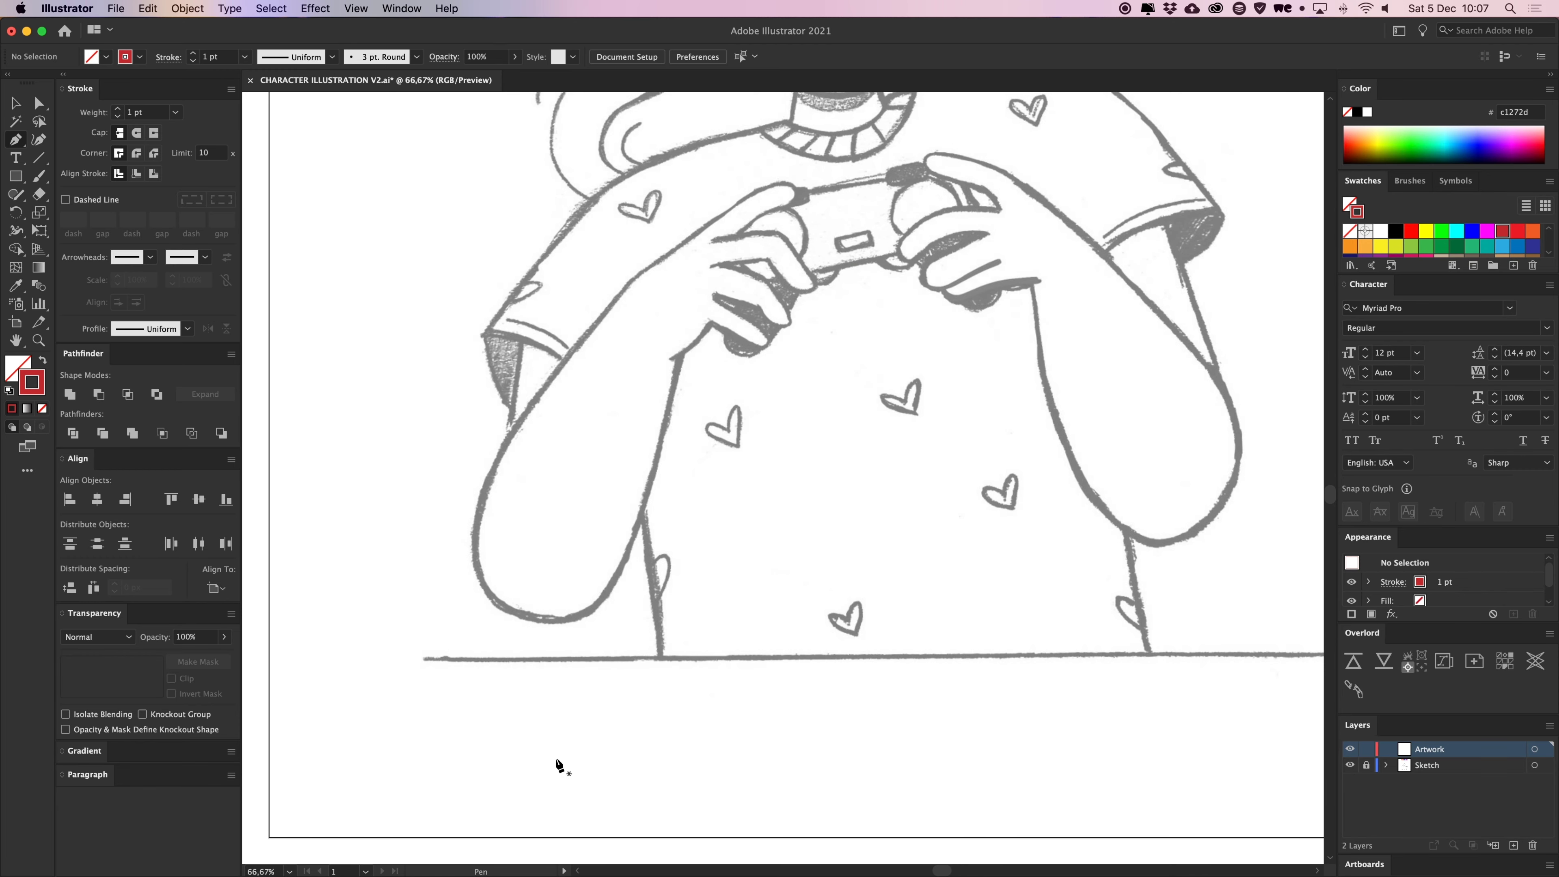
Trace the table line with a straight Pen path along the full width of the sketched line below the character
{"action": "left_click", "coordinate": [428, 660]}
{"action": "scroll", "coordinate": [985, 661], "scroll_direction": "right", "scroll_amount": 5}
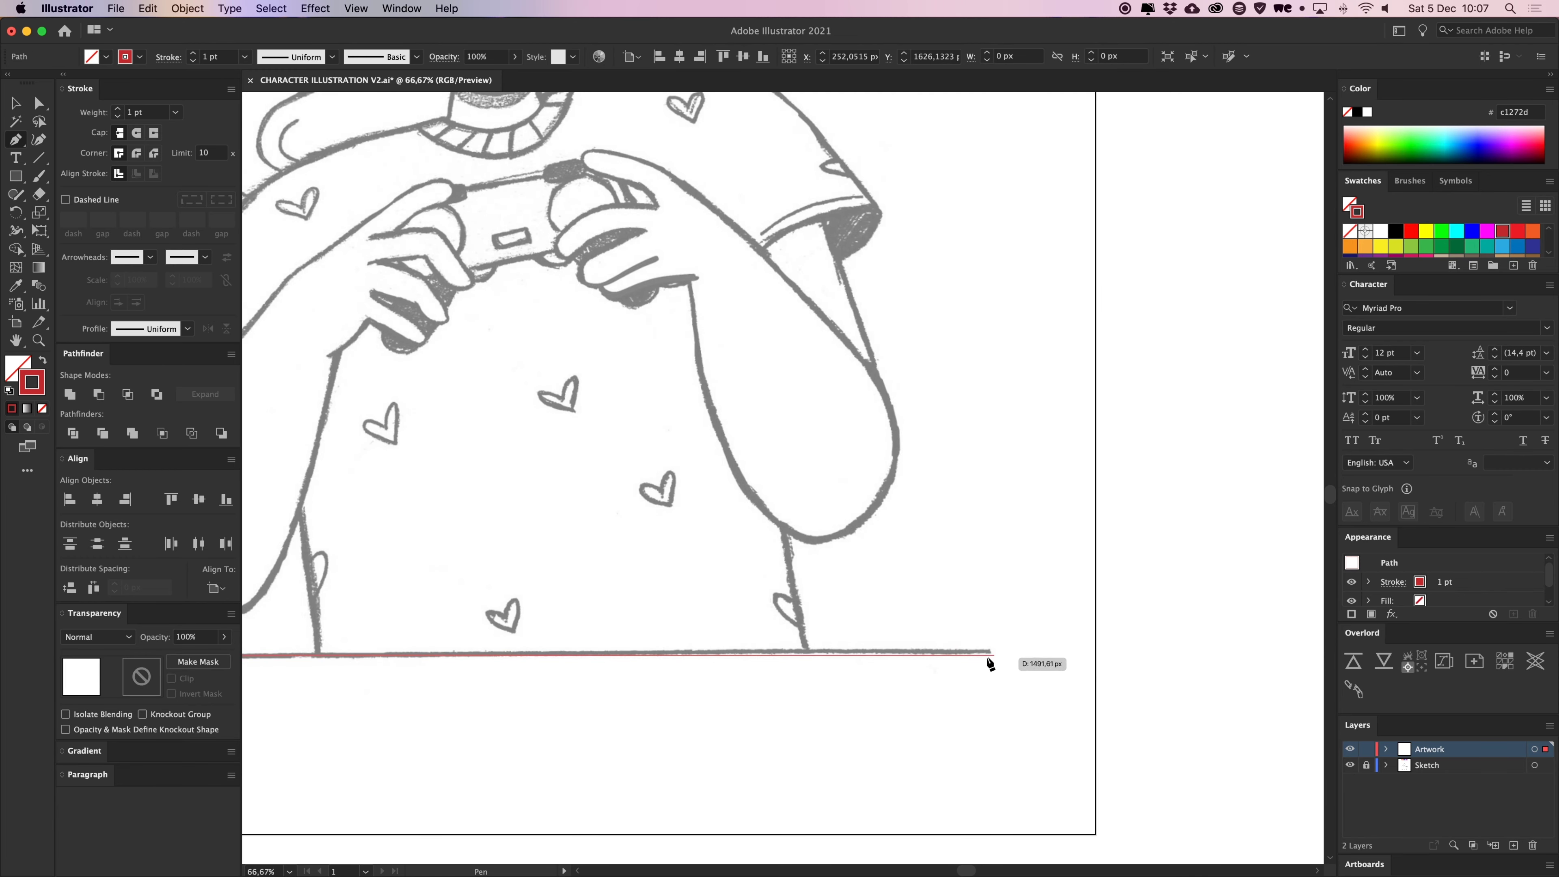
{"action": "left_click", "coordinate": [990, 659]}
{"action": "scroll", "coordinate": [736, 552], "scroll_direction": "left", "scroll_amount": 3}
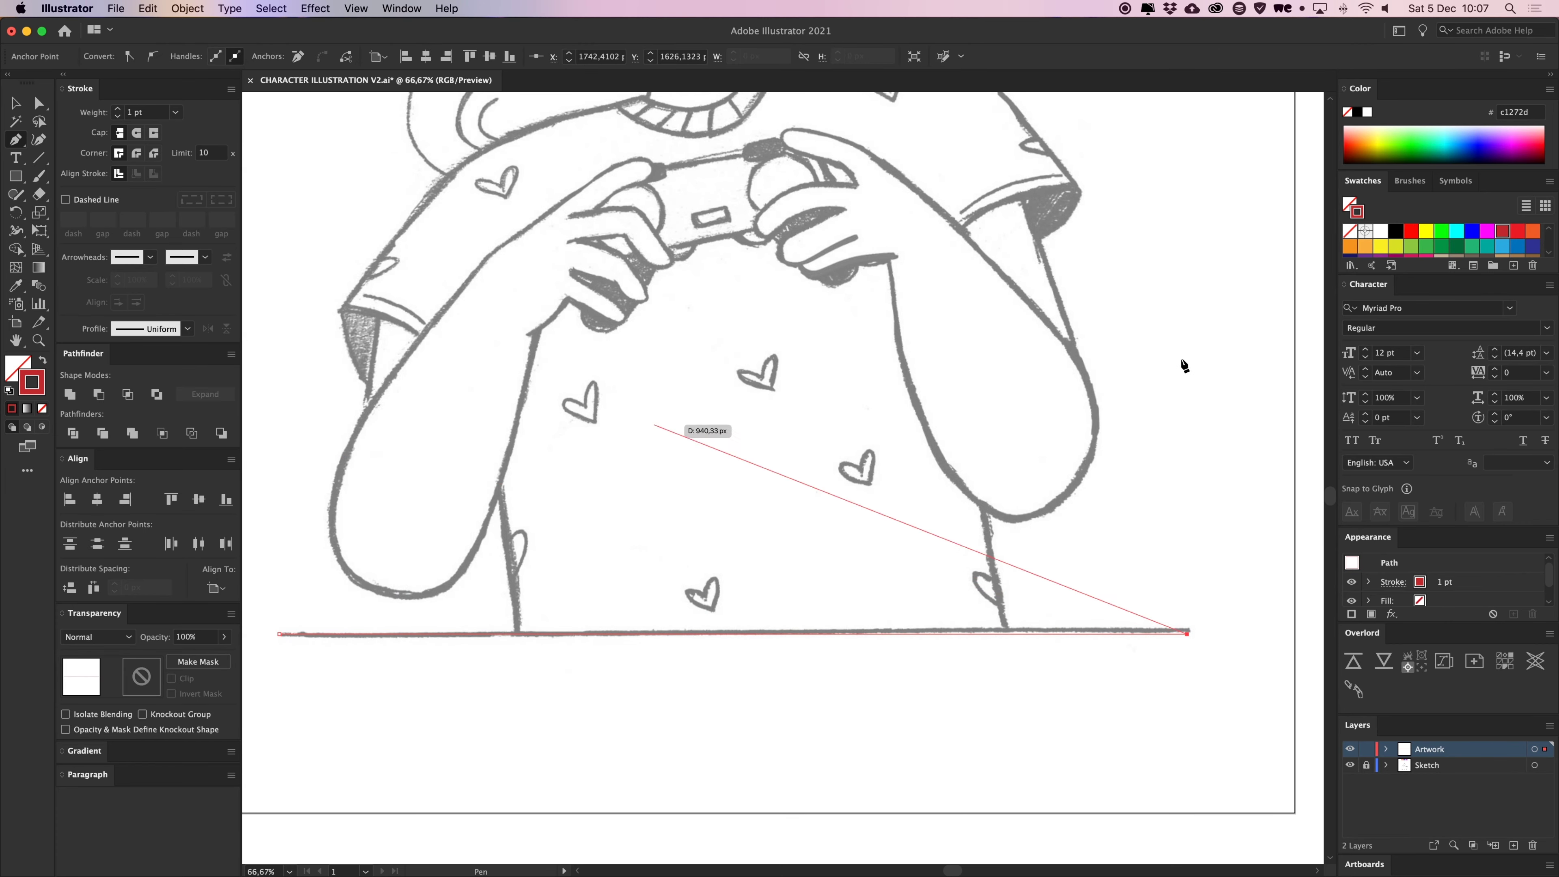
Set the table line's stroke to 7 pt with a round cap and round corners, and deselect it
{"action": "key", "text": "v"}
{"action": "left_click", "coordinate": [117, 110]}
{"action": "left_click", "coordinate": [118, 109]}
{"action": "left_click", "coordinate": [118, 109]}
{"action": "left_click", "coordinate": [117, 109]}
{"action": "left_click", "coordinate": [117, 110]}
{"action": "left_click", "coordinate": [117, 109]}
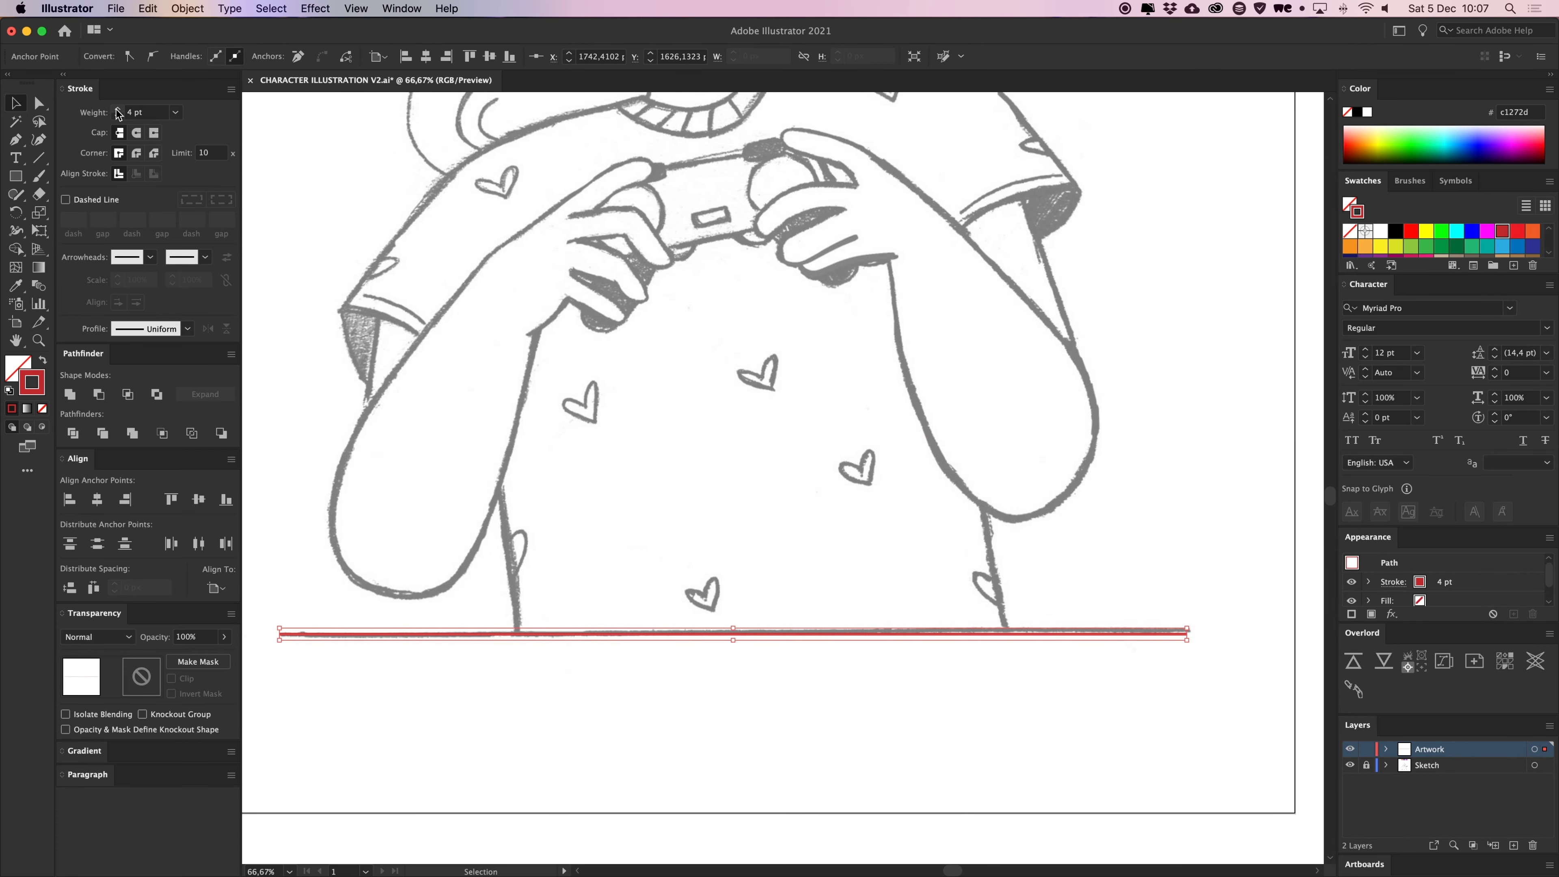
{"action": "left_click", "coordinate": [136, 153]}
{"action": "left_click", "coordinate": [723, 699]}
{"action": "left_click_drag", "start_coordinate": [724, 705], "coordinate": [742, 675]}
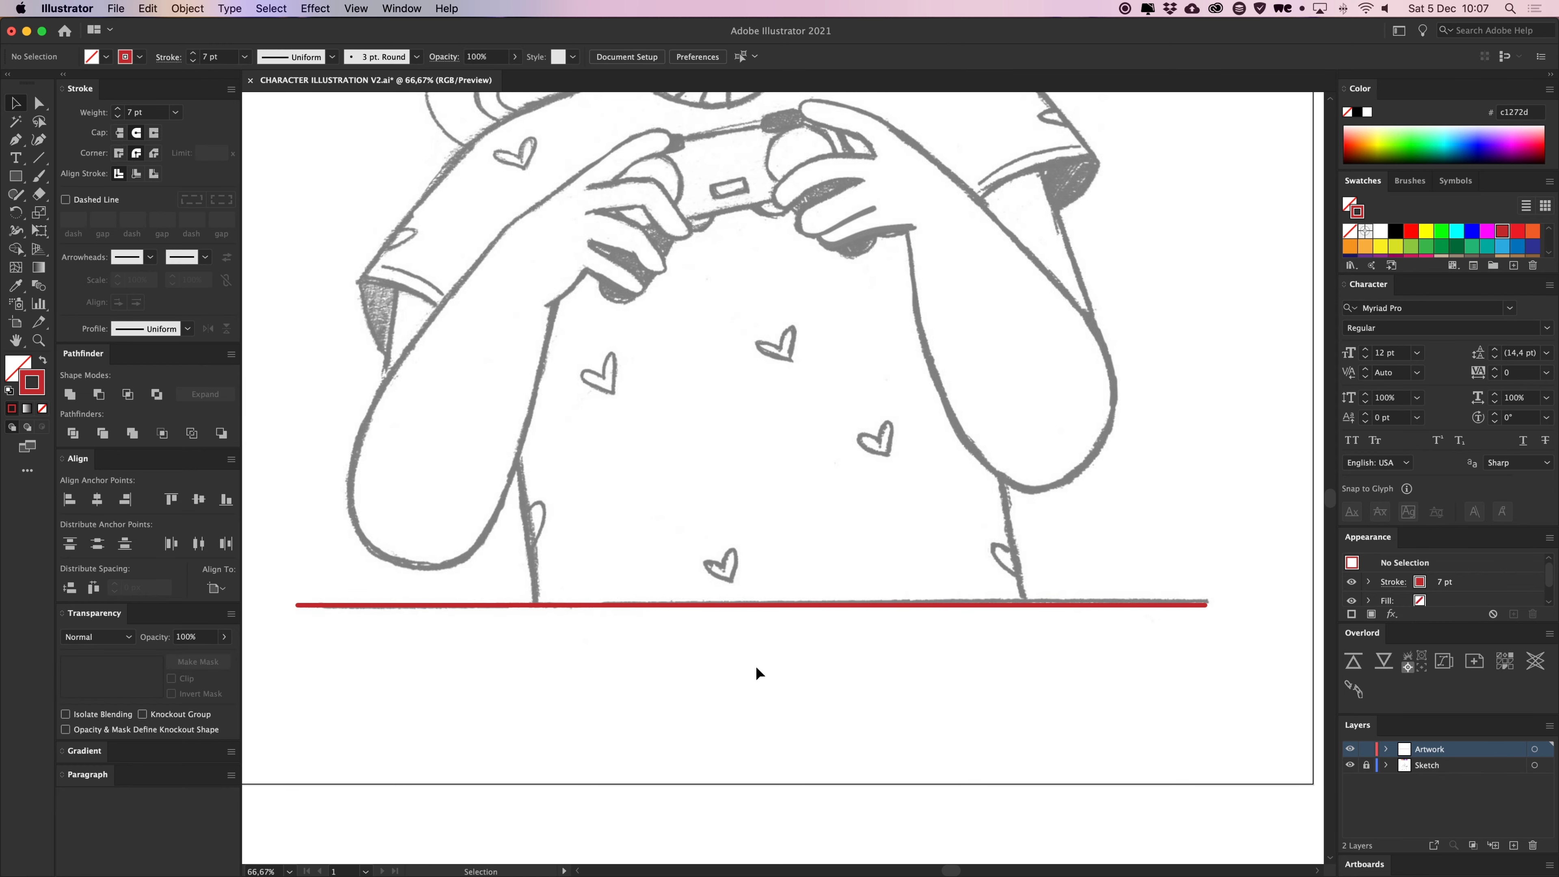
Examine the whole character sketch and the traced table line, including the torso, arms and shirt edges
{"action": "key", "text": "super+minus"}
{"action": "left_click_drag", "start_coordinate": [747, 473], "coordinate": [738, 557]}
{"action": "key", "text": "super+minus"}
{"action": "left_click_drag", "start_coordinate": [1056, 611], "coordinate": [478, 685]}
{"action": "left_click", "coordinate": [610, 602]}
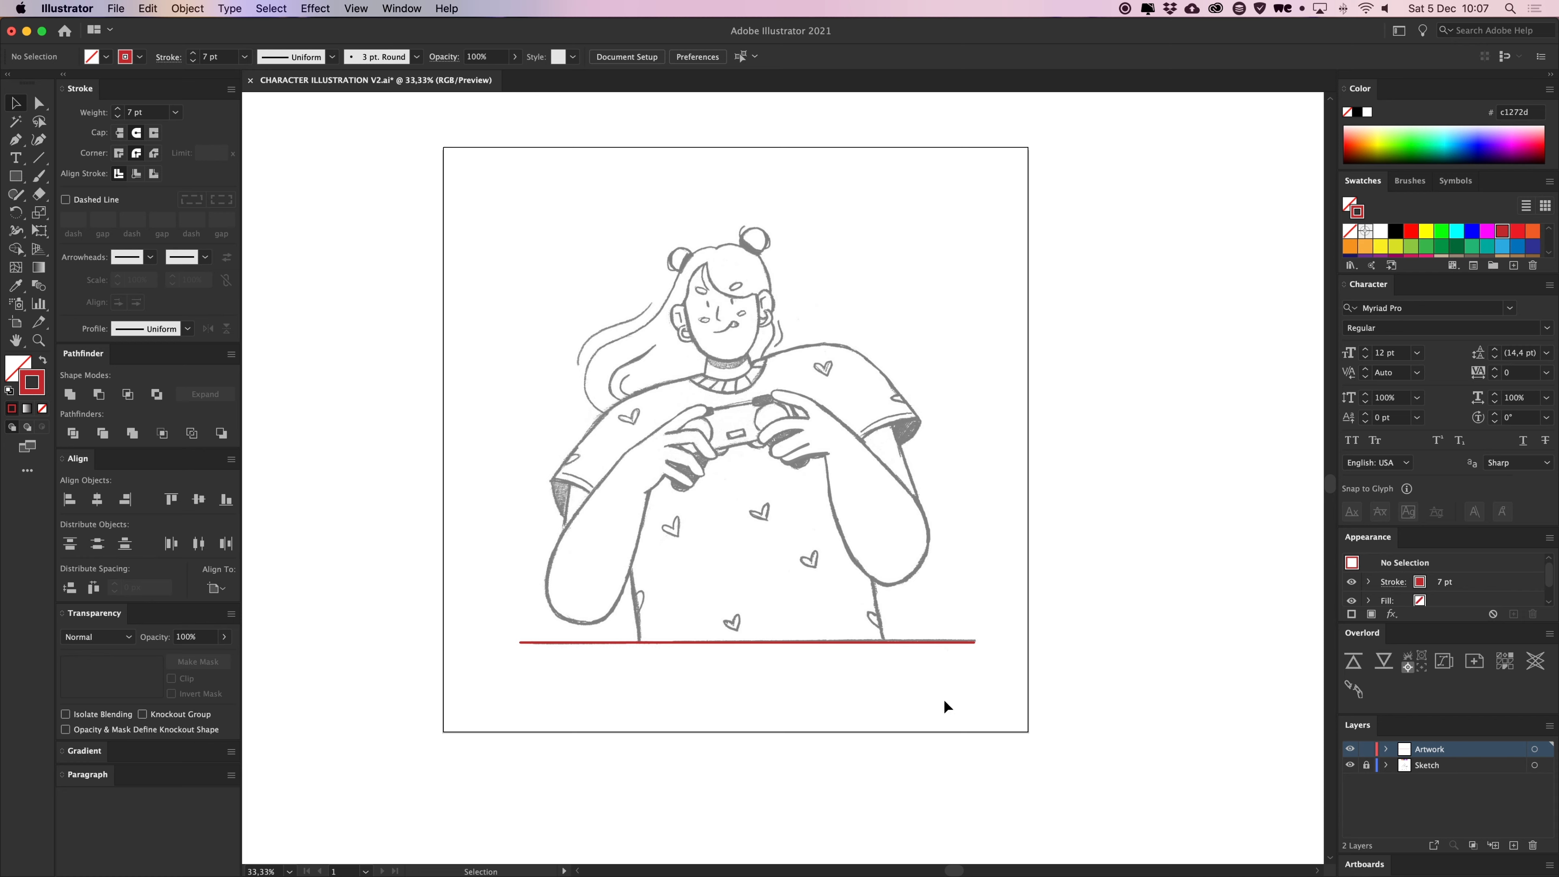
{"action": "left_click_drag", "start_coordinate": [944, 700], "coordinate": [843, 591]}
{"action": "left_click", "coordinate": [782, 604]}
{"action": "key", "text": "a"}
{"action": "key", "text": "super+1"}
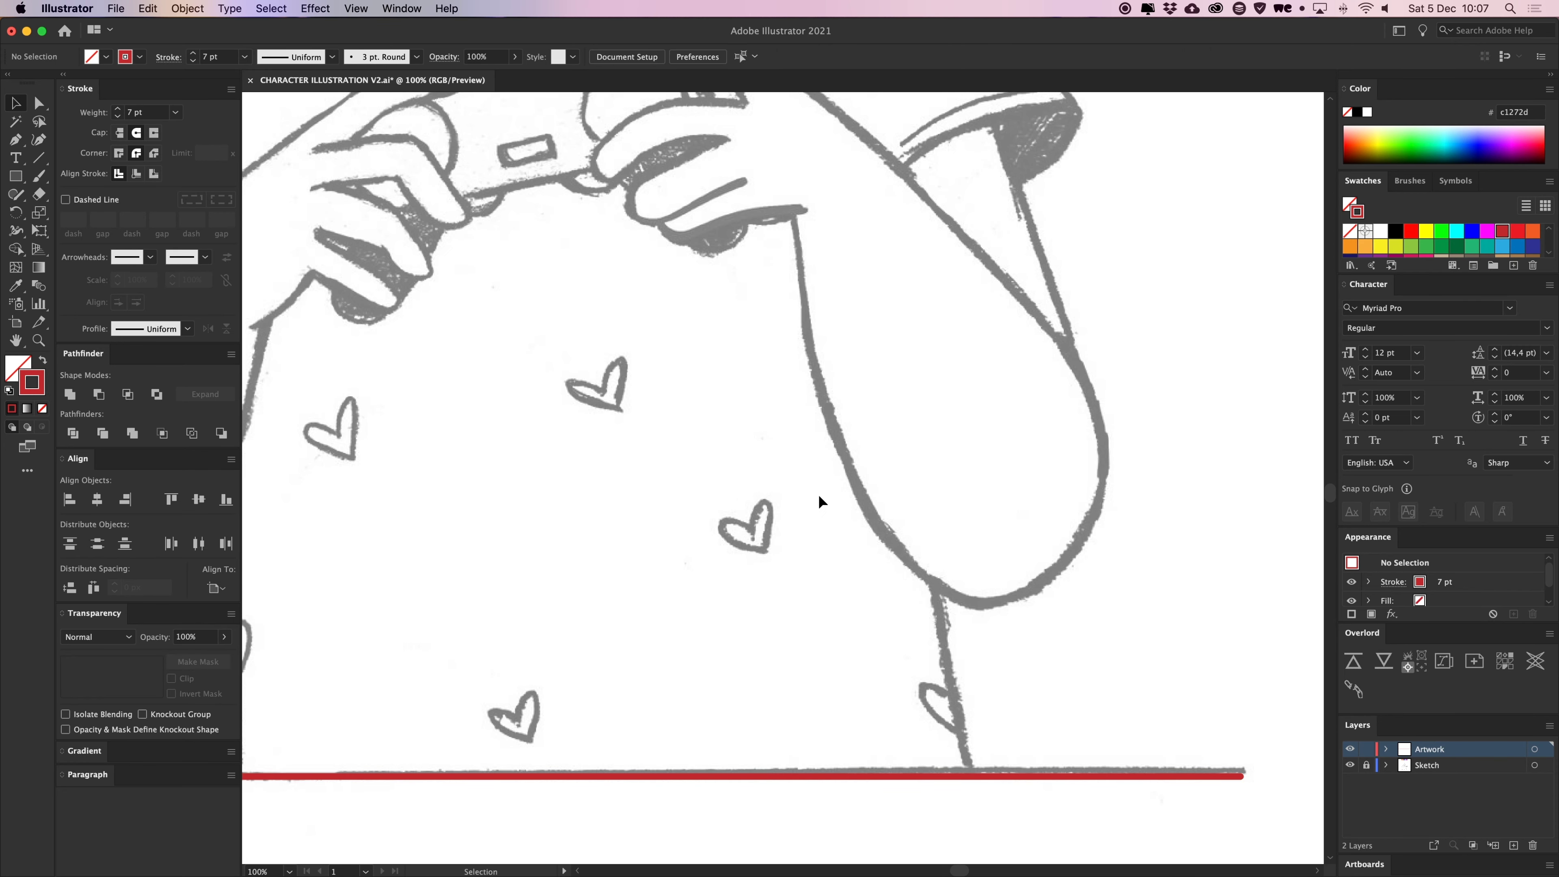
{"action": "key", "text": "super+minus"}
{"action": "key", "text": "super+minus"}
{"action": "key", "text": "space"}
{"action": "left_click_drag", "start_coordinate": [816, 409], "coordinate": [907, 527]}
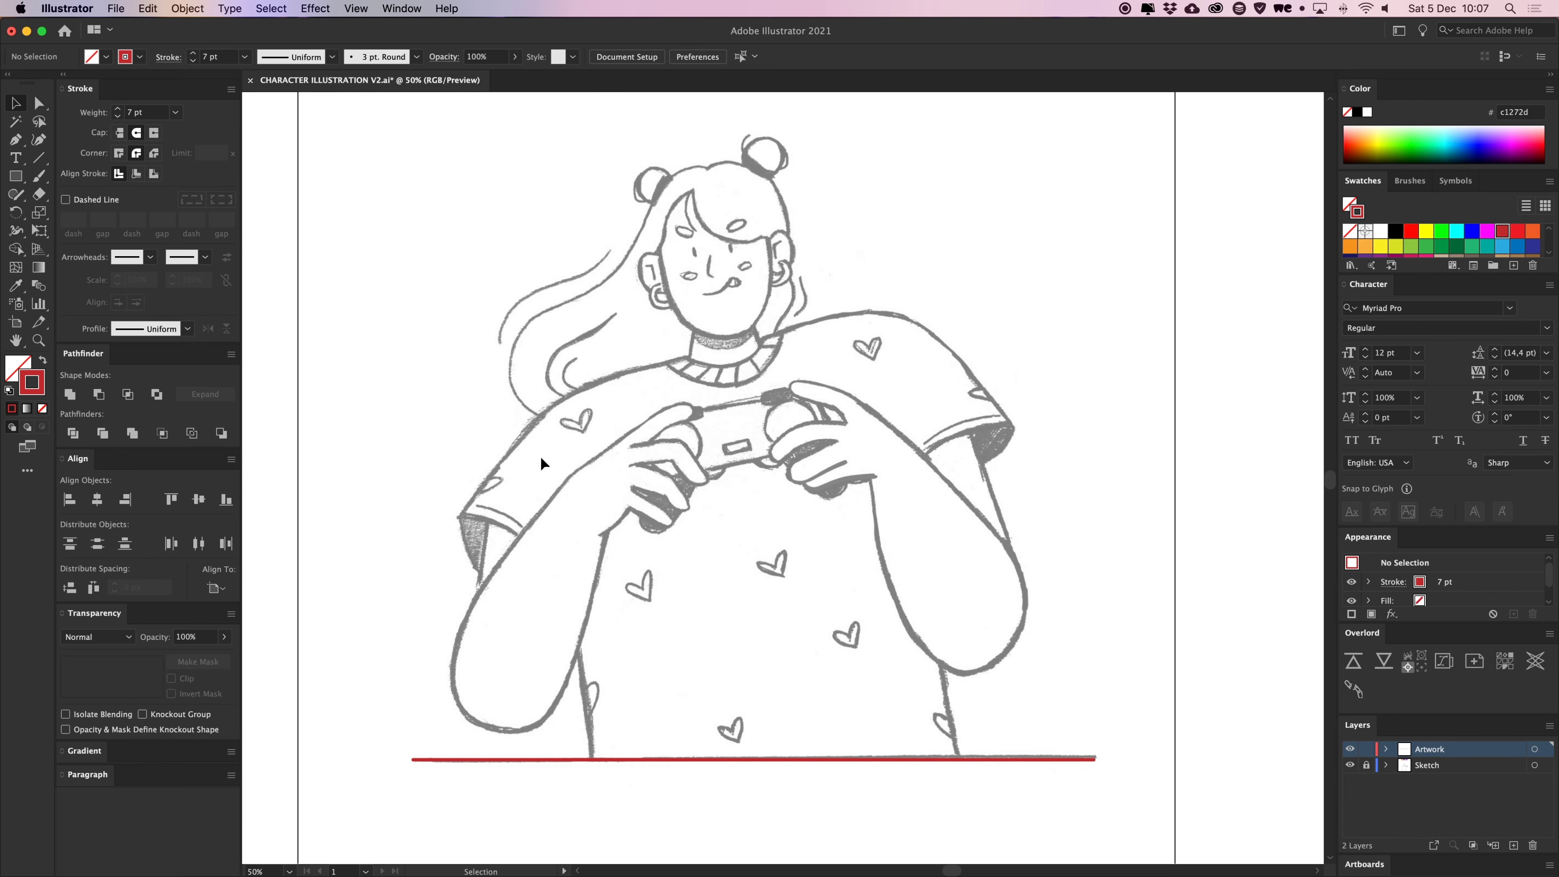
{"action": "scroll", "coordinate": [555, 446], "scroll_direction": "down", "scroll_amount": 1}
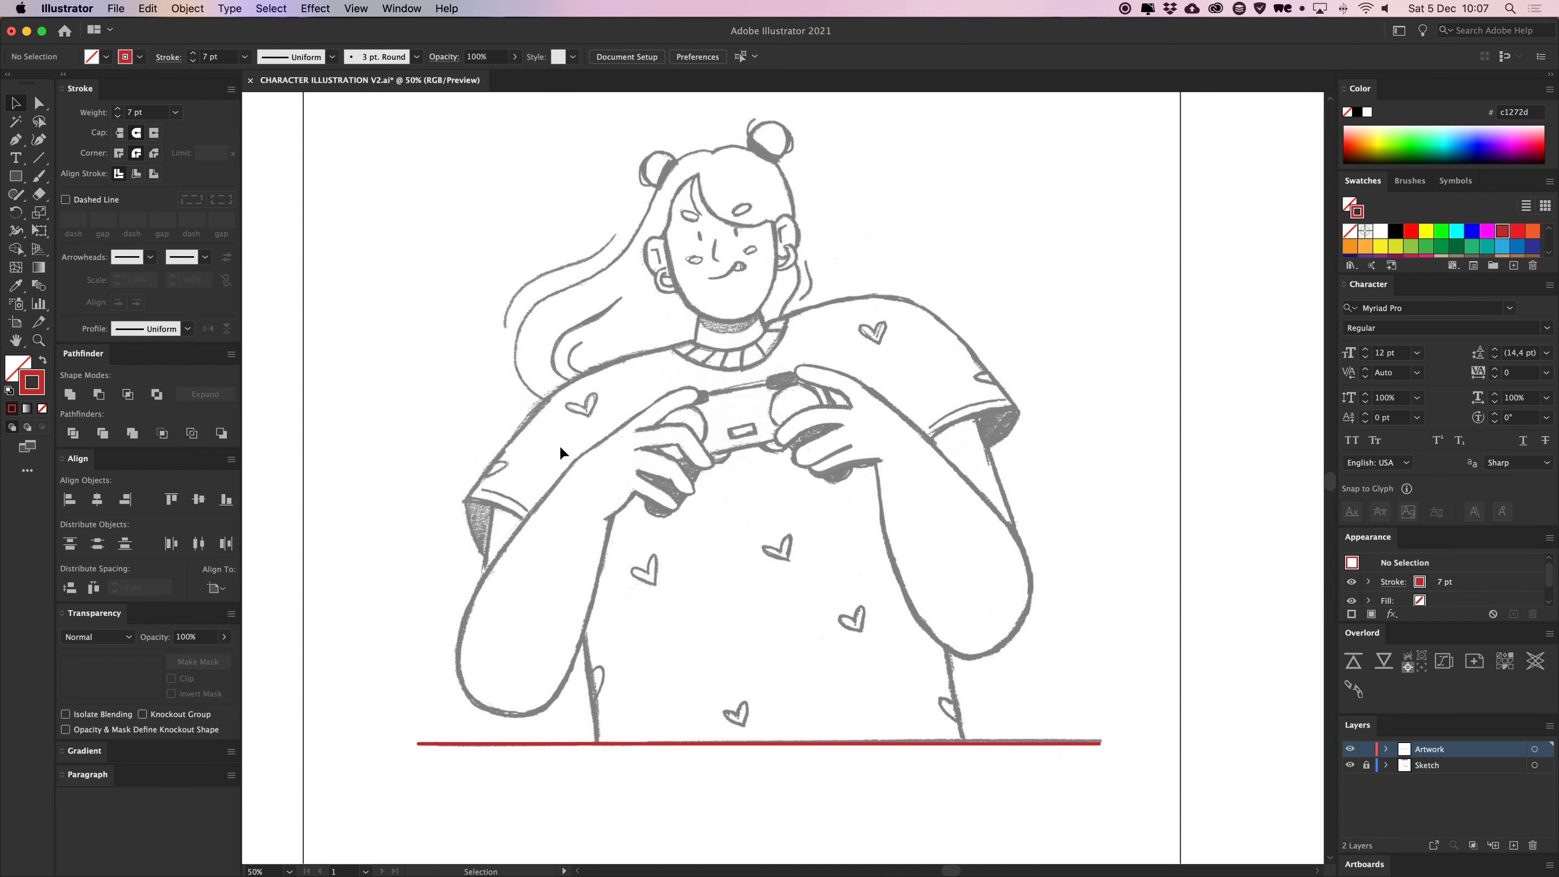
{"action": "key", "text": "super+plus"}
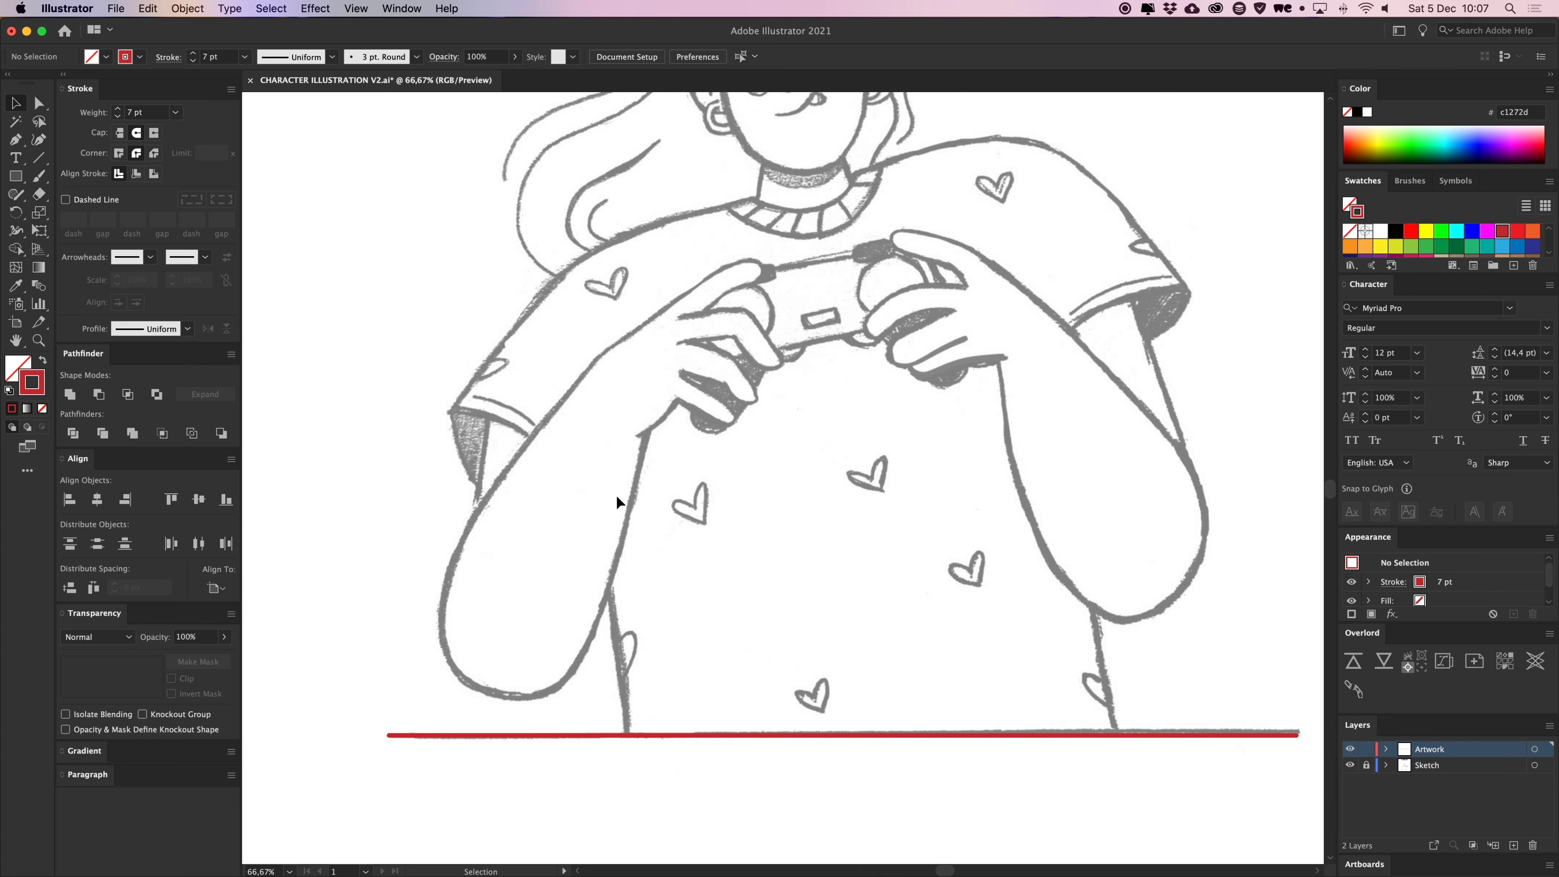
{"action": "left_click_drag", "start_coordinate": [610, 555], "coordinate": [558, 550]}
Start the shirt outline with the Pen tool below the table line and curve it up the torso's left side to the sleeve
{"action": "key", "text": "p"}
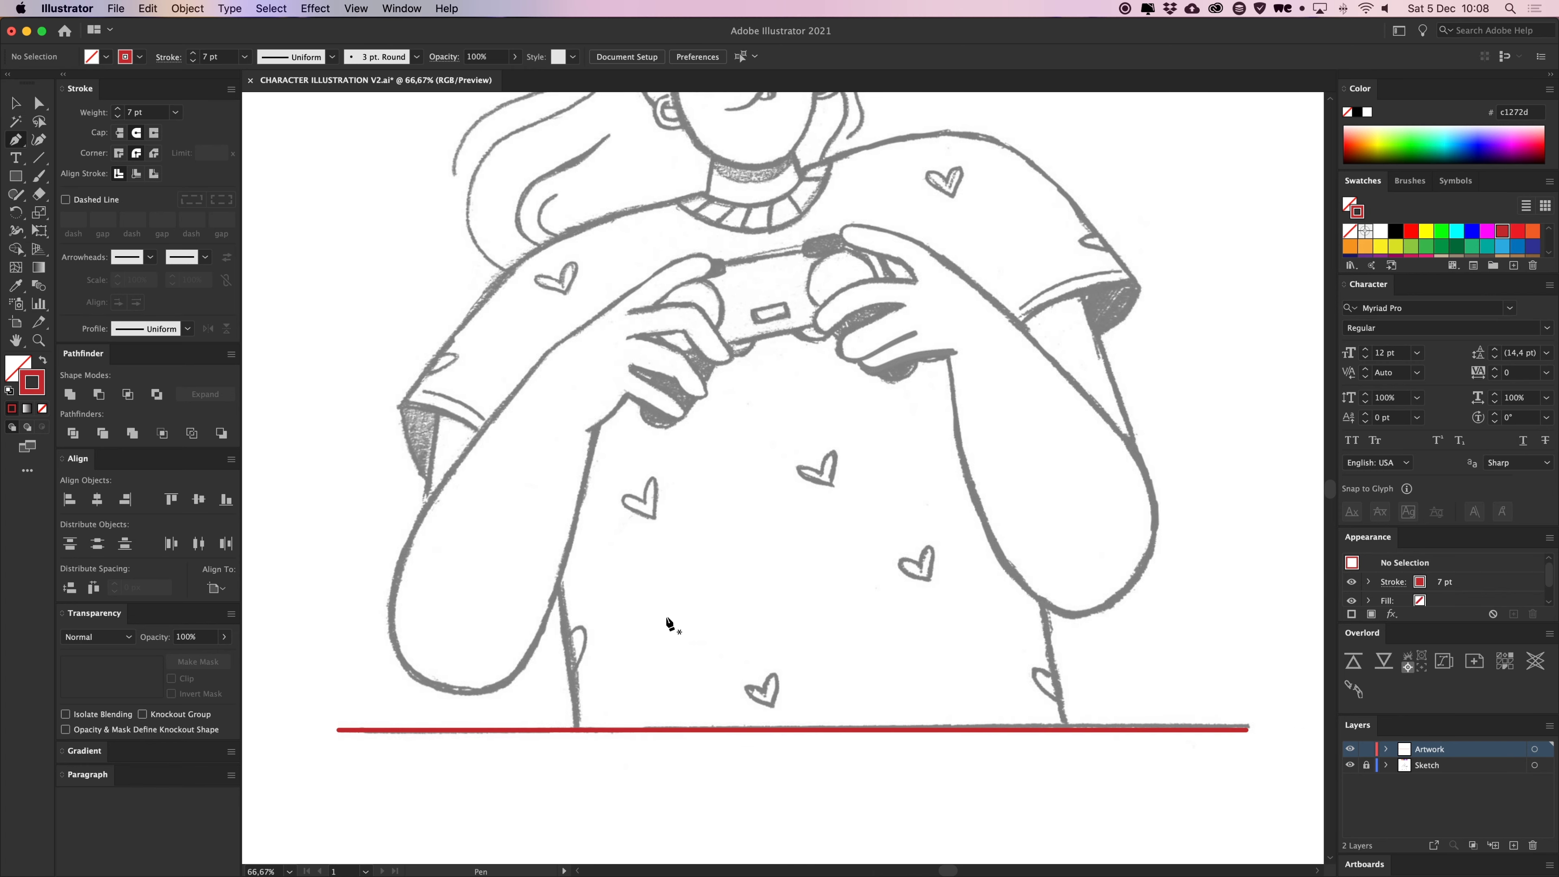
{"action": "left_click_drag", "start_coordinate": [748, 431], "coordinate": [727, 563]}
{"action": "scroll", "coordinate": [780, 452], "scroll_direction": "down", "scroll_amount": 5}
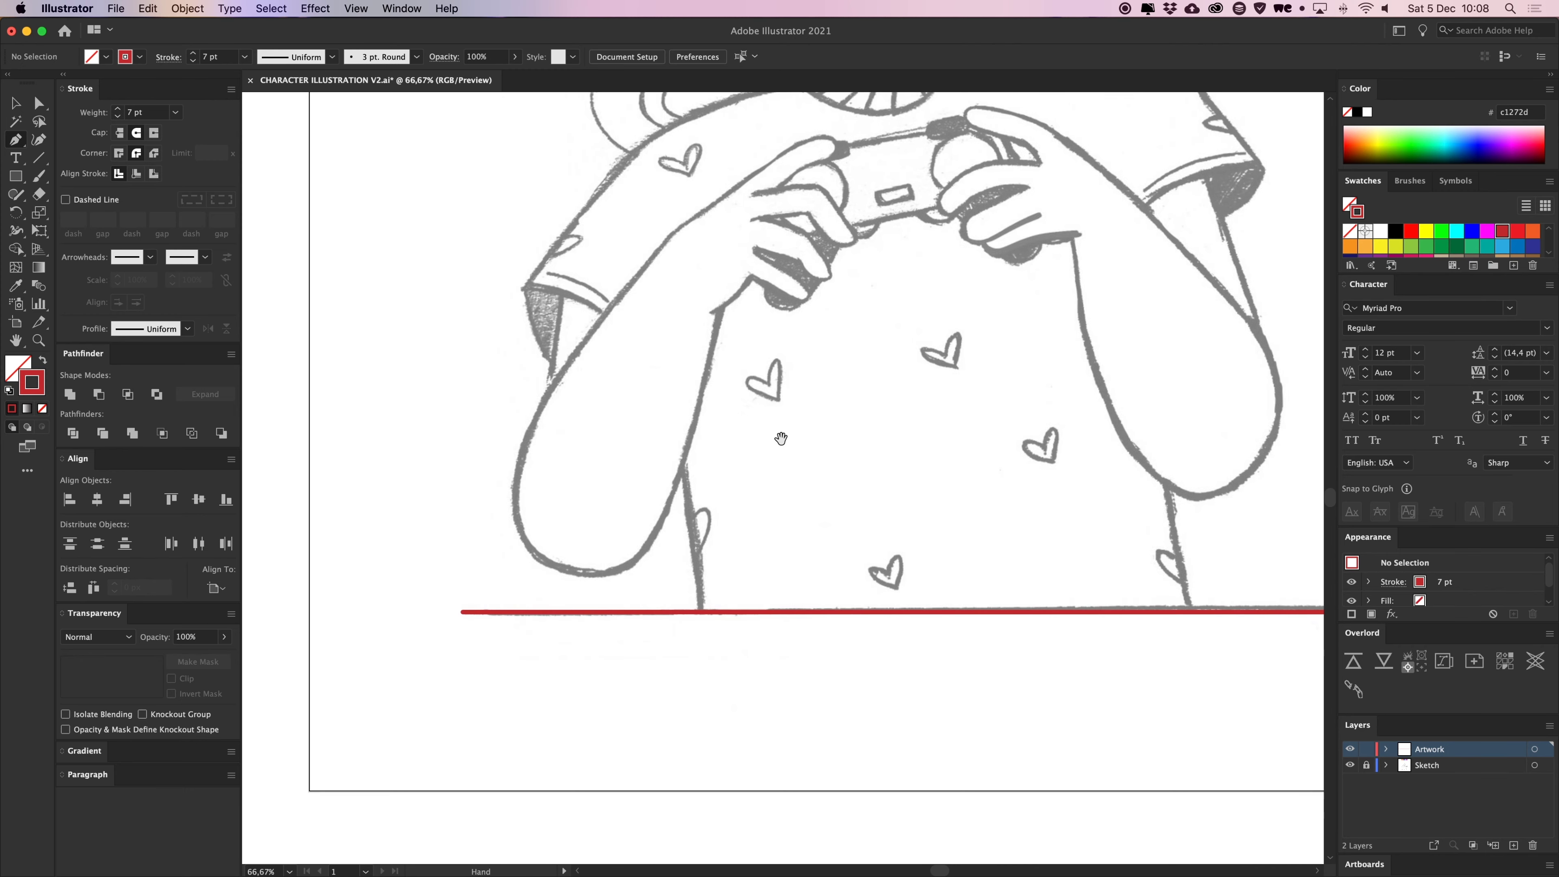
{"action": "key", "text": "super+equal"}
{"action": "scroll", "coordinate": [657, 641], "scroll_direction": "down", "scroll_amount": 1}
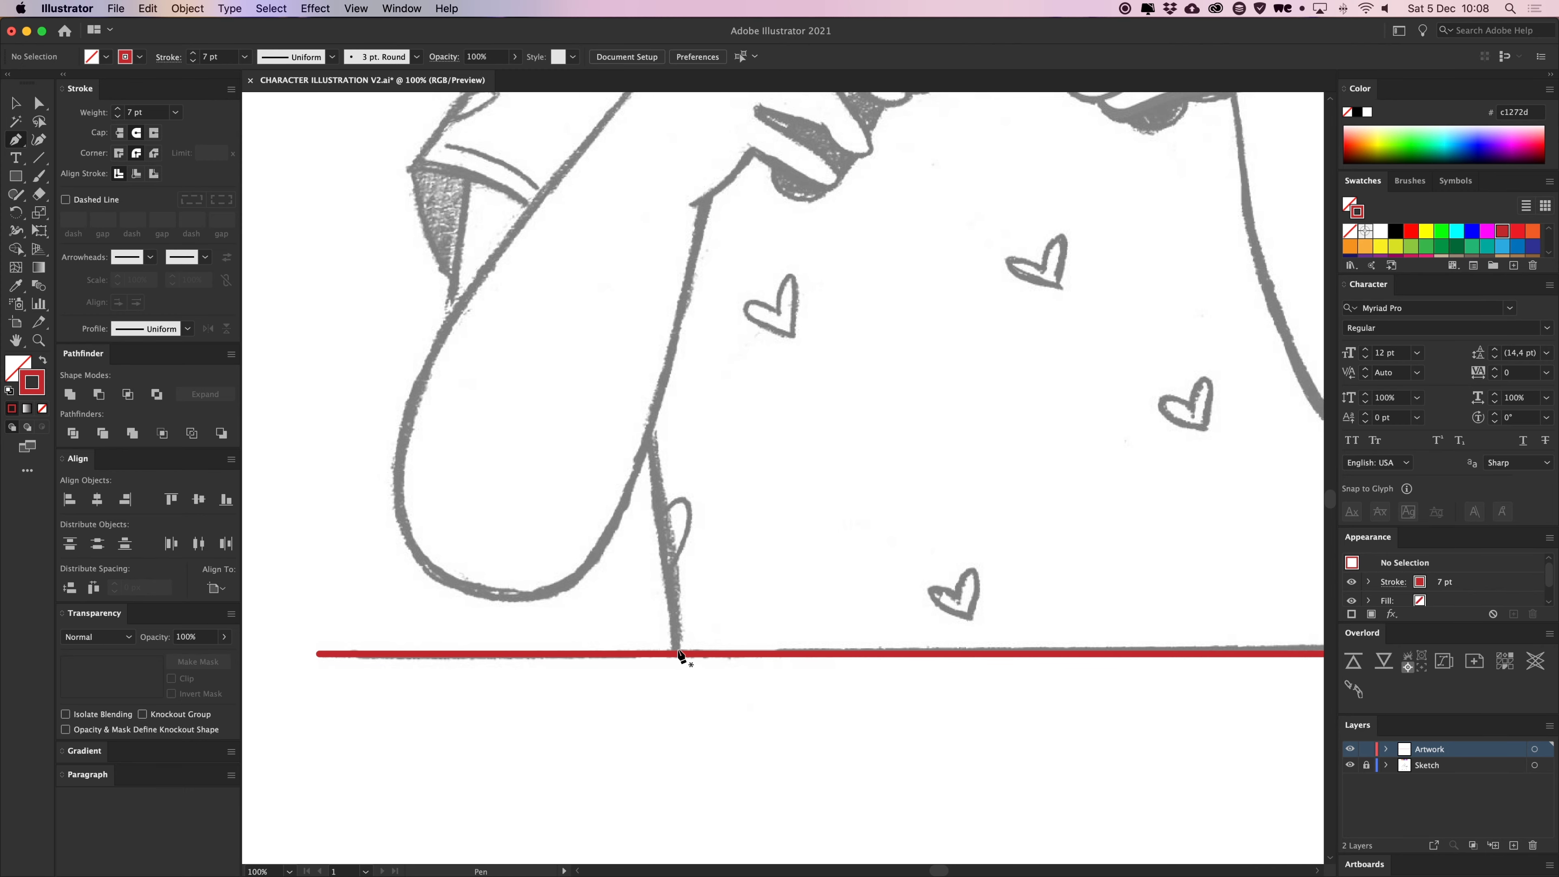
{"action": "key", "text": "super+minus"}
{"action": "key", "text": "super+minus"}
{"action": "key", "text": "super+minus"}
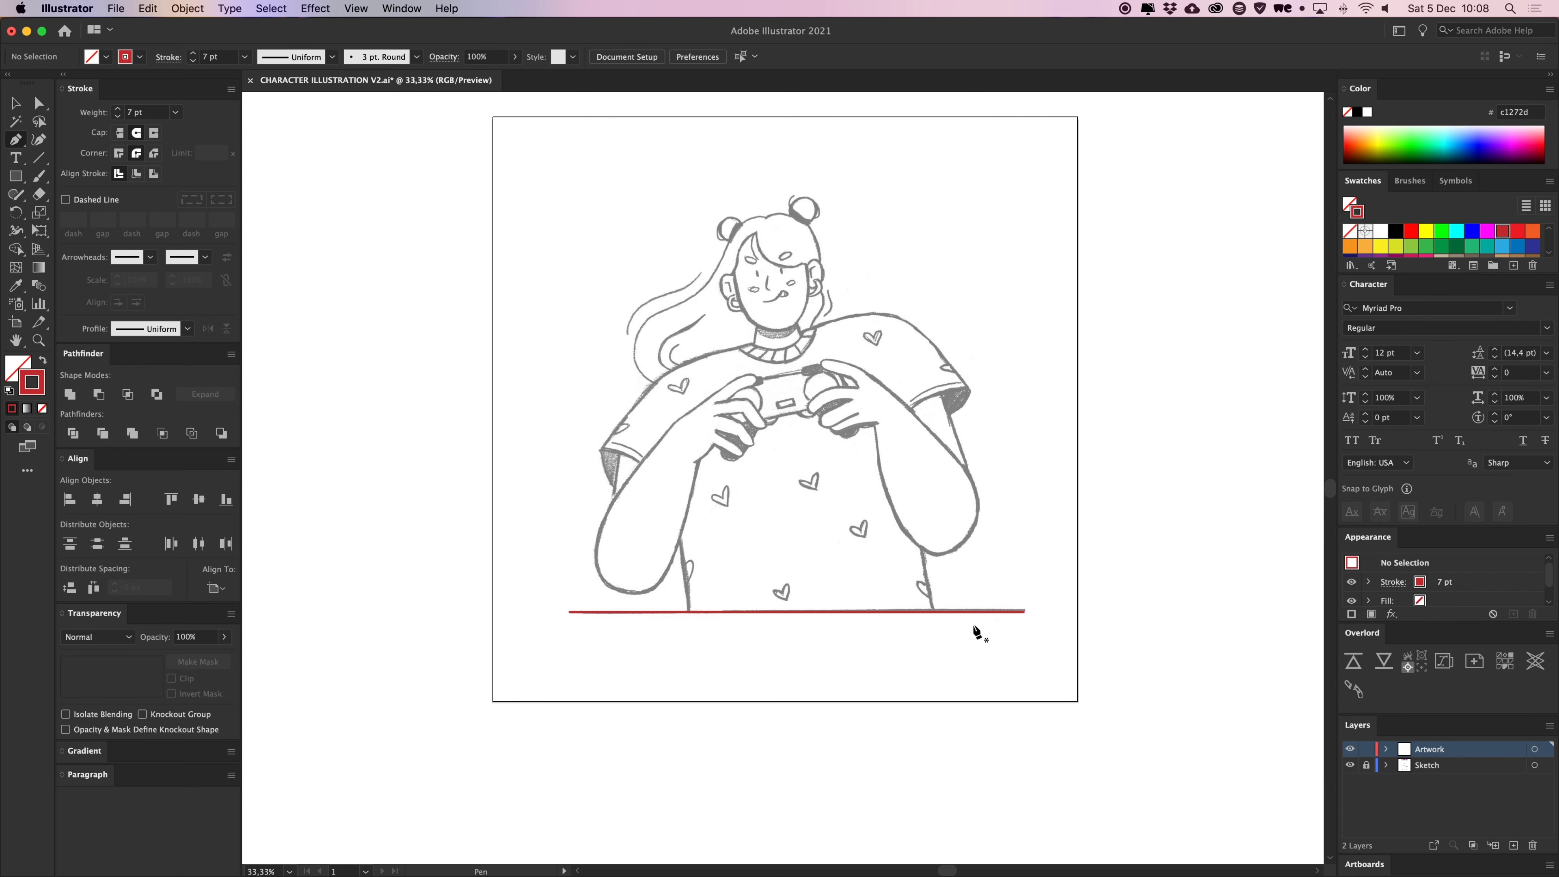
{"action": "key", "text": "super+plus"}
{"action": "key", "text": "super+plus"}
{"action": "key", "text": "super+plus"}
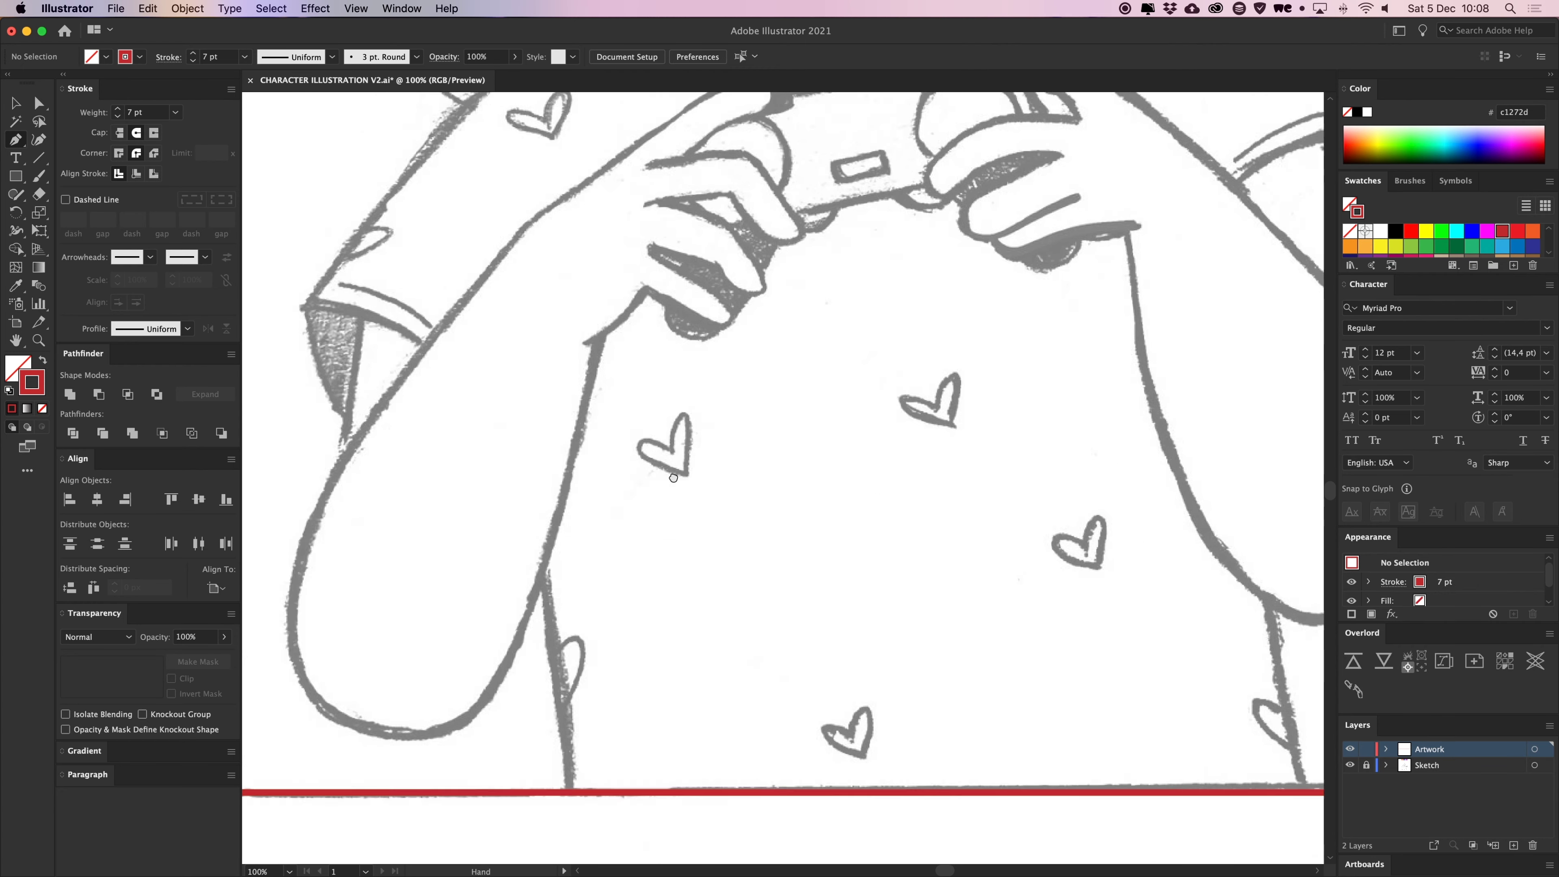
{"action": "left_click", "coordinate": [683, 552]}
{"action": "left_click_drag", "start_coordinate": [684, 552], "coordinate": [743, 676]}
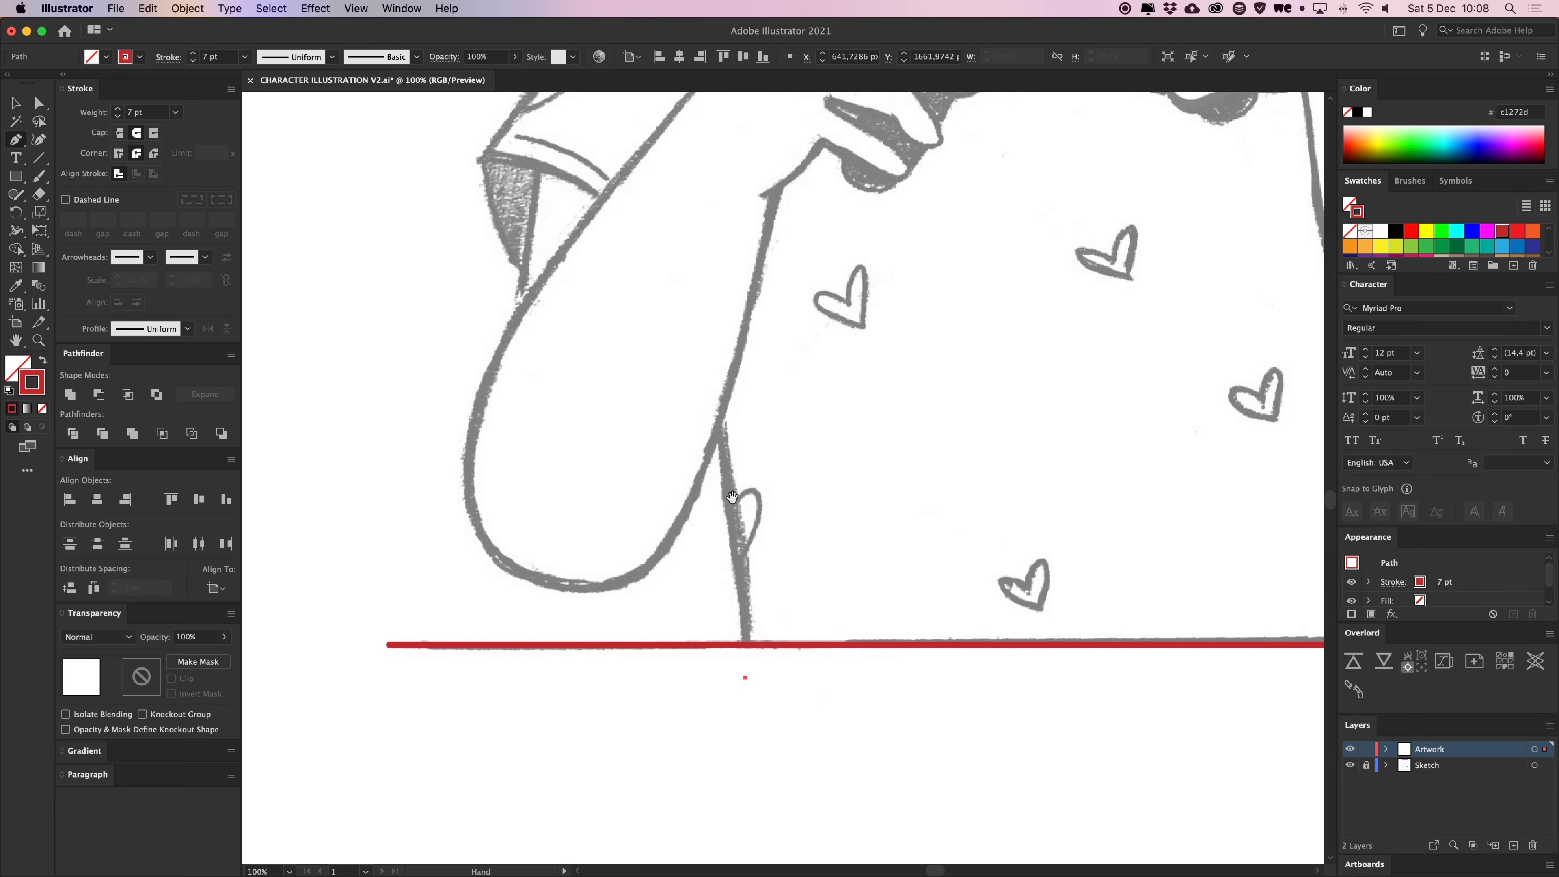
{"action": "left_click_drag", "start_coordinate": [700, 364], "coordinate": [697, 437]}
{"action": "left_click", "coordinate": [688, 449]}
{"action": "key", "text": "super+z"}
{"action": "left_click", "coordinate": [660, 416]}
{"action": "left_click_drag", "start_coordinate": [639, 395], "coordinate": [740, 469]}
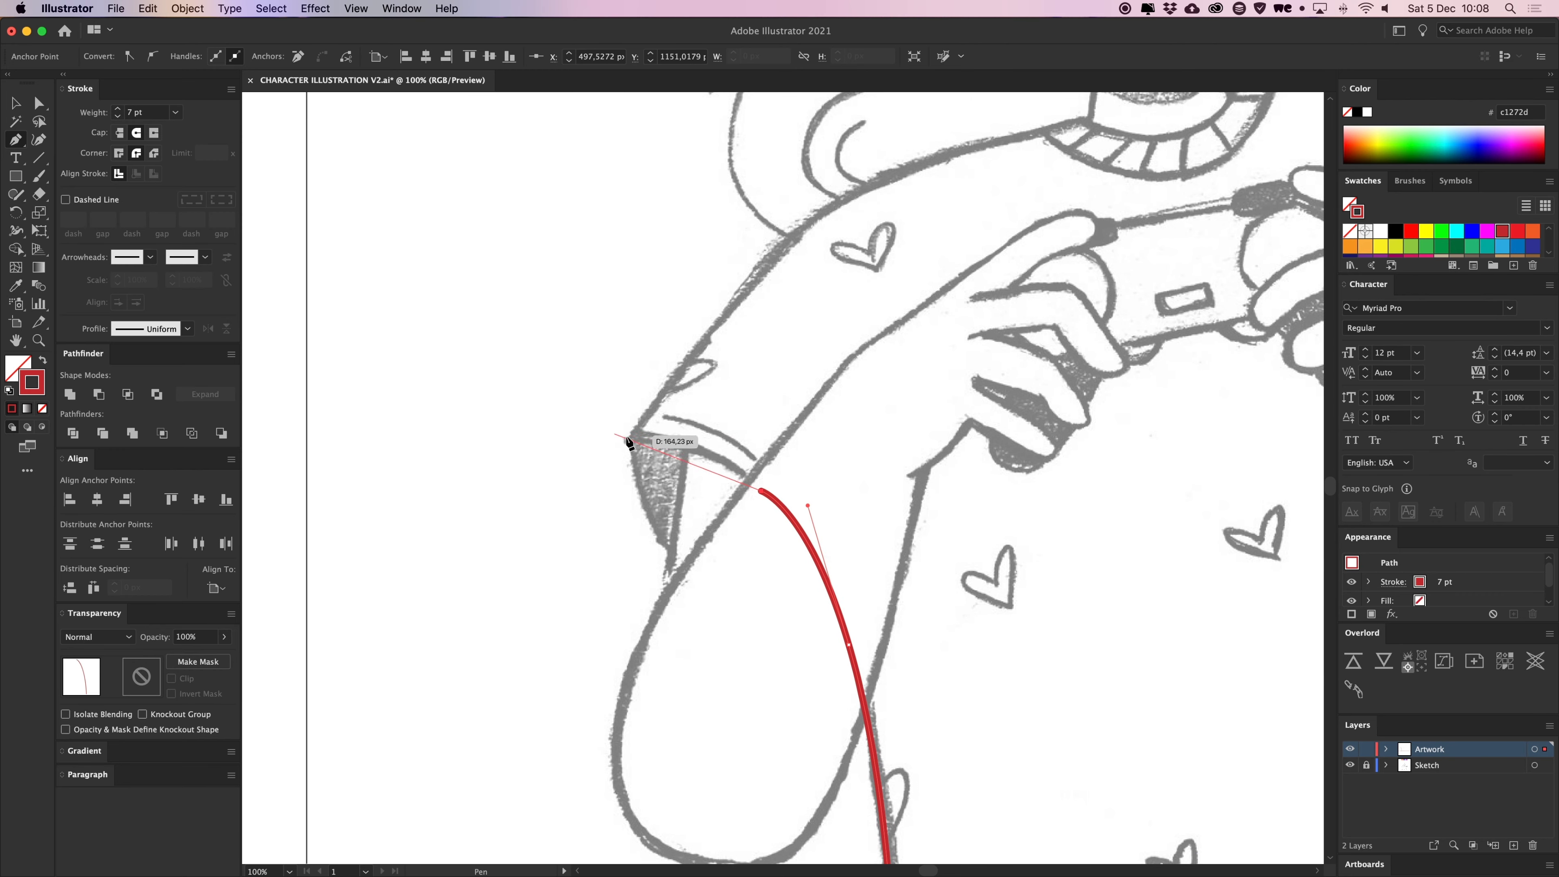
Continue the shirt outline along the left sleeve's hem, up the sleeve and over the shoulder to the neck
{"action": "left_click_drag", "start_coordinate": [630, 438], "coordinate": [529, 438]}
{"action": "scroll", "coordinate": [696, 404], "scroll_direction": "up", "scroll_amount": 5}
{"action": "scroll", "coordinate": [695, 404], "scroll_direction": "right", "scroll_amount": 4}
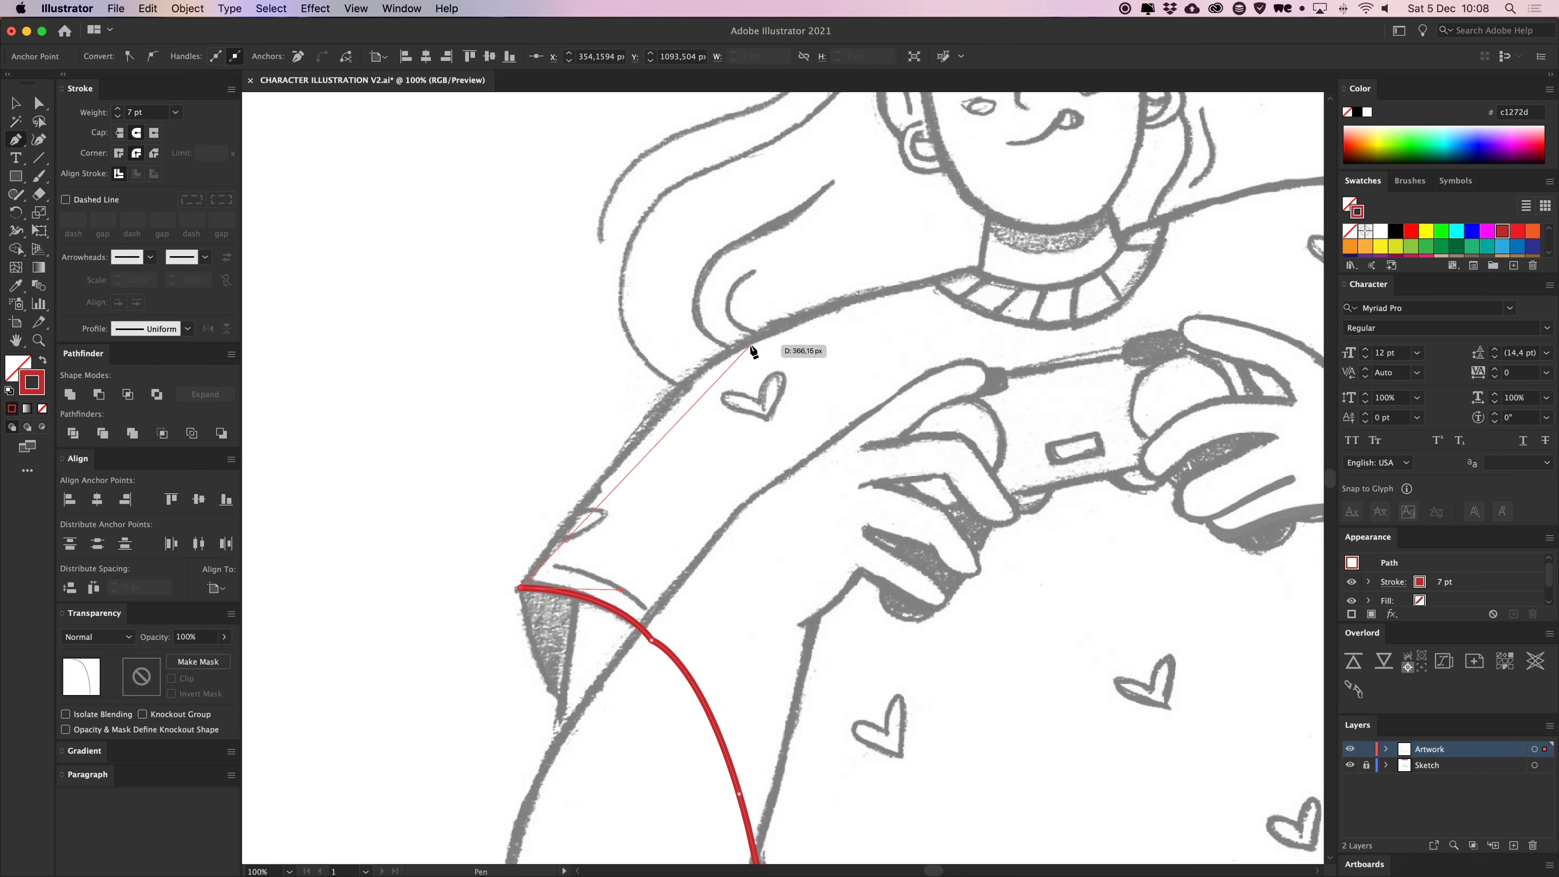
{"action": "left_click_drag", "start_coordinate": [744, 341], "coordinate": [851, 302]}
{"action": "scroll", "coordinate": [859, 313], "scroll_direction": "up", "scroll_amount": 2}
{"action": "scroll", "coordinate": [860, 313], "scroll_direction": "right", "scroll_amount": 4}
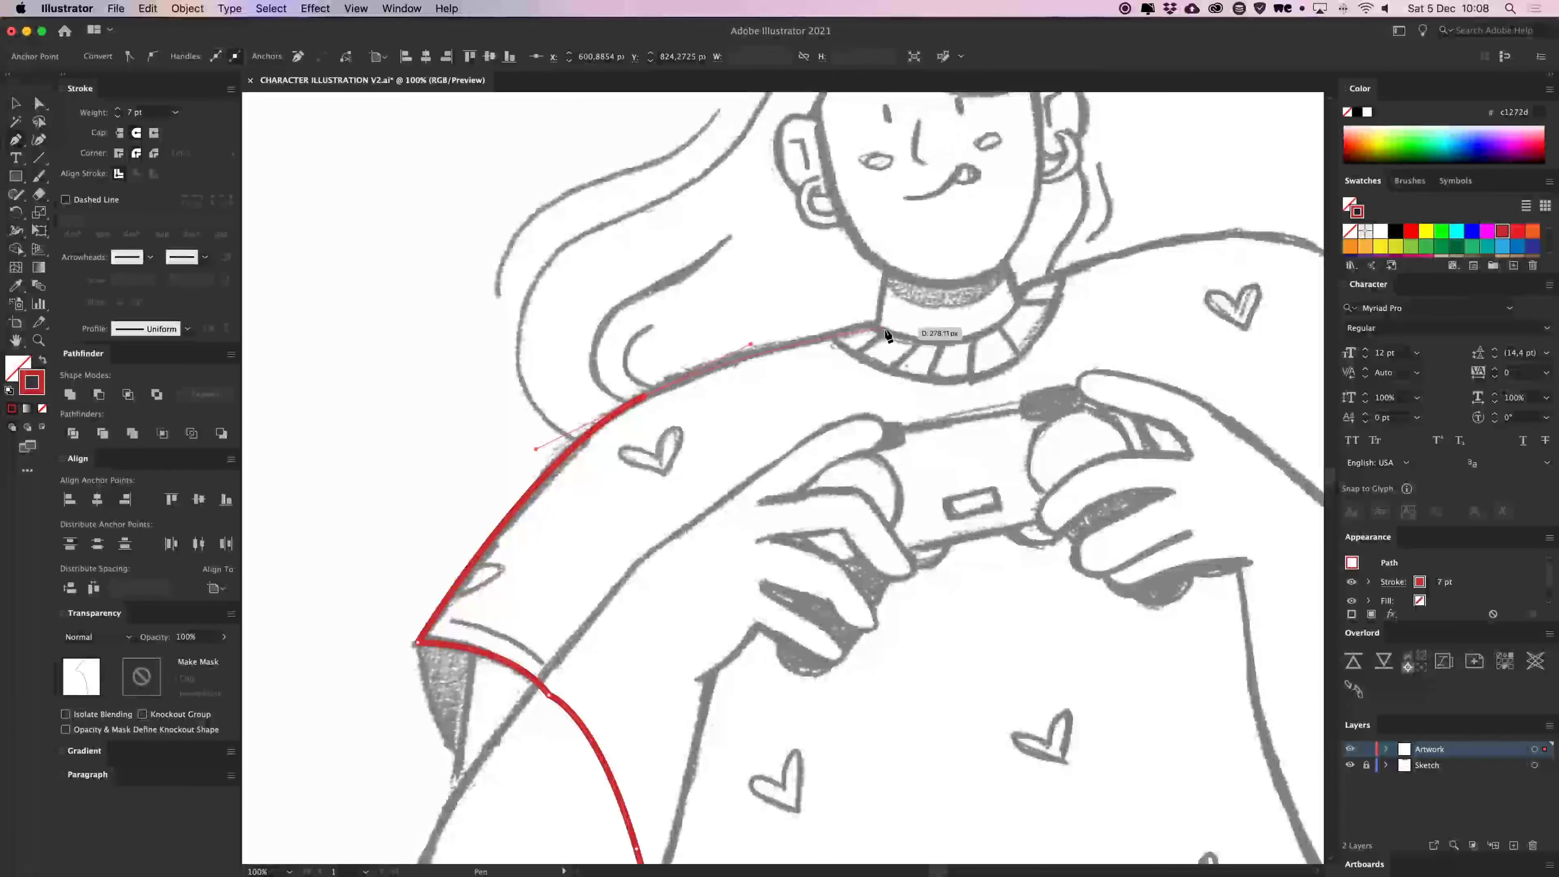
{"action": "left_click", "coordinate": [871, 322]}
{"action": "scroll", "coordinate": [877, 332], "scroll_direction": "up", "scroll_amount": 2}
{"action": "scroll", "coordinate": [877, 332], "scroll_direction": "right", "scroll_amount": 5}
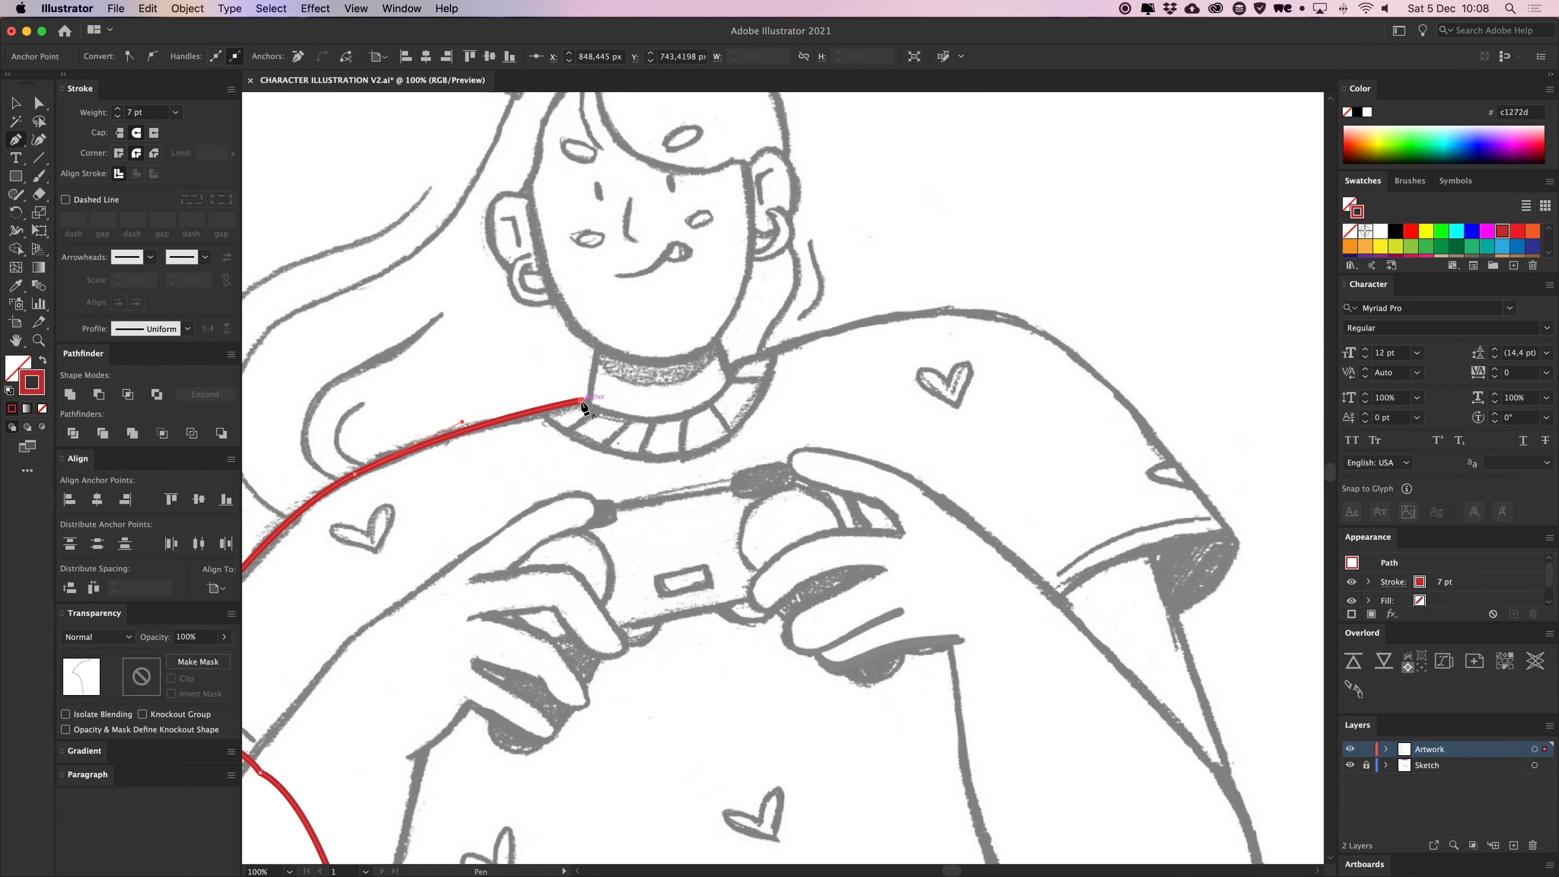
Curve the shirt outline along the neckline and over the right shoulder to the outer corner of the right sleeve
{"action": "left_click_drag", "start_coordinate": [683, 414], "coordinate": [842, 364]}
{"action": "left_click", "coordinate": [734, 362]}
{"action": "scroll", "coordinate": [734, 361], "scroll_direction": "up", "scroll_amount": 2}
{"action": "scroll", "coordinate": [735, 362], "scroll_direction": "right", "scroll_amount": 5}
{"action": "left_click_drag", "start_coordinate": [955, 468], "coordinate": [1000, 528]}
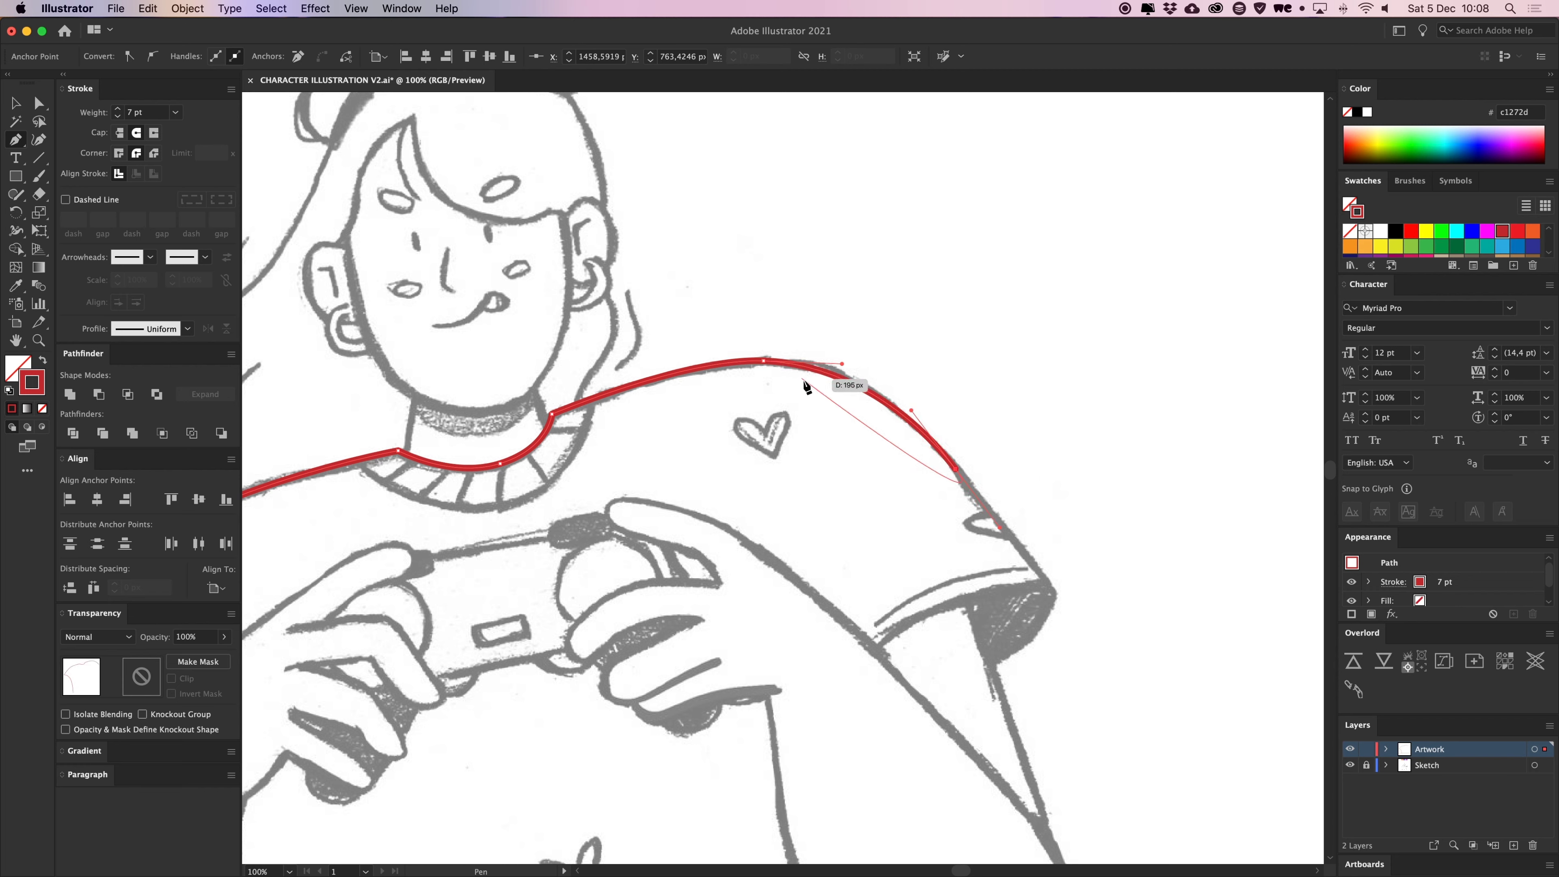
{"action": "left_click", "coordinate": [1050, 590]}
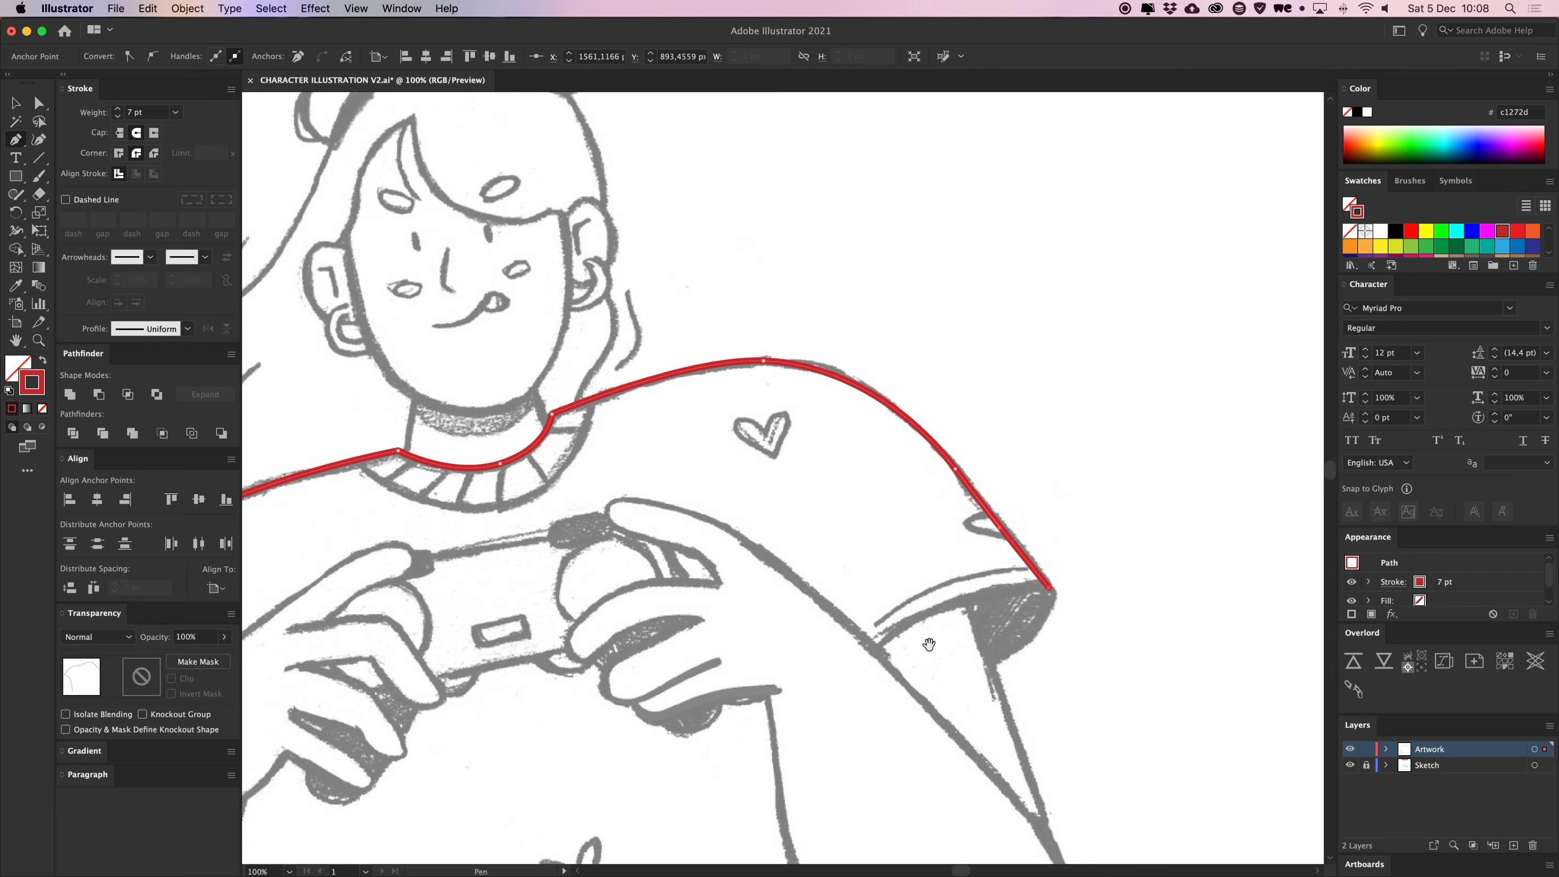
Trace the right sleeve's hem inward with a curved segment ending behind the forearm
{"action": "scroll", "coordinate": [888, 600], "scroll_direction": "down", "scroll_amount": 3}
{"action": "scroll", "coordinate": [888, 601], "scroll_direction": "left", "scroll_amount": 1}
{"action": "left_click_drag", "start_coordinate": [883, 591], "coordinate": [776, 697]}
{"action": "scroll", "coordinate": [880, 592], "scroll_direction": "down", "scroll_amount": 8}
{"action": "scroll", "coordinate": [881, 592], "scroll_direction": "right", "scroll_amount": 1}
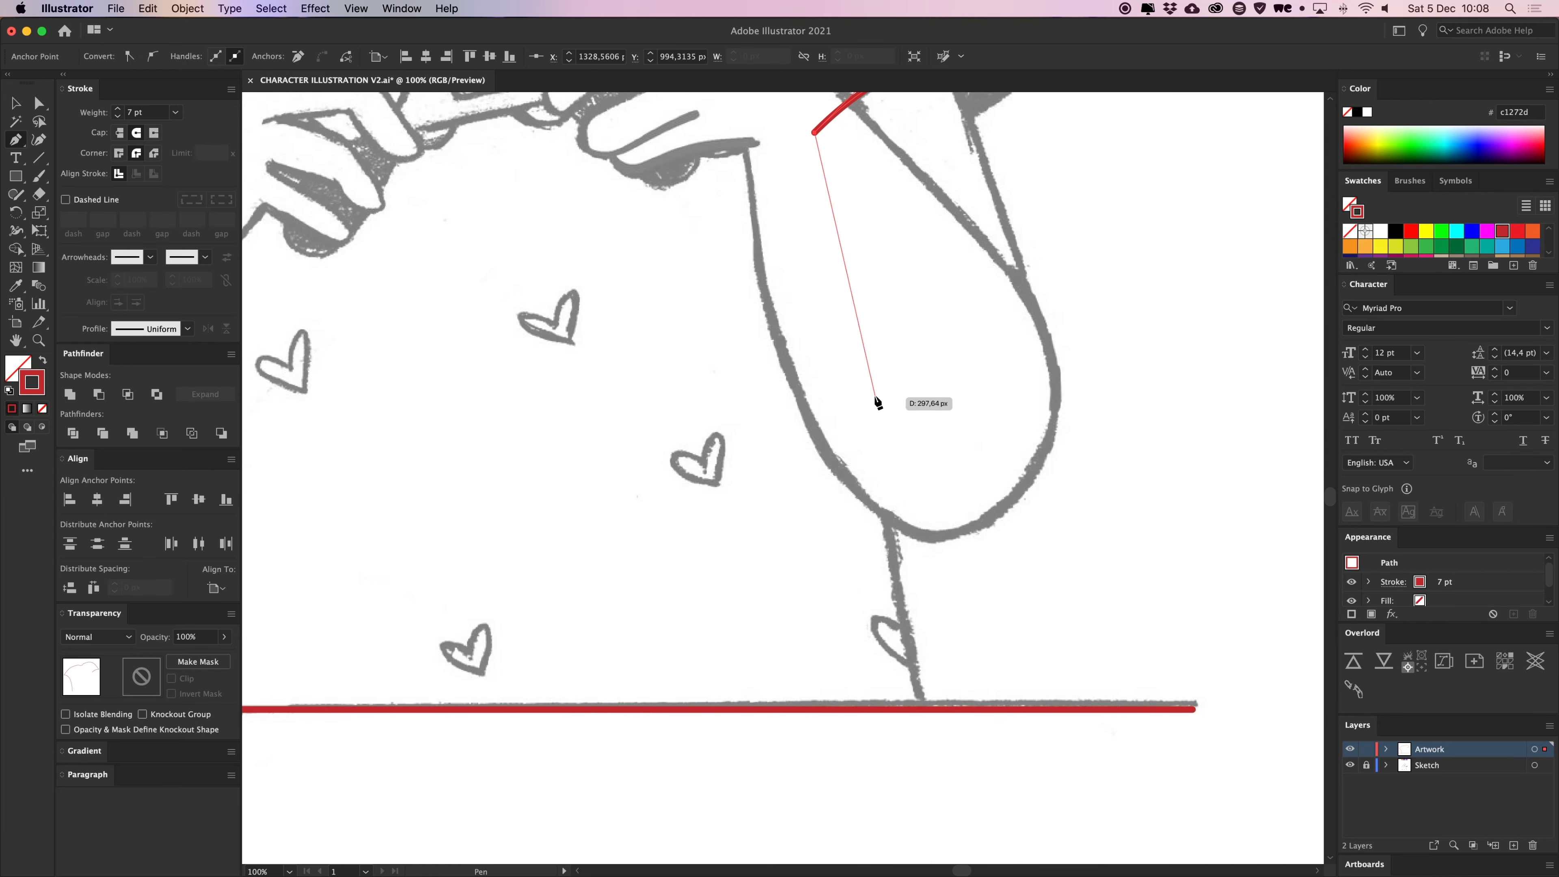
Run the shirt outline down the torso's right side past the table line, close it at its starting point and deselect it
{"action": "left_click", "coordinate": [877, 470]}
{"action": "scroll", "coordinate": [878, 473], "scroll_direction": "down", "scroll_amount": 5}
{"action": "left_click_drag", "start_coordinate": [956, 624], "coordinate": [973, 662]}
{"action": "scroll", "coordinate": [973, 662], "scroll_direction": "left", "scroll_amount": 10}
{"action": "left_click", "coordinate": [581, 576]}
{"action": "key", "text": "super+minus"}
{"action": "scroll", "coordinate": [798, 541], "scroll_direction": "up", "scroll_amount": 8}
{"action": "key", "text": "a"}
{"action": "scroll", "coordinate": [734, 460], "scroll_direction": "up", "scroll_amount": 3}
{"action": "scroll", "coordinate": [733, 460], "scroll_direction": "right", "scroll_amount": 2}
{"action": "left_click", "coordinate": [738, 395]}
{"action": "scroll", "coordinate": [829, 402], "scroll_direction": "up", "scroll_amount": 3}
{"action": "scroll", "coordinate": [828, 402], "scroll_direction": "right", "scroll_amount": 6}
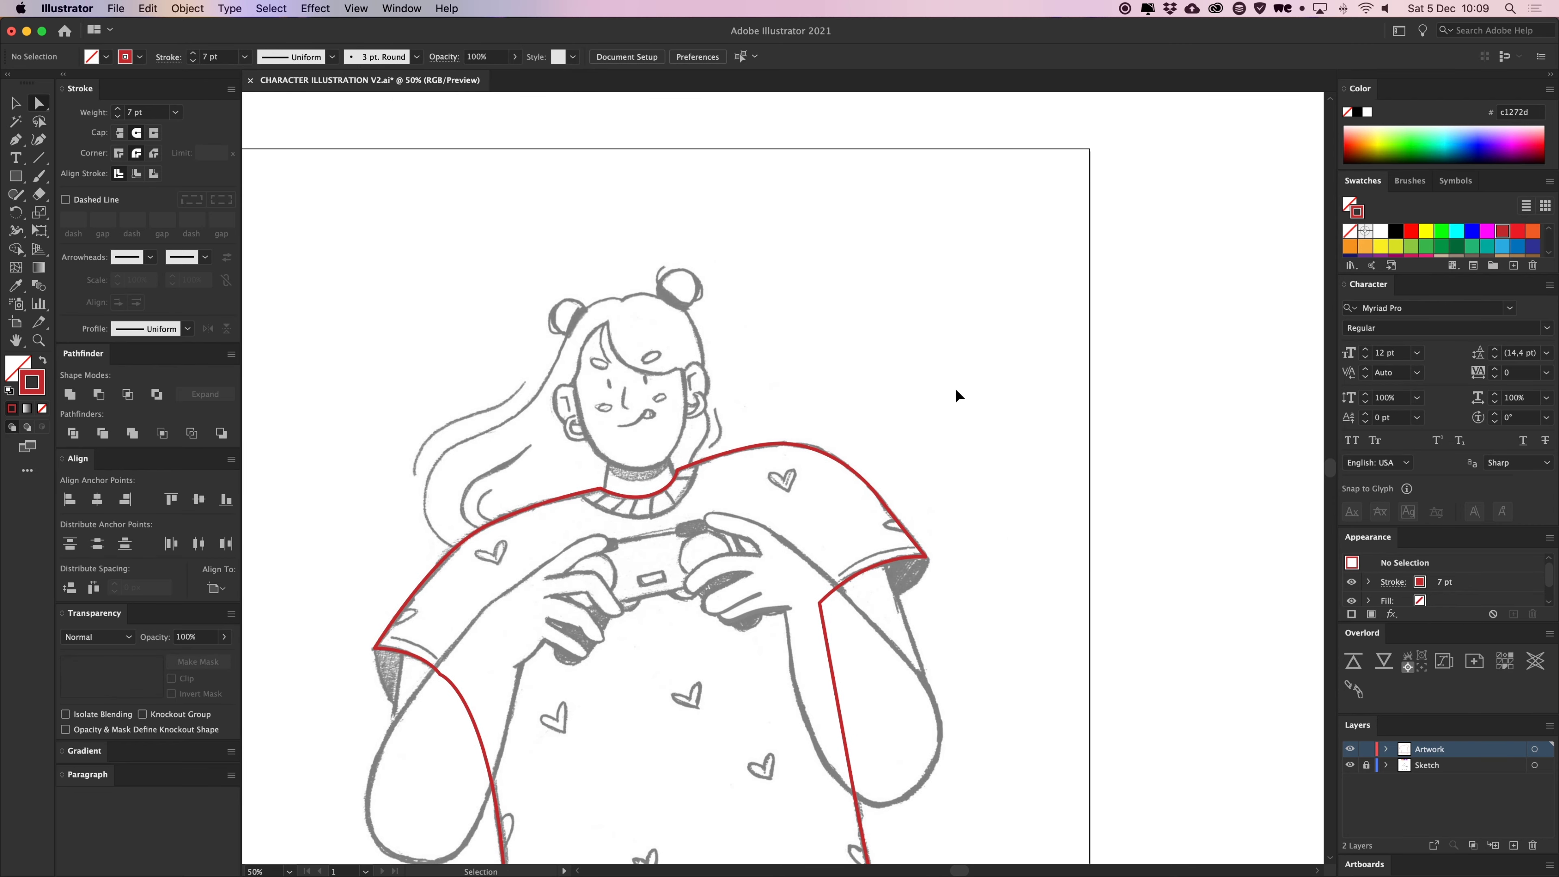
Inspect how closely the traced shirt outline follows the sketch around the right shoulder and the neckline
{"action": "key", "text": "super+plus"}
{"action": "key", "text": "super+plus"}
{"action": "left_click_drag", "start_coordinate": [906, 316], "coordinate": [924, 395]}
{"action": "left_click", "coordinate": [766, 397]}
{"action": "left_click", "coordinate": [634, 334]}
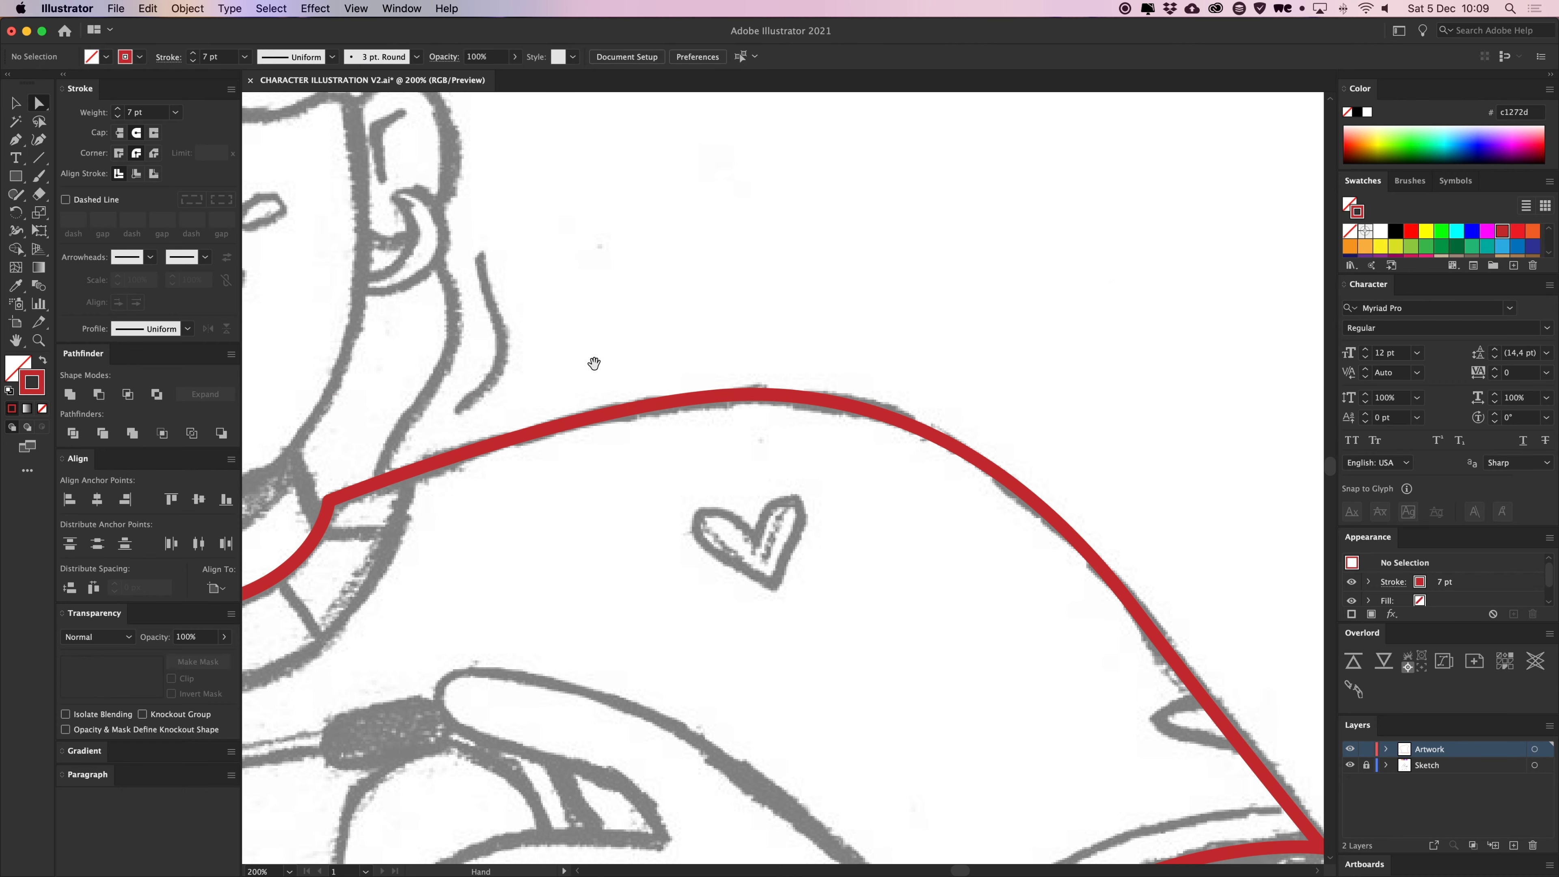
{"action": "left_click_drag", "start_coordinate": [599, 366], "coordinate": [1049, 260]}
{"action": "left_click_drag", "start_coordinate": [891, 459], "coordinate": [965, 396]}
{"action": "left_click_drag", "start_coordinate": [563, 528], "coordinate": [779, 343]}
{"action": "key", "text": "super+minus"}
{"action": "key", "text": "super+minus"}
{"action": "key", "text": "super+minus"}
{"action": "left_click_drag", "start_coordinate": [623, 460], "coordinate": [793, 344]}
{"action": "left_click_drag", "start_coordinate": [740, 417], "coordinate": [528, 651]}
{"action": "key", "text": "super+plus"}
{"action": "key", "text": "super+plus"}
{"action": "key", "text": "super+plus"}
Trace the collar's lower edge with a curved Pen path that crosses the shirt outline on both sides of the neck
{"action": "key", "text": "p"}
{"action": "left_click_drag", "start_coordinate": [648, 391], "coordinate": [542, 455]}
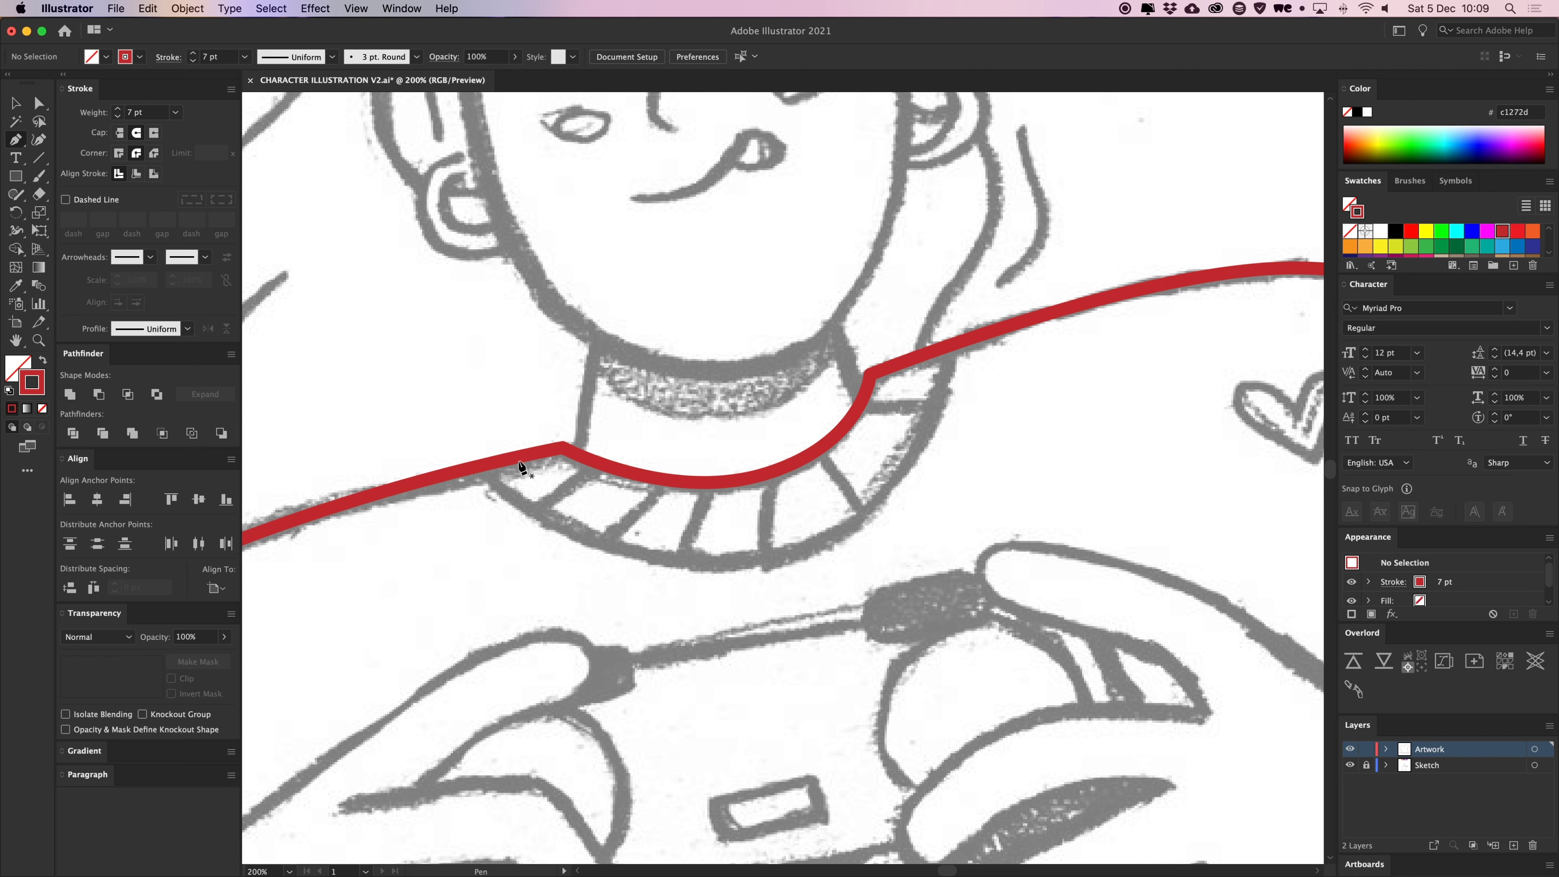
{"action": "key", "text": "super+minus"}
{"action": "key", "text": "super+minus"}
{"action": "key", "text": "super+minus"}
{"action": "scroll", "coordinate": [604, 390], "scroll_direction": "down", "scroll_amount": 2}
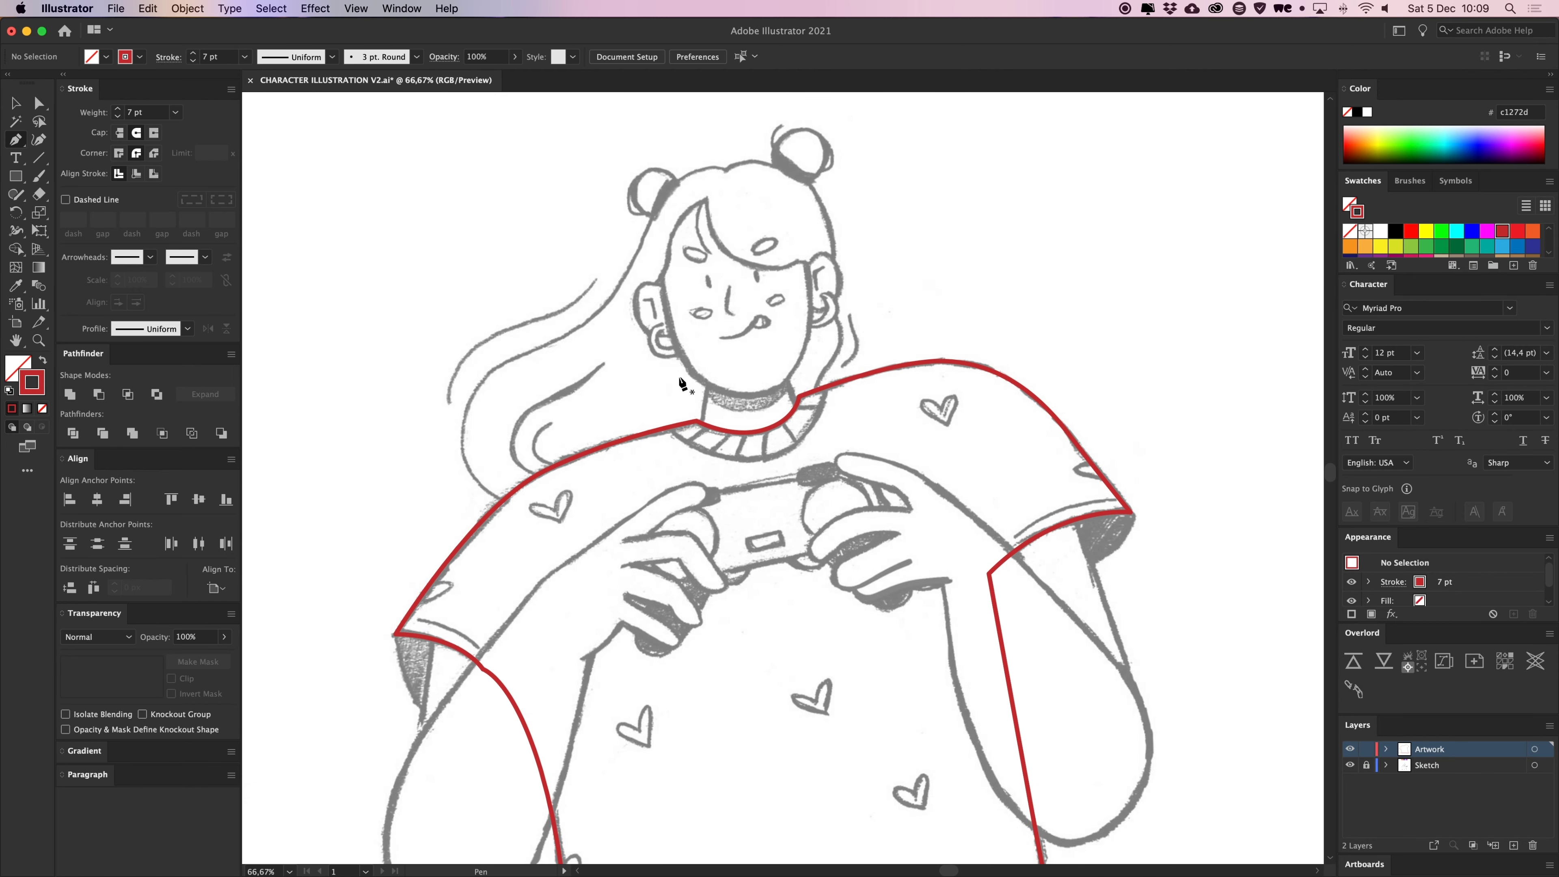
{"action": "left_click_drag", "start_coordinate": [783, 358], "coordinate": [770, 375]}
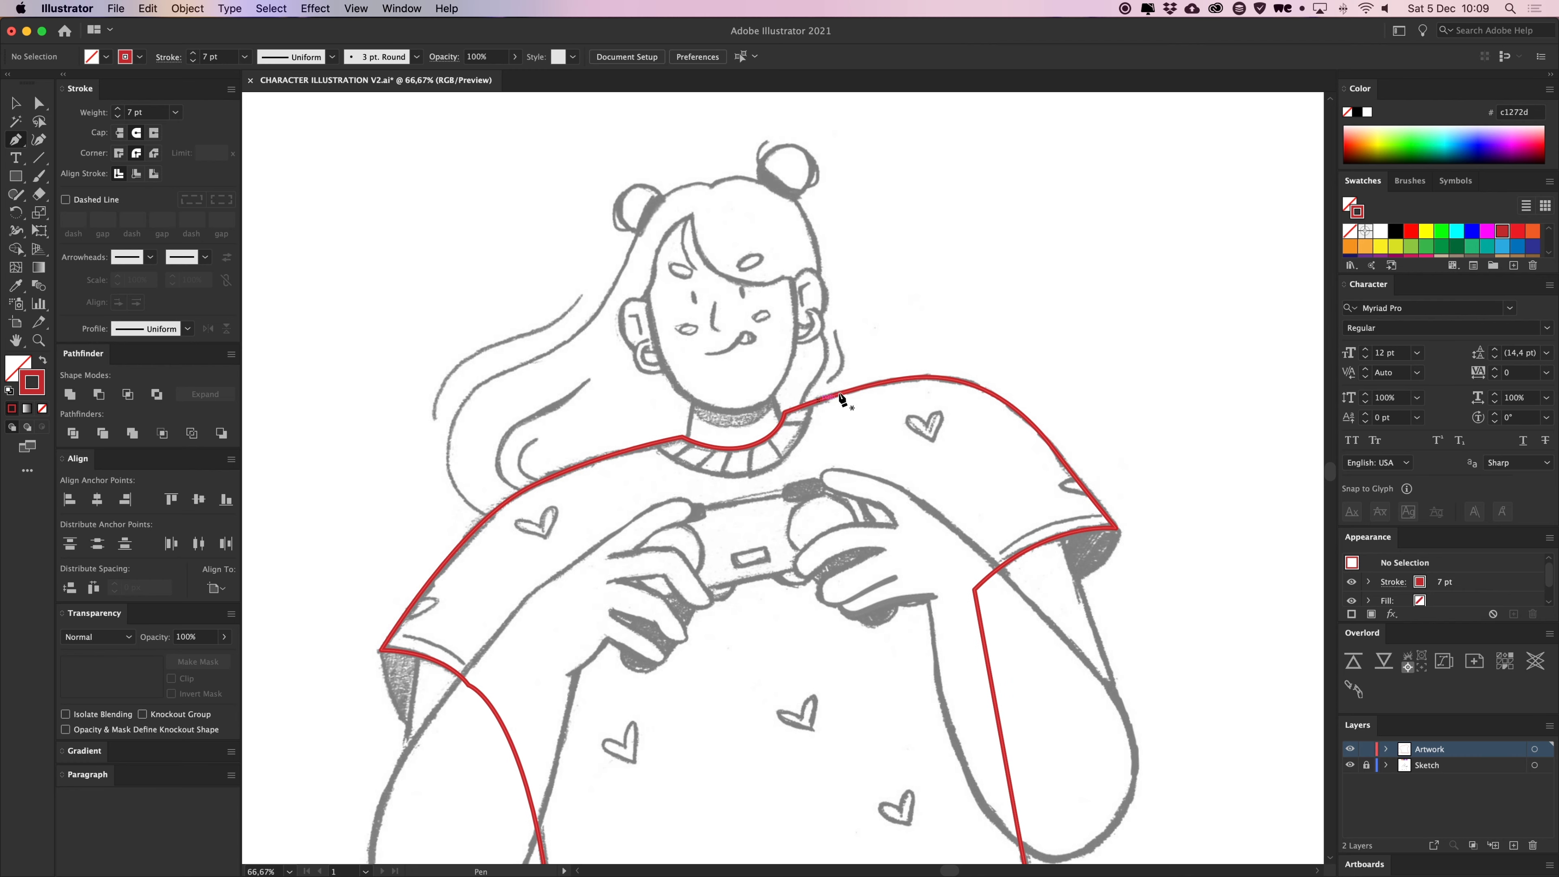
{"action": "left_click_drag", "start_coordinate": [873, 362], "coordinate": [932, 368]}
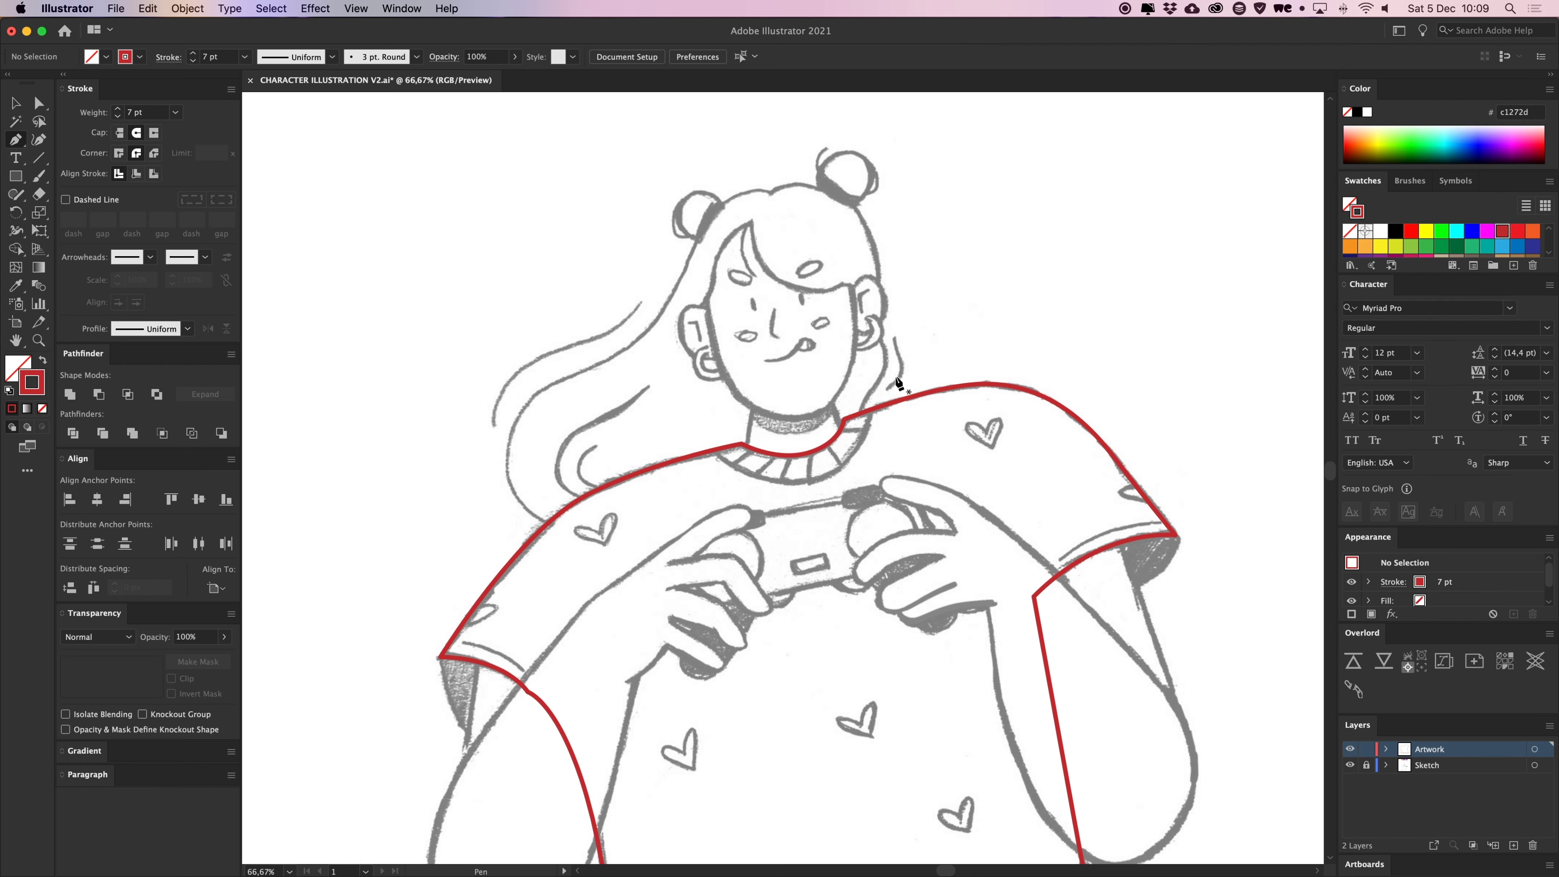
{"action": "key", "text": "super+equal"}
{"action": "key", "text": "super+equal"}
{"action": "scroll", "coordinate": [801, 458], "scroll_direction": "up", "scroll_amount": 1}
{"action": "scroll", "coordinate": [801, 458], "scroll_direction": "right", "scroll_amount": 1}
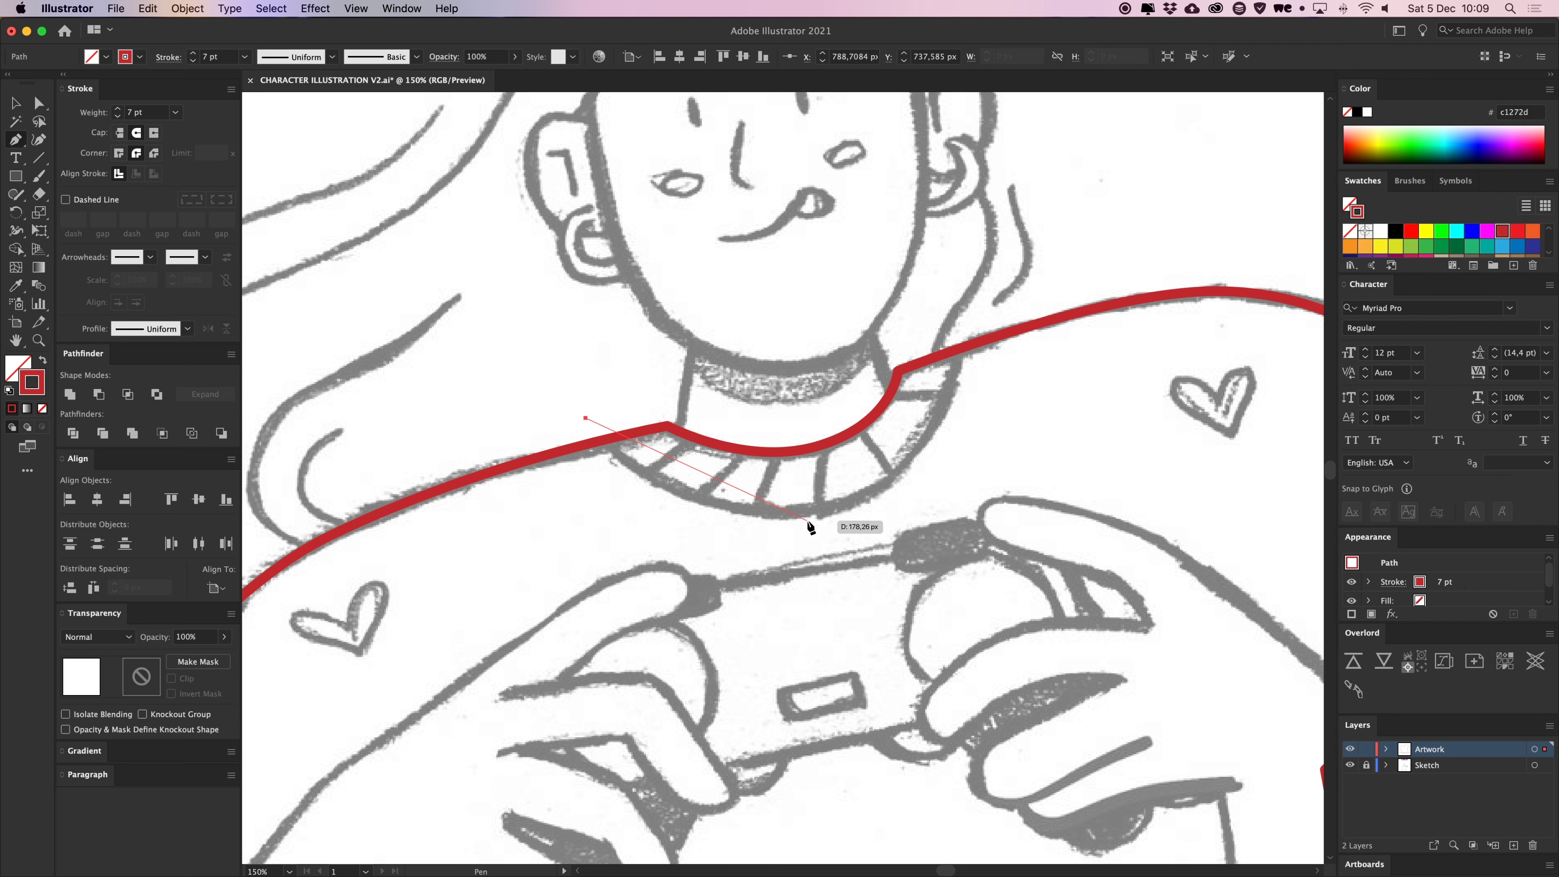
{"action": "left_click_drag", "start_coordinate": [804, 512], "coordinate": [957, 496]}
{"action": "scroll", "coordinate": [927, 461], "scroll_direction": "up", "scroll_amount": 2}
{"action": "scroll", "coordinate": [926, 460], "scroll_direction": "right", "scroll_amount": 1}
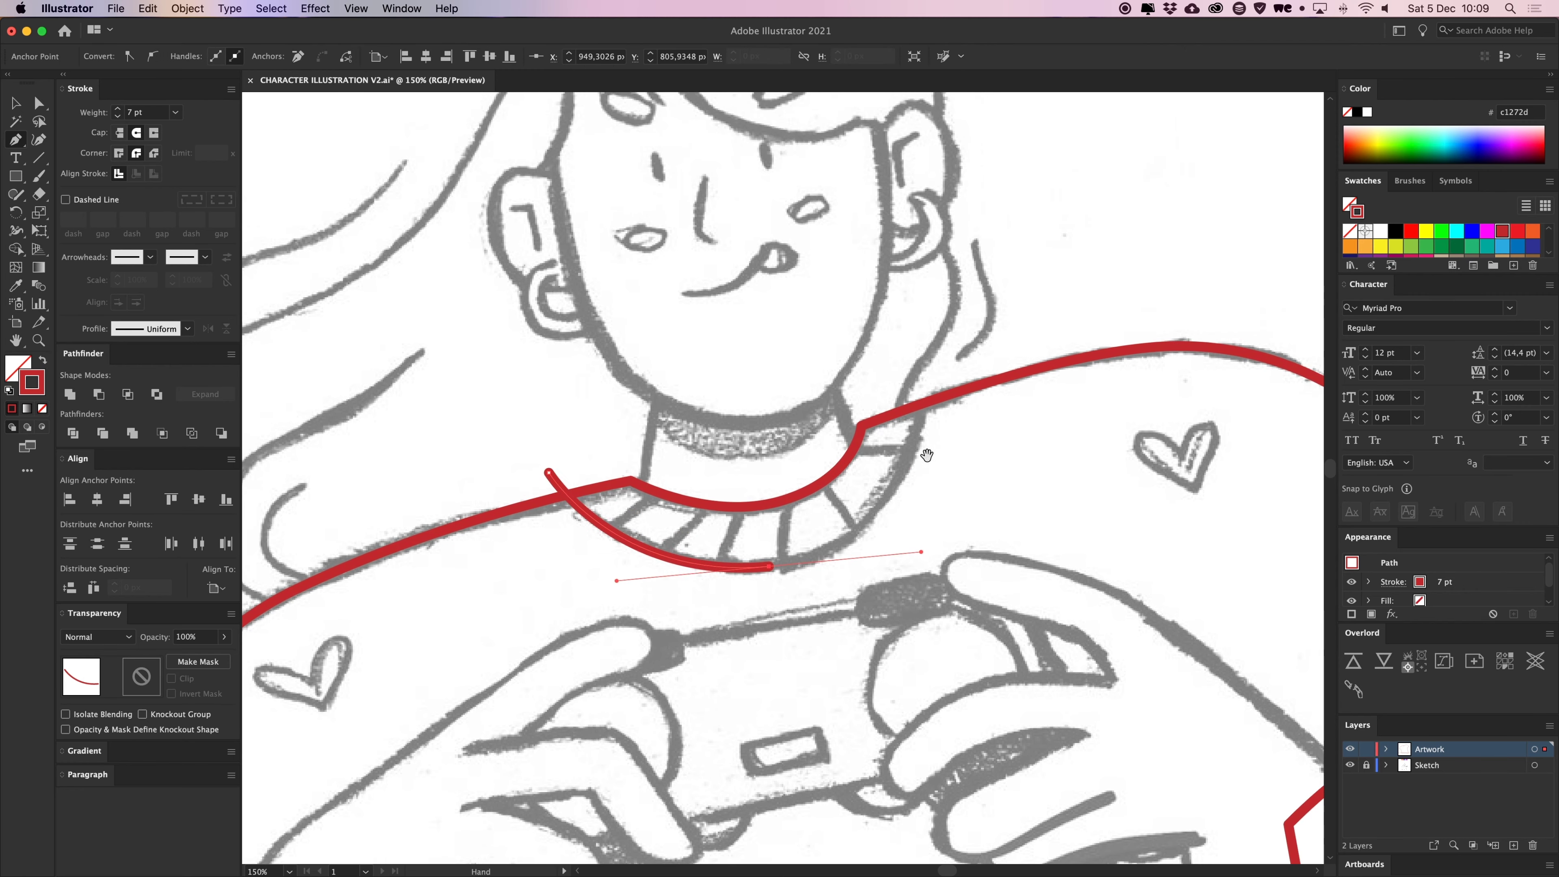
{"action": "left_click_drag", "start_coordinate": [917, 375], "coordinate": [917, 357]}
Select the shirt outline and the collar curve together and split them with the Pathfinder Divide operation
{"action": "key", "text": "a"}
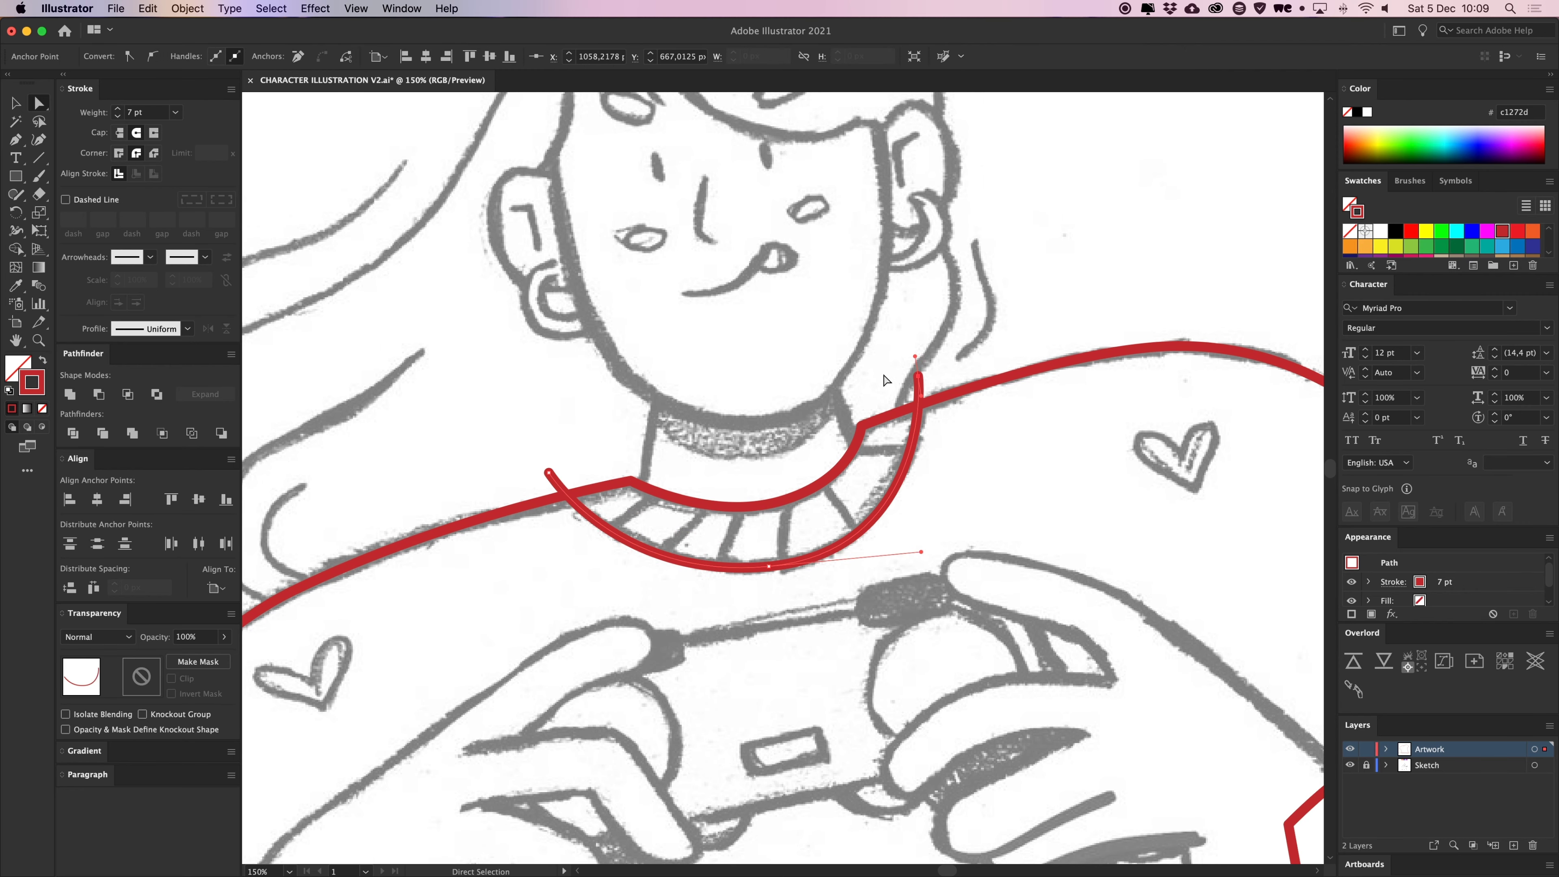
{"action": "left_click", "coordinate": [444, 410]}
{"action": "left_click_drag", "start_coordinate": [512, 456], "coordinate": [600, 534]}
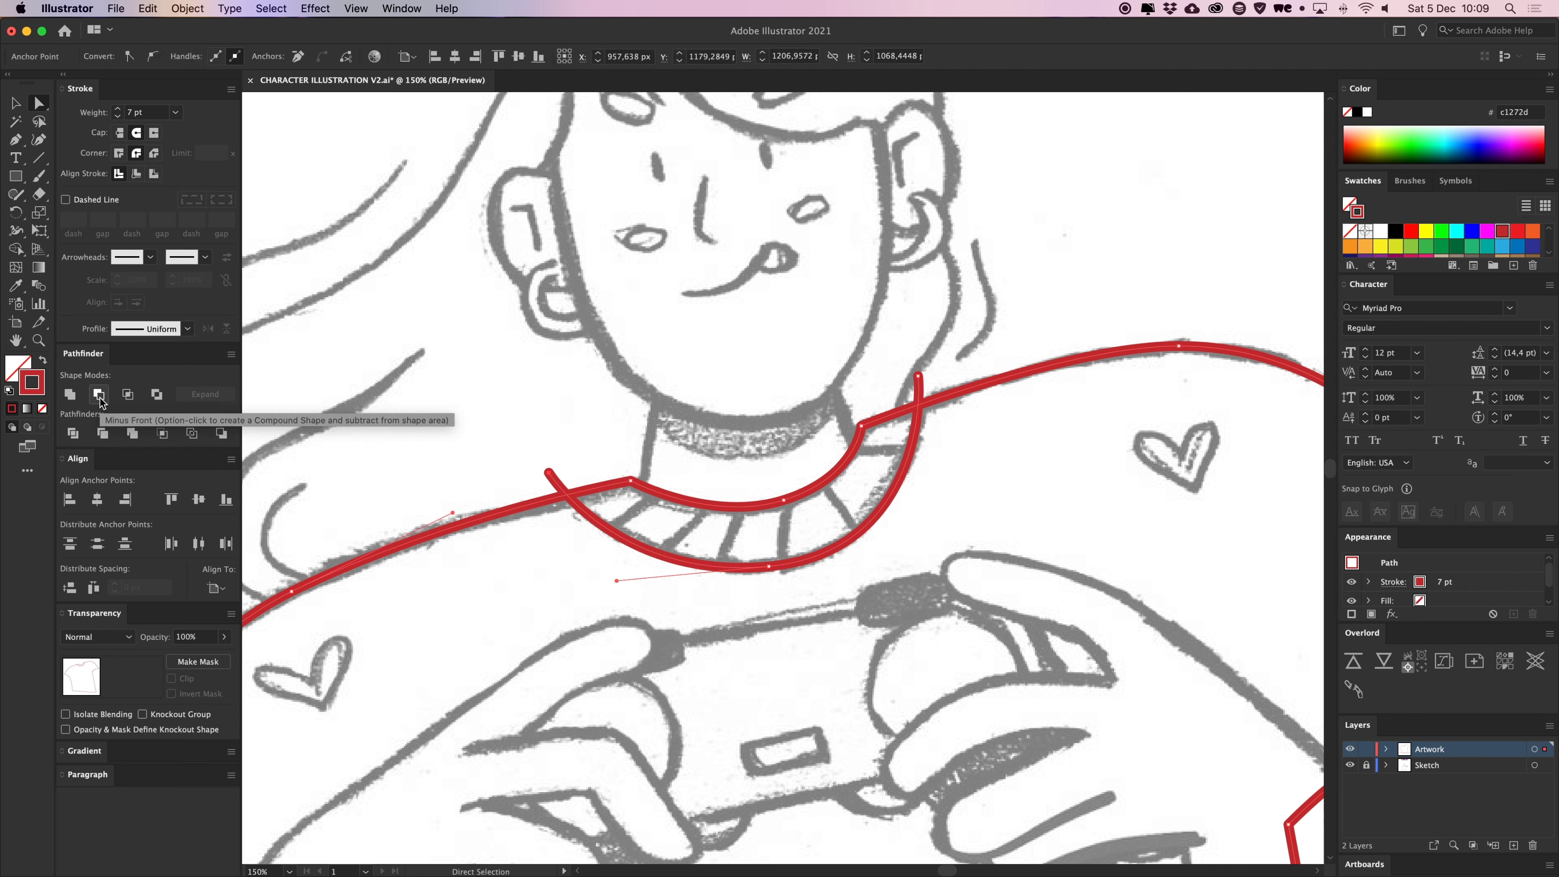
{"action": "left_click", "coordinate": [74, 432]}
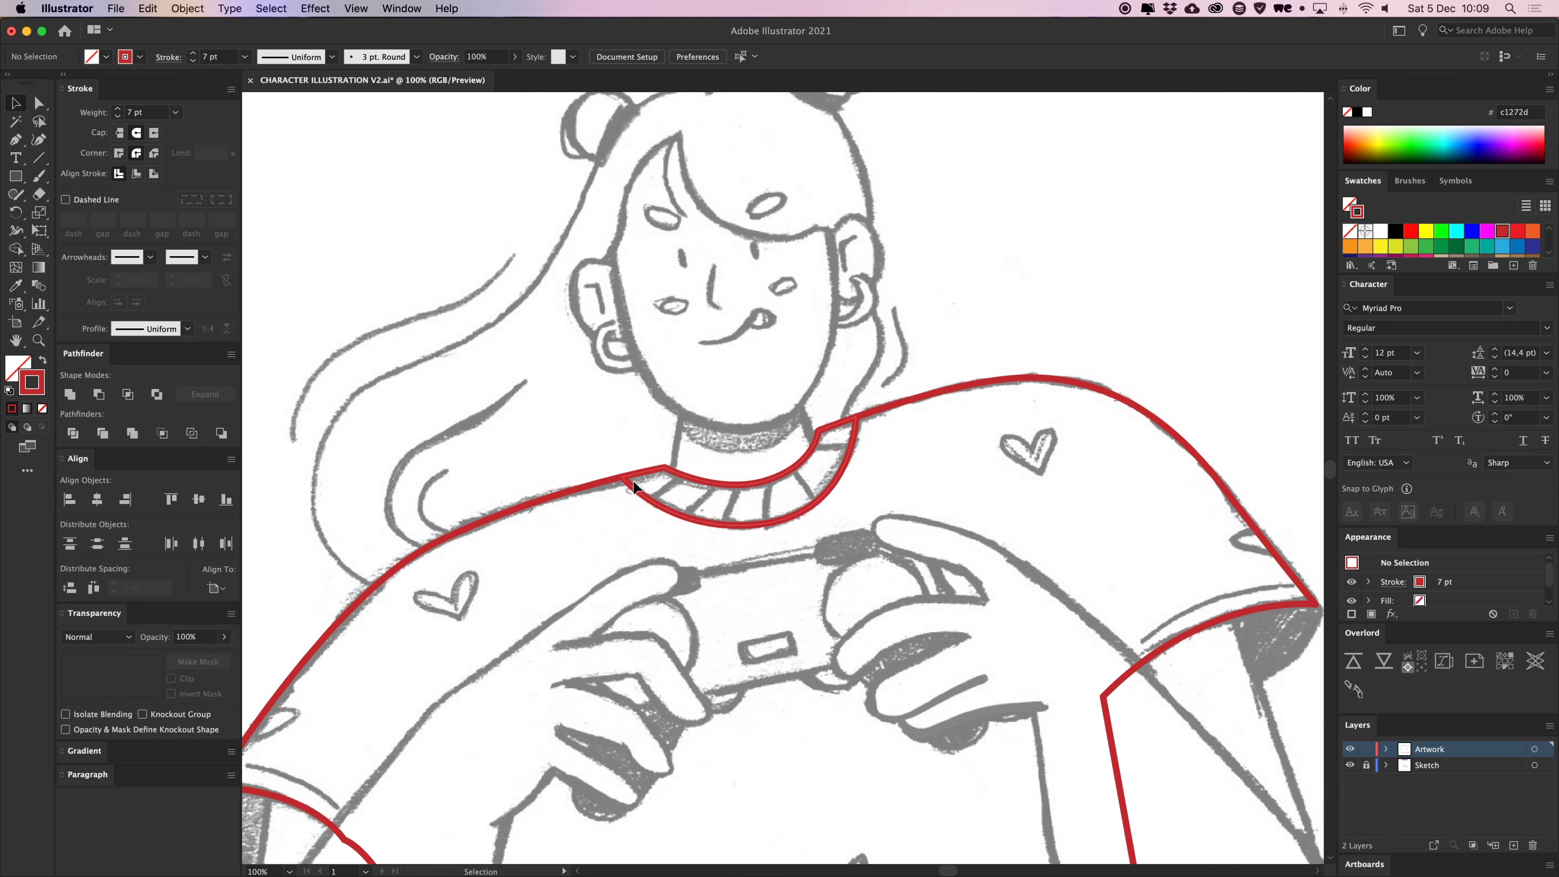
Isolate the divided shirt group, try moving the collar piece upward, and undo that move
{"action": "double_click", "coordinate": [692, 484]}
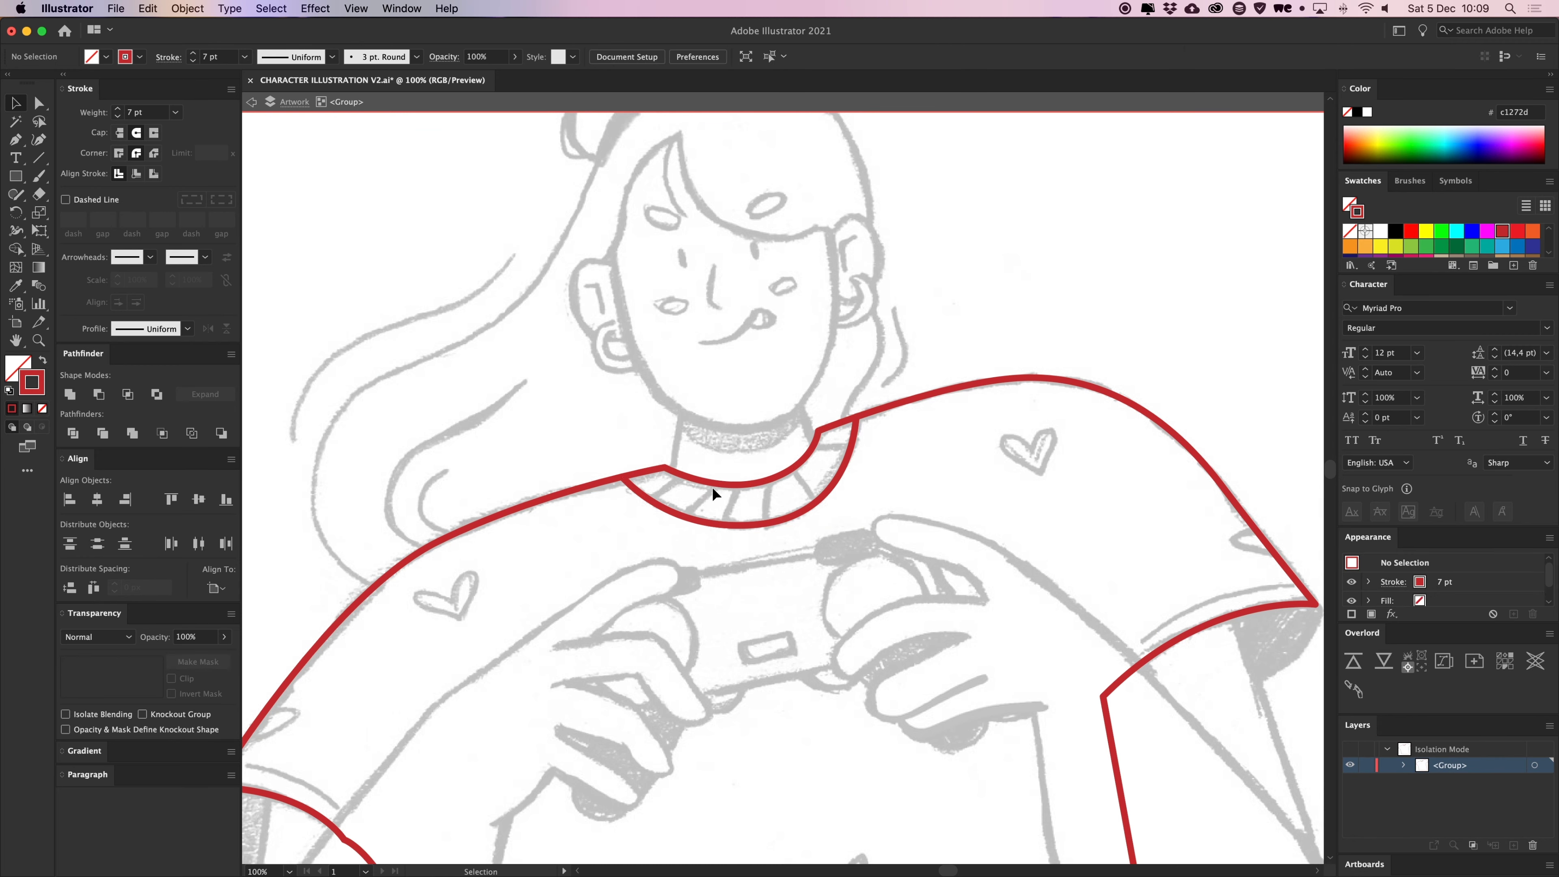
{"action": "left_click_drag", "start_coordinate": [712, 486], "coordinate": [710, 391]}
{"action": "key", "text": "super+z"}
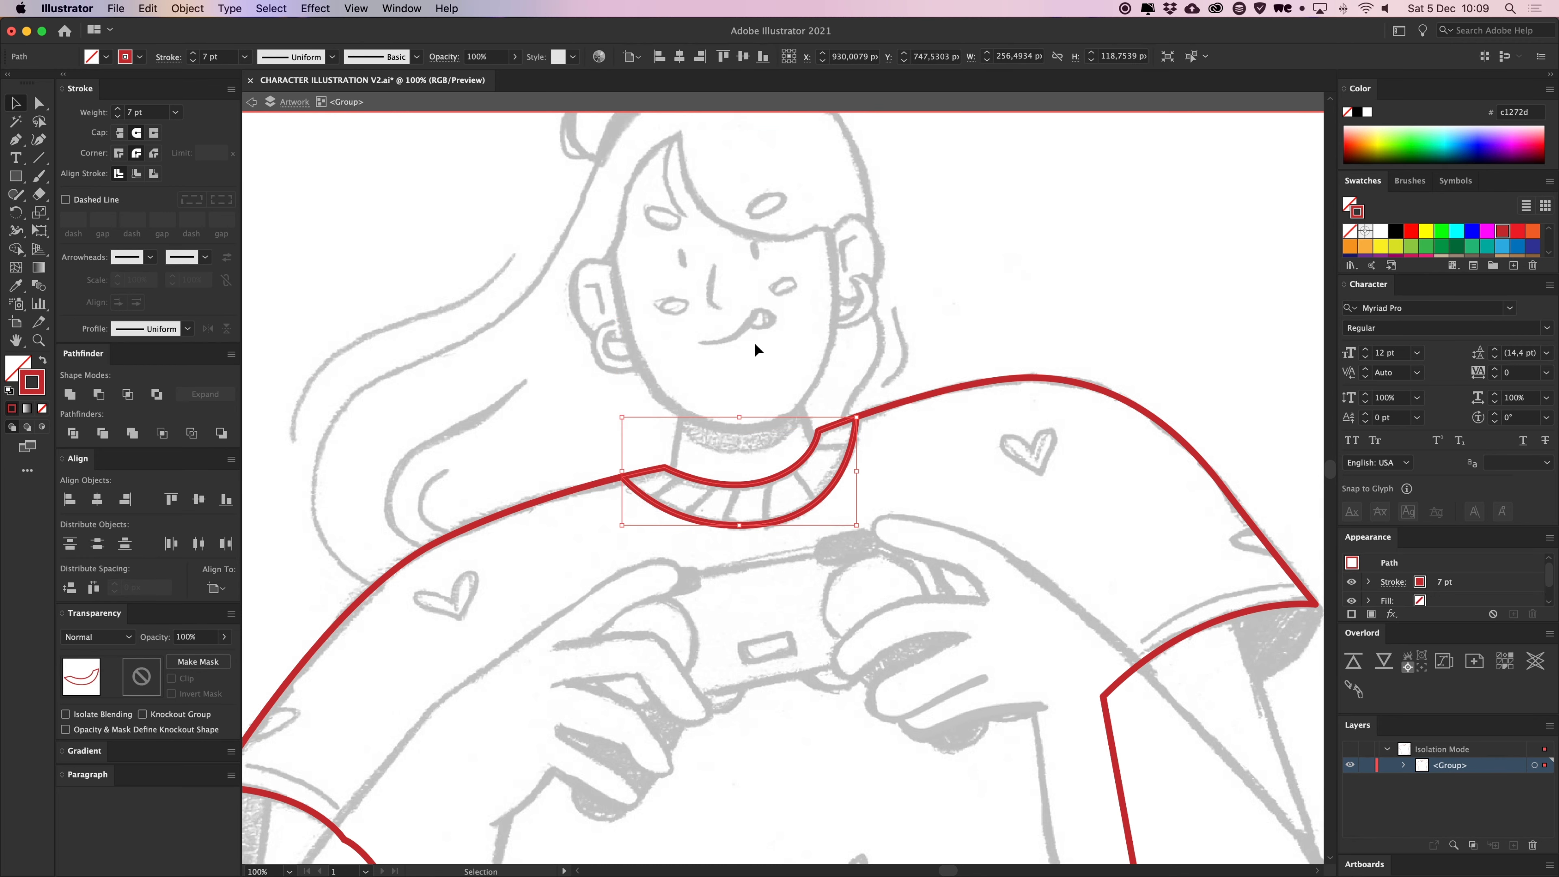
Exit the group isolation and trace the leftmost collar rib with a straight Pen line across the collar band
{"action": "double_click", "coordinate": [754, 342]}
{"action": "key", "text": "super+="}
{"action": "key", "text": "super+="}
{"action": "key", "text": "p"}
{"action": "left_click_drag", "start_coordinate": [614, 488], "coordinate": [640, 460]}
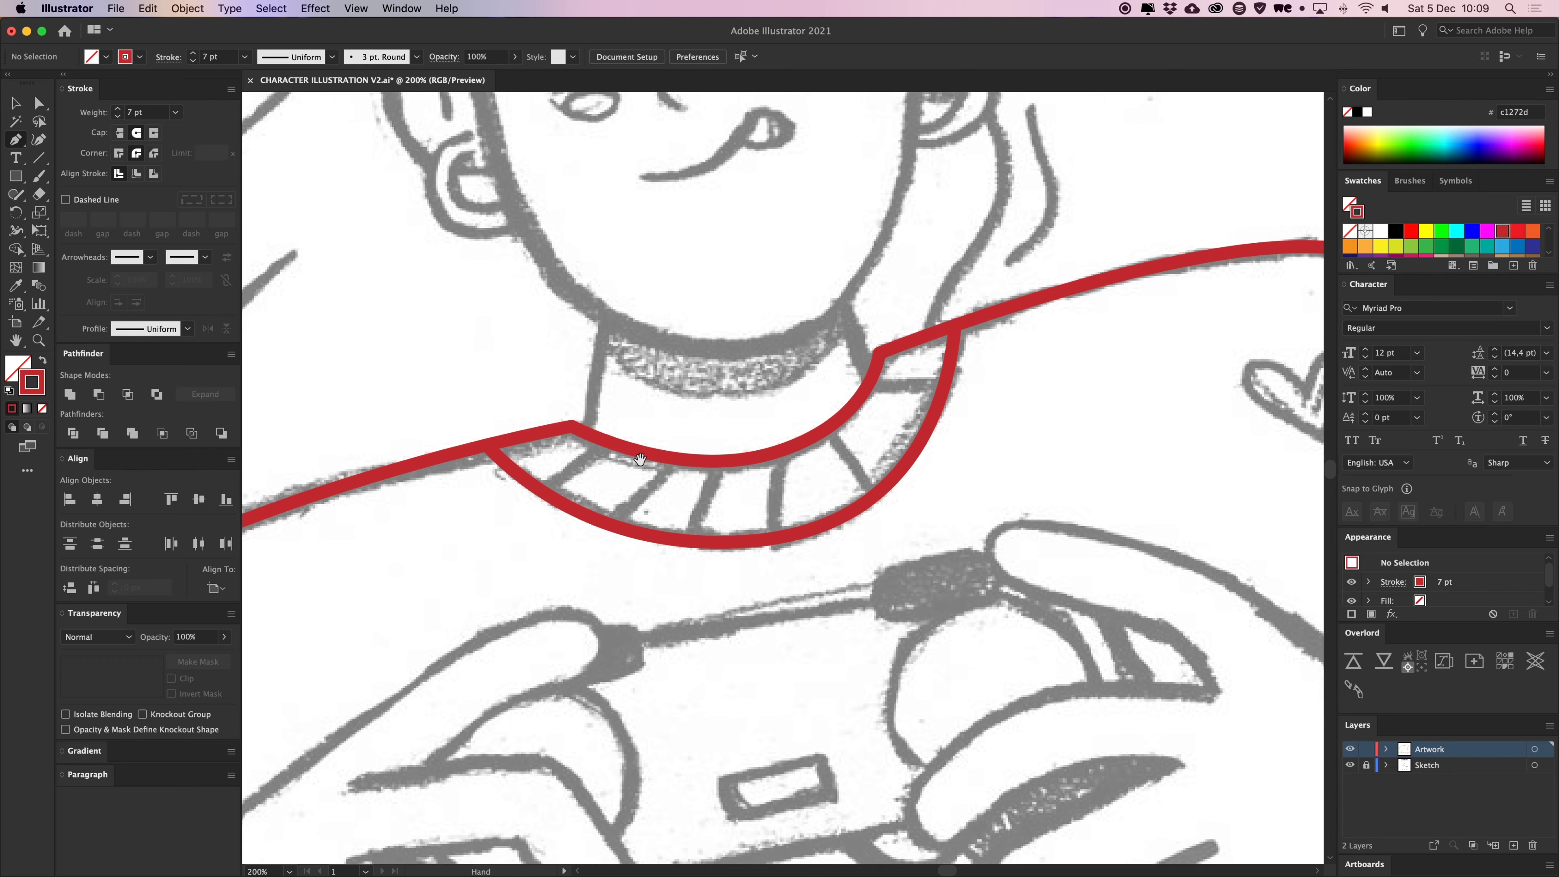
{"action": "left_click", "coordinate": [538, 489]}
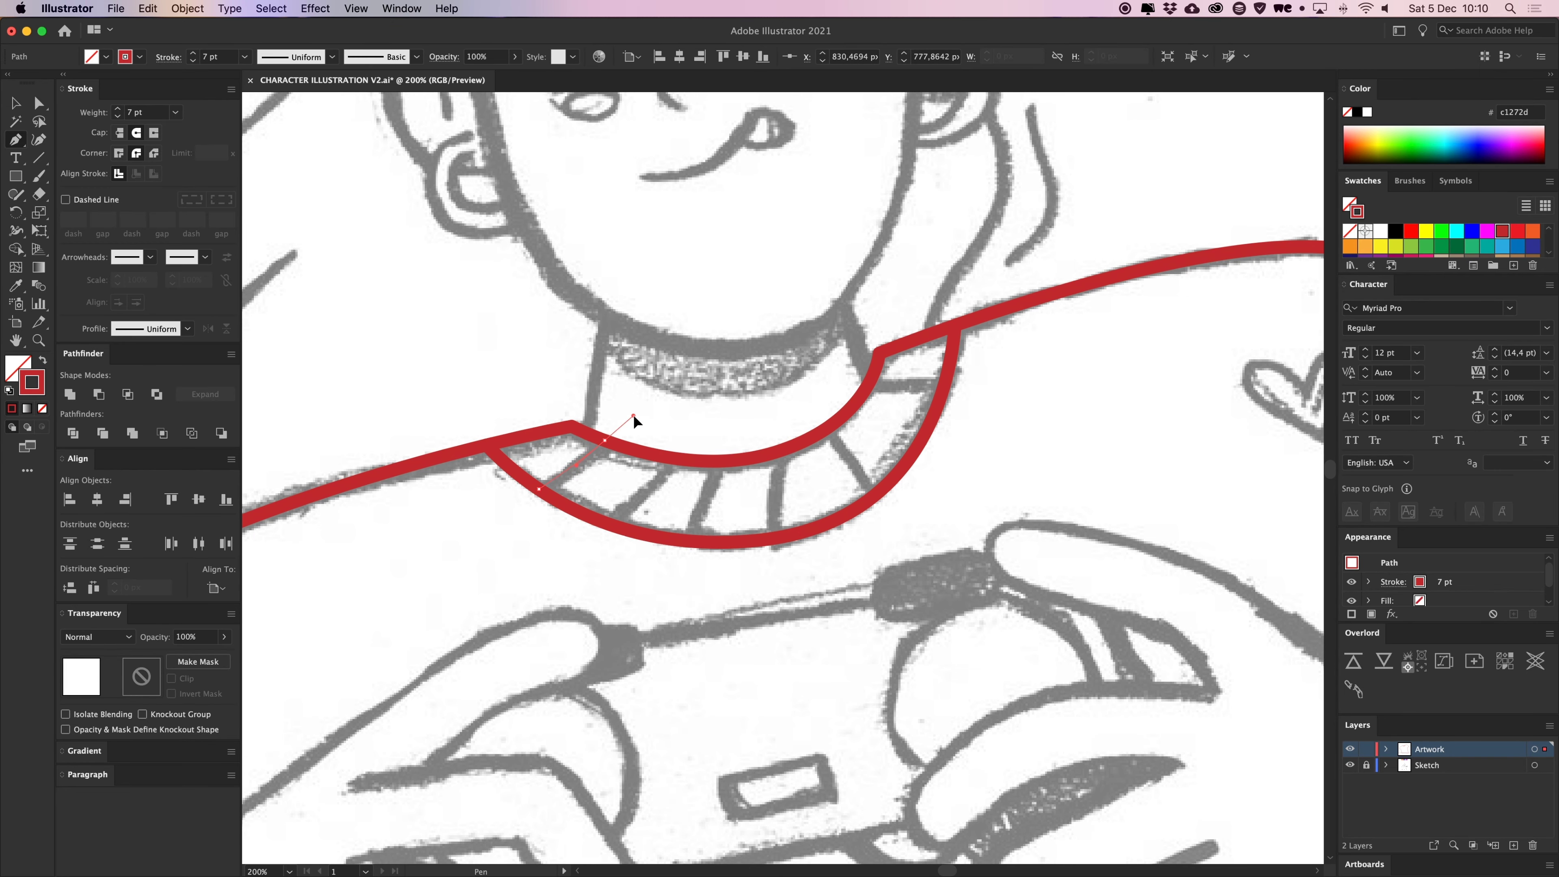
{"action": "left_click_drag", "start_coordinate": [633, 415], "coordinate": [634, 415]}
{"action": "left_click", "coordinate": [736, 390], "text": "super"}
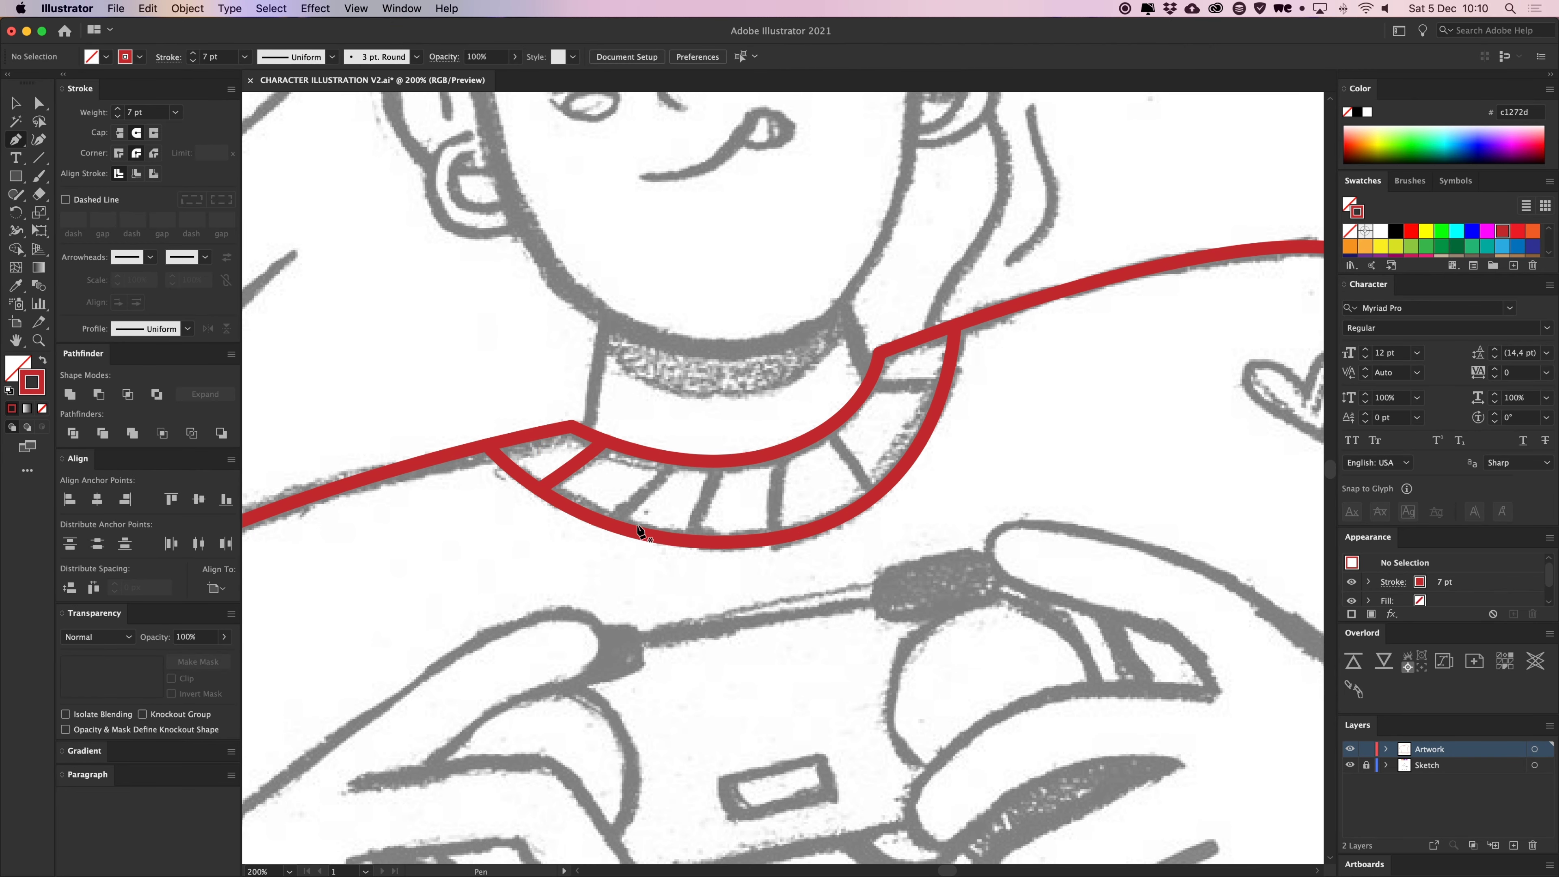
Trace the second and third collar ribs from the left as separate straight Pen lines
{"action": "left_click", "coordinate": [613, 522]}
{"action": "left_click", "coordinate": [675, 463]}
{"action": "left_click", "coordinate": [735, 378], "text": "super"}
{"action": "left_click", "coordinate": [720, 460]}
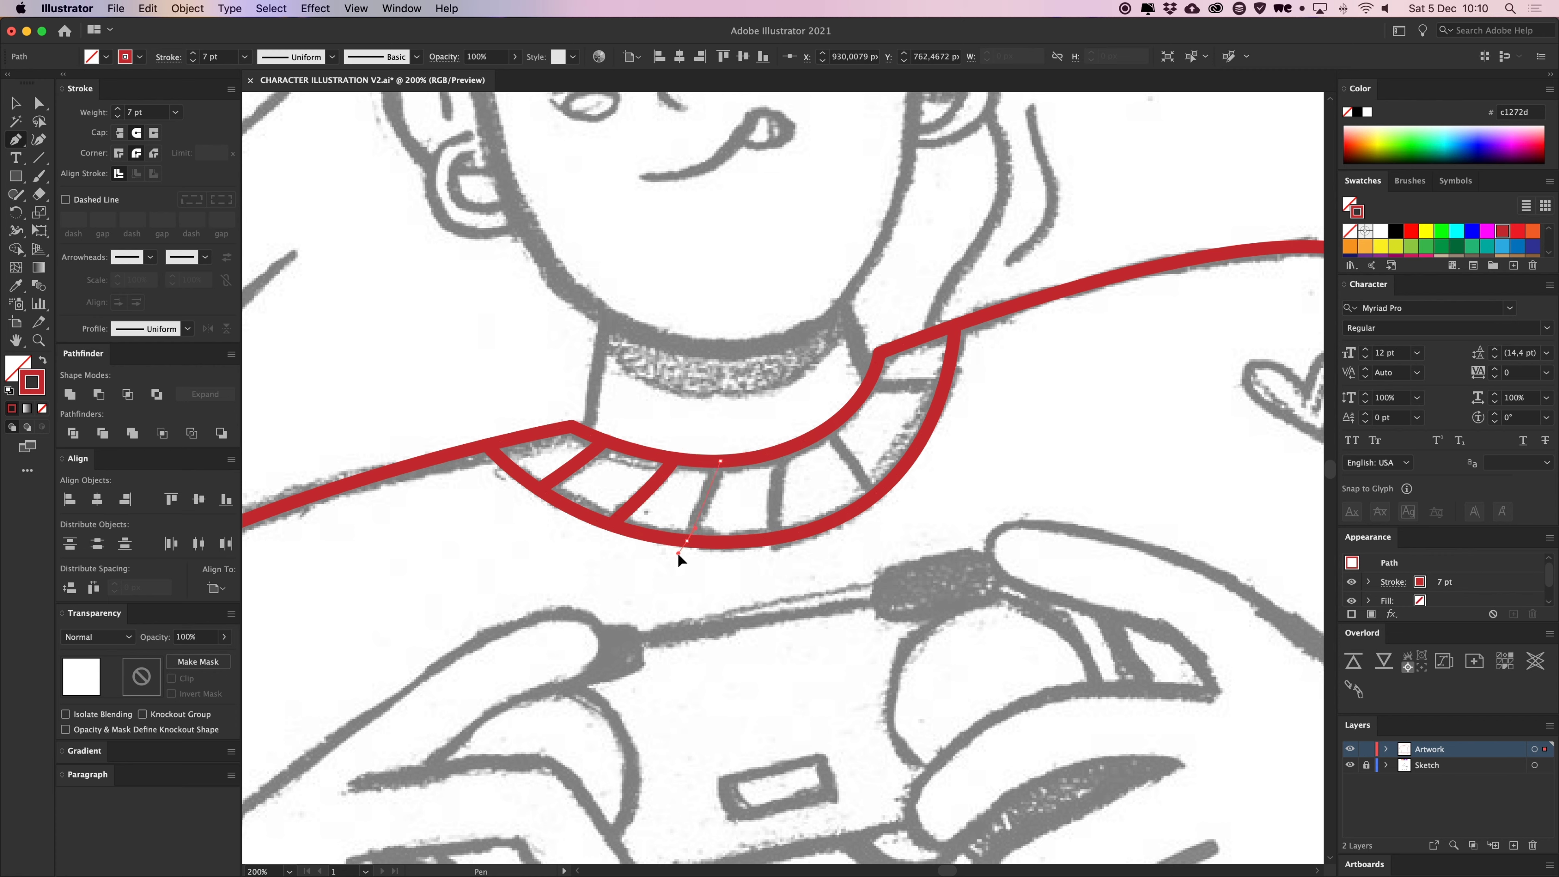
{"action": "left_click_drag", "start_coordinate": [678, 552], "coordinate": [678, 553]}
{"action": "left_click", "coordinate": [767, 437], "text": "super"}
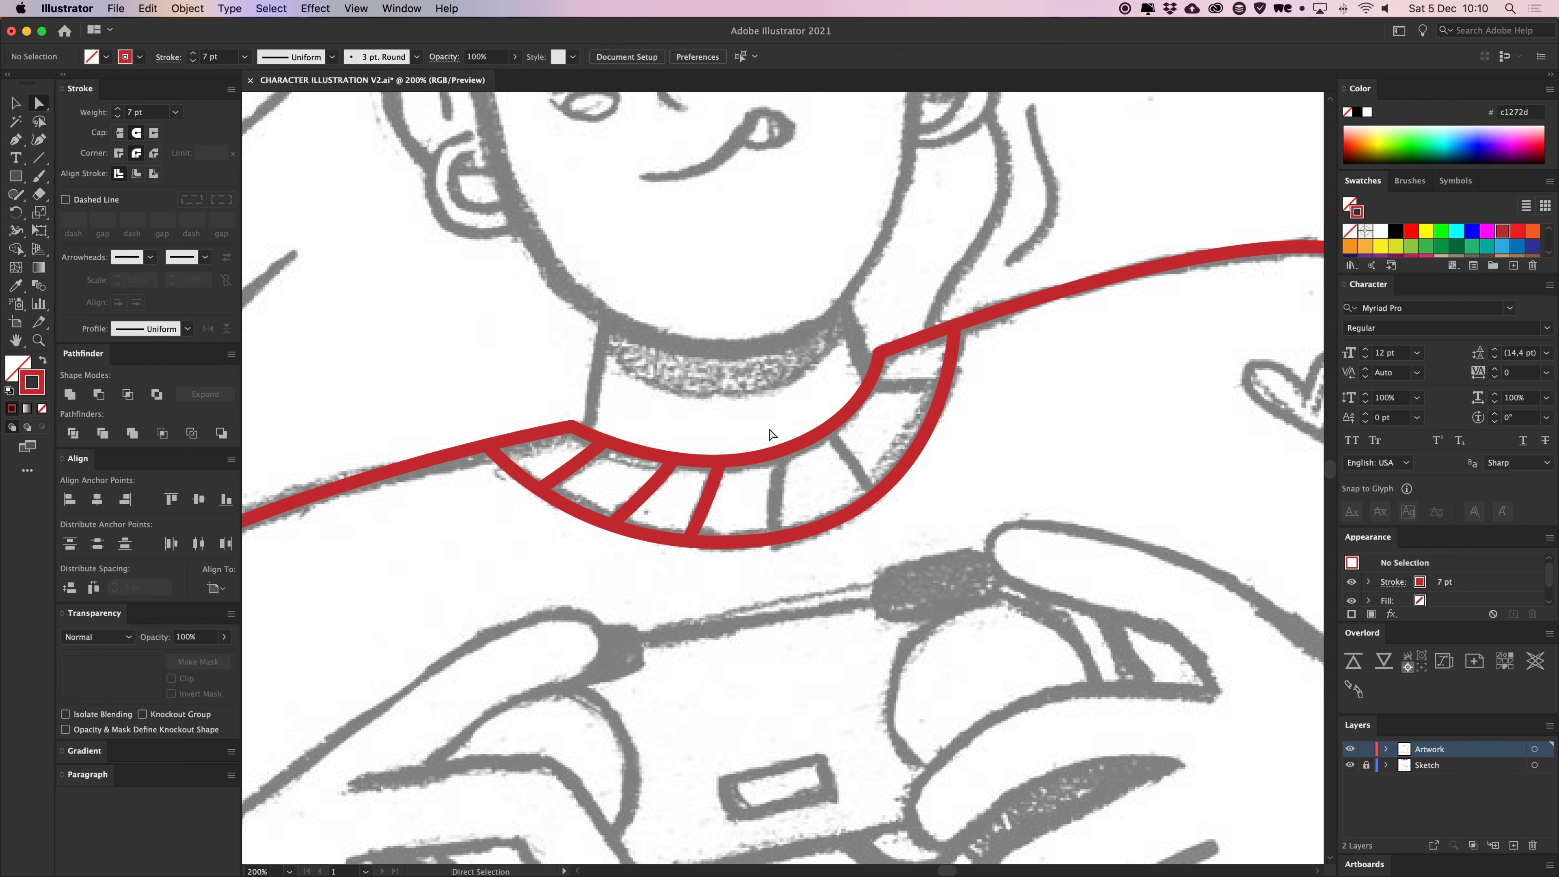
Trace the three remaining ribs on the right half of the collar with separate straight Pen lines
{"action": "left_click", "coordinate": [776, 541]}
{"action": "left_click", "coordinate": [775, 454]}
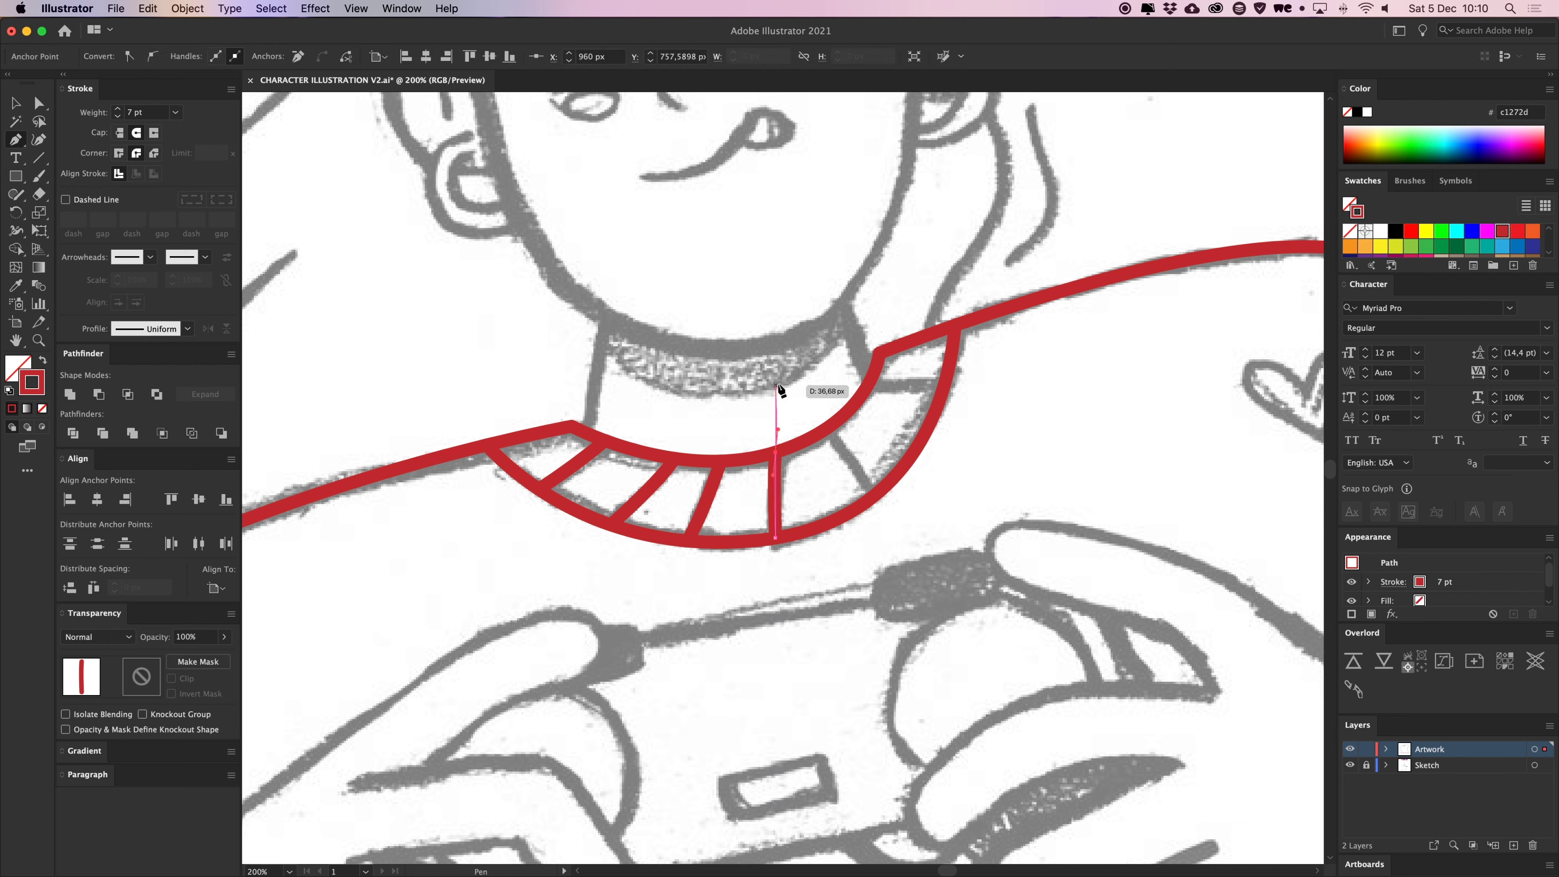
{"action": "left_click", "coordinate": [779, 388], "text": "super"}
{"action": "left_click", "coordinate": [827, 428]}
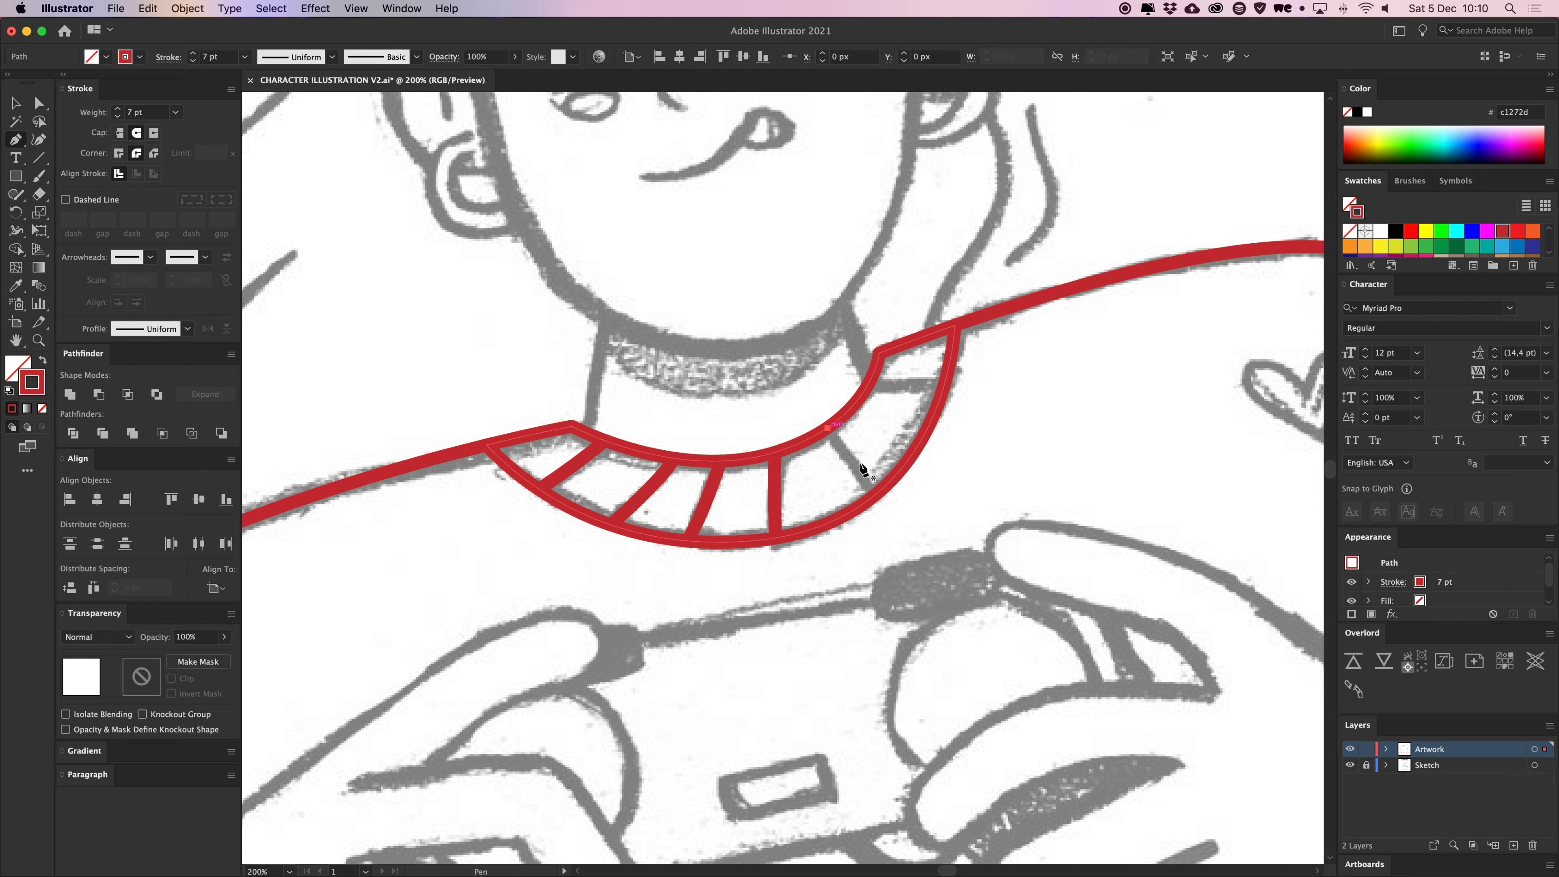
{"action": "left_click", "coordinate": [877, 496]}
{"action": "left_click", "coordinate": [1005, 456], "text": "super"}
{"action": "left_click", "coordinate": [867, 385]}
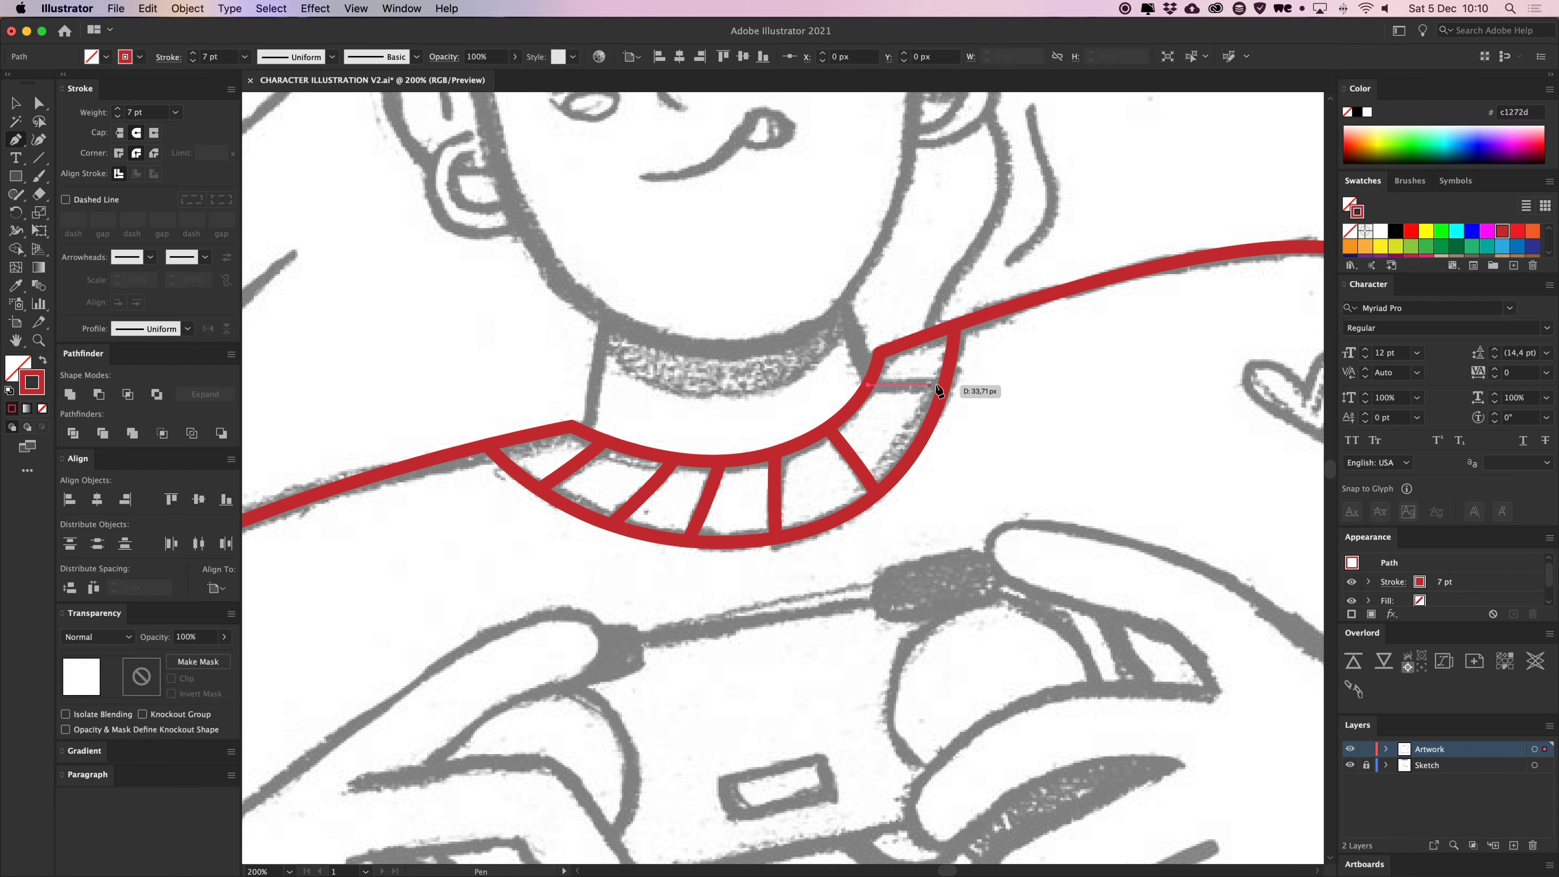
{"action": "left_click", "coordinate": [938, 388]}
{"action": "left_click", "coordinate": [1043, 402], "text": "super"}
Trace the shaded opening of the right sleeve as a closed Pen shape that extends above the sleeve hem
{"action": "key", "text": "super+minus"}
{"action": "key", "text": "super+minus"}
{"action": "key", "text": "super+minus"}
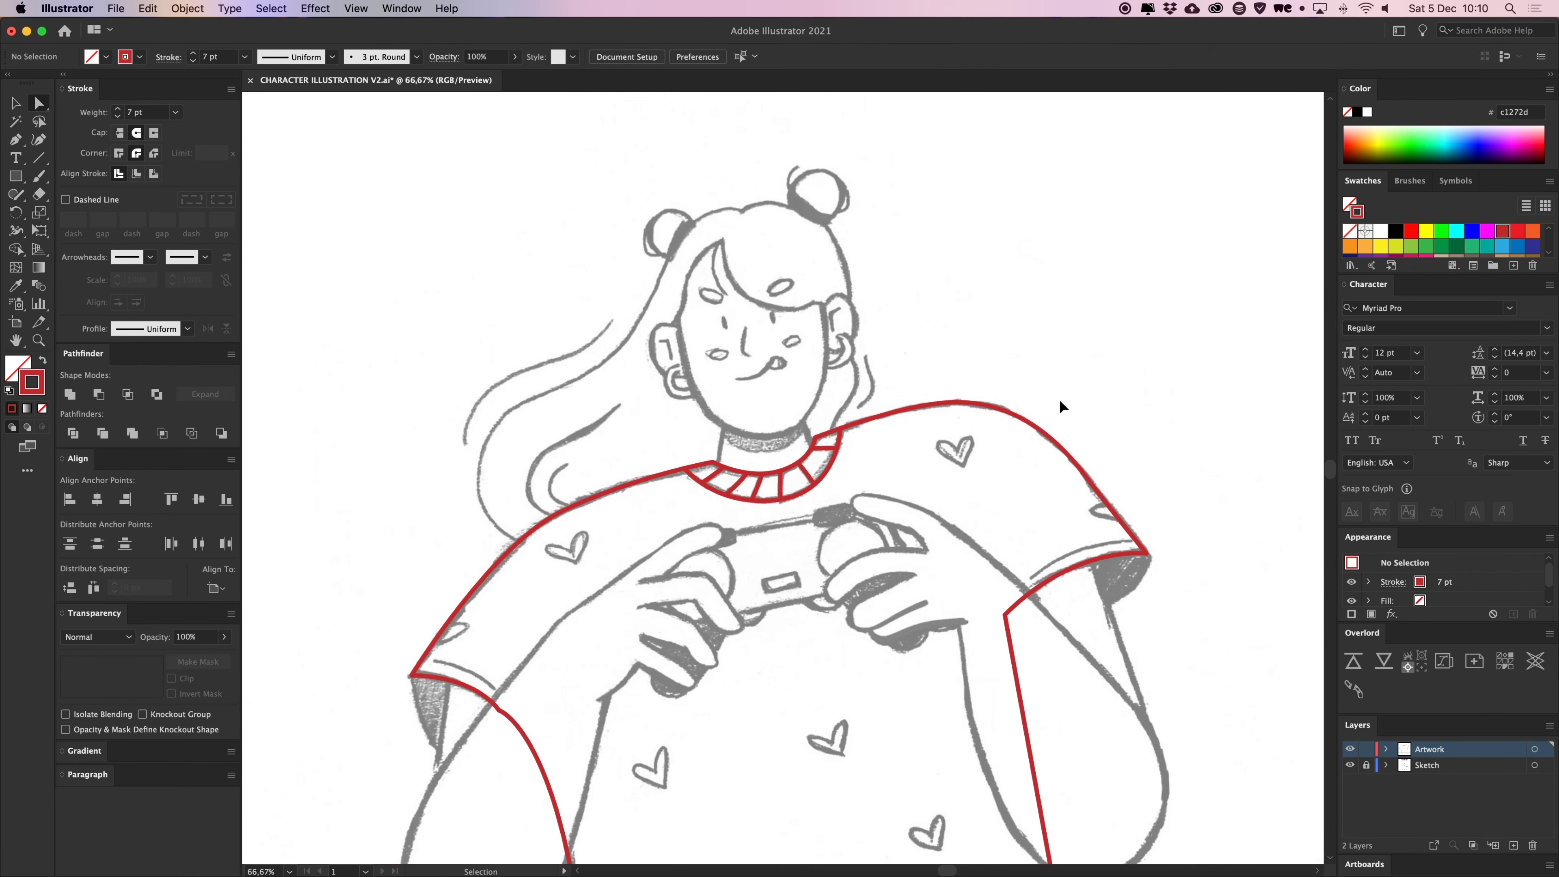
{"action": "left_click_drag", "start_coordinate": [1069, 566], "coordinate": [762, 407]}
{"action": "left_click_drag", "start_coordinate": [866, 376], "coordinate": [832, 404]}
{"action": "key", "text": "super+plus"}
{"action": "key", "text": "super+plus"}
{"action": "key", "text": "p"}
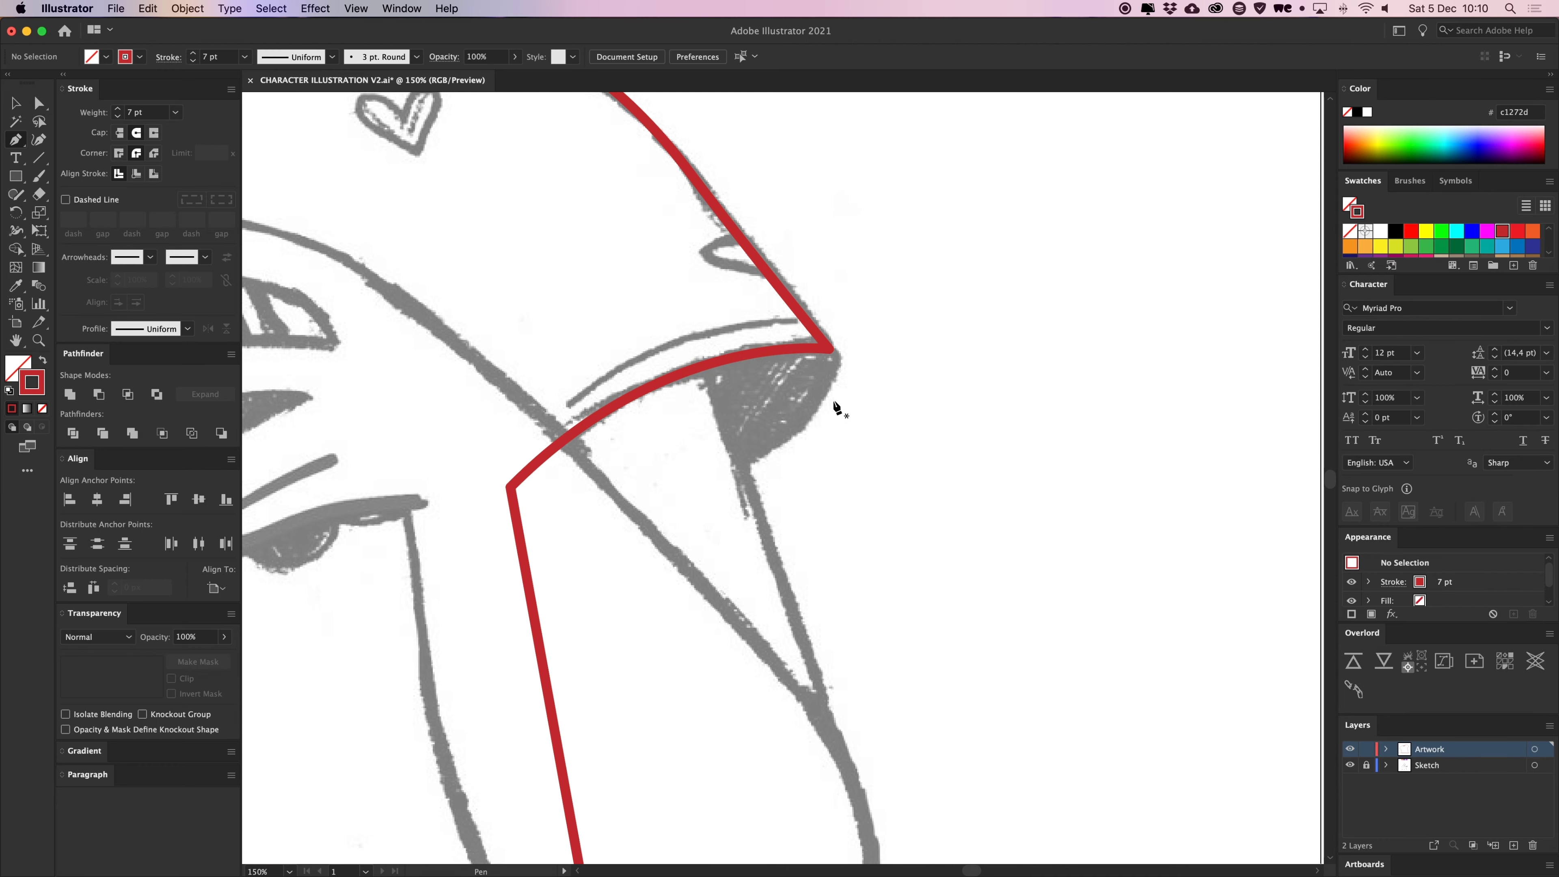
{"action": "scroll", "coordinate": [833, 400], "scroll_direction": "up", "scroll_amount": 4}
{"action": "scroll", "coordinate": [833, 400], "scroll_direction": "left", "scroll_amount": 3}
{"action": "left_click", "coordinate": [930, 475]}
{"action": "left_click_drag", "start_coordinate": [810, 600], "coordinate": [884, 570]}
{"action": "left_click", "coordinate": [810, 601]}
{"action": "left_click", "coordinate": [815, 404]}
{"action": "left_click_drag", "start_coordinate": [1004, 442], "coordinate": [1060, 401]}
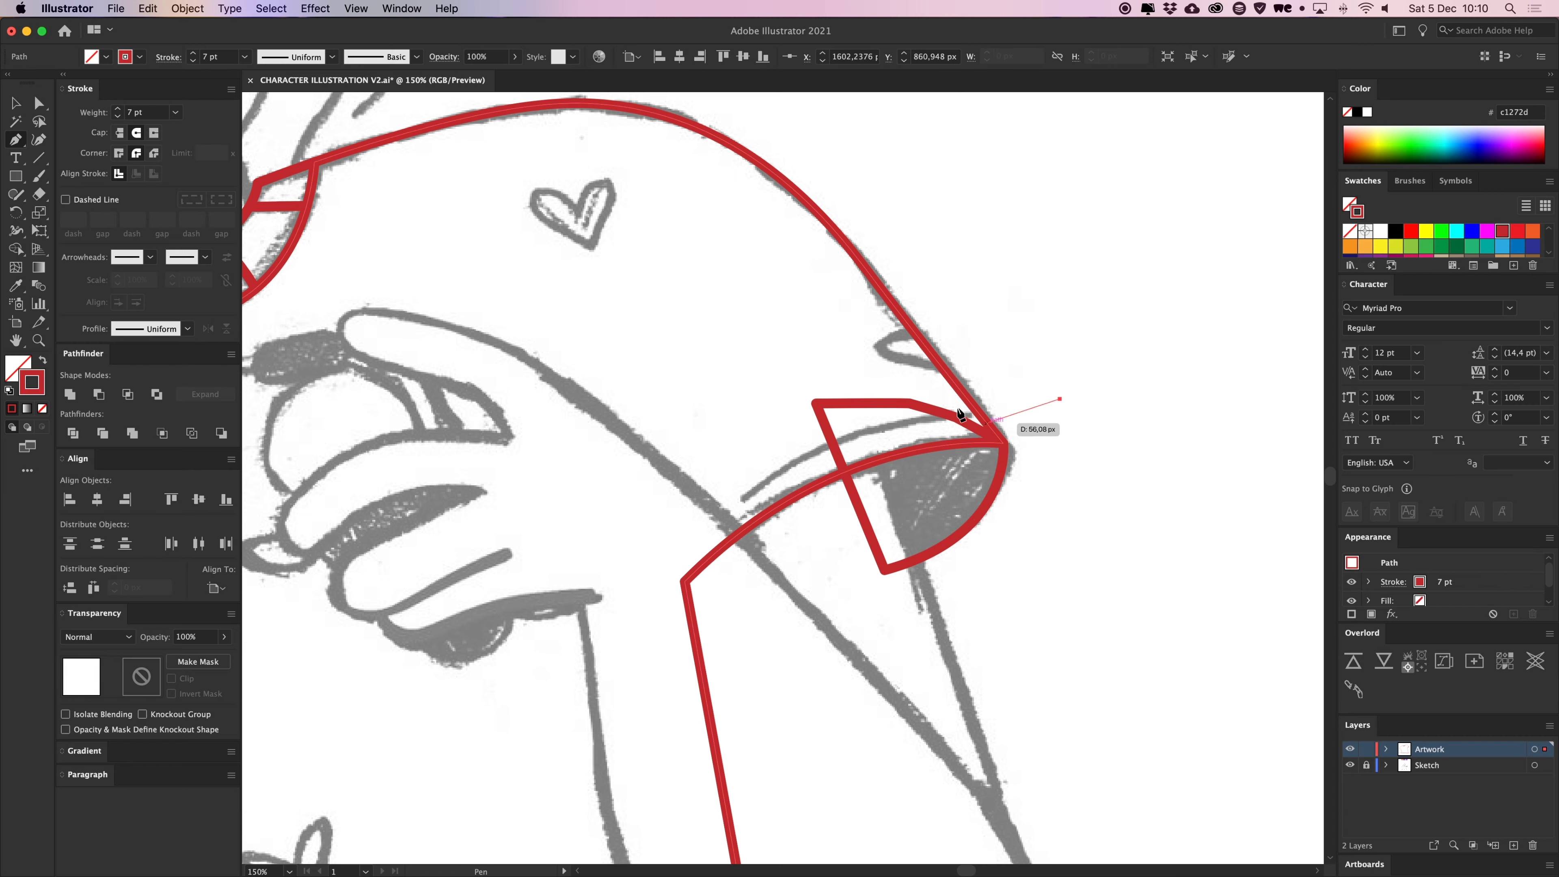
{"action": "left_click_drag", "start_coordinate": [959, 411], "coordinate": [894, 410]}
{"action": "key", "text": "a"}
{"action": "left_click", "coordinate": [1093, 401]}
Trace the shaded opening of the left sleeve as a closed Pen shape overlapping the sleeve above its hem
{"action": "left_click_drag", "start_coordinate": [344, 535], "coordinate": [883, 387]}
{"action": "left_click_drag", "start_coordinate": [252, 550], "coordinate": [762, 487]}
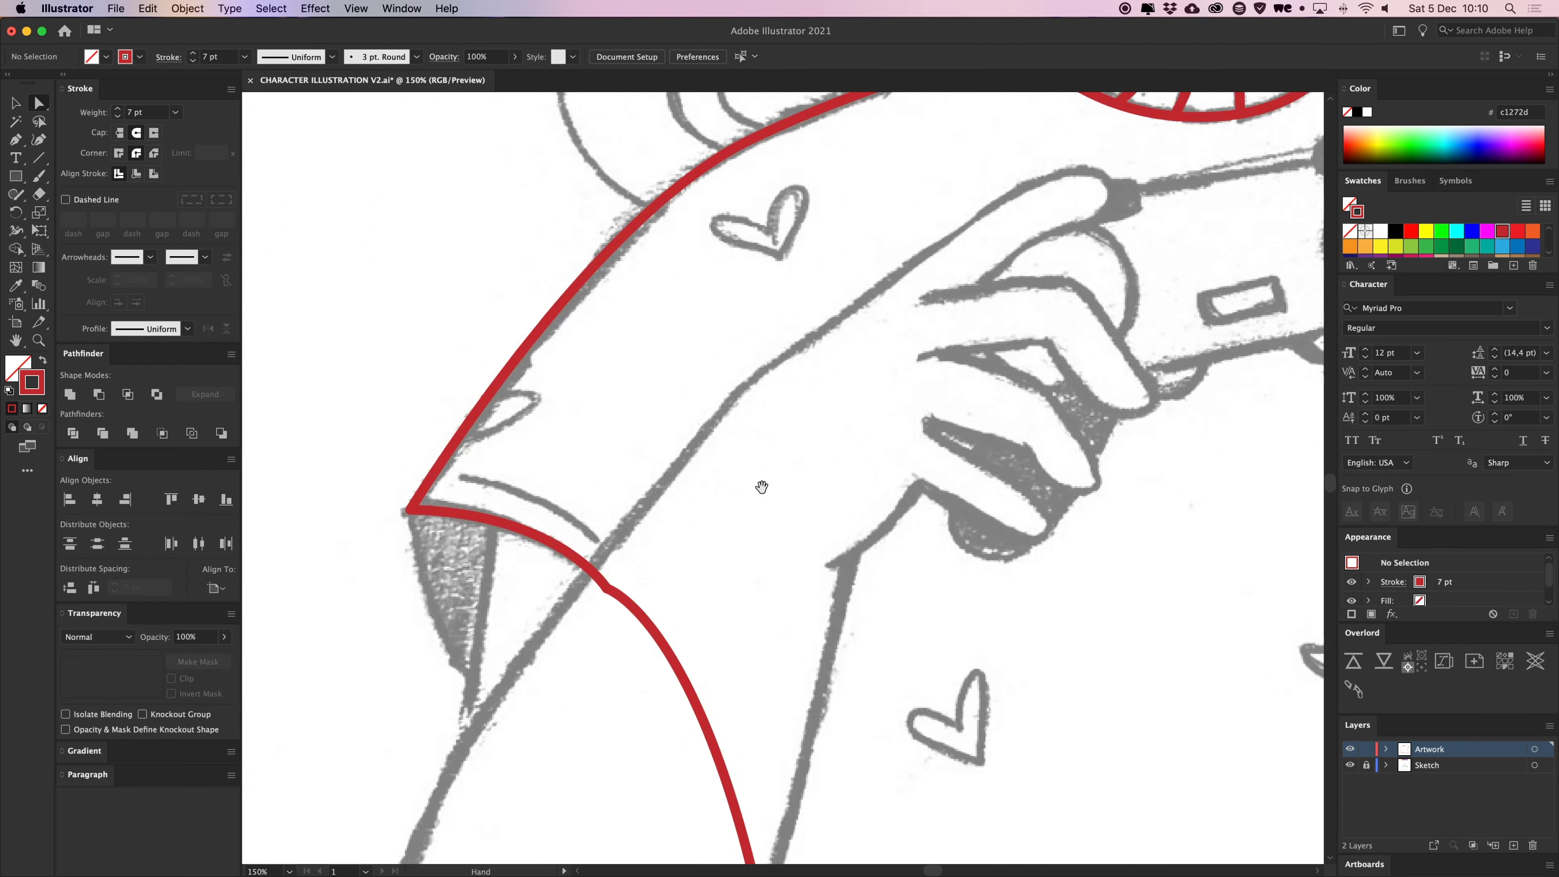
{"action": "scroll", "coordinate": [761, 486], "scroll_direction": "down", "scroll_amount": 2}
{"action": "scroll", "coordinate": [762, 487], "scroll_direction": "left", "scroll_amount": 3}
{"action": "key", "text": "p"}
{"action": "scroll", "coordinate": [417, 470], "scroll_direction": "up", "scroll_amount": 2}
{"action": "scroll", "coordinate": [514, 404], "scroll_direction": "down", "scroll_amount": 3}
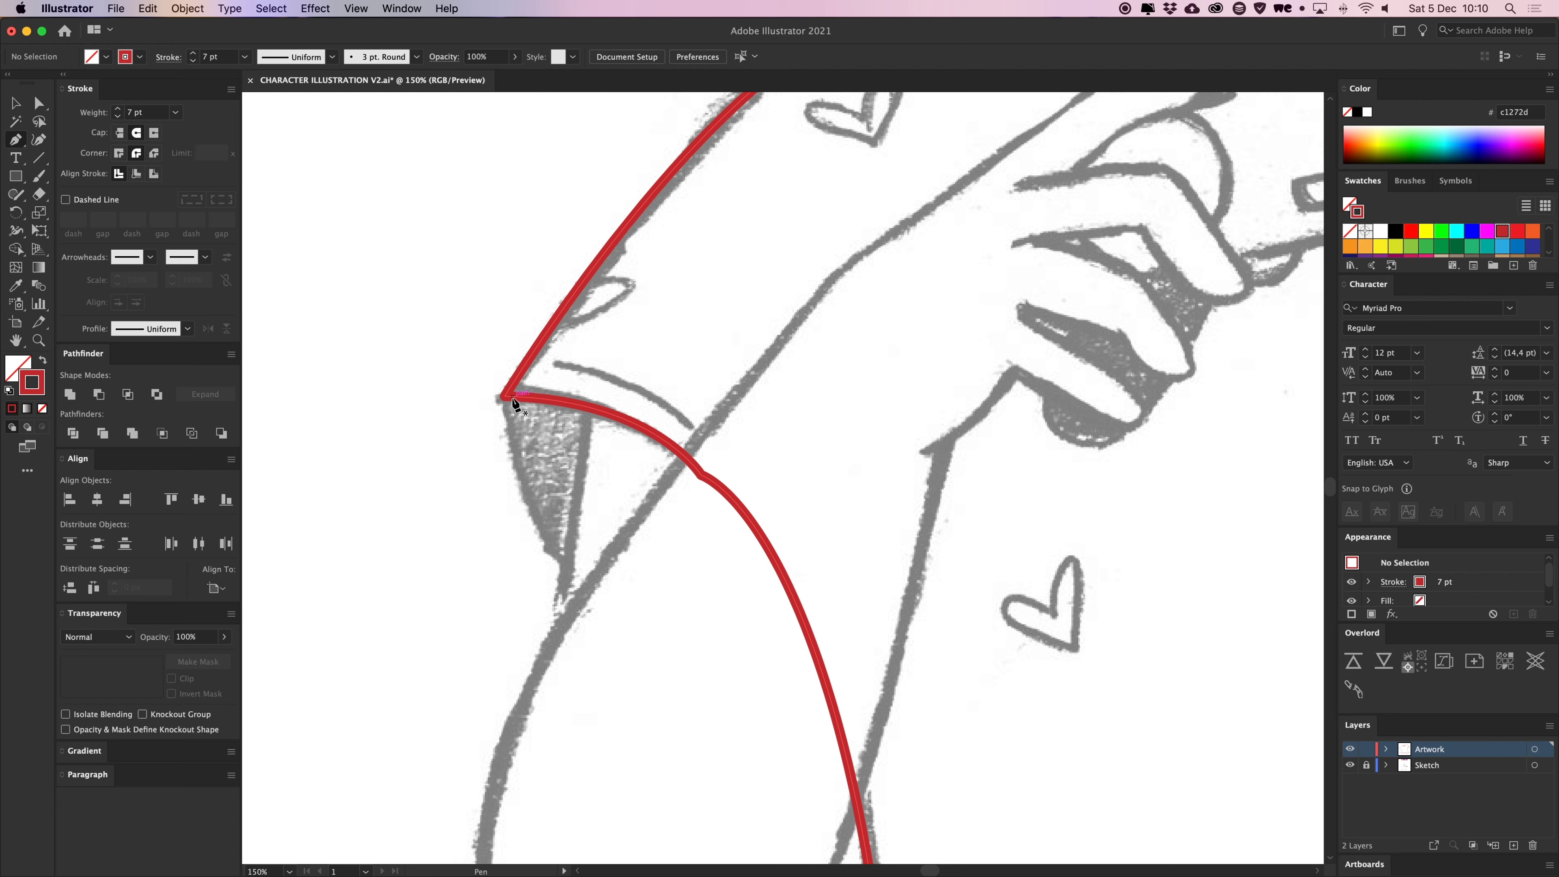
{"action": "left_click", "coordinate": [513, 400]}
{"action": "left_click_drag", "start_coordinate": [604, 572], "coordinate": [700, 602]}
{"action": "left_click", "coordinate": [665, 342]}
{"action": "left_click_drag", "start_coordinate": [569, 369], "coordinate": [536, 385]}
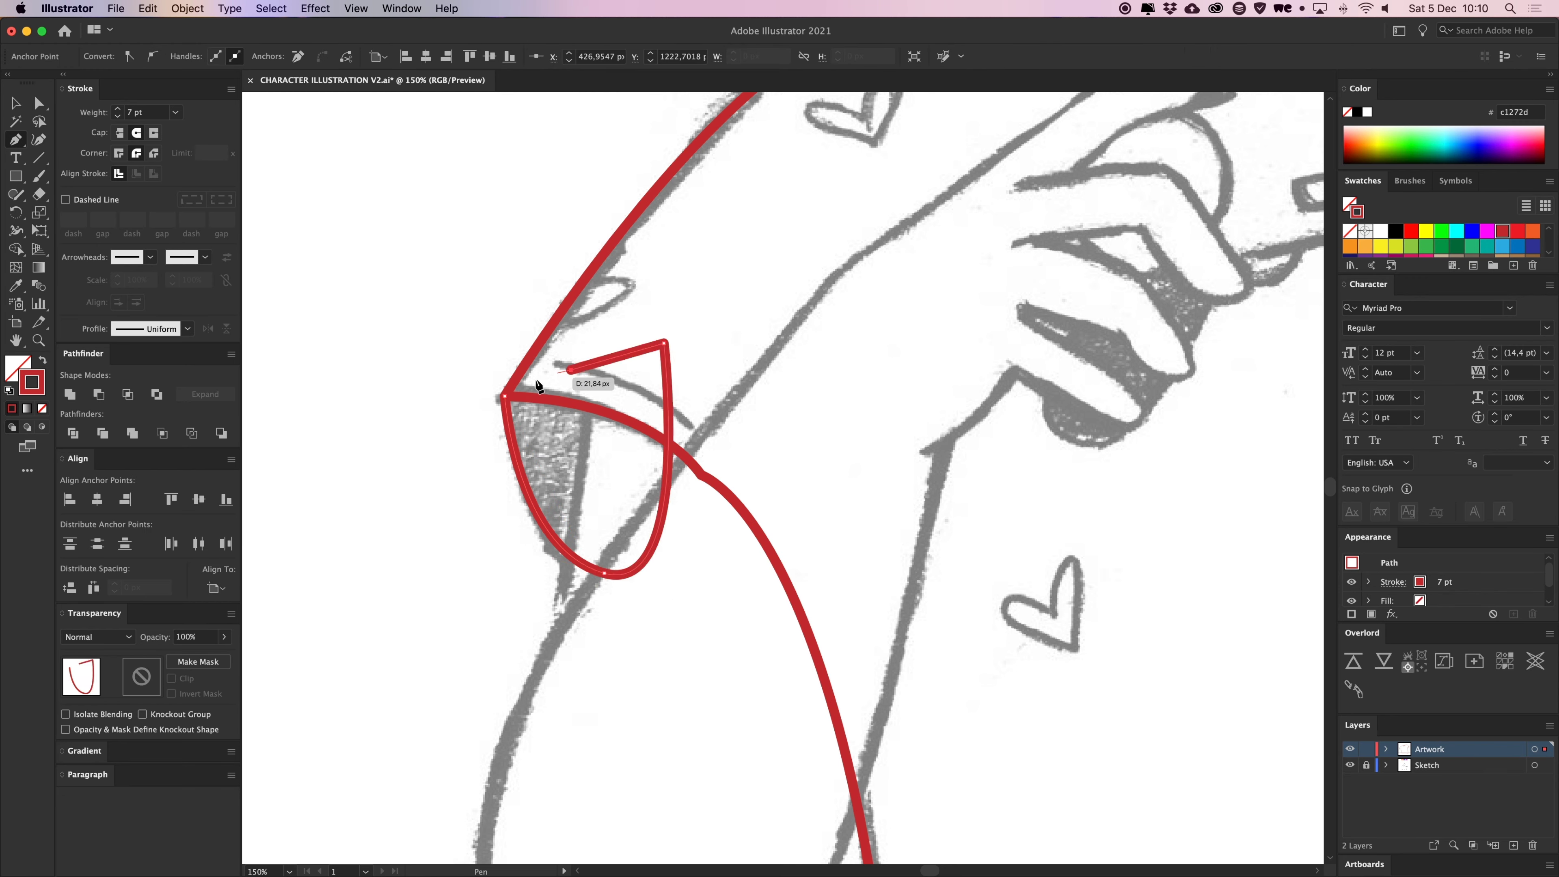
{"action": "left_click", "coordinate": [505, 396]}
{"action": "key", "text": "v"}
{"action": "left_click", "coordinate": [782, 397]}
Scribble freehand Paintbrush test strokes above the right shoulder and set the stroke weight to 3 pt
{"action": "key", "text": "super+minus"}
{"action": "key", "text": "super+minus"}
{"action": "key", "text": "super+minus"}
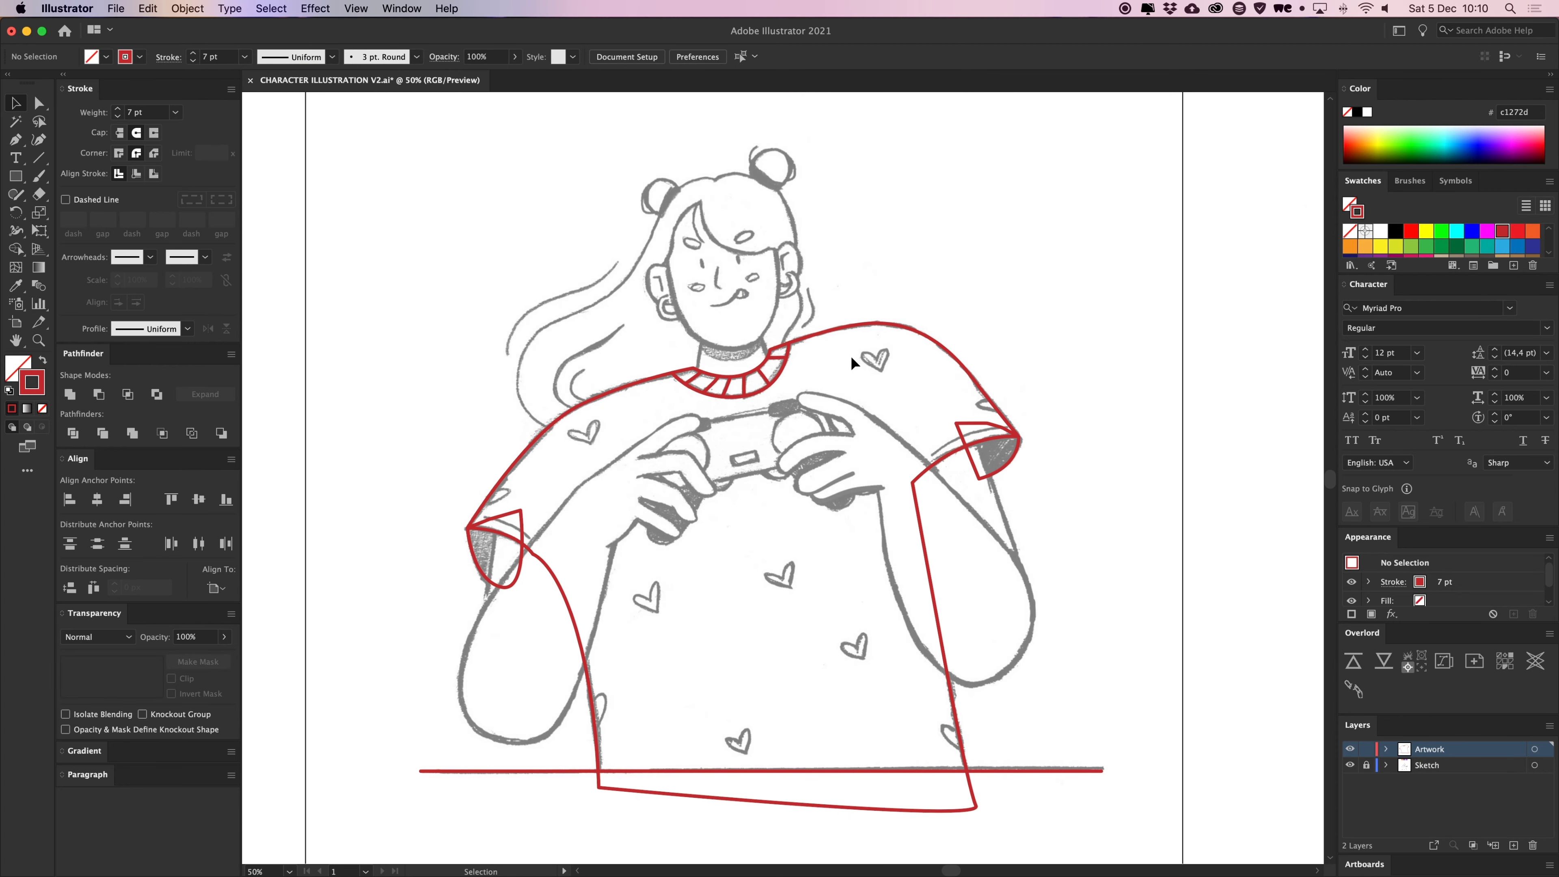
{"action": "scroll", "coordinate": [859, 374], "scroll_direction": "up", "scroll_amount": 4}
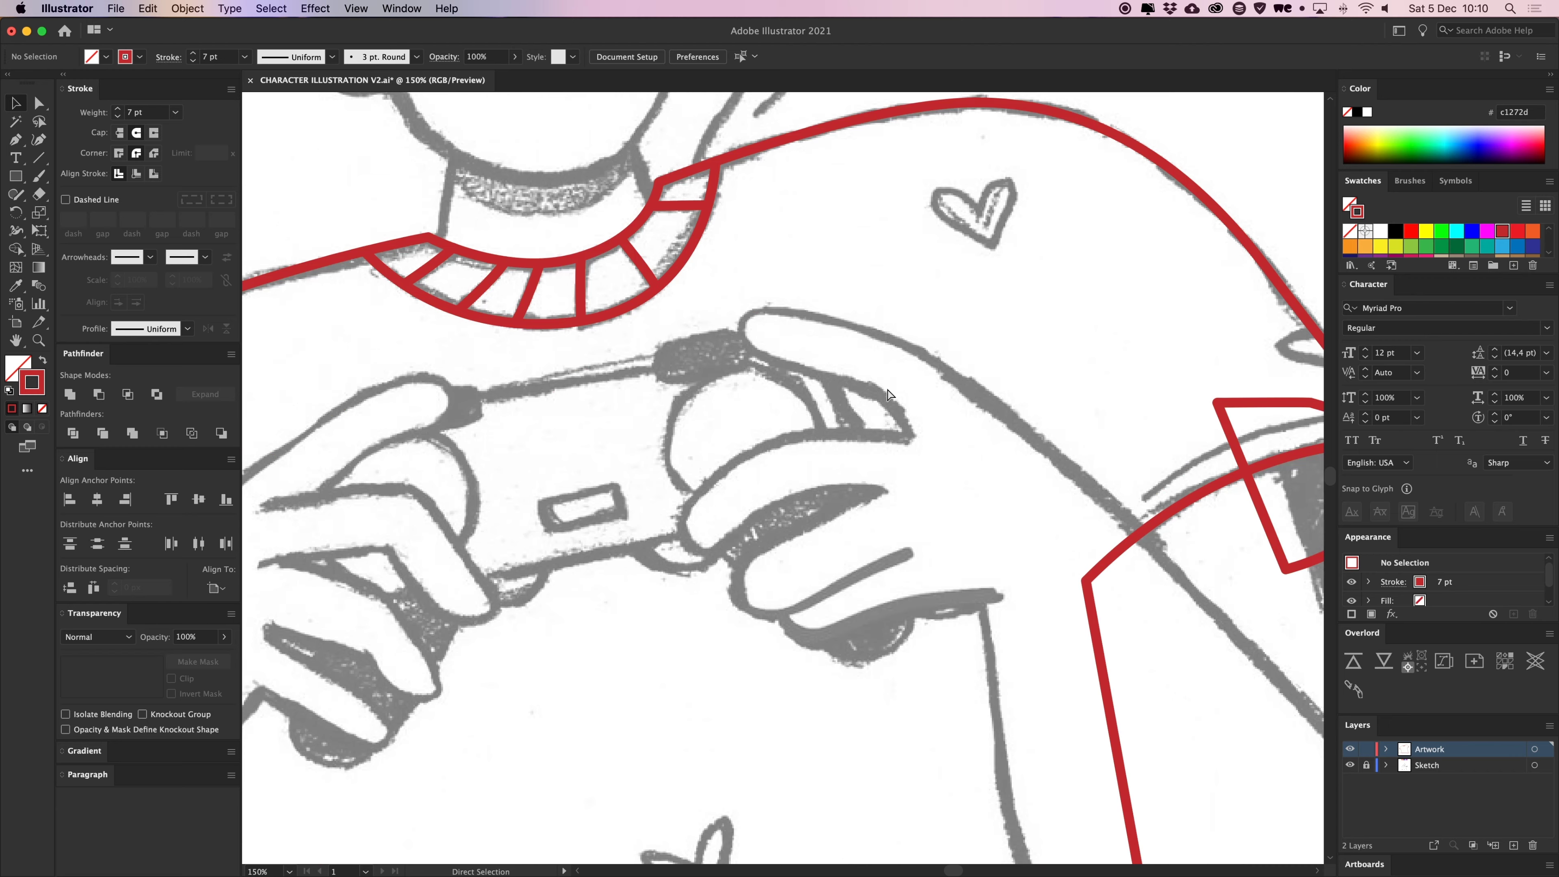
{"action": "left_click_drag", "start_coordinate": [1042, 233], "coordinate": [874, 518]}
{"action": "left_click_drag", "start_coordinate": [866, 531], "coordinate": [743, 454]}
{"action": "key", "text": "super+plus"}
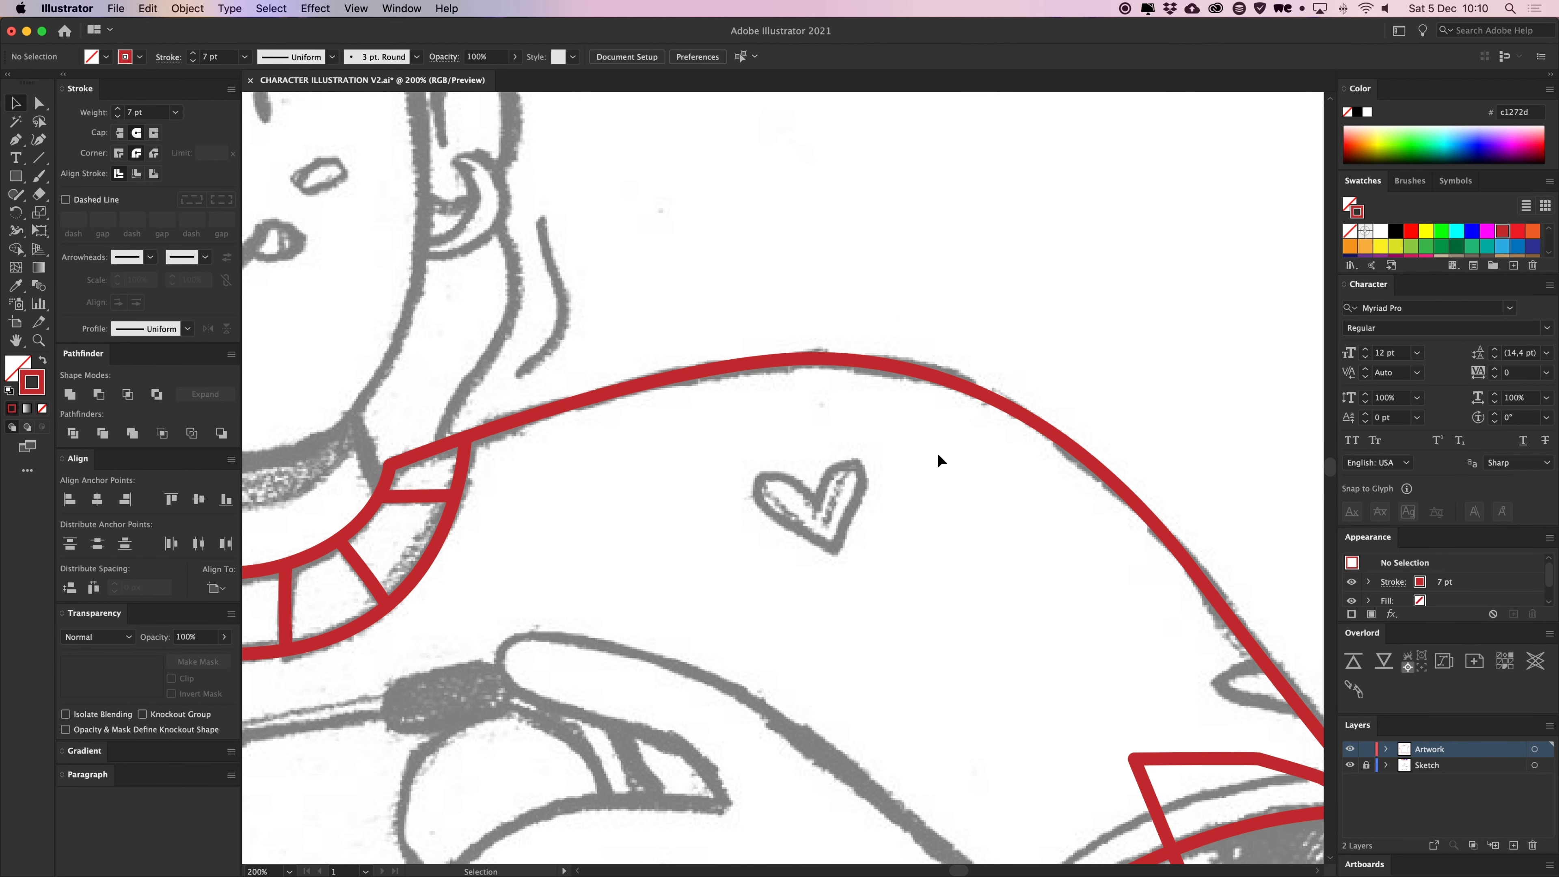
{"action": "left_click_drag", "start_coordinate": [939, 454], "coordinate": [897, 464]}
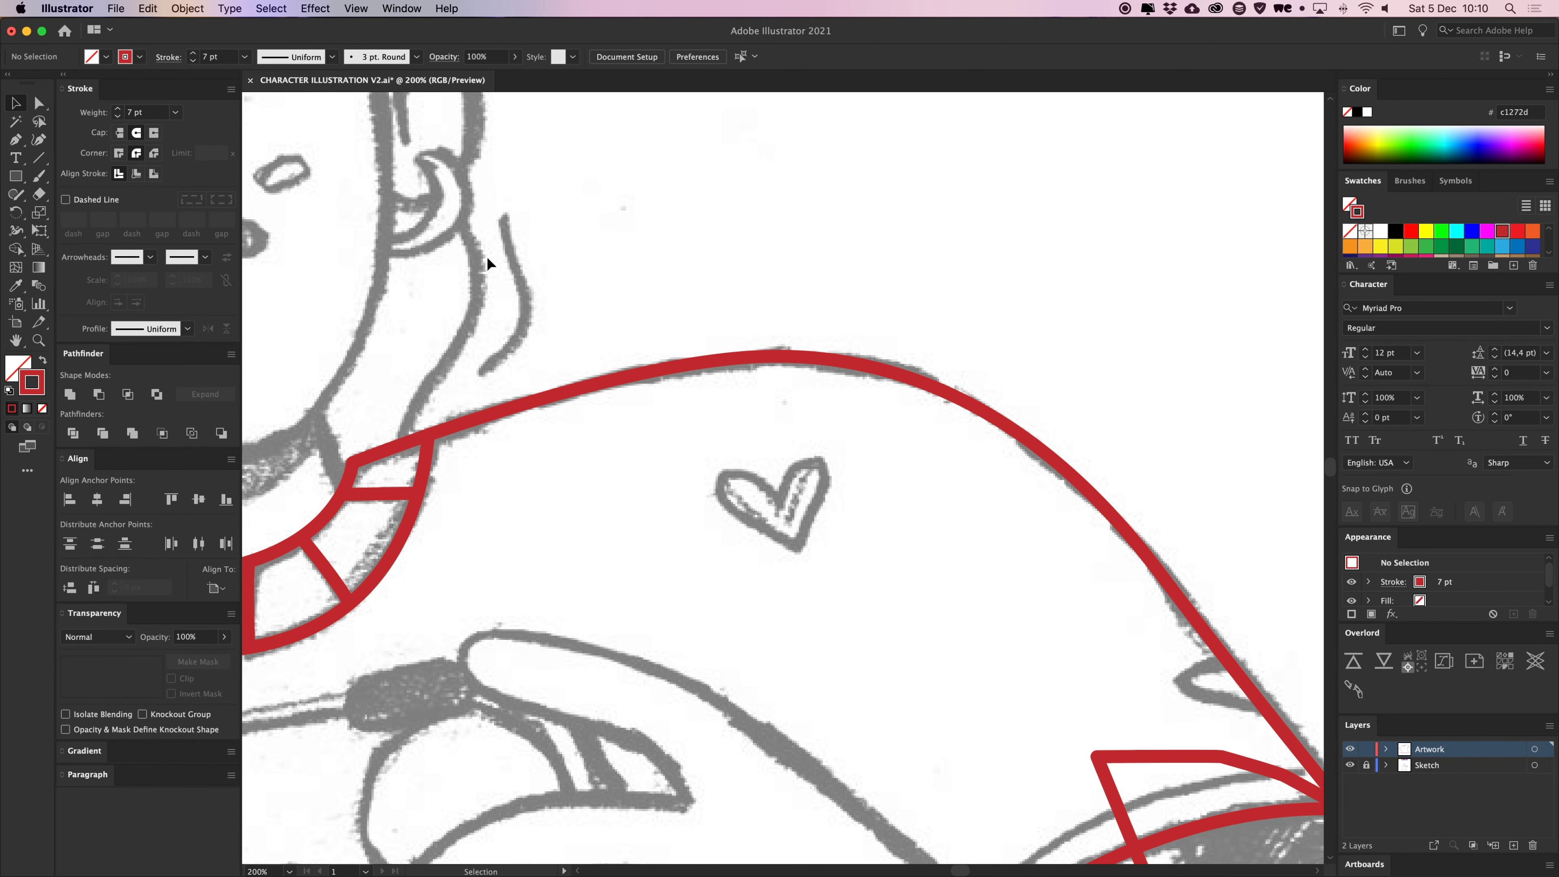
{"action": "key", "text": "b"}
{"action": "mouse_move", "coordinate": [740, 216]}
{"action": "left_mouse_down"}
{"action": "mouse_move", "coordinate": [746, 255]}
{"action": "mouse_move", "coordinate": [807, 237]}
{"action": "mouse_move", "coordinate": [821, 208]}
{"action": "left_mouse_up"}
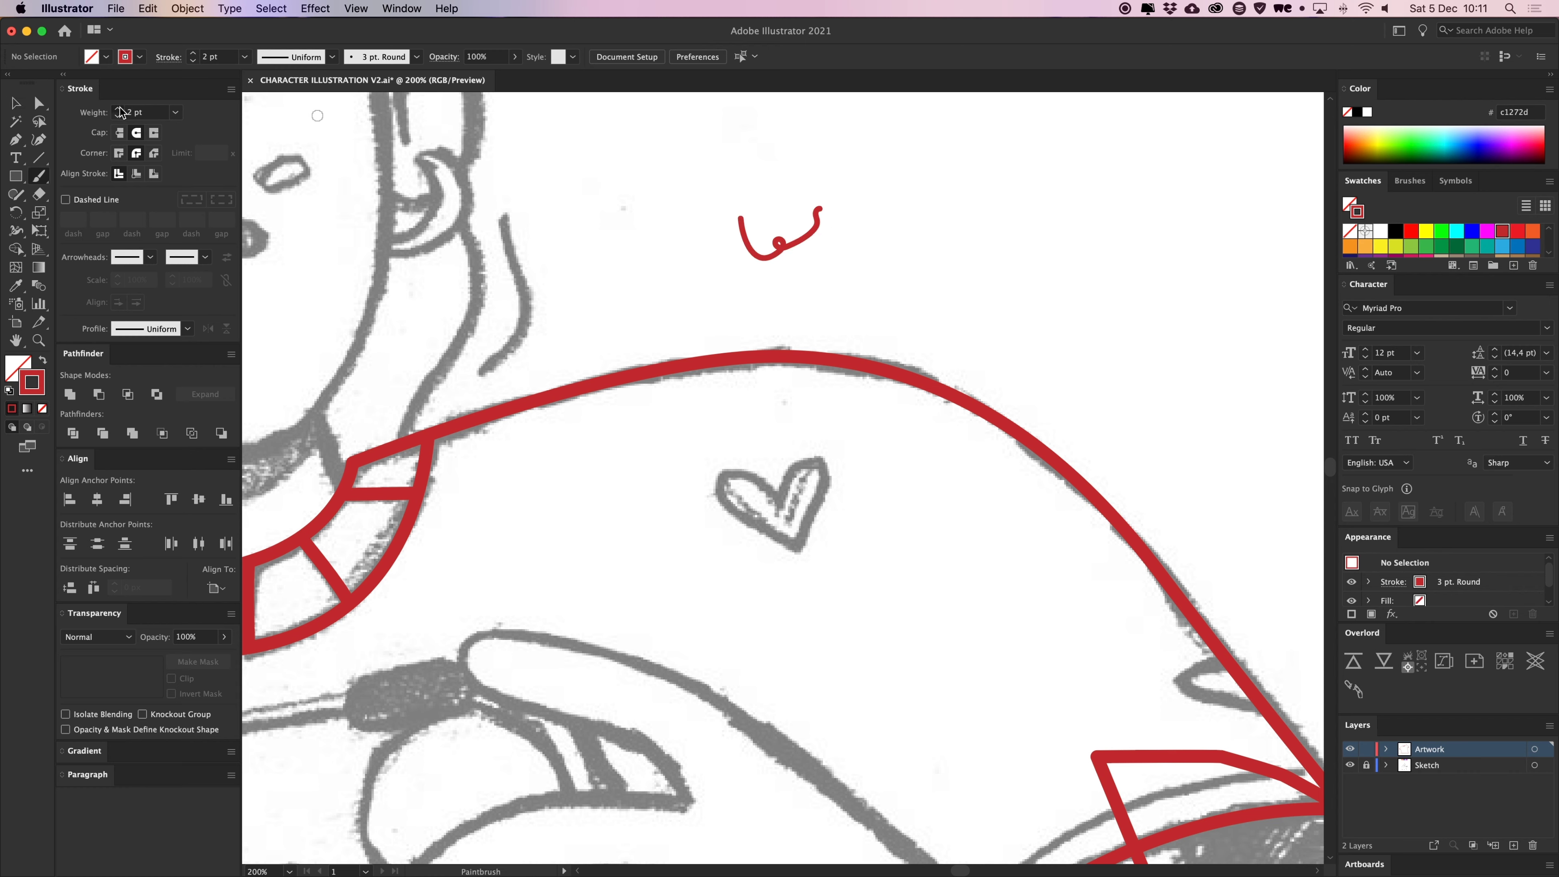
{"action": "left_click_drag", "start_coordinate": [775, 223], "coordinate": [796, 254]}
Paint the sketched heart on the right shoulder with Paintbrush strokes until its inside is completely filled
{"action": "left_click_drag", "start_coordinate": [797, 503], "coordinate": [774, 473]}
{"action": "key", "text": "super+plus"}
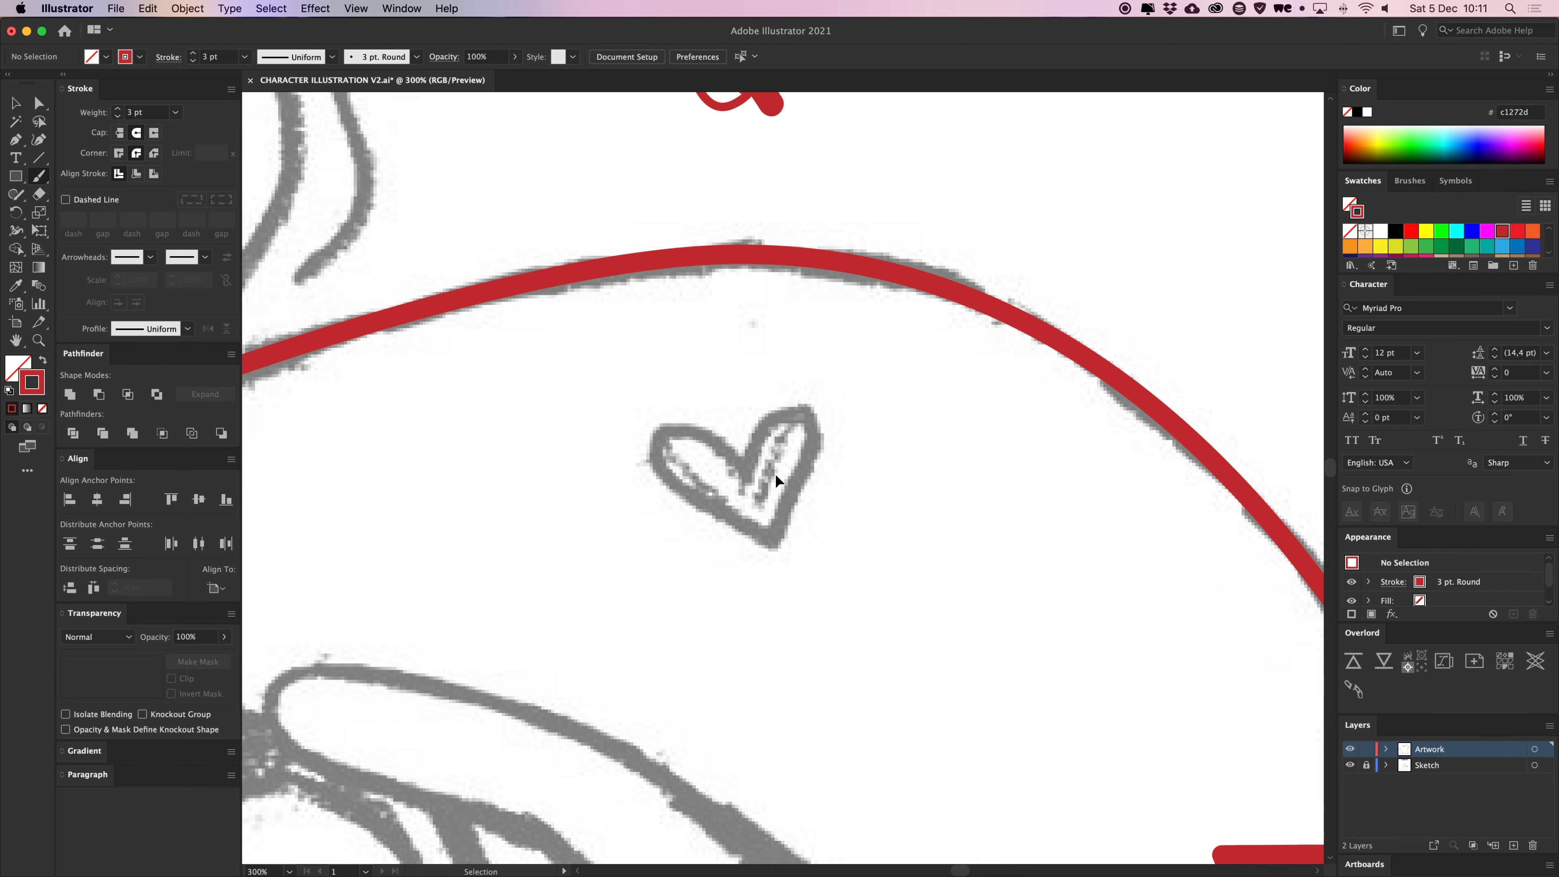
{"action": "mouse_move", "coordinate": [772, 538]}
{"action": "left_mouse_down"}
{"action": "mouse_move", "coordinate": [669, 460]}
{"action": "mouse_move", "coordinate": [721, 457]}
{"action": "mouse_move", "coordinate": [769, 519]}
{"action": "mouse_move", "coordinate": [756, 451]}
{"action": "mouse_move", "coordinate": [801, 417]}
{"action": "left_mouse_up"}
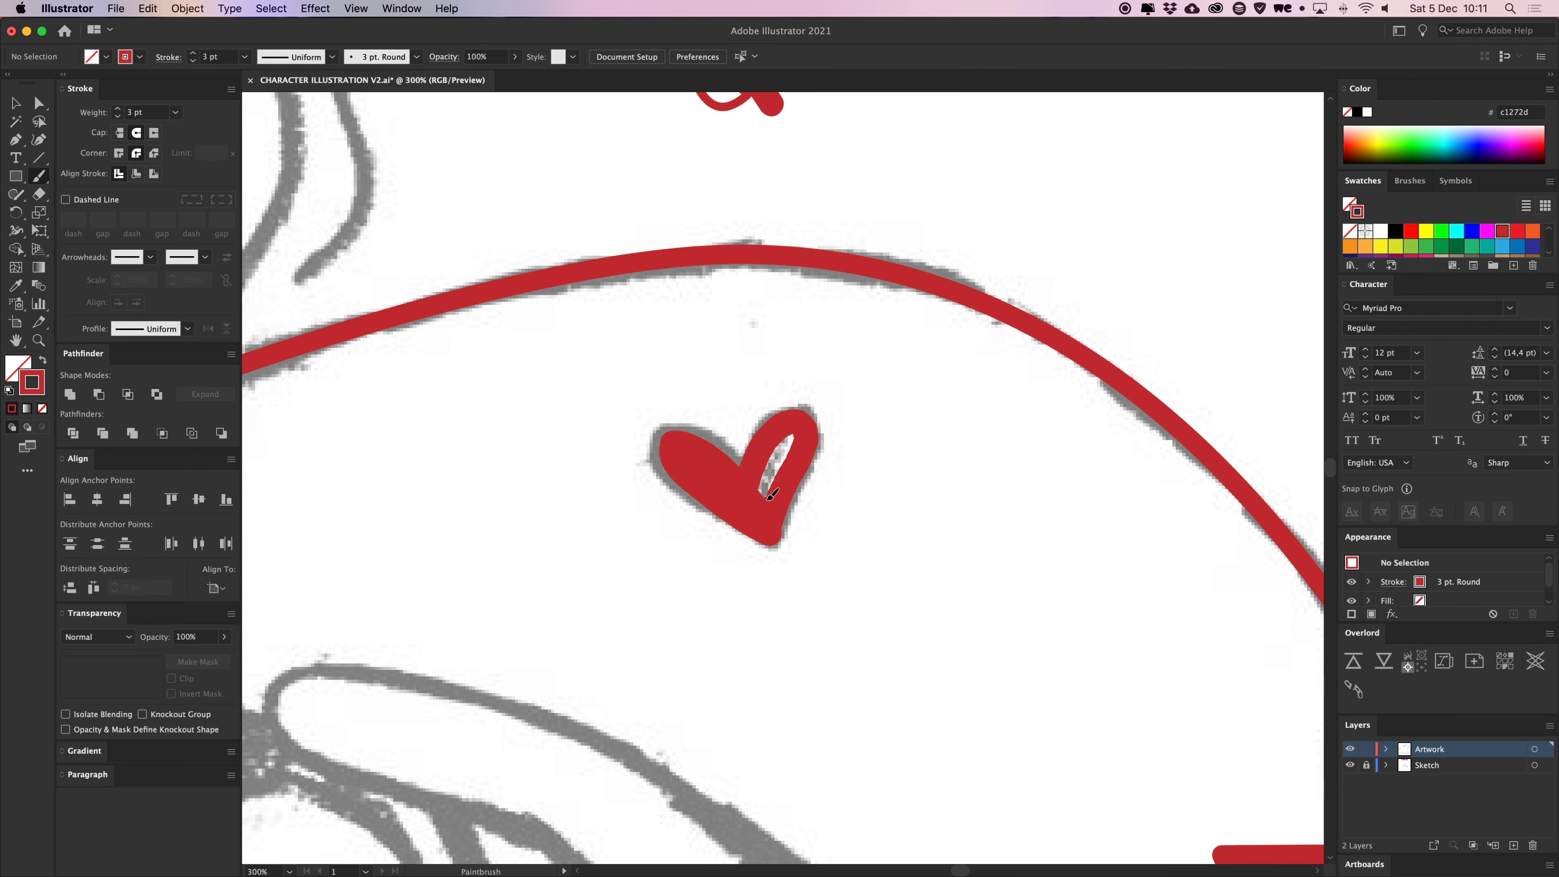
{"action": "left_click_drag", "start_coordinate": [880, 497], "coordinate": [657, 336]}
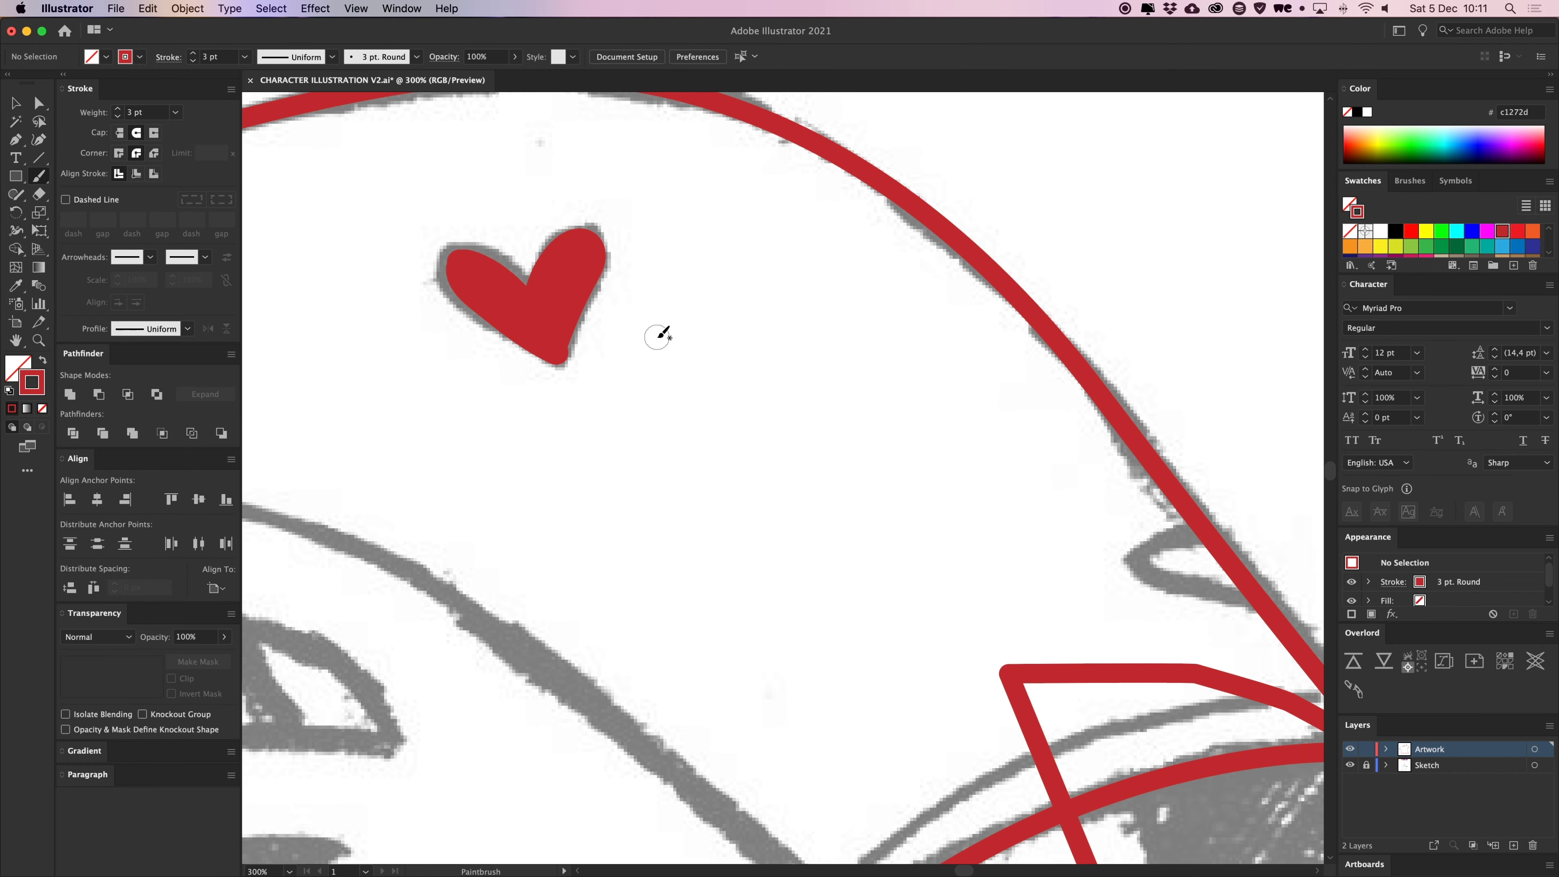
Try moving individual strokes out of the painted heart and undo both moves
{"action": "key", "text": "v"}
{"action": "left_click_drag", "start_coordinate": [417, 221], "coordinate": [682, 426]}
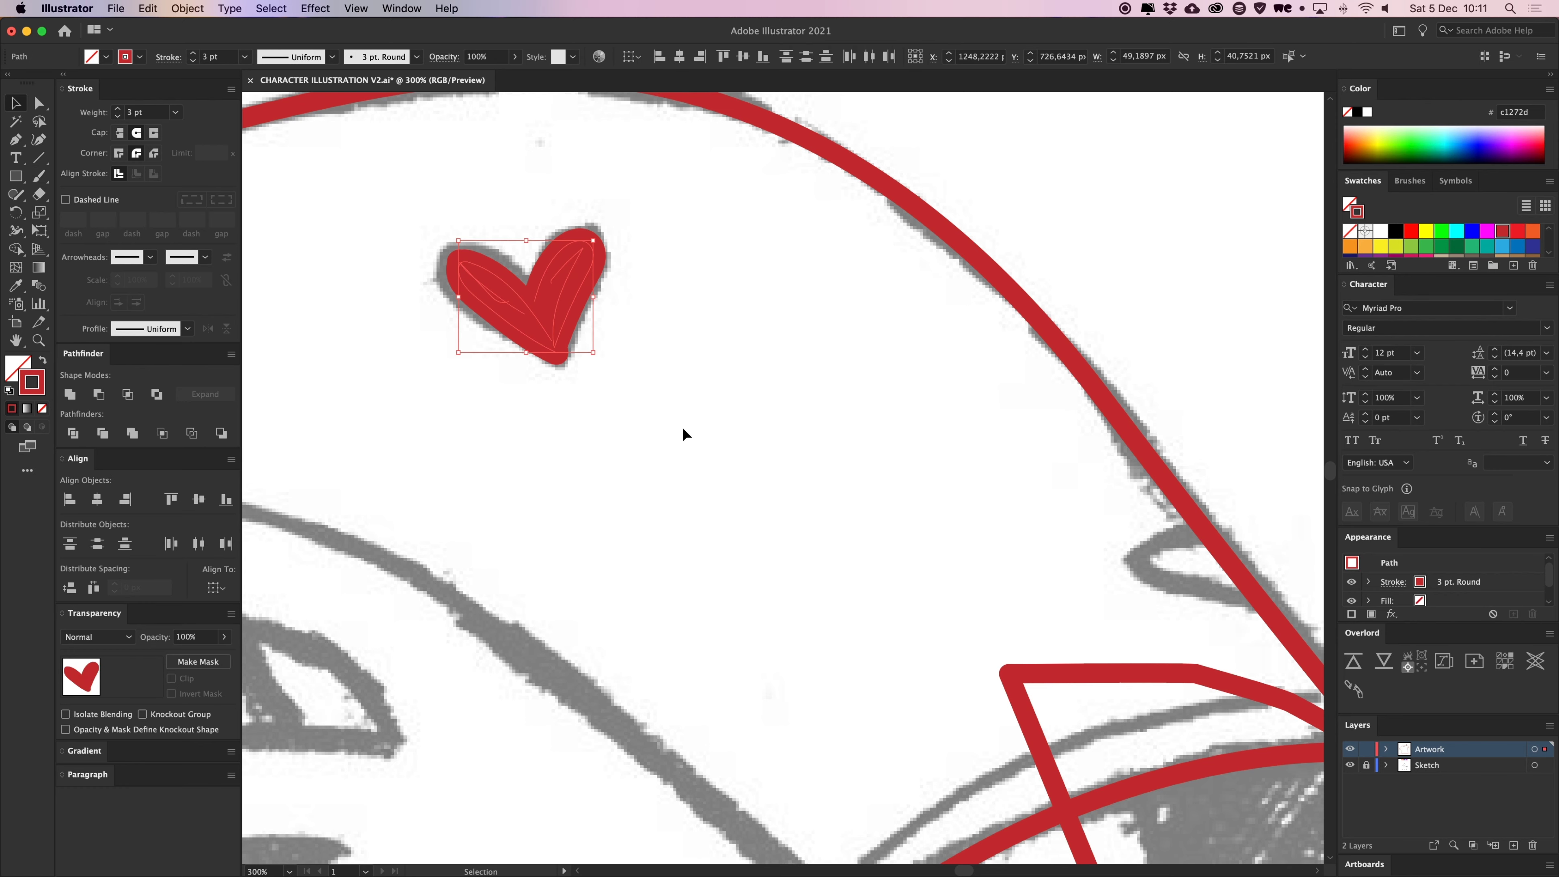
{"action": "left_click", "coordinate": [682, 427]}
{"action": "left_click_drag", "start_coordinate": [571, 267], "coordinate": [731, 258]}
{"action": "left_click_drag", "start_coordinate": [506, 290], "coordinate": [408, 290]}
{"action": "key", "text": "super+z"}
{"action": "key", "text": "super+z"}
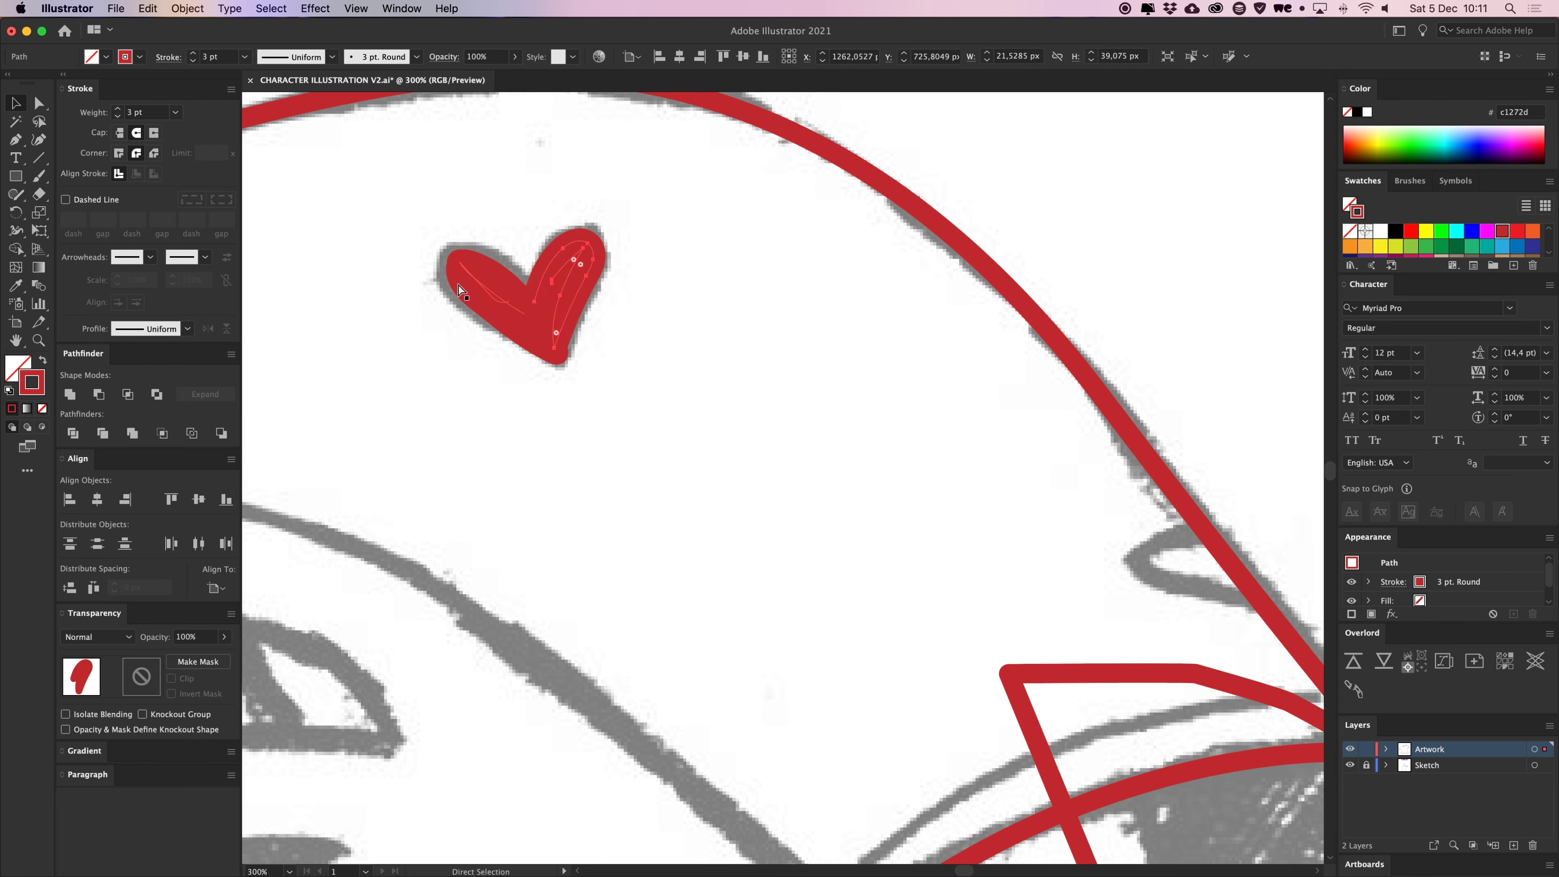
Select all the strokes of the shoulder heart and group them
{"action": "left_click_drag", "start_coordinate": [410, 213], "coordinate": [697, 436]}
{"action": "key", "text": "v"}
{"action": "left_click", "coordinate": [707, 413]}
{"action": "key", "text": "super+minus"}
{"action": "key", "text": "super+minus"}
{"action": "key", "text": "super+minus"}
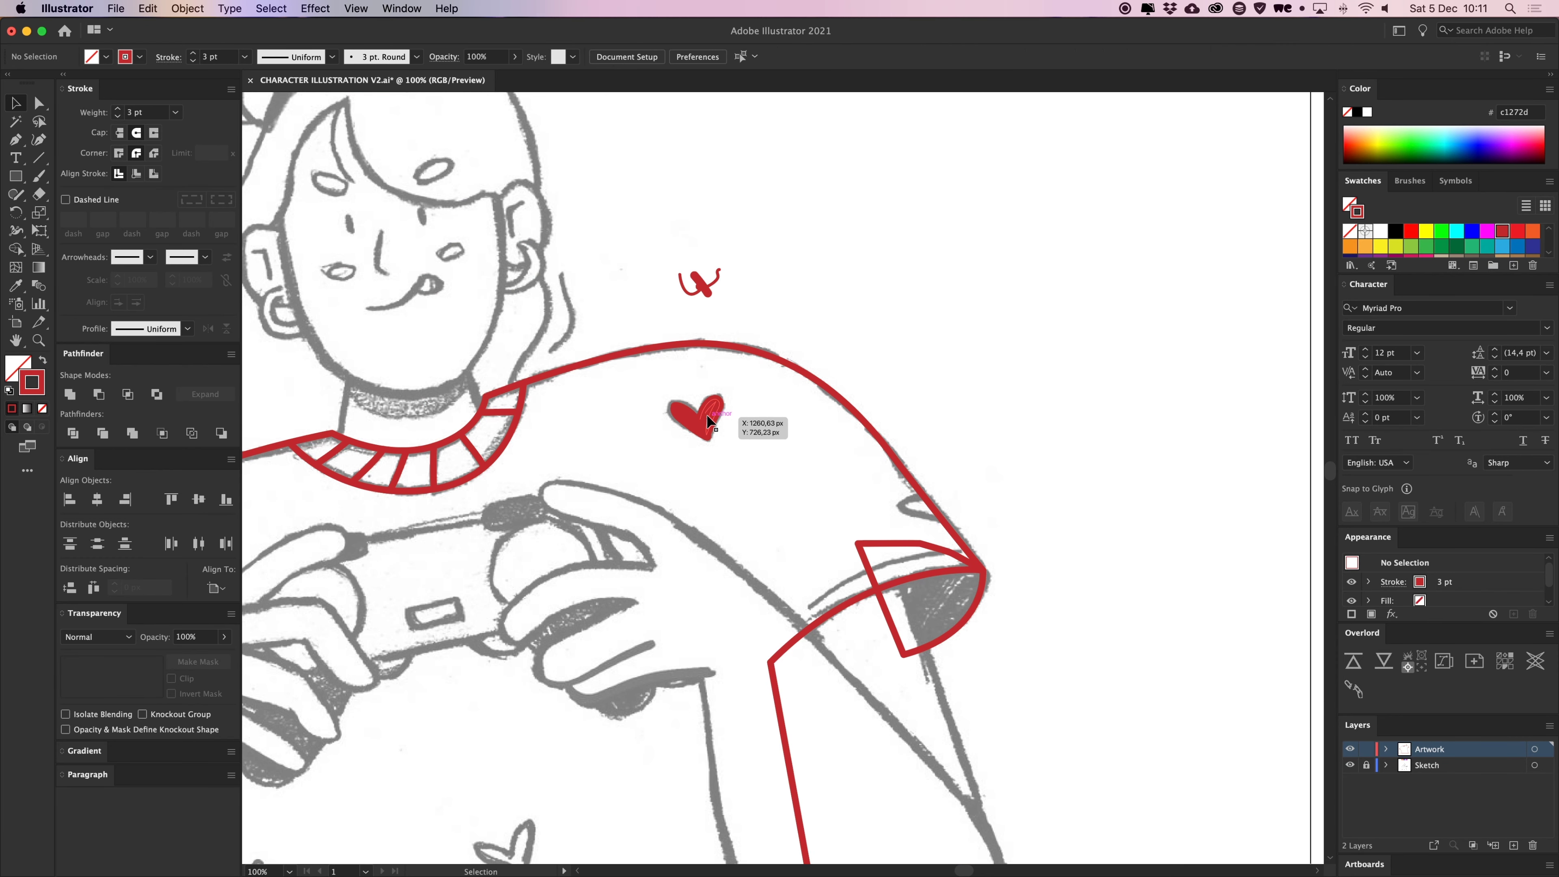
Isolate the heart group, paint the remaining full and partial hearts across the shirt with the Paintbrush, and exit isolation
{"action": "double_click", "coordinate": [709, 421]}
{"action": "scroll", "coordinate": [695, 274], "scroll_direction": "down", "scroll_amount": 3}
{"action": "scroll", "coordinate": [696, 274], "scroll_direction": "left", "scroll_amount": 3}
{"action": "left_click", "coordinate": [880, 351]}
{"action": "scroll", "coordinate": [872, 387], "scroll_direction": "down", "scroll_amount": 5}
{"action": "scroll", "coordinate": [868, 400], "scroll_direction": "left", "scroll_amount": 3}
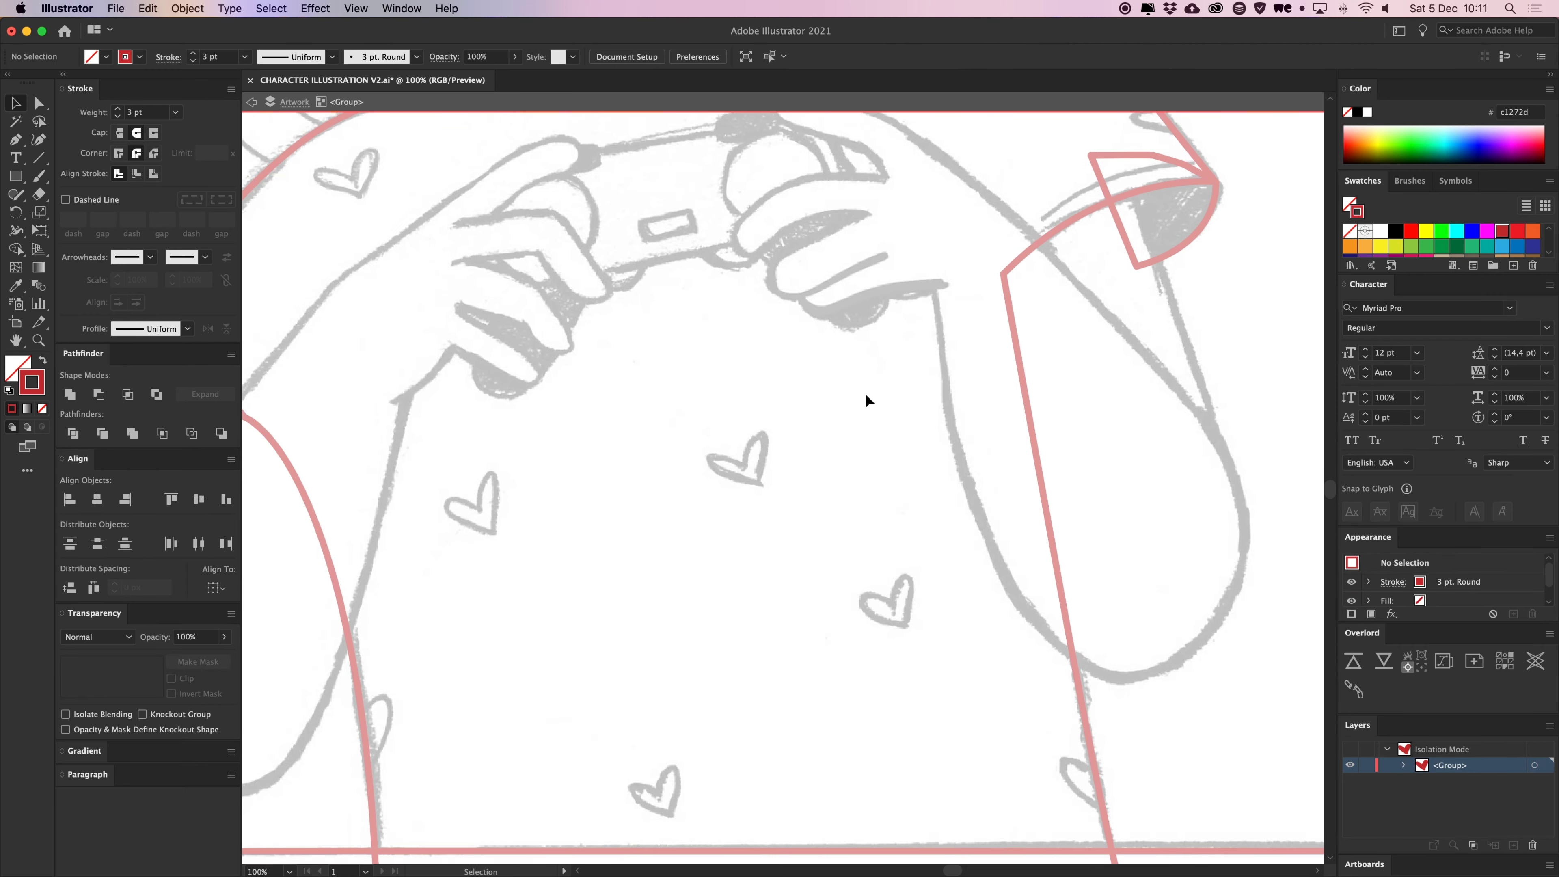
{"action": "key", "text": "super+equal"}
{"action": "key", "text": "super+equal"}
{"action": "key", "text": "super+equal"}
{"action": "key", "text": "b"}
{"action": "scroll", "coordinate": [718, 467], "scroll_direction": "up", "scroll_amount": 1}
{"action": "scroll", "coordinate": [718, 467], "scroll_direction": "left", "scroll_amount": 1}
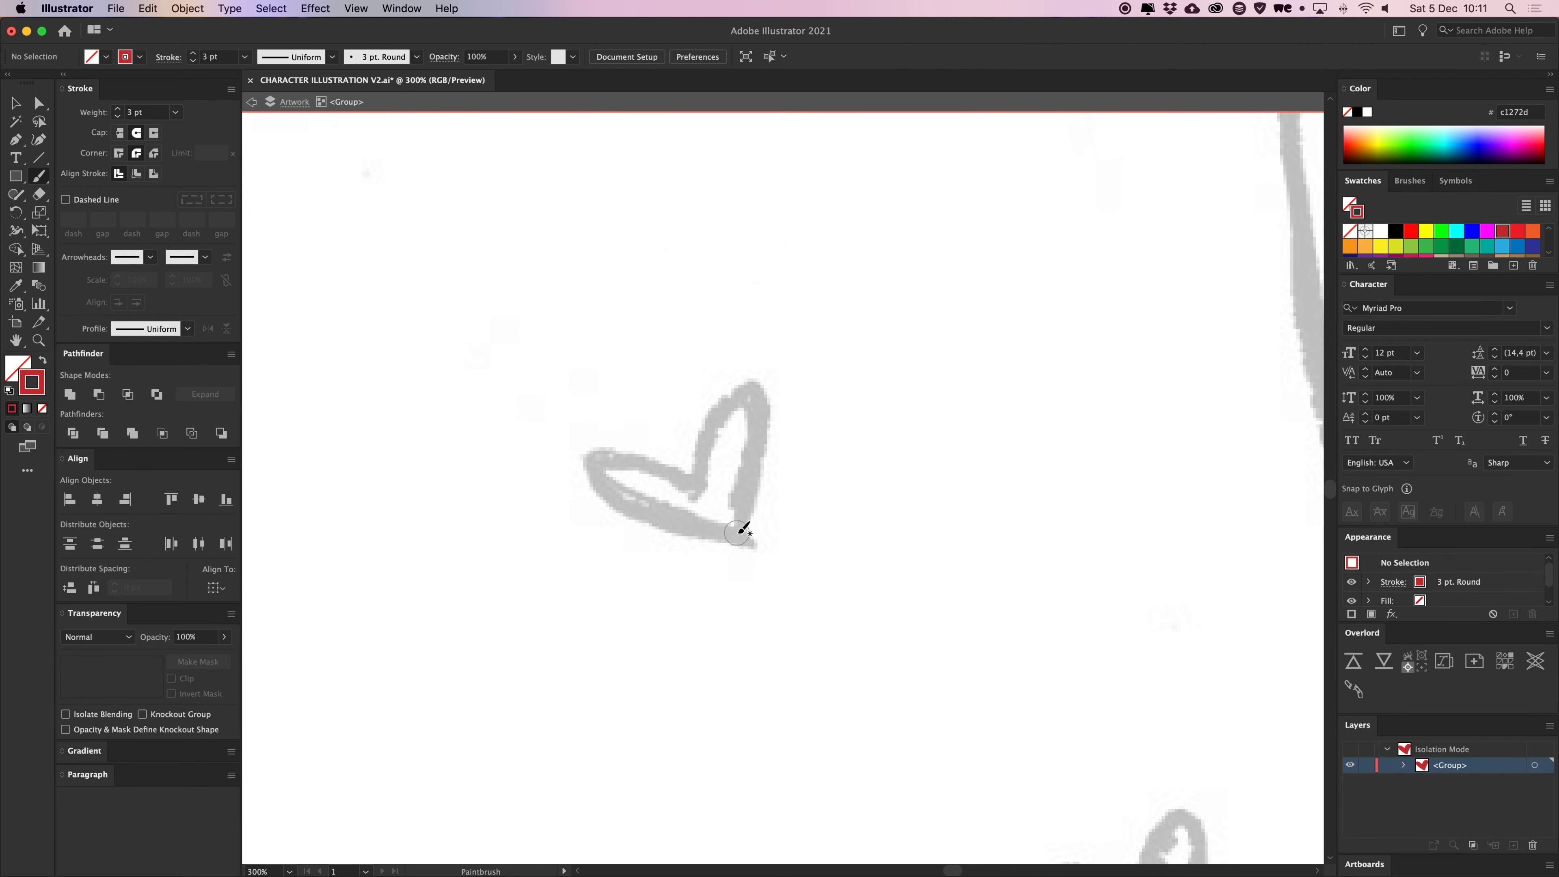
{"action": "mouse_move", "coordinate": [740, 531]}
{"action": "left_mouse_down"}
{"action": "mouse_move", "coordinate": [602, 478]}
{"action": "mouse_move", "coordinate": [620, 468]}
{"action": "mouse_move", "coordinate": [740, 520]}
{"action": "mouse_move", "coordinate": [660, 492]}
{"action": "mouse_move", "coordinate": [703, 476]}
{"action": "mouse_move", "coordinate": [715, 423]}
{"action": "mouse_move", "coordinate": [755, 392]}
{"action": "mouse_move", "coordinate": [735, 533]}
{"action": "mouse_move", "coordinate": [717, 495]}
{"action": "mouse_move", "coordinate": [746, 407]}
{"action": "mouse_move", "coordinate": [717, 460]}
{"action": "left_mouse_up"}
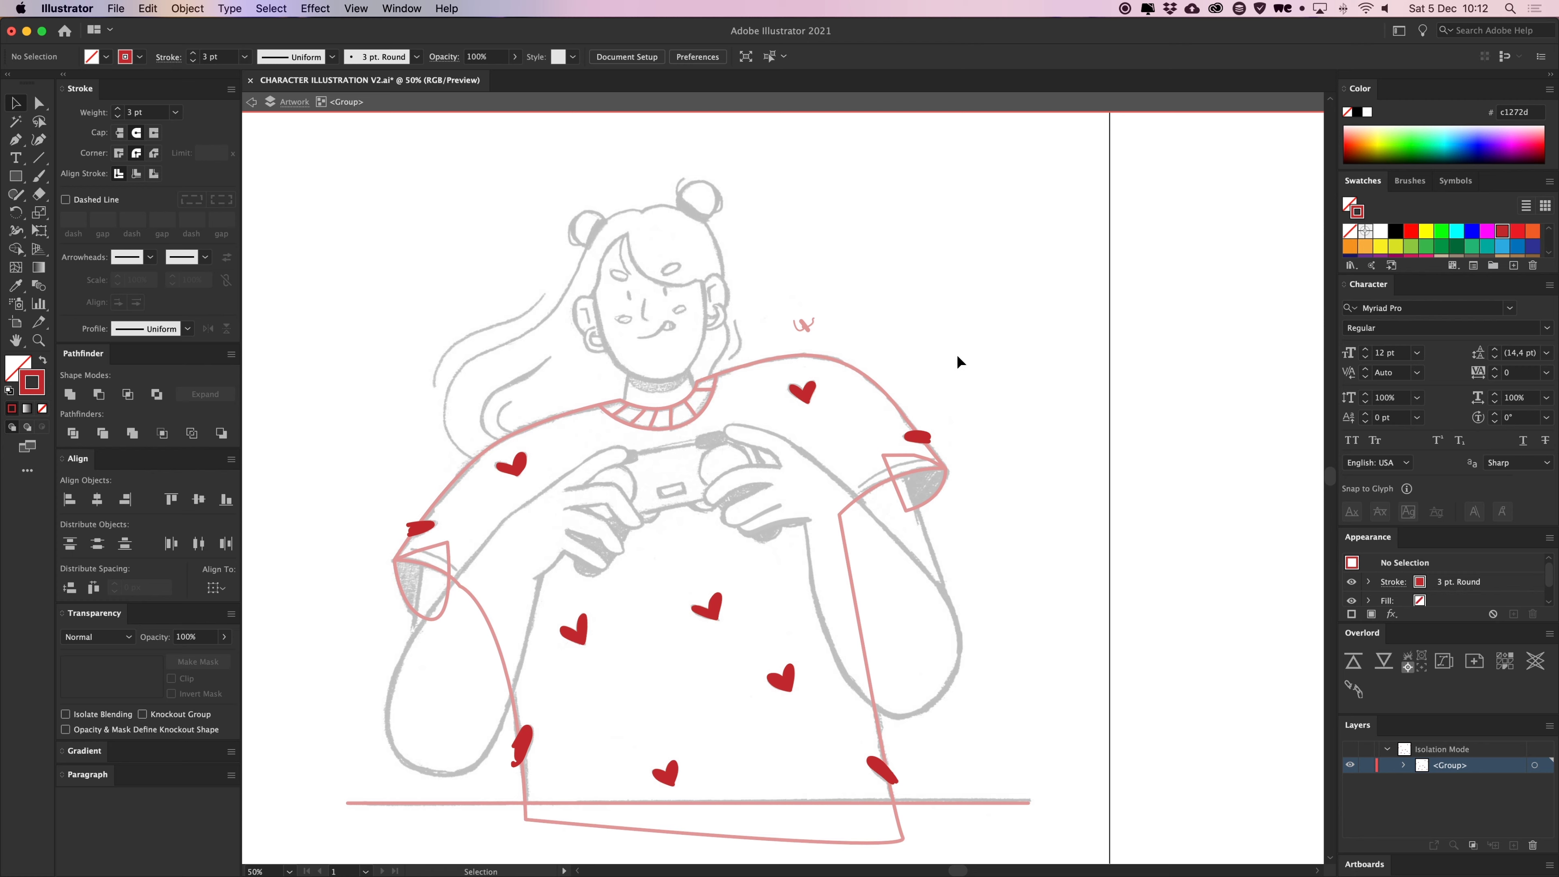
{"action": "double_click", "coordinate": [950, 334]}
Try moving the whole hearts group up and away from the shirt, and undo the move
{"action": "left_click_drag", "start_coordinate": [811, 401], "coordinate": [982, 127]}
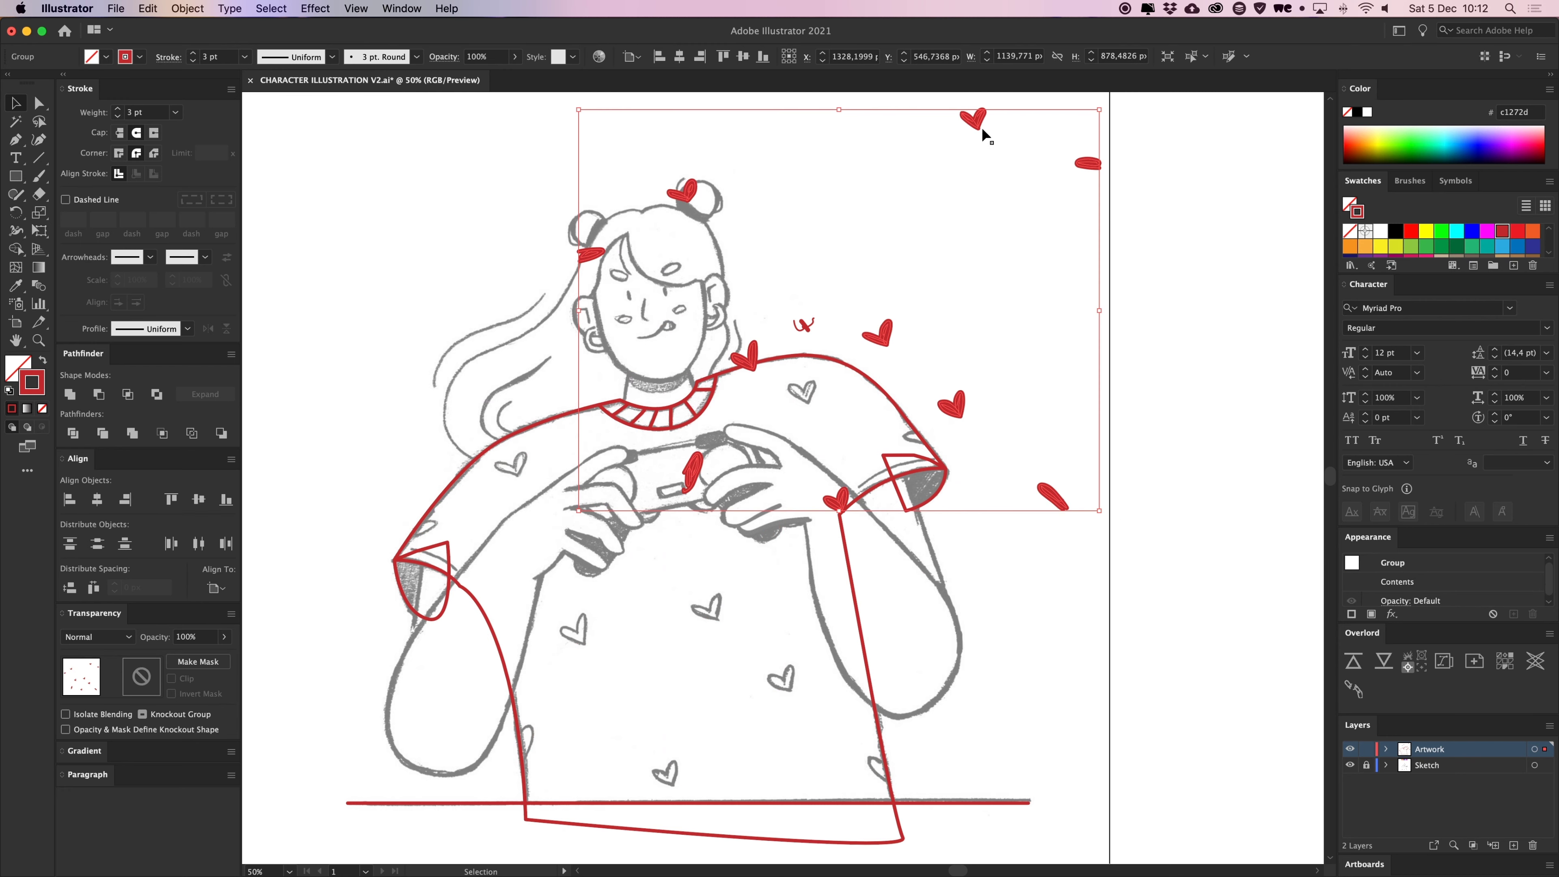
{"action": "key", "text": "ctrl+z"}
{"action": "left_click", "coordinate": [917, 281]}
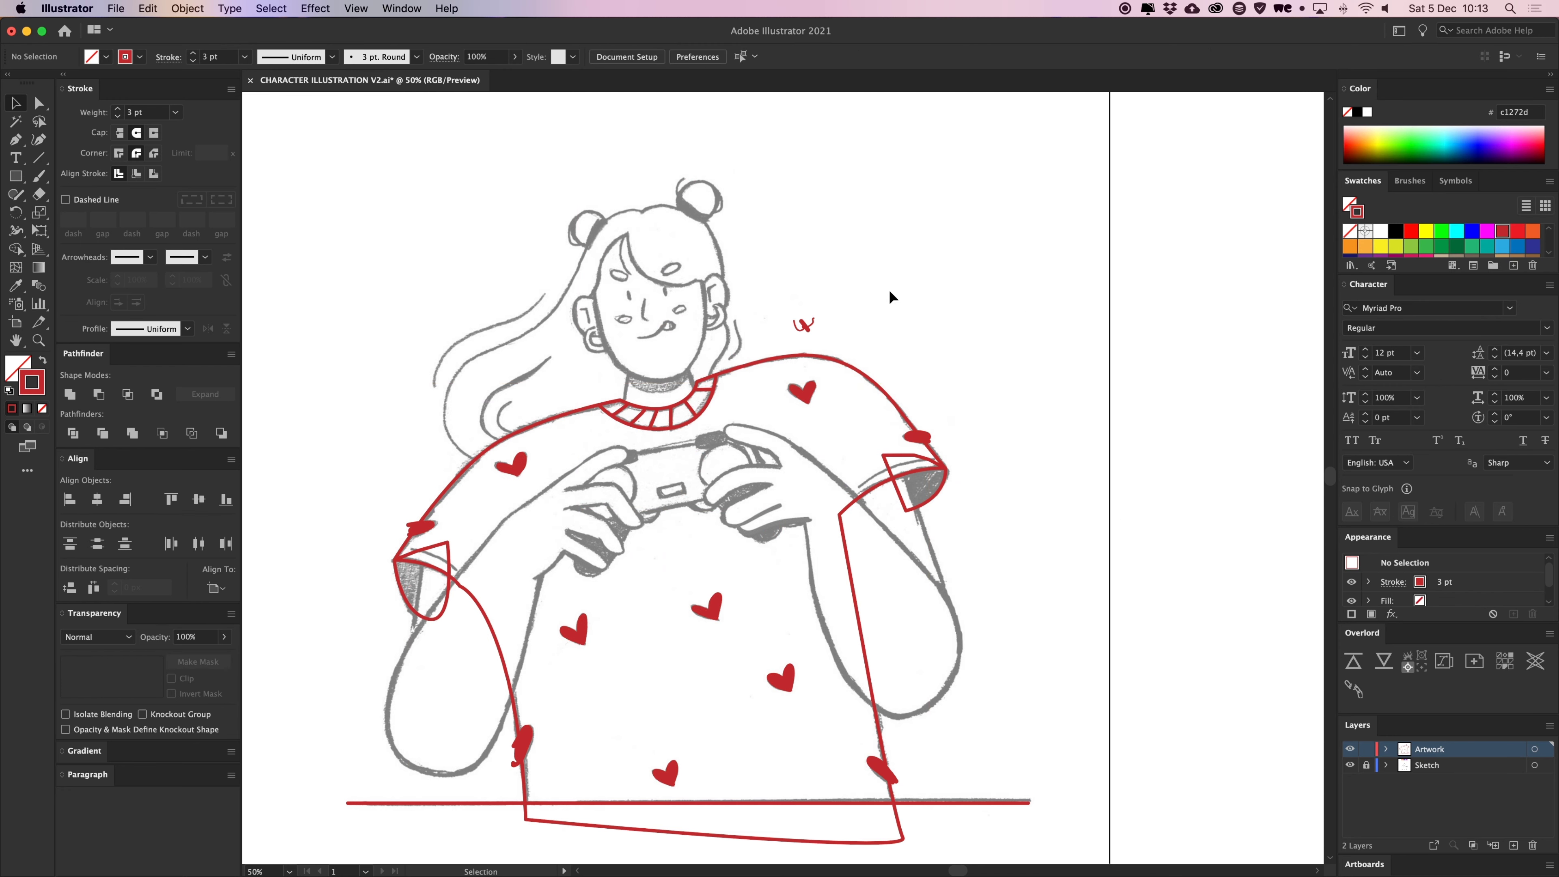
{"action": "left_click", "coordinate": [793, 395]}
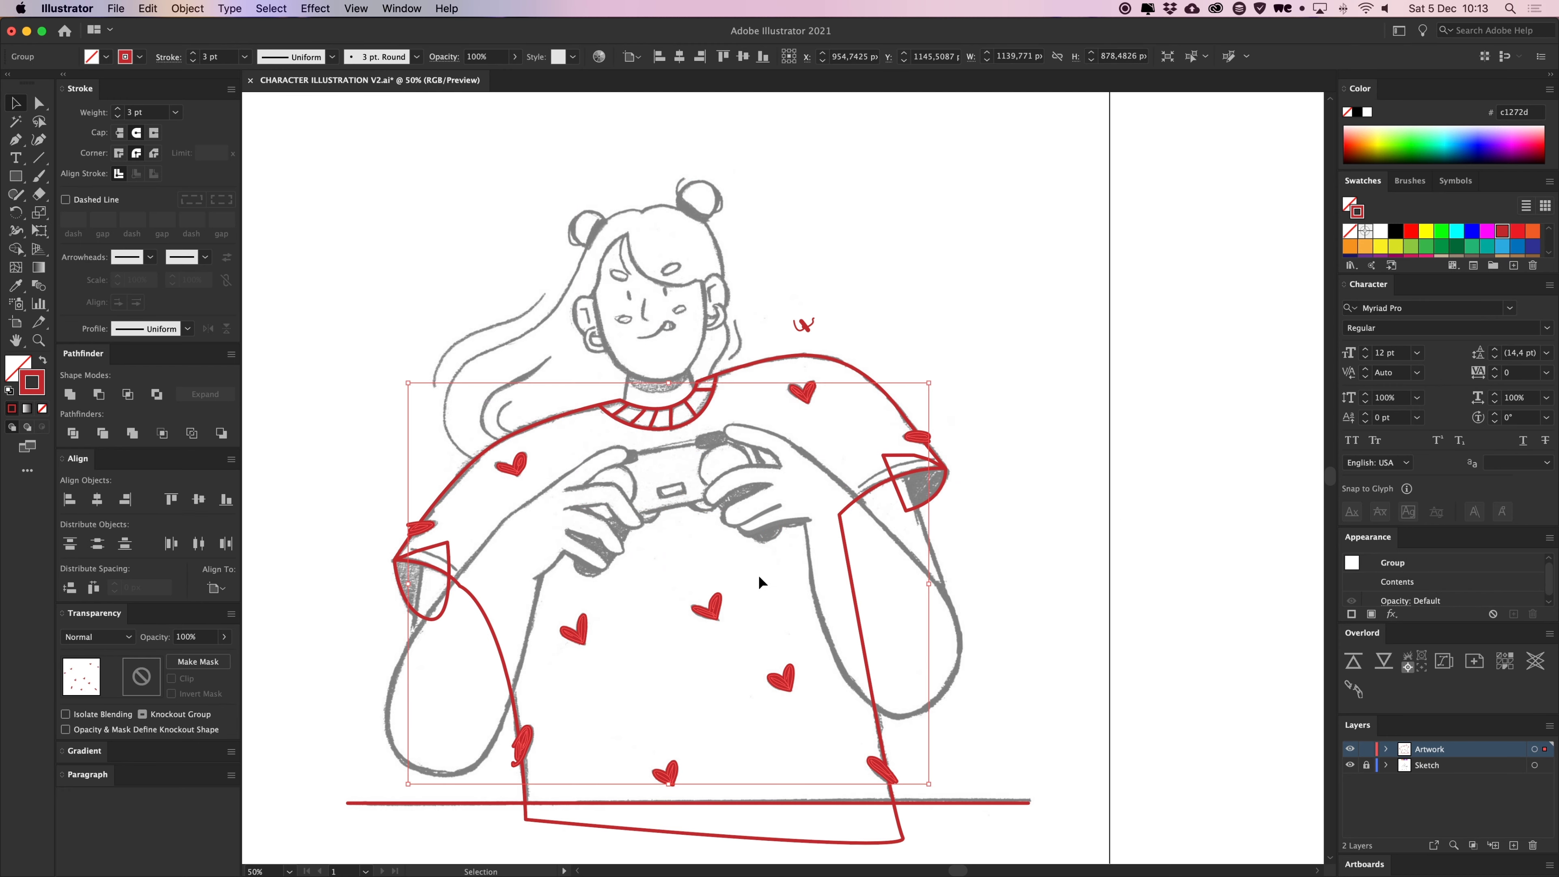
{"action": "left_click", "coordinate": [758, 633]}
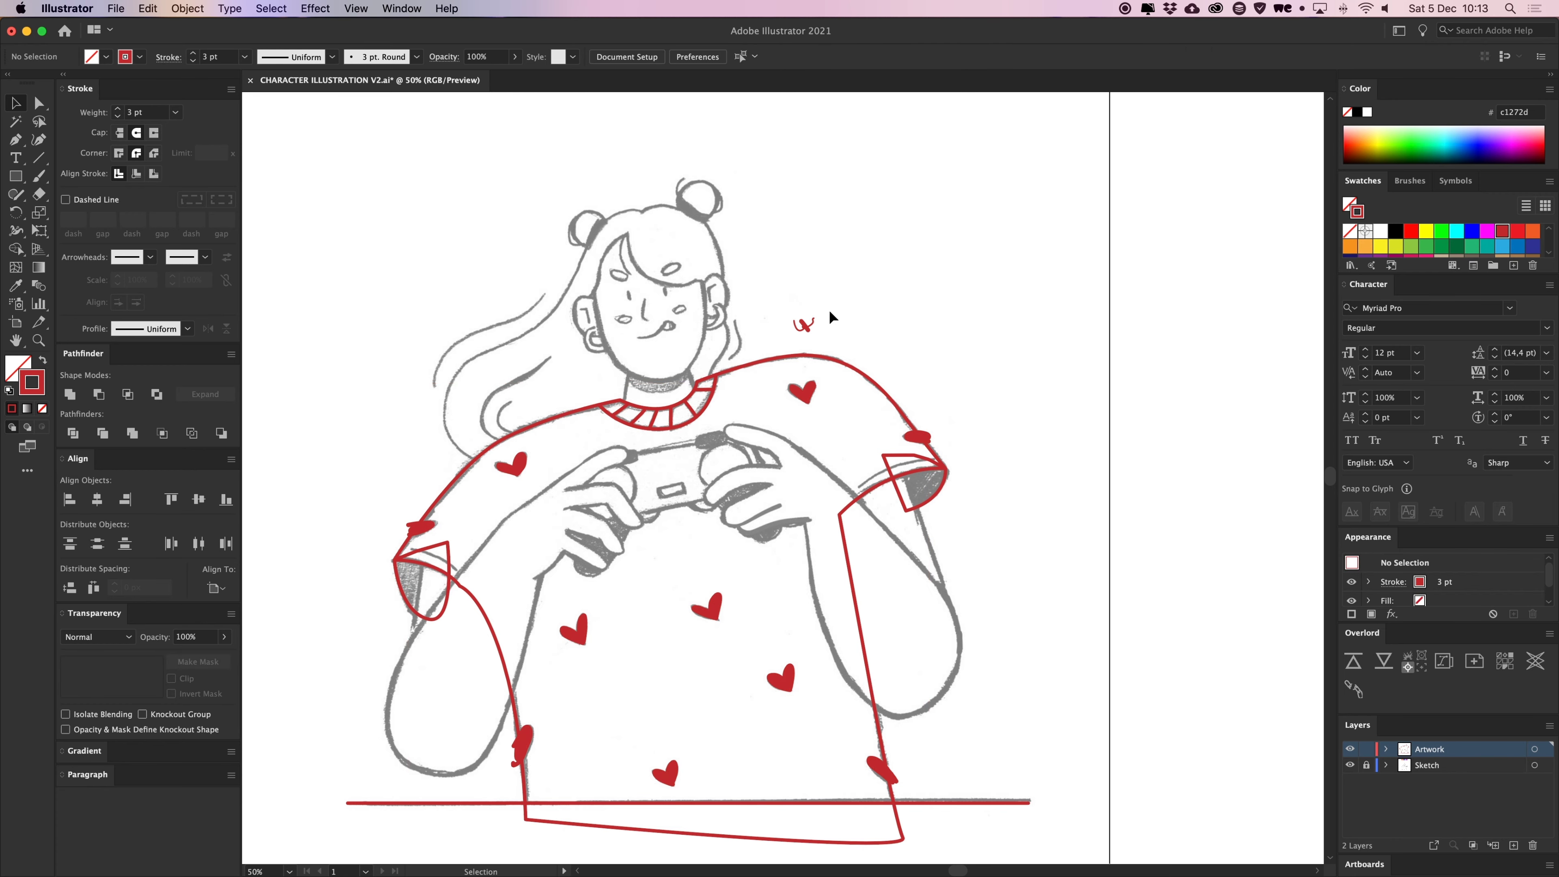
Delete the Paintbrush test scribble above the right shoulder
{"action": "key", "text": "a"}
{"action": "left_click_drag", "start_coordinate": [842, 298], "coordinate": [769, 349]}
{"action": "key", "text": "Delete"}
Try recolouring the hearts group with the pink palette square using the Eyedropper, and undo the colour change
{"action": "key", "text": "v"}
{"action": "left_click_drag", "start_coordinate": [993, 301], "coordinate": [1013, 271]}
{"action": "left_click", "coordinate": [827, 368]}
{"action": "left_click_drag", "start_coordinate": [872, 269], "coordinate": [872, 283]}
{"action": "key", "text": "super+minus"}
{"action": "left_click_drag", "start_coordinate": [811, 243], "coordinate": [802, 504]}
{"action": "left_click_drag", "start_coordinate": [867, 339], "coordinate": [758, 408]}
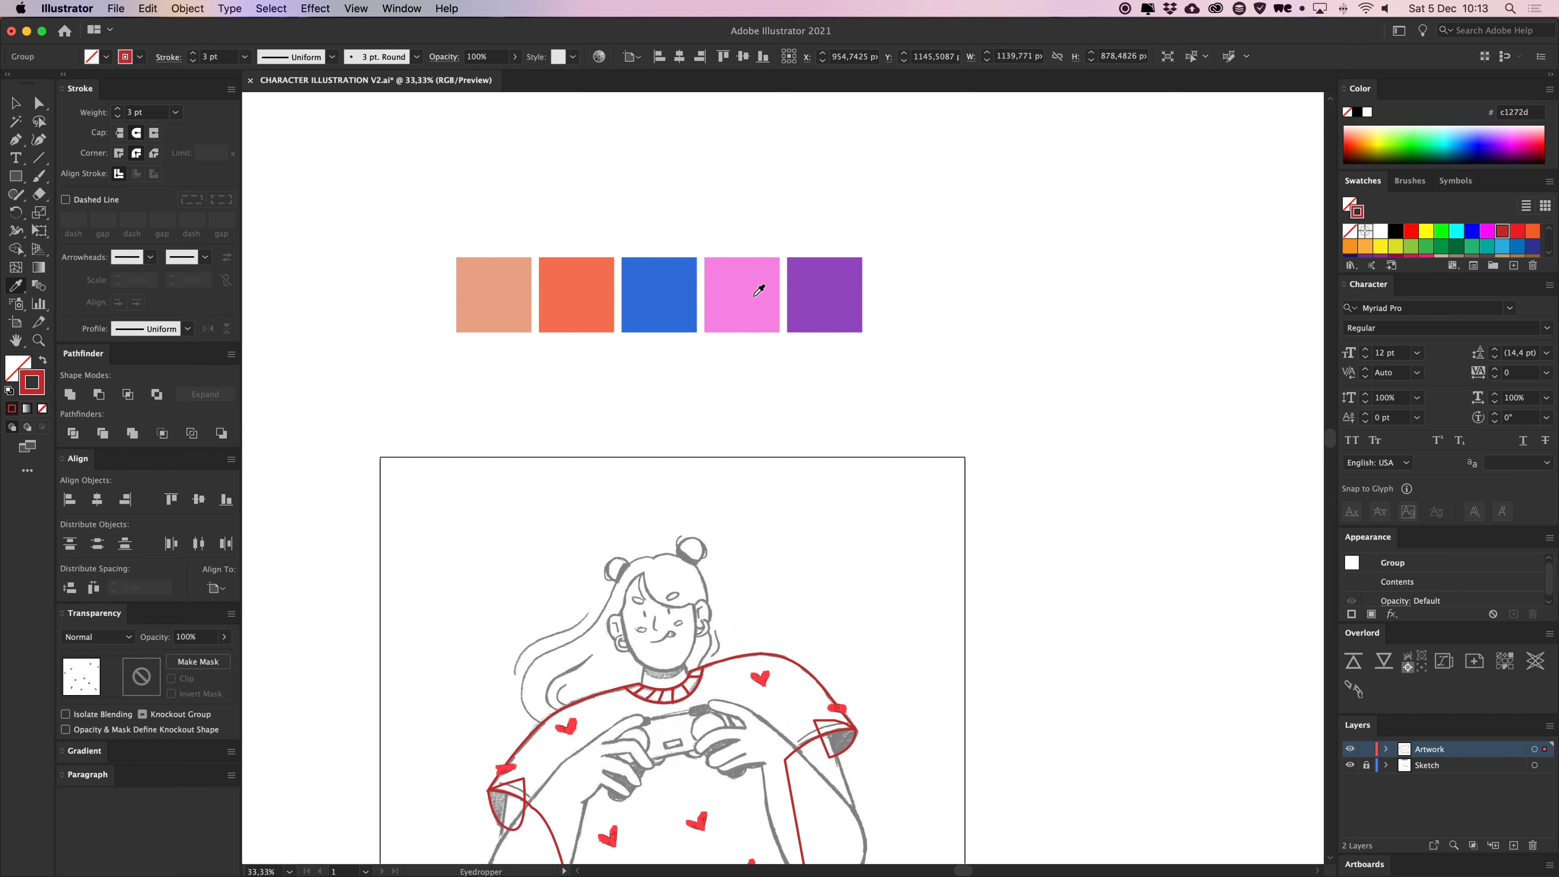
{"action": "left_click", "coordinate": [742, 291]}
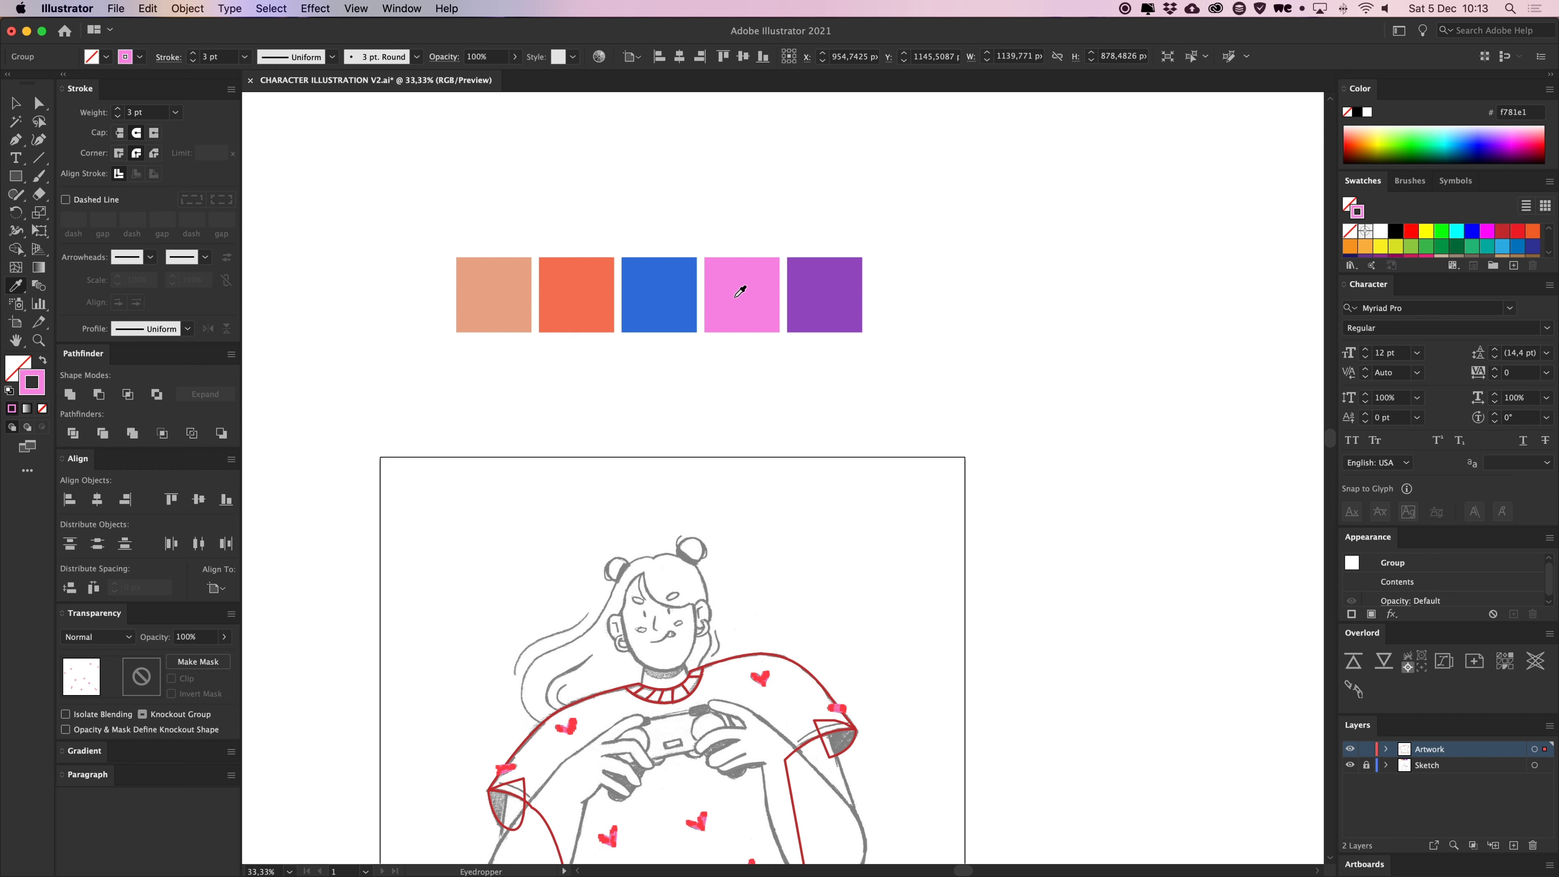
{"action": "key", "text": "v"}
{"action": "left_click", "coordinate": [740, 342]}
{"action": "key", "text": "i"}
{"action": "key", "text": "super+z"}
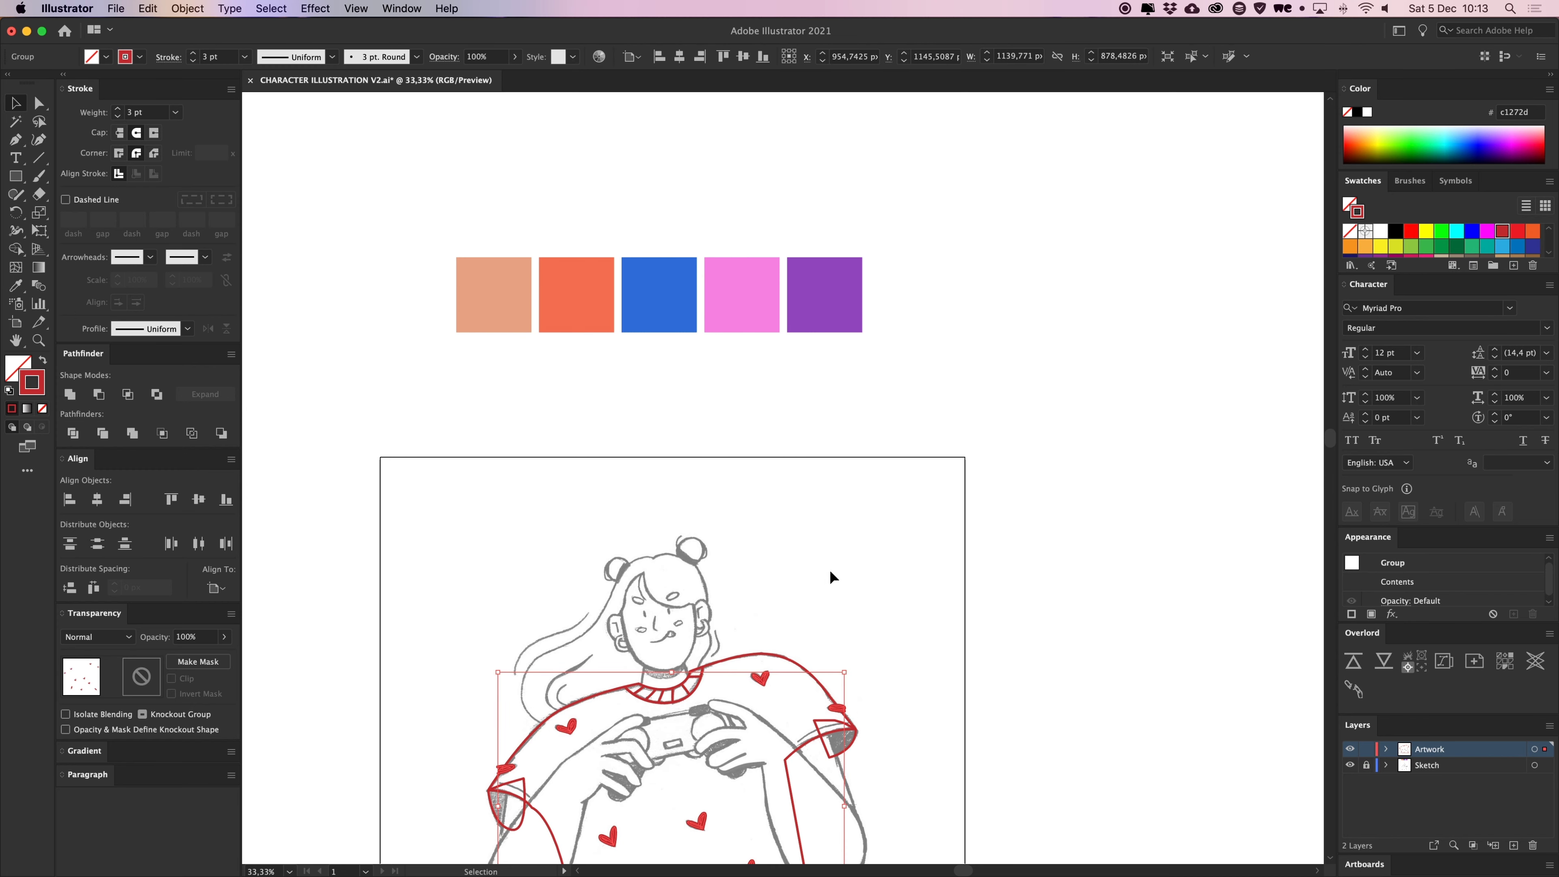
Recolour the shirt's hearts group by sampling the pink palette square with the Eyedropper
{"action": "key", "text": "super+z"}
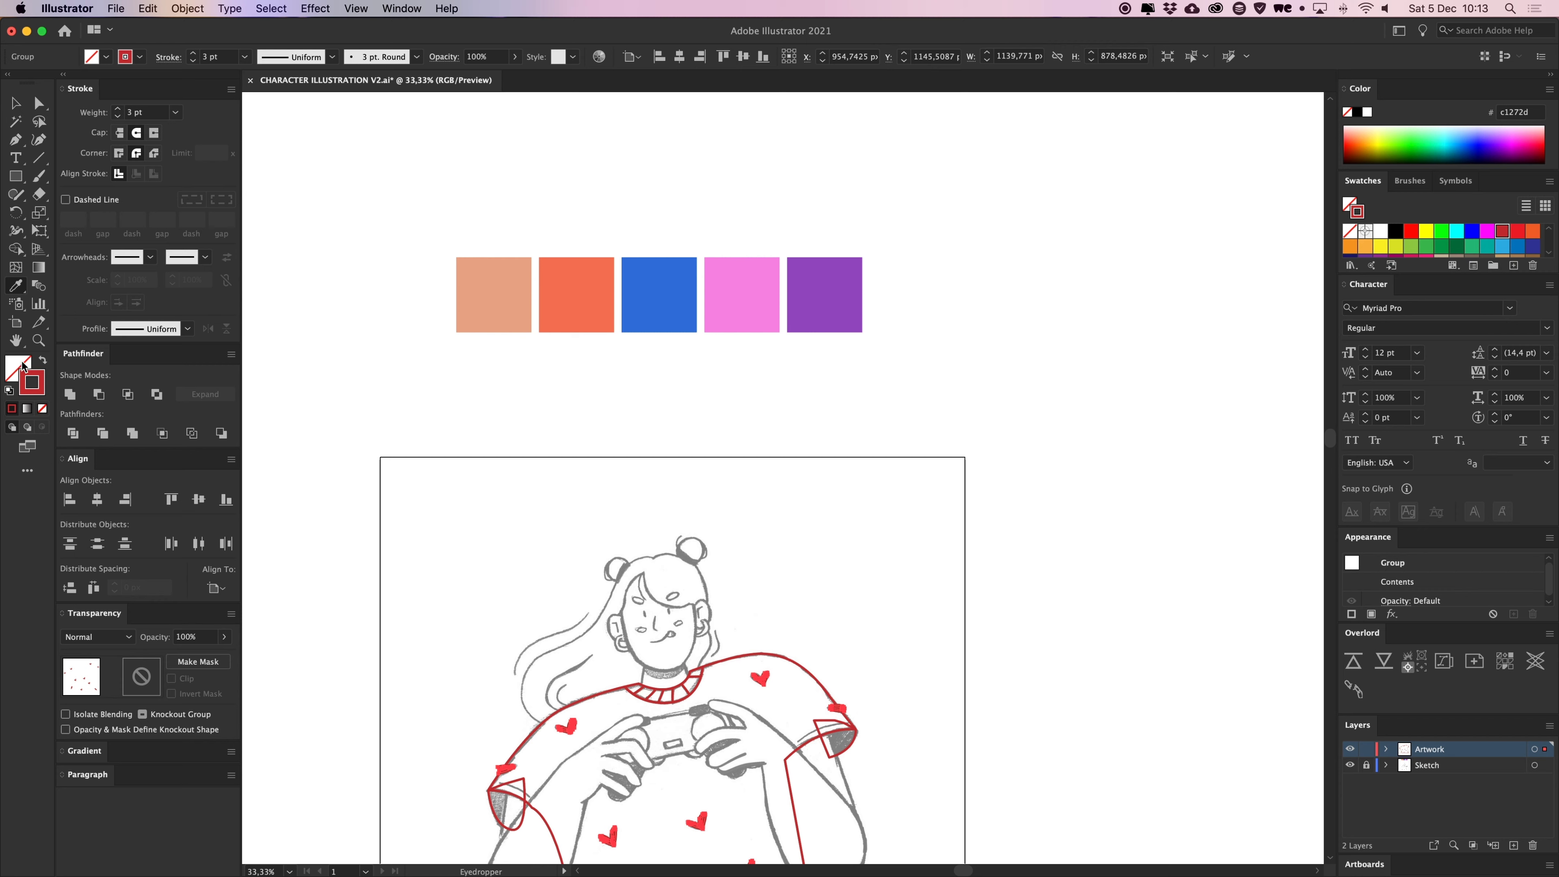
{"action": "left_click", "coordinate": [756, 291]}
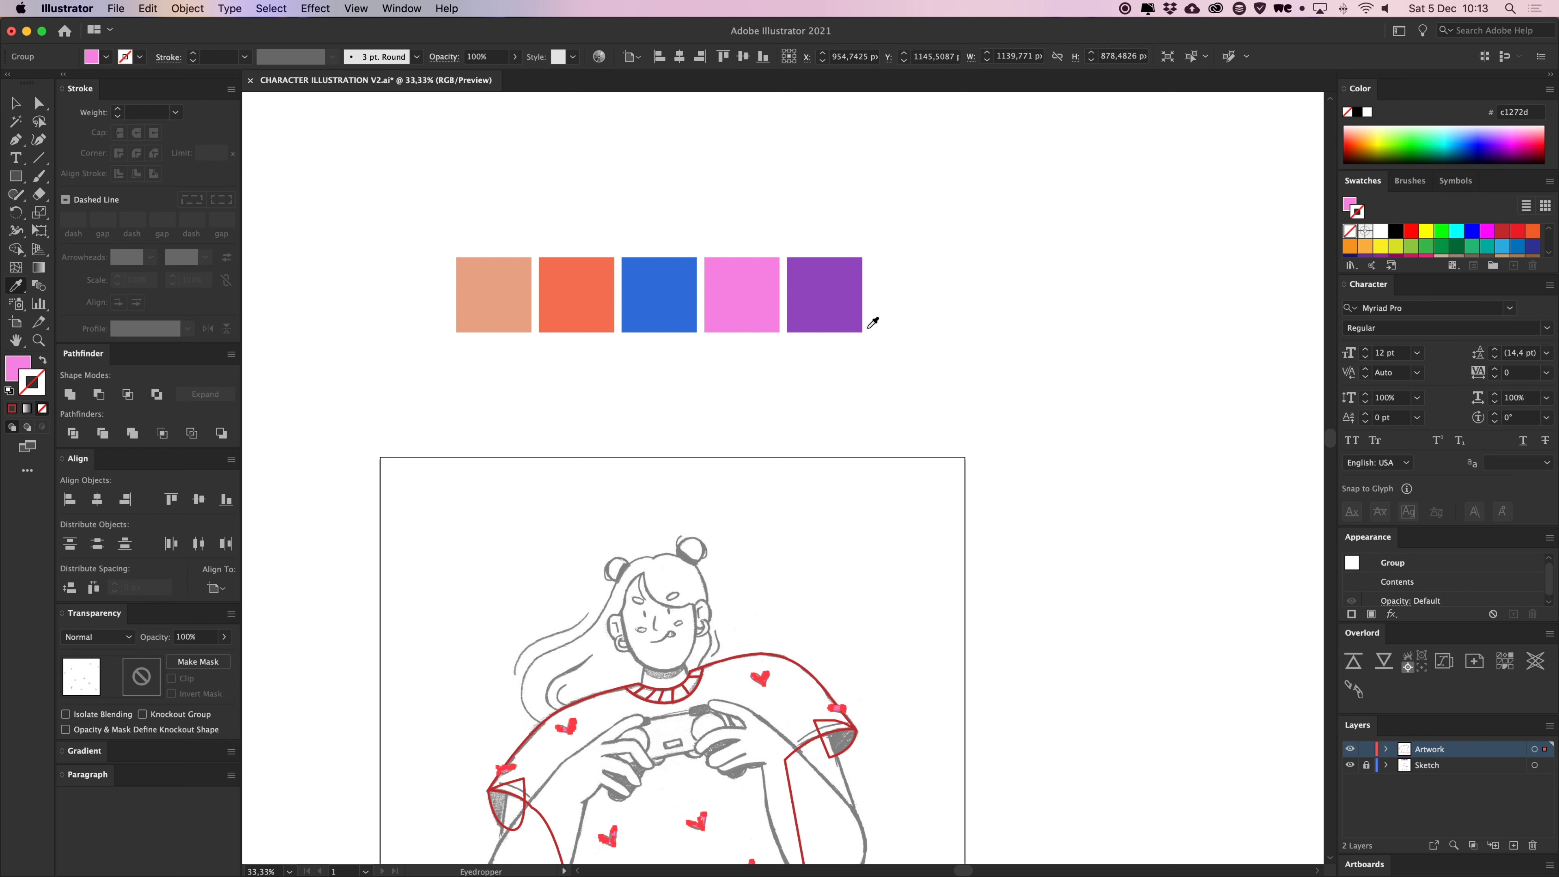
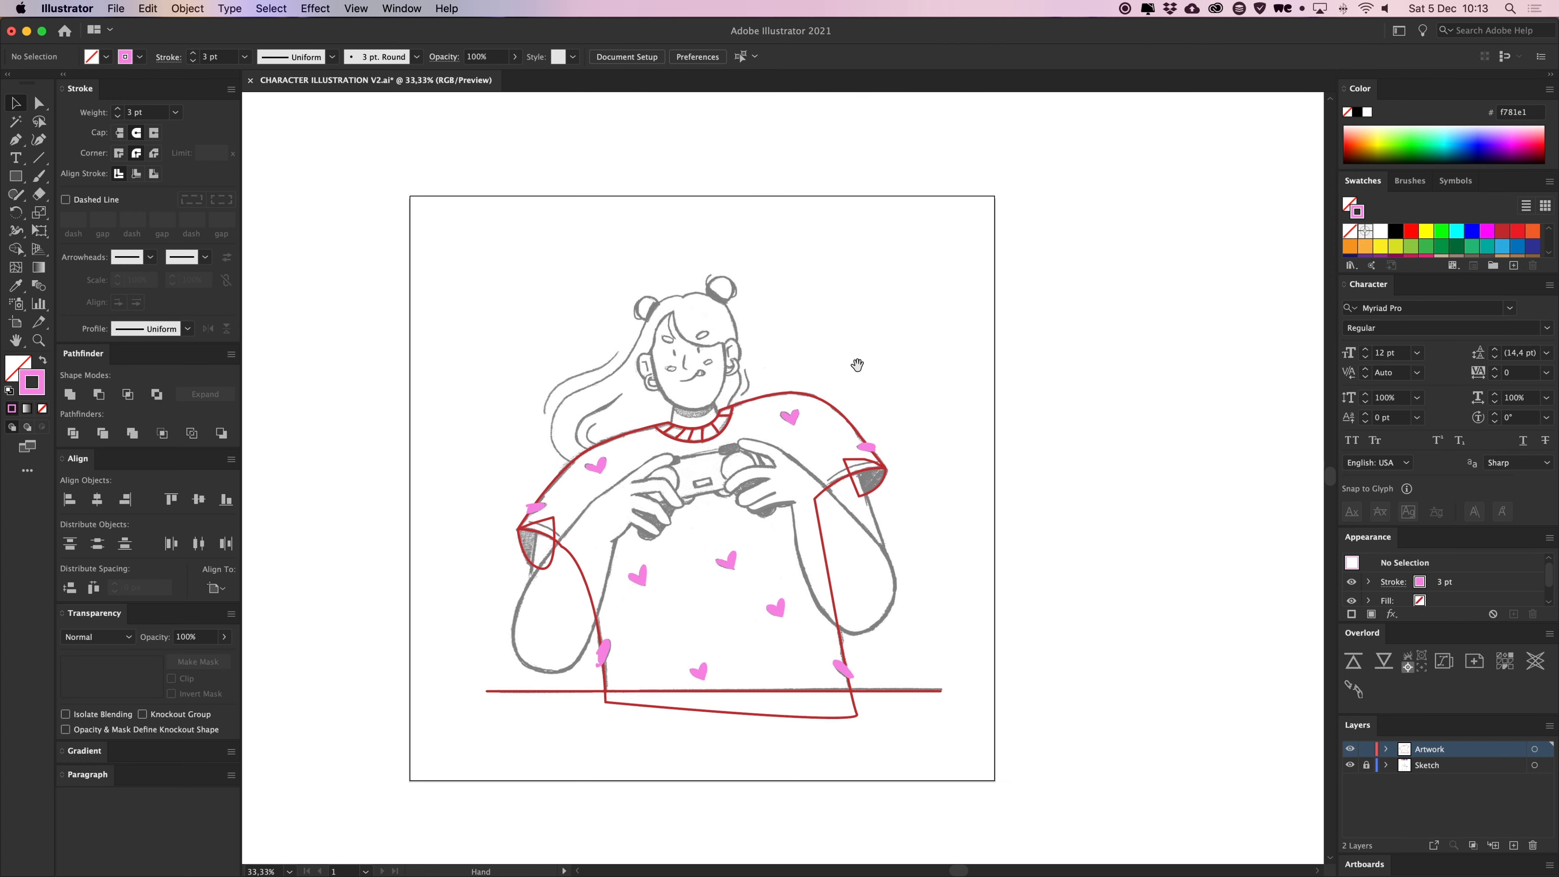
Trace the neck with the Pen tool as a closed shape reaching from inside the face down along the collar
{"action": "key", "text": "super+1"}
{"action": "left_click_drag", "start_coordinate": [490, 348], "coordinate": [544, 575]}
{"action": "left_click_drag", "start_coordinate": [613, 464], "coordinate": [611, 618]}
{"action": "left_click_drag", "start_coordinate": [690, 437], "coordinate": [753, 584]}
{"action": "key", "text": "super+plus"}
{"action": "key", "text": "super+plus"}
{"action": "key", "text": "p"}
{"action": "scroll", "coordinate": [759, 593], "scroll_direction": "down", "scroll_amount": 5}
{"action": "left_click", "coordinate": [617, 571]}
{"action": "left_click", "coordinate": [649, 391]}
{"action": "left_click", "coordinate": [876, 389]}
{"action": "left_click", "coordinate": [924, 499]}
{"action": "left_click", "coordinate": [942, 578]}
{"action": "left_click", "coordinate": [821, 665]}
{"action": "left_click", "coordinate": [701, 663]}
{"action": "left_click", "coordinate": [608, 629]}
{"action": "left_click", "coordinate": [617, 571]}
Match the neck shape's stroke to the red 7 pt shirt outline using the Eyedropper, and deselect it
{"action": "key", "text": "i"}
{"action": "left_click", "coordinate": [521, 594]}
{"action": "key", "text": "v"}
{"action": "left_click", "coordinate": [505, 496]}
Trace the head as a closed Pen path, following the jaw and chin and continuing roughly under the hair
{"action": "scroll", "coordinate": [535, 422], "scroll_direction": "up", "scroll_amount": 3}
{"action": "key", "text": "p"}
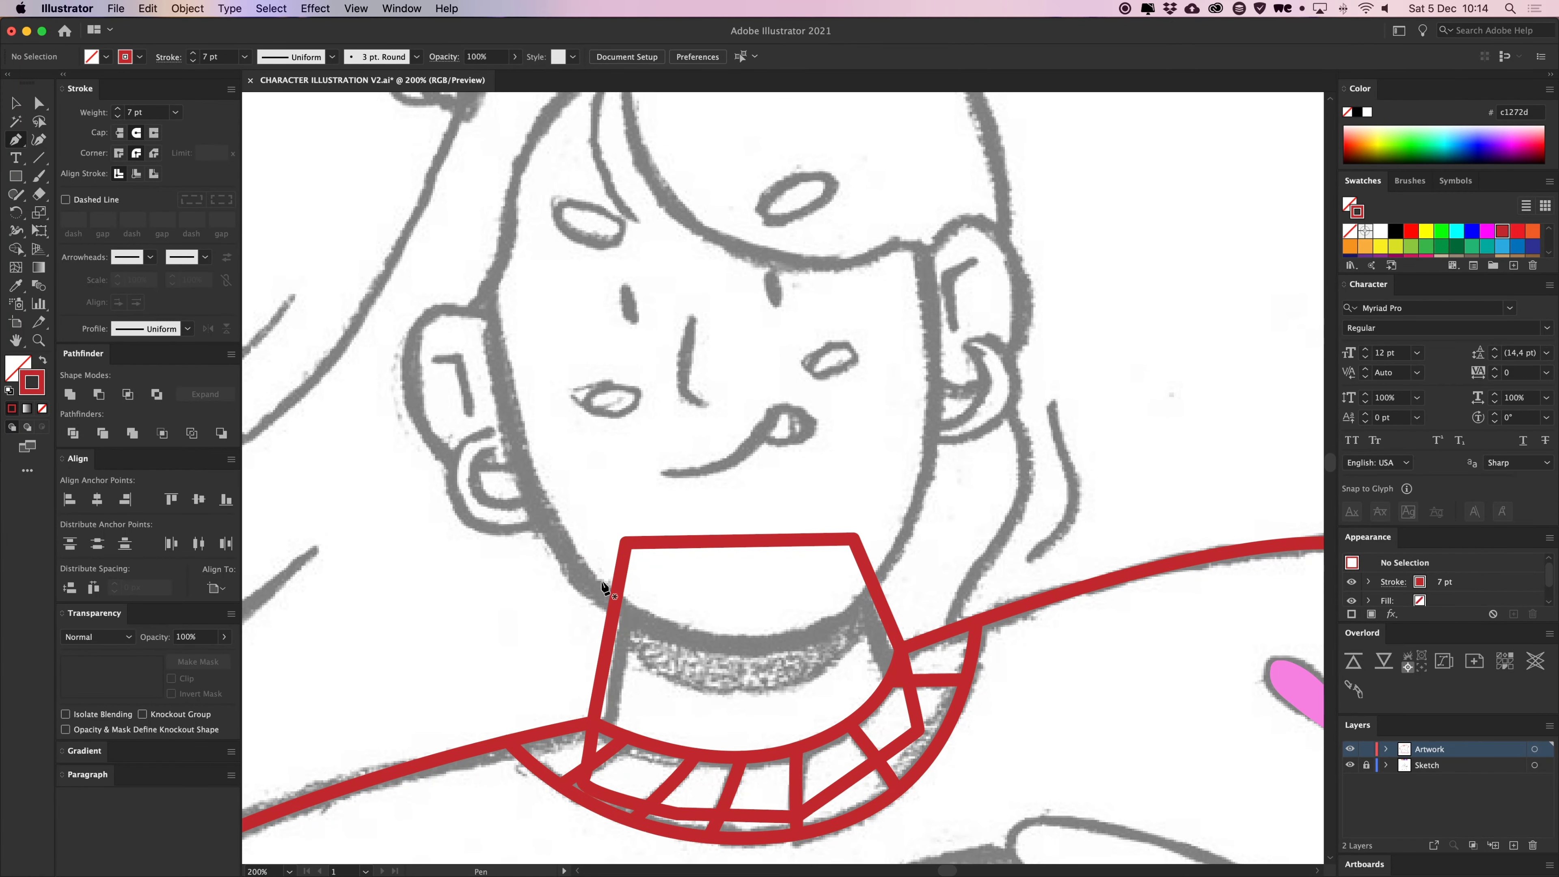
{"action": "left_click", "coordinate": [526, 468]}
{"action": "left_click_drag", "start_coordinate": [747, 643], "coordinate": [907, 619]}
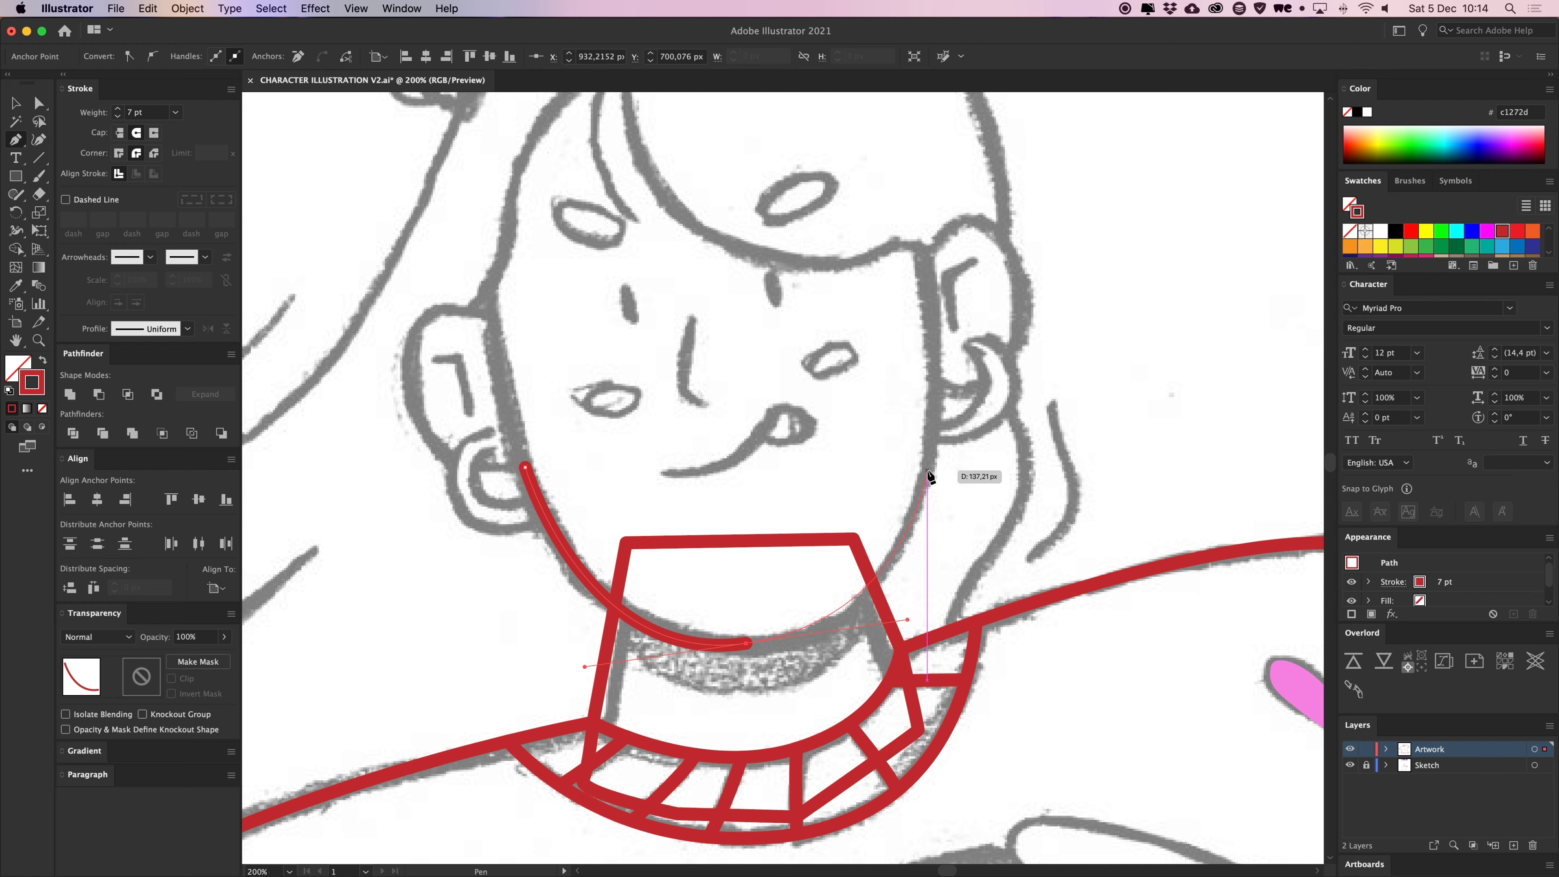
{"action": "left_click_drag", "start_coordinate": [927, 467], "coordinate": [933, 455]}
{"action": "left_click_drag", "start_coordinate": [904, 182], "coordinate": [865, 118]}
{"action": "scroll", "coordinate": [846, 400], "scroll_direction": "up", "scroll_amount": 5}
{"action": "left_click", "coordinate": [743, 303]}
{"action": "left_click", "coordinate": [607, 282]}
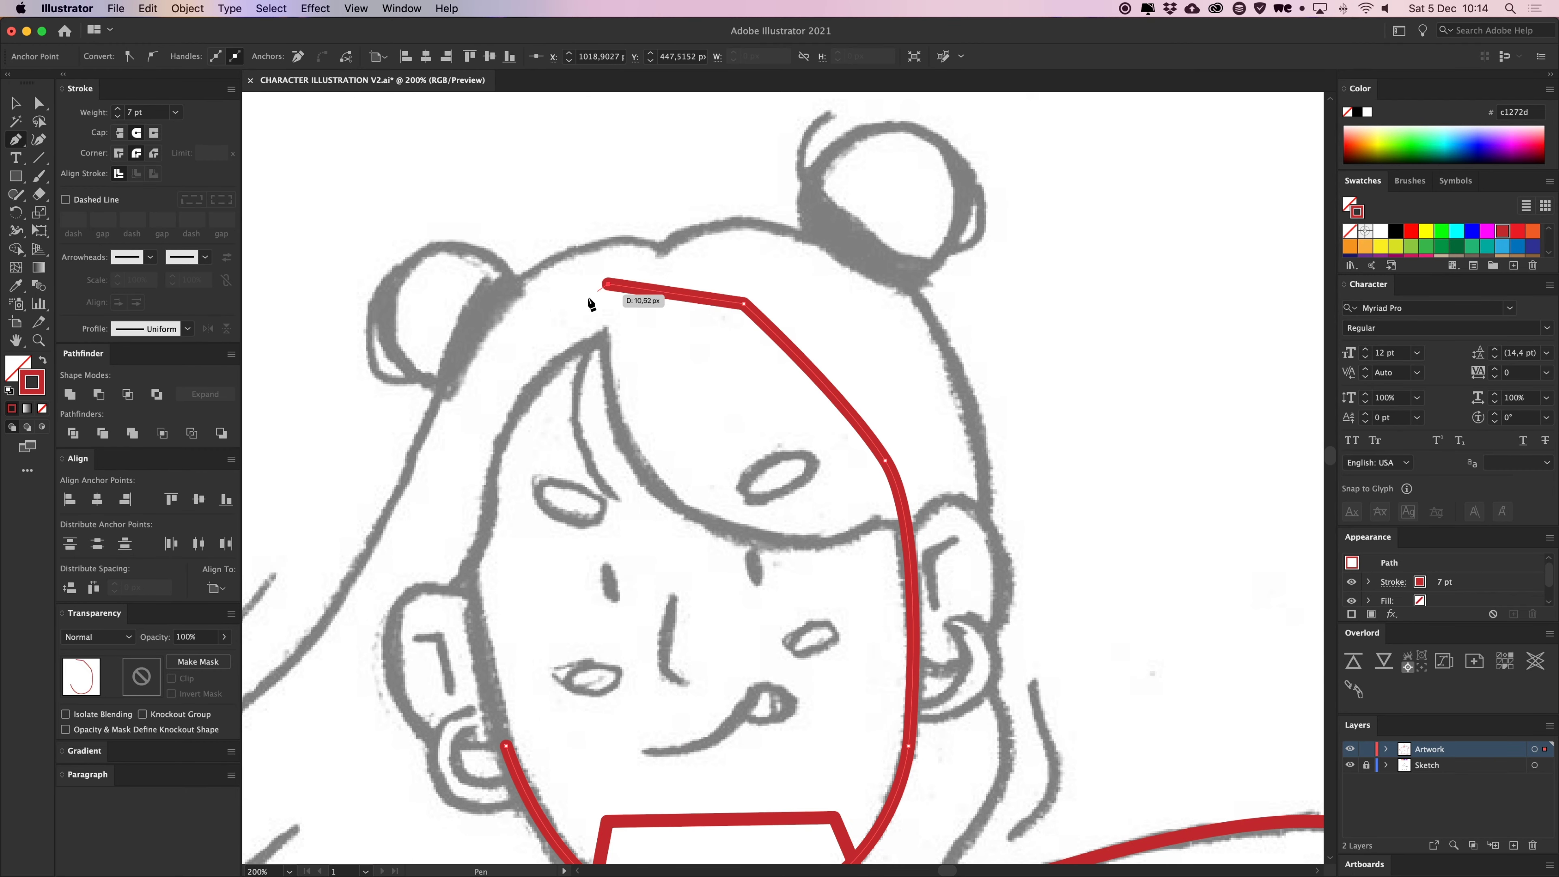
{"action": "left_click", "coordinate": [539, 333]}
{"action": "left_click", "coordinate": [465, 448]}
{"action": "scroll", "coordinate": [465, 449], "scroll_direction": "down", "scroll_amount": 3}
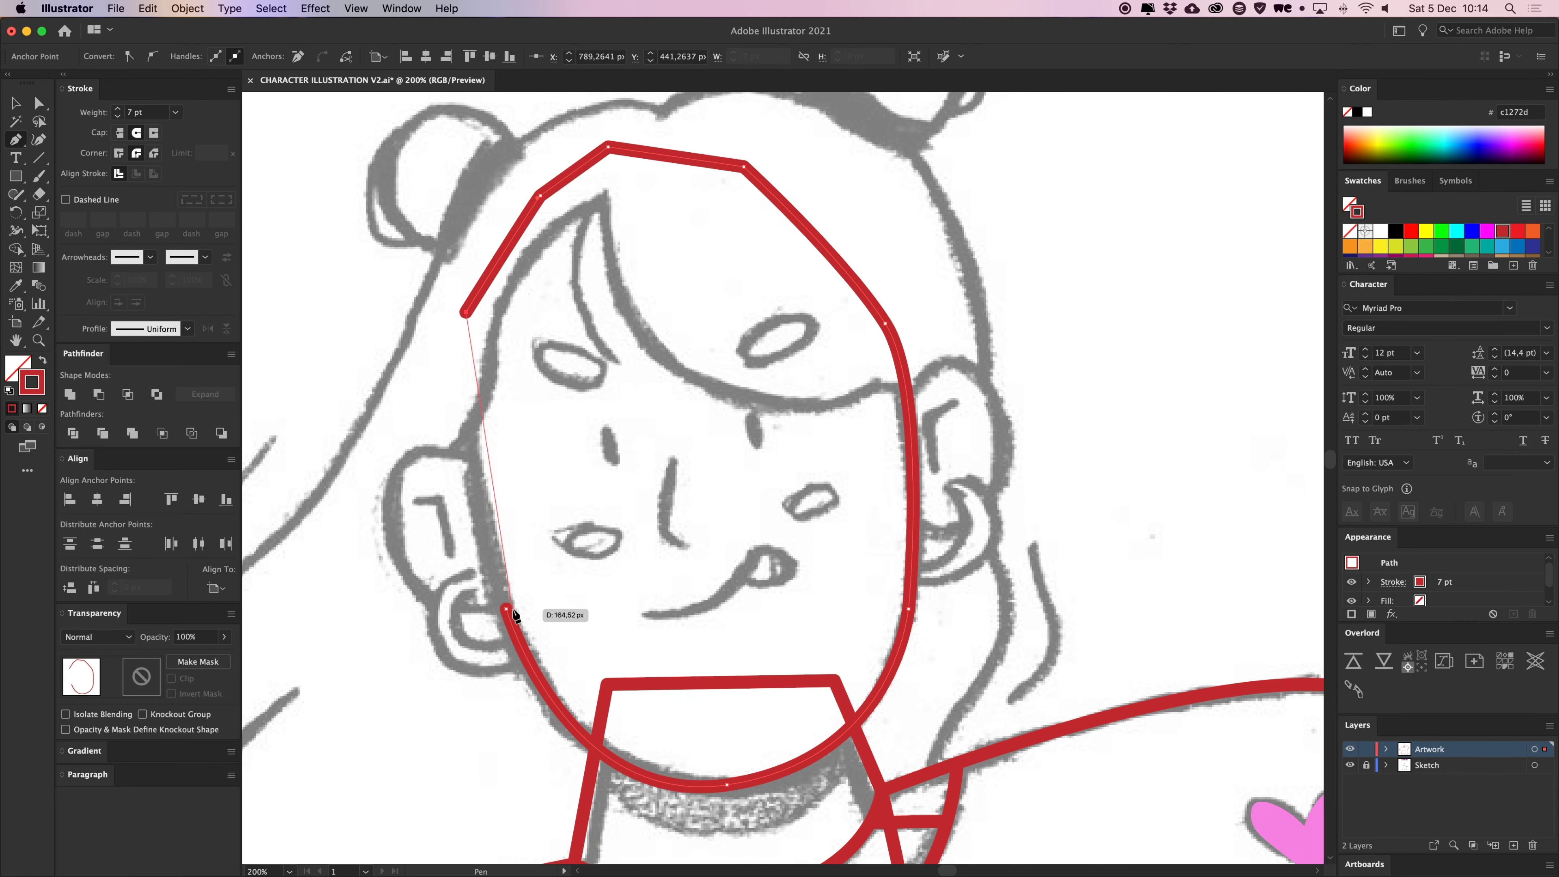
{"action": "left_click_drag", "start_coordinate": [505, 608], "coordinate": [550, 714]}
{"action": "key", "text": "v"}
{"action": "left_click", "coordinate": [737, 519]}
Trace the right ear with the Pen tool as a closed rounded shape overlapping the edge of the face
{"action": "scroll", "coordinate": [749, 518], "scroll_direction": "right", "scroll_amount": 1}
{"action": "key", "text": "p"}
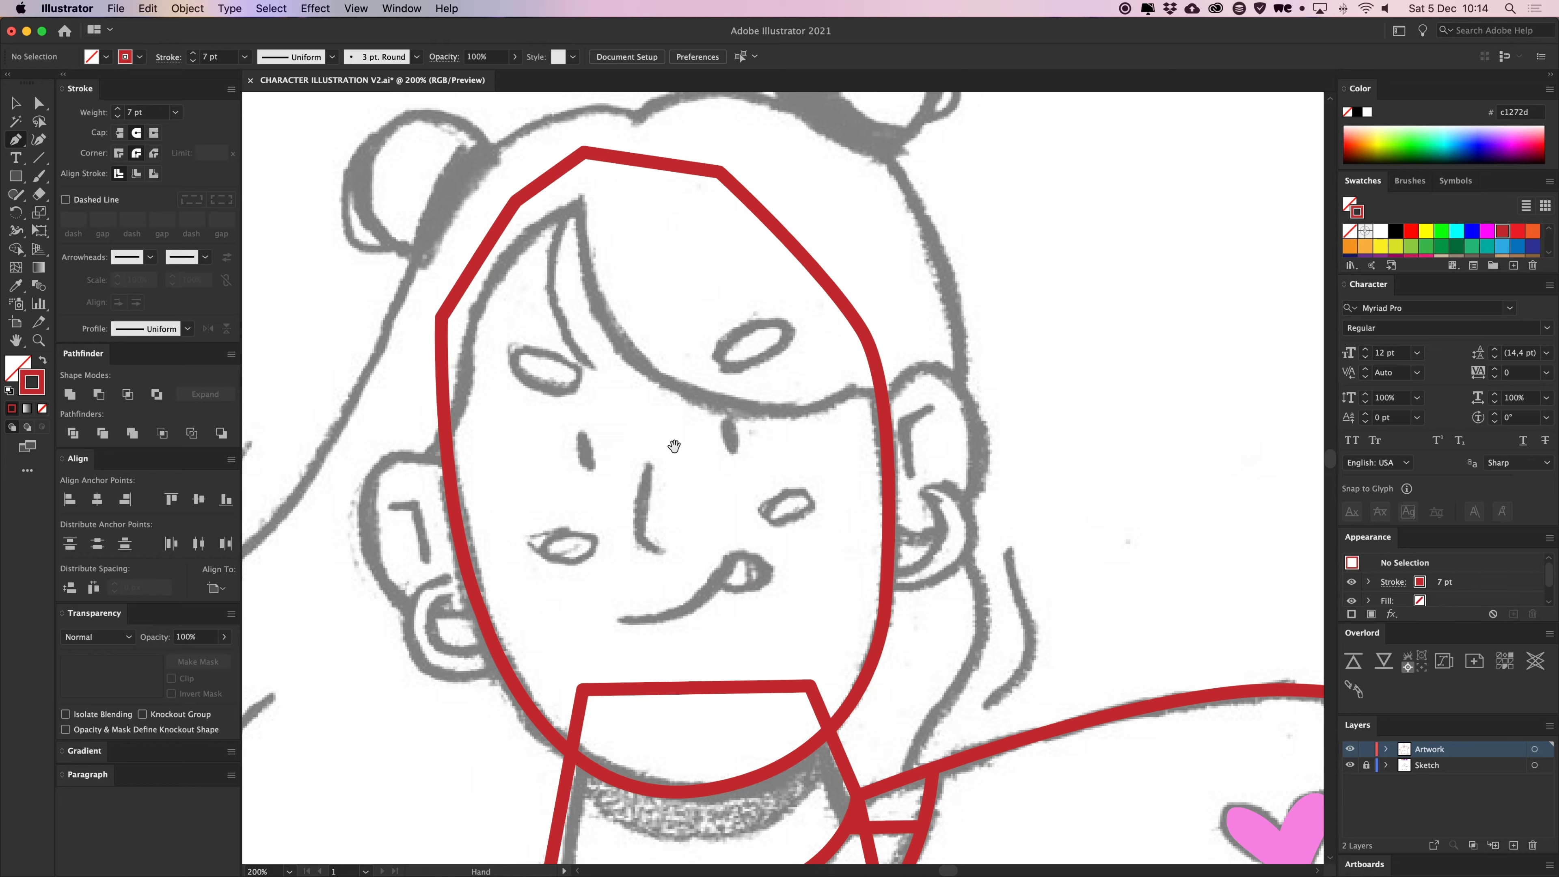
{"action": "scroll", "coordinate": [736, 510], "scroll_direction": "right", "scroll_amount": 3}
{"action": "scroll", "coordinate": [736, 510], "scroll_direction": "up", "scroll_amount": 2}
{"action": "scroll", "coordinate": [718, 501], "scroll_direction": "left", "scroll_amount": 2}
{"action": "scroll", "coordinate": [718, 500], "scroll_direction": "down", "scroll_amount": 1}
{"action": "left_click", "coordinate": [725, 490]}
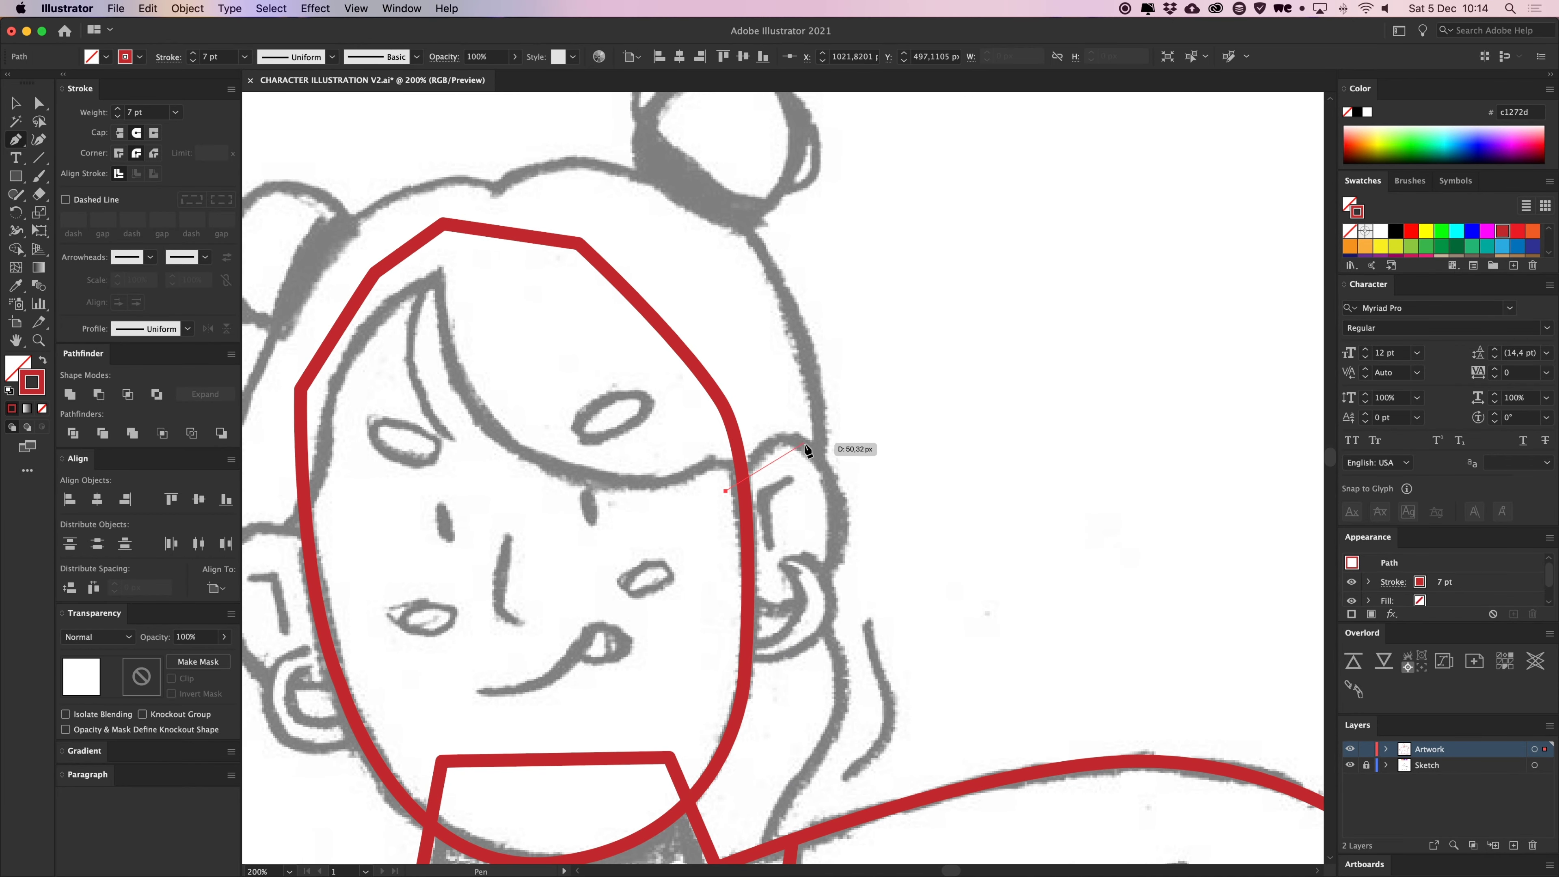
{"action": "left_click_drag", "start_coordinate": [840, 462], "coordinate": [847, 469]}
{"action": "left_click_drag", "start_coordinate": [805, 591], "coordinate": [725, 536]}
{"action": "left_click", "coordinate": [724, 490]}
Trace the left ear with the Pen tool as a closed rounded shape that extends well into the face
{"action": "key", "text": "space"}
{"action": "left_click_drag", "start_coordinate": [635, 481], "coordinate": [980, 427]}
{"action": "left_click", "coordinate": [669, 480]}
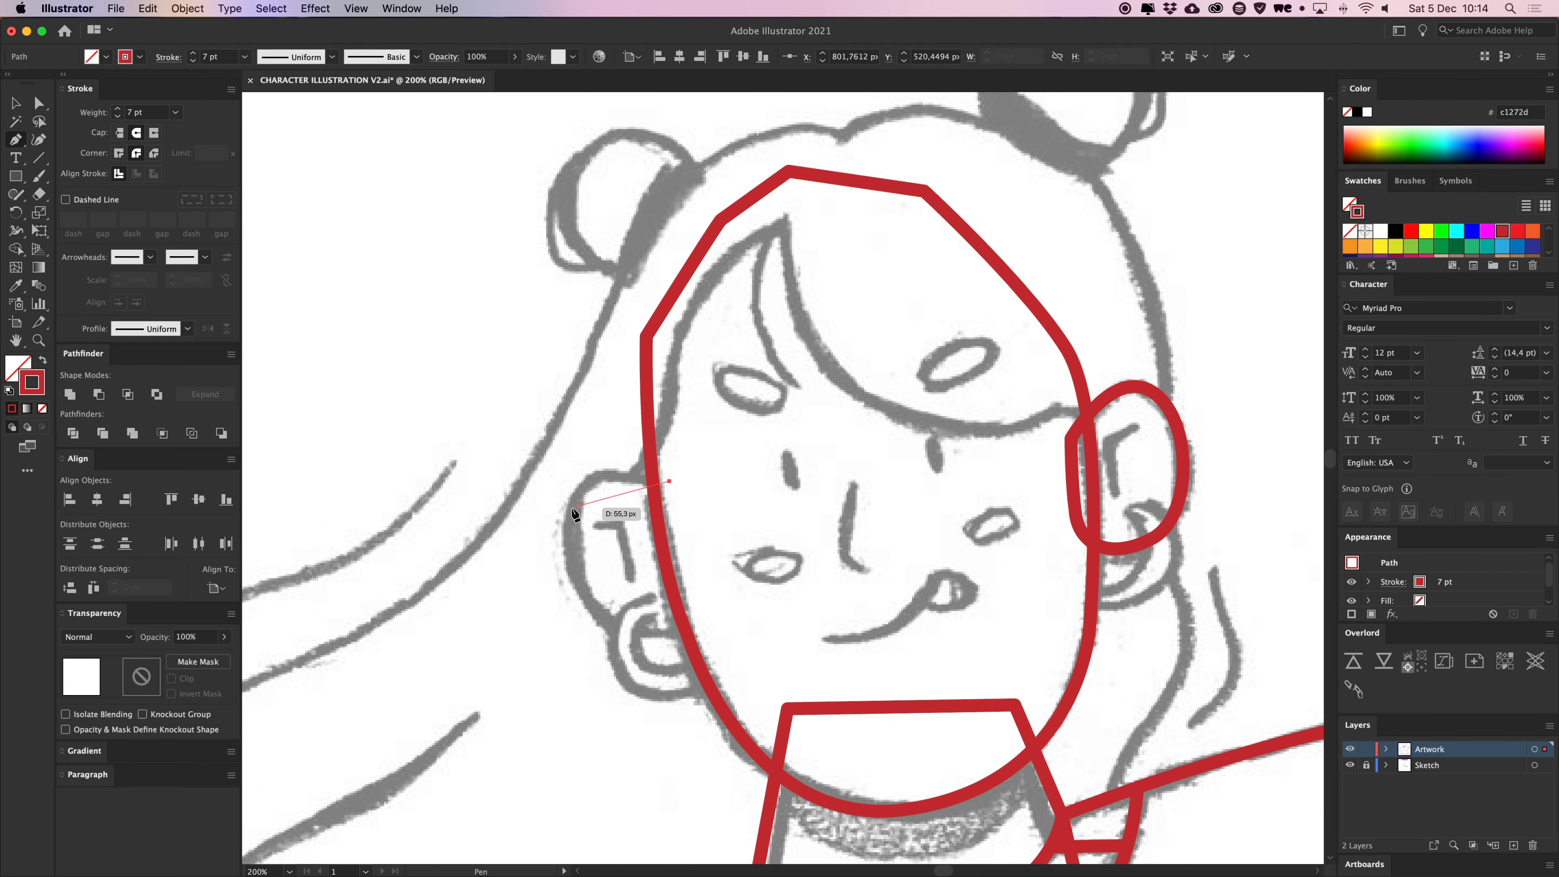
{"action": "left_click_drag", "start_coordinate": [563, 553], "coordinate": [565, 562]}
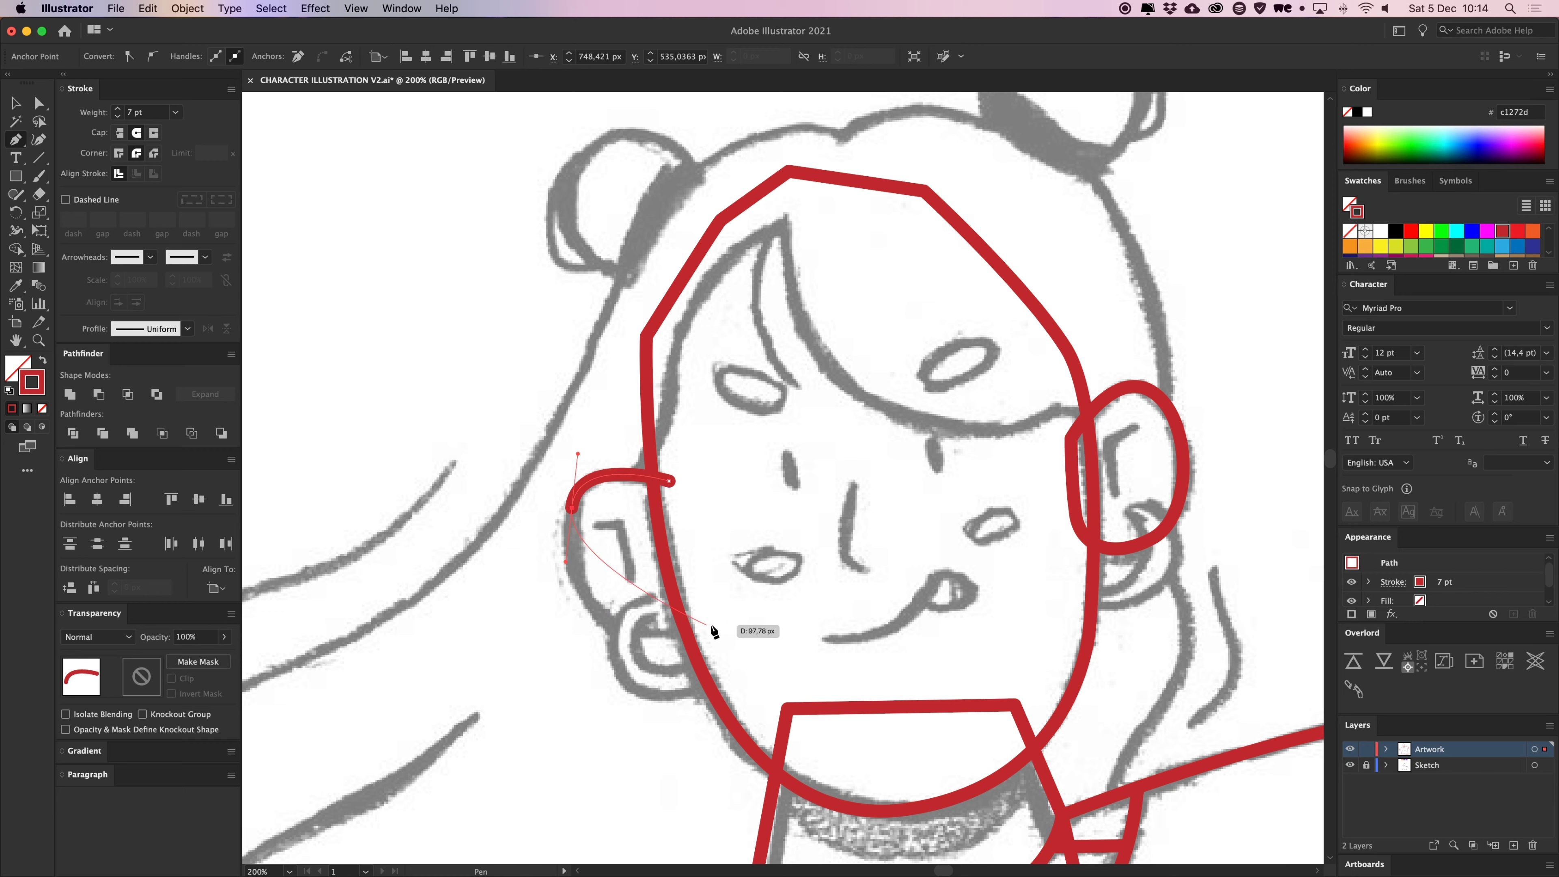
{"action": "left_click_drag", "start_coordinate": [794, 574], "coordinate": [813, 575]}
{"action": "left_click", "coordinate": [669, 480]}
Trace the left eyebrow with the Pen tool as a small closed rounded shape
{"action": "left_click_drag", "start_coordinate": [890, 453], "coordinate": [693, 474]}
{"action": "scroll", "coordinate": [618, 414], "scroll_direction": "up", "scroll_amount": 3}
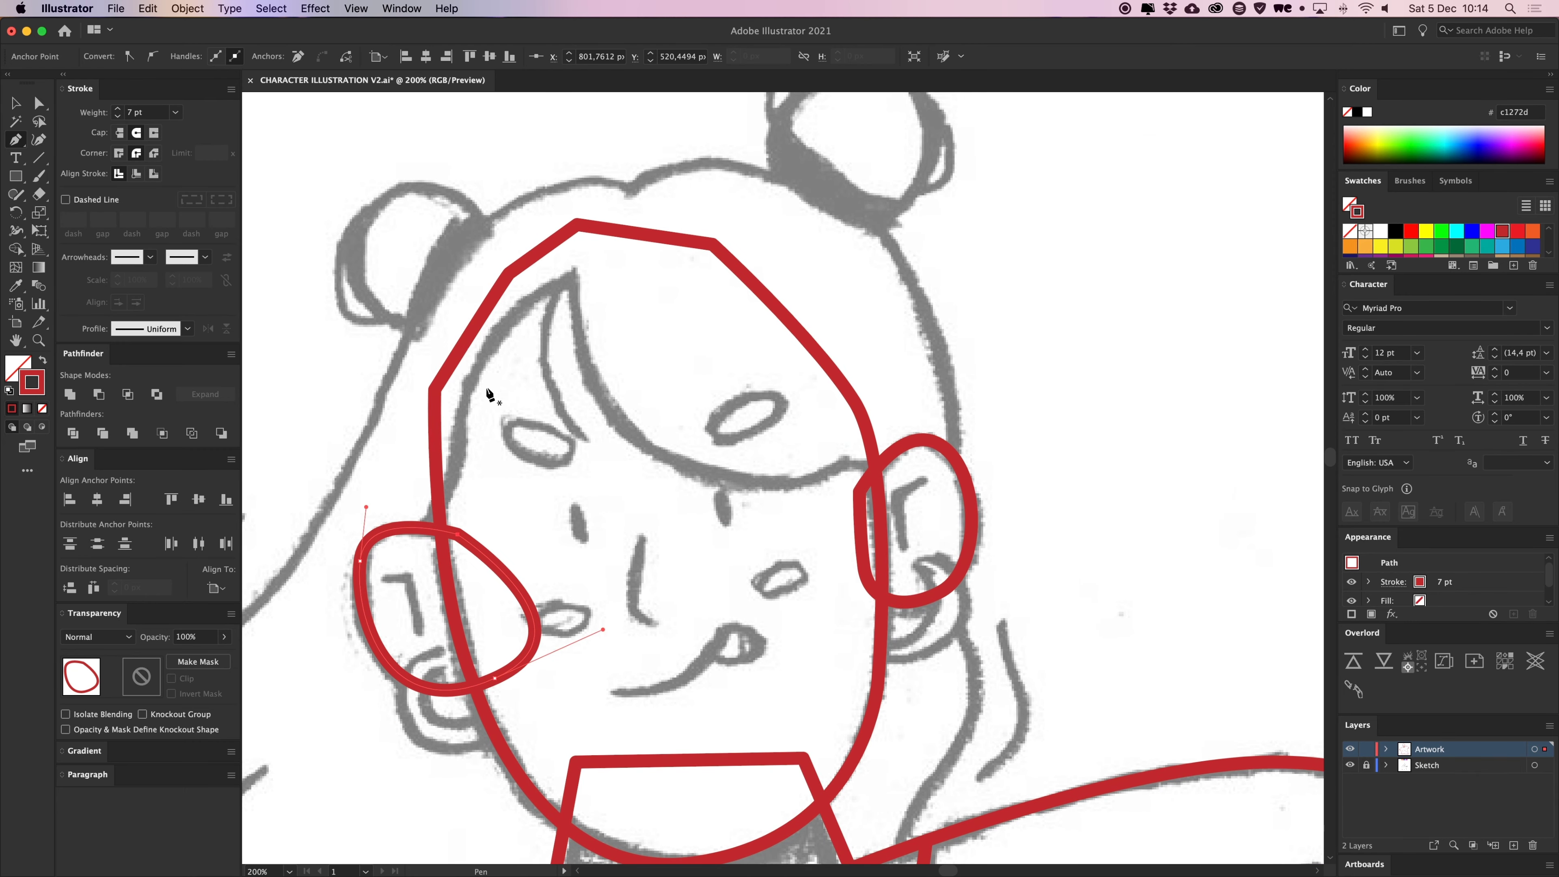
{"action": "scroll", "coordinate": [552, 452], "scroll_direction": "up", "scroll_amount": 2}
{"action": "left_click", "coordinate": [527, 445]}
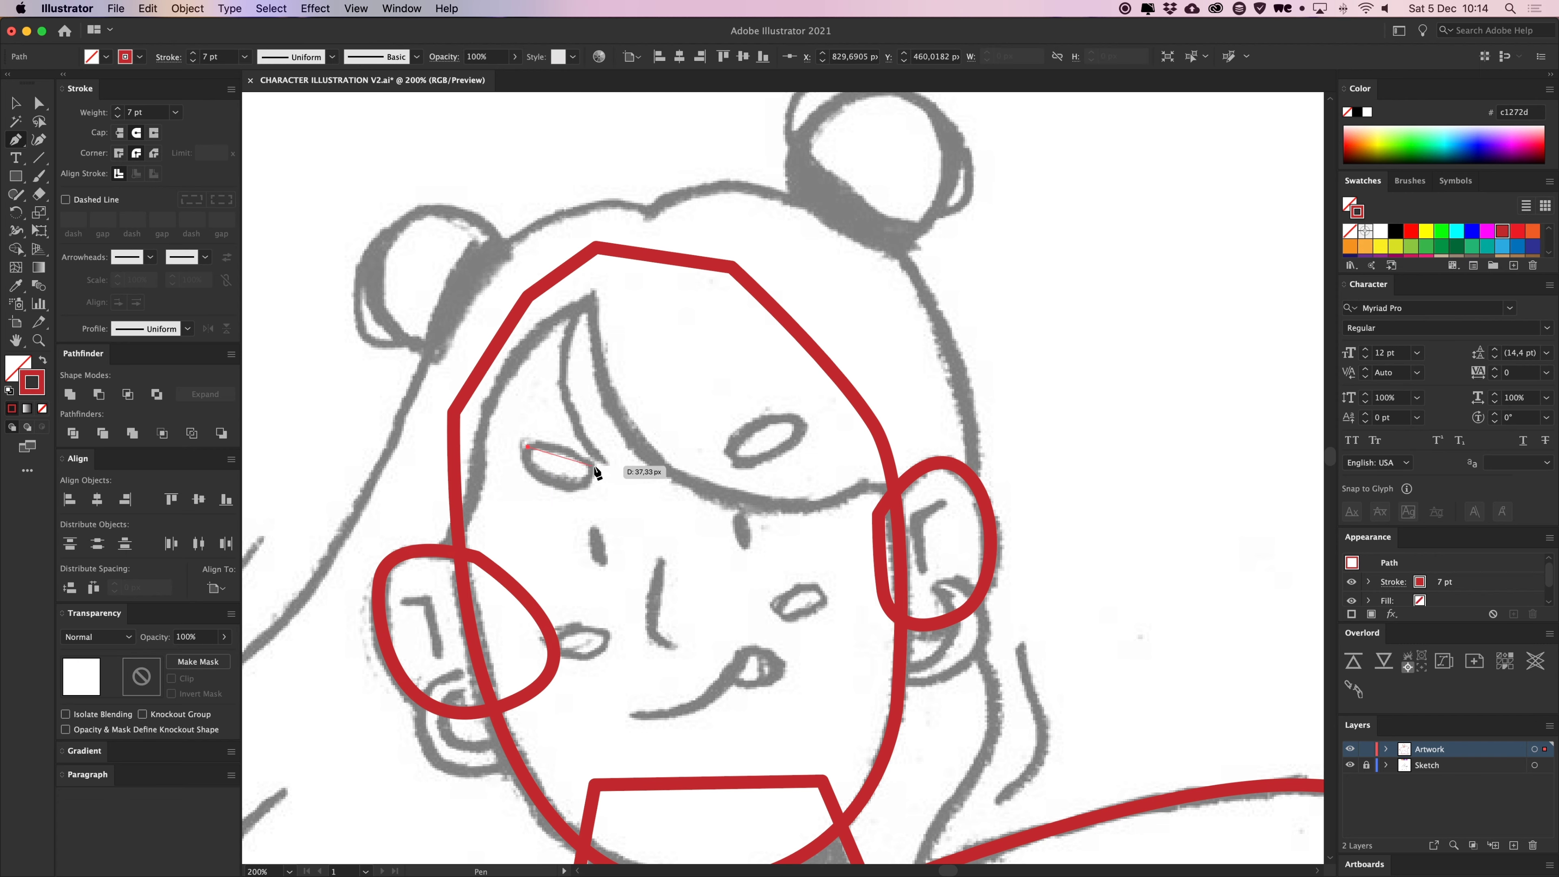
{"action": "left_click_drag", "start_coordinate": [602, 477], "coordinate": [535, 436]}
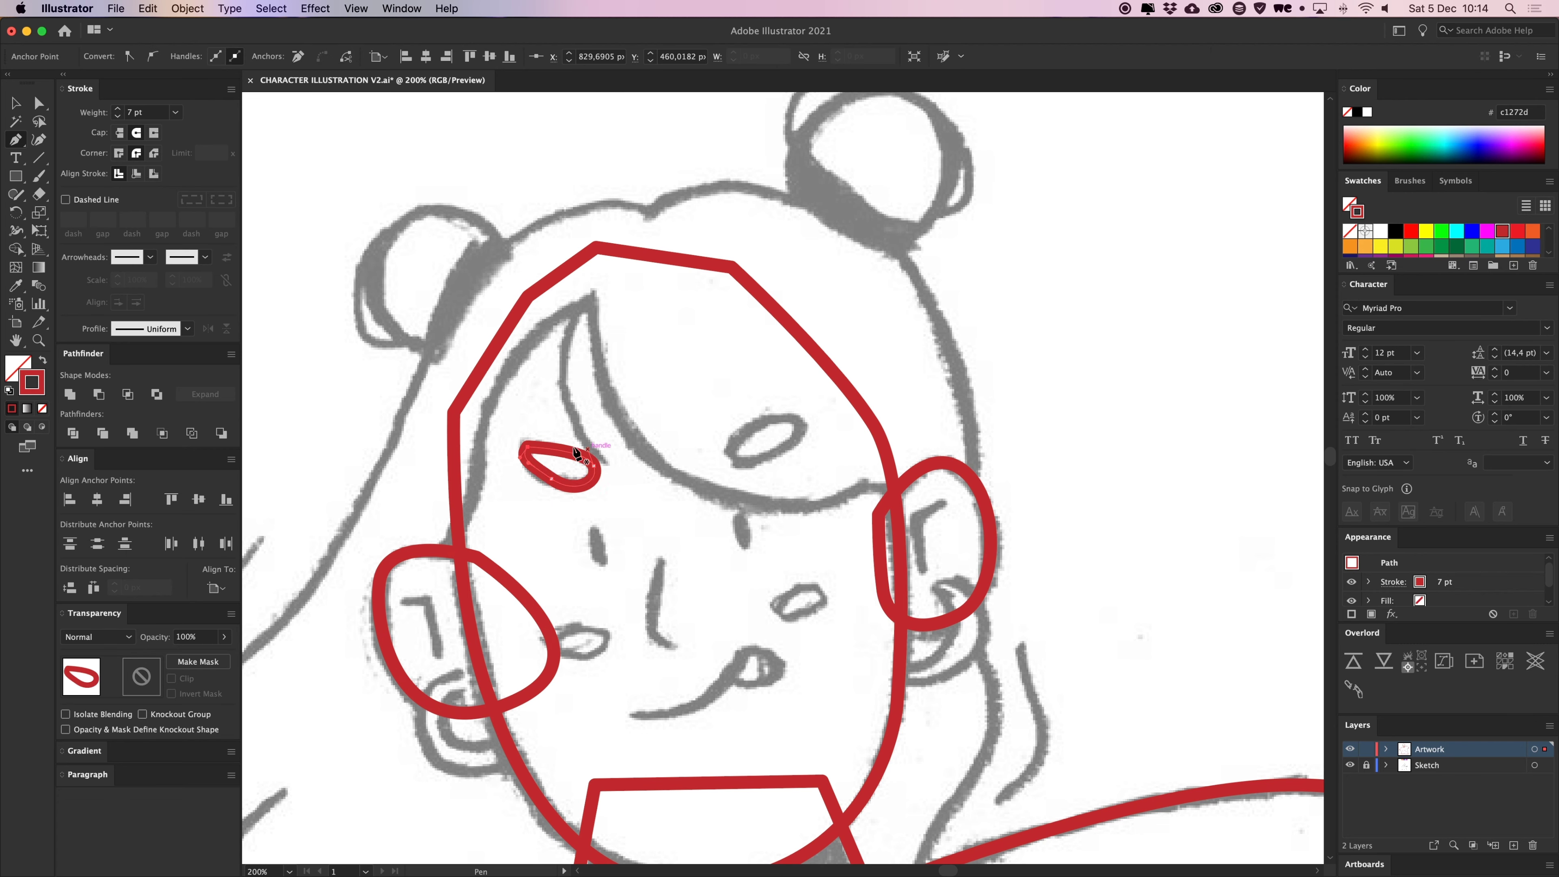
Trace the right eyebrow as a small closed Pen shape and adjust its lower anchor with Direct Selection
{"action": "left_click", "coordinate": [744, 429]}
{"action": "left_click_drag", "start_coordinate": [807, 433], "coordinate": [738, 457]}
{"action": "left_click", "coordinate": [744, 430]}
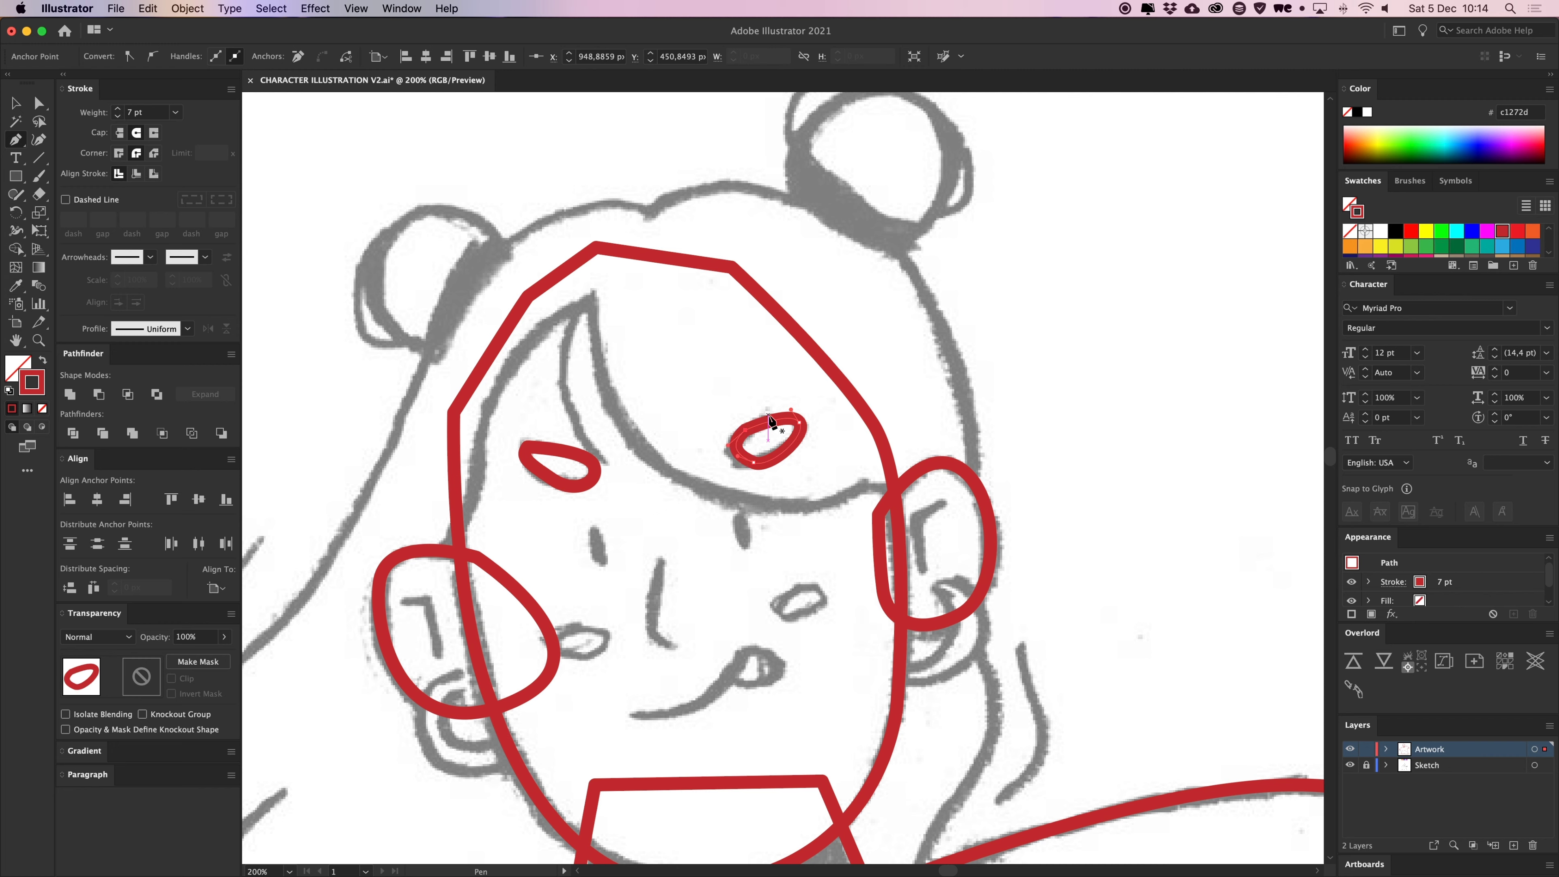
{"action": "key", "text": "a"}
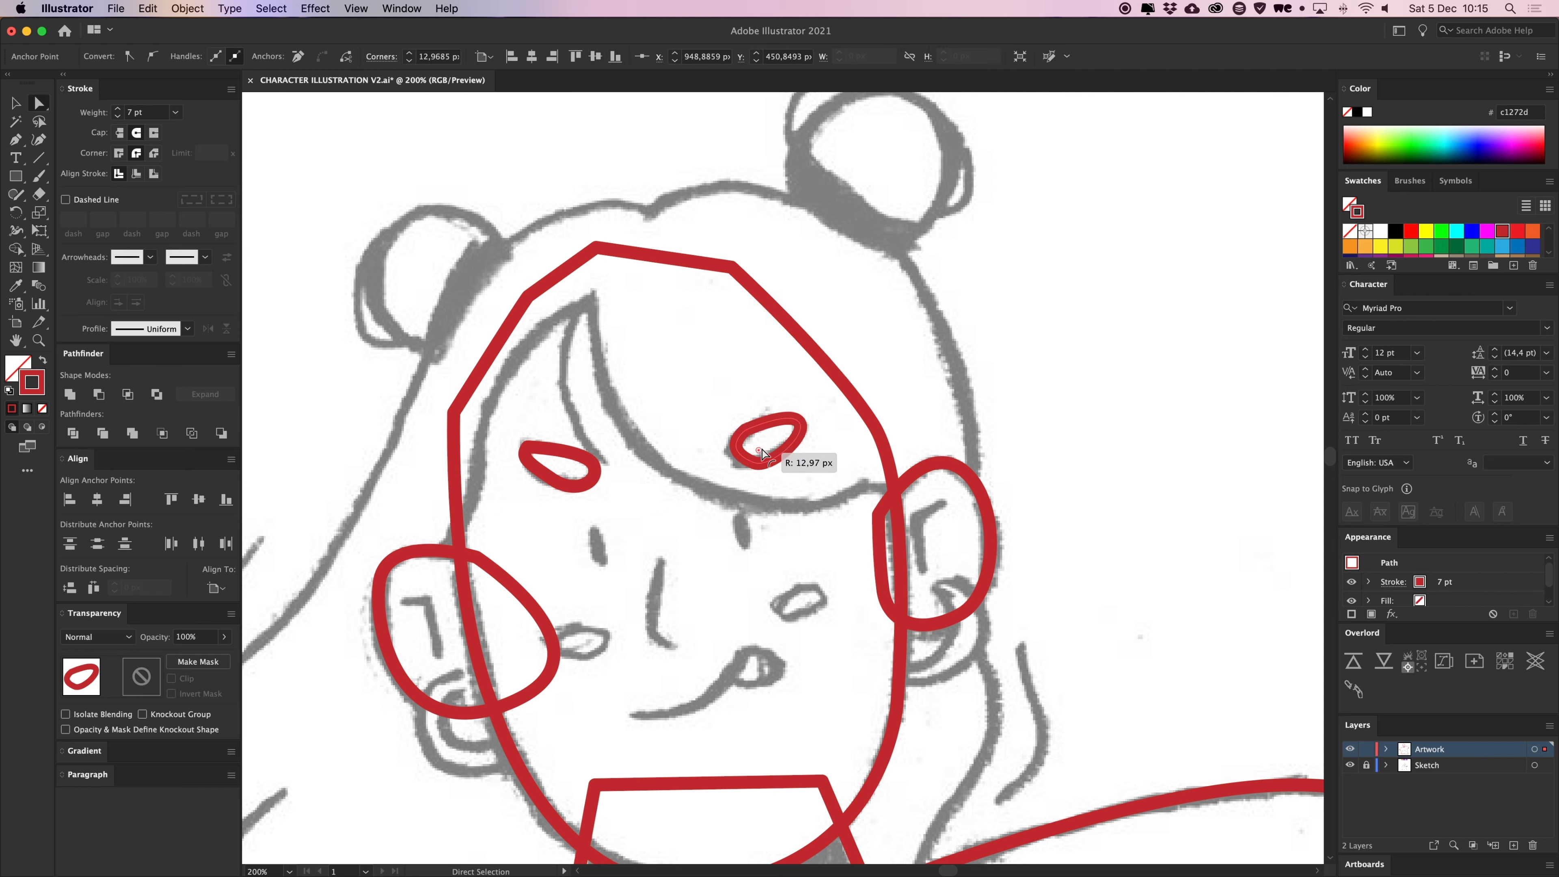
{"action": "left_click", "coordinate": [754, 462]}
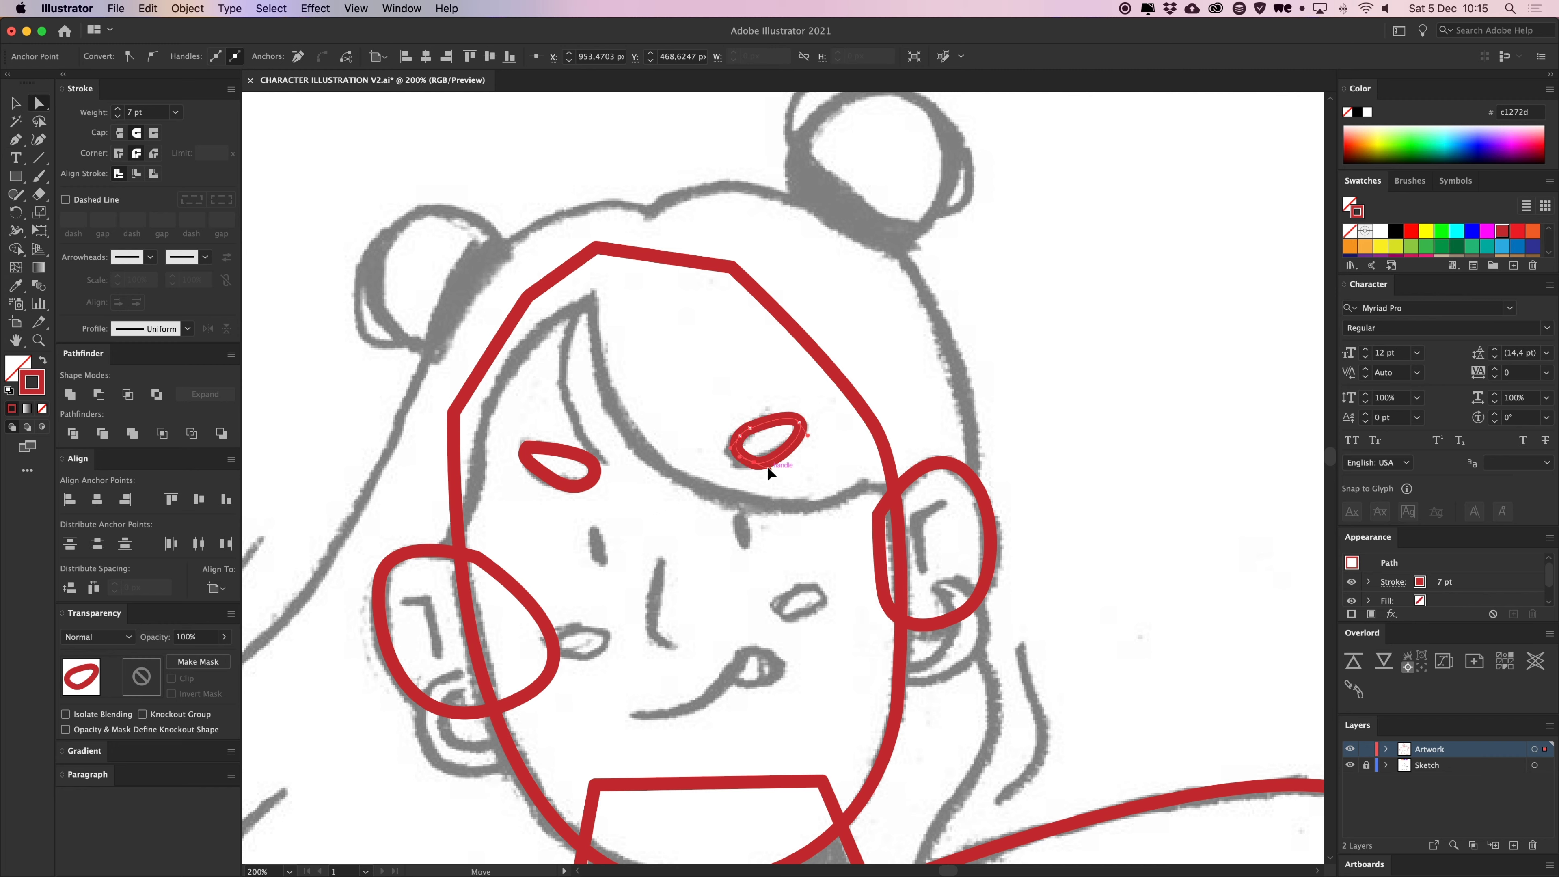
{"action": "left_click", "coordinate": [691, 529]}
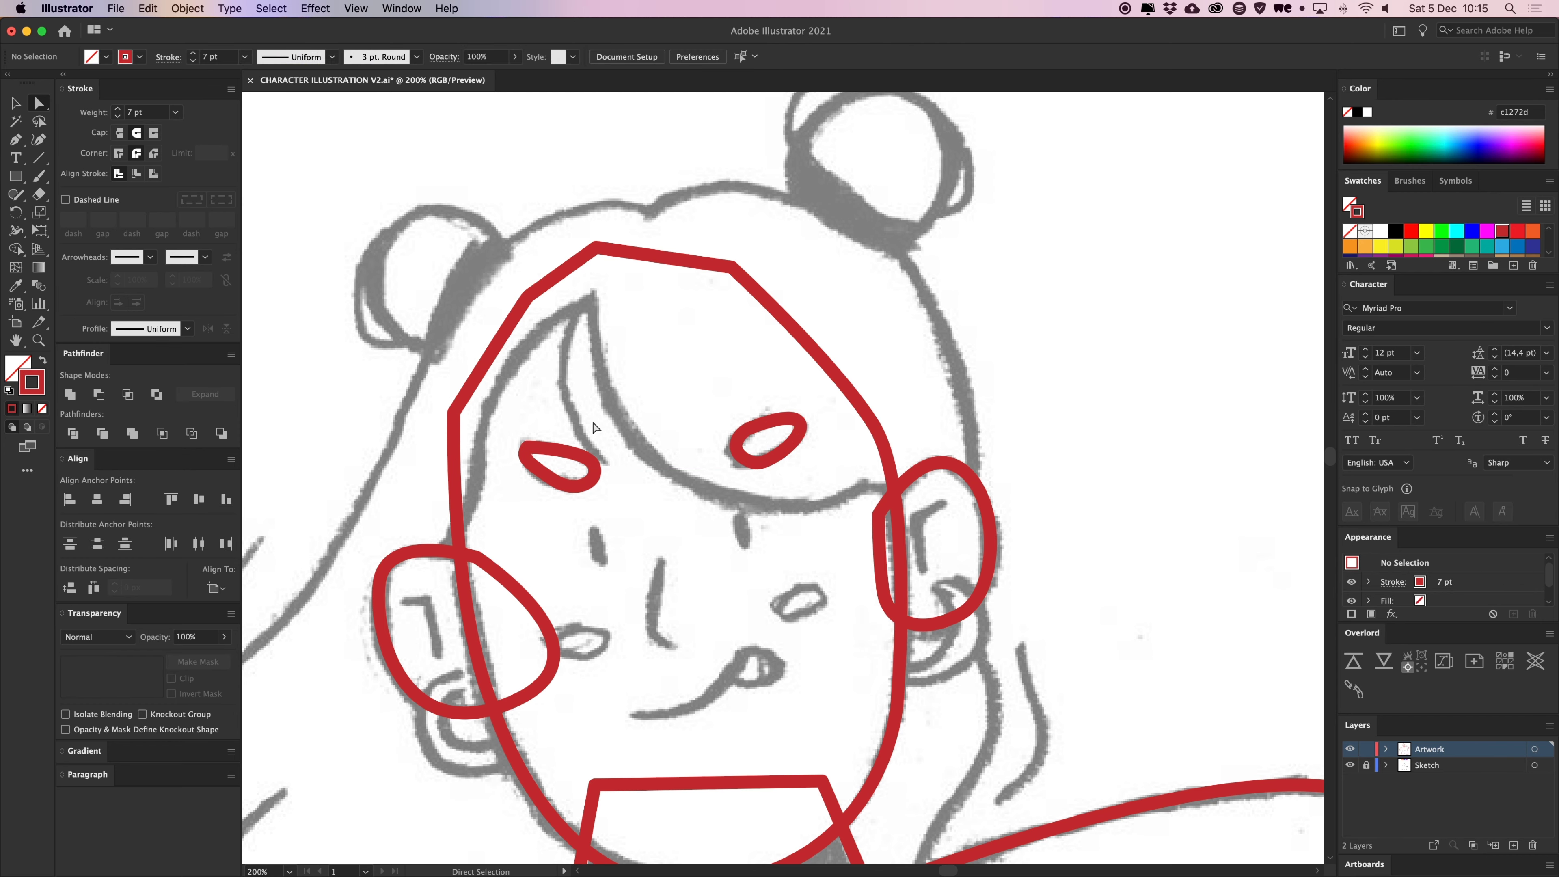
Draw the bent inner-ear detail line inside the right ear with the Pen tool, and deselect it
{"action": "scroll", "coordinate": [593, 427], "scroll_direction": "down", "scroll_amount": 2}
{"action": "scroll", "coordinate": [592, 427], "scroll_direction": "right", "scroll_amount": 2}
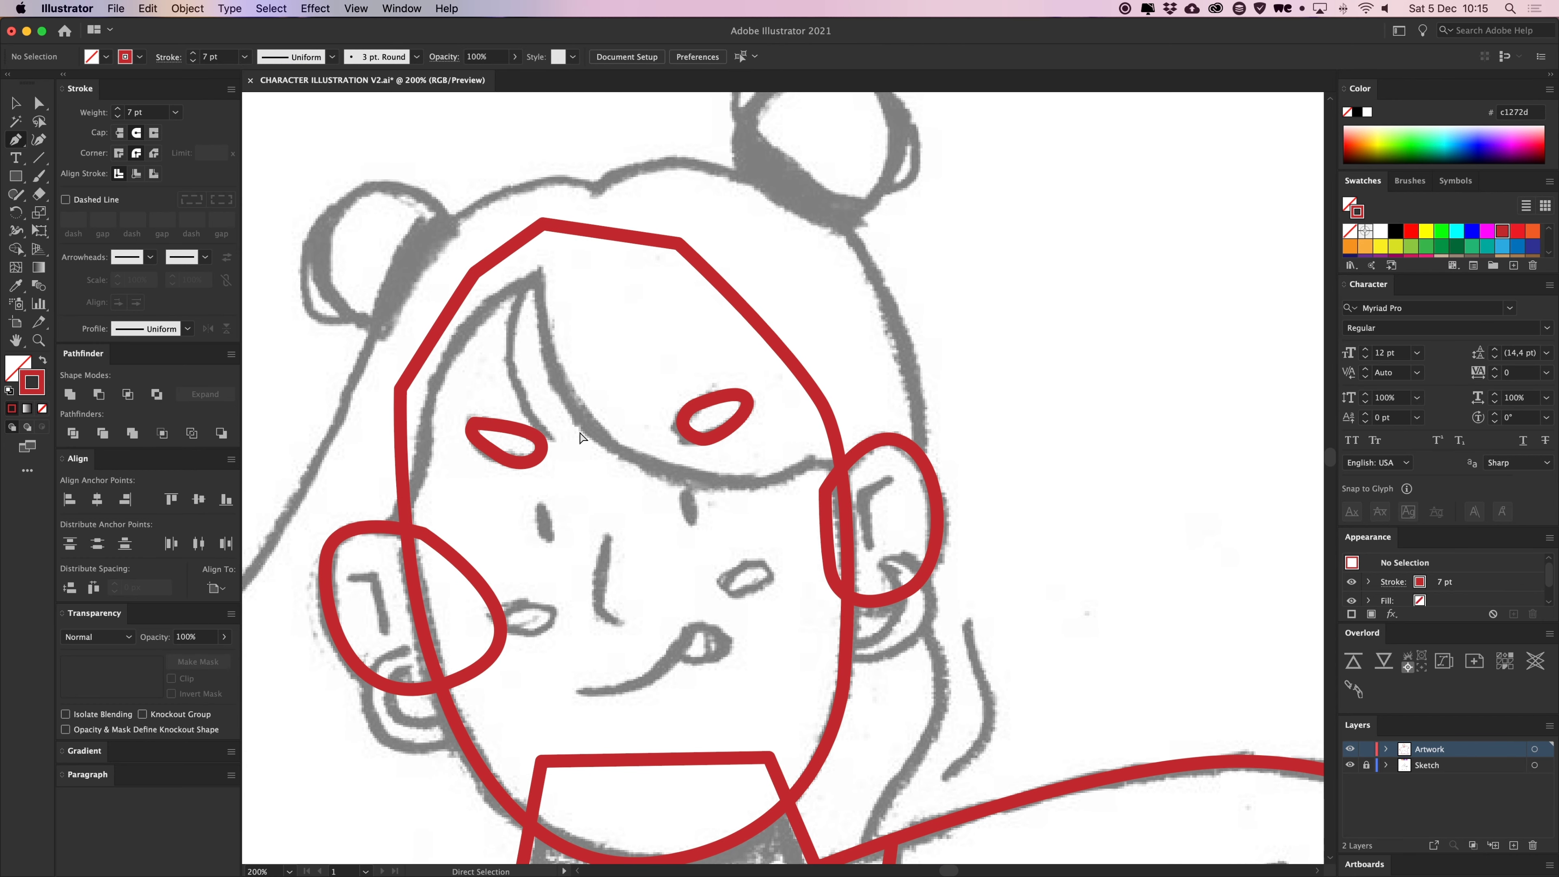
{"action": "key", "text": "super+="}
{"action": "scroll", "coordinate": [579, 432], "scroll_direction": "right", "scroll_amount": 2}
{"action": "left_click", "coordinate": [897, 471]}
{"action": "left_click_drag", "start_coordinate": [861, 490], "coordinate": [856, 497]}
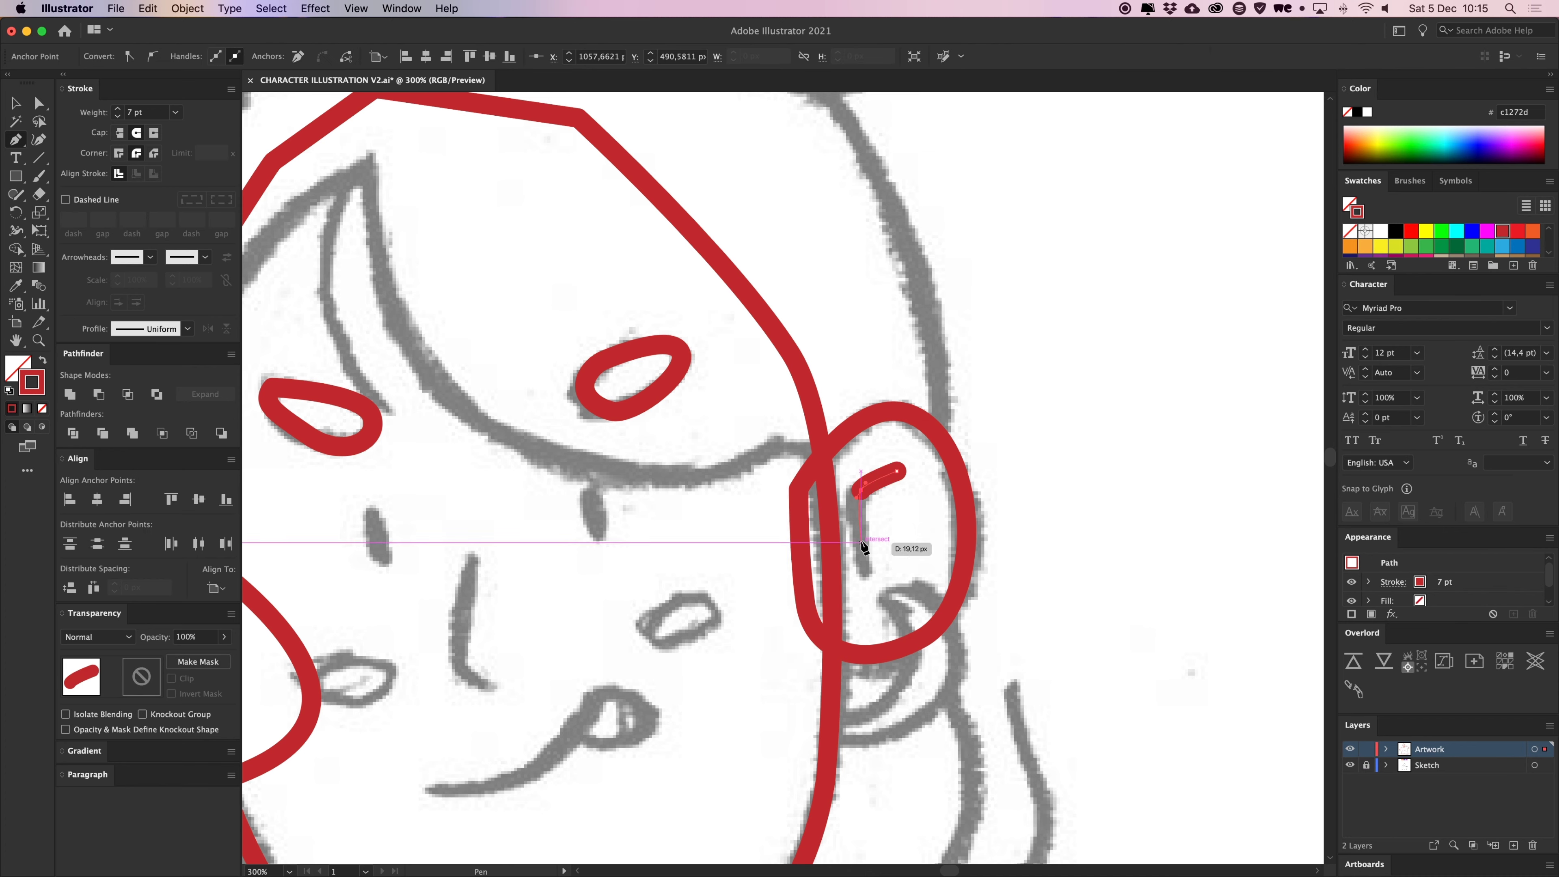
{"action": "left_click_drag", "start_coordinate": [866, 572], "coordinate": [871, 587]}
{"action": "left_click_drag", "start_coordinate": [662, 550], "coordinate": [884, 473]}
{"action": "key", "text": "v"}
{"action": "left_click", "coordinate": [683, 479]}
Draw the angular inner-ear detail line inside the left ear with the Pen tool, and deselect it
{"action": "left_click_drag", "start_coordinate": [683, 480], "coordinate": [922, 454]}
{"action": "key", "text": "p"}
{"action": "left_click", "coordinate": [545, 516]}
{"action": "left_click", "coordinate": [580, 514]}
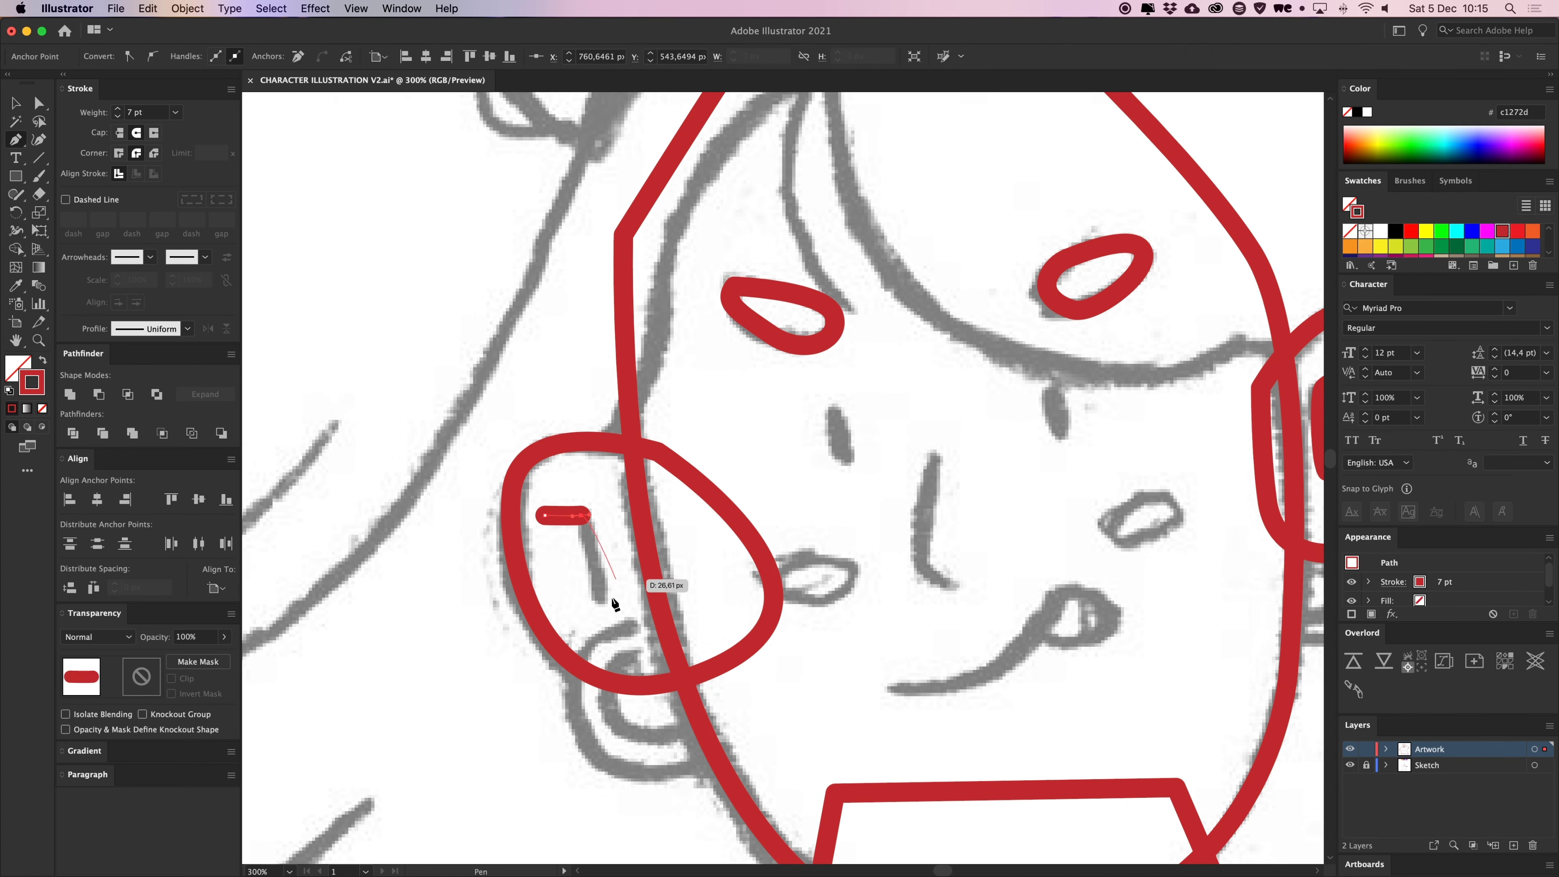
{"action": "left_click", "coordinate": [602, 599]}
{"action": "key", "text": "v"}
{"action": "left_click", "coordinate": [863, 457]}
Trace the nose as an open Pen path that curves outward at its lower end
{"action": "left_click_drag", "start_coordinate": [884, 449], "coordinate": [682, 375]}
{"action": "left_click", "coordinate": [726, 380]}
{"action": "left_click_drag", "start_coordinate": [706, 488], "coordinate": [749, 510]}
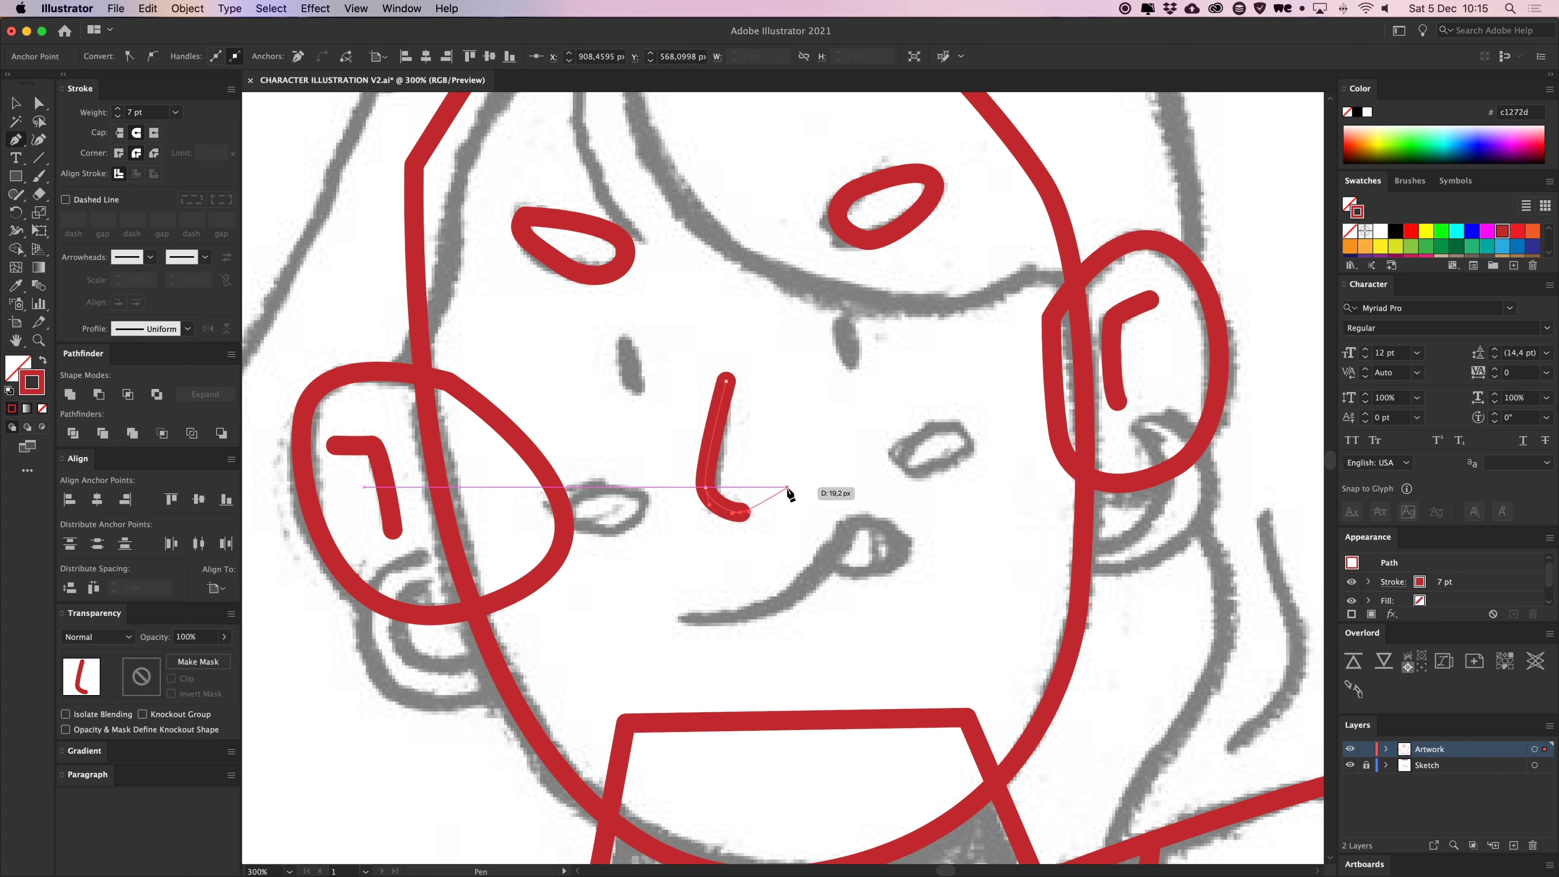
{"action": "key", "text": "v"}
{"action": "left_click", "coordinate": [783, 473]}
Trace the curved smile line and the lower edge of the tongue as two open Pen paths
{"action": "left_click_drag", "start_coordinate": [849, 525], "coordinate": [868, 490]}
{"action": "left_click_drag", "start_coordinate": [879, 432], "coordinate": [880, 434]}
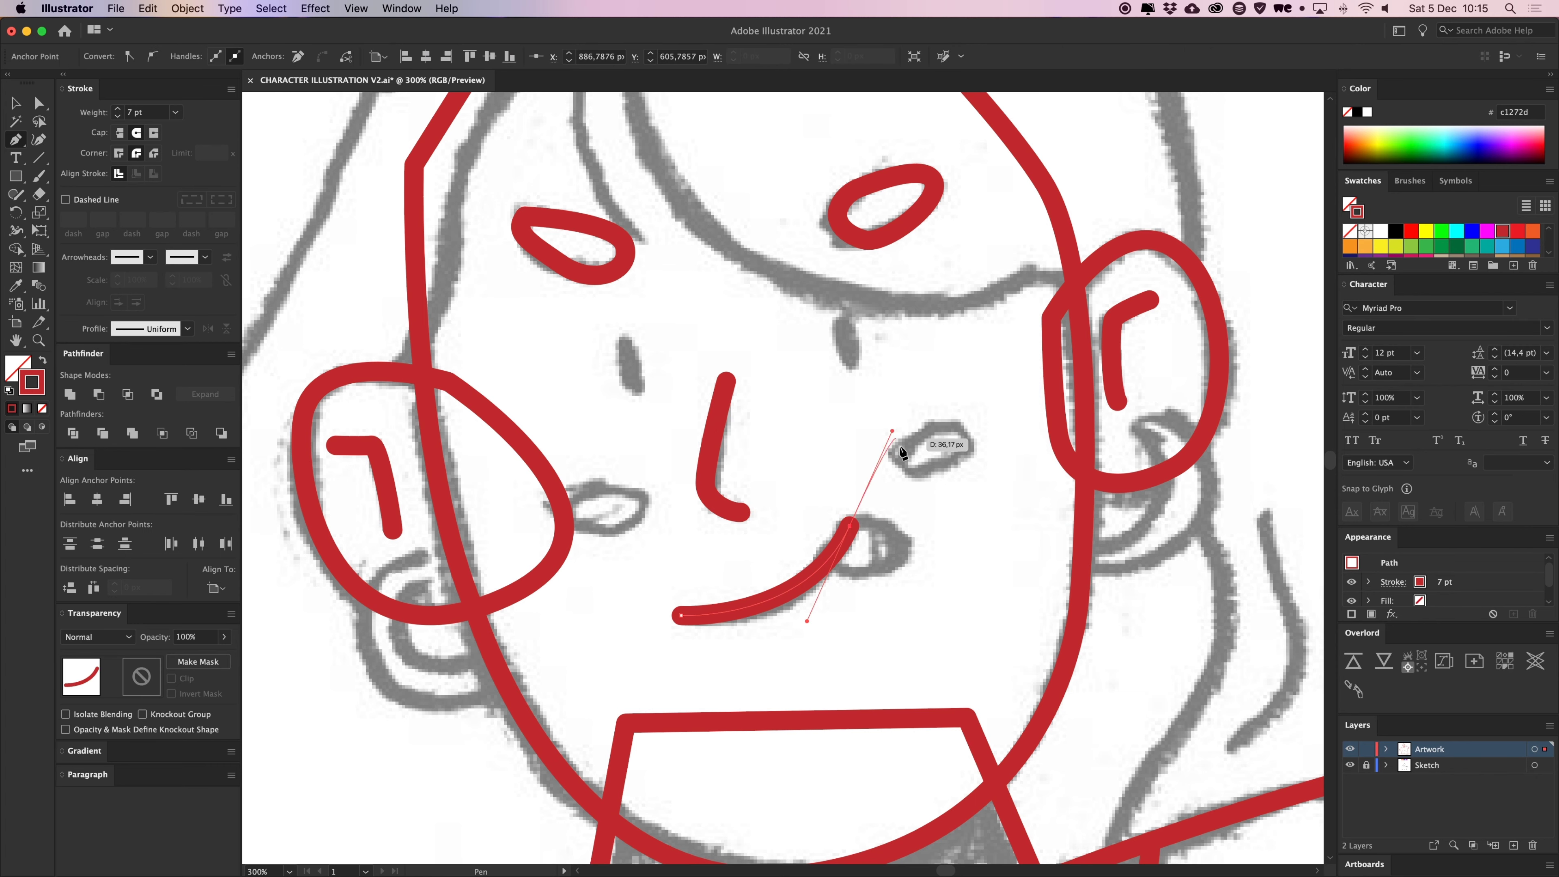
{"action": "left_click", "coordinate": [937, 585], "text": "super"}
{"action": "left_click", "coordinate": [829, 558]}
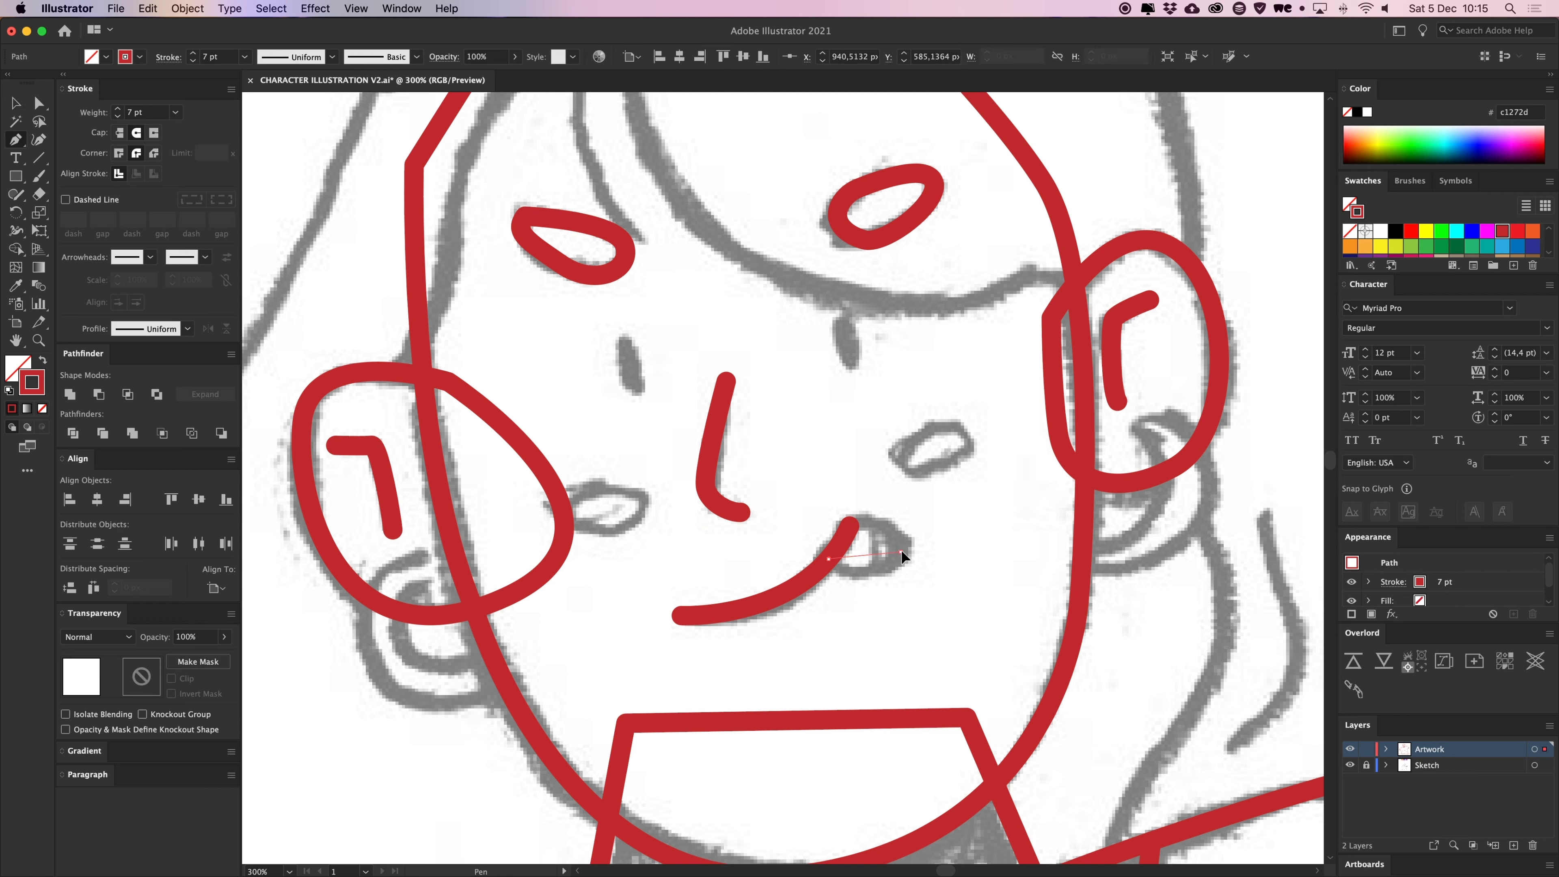
{"action": "left_click_drag", "start_coordinate": [914, 528], "coordinate": [914, 527]}
{"action": "left_click", "coordinate": [914, 528], "text": "super"}
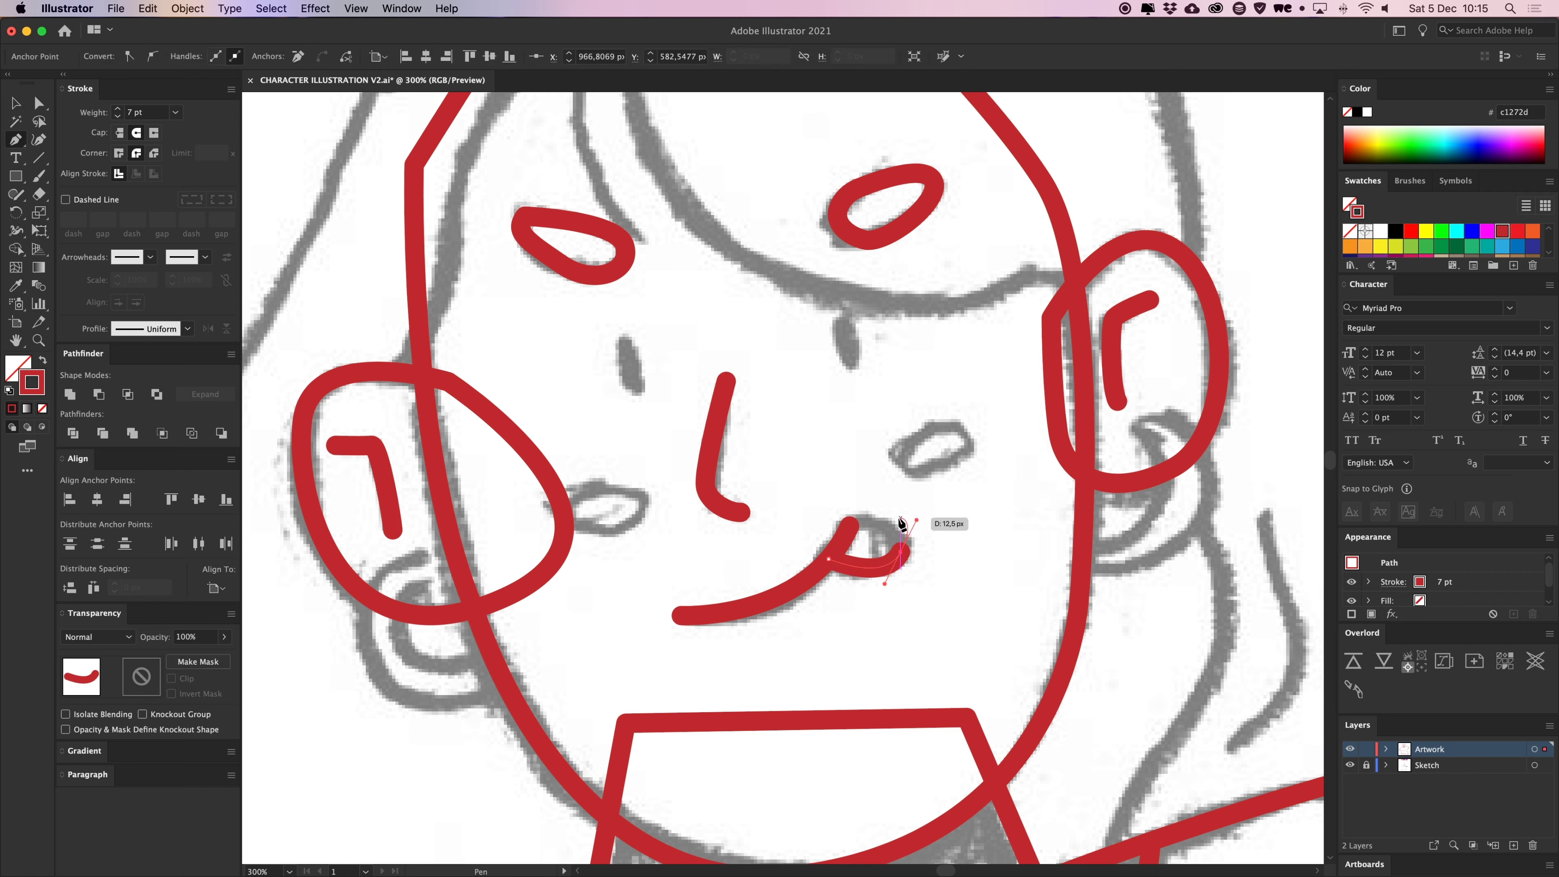
Try moving the mouth and tongue lines down below their sketched position
{"action": "left_click_drag", "start_coordinate": [810, 604], "coordinate": [879, 643]}
{"action": "left_click", "coordinate": [945, 487]}
{"action": "key", "text": "super+minus"}
{"action": "key", "text": "super+minus"}
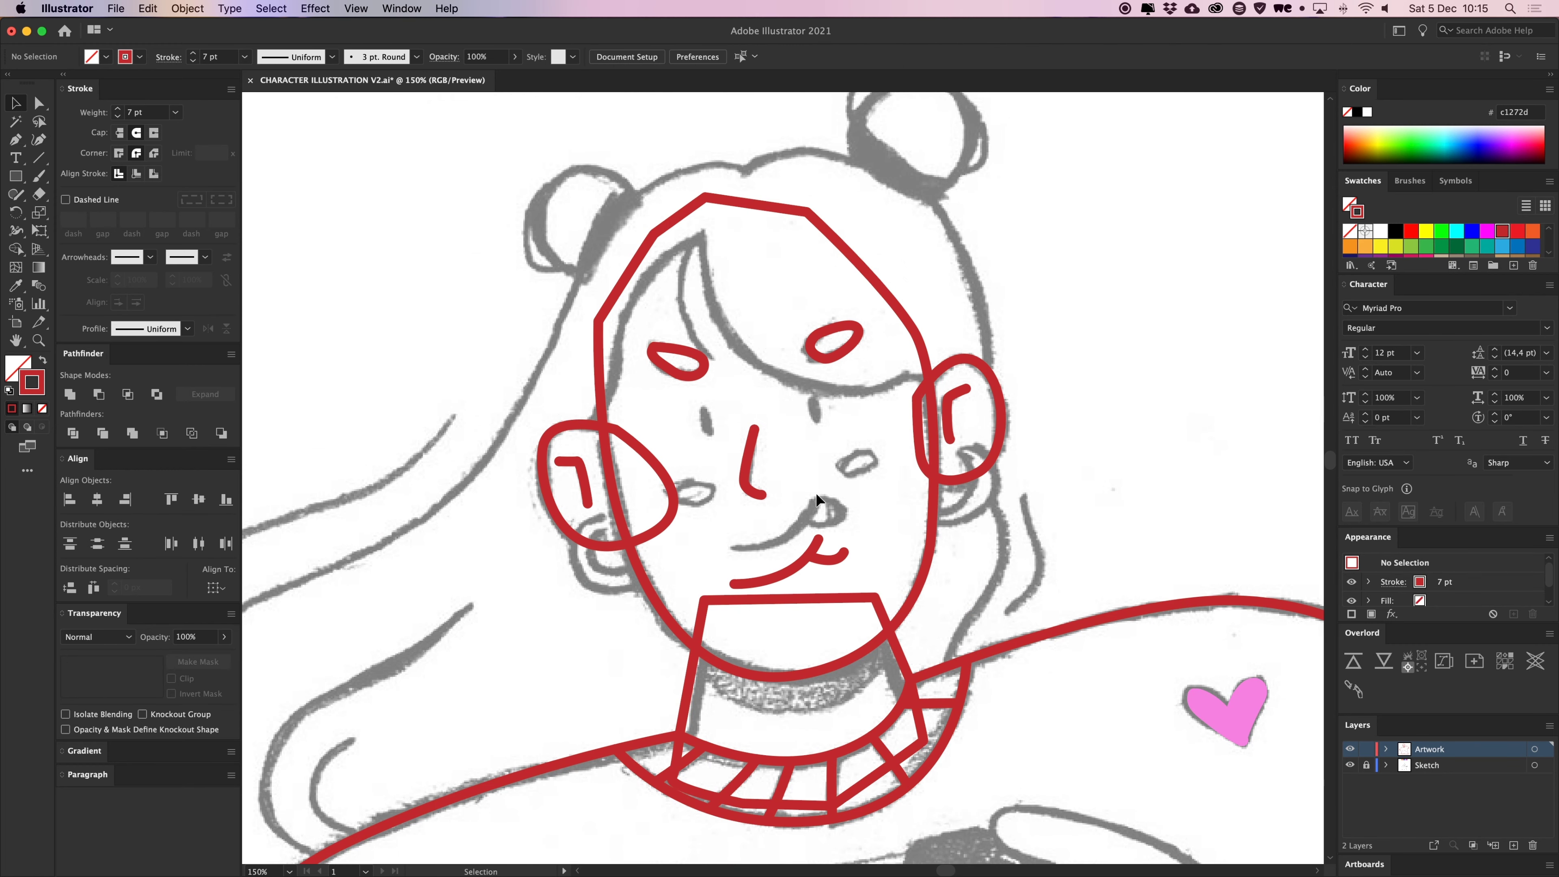
Try to extend the tongue path onto the end of the smile line, and undo the joined curve
{"action": "key", "text": "p"}
{"action": "key", "text": "super+plus"}
{"action": "key", "text": "super+plus"}
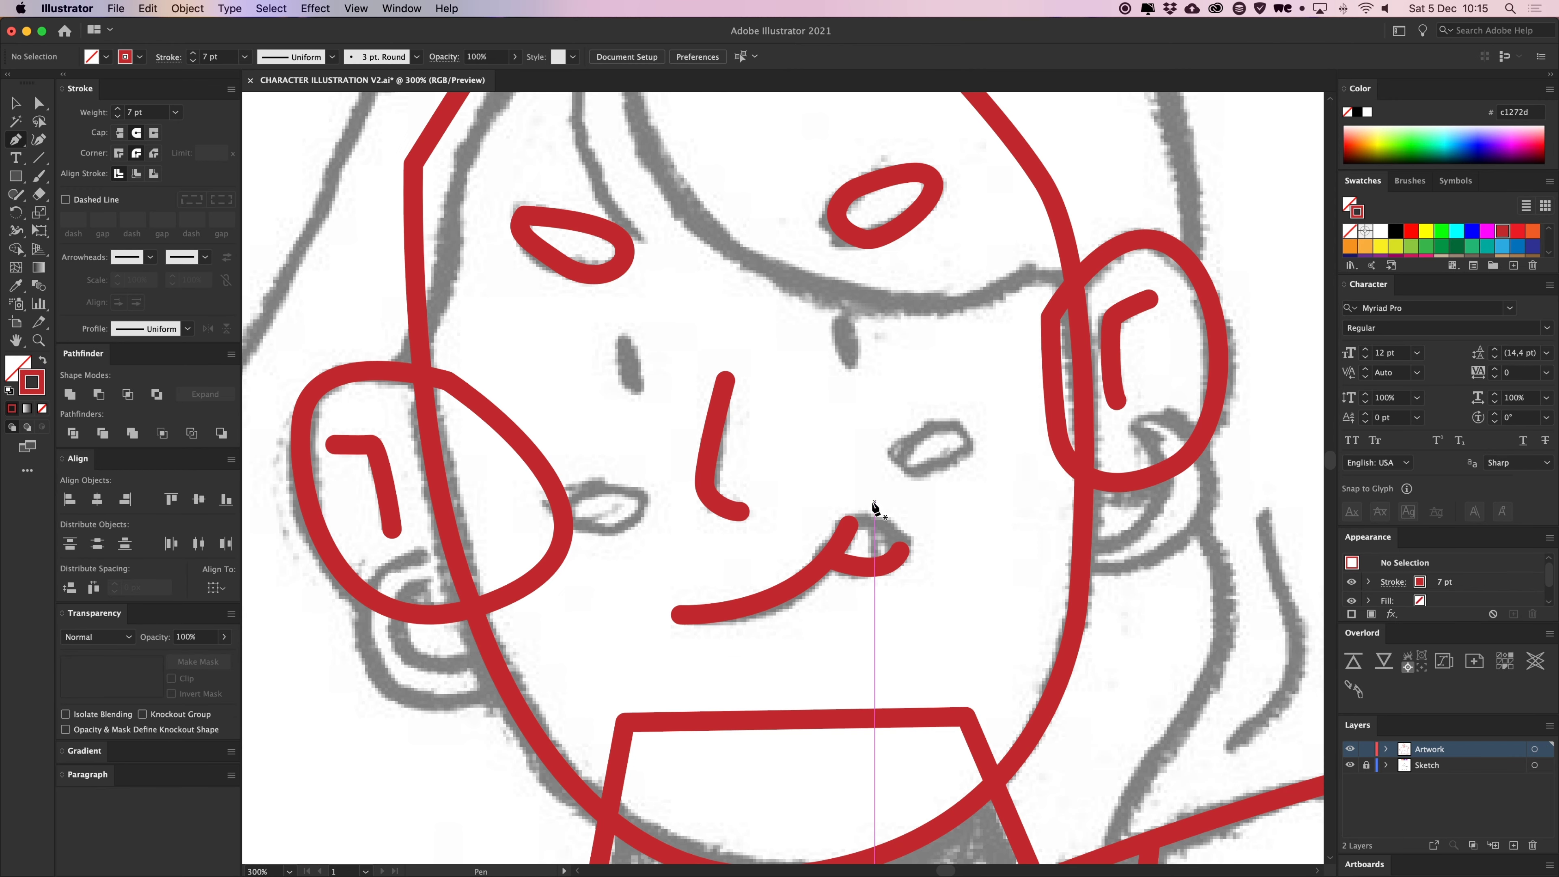
{"action": "left_click", "coordinate": [899, 551]}
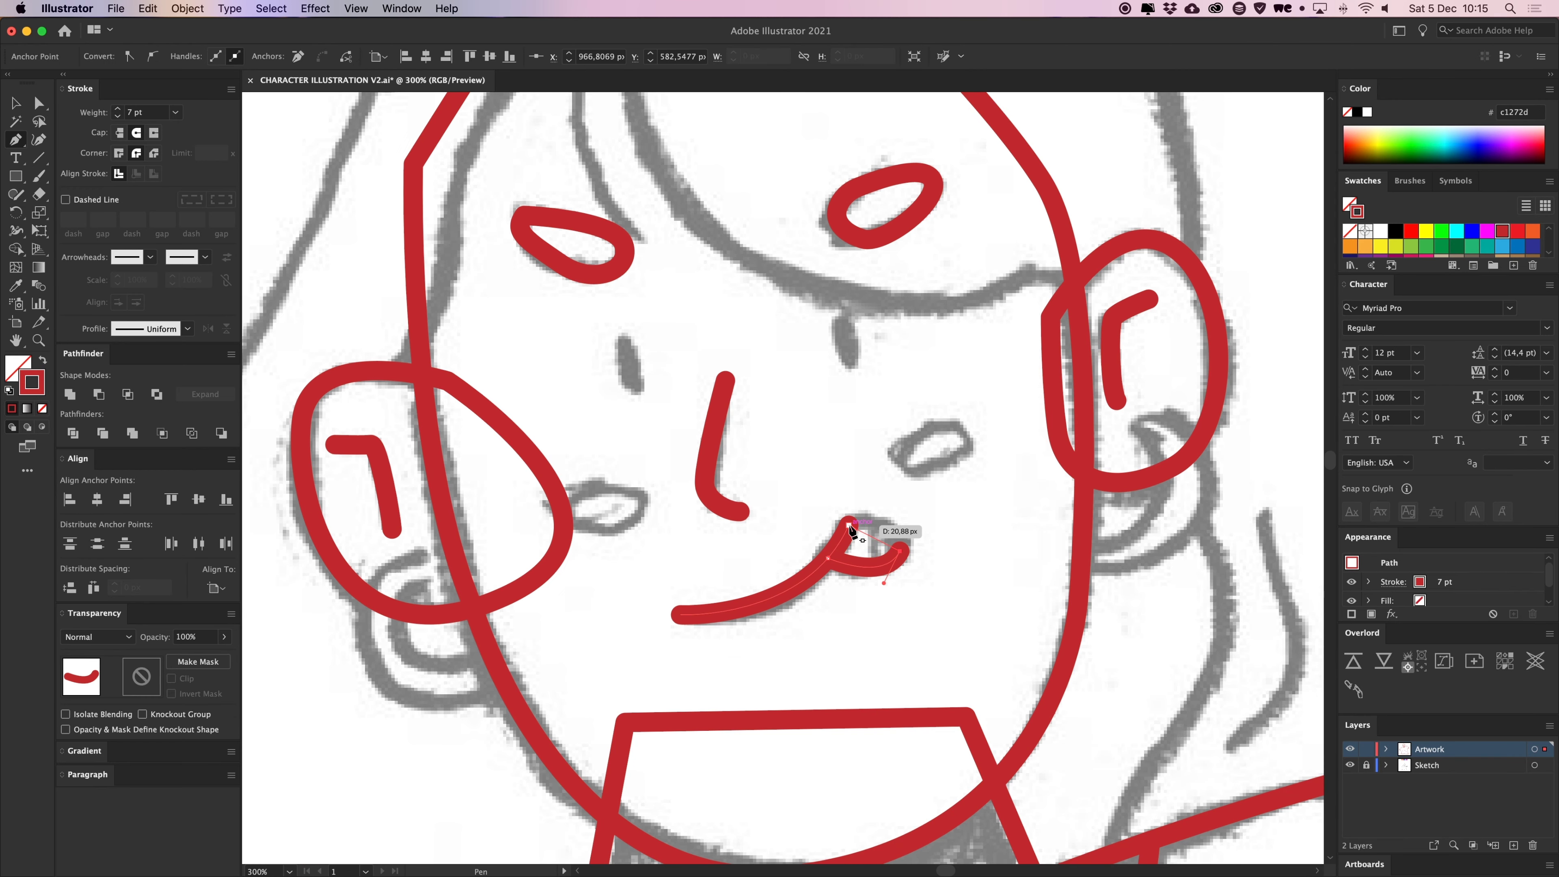
{"action": "mouse_move", "coordinate": [850, 526]}
{"action": "left_mouse_down"}
{"action": "mouse_move", "coordinate": [784, 521]}
{"action": "mouse_move", "coordinate": [837, 524]}
{"action": "left_mouse_up"}
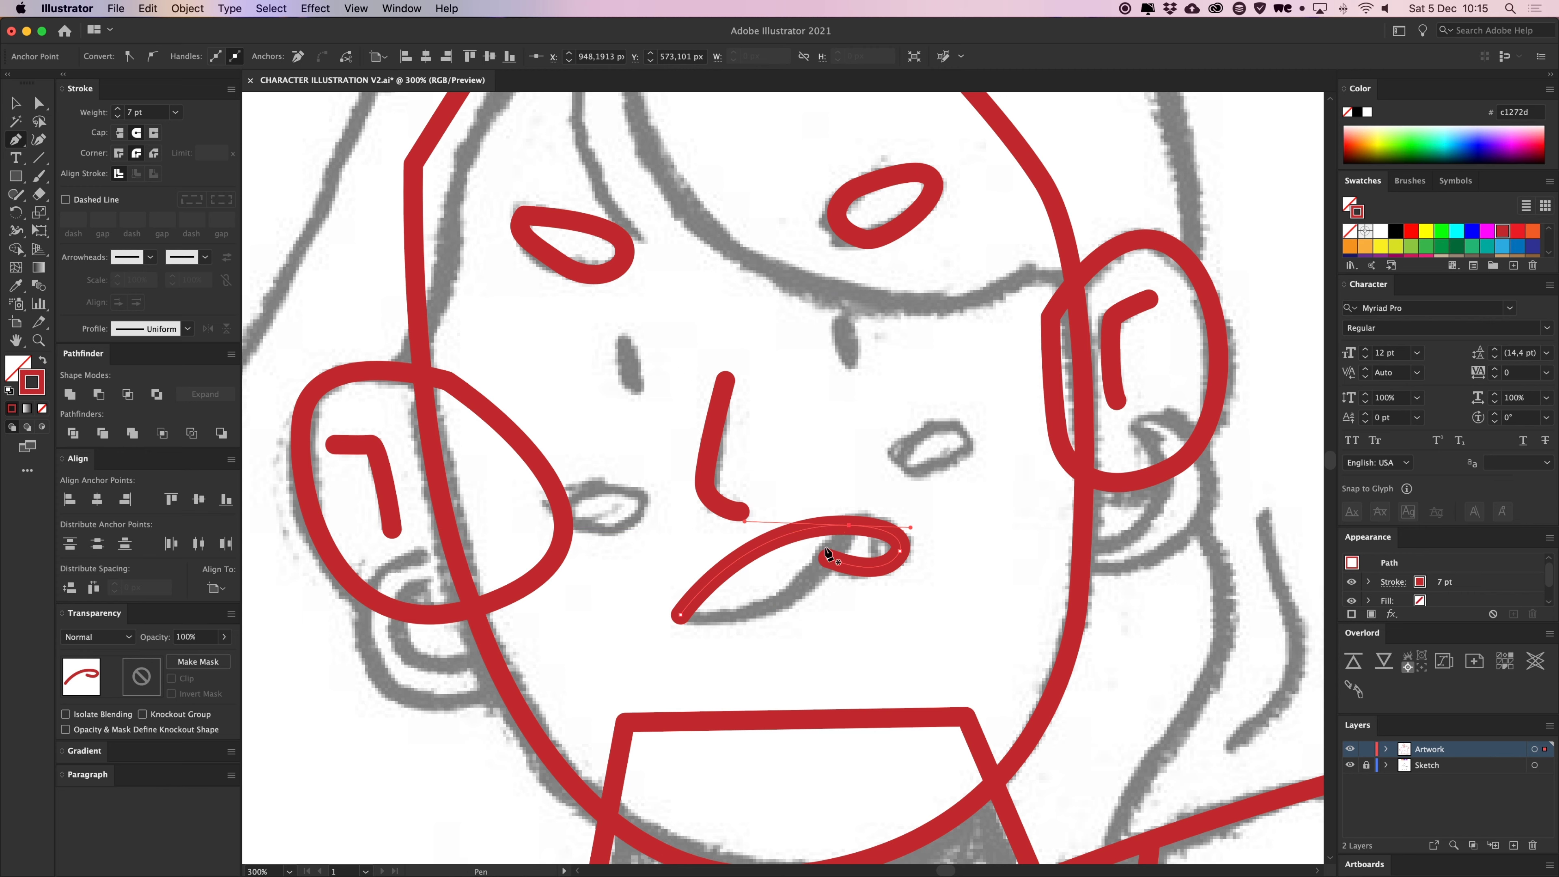
{"action": "key", "text": "super+z"}
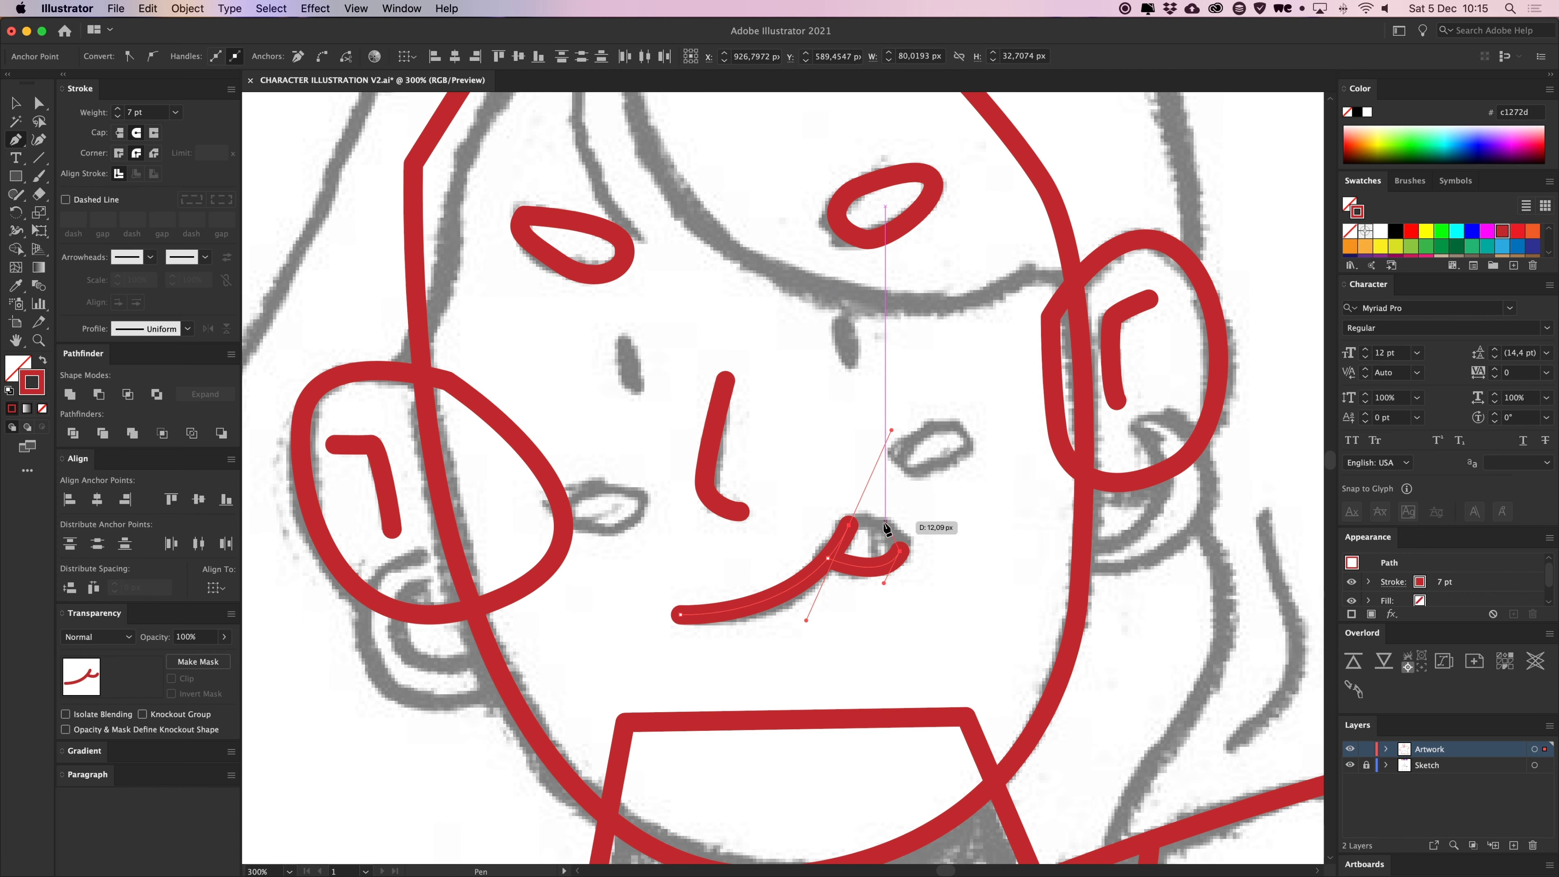
Add the tongue's upper curve, then move its end anchor onto the smile line's tip and adjust its handle
{"action": "left_click_drag", "start_coordinate": [872, 529], "coordinate": [867, 523]}
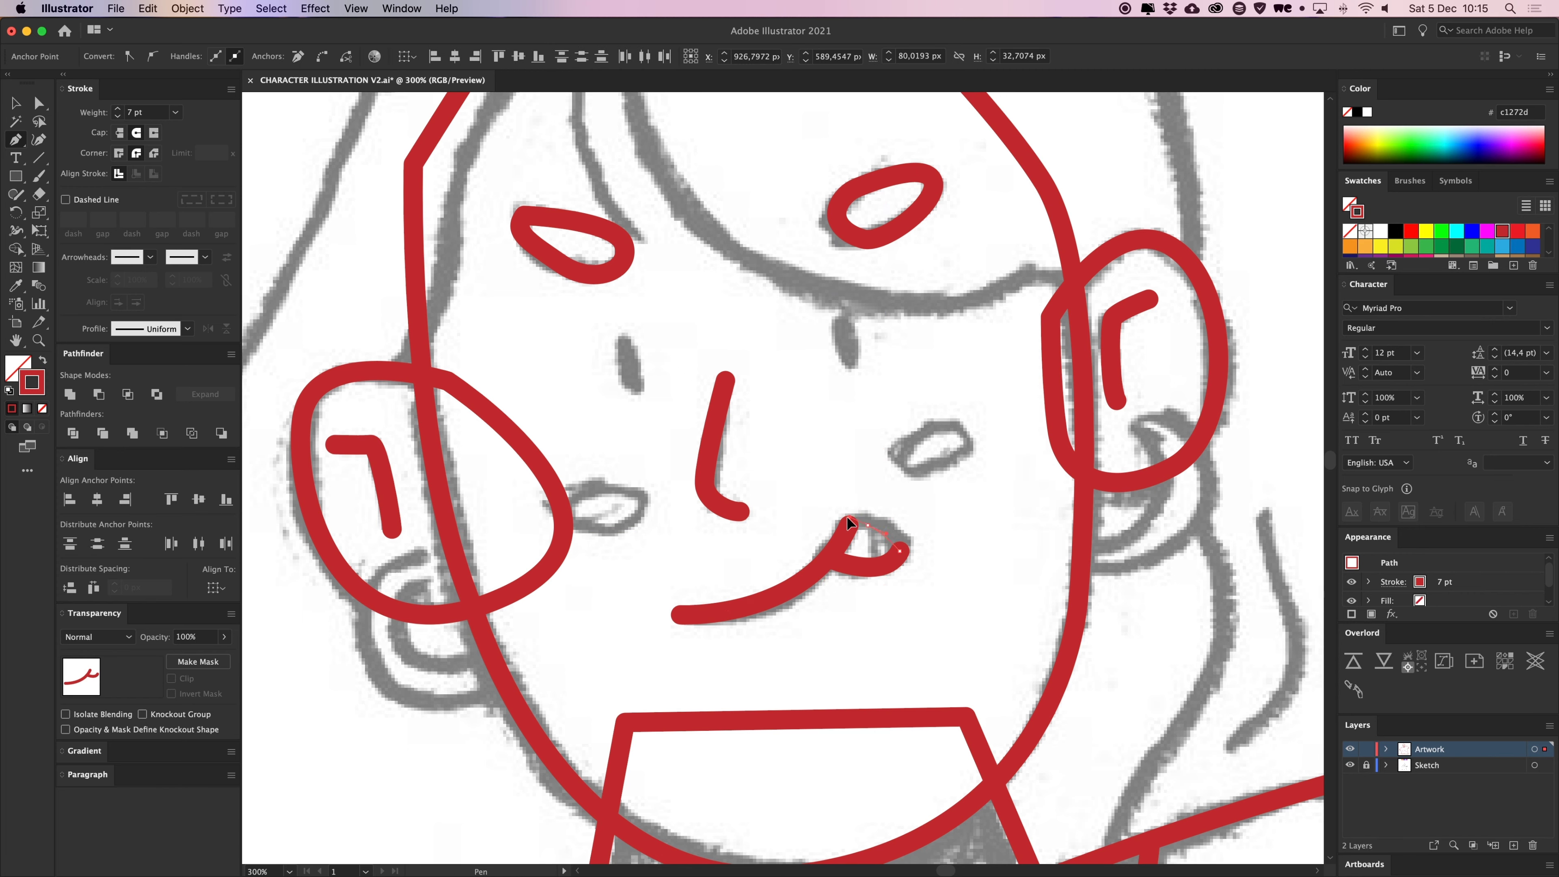
{"action": "key", "text": "super+equal"}
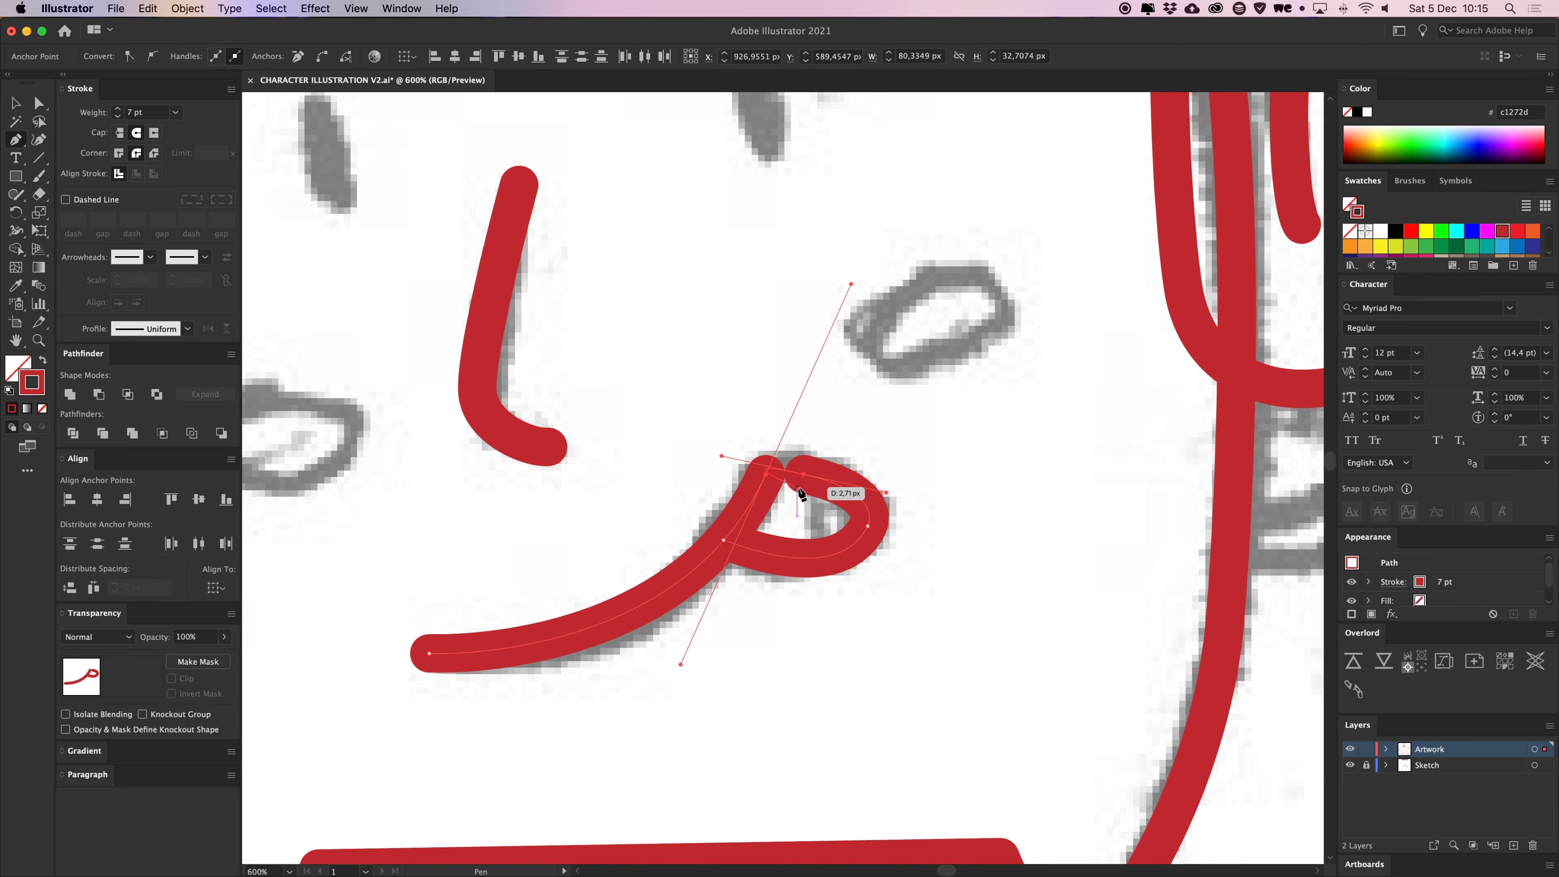
{"action": "left_click", "coordinate": [868, 524]}
{"action": "left_click_drag", "start_coordinate": [805, 477], "coordinate": [765, 471]}
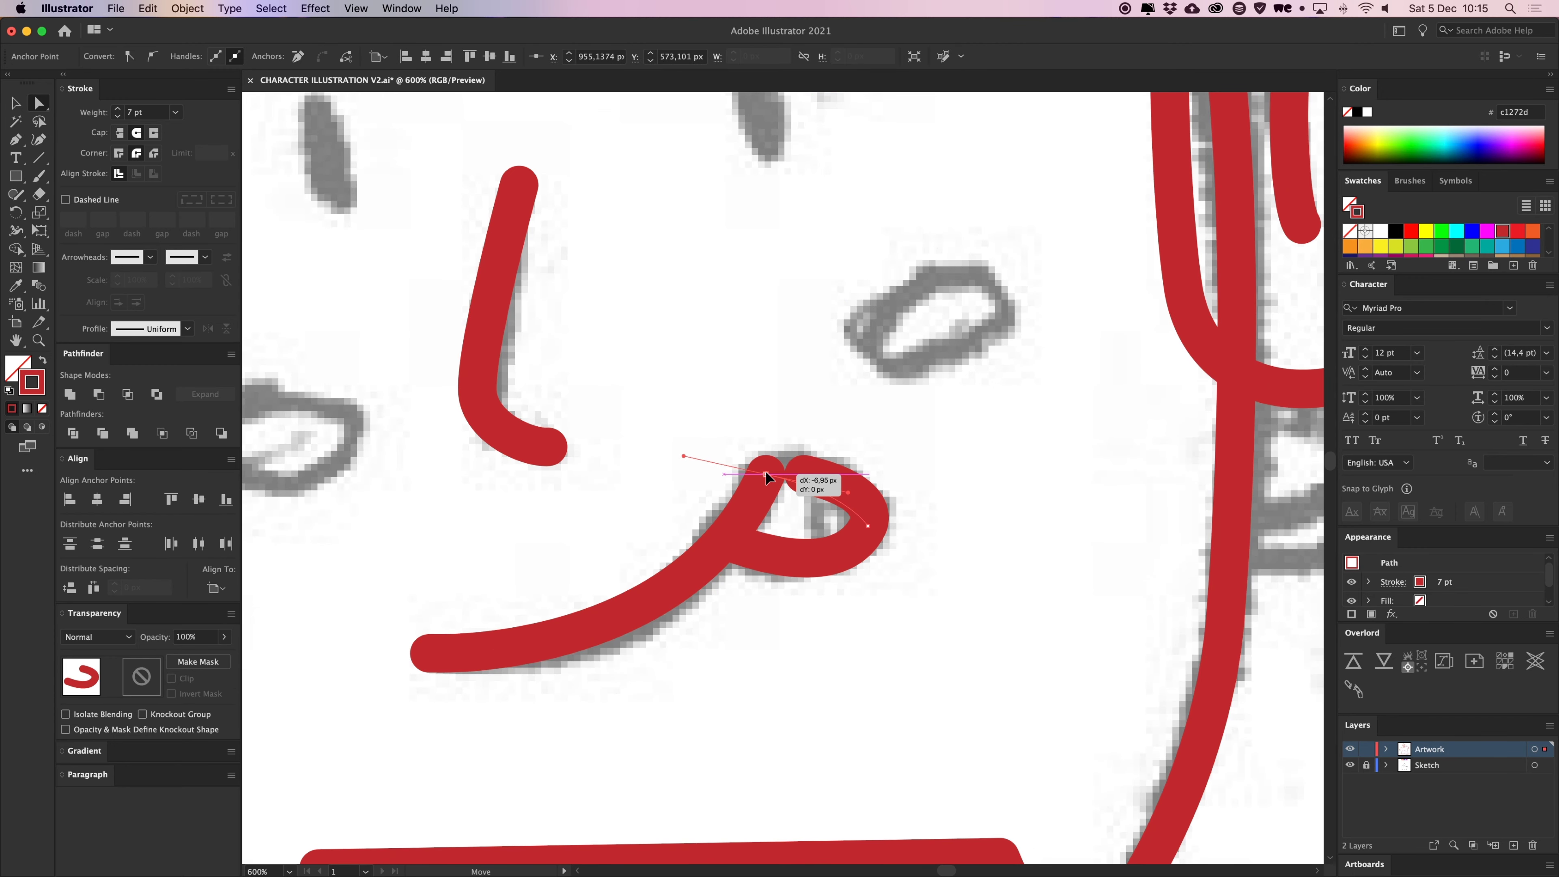
{"action": "left_click_drag", "start_coordinate": [849, 495], "coordinate": [881, 480]}
{"action": "left_click", "coordinate": [951, 473]}
{"action": "key", "text": "super+minus"}
{"action": "key", "text": "super+minus"}
{"action": "key", "text": "super+minus"}
{"action": "key", "text": "p"}
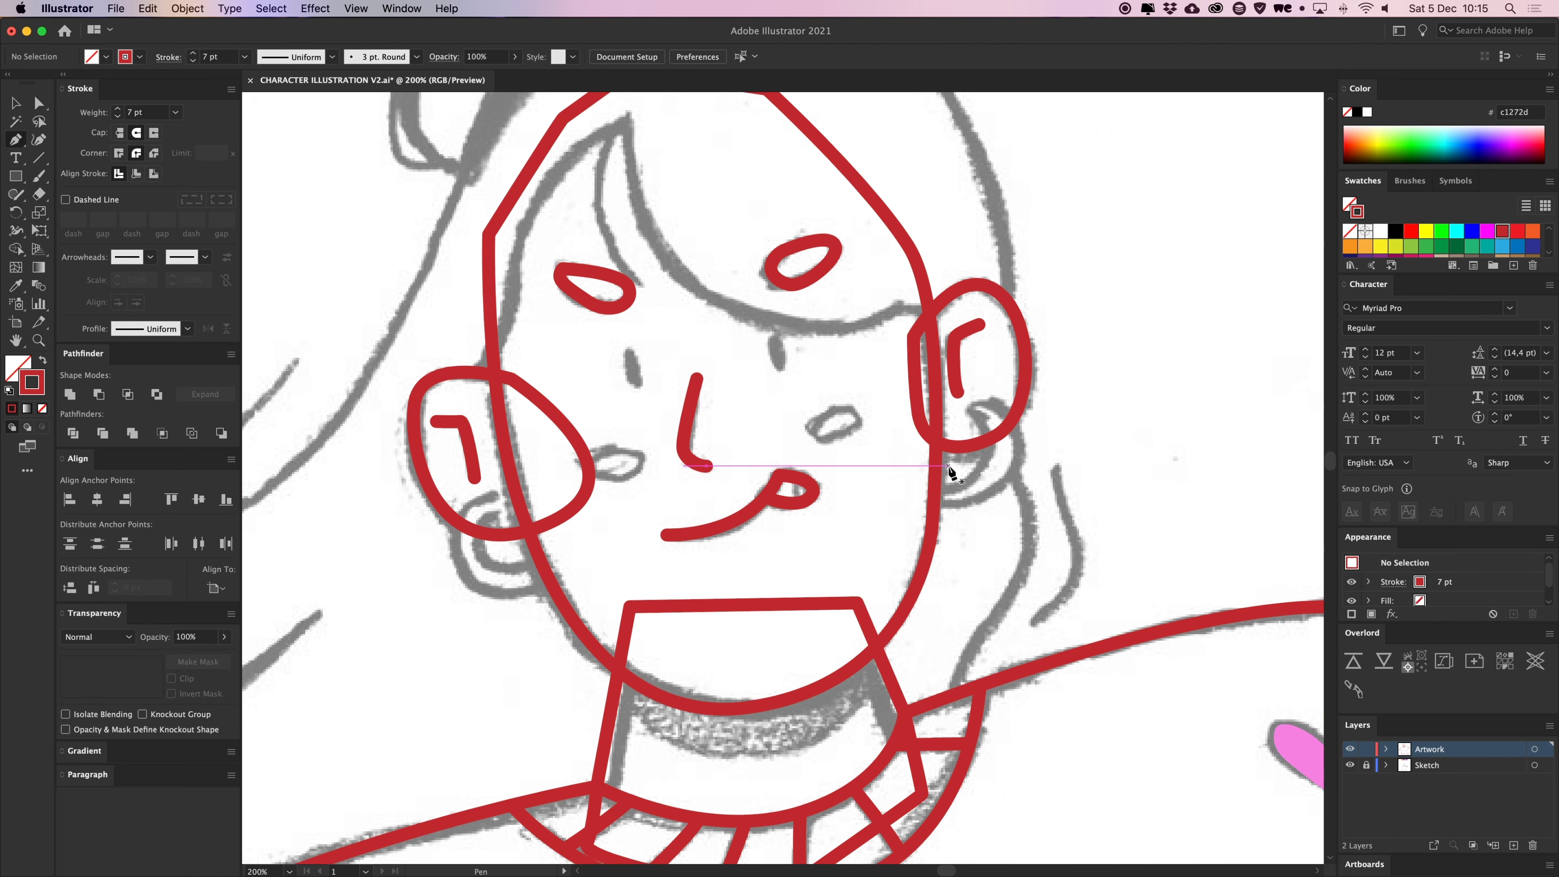
{"action": "scroll", "coordinate": [908, 516], "scroll_direction": "up", "scroll_amount": 2}
{"action": "key", "text": "super+equal"}
{"action": "key", "text": "super+plus"}
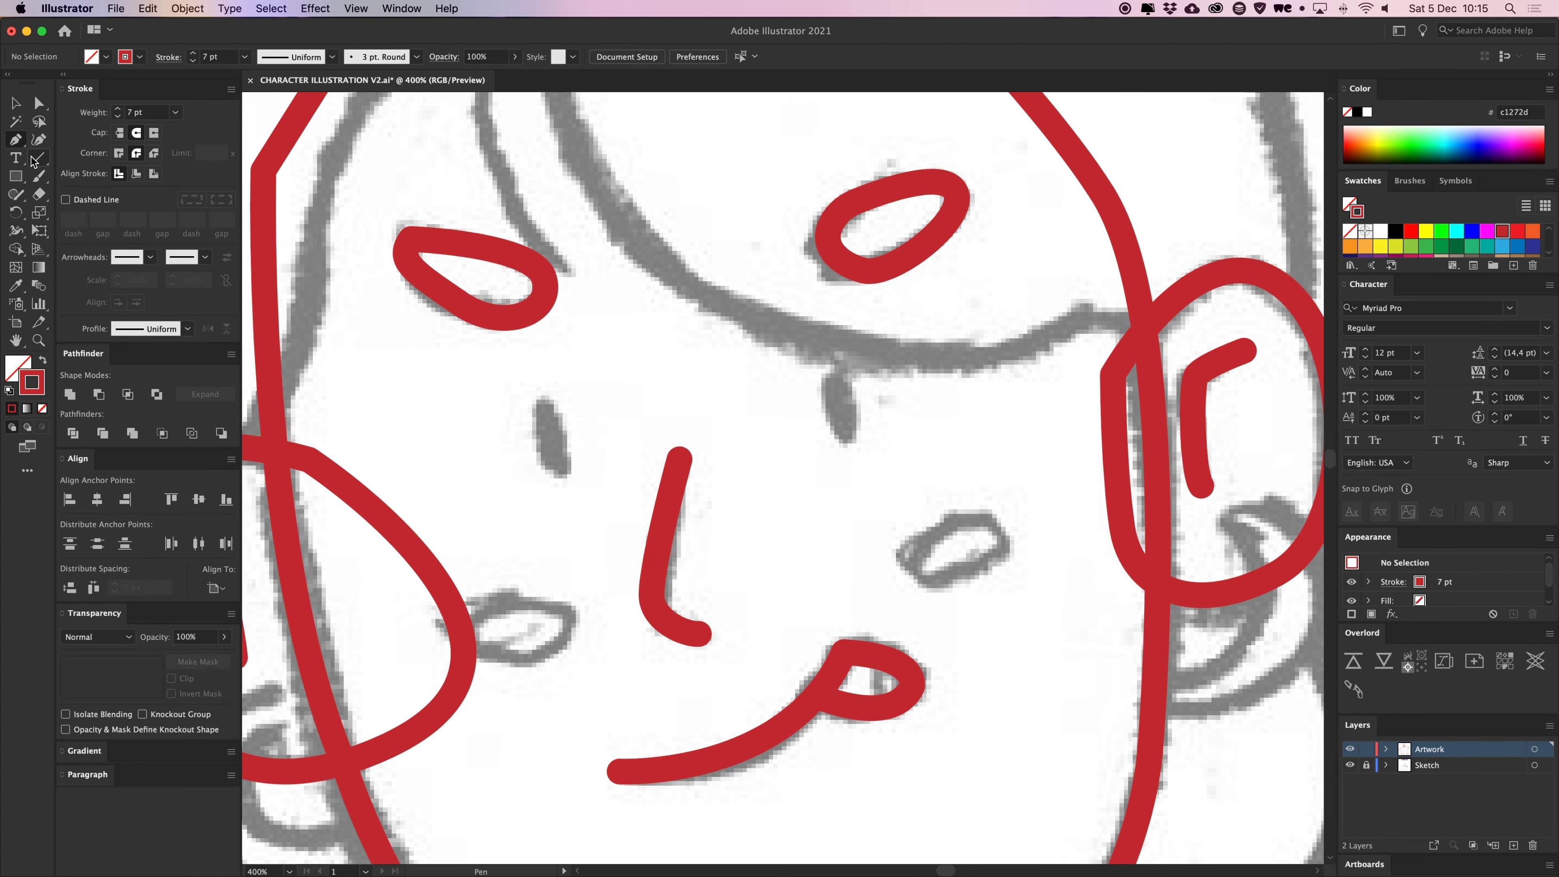
Draw a slightly tilted ellipse over the left sketched eye and give it a solid red fill with no stroke
{"action": "left_click_drag", "start_coordinate": [15, 178], "coordinate": [92, 215]}
{"action": "left_click_drag", "start_coordinate": [536, 392], "coordinate": [577, 487]}
{"action": "key", "text": "v"}
{"action": "left_click_drag", "start_coordinate": [574, 393], "coordinate": [570, 391]}
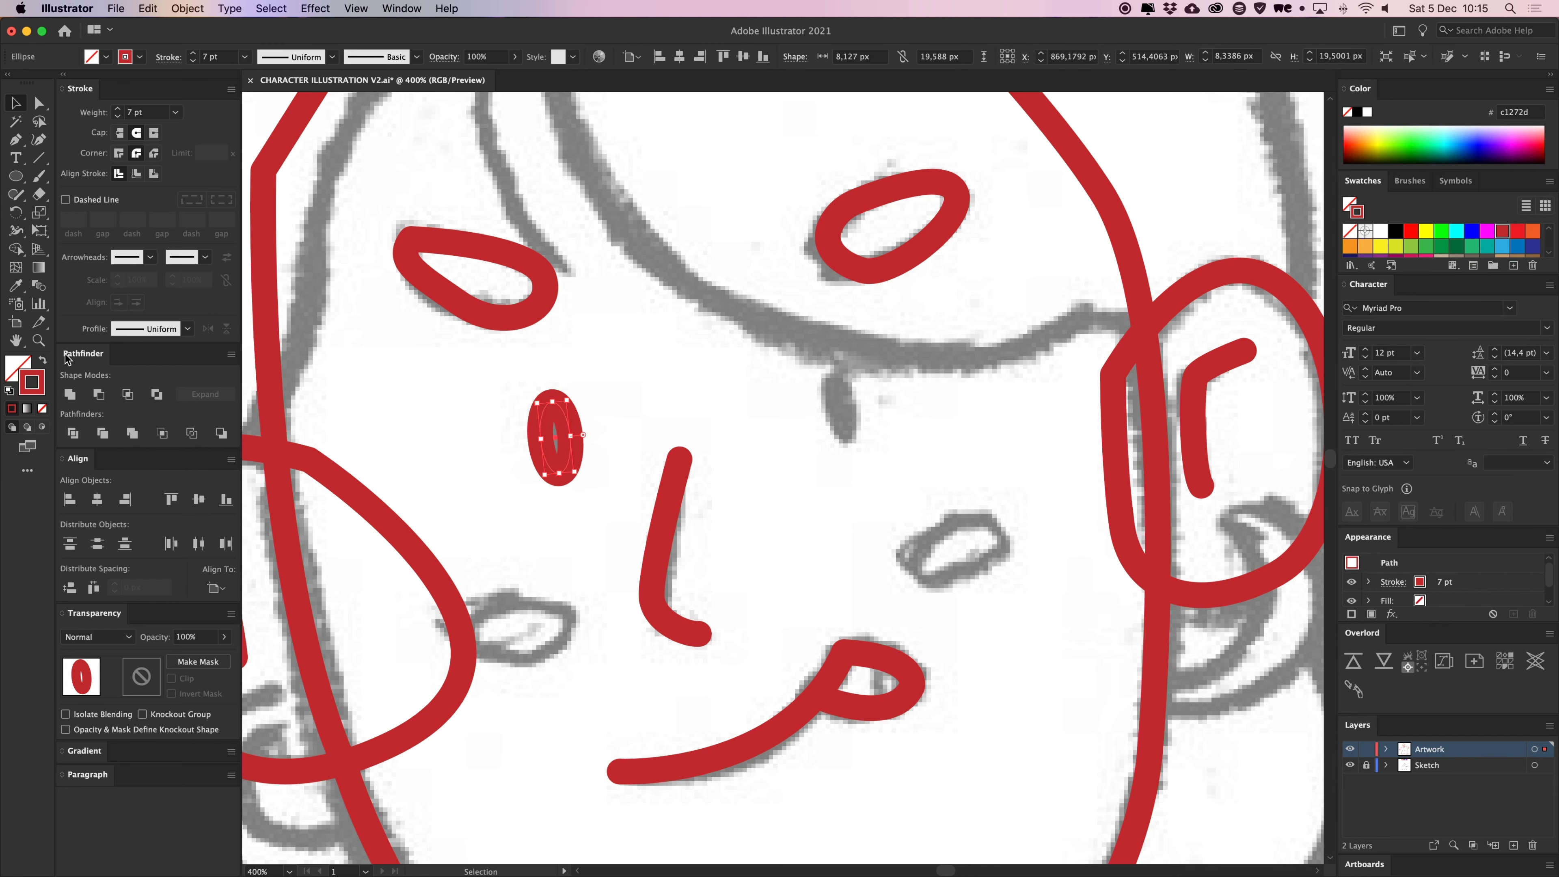
{"action": "left_click", "coordinate": [43, 361]}
{"action": "left_click", "coordinate": [580, 402]}
Copy the filled eye ellipse onto the right sketched eye
{"action": "mouse_move", "coordinate": [557, 437]}
{"action": "left_mouse_down"}
{"action": "mouse_move", "coordinate": [866, 406]}
{"action": "mouse_move", "coordinate": [844, 405]}
{"action": "left_mouse_up"}
{"action": "left_click", "coordinate": [933, 410]}
{"action": "scroll", "coordinate": [933, 409], "scroll_direction": "down", "scroll_amount": 1}
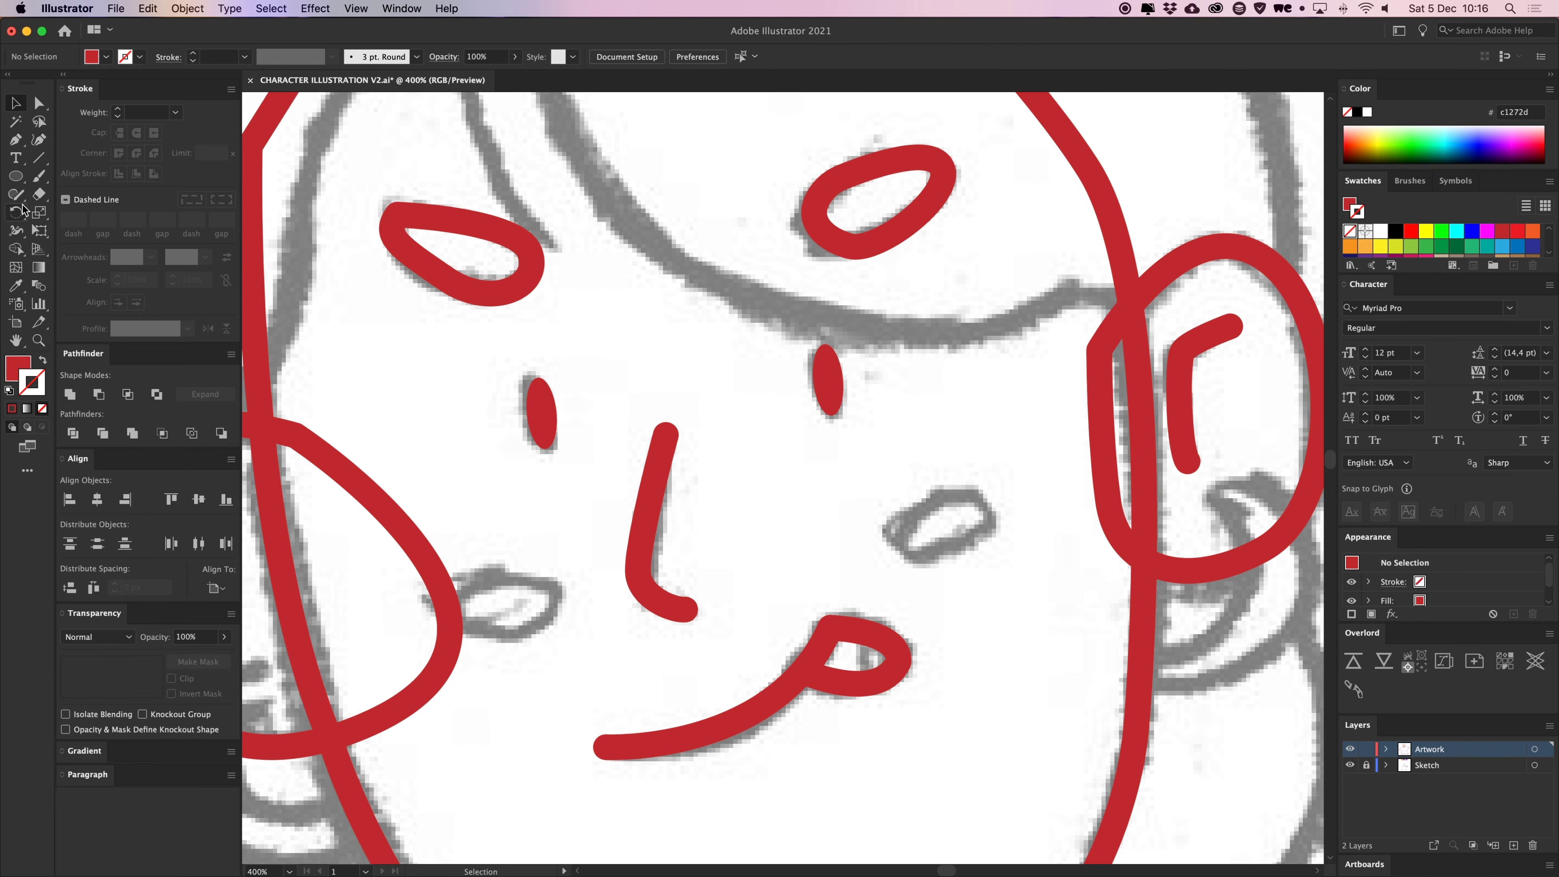
Draw a tilted red ellipse over the right cheek mark and copy it onto the left cheek
{"action": "left_click_drag", "start_coordinate": [945, 537], "coordinate": [996, 565]}
{"action": "key", "text": "v"}
{"action": "left_click_drag", "start_coordinate": [1002, 504], "coordinate": [551, 576]}
{"action": "left_click", "coordinate": [573, 498]}
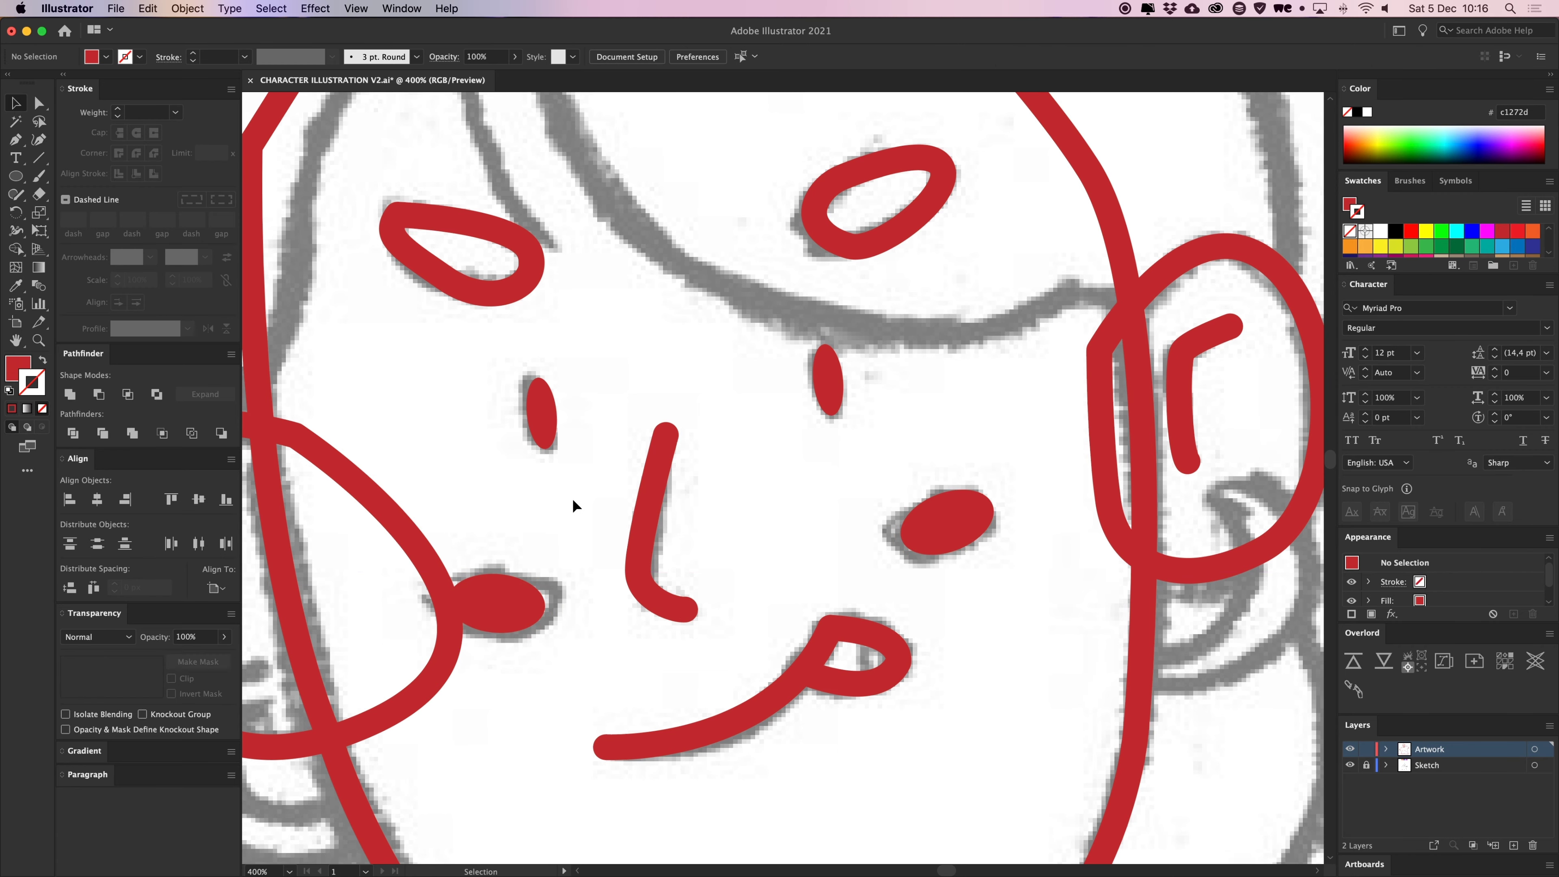
Switch between fill and stroke colour and draw small red-filled test rectangles above the right cheek
{"action": "key", "text": "super+minus"}
{"action": "key", "text": "super+minus"}
{"action": "key", "text": "super+minus"}
{"action": "left_click_drag", "start_coordinate": [803, 394], "coordinate": [745, 396]}
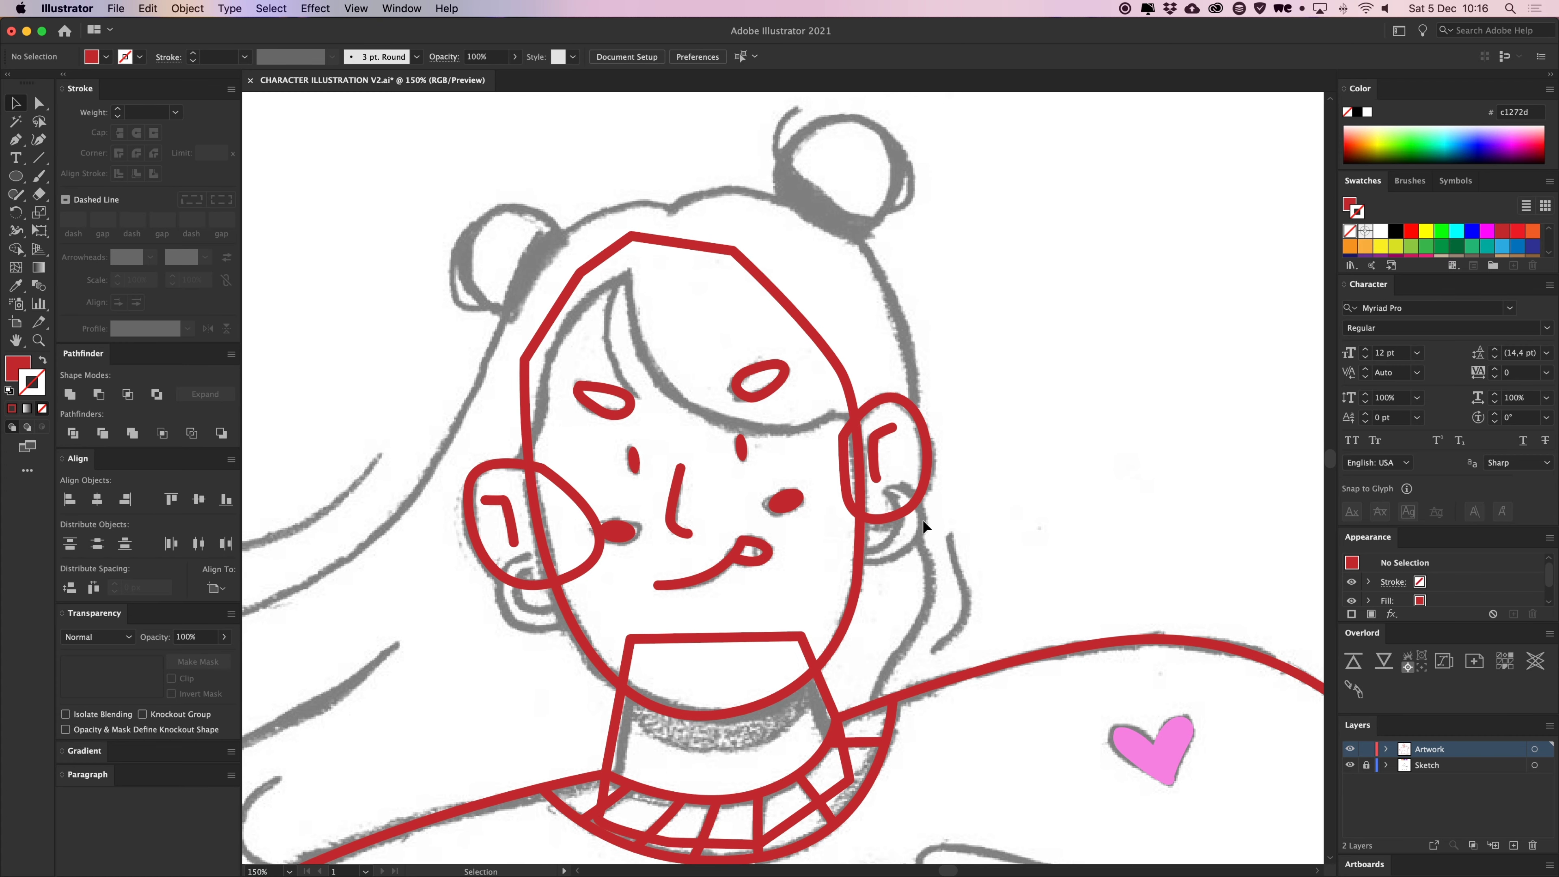
{"action": "scroll", "coordinate": [923, 526], "scroll_direction": "up", "scroll_amount": 5}
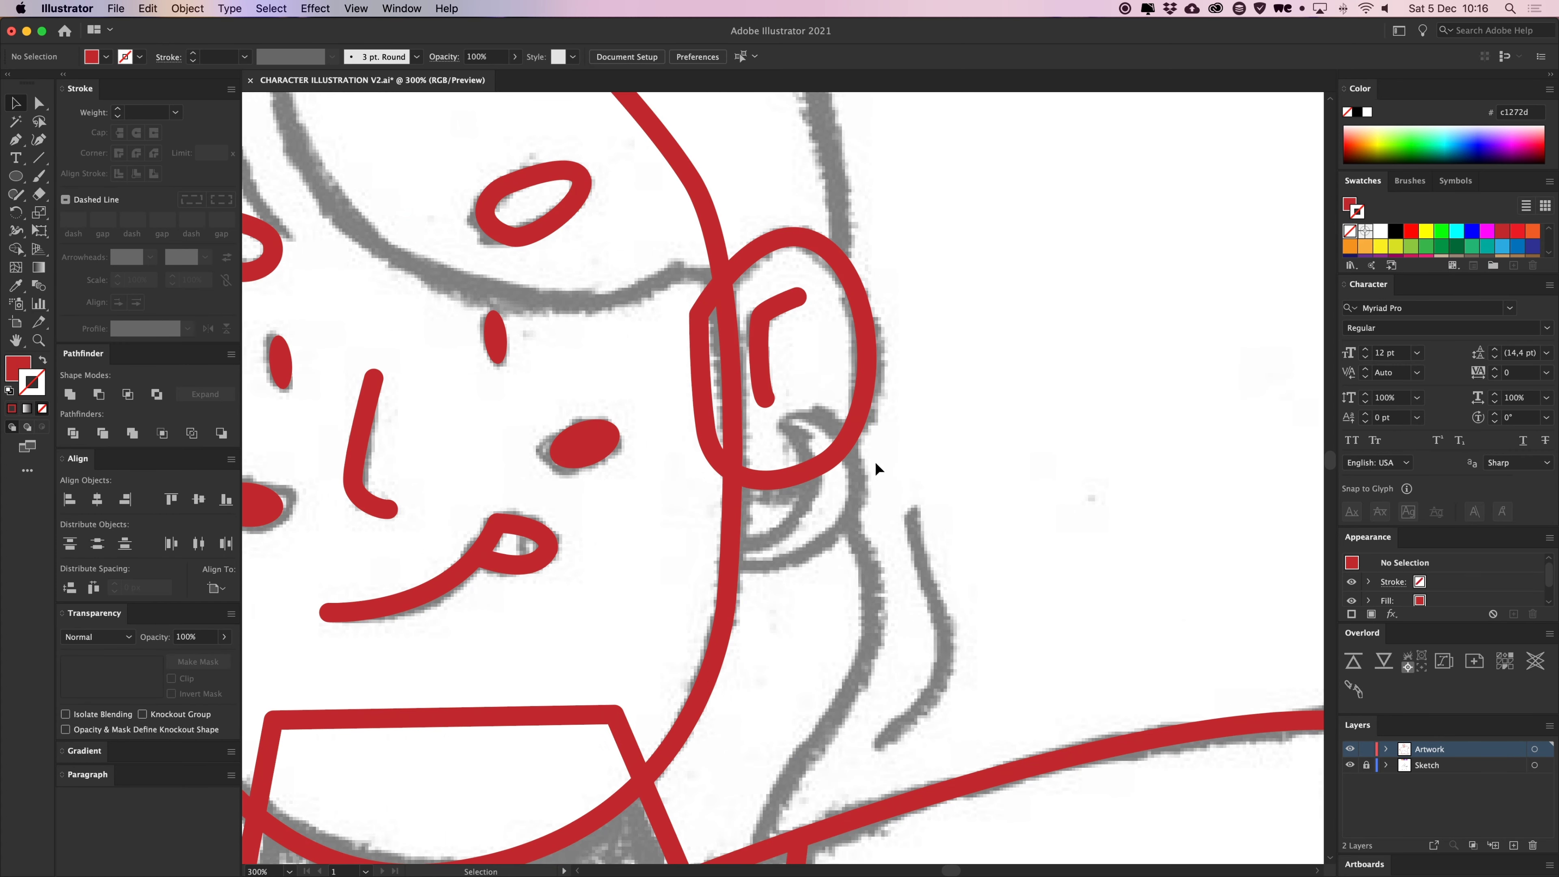
{"action": "left_click_drag", "start_coordinate": [918, 447], "coordinate": [985, 503]}
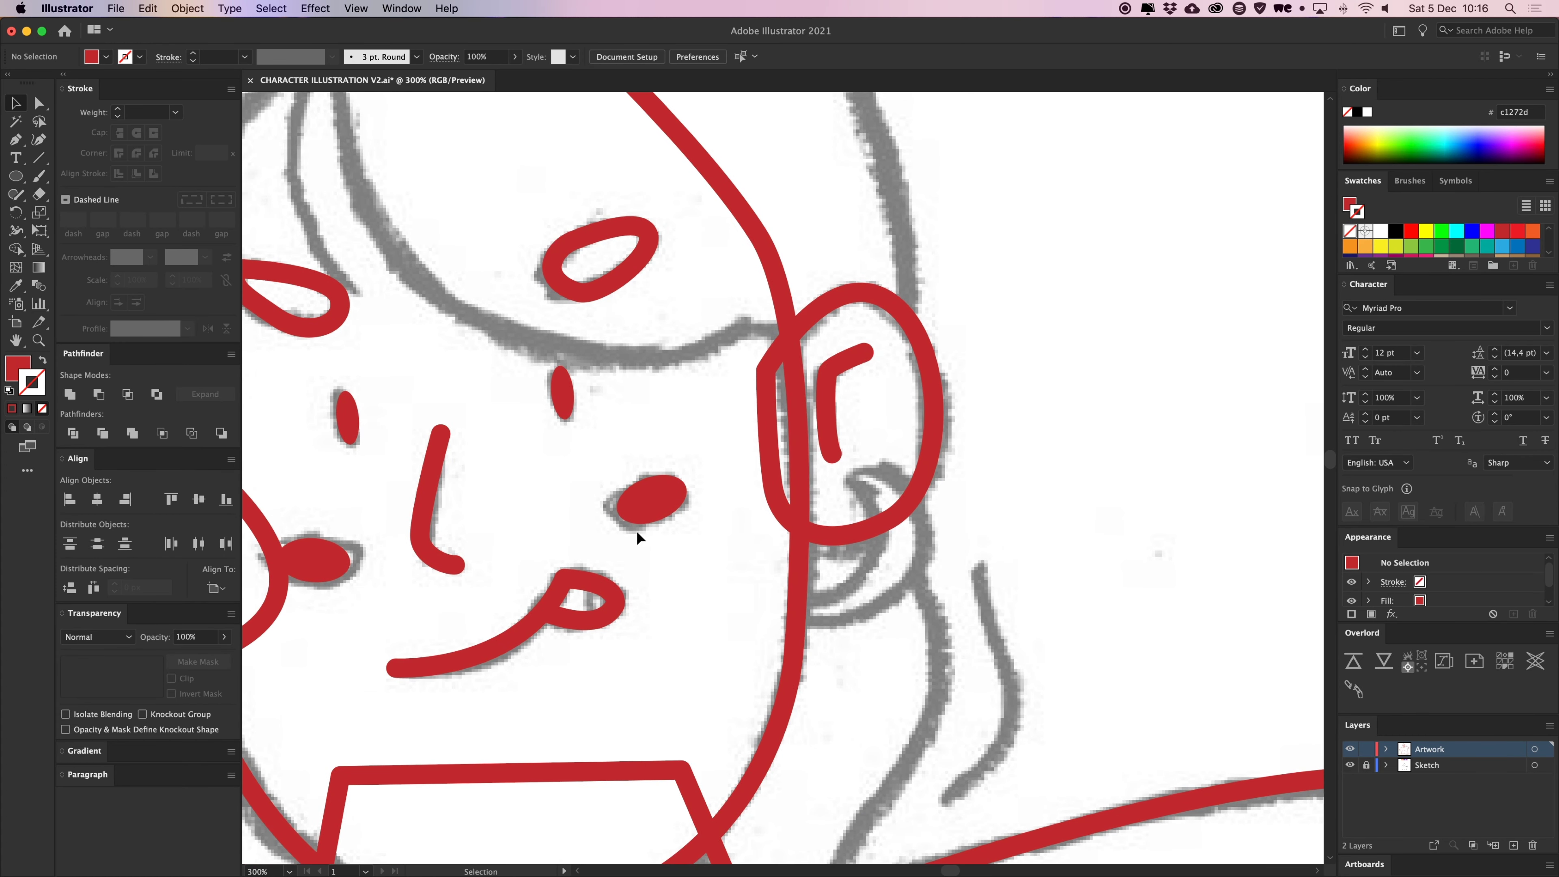
{"action": "left_click", "coordinate": [26, 379]}
{"action": "left_click", "coordinate": [32, 388]}
{"action": "left_click", "coordinate": [822, 502]}
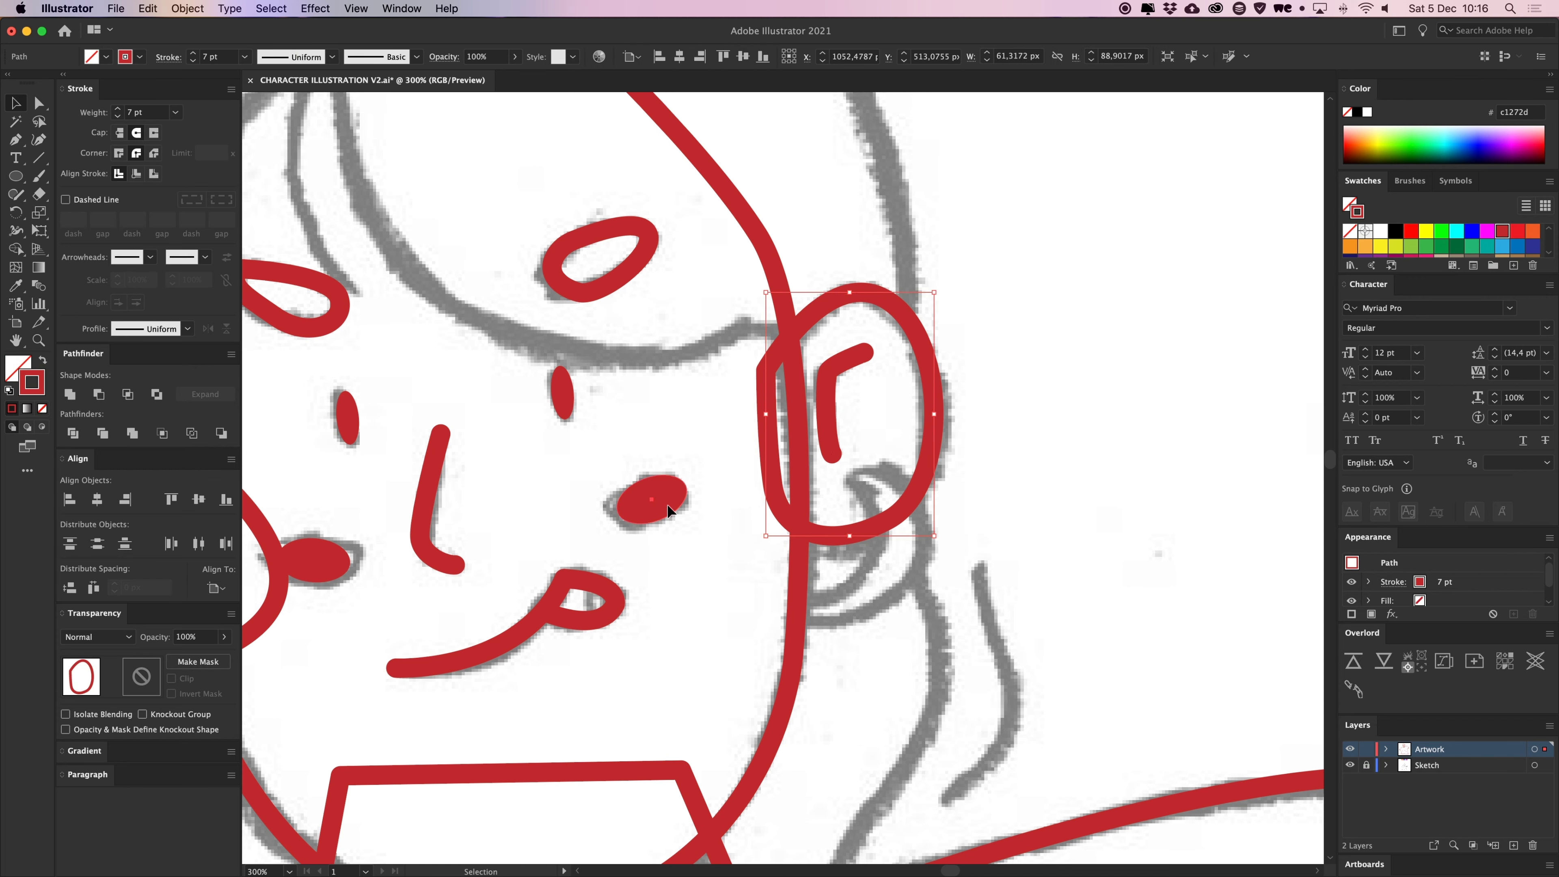
{"action": "left_click", "coordinate": [647, 422]}
{"action": "scroll", "coordinate": [712, 419], "scroll_direction": "left", "scroll_amount": 3}
{"action": "key", "text": "m"}
{"action": "mouse_move", "coordinate": [751, 401]}
{"action": "left_mouse_down"}
{"action": "mouse_move", "coordinate": [784, 430]}
{"action": "mouse_move", "coordinate": [718, 475]}
{"action": "mouse_move", "coordinate": [723, 505]}
{"action": "left_mouse_up"}
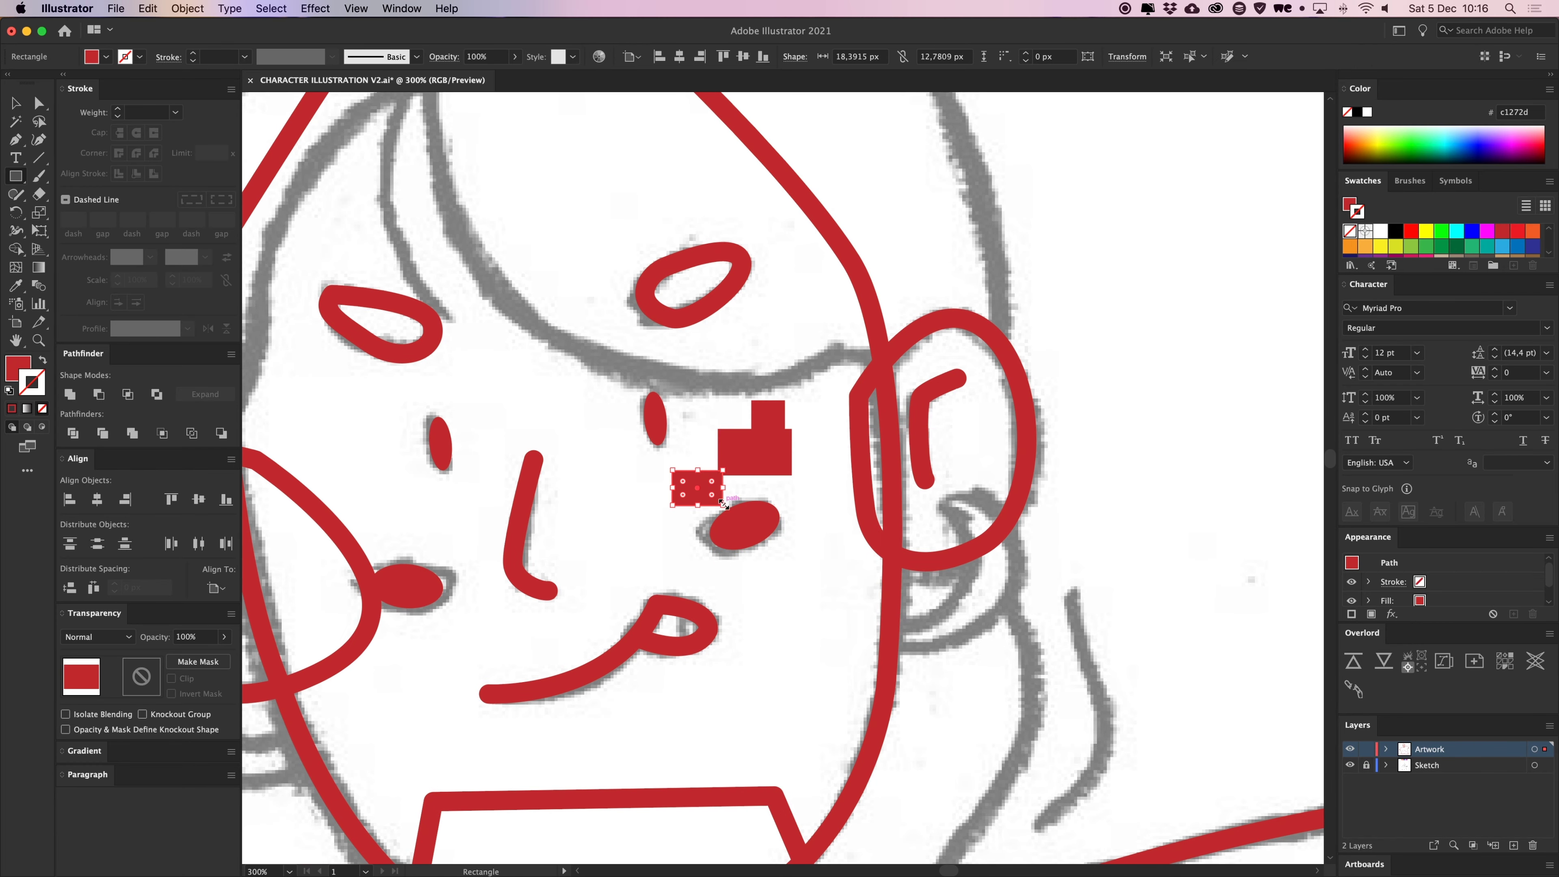
Try a short stroked Pen line on the forehead and delete it
{"action": "scroll", "coordinate": [712, 388], "scroll_direction": "up", "scroll_amount": 3}
{"action": "key", "text": "a"}
{"action": "left_click", "coordinate": [723, 372]}
{"action": "key", "text": "p"}
{"action": "left_click", "coordinate": [599, 251]}
{"action": "left_click", "coordinate": [587, 311]}
{"action": "key", "text": "BackSpace"}
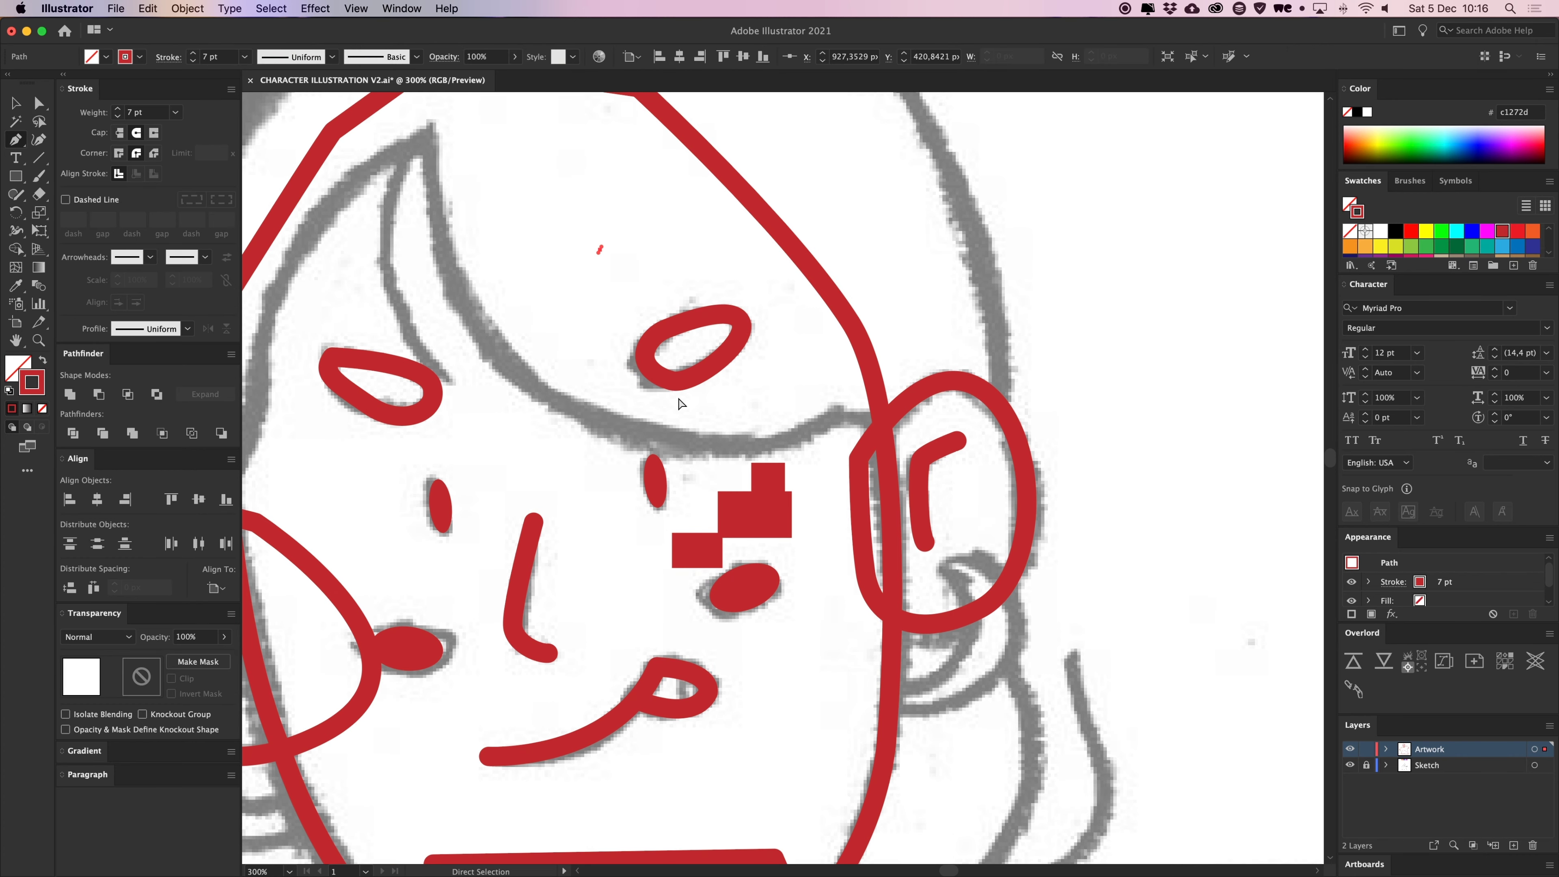
Delete the red test rectangles above the right cheek
{"action": "key", "text": "v"}
{"action": "left_click_drag", "start_coordinate": [739, 513], "coordinate": [734, 517]}
{"action": "key", "text": "BackSpace"}
{"action": "left_click", "coordinate": [706, 548]}
{"action": "key", "text": "BackSpace"}
{"action": "left_click_drag", "start_coordinate": [1127, 521], "coordinate": [939, 358]}
Try tracing the crescent earring below the right ear as a red-filled Pen path, and undo it
{"action": "key", "text": "p"}
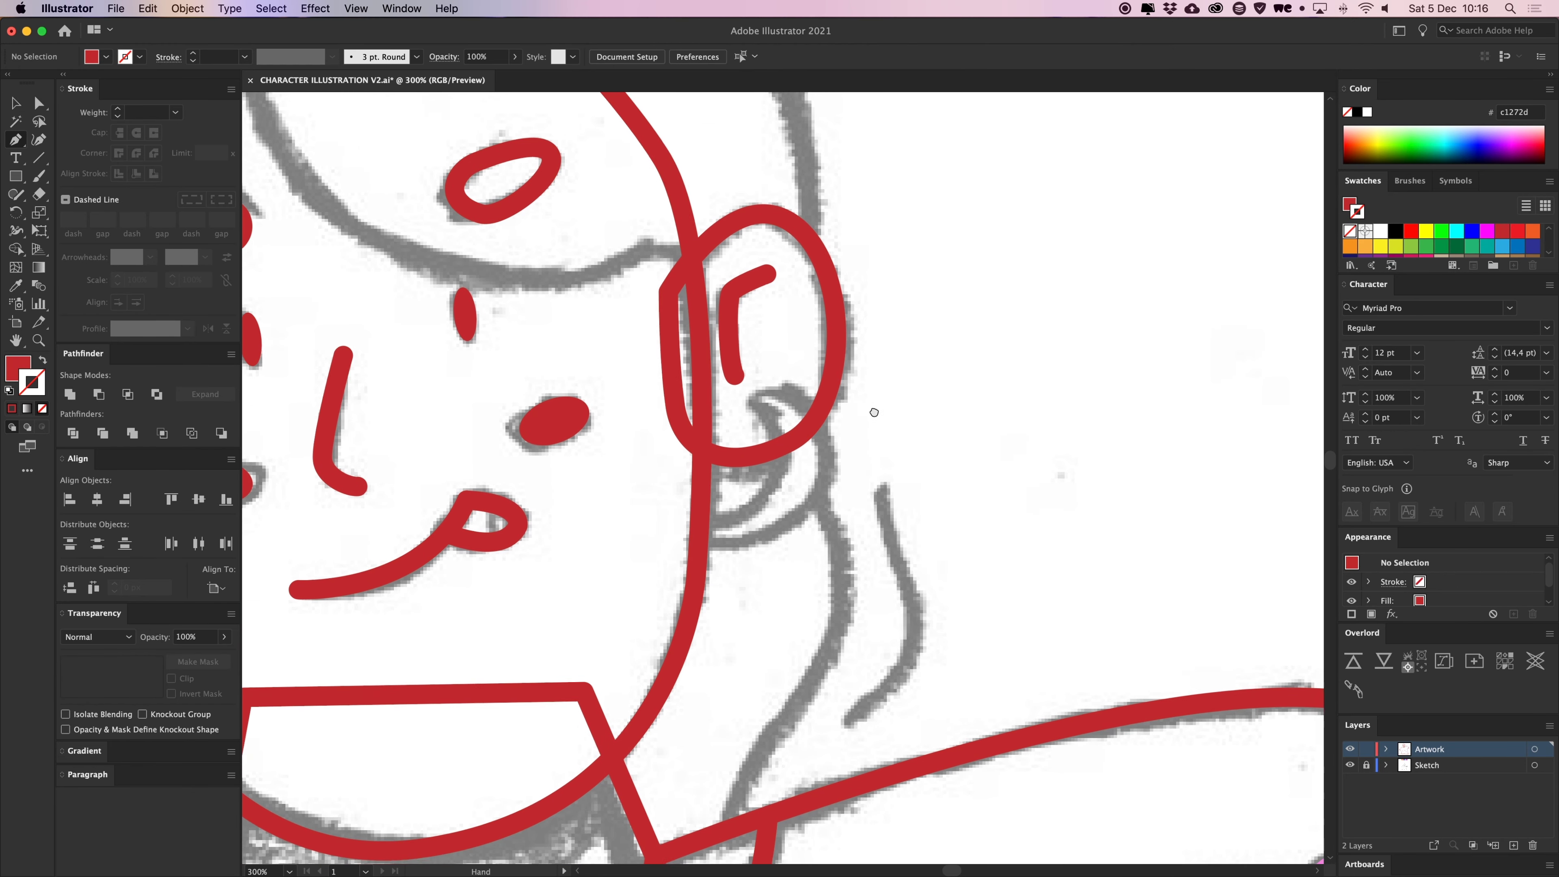
{"action": "scroll", "coordinate": [859, 362], "scroll_direction": "down", "scroll_amount": 1}
{"action": "scroll", "coordinate": [775, 361], "scroll_direction": "down", "scroll_amount": 2}
{"action": "scroll", "coordinate": [775, 360], "scroll_direction": "left", "scroll_amount": 1}
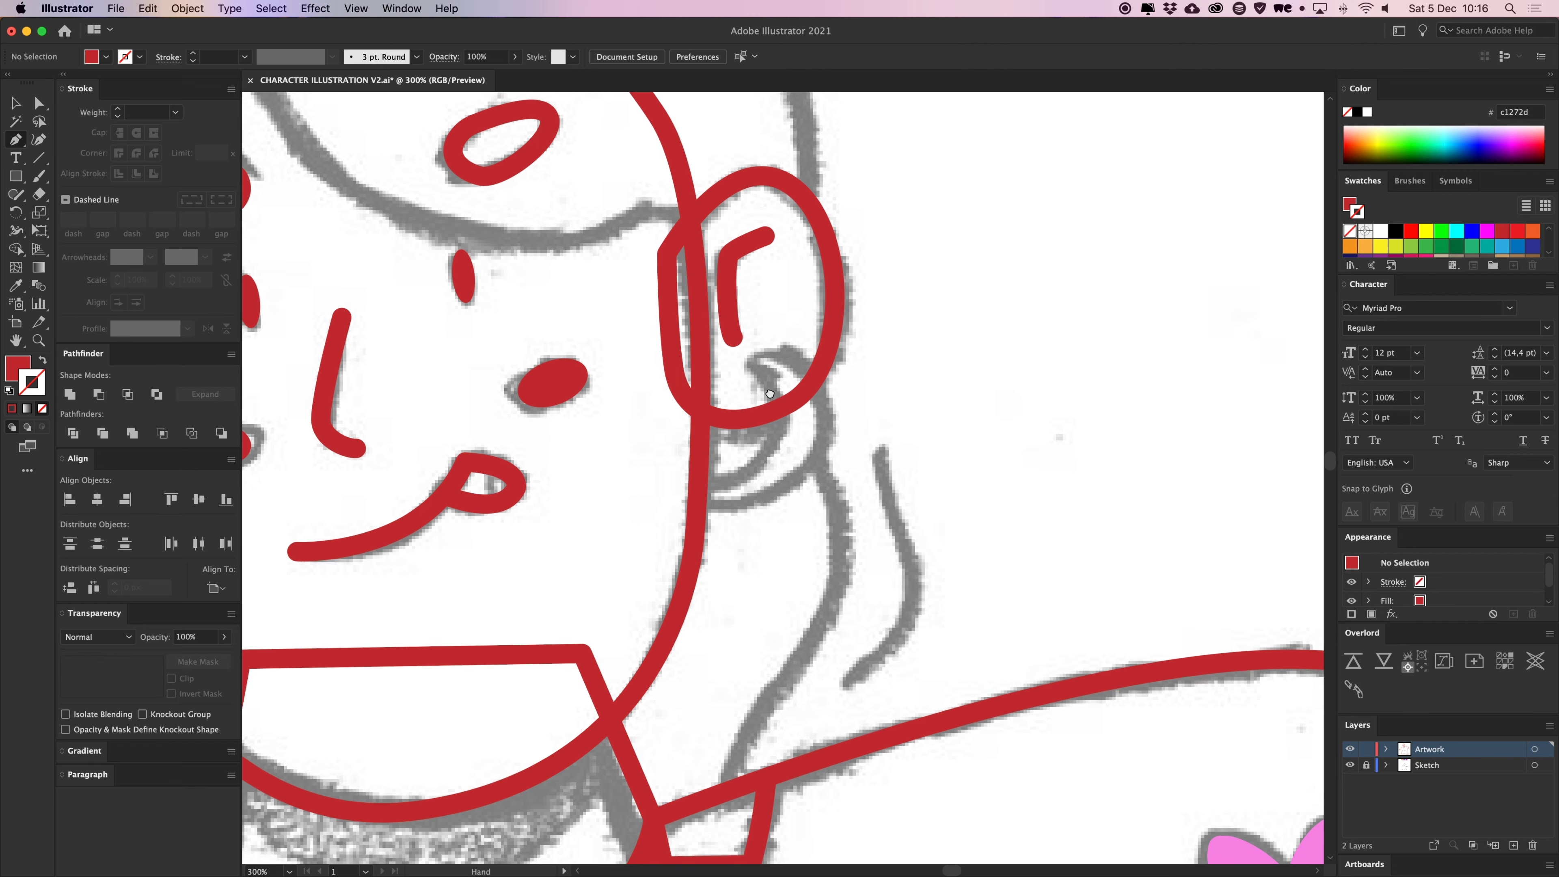
{"action": "left_click", "coordinate": [764, 351]}
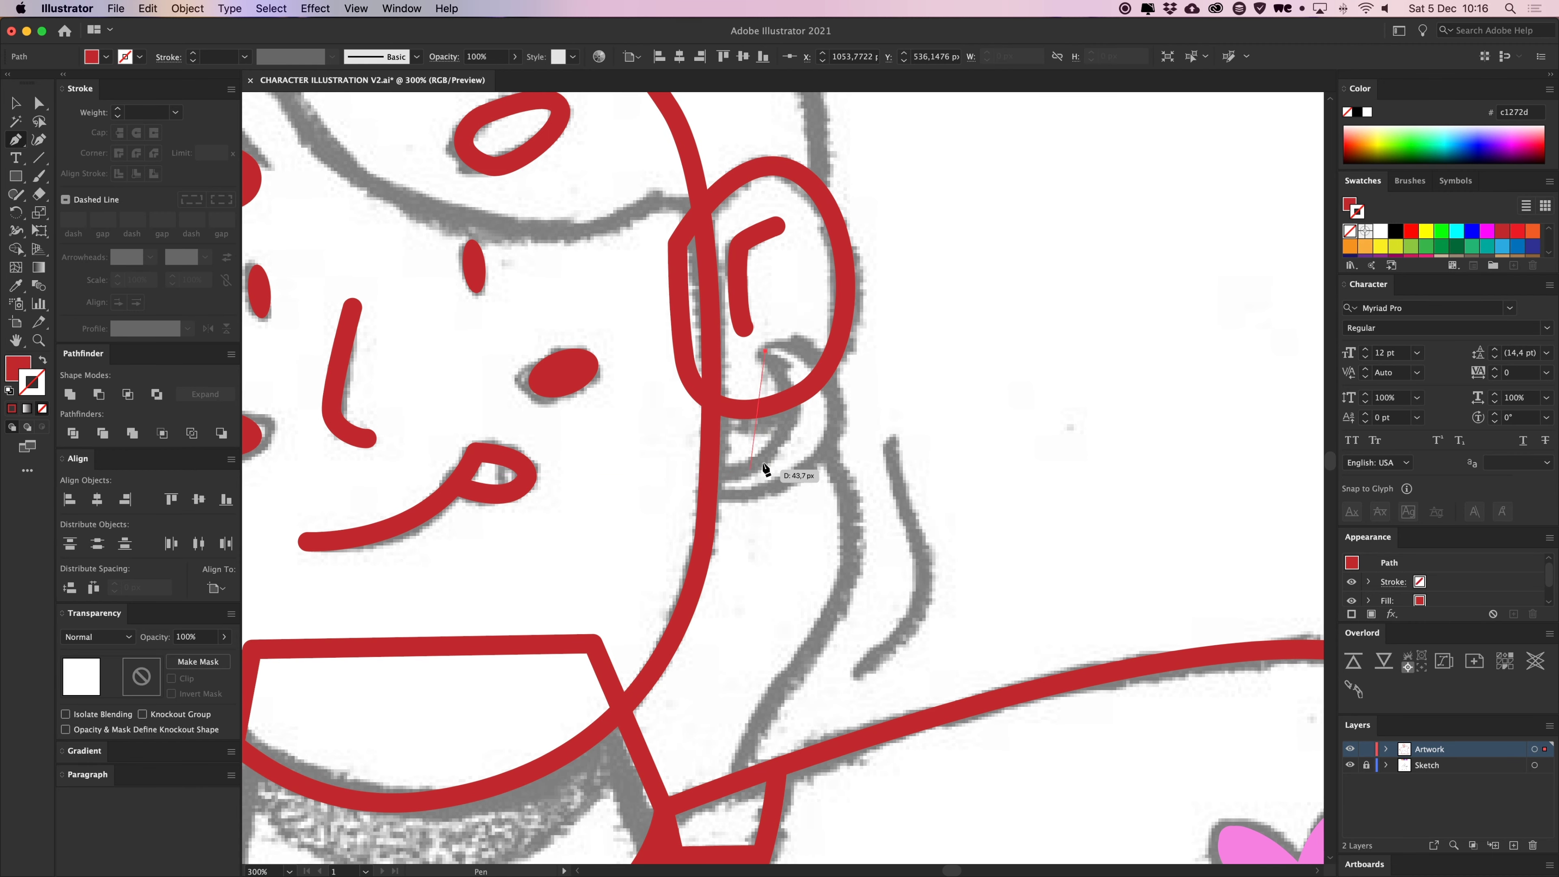
{"action": "left_click_drag", "start_coordinate": [687, 480], "coordinate": [686, 480]}
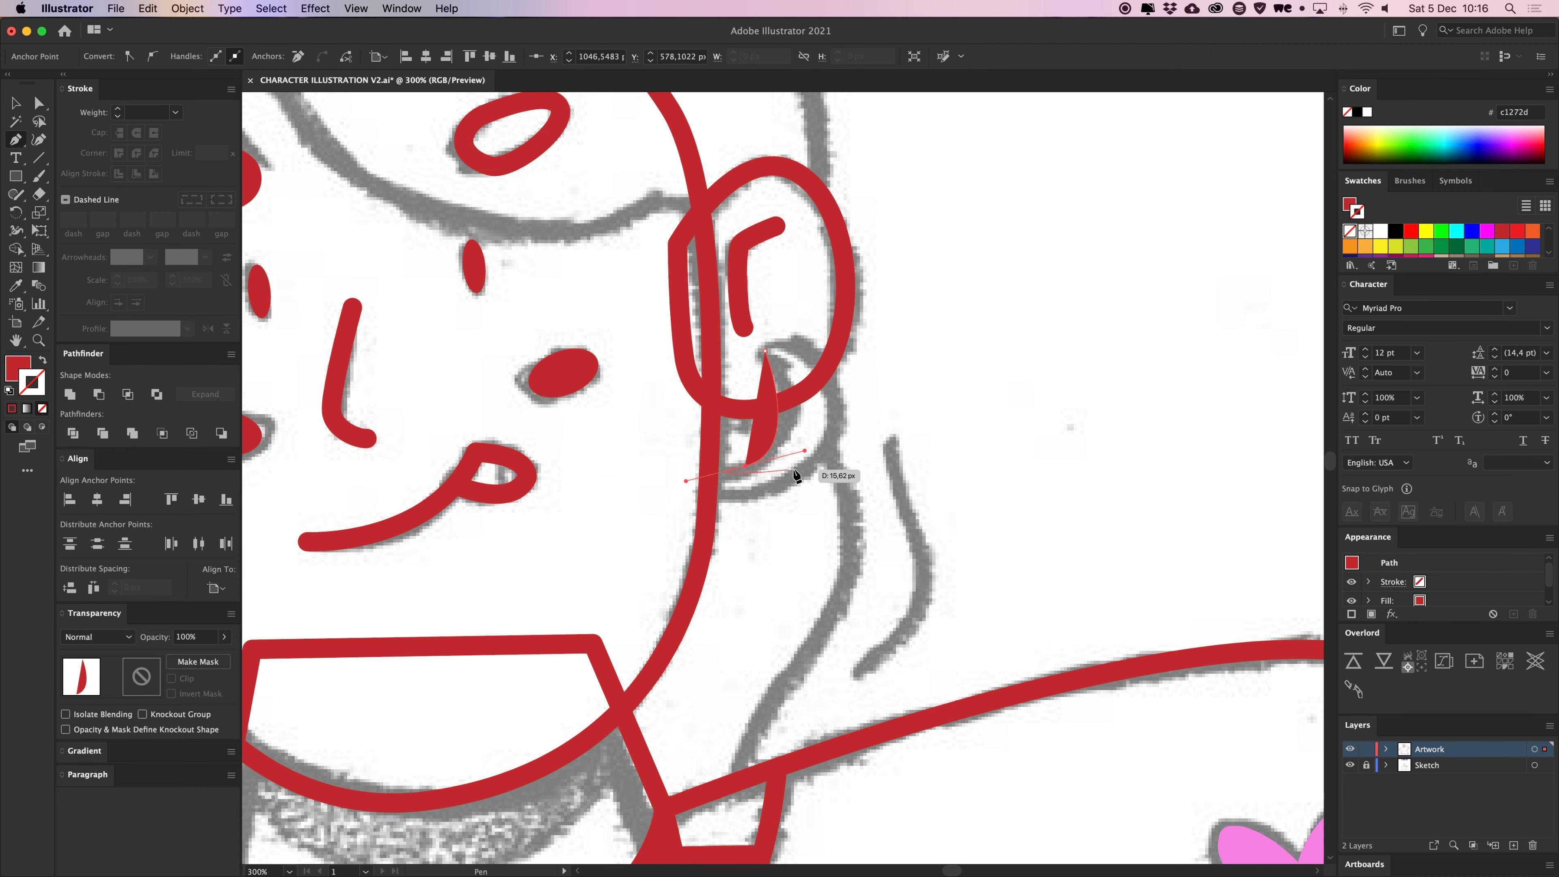
{"action": "key", "text": "super+z"}
{"action": "key", "text": "super+z"}
Pick up the 7 pt red stroke with no fill and trace the right ear's crescent earring as a closed Pen path
{"action": "key", "text": "a"}
{"action": "left_click_drag", "start_coordinate": [846, 412], "coordinate": [781, 349]}
{"action": "left_click", "coordinate": [958, 460]}
{"action": "key", "text": "p"}
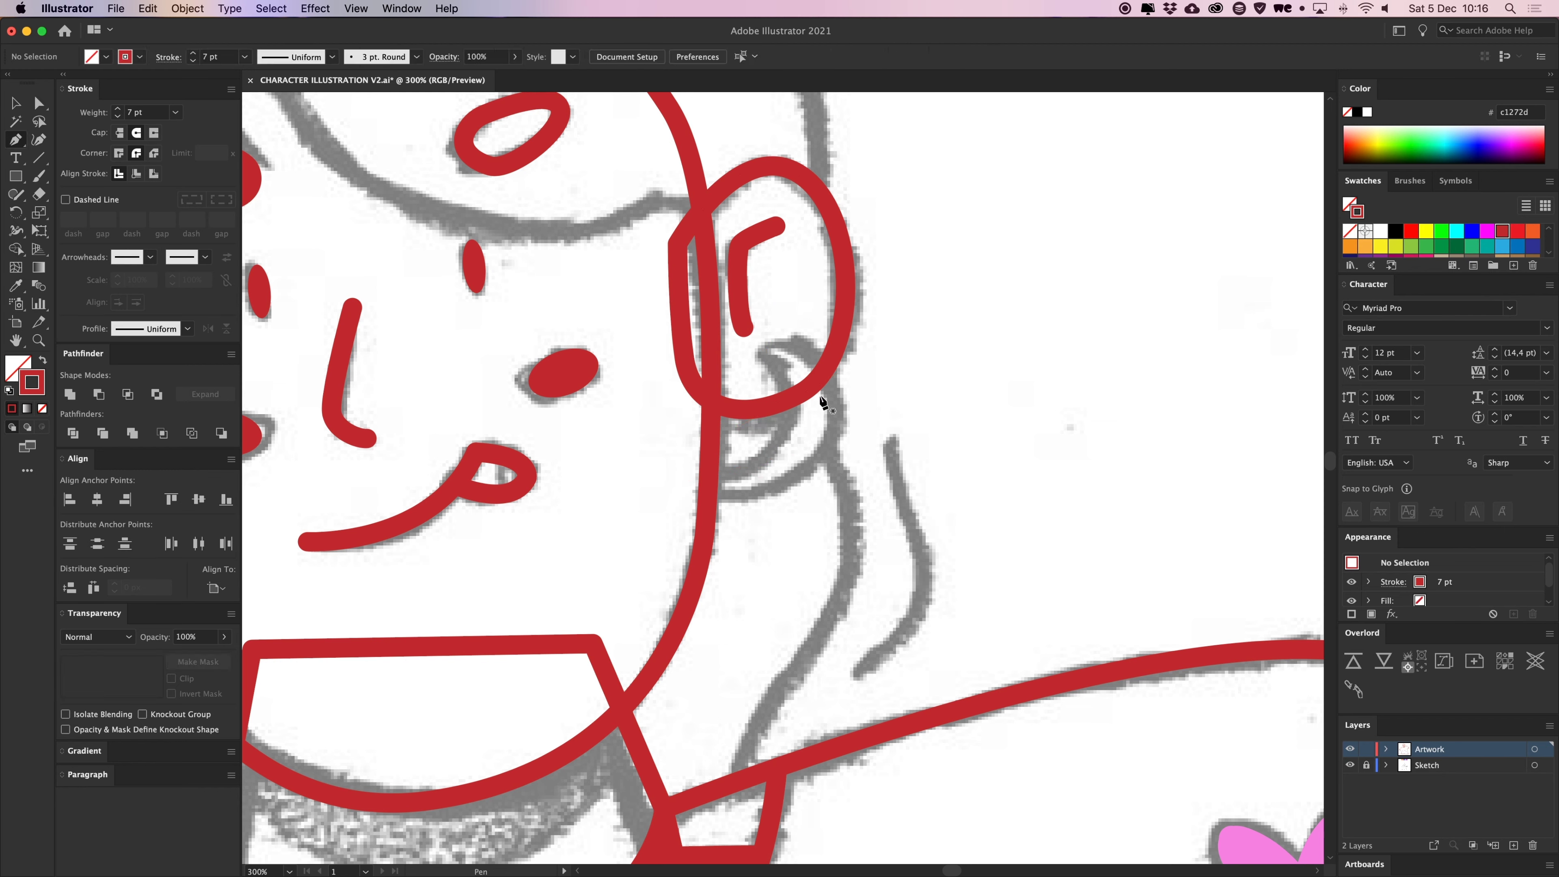
{"action": "left_click", "coordinate": [767, 349]}
{"action": "left_click_drag", "start_coordinate": [756, 459], "coordinate": [709, 485]}
{"action": "left_click_drag", "start_coordinate": [838, 429], "coordinate": [852, 418]}
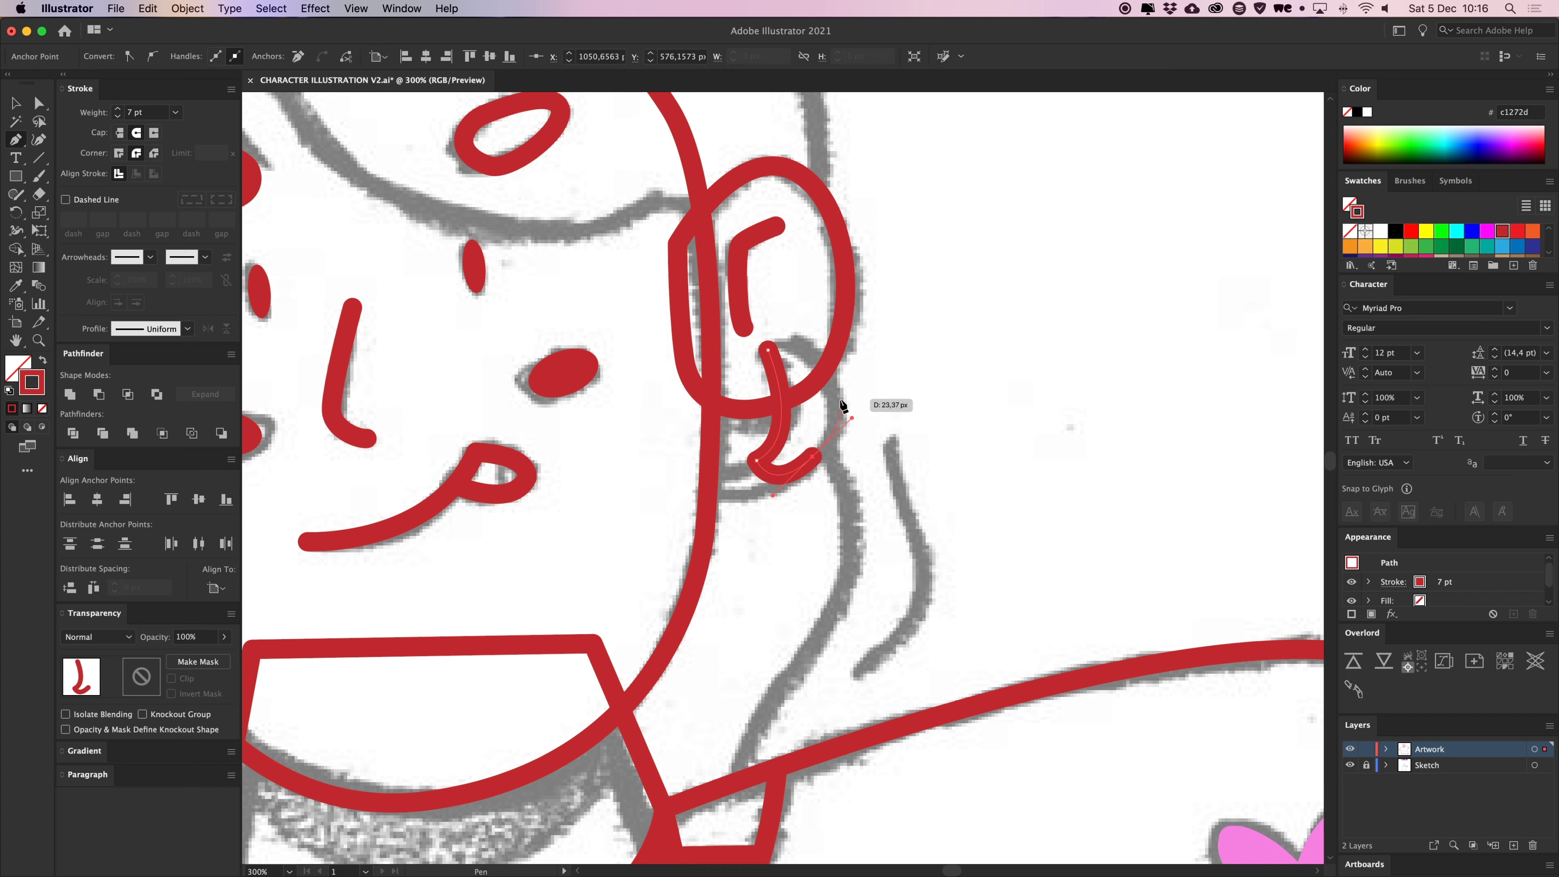
{"action": "left_click_drag", "start_coordinate": [732, 356], "coordinate": [708, 369]}
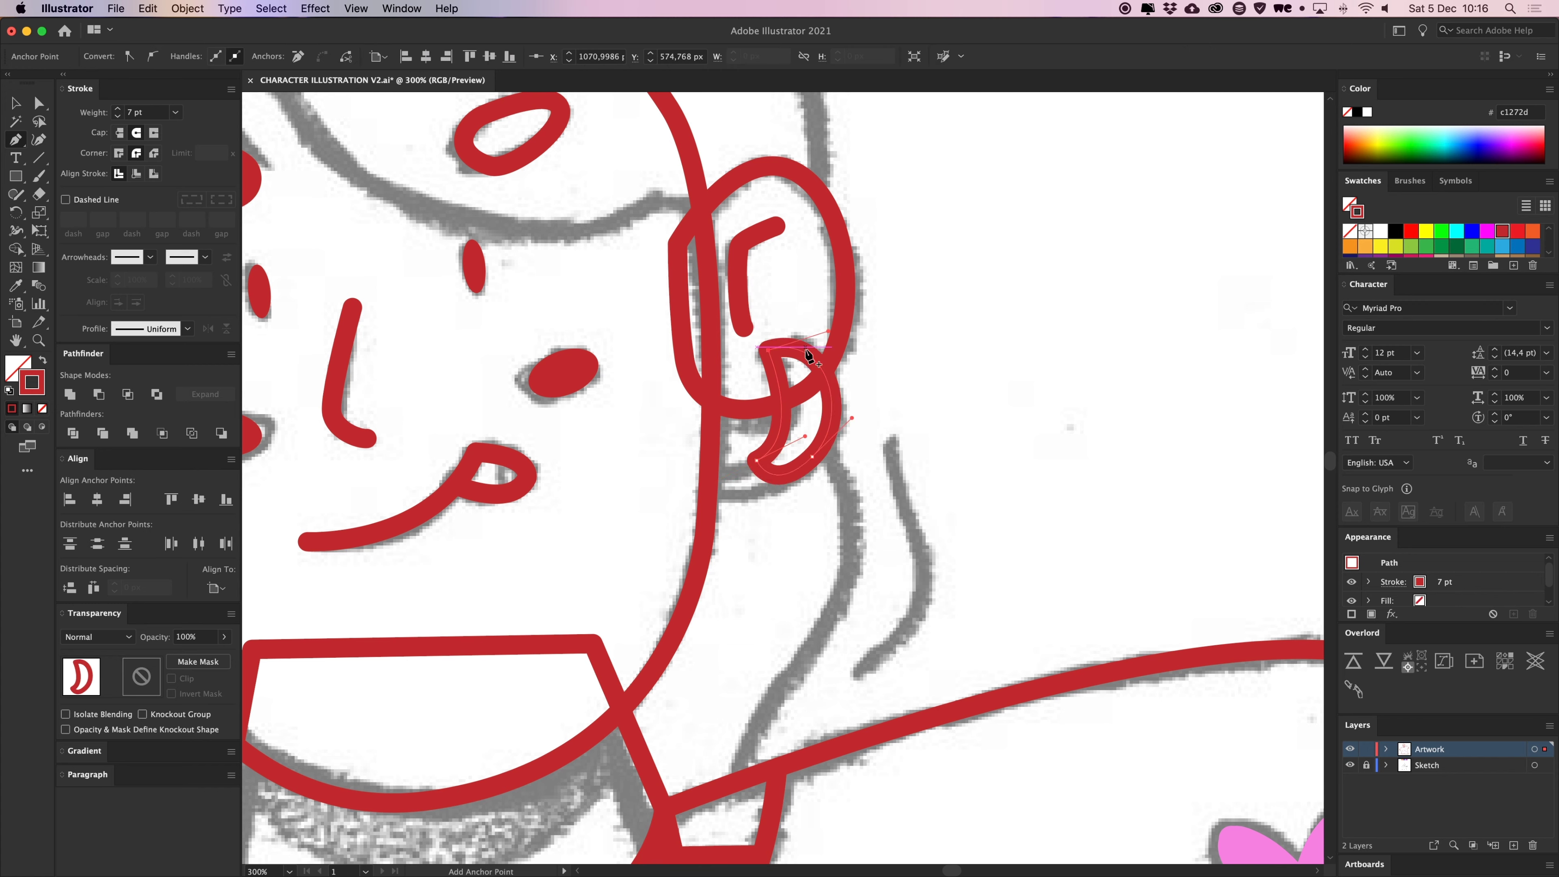
Adjust the handles of the crescent earring's outer curve to fit the sketch
{"action": "key", "text": "a"}
{"action": "left_click_drag", "start_coordinate": [852, 419], "coordinate": [842, 420]}
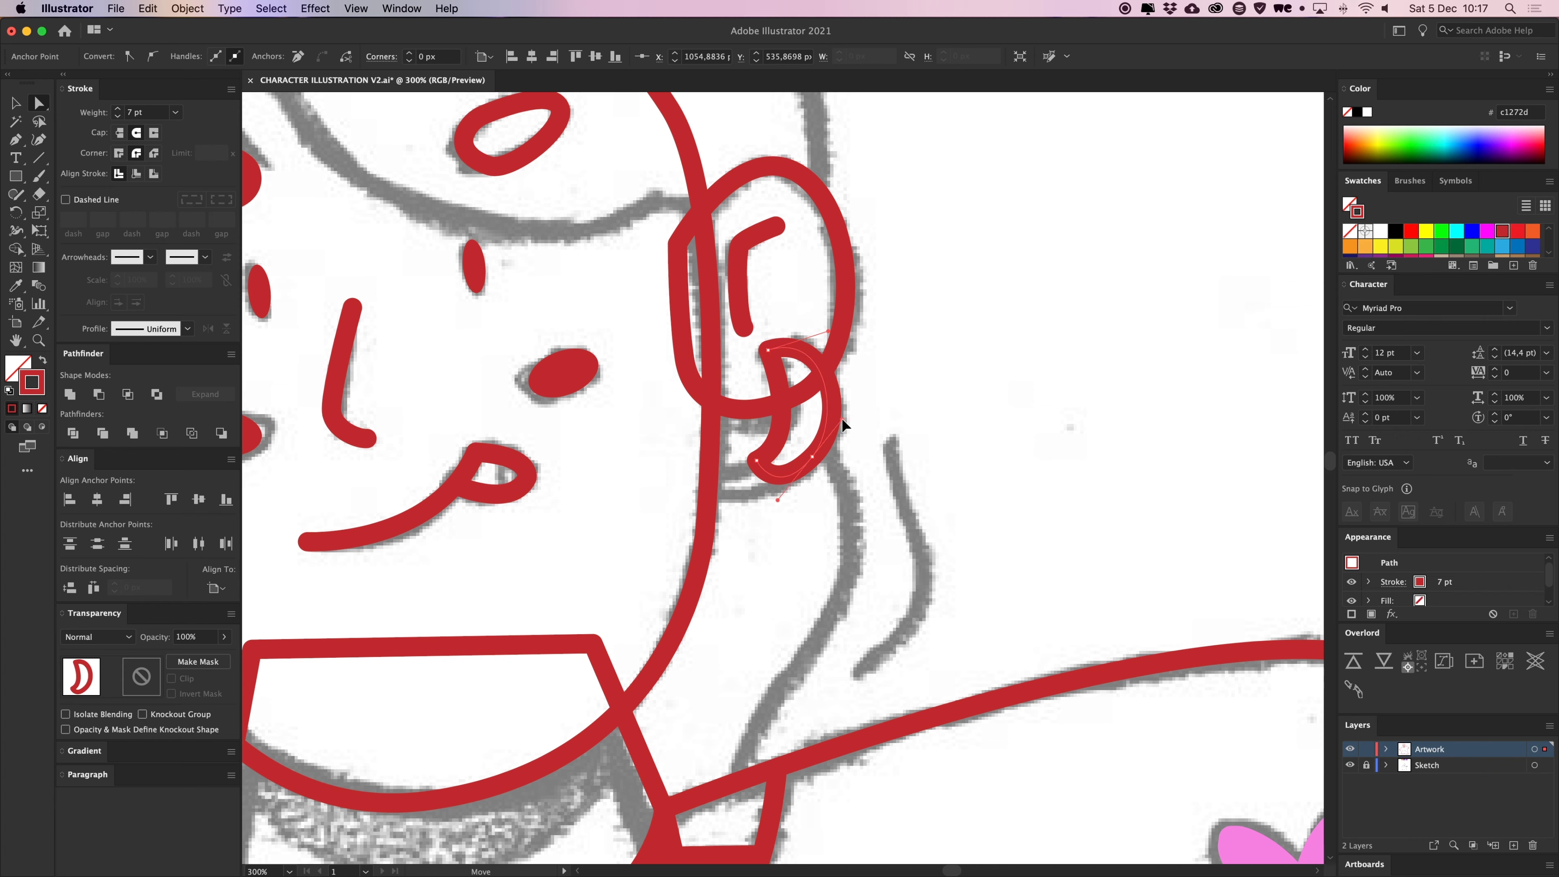
{"action": "left_click_drag", "start_coordinate": [755, 458], "coordinate": [832, 420]}
{"action": "left_click", "coordinate": [943, 480]}
Copy the crescent earring onto the left ear and rotate it to match the sketch
{"action": "left_click_drag", "start_coordinate": [769, 529], "coordinate": [922, 564]}
{"action": "key", "text": "v"}
{"action": "scroll", "coordinate": [1179, 531], "scroll_direction": "down", "scroll_amount": 3}
{"action": "left_click_drag", "start_coordinate": [1197, 440], "coordinate": [407, 599]}
{"action": "left_click_drag", "start_coordinate": [414, 499], "coordinate": [460, 565]}
{"action": "left_click_drag", "start_coordinate": [428, 431], "coordinate": [450, 417]}
{"action": "left_click", "coordinate": [539, 421]}
Select all the artwork on the artboard and set its stroke weight to 4 pt
{"action": "key", "text": "super+1"}
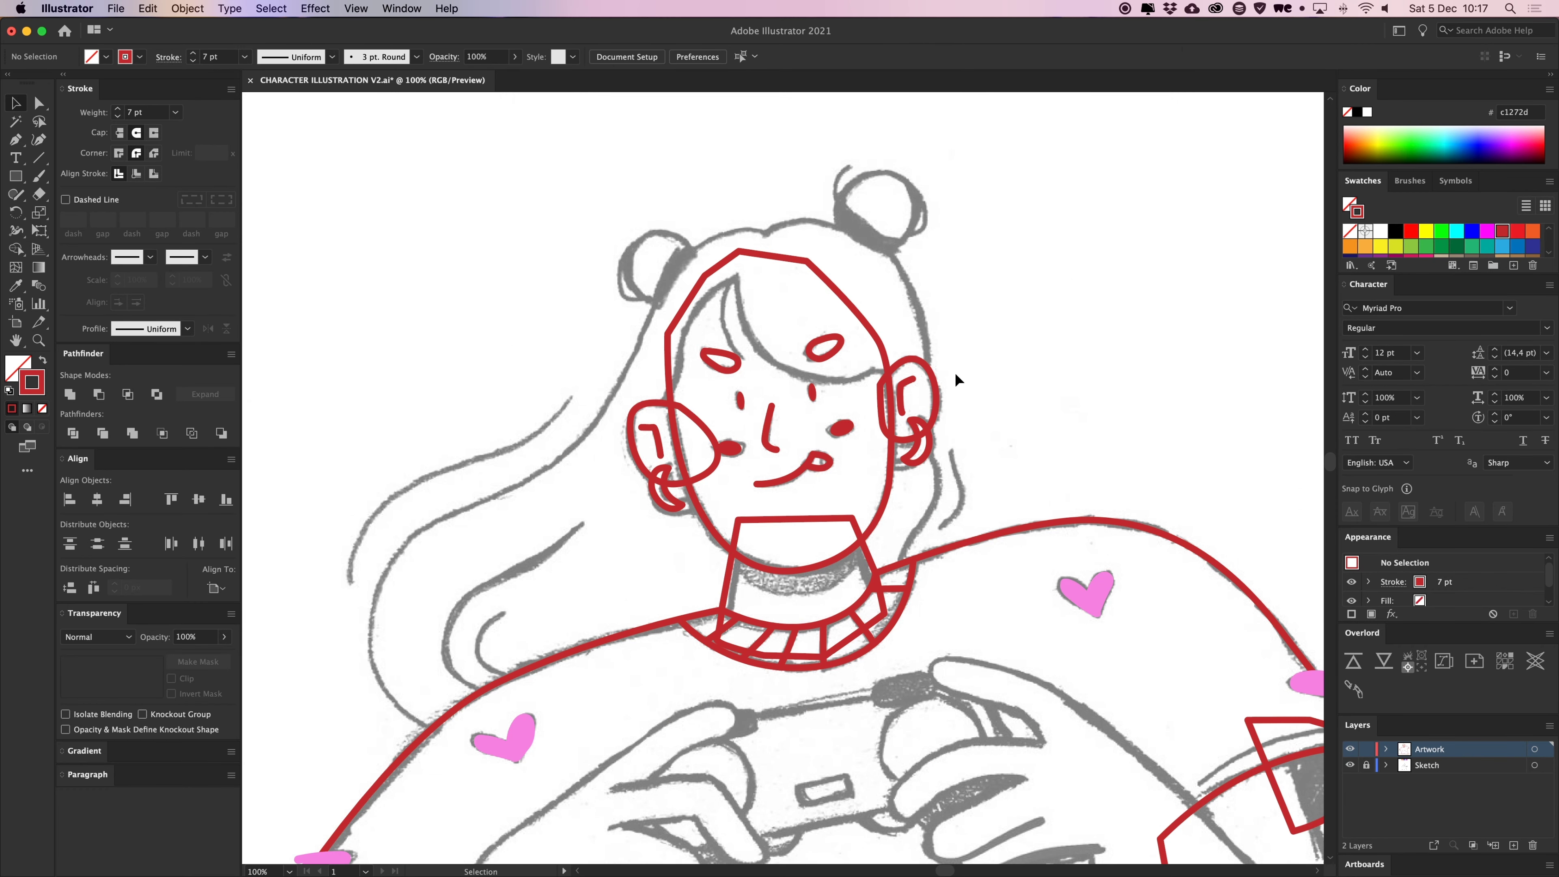
{"action": "left_click_drag", "start_coordinate": [978, 331], "coordinate": [918, 373]}
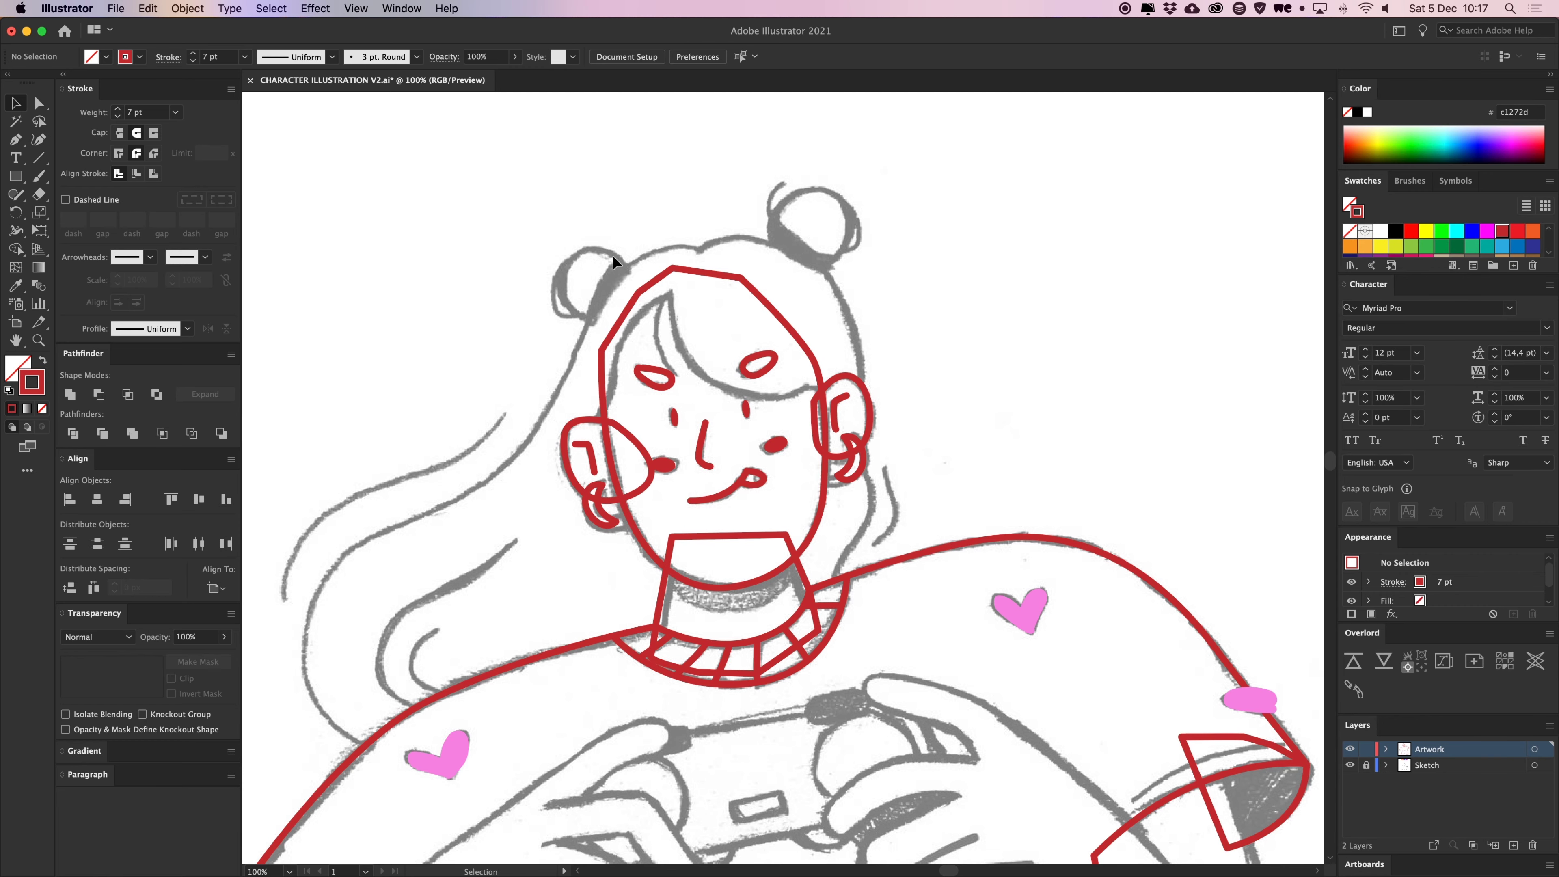
{"action": "key", "text": "super+minus"}
{"action": "key", "text": "super+minus"}
{"action": "key", "text": "super+minus"}
{"action": "left_click_drag", "start_coordinate": [445, 294], "coordinate": [1068, 862]}
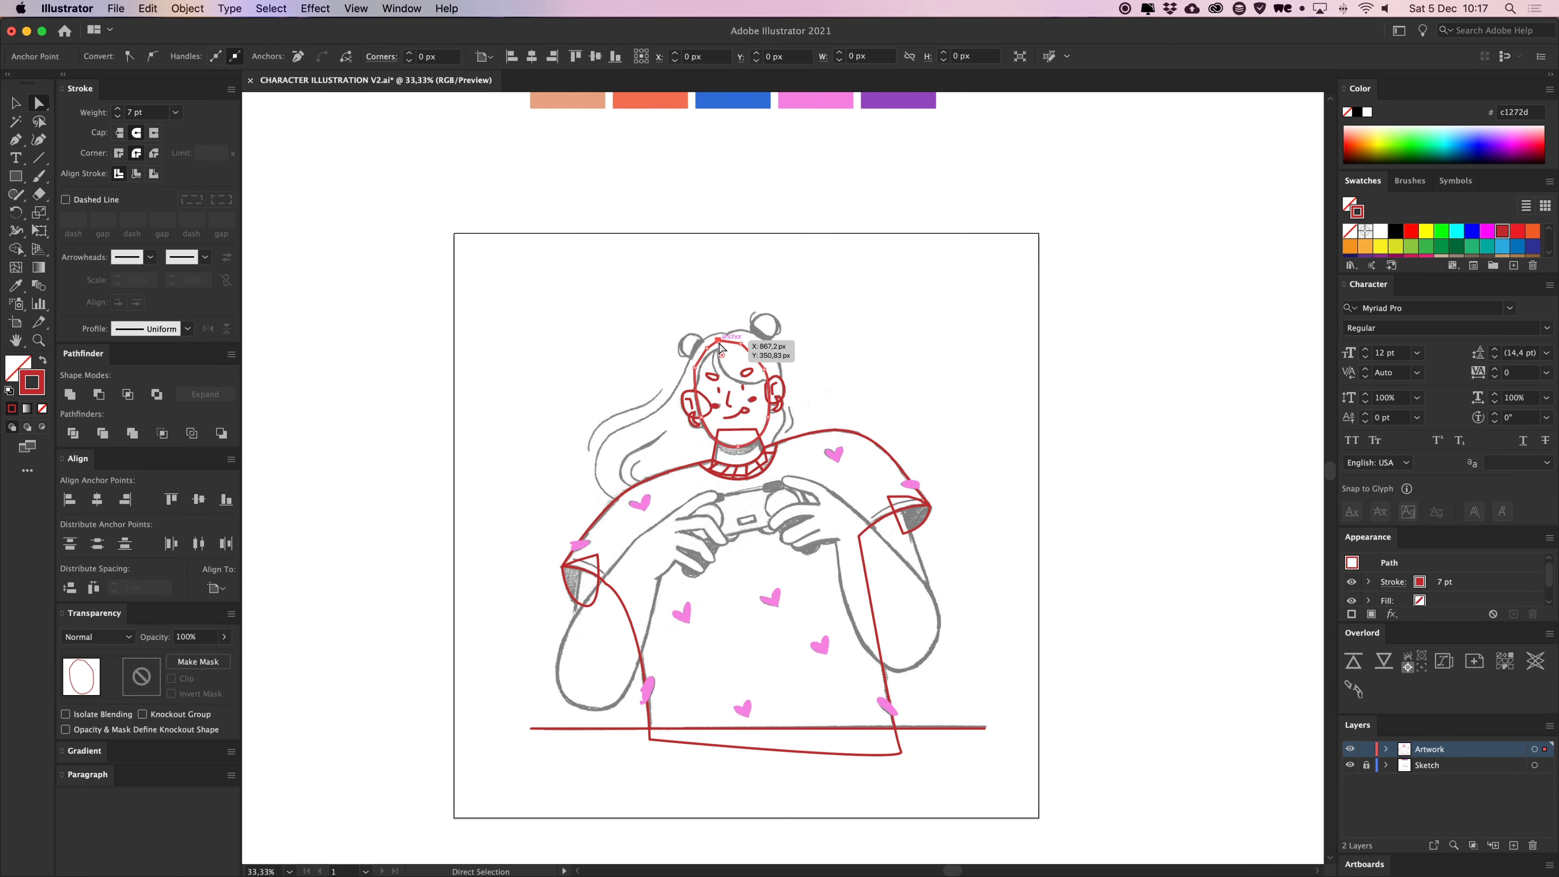
{"action": "key", "text": "a"}
{"action": "left_click_drag", "start_coordinate": [524, 357], "coordinate": [1107, 793]}
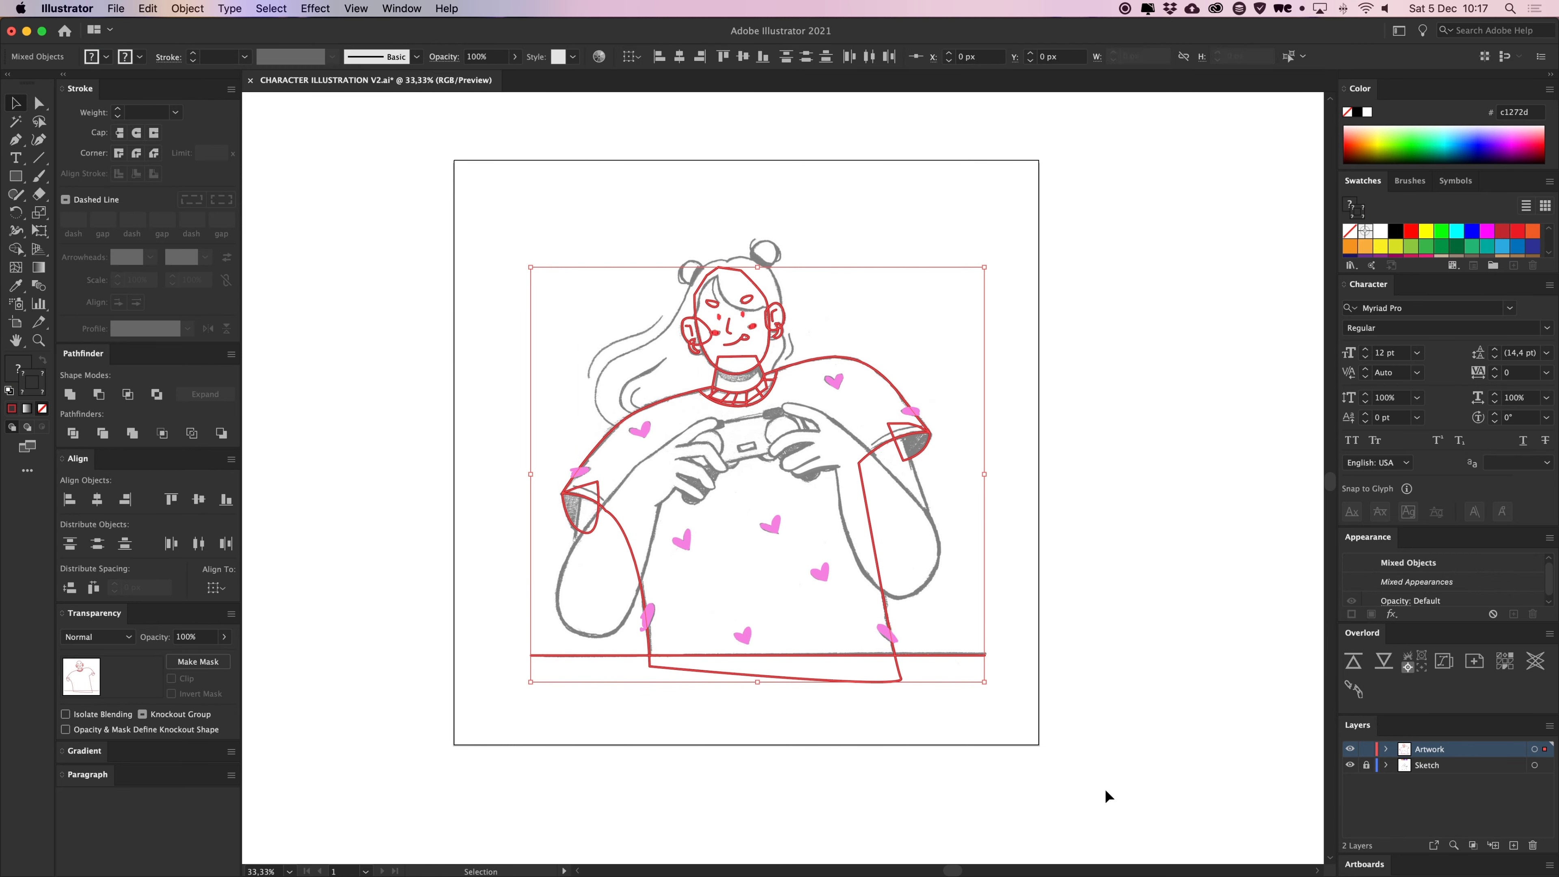
{"action": "key", "text": "Return"}
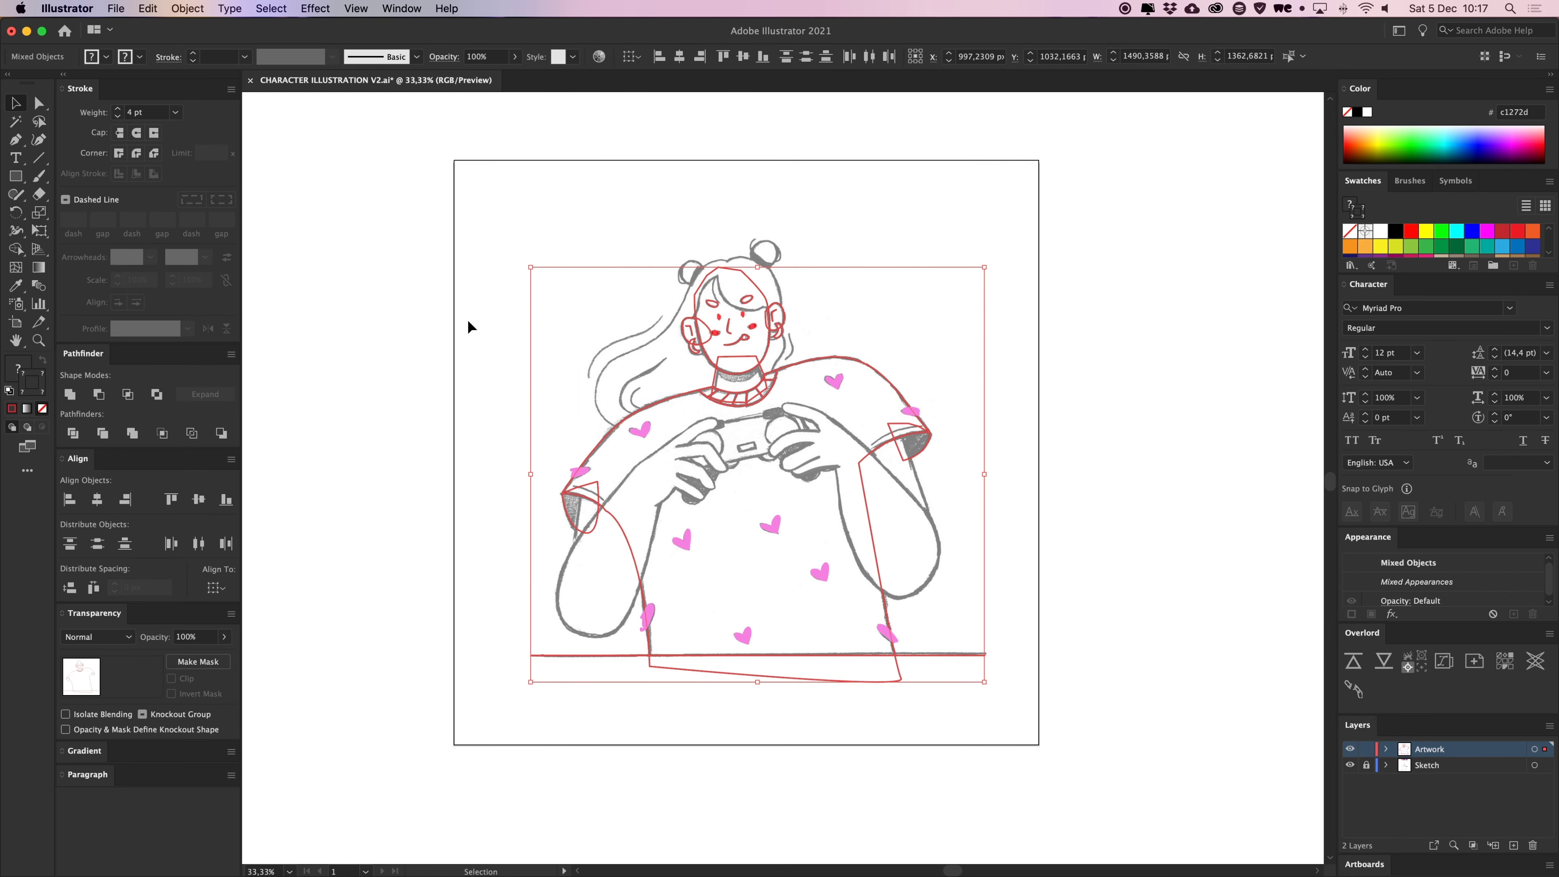
{"action": "left_click", "coordinate": [469, 327]}
Start the hair outline with the Pen tool at the parting and curve it over the crown to the right bun's base
{"action": "scroll", "coordinate": [602, 352], "scroll_direction": "up", "scroll_amount": 3}
{"action": "key", "text": "super+plus"}
{"action": "key", "text": "super+plus"}
{"action": "key", "text": "super+plus"}
{"action": "left_click_drag", "start_coordinate": [629, 351], "coordinate": [894, 430]}
{"action": "key", "text": "super+plus"}
{"action": "key", "text": "p"}
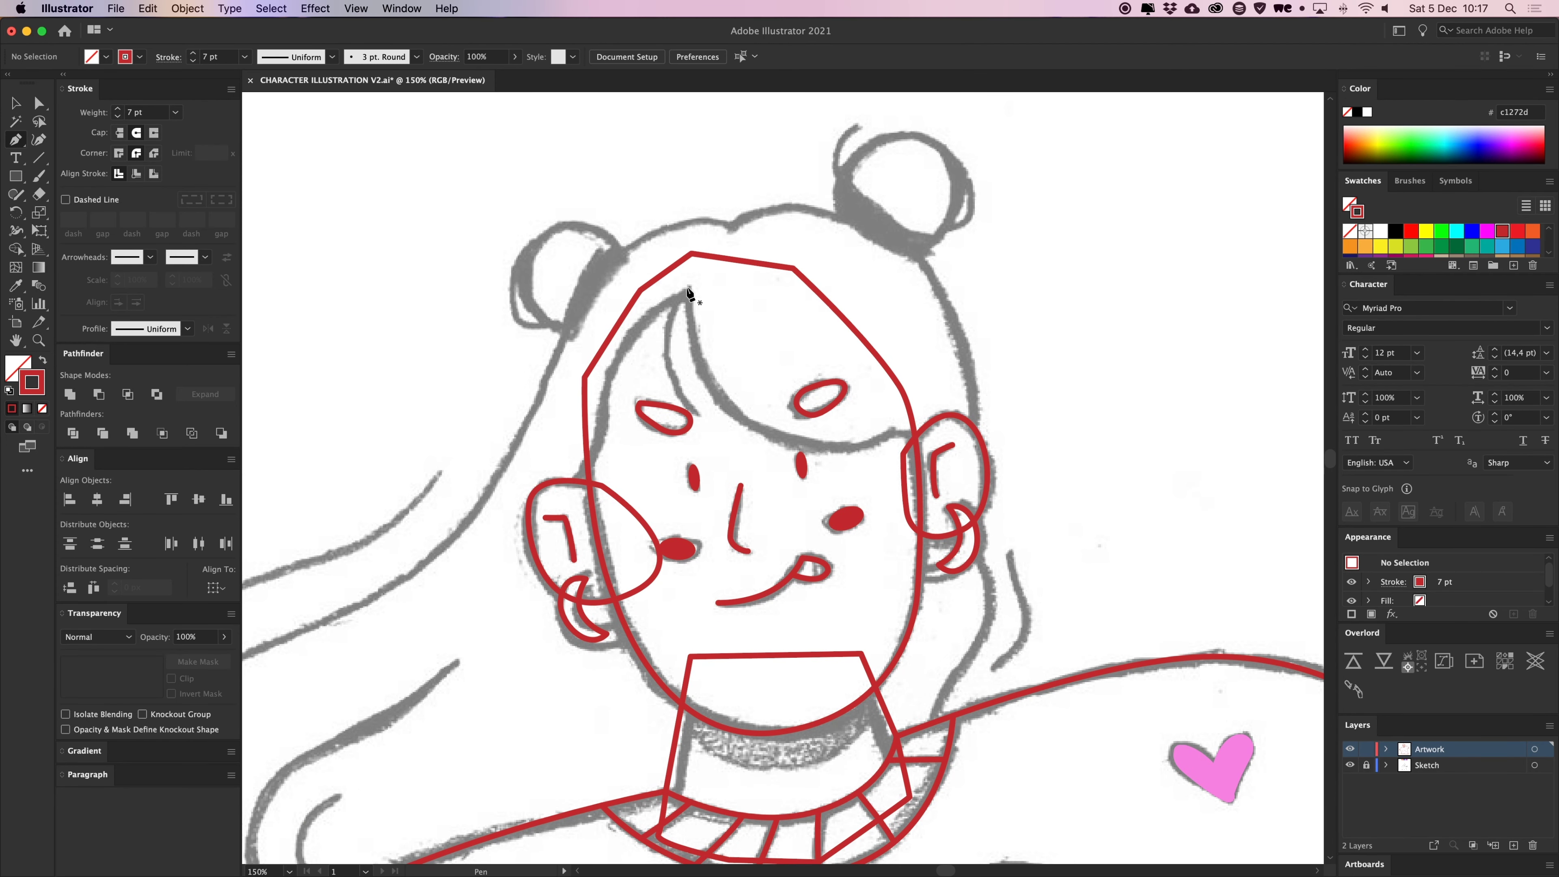
{"action": "scroll", "coordinate": [693, 282], "scroll_direction": "down", "scroll_amount": 1}
{"action": "scroll", "coordinate": [693, 282], "scroll_direction": "right", "scroll_amount": 1}
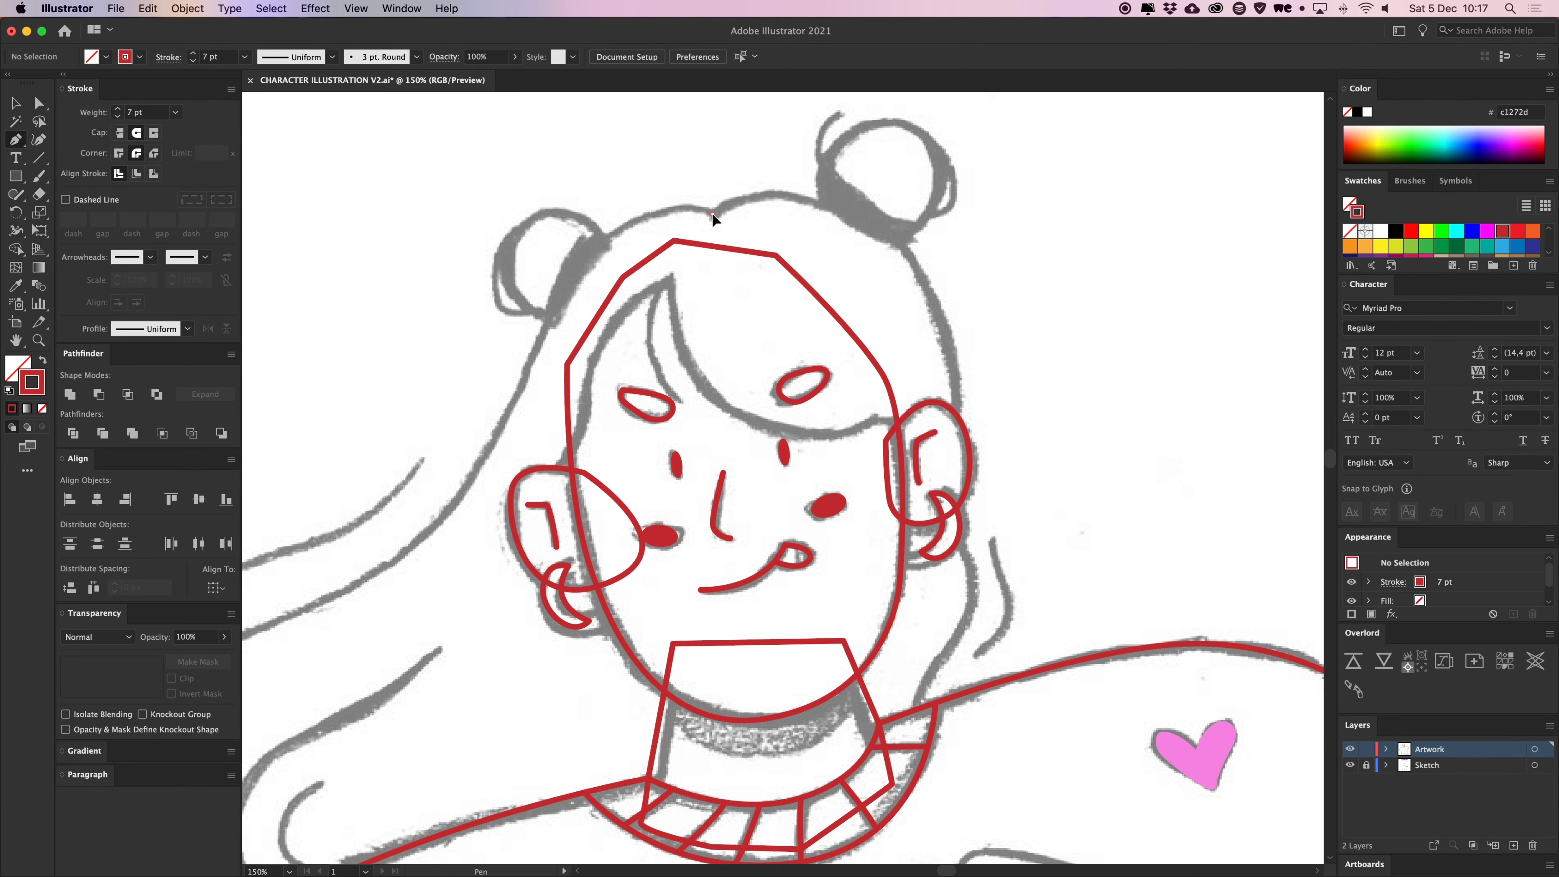
{"action": "left_click", "coordinate": [712, 213]}
{"action": "left_click_drag", "start_coordinate": [902, 246], "coordinate": [939, 272]}
{"action": "left_click_drag", "start_coordinate": [983, 333], "coordinate": [988, 328]}
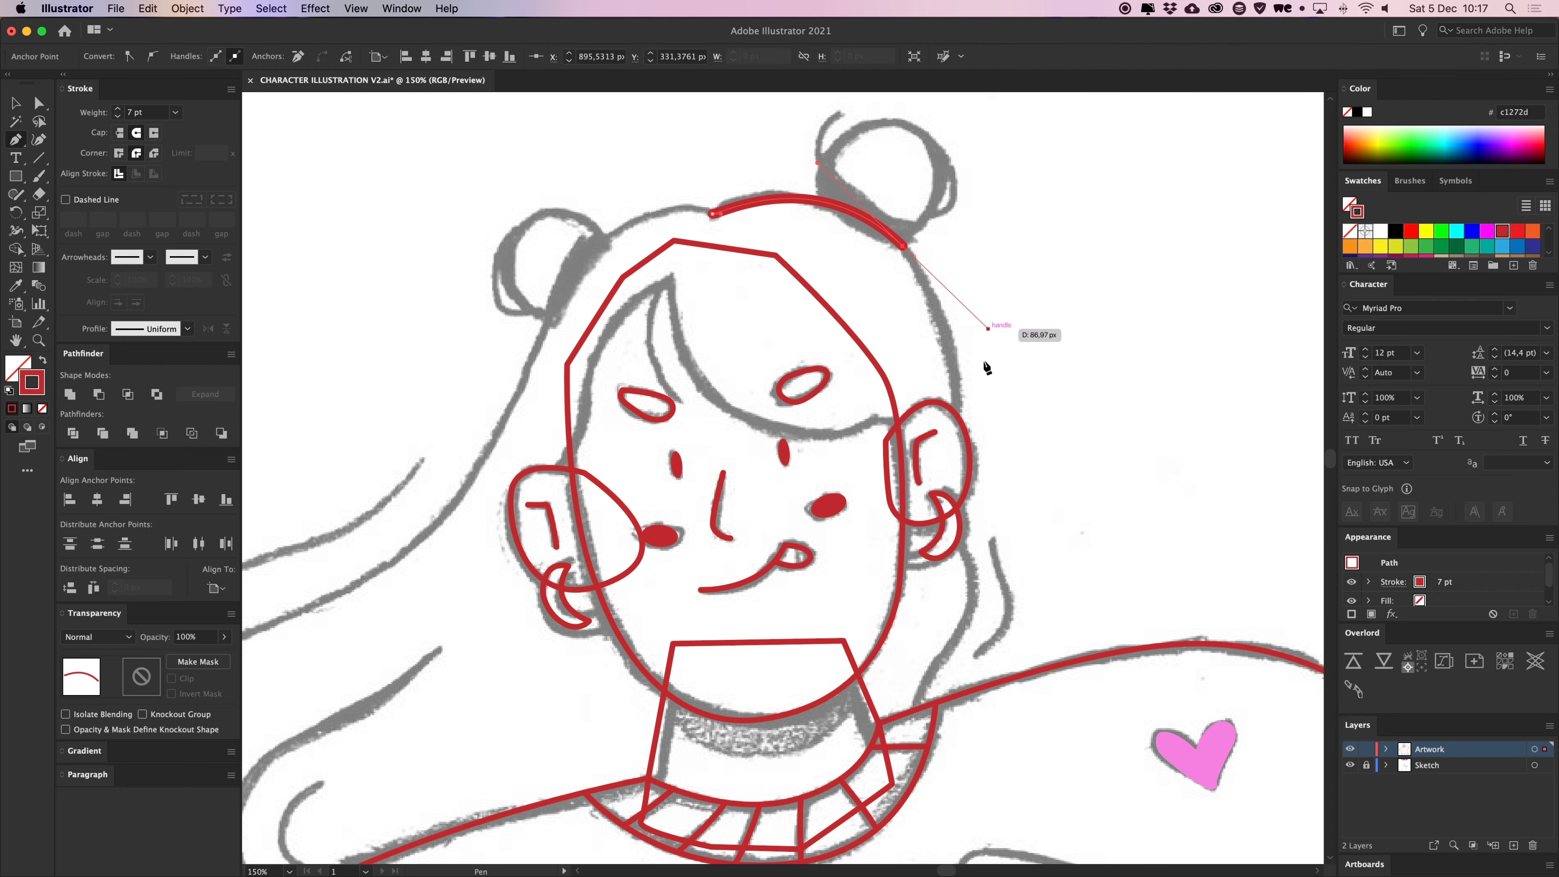
Continue the hair outline down the right side of the head, past the ear, to the collar
{"action": "mouse_move", "coordinate": [939, 465]}
{"action": "left_mouse_down"}
{"action": "mouse_move", "coordinate": [870, 507]}
{"action": "mouse_move", "coordinate": [915, 557]}
{"action": "mouse_move", "coordinate": [867, 676]}
{"action": "left_mouse_up"}
{"action": "scroll", "coordinate": [872, 508], "scroll_direction": "down", "scroll_amount": 1}
{"action": "scroll", "coordinate": [871, 508], "scroll_direction": "right", "scroll_amount": 1}
{"action": "scroll", "coordinate": [882, 608], "scroll_direction": "down", "scroll_amount": 2}
{"action": "key", "text": "space"}
{"action": "left_click_drag", "start_coordinate": [836, 699], "coordinate": [872, 662]}
Extend the hair outline with straight segments across the chest to the left shoulder
{"action": "scroll", "coordinate": [866, 650], "scroll_direction": "down", "scroll_amount": 2}
{"action": "scroll", "coordinate": [865, 651], "scroll_direction": "left", "scroll_amount": 4}
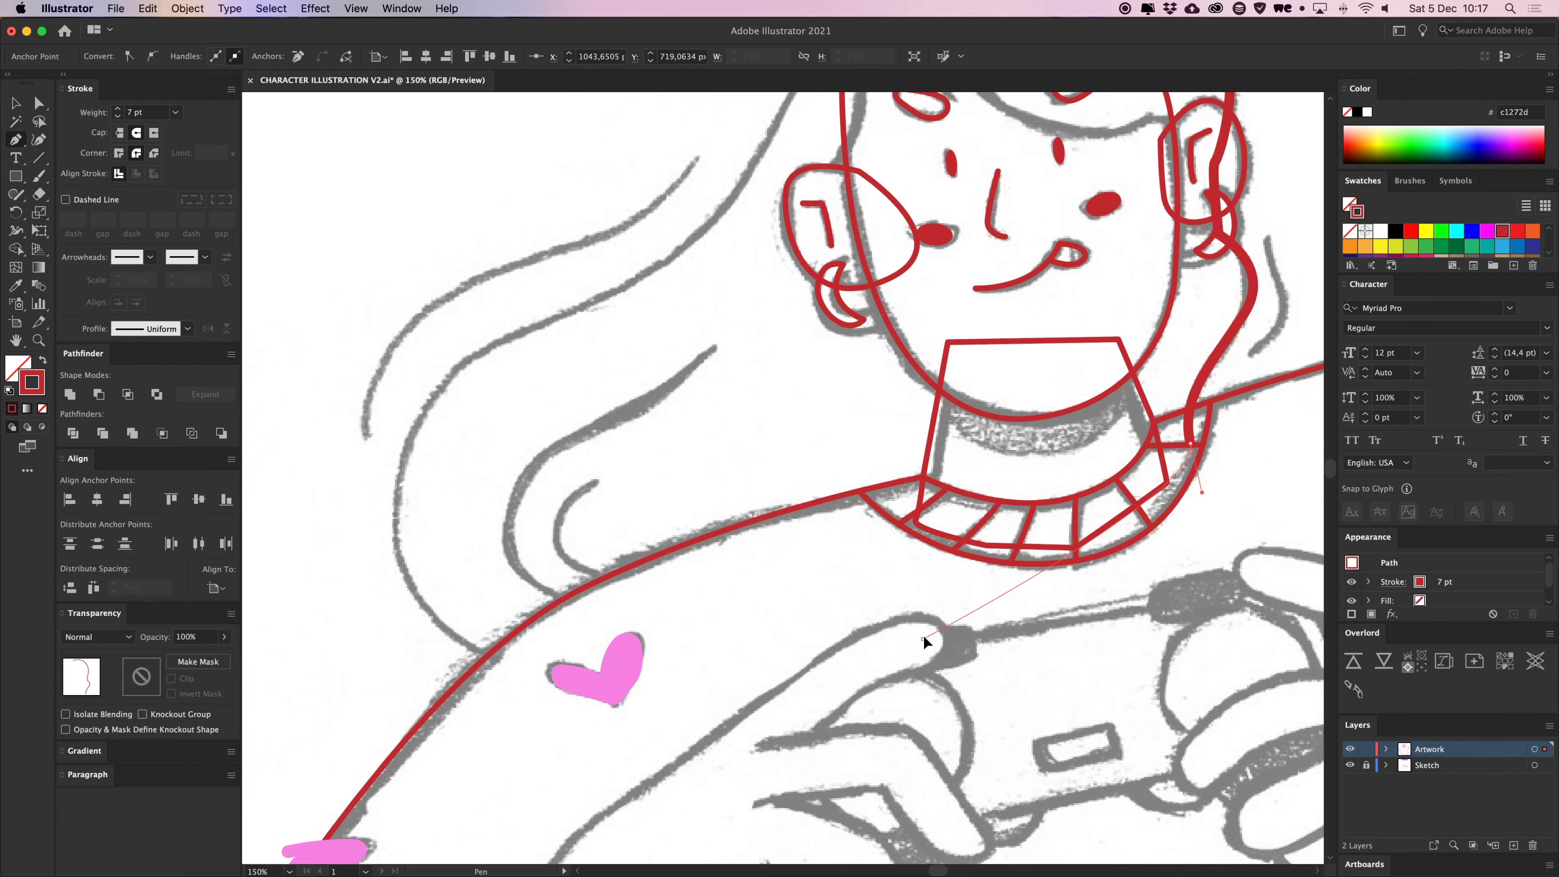
{"action": "left_click", "coordinate": [730, 668]}
{"action": "left_click", "coordinate": [504, 668]}
{"action": "scroll", "coordinate": [503, 669], "scroll_direction": "up", "scroll_amount": 2}
{"action": "scroll", "coordinate": [503, 670], "scroll_direction": "left", "scroll_amount": 1}
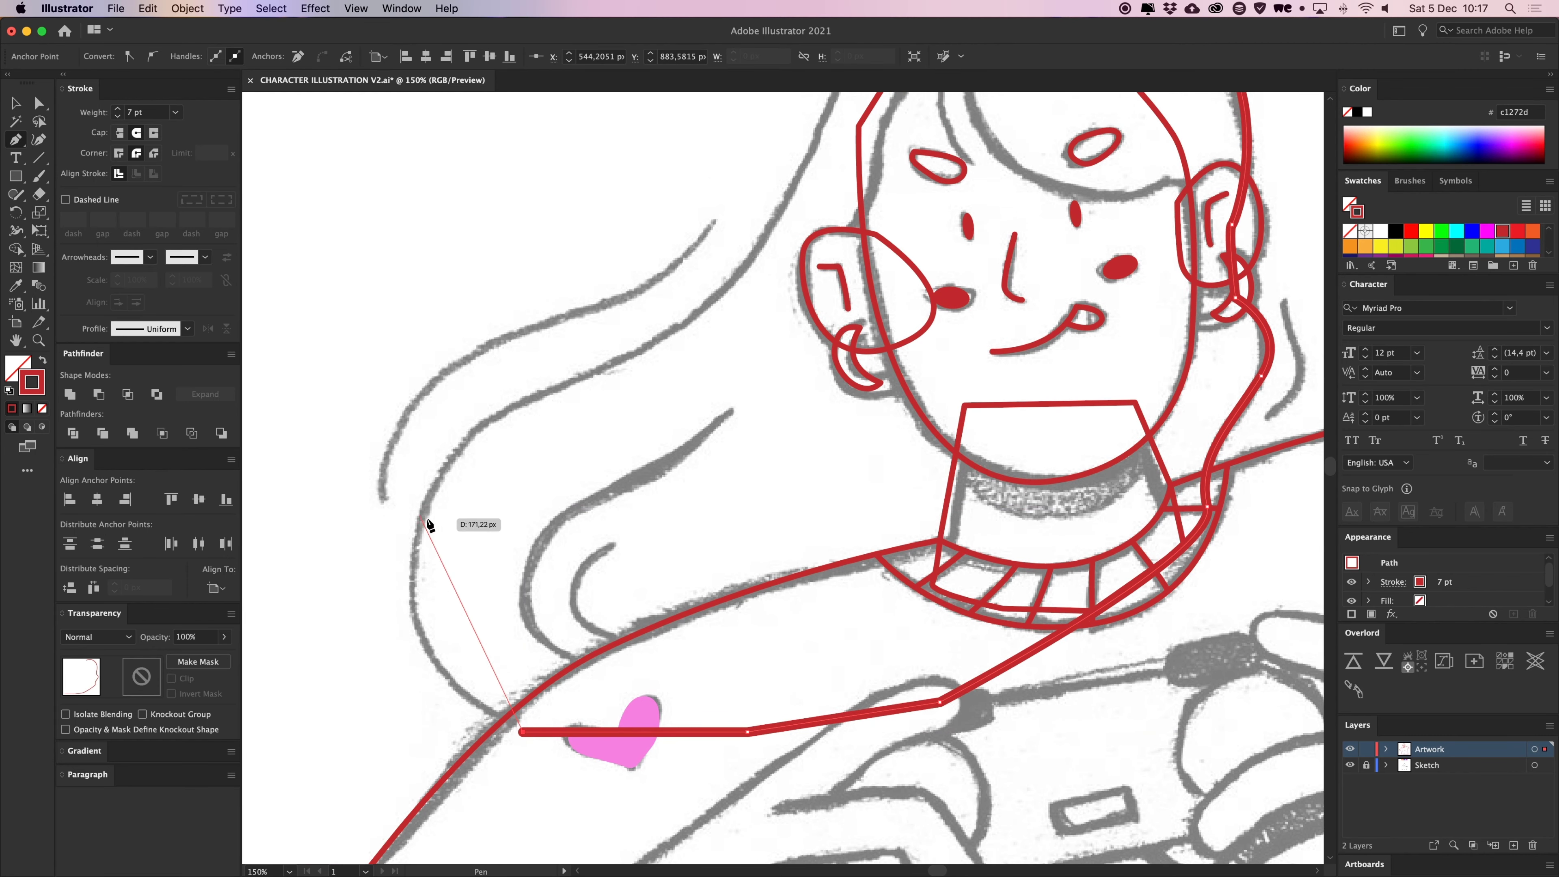
Curve the hair outline up along the long left strand and the side of the head, closing it at the parting
{"action": "left_click_drag", "start_coordinate": [416, 542], "coordinate": [446, 412]}
{"action": "left_click_drag", "start_coordinate": [579, 382], "coordinate": [624, 372]}
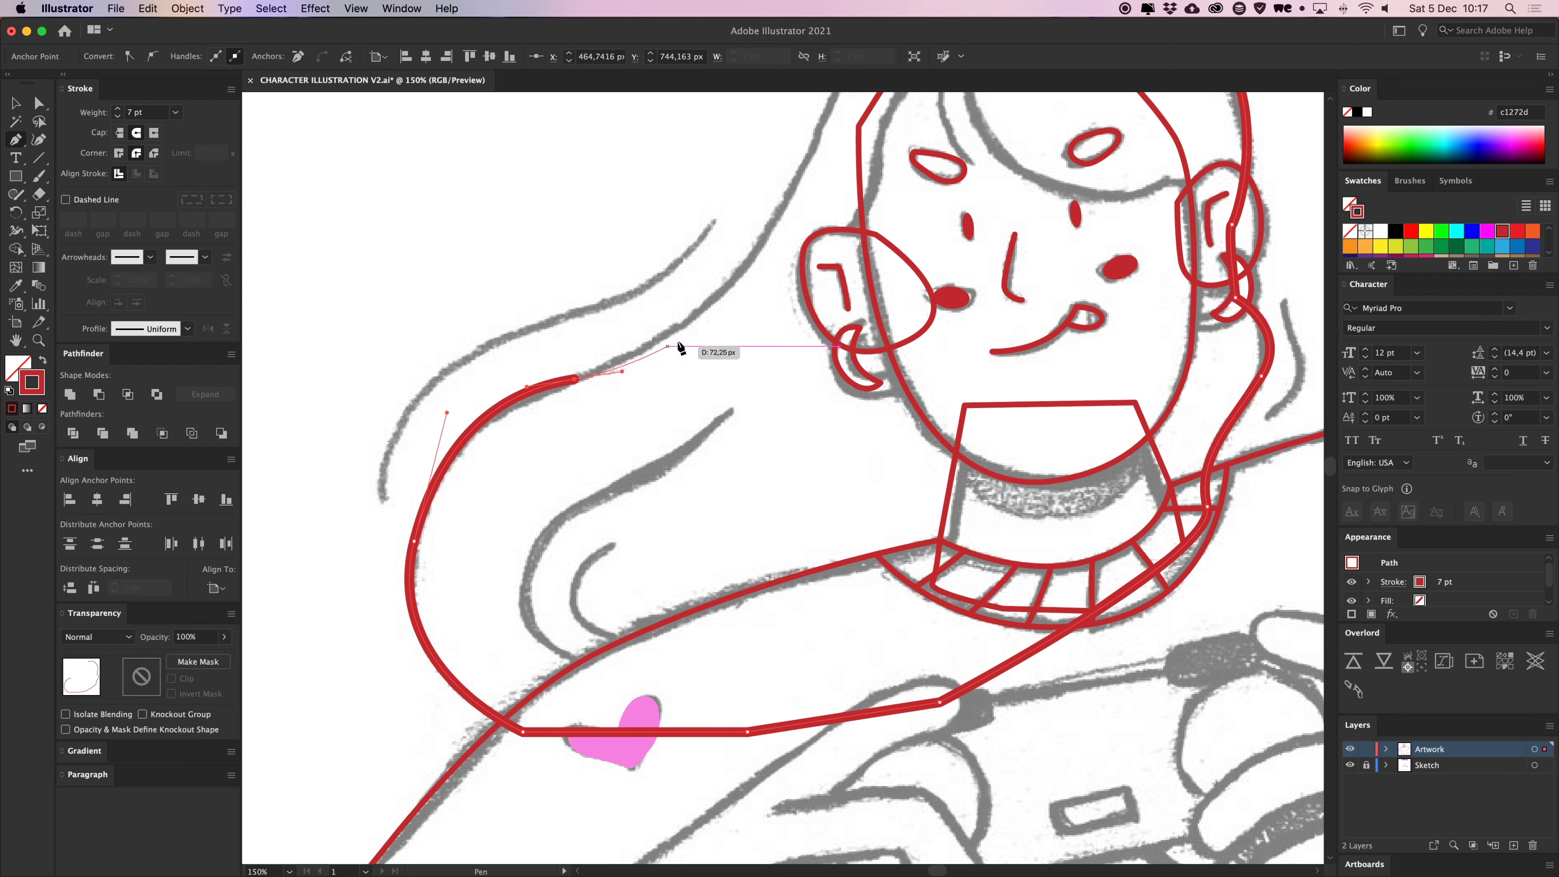
{"action": "scroll", "coordinate": [672, 348], "scroll_direction": "up", "scroll_amount": 3}
{"action": "scroll", "coordinate": [672, 349], "scroll_direction": "right", "scroll_amount": 3}
{"action": "left_click_drag", "start_coordinate": [536, 432], "coordinate": [563, 362]}
{"action": "left_click_drag", "start_coordinate": [767, 182], "coordinate": [907, 222]}
{"action": "key", "text": "v"}
{"action": "left_click", "coordinate": [485, 260]}
Adjust the hair outline's anchors and handles along the upper part of the long left strand
{"action": "key", "text": "a"}
{"action": "left_click", "coordinate": [536, 430]}
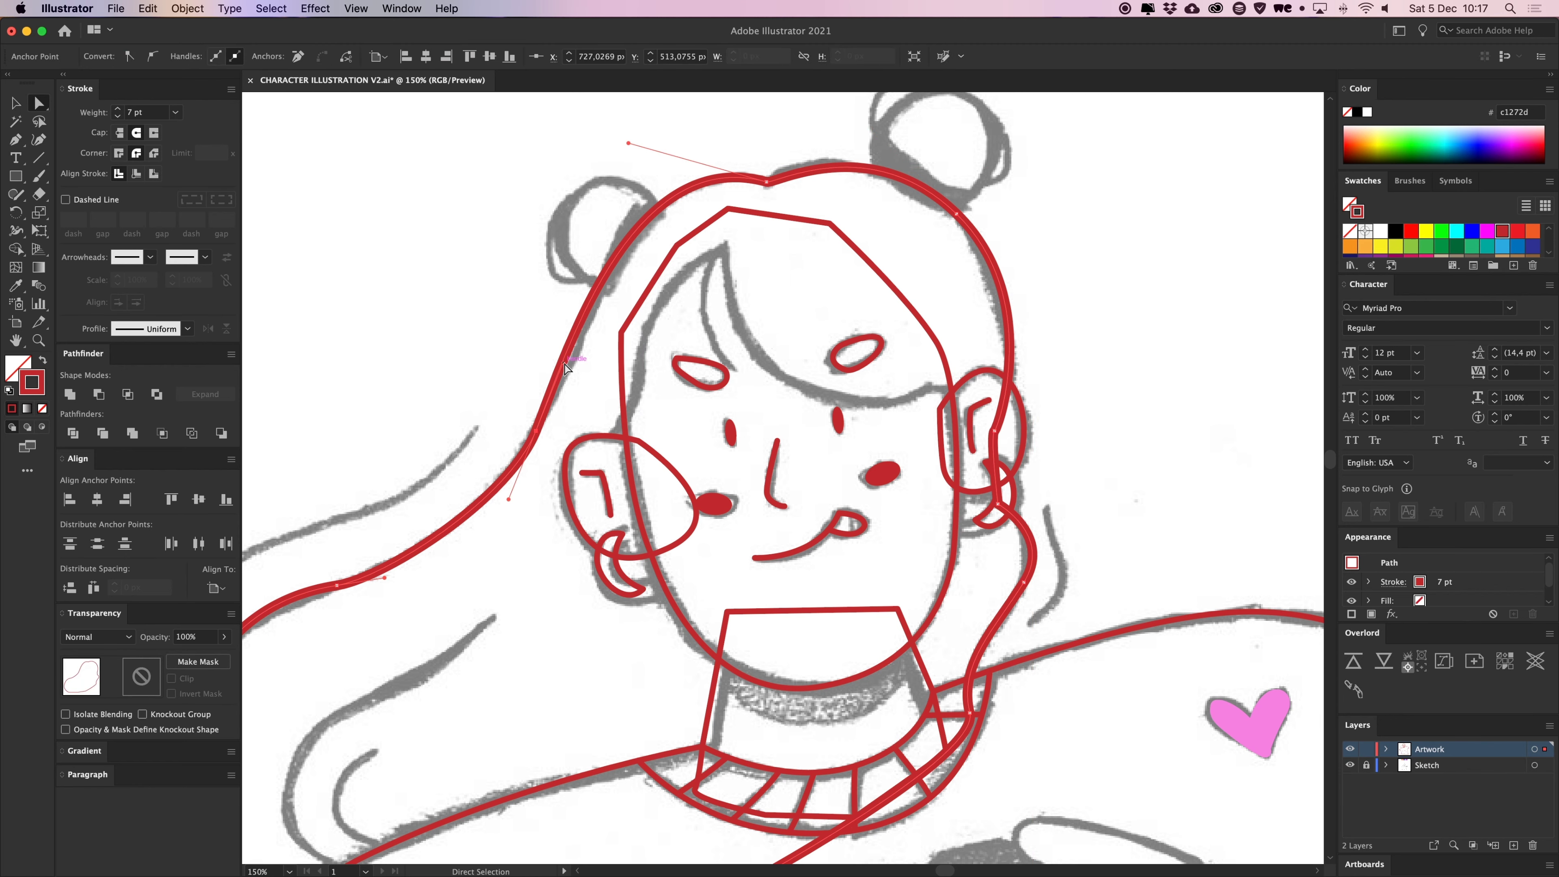
{"action": "left_click_drag", "start_coordinate": [578, 355], "coordinate": [762, 266]}
{"action": "left_click", "coordinate": [550, 460]}
{"action": "mouse_move", "coordinate": [544, 446]}
{"action": "left_mouse_down"}
{"action": "mouse_move", "coordinate": [594, 433]}
{"action": "mouse_move", "coordinate": [534, 463]}
{"action": "left_mouse_up"}
{"action": "left_click_drag", "start_coordinate": [646, 436], "coordinate": [692, 424]}
{"action": "left_click", "coordinate": [602, 393]}
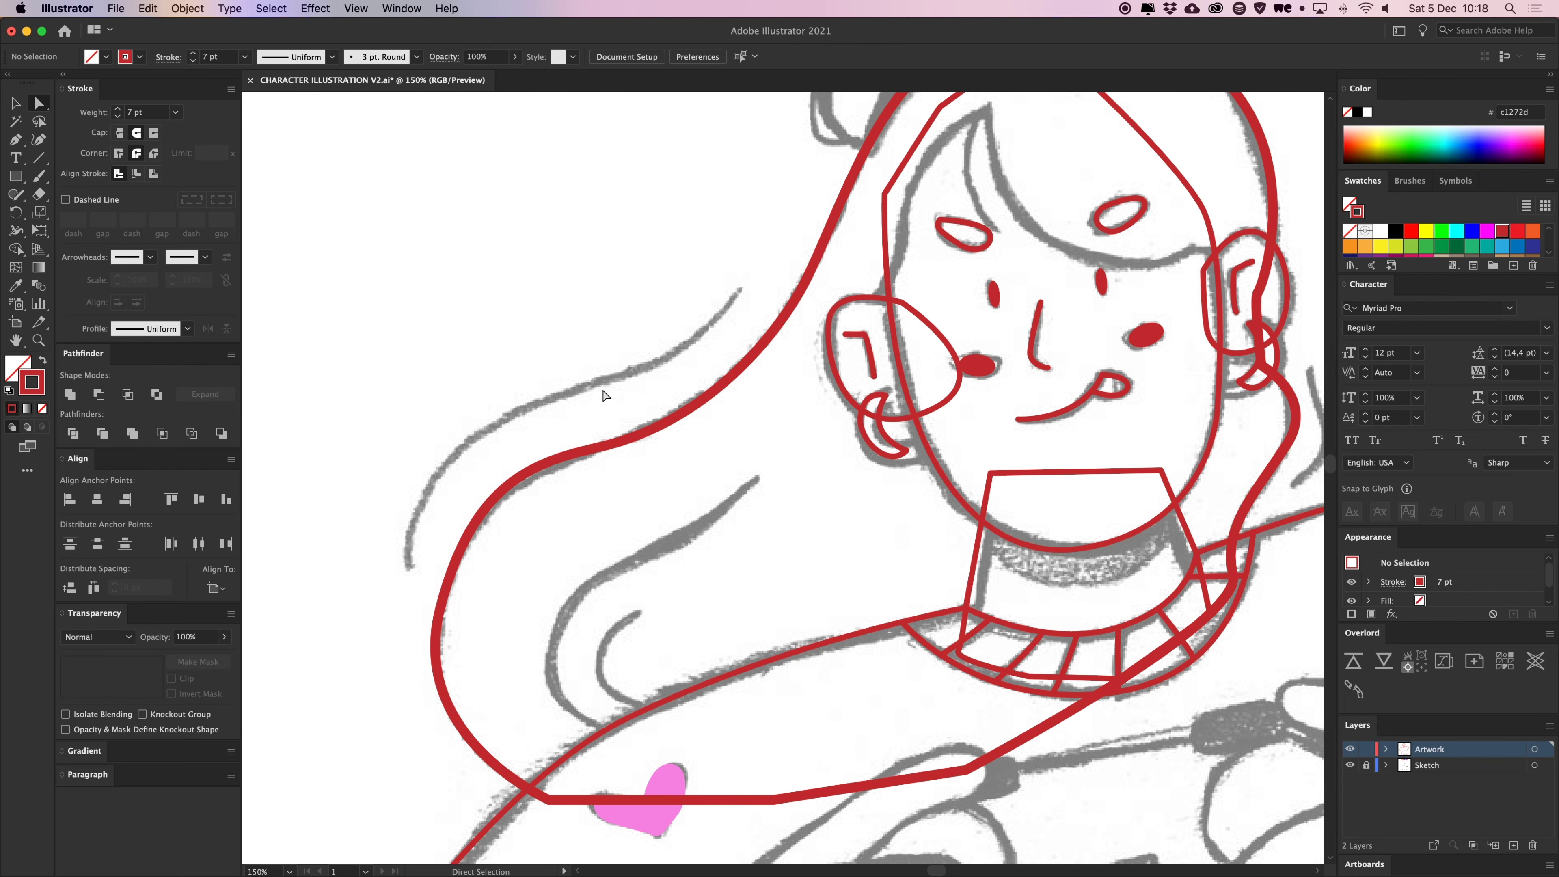
Refine the hair outline's lower left curve above the shoulder to follow the sketch
{"action": "scroll", "coordinate": [552, 430], "scroll_direction": "down", "scroll_amount": 2}
{"action": "left_click", "coordinate": [439, 593]}
{"action": "left_click_drag", "start_coordinate": [452, 562], "coordinate": [460, 450]}
{"action": "left_click", "coordinate": [762, 479]}
{"action": "mouse_move", "coordinate": [823, 503]}
{"action": "left_mouse_down"}
{"action": "mouse_move", "coordinate": [734, 482]}
{"action": "mouse_move", "coordinate": [809, 480]}
{"action": "left_mouse_up"}
Trace the loose outer strand beside the long left hair as an open curved Pen path
{"action": "key", "text": "p"}
{"action": "left_click", "coordinate": [397, 510]}
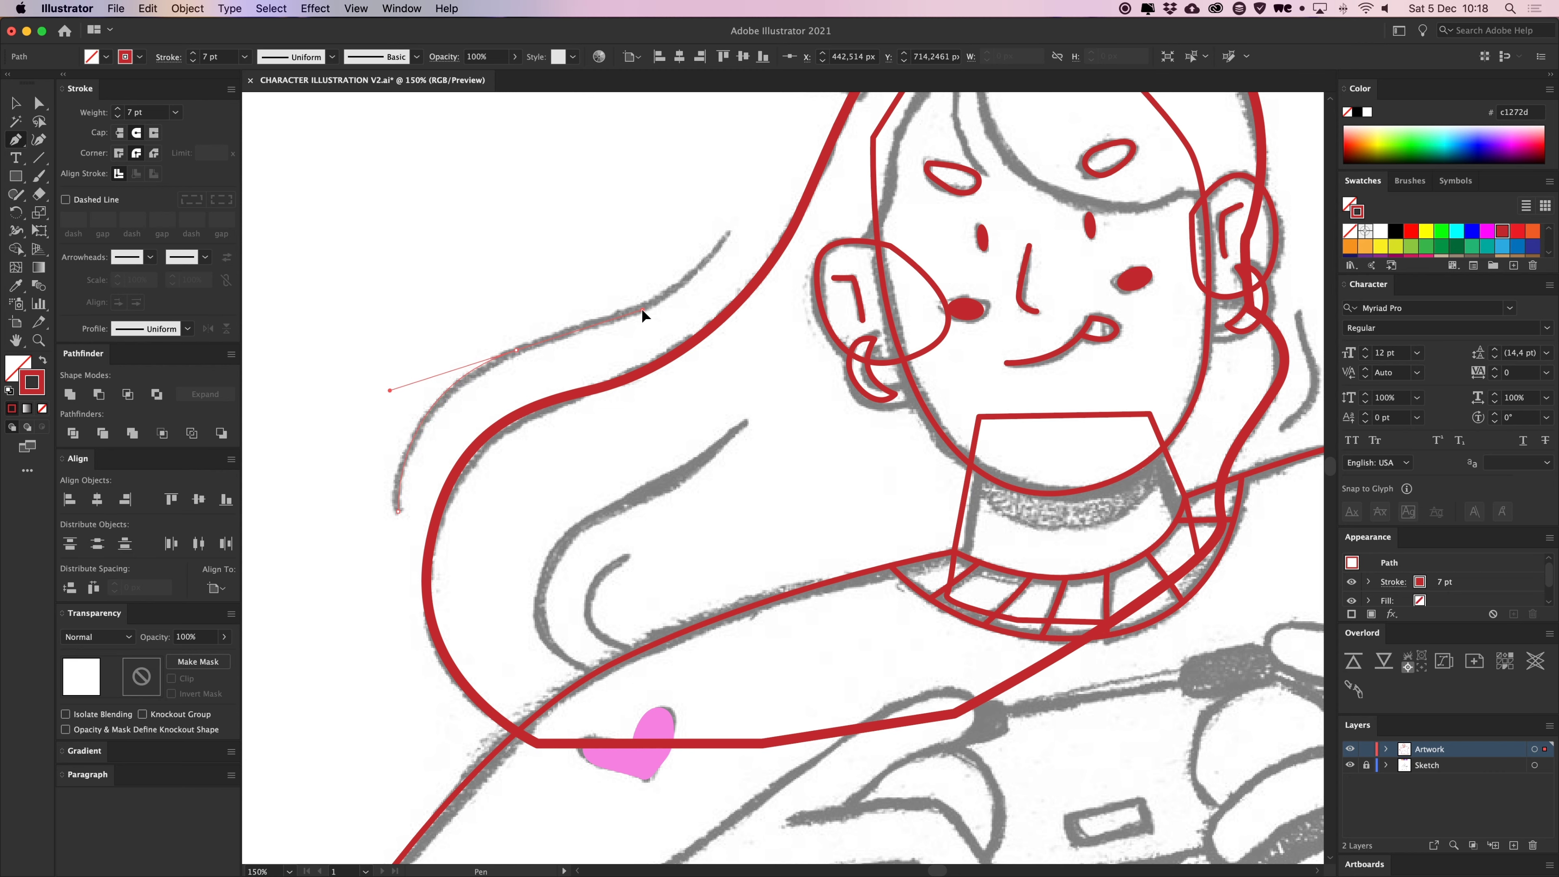
{"action": "left_click_drag", "start_coordinate": [642, 308], "coordinate": [644, 309]}
{"action": "left_click_drag", "start_coordinate": [716, 245], "coordinate": [741, 196]}
{"action": "key", "text": "v"}
{"action": "left_click", "coordinate": [771, 188]}
Trace the long inner strand rising from the left shoulder as an open curved Pen path
{"action": "scroll", "coordinate": [719, 349], "scroll_direction": "down", "scroll_amount": 3}
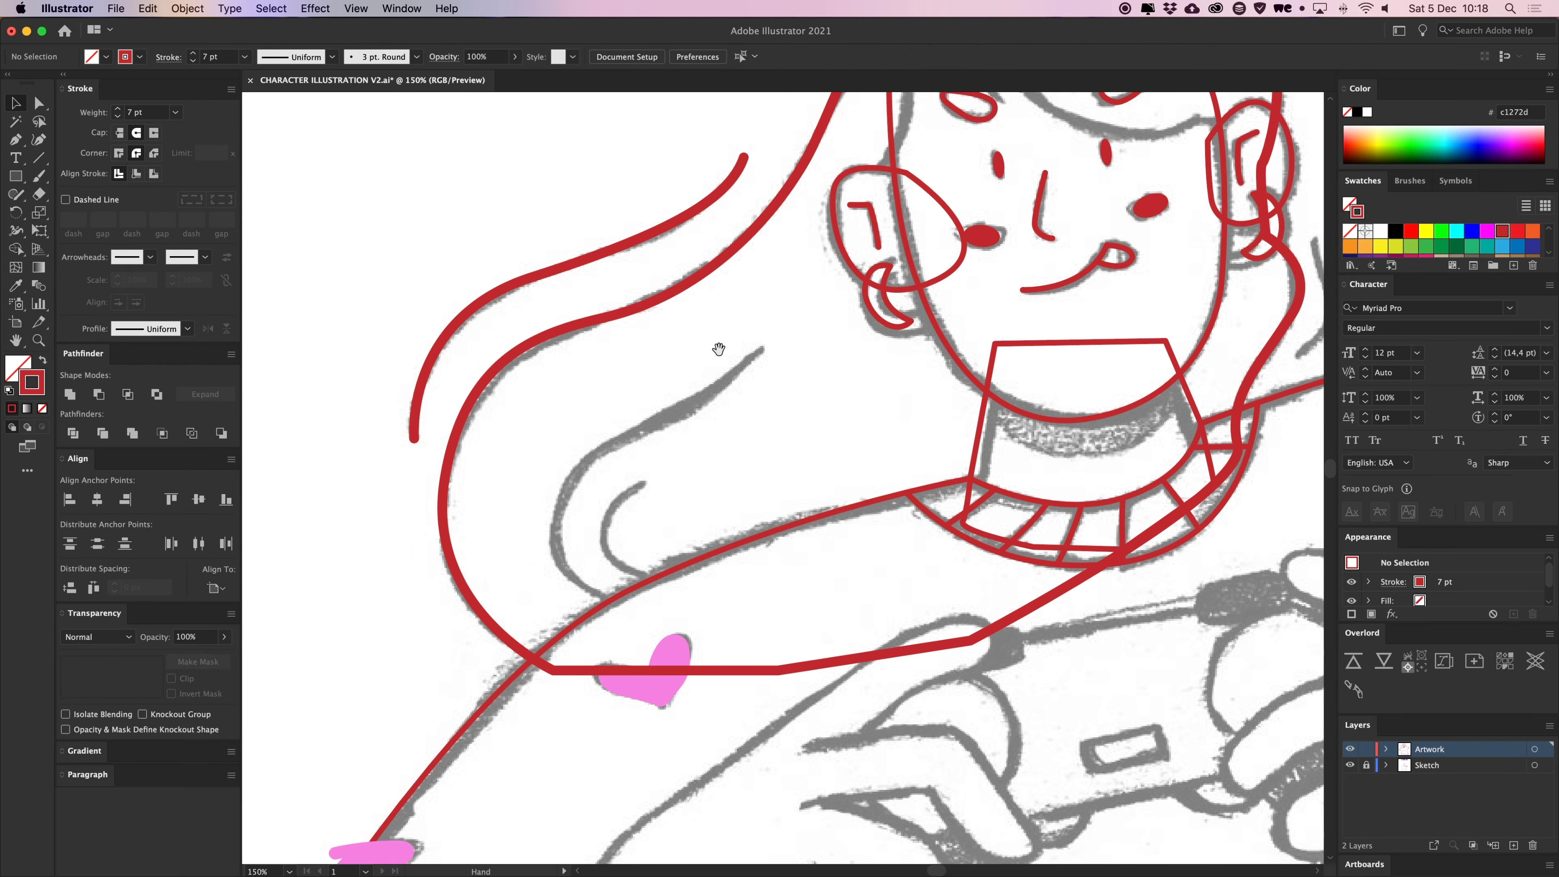
{"action": "left_click", "coordinate": [630, 608]}
{"action": "left_click_drag", "start_coordinate": [561, 495], "coordinate": [607, 417]}
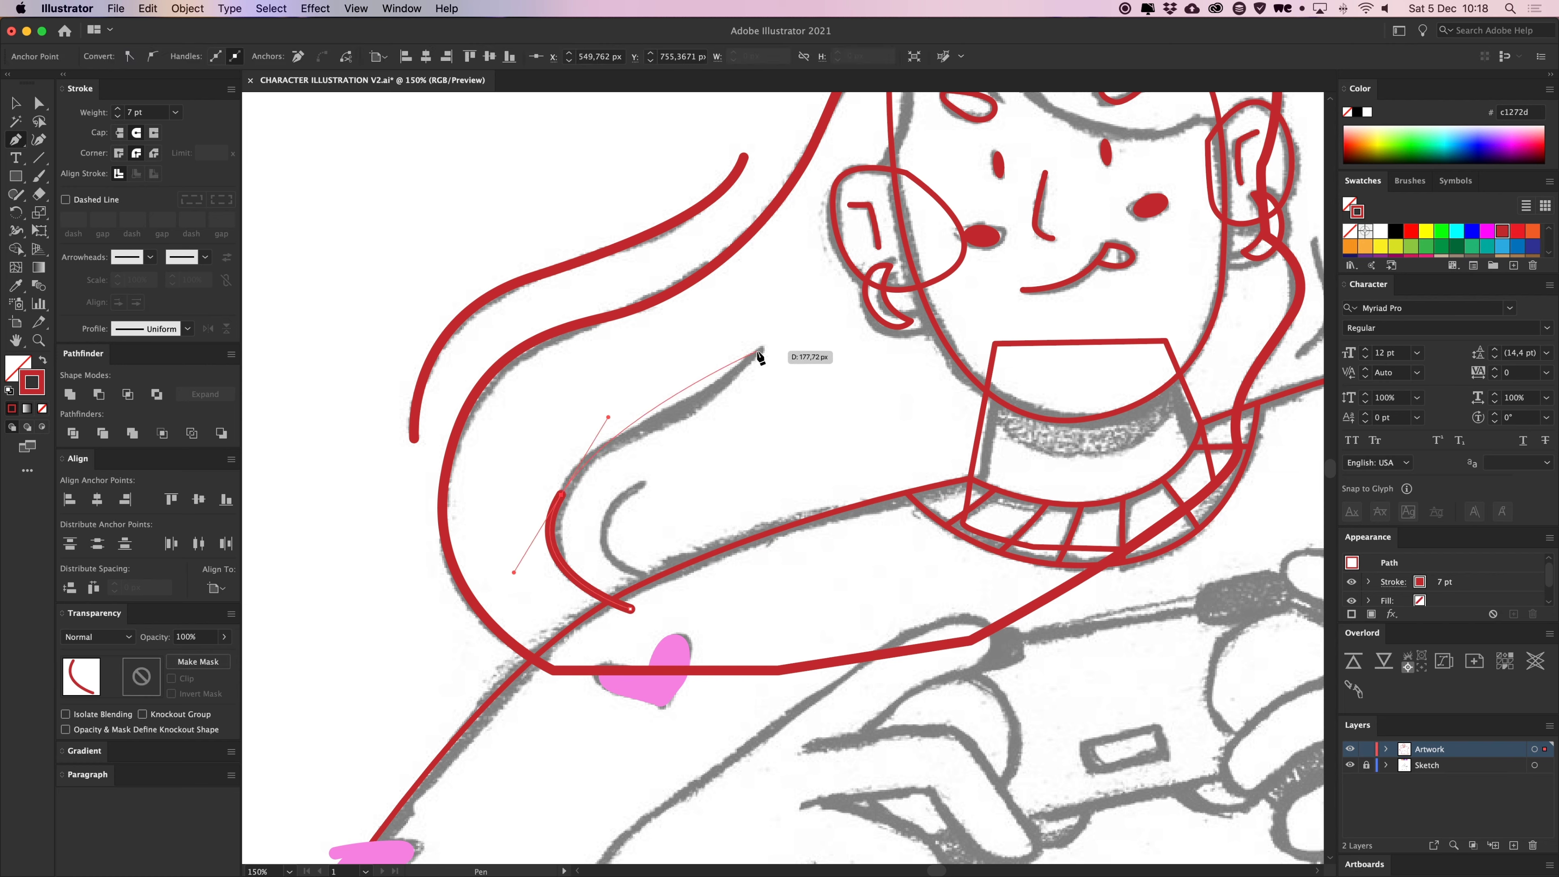
{"action": "left_click_drag", "start_coordinate": [780, 289], "coordinate": [781, 287]}
{"action": "key", "text": "Escape"}
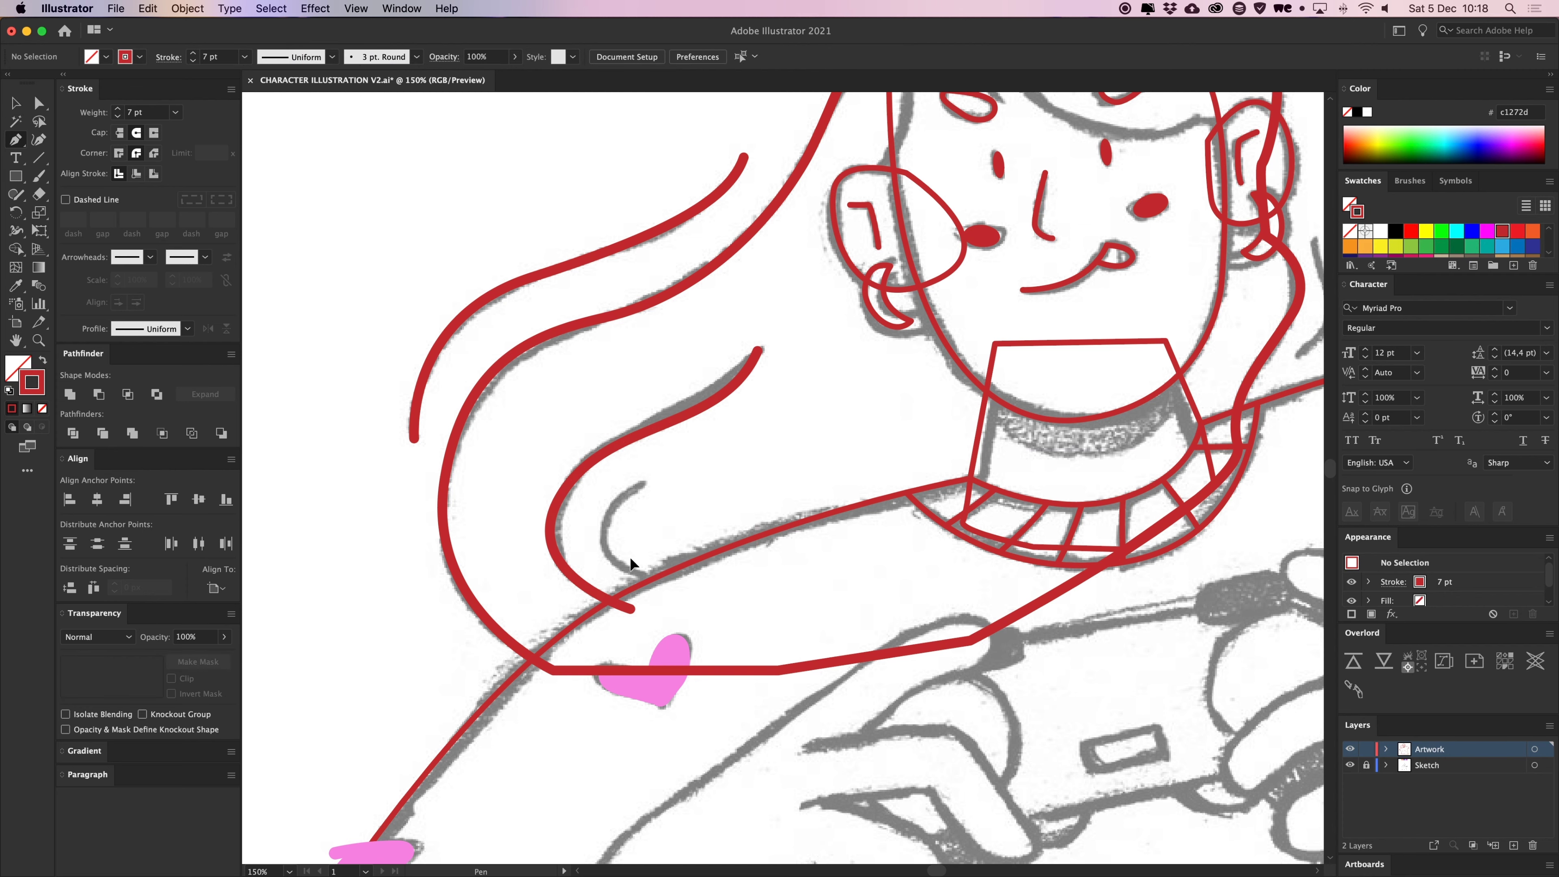
{"action": "left_click", "coordinate": [662, 583]}
{"action": "left_click_drag", "start_coordinate": [641, 483], "coordinate": [742, 407]}
{"action": "left_click", "coordinate": [787, 423], "text": "super"}
{"action": "key", "text": "a"}
{"action": "left_click", "coordinate": [641, 484]}
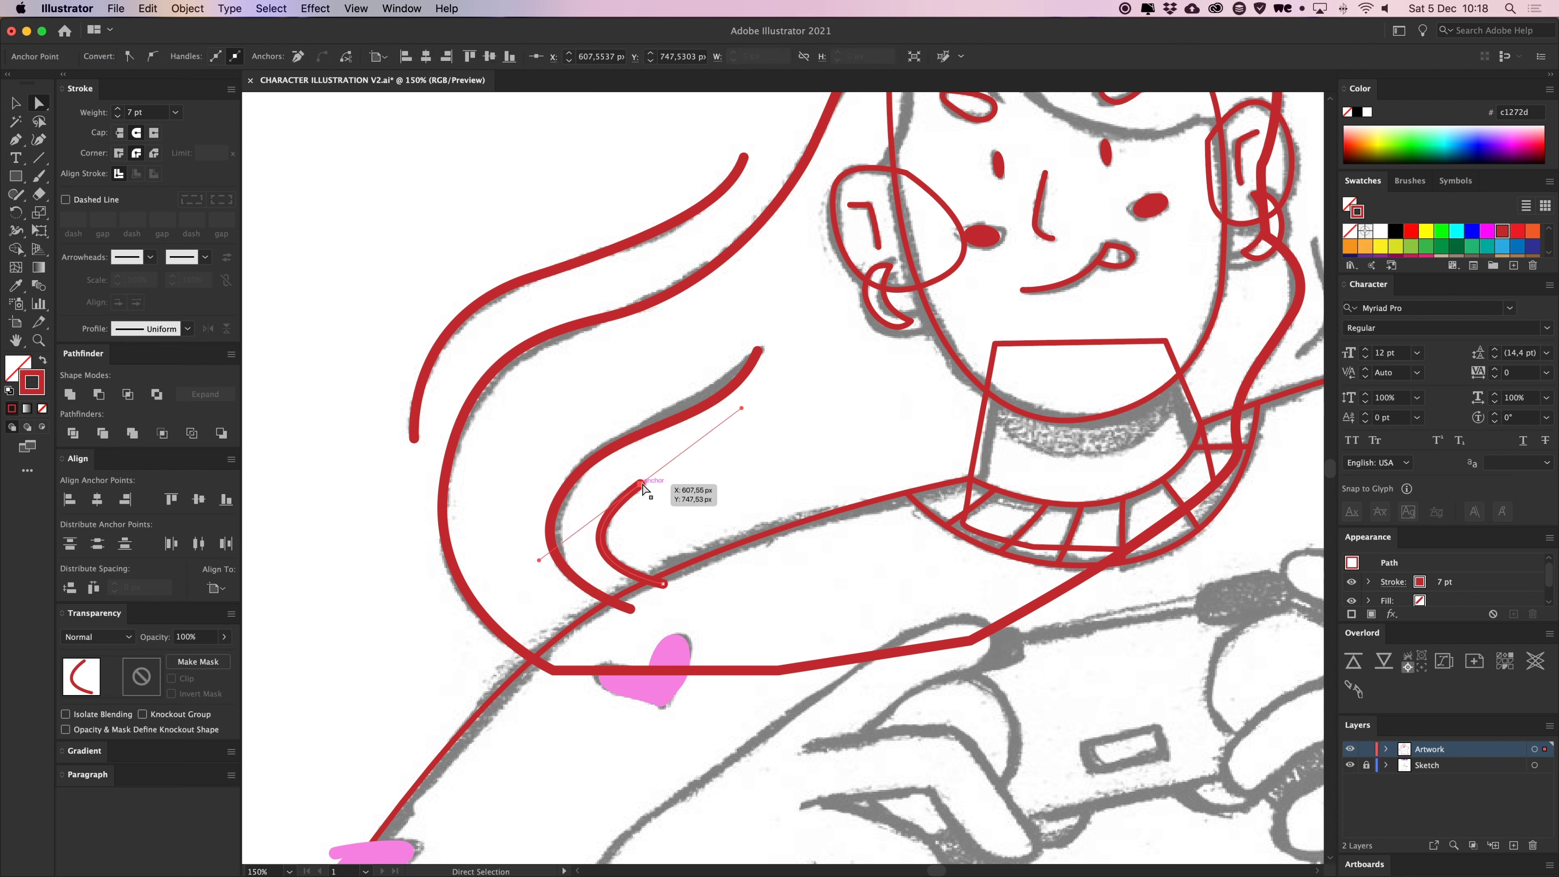
{"action": "key", "text": "BackSpace"}
{"action": "key", "text": "BackSpace"}
Trace the short inner hair strand above the left shoulder as an open curved Pen path
{"action": "key", "text": "p"}
{"action": "left_click", "coordinate": [666, 585]}
{"action": "left_click_drag", "start_coordinate": [604, 534], "coordinate": [605, 492]}
{"action": "left_click", "coordinate": [645, 483]}
{"action": "key", "text": "v"}
{"action": "left_click", "coordinate": [870, 466]}
Trace the short loose strand beside the right-hand hair, below the right ear, as an open curved Pen path
{"action": "key", "text": "space"}
{"action": "left_click_drag", "start_coordinate": [870, 469], "coordinate": [596, 613]}
{"action": "key", "text": "p"}
{"action": "key", "text": "space"}
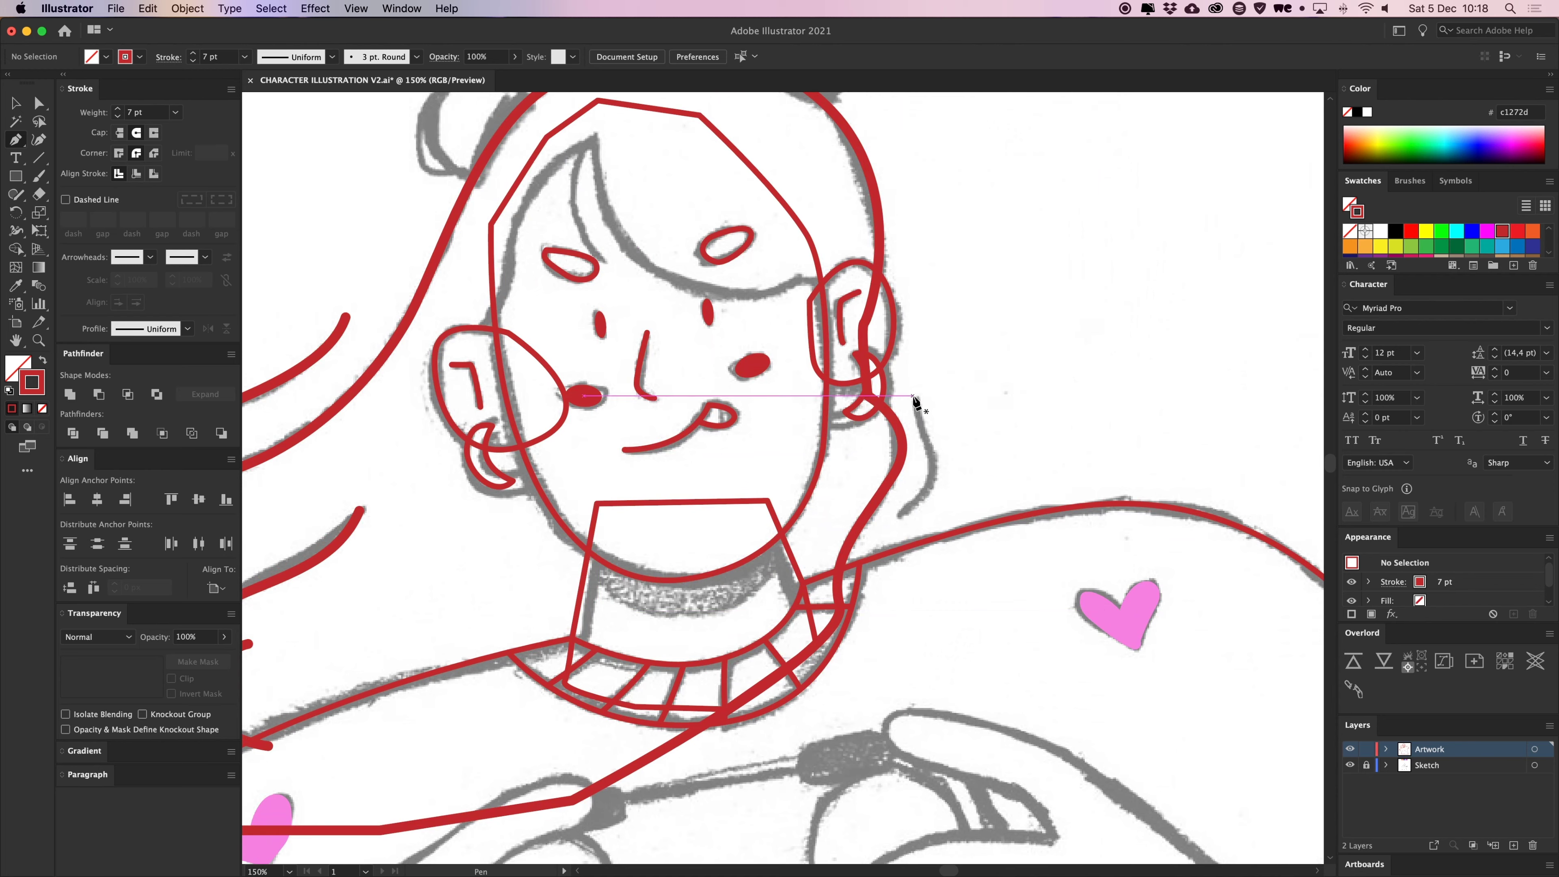
{"action": "left_click", "coordinate": [916, 396]}
{"action": "left_click_drag", "start_coordinate": [924, 432], "coordinate": [928, 437]}
{"action": "left_click_drag", "start_coordinate": [901, 515], "coordinate": [851, 541]}
{"action": "key", "text": "v"}
{"action": "left_click", "coordinate": [943, 461]}
Set the main hair outline's stroke weight to 4 pt
{"action": "key", "text": "space"}
{"action": "left_click_drag", "start_coordinate": [966, 335], "coordinate": [1053, 430]}
{"action": "left_click_drag", "start_coordinate": [1061, 376], "coordinate": [1052, 580]}
{"action": "left_click_drag", "start_coordinate": [1060, 306], "coordinate": [961, 373]}
{"action": "key", "text": "super+plus"}
{"action": "key", "text": "space"}
{"action": "key", "text": "v"}
{"action": "left_click", "coordinate": [821, 457]}
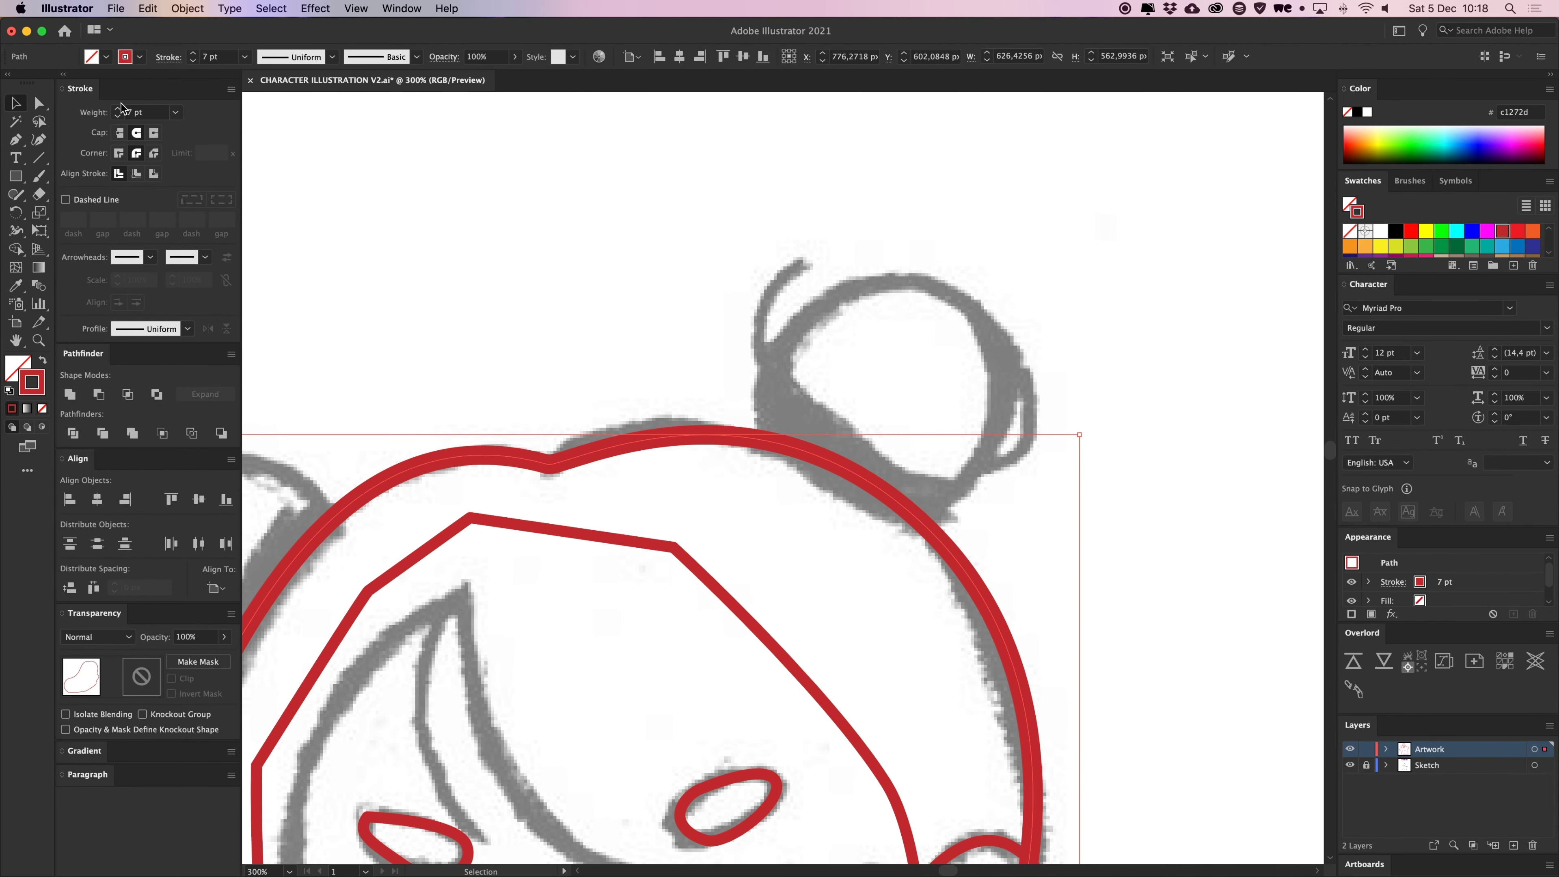
{"action": "type", "text": "4"}
{"action": "key", "text": "Return"}
Set the stroke weight of the loose hair strands on both sides of the head to 4 pt
{"action": "key", "text": "super+minus"}
{"action": "key", "text": "super+minus"}
{"action": "key", "text": "super+minus"}
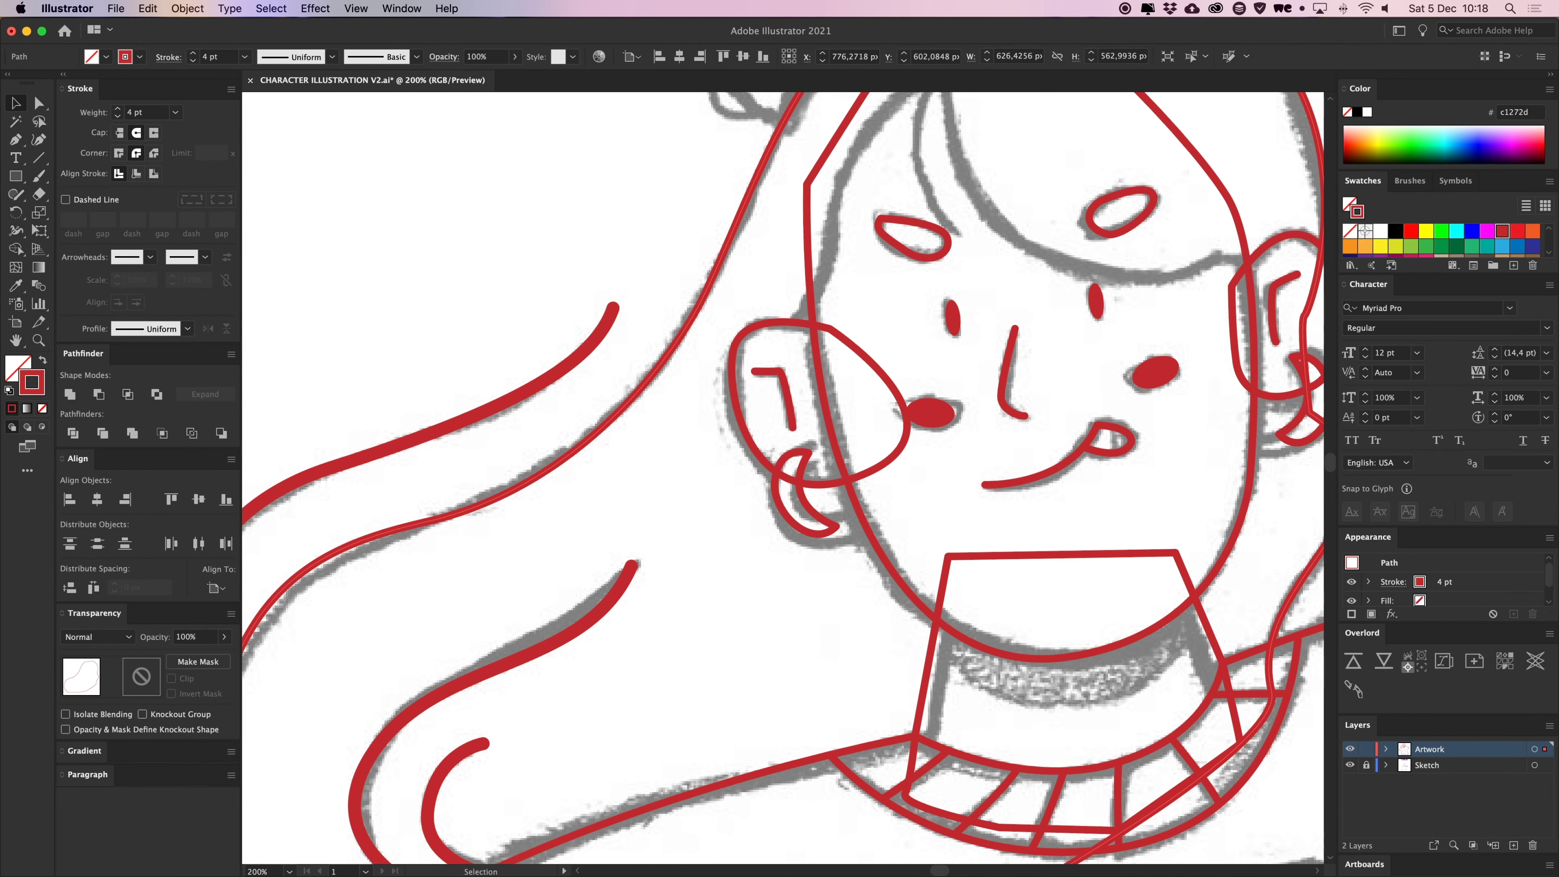
{"action": "left_click", "coordinate": [599, 475]}
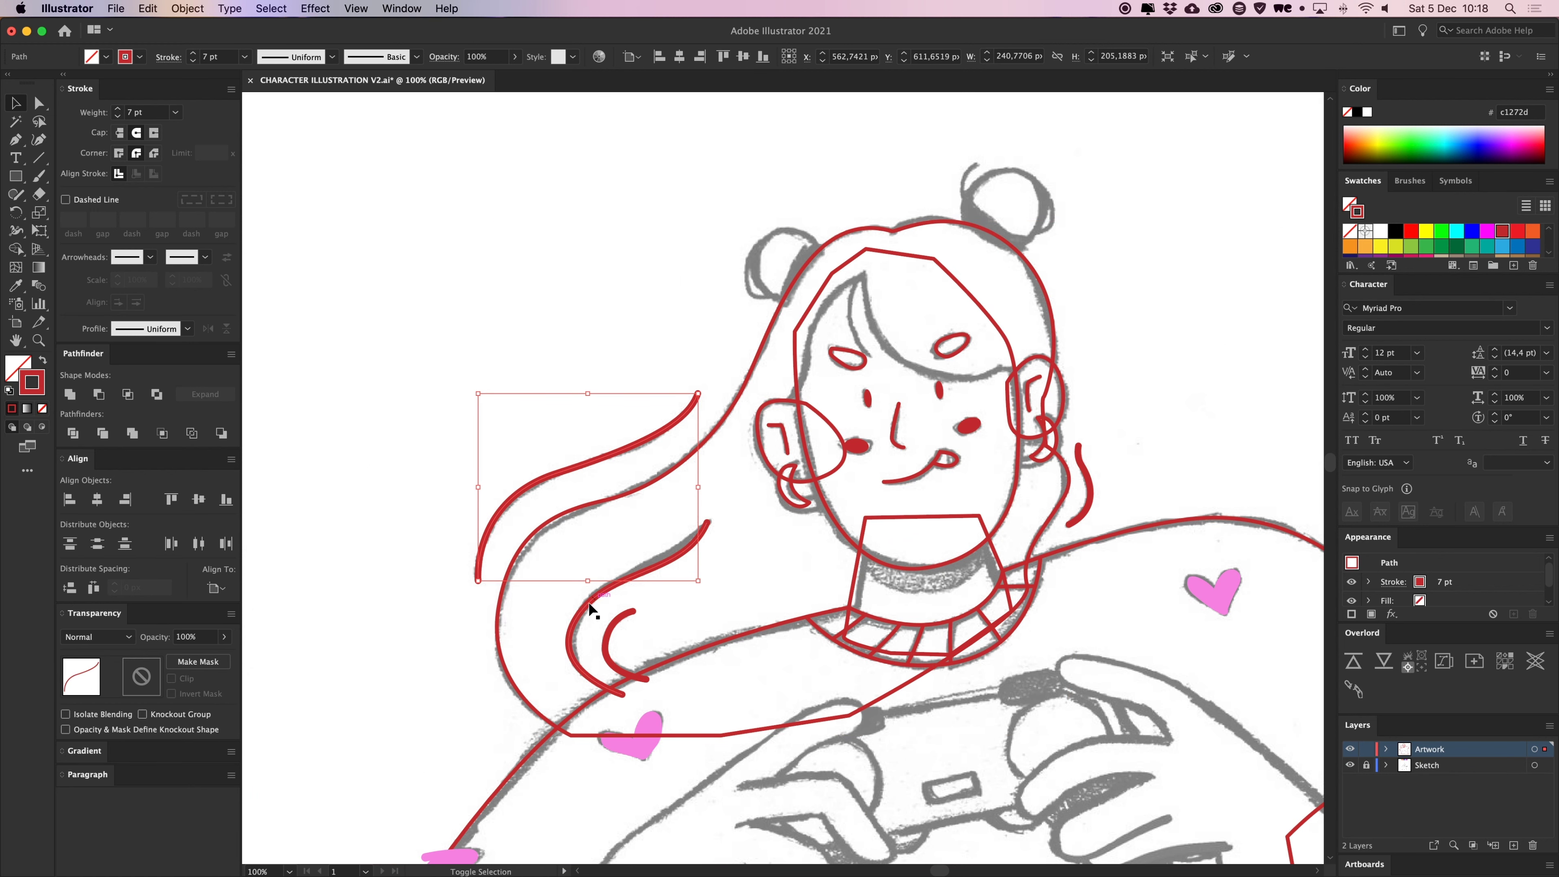
{"action": "left_click", "coordinate": [571, 617], "text": "shift"}
{"action": "left_click", "coordinate": [1089, 507], "text": "shift"}
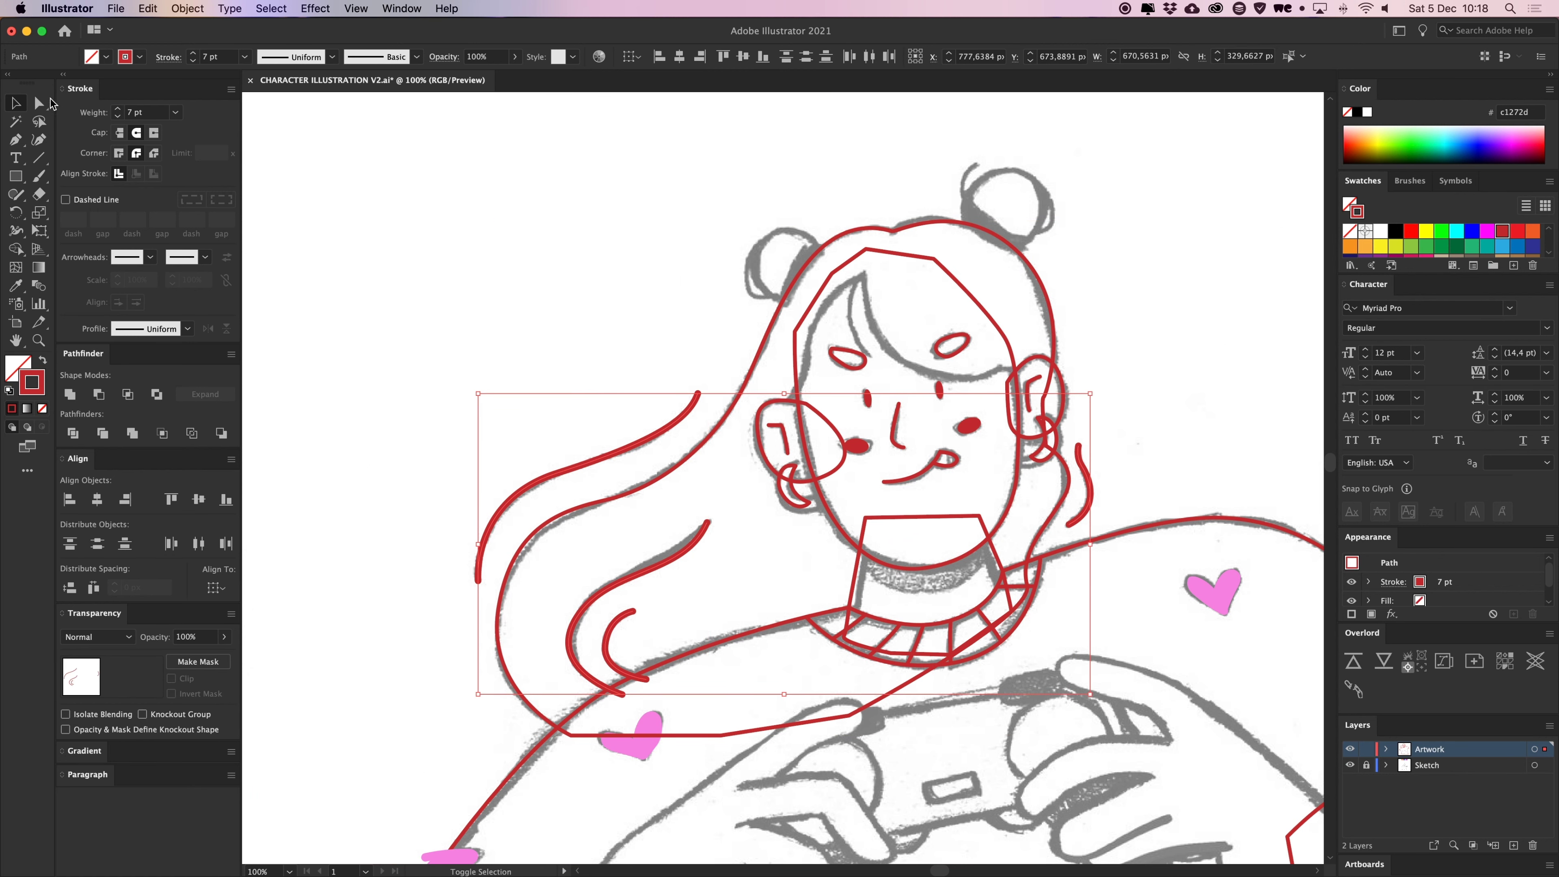
{"action": "type", "text": "4"}
{"action": "key", "text": "Return"}
{"action": "left_click", "coordinate": [705, 201]}
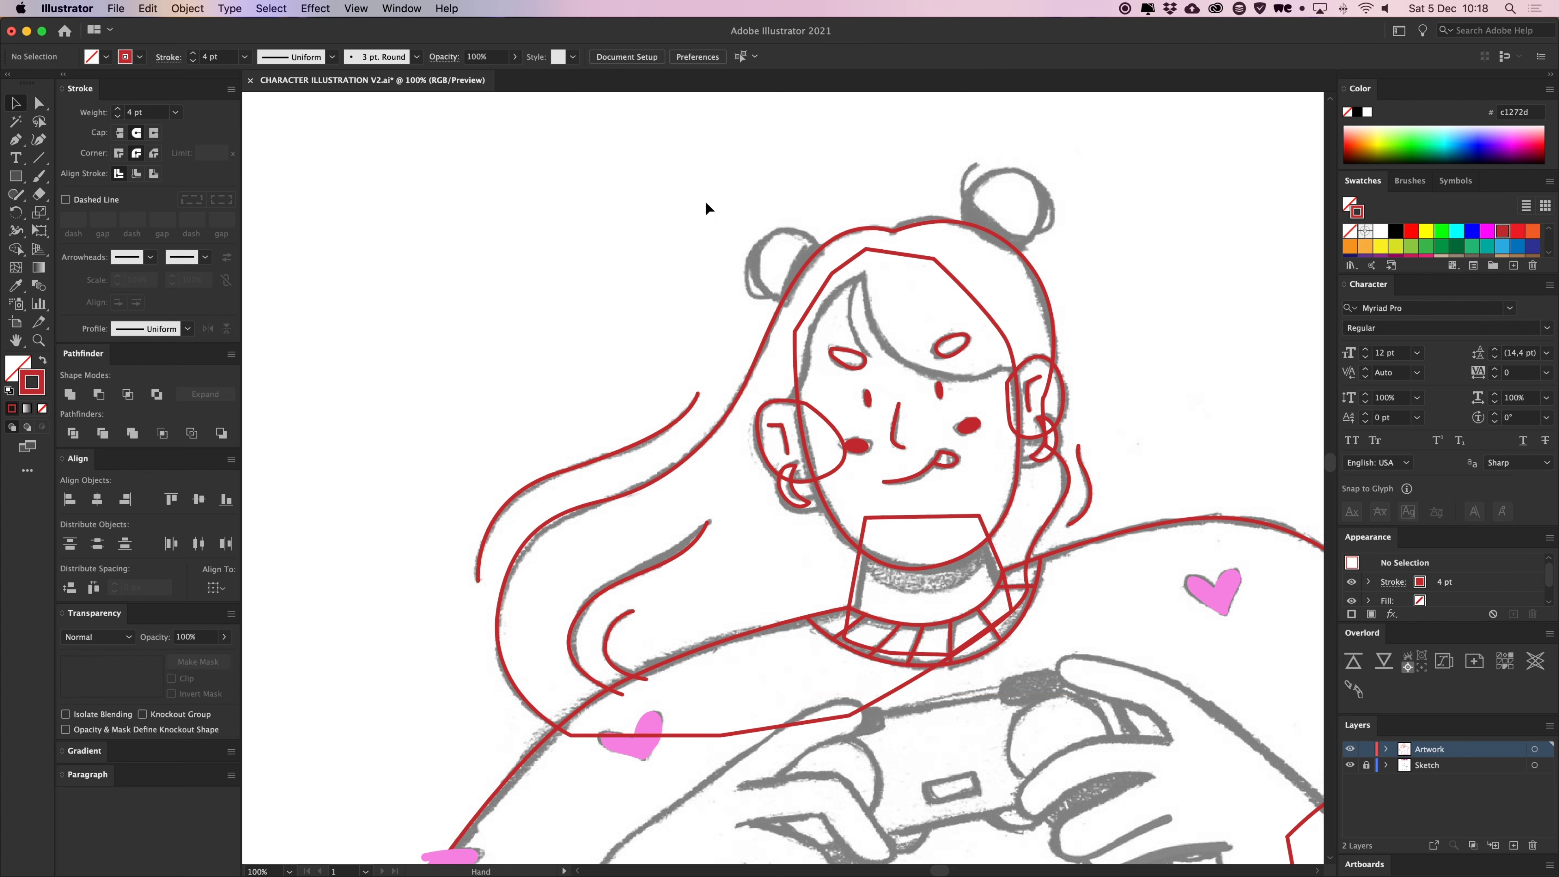
Trace the right hair bun as a closed Pen path whose straight base overlaps the hair outline
{"action": "scroll", "coordinate": [675, 234], "scroll_direction": "right", "scroll_amount": 5}
{"action": "scroll", "coordinate": [675, 234], "scroll_direction": "up", "scroll_amount": 3}
{"action": "key", "text": "super+="}
{"action": "key", "text": "super+="}
{"action": "key", "text": "super+="}
{"action": "key", "text": "p"}
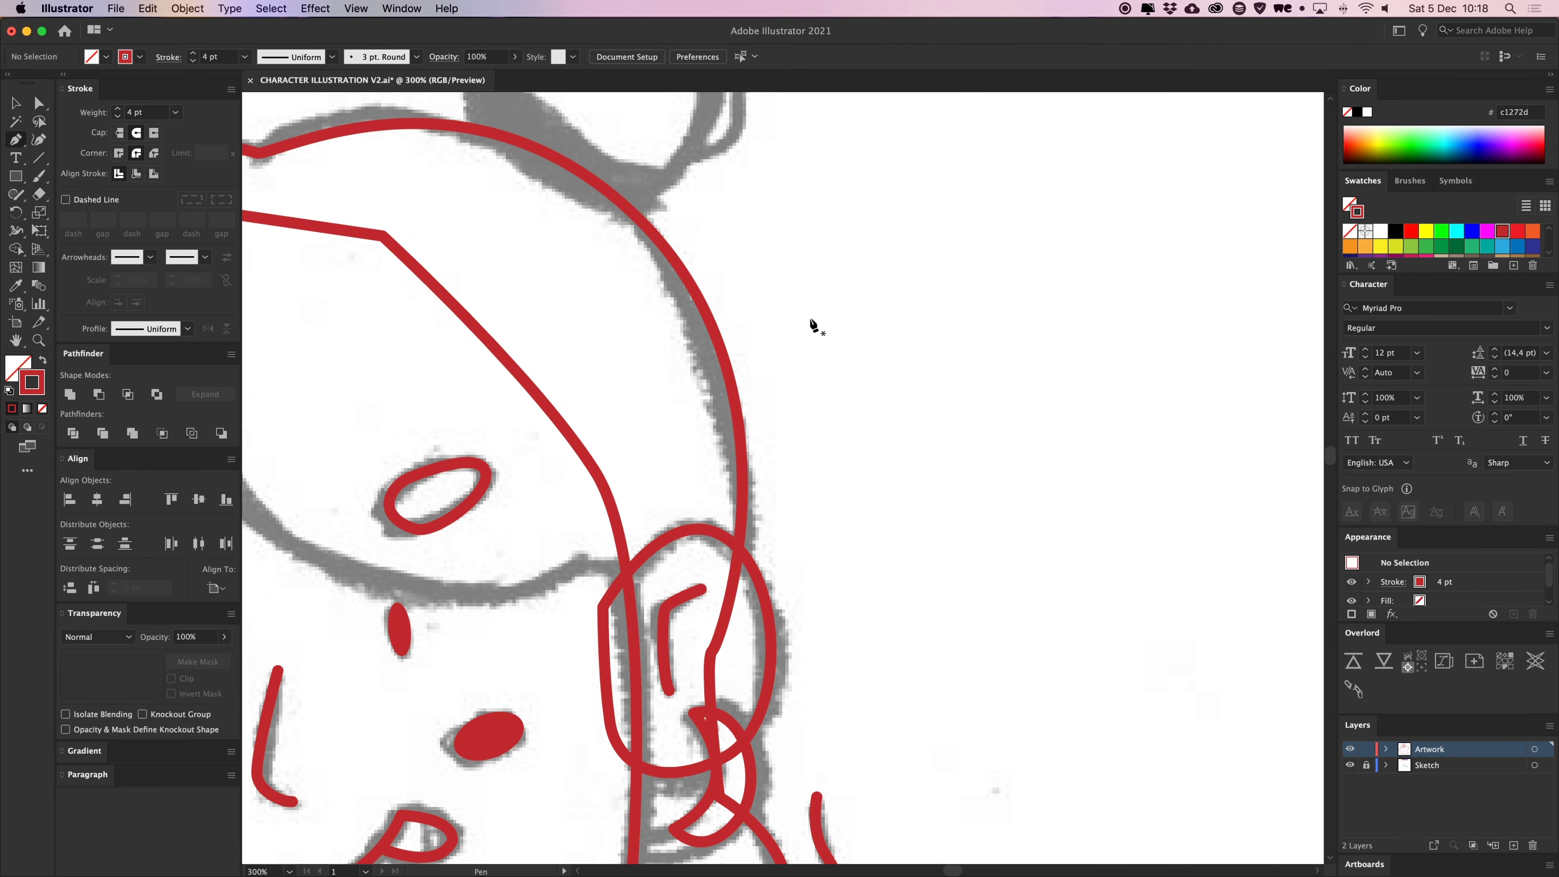
{"action": "left_click_drag", "start_coordinate": [584, 172], "coordinate": [787, 533]}
{"action": "left_click", "coordinate": [681, 503]}
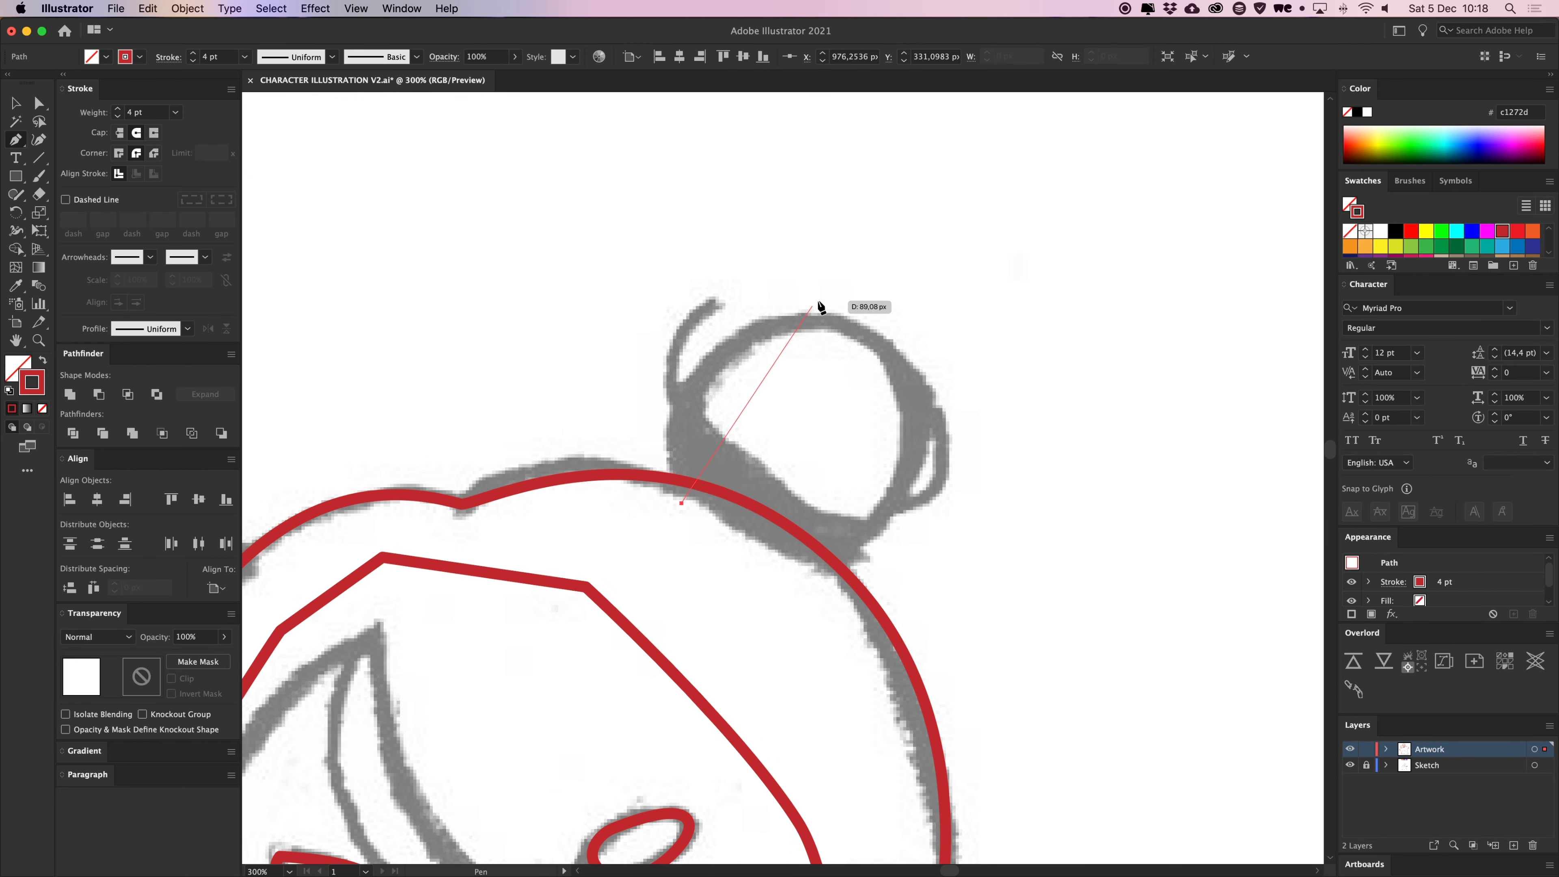
{"action": "left_click_drag", "start_coordinate": [964, 307], "coordinate": [976, 310]}
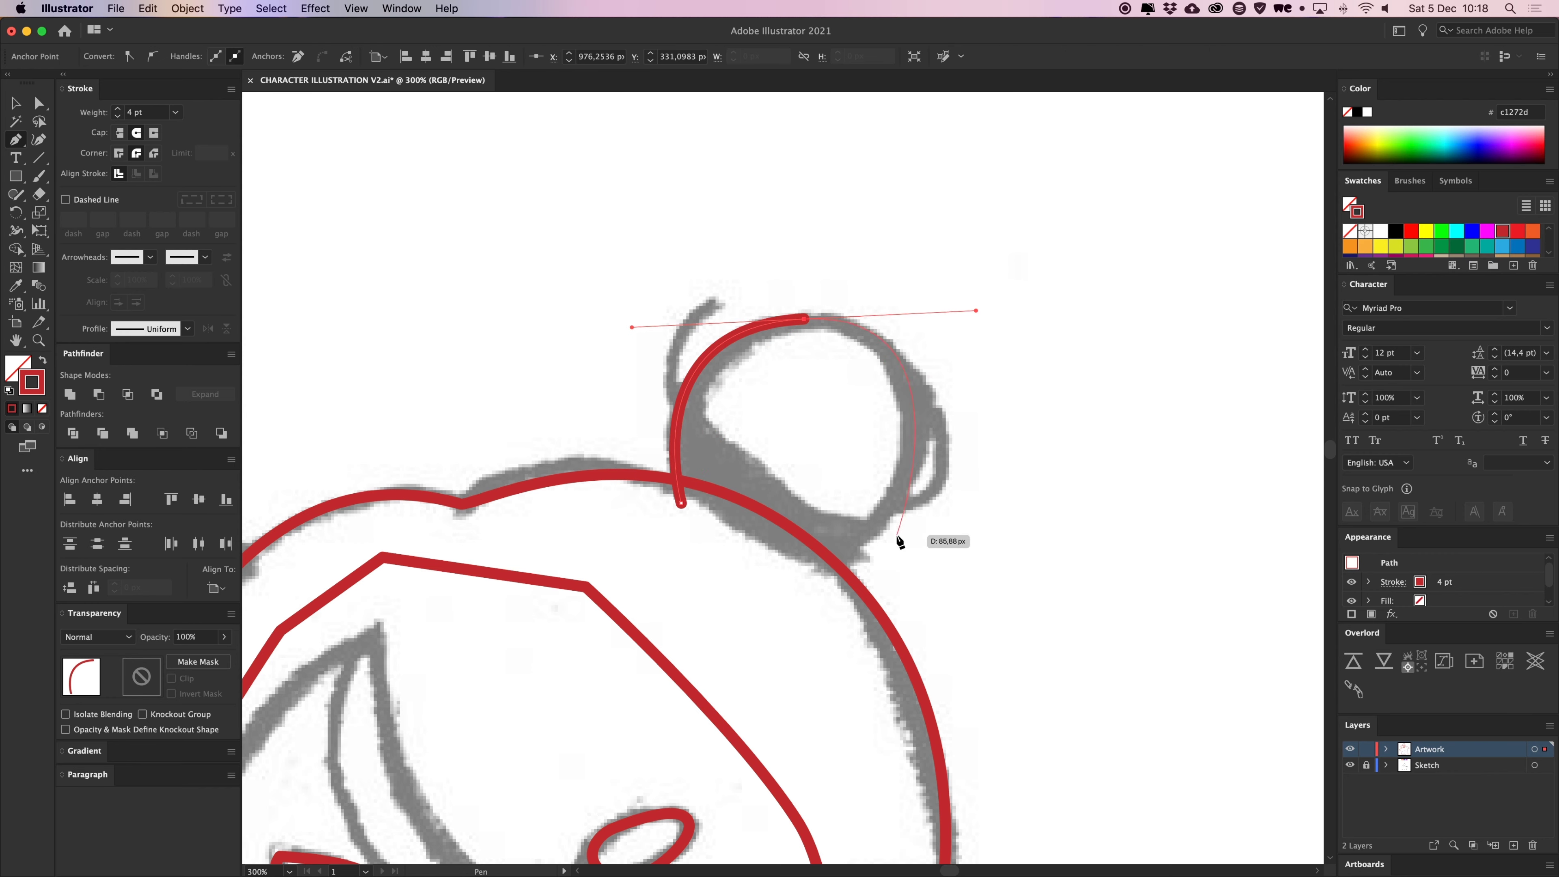
{"action": "left_click_drag", "start_coordinate": [809, 583], "coordinate": [703, 615]}
{"action": "left_click", "coordinate": [808, 582]}
{"action": "left_click", "coordinate": [681, 503]}
Trace the left hair bun as a closed curved Pen path overlapping the head's hair outline
{"action": "scroll", "coordinate": [908, 296], "scroll_direction": "left", "scroll_amount": 10}
{"action": "scroll", "coordinate": [908, 296], "scroll_direction": "down", "scroll_amount": 4}
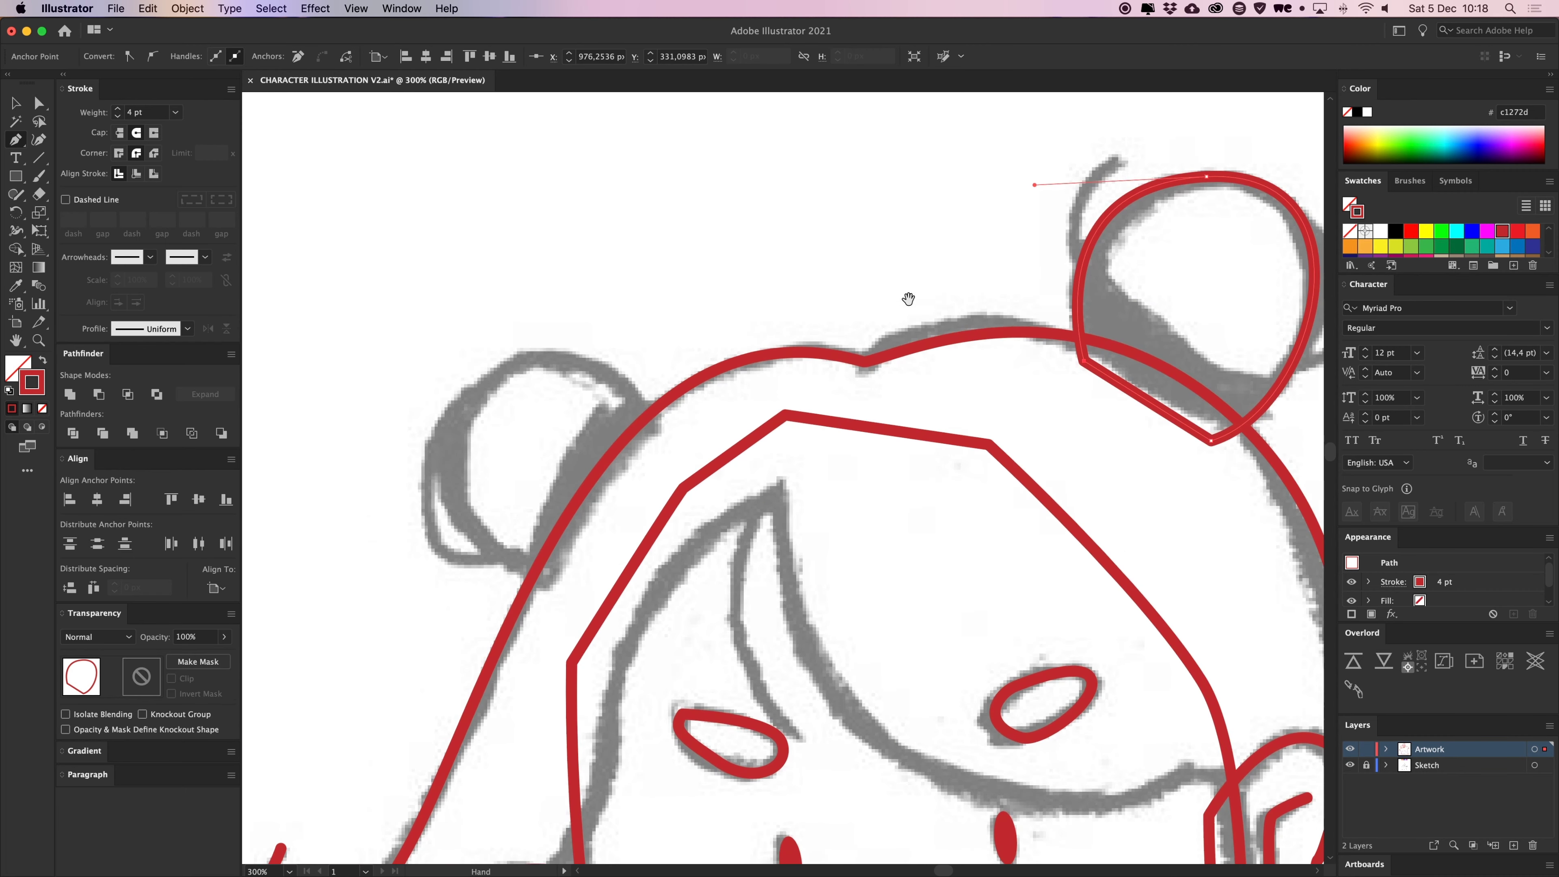
{"action": "left_click", "coordinate": [611, 531]}
{"action": "left_click_drag", "start_coordinate": [538, 347], "coordinate": [646, 241]}
{"action": "left_click_drag", "start_coordinate": [734, 407], "coordinate": [733, 452]}
{"action": "left_click", "coordinate": [612, 532]}
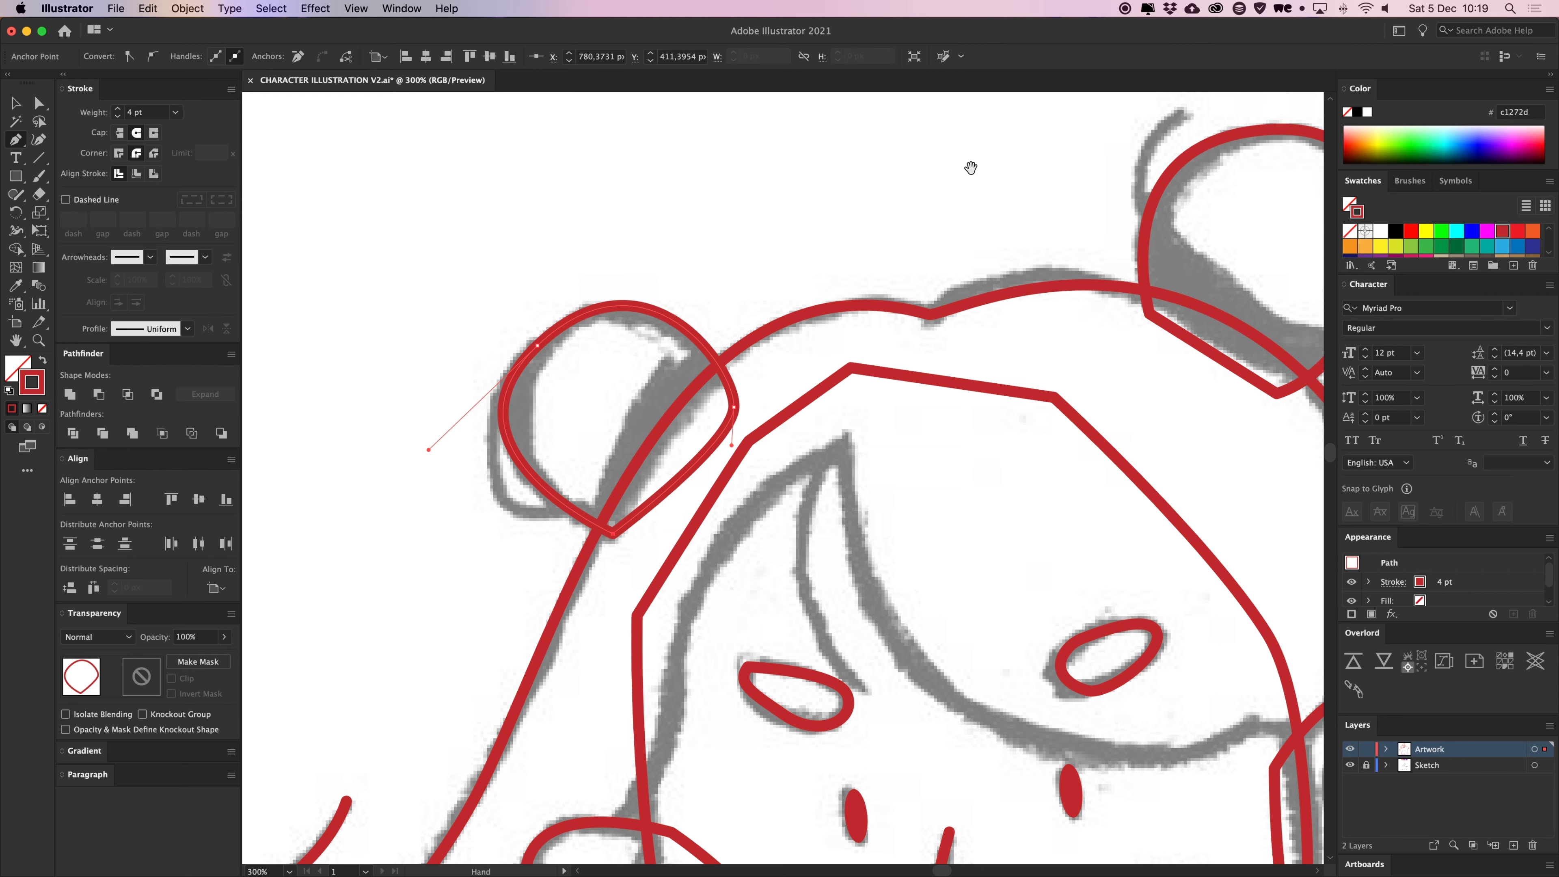
Trace the loose strand on the left side of the right bun as an open curved path
{"action": "left_click_drag", "start_coordinate": [971, 167], "coordinate": [628, 419]}
{"action": "left_click_drag", "start_coordinate": [816, 485], "coordinate": [841, 367]}
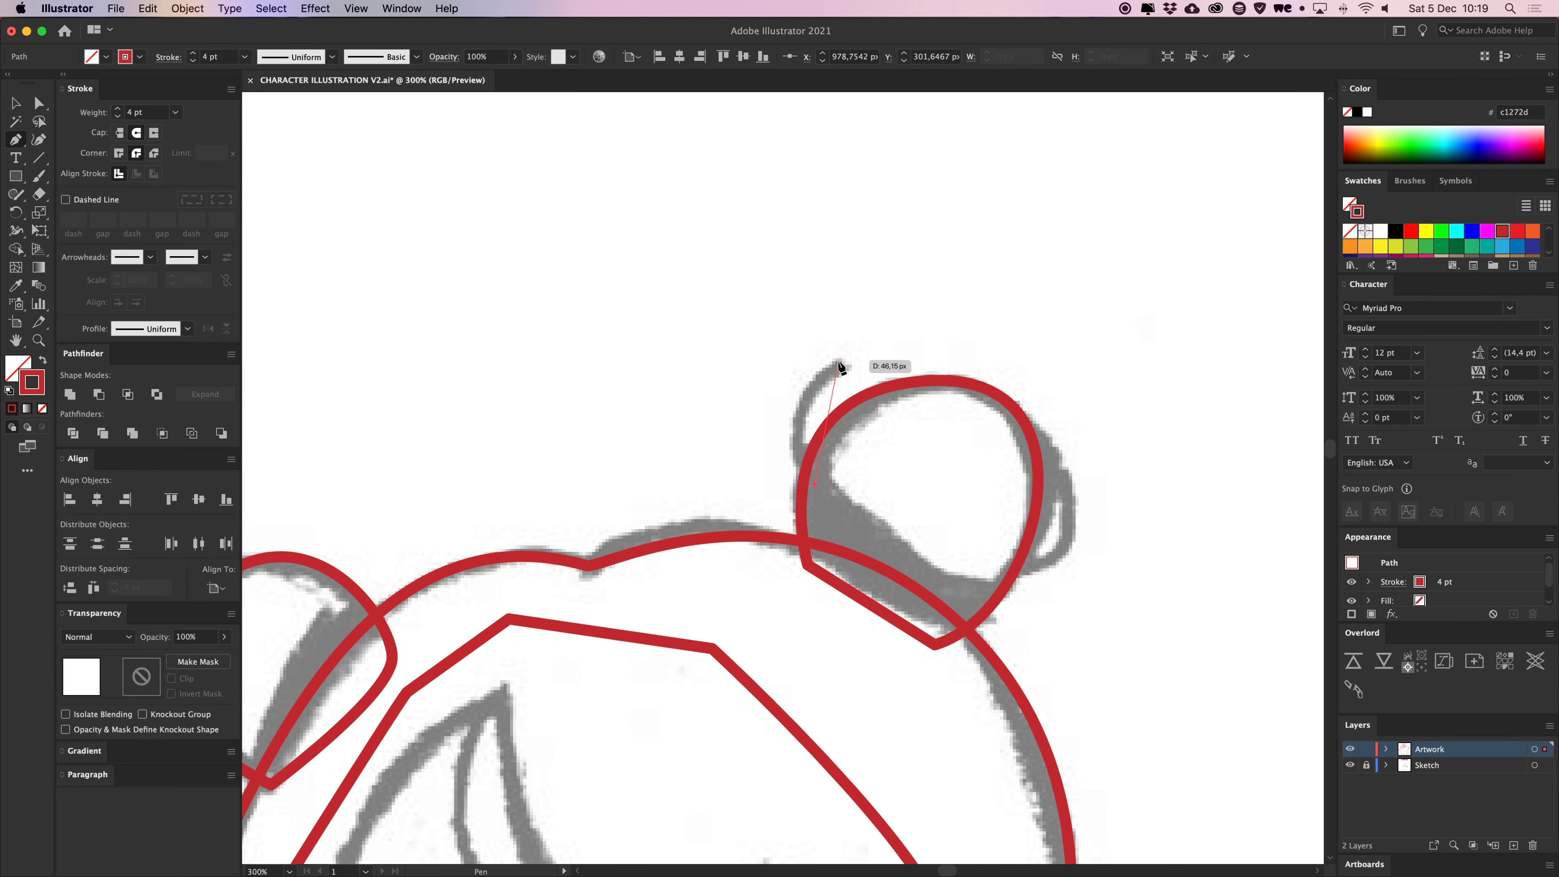
{"action": "left_click_drag", "start_coordinate": [910, 309], "coordinate": [909, 306]}
{"action": "key", "text": "v"}
{"action": "left_click", "coordinate": [768, 399]}
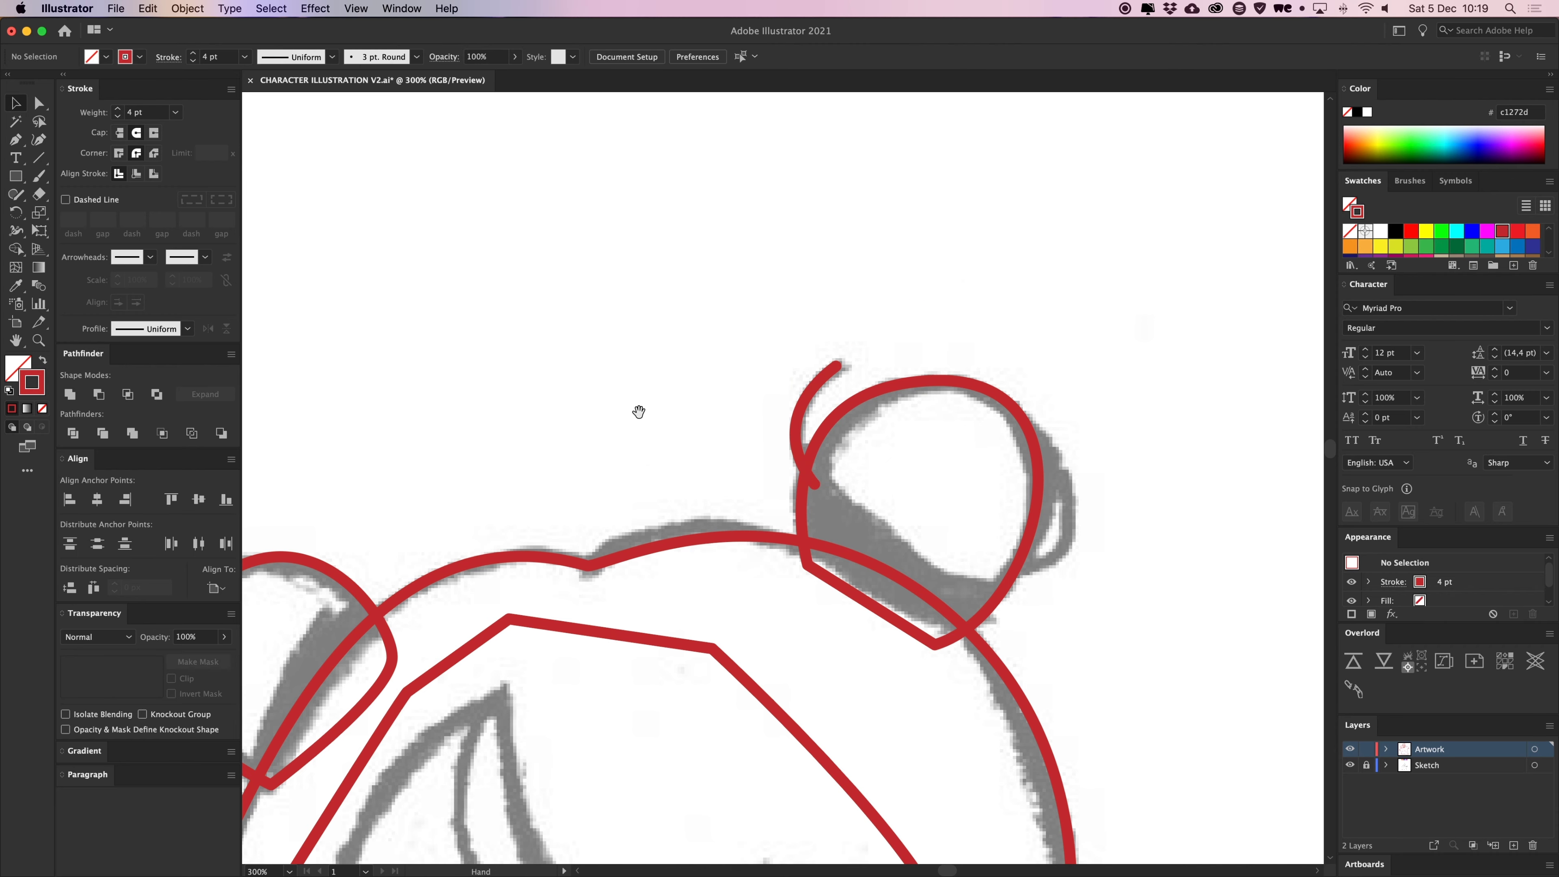
Trace the small loose strand at the lower left of the left bun as an open curve
{"action": "left_click_drag", "start_coordinate": [638, 413], "coordinate": [939, 249]}
{"action": "left_click_drag", "start_coordinate": [671, 335], "coordinate": [708, 317]}
{"action": "key", "text": "p"}
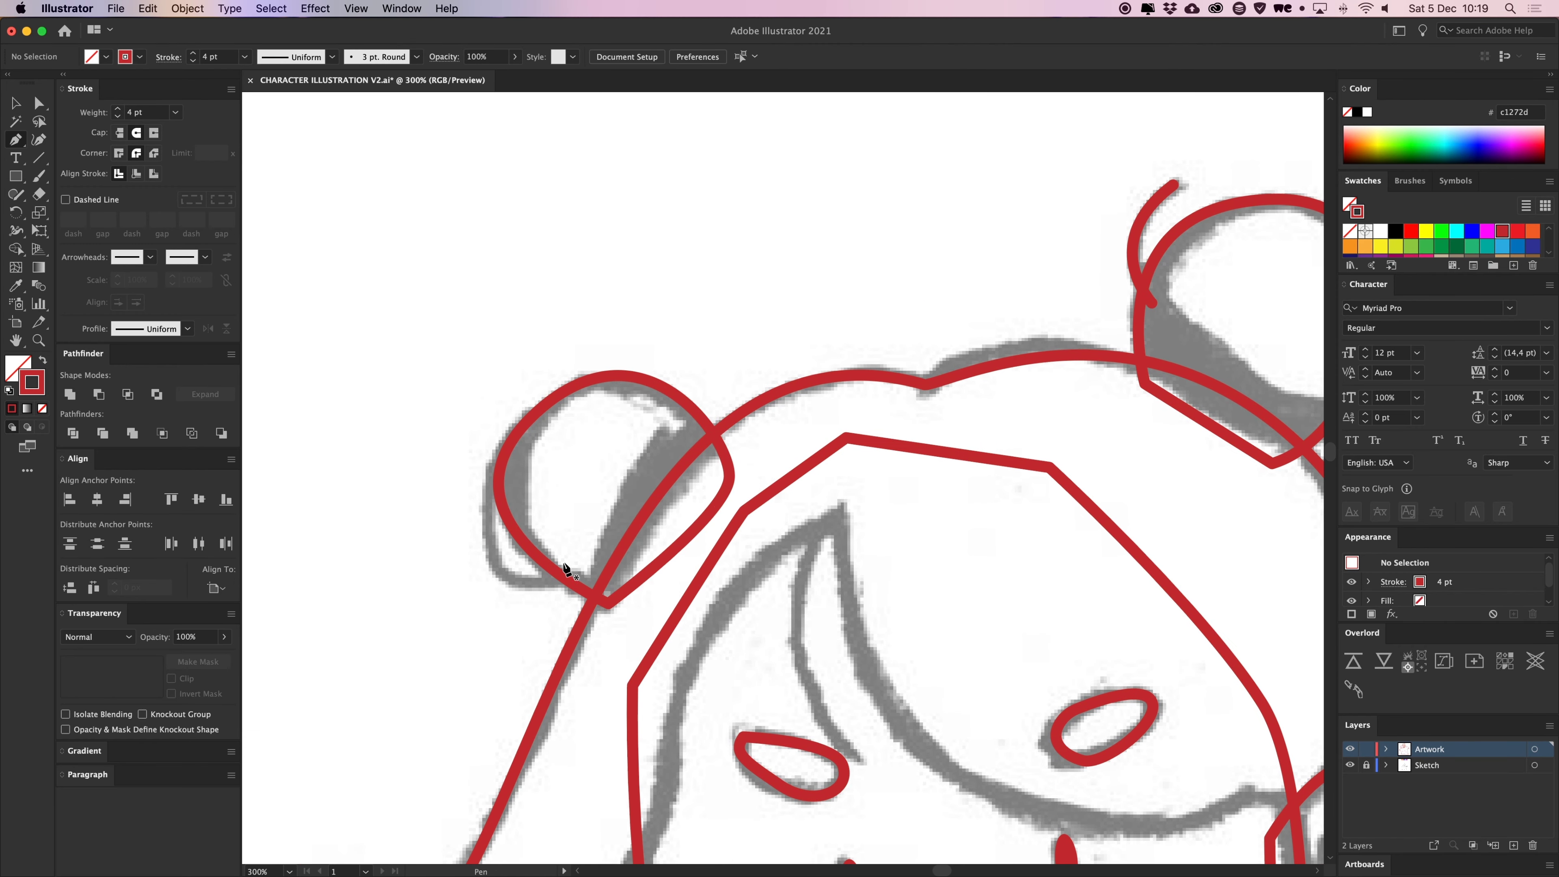
{"action": "left_click_drag", "start_coordinate": [504, 570], "coordinate": [485, 534]}
{"action": "key", "text": "v"}
{"action": "left_click", "coordinate": [442, 448]}
Trace the small strand at the lower right of the right bun as an open curve
{"action": "scroll", "coordinate": [614, 491], "scroll_direction": "right", "scroll_amount": 10}
{"action": "scroll", "coordinate": [614, 491], "scroll_direction": "up", "scroll_amount": 3}
{"action": "scroll", "coordinate": [794, 512], "scroll_direction": "down", "scroll_amount": 1}
{"action": "key", "text": "p"}
{"action": "left_click", "coordinate": [906, 490]}
{"action": "left_click_drag", "start_coordinate": [964, 460], "coordinate": [977, 421]}
{"action": "key", "text": "v"}
{"action": "left_click", "coordinate": [1080, 420]}
{"action": "key", "text": "a"}
{"action": "left_click", "coordinate": [968, 453]}
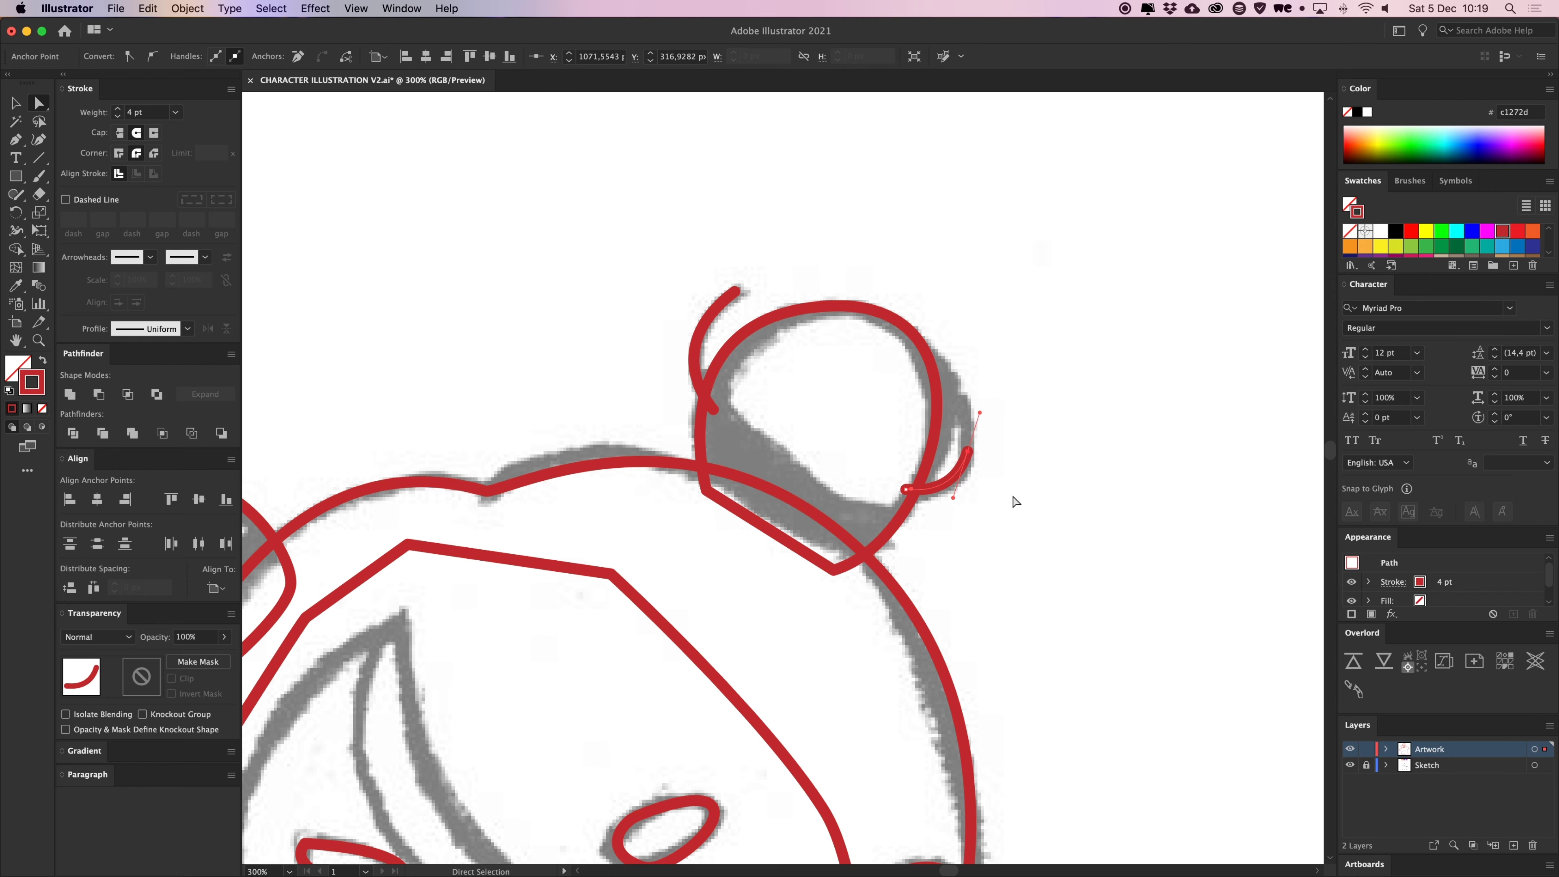
{"action": "left_click", "coordinate": [1013, 496]}
Try moving the right bun's outline and strands clear of the head, and undo the move
{"action": "key", "text": "super+minus"}
{"action": "key", "text": "super+minus"}
{"action": "key", "text": "super+minus"}
{"action": "left_click_drag", "start_coordinate": [995, 501], "coordinate": [938, 396]}
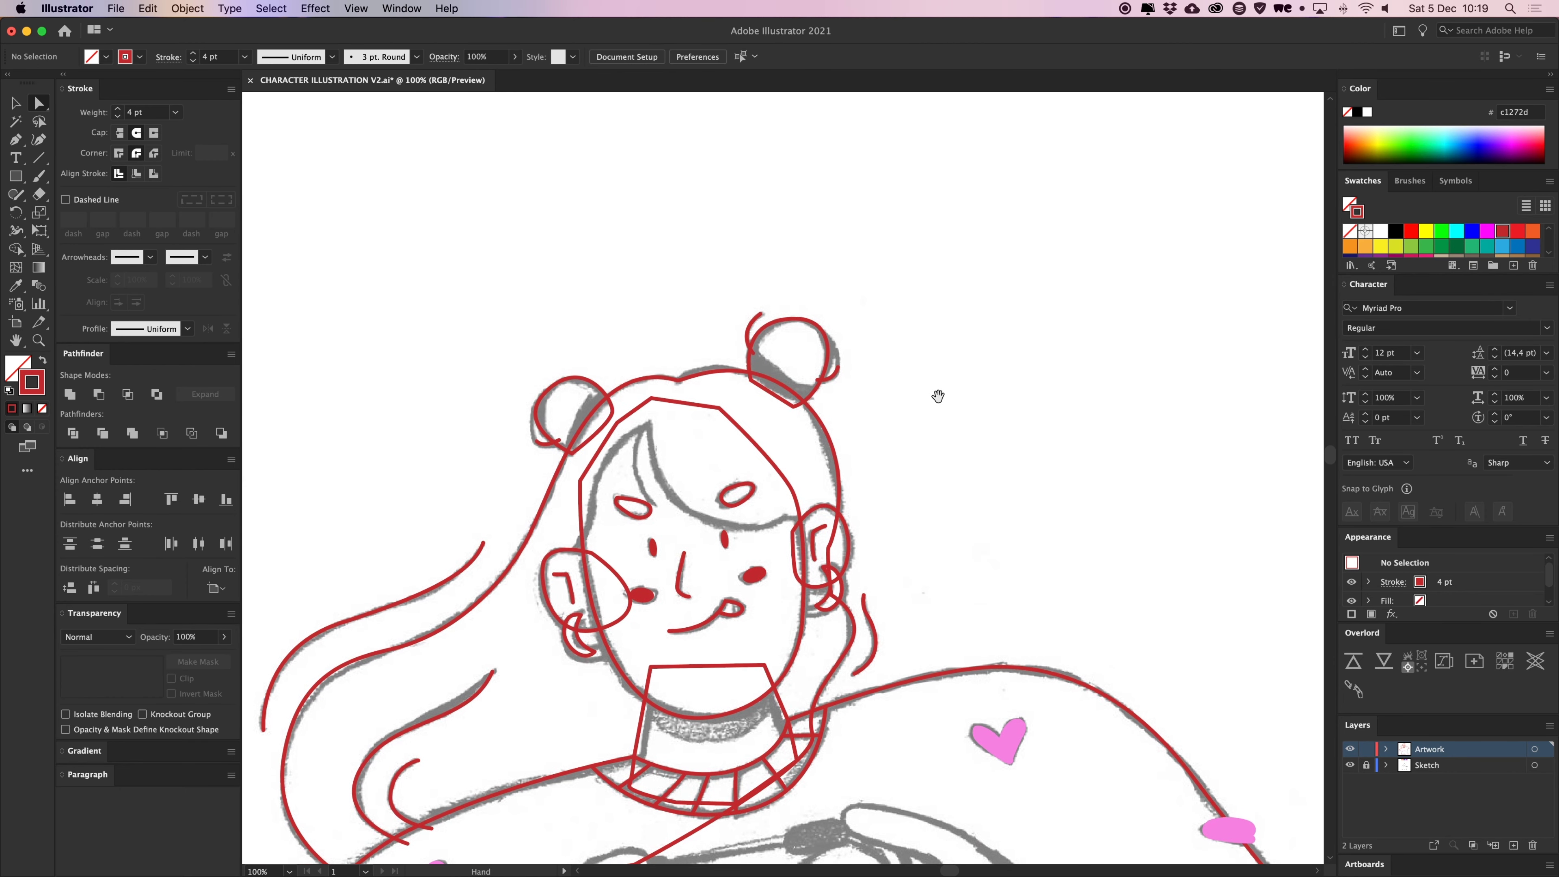
{"action": "left_click_drag", "start_coordinate": [740, 278], "coordinate": [1010, 369]}
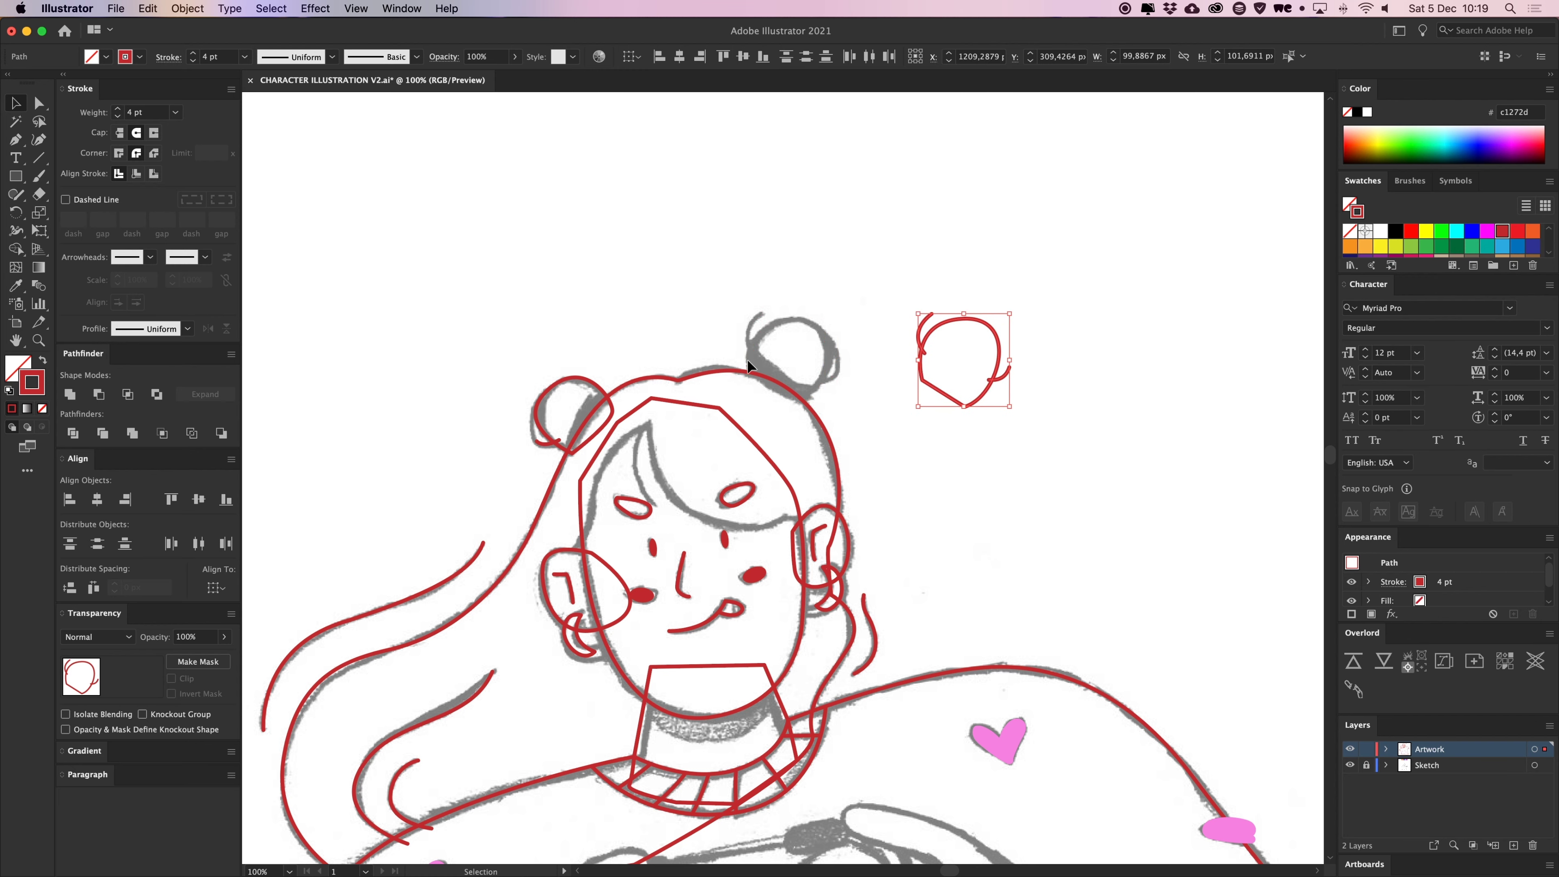
{"action": "key", "text": "super+z"}
{"action": "left_click", "coordinate": [785, 337]}
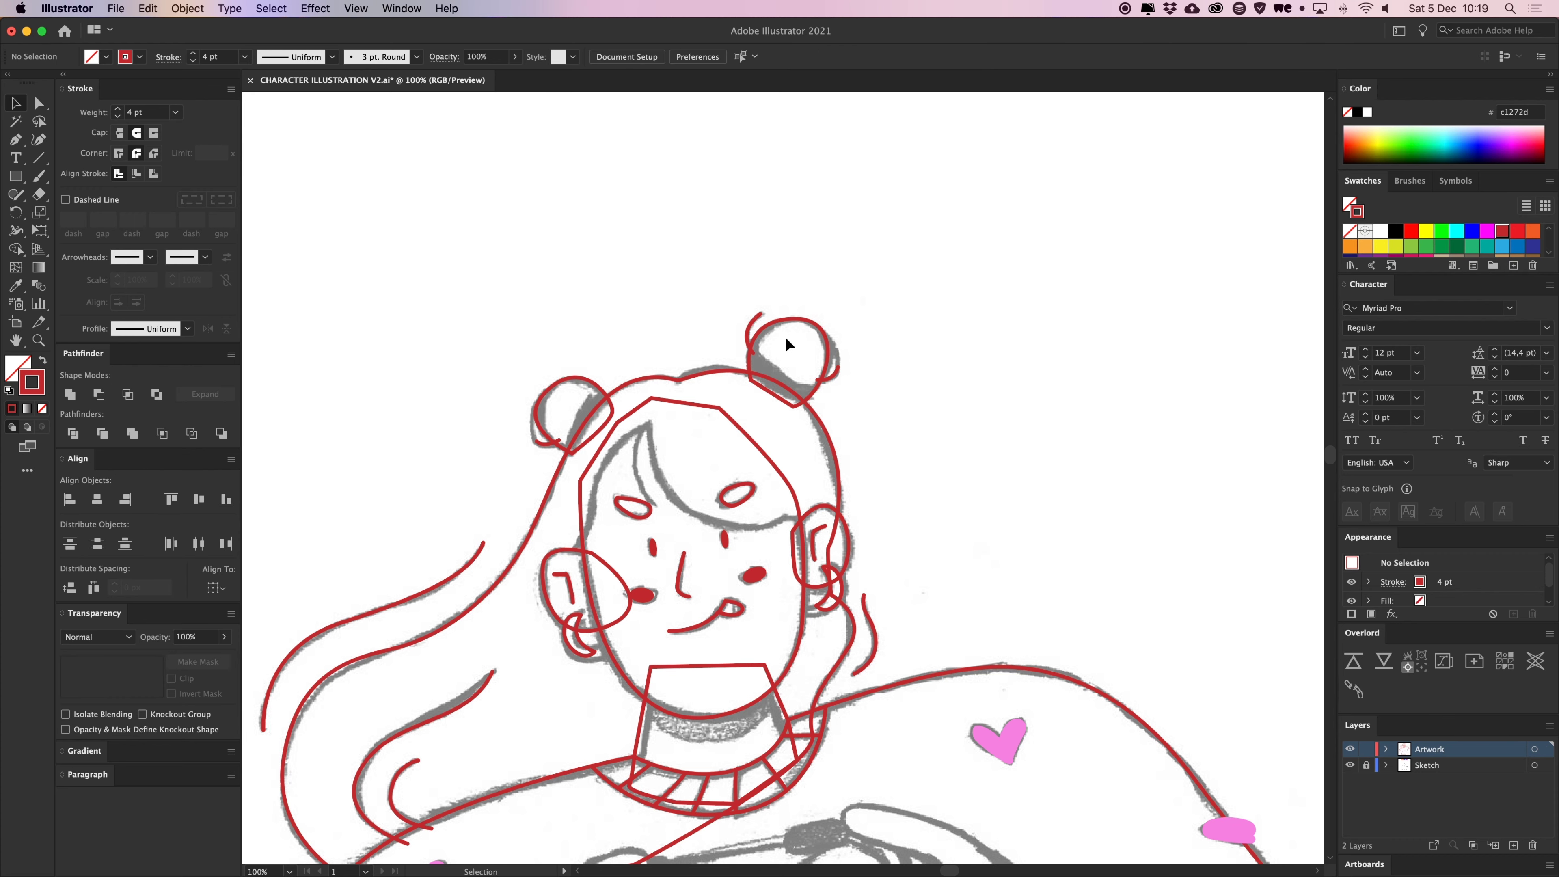
Trace the fringe's lower edge with the Pen tool from the left ear up to the parting and across the forehead
{"action": "left_click_drag", "start_coordinate": [626, 334], "coordinate": [672, 261]}
{"action": "left_click_drag", "start_coordinate": [724, 370], "coordinate": [740, 330]}
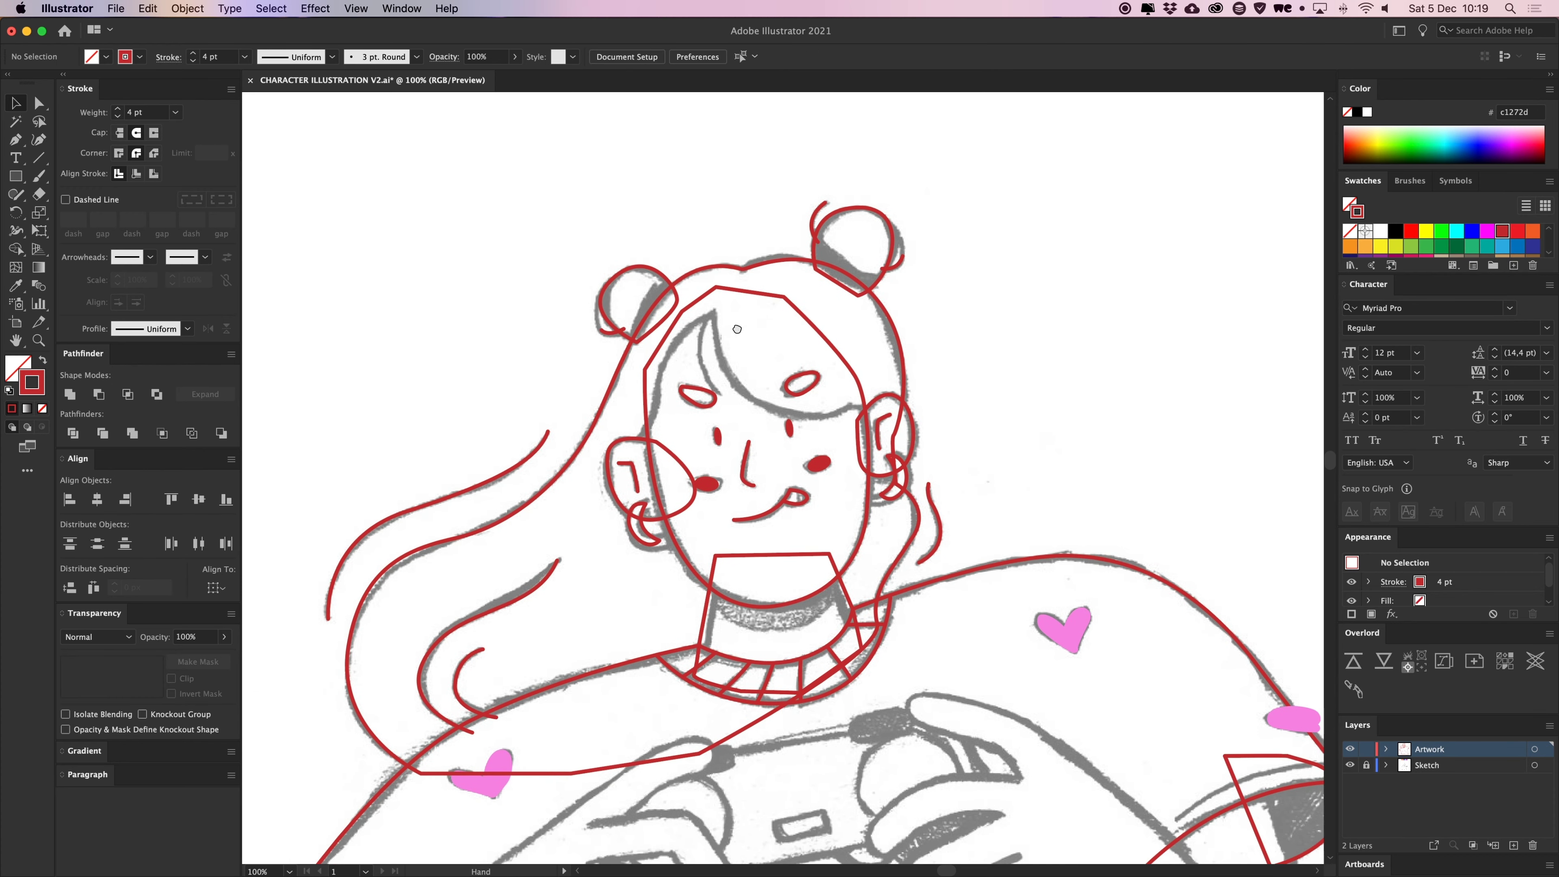
{"action": "key", "text": "super+plus"}
{"action": "key", "text": "p"}
{"action": "scroll", "coordinate": [749, 336], "scroll_direction": "up", "scroll_amount": 2}
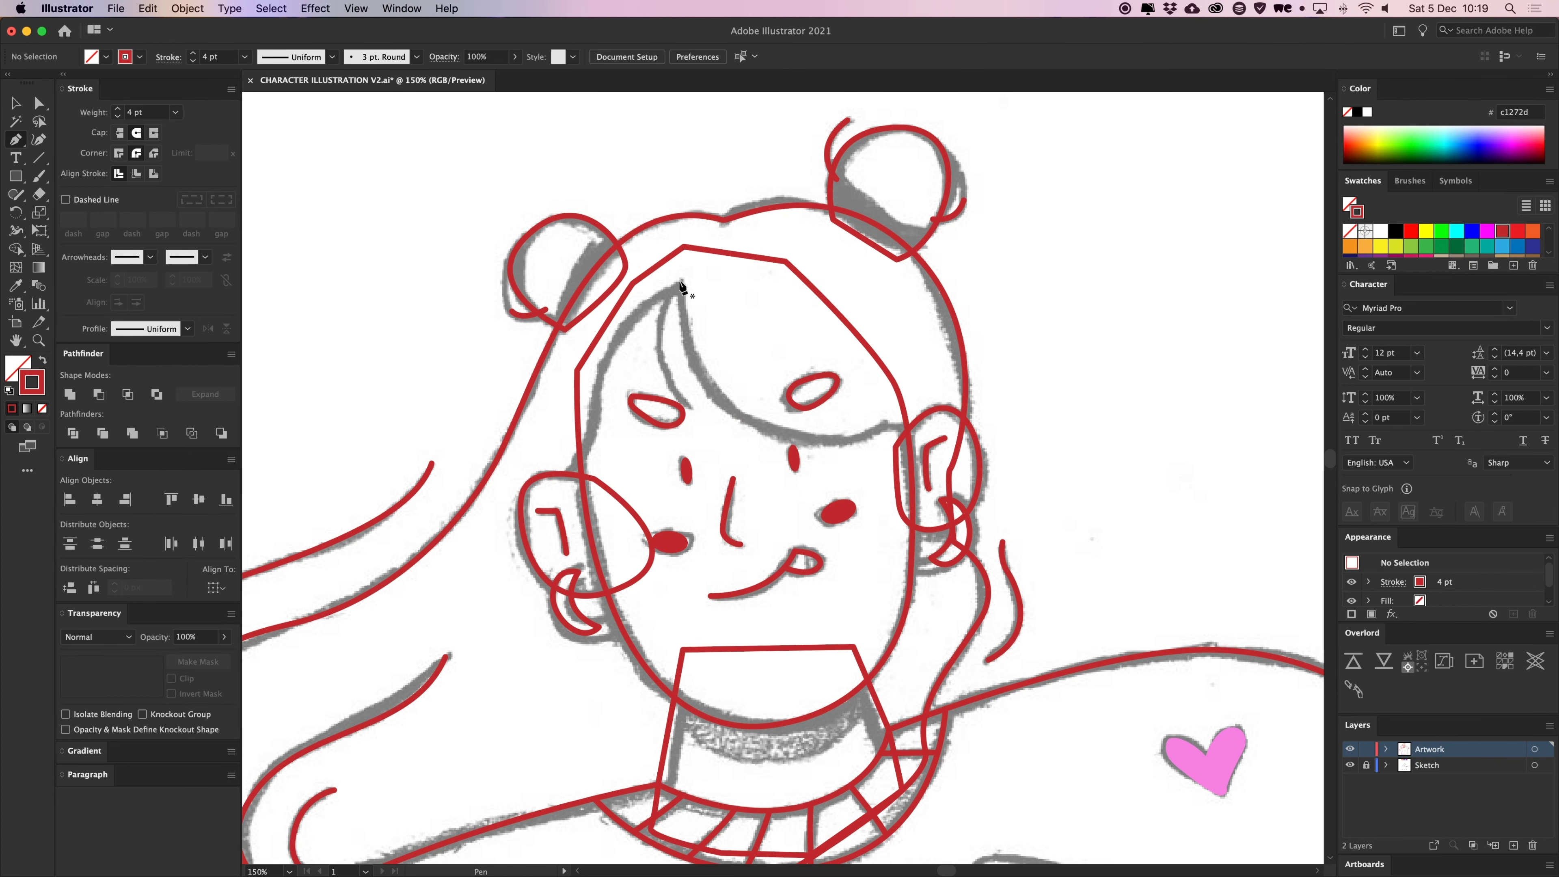
{"action": "key", "text": "super"}
{"action": "left_click", "coordinate": [555, 477]}
{"action": "left_click_drag", "start_coordinate": [592, 373], "coordinate": [595, 354]}
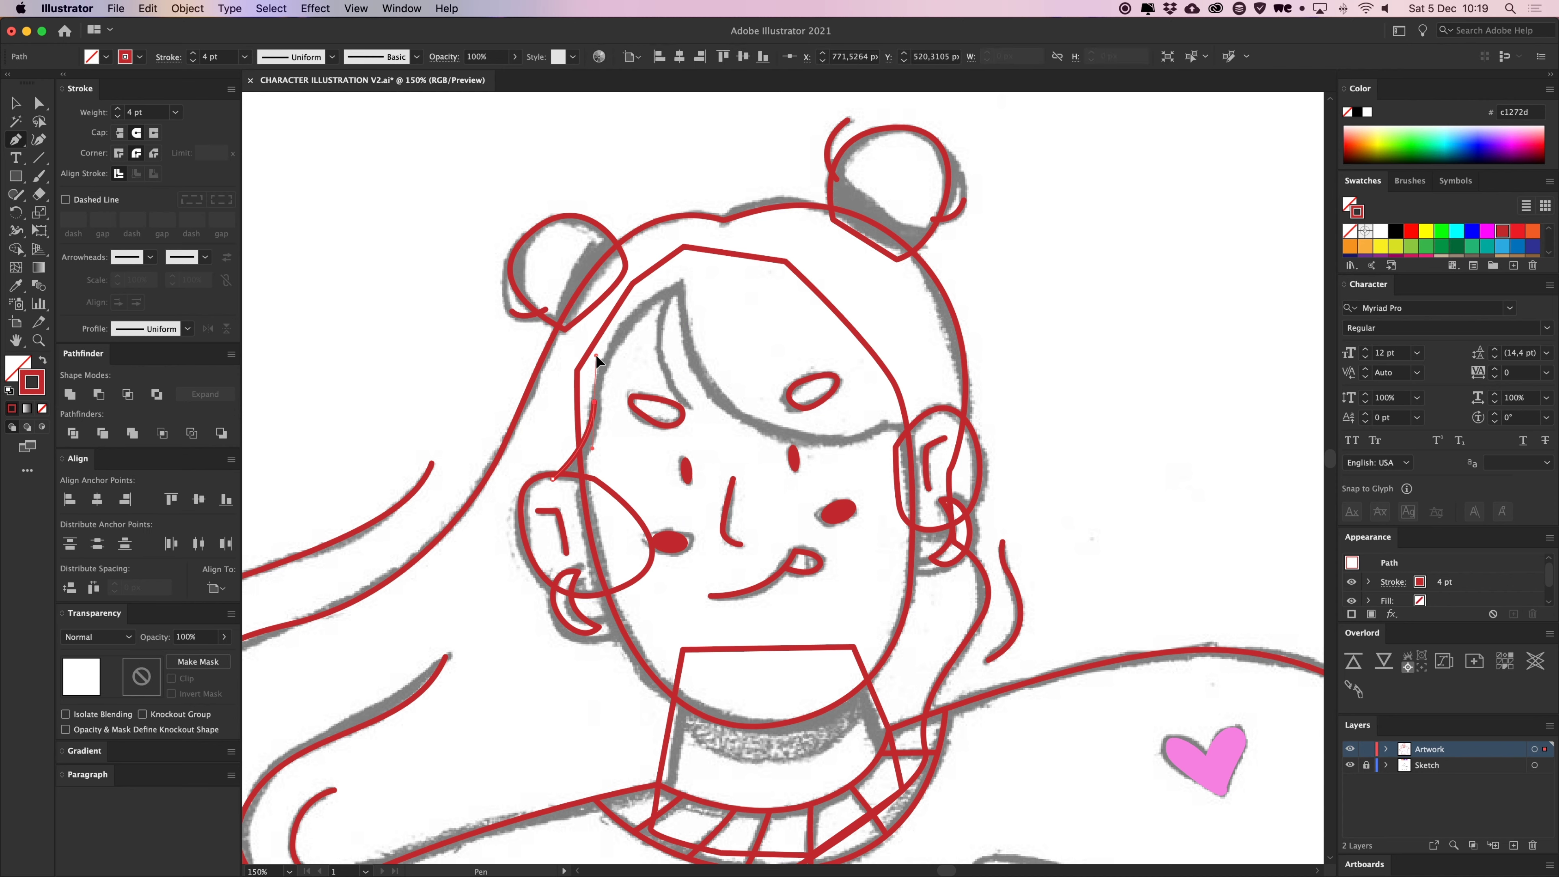
{"action": "left_click_drag", "start_coordinate": [722, 277], "coordinate": [726, 274]}
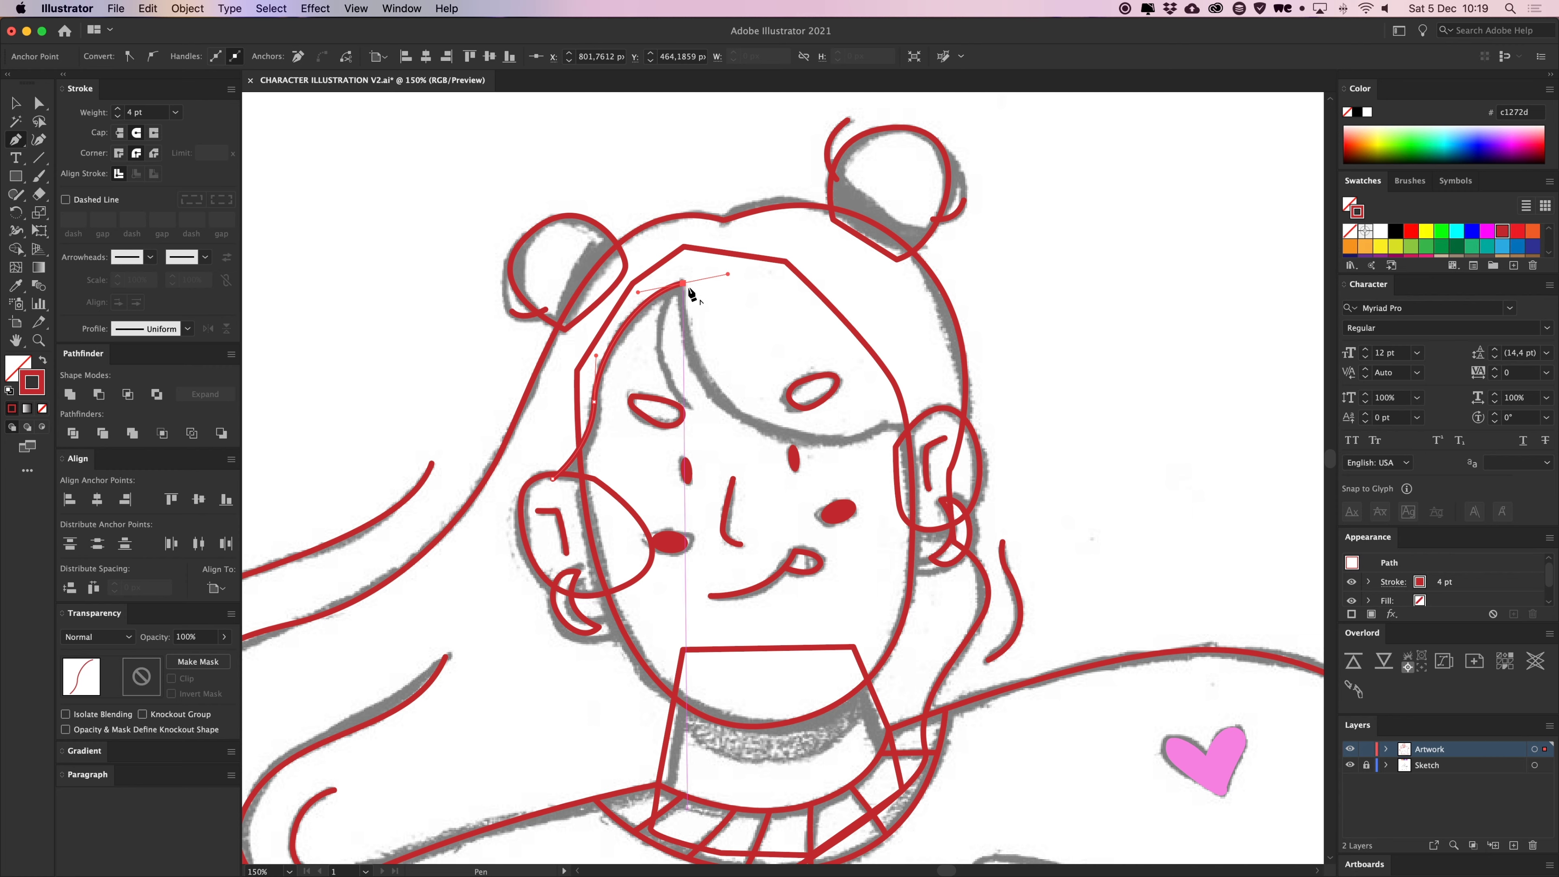
{"action": "scroll", "coordinate": [749, 342], "scroll_direction": "right", "scroll_amount": 2}
{"action": "left_click_drag", "start_coordinate": [851, 407], "coordinate": [1064, 349]}
{"action": "left_click", "coordinate": [851, 407]}
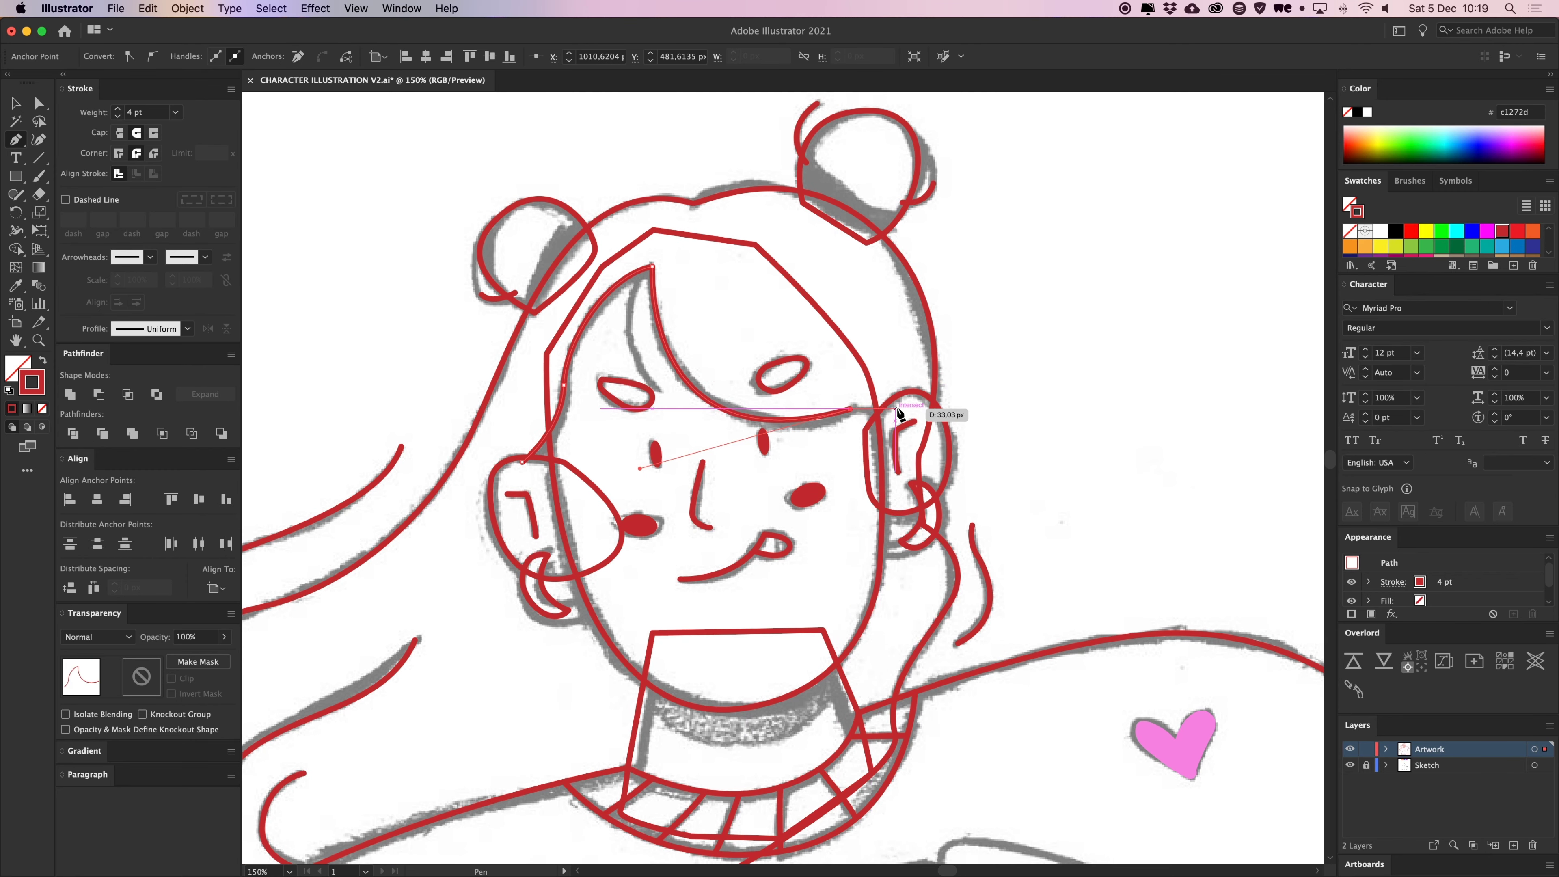
Close the fringe path with anchors running from the right ear over the head, inside the hair outline, to the left ear
{"action": "left_click_drag", "start_coordinate": [904, 396], "coordinate": [907, 354]}
{"action": "left_click", "coordinate": [904, 346]}
{"action": "left_click", "coordinate": [878, 303]}
{"action": "left_click", "coordinate": [826, 255]}
{"action": "left_click", "coordinate": [764, 221]}
{"action": "left_click", "coordinate": [710, 211]}
{"action": "left_click", "coordinate": [652, 217]}
{"action": "left_click", "coordinate": [603, 232]}
{"action": "left_click", "coordinate": [572, 263]}
{"action": "left_click", "coordinate": [545, 304]}
{"action": "left_click", "coordinate": [529, 343]}
{"action": "left_click", "coordinate": [502, 418]}
{"action": "left_click", "coordinate": [522, 460]}
{"action": "key", "text": "v"}
{"action": "left_click", "coordinate": [399, 336]}
Trace the thin strand falling from the fringe's parting towards the left eyebrow as an open curved path
{"action": "left_click_drag", "start_coordinate": [928, 371], "coordinate": [904, 330]}
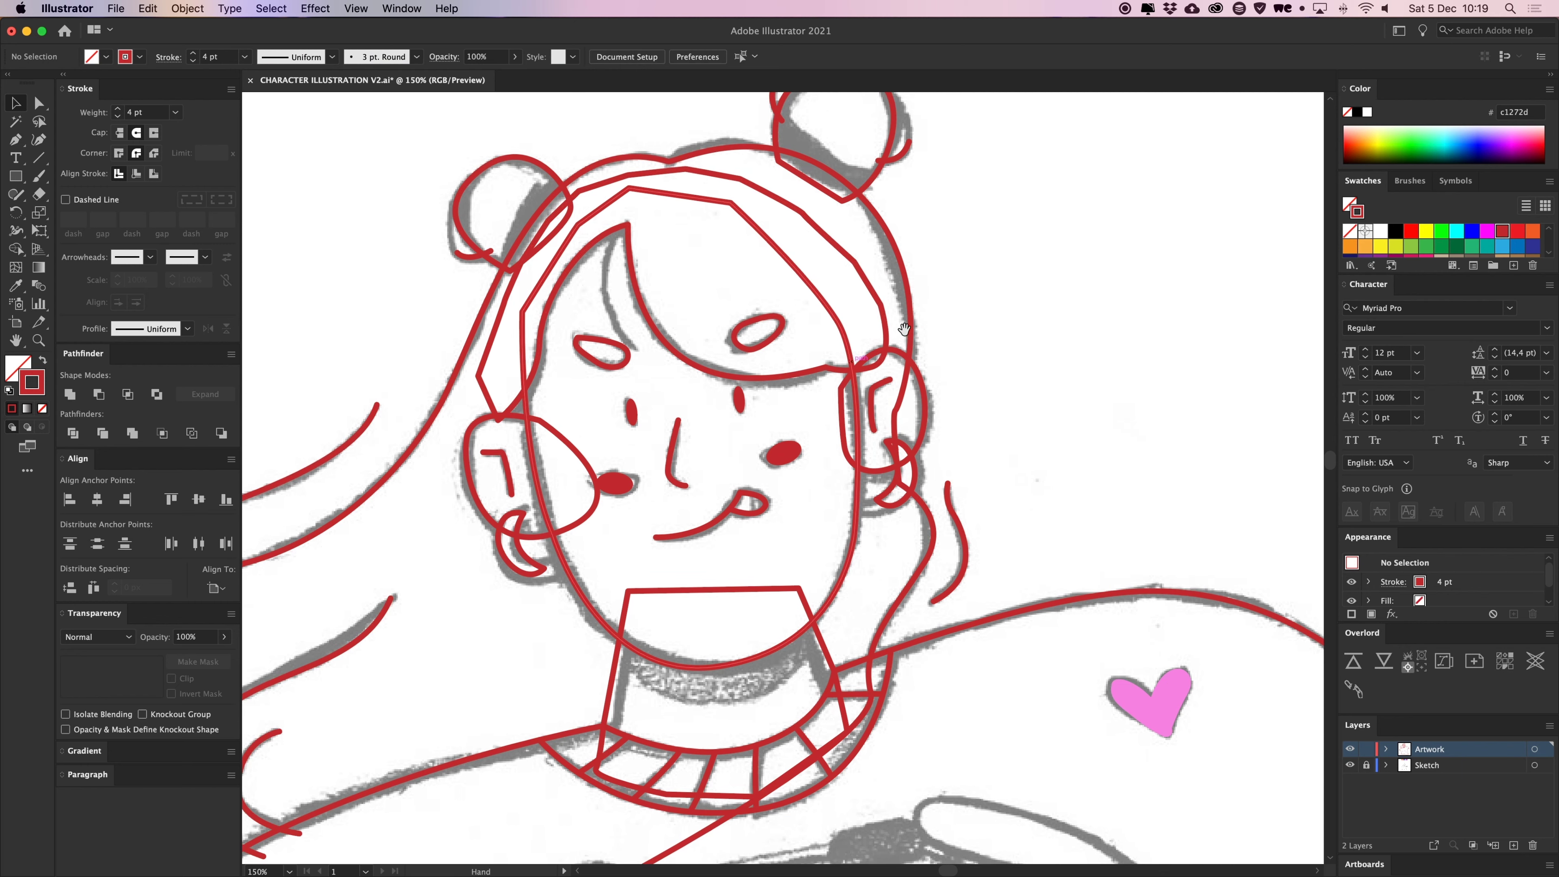
{"action": "scroll", "coordinate": [736, 342], "scroll_direction": "up", "scroll_amount": 5}
{"action": "key", "text": "p"}
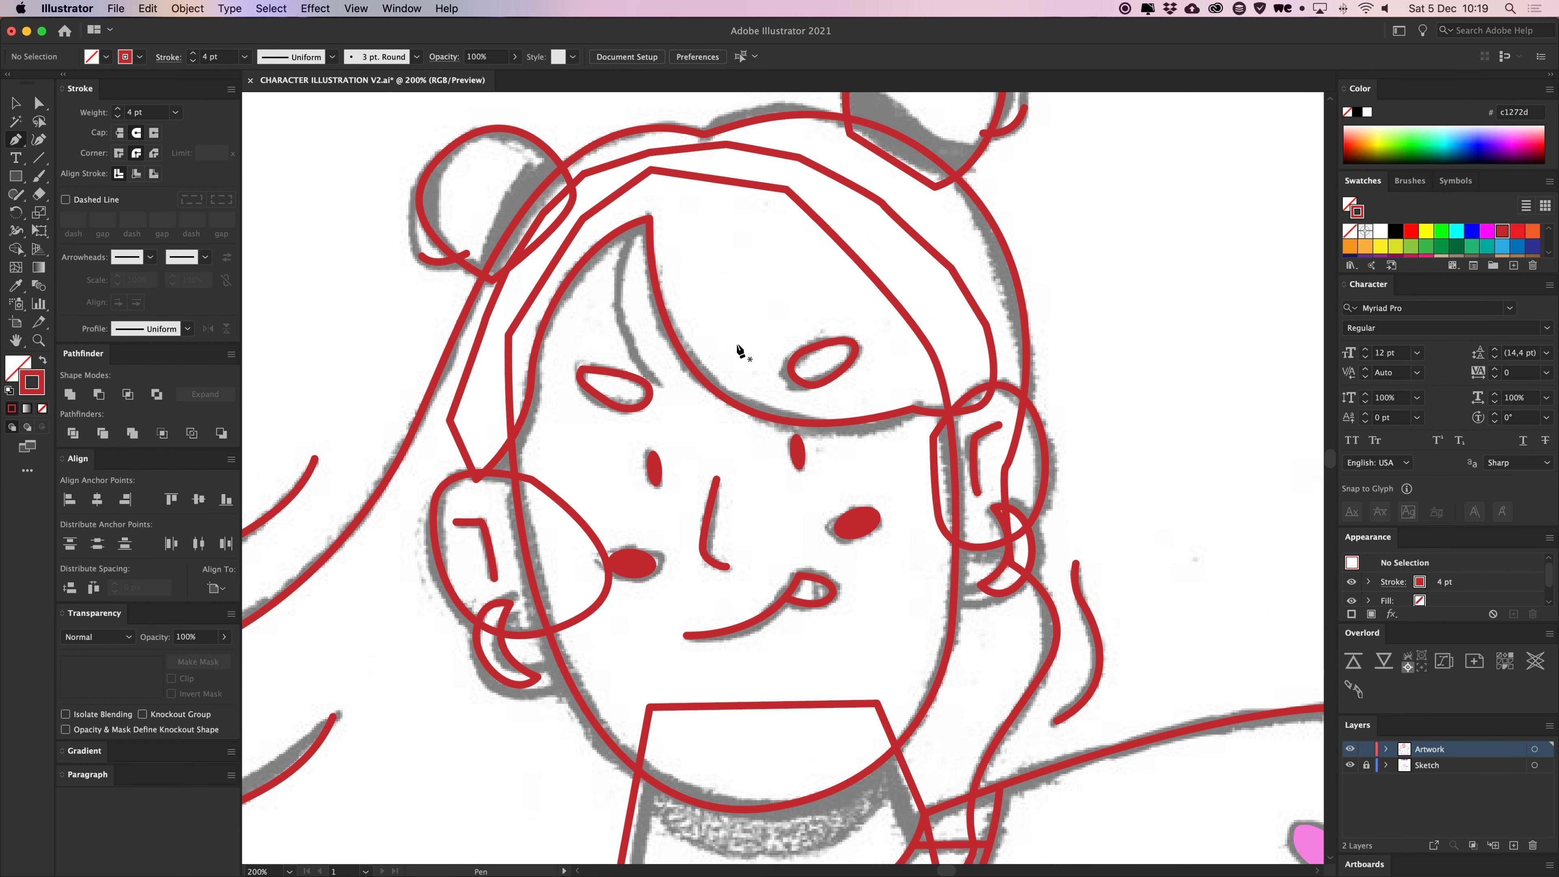
{"action": "left_click", "coordinate": [660, 266]}
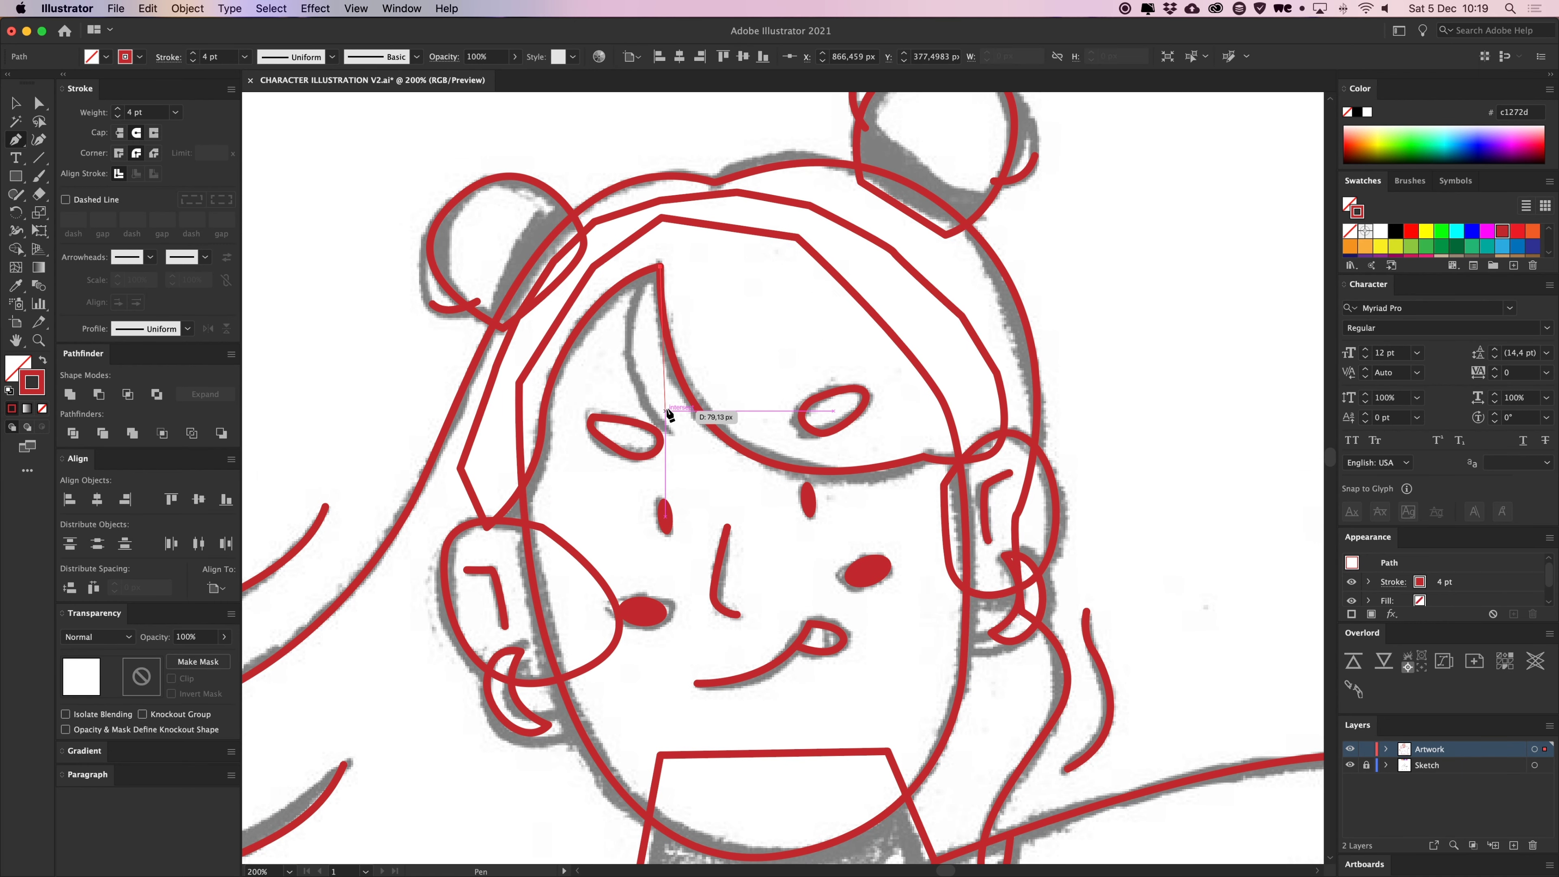
{"action": "left_click_drag", "start_coordinate": [652, 410], "coordinate": [702, 494]}
{"action": "key", "text": "v"}
{"action": "left_click", "coordinate": [940, 340]}
Trace the neck shadow's lower edge below the chin as an open curve extending past both sides of the neck
{"action": "left_click_drag", "start_coordinate": [729, 429], "coordinate": [760, 363]}
{"action": "key", "text": "super+minus"}
{"action": "key", "text": "super+minus"}
{"action": "scroll", "coordinate": [762, 370], "scroll_direction": "down", "scroll_amount": 5}
{"action": "key", "text": "p"}
{"action": "scroll", "coordinate": [814, 485], "scroll_direction": "up", "scroll_amount": 5}
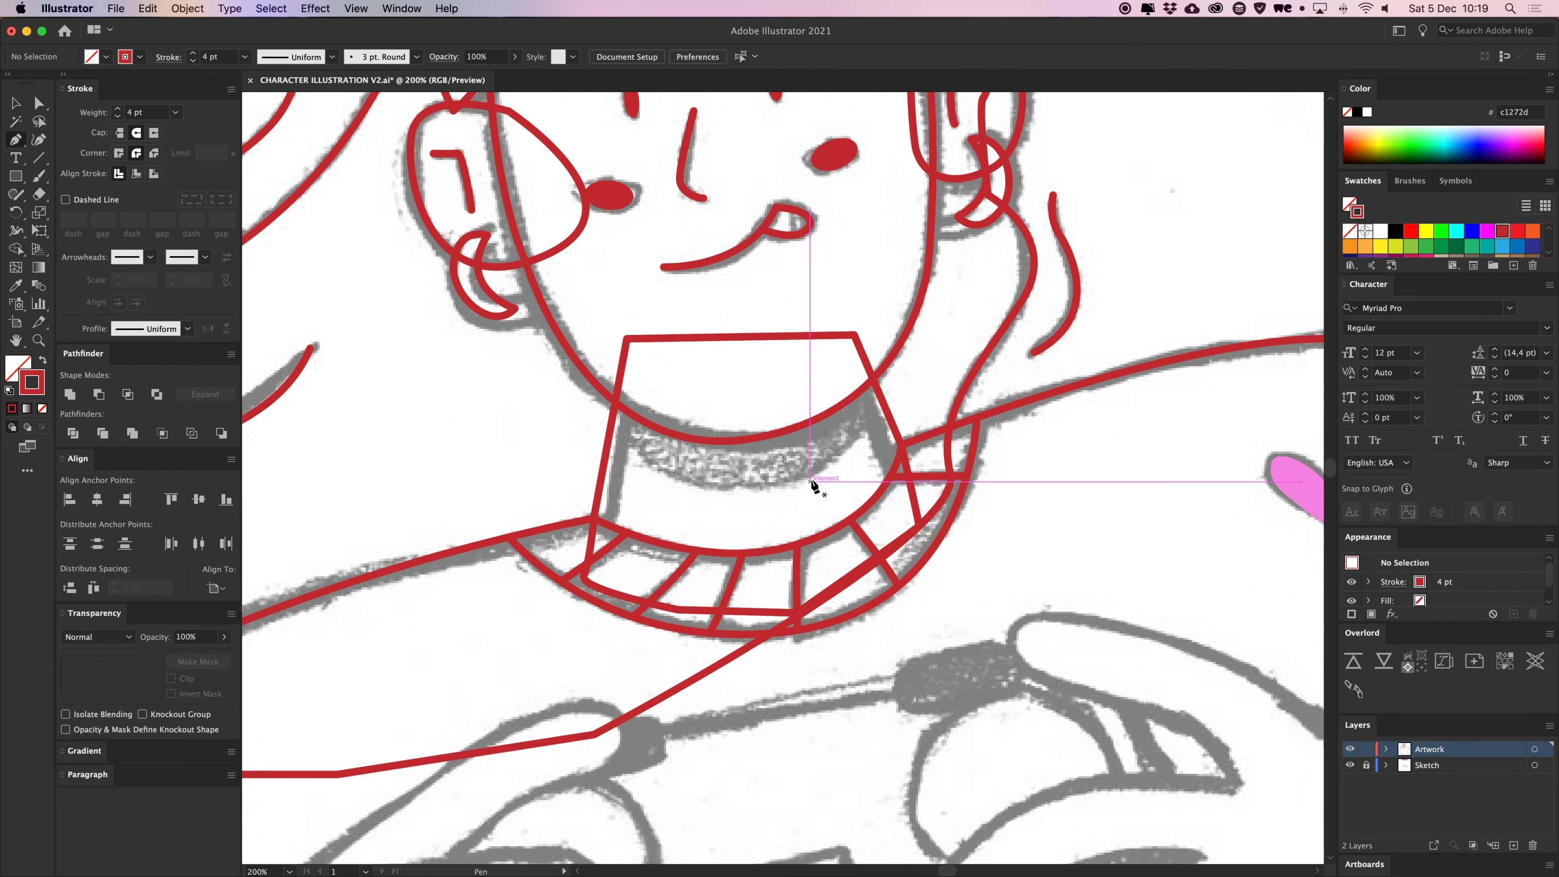
{"action": "left_click", "coordinate": [609, 434]}
{"action": "left_click_drag", "start_coordinate": [751, 481], "coordinate": [874, 469]}
{"action": "left_click", "coordinate": [906, 392]}
{"action": "key", "text": "a"}
{"action": "left_click_drag", "start_coordinate": [610, 434], "coordinate": [593, 423]}
{"action": "left_click", "coordinate": [584, 408]}
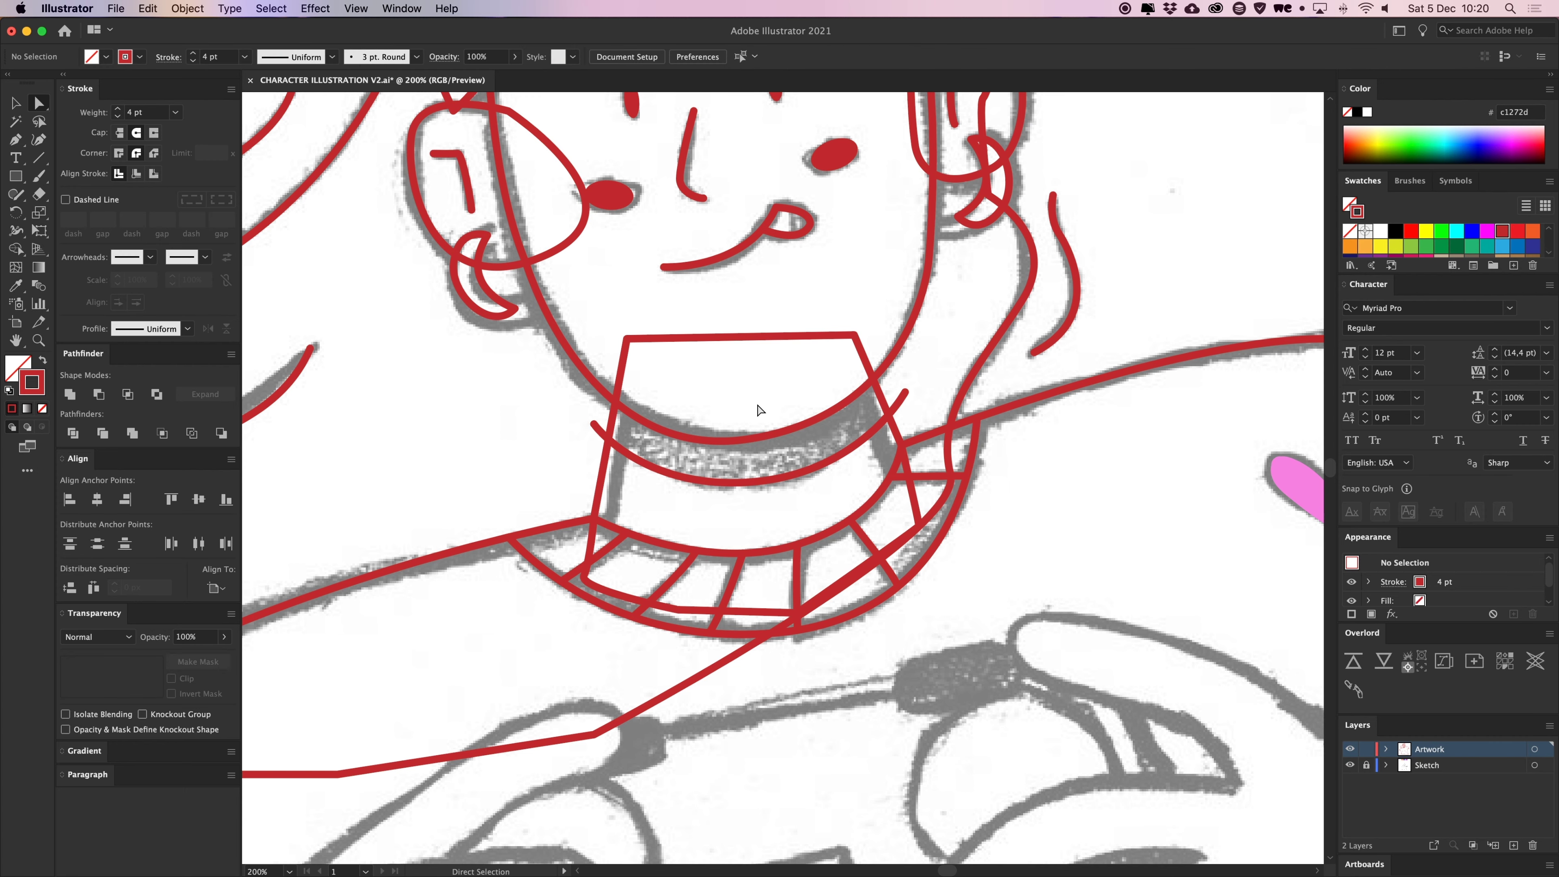
Copy the neck outline and split the original along the shadow curve using Pathfinder's Divide
{"action": "scroll", "coordinate": [659, 473], "scroll_direction": "right", "scroll_amount": 1}
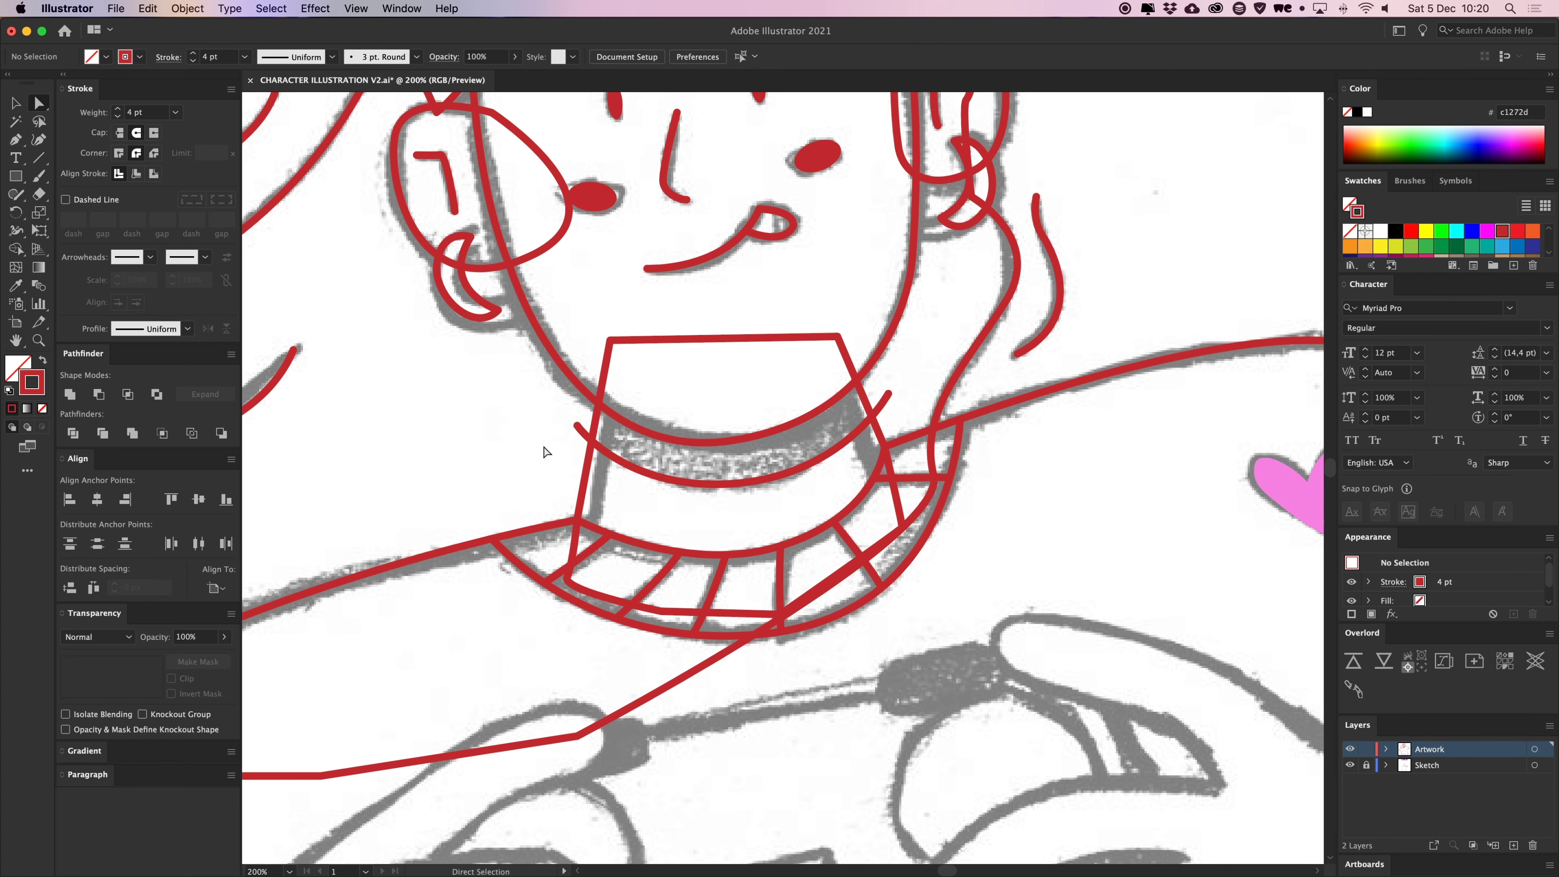
{"action": "left_click", "coordinate": [619, 452]}
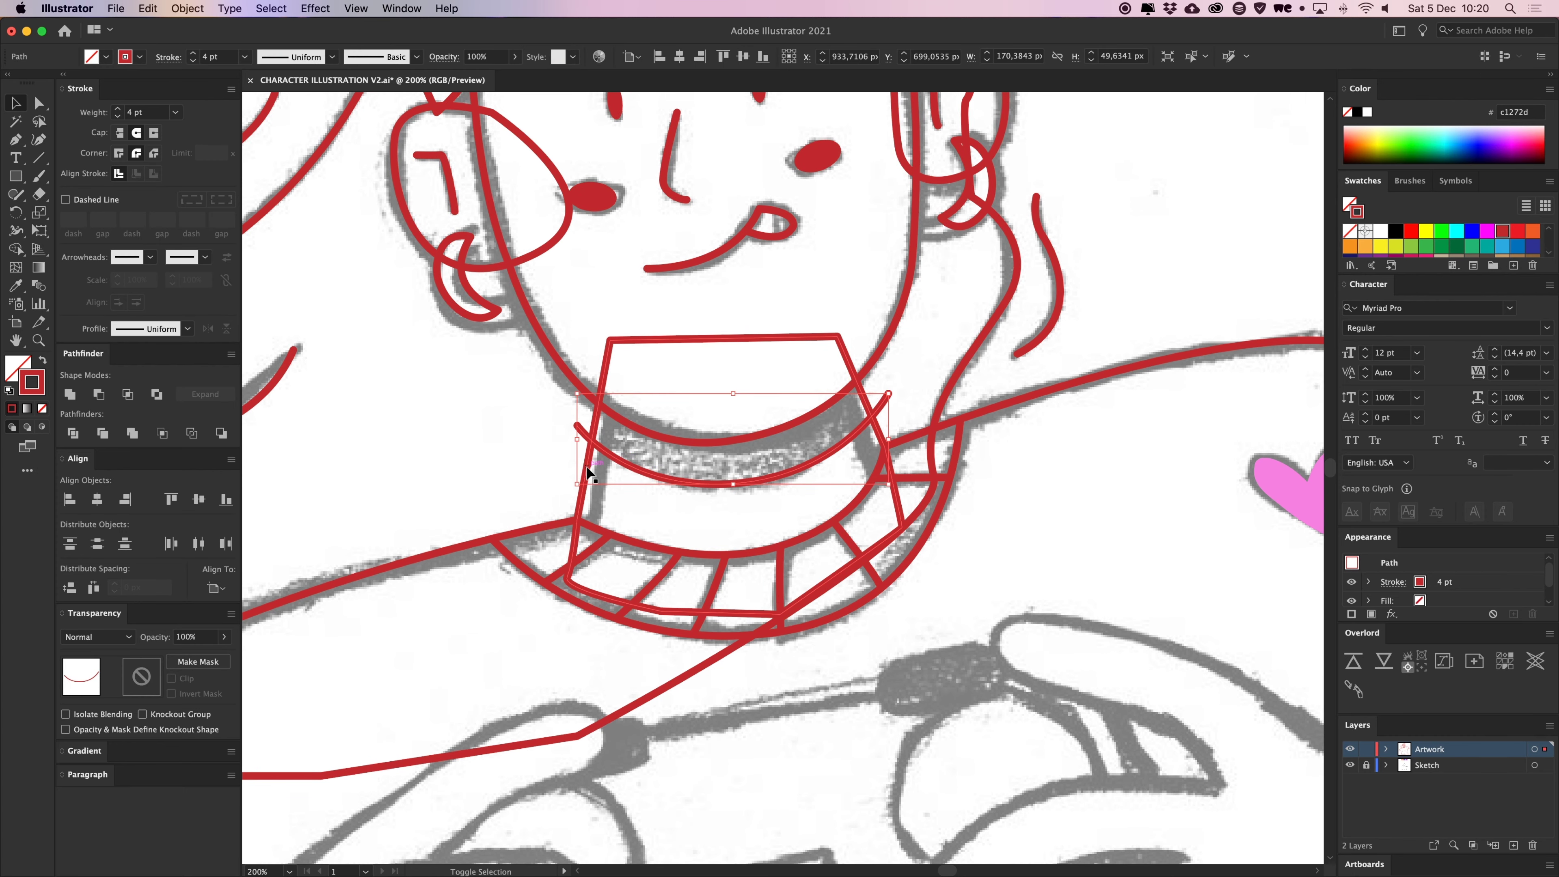
{"action": "key", "text": "super+shift+a"}
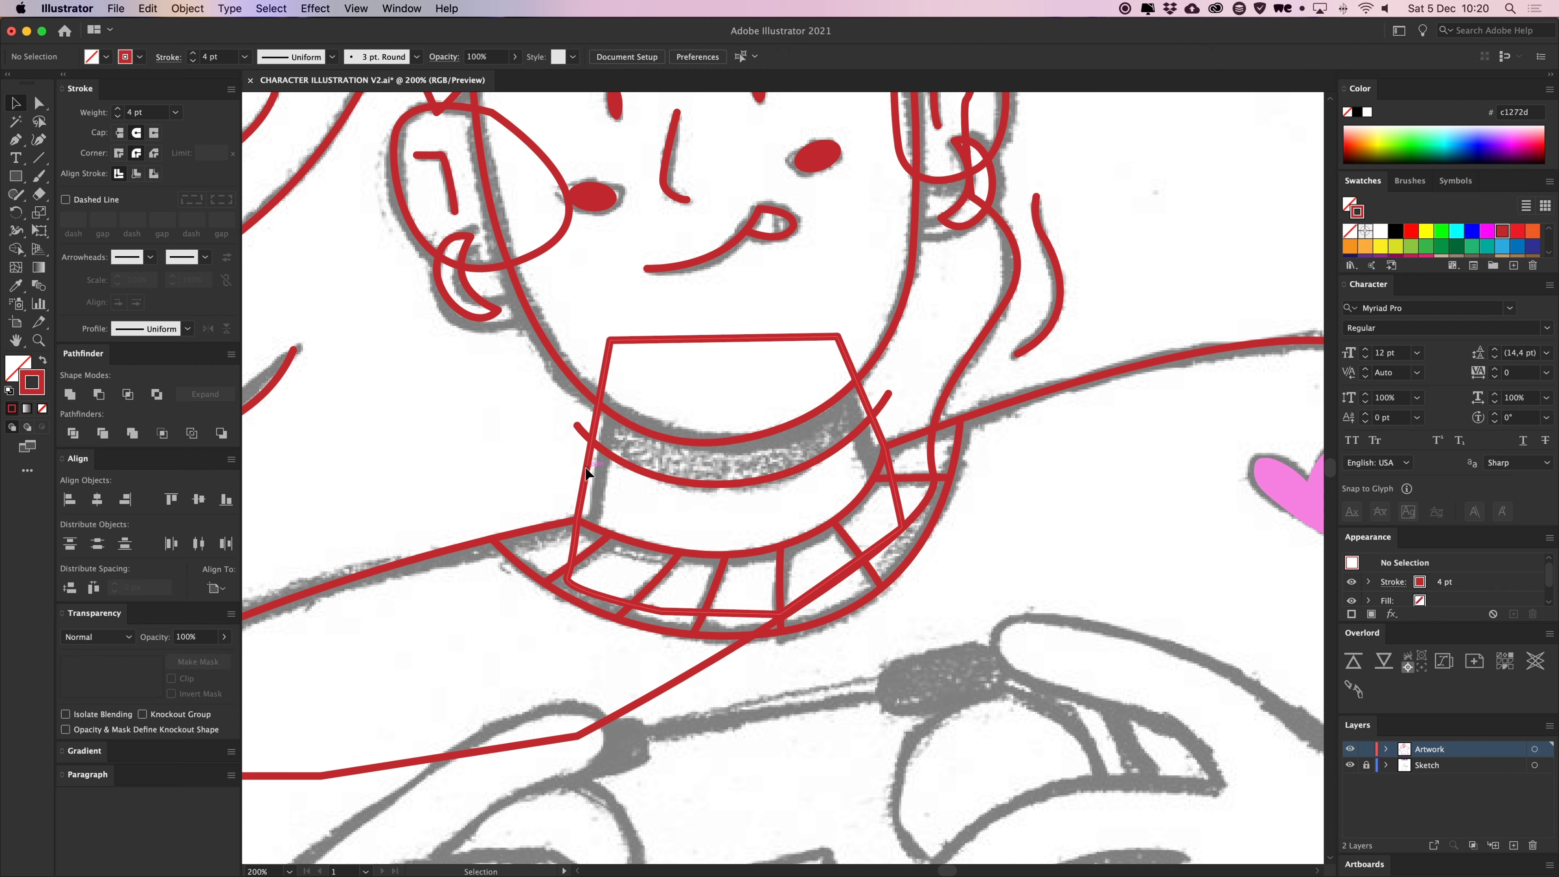
{"action": "left_click", "coordinate": [587, 474]}
{"action": "key", "text": "a"}
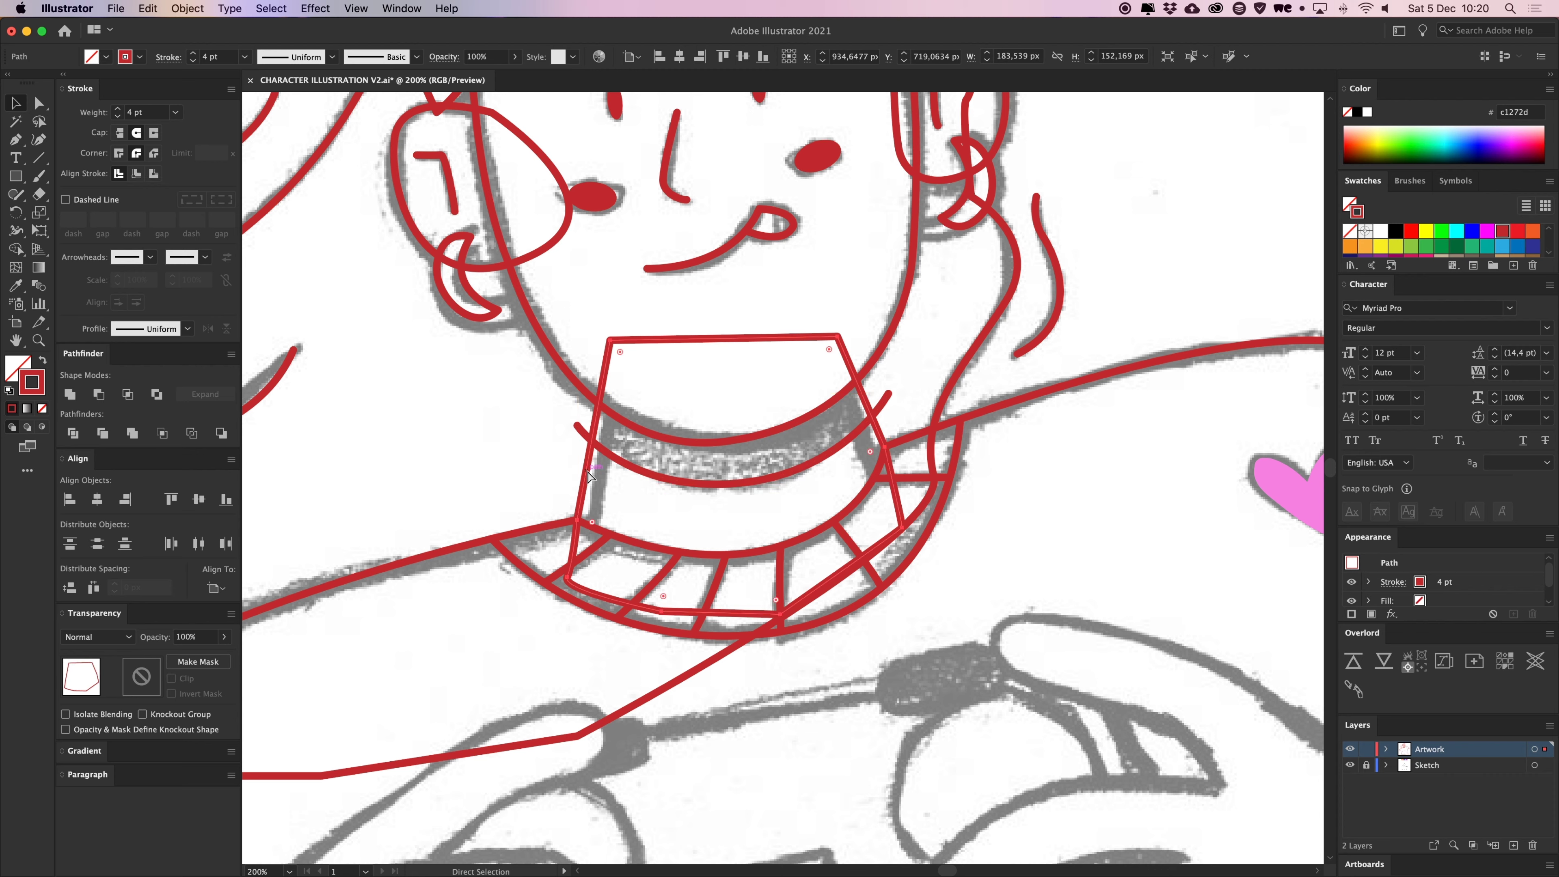
{"action": "key", "text": "v"}
{"action": "left_click", "coordinate": [547, 430]}
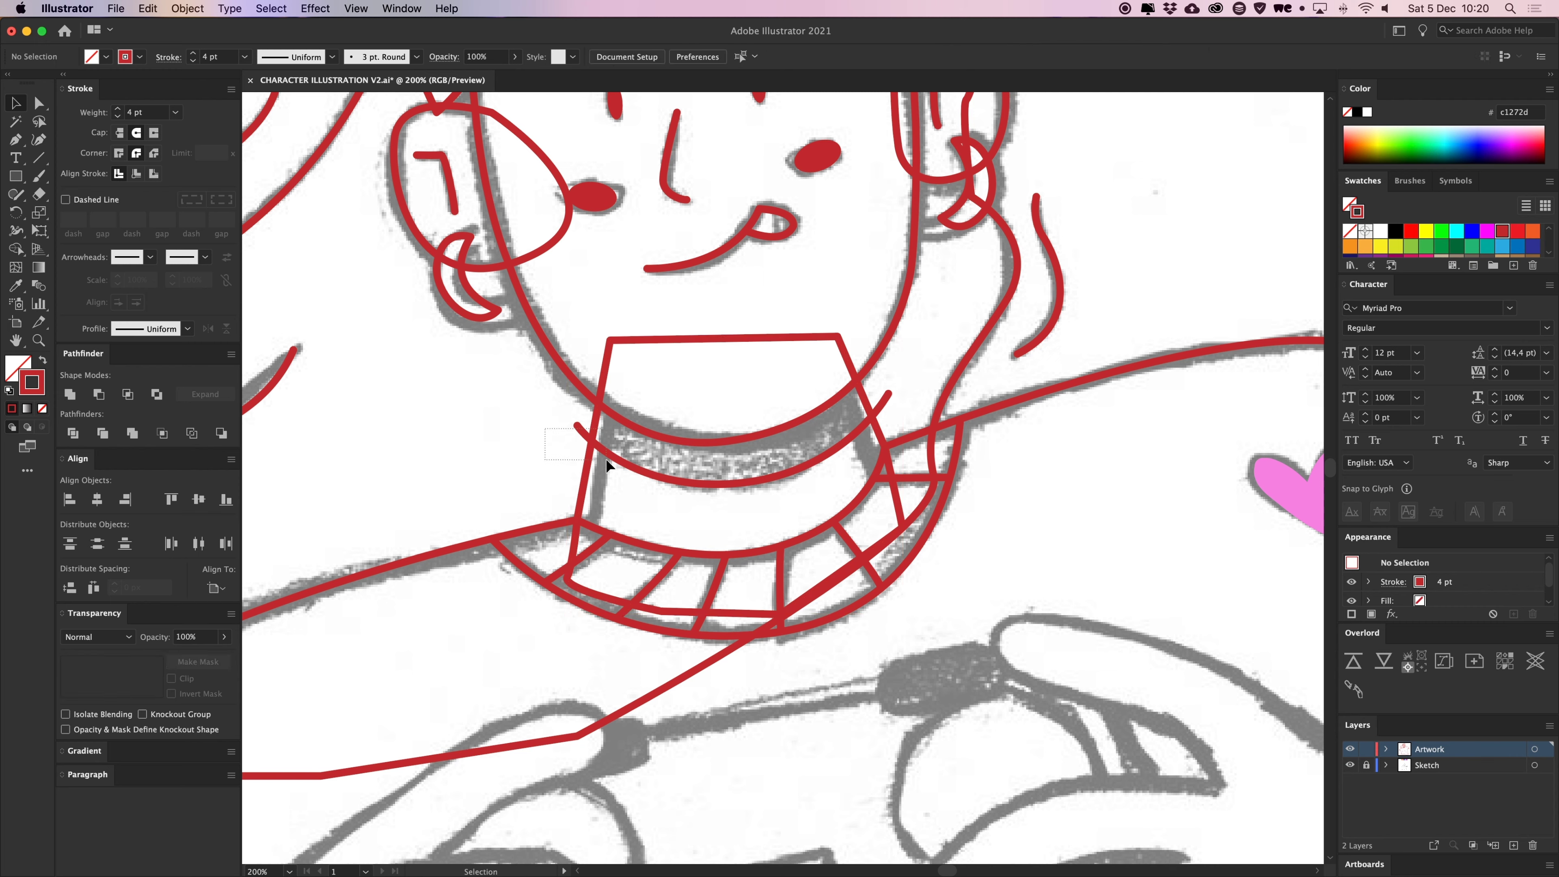
{"action": "left_click_drag", "start_coordinate": [606, 466], "coordinate": [608, 467]}
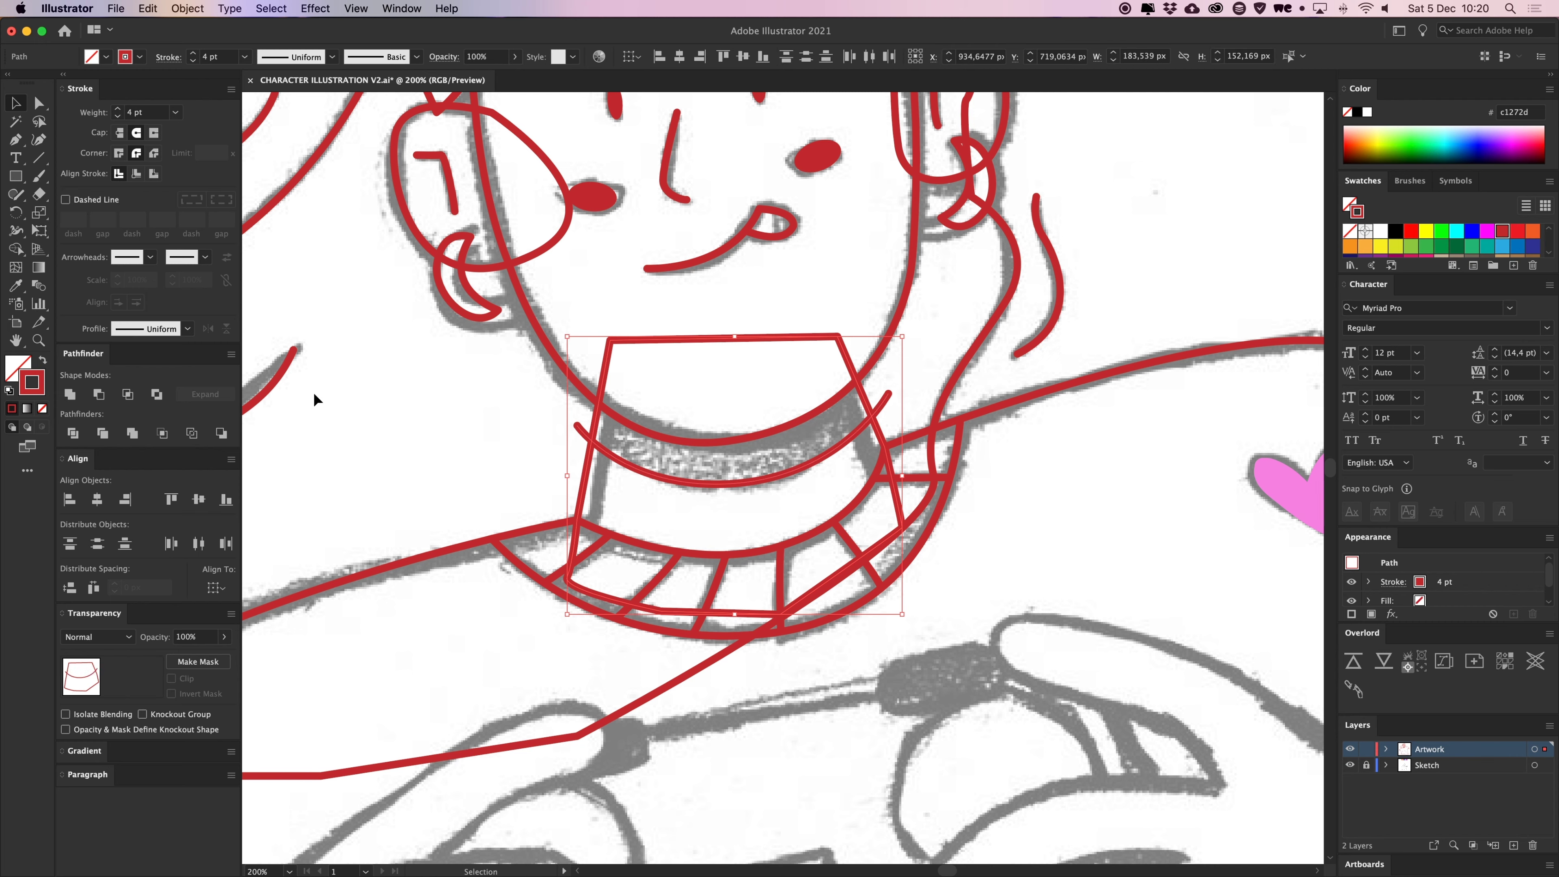
{"action": "left_click", "coordinate": [72, 434]}
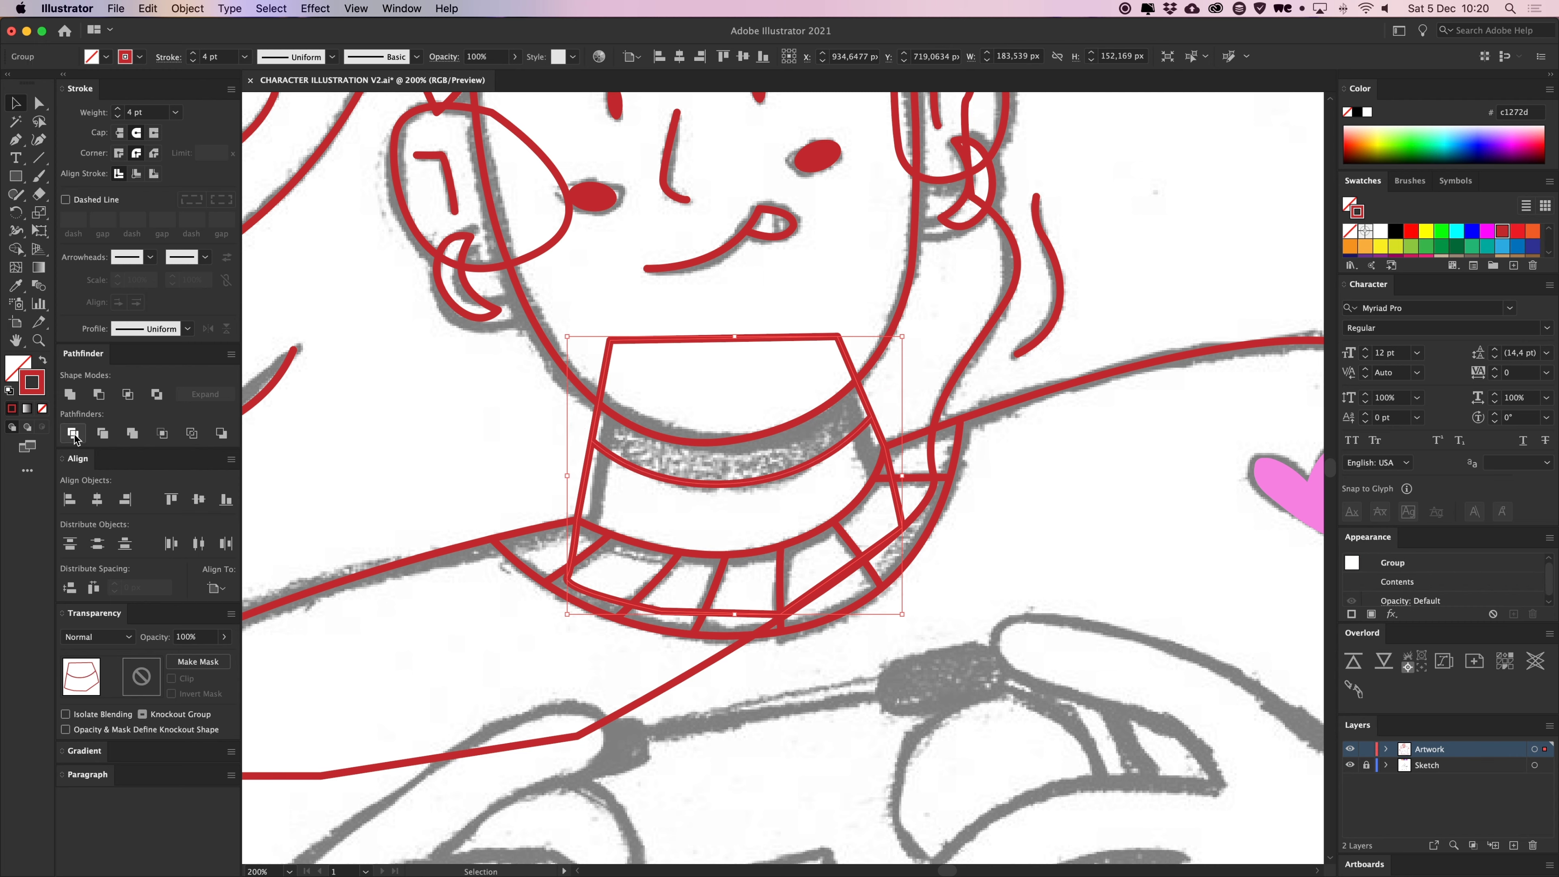
Delete the lower neck piece of the divided group, keeping only the shadow piece under the chin
{"action": "left_click", "coordinate": [515, 436]}
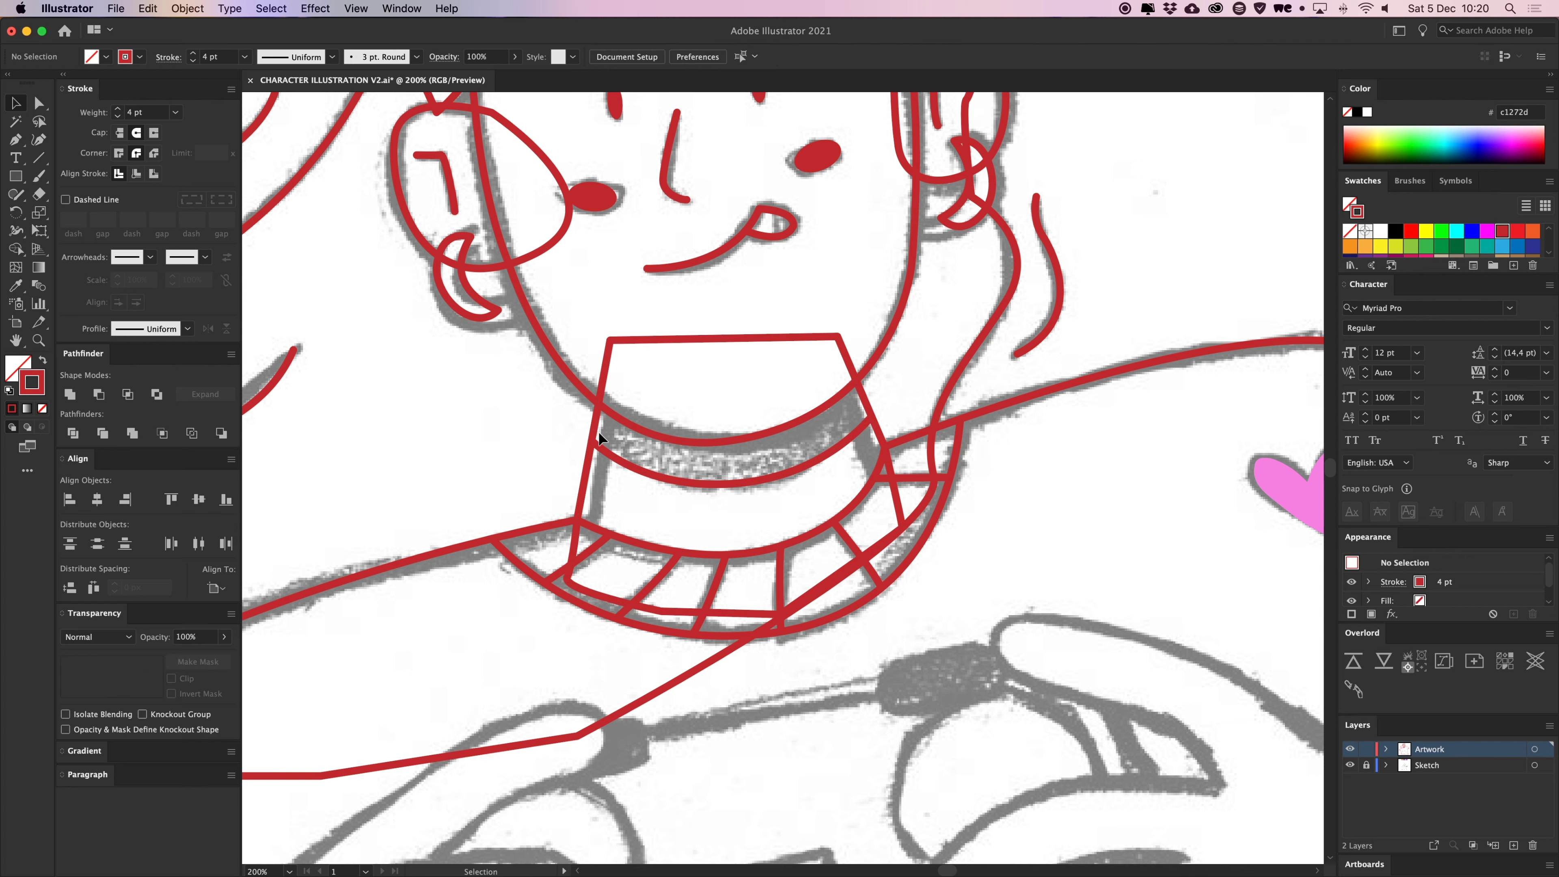
{"action": "left_click", "coordinate": [589, 475]}
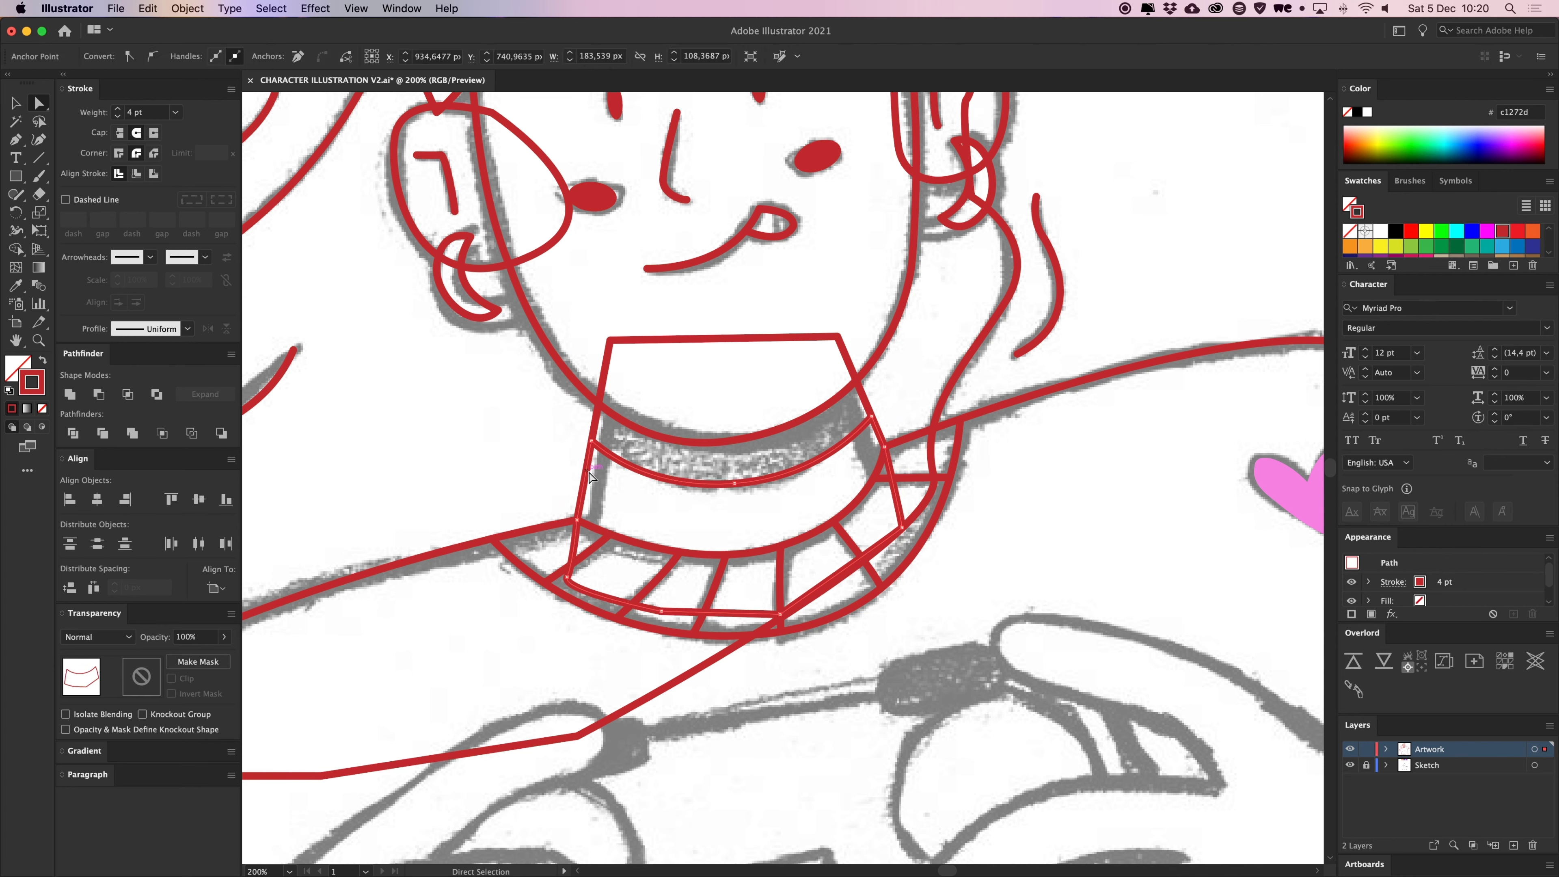
{"action": "key", "text": "Delete"}
{"action": "key", "text": "v"}
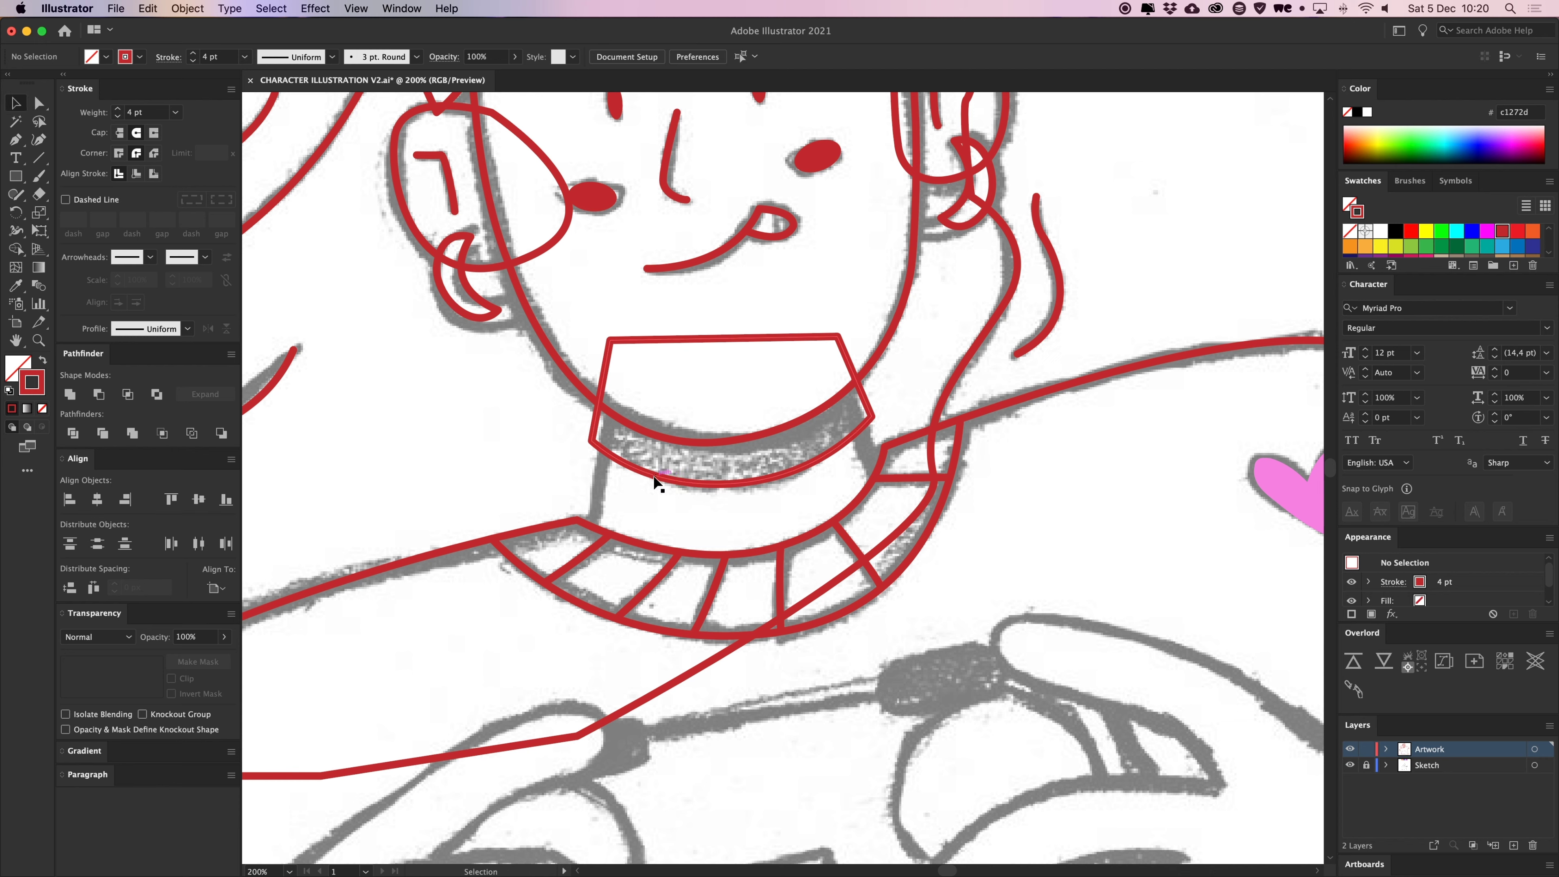
Paste the copied full neck outline in place behind the shadow shape
{"action": "left_click", "coordinate": [632, 468]}
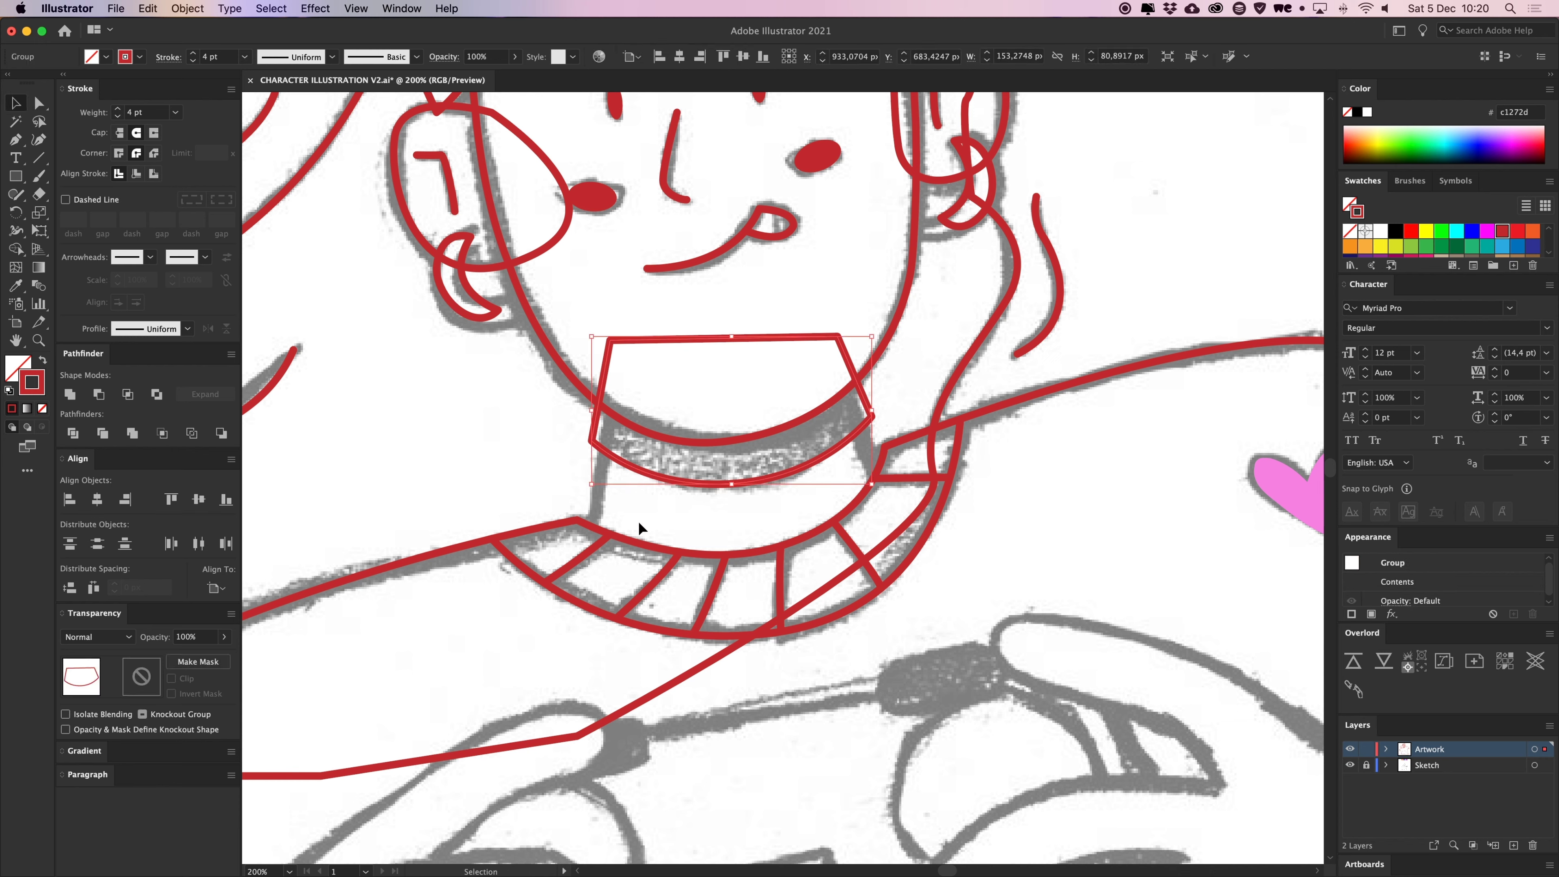
{"action": "key", "text": "super+b"}
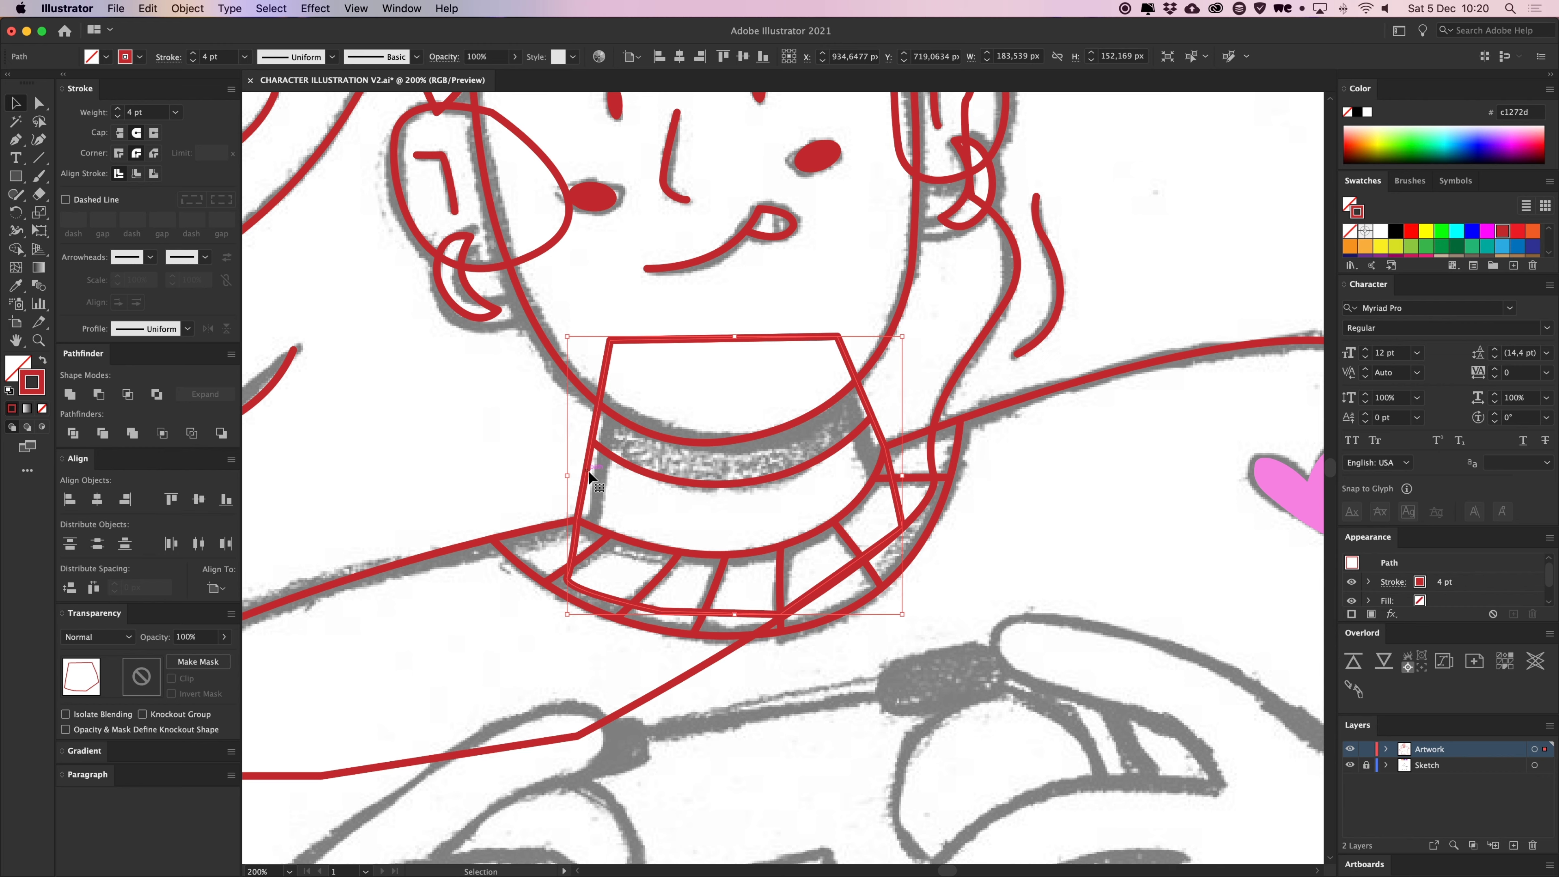
{"action": "key", "text": "a"}
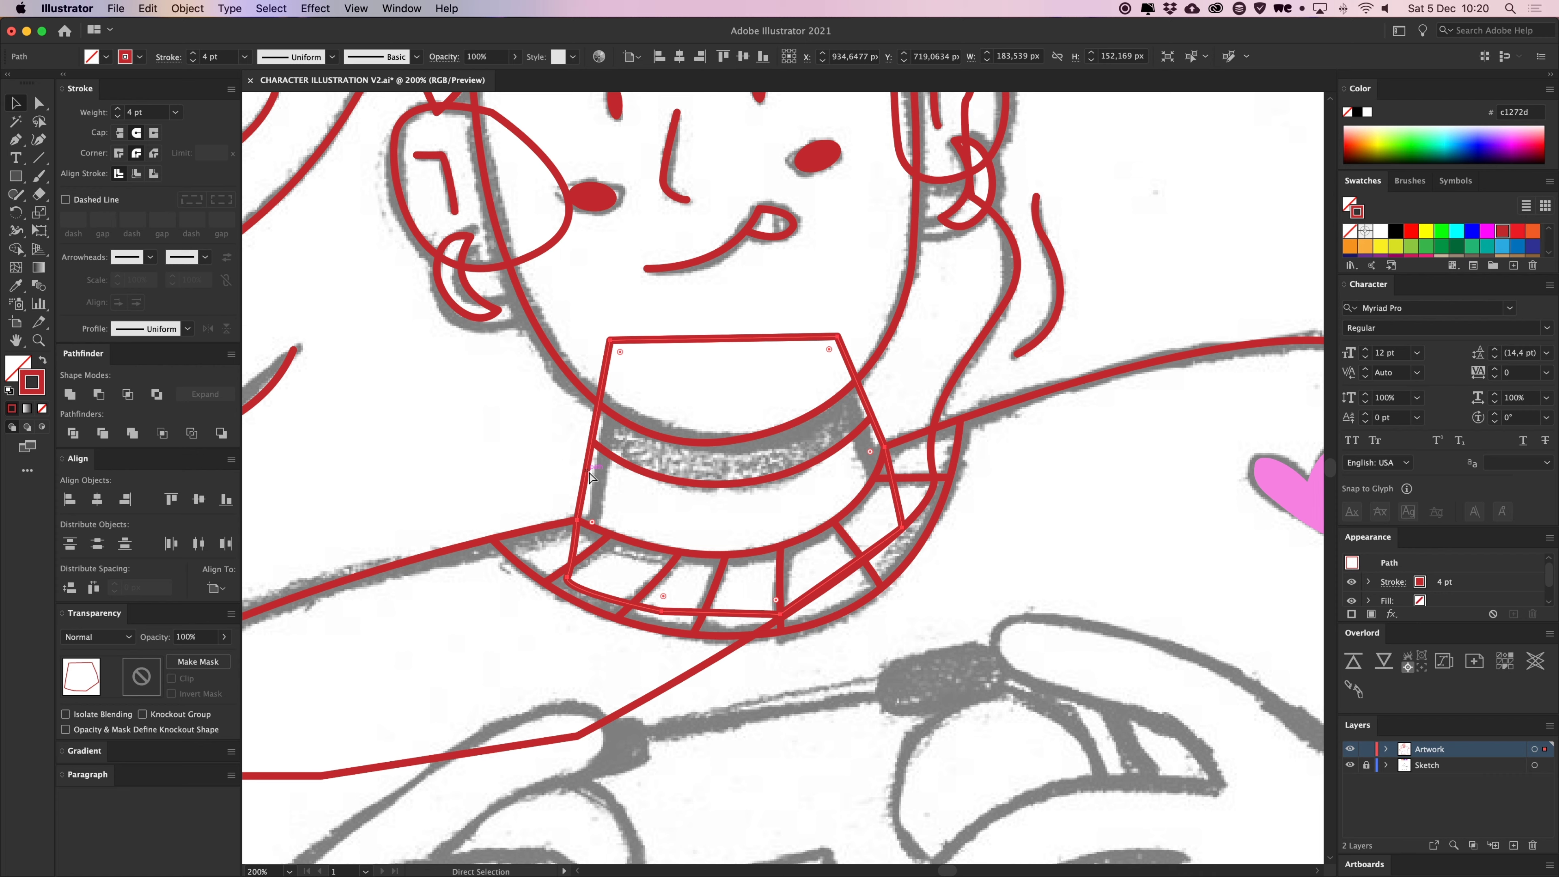
{"action": "key", "text": "v"}
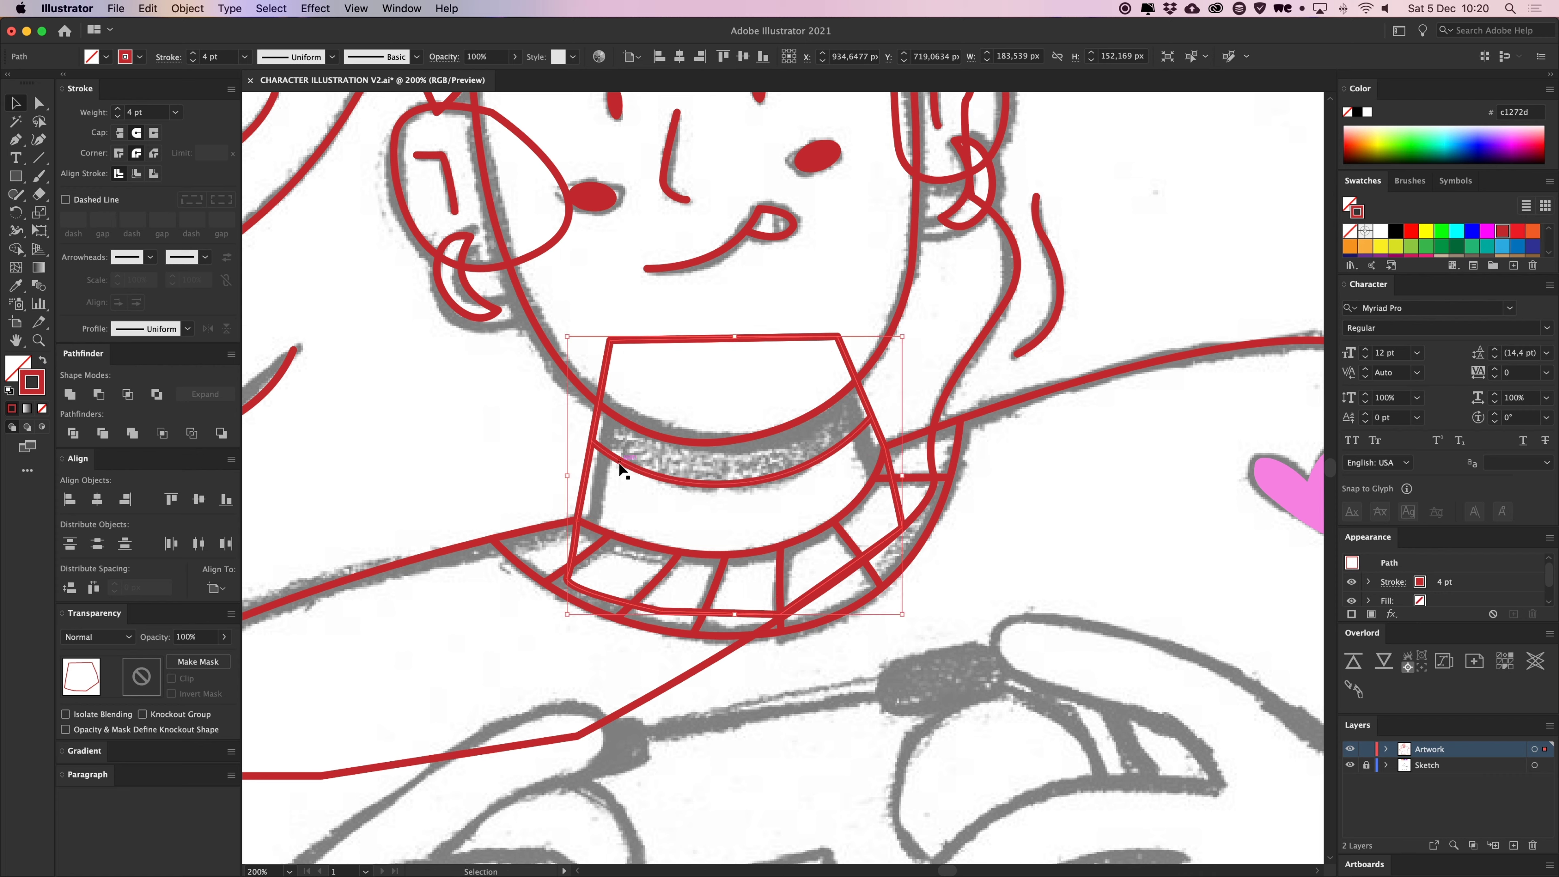
{"action": "left_click_drag", "start_coordinate": [634, 464], "coordinate": [511, 431]}
{"action": "key", "text": "super+z"}
{"action": "left_click", "coordinate": [499, 439]}
{"action": "left_click", "coordinate": [569, 480]}
{"action": "left_click_drag", "start_coordinate": [569, 485], "coordinate": [527, 484]}
{"action": "key", "text": "cmd+z"}
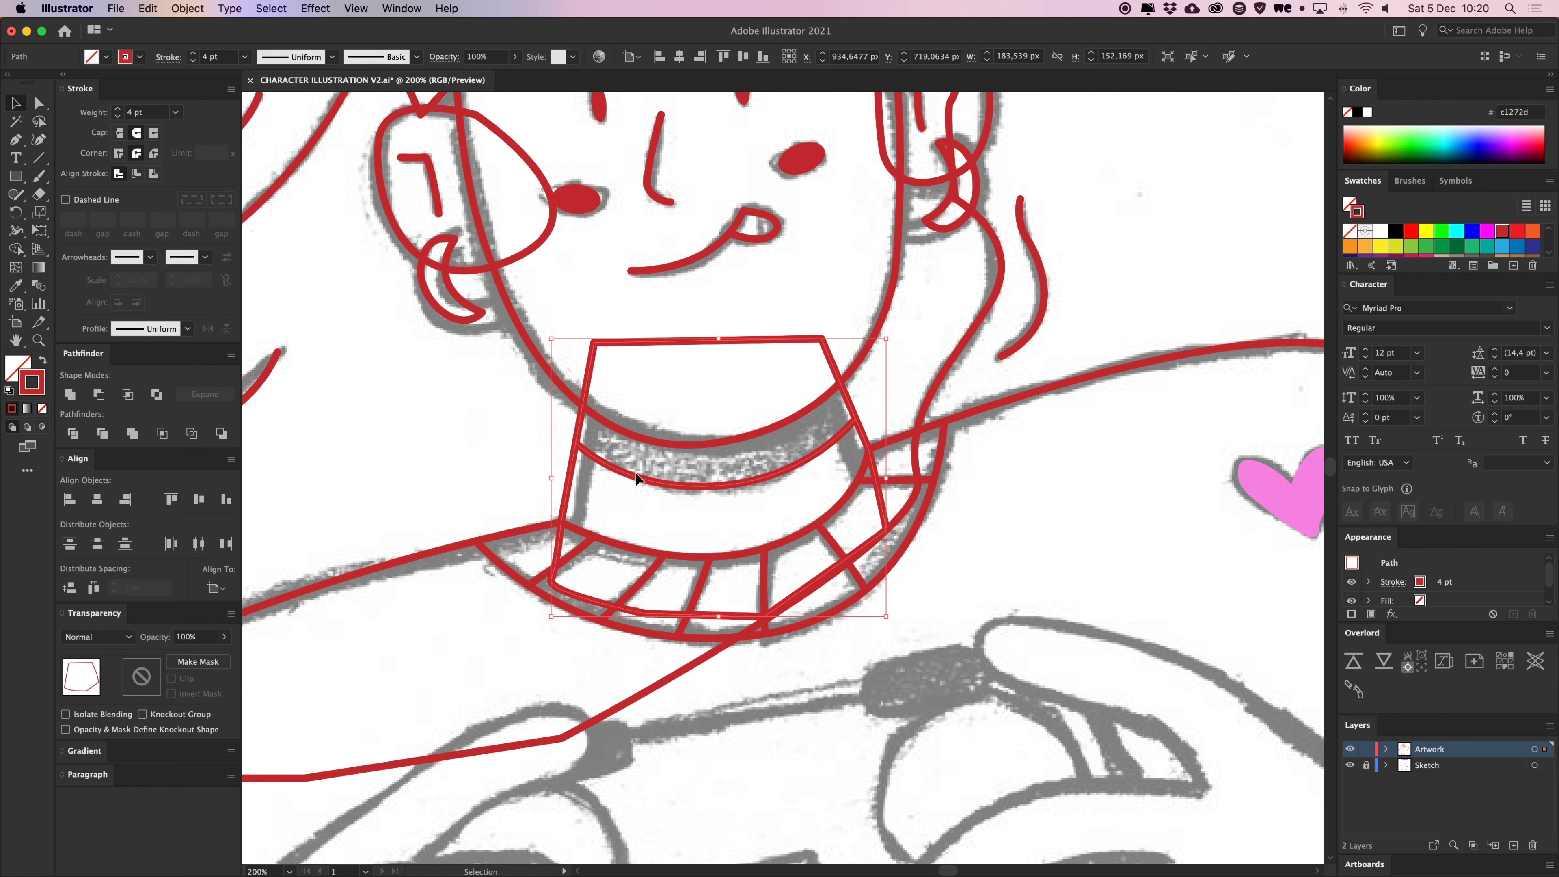
{"action": "left_click", "coordinate": [673, 479]}
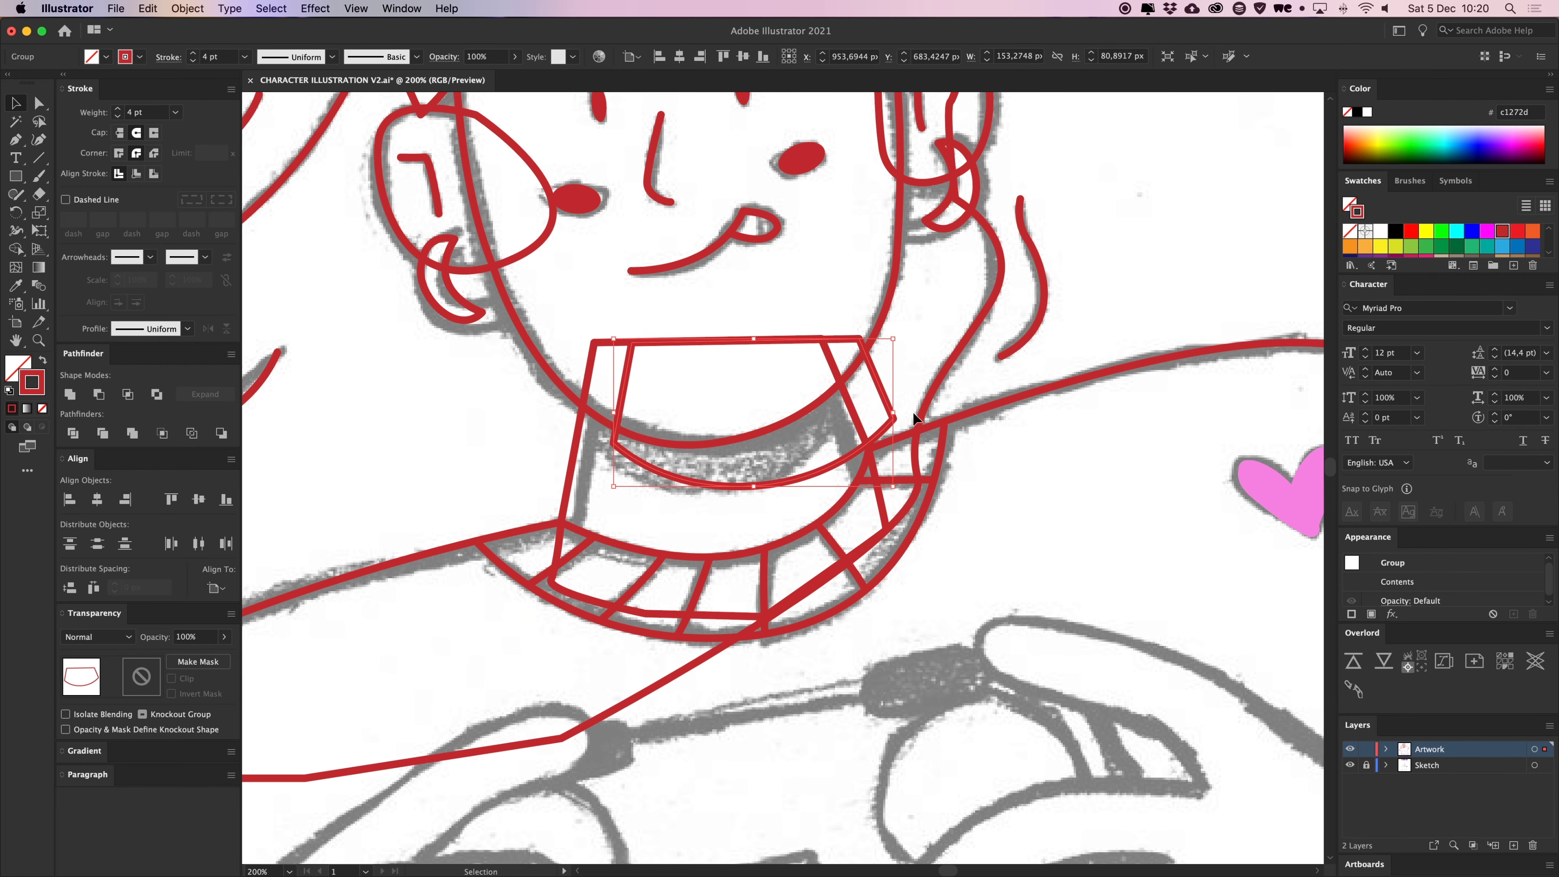
{"action": "key", "text": "super+z"}
{"action": "left_click", "coordinate": [531, 447]}
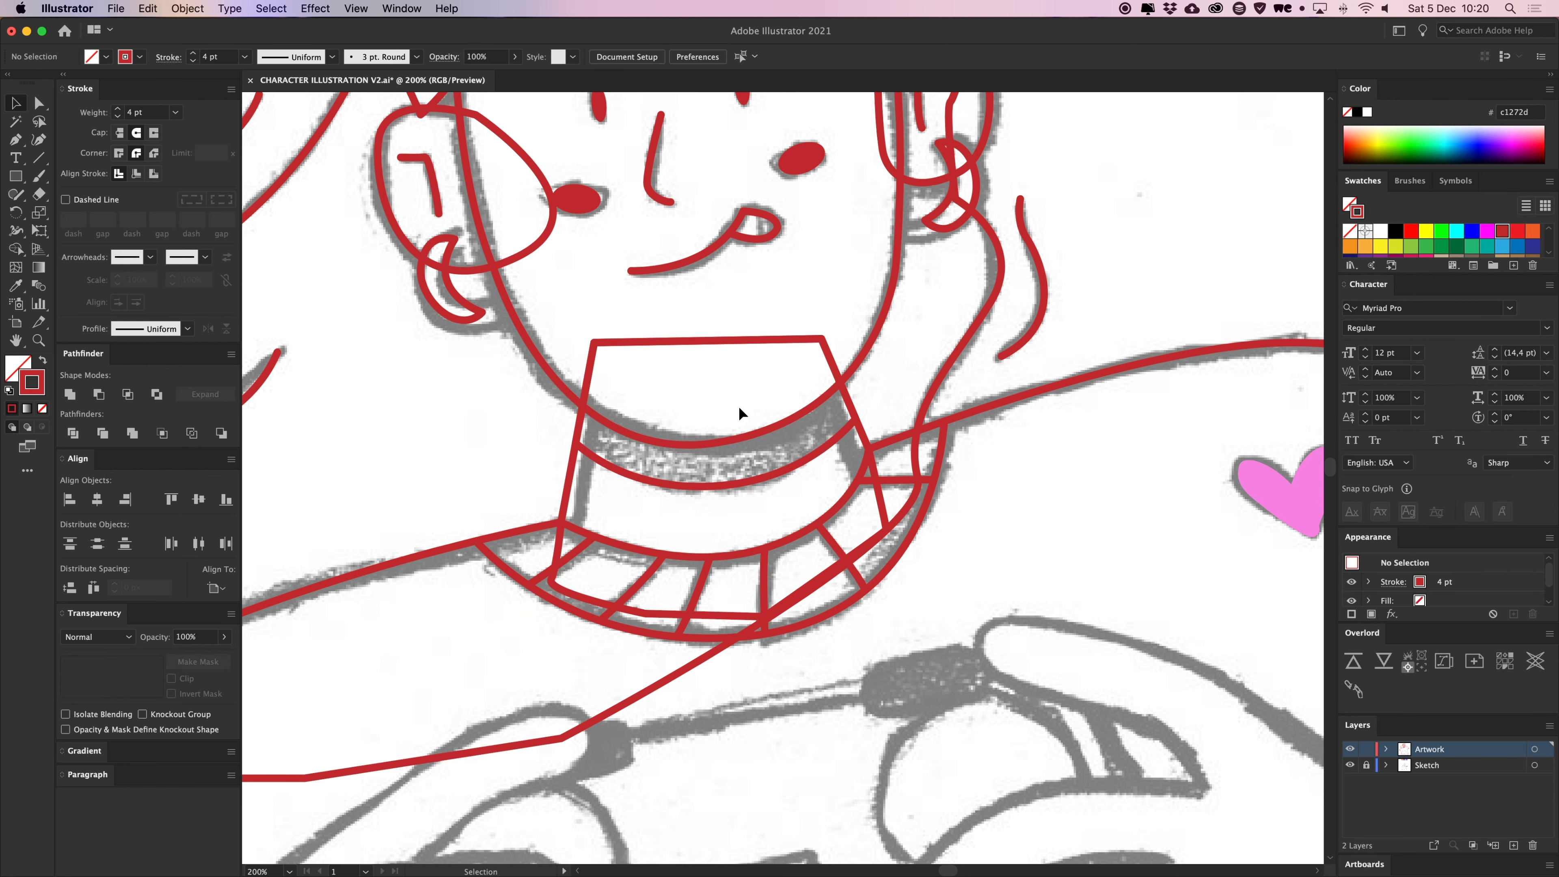
Trace the arm holding the controller's left side with the Pen tool, from mid-forearm down around the elbow and up to the wrist
{"action": "key", "text": "cmd+minus"}
{"action": "key", "text": "cmd+minus"}
{"action": "left_click_drag", "start_coordinate": [1024, 308], "coordinate": [1016, 349]}
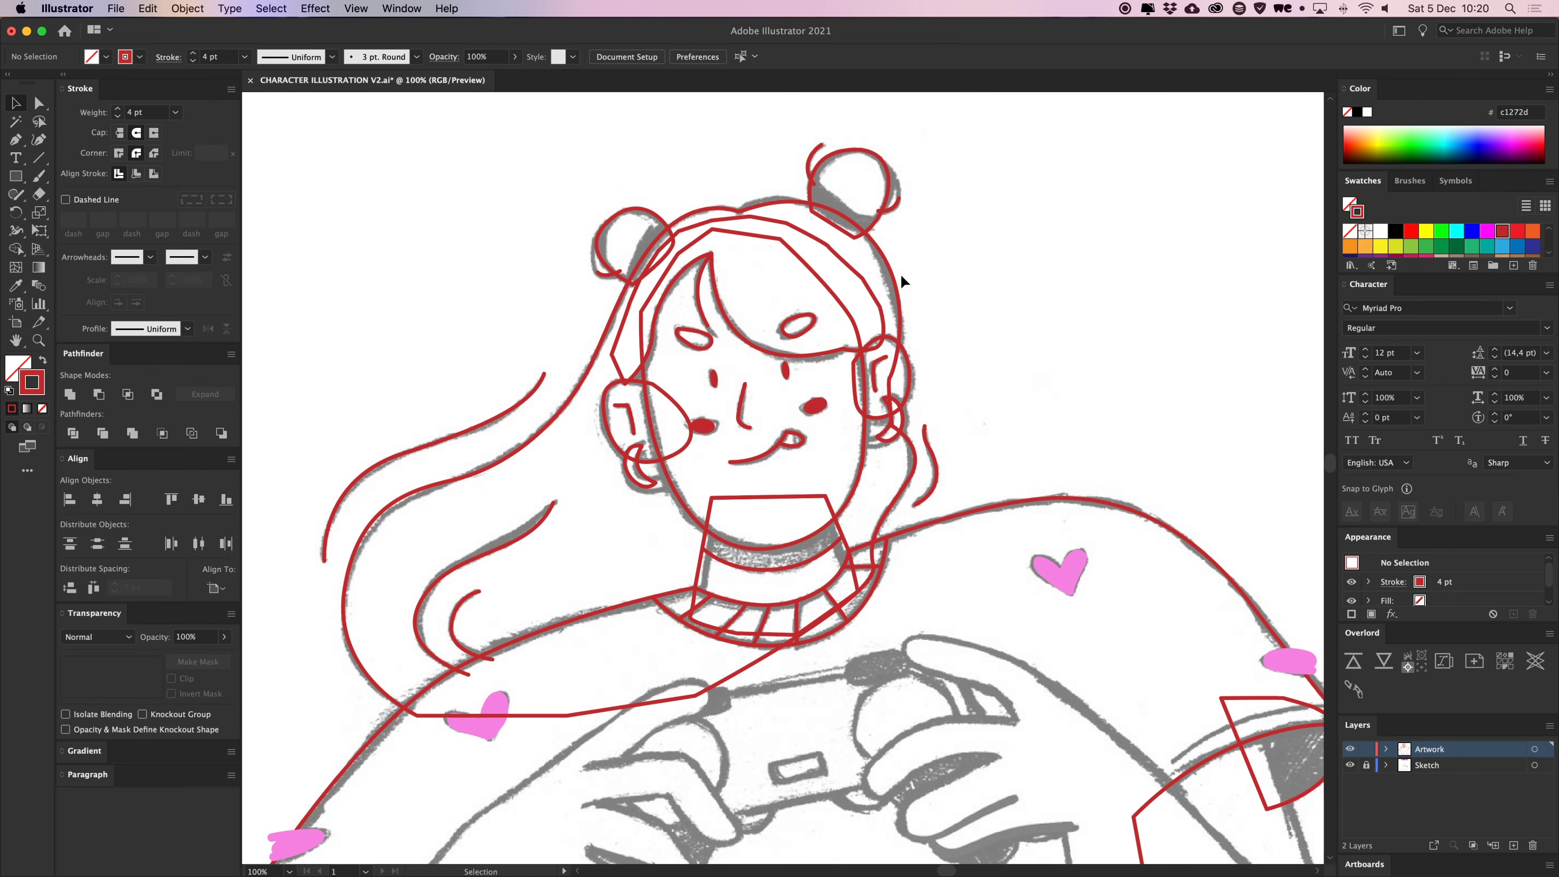
{"action": "key", "text": "p"}
{"action": "scroll", "coordinate": [1031, 368], "scroll_direction": "down", "scroll_amount": 10}
{"action": "scroll", "coordinate": [1031, 369], "scroll_direction": "left", "scroll_amount": 5}
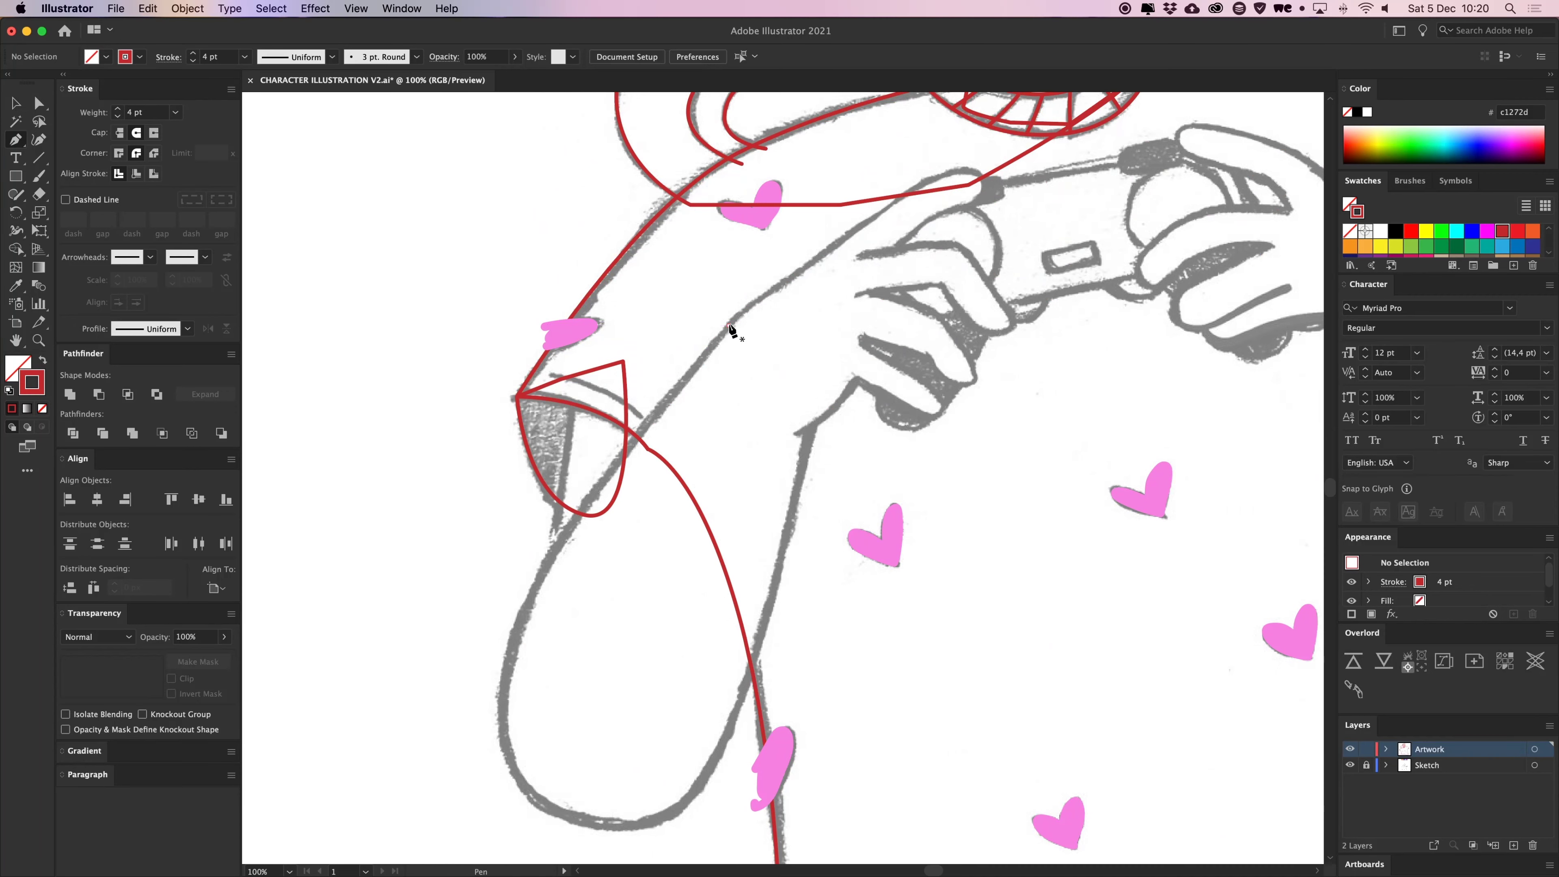
{"action": "left_click", "coordinate": [729, 325]}
{"action": "left_click_drag", "start_coordinate": [534, 593], "coordinate": [503, 662]}
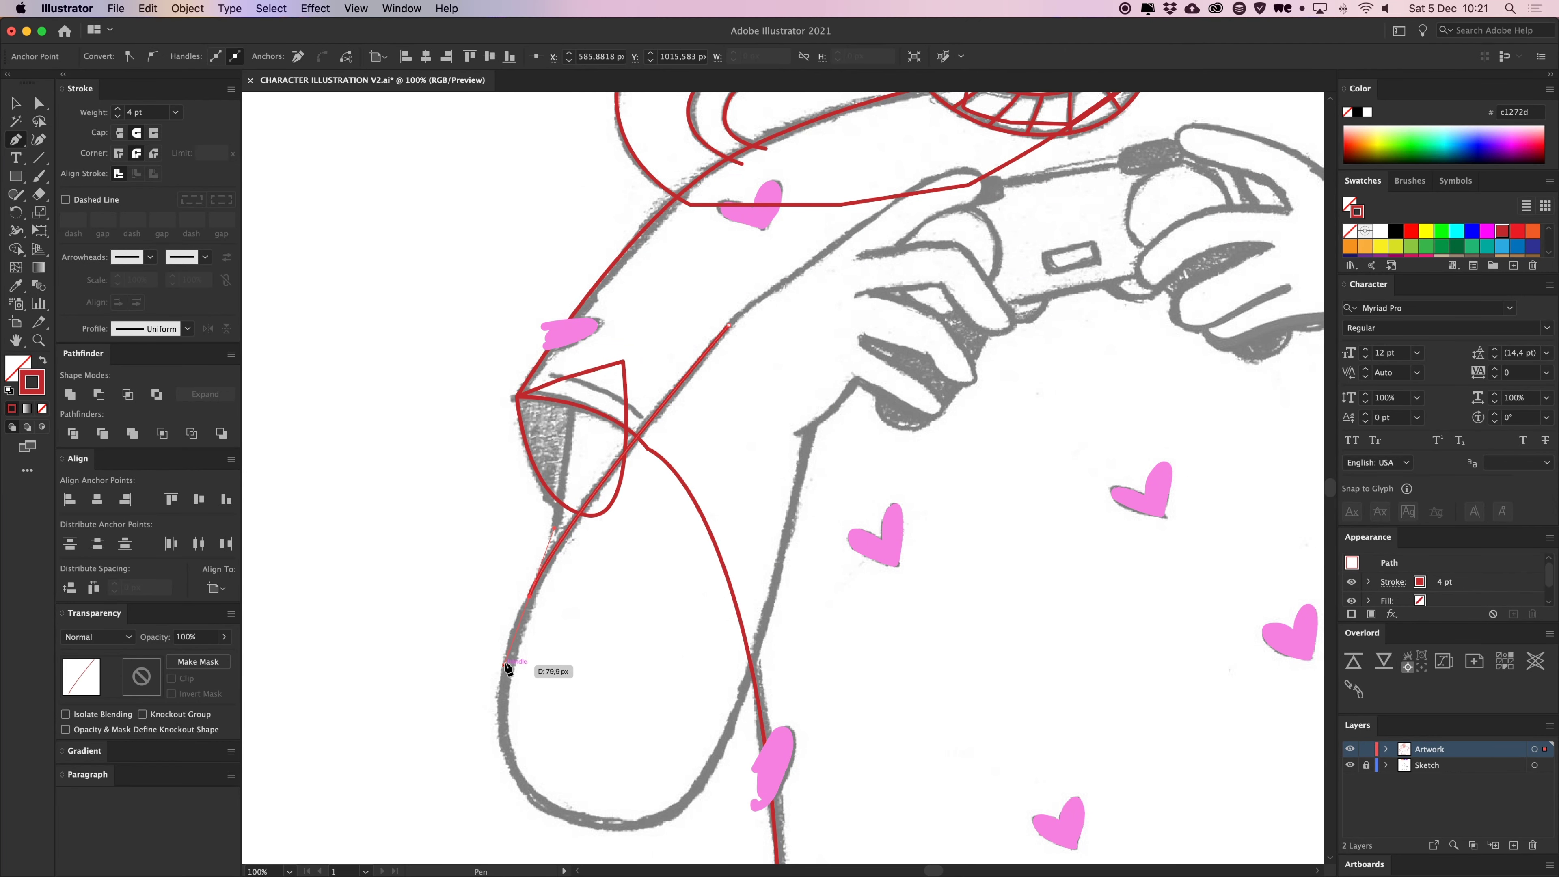
{"action": "scroll", "coordinate": [571, 670], "scroll_direction": "down", "scroll_amount": 5}
{"action": "left_click_drag", "start_coordinate": [595, 685], "coordinate": [707, 700]}
{"action": "left_click_drag", "start_coordinate": [766, 523], "coordinate": [786, 435]}
{"action": "left_click", "coordinate": [822, 299]}
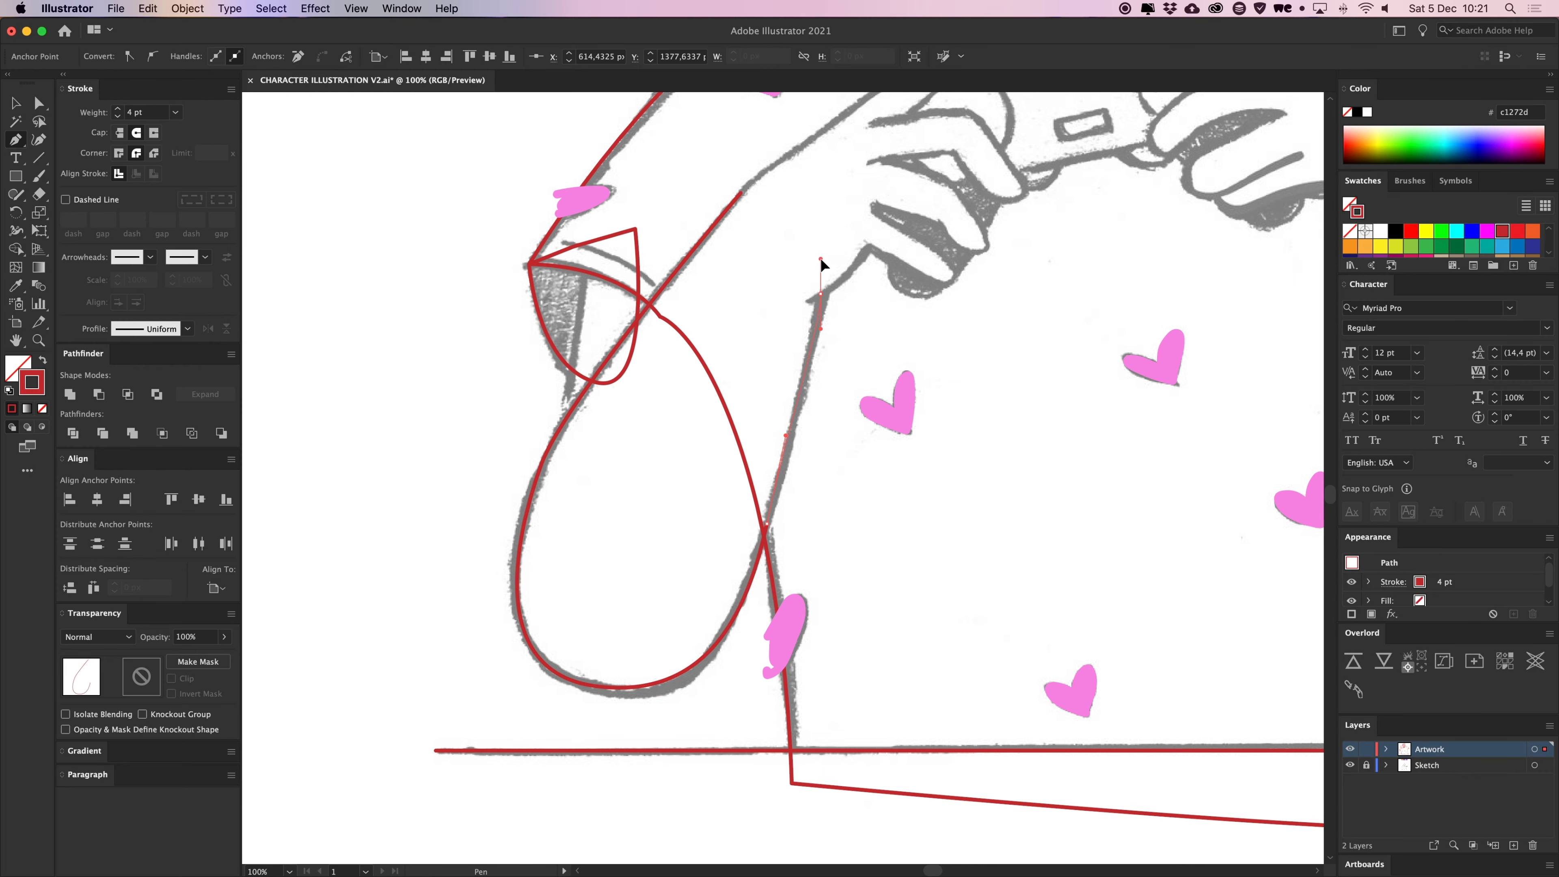
Continue the arm path along the wrist and around the little finger to the gap above it
{"action": "scroll", "coordinate": [787, 419], "scroll_direction": "up", "scroll_amount": 5}
{"action": "scroll", "coordinate": [787, 420], "scroll_direction": "right", "scroll_amount": 3}
{"action": "left_click_drag", "start_coordinate": [782, 415], "coordinate": [741, 423]}
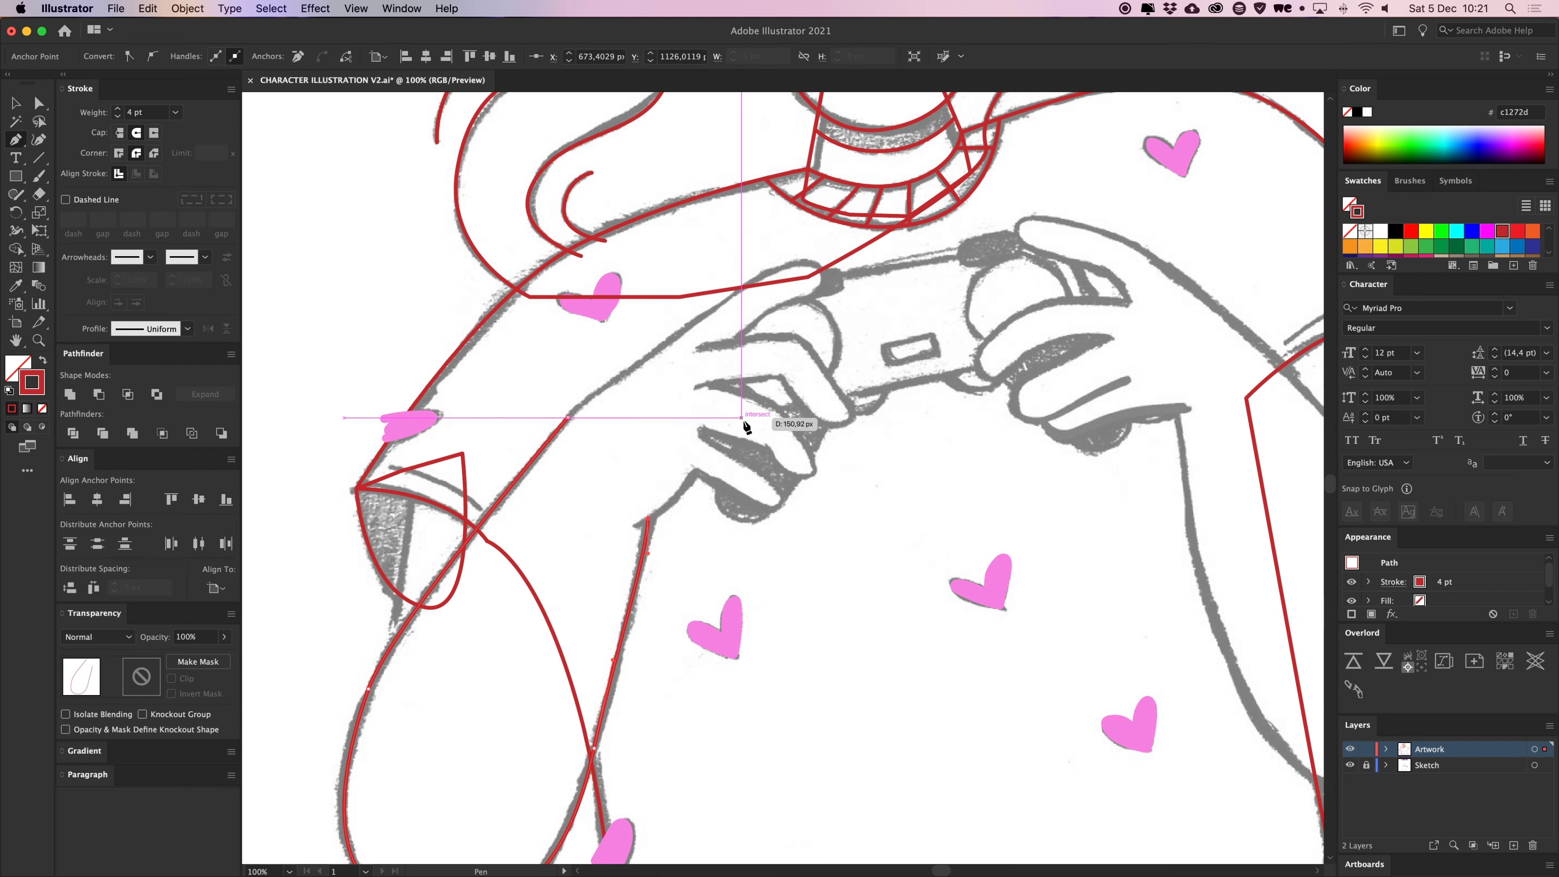
{"action": "key", "text": "super+equal"}
{"action": "left_click_drag", "start_coordinate": [871, 389], "coordinate": [824, 433]}
{"action": "left_click_drag", "start_coordinate": [932, 518], "coordinate": [957, 507]}
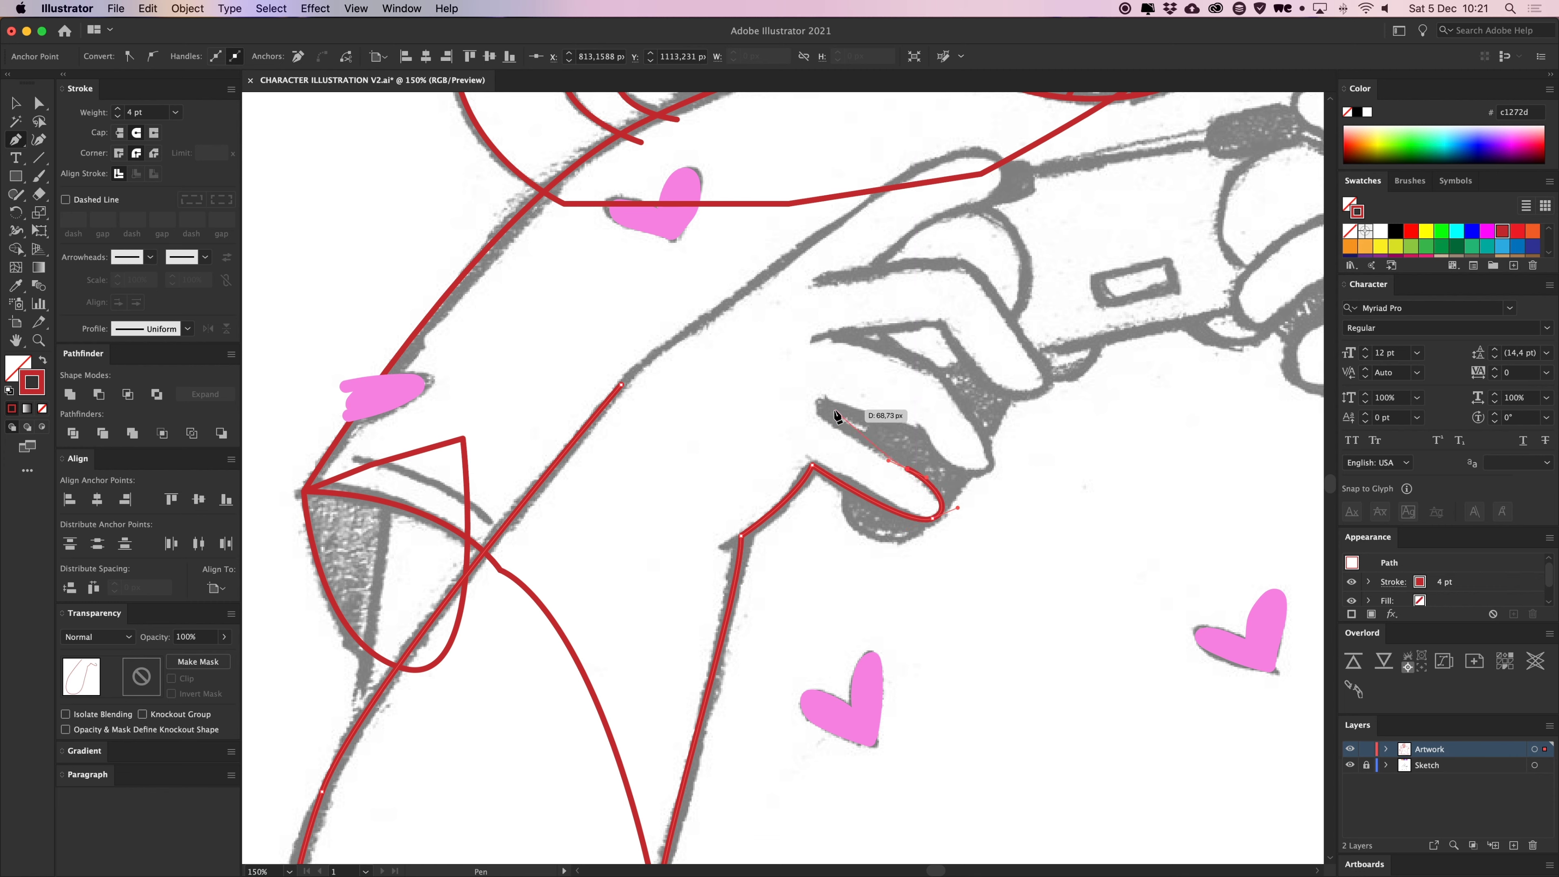
{"action": "left_click_drag", "start_coordinate": [818, 404], "coordinate": [814, 385]}
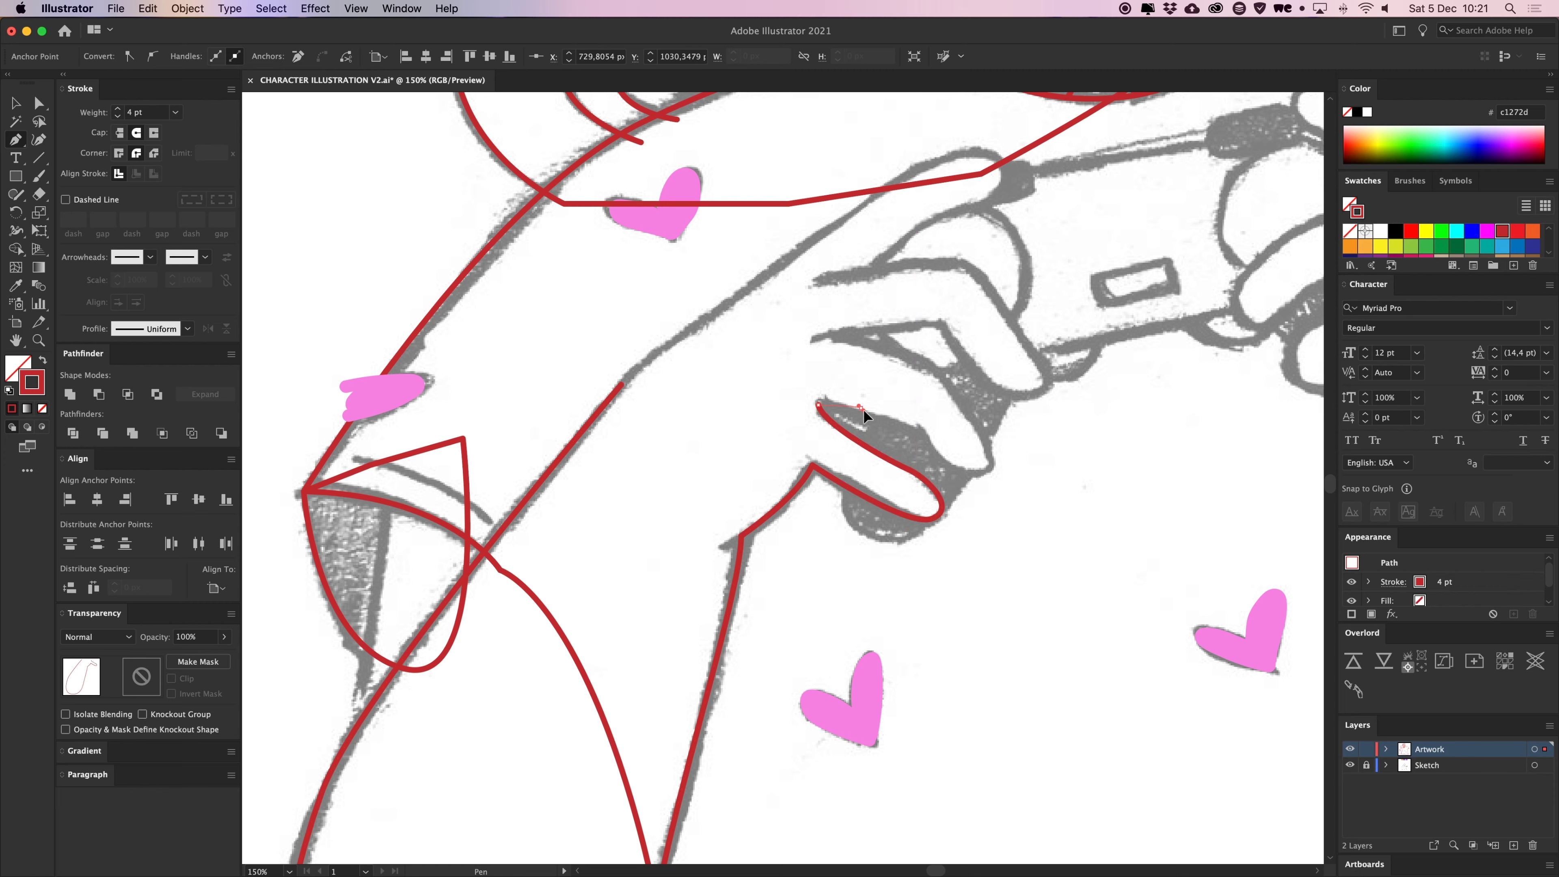
Extend the path around the ring finger and along the next finger's underside to its tip, with sharp corners between fingers
{"action": "left_click_drag", "start_coordinate": [924, 438], "coordinate": [971, 423]}
{"action": "left_click_drag", "start_coordinate": [938, 372], "coordinate": [927, 362]}
{"action": "left_click_drag", "start_coordinate": [826, 334], "coordinate": [793, 336]}
{"action": "left_click", "coordinate": [826, 334]}
{"action": "left_click_drag", "start_coordinate": [939, 322], "coordinate": [968, 322]}
{"action": "left_click", "coordinate": [938, 323]}
{"action": "left_click_drag", "start_coordinate": [1040, 395], "coordinate": [1097, 380]}
{"action": "left_click", "coordinate": [1041, 395]}
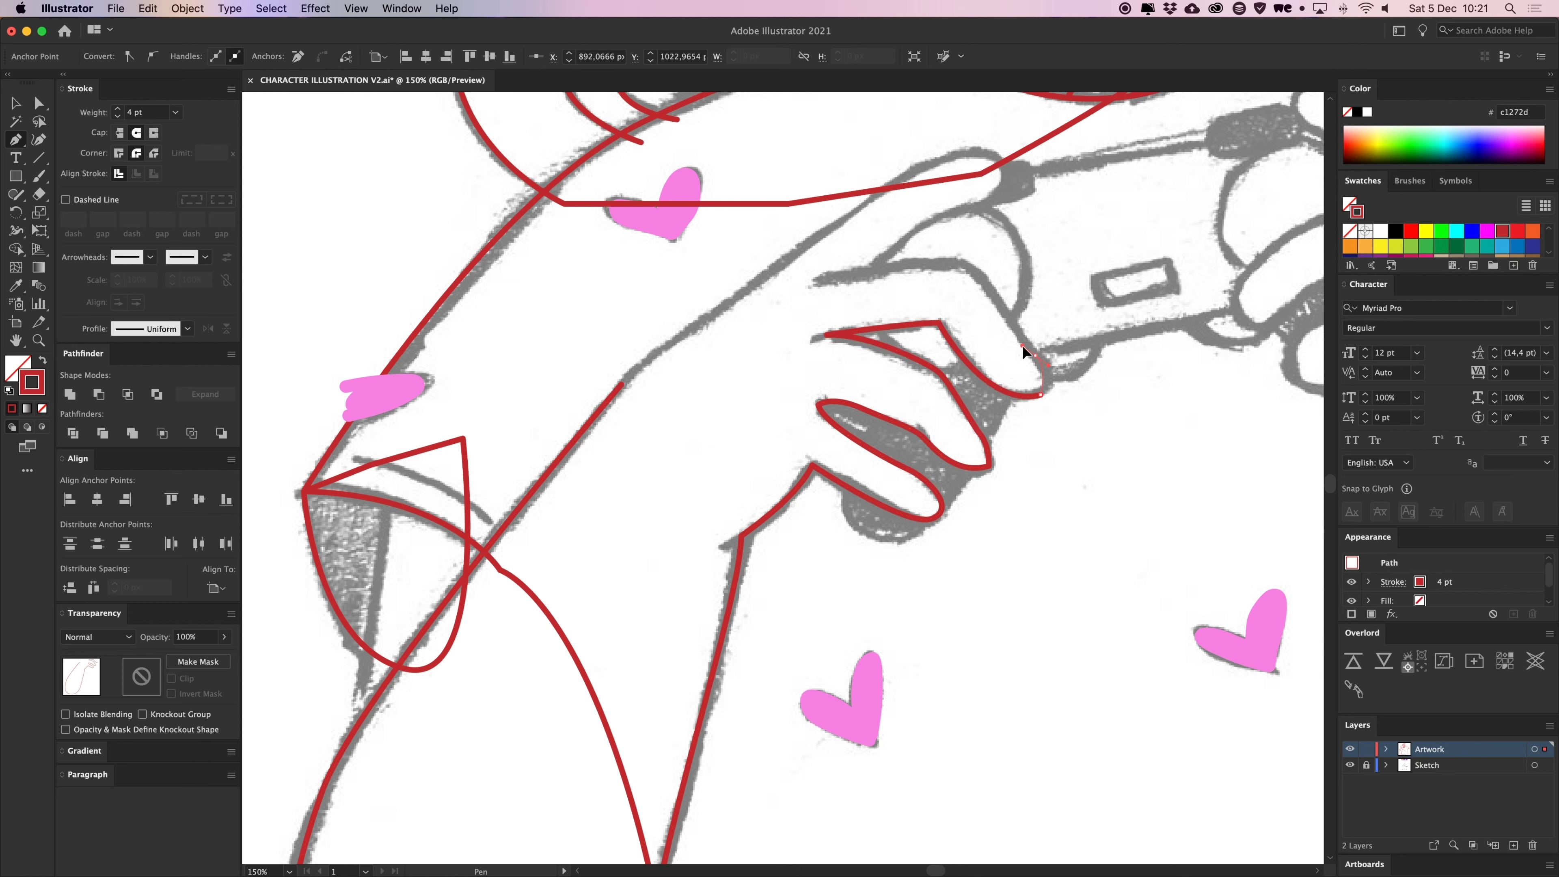
Trace the index finger's upper edge and the thumb, and close the path along the forearm at its first anchor
{"action": "left_click_drag", "start_coordinate": [990, 293], "coordinate": [796, 292]}
{"action": "key", "text": "super+z"}
{"action": "left_click_drag", "start_coordinate": [947, 259], "coordinate": [935, 215]}
{"action": "left_click", "coordinate": [877, 266]}
{"action": "mouse_move", "coordinate": [830, 285]}
{"action": "left_mouse_down"}
{"action": "mouse_move", "coordinate": [846, 313]}
{"action": "mouse_move", "coordinate": [854, 273]}
{"action": "left_mouse_up"}
{"action": "left_click", "coordinate": [824, 291]}
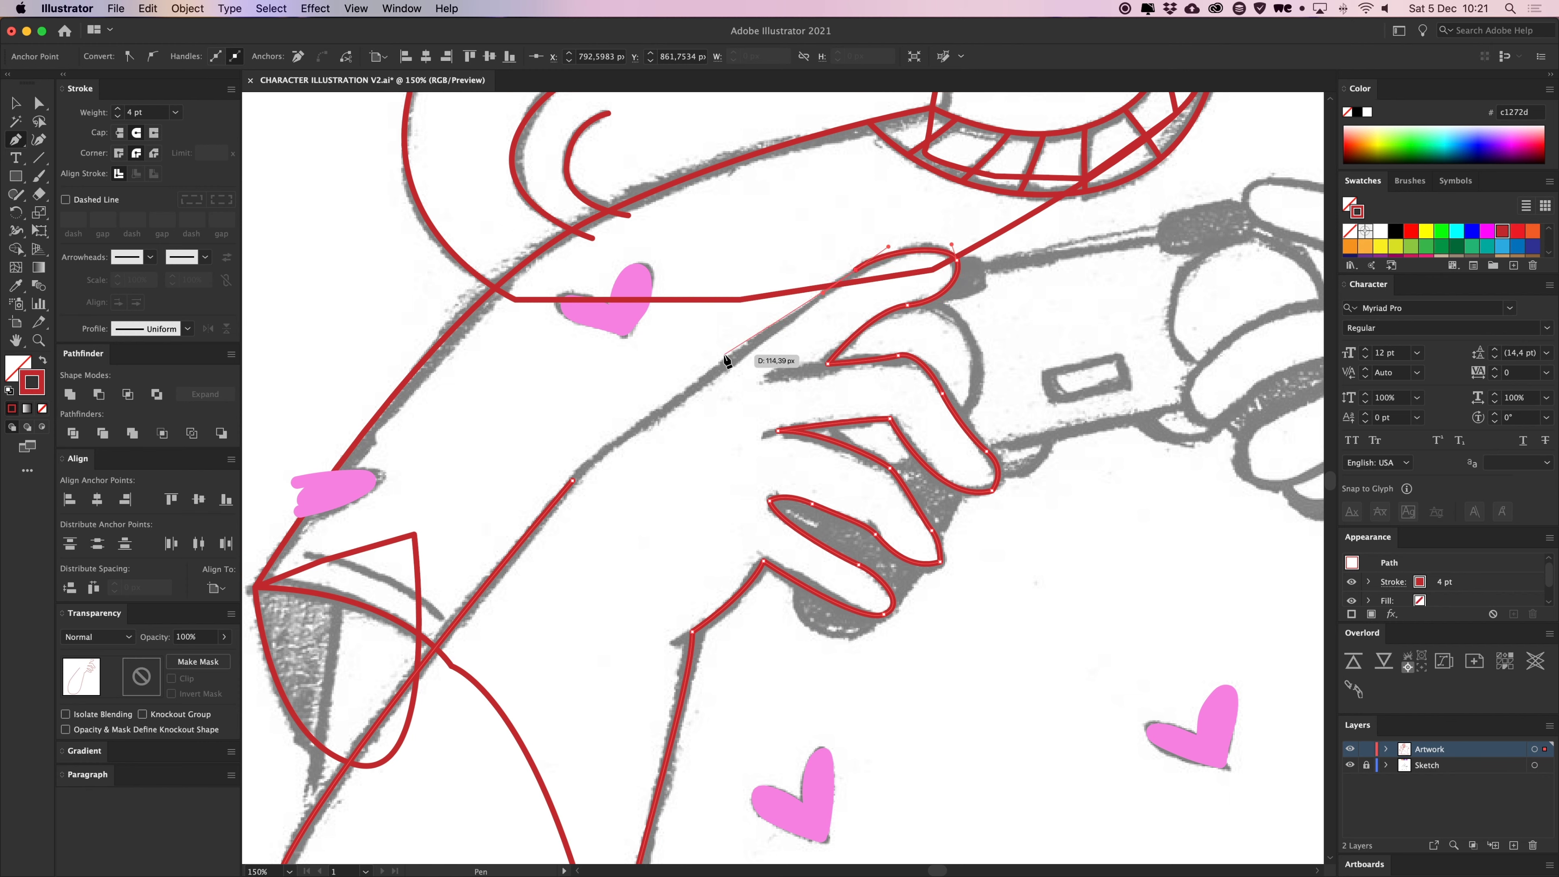
{"action": "left_click_drag", "start_coordinate": [696, 386], "coordinate": [694, 384]}
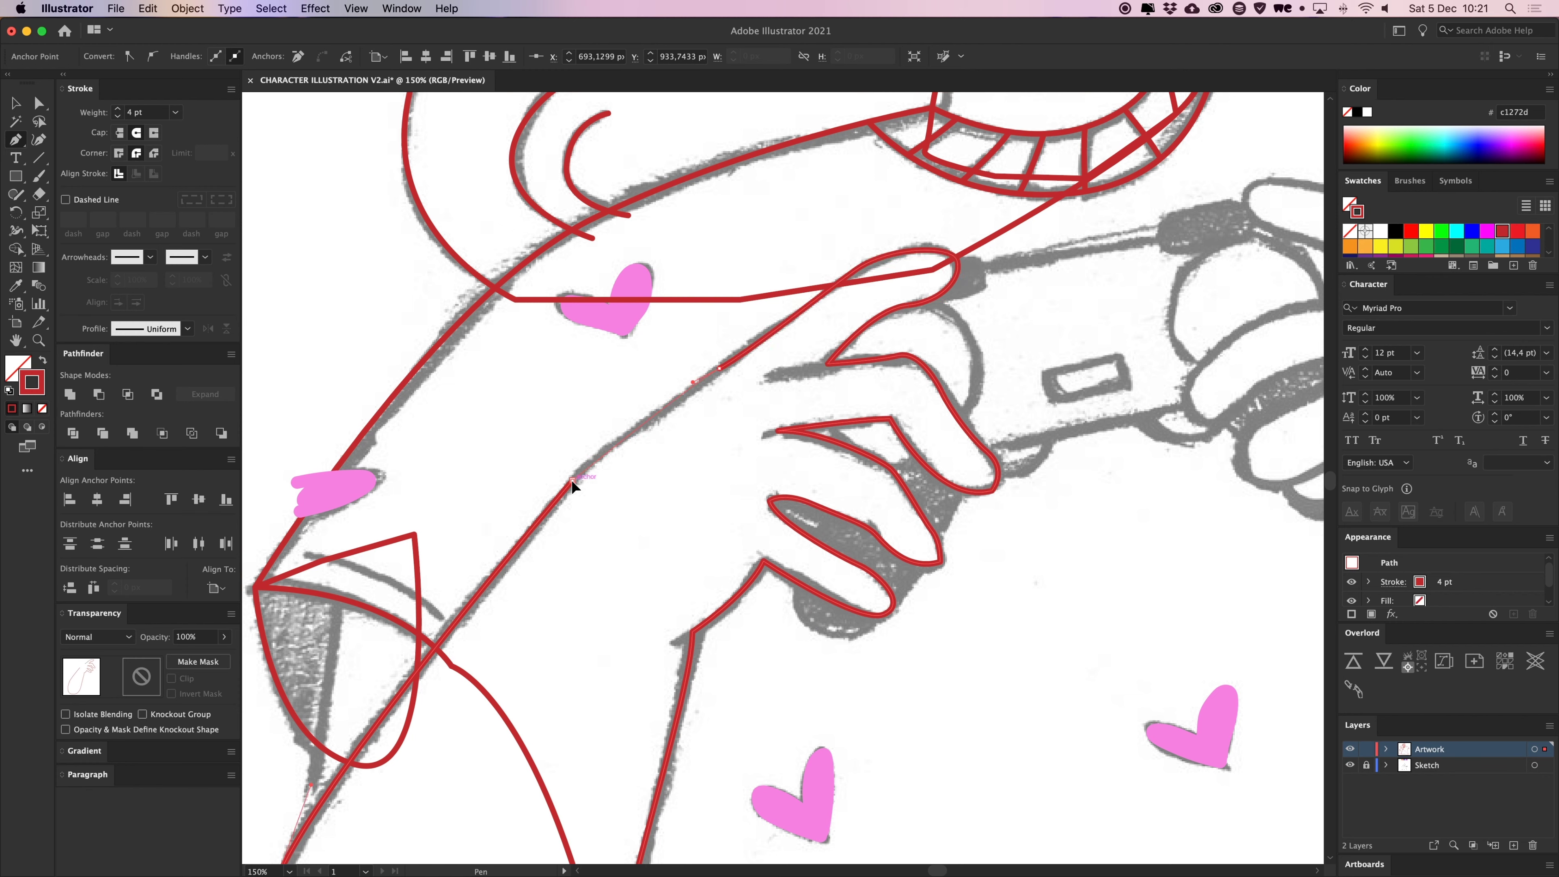
{"action": "left_click_drag", "start_coordinate": [557, 501], "coordinate": [555, 502]}
{"action": "left_click", "coordinate": [681, 468], "text": "super"}
{"action": "left_click_drag", "start_coordinate": [975, 323], "coordinate": [935, 309]}
{"action": "key", "text": "v"}
{"action": "key", "text": "a"}
{"action": "left_click", "coordinate": [792, 347]}
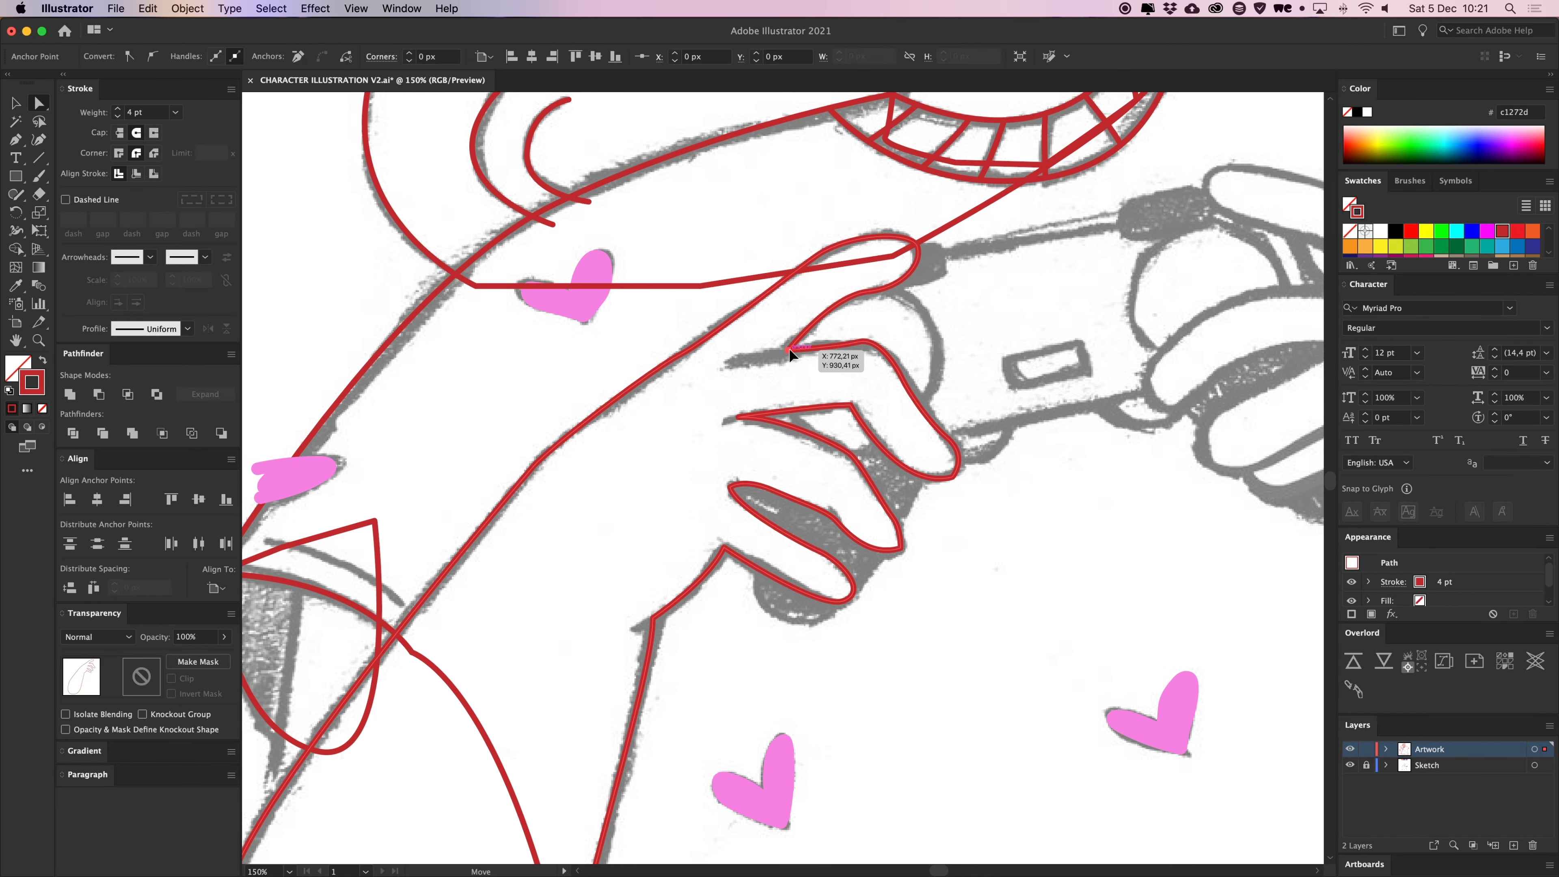
{"action": "left_click", "coordinate": [969, 341]}
{"action": "left_click_drag", "start_coordinate": [969, 341], "coordinate": [879, 371]}
{"action": "key", "text": "super+z"}
{"action": "left_click", "coordinate": [950, 370]}
Add an anchor on the little finger's lower edge and nudge it slightly upward to refine the curve
{"action": "left_click", "coordinate": [573, 568]}
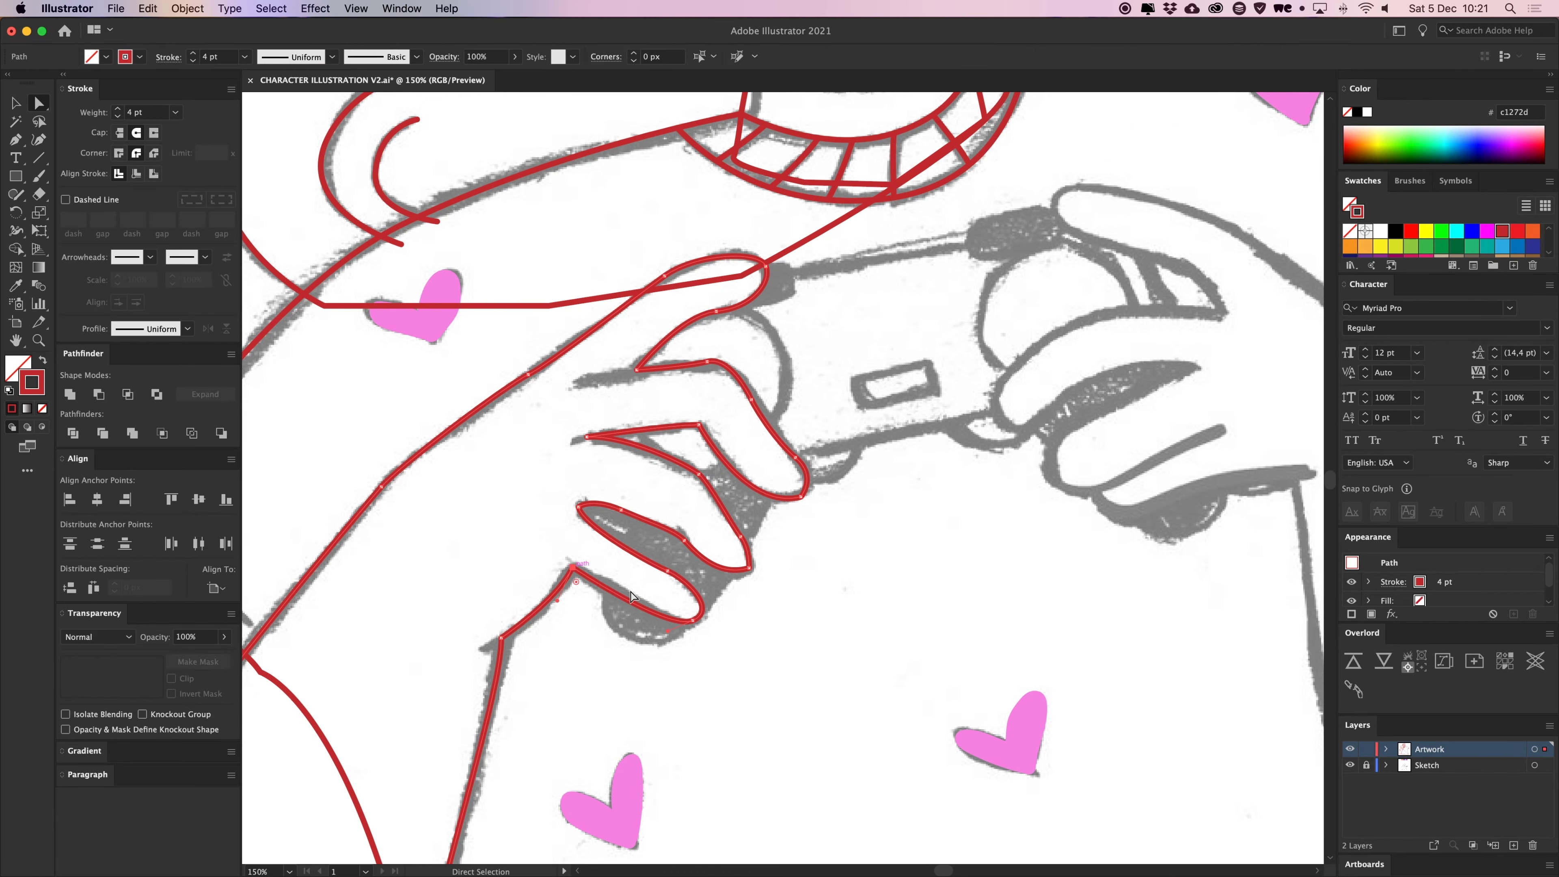
{"action": "key", "text": "p"}
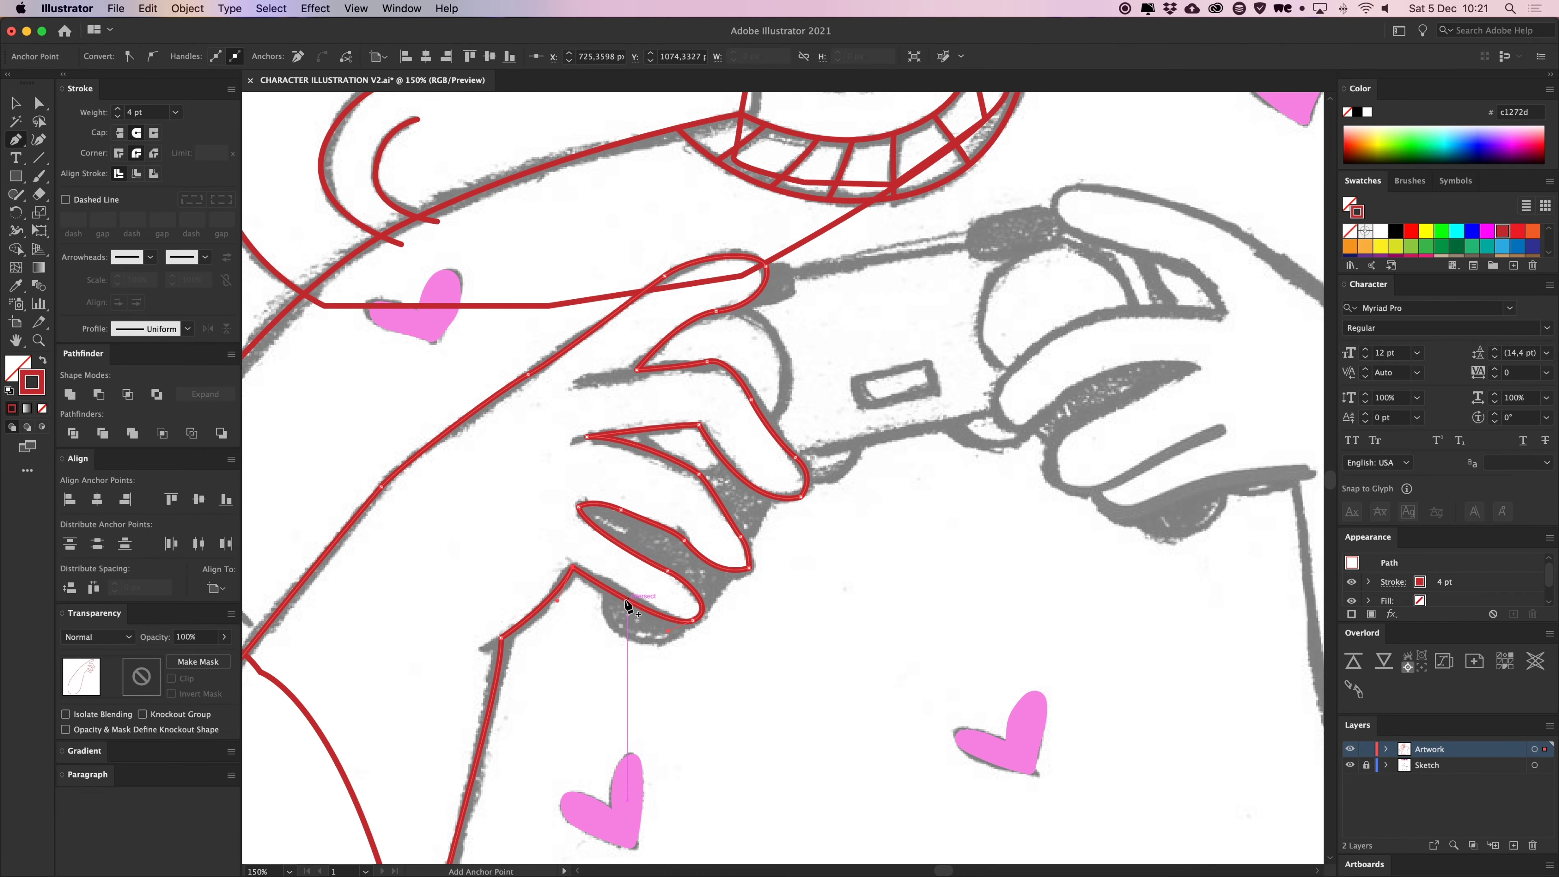
{"action": "key", "text": "super+equal"}
{"action": "key", "text": "super+equal"}
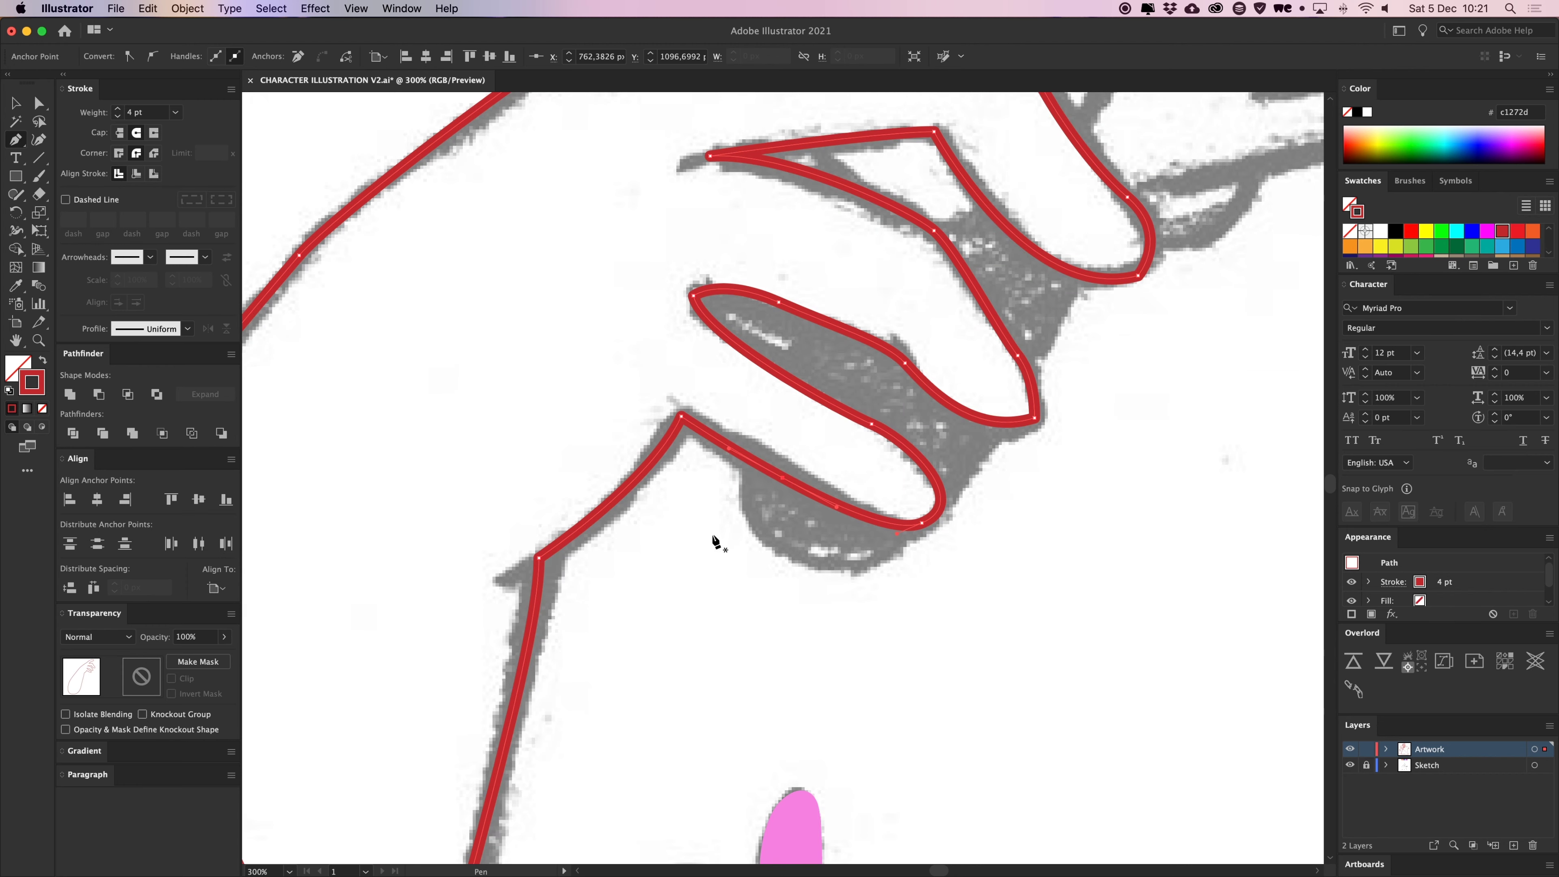
{"action": "left_click_drag", "start_coordinate": [783, 478], "coordinate": [784, 468]}
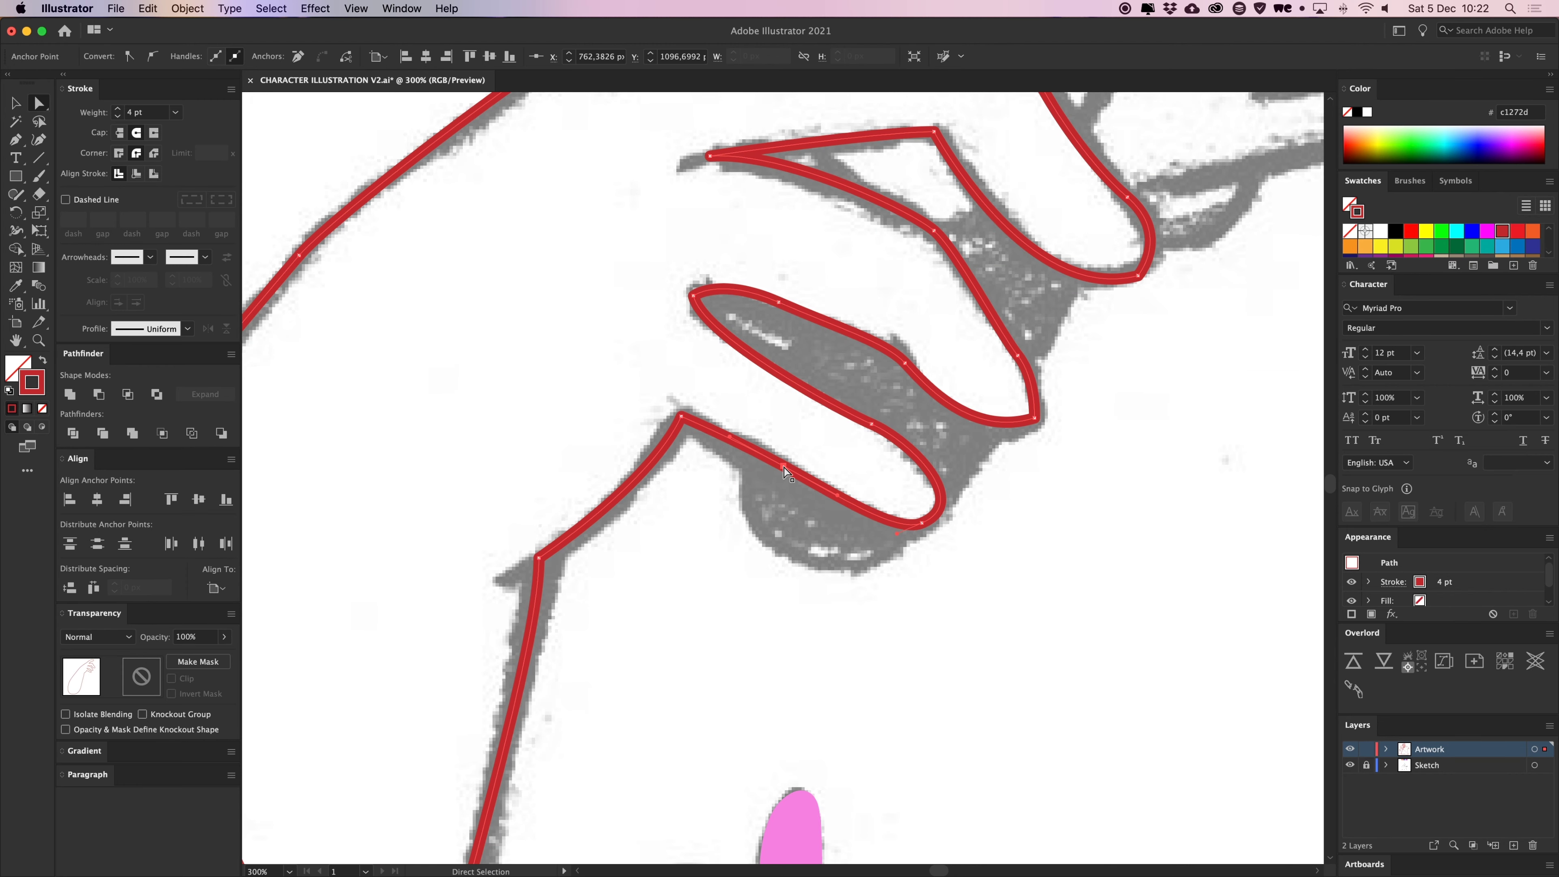
{"action": "left_click", "coordinate": [833, 534]}
{"action": "left_click_drag", "start_coordinate": [1033, 509], "coordinate": [954, 576]}
{"action": "key", "text": "a"}
{"action": "left_click", "coordinate": [946, 482]}
{"action": "left_click_drag", "start_coordinate": [951, 482], "coordinate": [951, 482]}
{"action": "left_click_drag", "start_coordinate": [976, 475], "coordinate": [917, 493]}
{"action": "left_click", "coordinate": [1006, 467]}
{"action": "left_click_drag", "start_coordinate": [1087, 392], "coordinate": [1021, 462]}
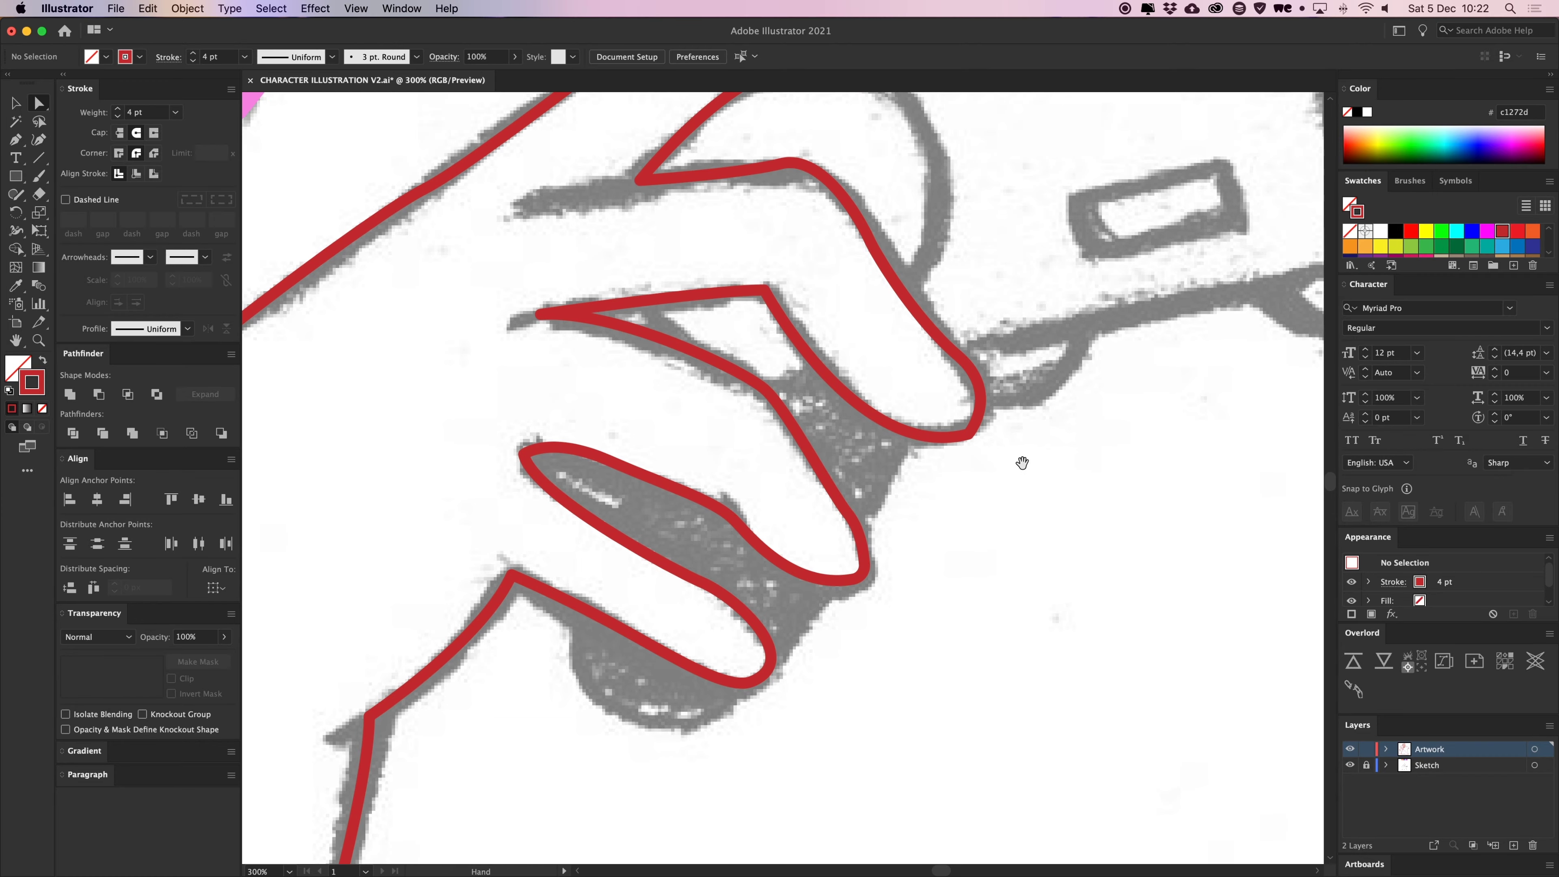
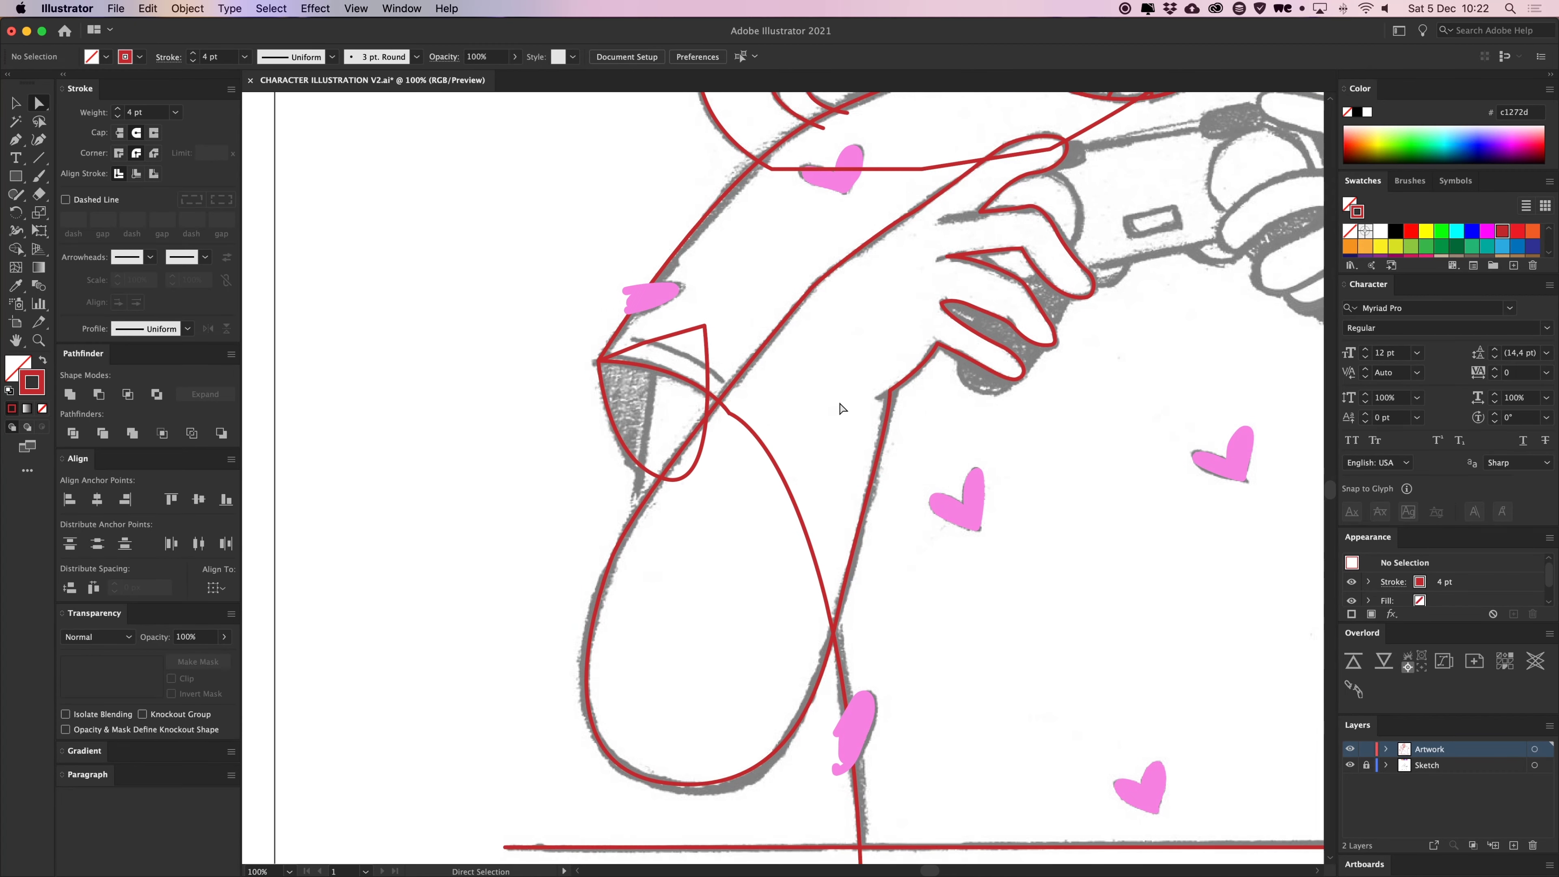
Draw a closed straight-sided Pen shape beside the left sleeve's shaded opening, following the sketch line from the forearm to the hem, and deselect it
{"action": "key", "text": "p"}
{"action": "left_click", "coordinate": [631, 538]}
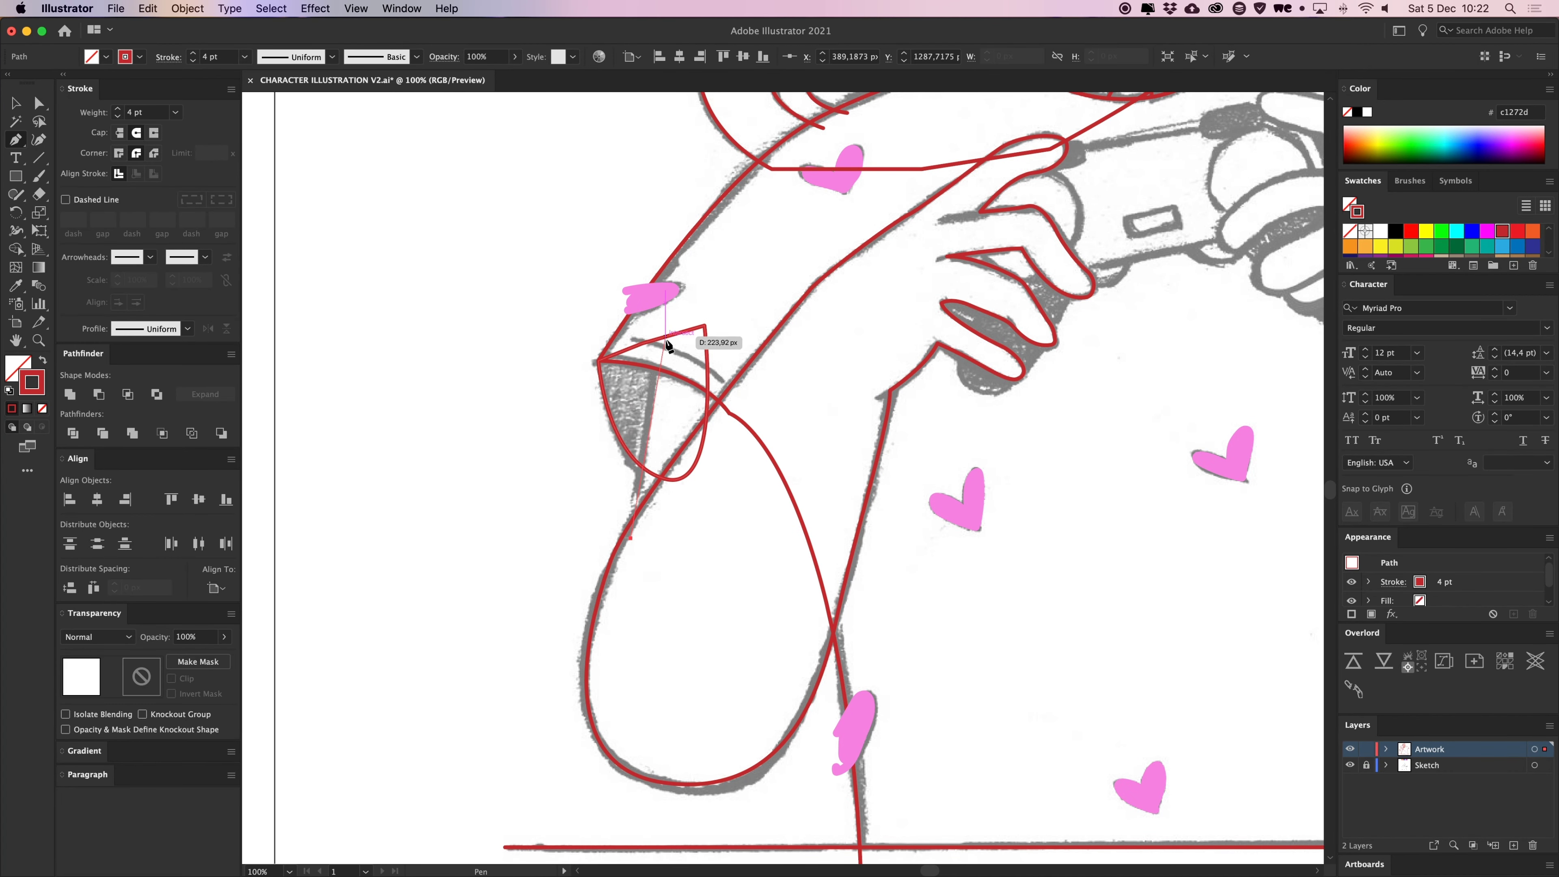
{"action": "left_click", "coordinate": [652, 349]}
{"action": "left_click", "coordinate": [747, 379]}
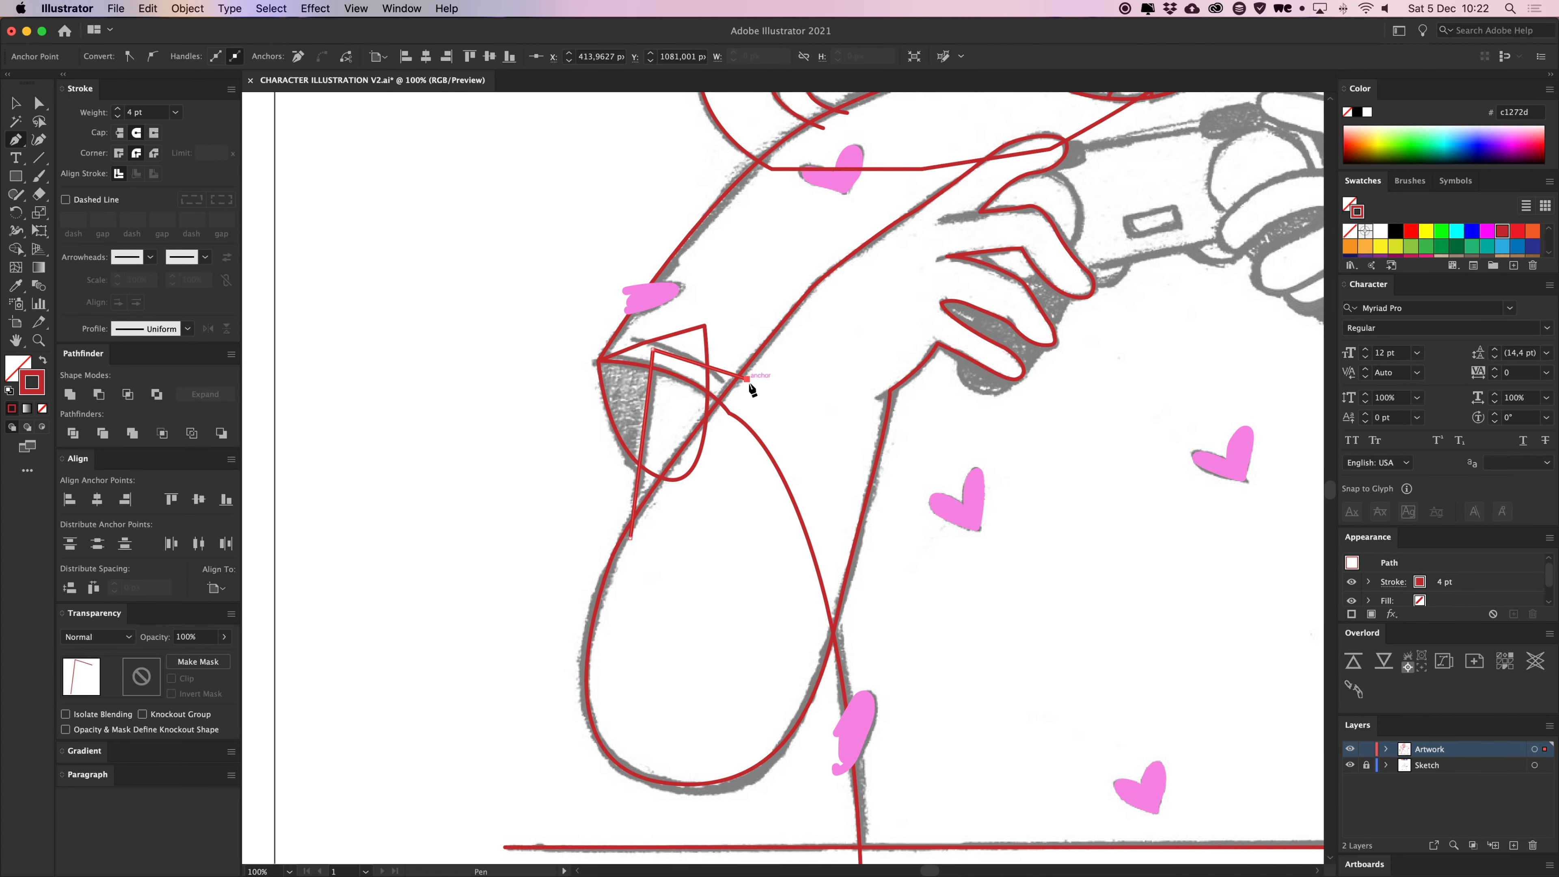
{"action": "left_click", "coordinate": [697, 531]}
{"action": "left_click", "coordinate": [632, 539]}
{"action": "key", "text": "v"}
{"action": "left_click", "coordinate": [1096, 543]}
Start the right arm's outline with a Pen anchor at the wrist below the hand
{"action": "left_click_drag", "start_coordinate": [1162, 556], "coordinate": [321, 522]}
{"action": "left_click", "coordinate": [573, 255]}
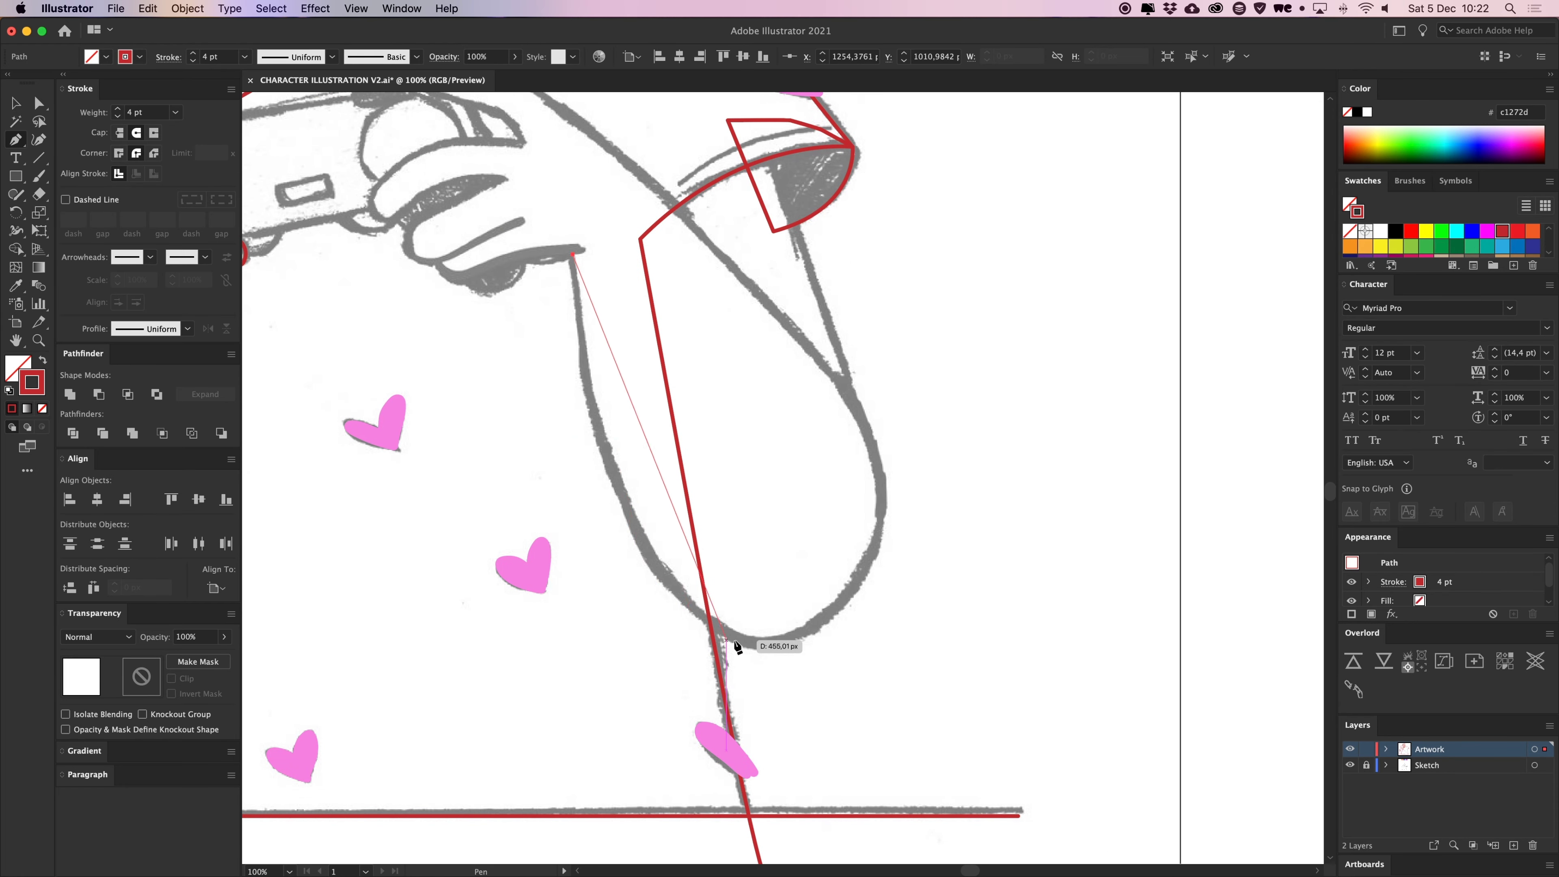
{"action": "left_click", "coordinate": [652, 559]}
{"action": "left_click_drag", "start_coordinate": [709, 625], "coordinate": [721, 632]}
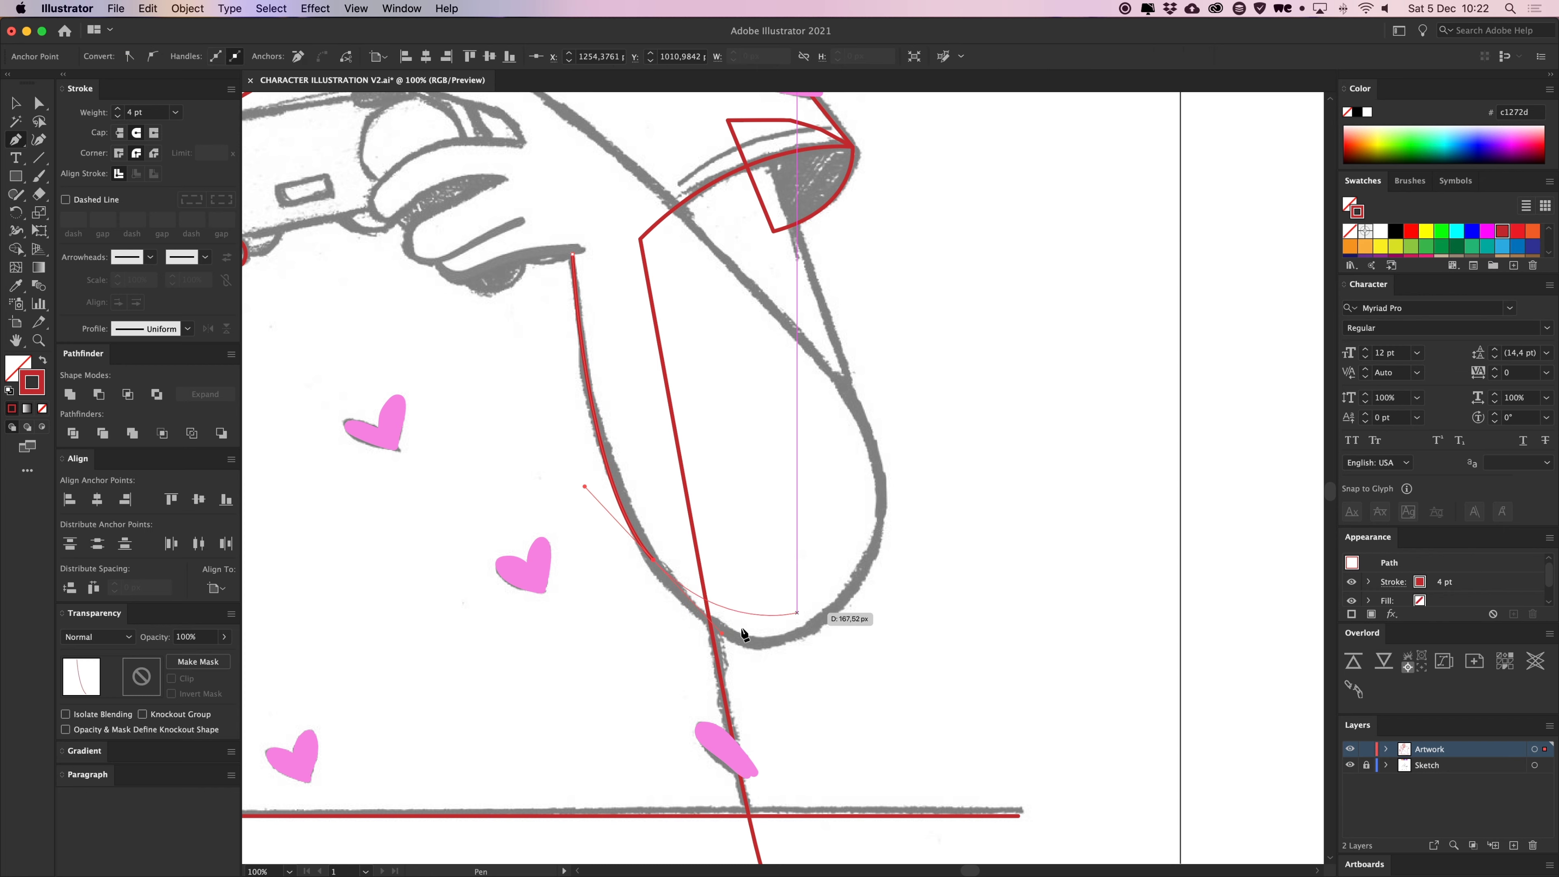
{"action": "left_click_drag", "start_coordinate": [851, 588], "coordinate": [926, 510]}
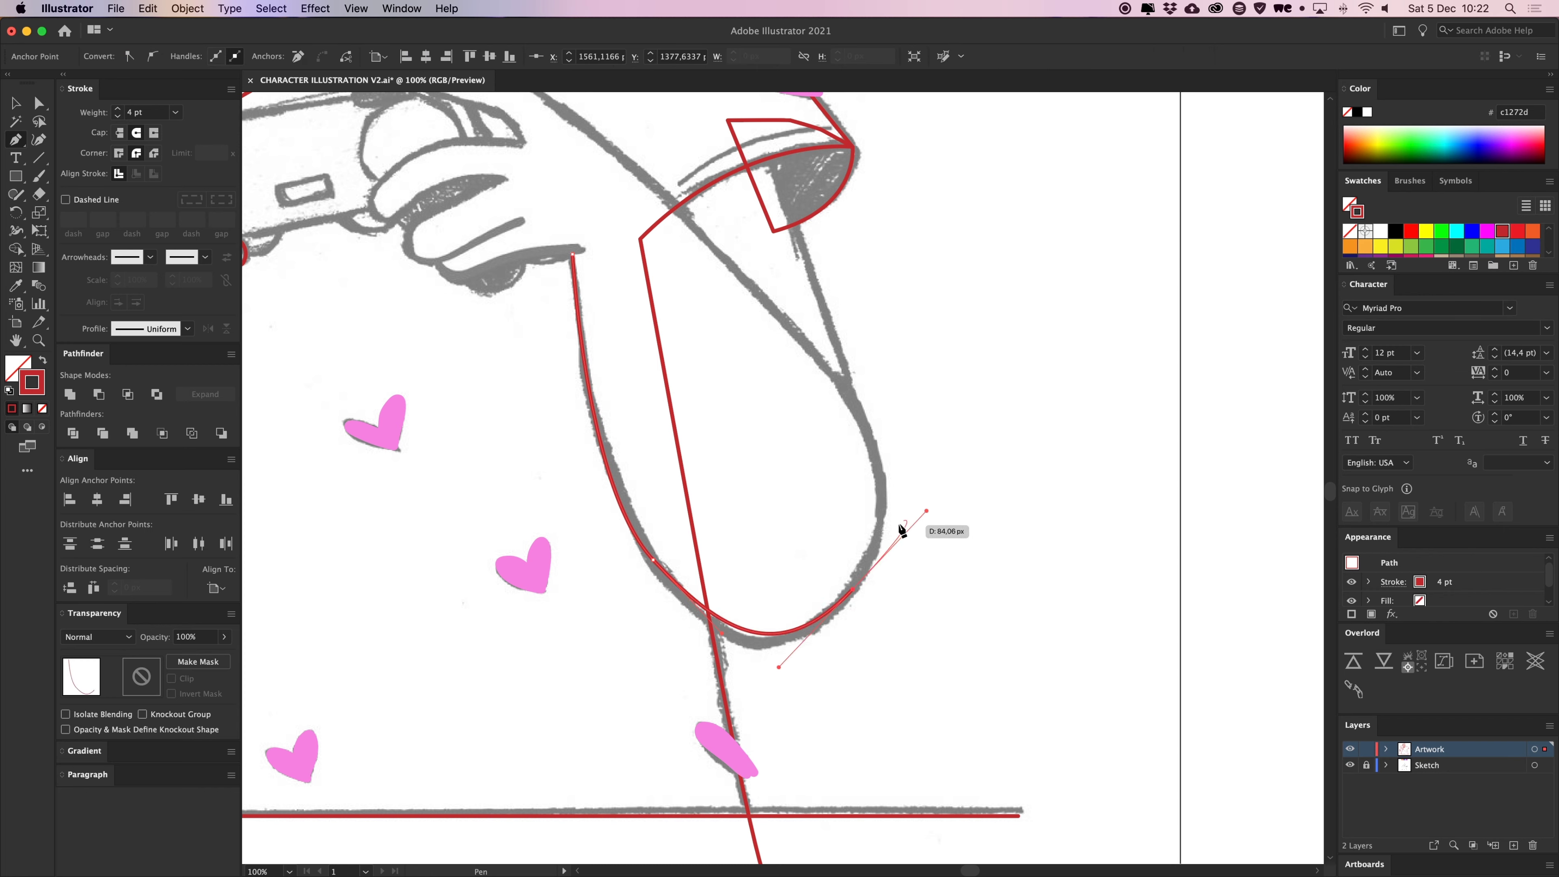
{"action": "key", "text": "super+z"}
{"action": "key", "text": "super+z"}
Curve the arm path around the elbow onto the forearm's upper edge, and adjust the elbow anchor's handle to match the sketch
{"action": "left_click_drag", "start_coordinate": [785, 638], "coordinate": [975, 614]}
{"action": "left_click_drag", "start_coordinate": [796, 337], "coordinate": [748, 309]}
{"action": "key", "text": "a"}
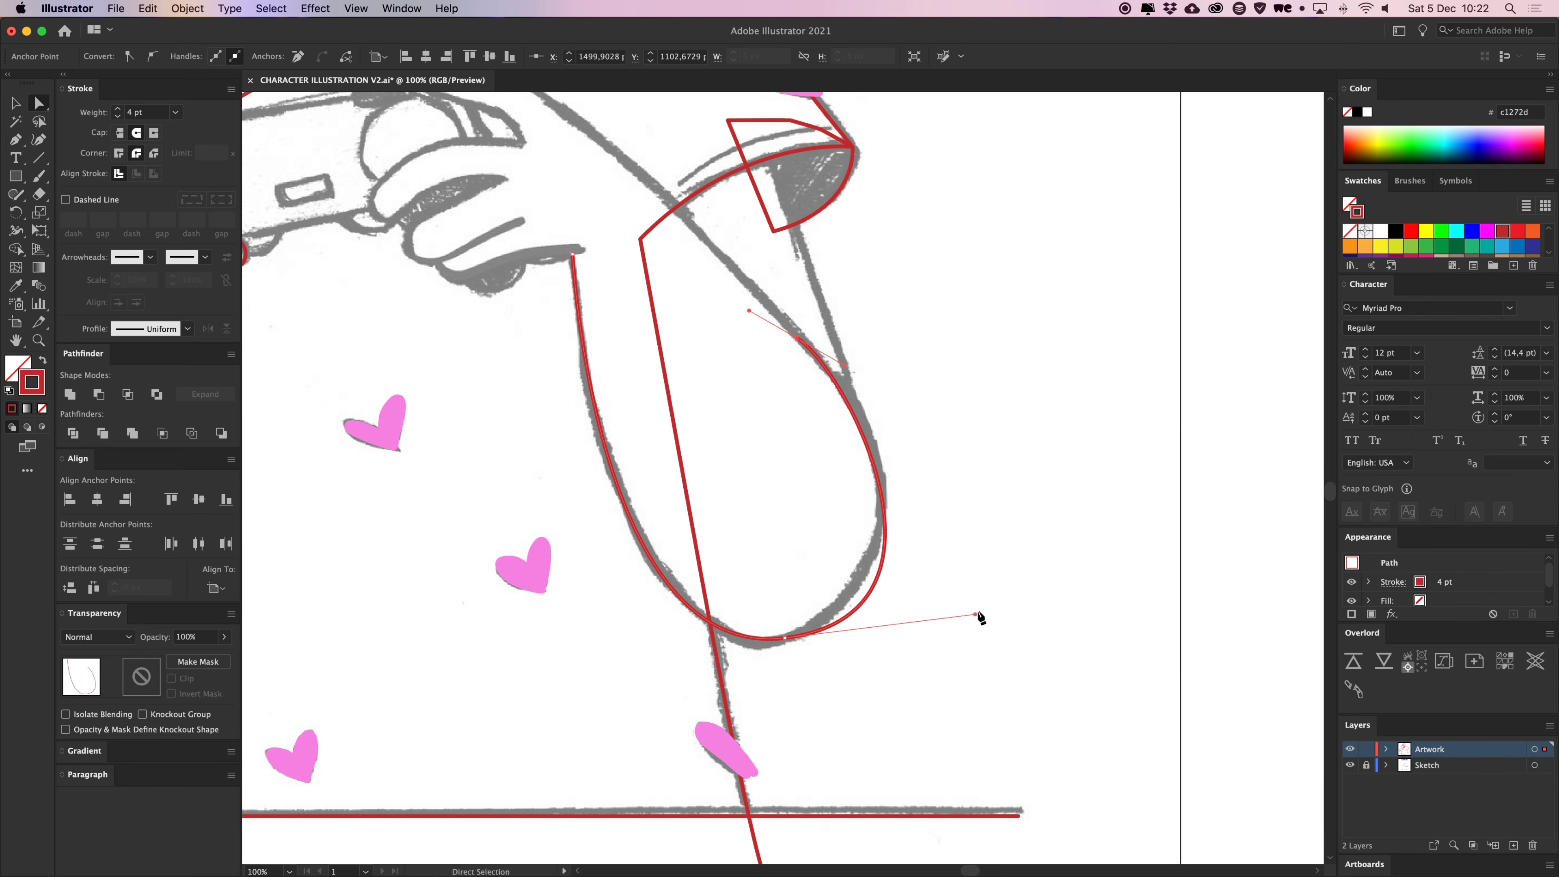
{"action": "left_click_drag", "start_coordinate": [975, 614], "coordinate": [961, 590]}
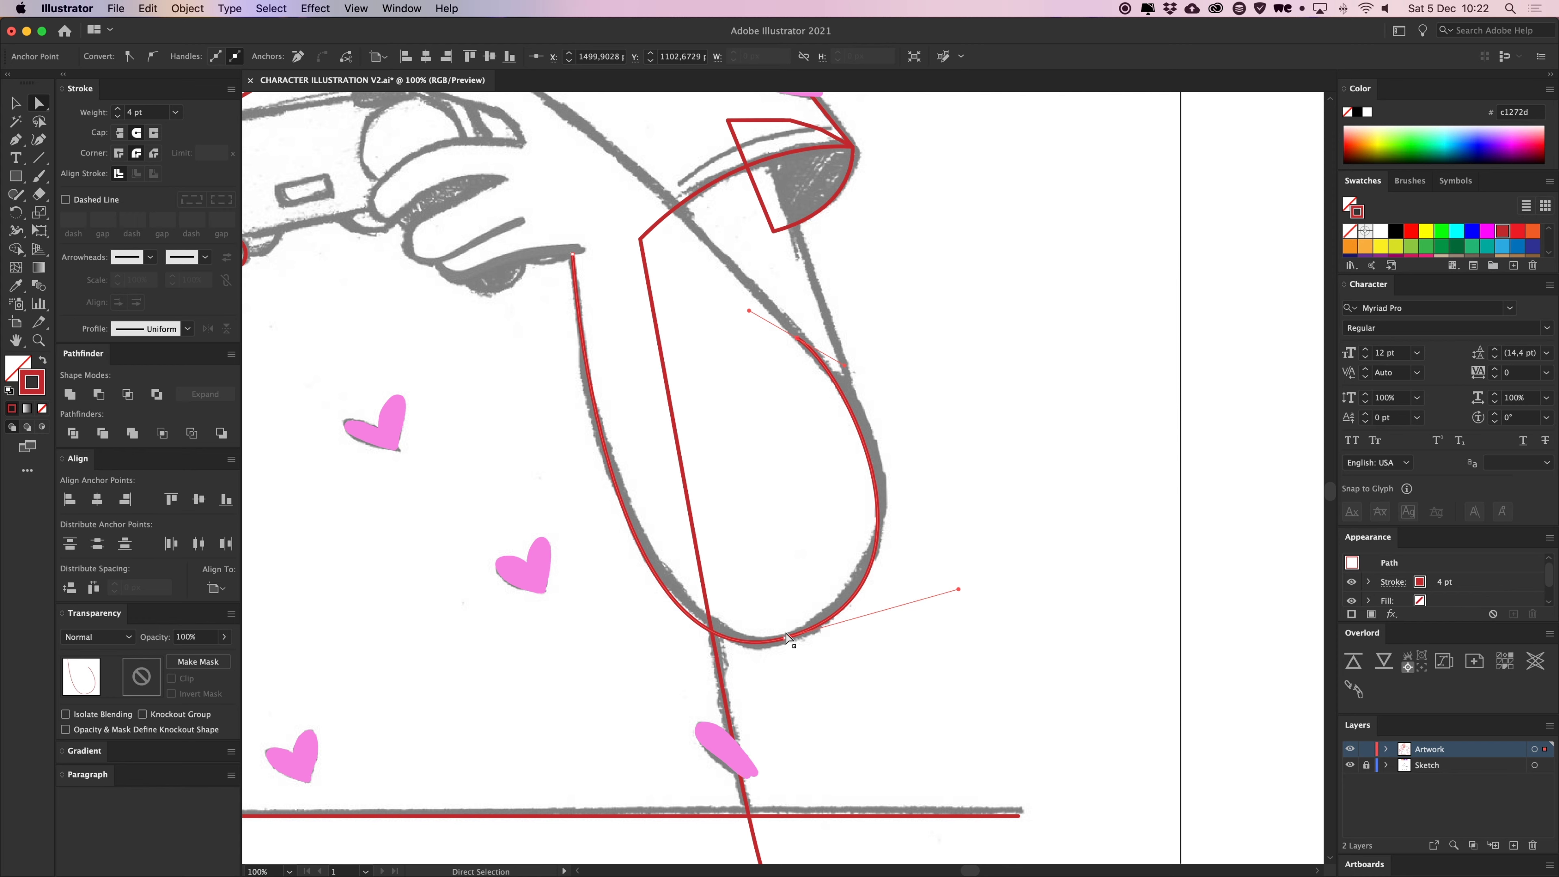
Extend the right arm path along the forearm's upper edge, replacing the anchor on the topmost finger with a smooth one nearer its base
{"action": "left_click_drag", "start_coordinate": [840, 480], "coordinate": [856, 616]}
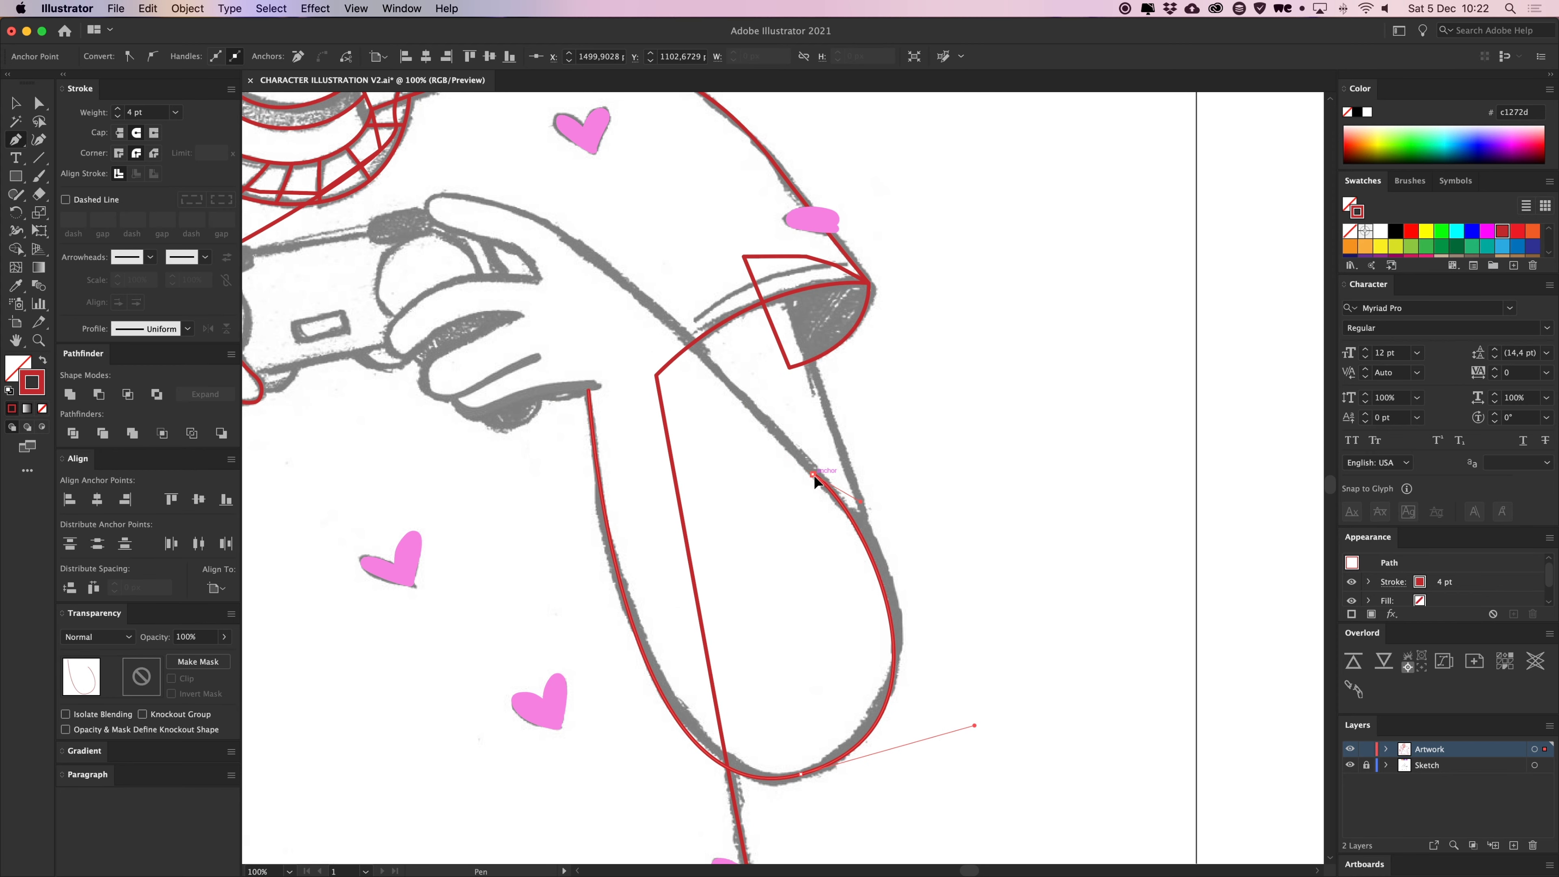
{"action": "scroll", "coordinate": [757, 423], "scroll_direction": "up", "scroll_amount": 3}
{"action": "scroll", "coordinate": [757, 423], "scroll_direction": "left", "scroll_amount": 3}
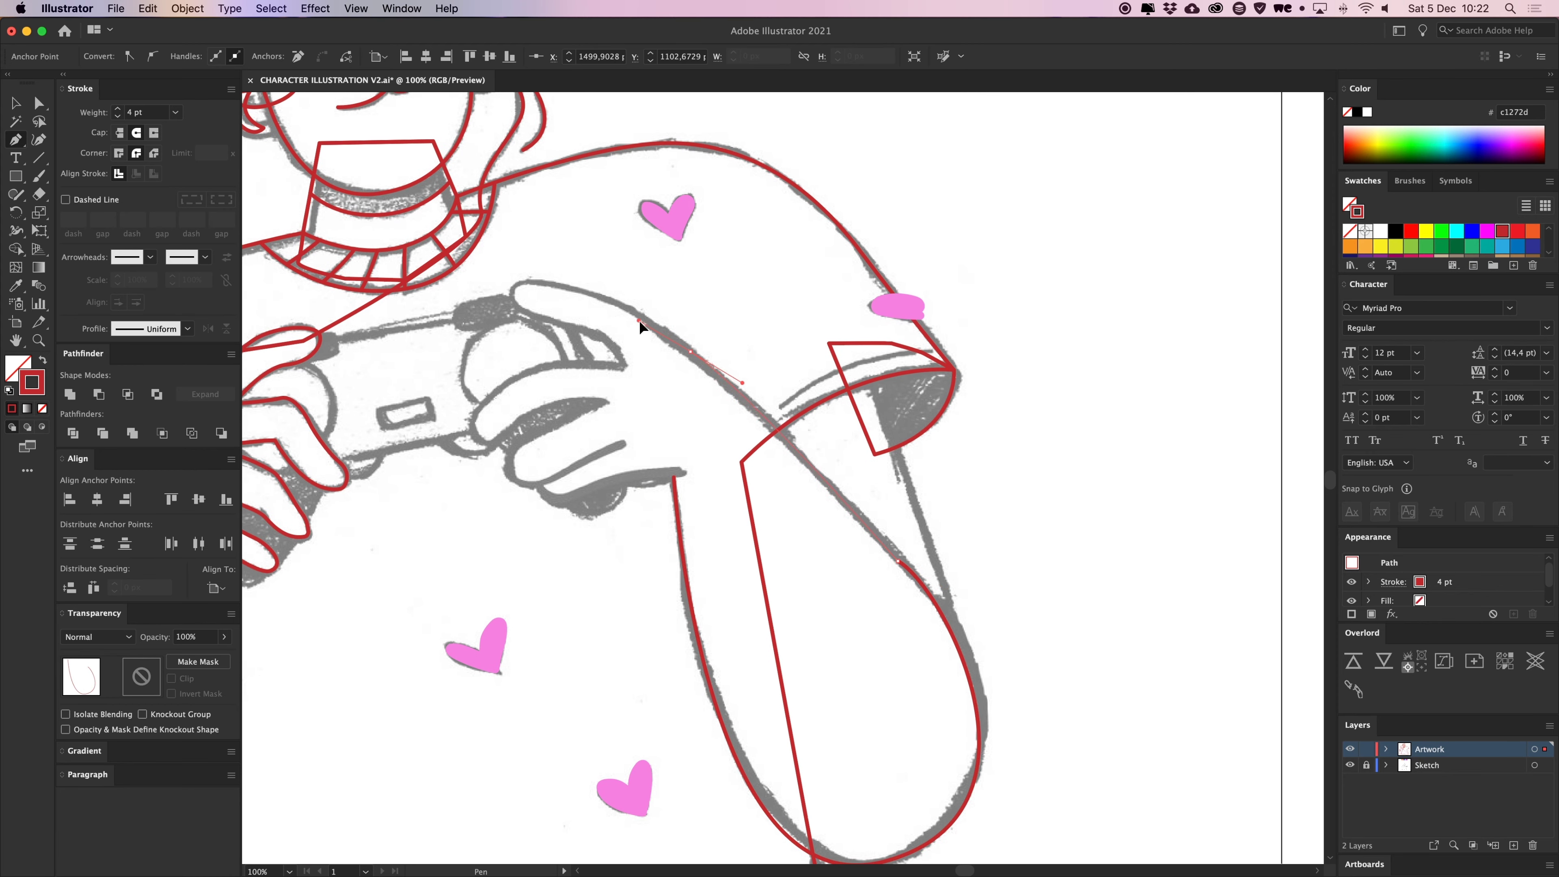
{"action": "left_click_drag", "start_coordinate": [559, 288], "coordinate": [488, 280]}
{"action": "key", "text": "super+equal"}
{"action": "key", "text": "super+equal"}
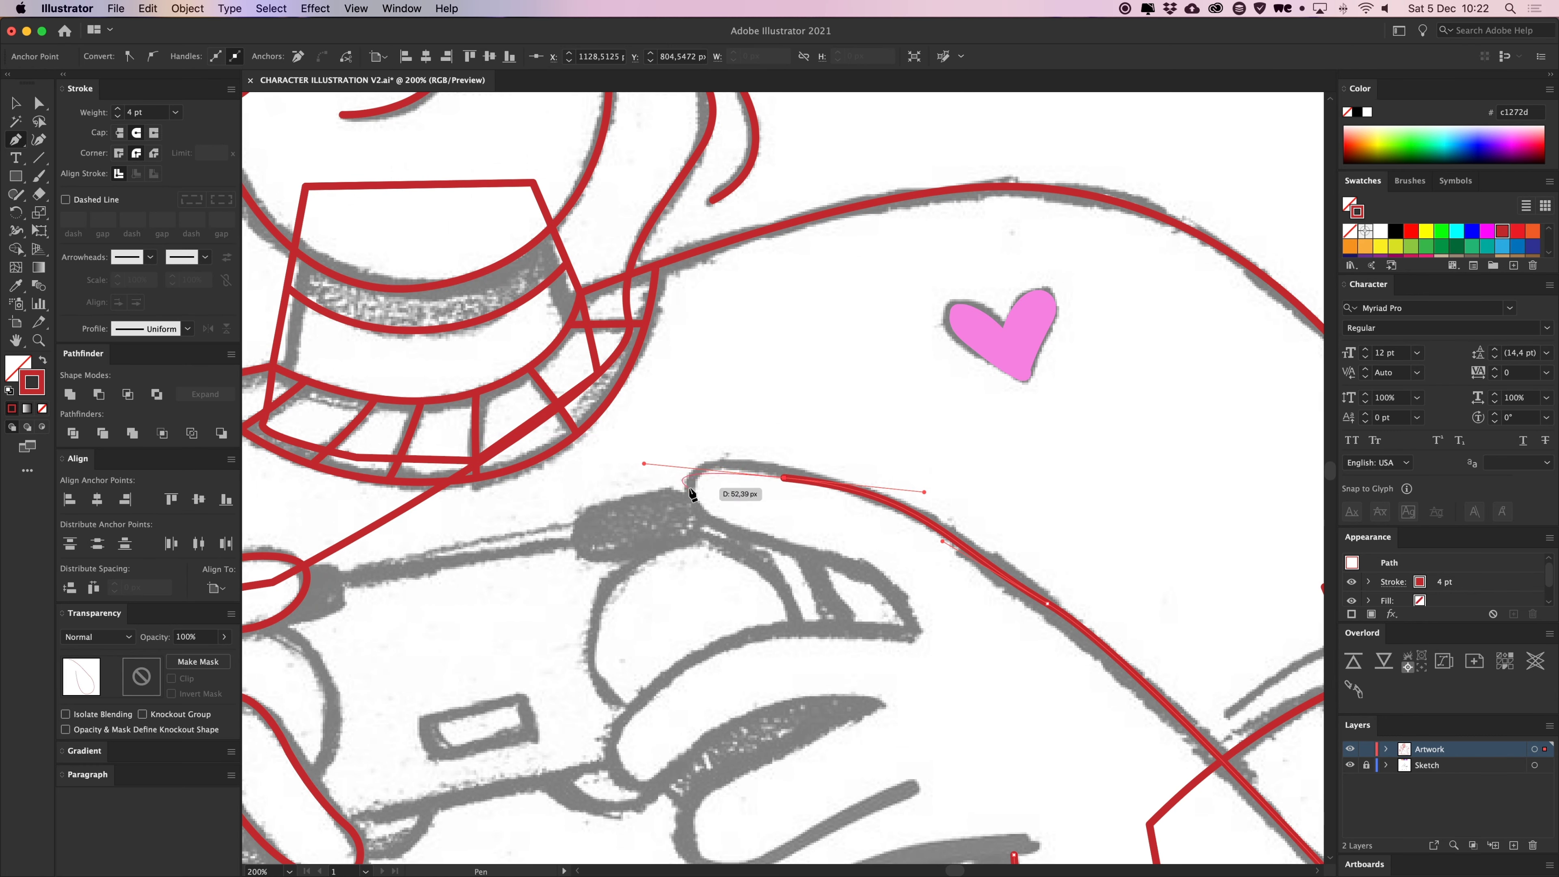
{"action": "key", "text": "BackSpace"}
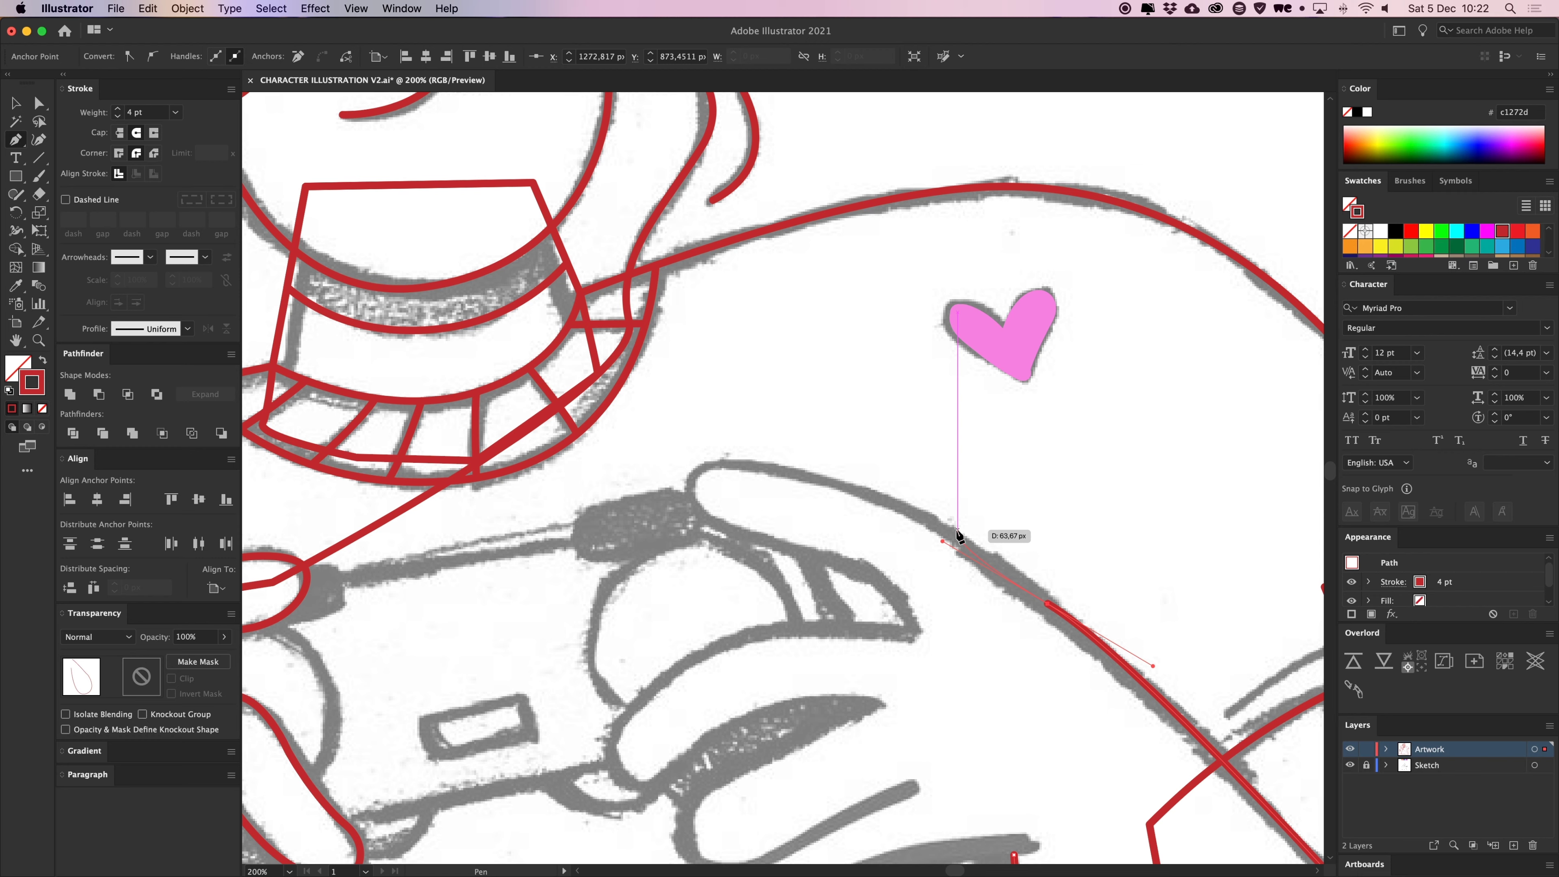
{"action": "left_click_drag", "start_coordinate": [1050, 604], "coordinate": [895, 508]}
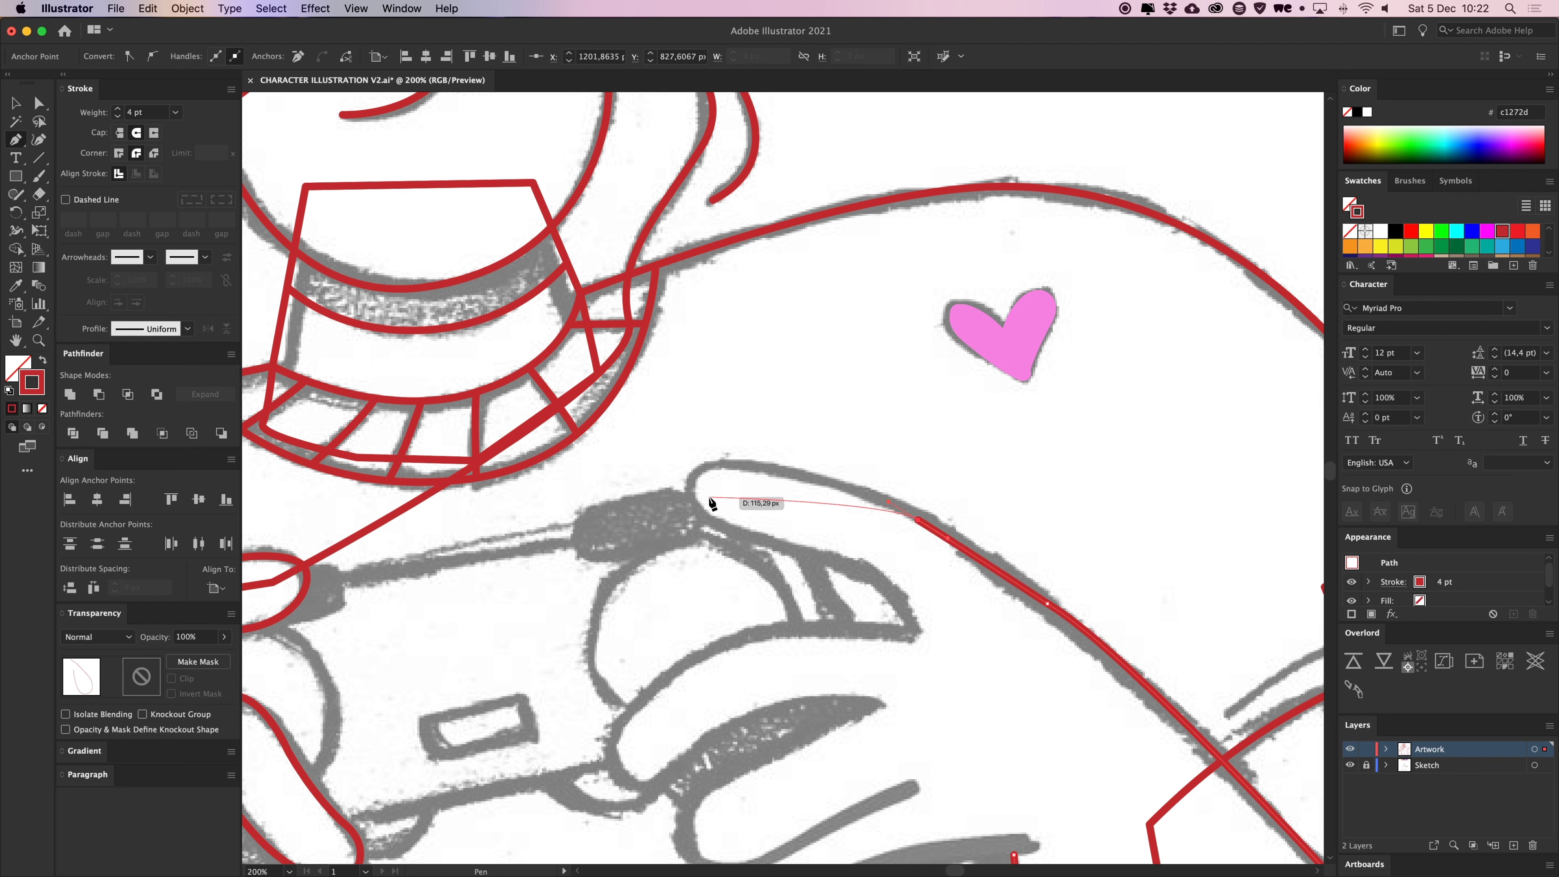
Trace the topmost finger around its tip and along its lower edge to a sharp corner at the gap
{"action": "left_click_drag", "start_coordinate": [686, 501], "coordinate": [794, 539]}
{"action": "left_click_drag", "start_coordinate": [923, 680], "coordinate": [921, 505]}
{"action": "left_click", "coordinate": [913, 626]}
Continue the path along the next finger's upper edge, around its tip and back to the end of the shaded gap
{"action": "left_click_drag", "start_coordinate": [770, 487], "coordinate": [725, 504]}
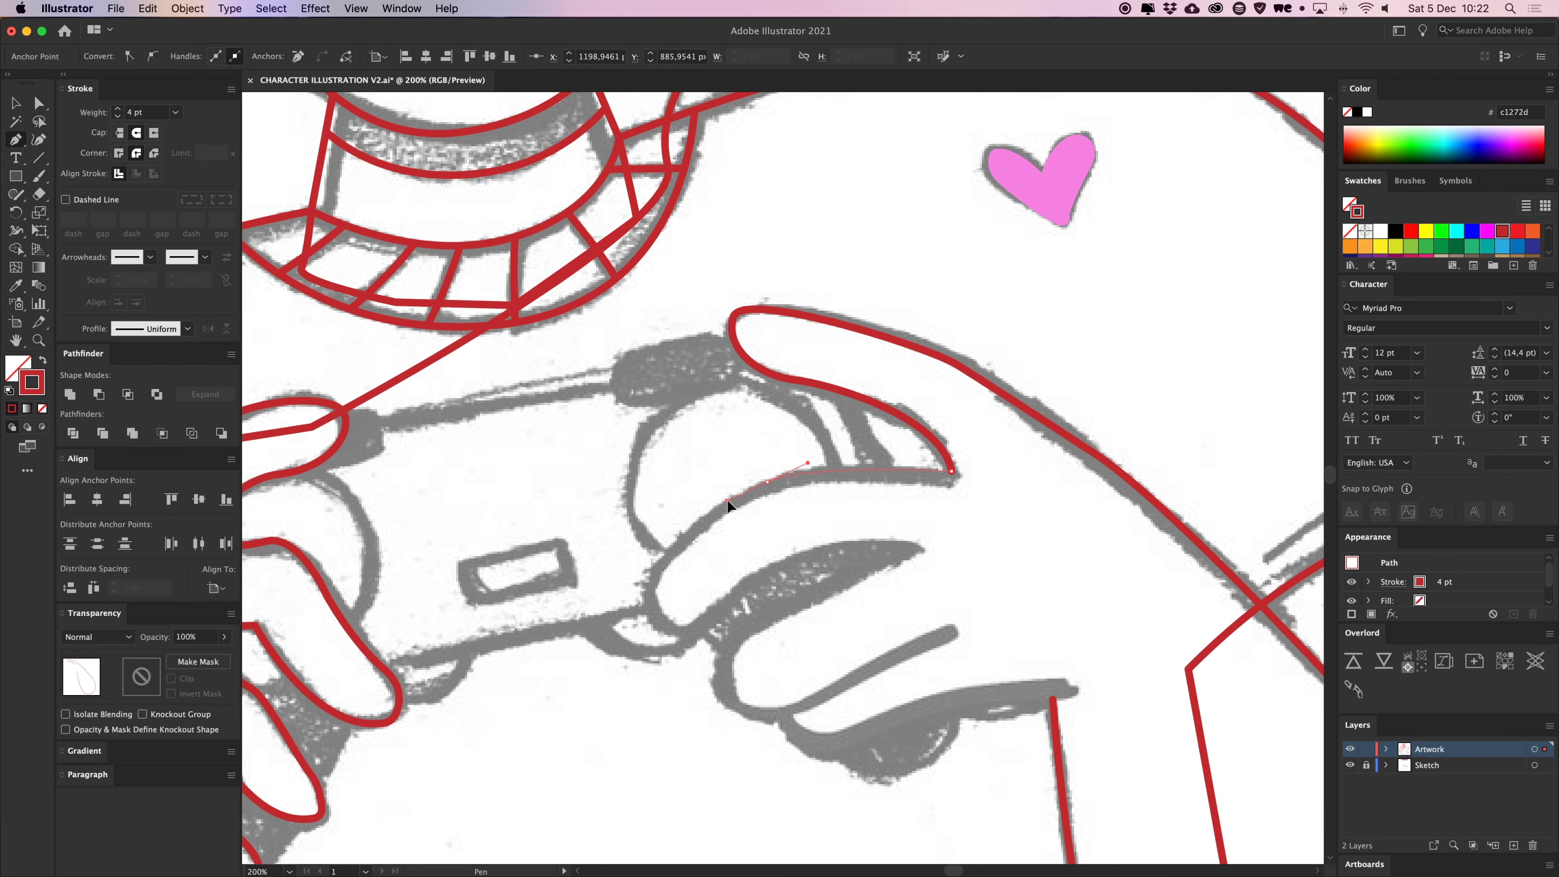
{"action": "scroll", "coordinate": [724, 505], "scroll_direction": "down", "scroll_amount": 3}
{"action": "left_click_drag", "start_coordinate": [688, 580], "coordinate": [719, 613]}
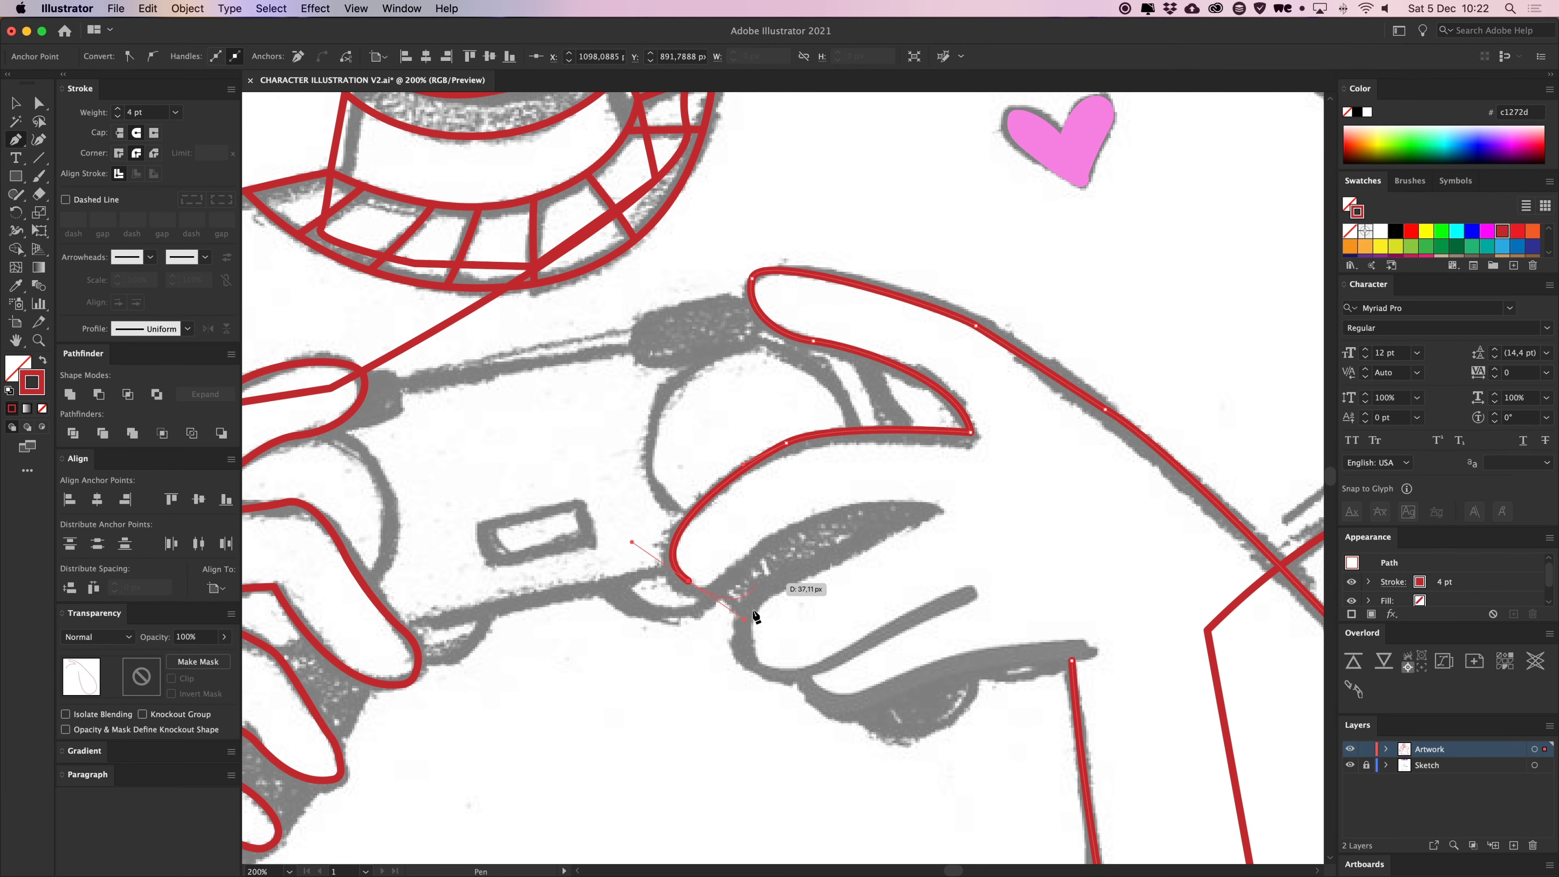
{"action": "left_click_drag", "start_coordinate": [744, 558], "coordinate": [787, 526]}
{"action": "left_click_drag", "start_coordinate": [939, 509], "coordinate": [968, 528]}
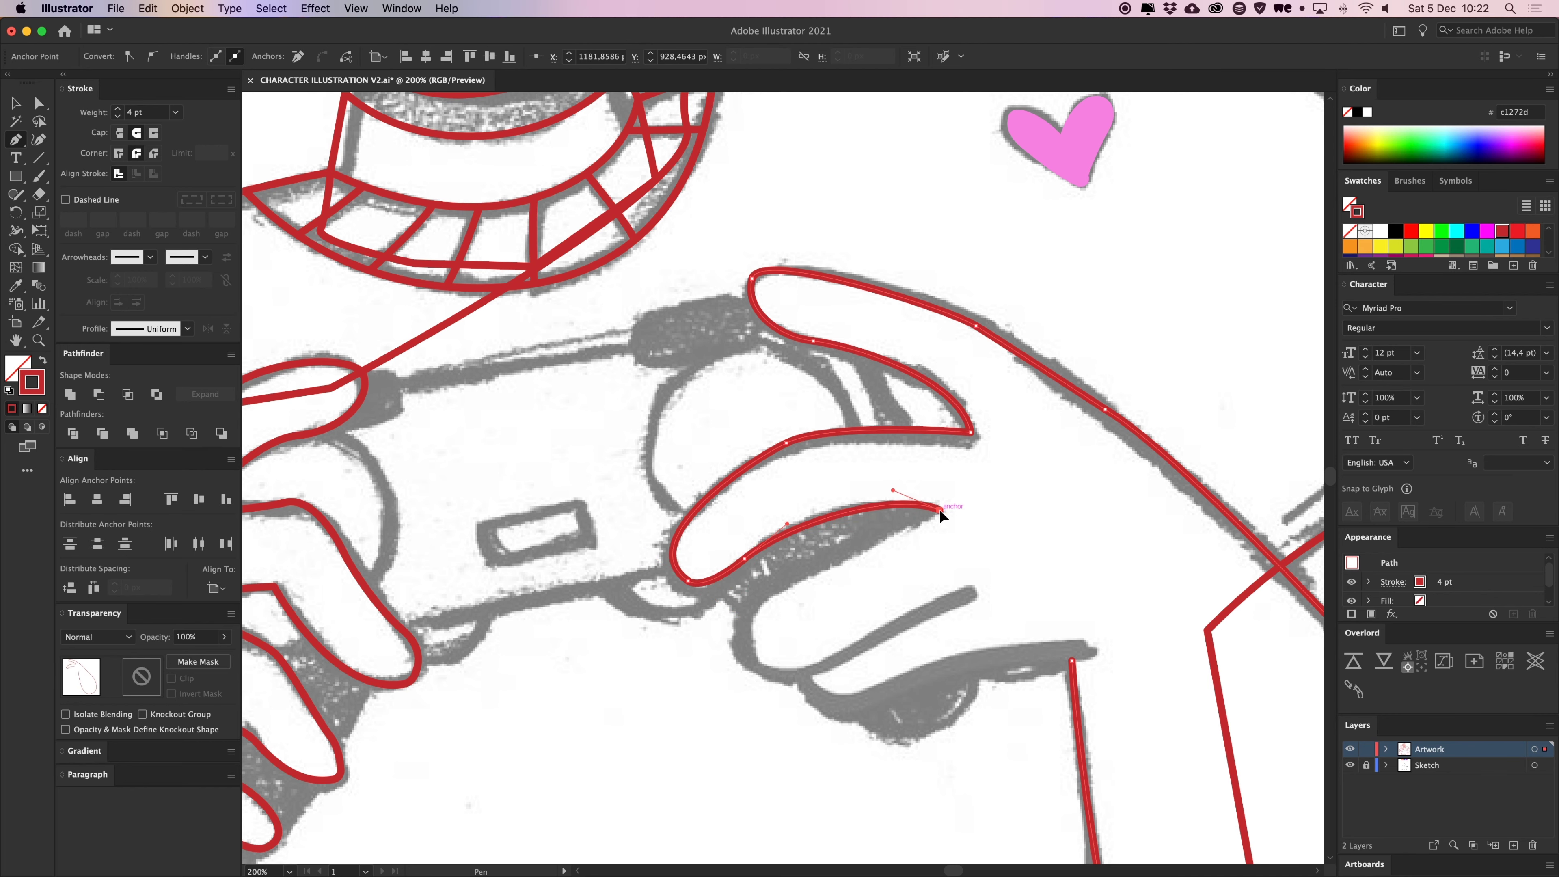
Trace the finger below the shaded gap along its upper edge and around its tip
{"action": "scroll", "coordinate": [890, 516], "scroll_direction": "down", "scroll_amount": 3}
{"action": "left_click_drag", "start_coordinate": [822, 510], "coordinate": [799, 516]}
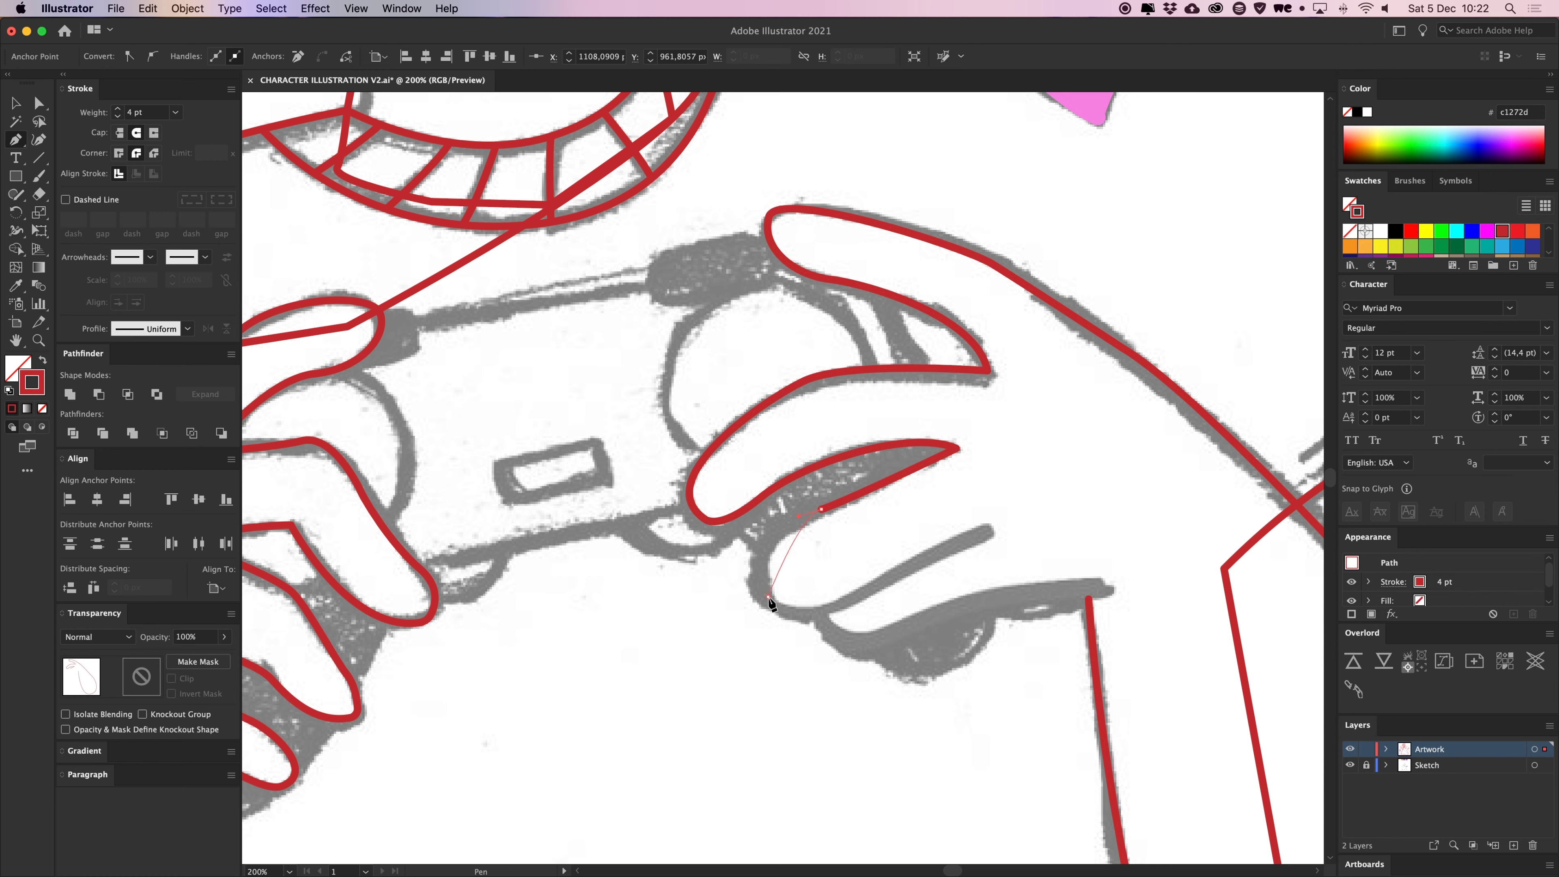
{"action": "left_click_drag", "start_coordinate": [787, 630], "coordinate": [738, 441]}
{"action": "key", "text": "space"}
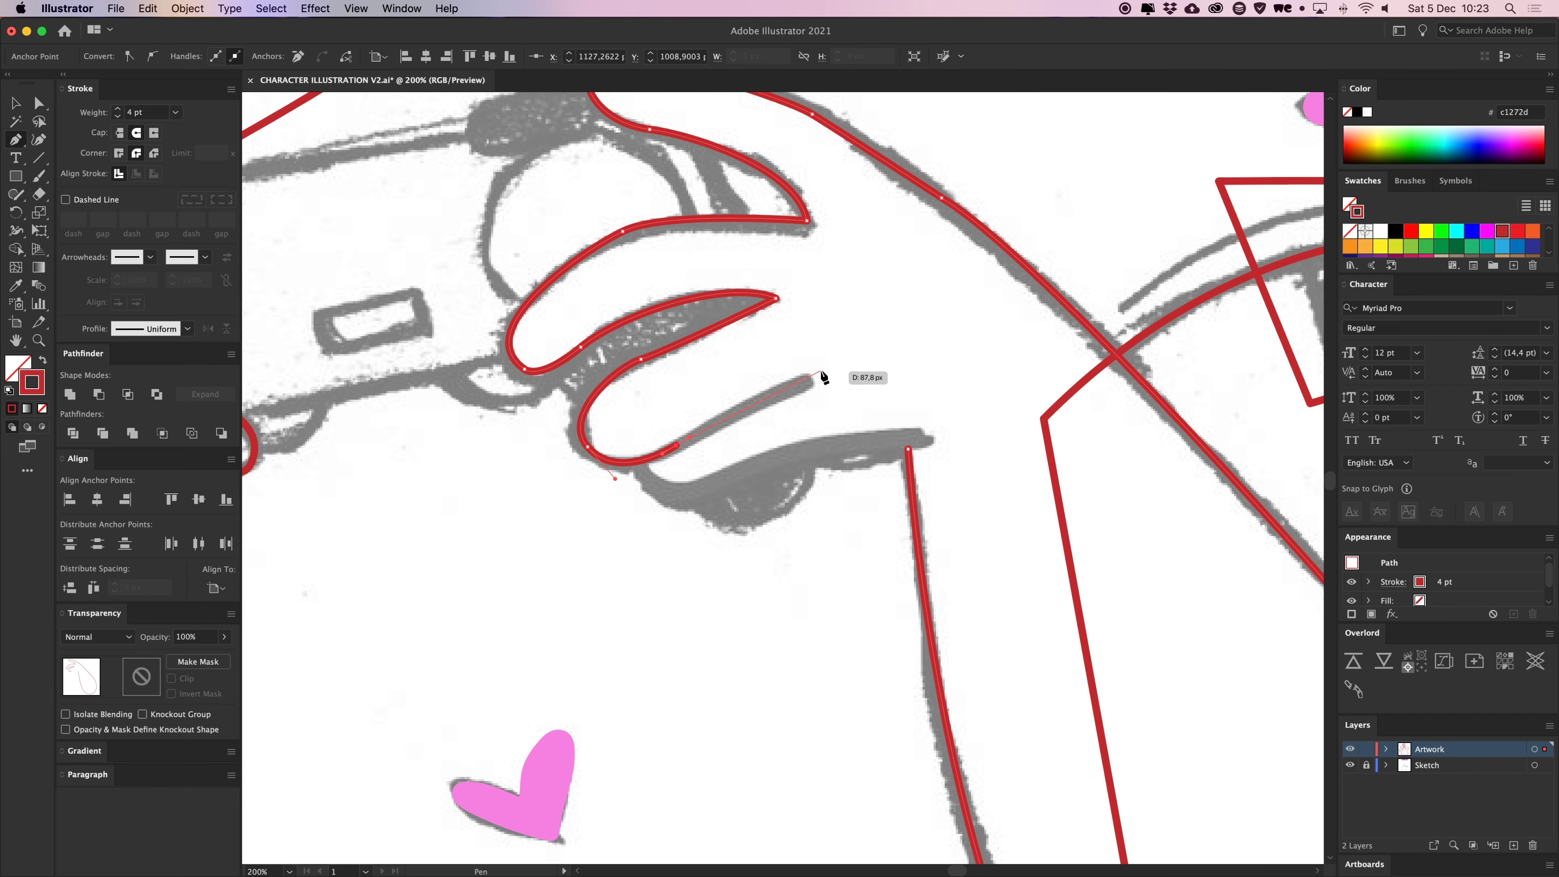
{"action": "key", "text": "super+minus"}
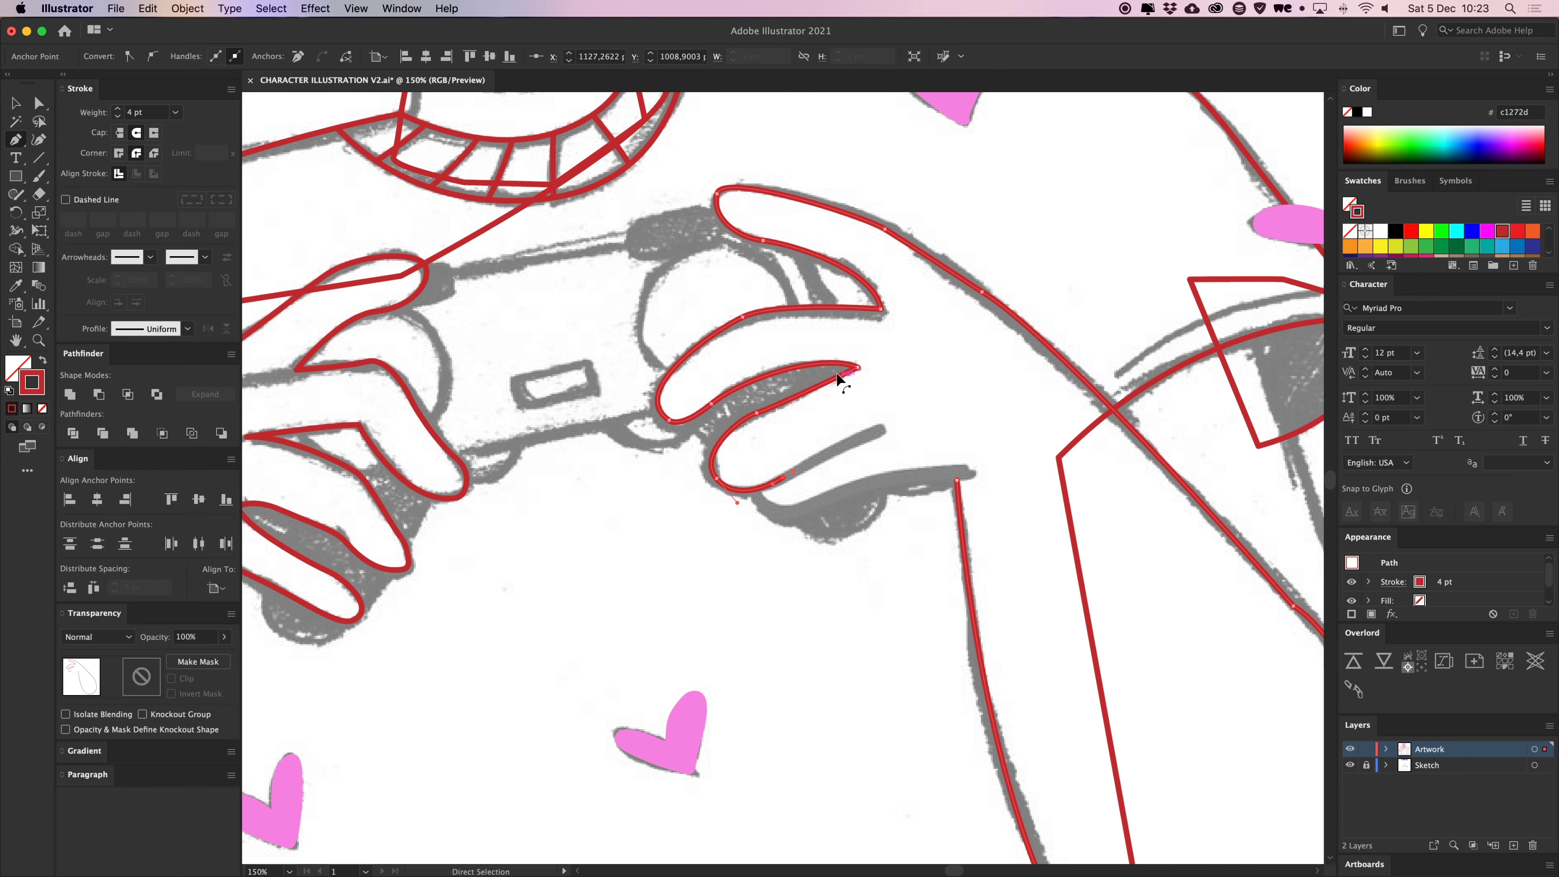
{"action": "key", "text": "space"}
{"action": "left_click_drag", "start_coordinate": [897, 398], "coordinate": [799, 396]}
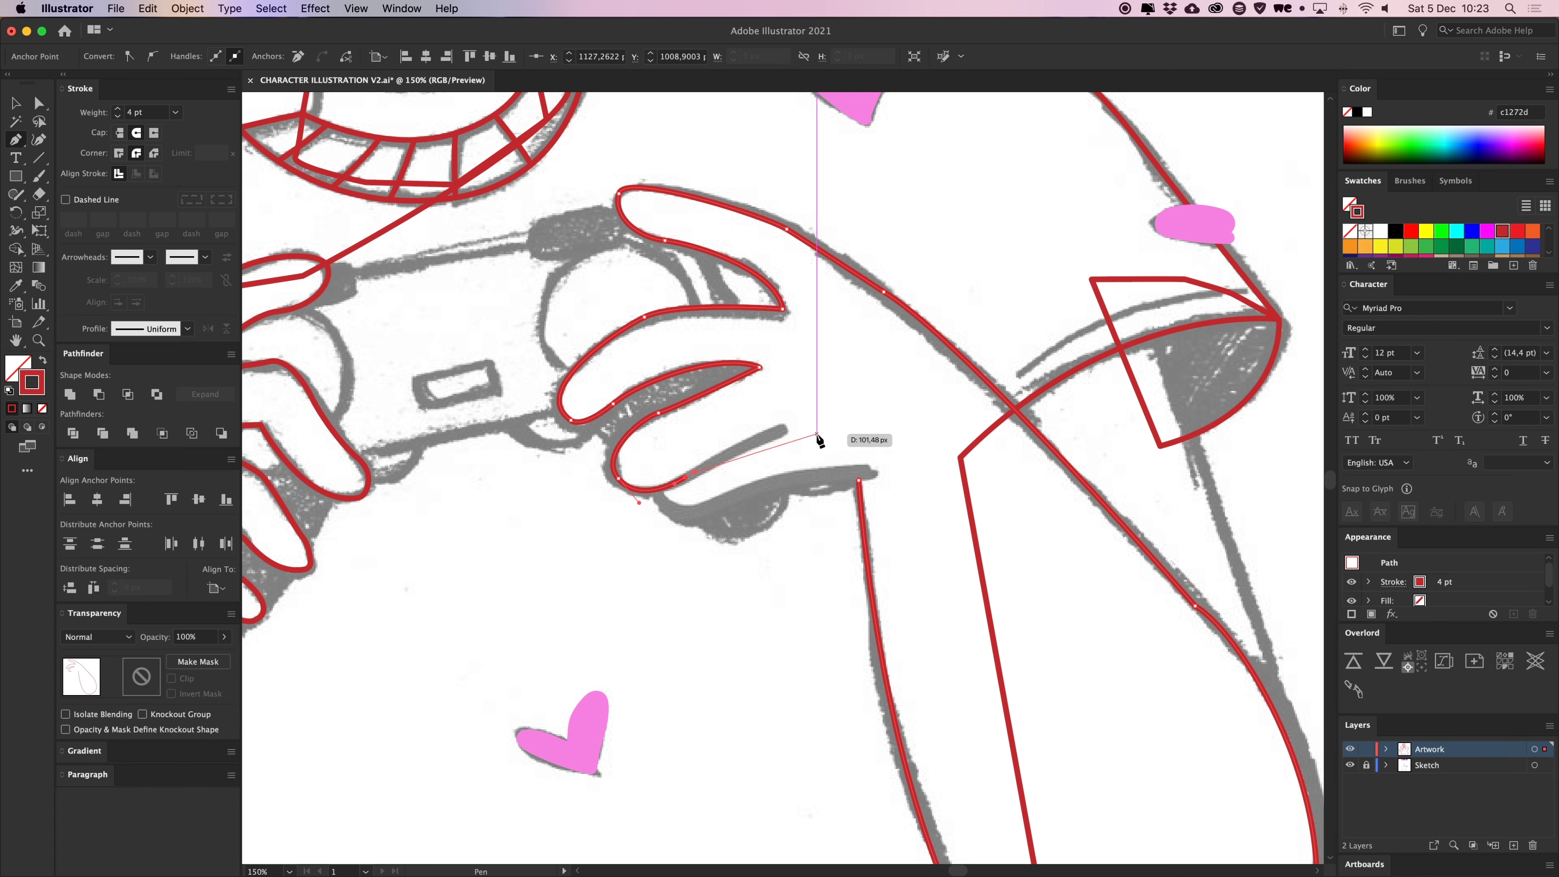
{"action": "key", "text": "super+equal"}
{"action": "scroll", "coordinate": [859, 470], "scroll_direction": "right", "scroll_amount": 2}
{"action": "scroll", "coordinate": [860, 470], "scroll_direction": "down", "scroll_amount": 1}
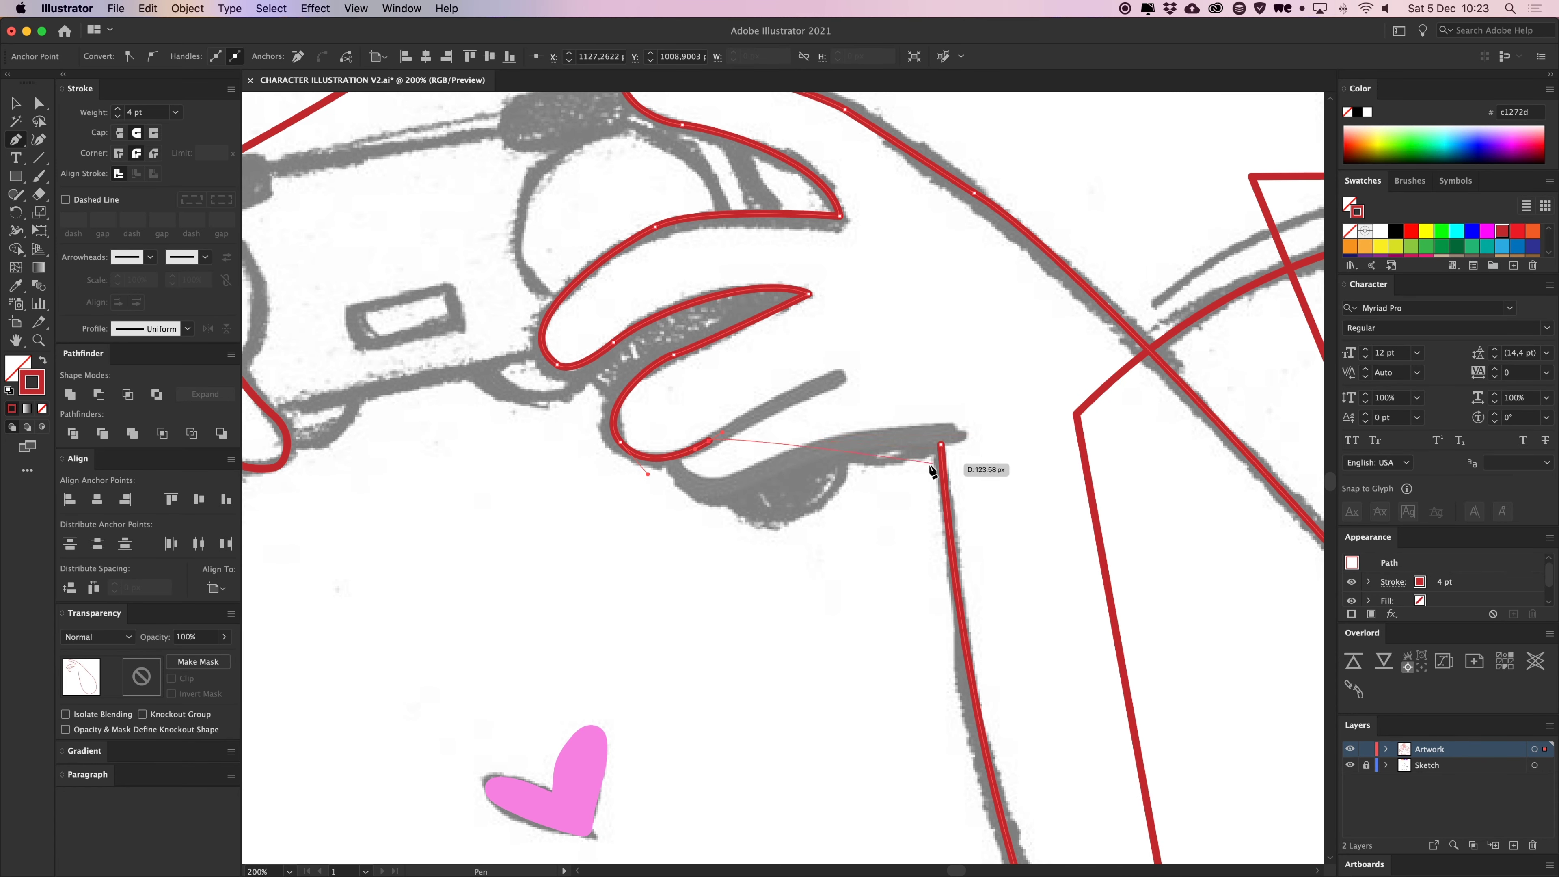
Place a corner beneath that finger, trace the little finger's lower edge, and close the arm path at its first anchor on the wrist
{"action": "left_click", "coordinate": [671, 455]}
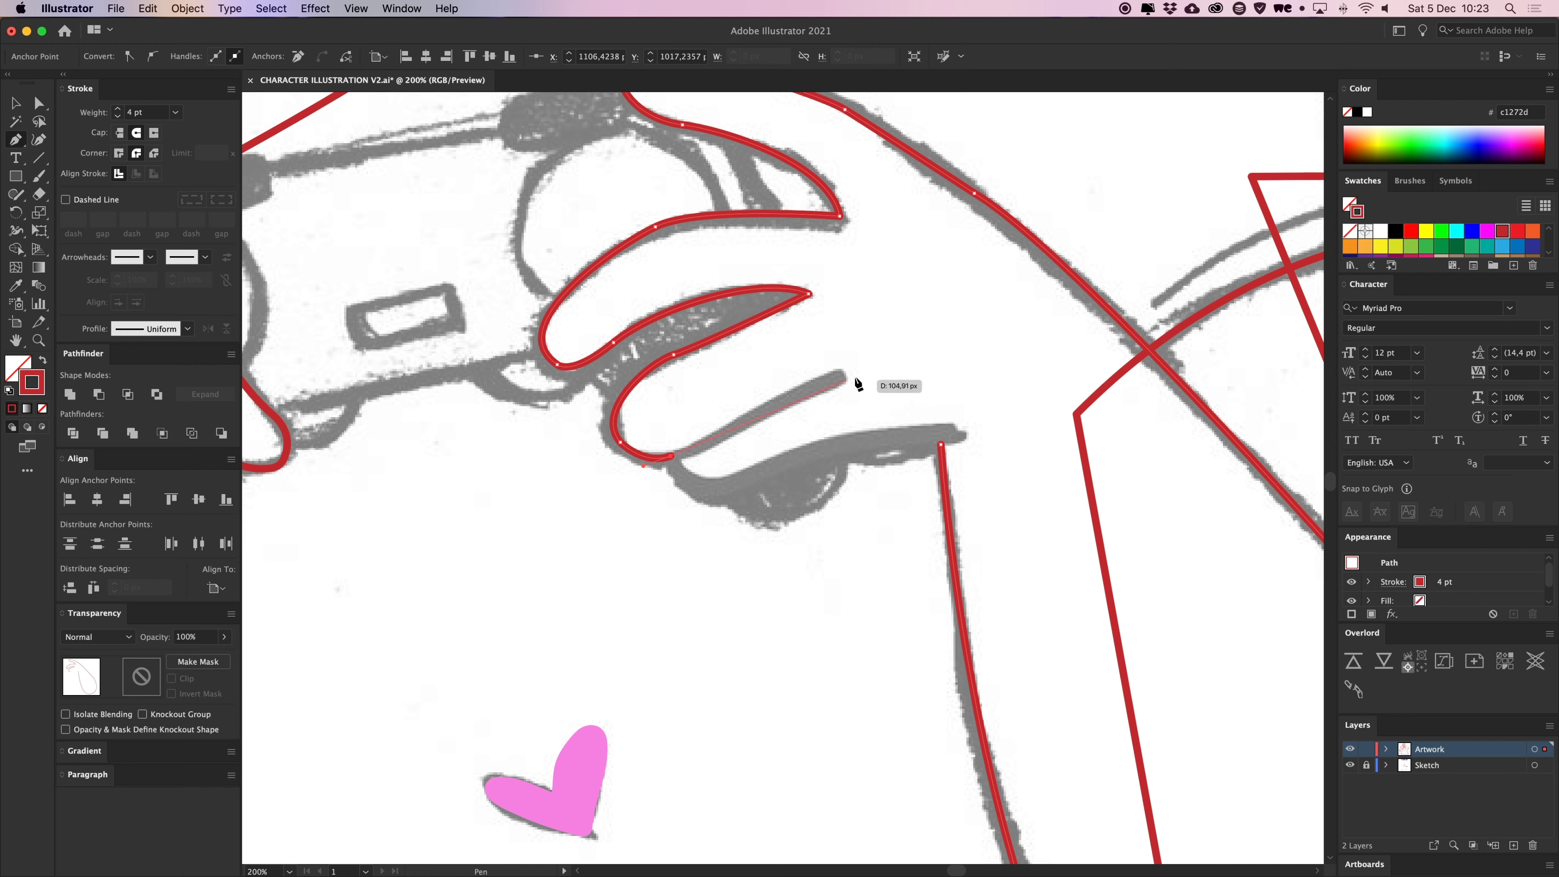
{"action": "left_click_drag", "start_coordinate": [724, 484], "coordinate": [769, 463]}
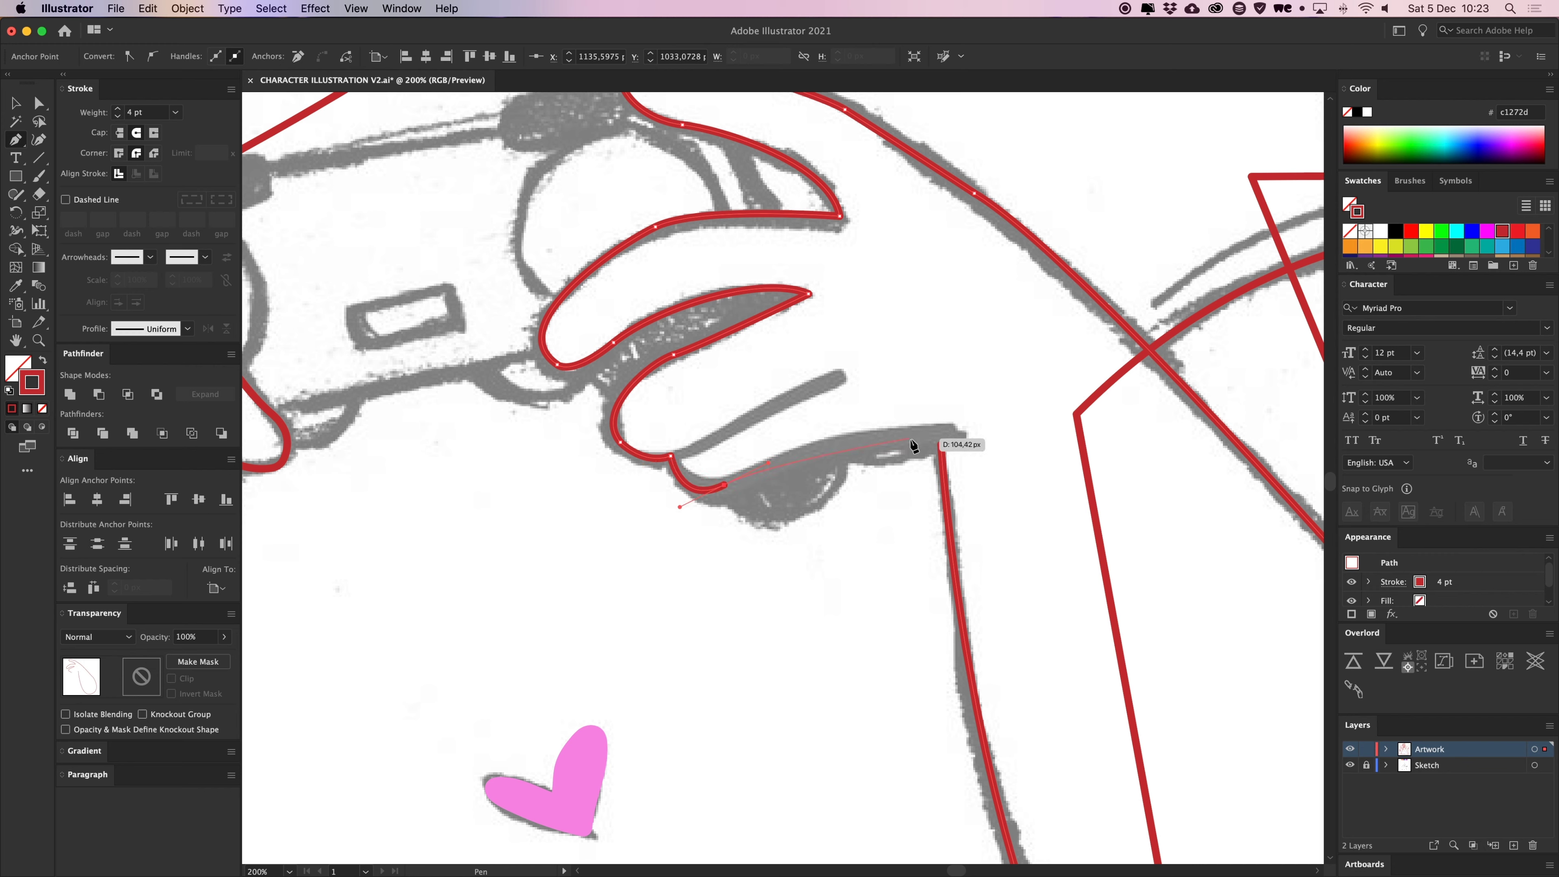
{"action": "left_click_drag", "start_coordinate": [939, 444], "coordinate": [982, 458]}
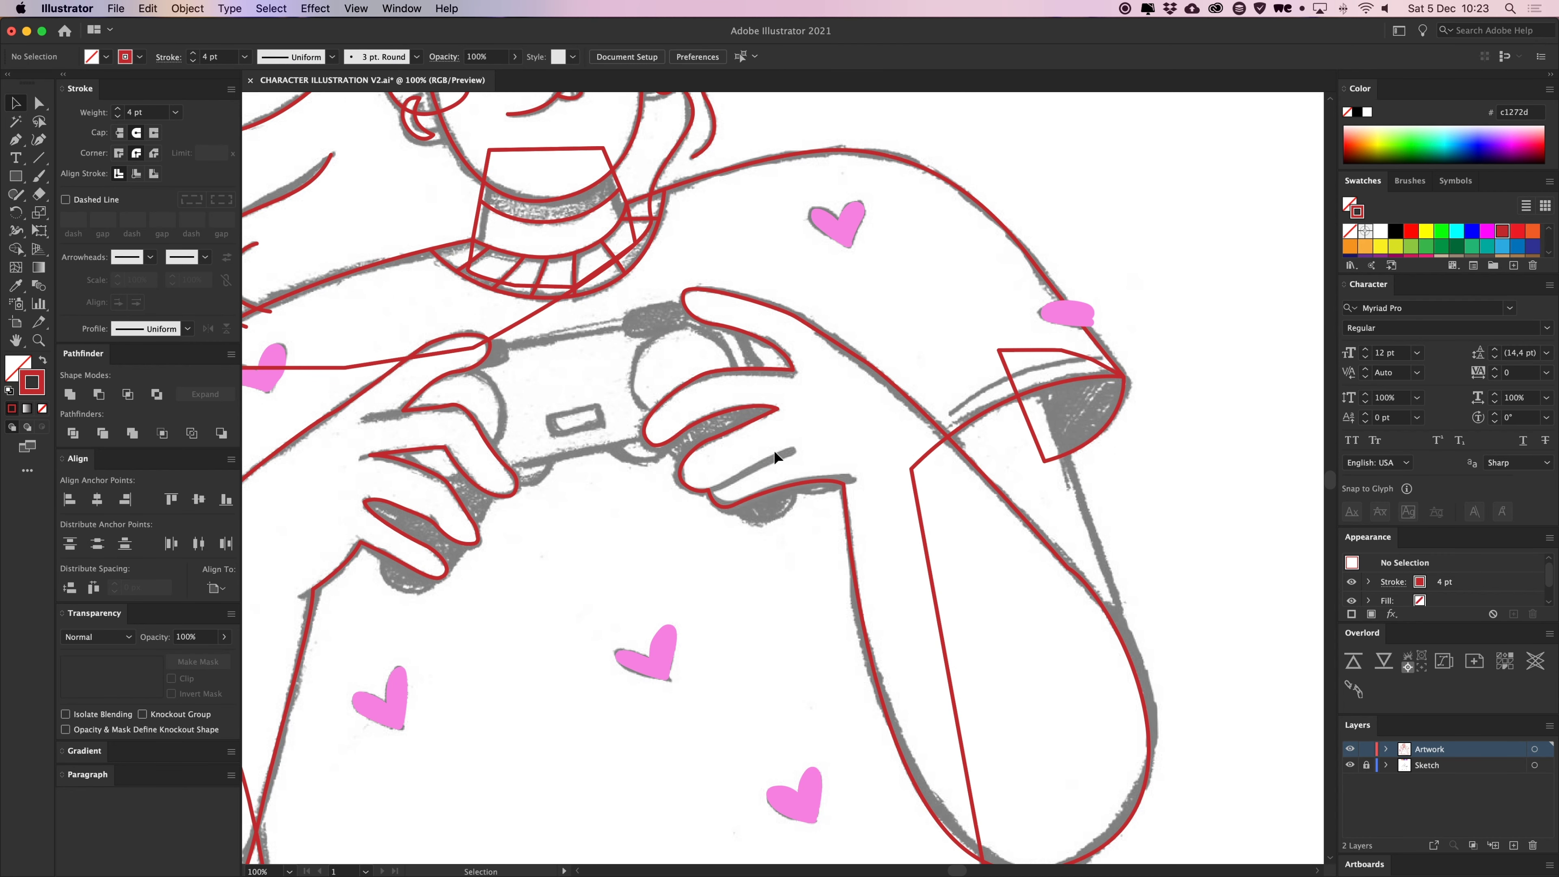
{"action": "left_click_drag", "start_coordinate": [760, 491], "coordinate": [1206, 205]}
{"action": "key", "text": "super+z"}
{"action": "left_click", "coordinate": [720, 494]}
Draw a single curved Pen line along the right sleeve's hem detail above the opening, and deselect it
{"action": "scroll", "coordinate": [791, 454], "scroll_direction": "up", "scroll_amount": 2}
{"action": "left_click_drag", "start_coordinate": [1159, 449], "coordinate": [1016, 440]}
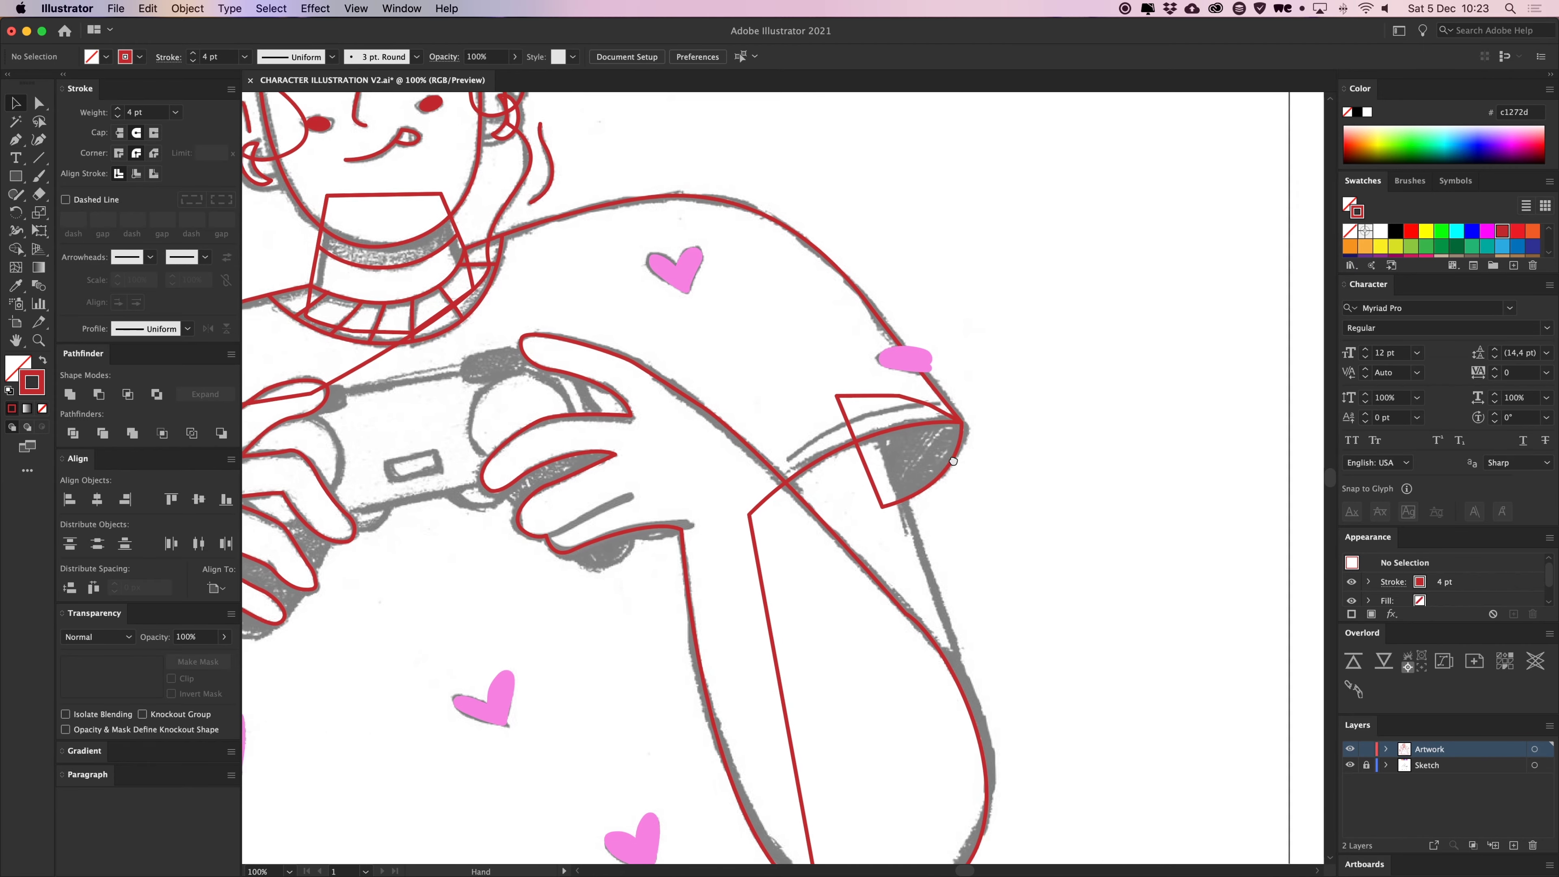
{"action": "key", "text": "super+="}
{"action": "scroll", "coordinate": [808, 445], "scroll_direction": "up", "scroll_amount": 2}
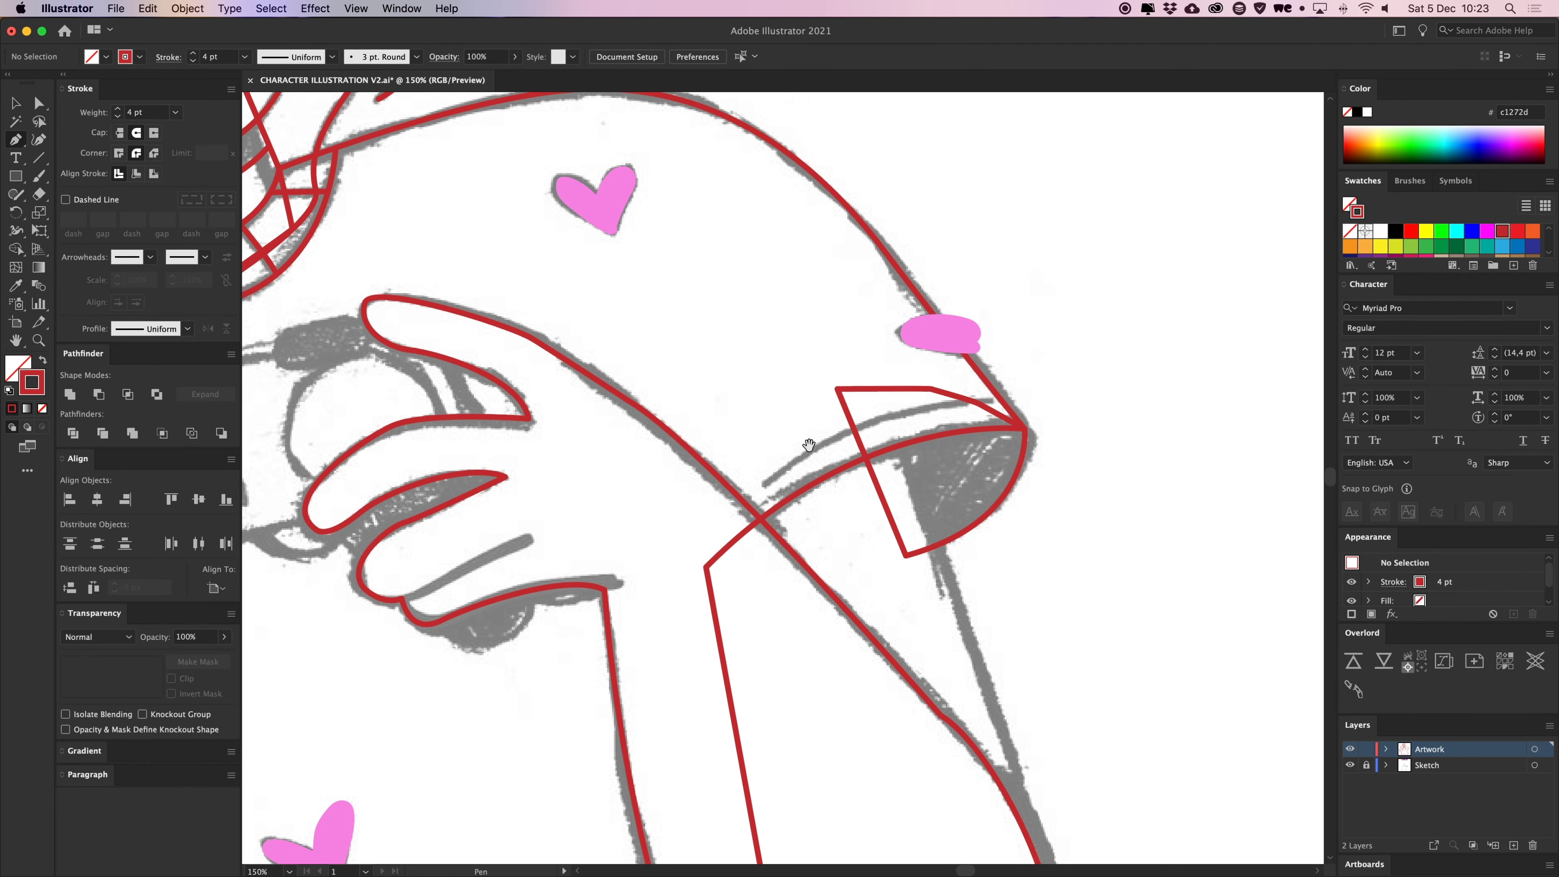
{"action": "left_click", "coordinate": [759, 486]}
{"action": "left_click_drag", "start_coordinate": [1103, 392], "coordinate": [1118, 396]}
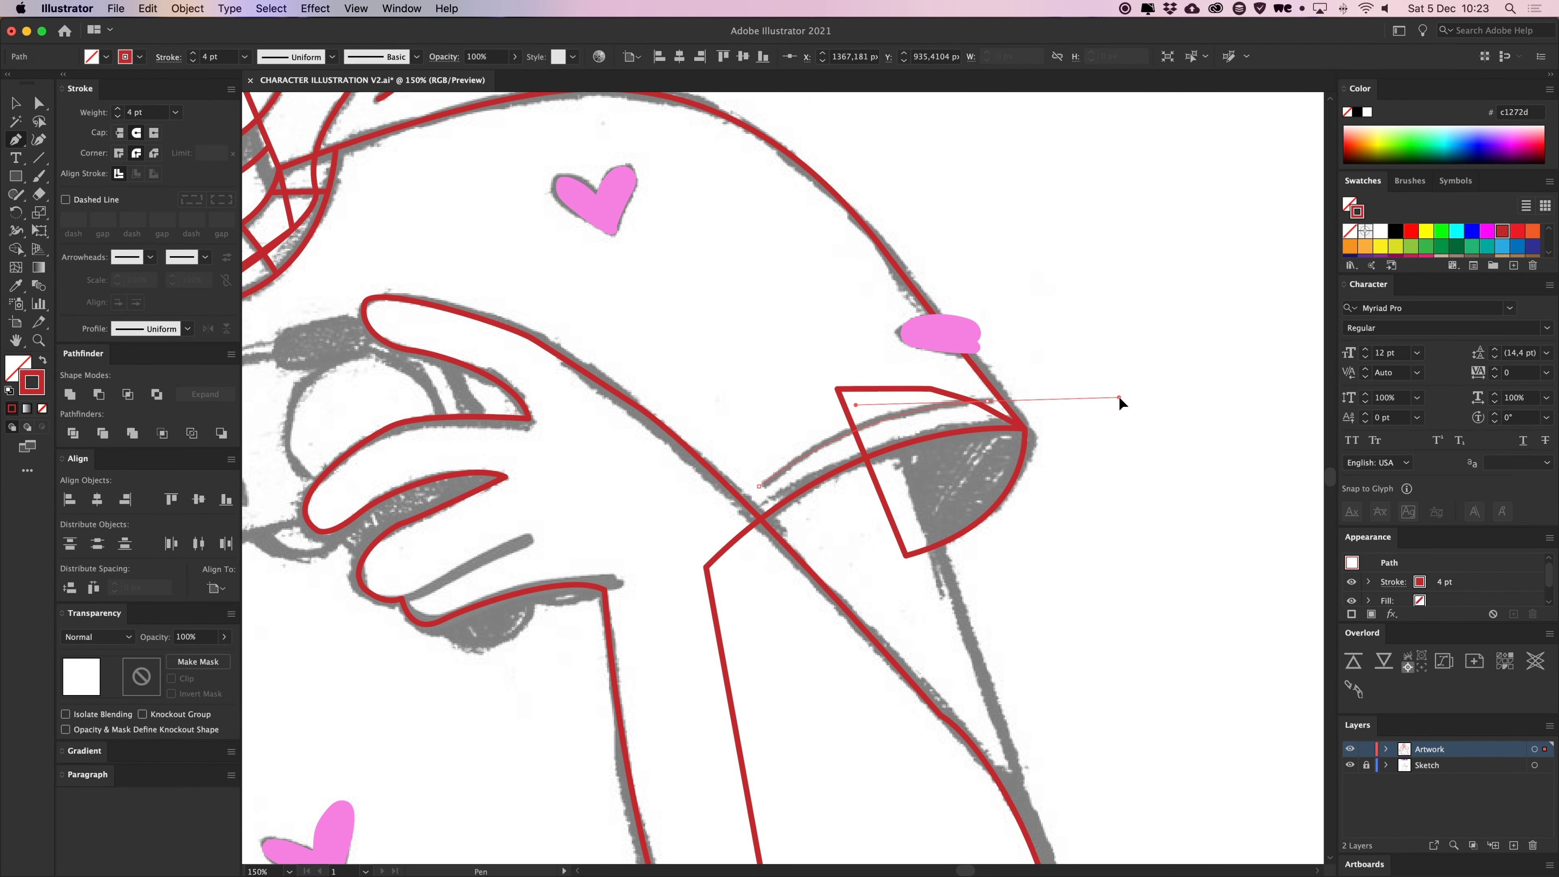
{"action": "key", "text": "super+shift+a"}
{"action": "key", "text": "v"}
Draw a matching curved Pen line along the left sleeve's hem detail, and deselect it
{"action": "left_click_drag", "start_coordinate": [614, 436], "coordinate": [1176, 411]}
{"action": "left_click_drag", "start_coordinate": [559, 531], "coordinate": [838, 430]}
{"action": "left_click_drag", "start_coordinate": [626, 405], "coordinate": [911, 344]}
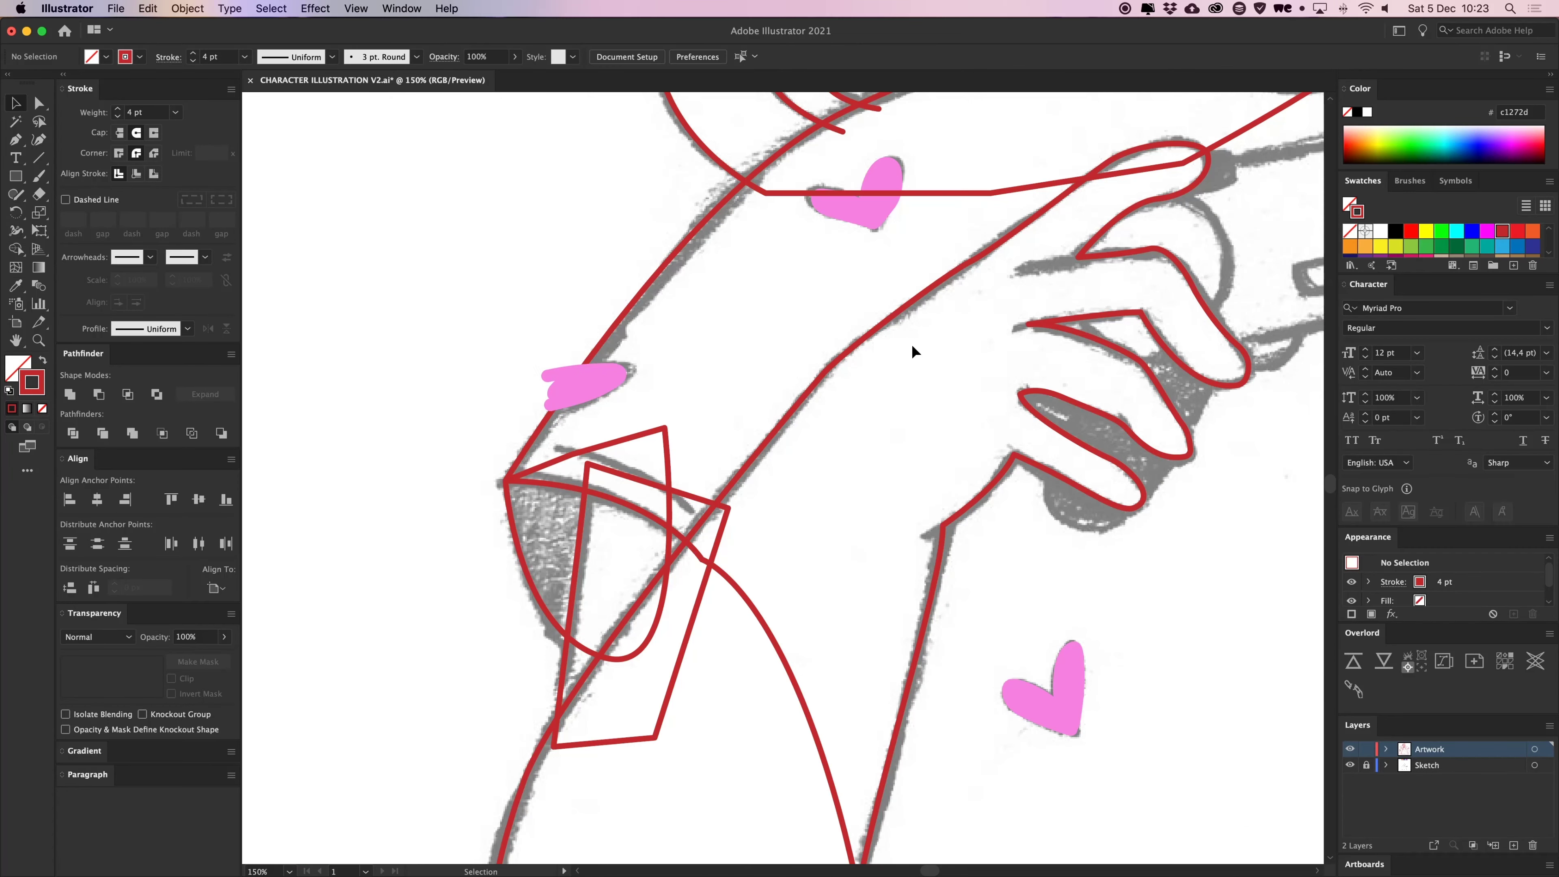
{"action": "left_click", "coordinate": [554, 450]}
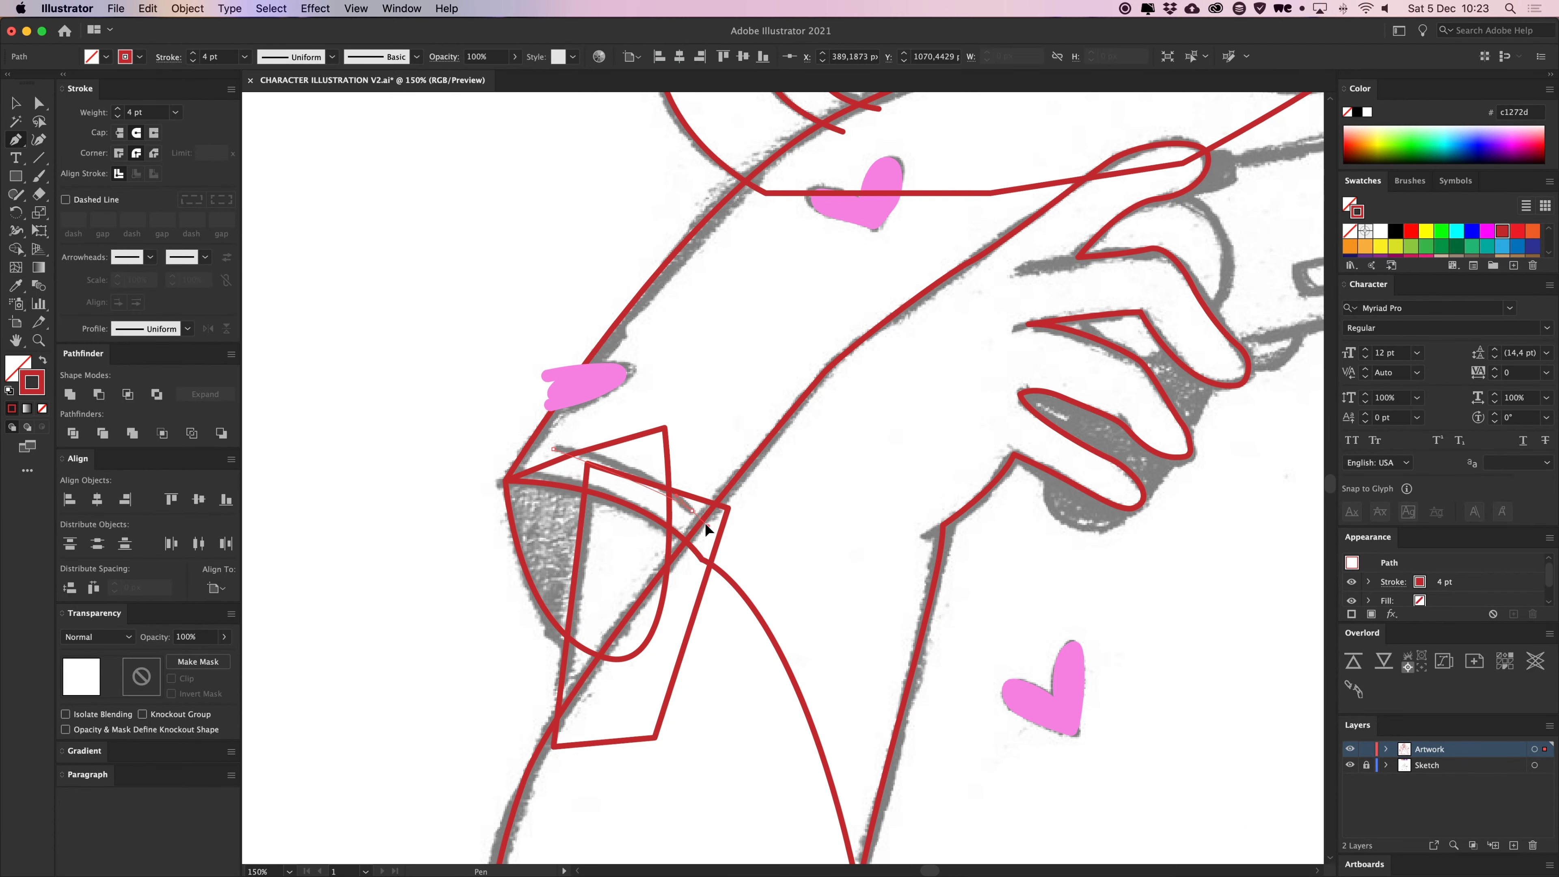
{"action": "left_click_drag", "start_coordinate": [705, 523], "coordinate": [734, 546]}
{"action": "key", "text": "v"}
{"action": "key", "text": "super+shift+a"}
Outline the game controller's body as a closed straight-edged Pen shape extending behind both hands, and deselect it
{"action": "left_click_drag", "start_coordinate": [1248, 351], "coordinate": [799, 513]}
{"action": "left_click_drag", "start_coordinate": [799, 433], "coordinate": [838, 376]}
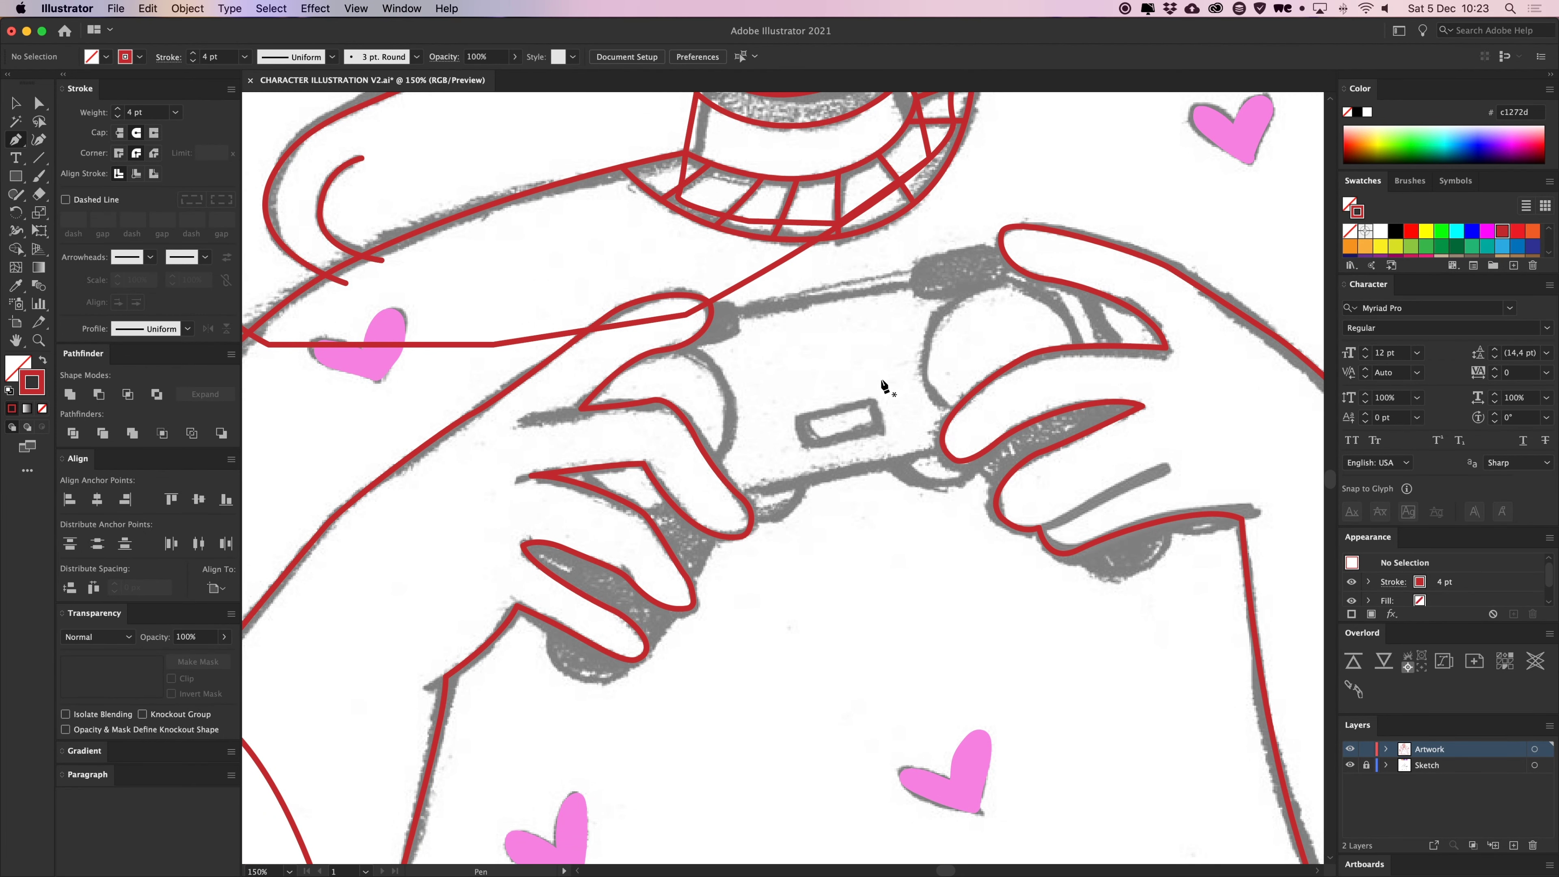
{"action": "left_click", "coordinate": [714, 497]}
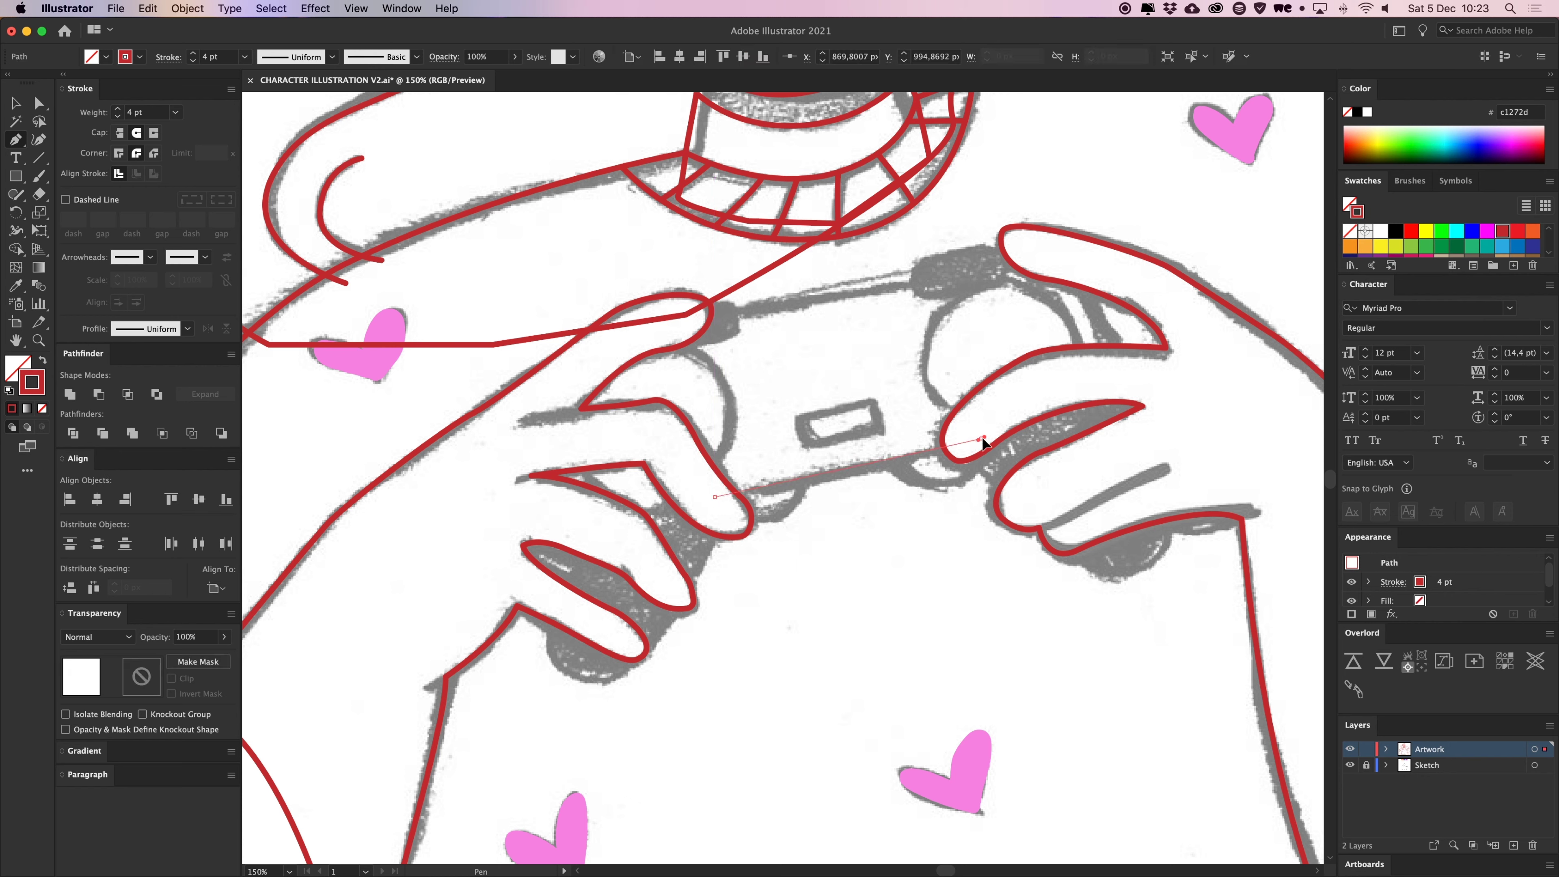
{"action": "left_click", "coordinate": [982, 437]}
{"action": "left_click", "coordinate": [1043, 390]}
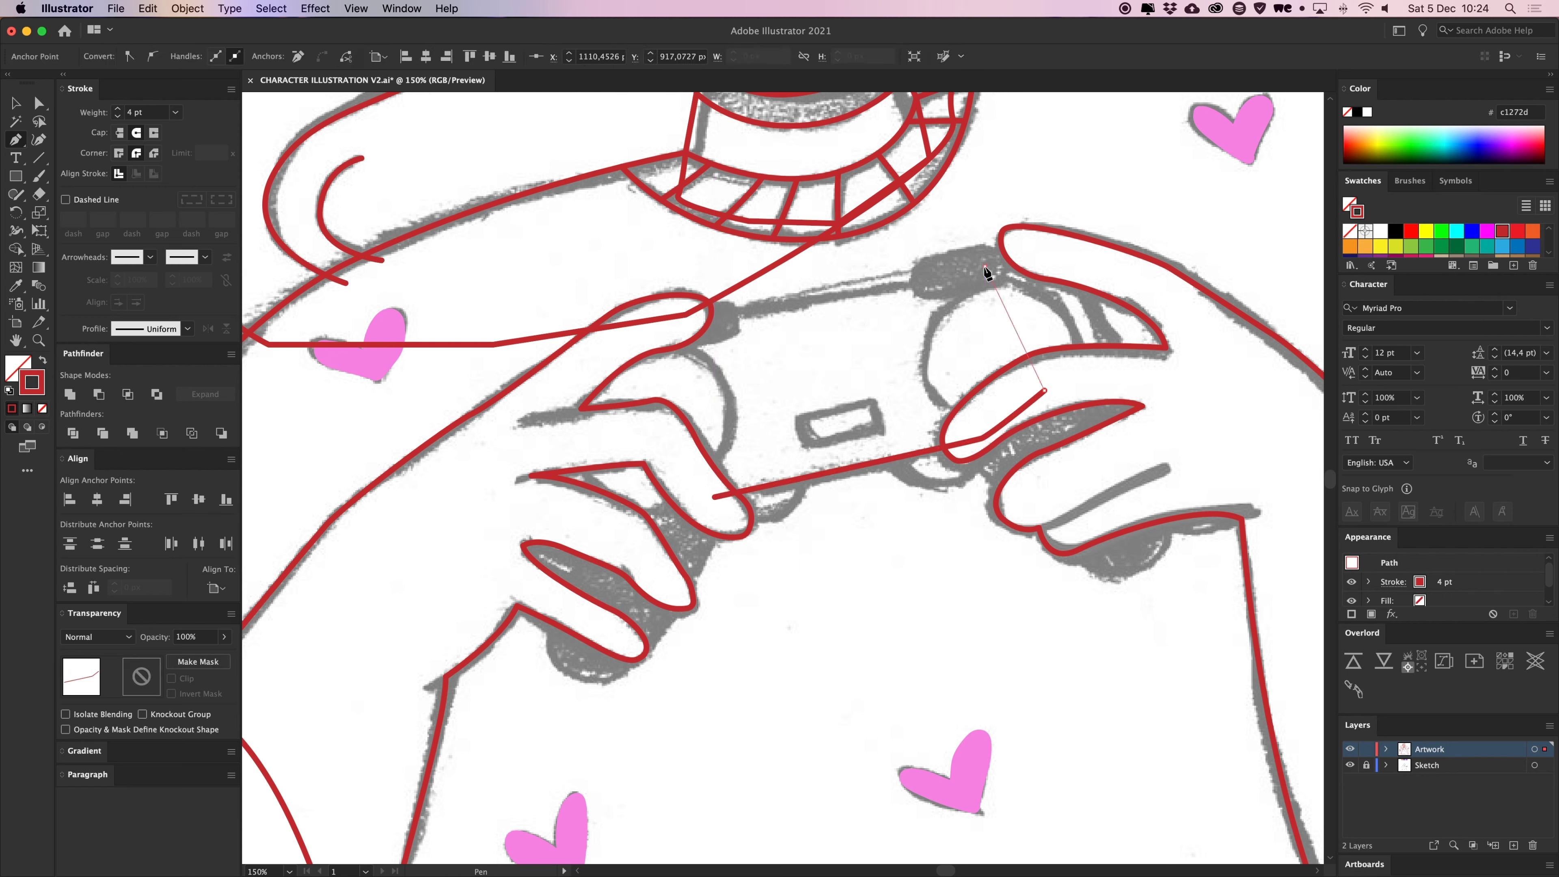
{"action": "left_click", "coordinate": [985, 265]}
{"action": "left_click", "coordinate": [668, 323]}
{"action": "left_click", "coordinate": [629, 375]}
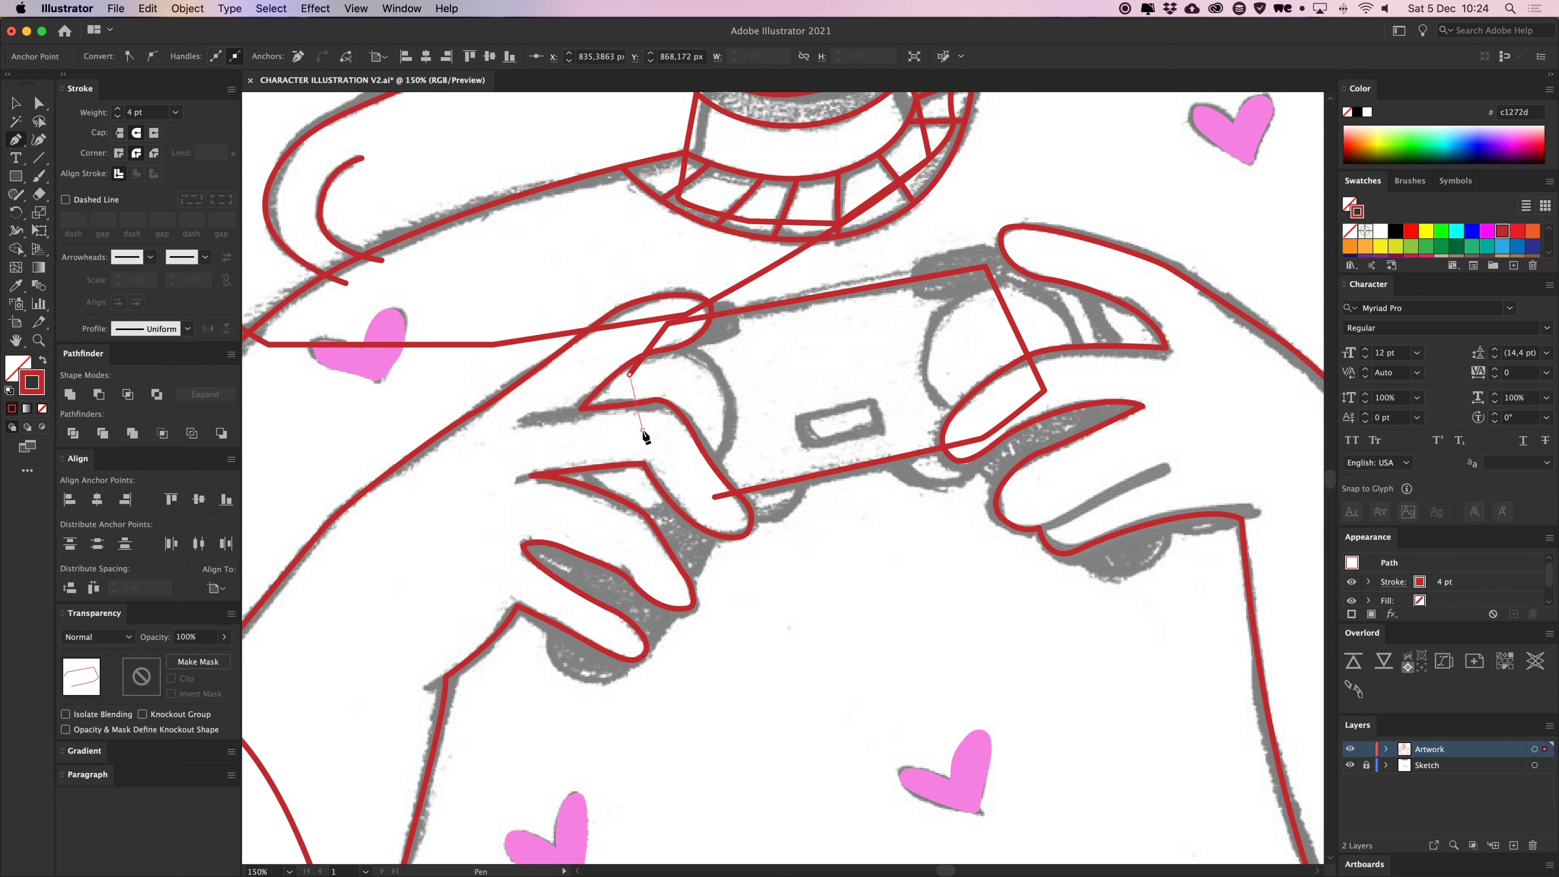
{"action": "left_click", "coordinate": [641, 429]}
{"action": "key", "text": "v"}
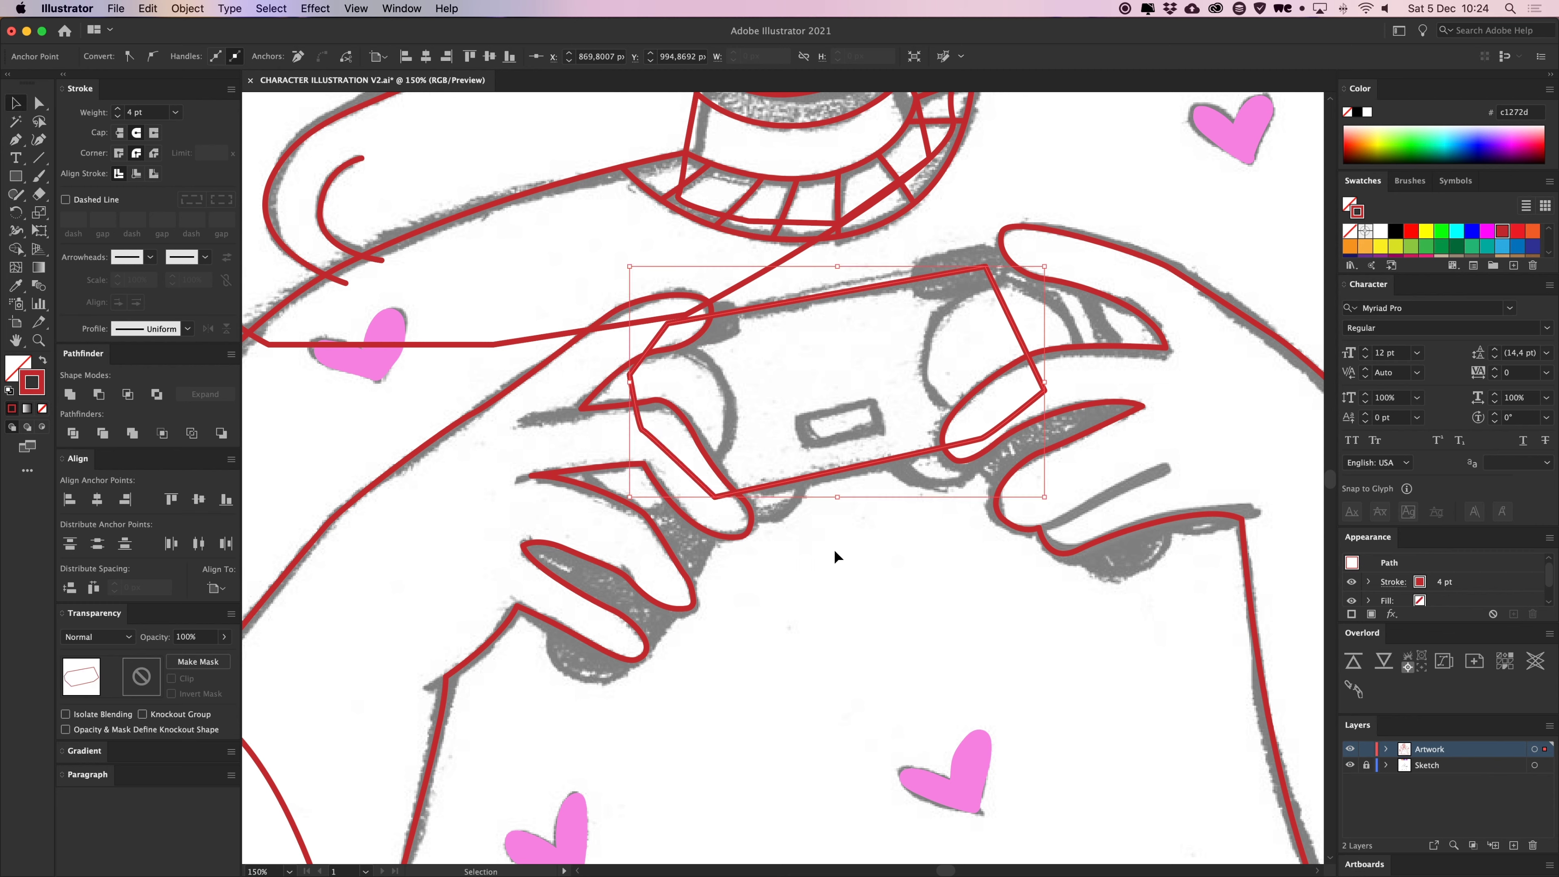
{"action": "left_click", "coordinate": [834, 550]}
Draw a circle about 118 px in diameter with the Ellipse tool over the controller's left round pad
{"action": "left_click_drag", "start_coordinate": [16, 176], "coordinate": [92, 213]}
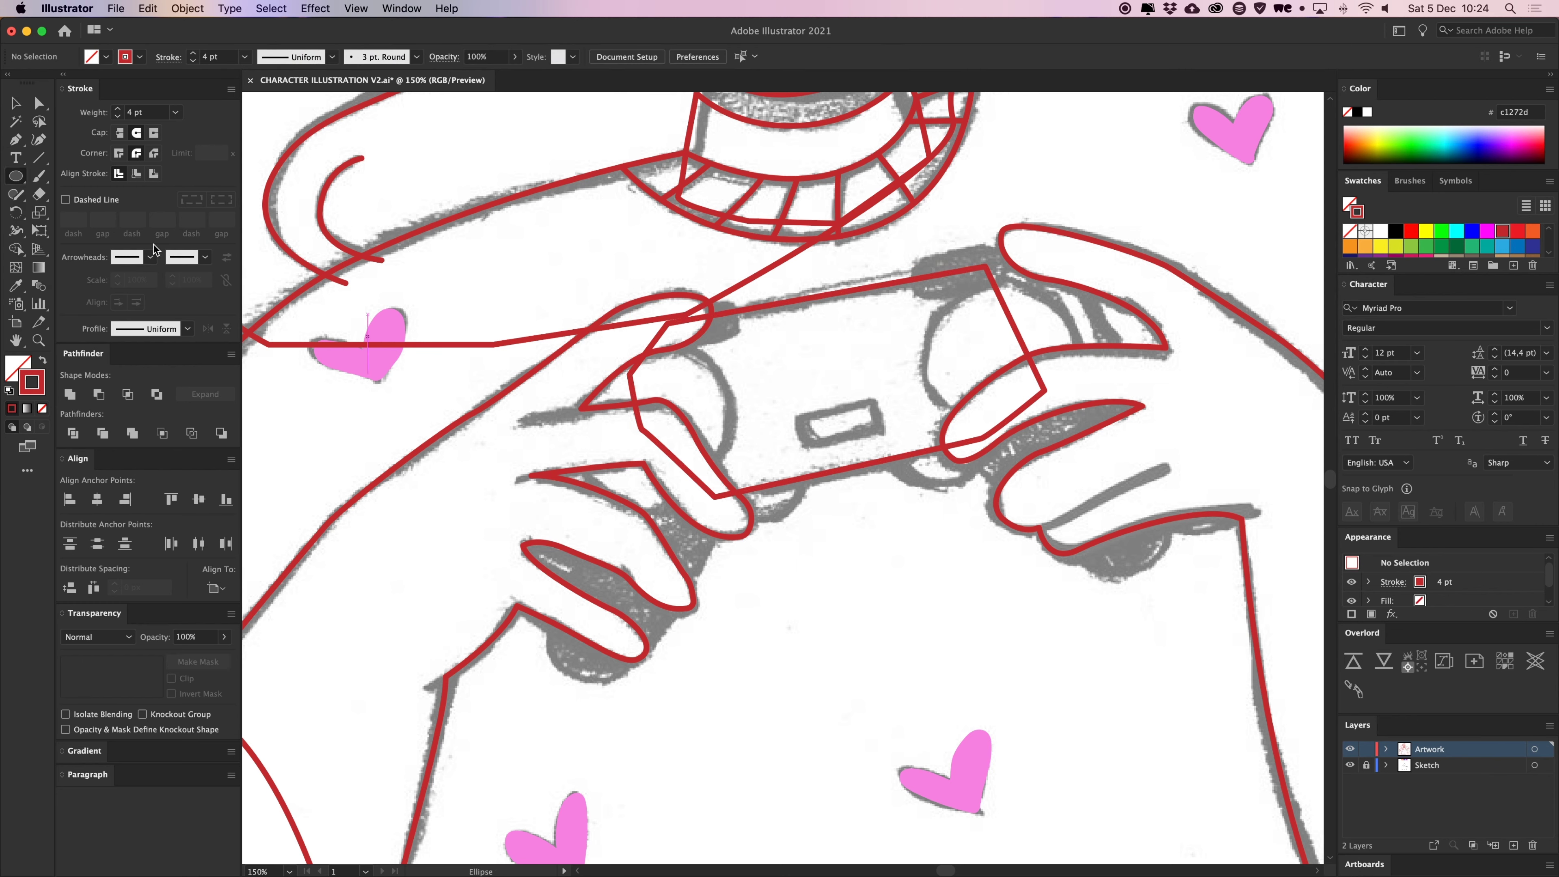
{"action": "mouse_move", "coordinate": [644, 420]}
{"action": "left_mouse_down"}
{"action": "mouse_move", "coordinate": [734, 470]}
{"action": "mouse_move", "coordinate": [727, 499]}
{"action": "left_mouse_up"}
{"action": "key", "text": "v"}
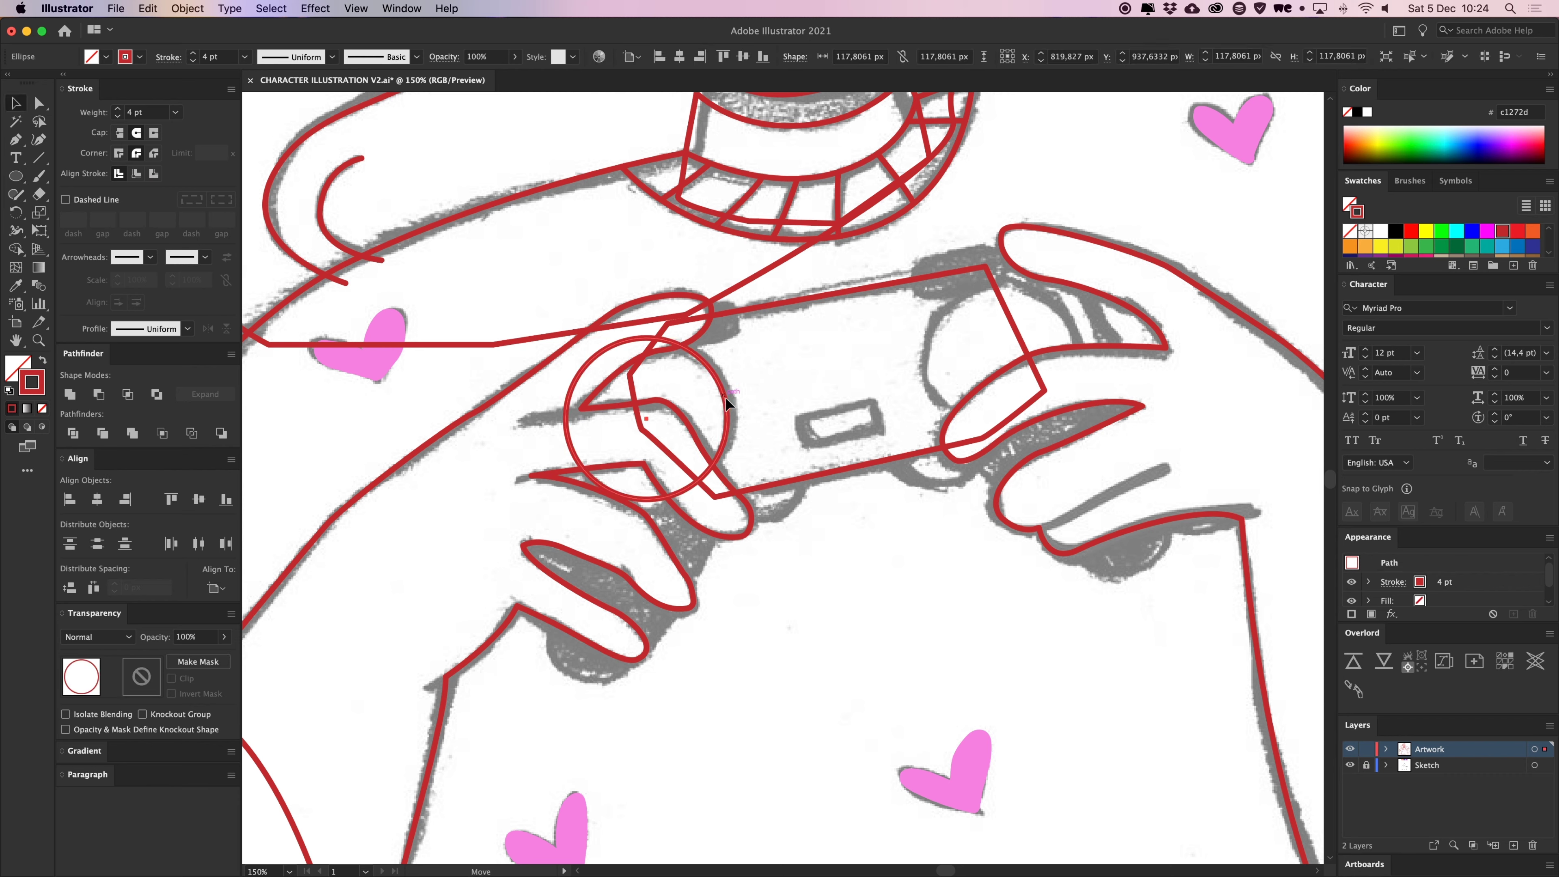
Enlarge the circle on the controller's left round pad to about 126 px in diameter and duplicate it over the right round pad
{"action": "left_click_drag", "start_coordinate": [726, 403], "coordinate": [729, 408]}
{"action": "left_click_drag", "start_coordinate": [734, 503], "coordinate": [738, 511]}
{"action": "scroll", "coordinate": [706, 424], "scroll_direction": "right", "scroll_amount": 5}
{"action": "scroll", "coordinate": [706, 424], "scroll_direction": "up", "scroll_amount": 1}
{"action": "left_click_drag", "start_coordinate": [656, 408], "coordinate": [1019, 333]}
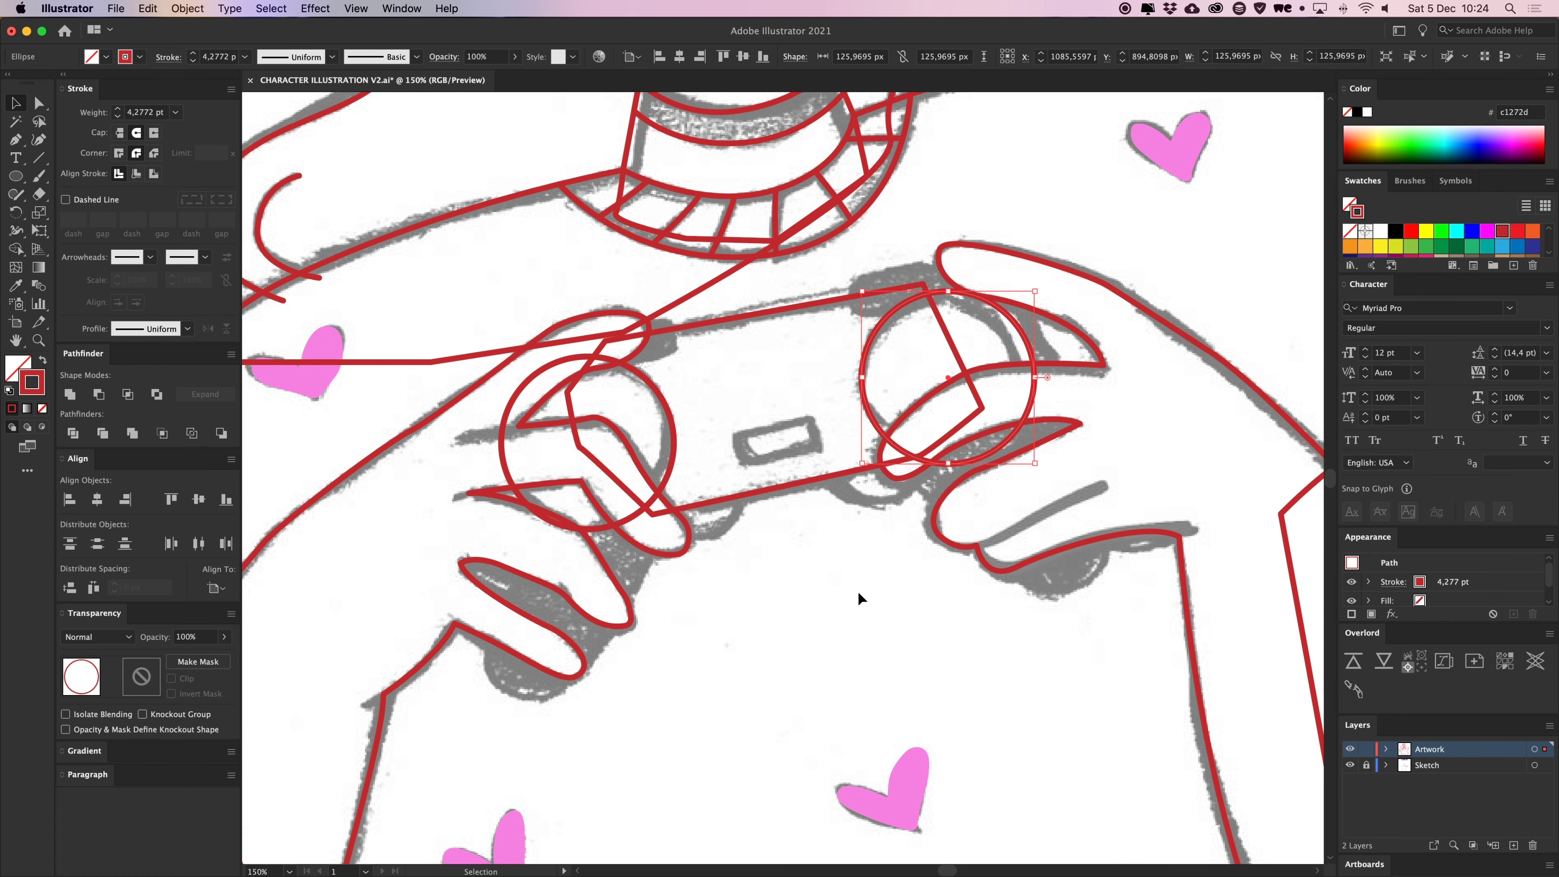
Draw a smaller circle over the thumbstick at the controller's lower left, duplicate it over the lower-right thumbstick, and deselect it
{"action": "scroll", "coordinate": [860, 599], "scroll_direction": "down", "scroll_amount": 1}
{"action": "scroll", "coordinate": [860, 599], "scroll_direction": "right", "scroll_amount": 1}
{"action": "left_click", "coordinate": [860, 599]}
{"action": "left_click", "coordinate": [13, 177]}
{"action": "mouse_move", "coordinate": [660, 449]}
{"action": "left_mouse_down"}
{"action": "mouse_move", "coordinate": [682, 430]}
{"action": "mouse_move", "coordinate": [717, 496]}
{"action": "mouse_move", "coordinate": [939, 452]}
{"action": "mouse_move", "coordinate": [901, 460]}
{"action": "left_mouse_up"}
{"action": "key", "text": "v"}
{"action": "left_click", "coordinate": [798, 543]}
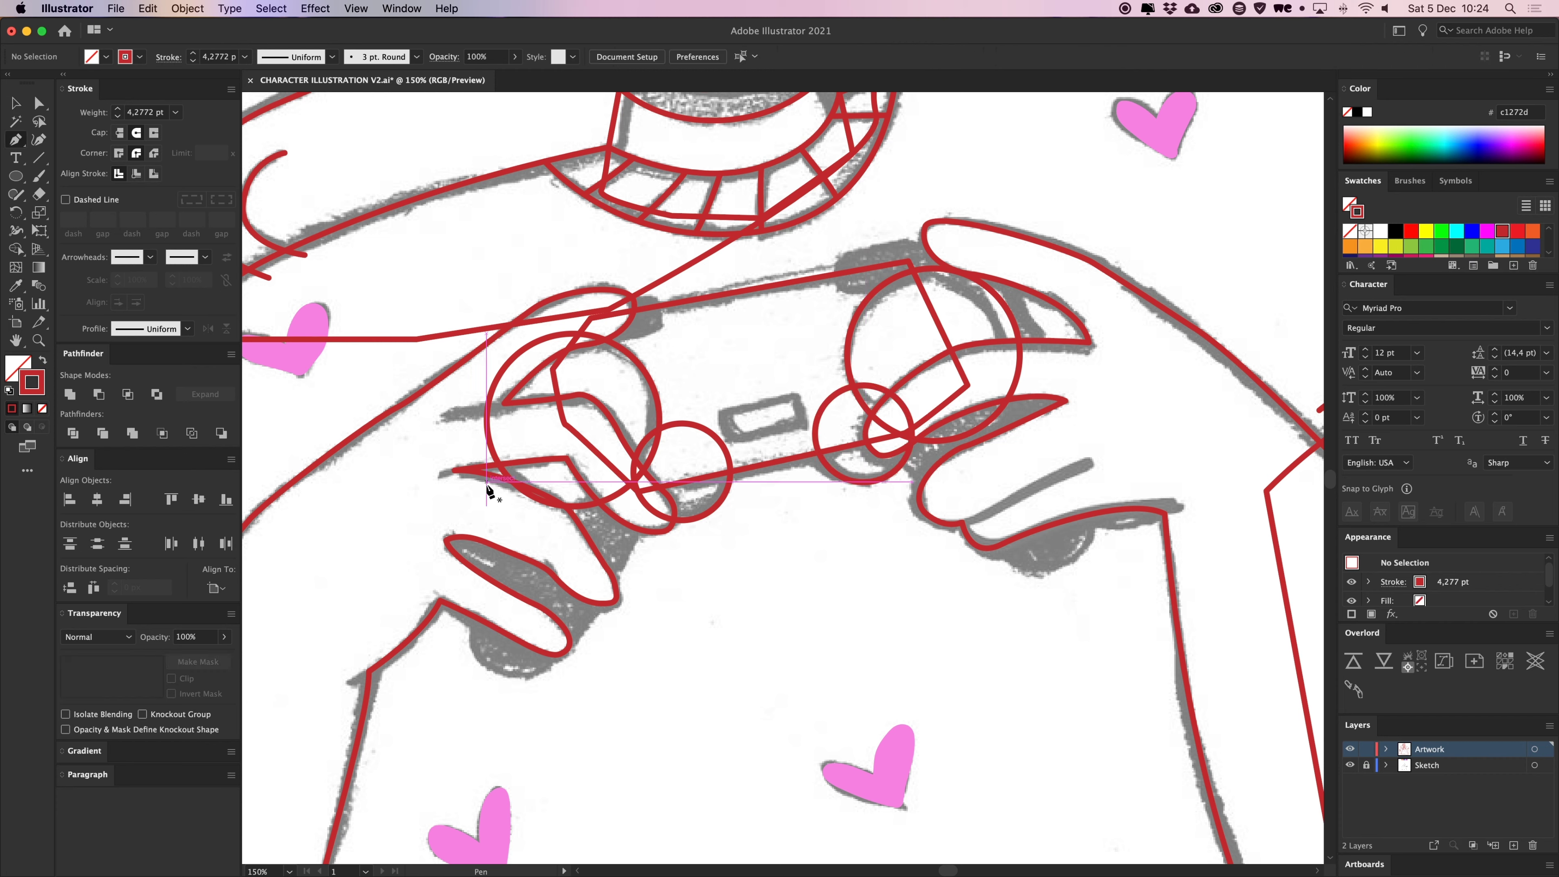
Outline the controller's left grip behind the fingers as a closed Pen shape with a rounded lower end
{"action": "left_click", "coordinate": [488, 452]}
{"action": "left_click_drag", "start_coordinate": [472, 654], "coordinate": [577, 649]}
{"action": "left_click", "coordinate": [626, 565]}
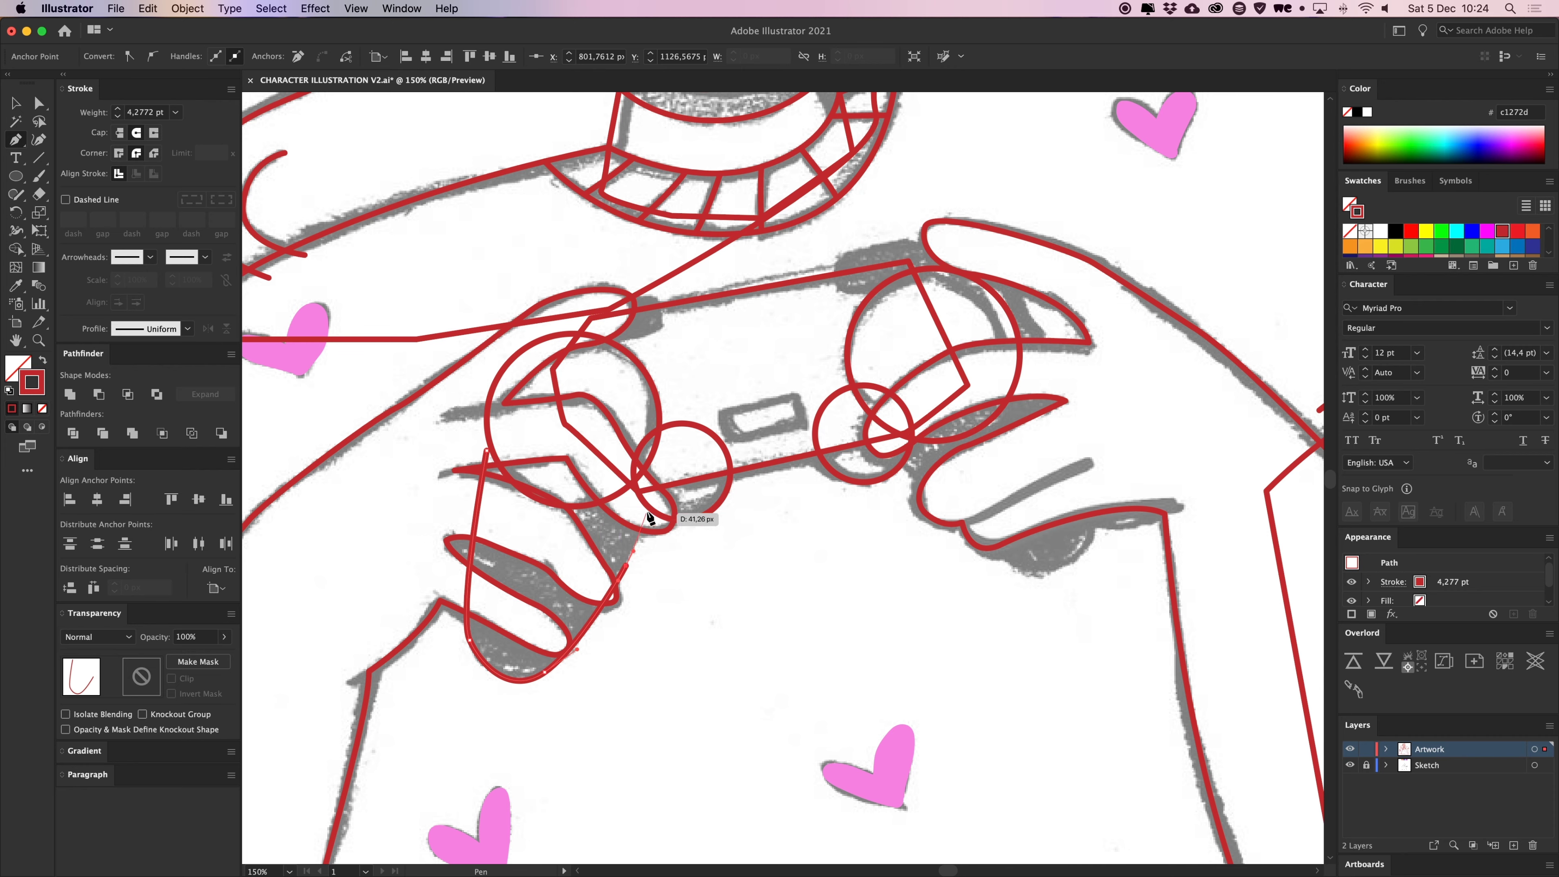
{"action": "left_click", "coordinate": [653, 492]}
{"action": "left_click", "coordinate": [626, 410]}
{"action": "left_click", "coordinate": [533, 409]}
{"action": "left_click", "coordinate": [487, 453]}
Duplicate the left grip shape toward the right hand and mirror the copy horizontally with Reflect
{"action": "left_click_drag", "start_coordinate": [939, 425], "coordinate": [734, 466]}
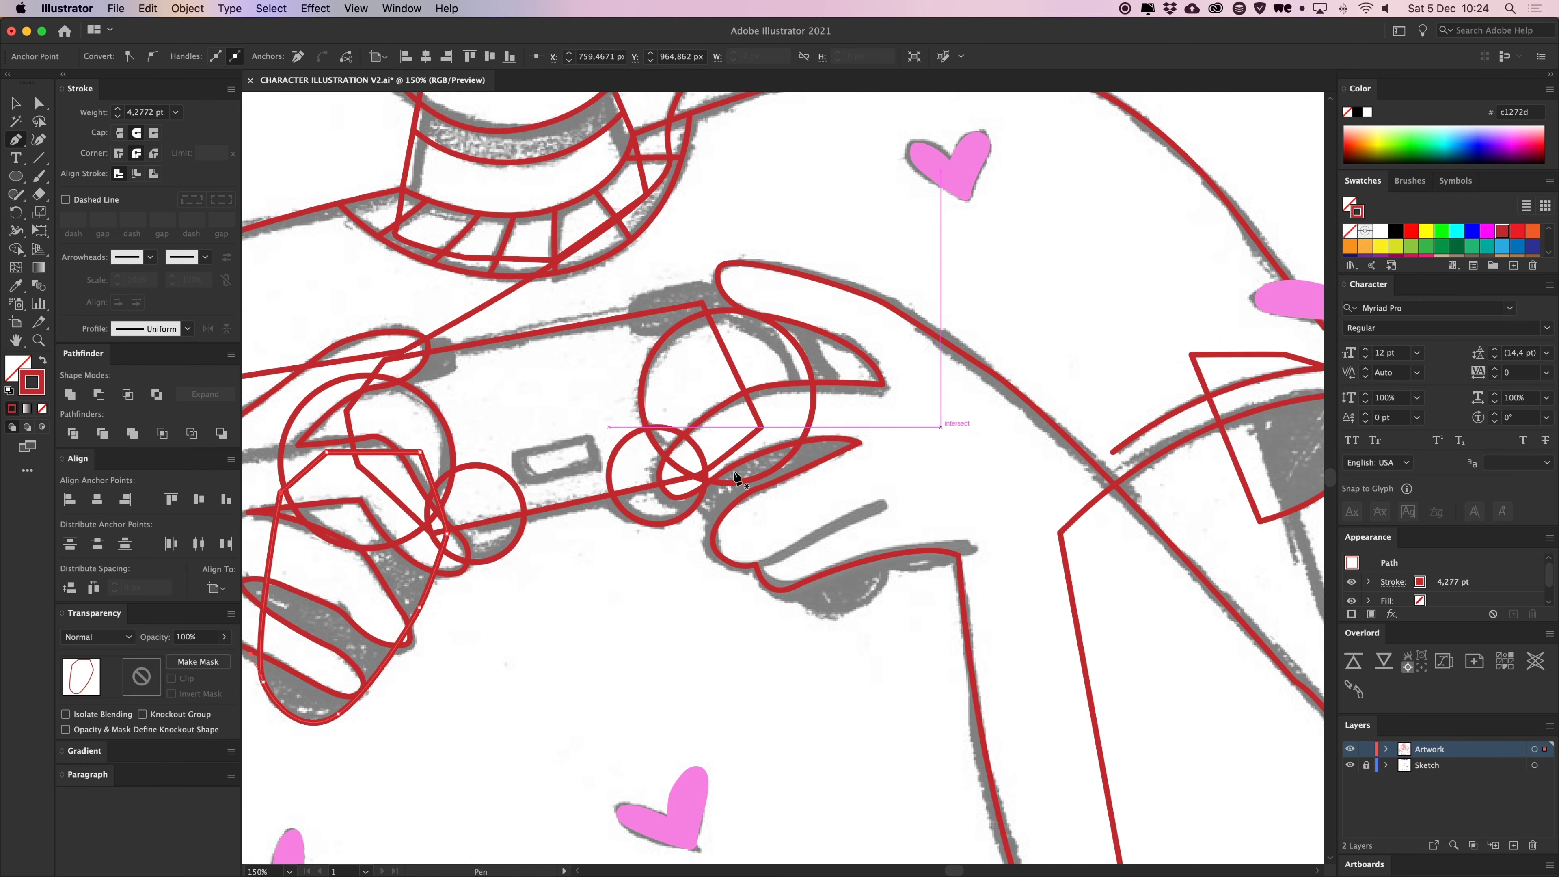
{"action": "key", "text": "v"}
{"action": "left_click_drag", "start_coordinate": [421, 659], "coordinate": [683, 640]}
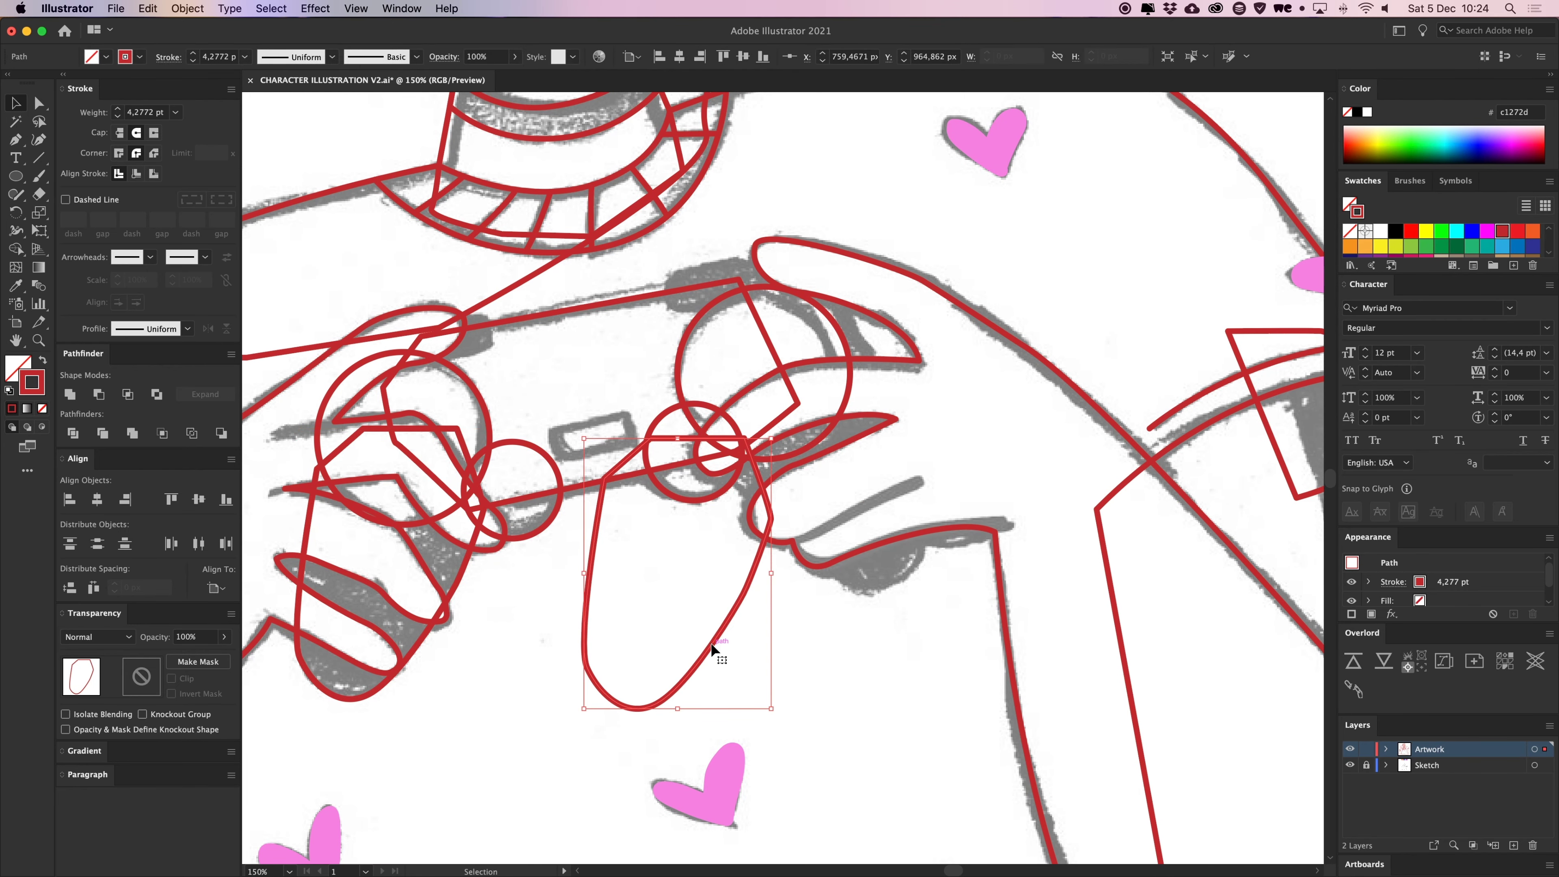
{"action": "right_click", "coordinate": [710, 643]}
{"action": "left_click", "coordinate": [533, 668]}
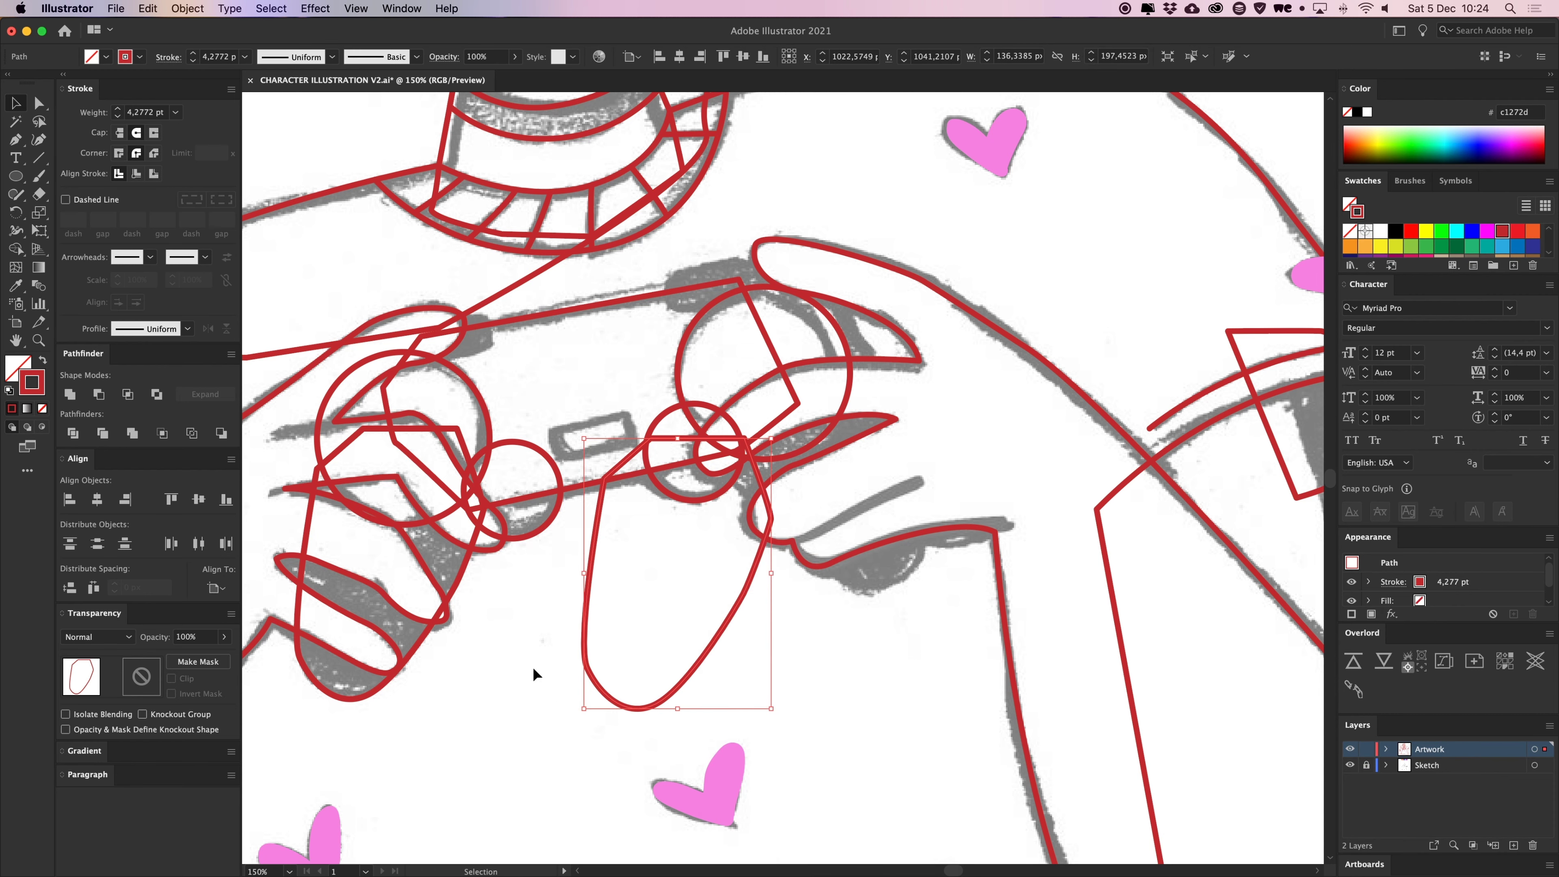
{"action": "right_click", "coordinate": [575, 676]}
{"action": "mouse_move", "coordinate": [632, 790]}
{"action": "left_click", "coordinate": [770, 786]}
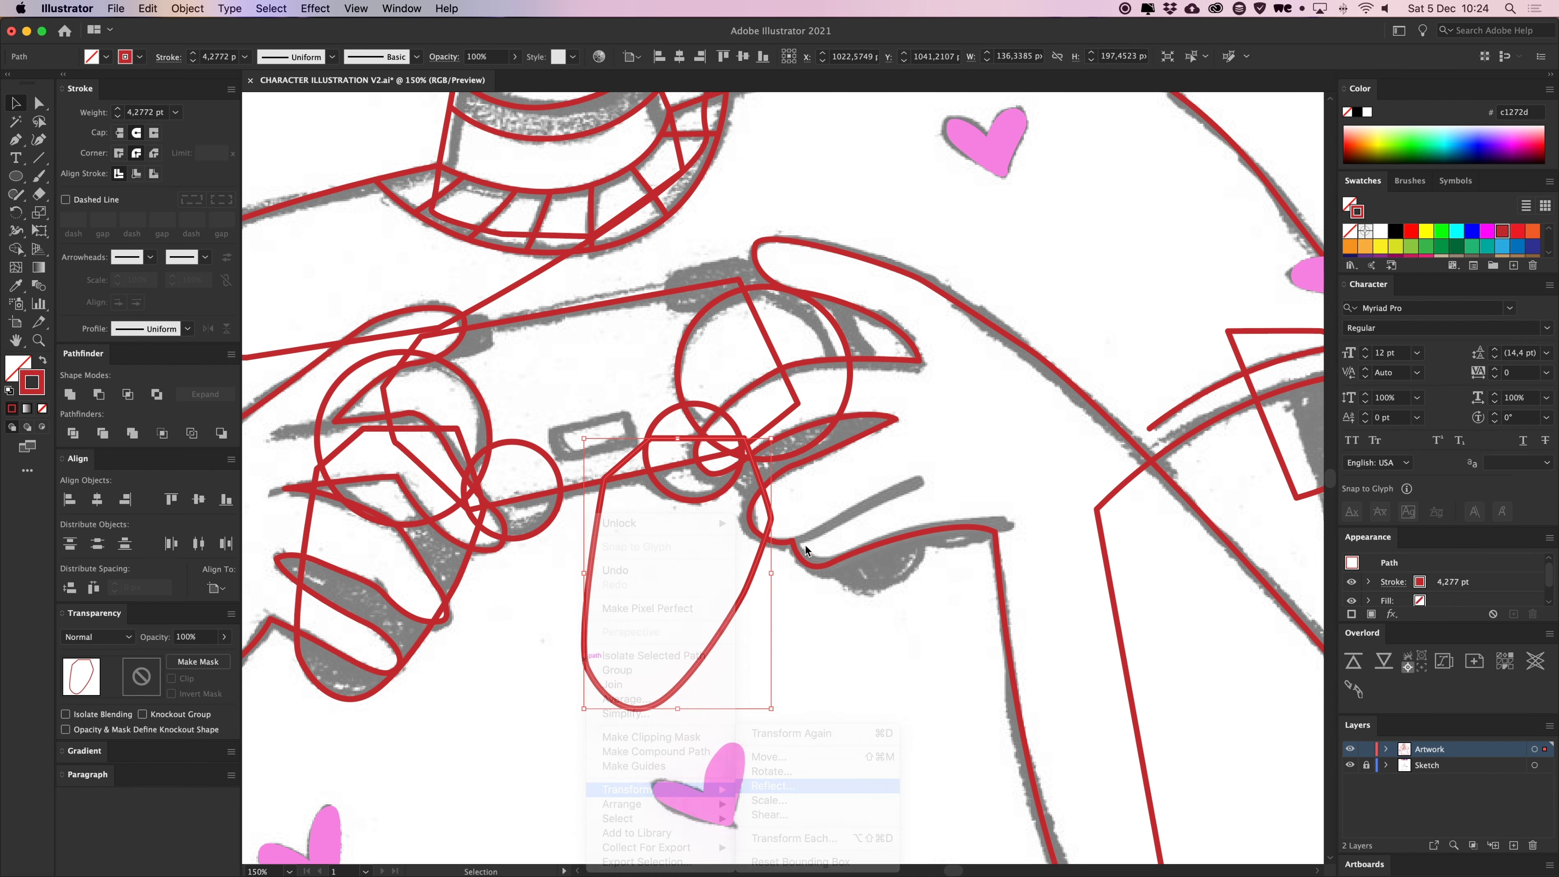
{"action": "left_click", "coordinate": [647, 456]}
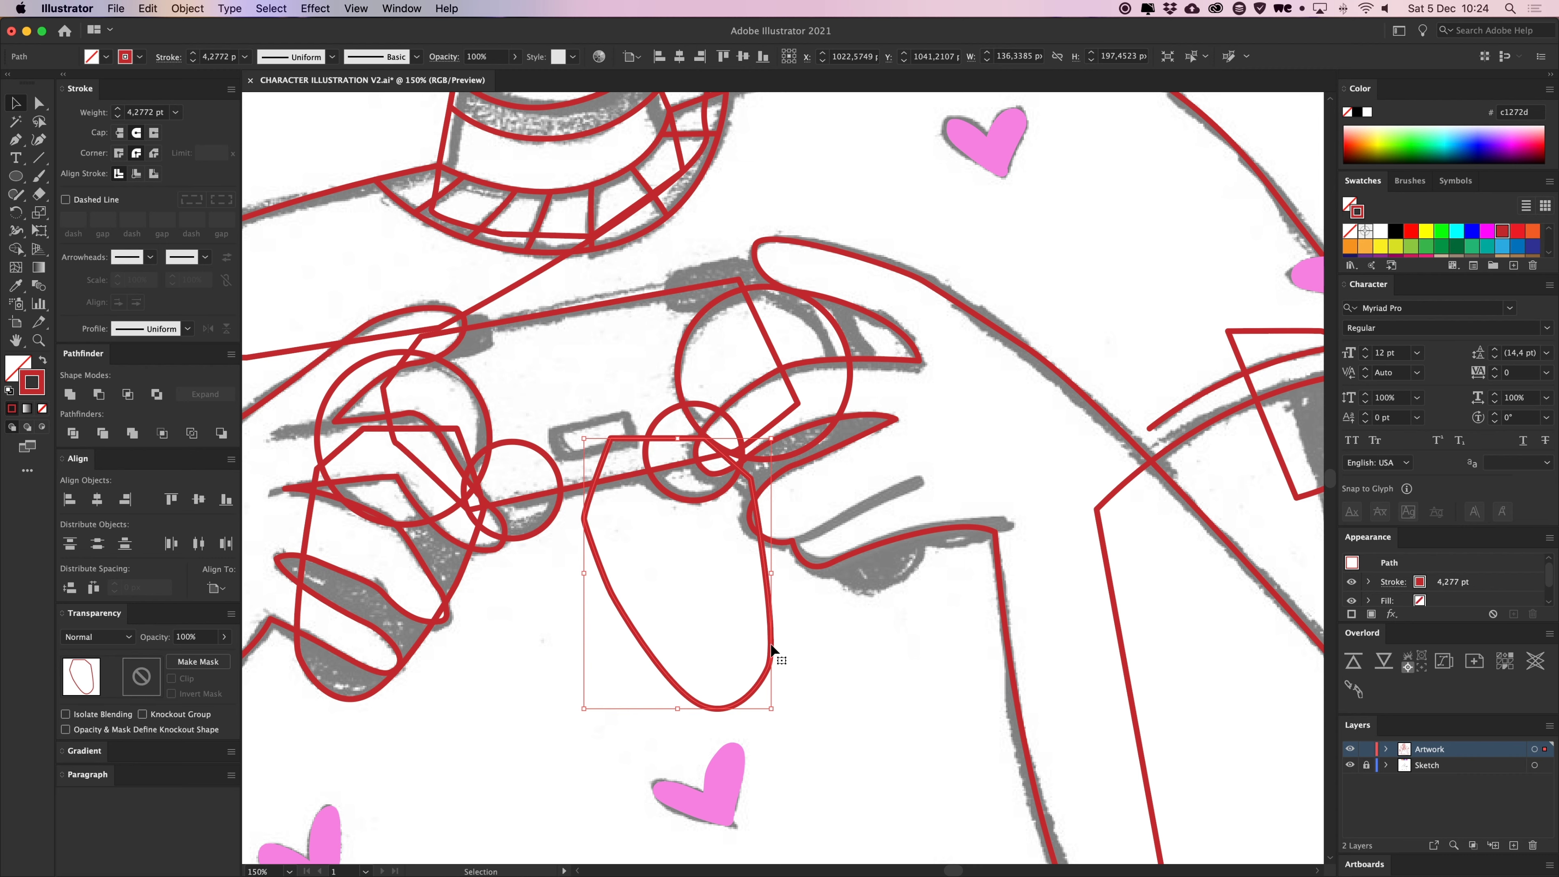
Move and rotate the mirrored grip so it follows the sketched right grip behind the hand, and deselect it
{"action": "left_click_drag", "start_coordinate": [772, 596], "coordinate": [917, 483]}
{"action": "left_click_drag", "start_coordinate": [925, 319], "coordinate": [869, 350]}
{"action": "key", "text": "a"}
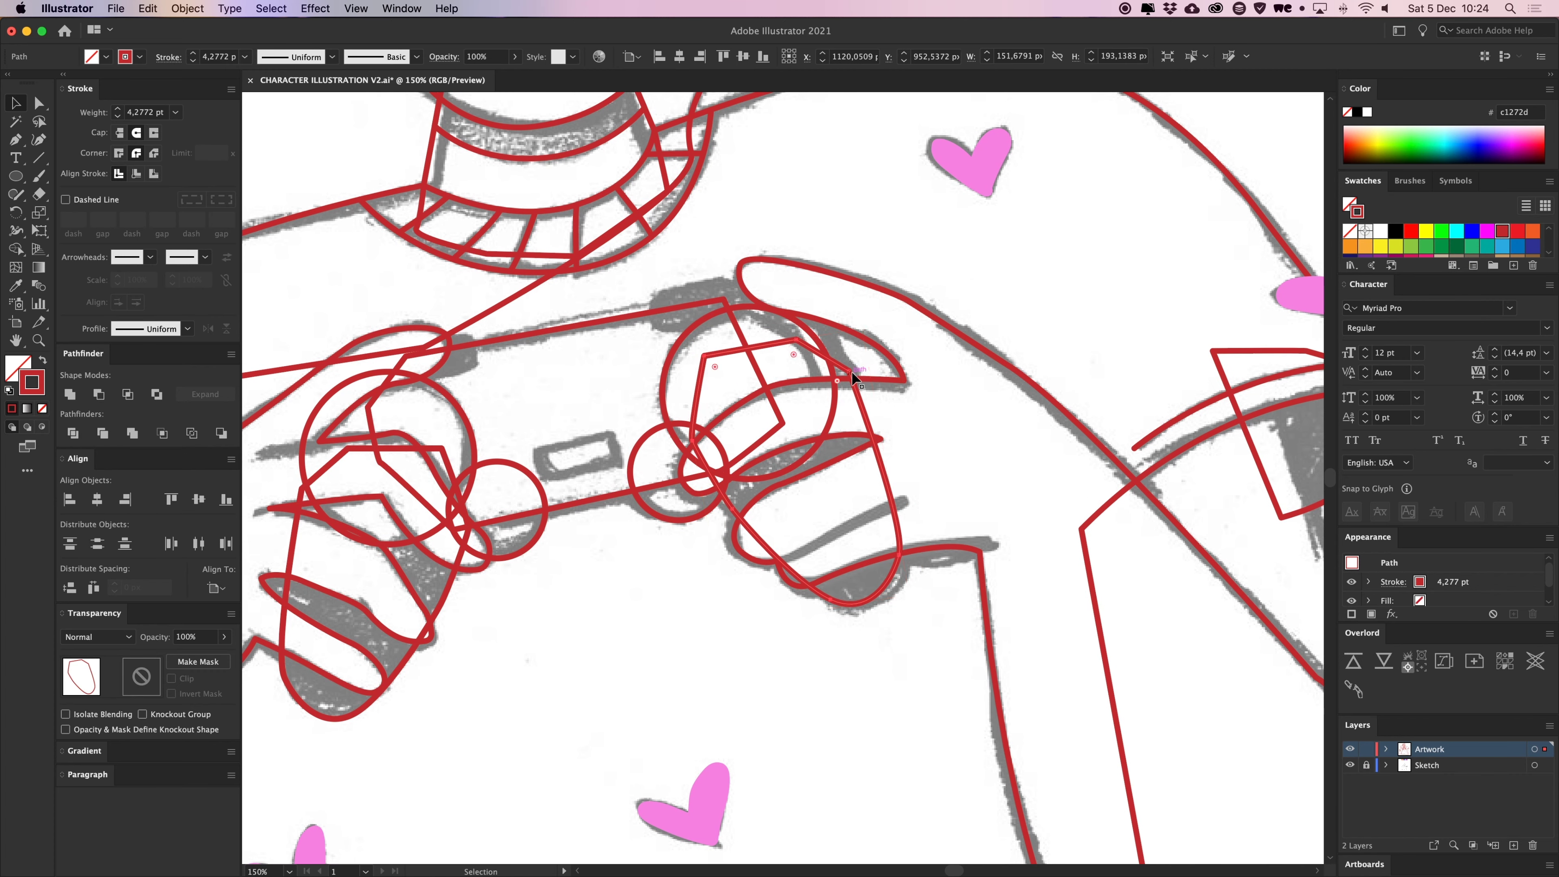
{"action": "left_click", "coordinate": [849, 371]}
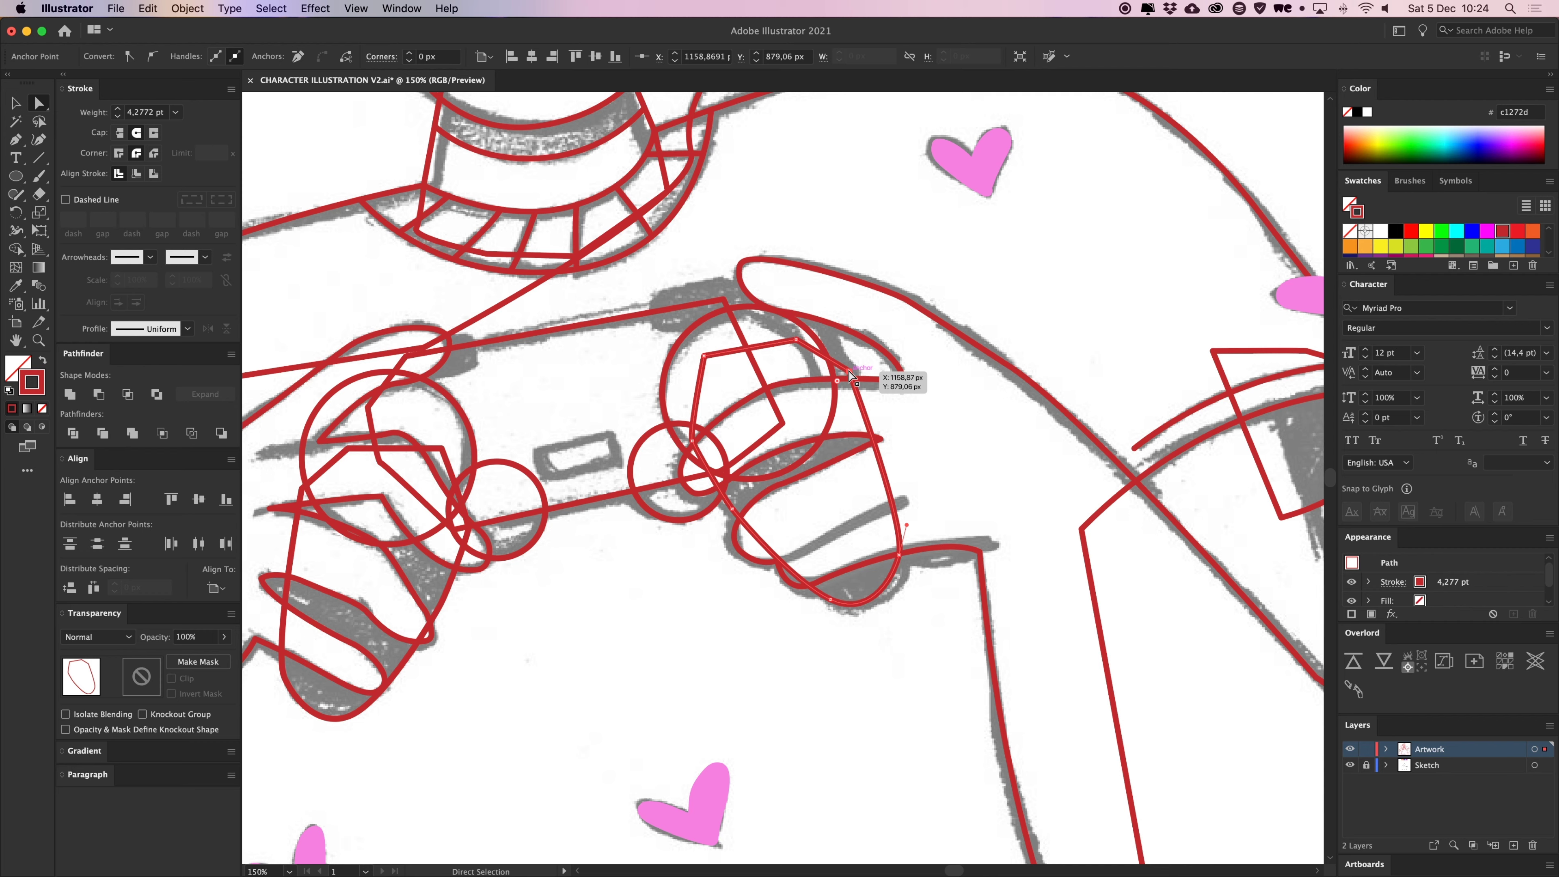
{"action": "left_click", "coordinate": [849, 357]}
{"action": "key", "text": "v"}
{"action": "left_click_drag", "start_coordinate": [851, 372], "coordinate": [844, 377]}
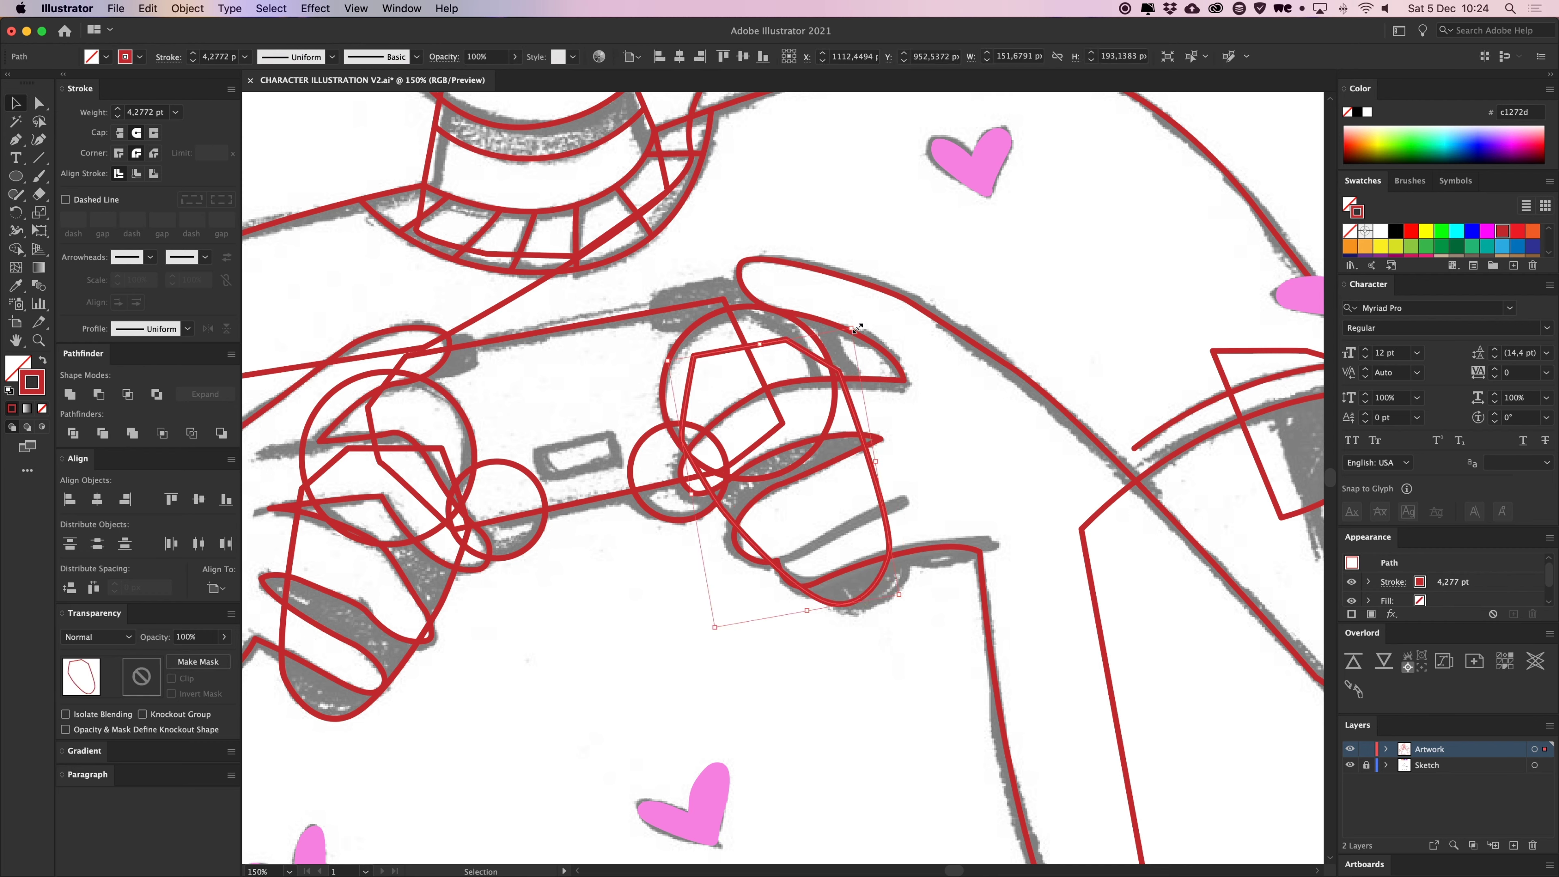
{"action": "left_click", "coordinate": [842, 352]}
{"action": "left_click", "coordinate": [841, 371]}
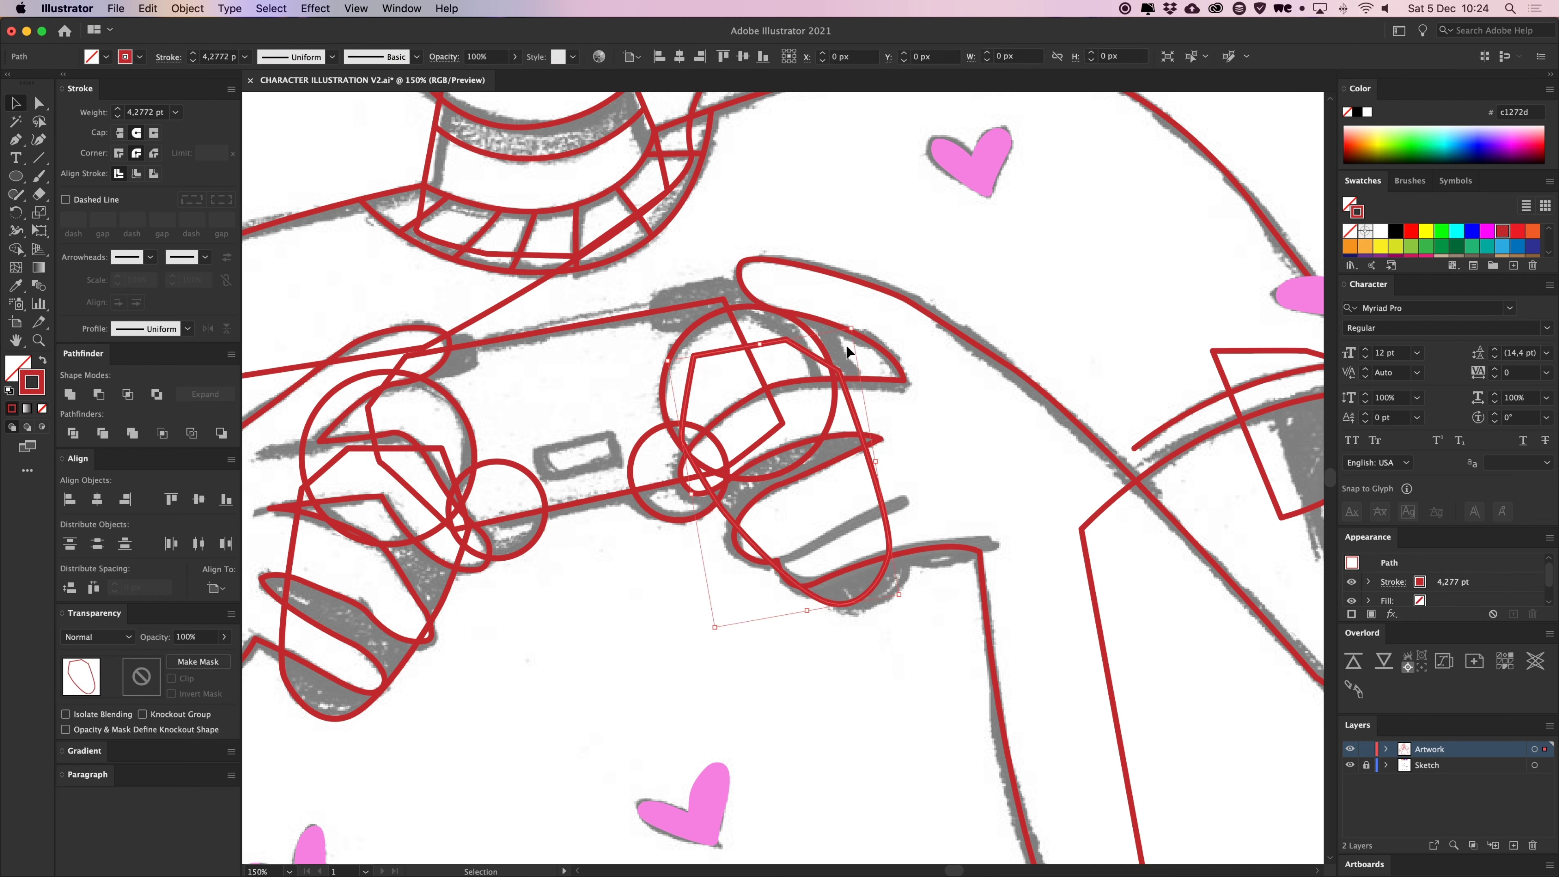
{"action": "left_click", "coordinate": [856, 323]}
{"action": "left_click", "coordinate": [837, 368]}
{"action": "left_click_drag", "start_coordinate": [854, 320], "coordinate": [847, 312]}
{"action": "left_click", "coordinate": [844, 349]}
Draw a rectangle about 67 × 28 px on the controller's upper edge and round its two top corners to about 13 px
{"action": "scroll", "coordinate": [835, 325], "scroll_direction": "up", "scroll_amount": 3}
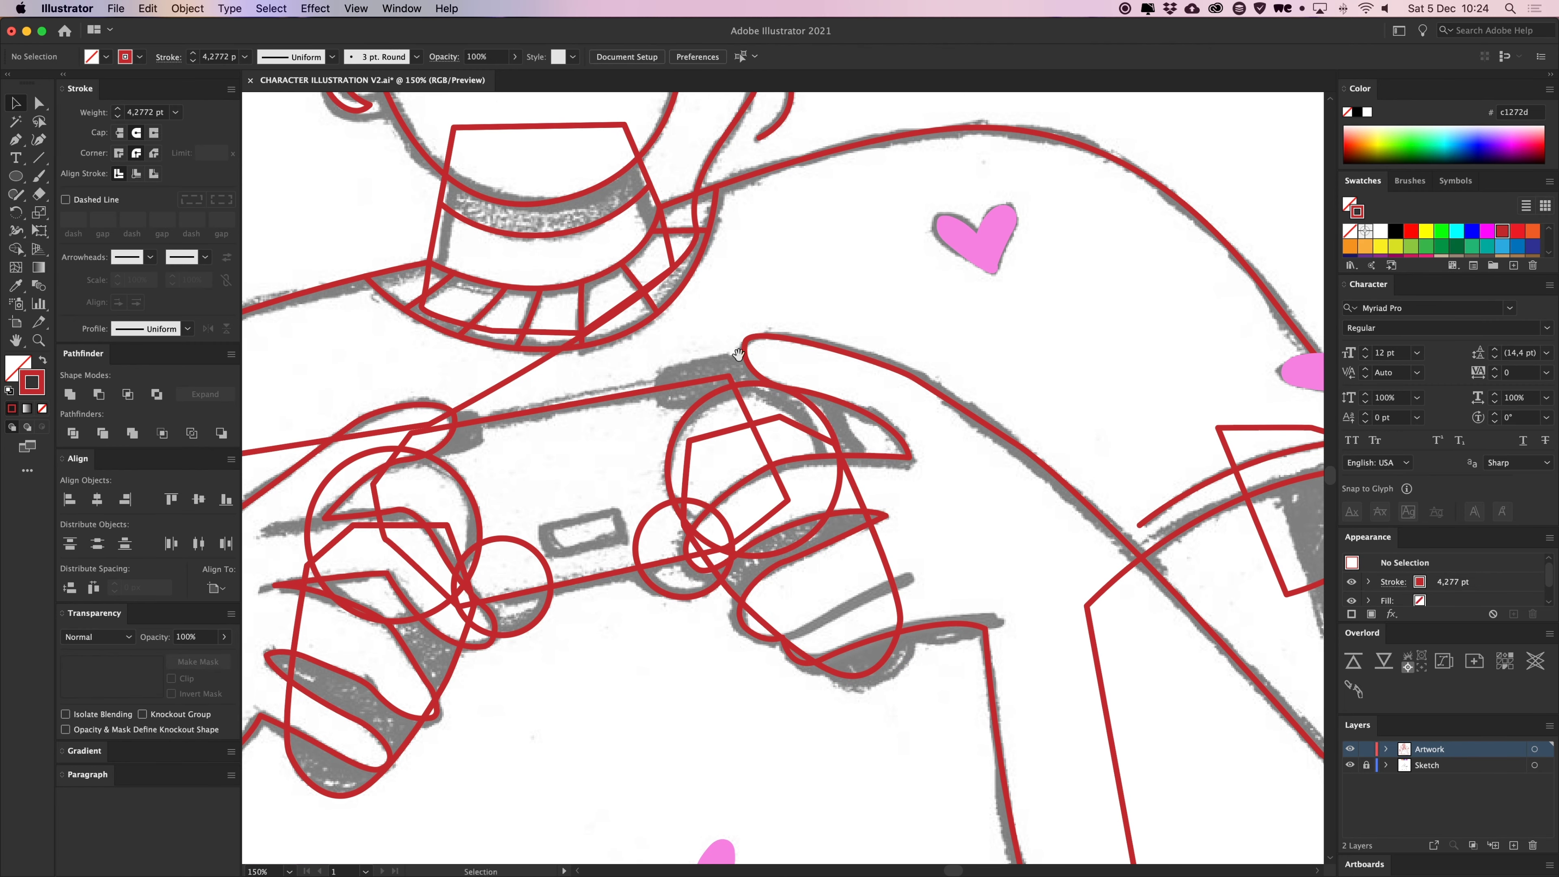
{"action": "scroll", "coordinate": [825, 307], "scroll_direction": "left", "scroll_amount": 4}
{"action": "key", "text": "m"}
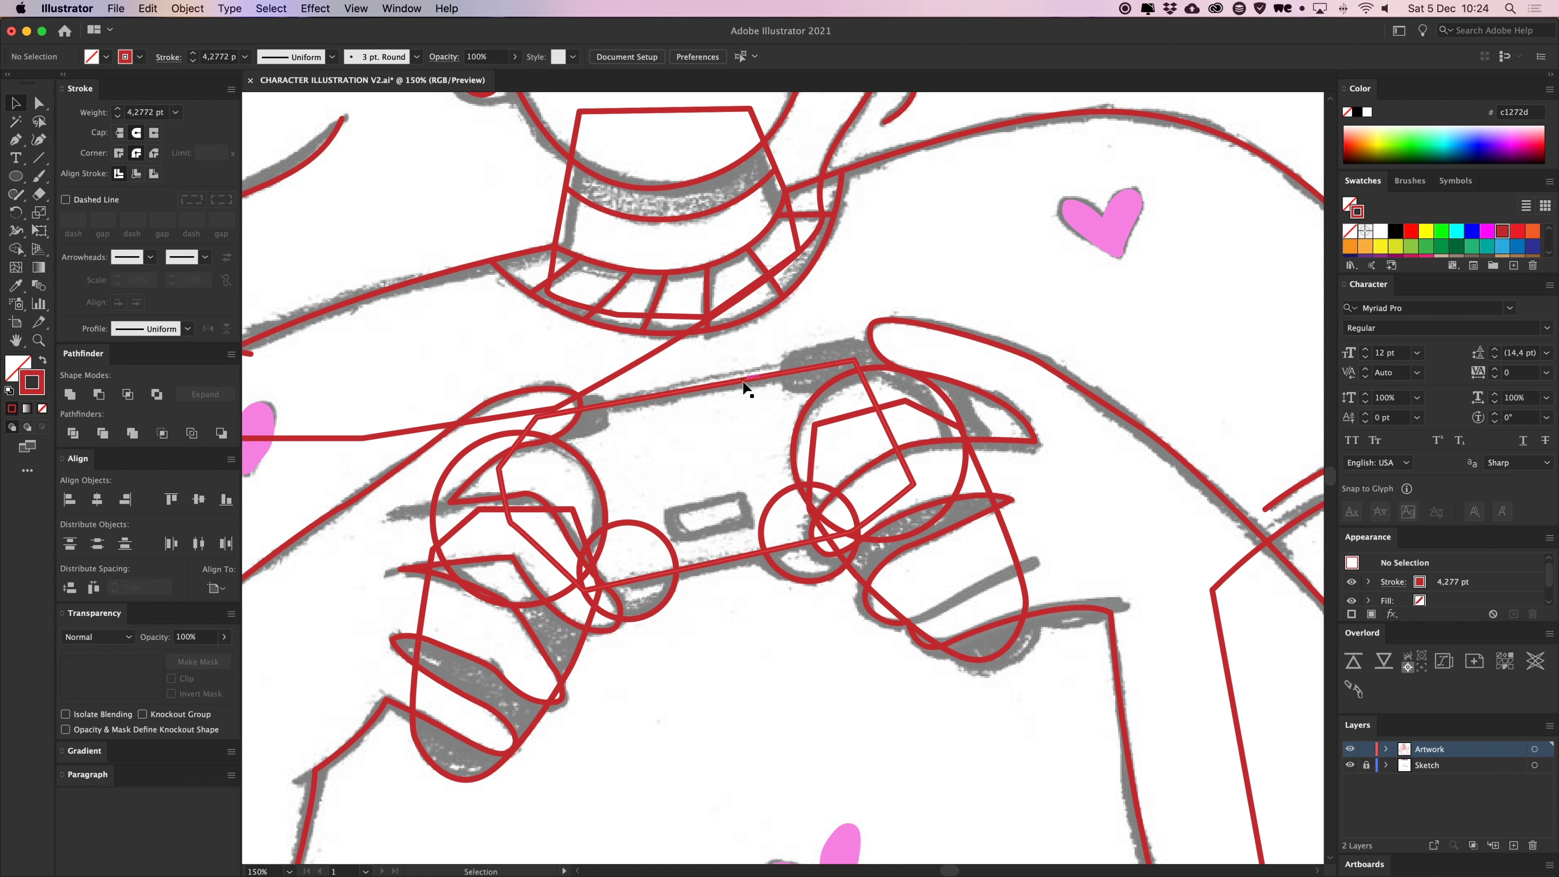
{"action": "mouse_move", "coordinate": [782, 354]}
{"action": "left_mouse_down"}
{"action": "mouse_move", "coordinate": [856, 363]}
{"action": "mouse_move", "coordinate": [912, 393]}
{"action": "mouse_move", "coordinate": [764, 407]}
{"action": "left_mouse_up"}
{"action": "key", "text": "v"}
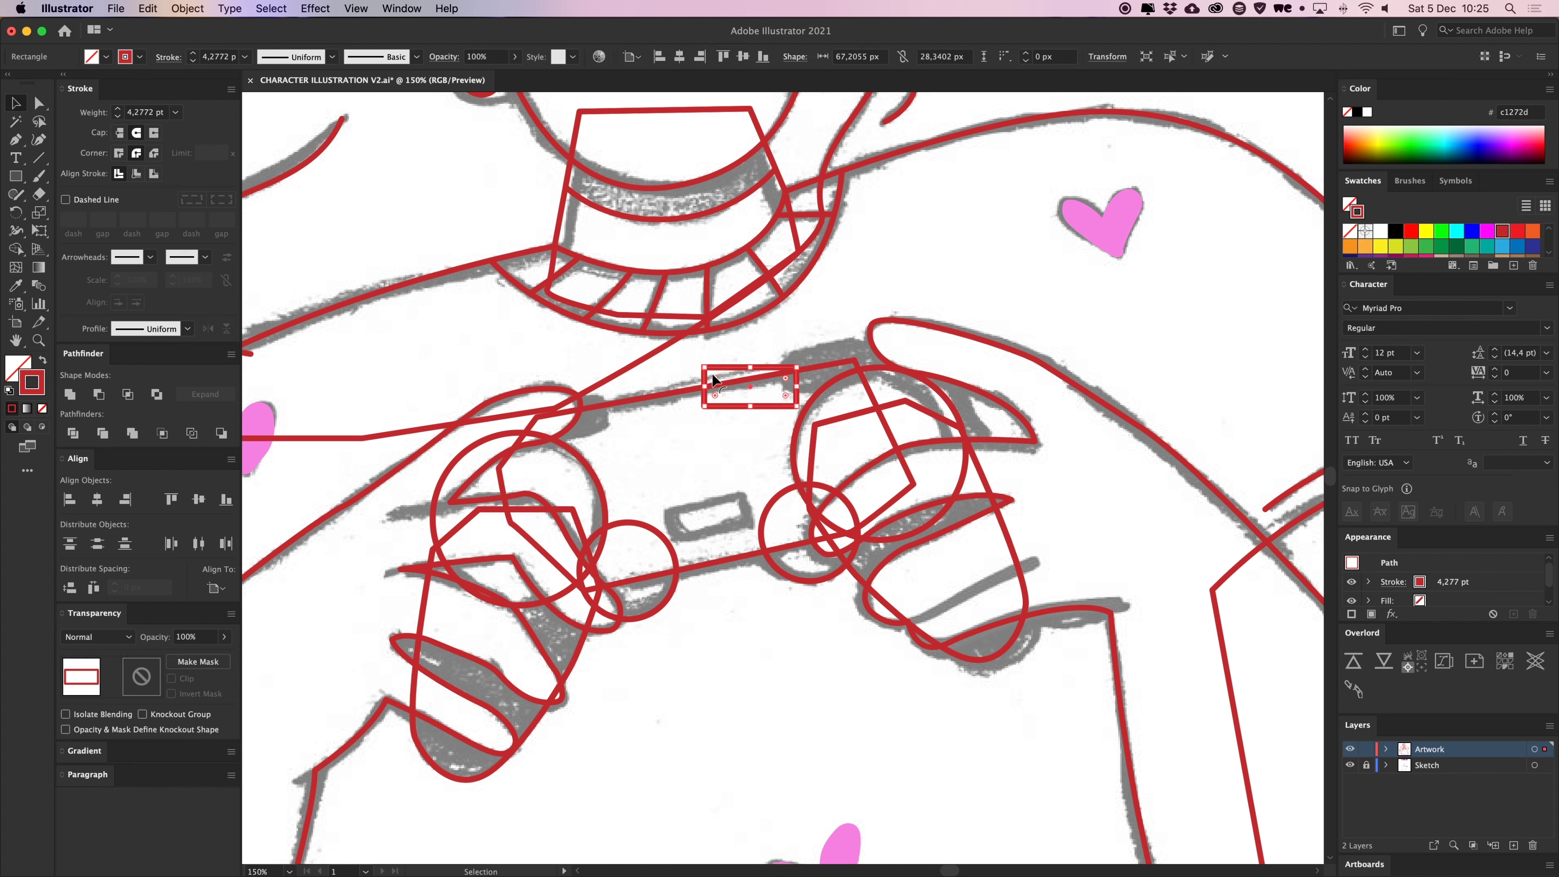
{"action": "key", "text": "a"}
{"action": "left_click", "coordinate": [706, 369]}
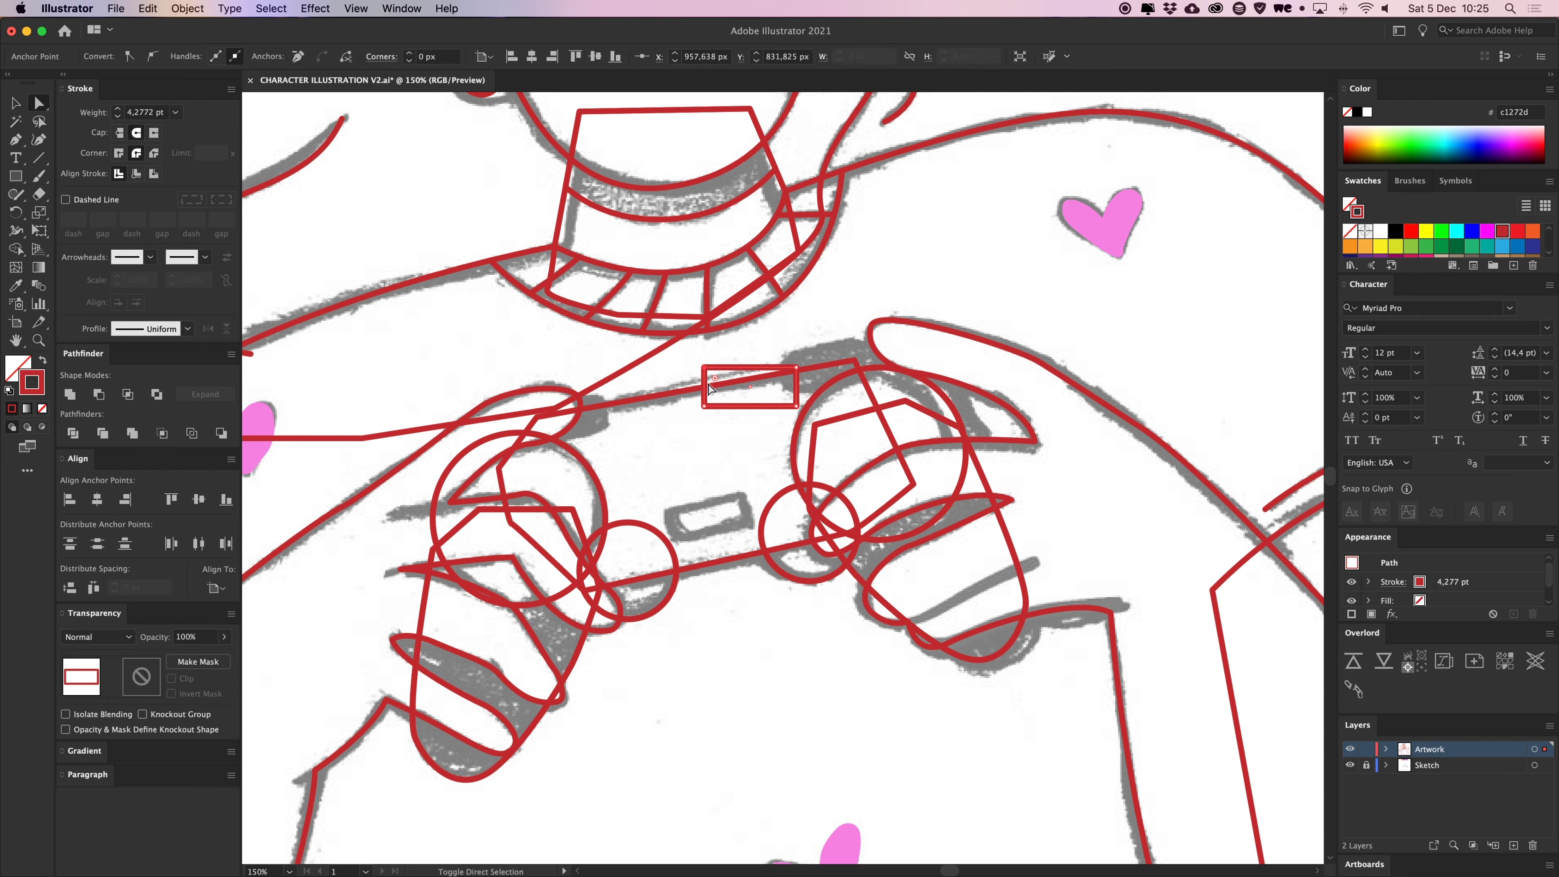
{"action": "left_click", "coordinate": [797, 367], "text": "shift"}
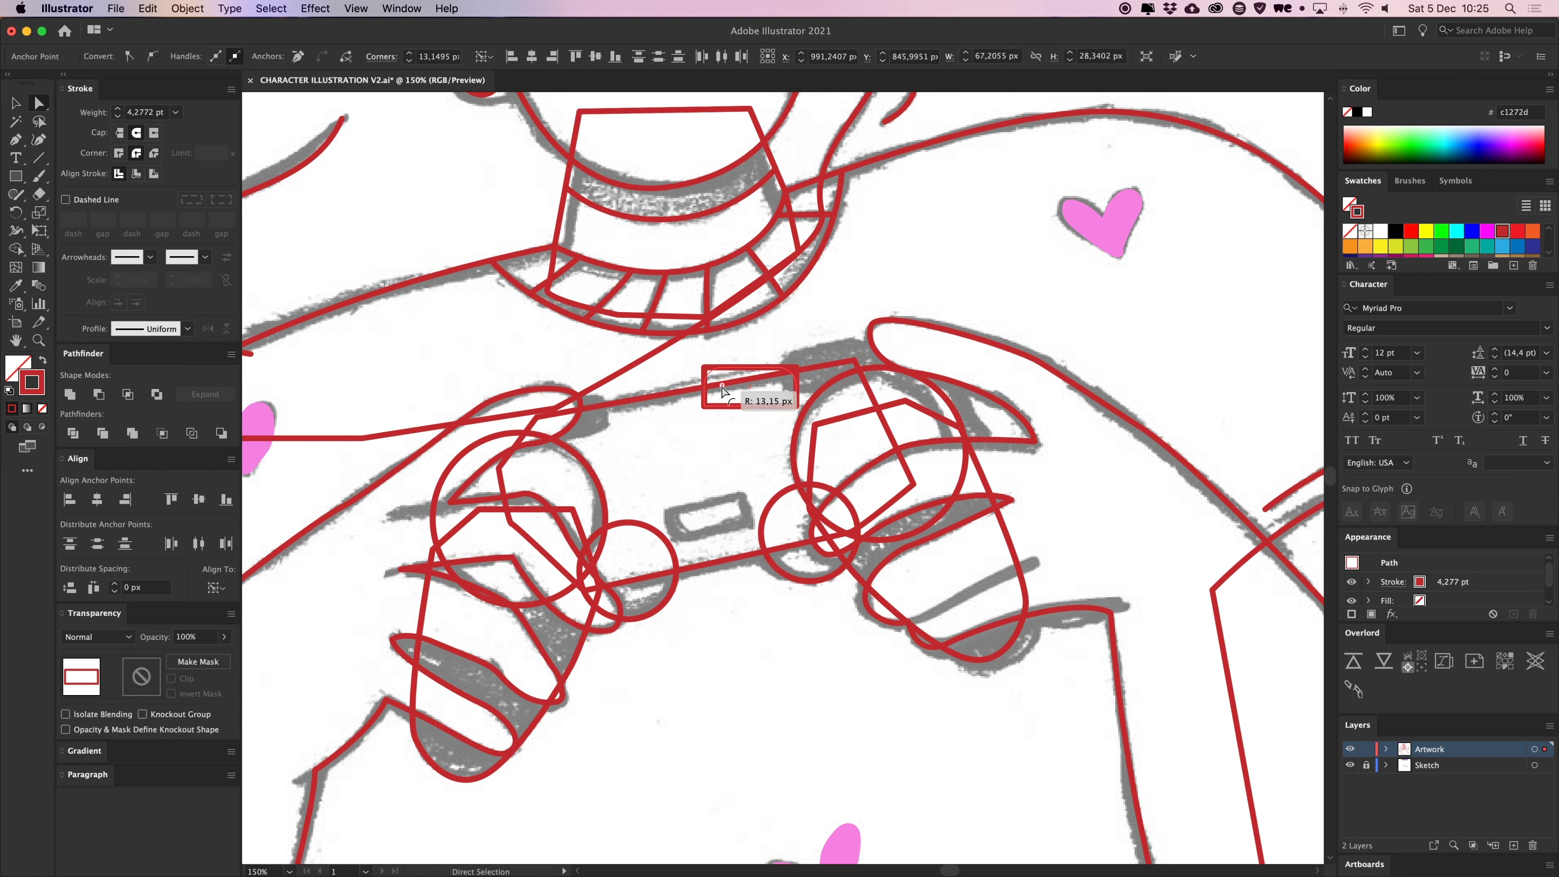
{"action": "left_click_drag", "start_coordinate": [724, 393], "coordinate": [724, 394]}
Rotate the rounded rectangle to the controller's slant, fit it over the right shoulder button, and duplicate it over the left one
{"action": "key", "text": "v"}
{"action": "left_click_drag", "start_coordinate": [796, 354], "coordinate": [796, 355]}
{"action": "left_click", "coordinate": [796, 350]}
{"action": "left_click", "coordinate": [785, 363]}
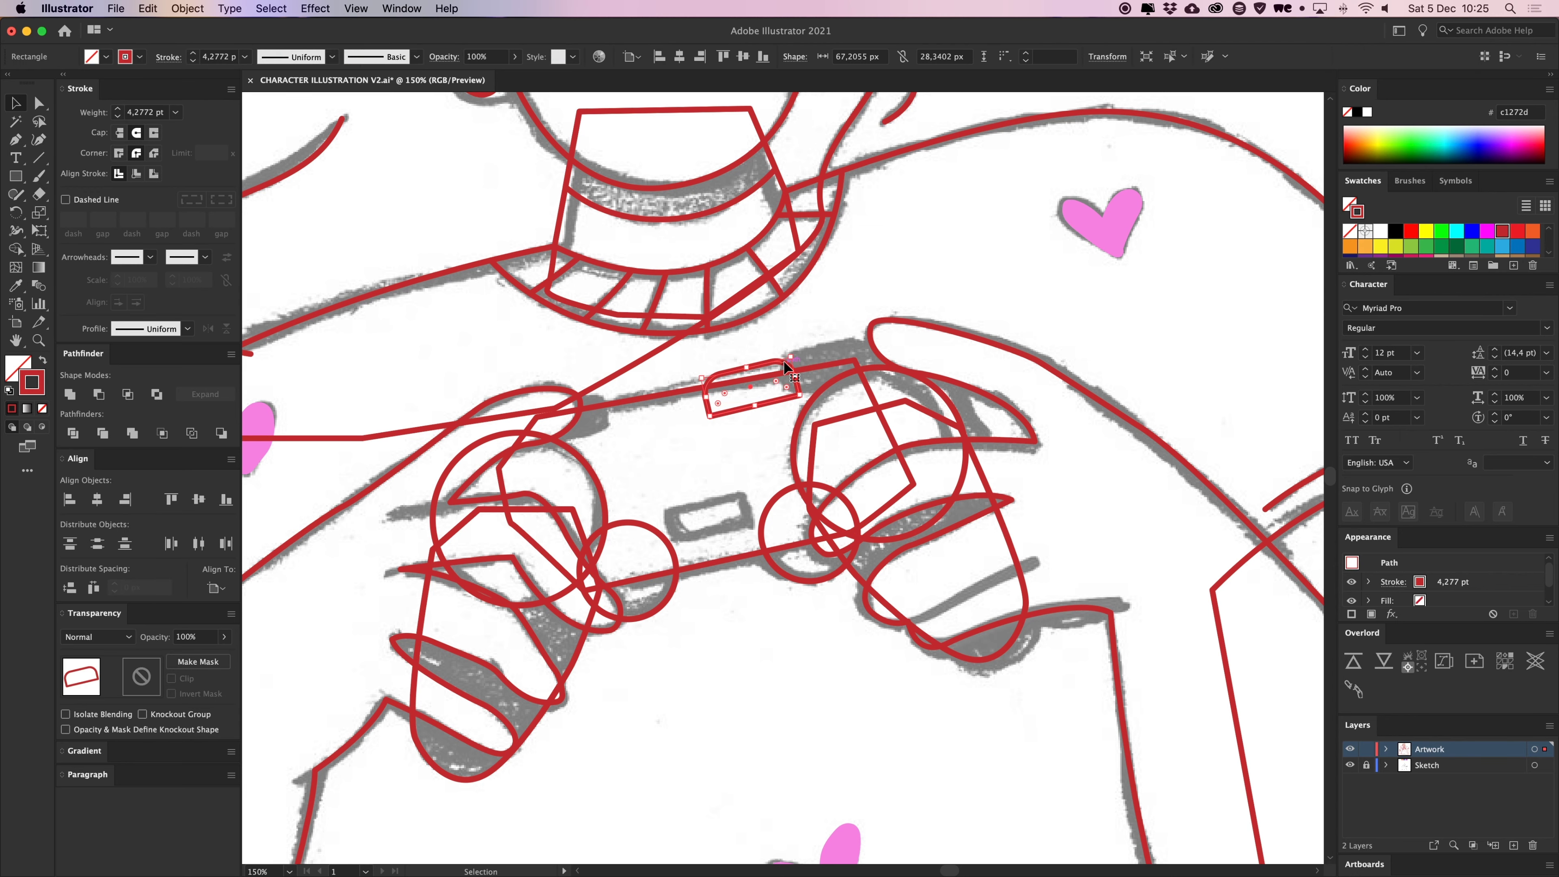
{"action": "key", "text": "super+equal"}
{"action": "key", "text": "super+equal"}
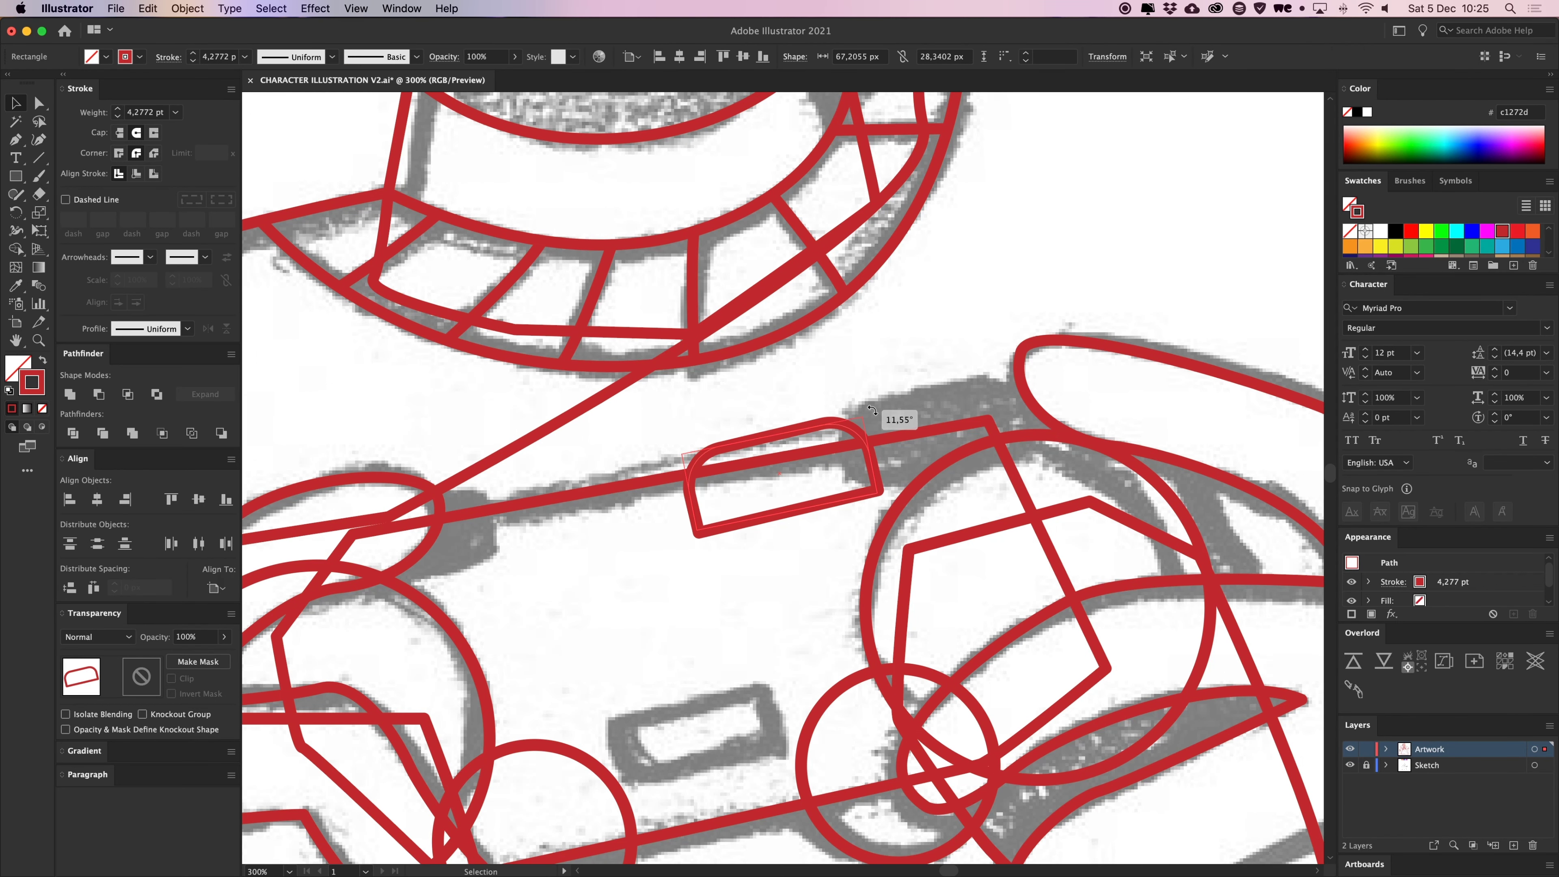
{"action": "left_click_drag", "start_coordinate": [872, 410], "coordinate": [481, 460]}
{"action": "left_click", "coordinate": [874, 400]}
{"action": "scroll", "coordinate": [982, 348], "scroll_direction": "left", "scroll_amount": 2}
{"action": "scroll", "coordinate": [982, 349], "scroll_direction": "down", "scroll_amount": 1}
{"action": "left_click", "coordinate": [480, 373]}
Draw a rectangle about 46 × 20 px over the sketched button in the middle of the controller
{"action": "key", "text": "super+minus"}
{"action": "key", "text": "super+minus"}
{"action": "key", "text": "super+minus"}
{"action": "mouse_move", "coordinate": [638, 562]}
{"action": "left_mouse_down"}
{"action": "mouse_move", "coordinate": [629, 551]}
{"action": "mouse_move", "coordinate": [716, 554]}
{"action": "mouse_move", "coordinate": [876, 584]}
{"action": "mouse_move", "coordinate": [768, 568]}
{"action": "left_mouse_up"}
{"action": "key", "text": "super+plus"}
{"action": "key", "text": "super+plus"}
{"action": "key", "text": "super+plus"}
{"action": "key", "text": "v"}
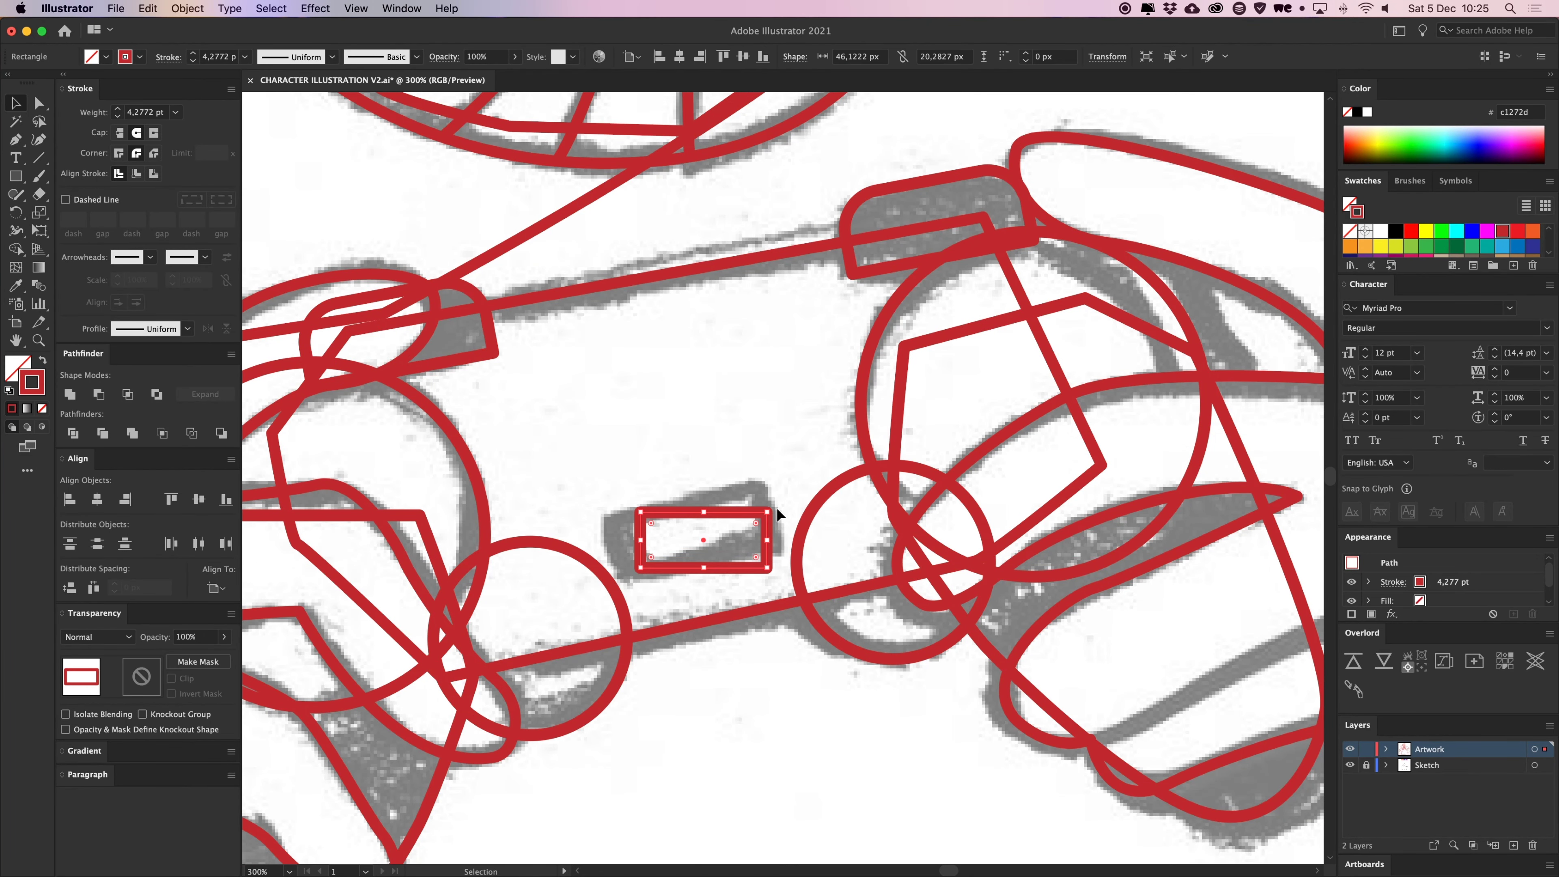
Rotate the middle button rectangle to match the controller's slant, position it over the sketched button, and deselect it
{"action": "left_click_drag", "start_coordinate": [773, 509], "coordinate": [776, 477]}
{"action": "left_click", "coordinate": [773, 456]}
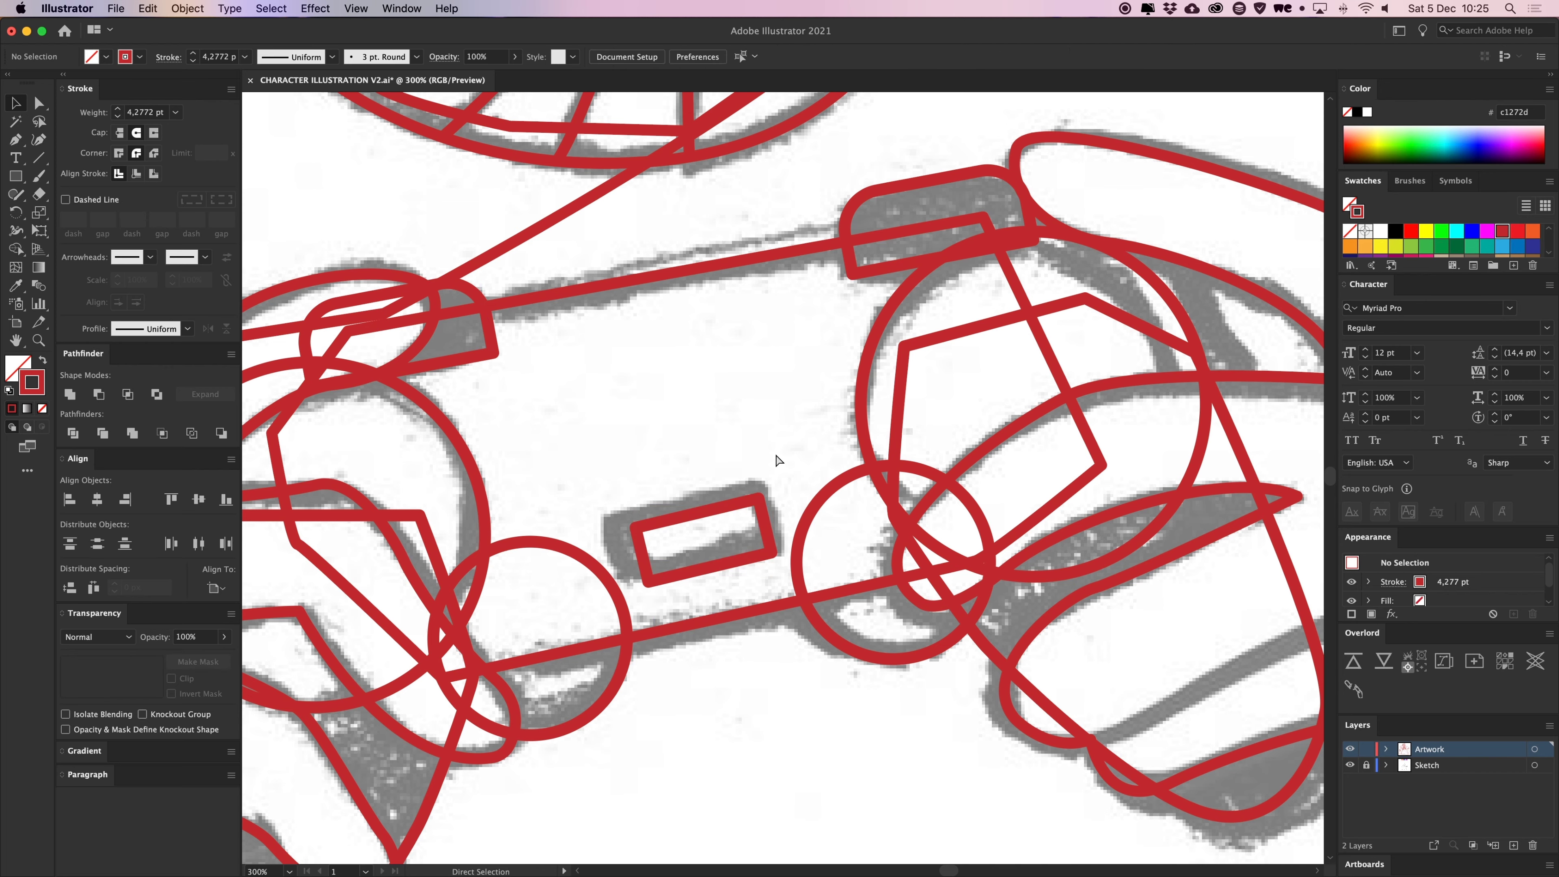
{"action": "key", "text": "super+plus"}
{"action": "left_click_drag", "start_coordinate": [695, 633], "coordinate": [681, 624]}
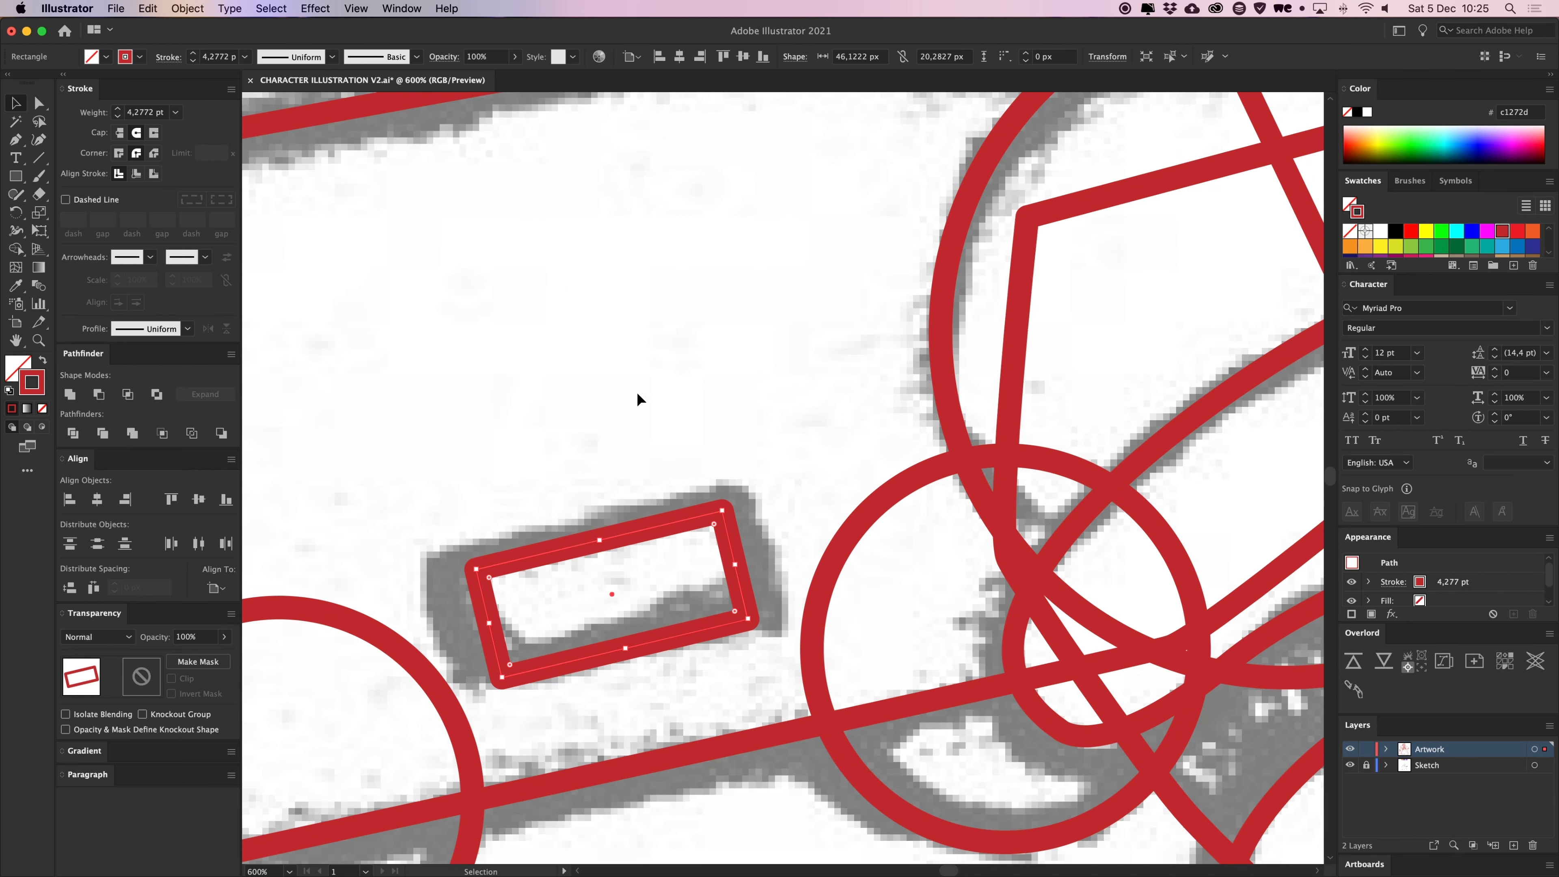
{"action": "left_click", "coordinate": [637, 391]}
Unlock all locked objects, including the pink hearts group, and deselect everything
{"action": "key", "text": "super+minus"}
{"action": "key", "text": "super+minus"}
{"action": "key", "text": "super+minus"}
{"action": "key", "text": "super+minus"}
{"action": "key", "text": "super+minus"}
{"action": "key", "text": "super+minus"}
{"action": "key", "text": "super+minus"}
{"action": "key", "text": "super+minus"}
{"action": "key", "text": "v"}
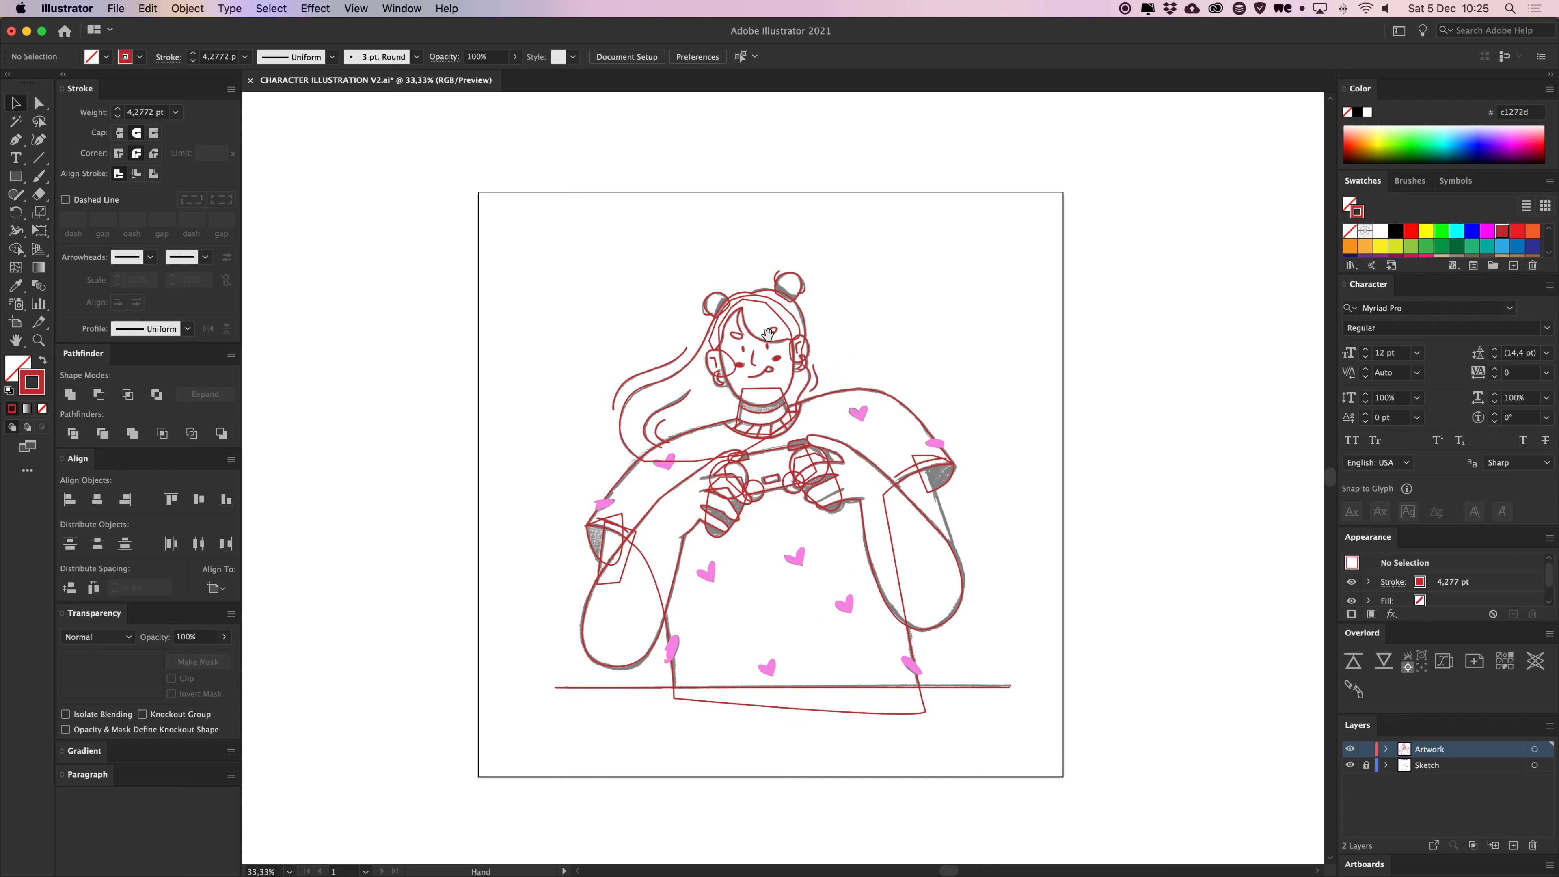
{"action": "scroll", "coordinate": [977, 291], "scroll_direction": "down", "scroll_amount": 1}
{"action": "key", "text": "super+plus"}
{"action": "scroll", "coordinate": [978, 295], "scroll_direction": "up", "scroll_amount": 2}
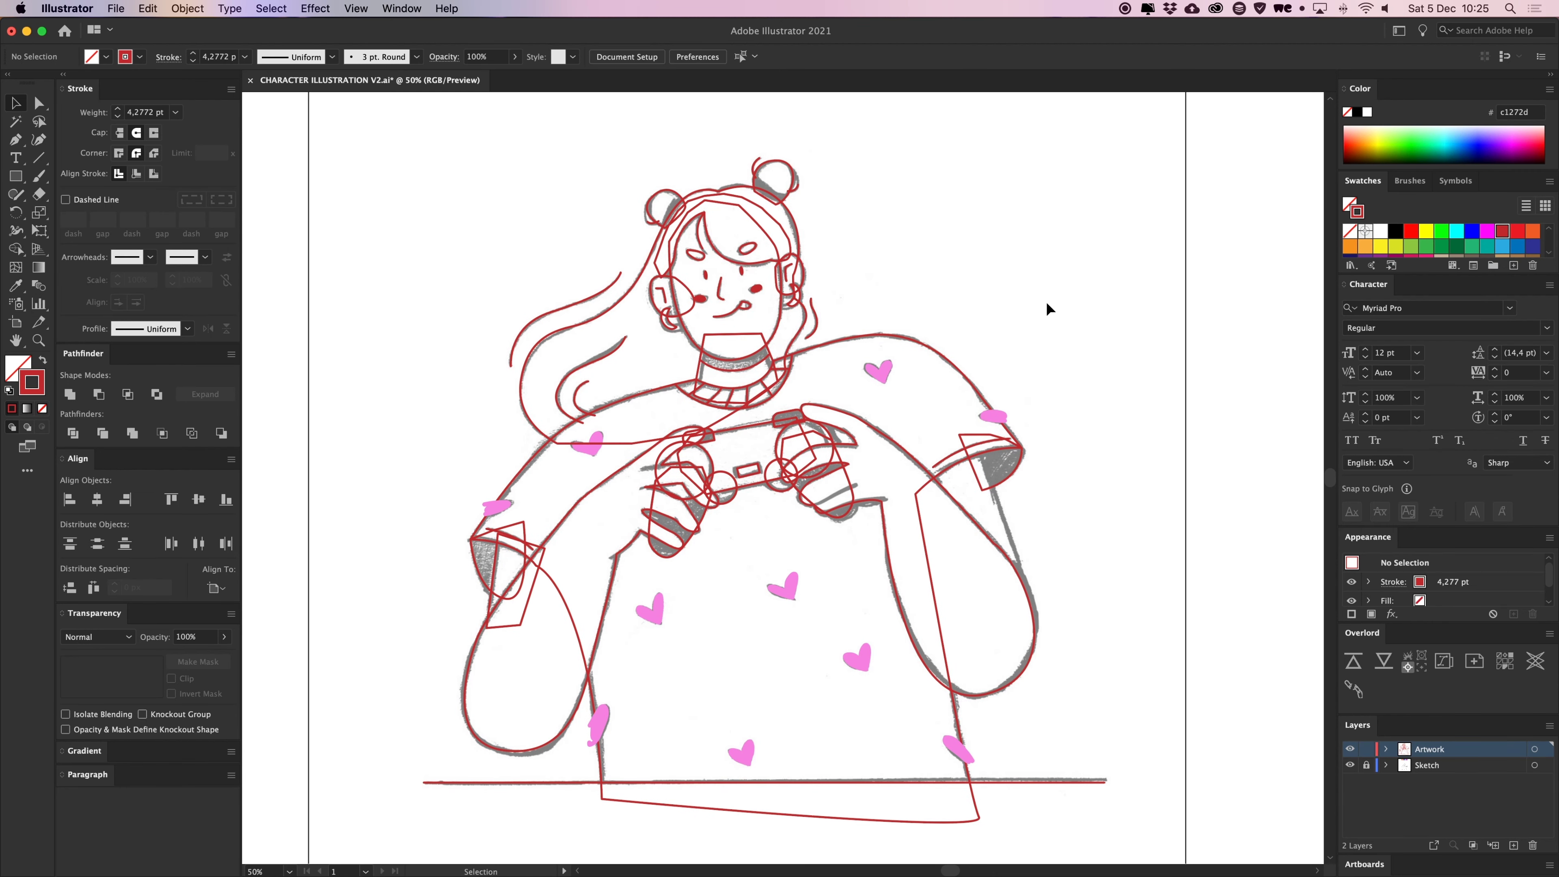
{"action": "key", "text": "super+minus"}
{"action": "key", "text": "super+minus"}
{"action": "key", "text": "super+alt+2"}
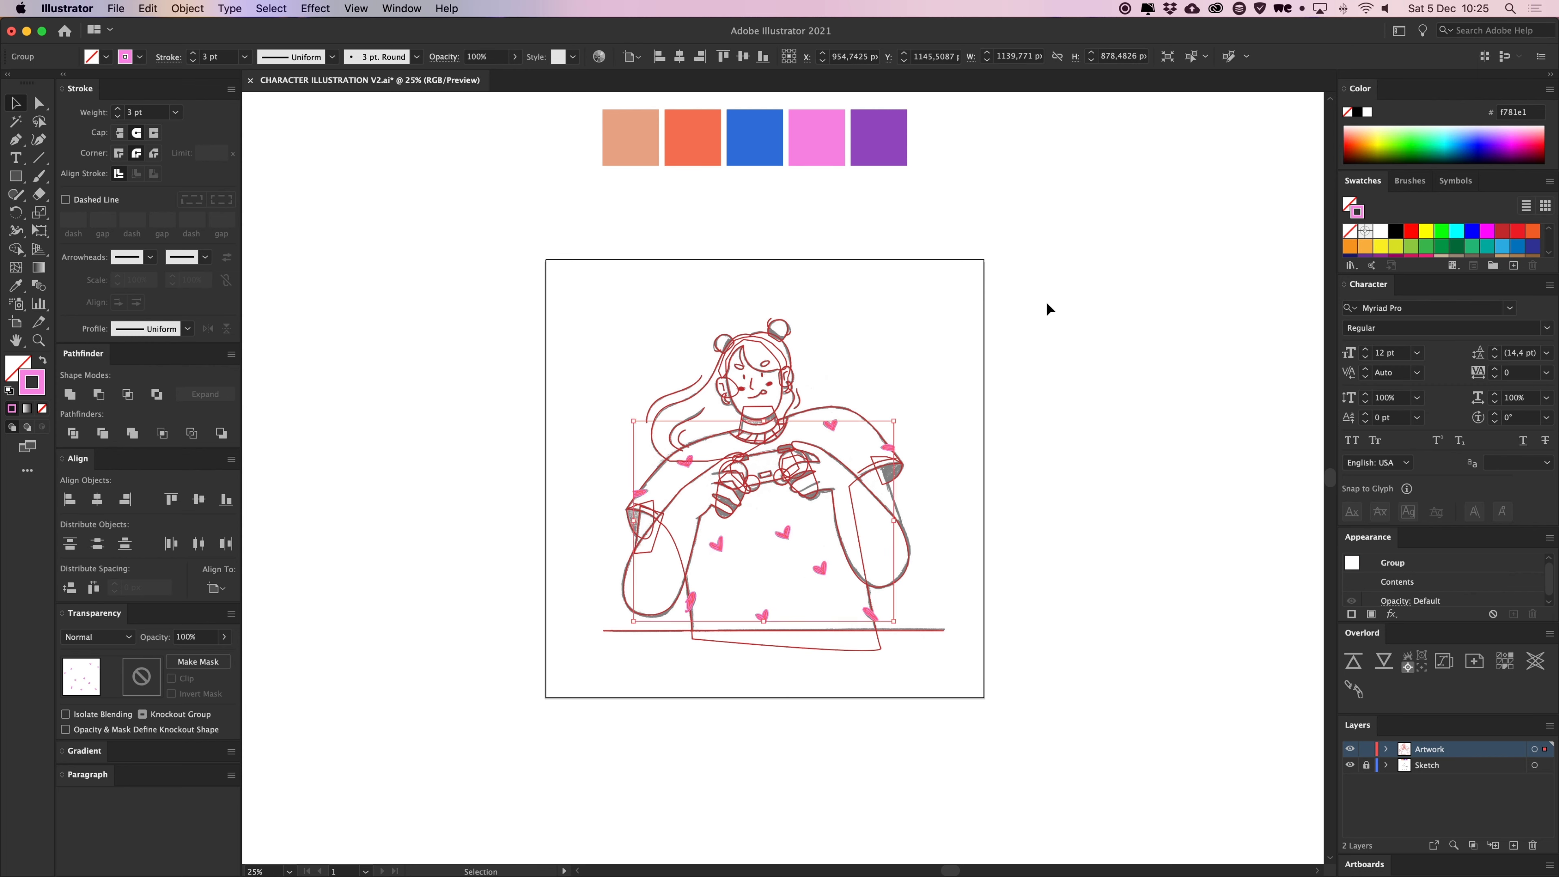
{"action": "left_click", "coordinate": [1047, 301]}
Fill the sweater group with the blue from the palette squares using the Eyedropper, and deselect it
{"action": "left_click_drag", "start_coordinate": [1058, 294], "coordinate": [1036, 329]}
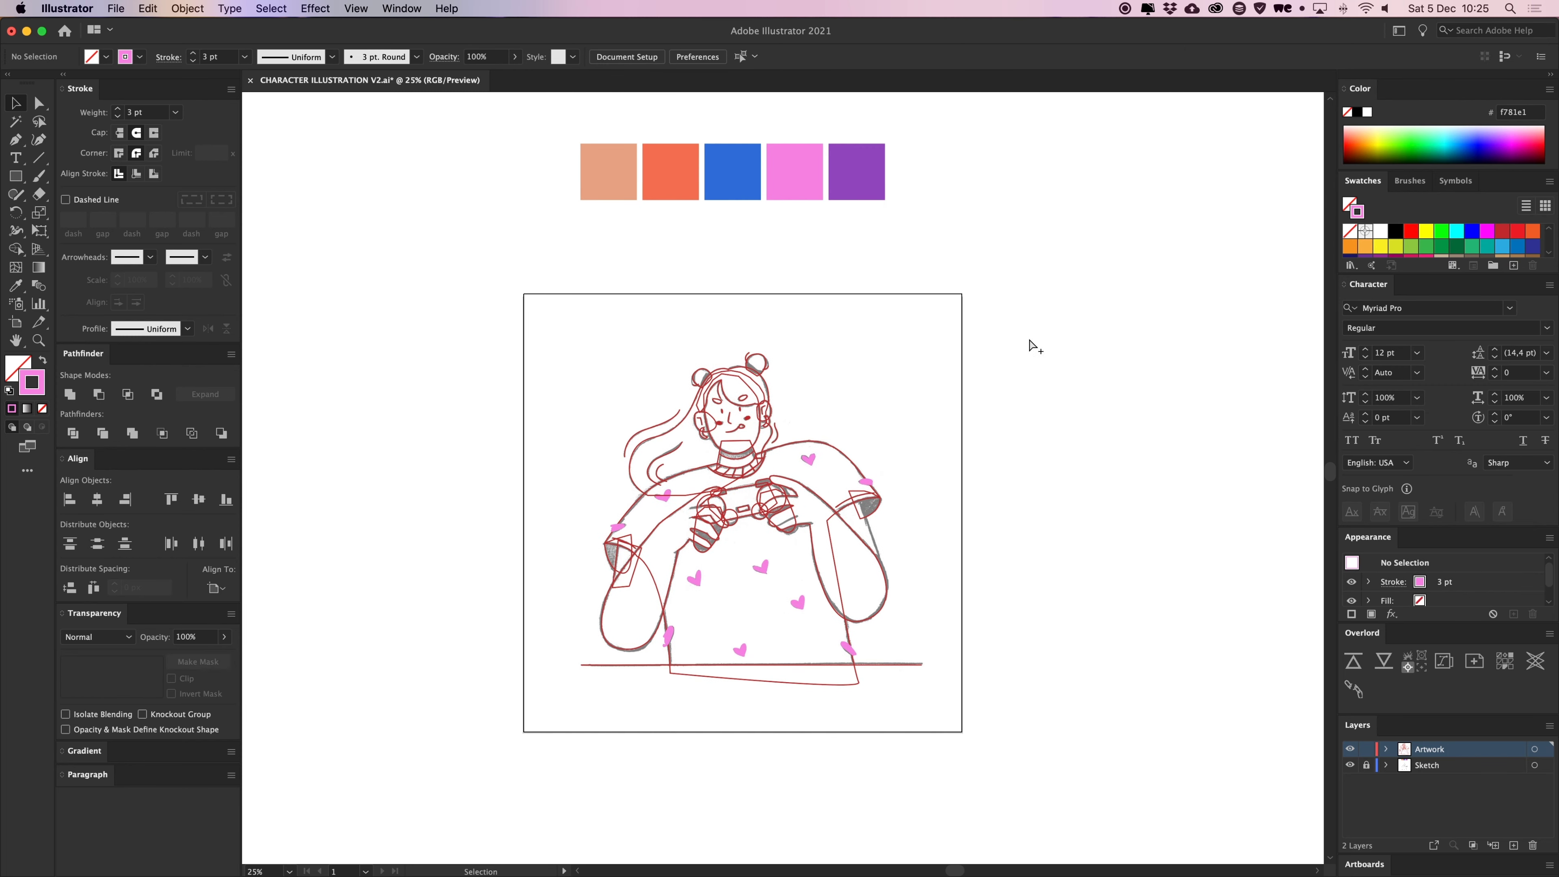
{"action": "left_click_drag", "start_coordinate": [921, 441], "coordinate": [880, 434]}
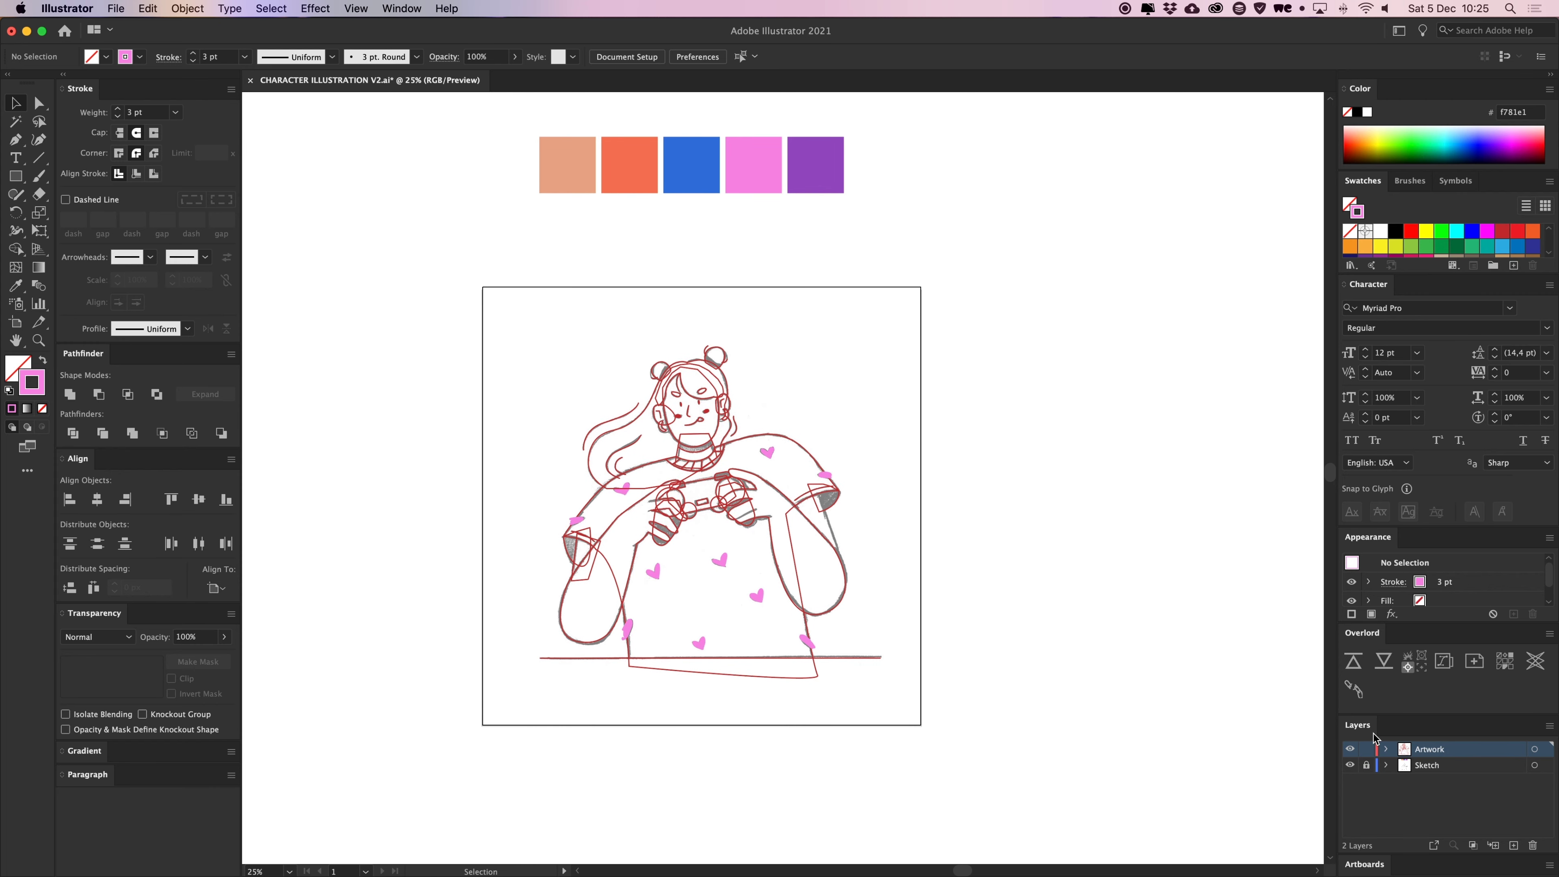
{"action": "left_click_drag", "start_coordinate": [954, 468], "coordinate": [985, 455]}
{"action": "key", "text": "super+equal"}
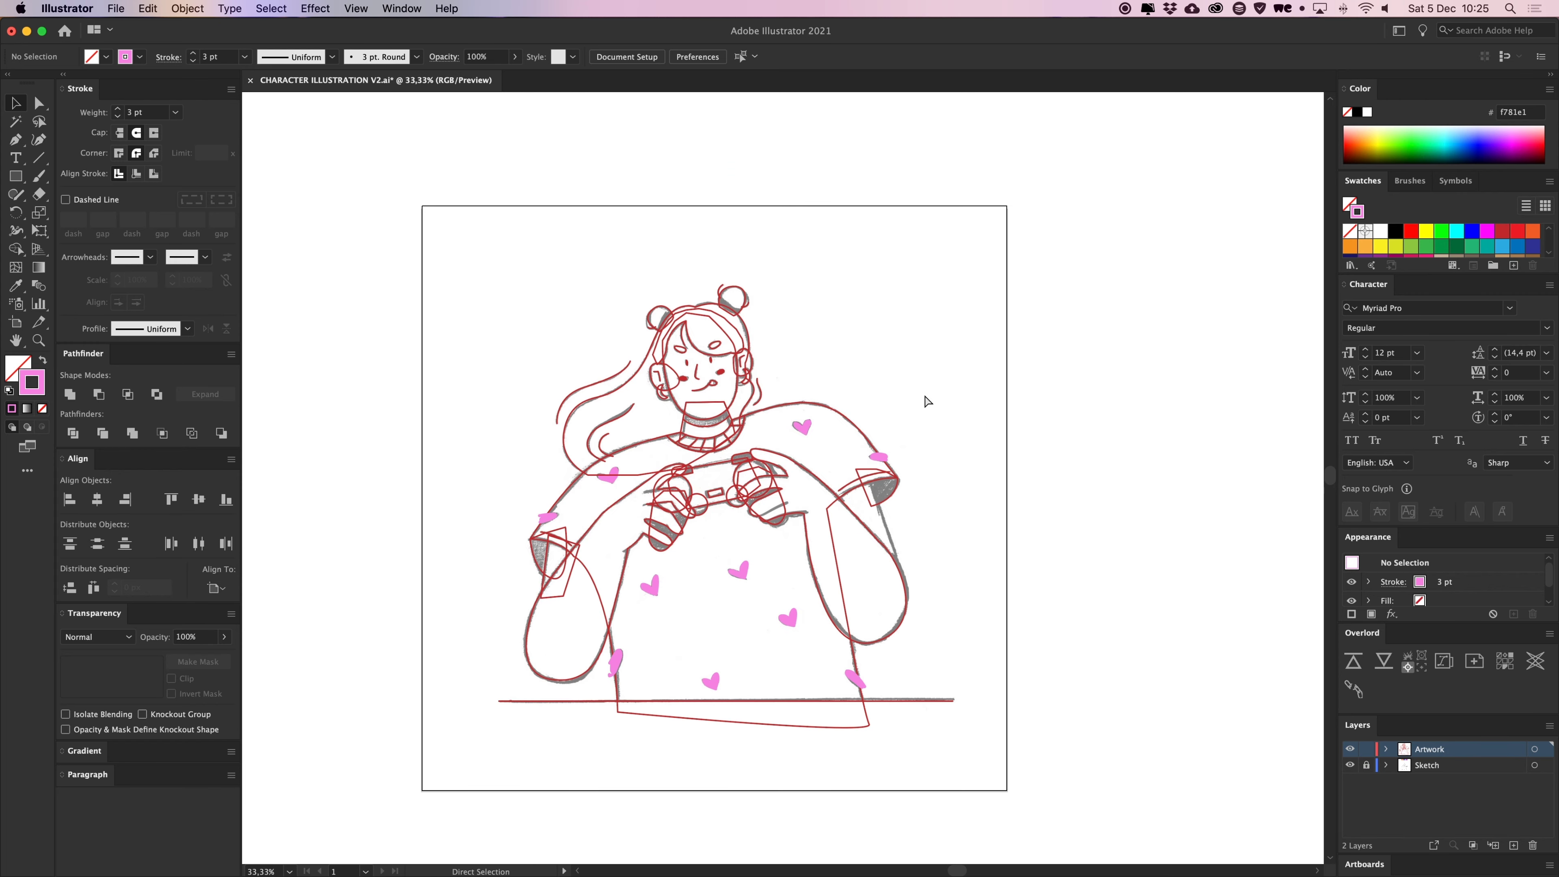
{"action": "left_click_drag", "start_coordinate": [924, 394], "coordinate": [938, 360]}
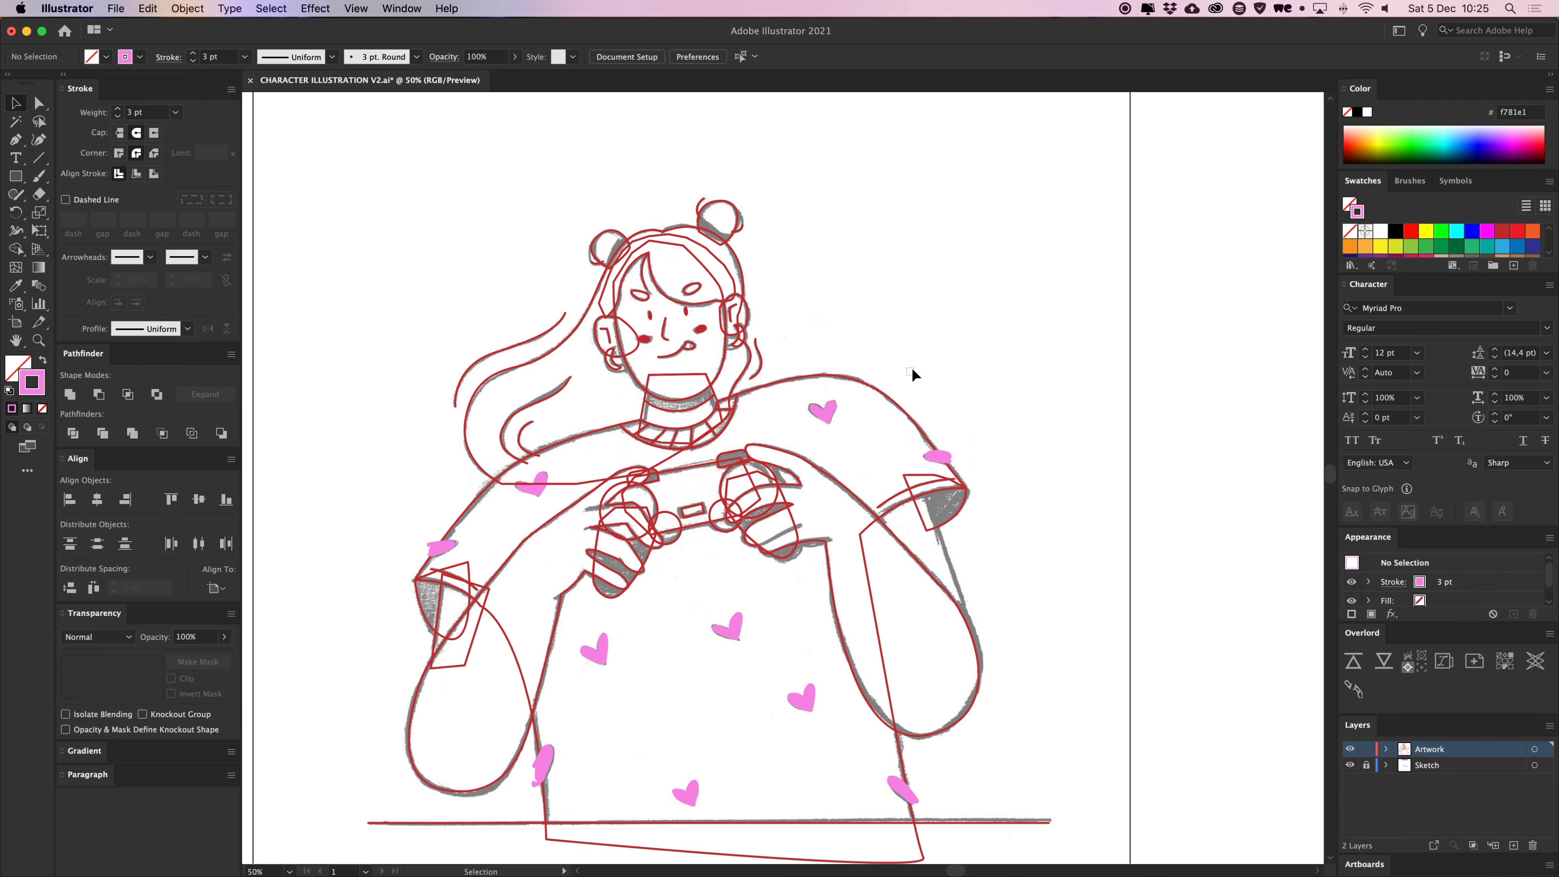
{"action": "left_click", "coordinate": [887, 409]}
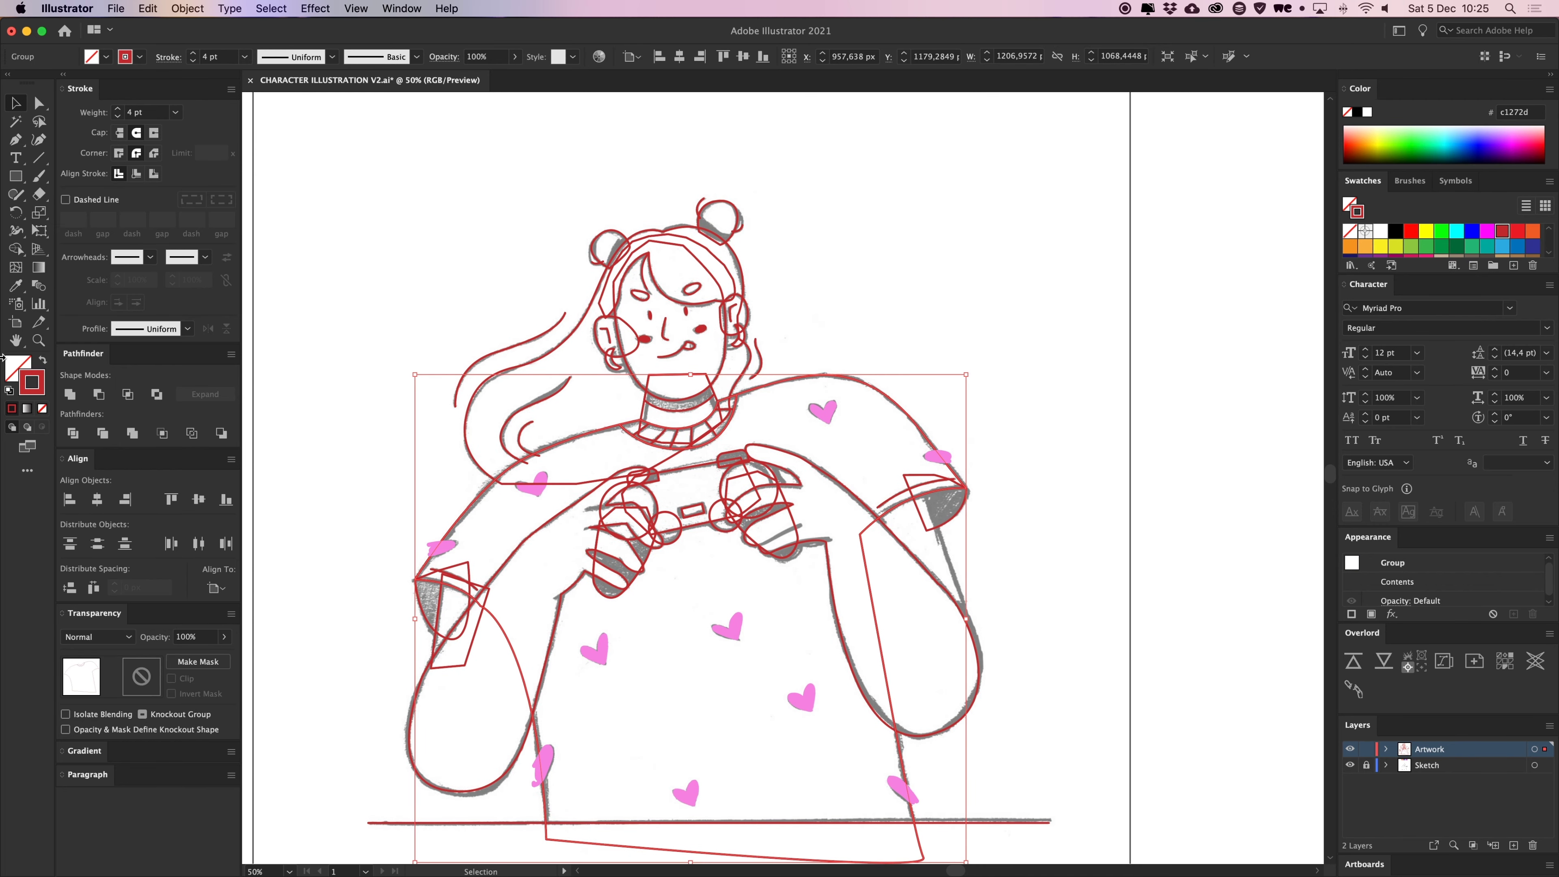
{"action": "scroll", "coordinate": [811, 473], "scroll_direction": "up", "scroll_amount": 10}
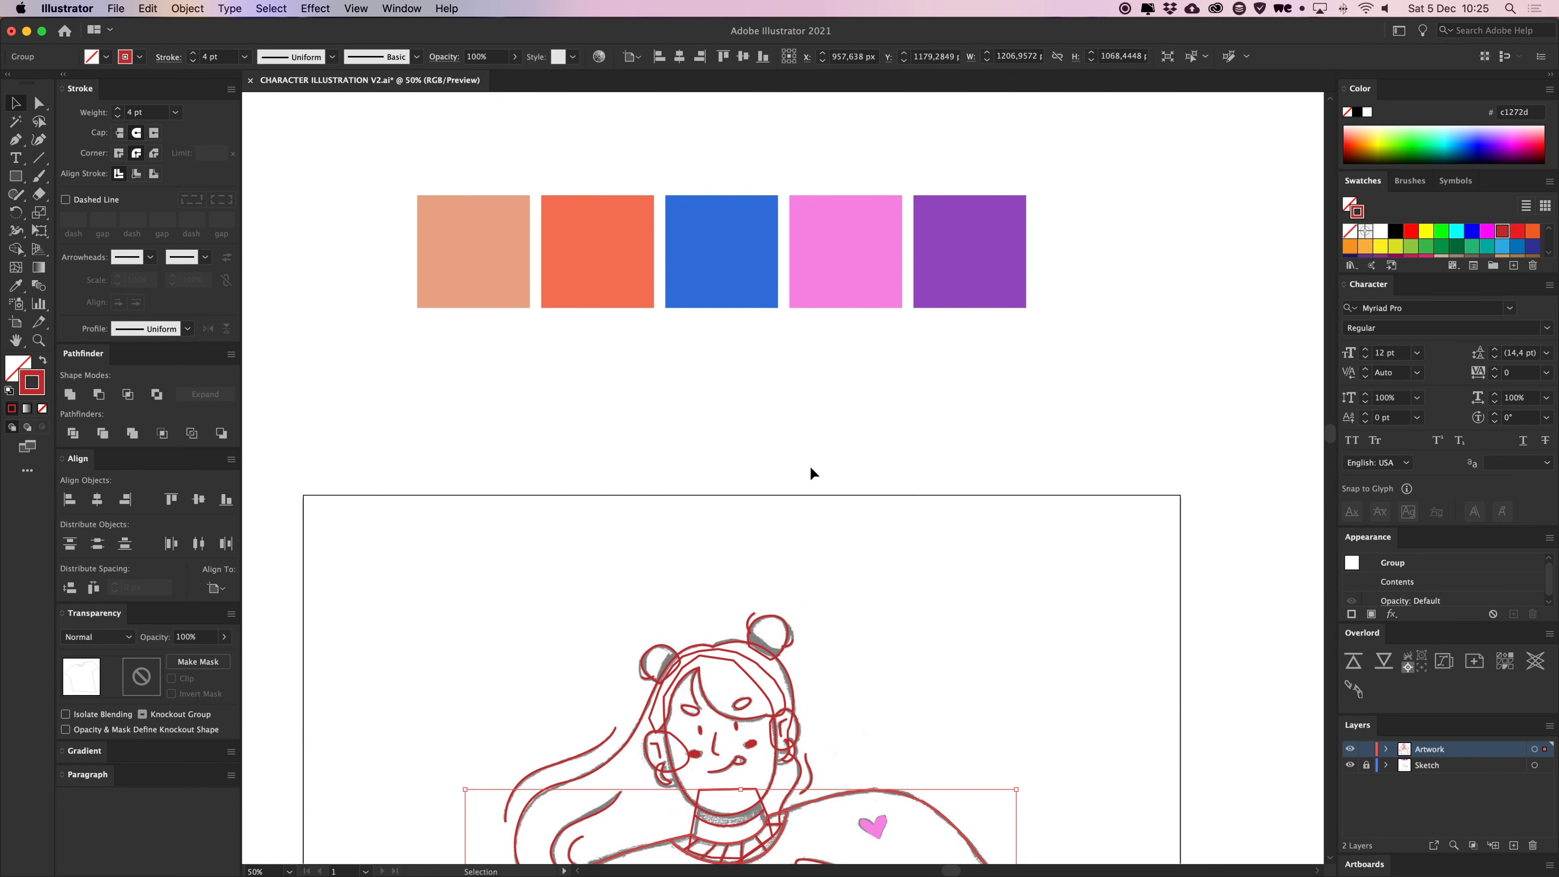
{"action": "left_click", "coordinate": [15, 285]}
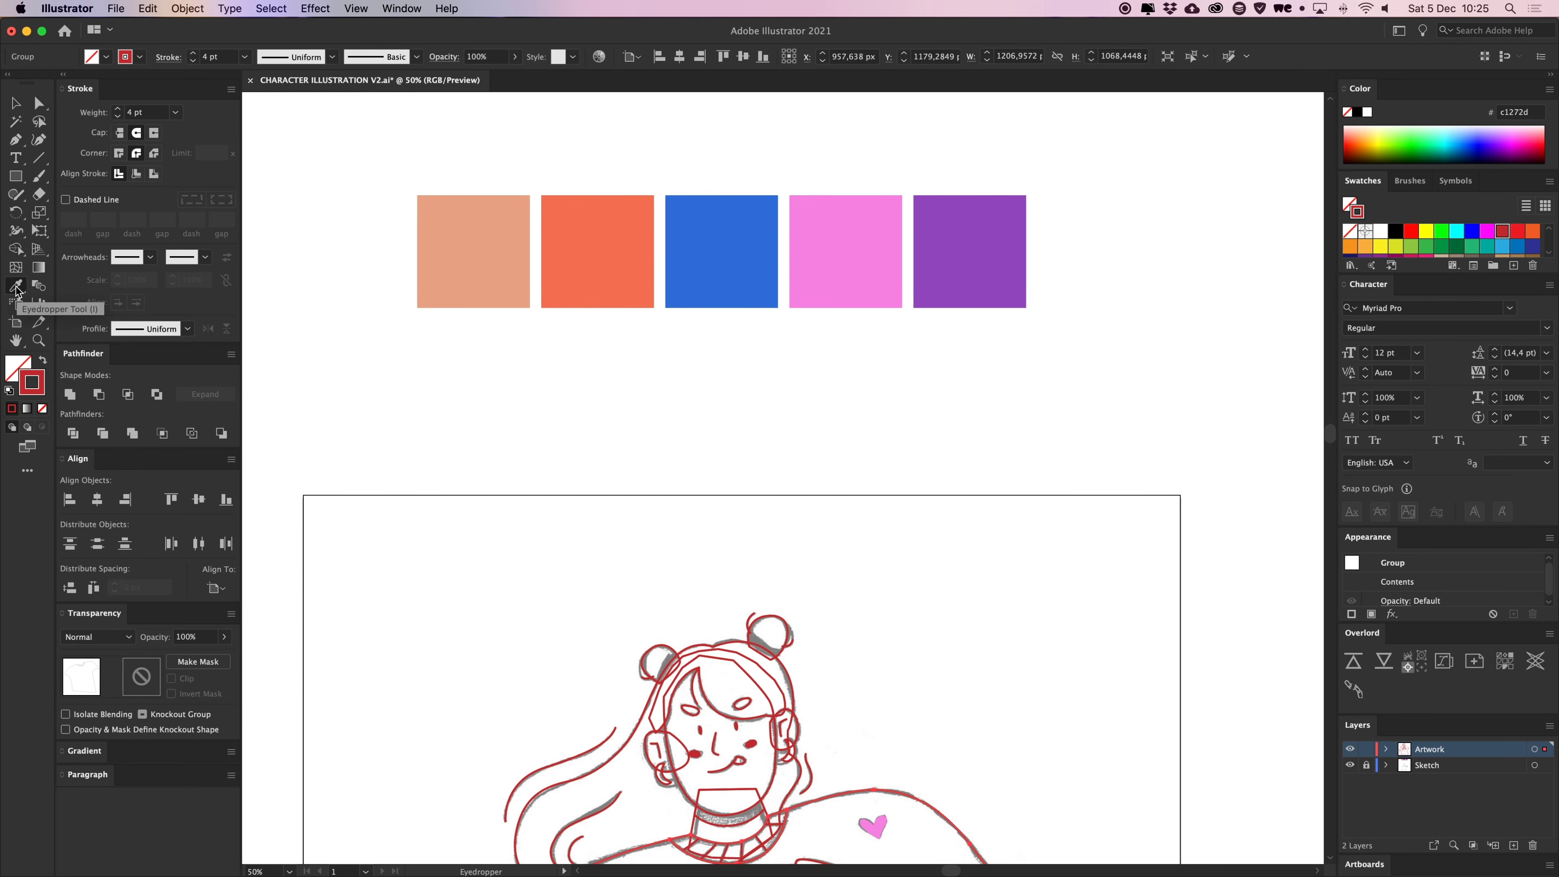
{"action": "left_click", "coordinate": [750, 247]}
{"action": "scroll", "coordinate": [794, 386], "scroll_direction": "down", "scroll_amount": 5}
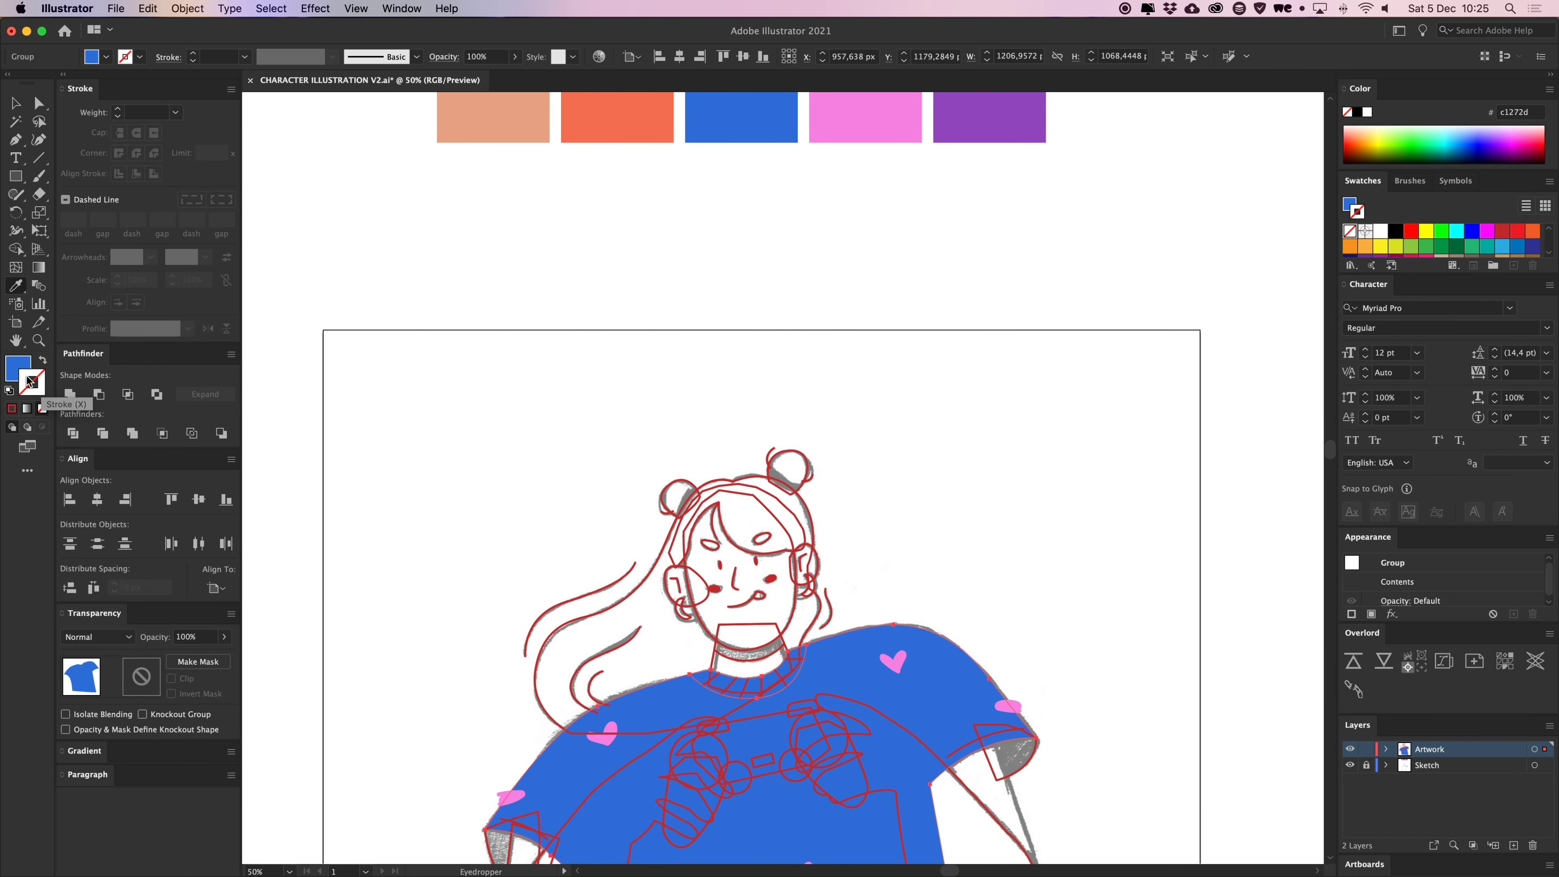
{"action": "scroll", "coordinate": [1041, 550], "scroll_direction": "down", "scroll_amount": 4}
{"action": "key", "text": "v"}
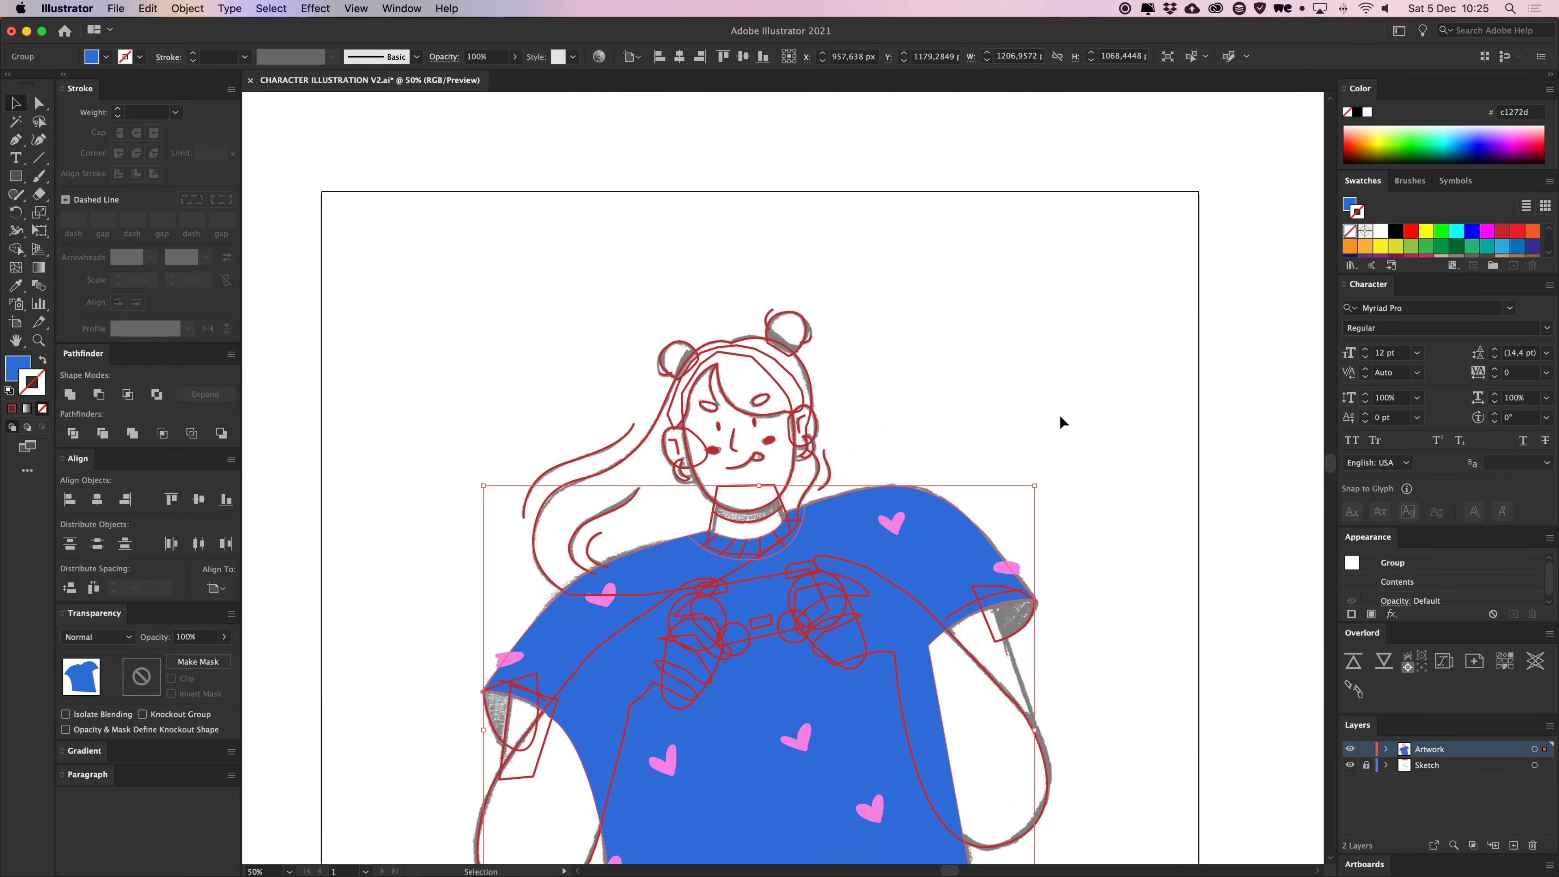
{"action": "left_click", "coordinate": [1061, 422]}
Paste a copy of the blue sweater shape in front, over the pink hearts
{"action": "left_click_drag", "start_coordinate": [1127, 569], "coordinate": [1104, 418]}
{"action": "left_click", "coordinate": [582, 730]}
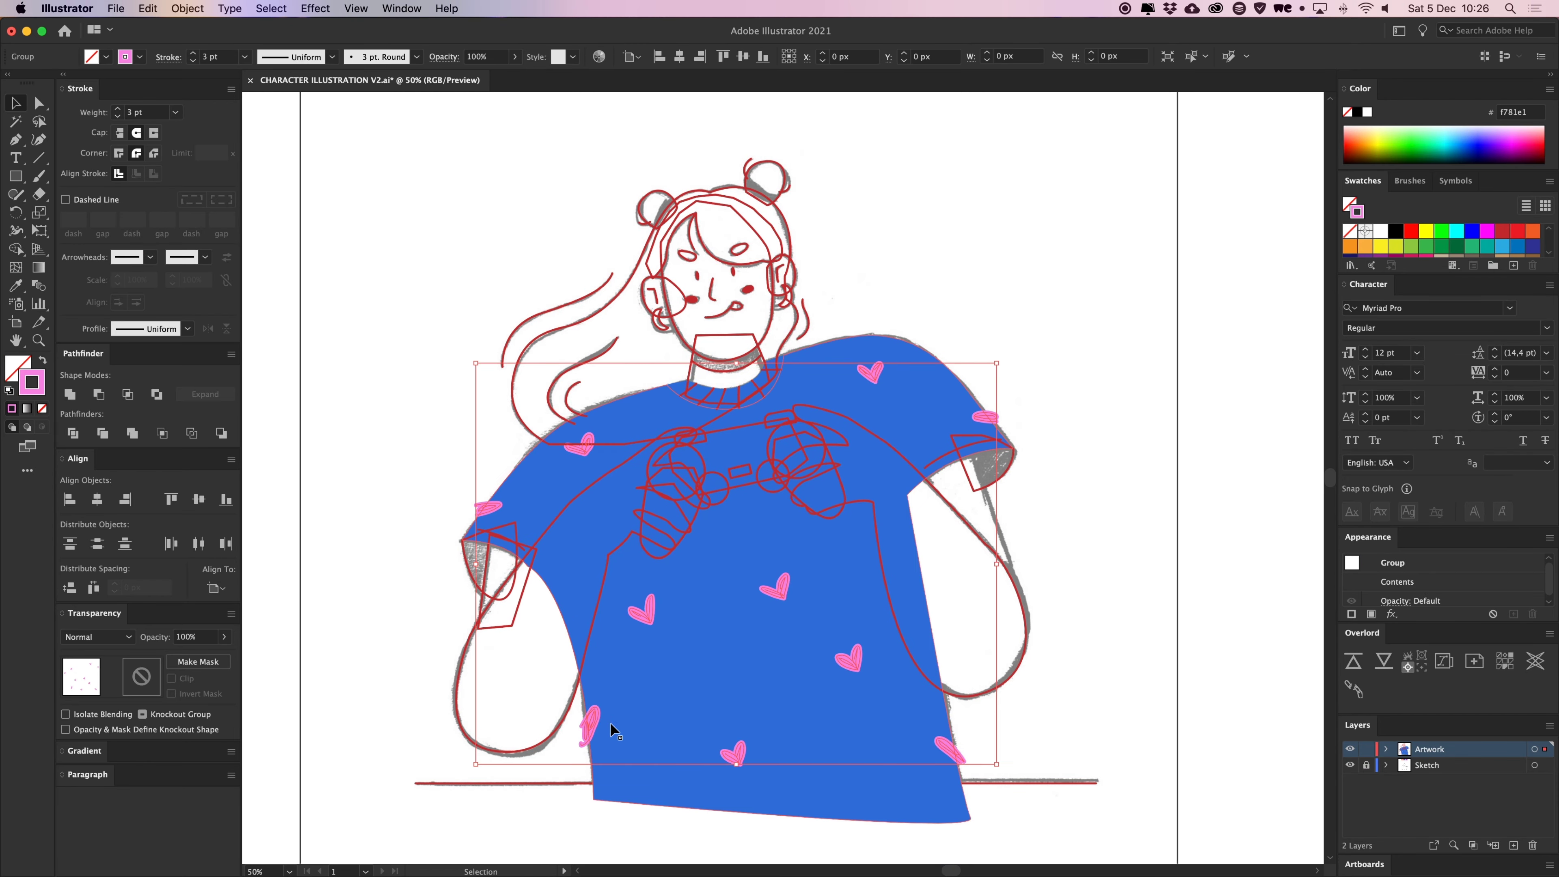
{"action": "left_click", "coordinate": [742, 661]}
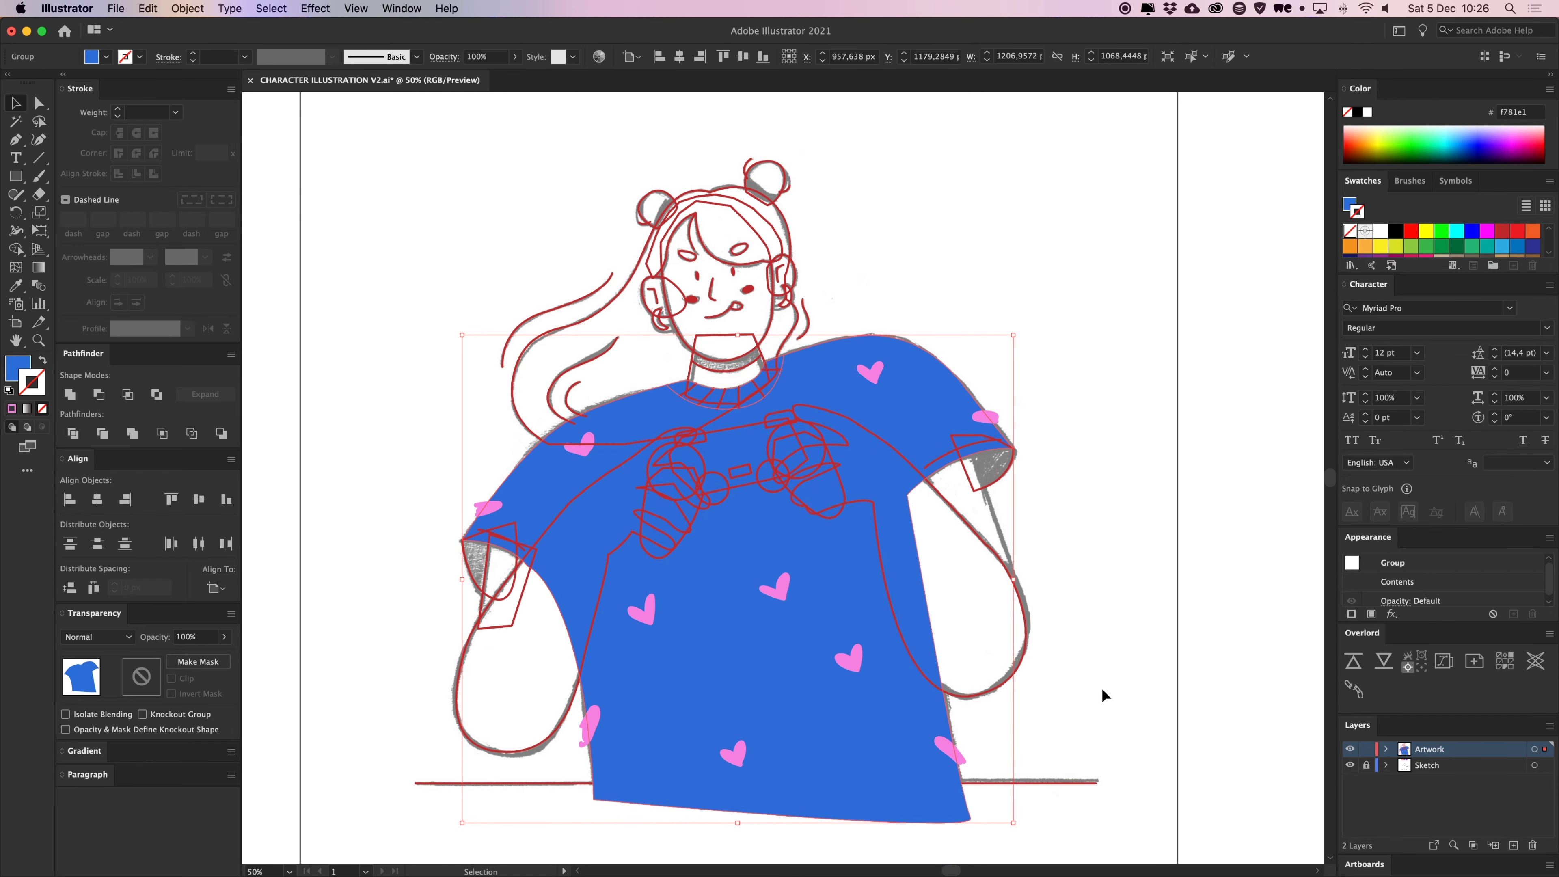
{"action": "left_click", "coordinate": [1130, 665]}
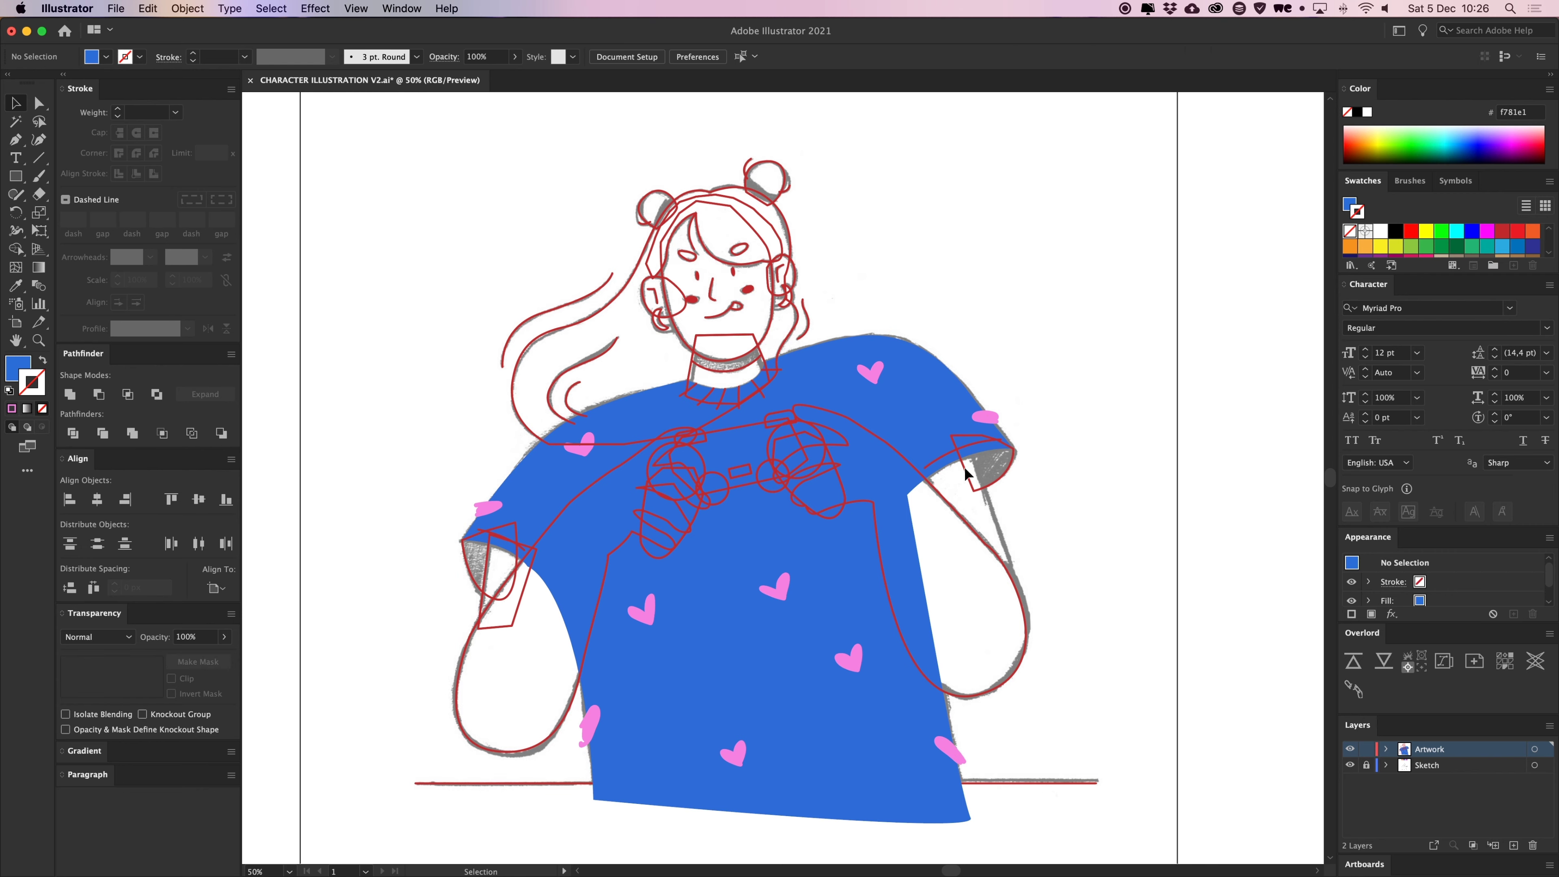
{"action": "left_click", "coordinate": [871, 391]}
{"action": "key", "text": "a"}
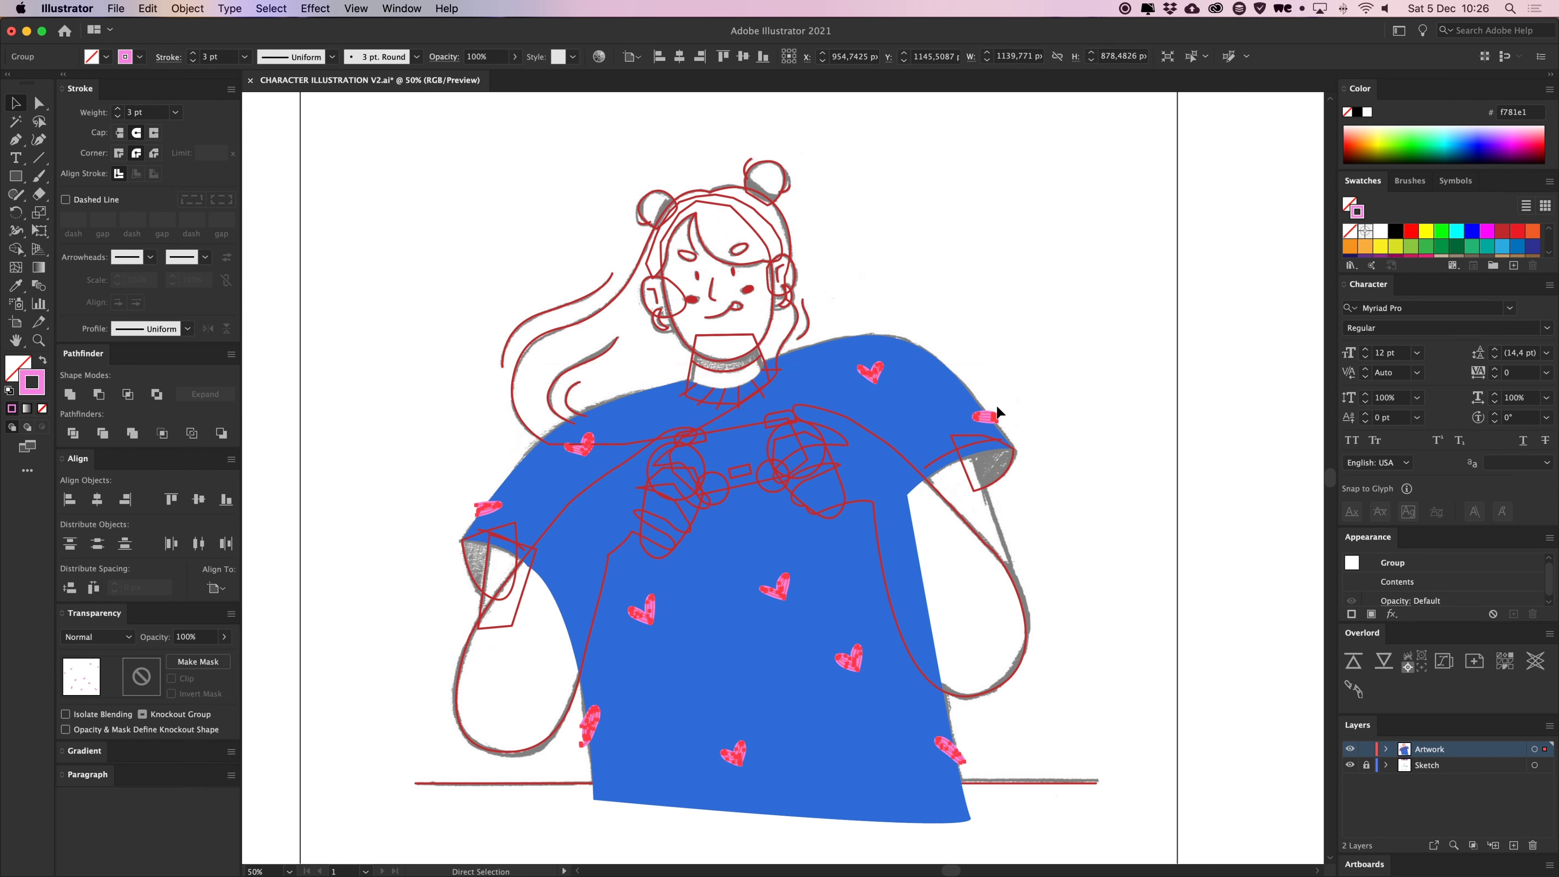
{"action": "key", "text": "super+z"}
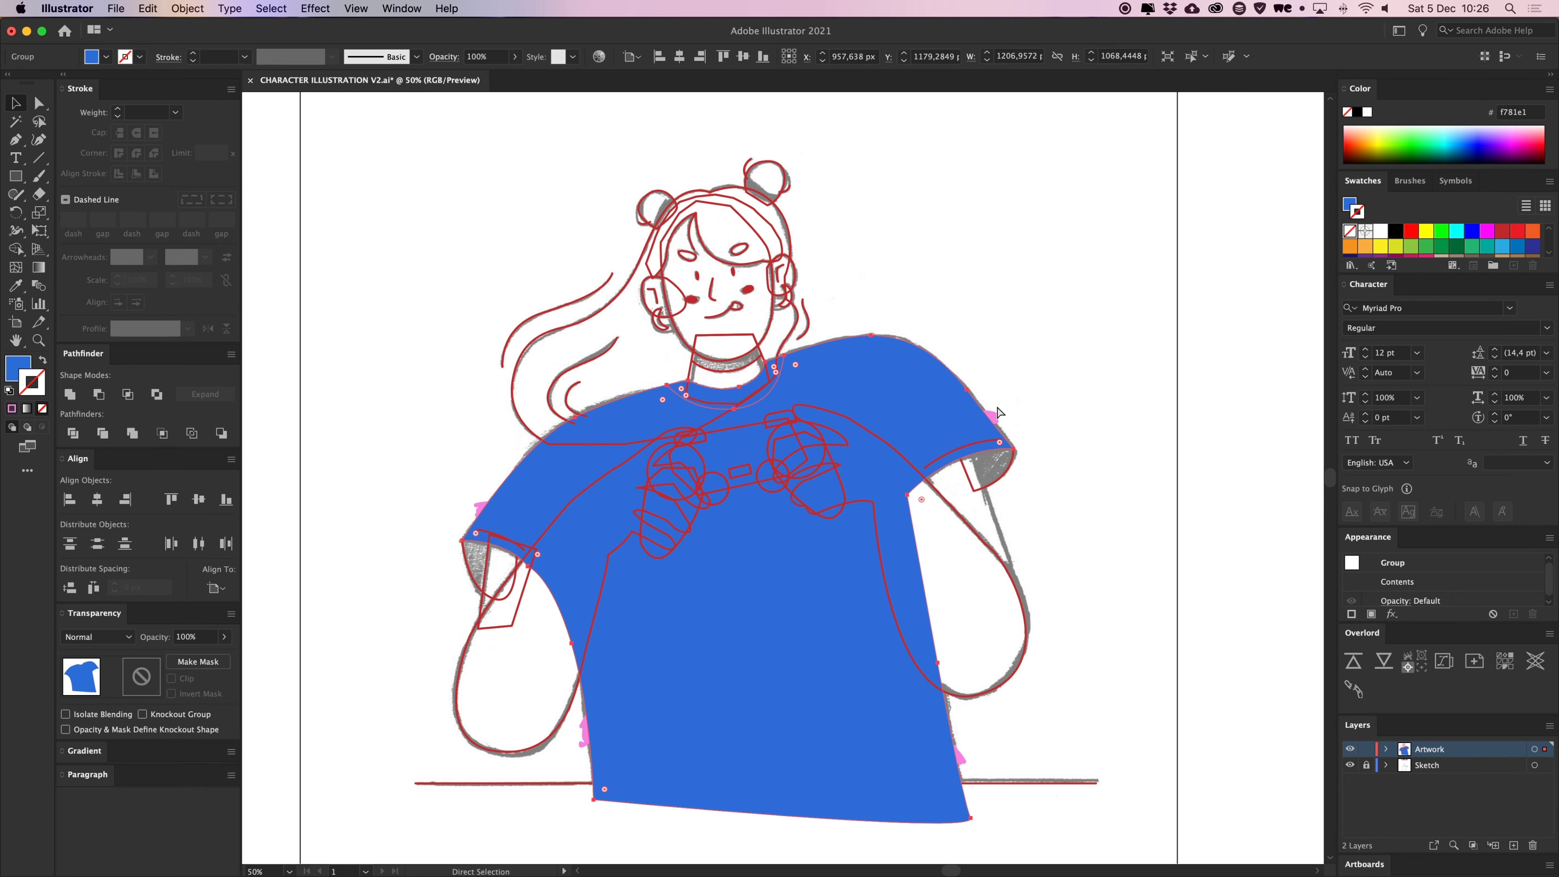
{"action": "scroll", "coordinate": [1002, 417], "scroll_direction": "down", "scroll_amount": 1}
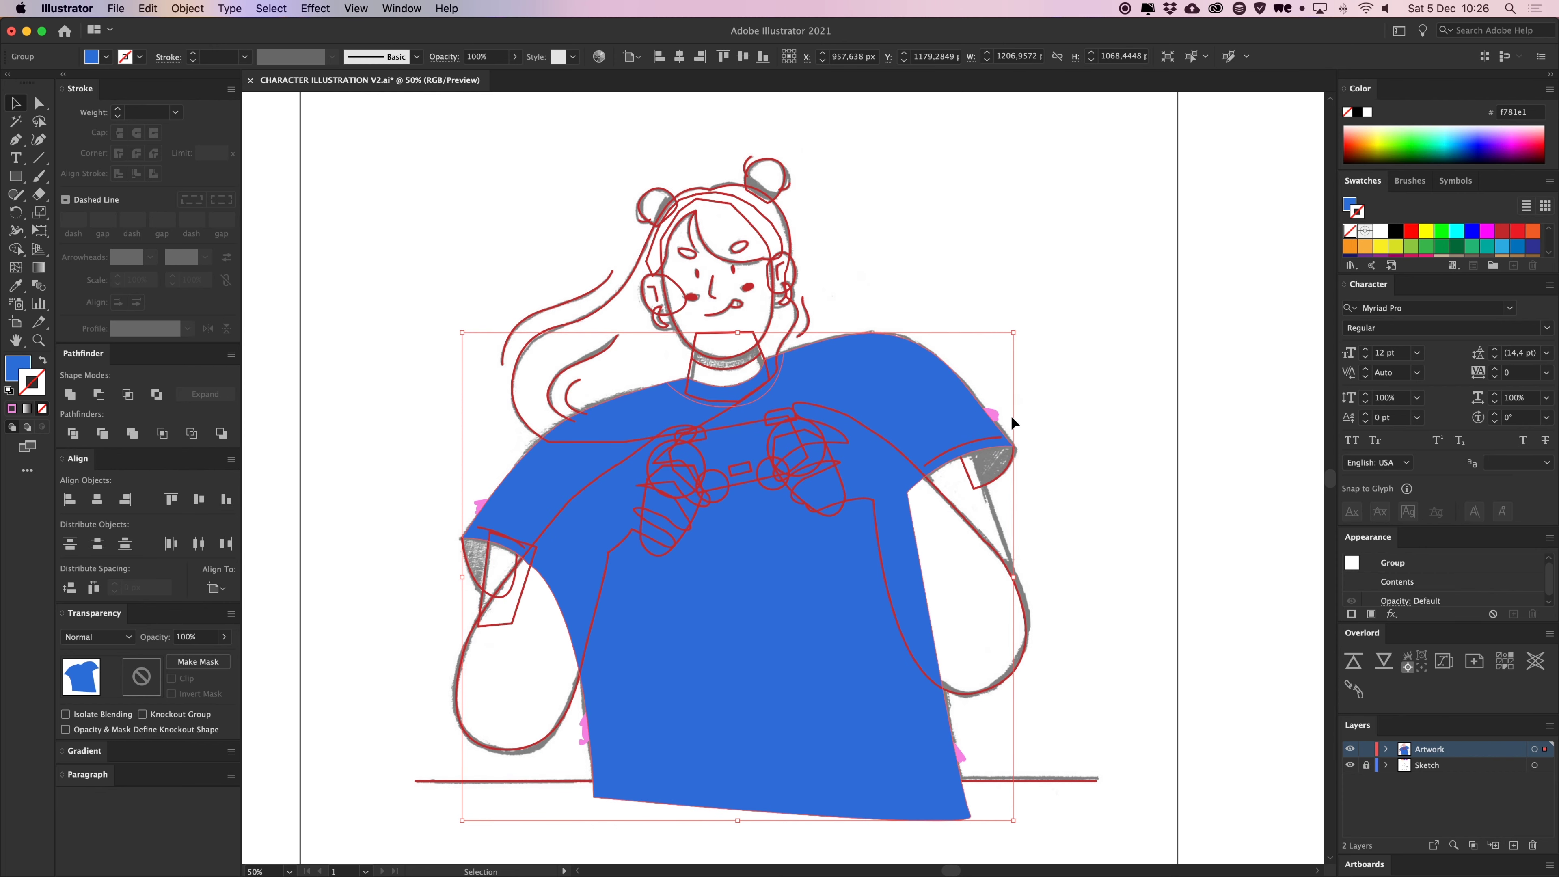
Ungroup the sweater copy and the pink hearts, then clip the hearts to the sweater shape with a clipping mask
{"action": "left_click", "coordinate": [997, 419], "text": "shift"}
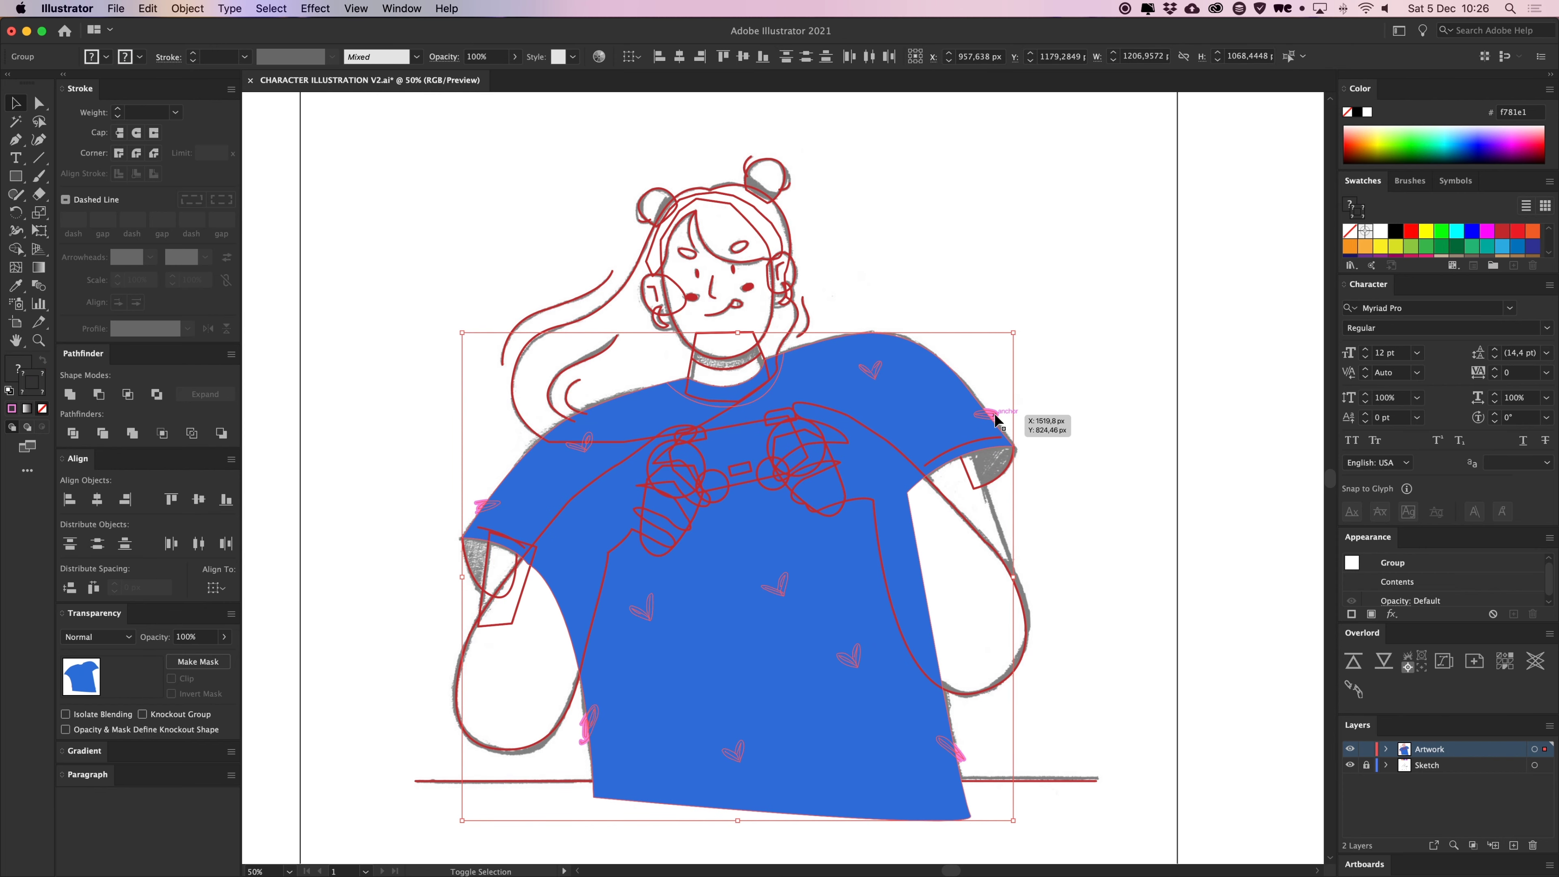
{"action": "right_click", "coordinate": [921, 408]}
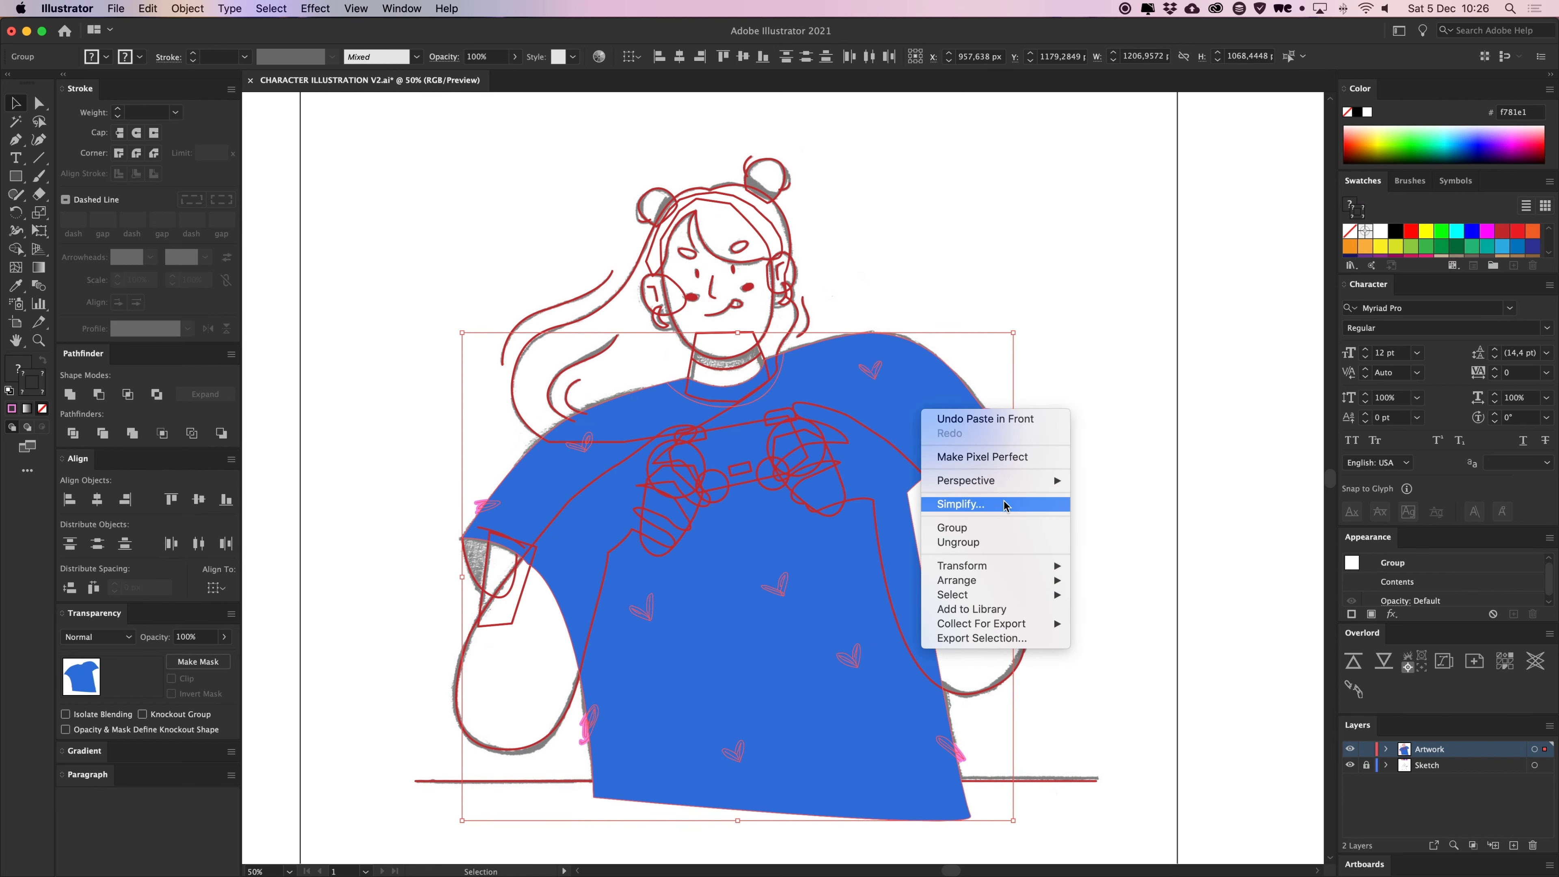
{"action": "left_click", "coordinate": [980, 542]}
{"action": "right_click", "coordinate": [914, 408]}
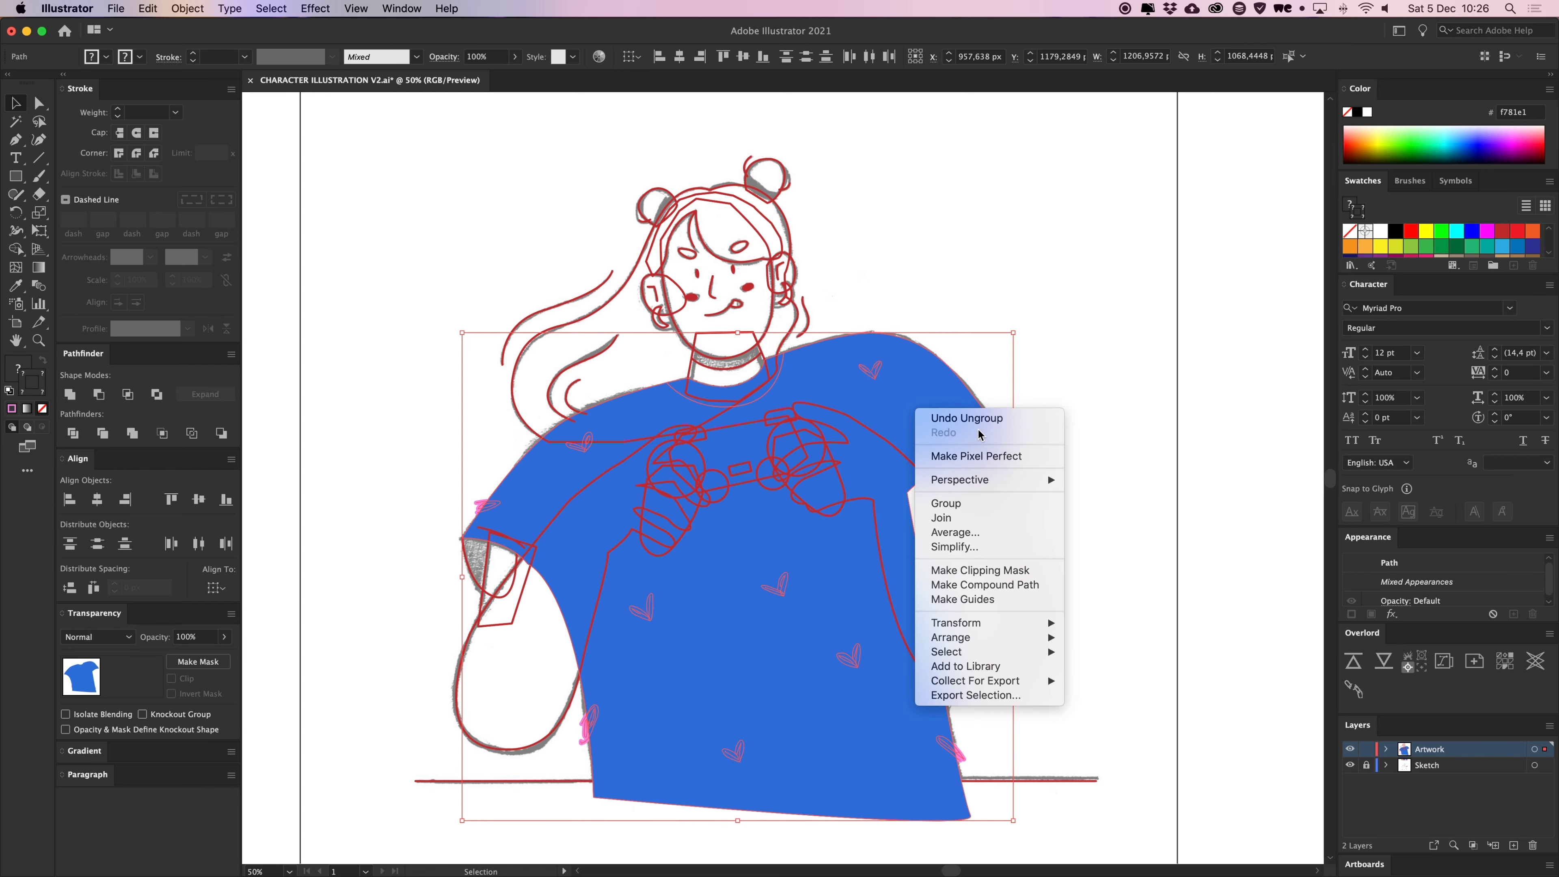
{"action": "left_click", "coordinate": [1002, 573]}
{"action": "left_click", "coordinate": [1099, 358]}
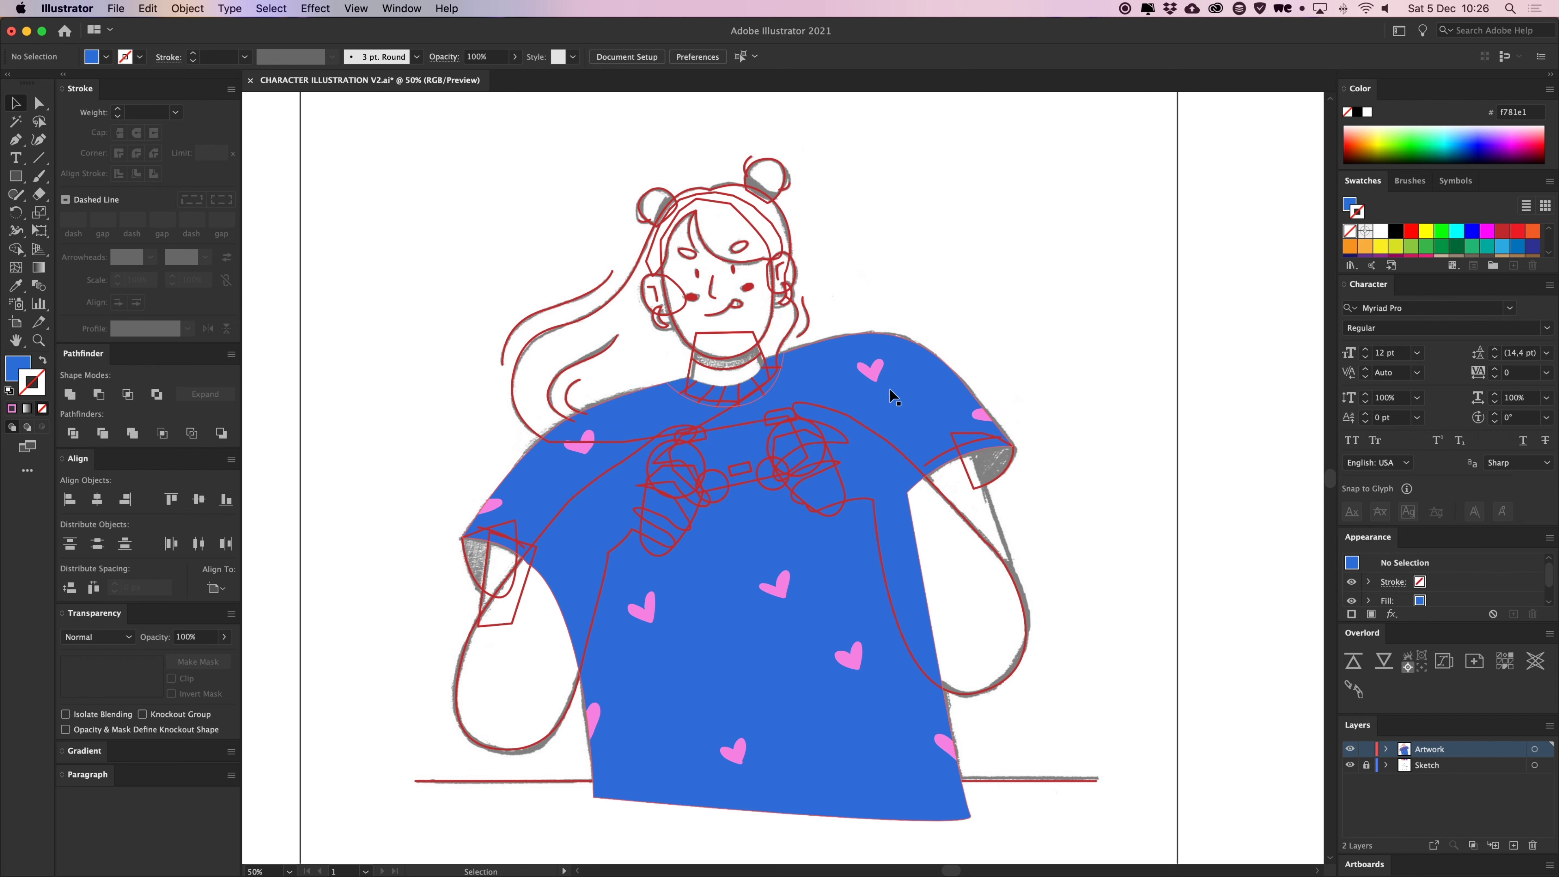
Group the clipped hearts with the blue sweater, and undo a trial move of the group
{"action": "left_click", "coordinate": [894, 396]}
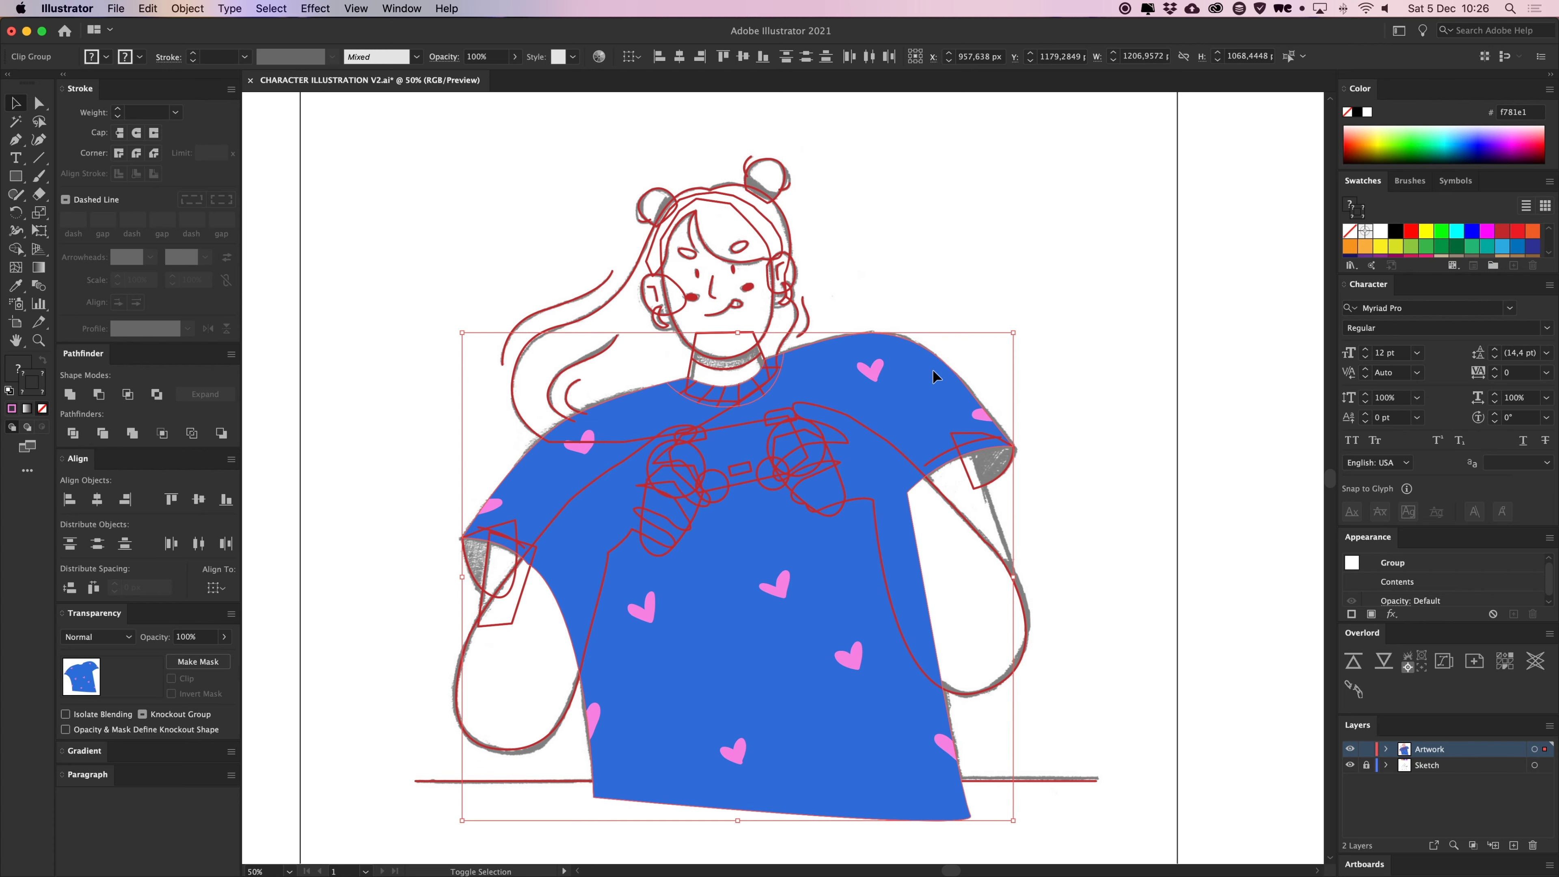
{"action": "left_click", "coordinate": [1001, 386]}
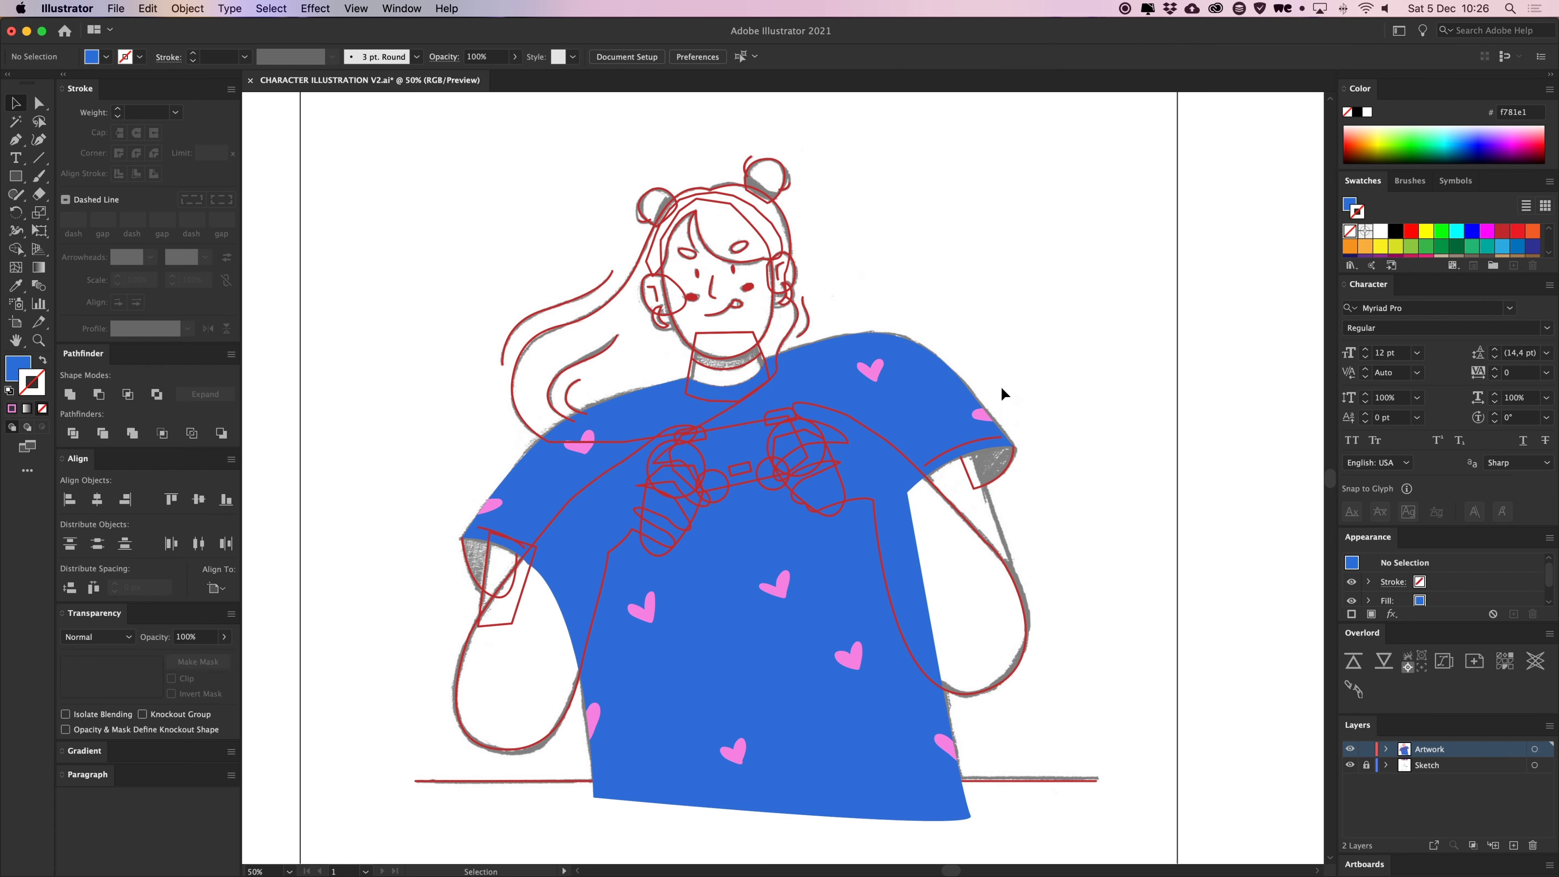
{"action": "left_click_drag", "start_coordinate": [1010, 441], "coordinate": [604, 242]}
{"action": "key", "text": "super+z"}
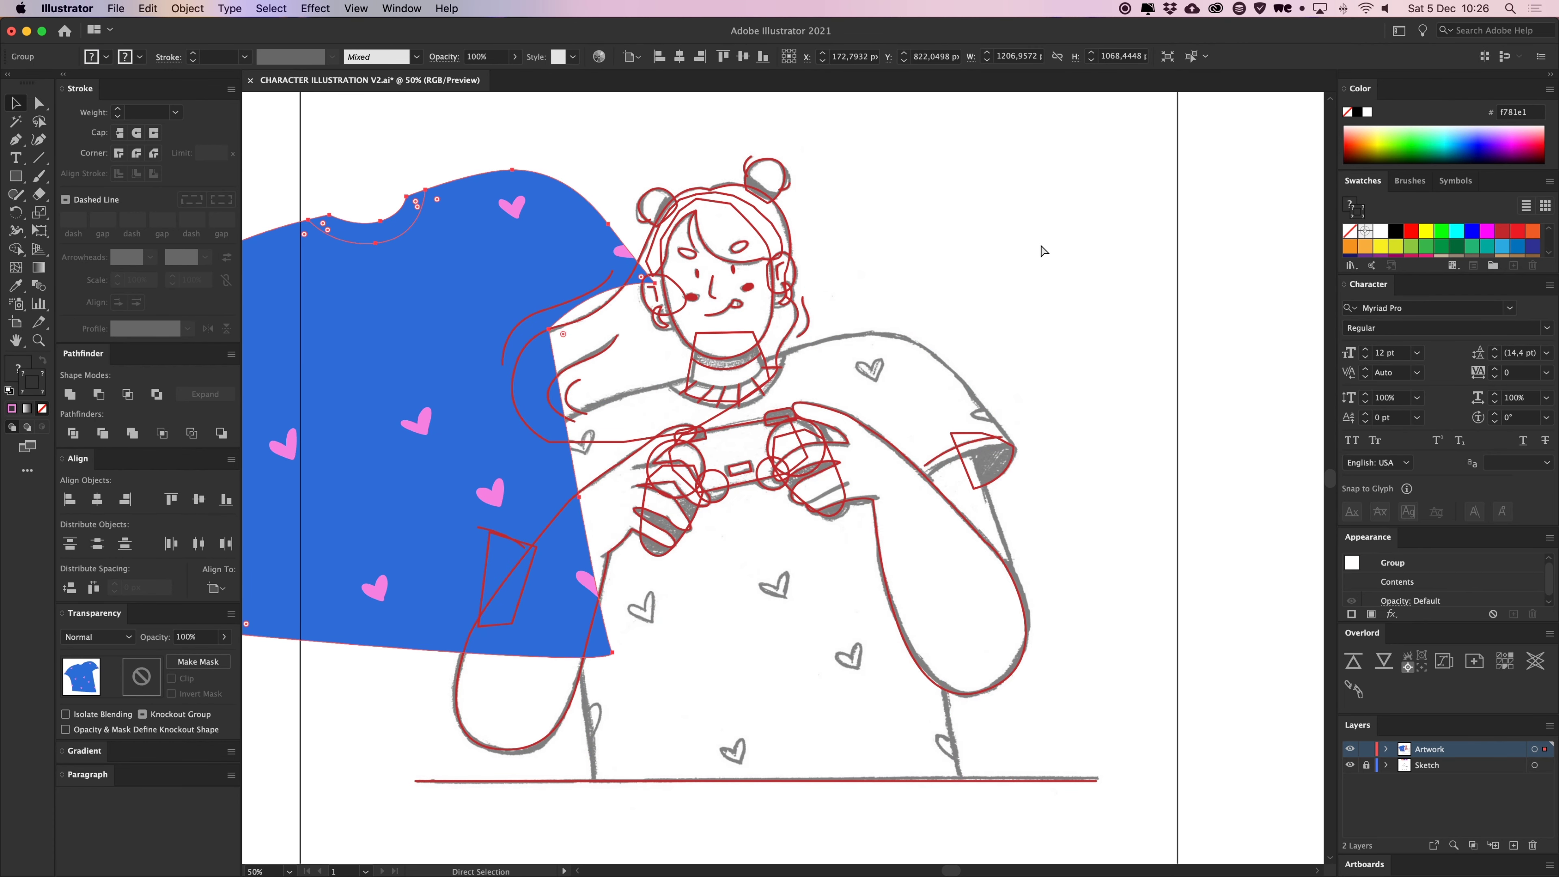
{"action": "left_click", "coordinate": [1068, 288]}
{"action": "scroll", "coordinate": [1081, 307], "scroll_direction": "down", "scroll_amount": 2}
{"action": "scroll", "coordinate": [1080, 307], "scroll_direction": "right", "scroll_amount": 1}
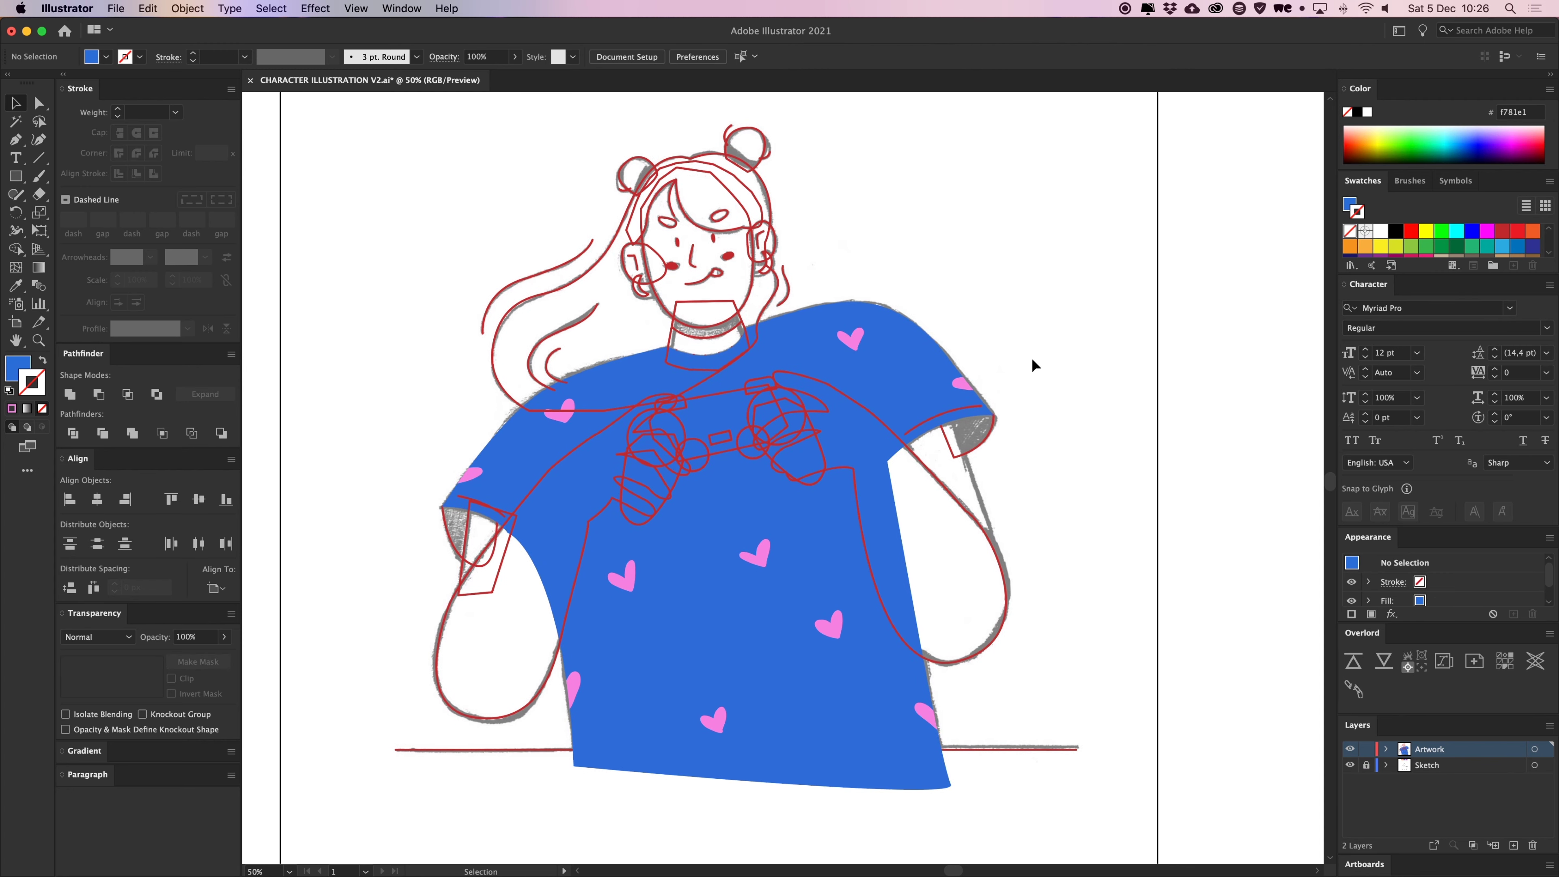
Send the sweater group to the back and check its position among the objects of the Artwork layer
{"action": "left_click", "coordinate": [875, 376]}
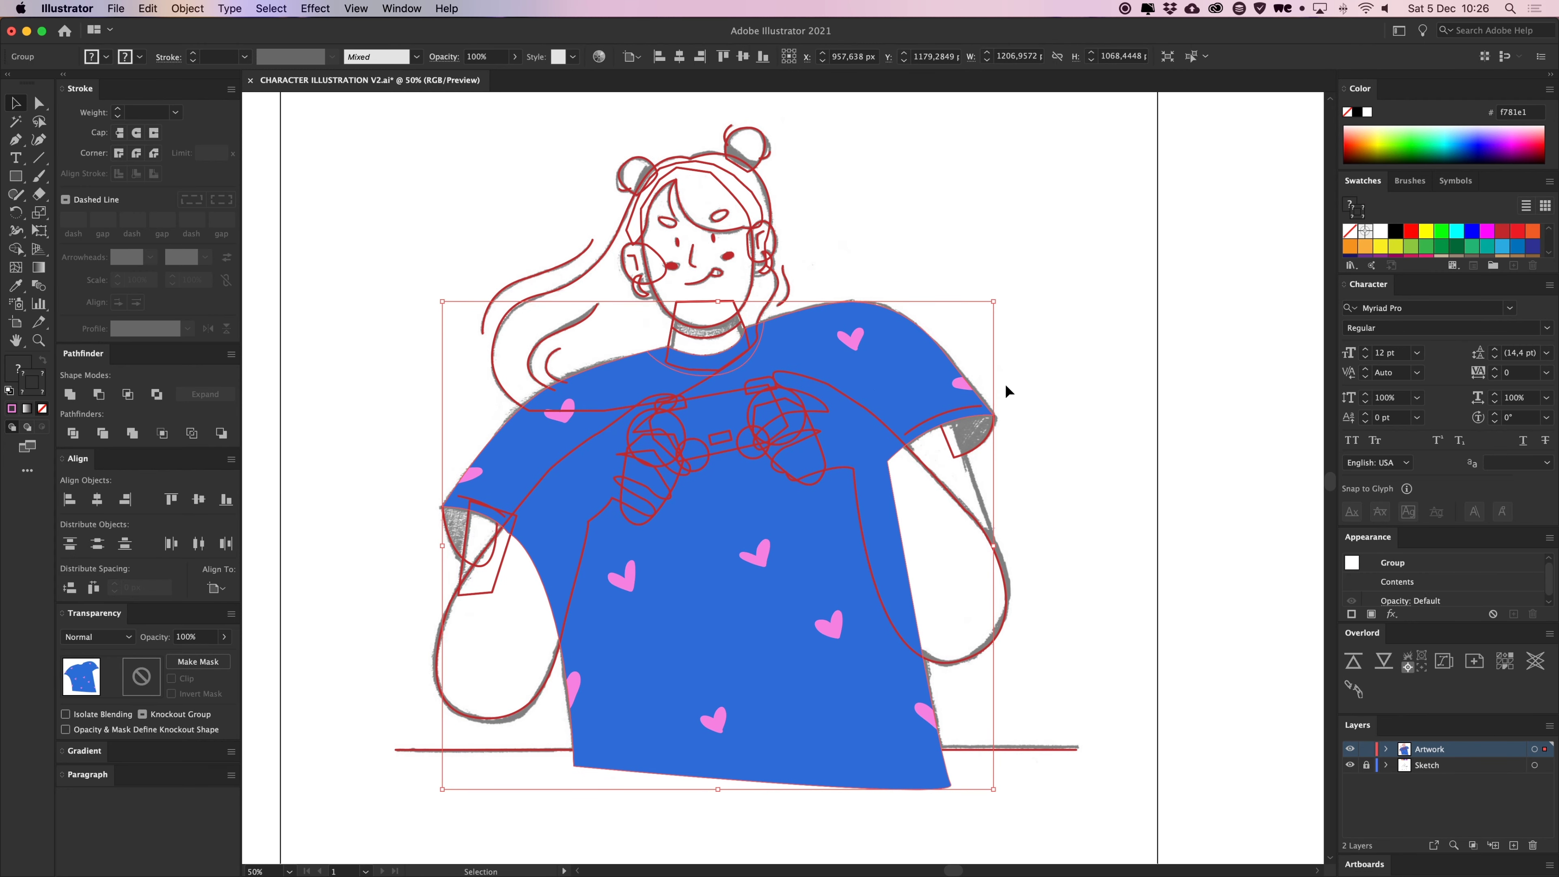
{"action": "key", "text": "a"}
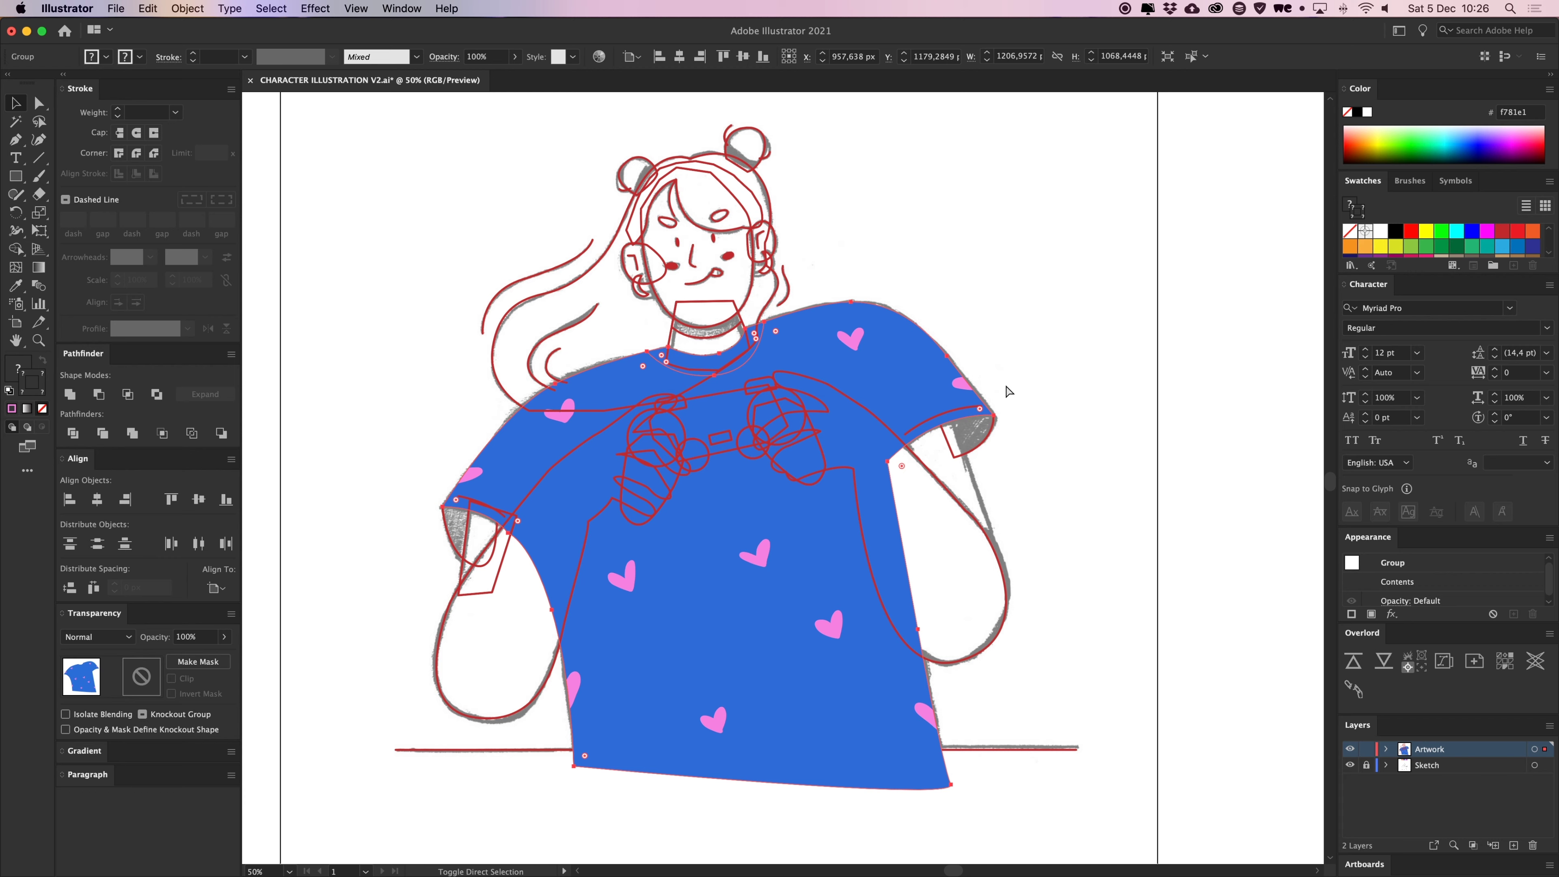
{"action": "left_click", "coordinate": [1038, 394]}
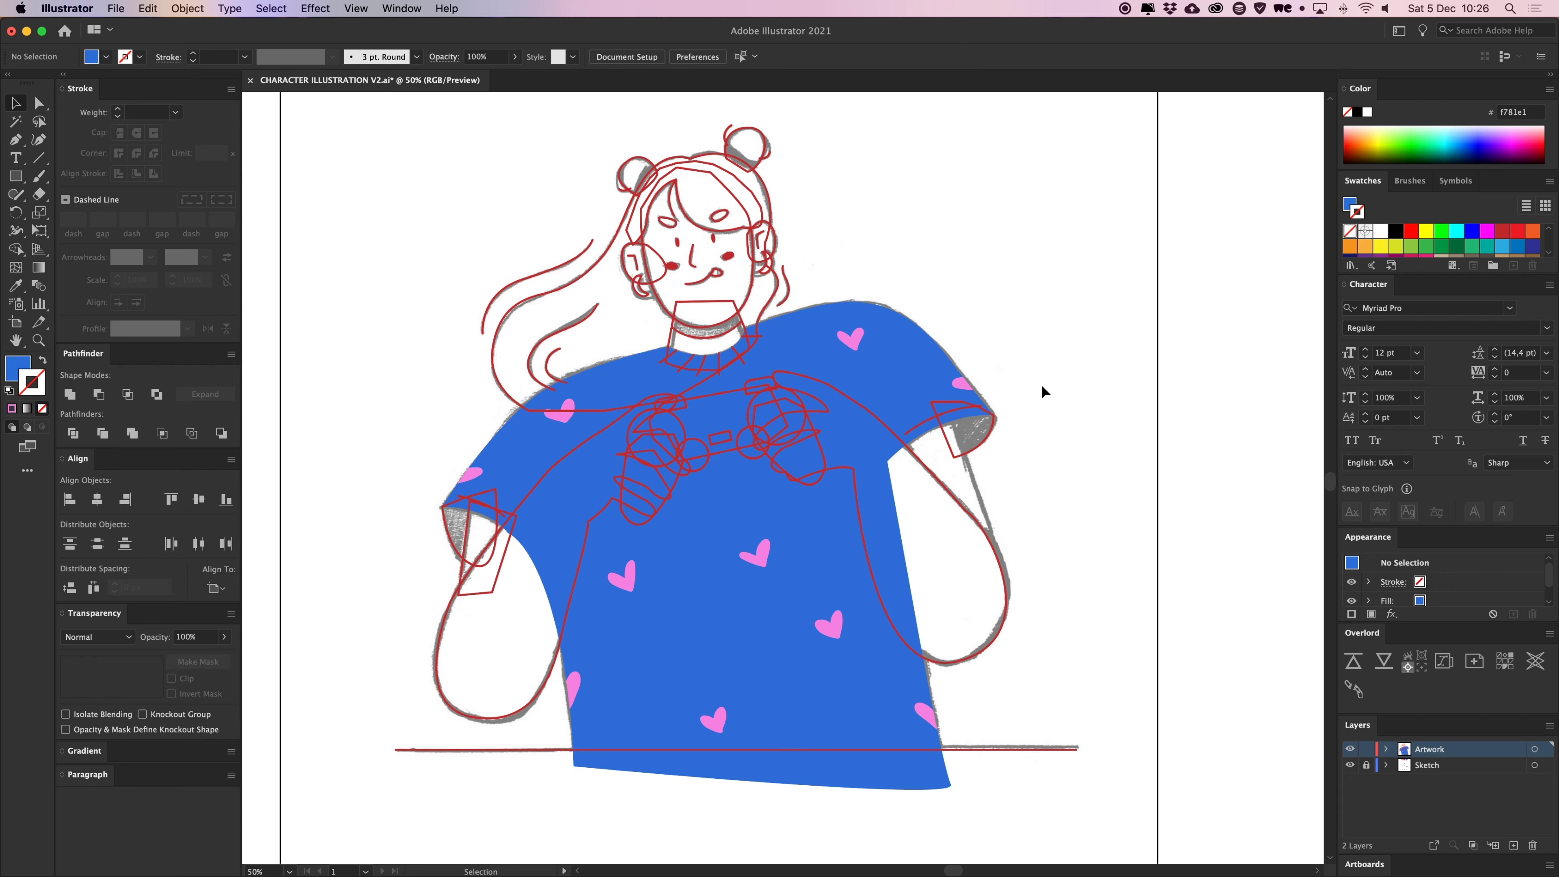
{"action": "left_click", "coordinate": [1389, 753]}
{"action": "scroll", "coordinate": [1441, 771], "scroll_direction": "down", "scroll_amount": 5}
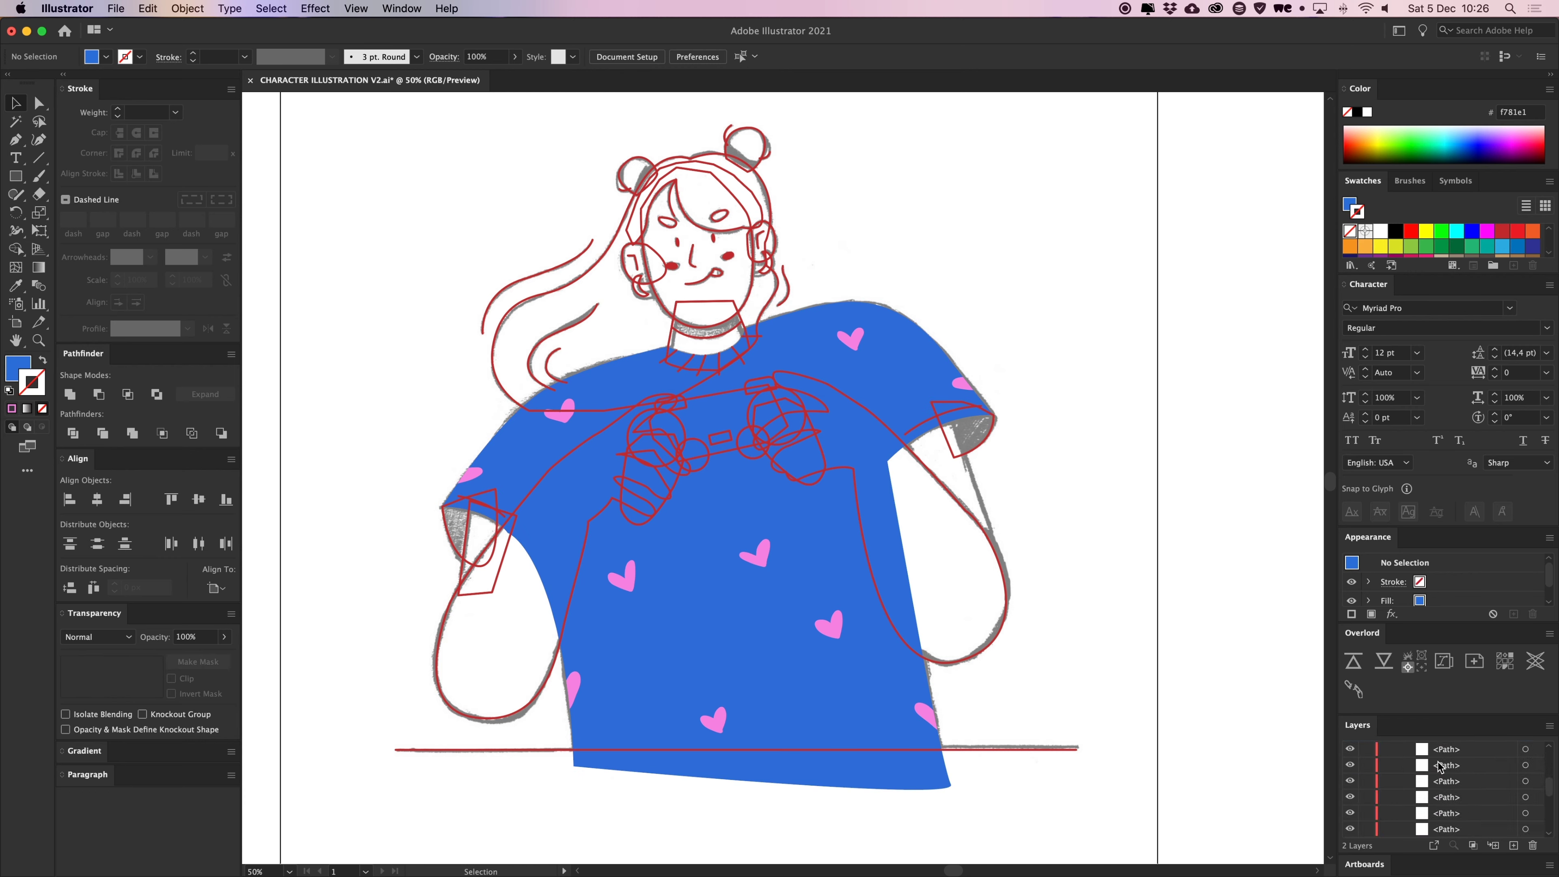
{"action": "left_click", "coordinate": [1445, 815]}
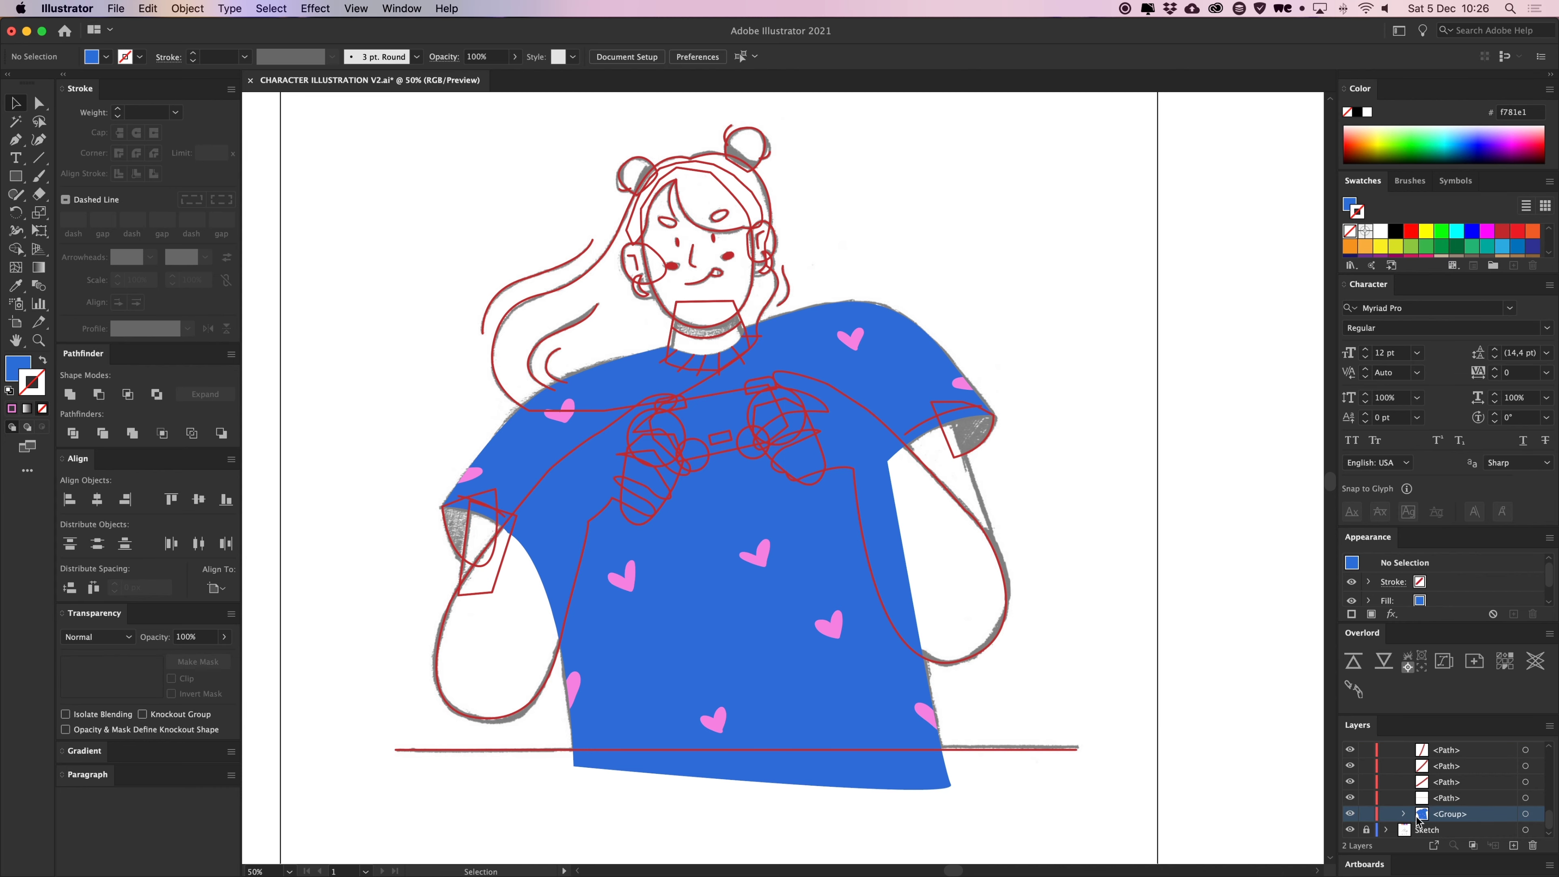
{"action": "scroll", "coordinate": [1402, 798], "scroll_direction": "up", "scroll_amount": 5}
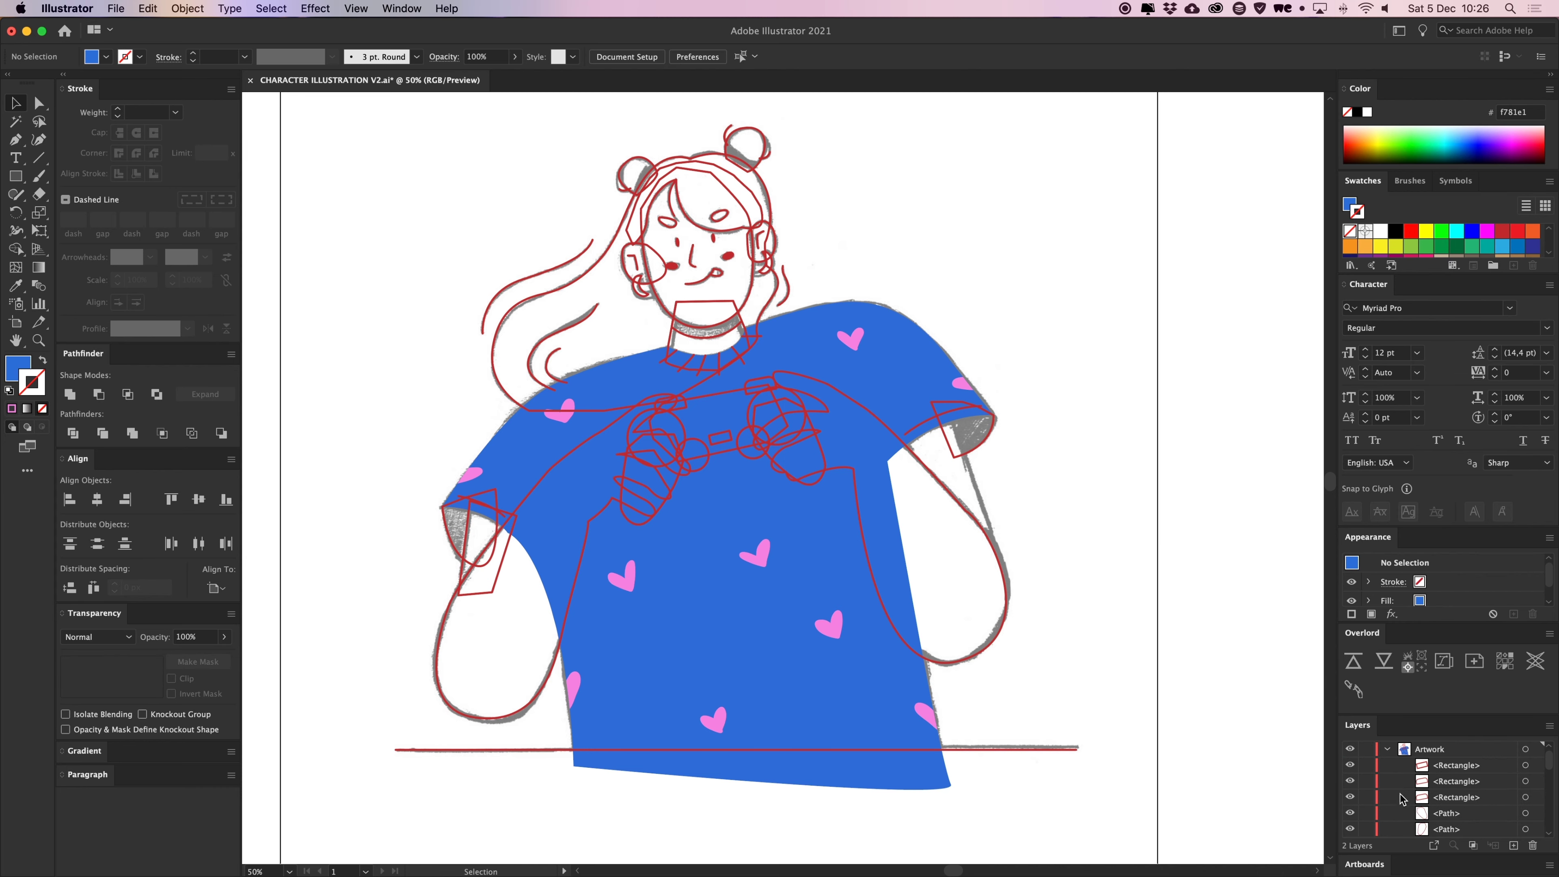
{"action": "left_click", "coordinate": [1389, 750]}
Fill both sleeve opening shapes with dark blue 0e2f5e and no stroke
{"action": "scroll", "coordinate": [1027, 270], "scroll_direction": "right", "scroll_amount": 2}
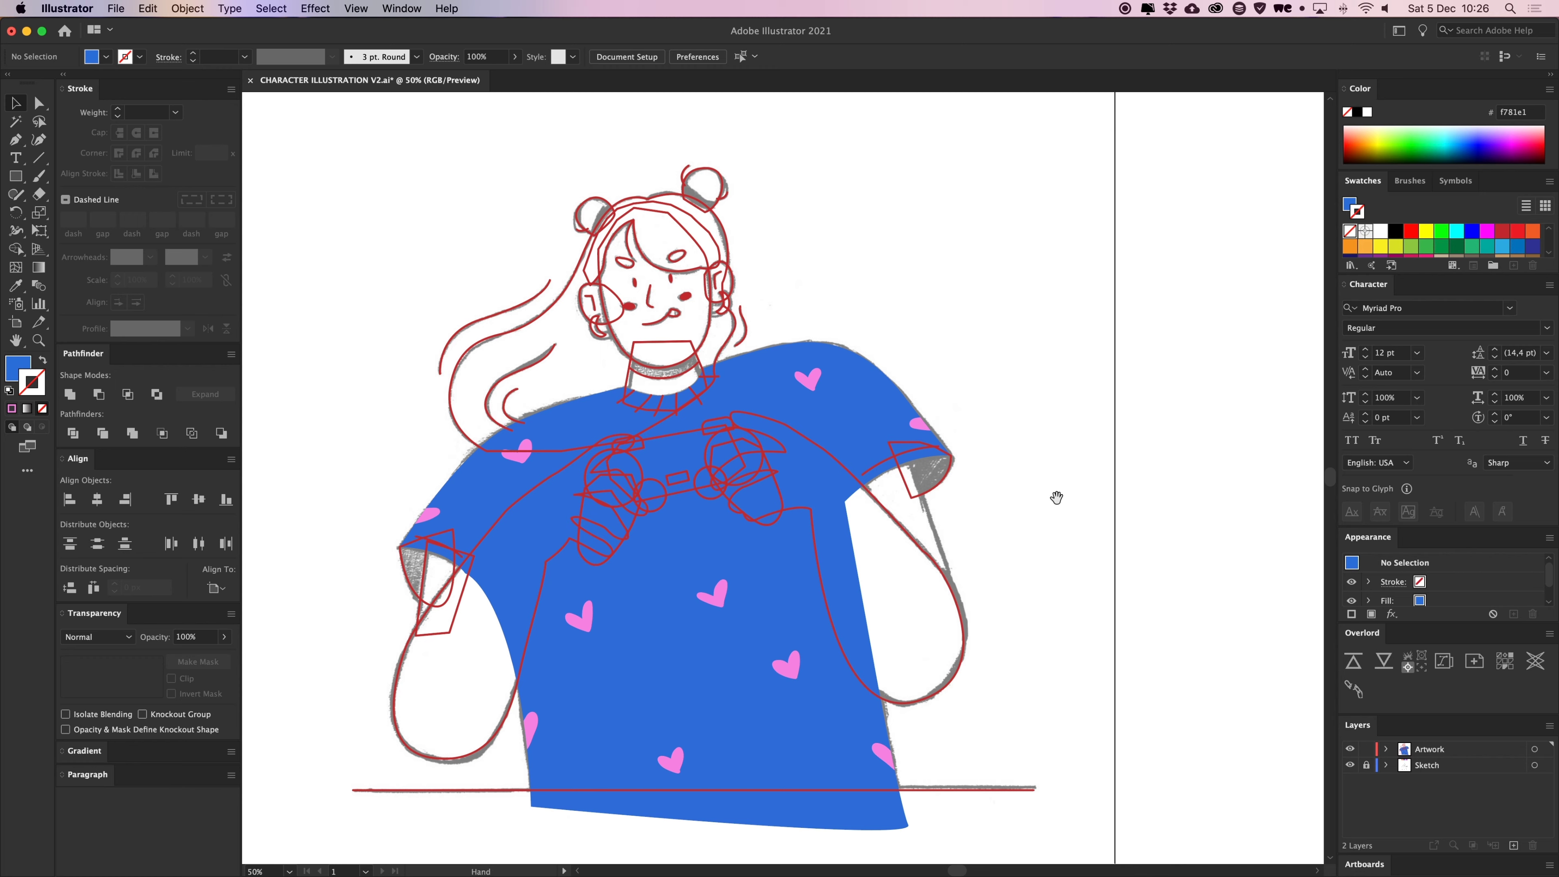
{"action": "scroll", "coordinate": [1055, 494], "scroll_direction": "up", "scroll_amount": 2}
{"action": "left_click", "coordinate": [918, 489]}
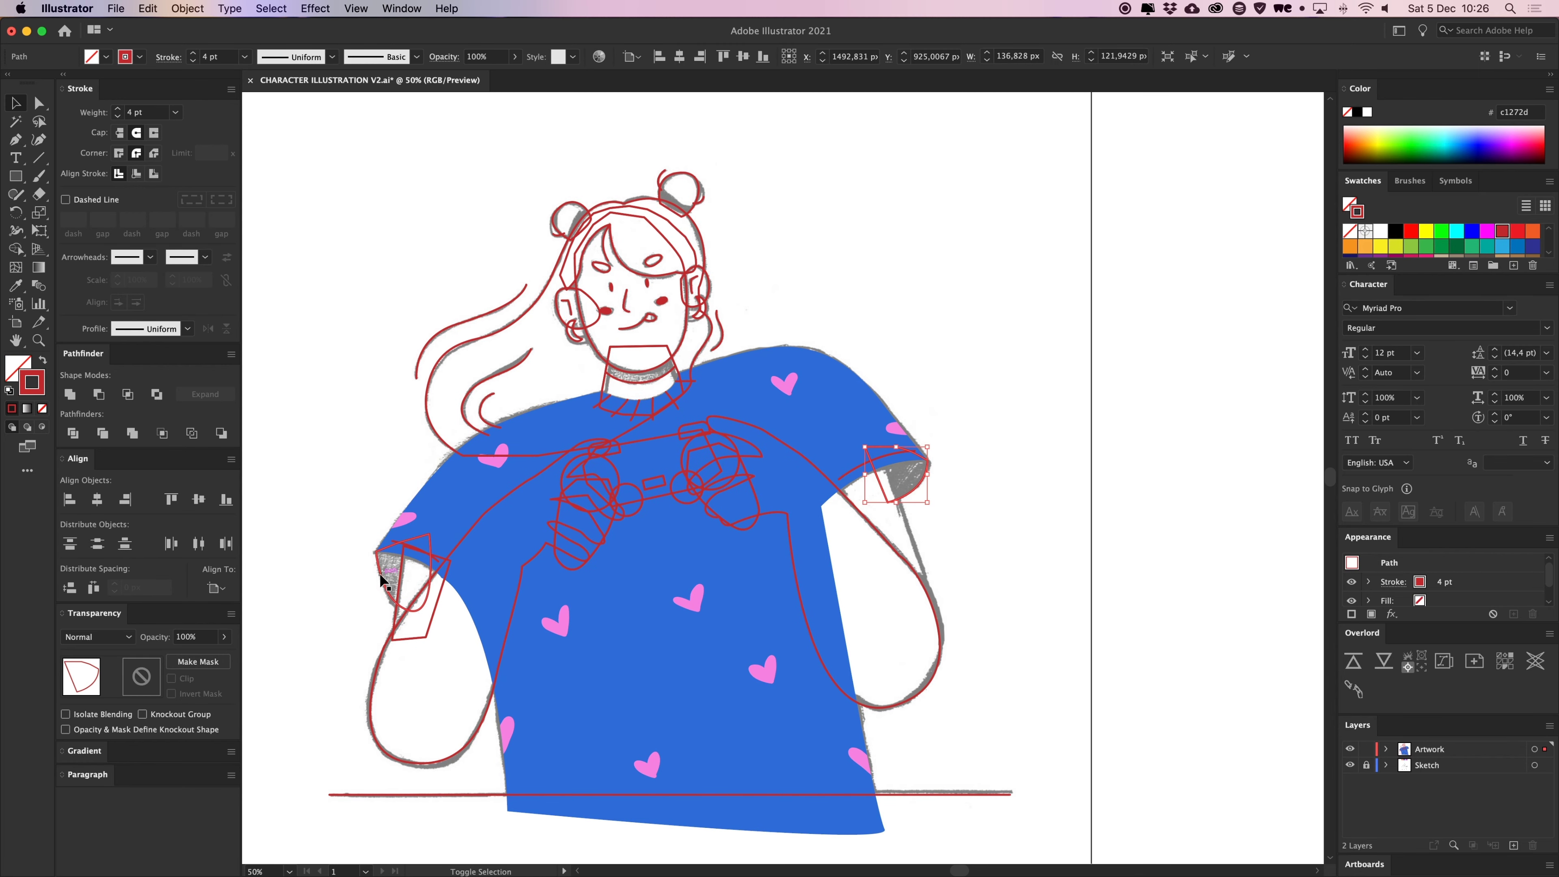
{"action": "left_click", "coordinate": [43, 362]}
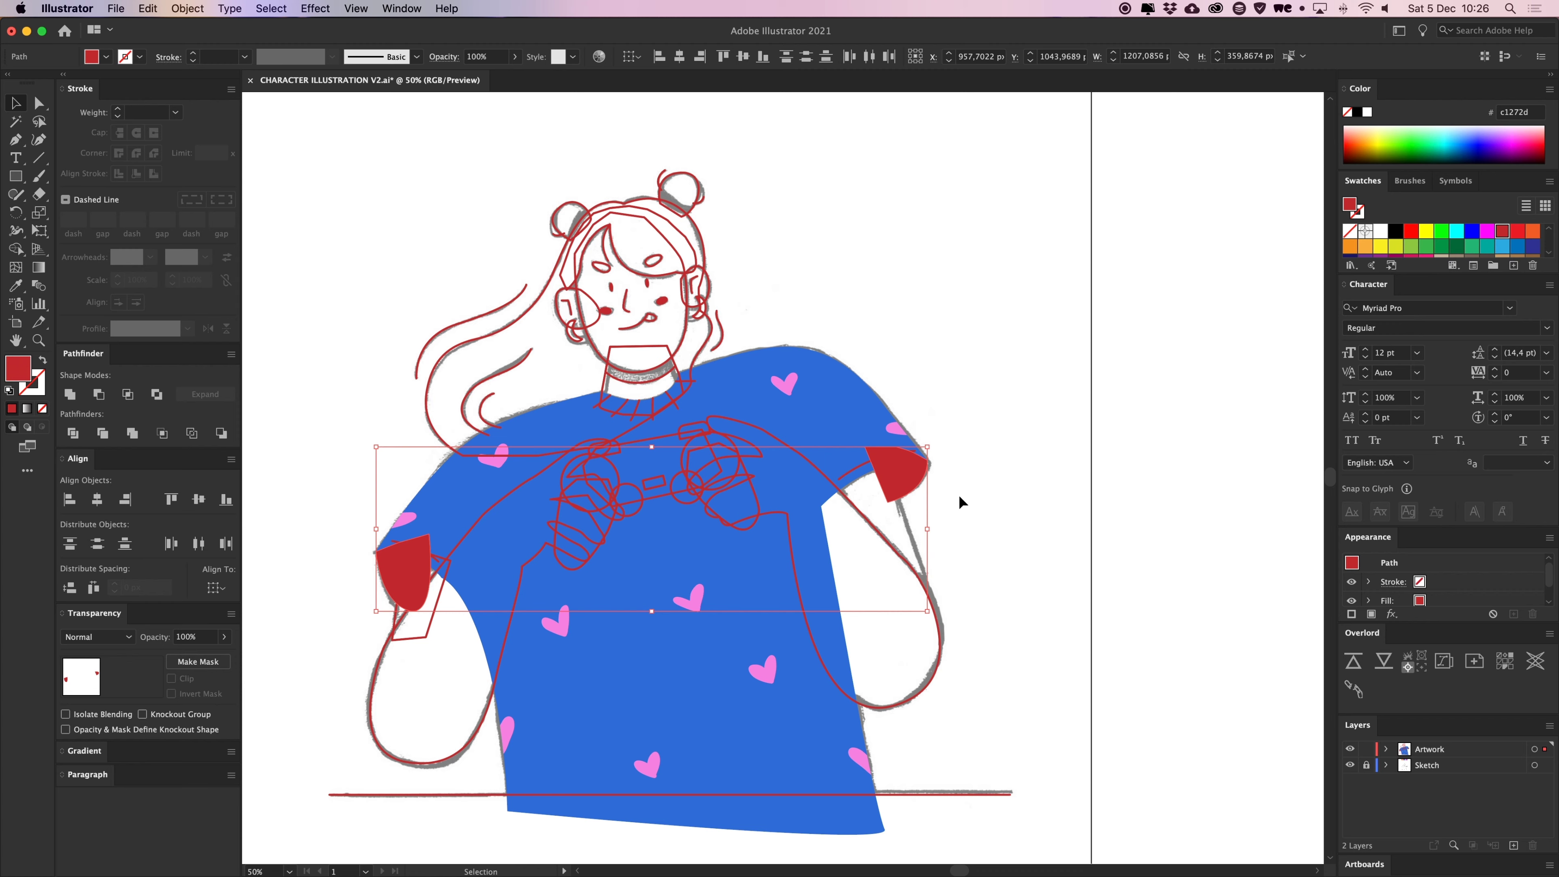
{"action": "key", "text": "i"}
{"action": "left_click", "coordinate": [649, 550]}
{"action": "double_click", "coordinate": [8, 362]}
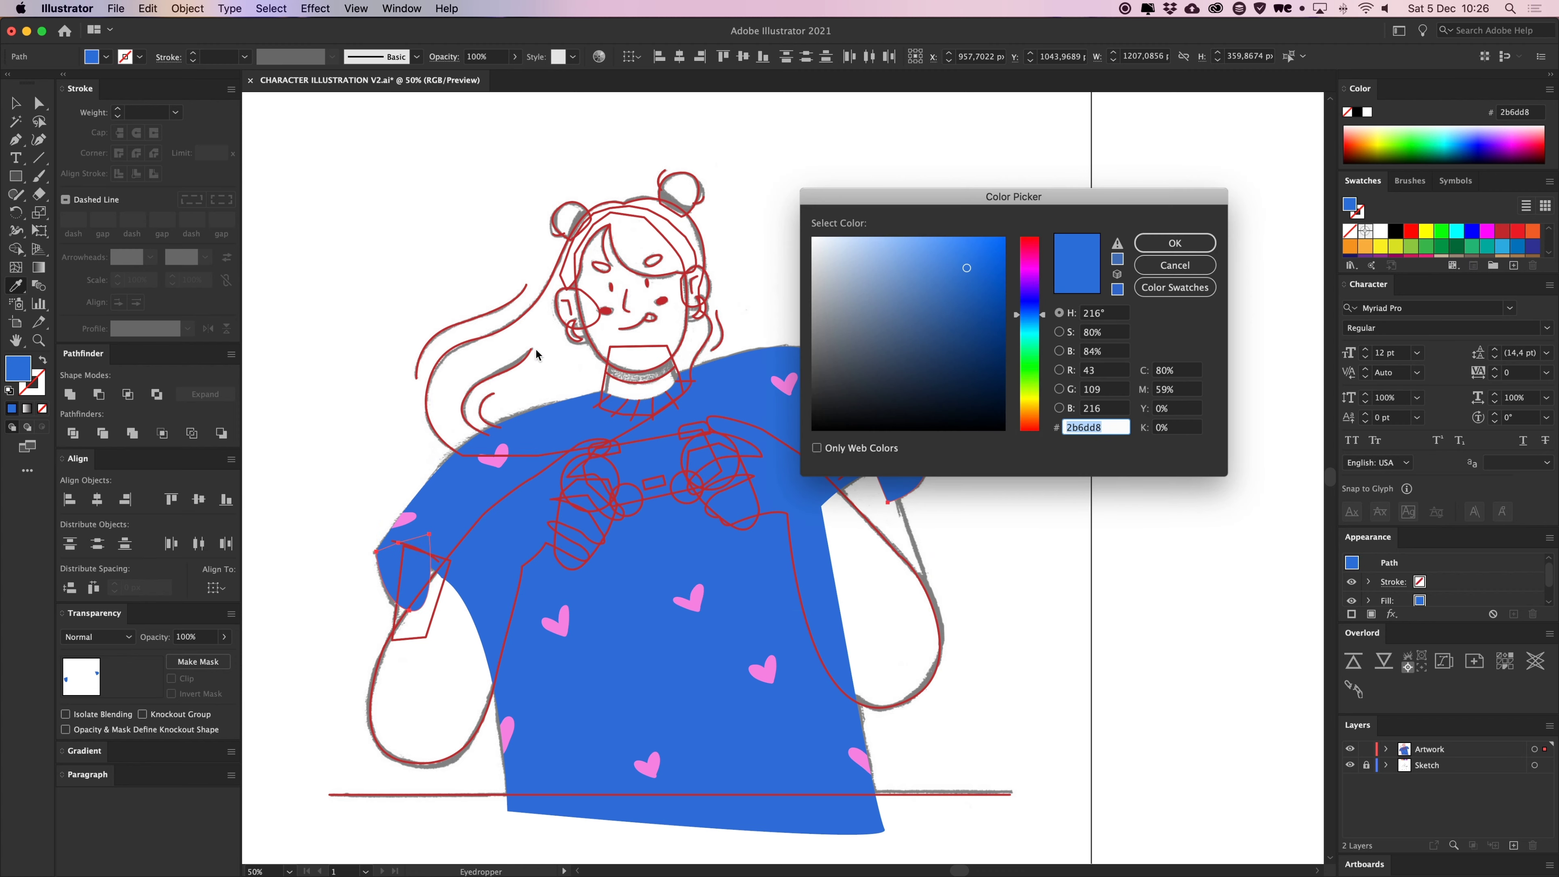
{"action": "left_click_drag", "start_coordinate": [974, 309], "coordinate": [977, 358]}
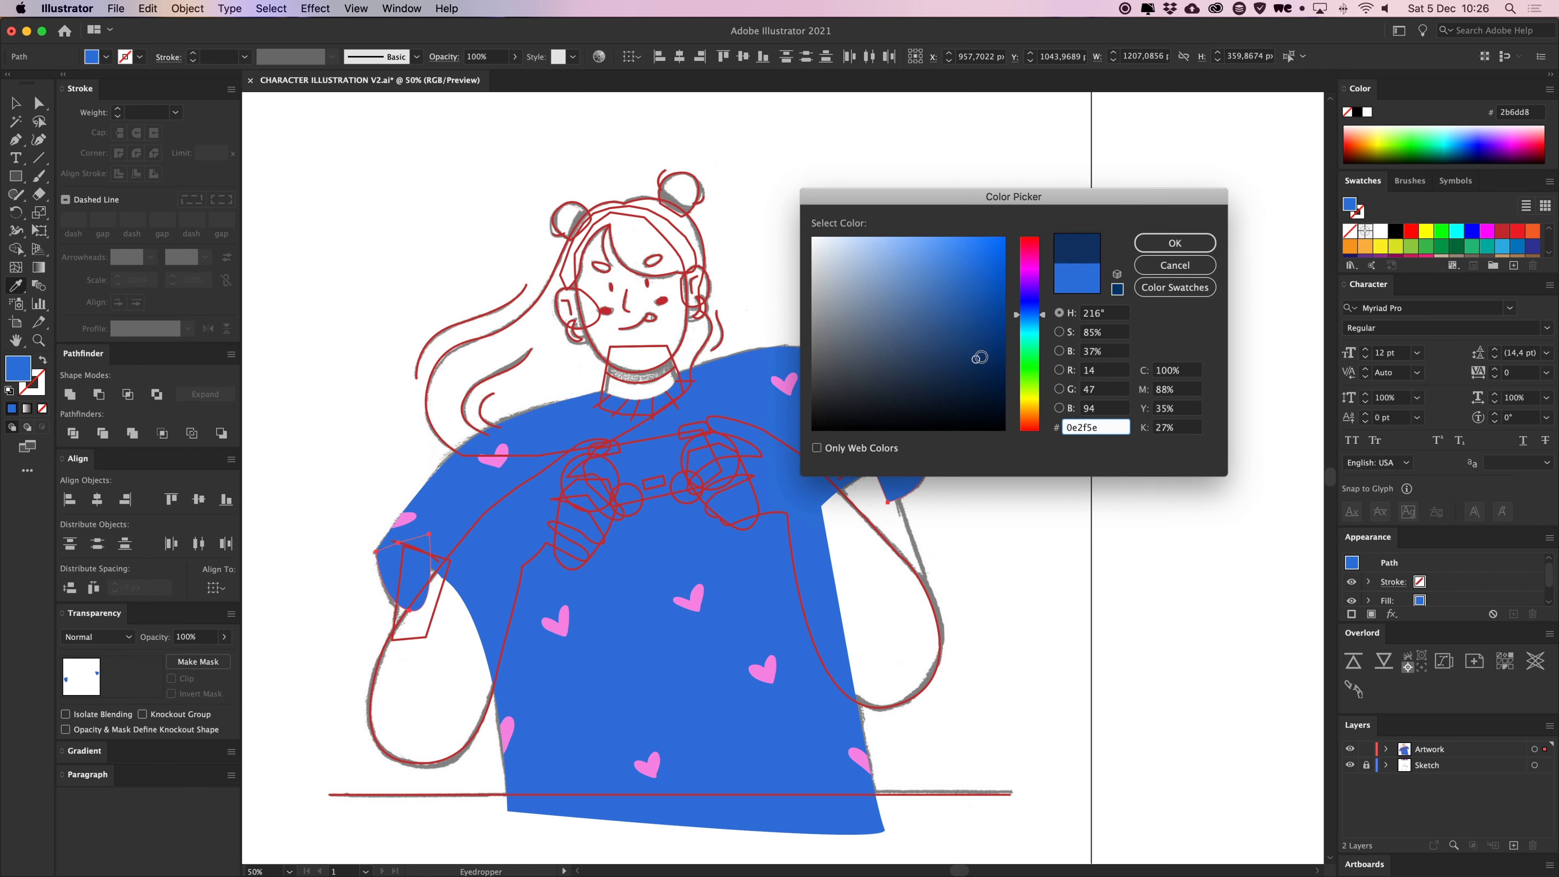
{"action": "key", "text": "Return"}
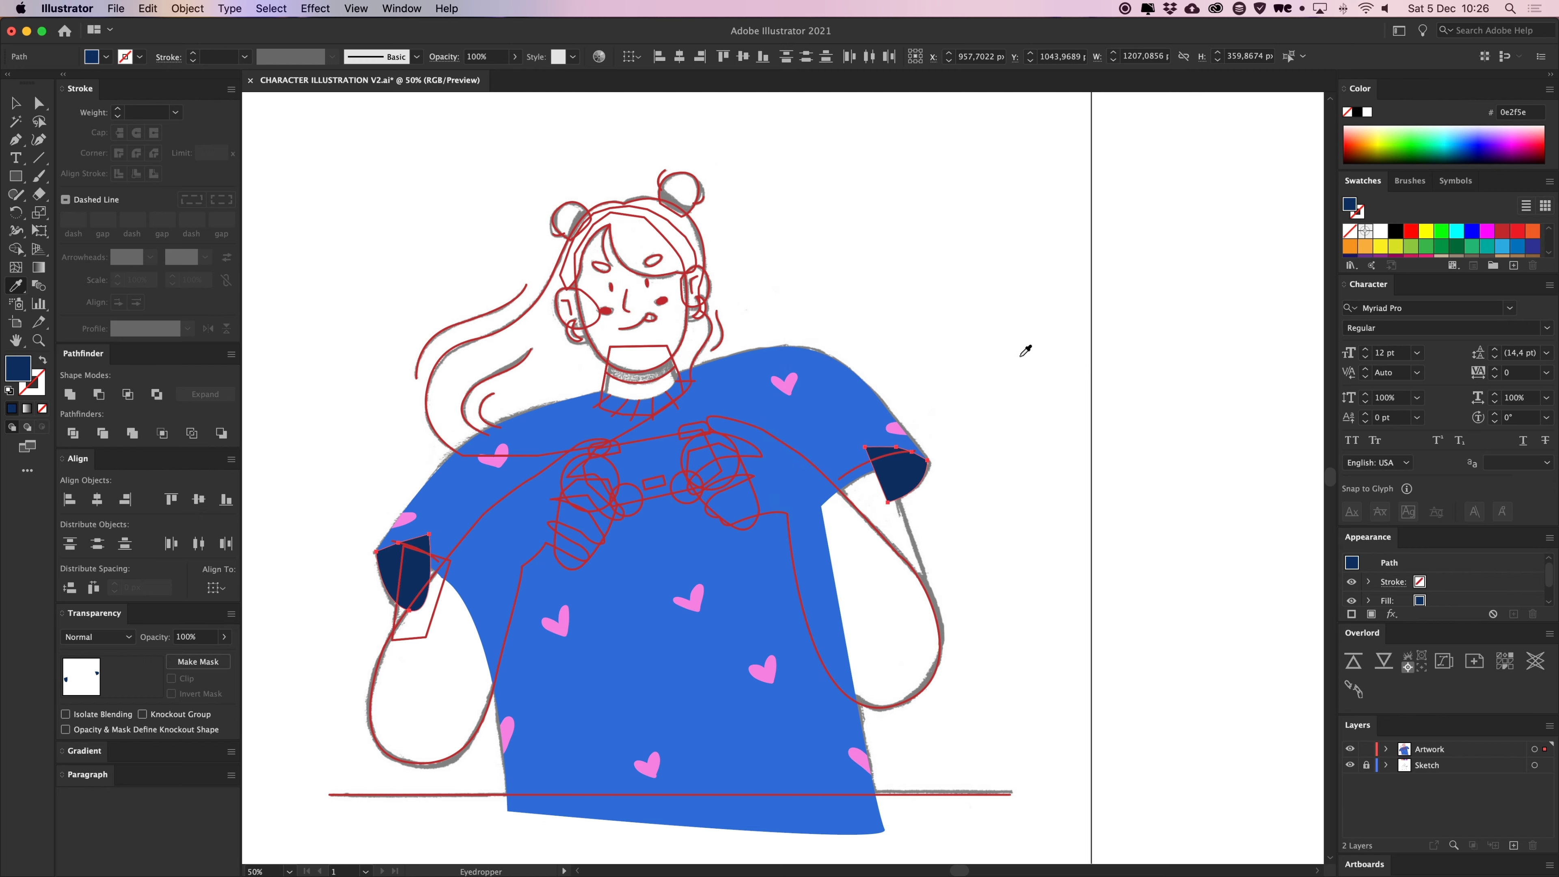
Send both dark blue sleeve openings behind the sweater and deselect them
{"action": "key", "text": "v"}
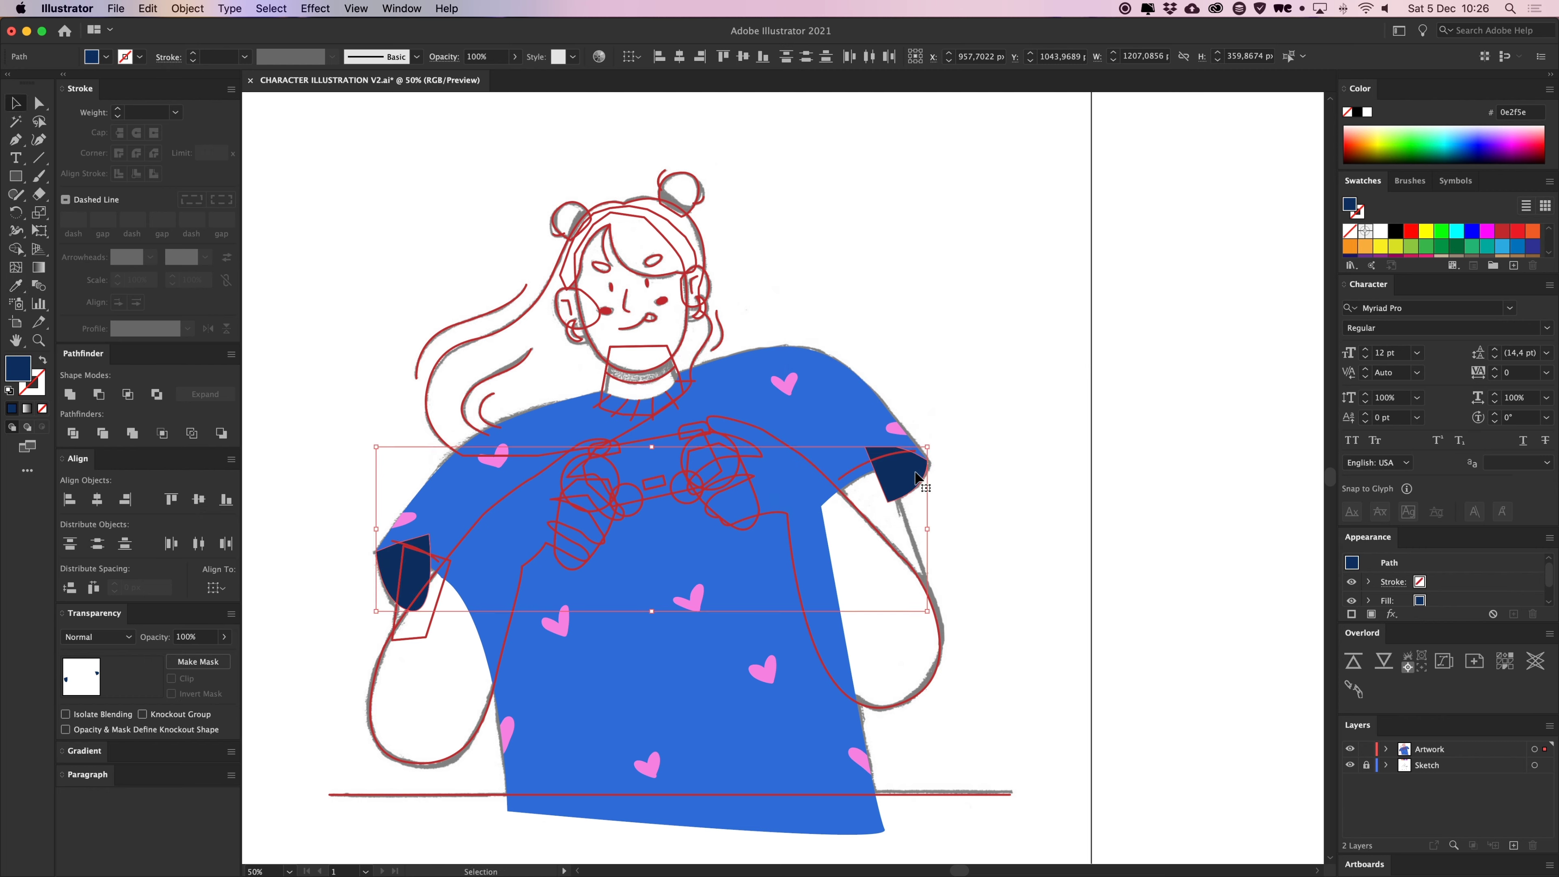
{"action": "key", "text": "a"}
{"action": "key", "text": "super+bracketleft"}
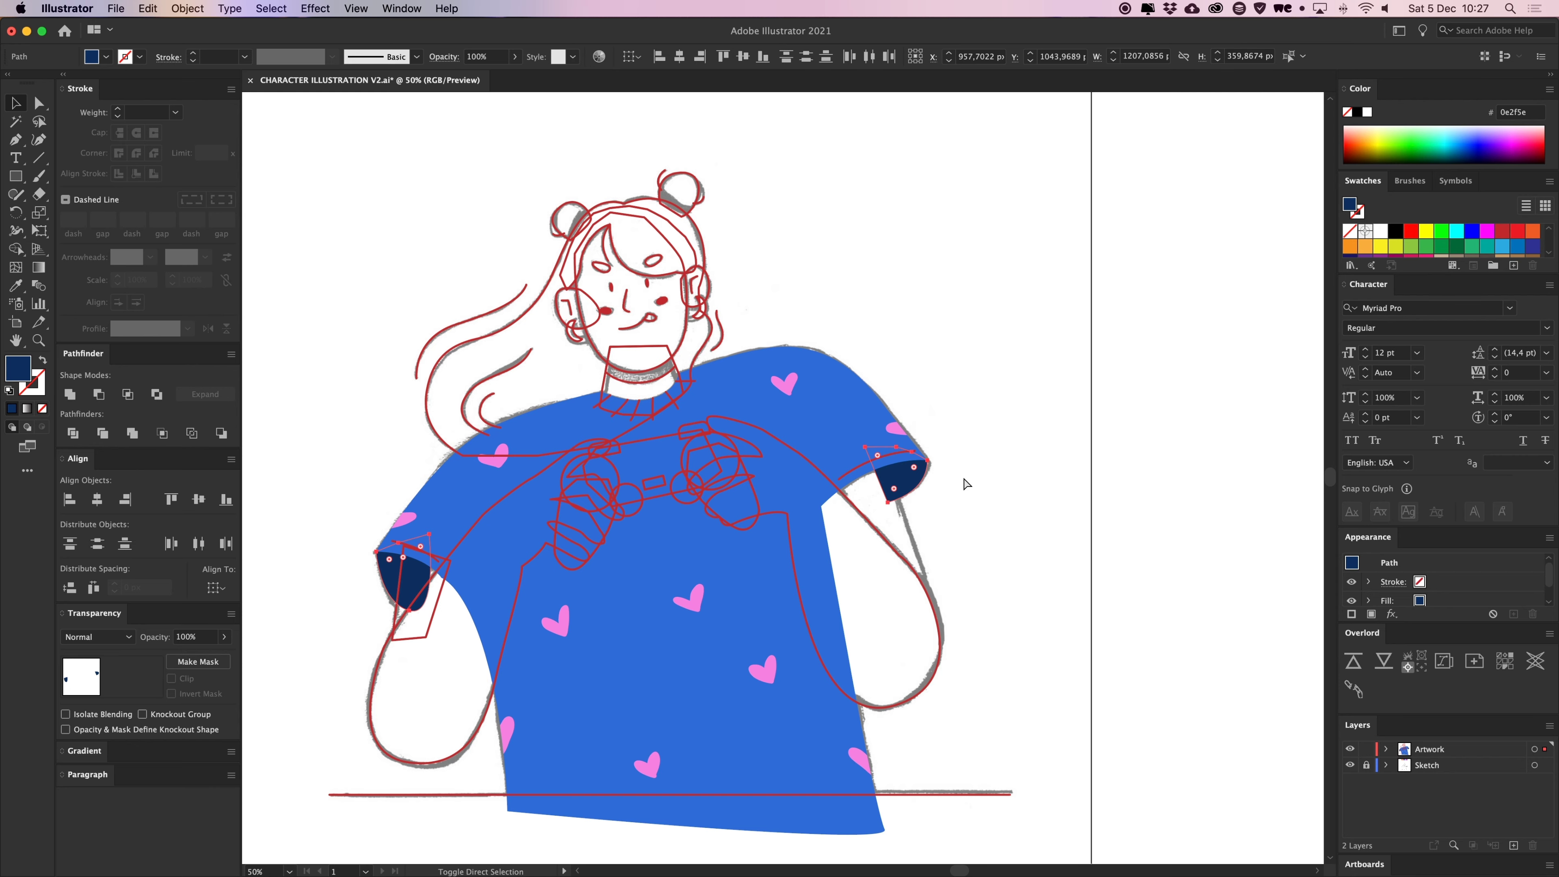
{"action": "left_click", "coordinate": [963, 484]}
Draw a closed upper-arm shape with the Pen tool, from the elbow edge of the right-hand arm up into its sleeve
{"action": "left_click_drag", "start_coordinate": [1003, 439], "coordinate": [1029, 461]}
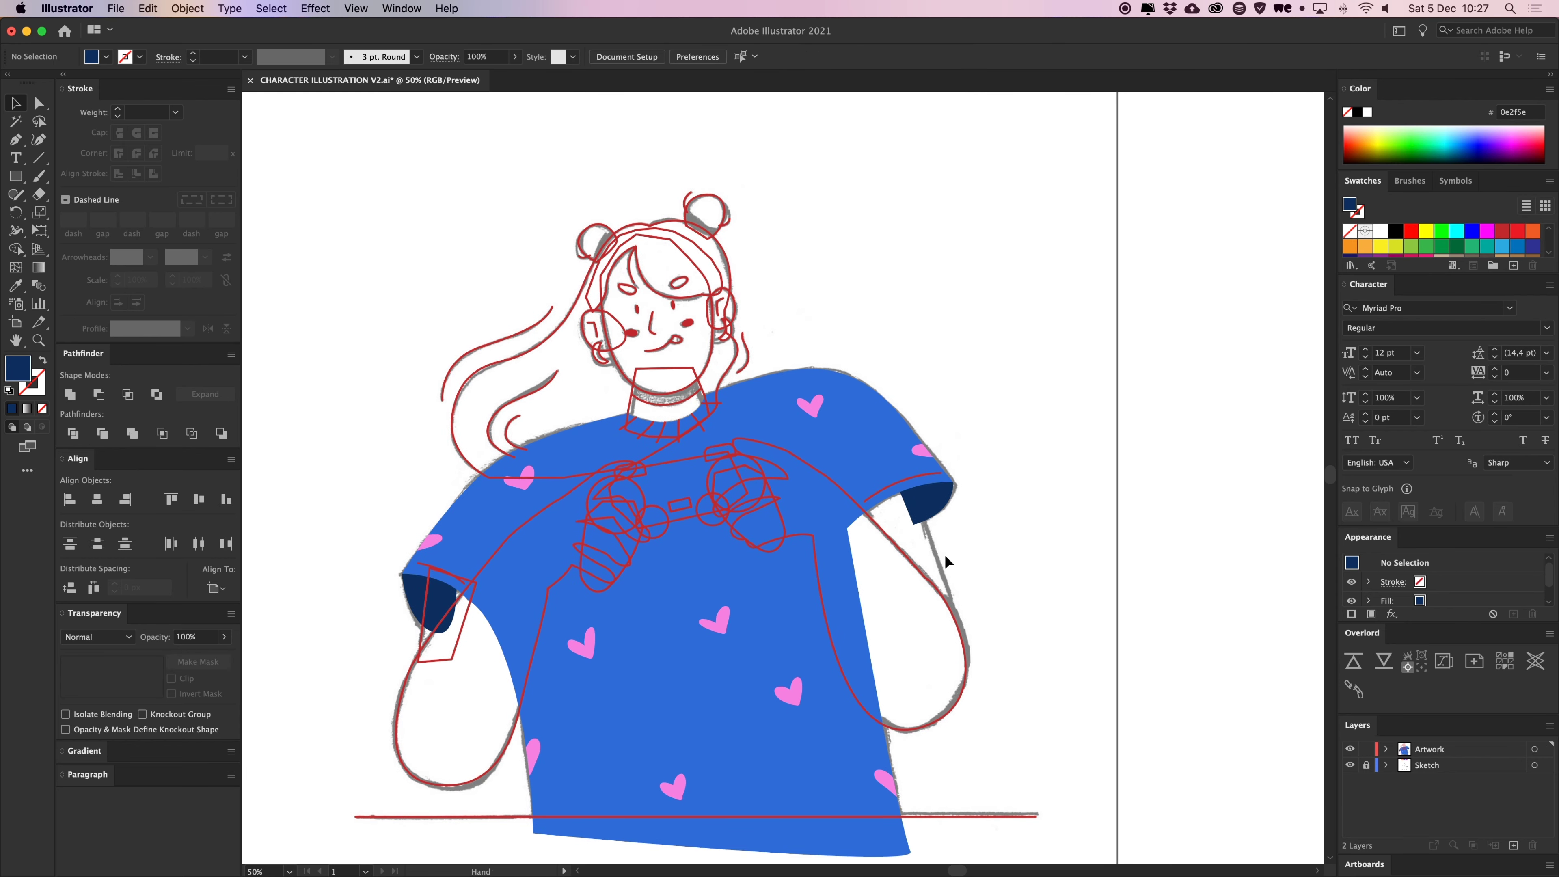
{"action": "scroll", "coordinate": [939, 556], "scroll_direction": "right", "scroll_amount": 2}
{"action": "scroll", "coordinate": [984, 538], "scroll_direction": "right", "scroll_amount": 2}
{"action": "key", "text": "super+equal"}
{"action": "key", "text": "p"}
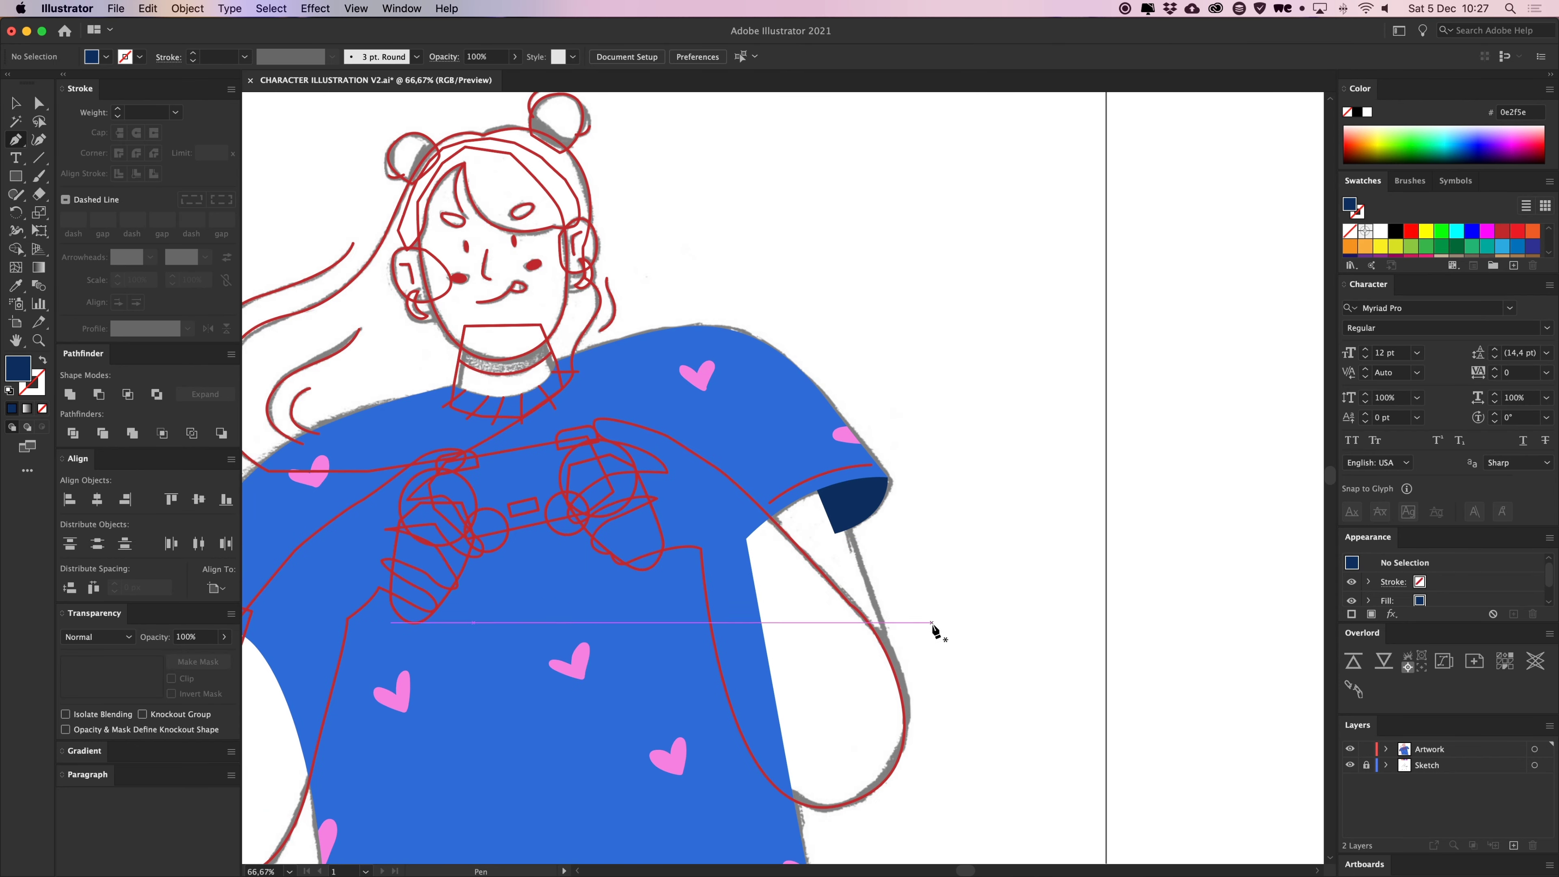
{"action": "left_click", "coordinate": [882, 630]}
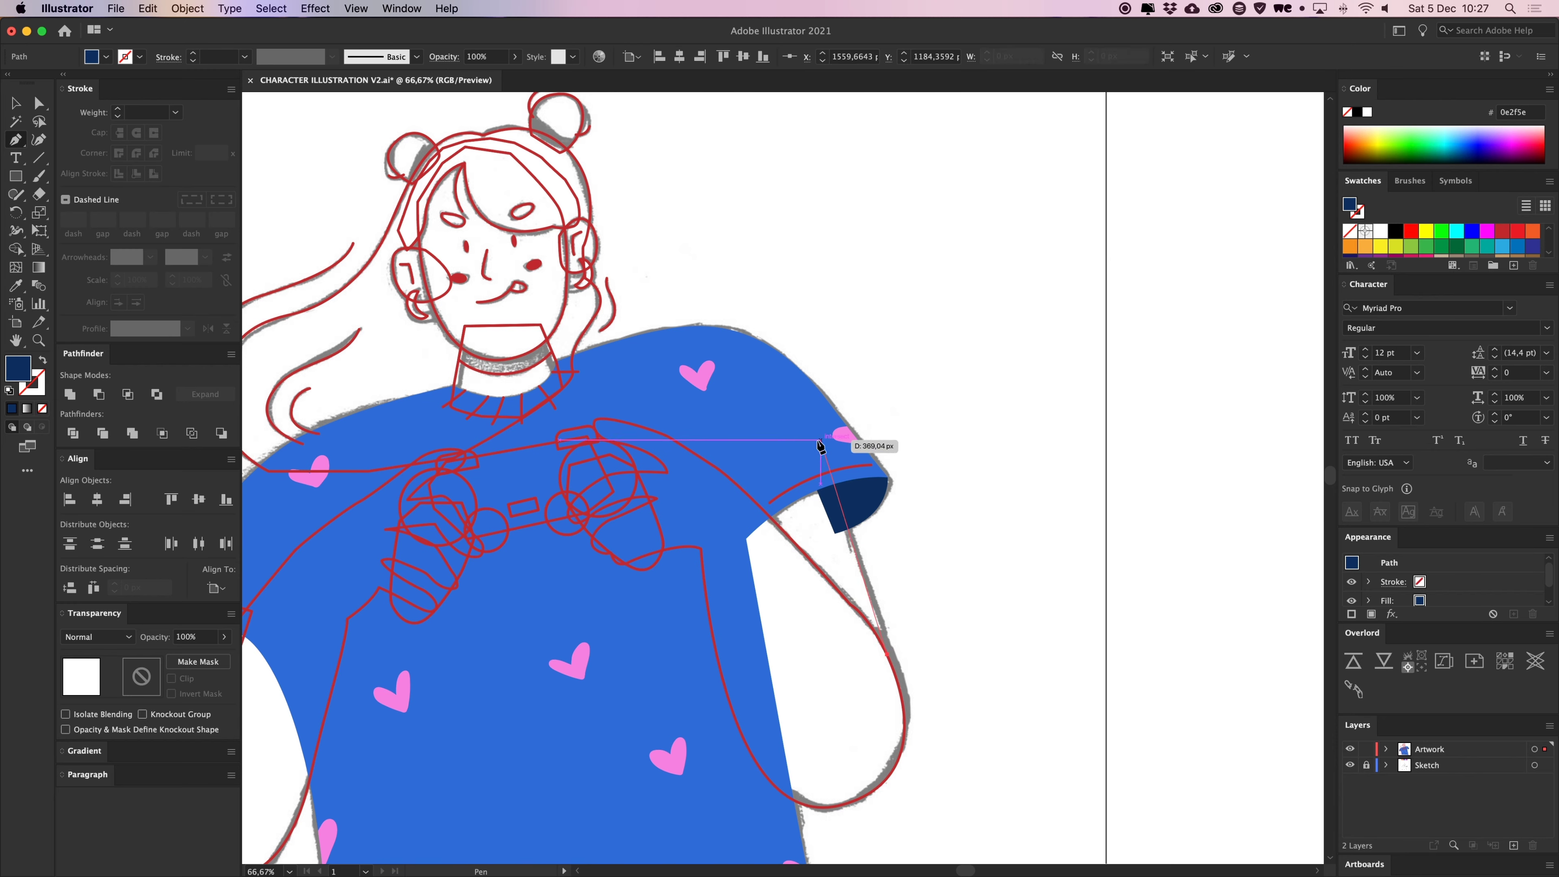
{"action": "left_click", "coordinate": [816, 436]}
{"action": "left_click", "coordinate": [730, 494]}
{"action": "left_click", "coordinate": [790, 597]}
{"action": "left_click", "coordinate": [842, 644]}
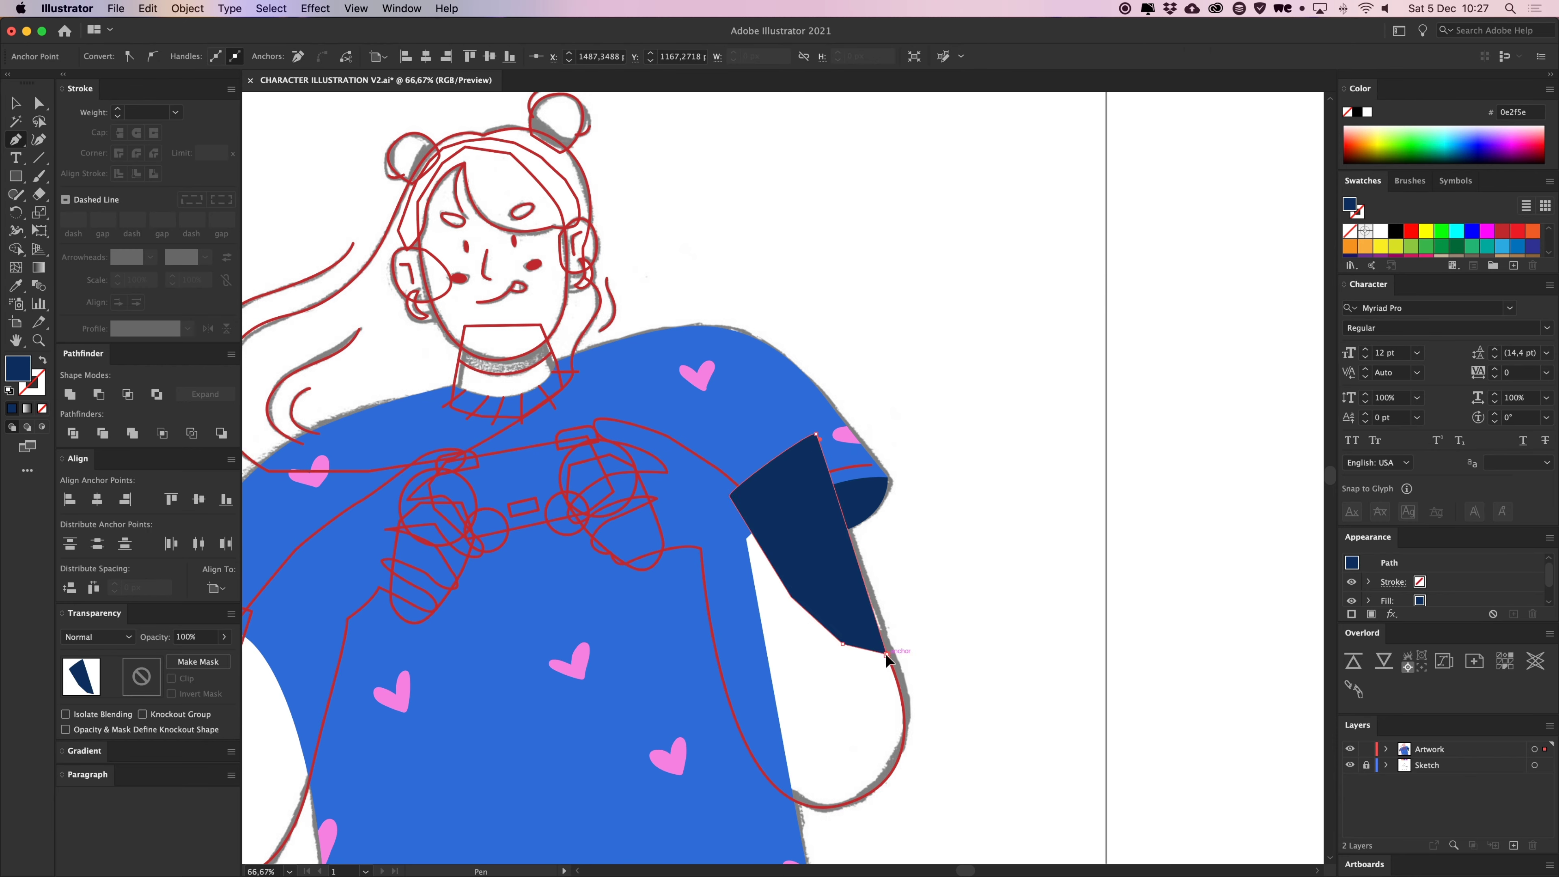
{"action": "left_click", "coordinate": [886, 653]}
Give the new upper-arm shape the arm outline's 4 pt red stroke without fill using the Eyedropper, and deselect it
{"action": "key", "text": "i"}
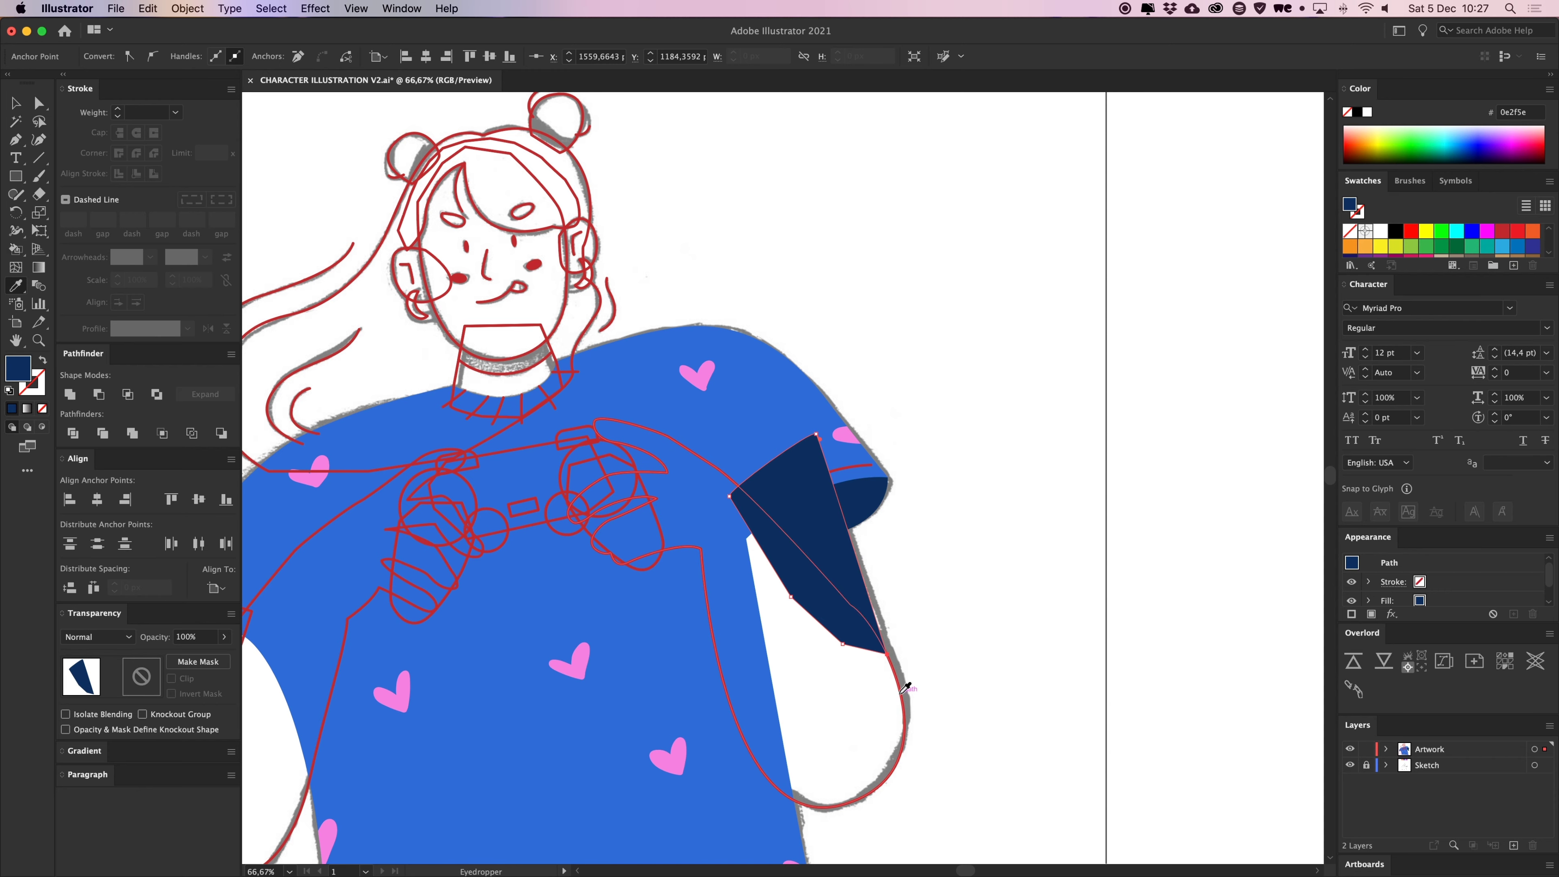
{"action": "left_click", "coordinate": [900, 693]}
{"action": "key", "text": "v"}
{"action": "left_click", "coordinate": [1009, 586]}
{"action": "key", "text": "super+minus"}
{"action": "left_click_drag", "start_coordinate": [983, 594], "coordinate": [1054, 585]}
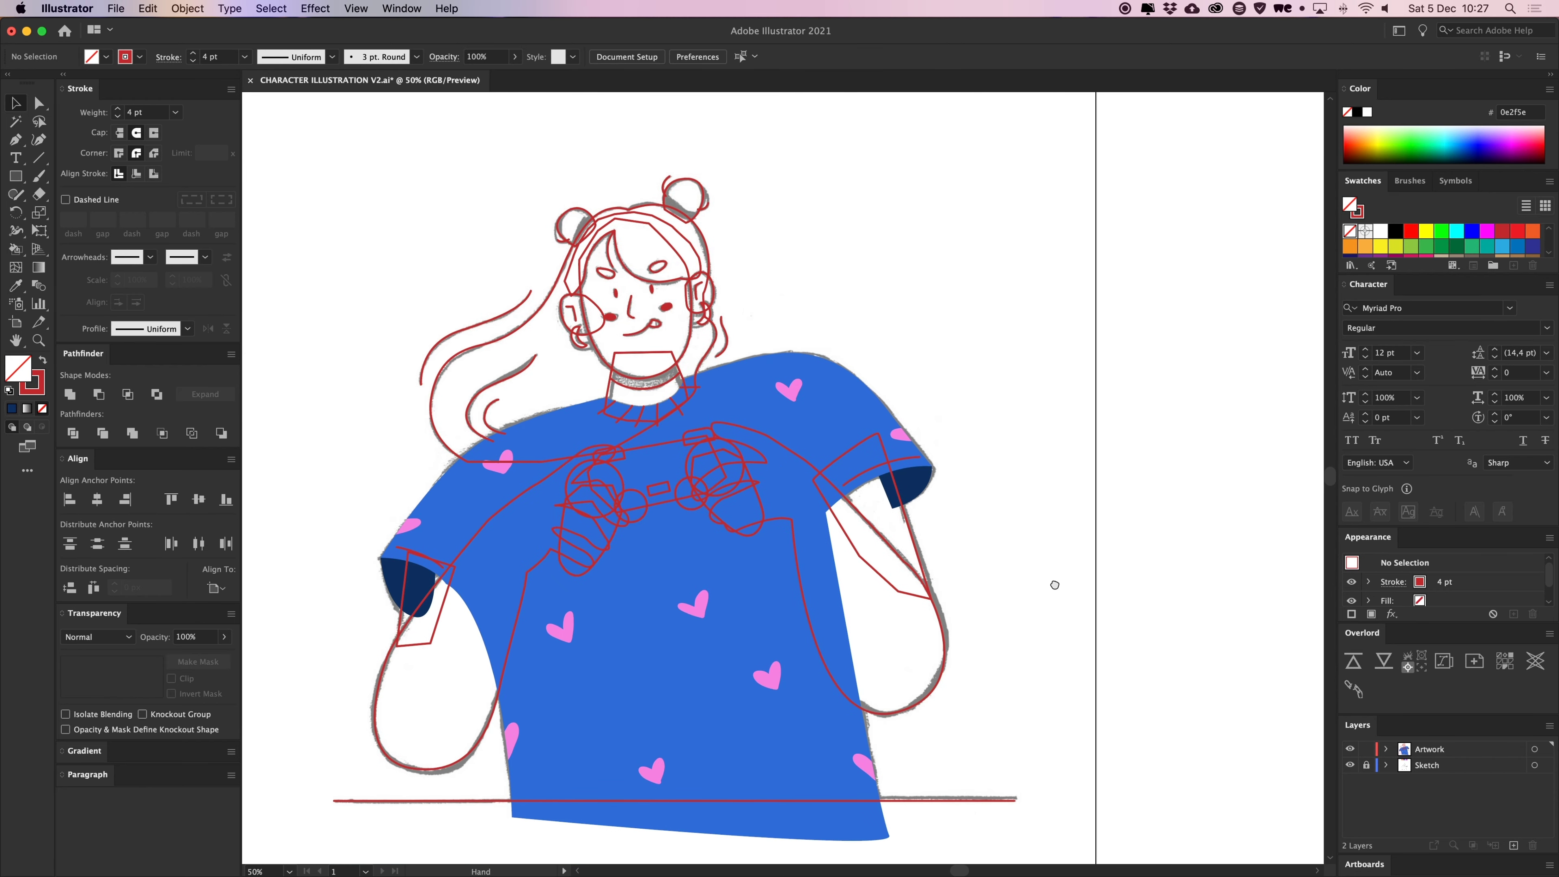
Fill both arm outlines with the palette's skin tone e8a182 and no stroke using the Eyedropper
{"action": "left_click", "coordinate": [915, 704]}
{"action": "left_click", "coordinate": [429, 769], "text": "shift"}
{"action": "left_click_drag", "start_coordinate": [630, 377], "coordinate": [630, 488]}
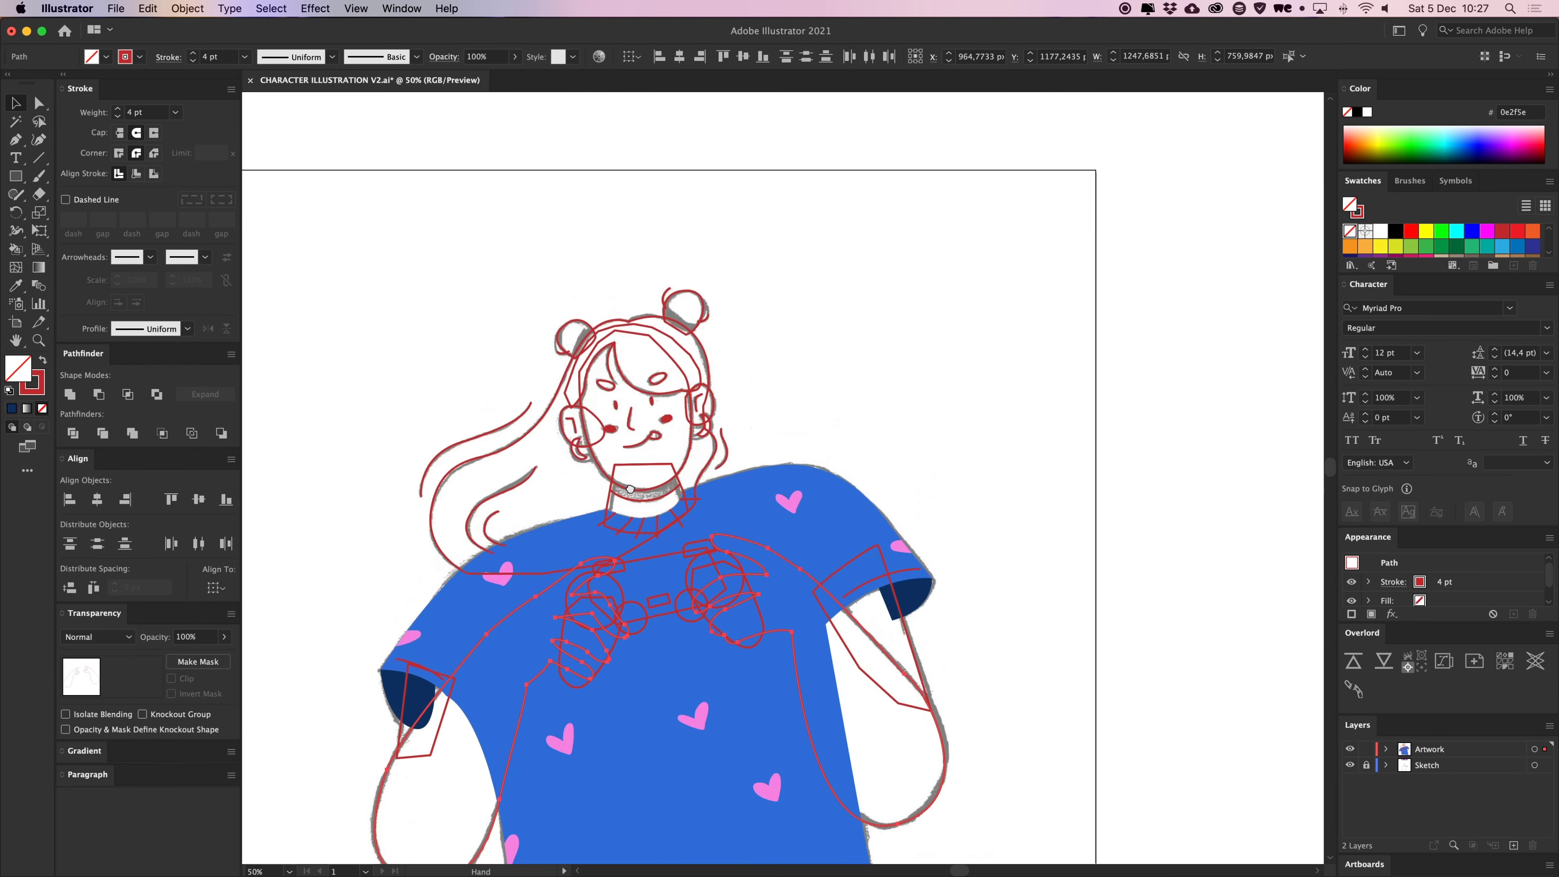
{"action": "scroll", "coordinate": [629, 489], "scroll_direction": "up", "scroll_amount": 10}
{"action": "key", "text": "i"}
{"action": "left_click", "coordinate": [420, 294]}
{"action": "scroll", "coordinate": [619, 463], "scroll_direction": "down", "scroll_amount": 10}
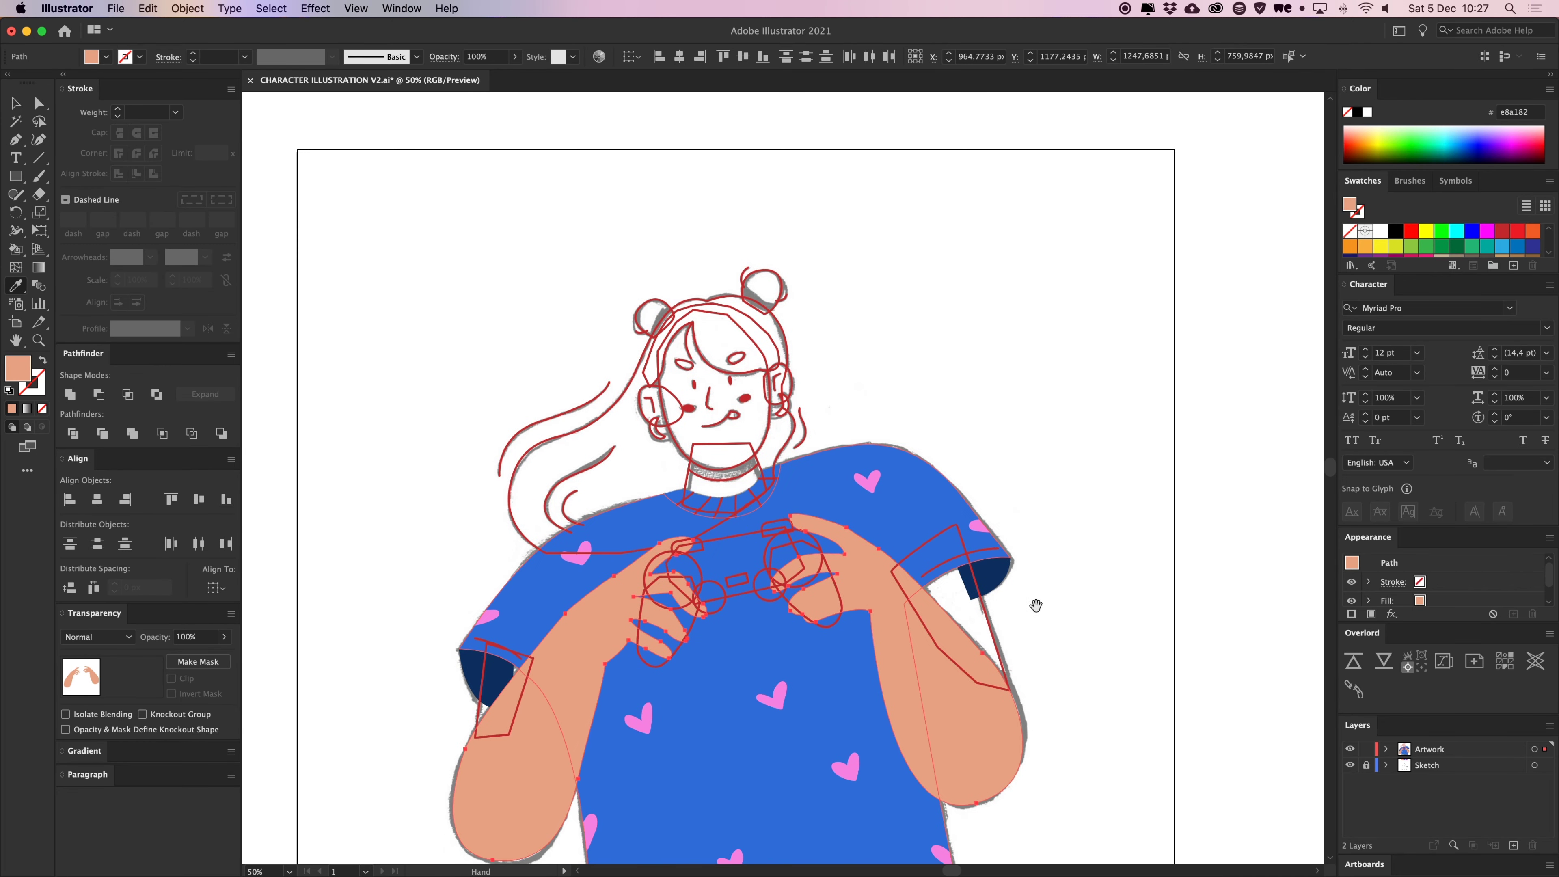
Fill both upper-arm shapes with the darker skin tone d38a71 and no stroke, based on the forearm color
{"action": "left_click_drag", "start_coordinate": [1036, 606], "coordinate": [1024, 547]}
{"action": "key", "text": "v"}
{"action": "left_click", "coordinate": [921, 567]}
{"action": "left_click", "coordinate": [470, 648], "text": "shift"}
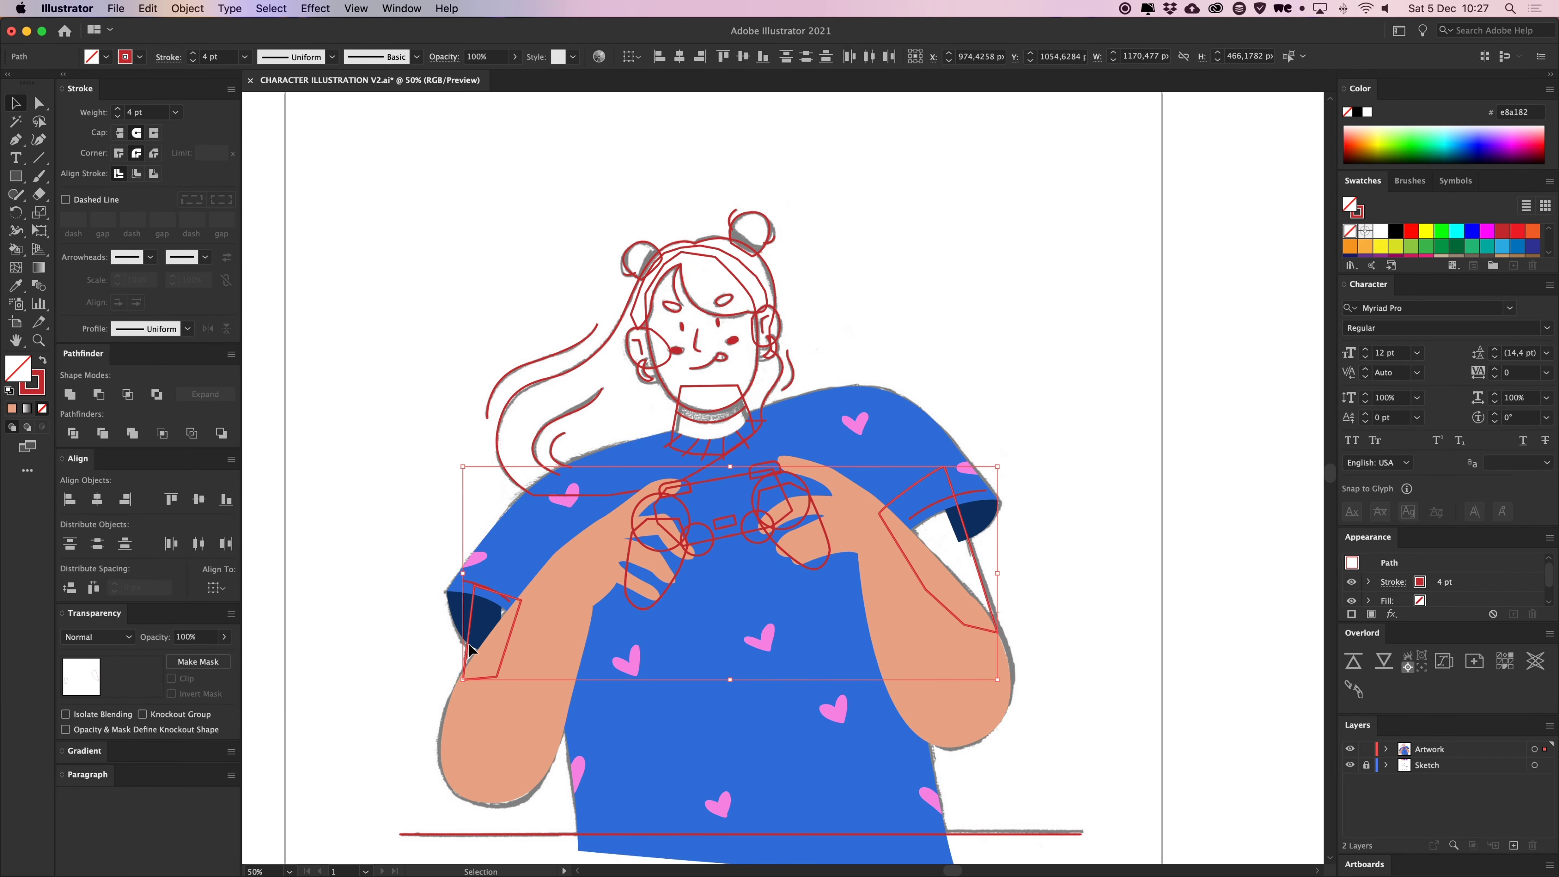
{"action": "key", "text": "i"}
{"action": "left_click", "coordinate": [532, 619]}
{"action": "double_click", "coordinate": [16, 367]}
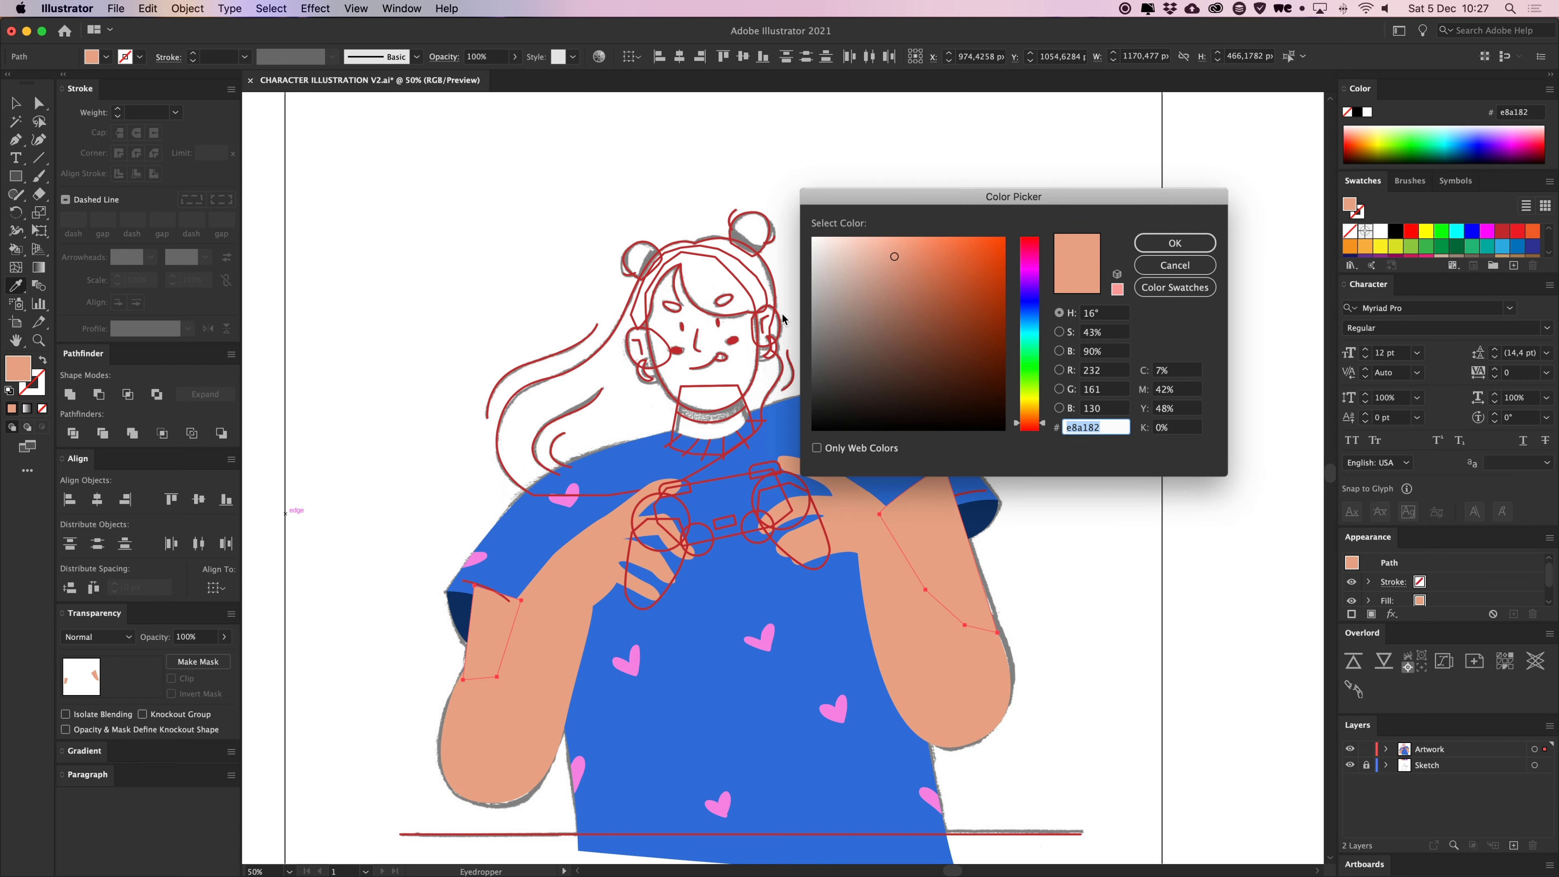
{"action": "left_click", "coordinate": [902, 271]}
{"action": "key", "text": "Return"}
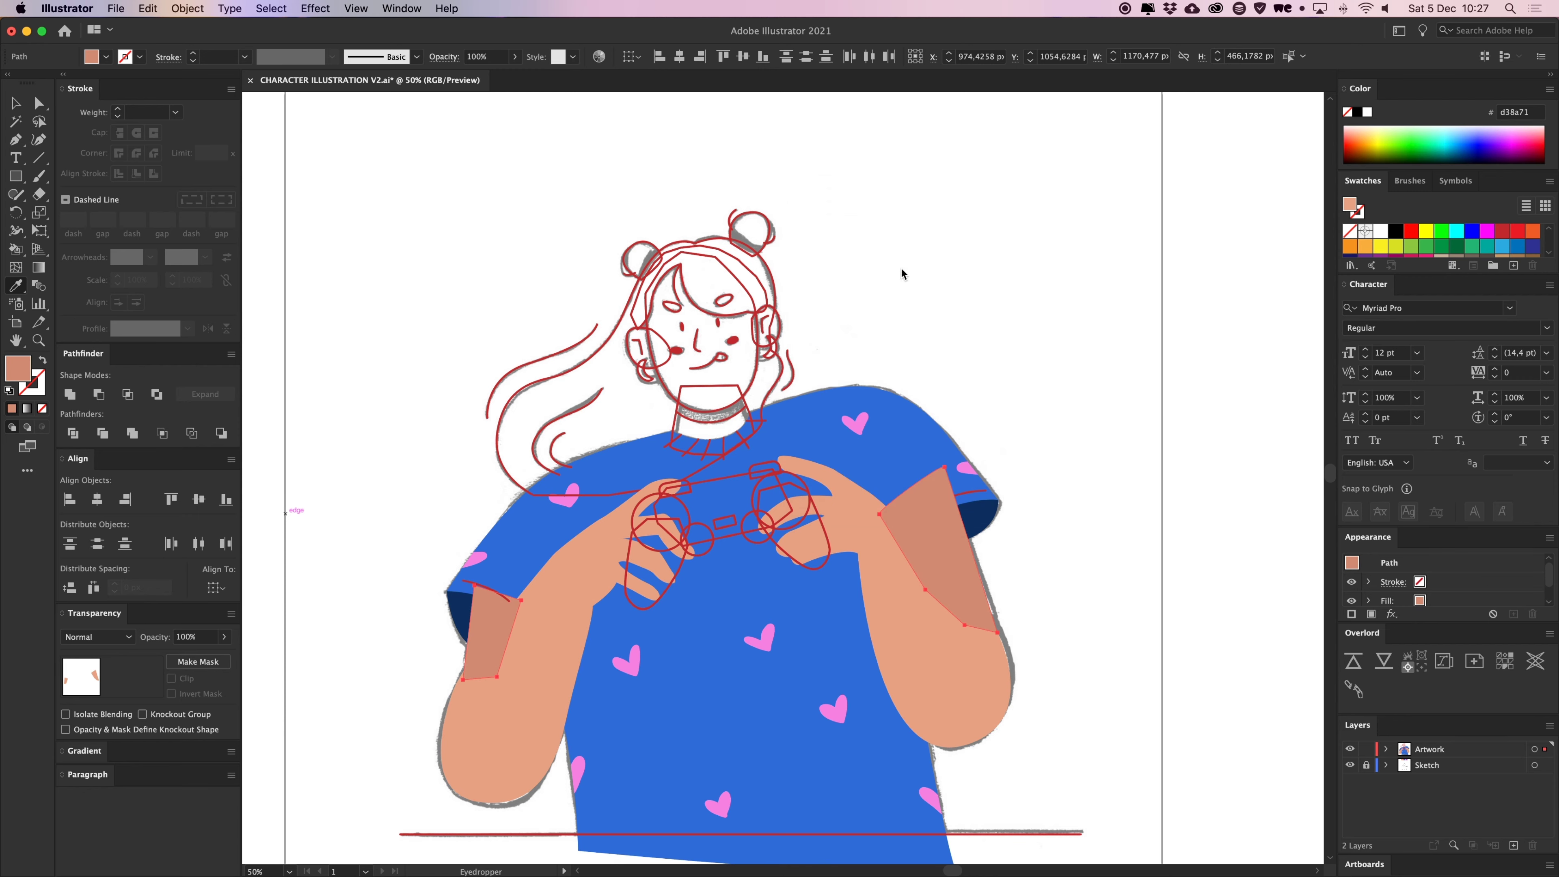
Send both darker upper-arm shapes behind the forearms and deselect them
{"action": "key", "text": "v"}
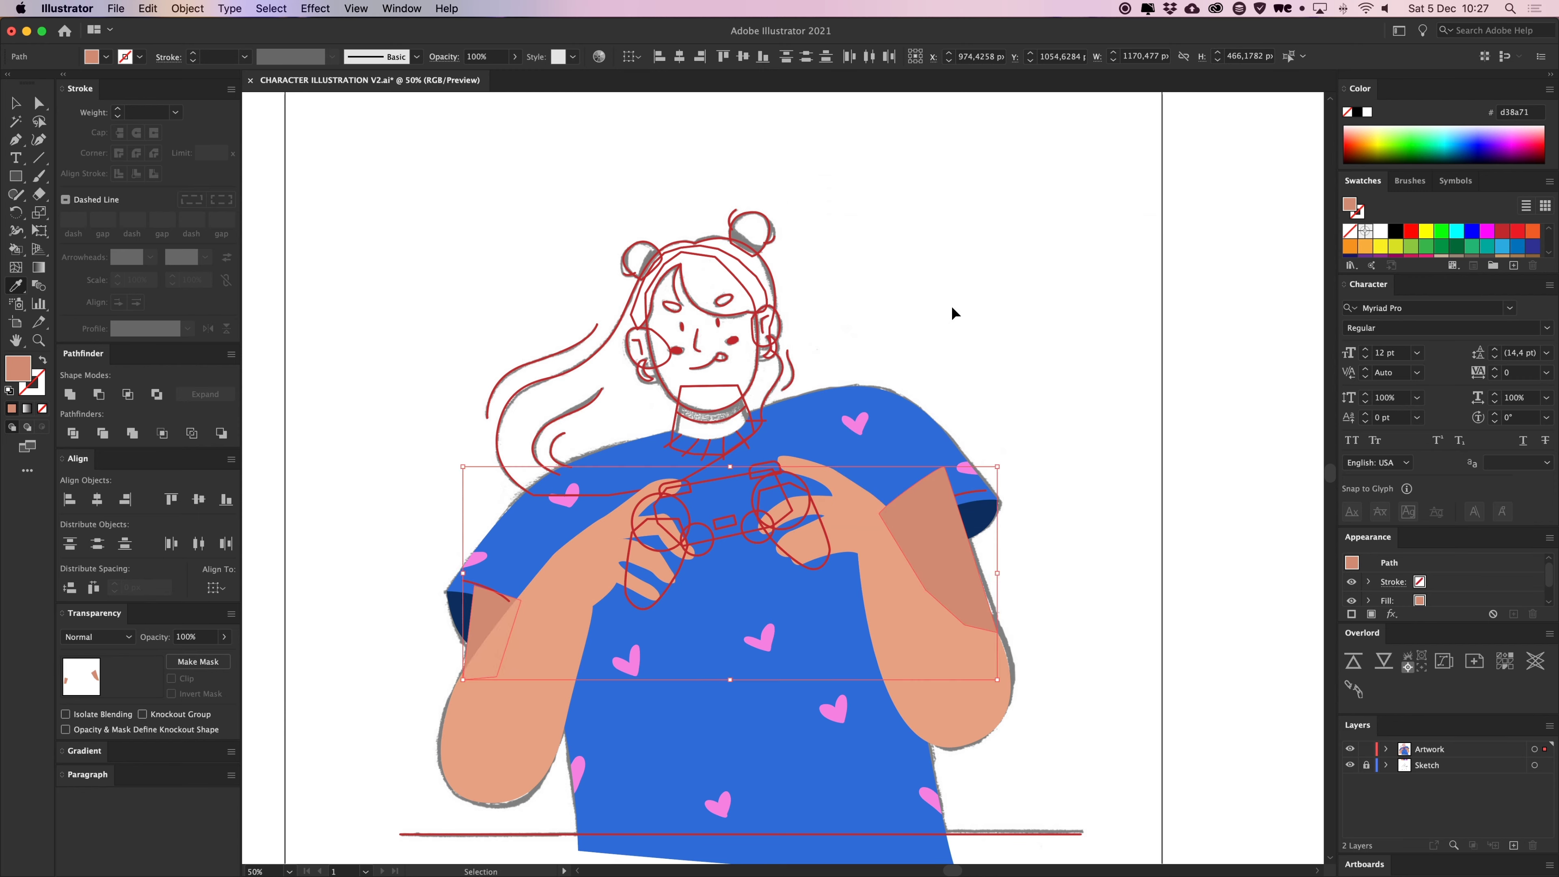
{"action": "left_click", "coordinate": [1053, 369]}
{"action": "left_click", "coordinate": [943, 559]}
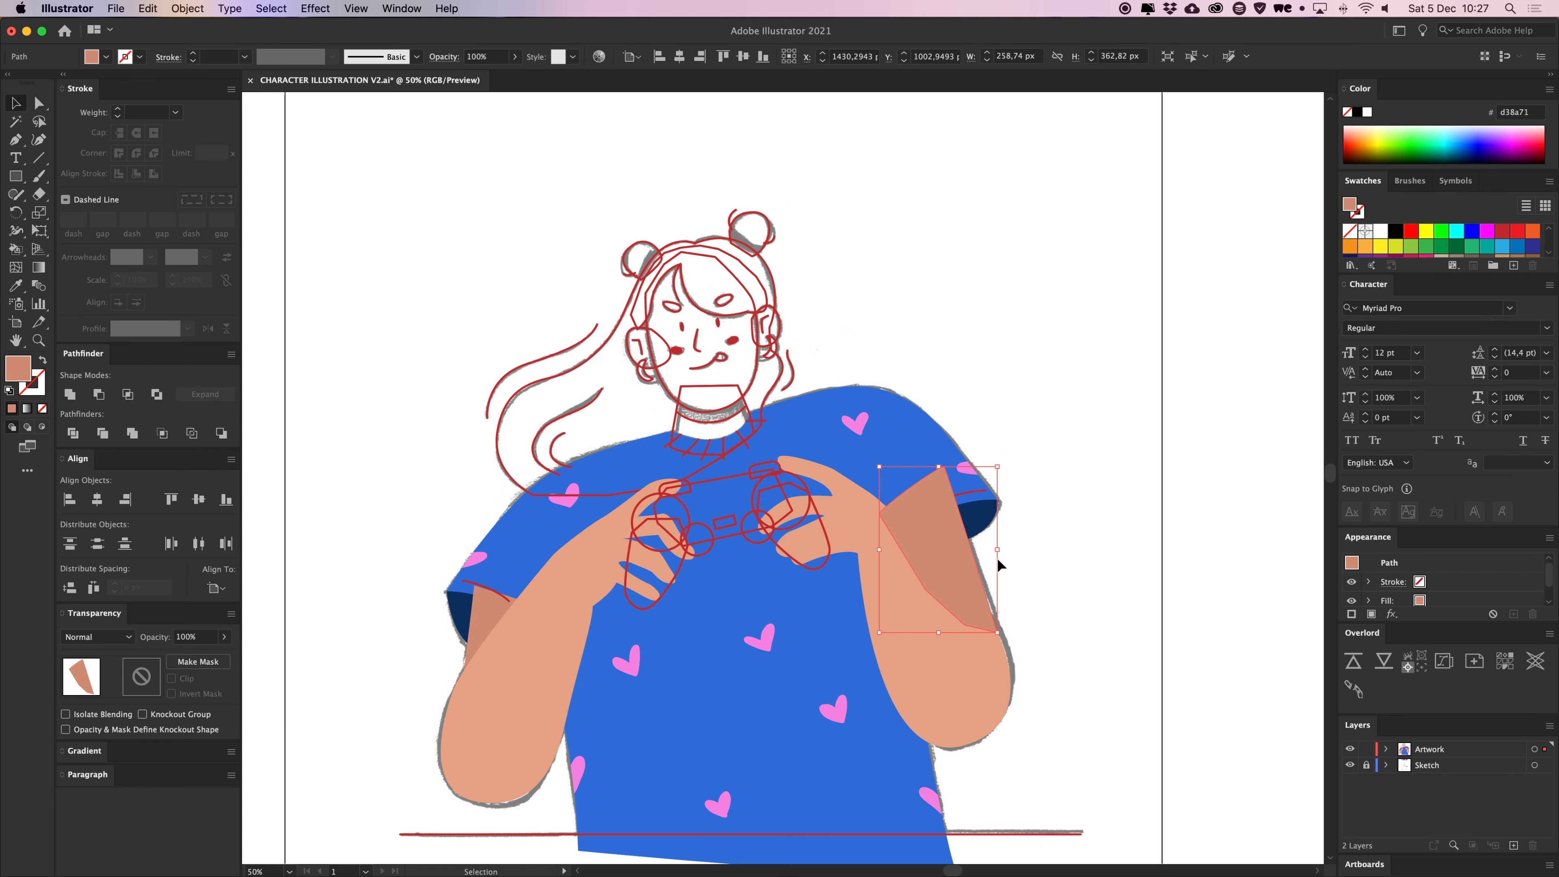
{"action": "key", "text": "a"}
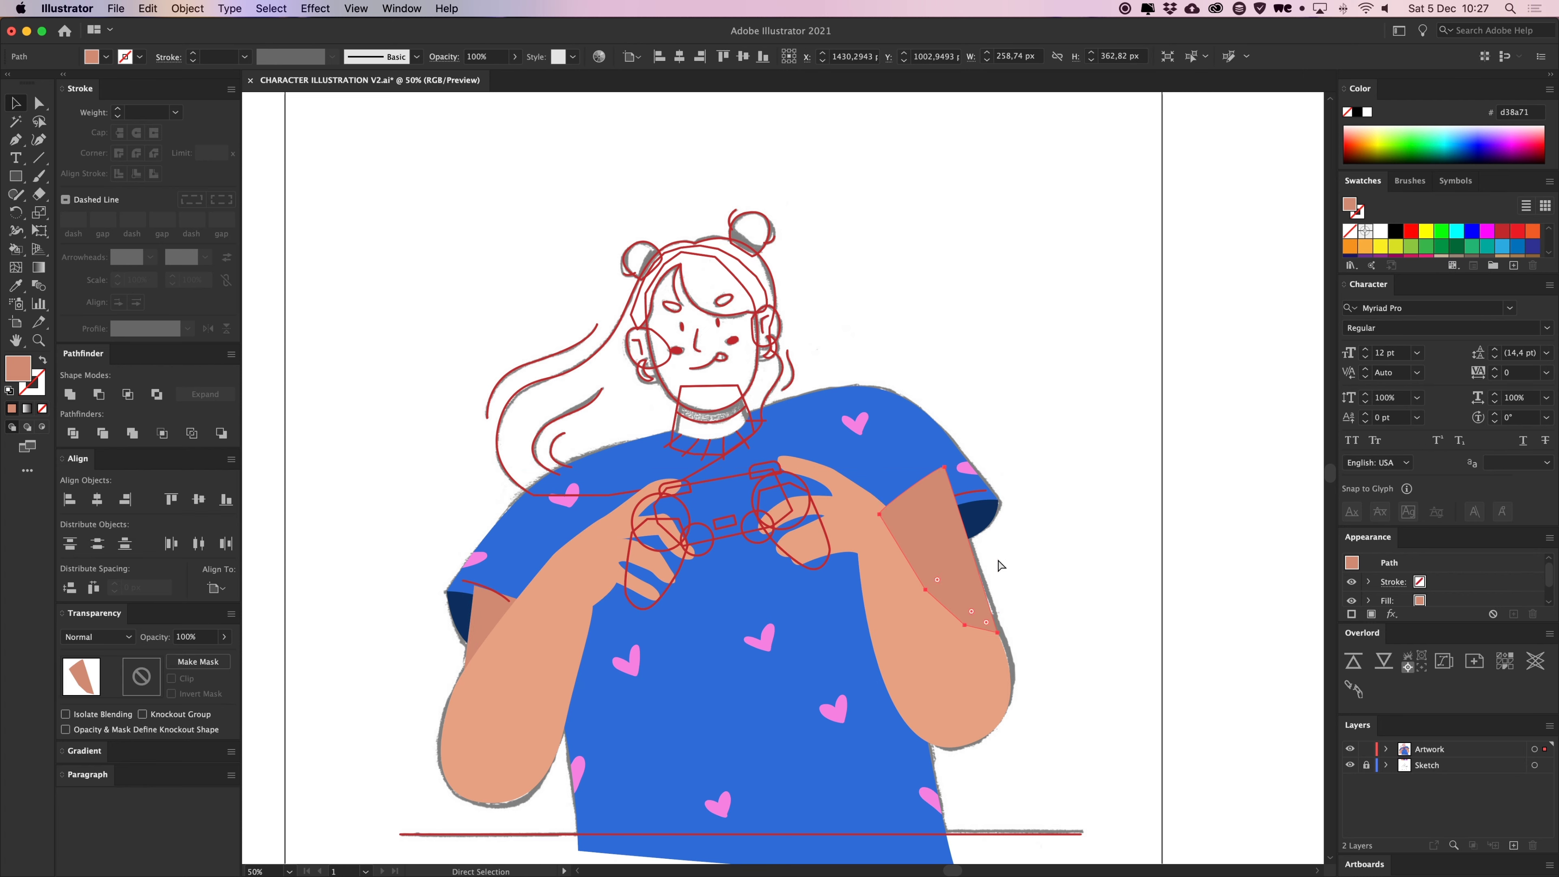
{"action": "key", "text": "super+bracketleft"}
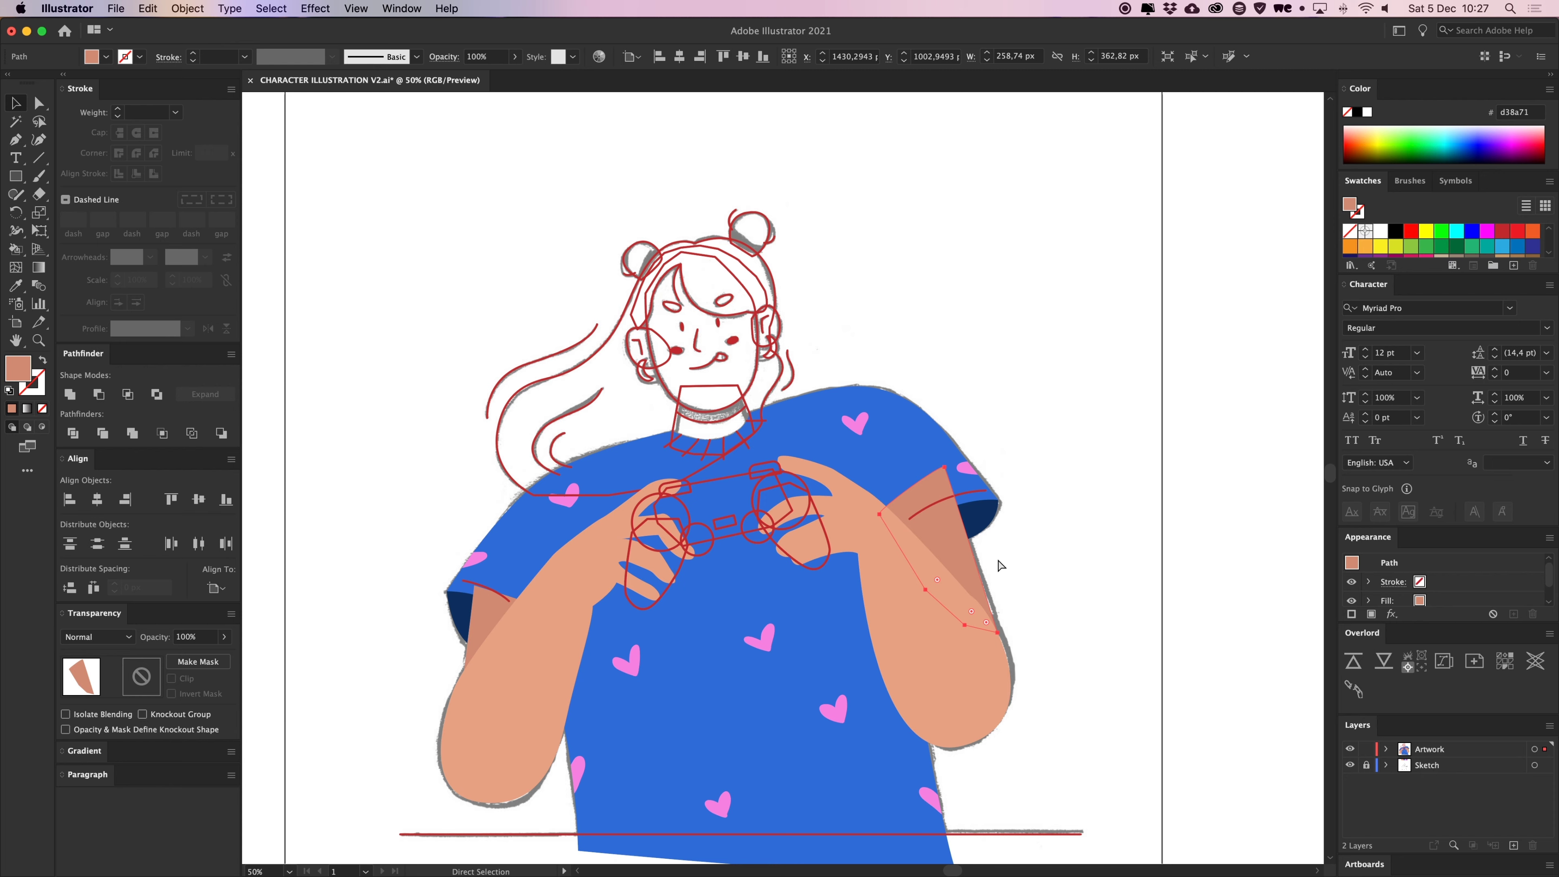
{"action": "left_click", "coordinate": [1074, 554]}
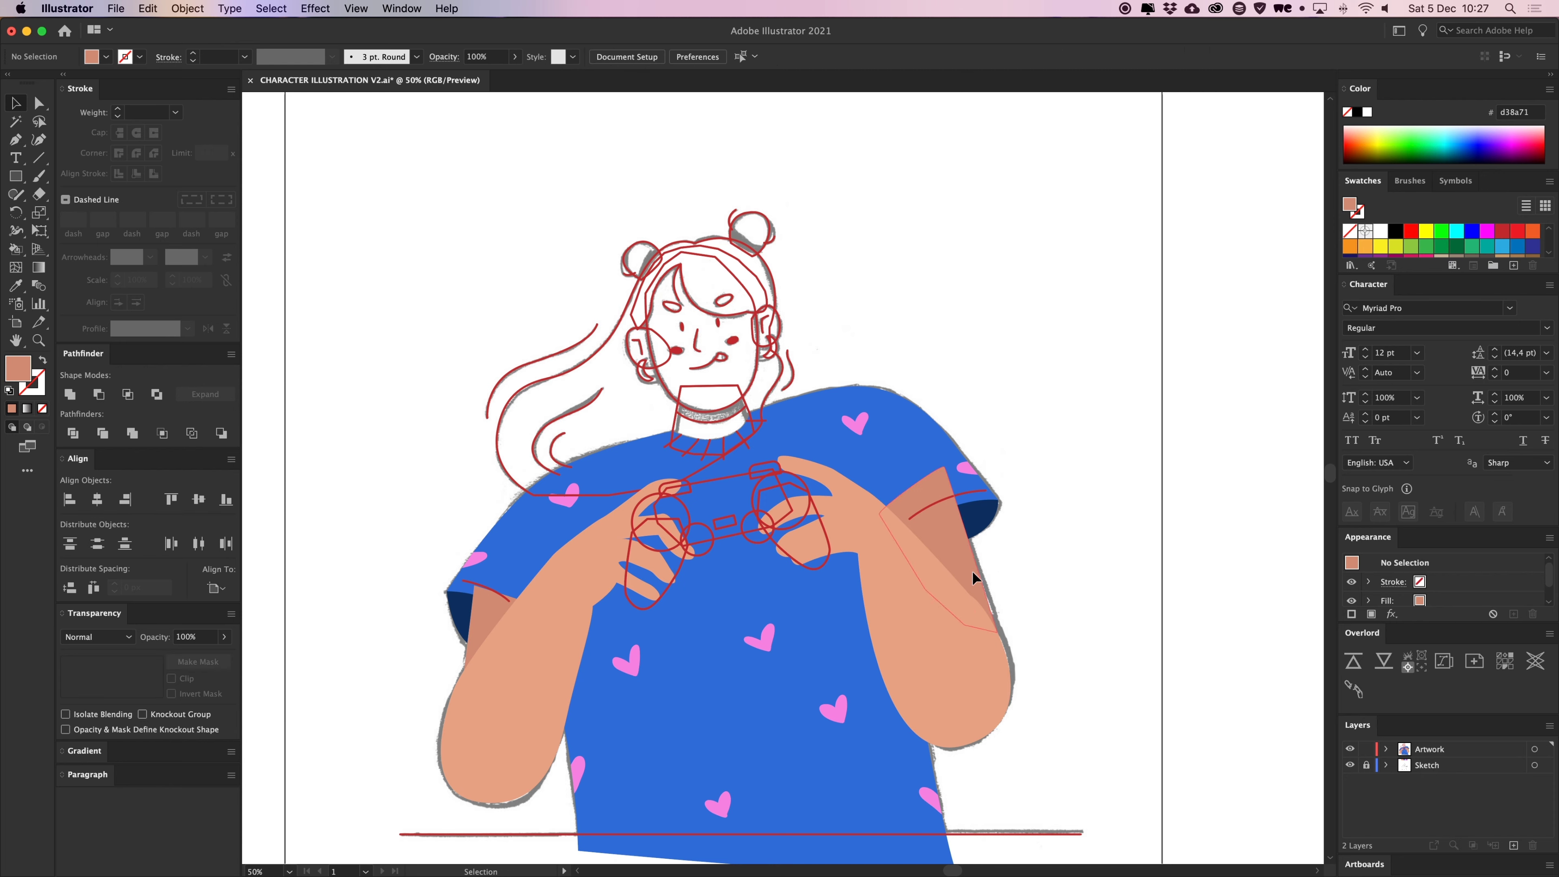
Cut the right-hand upper-arm shape and paste it in place directly in front of the dark blue sleeve opening, behind the sweater
{"action": "left_click", "coordinate": [955, 543]}
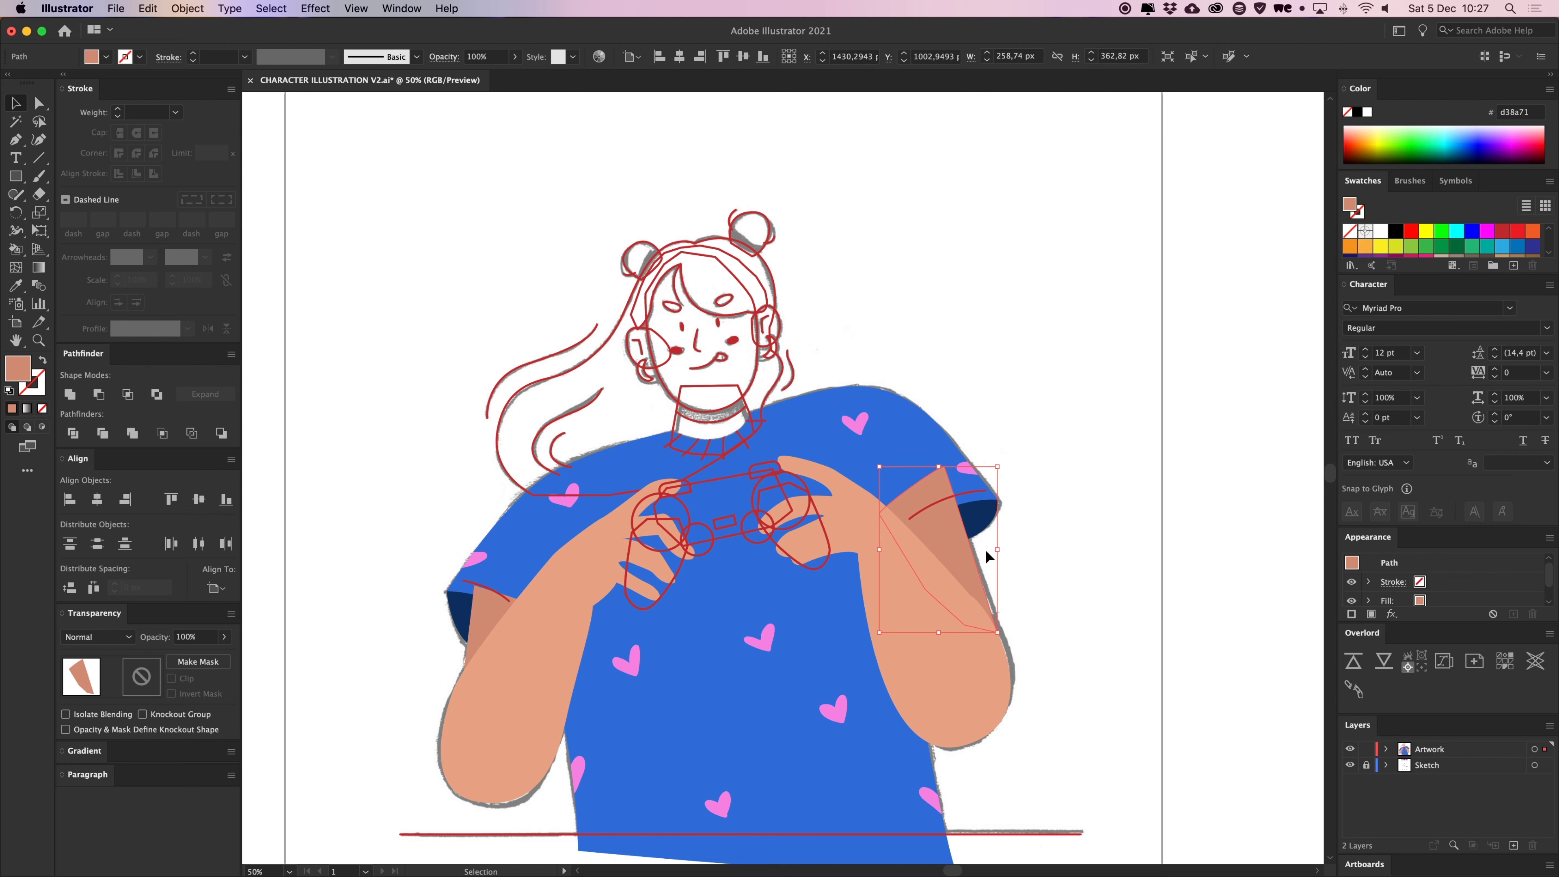
{"action": "key", "text": "a"}
{"action": "key", "text": "Delete"}
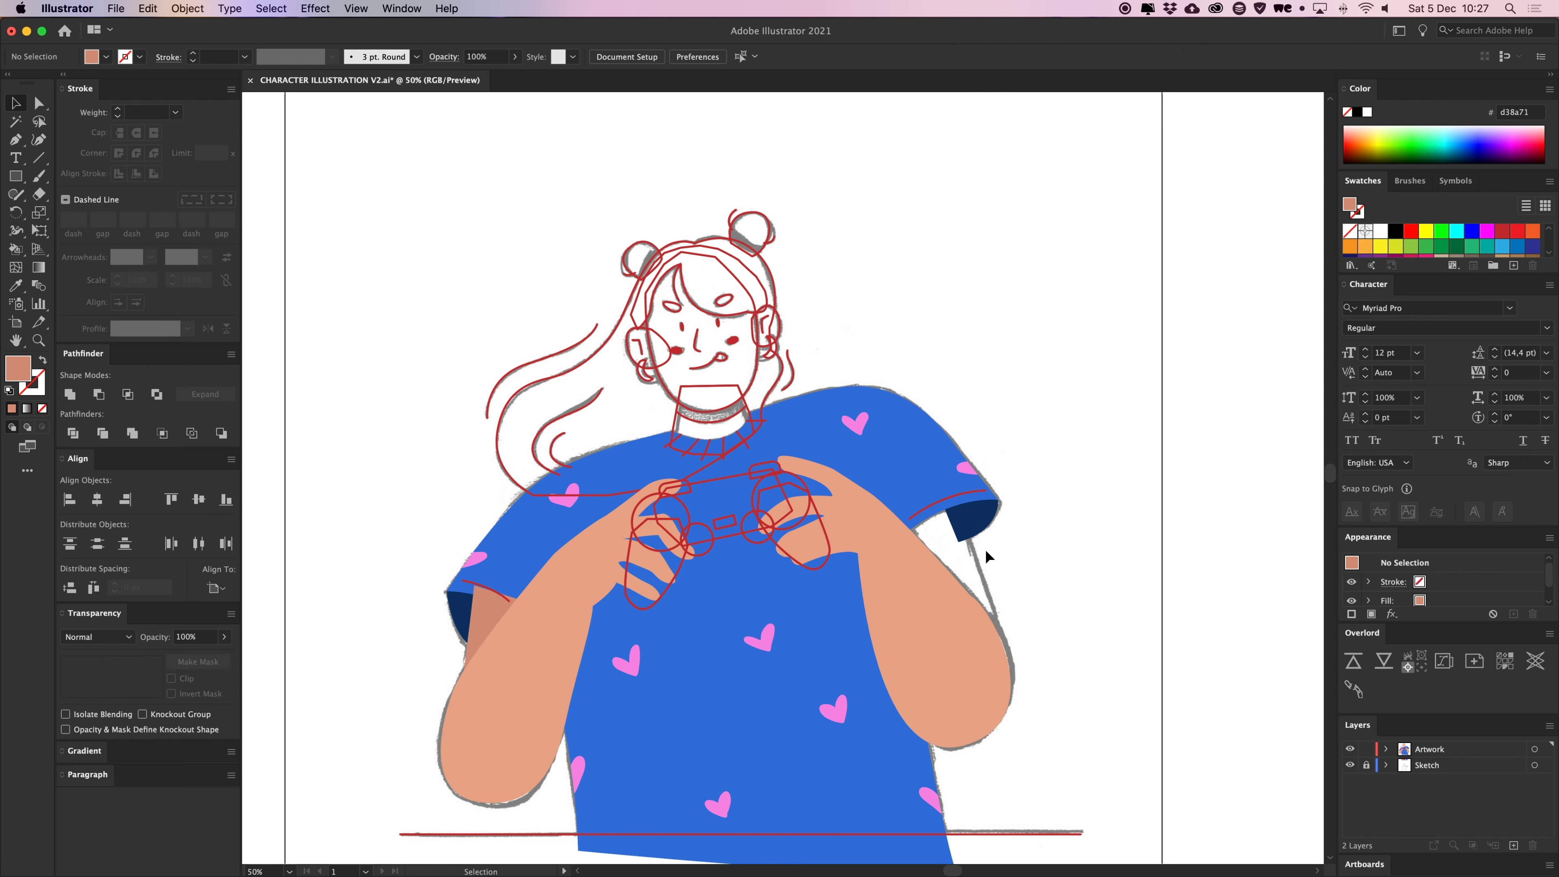
{"action": "key", "text": "v"}
{"action": "left_click", "coordinate": [970, 538]}
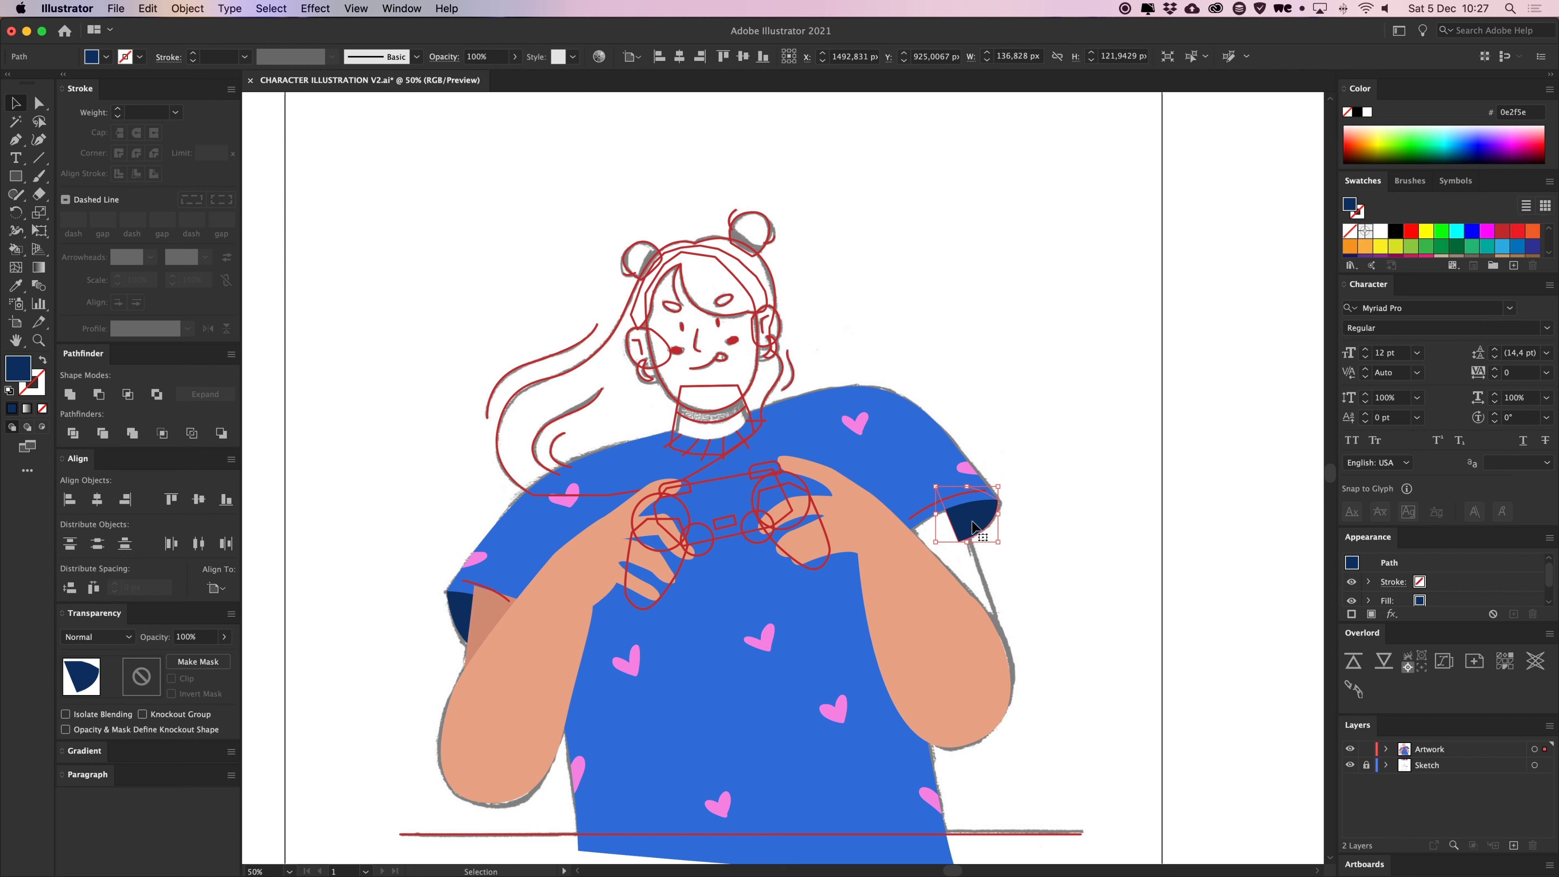
{"action": "key", "text": "cmd+z"}
{"action": "left_click", "coordinate": [1042, 540]}
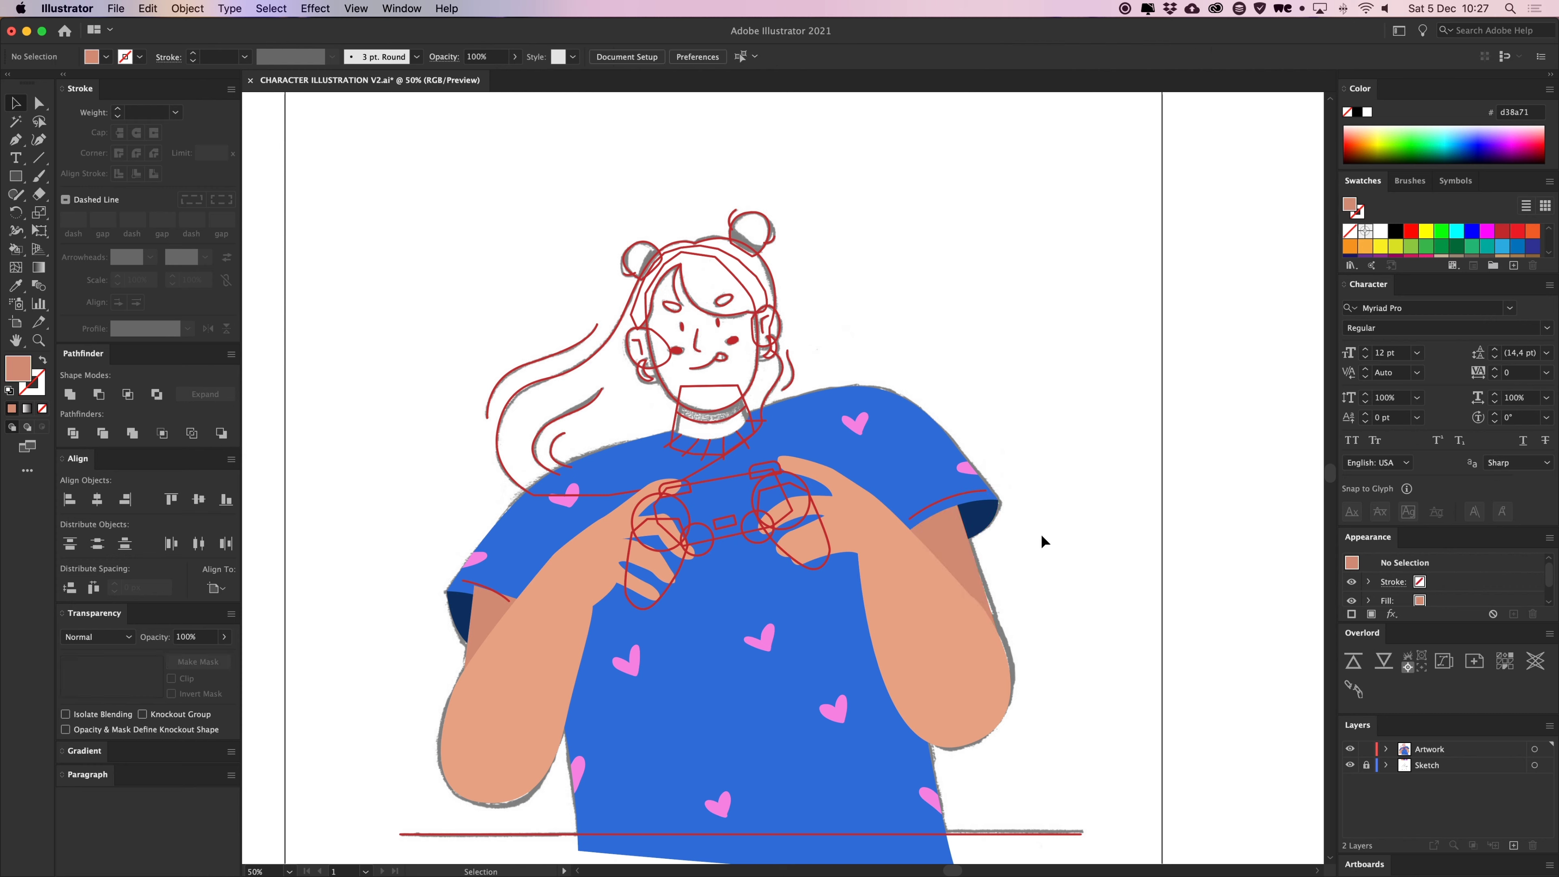
{"action": "left_click", "coordinate": [985, 523]}
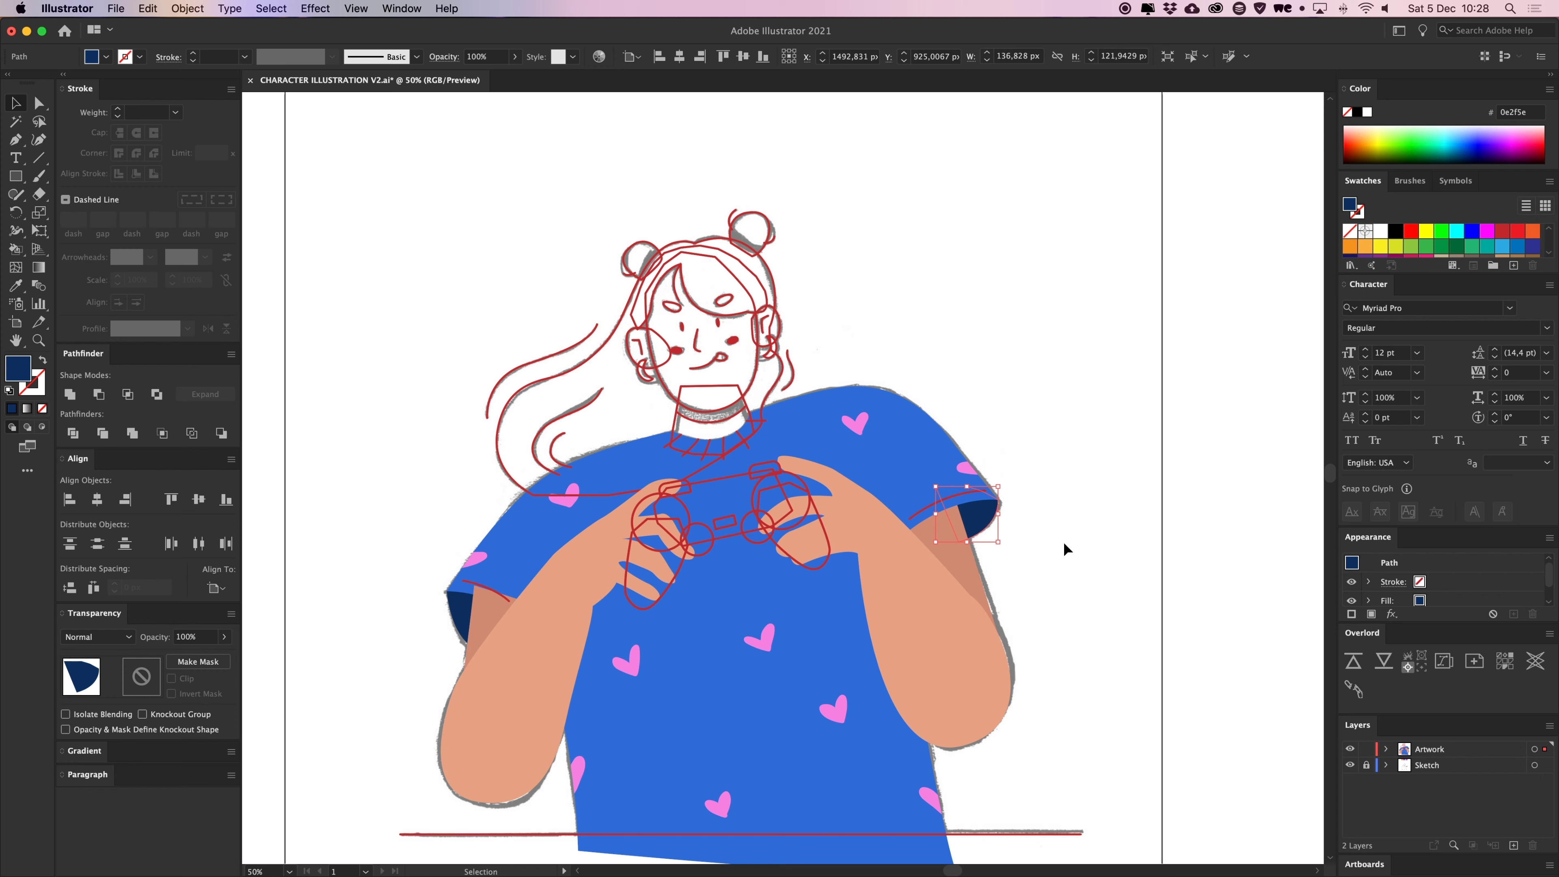
Cut the left-hand upper-arm shape, paste it in place directly in front of its sleeve opening, and deselect it
{"action": "left_click", "coordinate": [487, 613]}
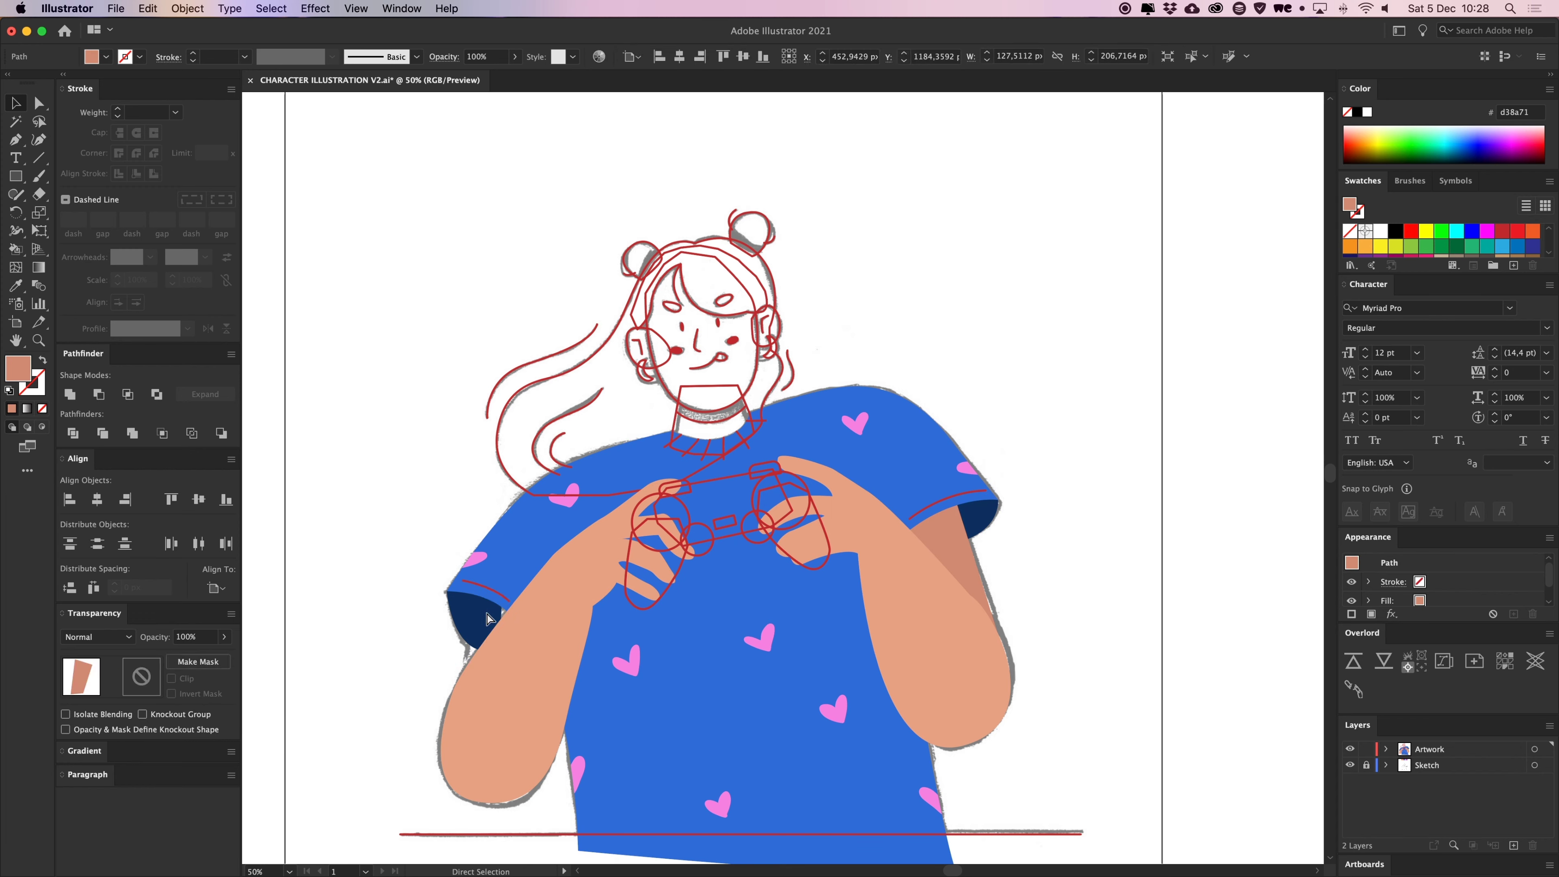
{"action": "key", "text": "super+x"}
{"action": "left_click", "coordinate": [460, 625]}
{"action": "key", "text": "super+f"}
{"action": "key", "text": "super+shift+a"}
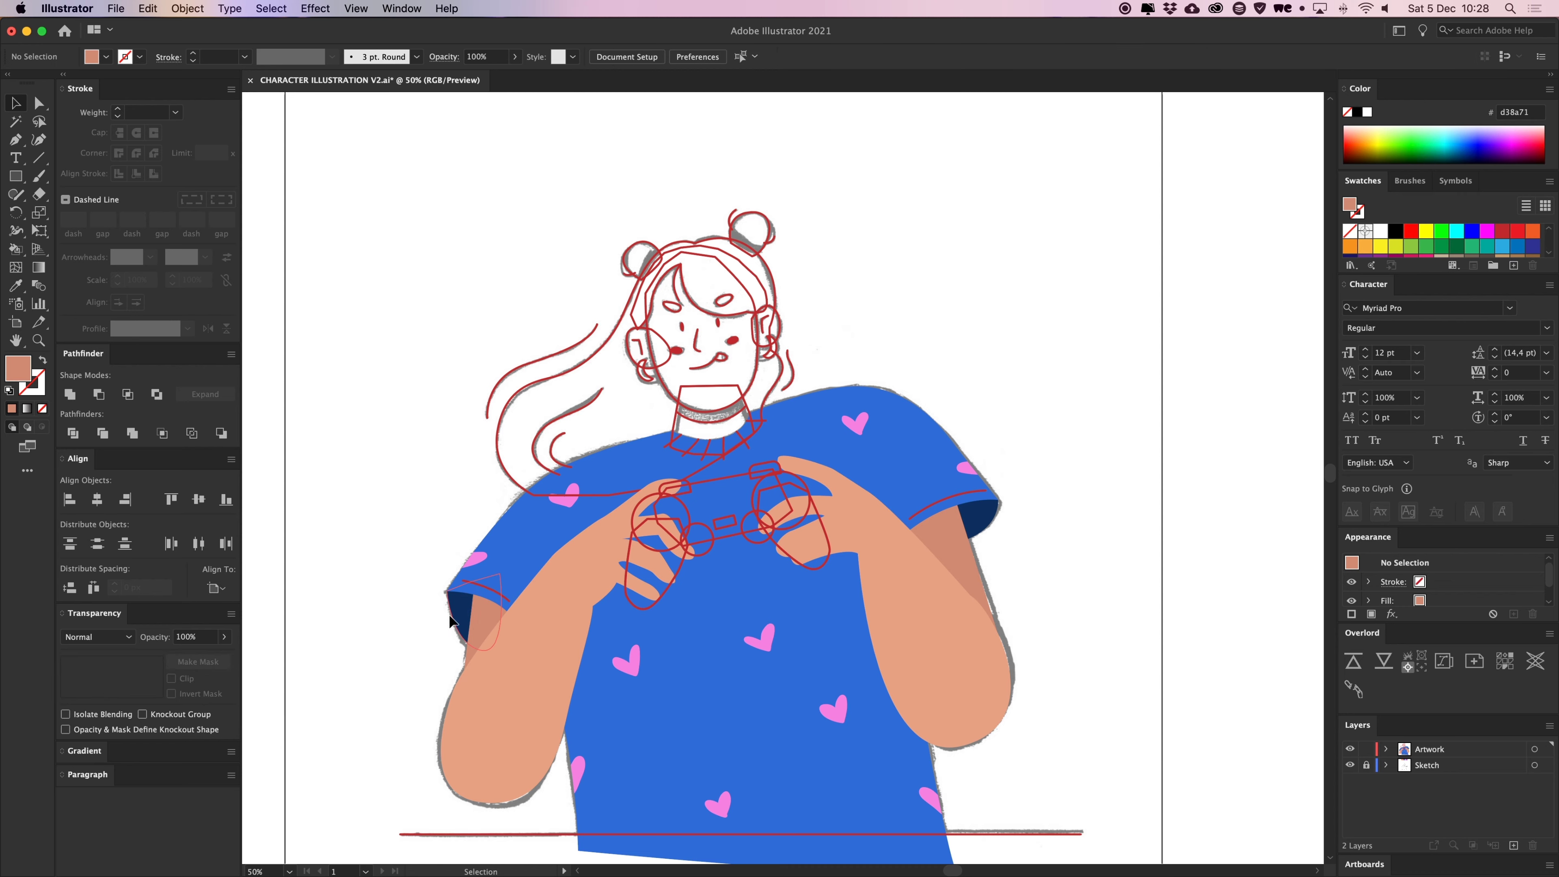
Recolor the strokes of both sleeve hem lines to a darker shade of the sweater's blue 2b6dd8 and deselect them
{"action": "left_click", "coordinate": [487, 591]}
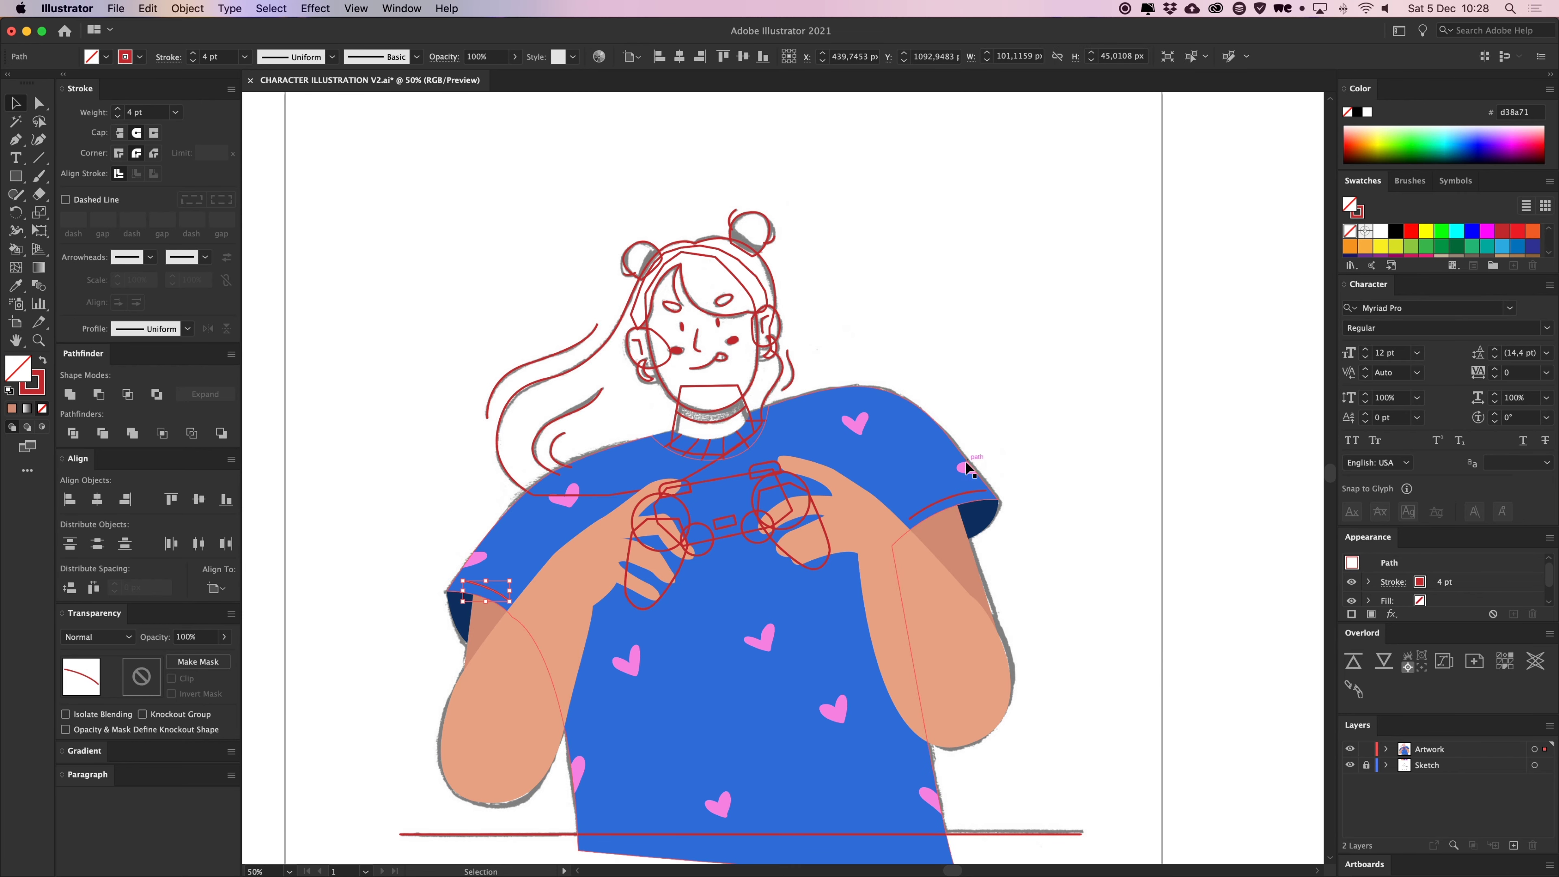
{"action": "left_click", "coordinate": [973, 494], "text": "shift"}
{"action": "key", "text": "i"}
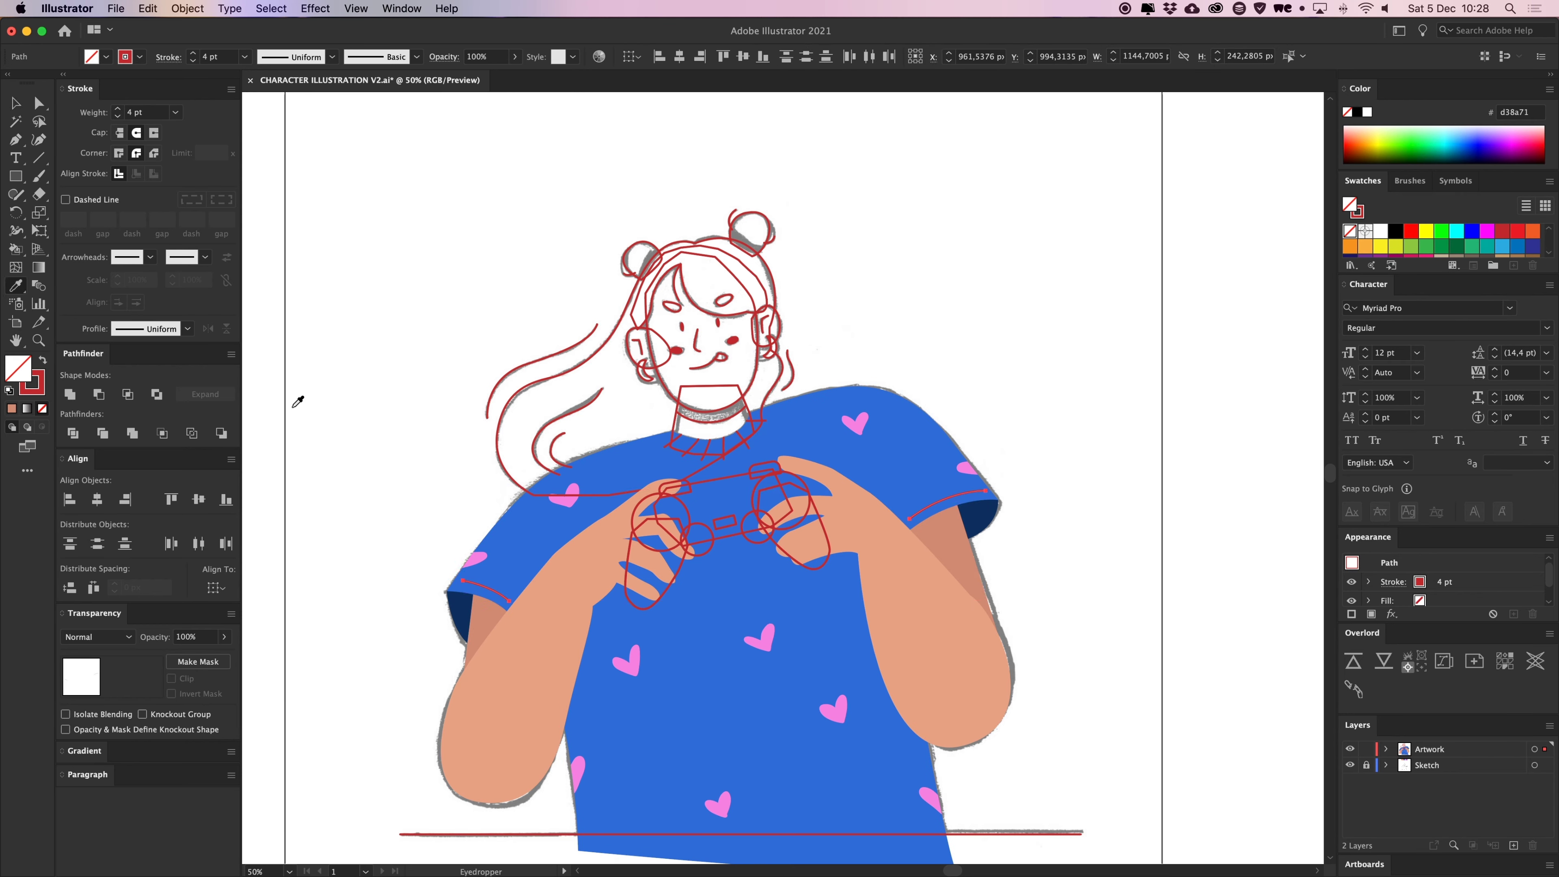
{"action": "left_click", "coordinate": [33, 387]}
{"action": "left_click", "coordinate": [727, 639], "text": "shift"}
{"action": "double_click", "coordinate": [34, 381]}
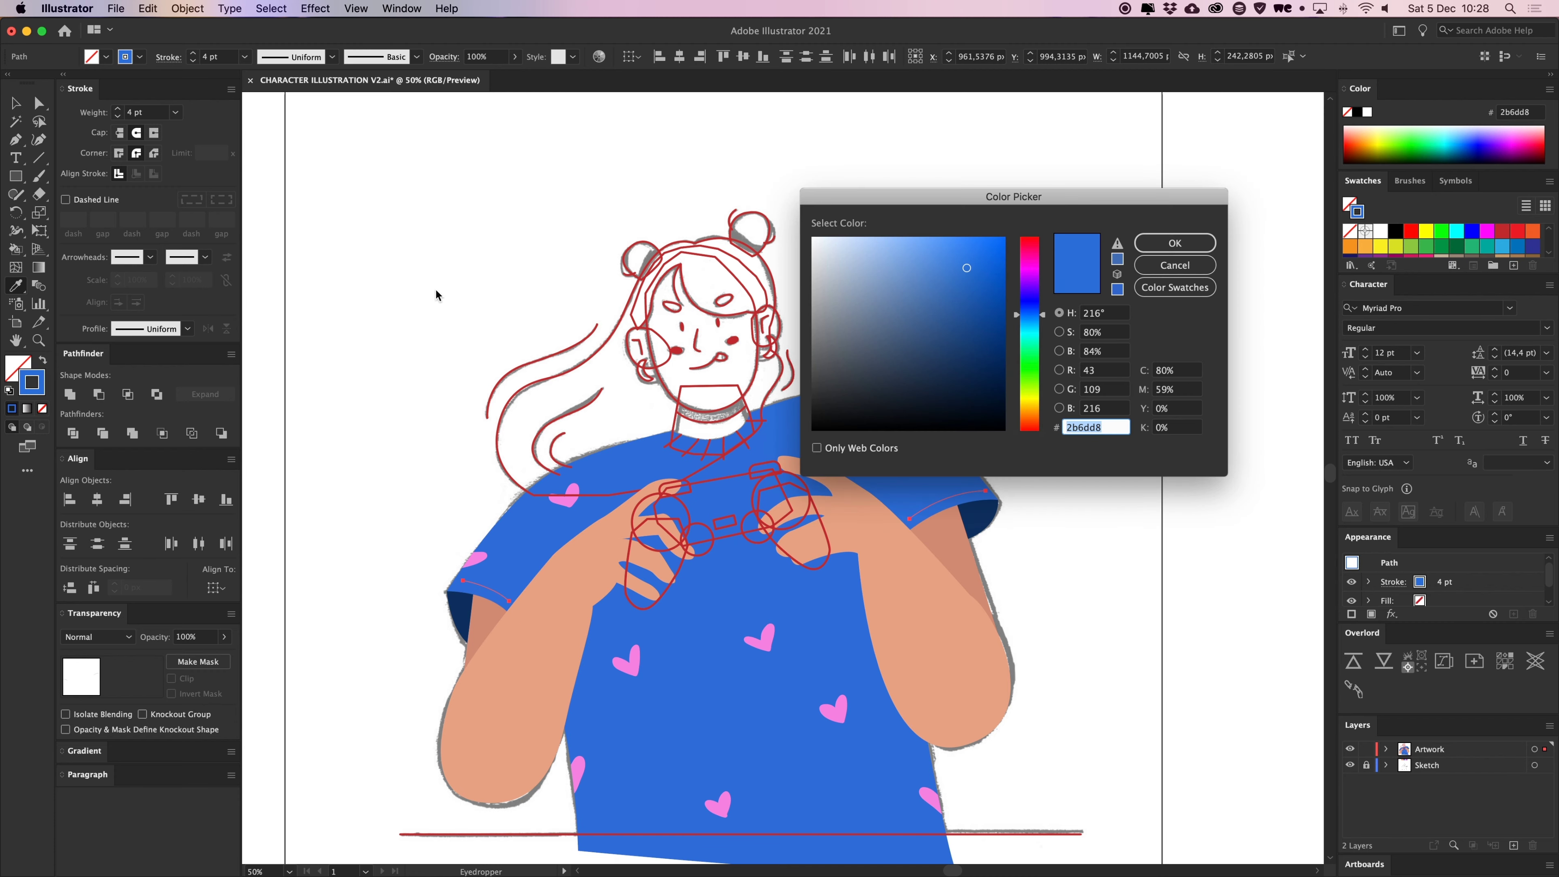
{"action": "mouse_move", "coordinate": [967, 270]}
{"action": "left_mouse_down"}
{"action": "mouse_move", "coordinate": [977, 288]}
{"action": "mouse_move", "coordinate": [1050, 263]}
{"action": "left_mouse_up"}
{"action": "key", "text": "Return"}
{"action": "key", "text": "a"}
{"action": "left_click", "coordinate": [1061, 296]}
Fill the face shape with the arms' skin tone and no stroke using the Eyedropper, and deselect it
{"action": "left_click_drag", "start_coordinate": [1085, 364], "coordinate": [1085, 327]}
{"action": "key", "text": "v"}
{"action": "left_click_drag", "start_coordinate": [1039, 260], "coordinate": [1053, 345]}
{"action": "left_click_drag", "start_coordinate": [925, 282], "coordinate": [957, 349]}
{"action": "key", "text": "super+1"}
{"action": "left_click_drag", "start_coordinate": [862, 399], "coordinate": [870, 462]}
{"action": "left_click", "coordinate": [818, 515]}
{"action": "key", "text": "i"}
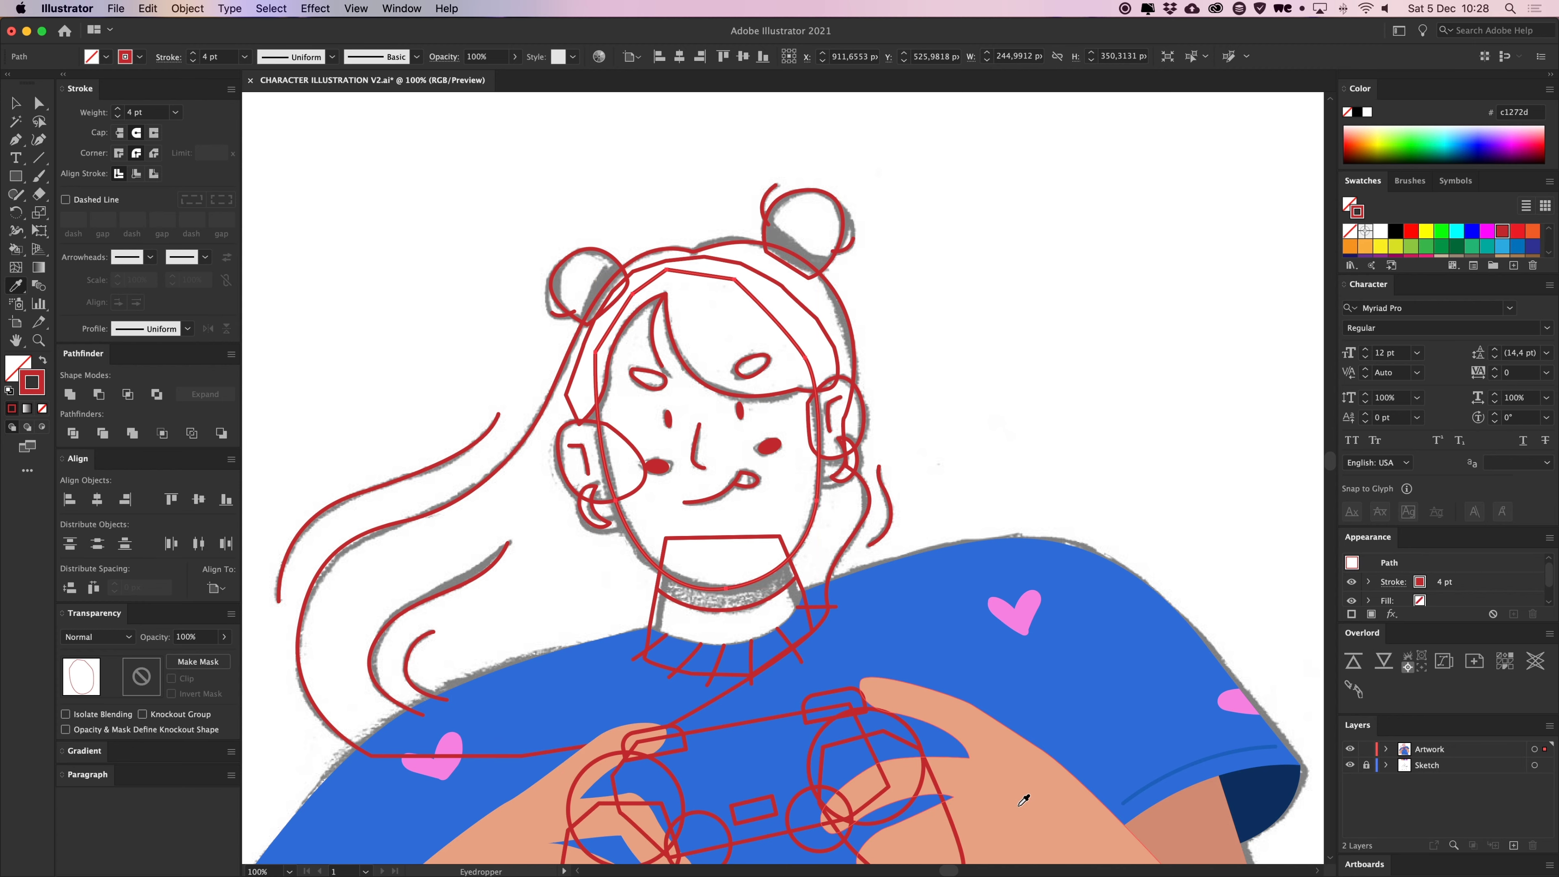
{"action": "left_click", "coordinate": [1024, 800]}
{"action": "key", "text": "a"}
{"action": "left_click", "coordinate": [925, 288]}
{"action": "scroll", "coordinate": [925, 289], "scroll_direction": "up", "scroll_amount": 1}
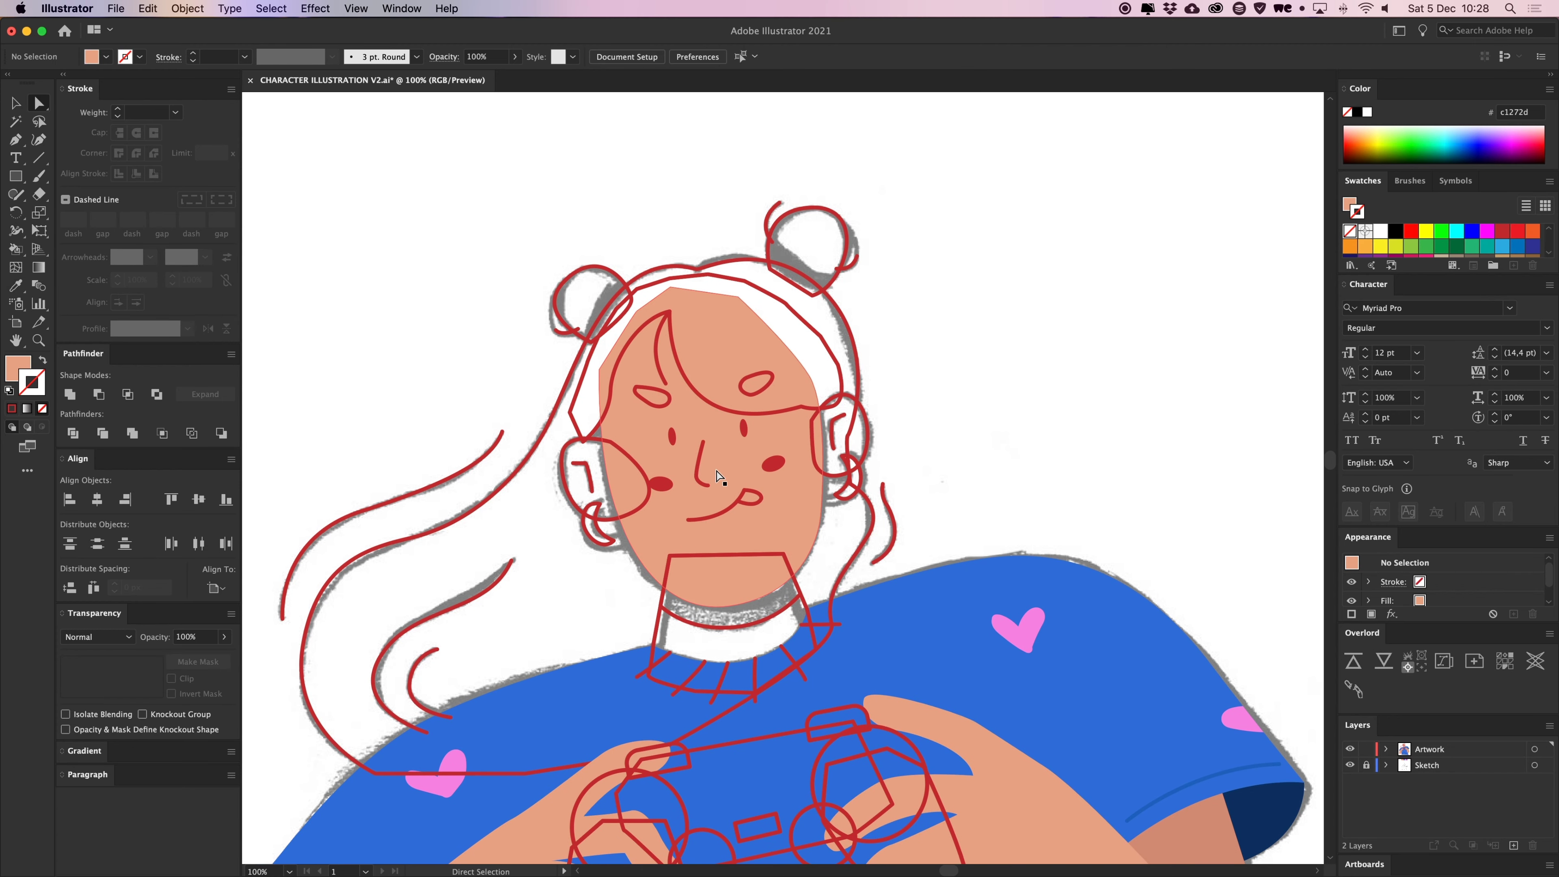
Swap fill and stroke on both eyebrows, and fill them with the palette's orange f46e4e using the Eyedropper
{"action": "left_click", "coordinate": [664, 410]}
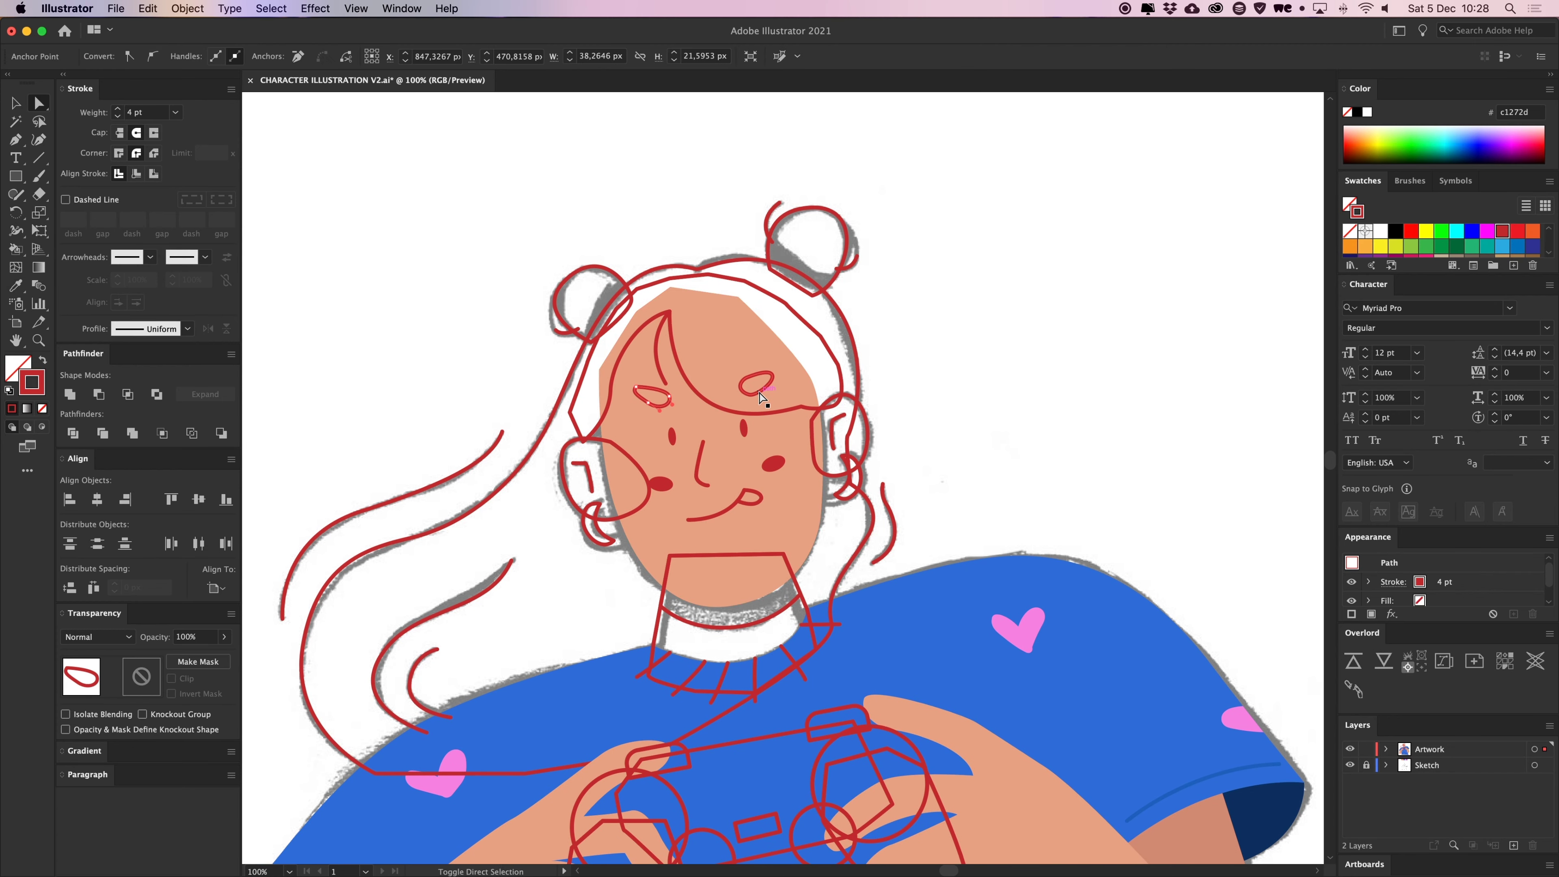
{"action": "left_click", "coordinate": [759, 392], "text": "shift"}
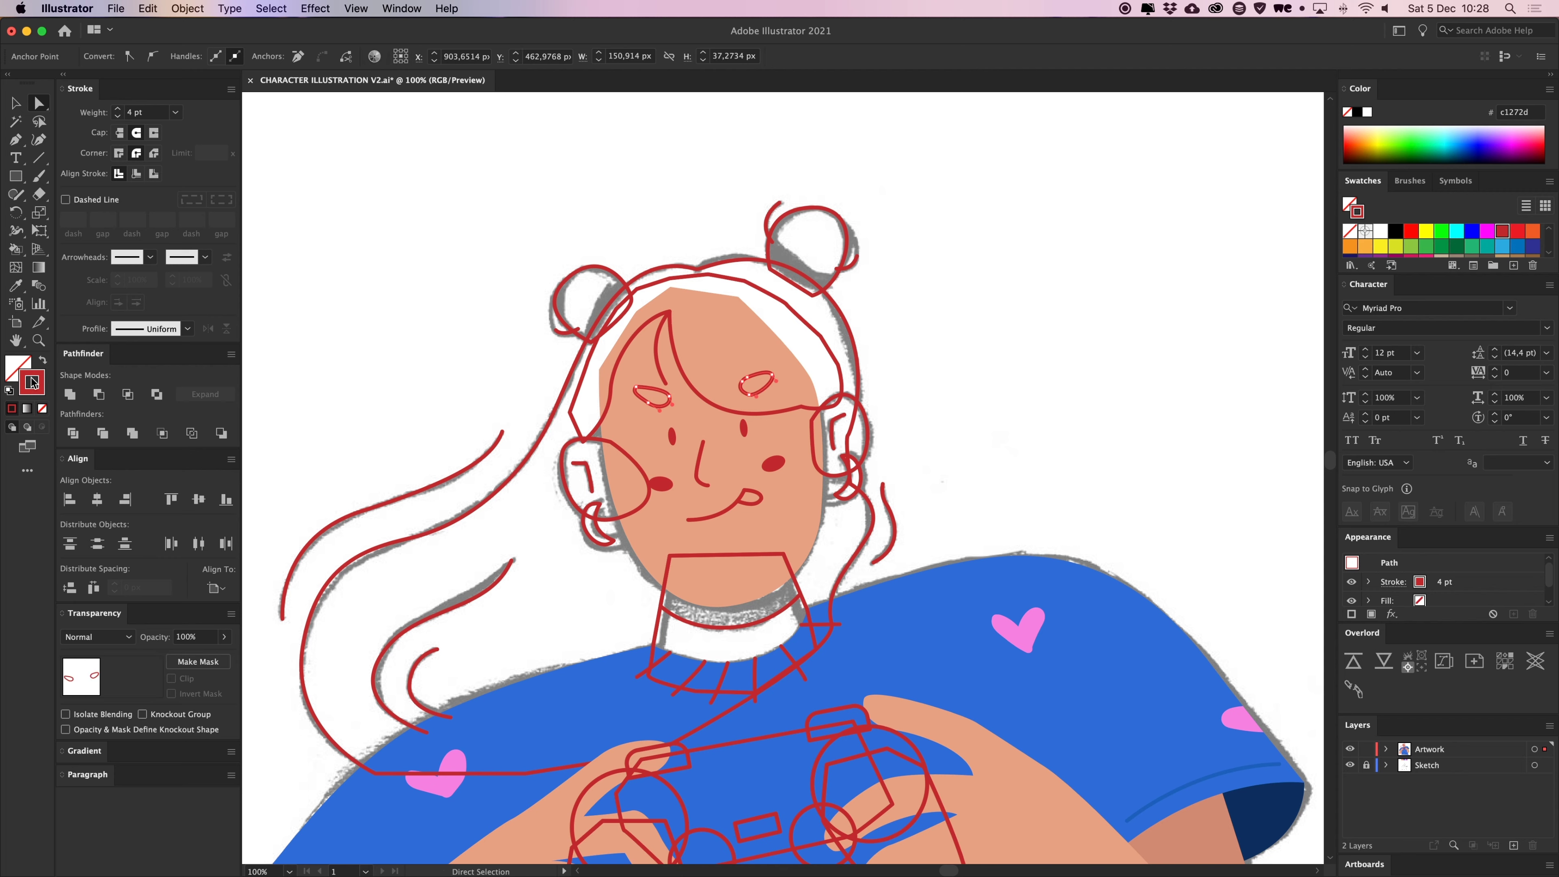
{"action": "key", "text": "i"}
{"action": "left_click", "coordinate": [43, 364]}
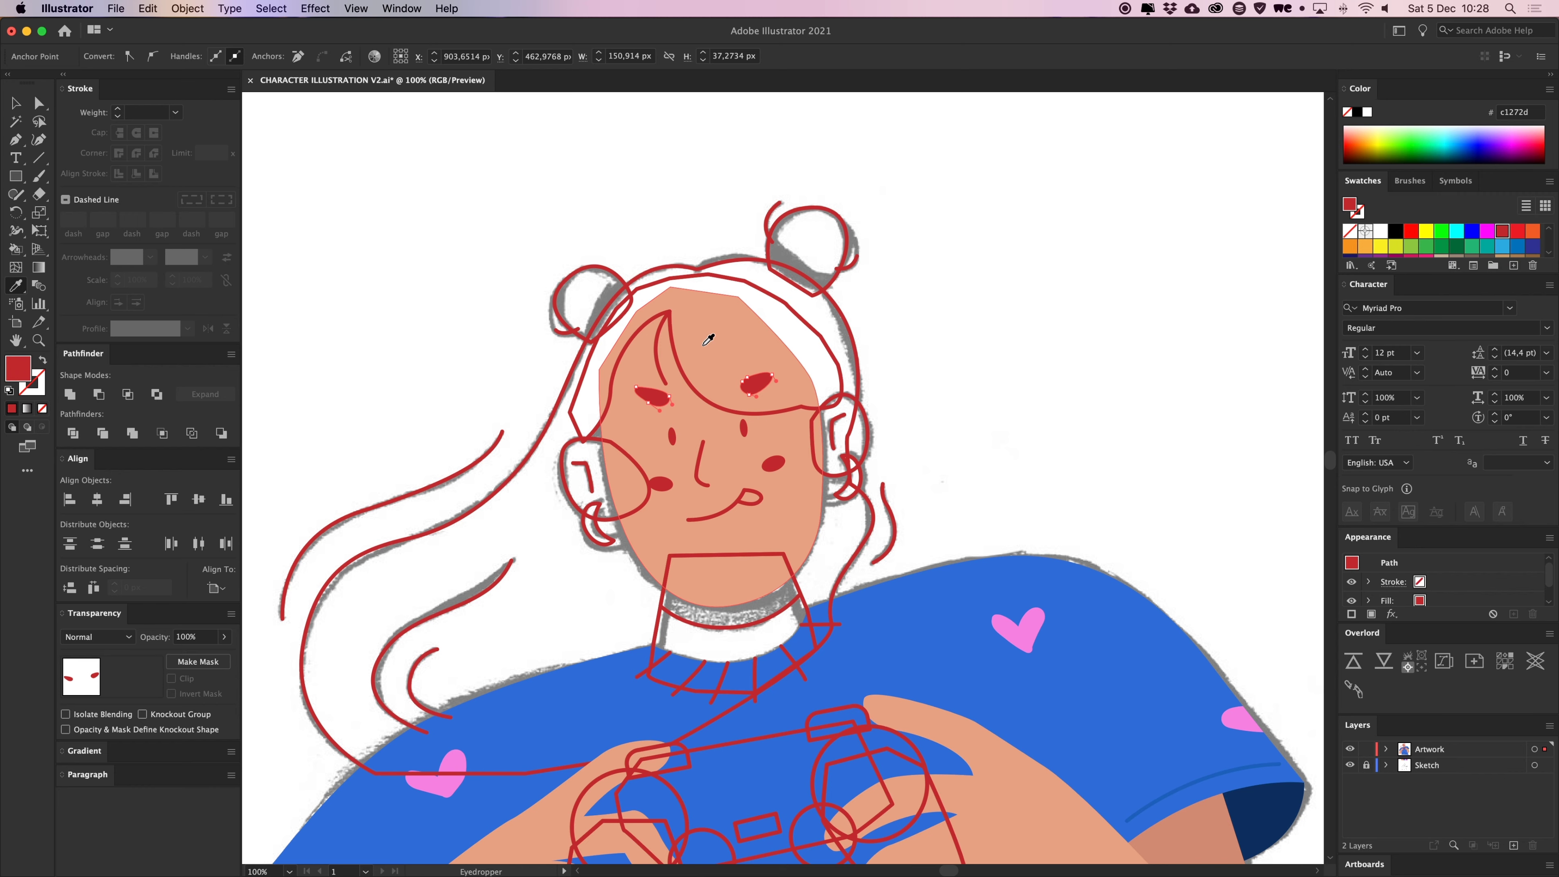
{"action": "scroll", "coordinate": [675, 369], "scroll_direction": "up", "scroll_amount": 10}
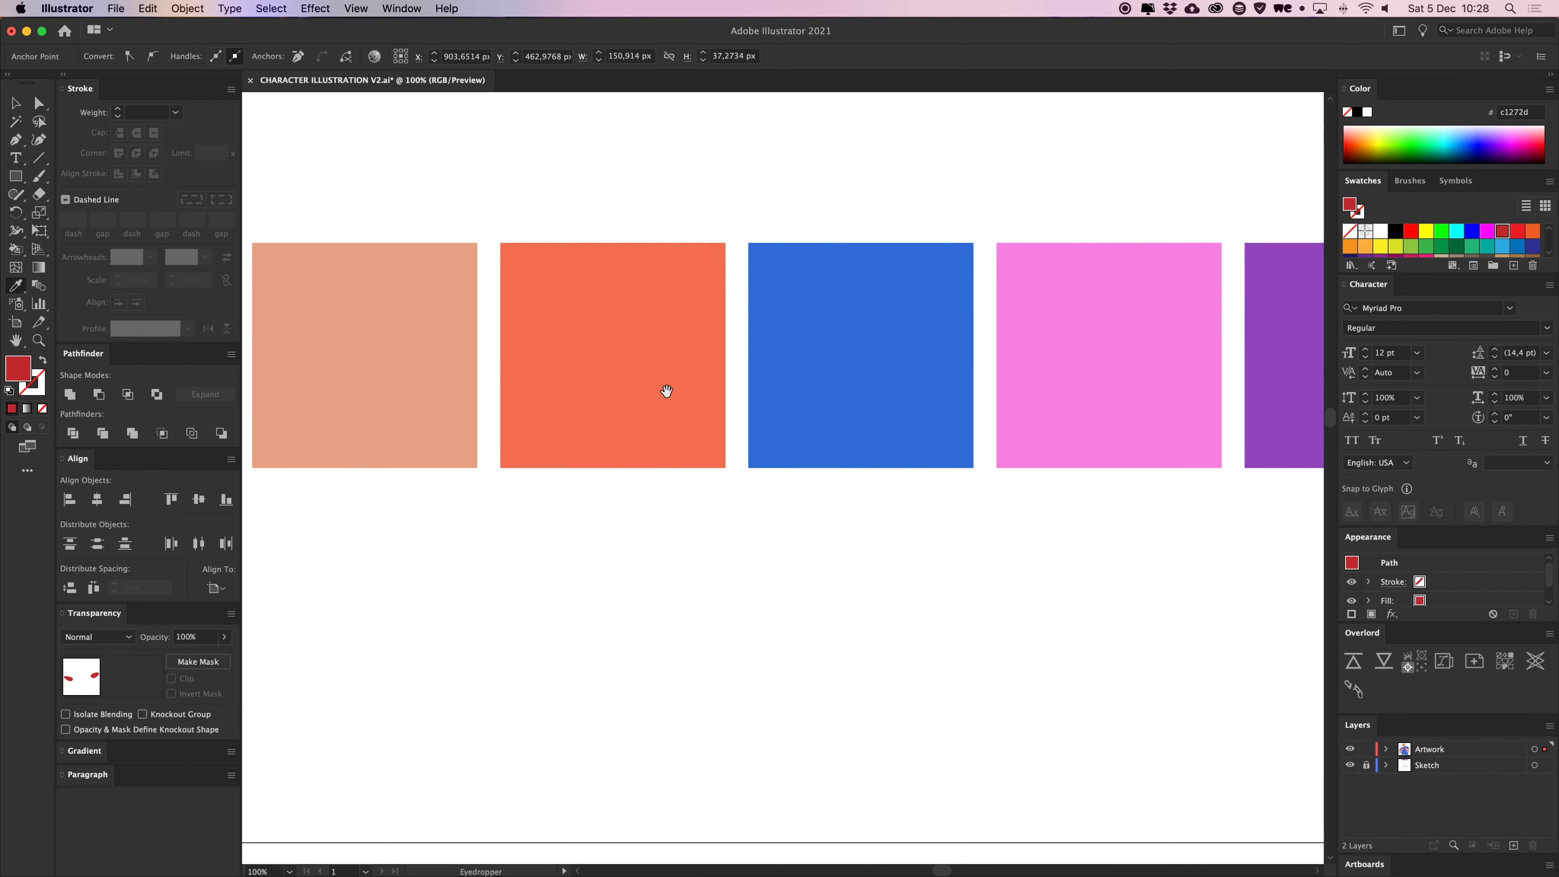
{"action": "left_click", "coordinate": [664, 390]}
{"action": "scroll", "coordinate": [757, 554], "scroll_direction": "down", "scroll_amount": 10}
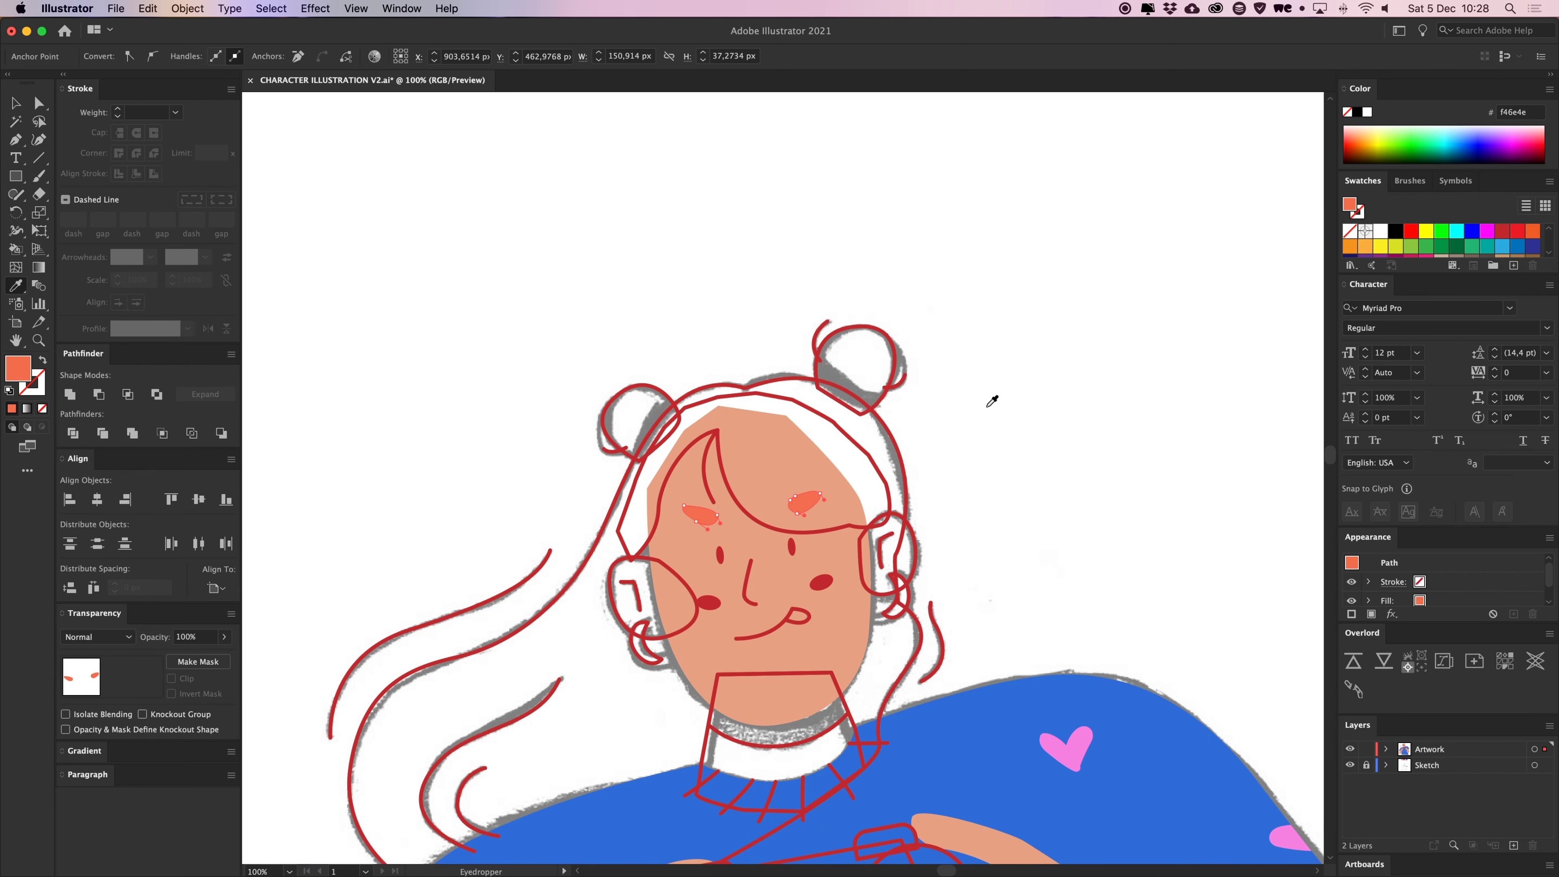
Recolour both eyebrow shapes with the dark brown fill 5b4540
{"action": "key", "text": "v"}
{"action": "key", "text": "a"}
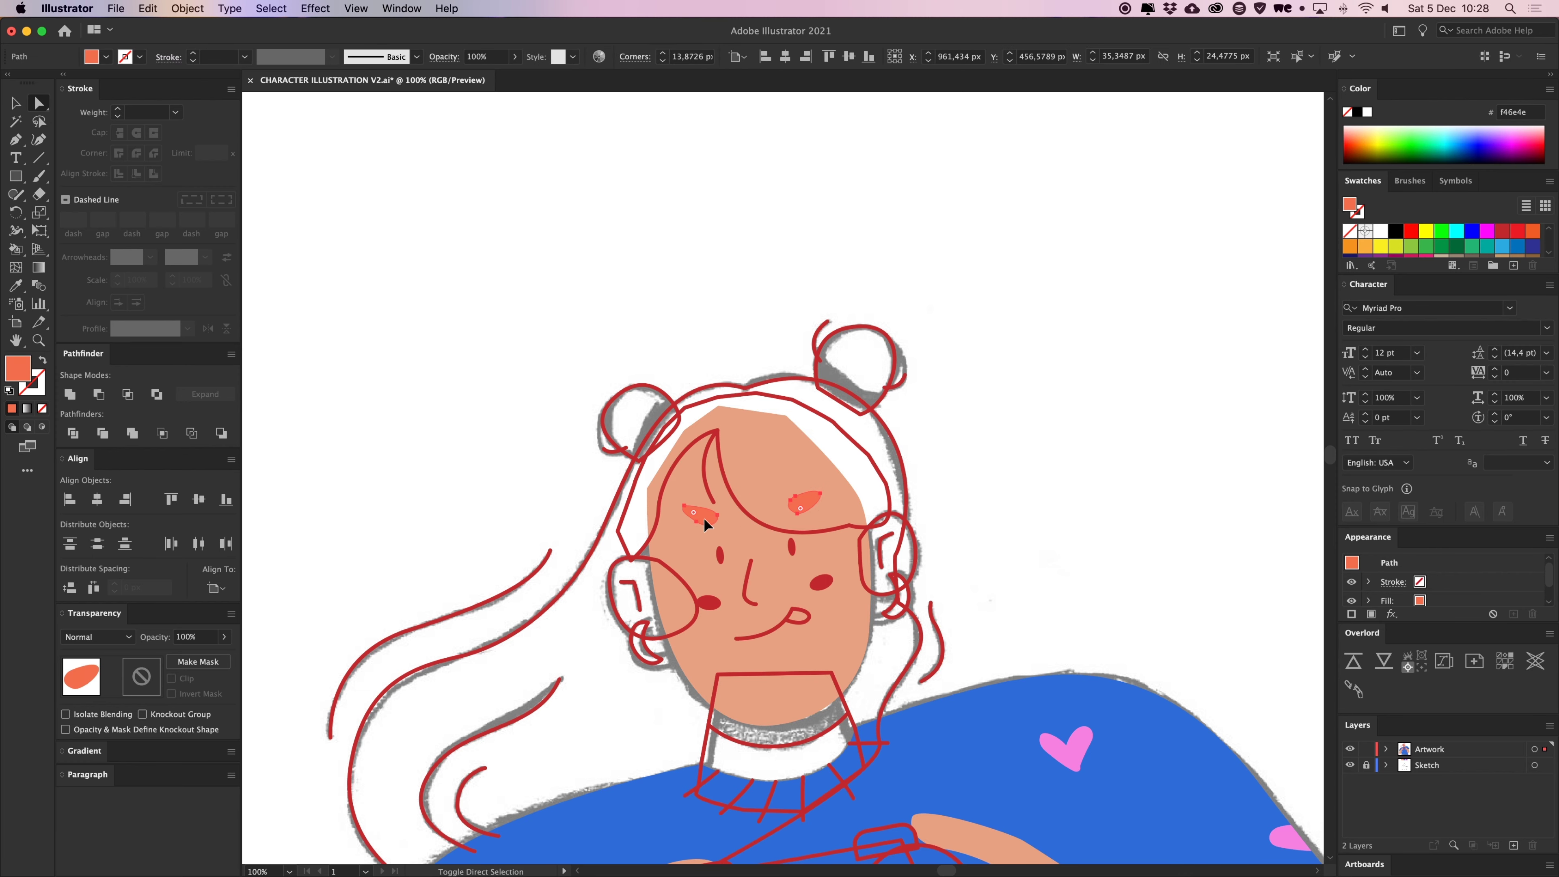
{"action": "double_click", "coordinate": [17, 368]}
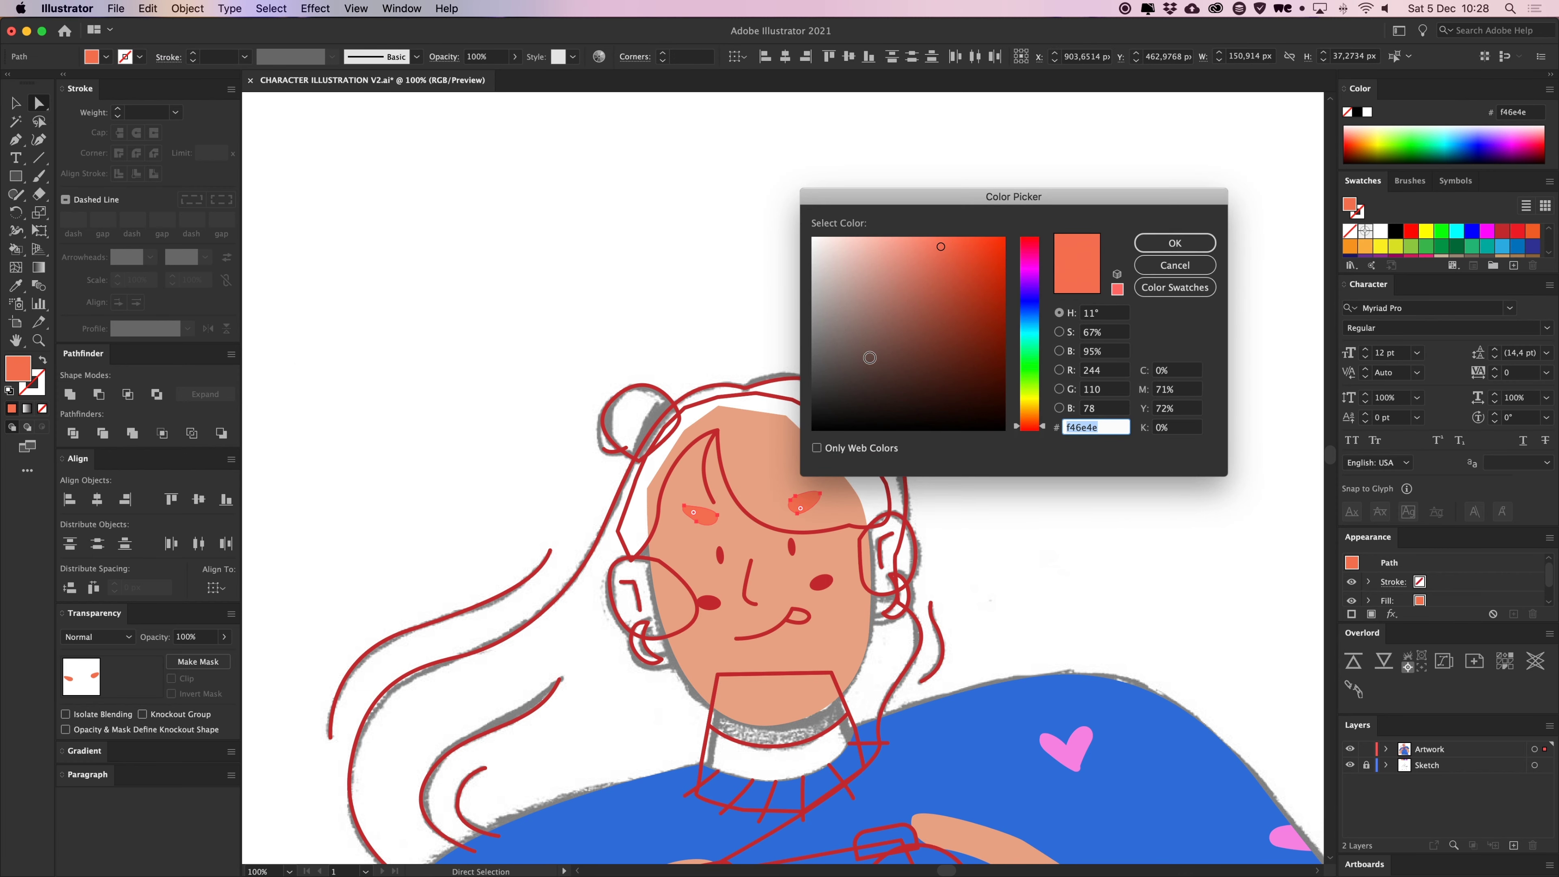
{"action": "left_click_drag", "start_coordinate": [870, 357], "coordinate": [869, 361]}
{"action": "key", "text": "Return"}
{"action": "left_click", "coordinate": [1009, 315]}
Fill both ear outlines with the face's skin tone e8a182 and remove their stroke
{"action": "left_click_drag", "start_coordinate": [1009, 439], "coordinate": [986, 349]}
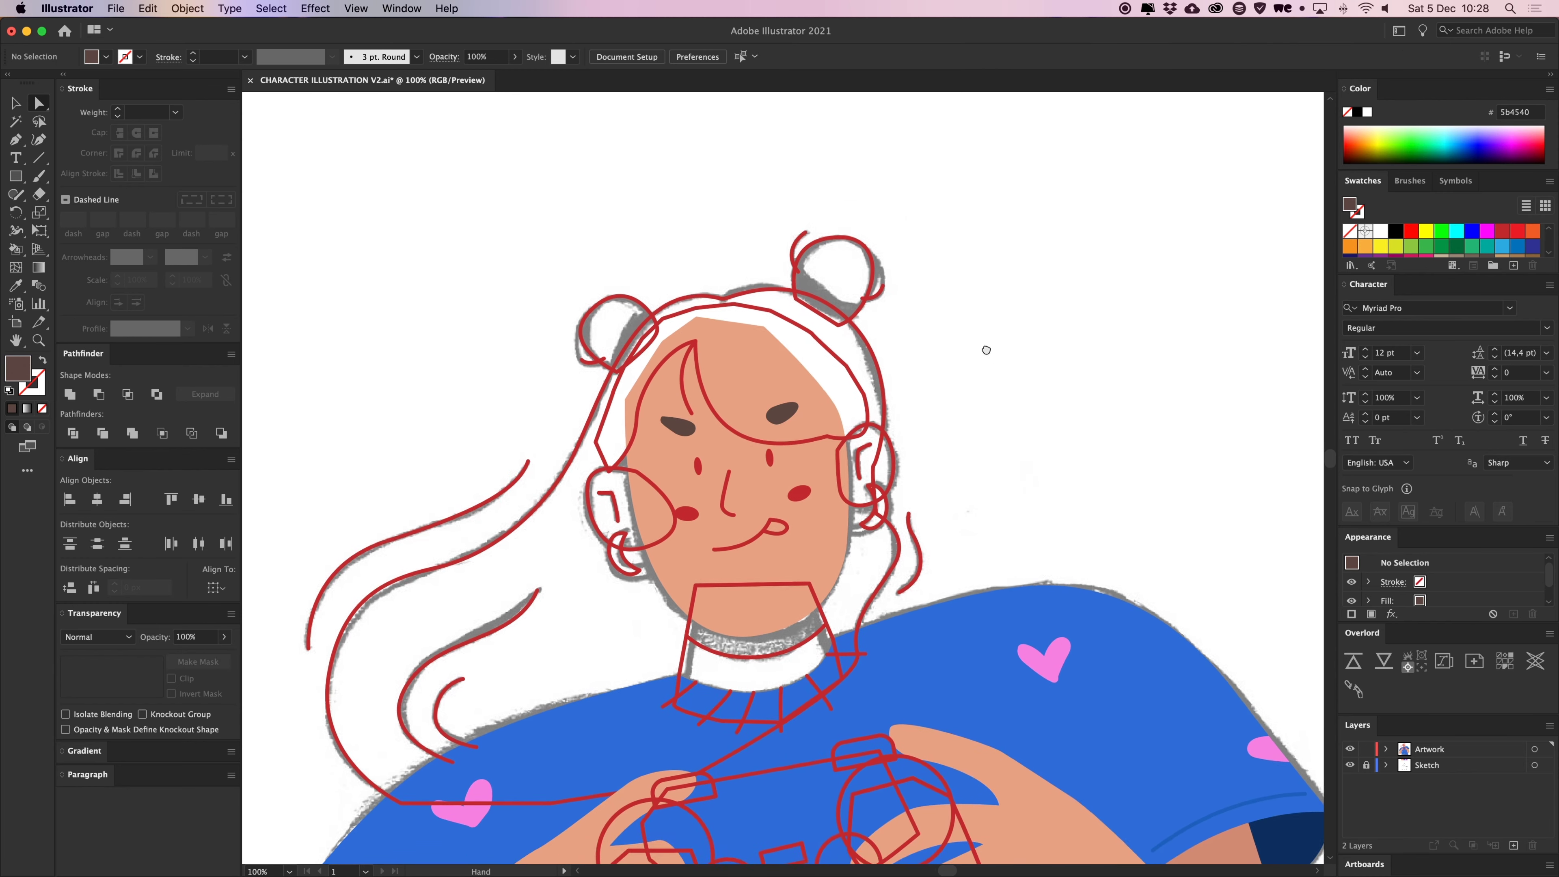
{"action": "left_click", "coordinate": [893, 488]}
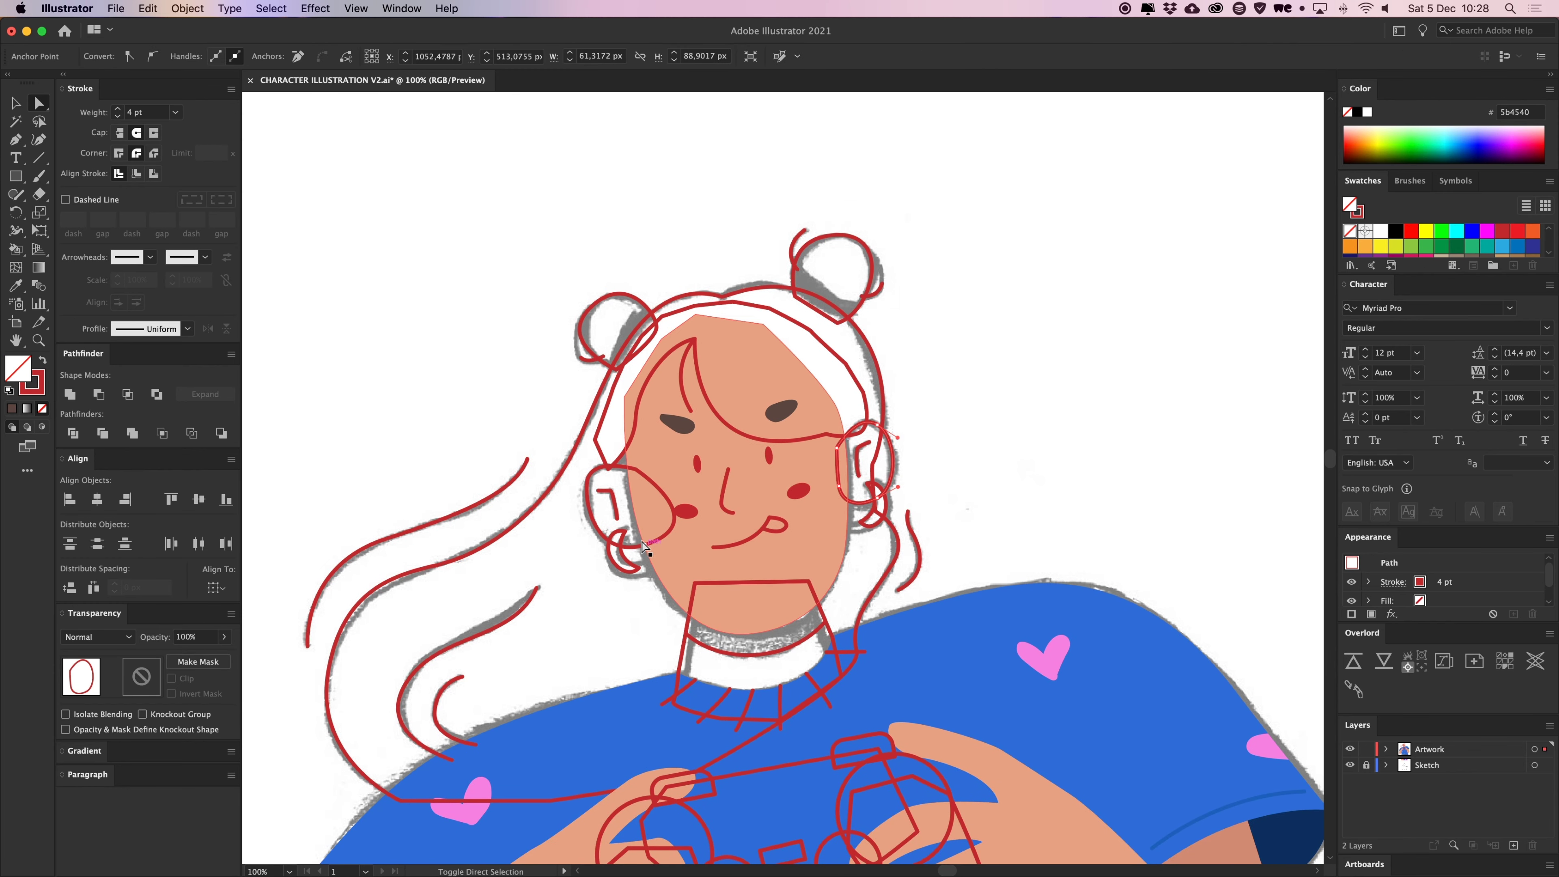
{"action": "left_click_drag", "start_coordinate": [736, 594], "coordinate": [734, 447]}
{"action": "key", "text": "i"}
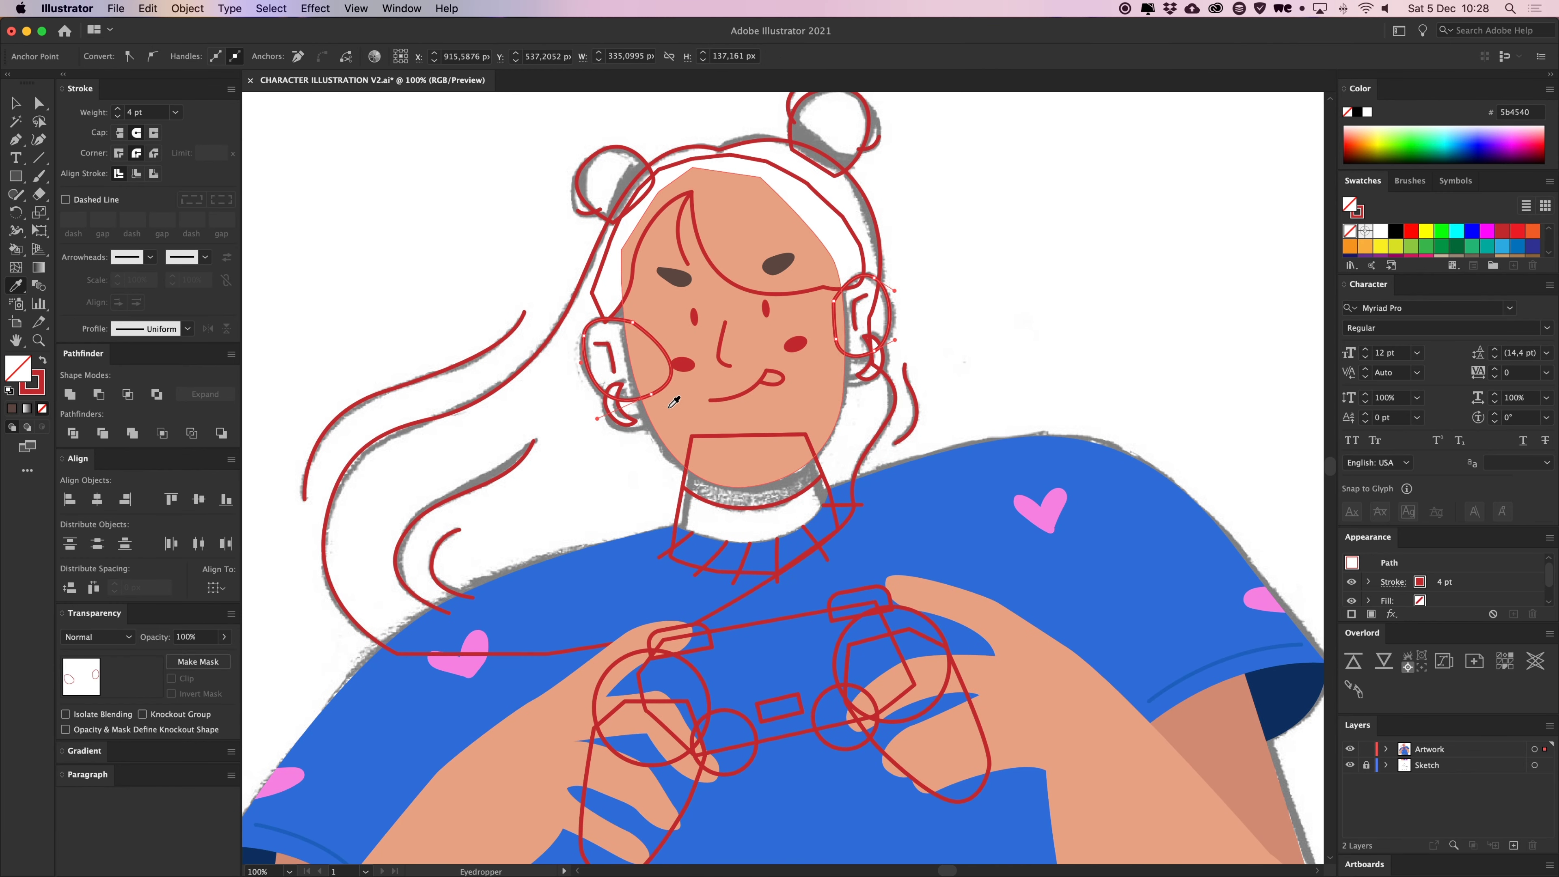
{"action": "left_click", "coordinate": [678, 419]}
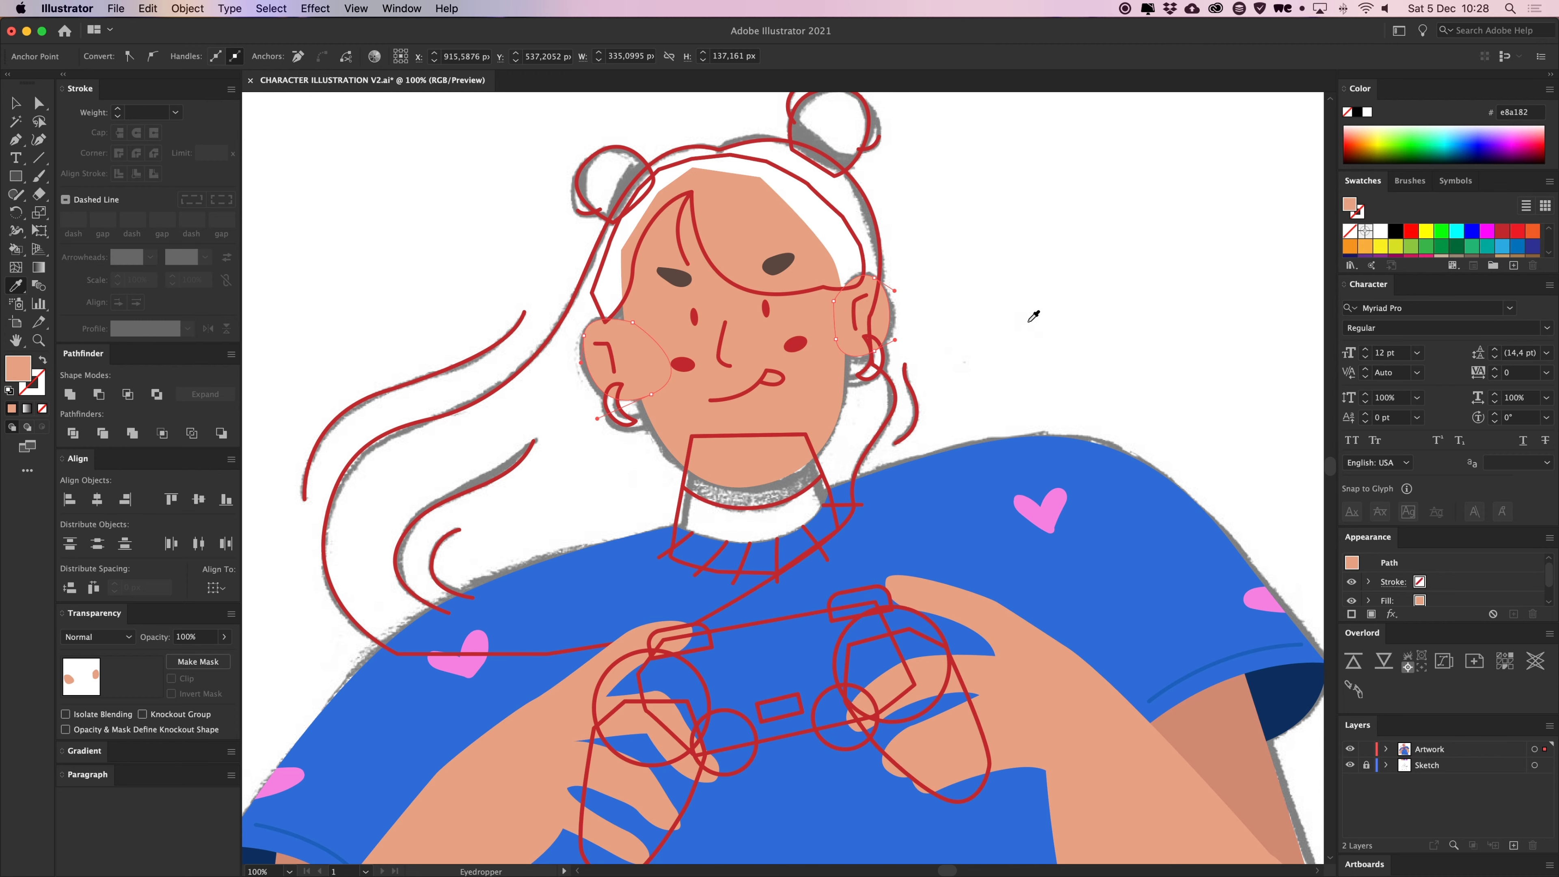
{"action": "key", "text": "a"}
{"action": "left_click", "coordinate": [942, 318]}
Recolour the left ear with the arm's darker shadow tone d38a71 and send it behind the face
{"action": "left_click", "coordinate": [626, 369]}
{"action": "left_click_drag", "start_coordinate": [626, 368], "coordinate": [706, 232]}
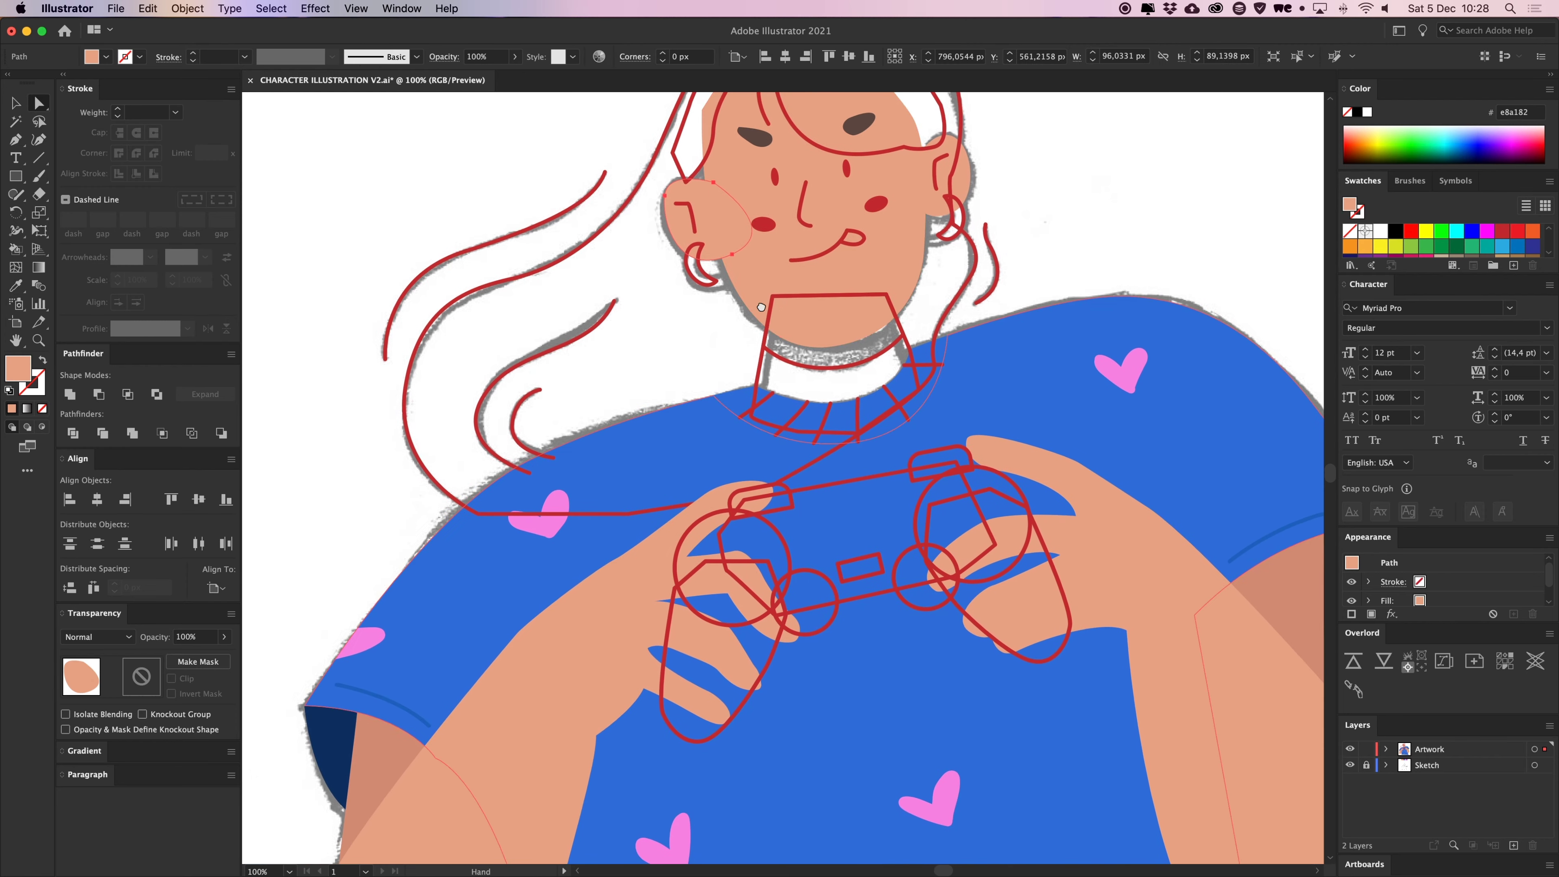
{"action": "key", "text": "i"}
{"action": "left_click", "coordinate": [385, 735]}
{"action": "left_click_drag", "start_coordinate": [769, 280], "coordinate": [725, 469]}
{"action": "key", "text": "v"}
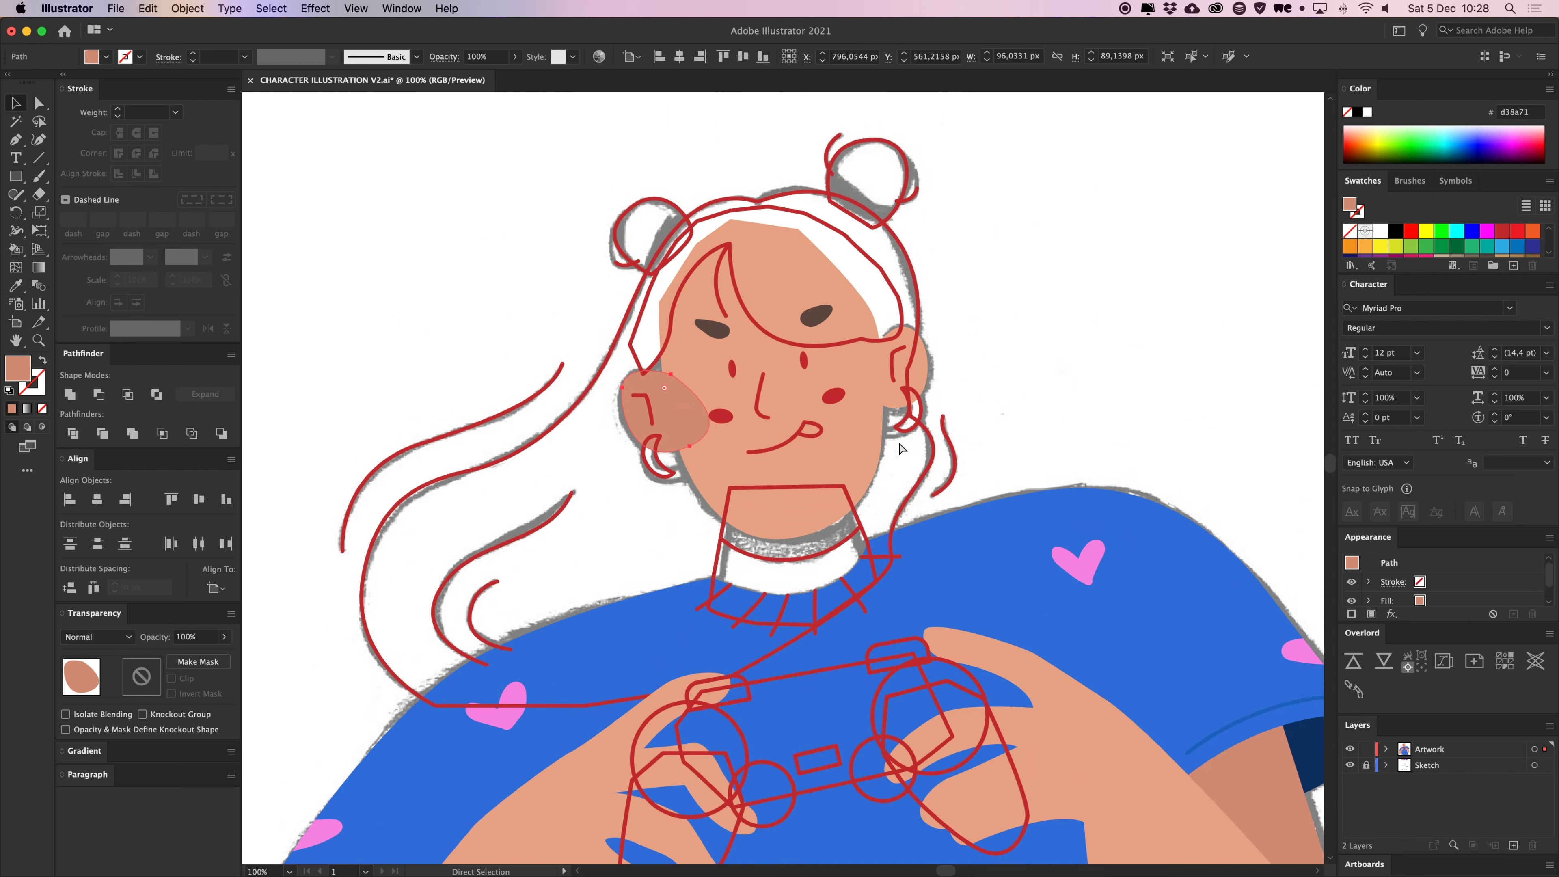
{"action": "key", "text": "shift+super+["}
{"action": "left_click", "coordinate": [962, 415]}
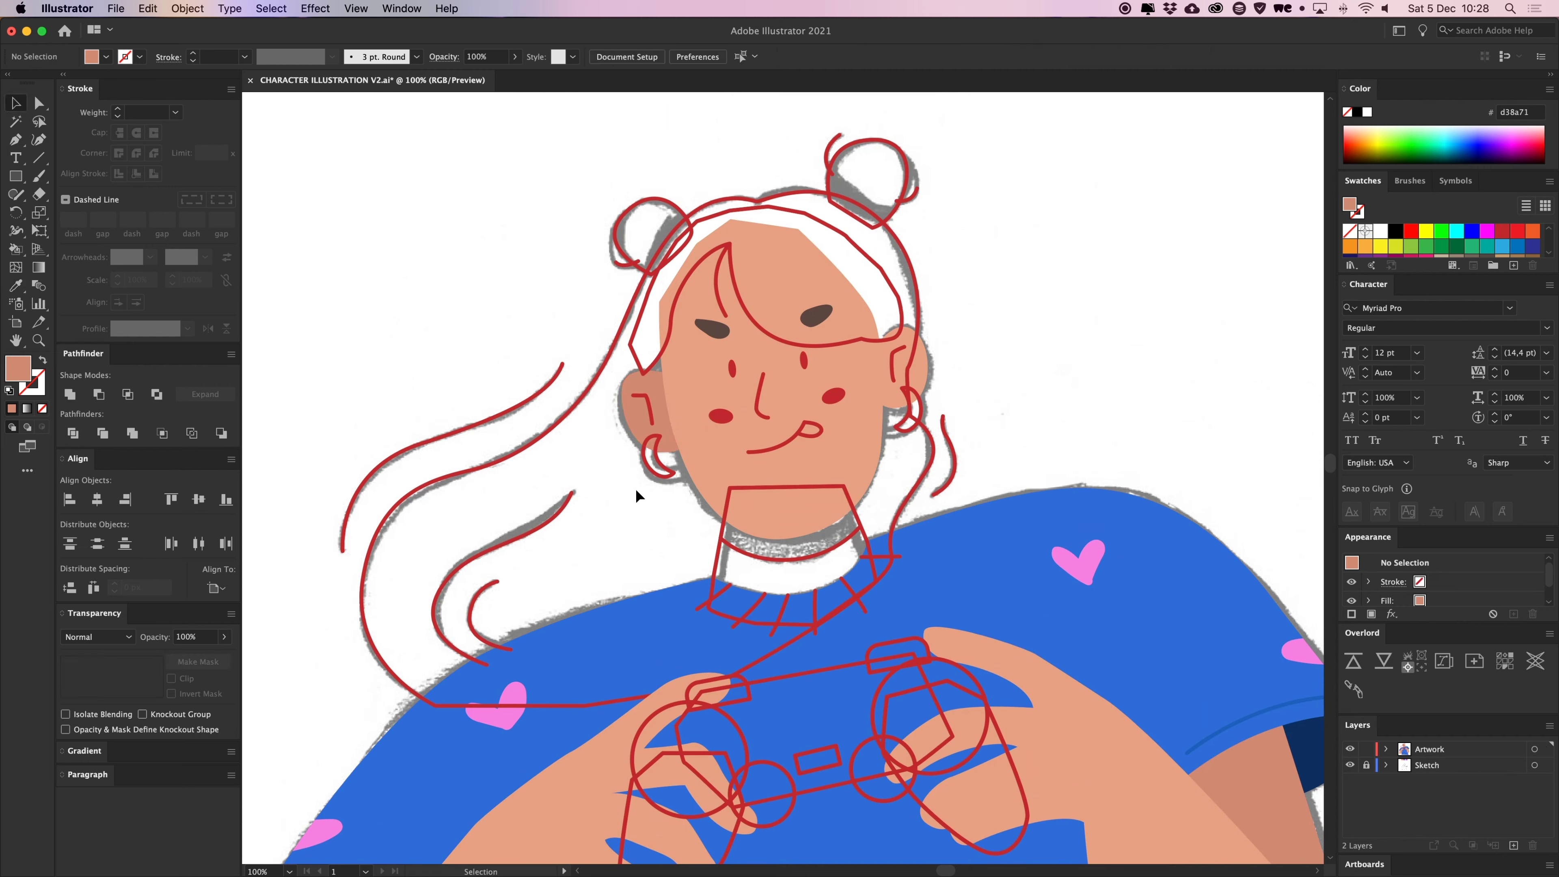
Fill both earring shapes with white and remove their red stroke
{"action": "key", "text": "a"}
{"action": "left_click", "coordinate": [669, 476]}
{"action": "left_click", "coordinate": [908, 435], "text": "shift"}
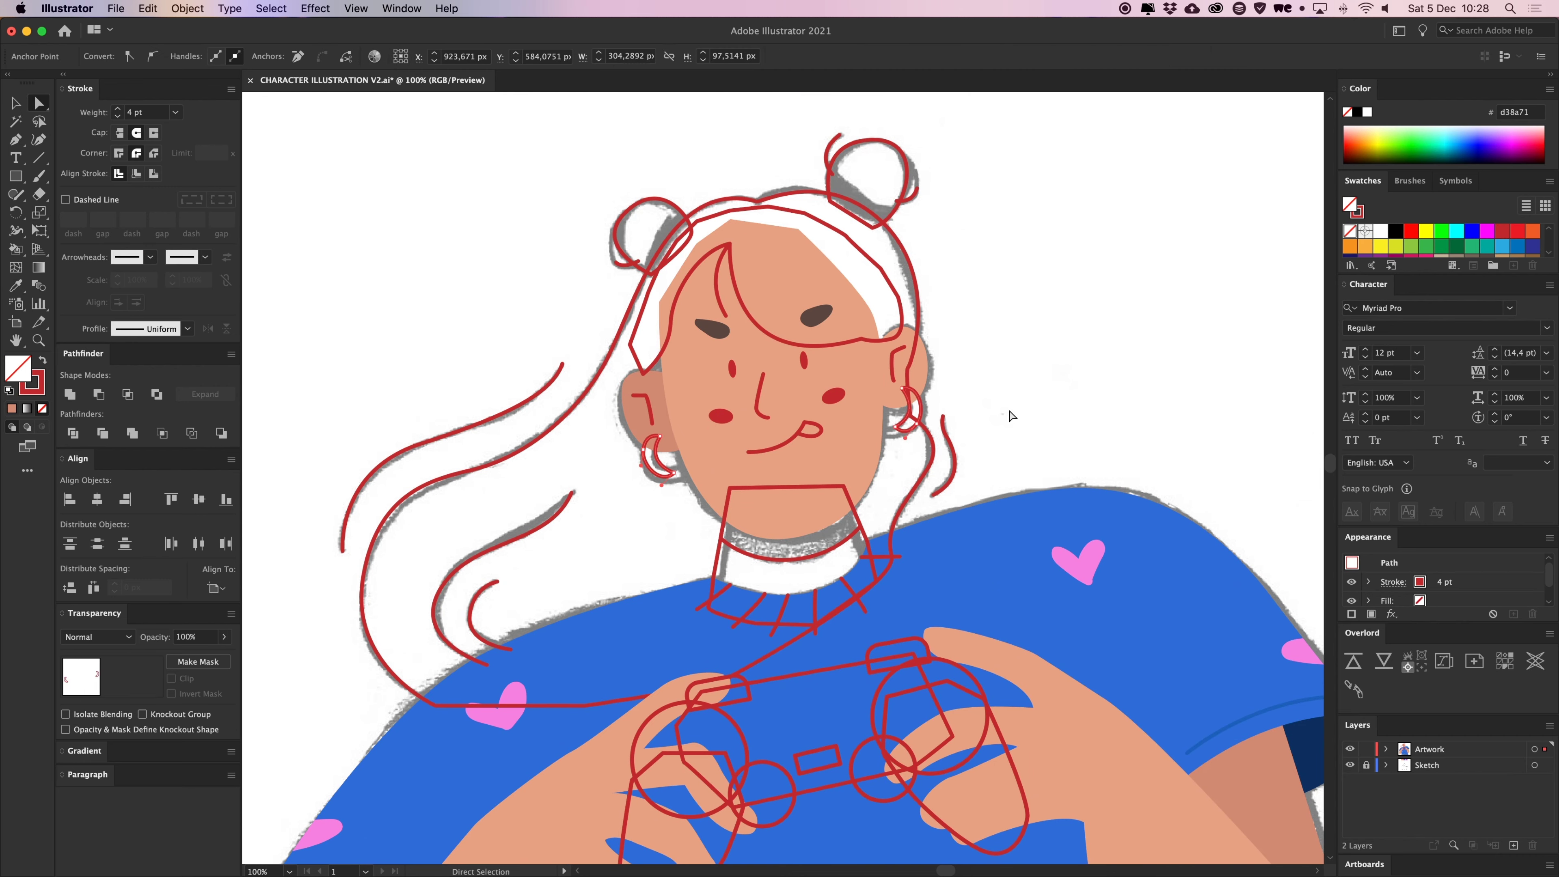
{"action": "key", "text": "i"}
{"action": "left_click", "coordinate": [393, 230]}
{"action": "scroll", "coordinate": [429, 276], "scroll_direction": "left", "scroll_amount": 10}
{"action": "scroll", "coordinate": [429, 277], "scroll_direction": "up", "scroll_amount": 3}
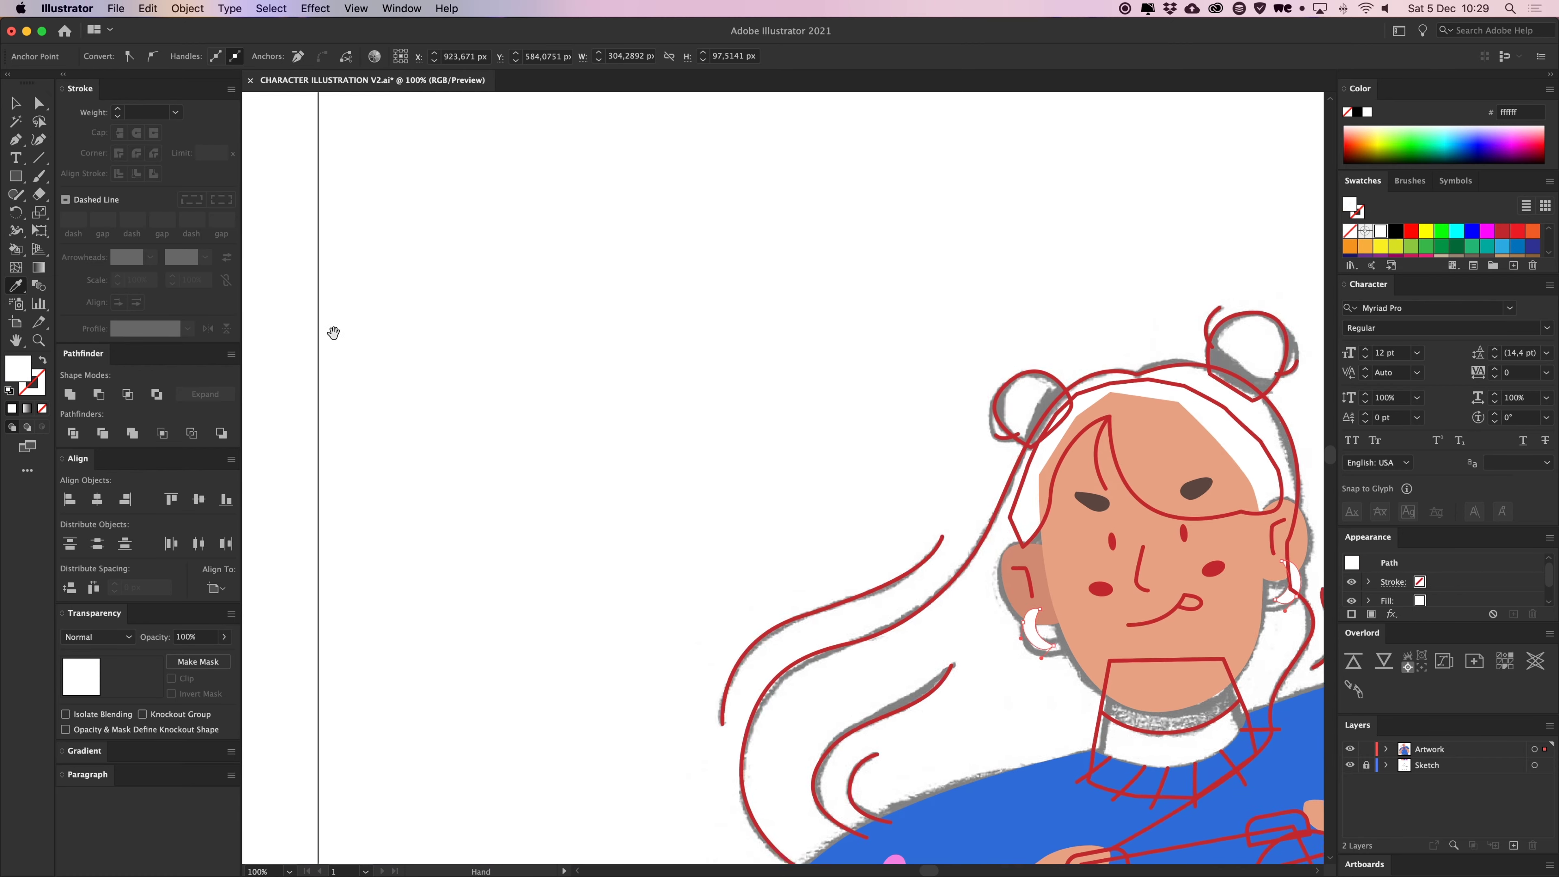
{"action": "scroll", "coordinate": [398, 326], "scroll_direction": "right", "scroll_amount": 10}
{"action": "scroll", "coordinate": [741, 327], "scroll_direction": "down", "scroll_amount": 2}
{"action": "key", "text": "v"}
{"action": "left_click", "coordinate": [1159, 365]}
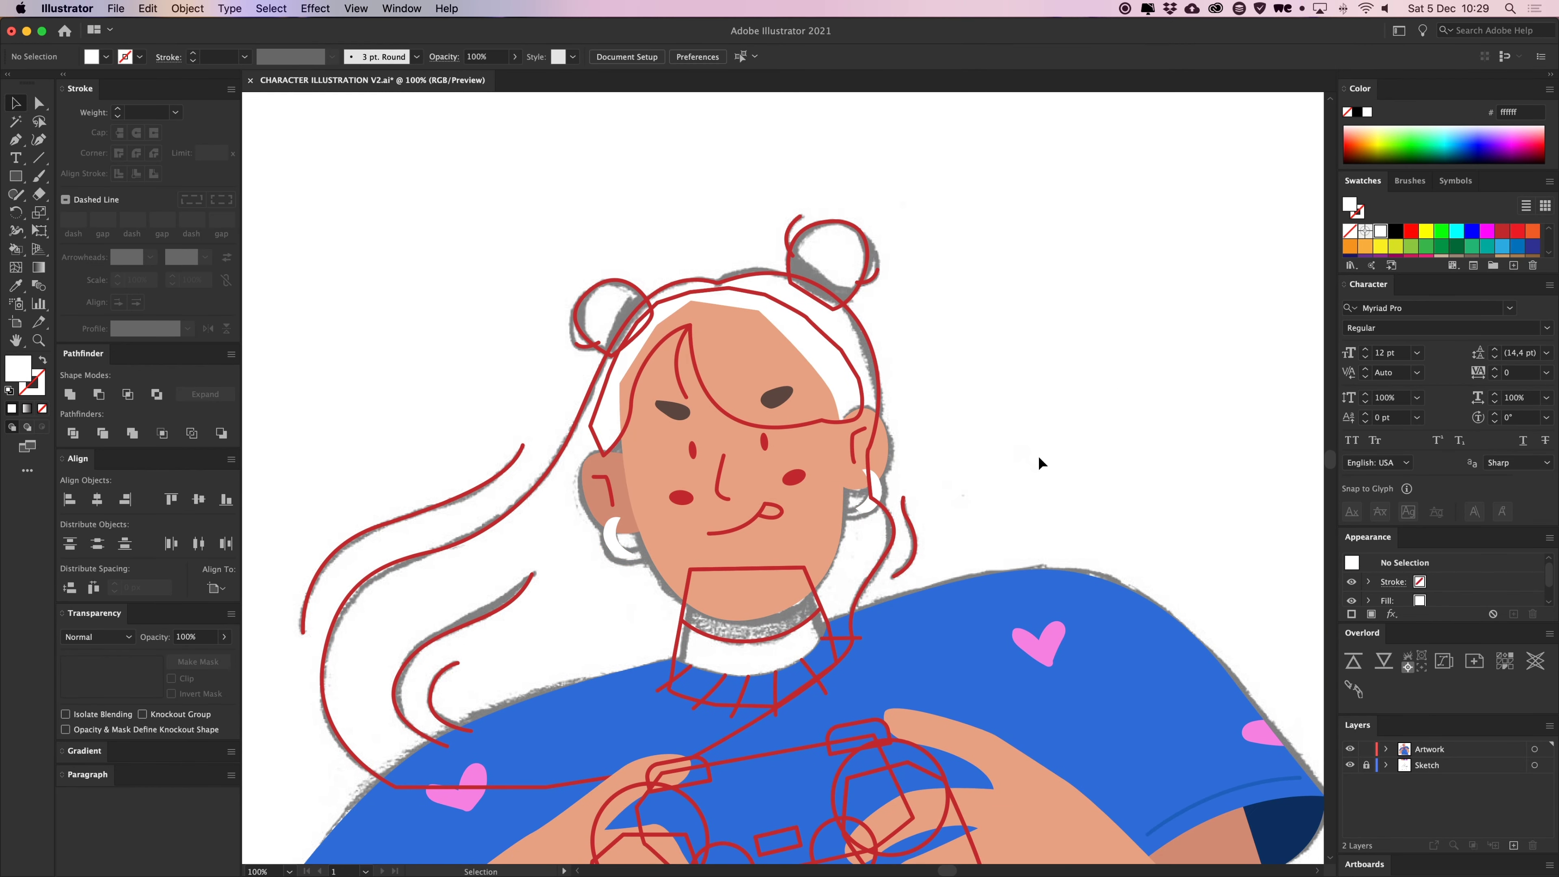
Fill the neck outline with skin tone e8a182, without stroke, and send it to the back
{"action": "scroll", "coordinate": [1037, 456], "scroll_direction": "down", "scroll_amount": 1}
{"action": "scroll", "coordinate": [890, 546], "scroll_direction": "down", "scroll_amount": 2}
{"action": "key", "text": "a"}
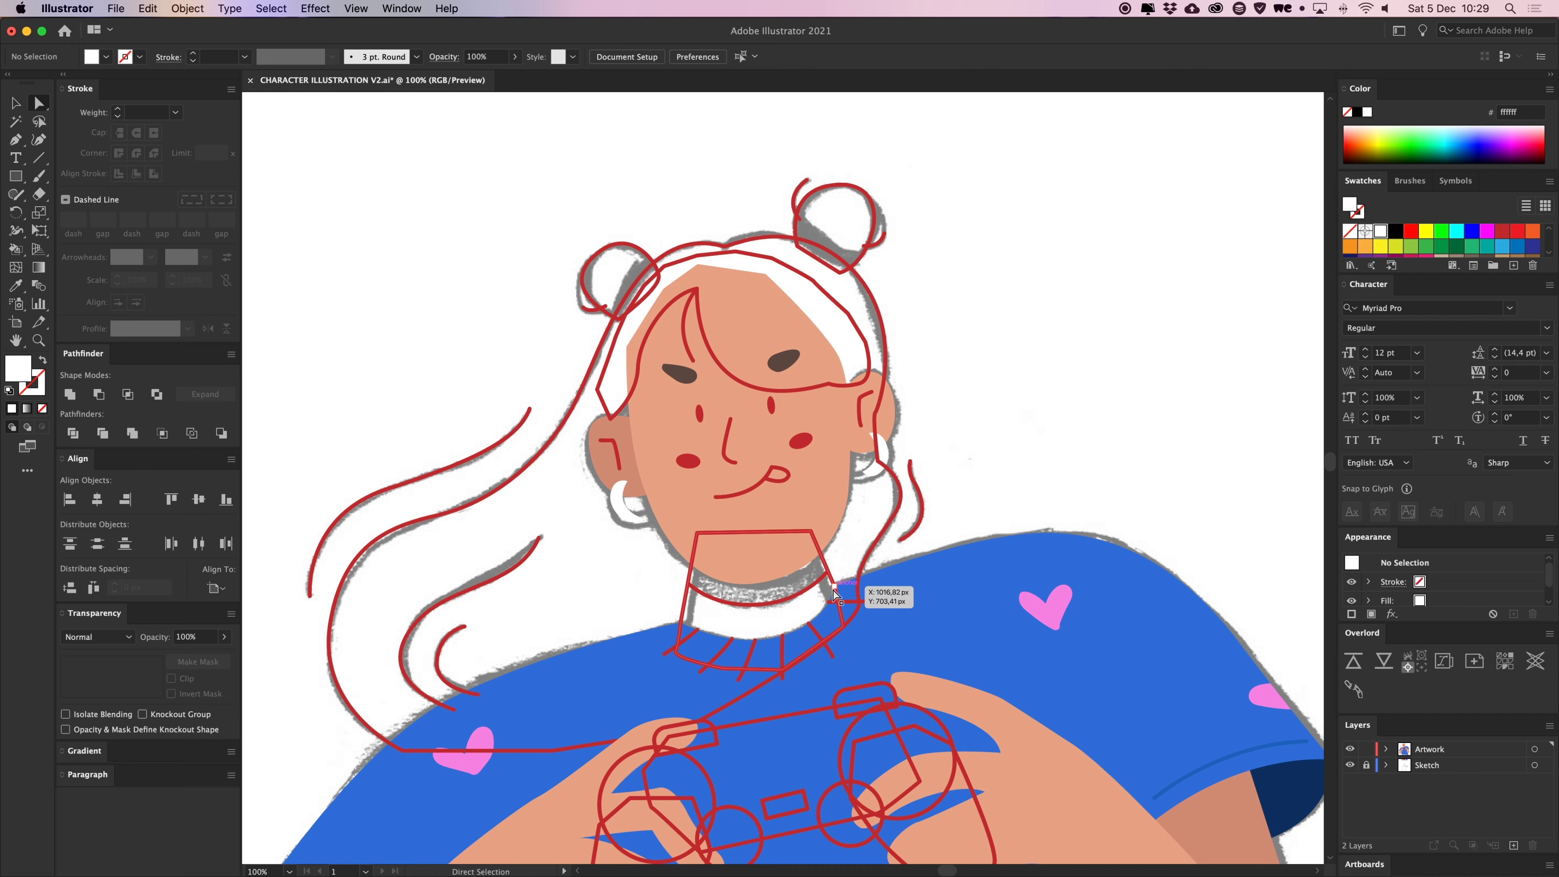
{"action": "left_click", "coordinate": [834, 588]}
{"action": "key", "text": "i"}
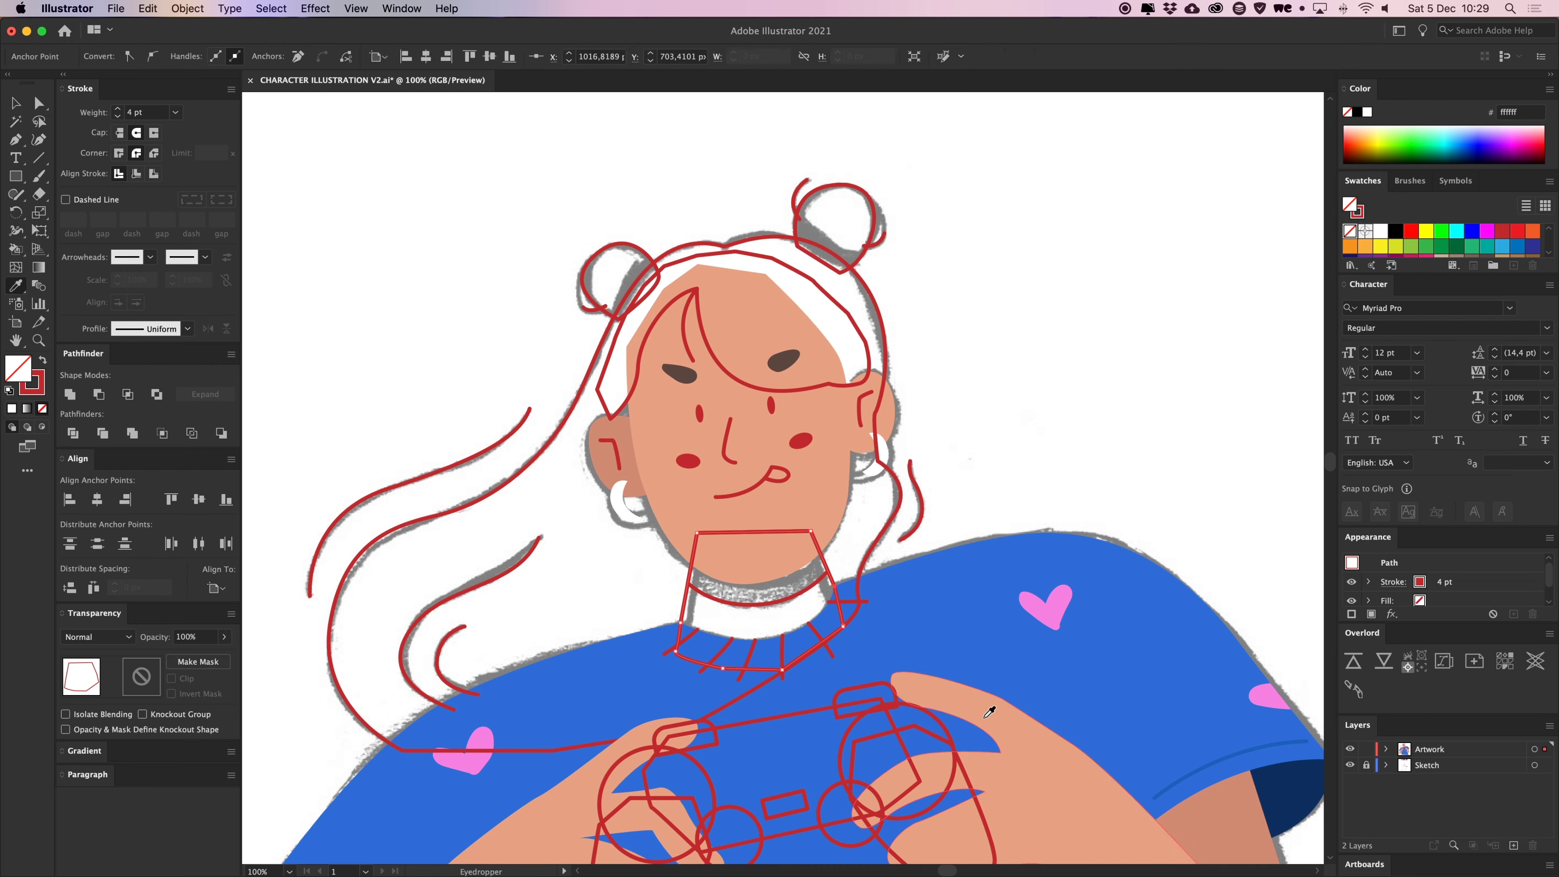
{"action": "left_click", "coordinate": [986, 716]}
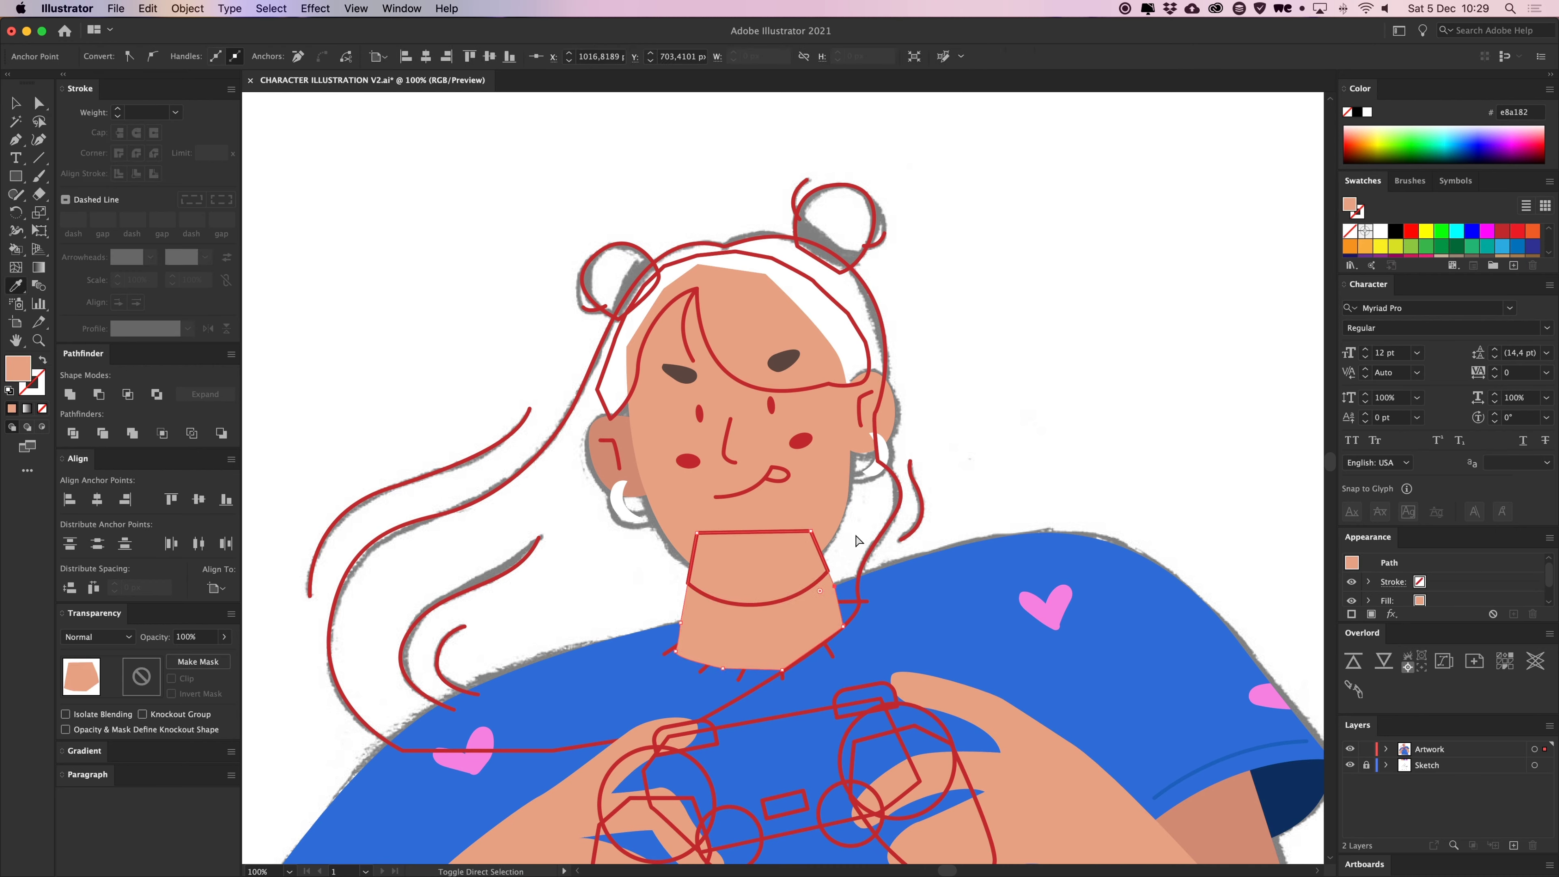
{"action": "key", "text": "super+shift+["}
{"action": "key", "text": "a"}
{"action": "left_click", "coordinate": [983, 447]}
Fill the chin shadow shape on the neck with the darker skin tone d38a71, without stroke
{"action": "left_click", "coordinate": [801, 595]}
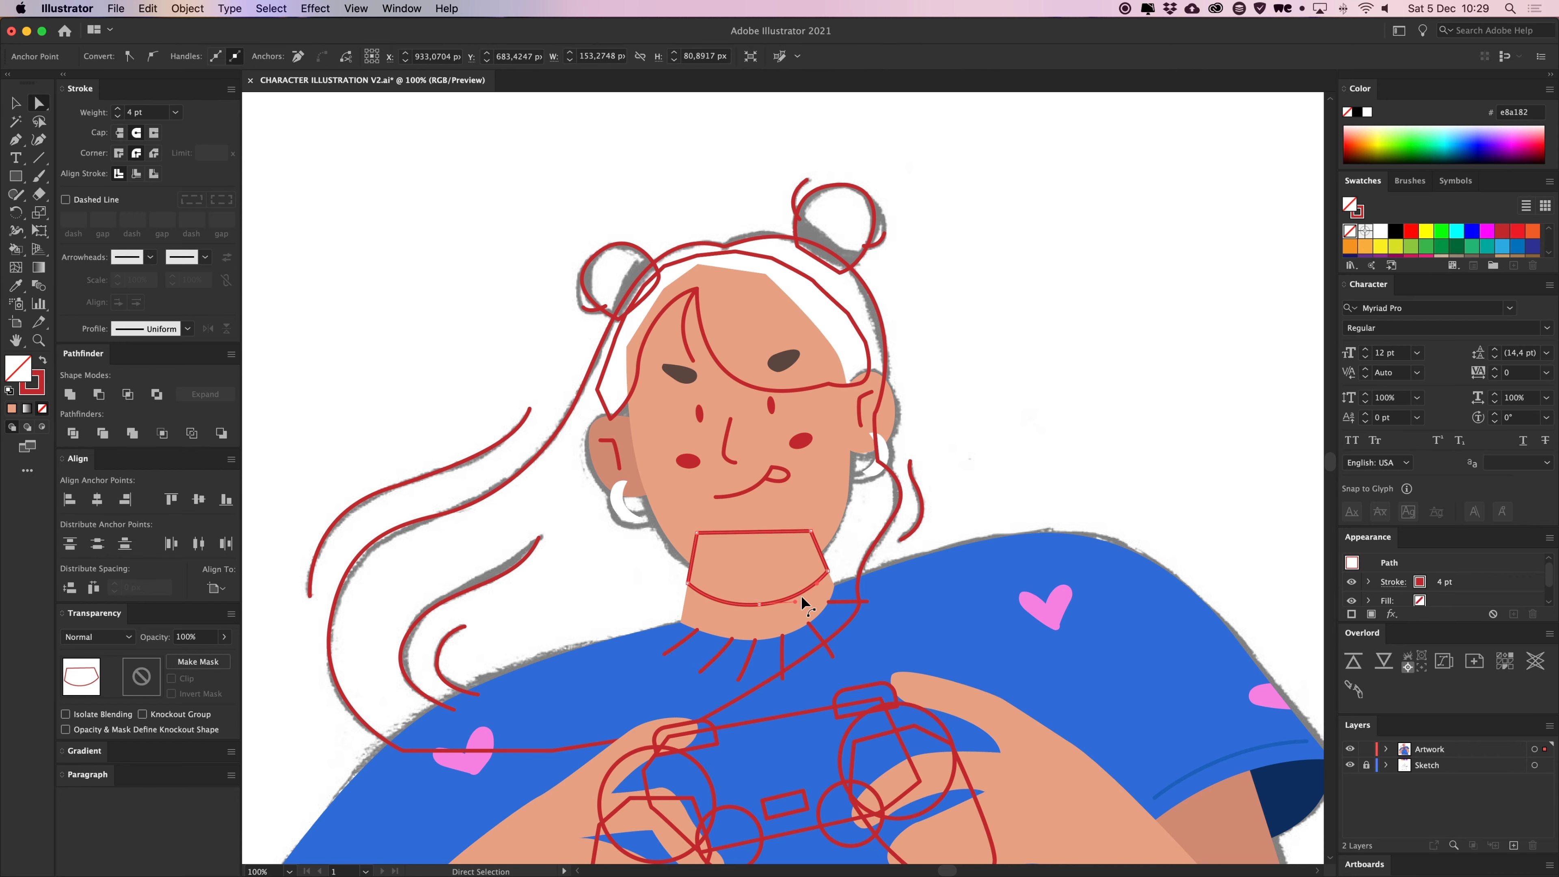
{"action": "left_click_drag", "start_coordinate": [801, 596], "coordinate": [820, 500]}
{"action": "key", "text": "i"}
{"action": "left_click_drag", "start_coordinate": [455, 797], "coordinate": [486, 710]}
{"action": "left_click", "coordinate": [364, 799]}
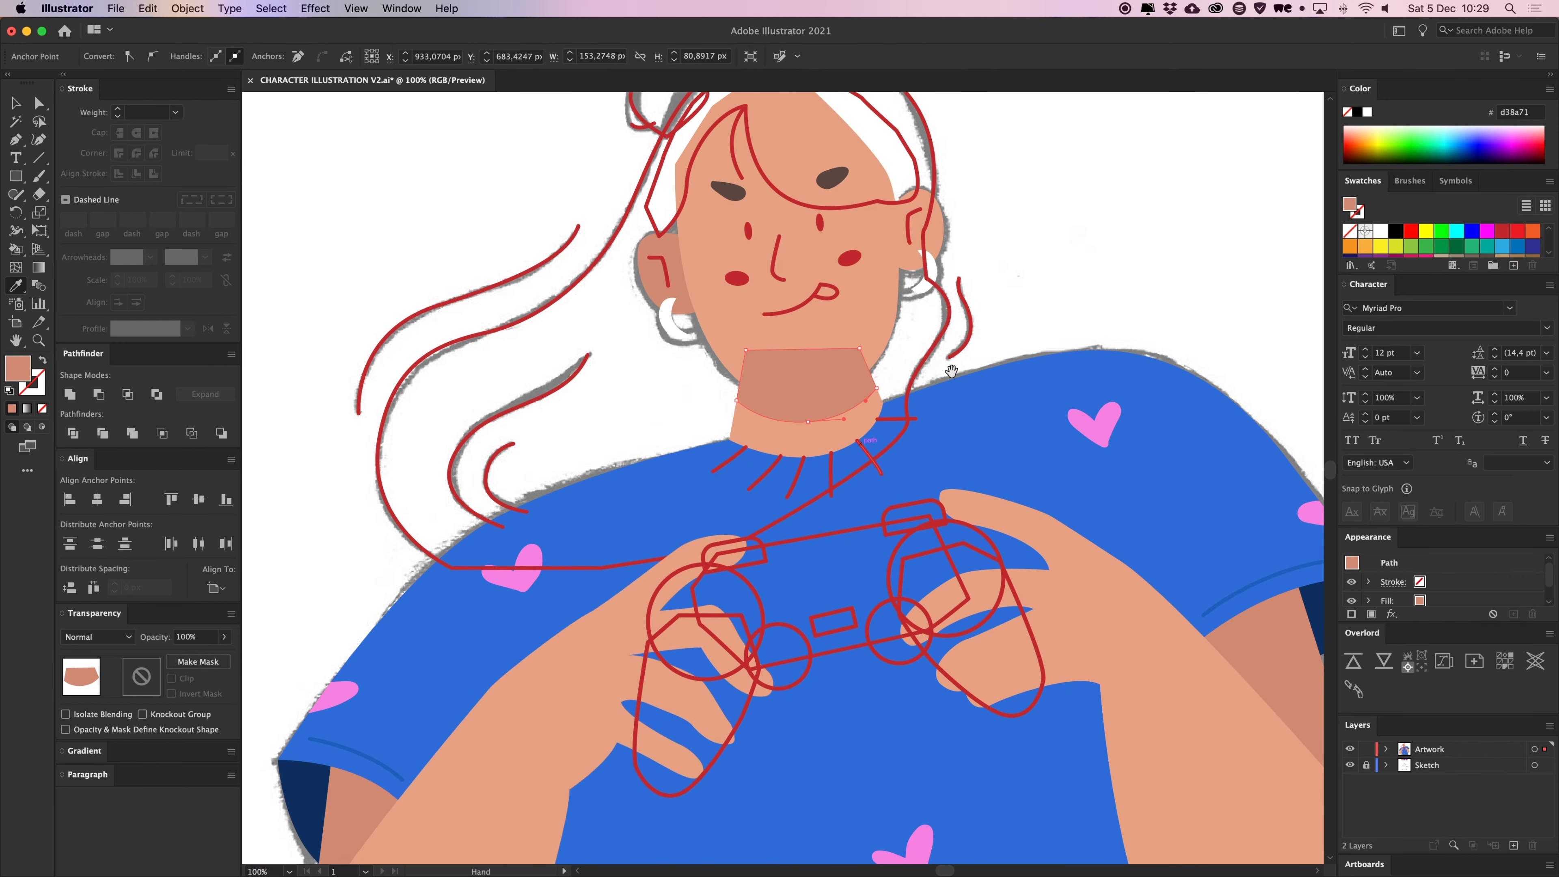
{"action": "left_click_drag", "start_coordinate": [951, 371], "coordinate": [941, 433]}
Cut the chin shadow and paste it directly in front of the neck so it sits behind the face
{"action": "key", "text": "v"}
{"action": "left_click", "coordinate": [829, 447]}
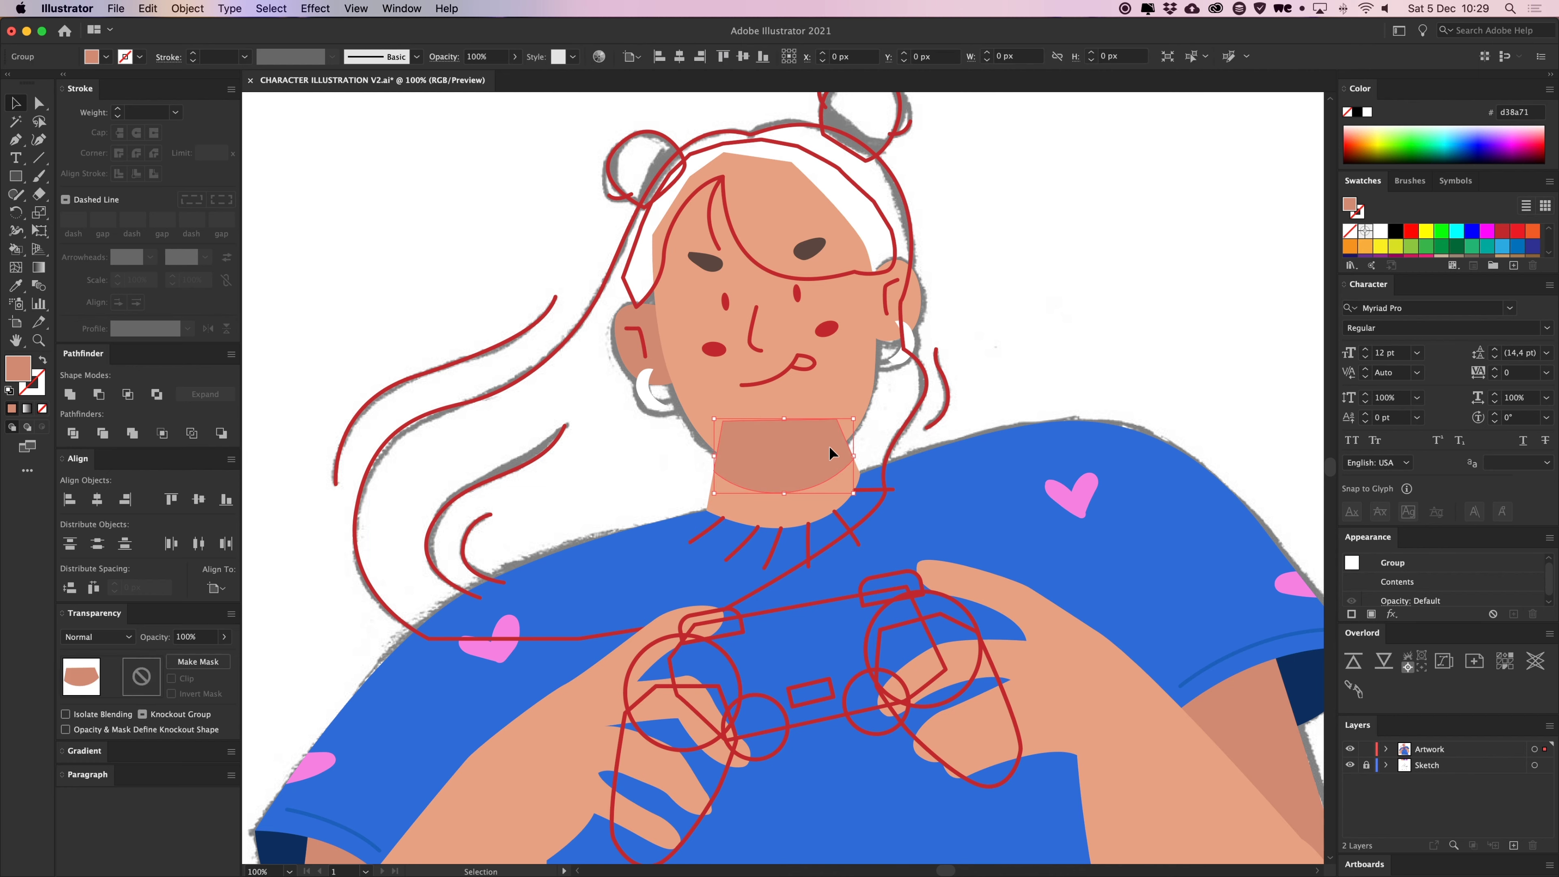
{"action": "key", "text": "Delete"}
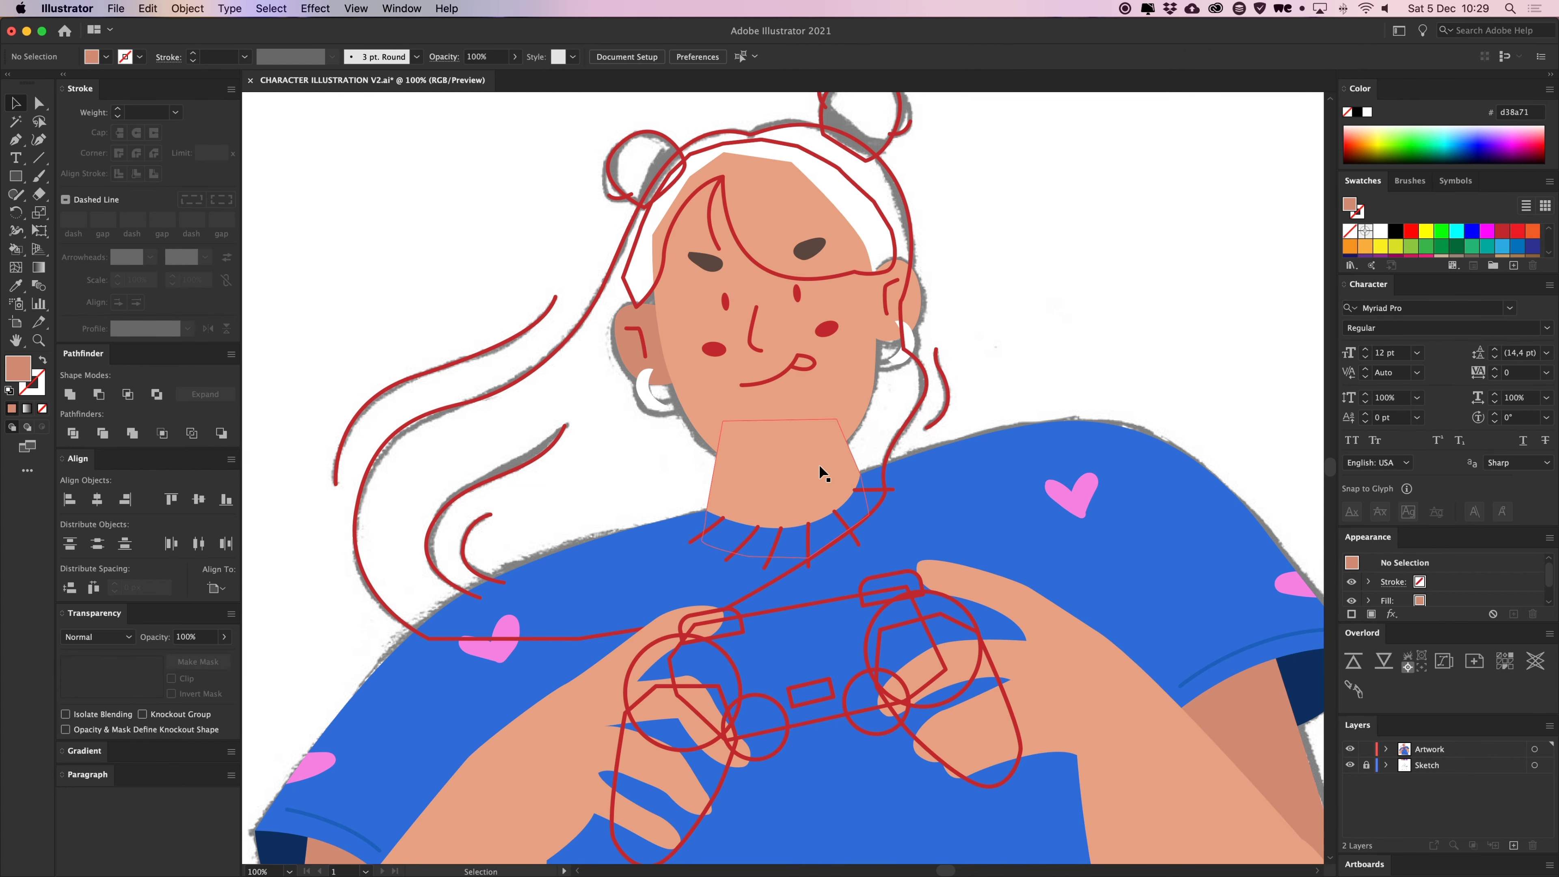
{"action": "left_click", "coordinate": [818, 464]}
{"action": "key", "text": "super+f"}
{"action": "left_click", "coordinate": [1030, 362]}
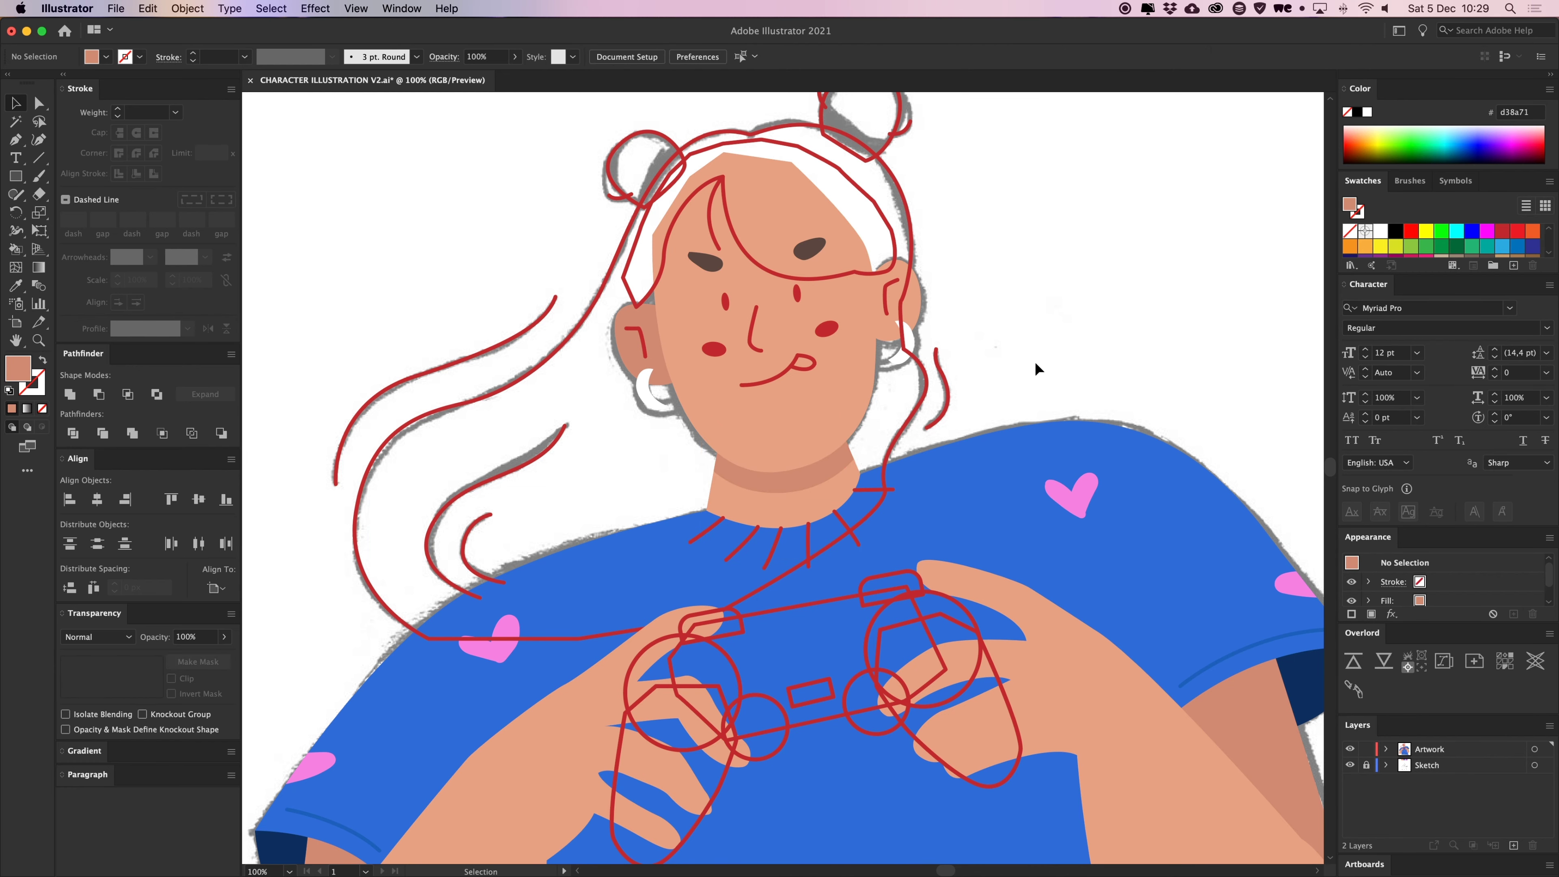
Recolour the sweater's collar with the sleeve line's blue 1e5ebc, after trying the dark navy 0e2f5e
{"action": "scroll", "coordinate": [1036, 369], "scroll_direction": "up", "scroll_amount": 2}
{"action": "key", "text": "a"}
{"action": "left_click", "coordinate": [845, 533]}
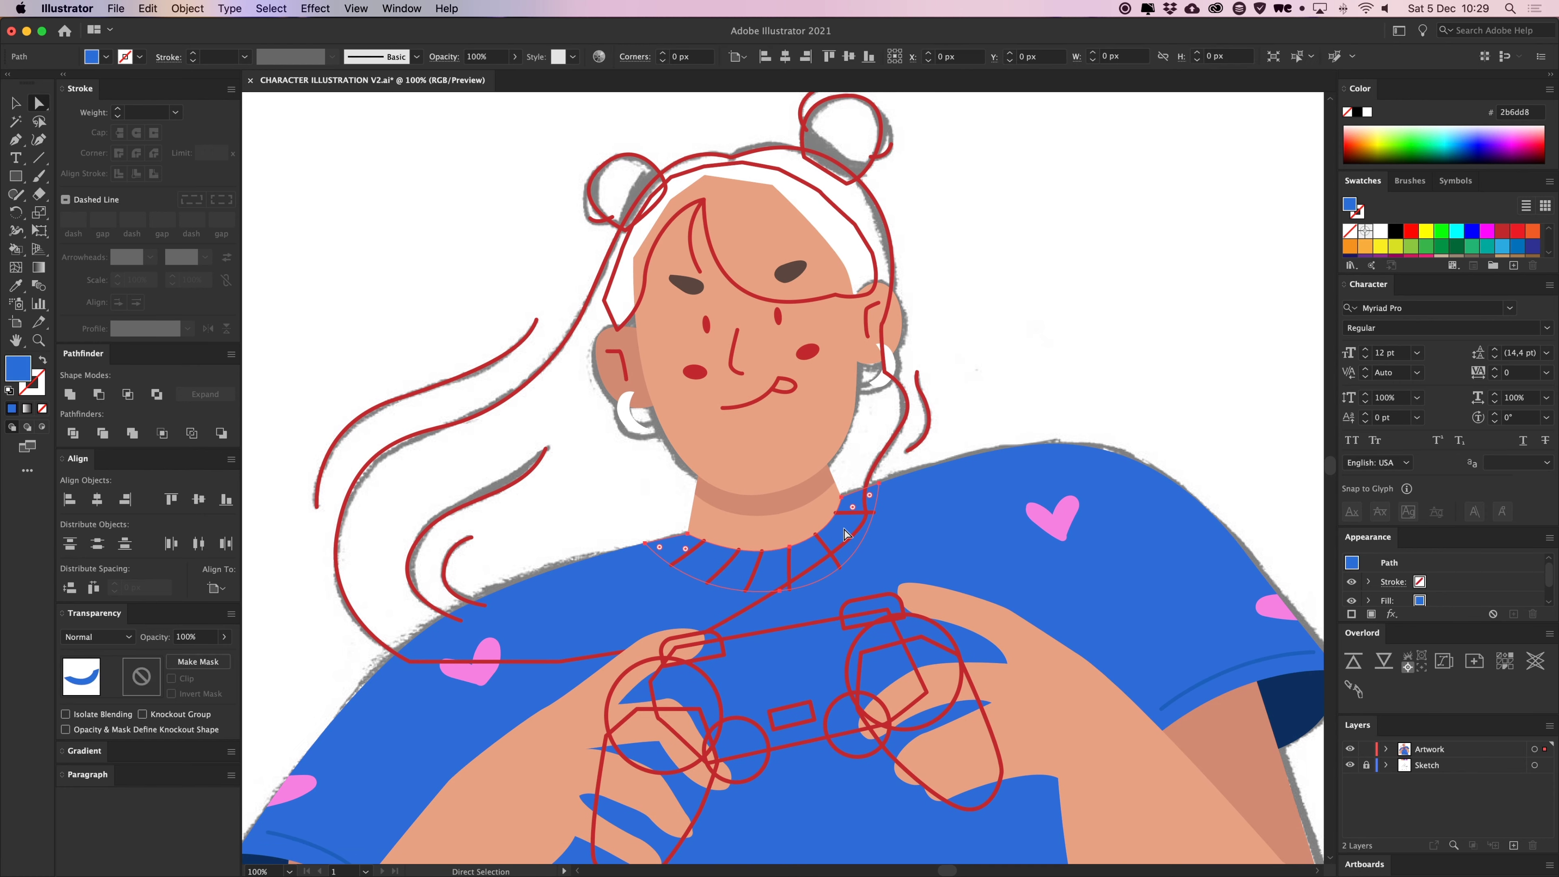
{"action": "key", "text": "i"}
{"action": "left_click", "coordinate": [1289, 706]}
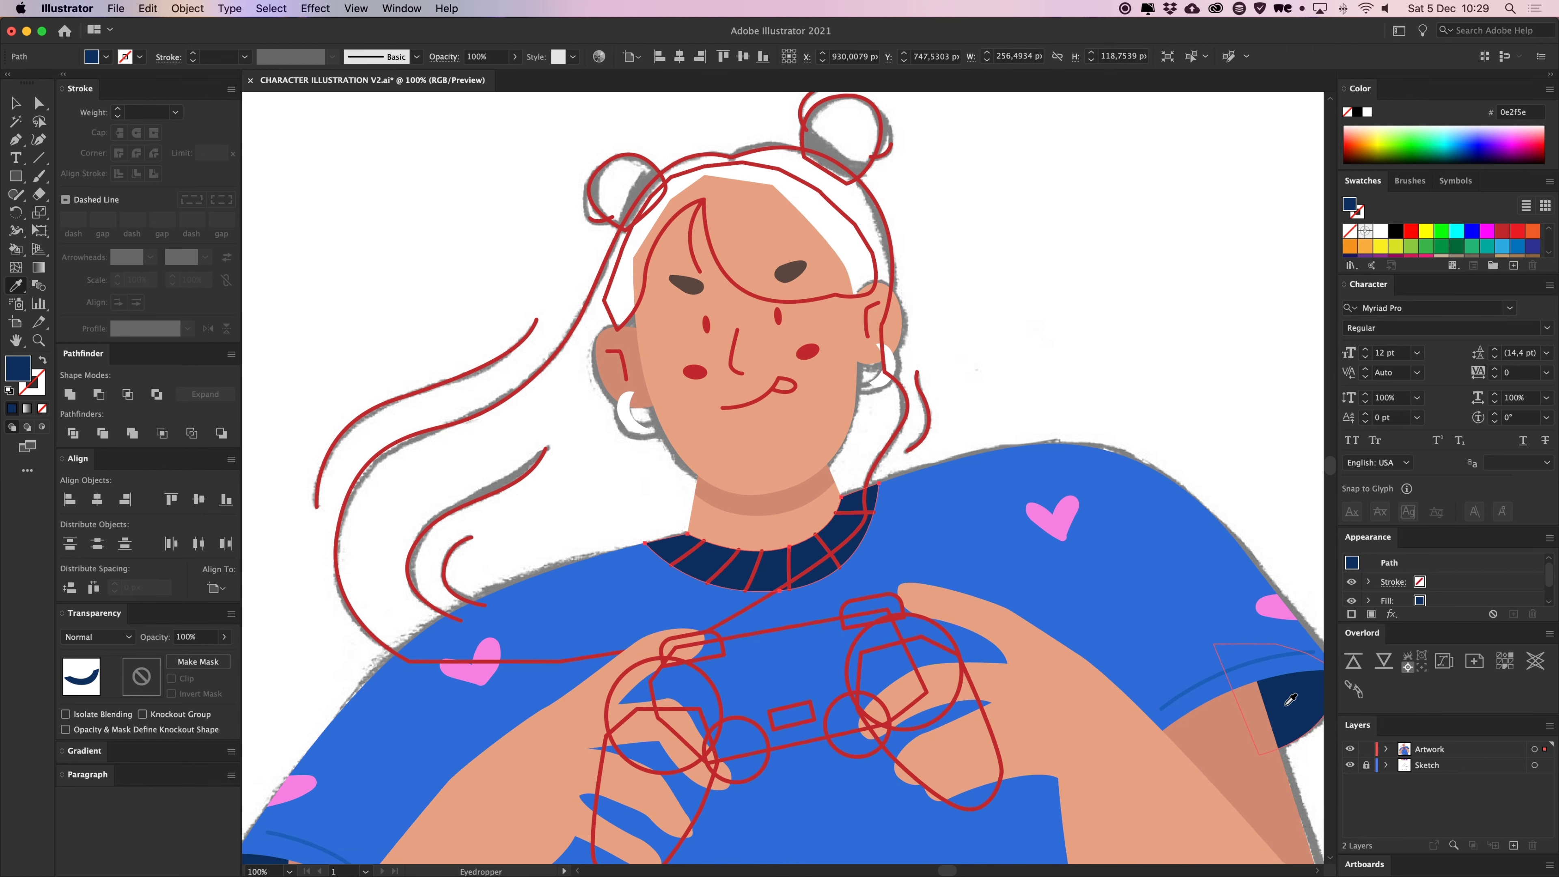
{"action": "left_click", "coordinate": [1258, 667]}
{"action": "left_click", "coordinate": [1069, 304]}
Select the six rib lines on the collar and group them
{"action": "left_click_drag", "start_coordinate": [1038, 340], "coordinate": [1036, 300]}
{"action": "key", "text": "super+="}
{"action": "key", "text": "a"}
{"action": "left_click", "coordinate": [645, 523]}
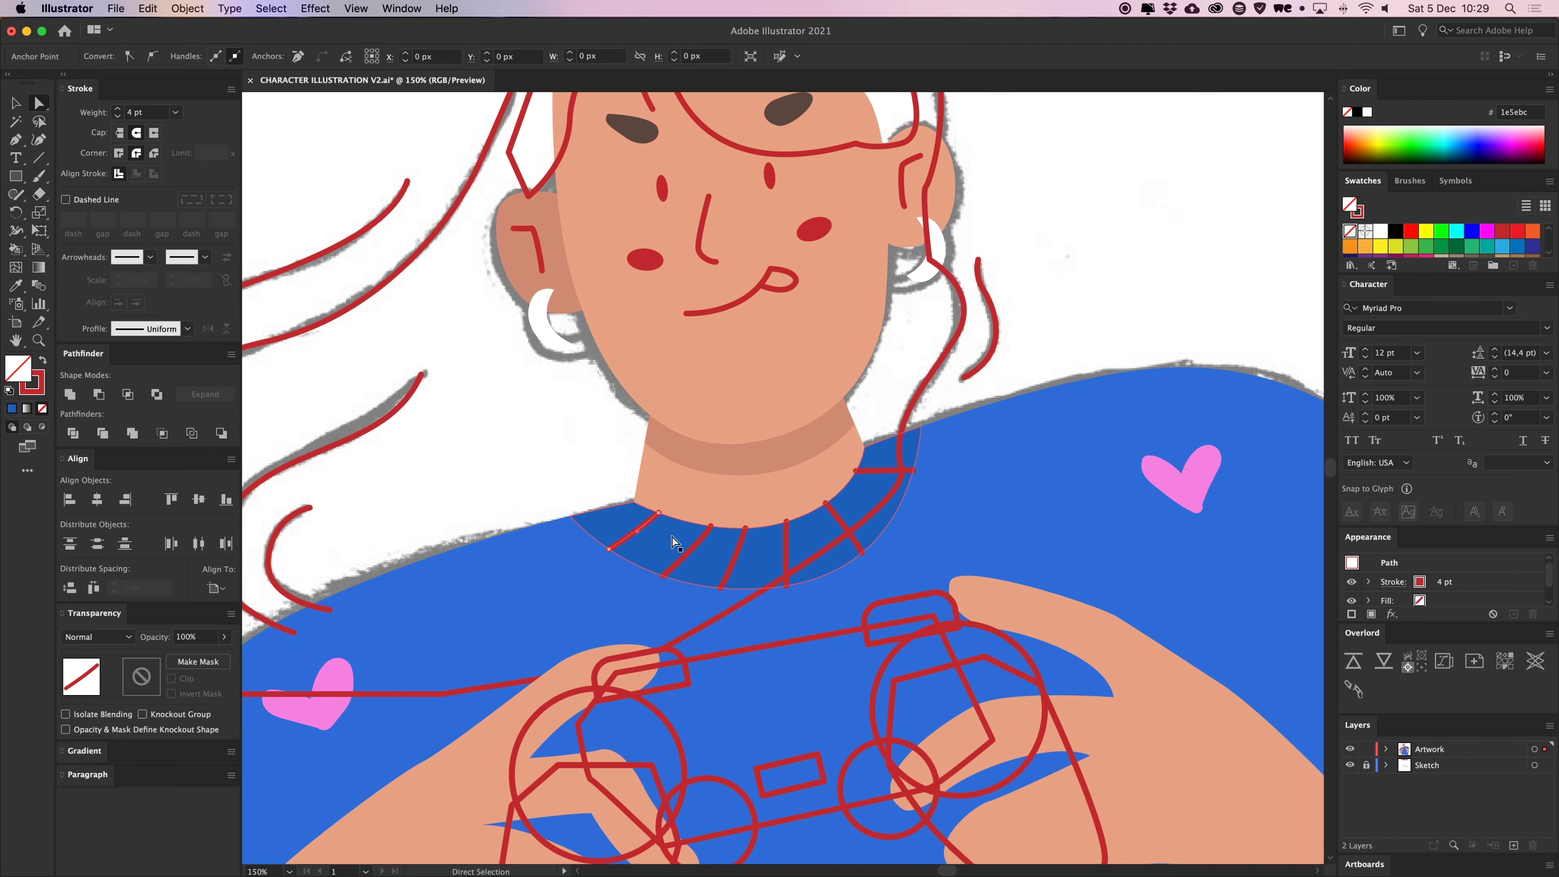
{"action": "left_click", "coordinate": [695, 544], "text": "shift"}
{"action": "left_click", "coordinate": [736, 550], "text": "shift"}
{"action": "left_click", "coordinate": [785, 544], "text": "shift"}
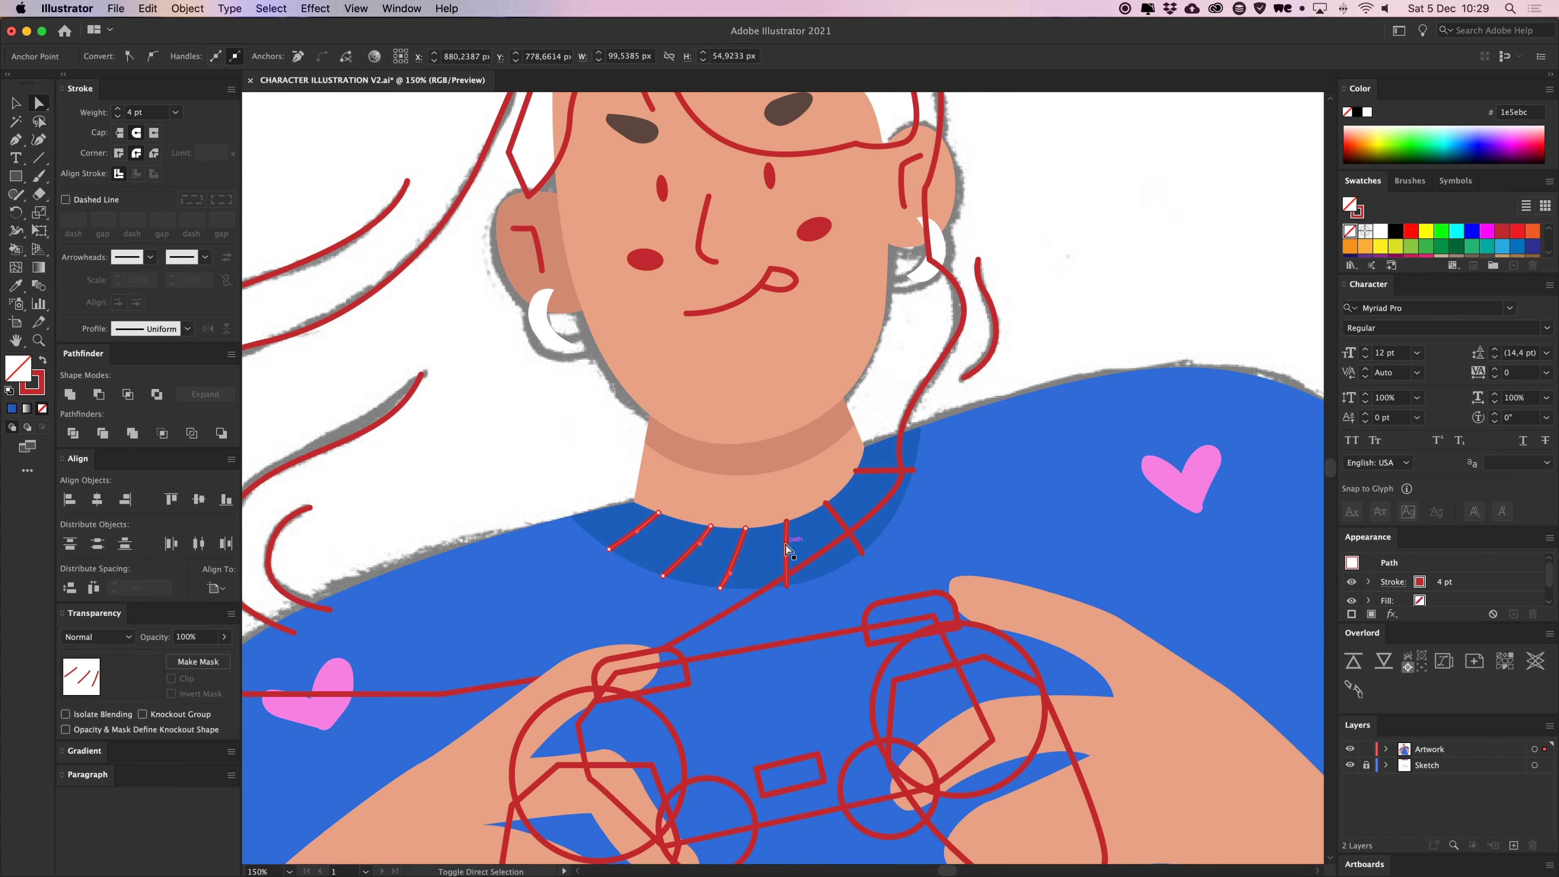
{"action": "left_click", "coordinate": [843, 527], "text": "shift"}
{"action": "left_click", "coordinate": [874, 473], "text": "shift"}
{"action": "key", "text": "ctrl+g"}
Change the grouped rib lines' stroke to the sweater's blue 2b6dd8
{"action": "key", "text": "v"}
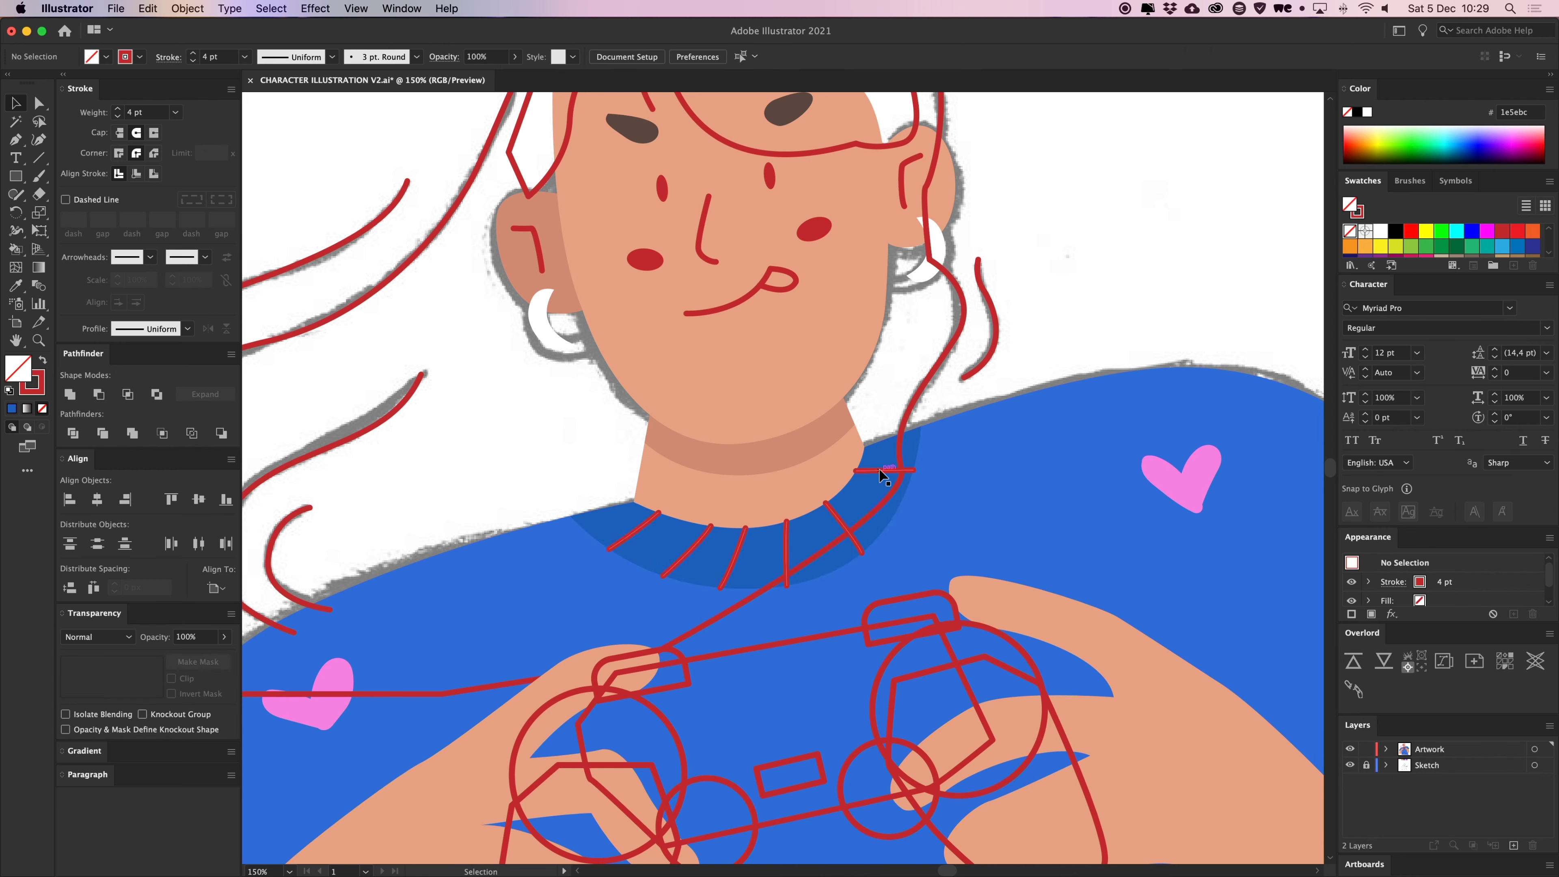
{"action": "key", "text": "i"}
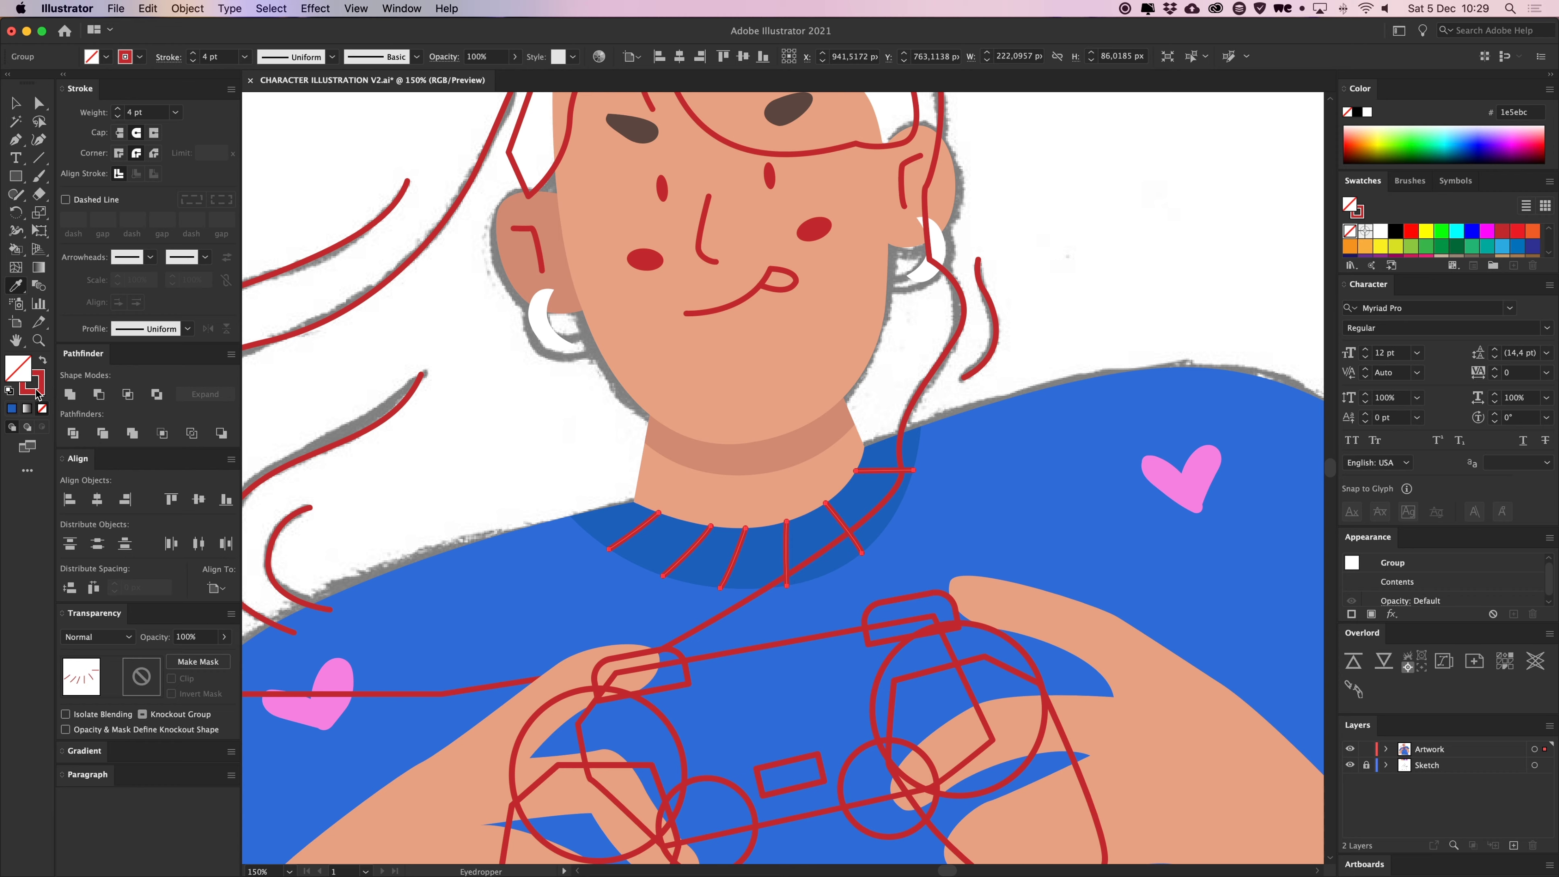
{"action": "left_click", "coordinate": [567, 567]}
{"action": "key", "text": "v"}
{"action": "left_click", "coordinate": [529, 452]}
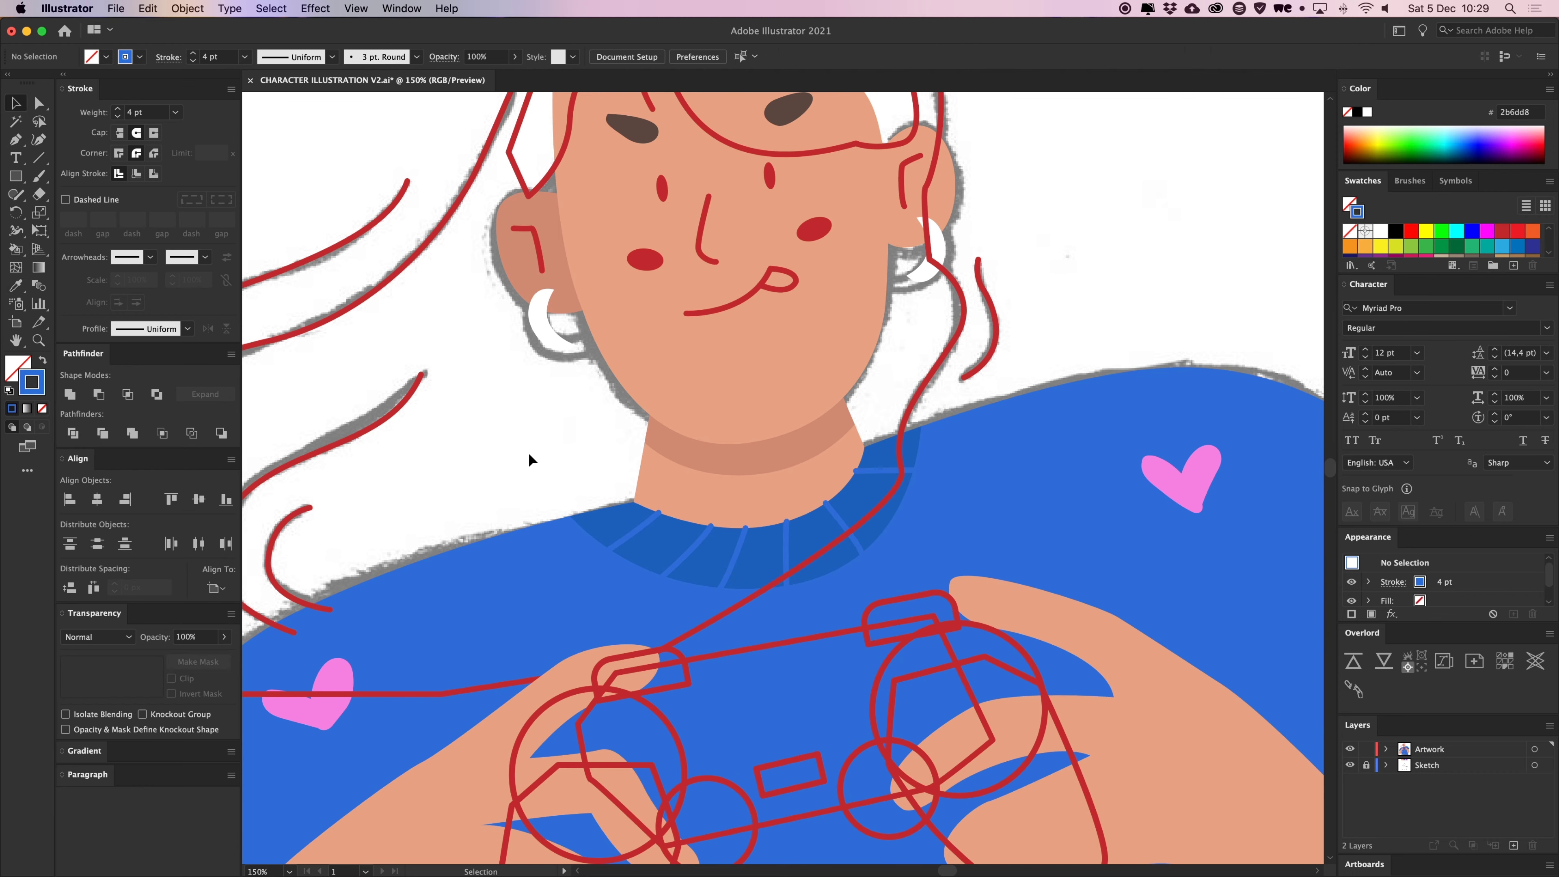
{"action": "scroll", "coordinate": [525, 447], "scroll_direction": "down", "scroll_amount": 2}
{"action": "scroll", "coordinate": [525, 447], "scroll_direction": "right", "scroll_amount": 2}
{"action": "left_click", "coordinate": [617, 514]}
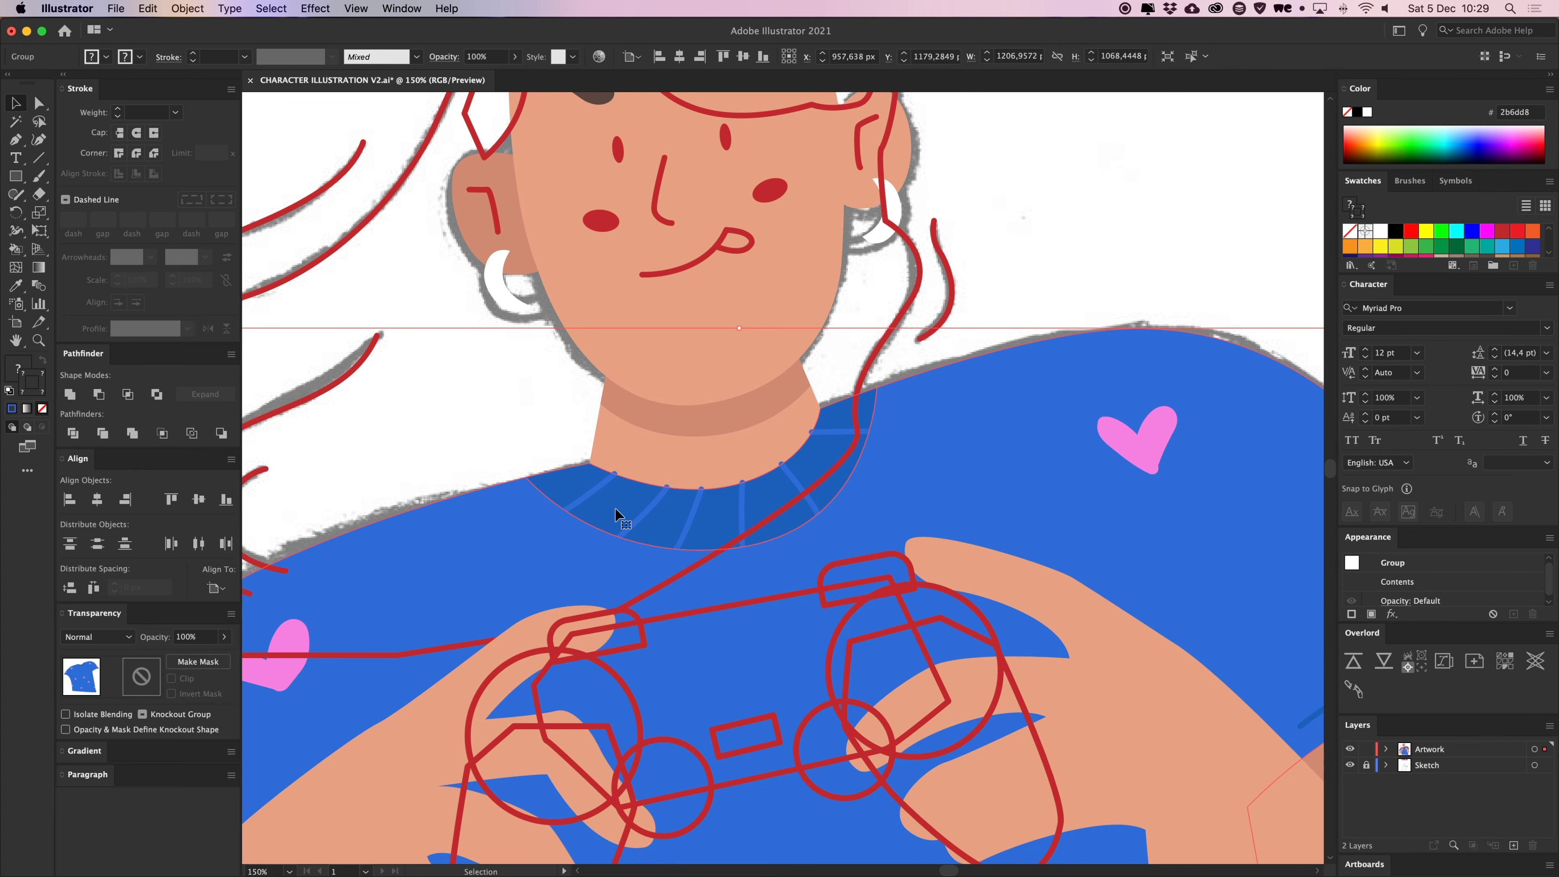
{"action": "left_click", "coordinate": [553, 457]}
{"action": "key", "text": "a"}
{"action": "left_click_drag", "start_coordinate": [565, 479], "coordinate": [526, 399]}
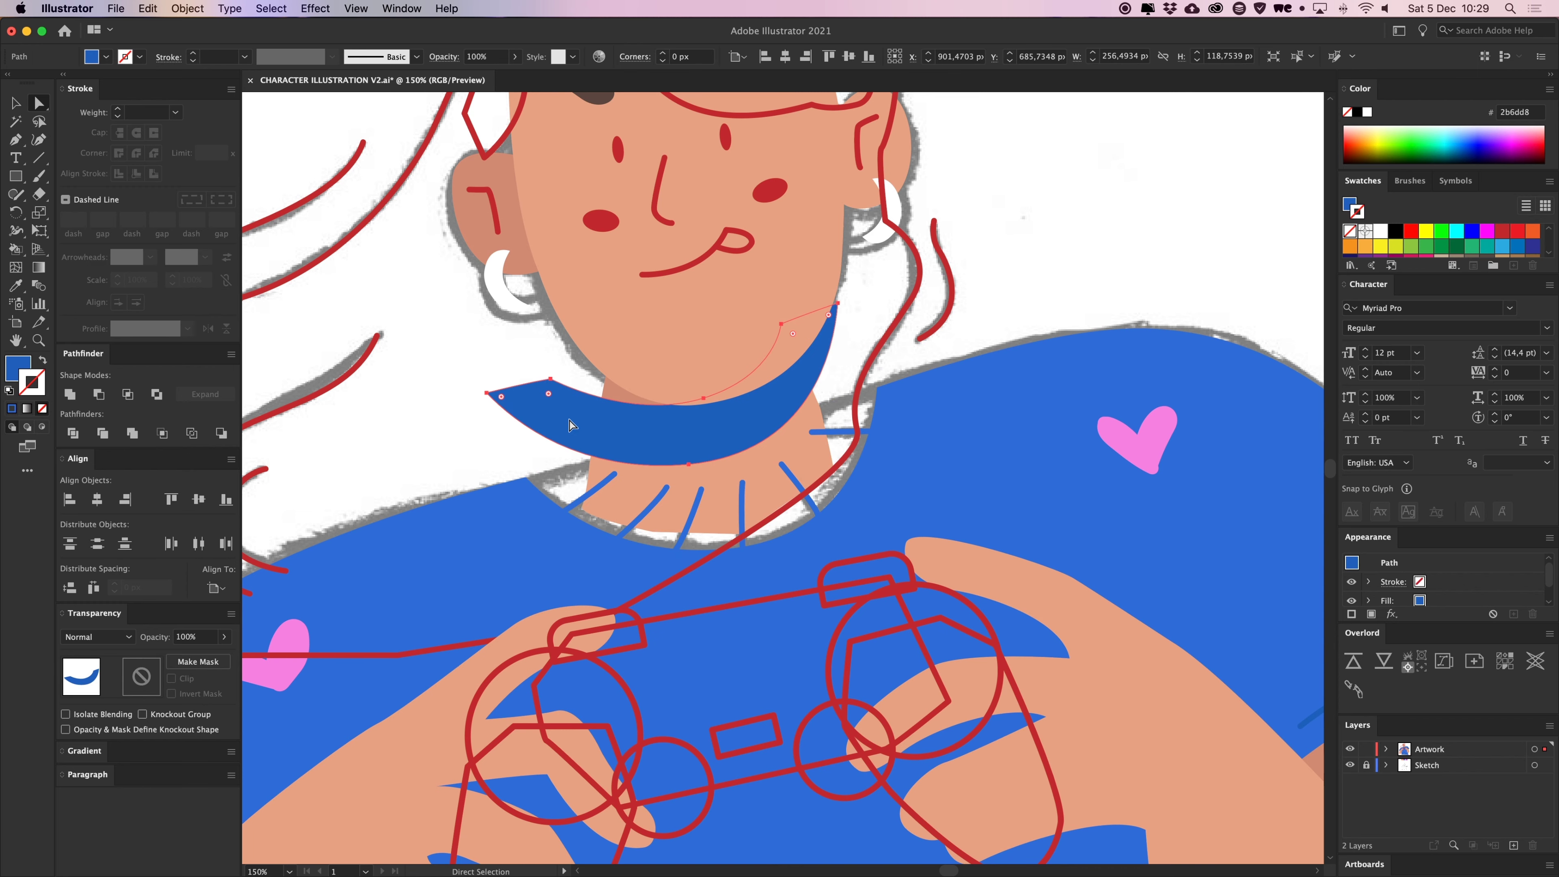
{"action": "key", "text": "super+z"}
{"action": "left_click", "coordinate": [498, 428]}
Try to place a copy of the collar in front of the rib lines
{"action": "key", "text": "v"}
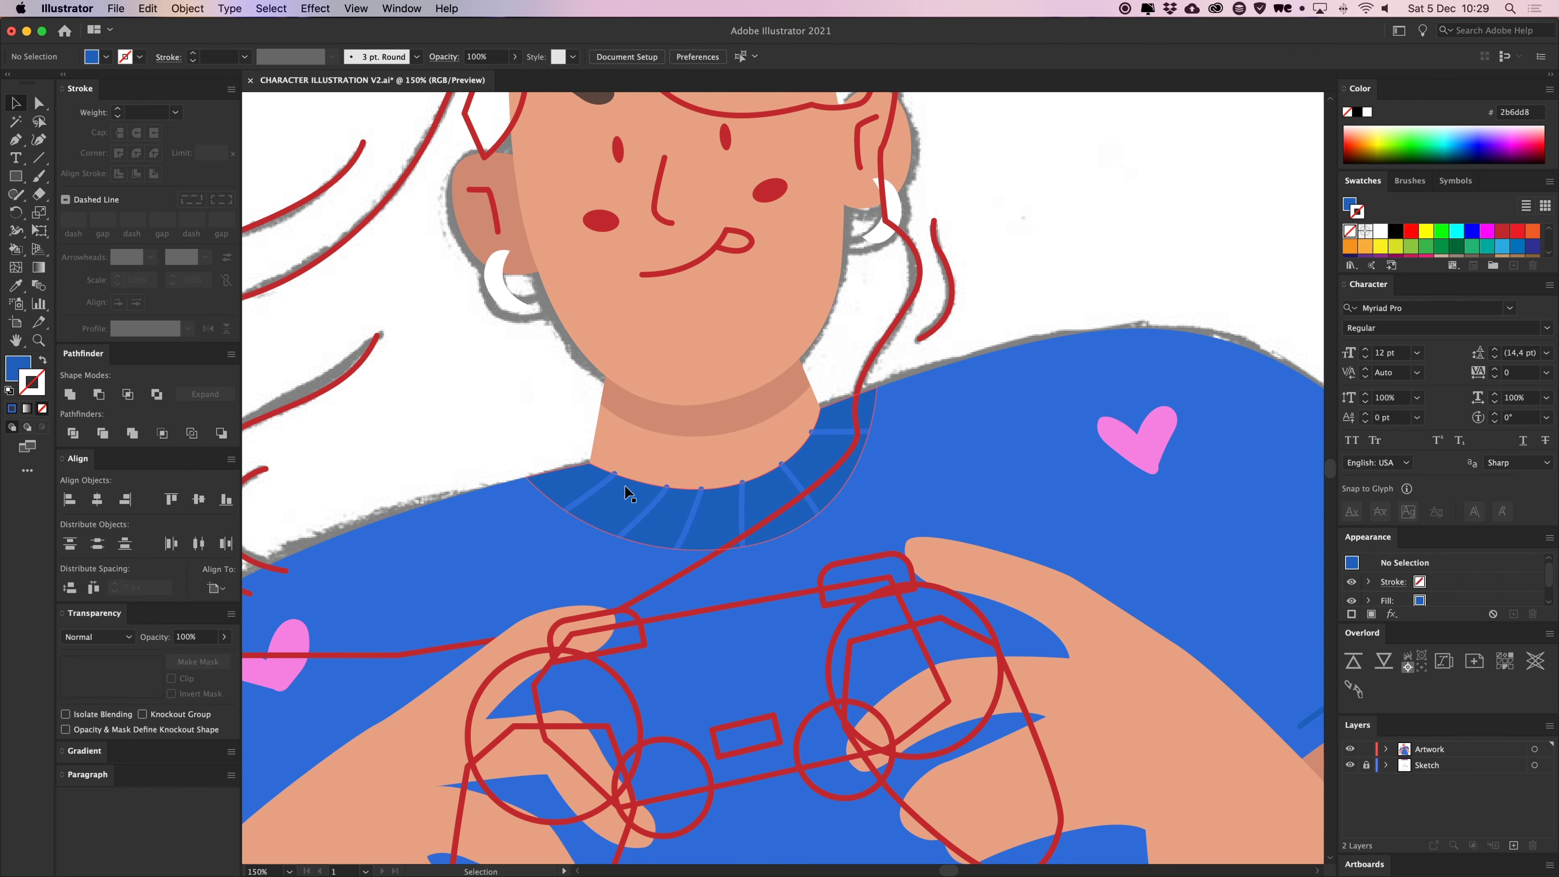
{"action": "left_click", "coordinate": [603, 484]}
{"action": "key", "text": "super+["}
{"action": "left_click", "coordinate": [585, 492]}
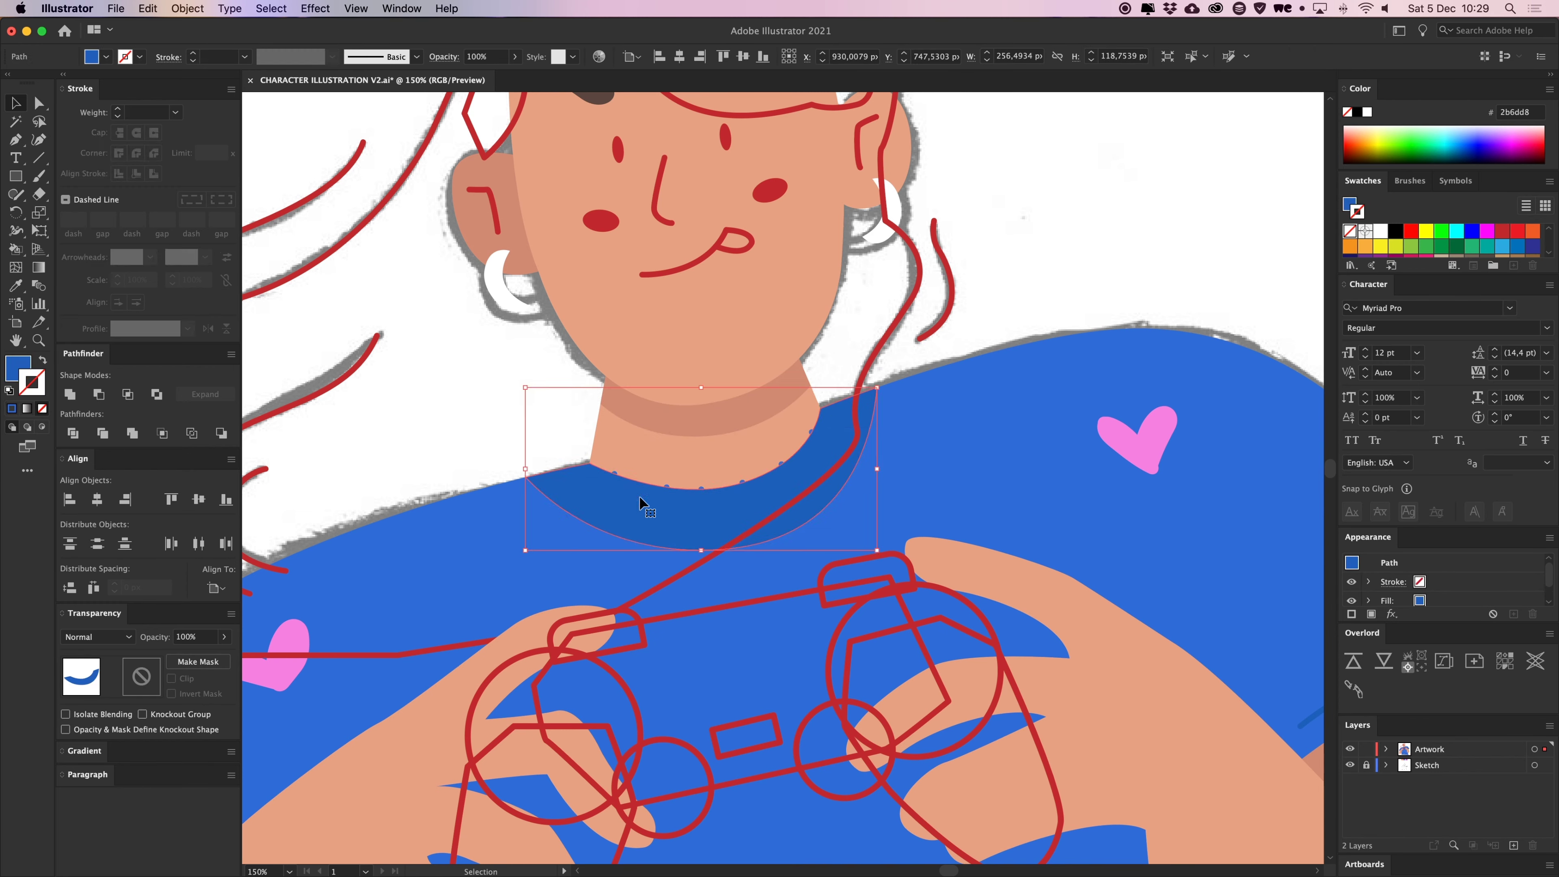
{"action": "left_click", "coordinate": [668, 490], "text": "shift"}
{"action": "scroll", "coordinate": [737, 491], "scroll_direction": "up", "scroll_amount": 5}
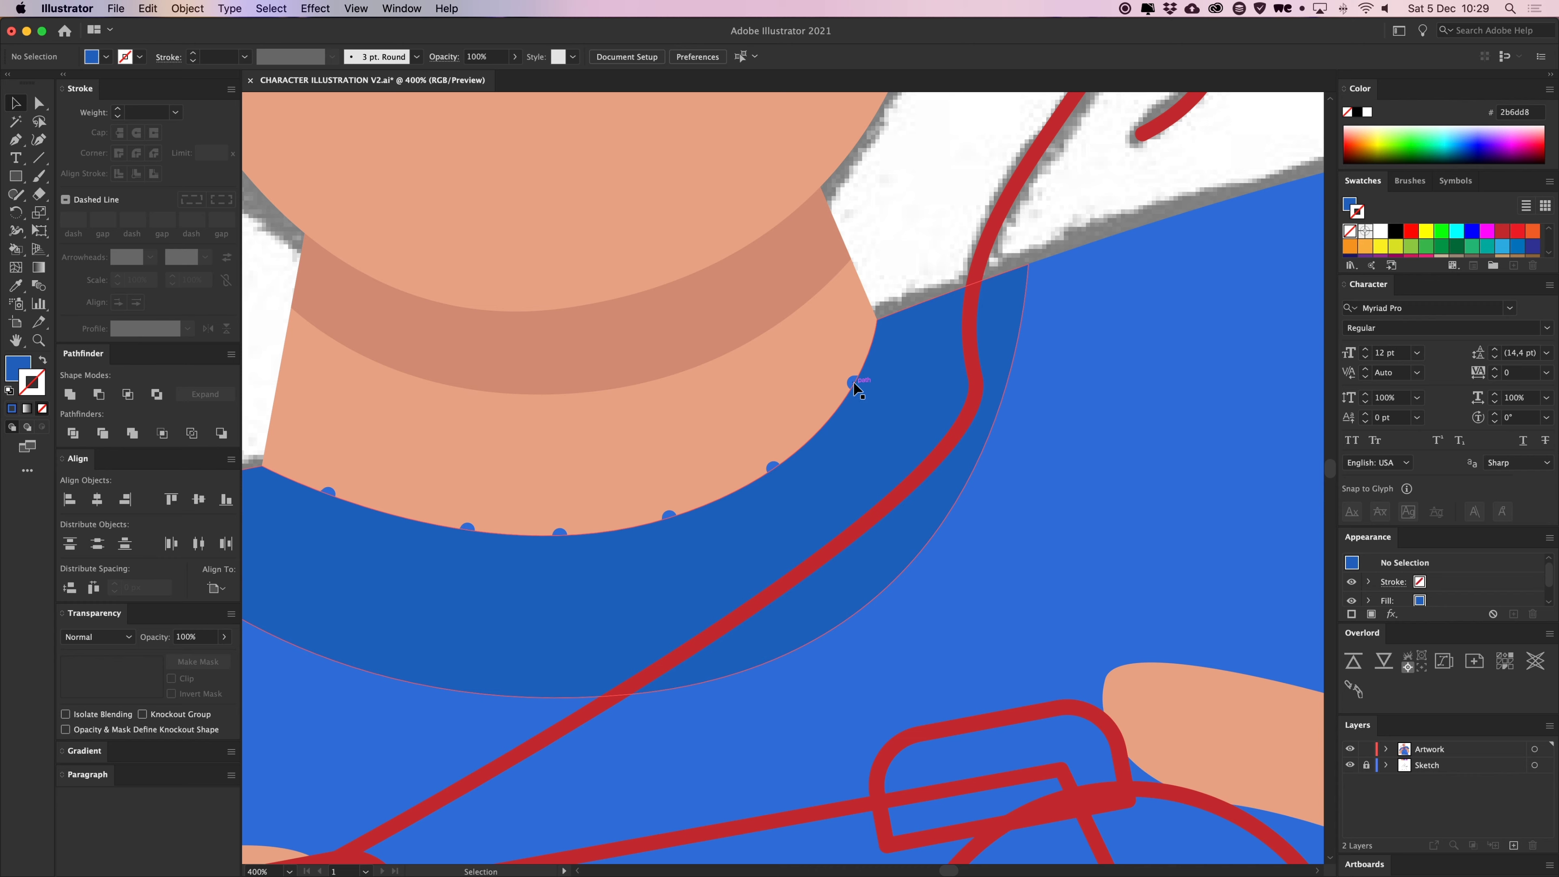
{"action": "left_click", "coordinate": [885, 391]}
{"action": "key", "text": "super+["}
Extend the inner end of the rightmost collar rib line further onto the neck
{"action": "key", "text": "super+shift+a"}
{"action": "key", "text": "a"}
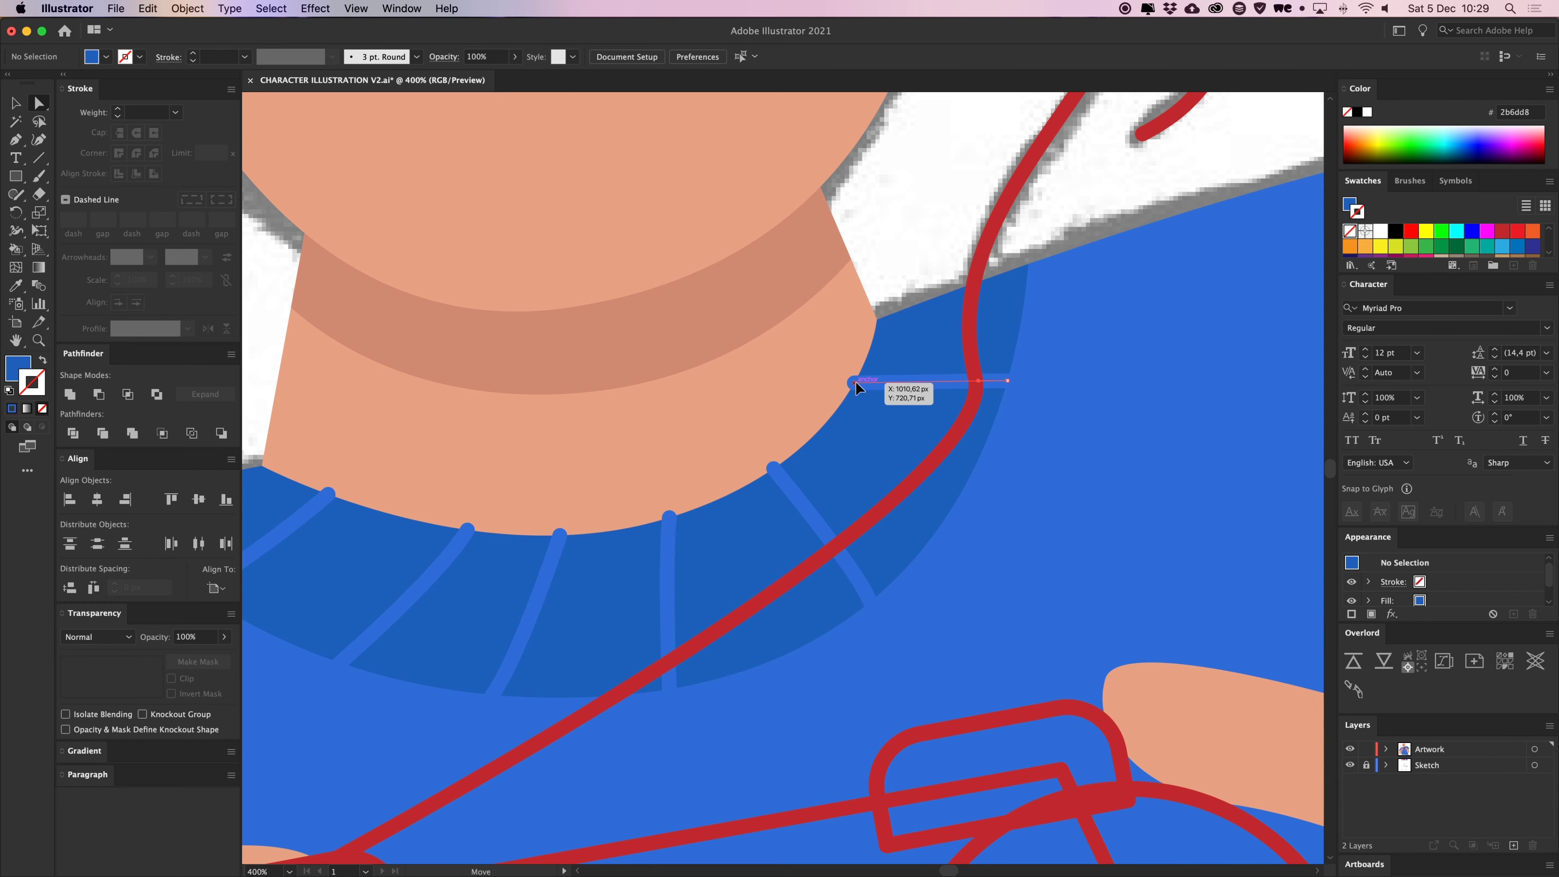
{"action": "left_click_drag", "start_coordinate": [855, 382], "coordinate": [830, 380]}
Paste a copy of the collar in front and use it as a clipping mask for the grouped rib lines
{"action": "key", "text": "v"}
{"action": "left_click", "coordinate": [889, 371]}
{"action": "key", "text": "super+bracketright"}
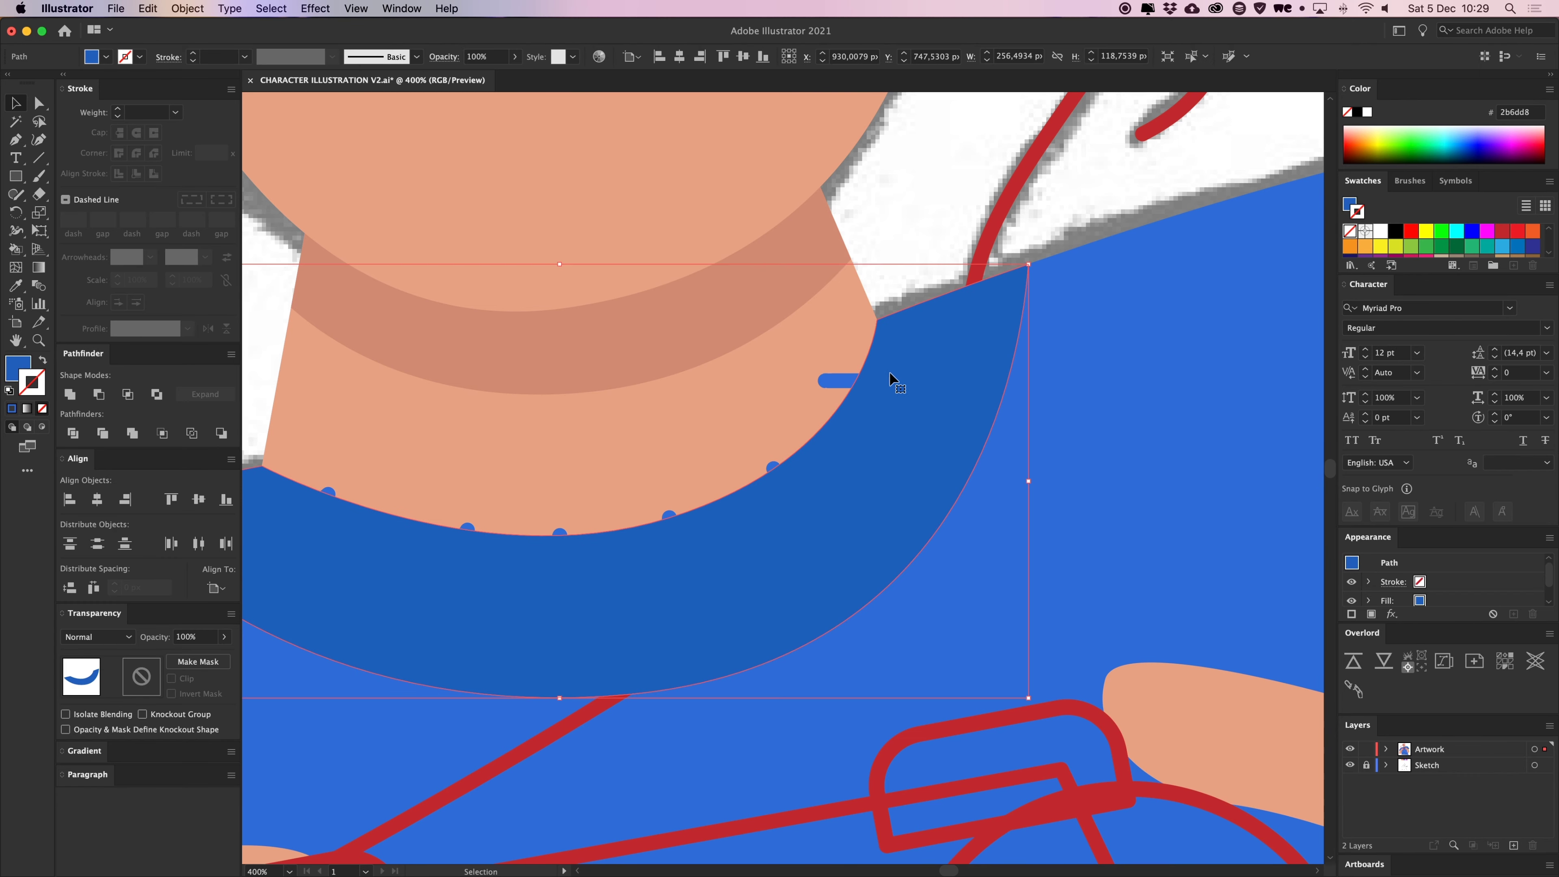
{"action": "left_click", "coordinate": [842, 387], "text": "shift"}
{"action": "right_click", "coordinate": [895, 421]}
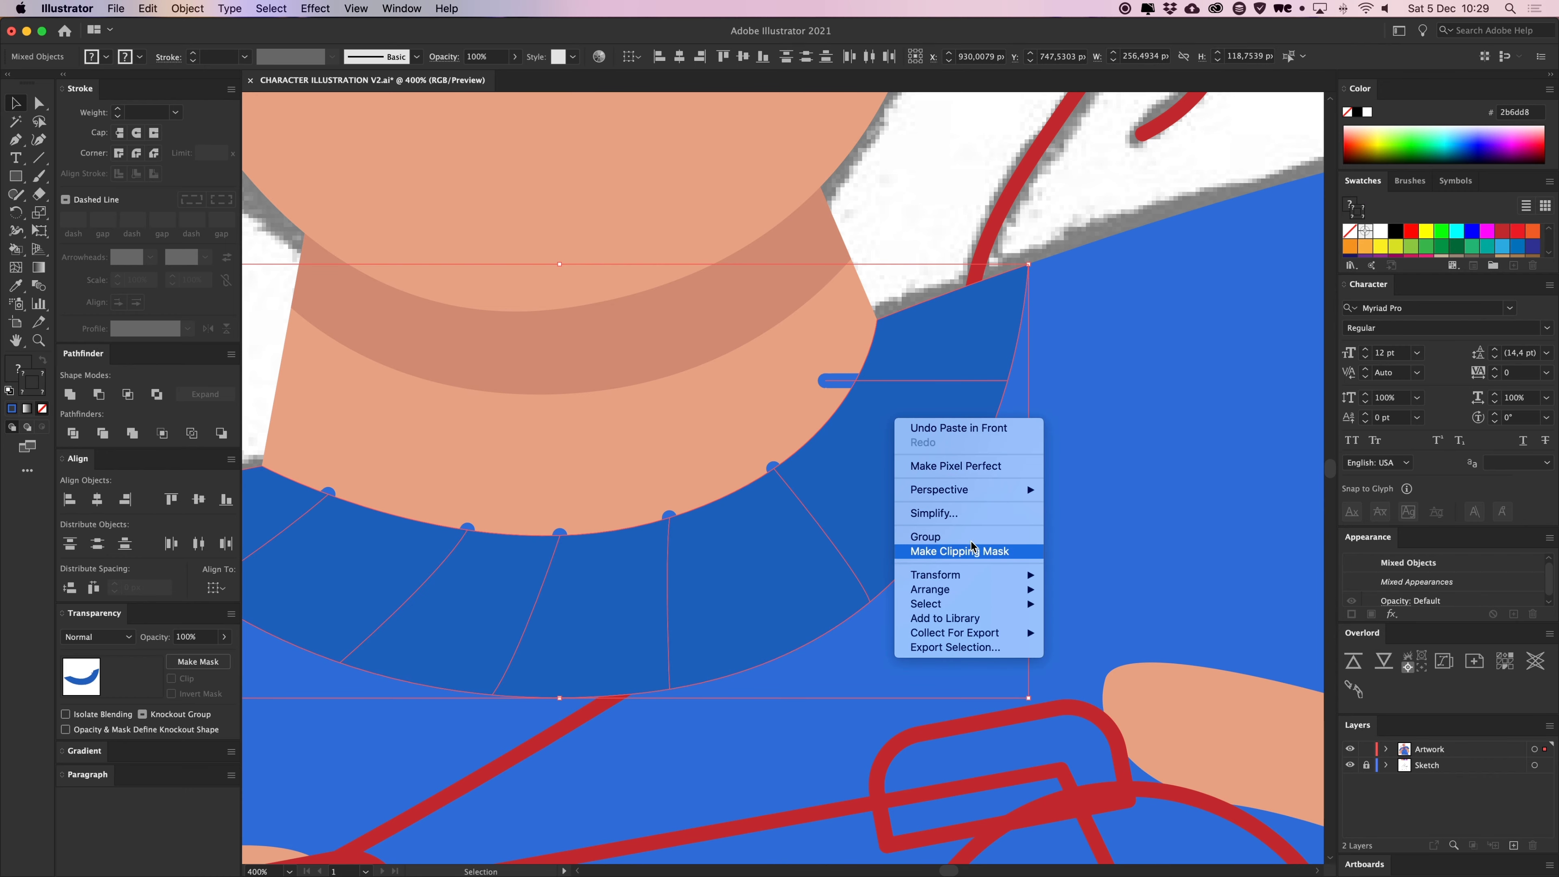
{"action": "left_click", "coordinate": [957, 551]}
{"action": "left_click", "coordinate": [904, 202]}
Examine the clipped collar ribs against the whole character at different magnifications
{"action": "key", "text": "super+minus"}
{"action": "key", "text": "super+minus"}
{"action": "key", "text": "super+minus"}
{"action": "key", "text": "super+minus"}
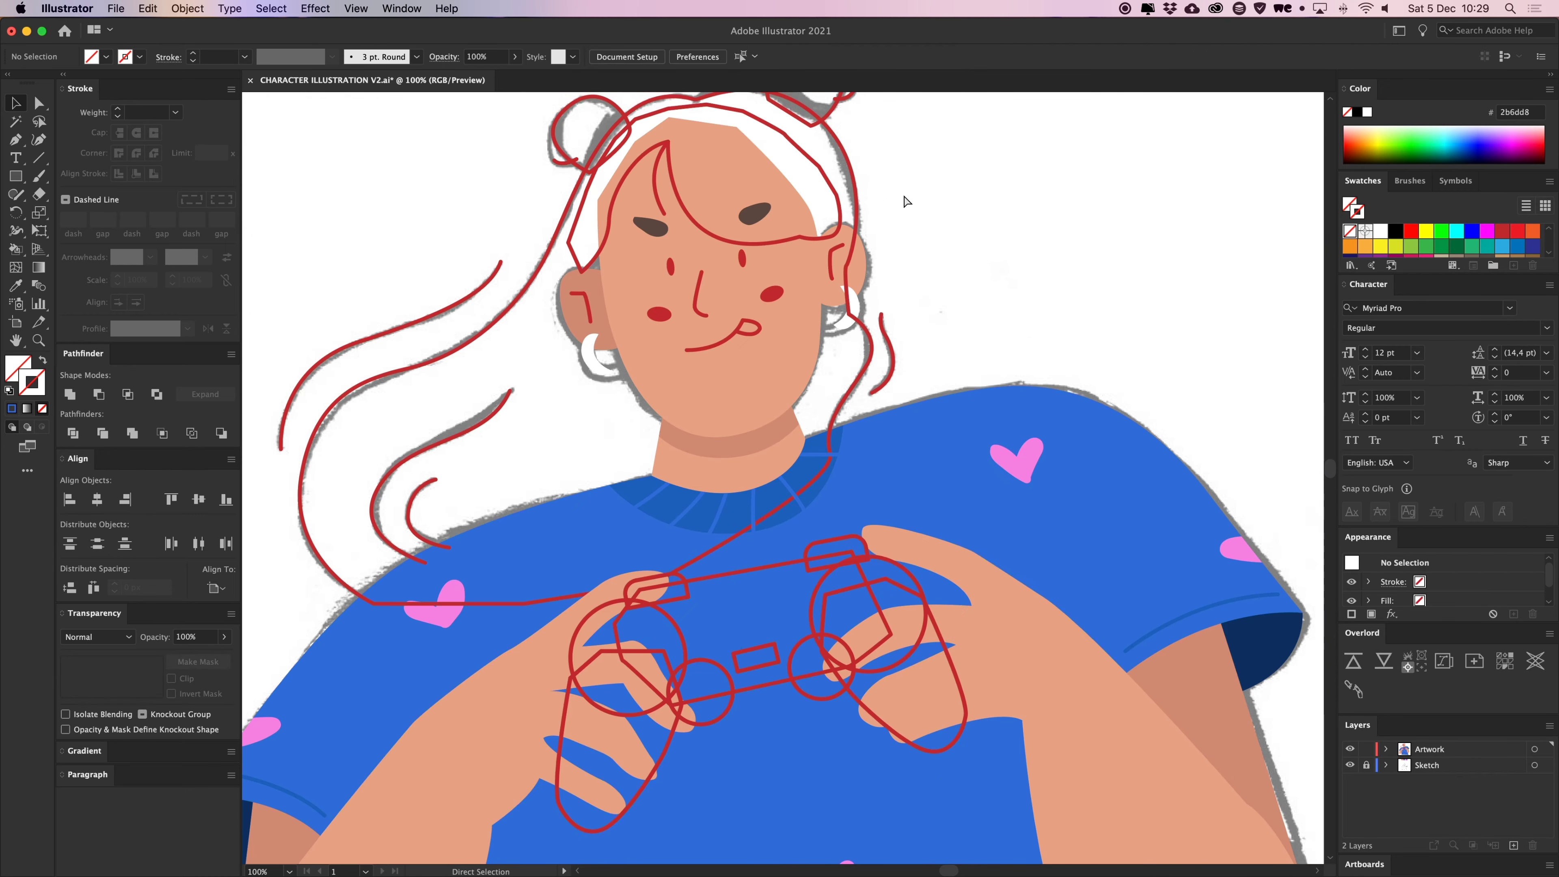
{"action": "key", "text": "super+plus"}
{"action": "key", "text": "super+minus"}
{"action": "key", "text": "super+minus"}
{"action": "key", "text": "super+minus"}
{"action": "key", "text": "super+equal"}
{"action": "key", "text": "super+equal"}
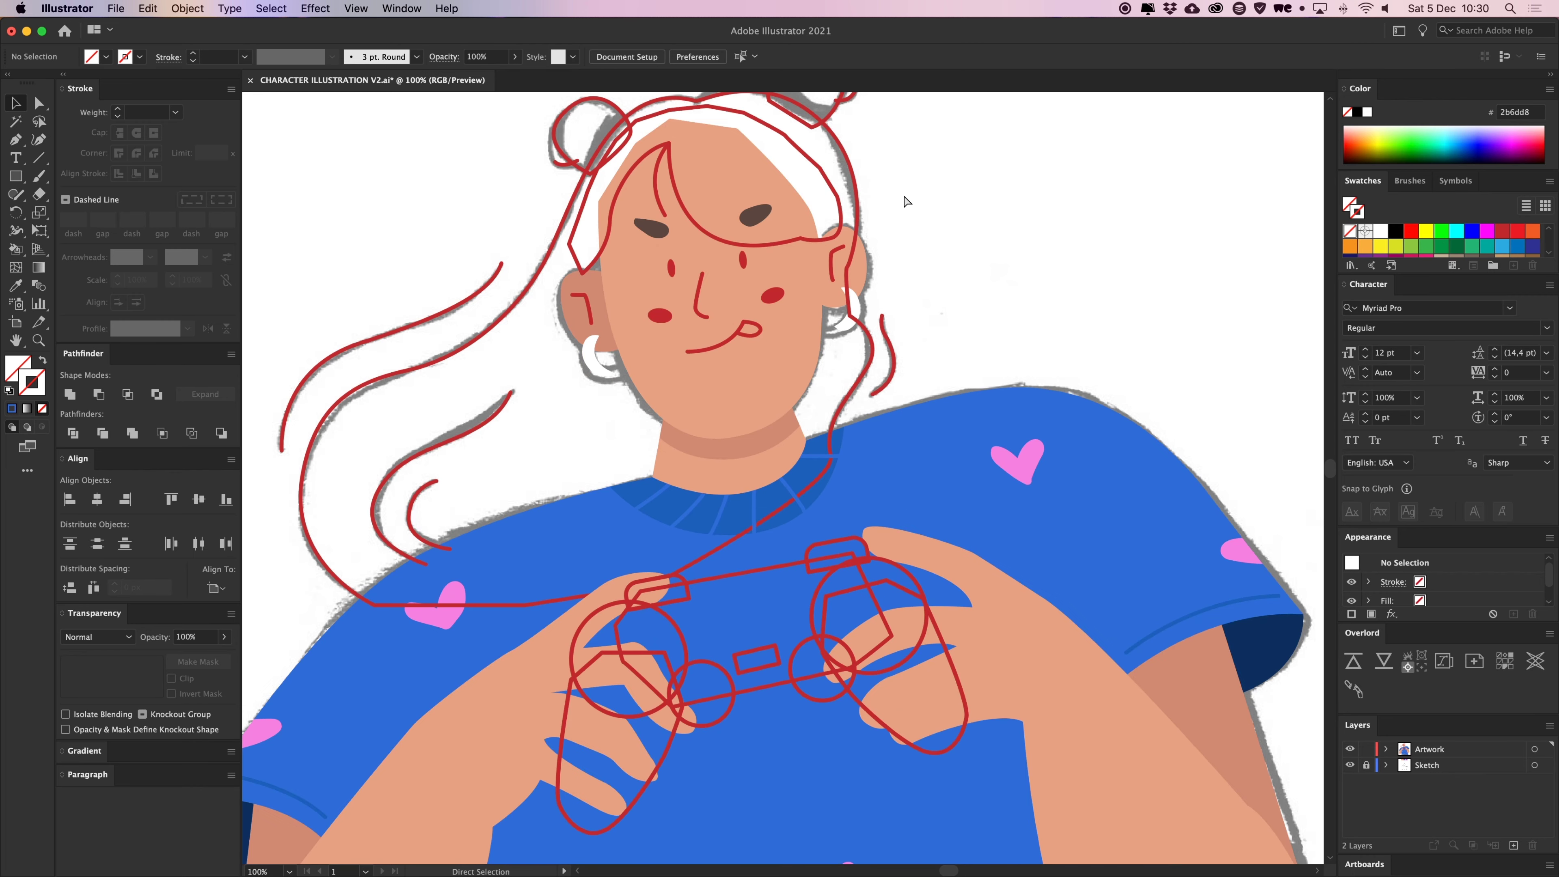
Fill the long hair outline with the palette's orange swatch colour and send it behind the rest of the character
{"action": "scroll", "coordinate": [976, 279], "scroll_direction": "up", "scroll_amount": 3}
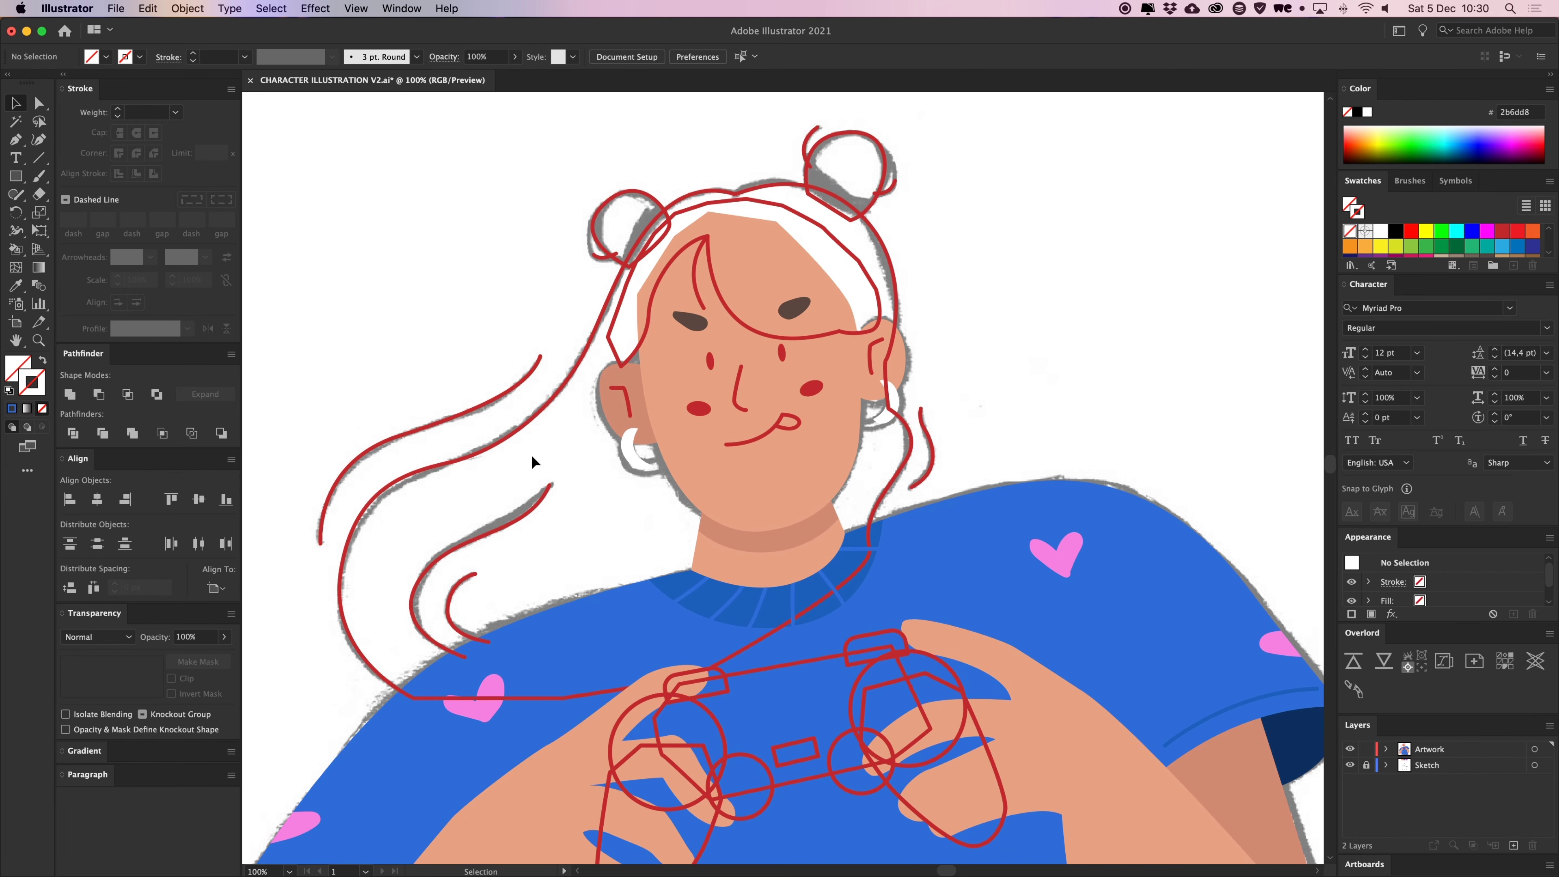
{"action": "key", "text": "a"}
{"action": "left_click", "coordinate": [527, 433]}
{"action": "key", "text": "super+minus"}
{"action": "key", "text": "super+minus"}
{"action": "scroll", "coordinate": [710, 401], "scroll_direction": "up", "scroll_amount": 6}
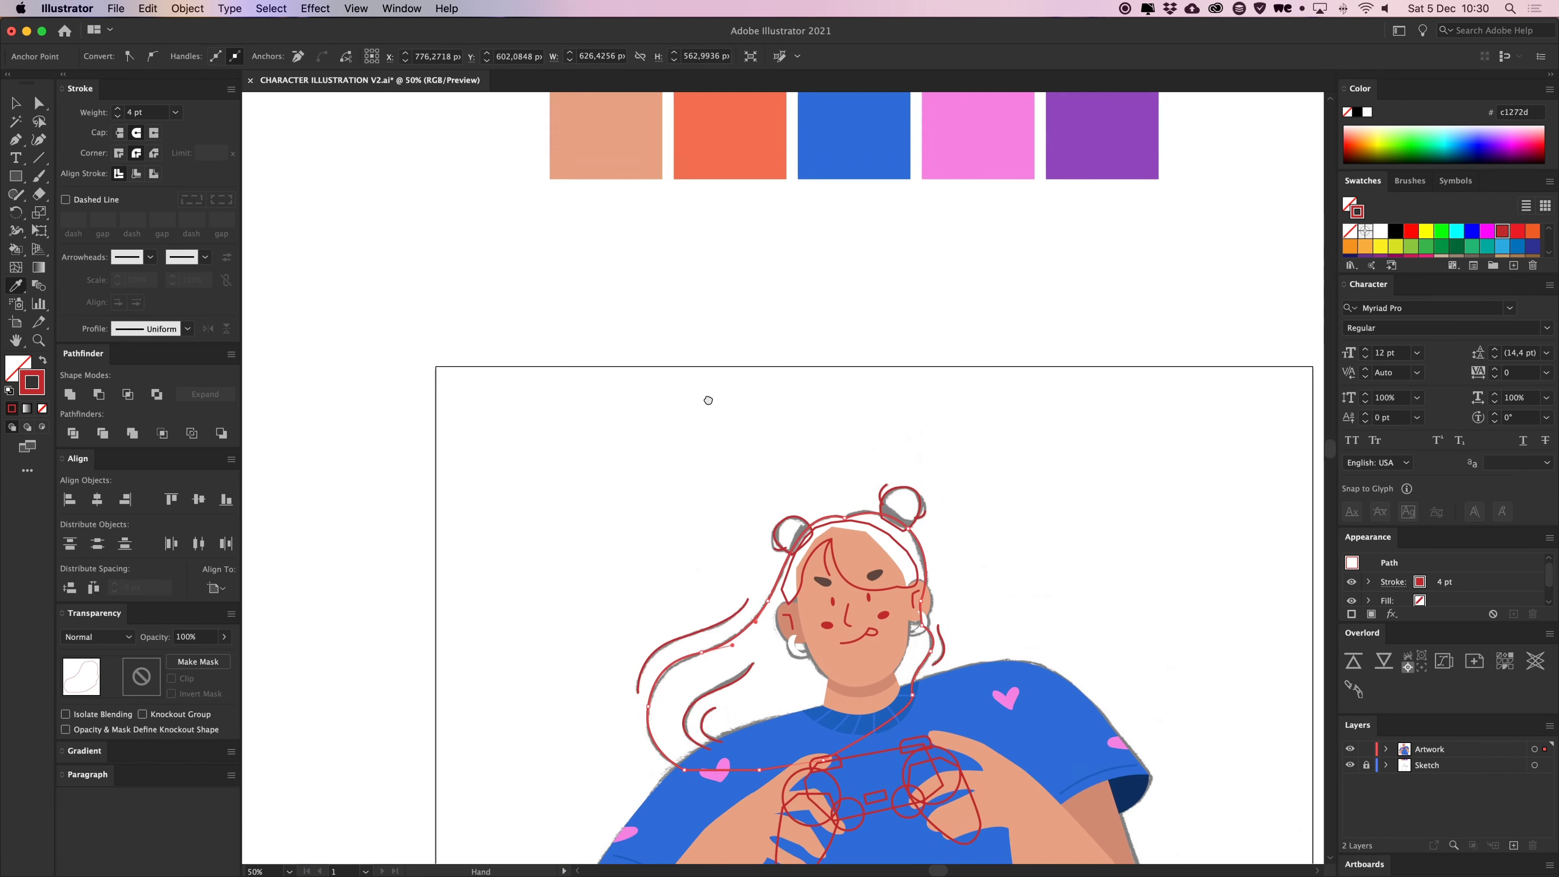
{"action": "key", "text": "i"}
{"action": "left_click", "coordinate": [715, 230]}
{"action": "scroll", "coordinate": [874, 480], "scroll_direction": "down", "scroll_amount": 5}
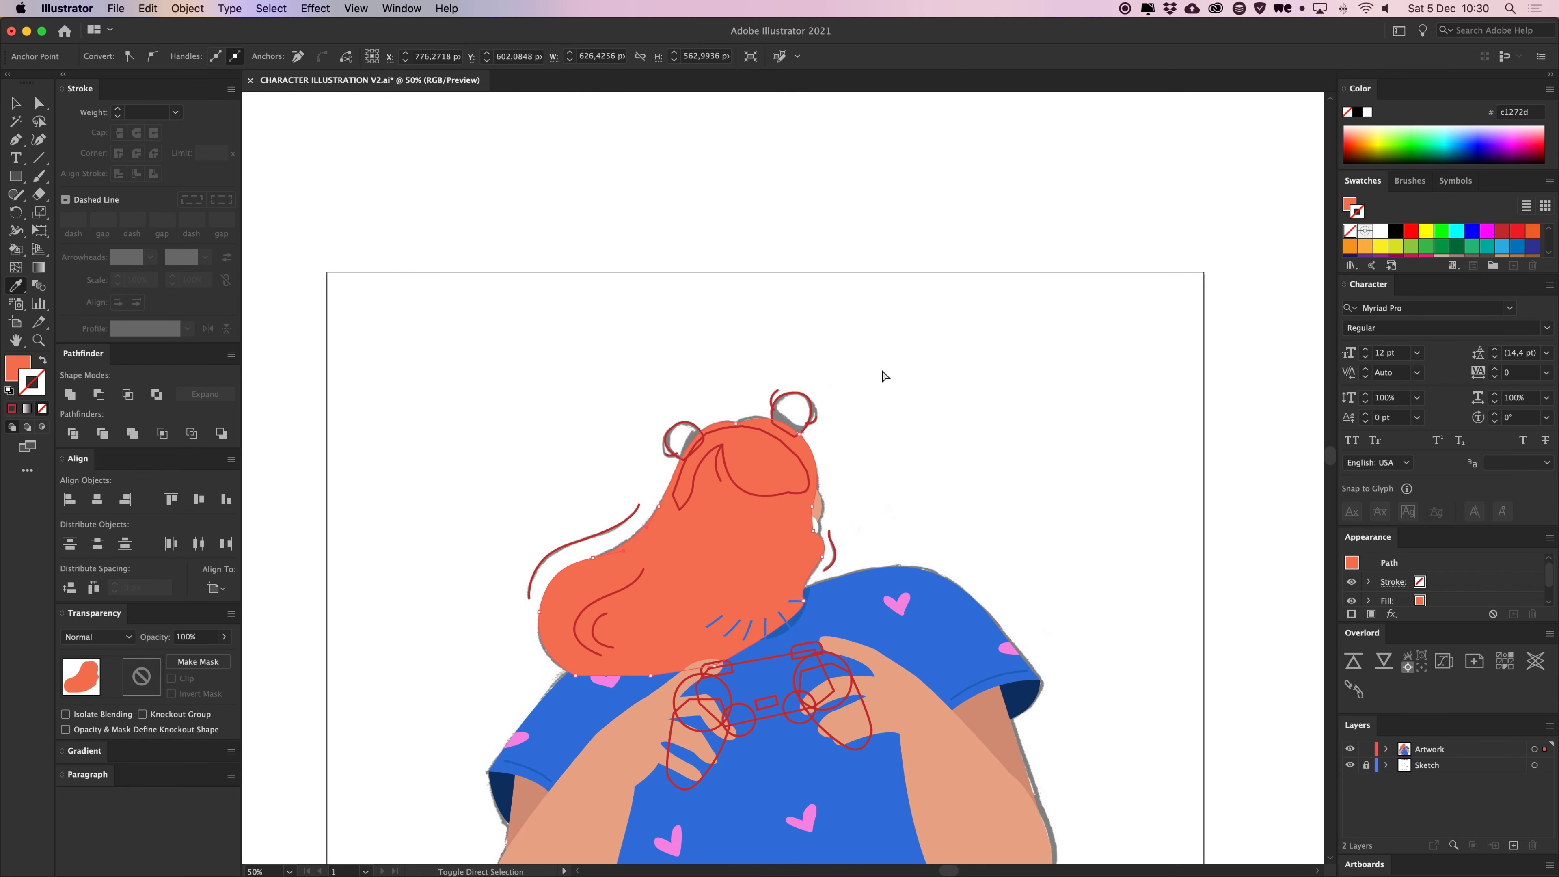
{"action": "key", "text": "super+shift+bracketleft"}
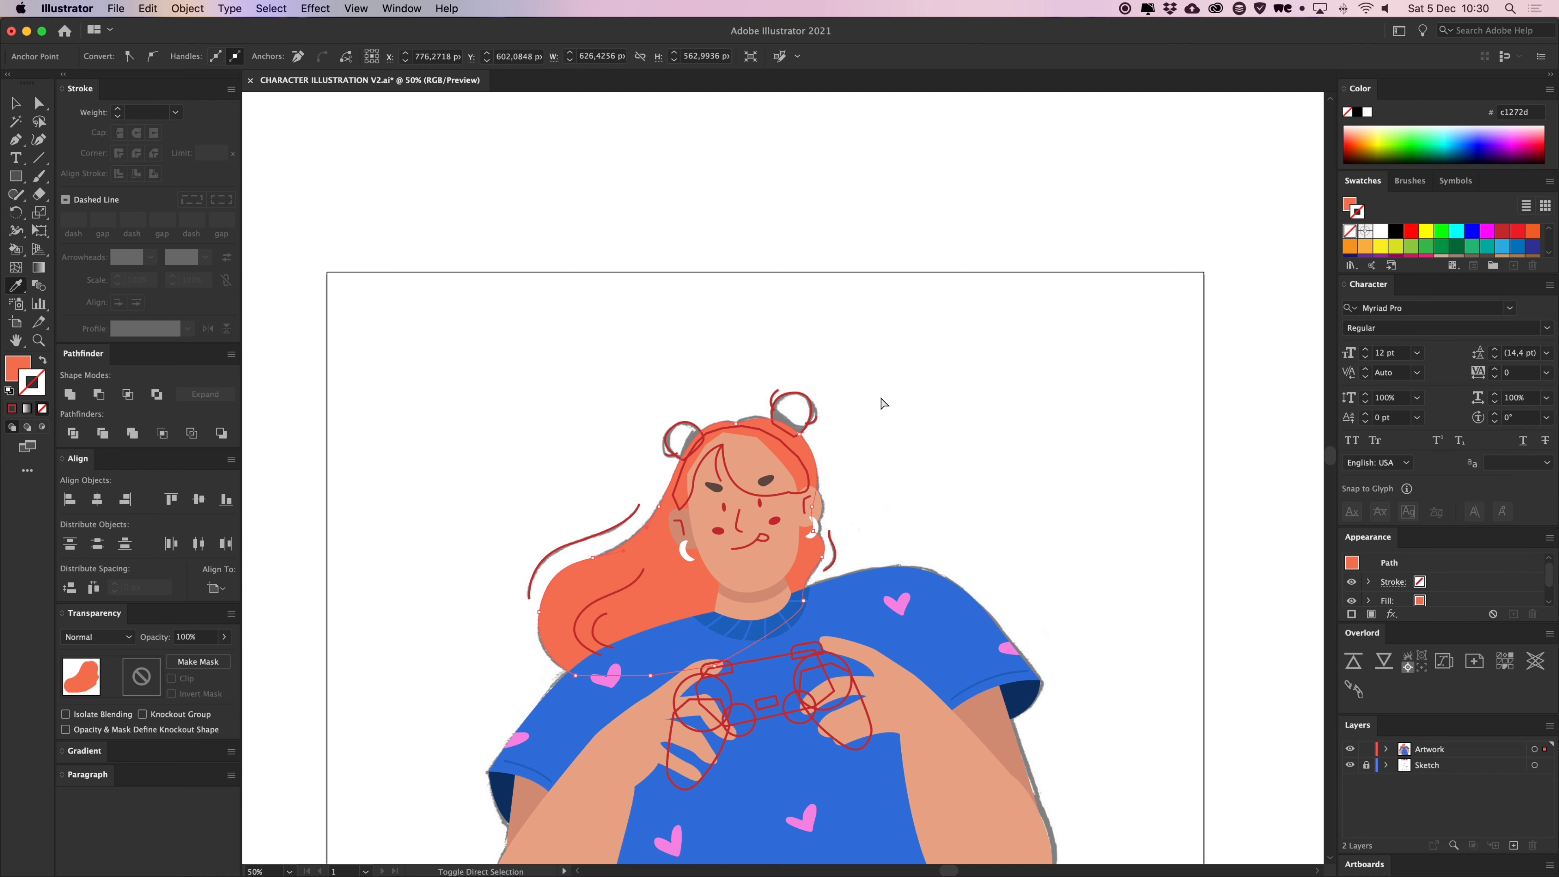
{"action": "key", "text": "v"}
{"action": "left_click", "coordinate": [912, 394]}
Recolour the ear on the flowing-hair side of the head with the face's skin tone e8a182
{"action": "left_click_drag", "start_coordinate": [908, 436], "coordinate": [905, 386]}
{"action": "key", "text": "super+equal"}
{"action": "key", "text": "super+equal"}
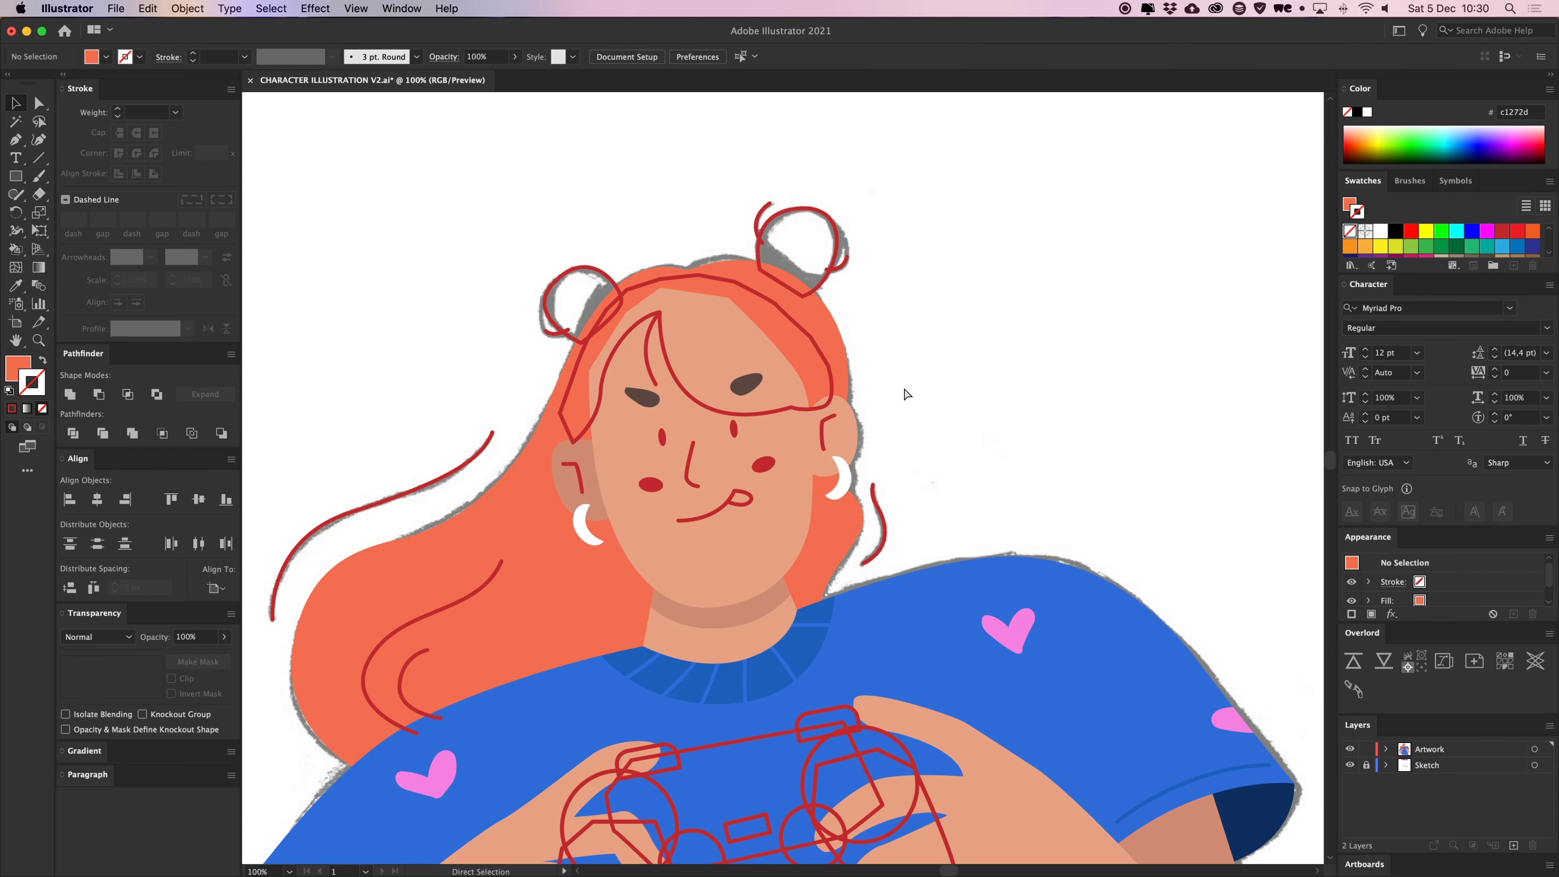
{"action": "key", "text": "a"}
{"action": "left_click", "coordinate": [589, 479]}
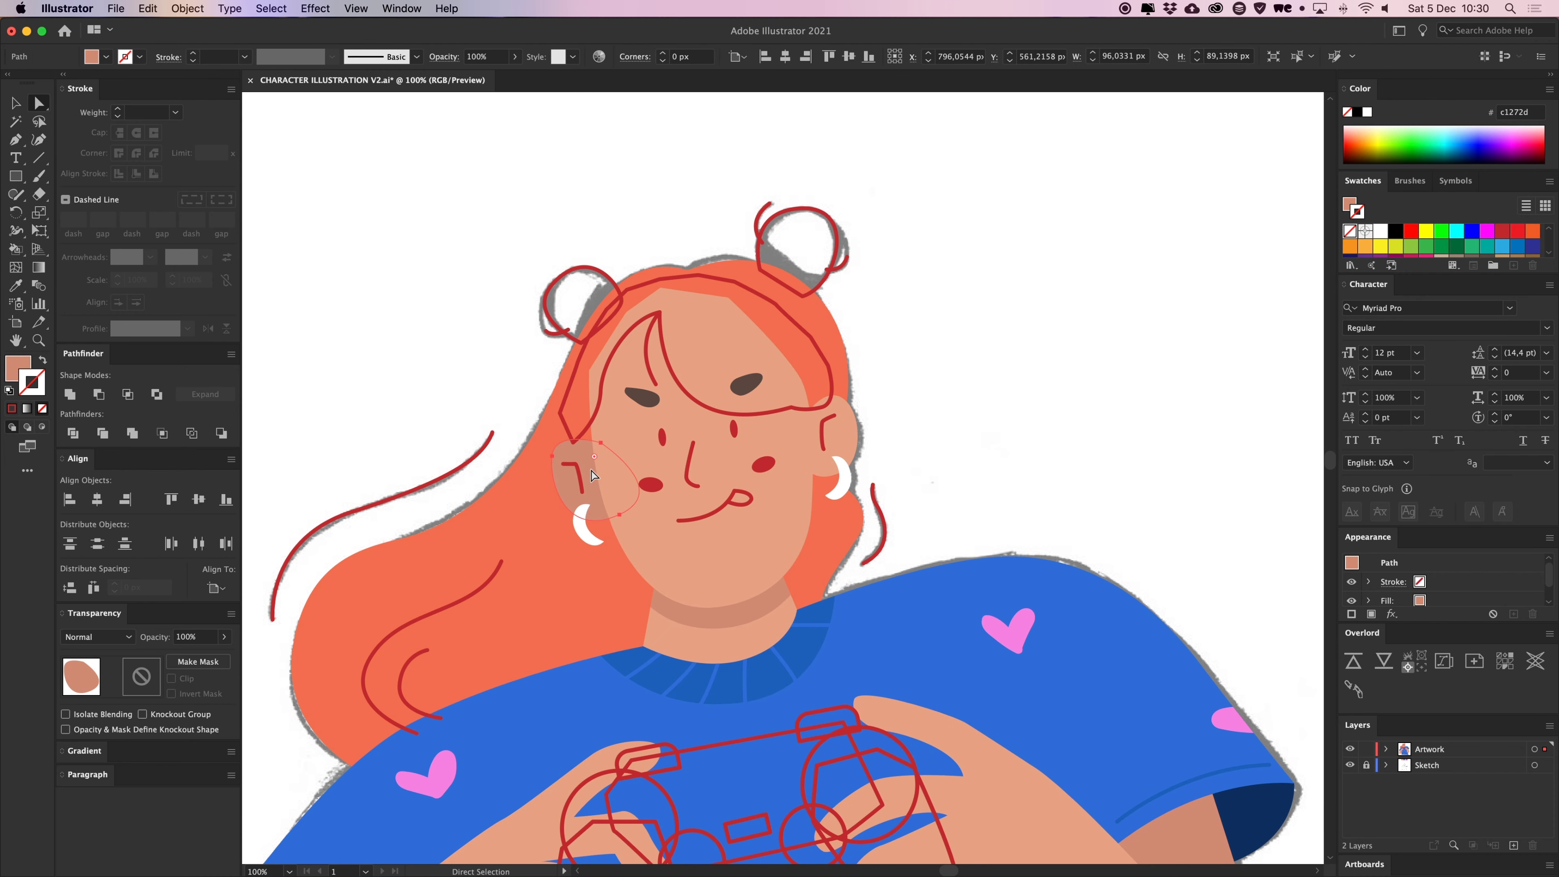
{"action": "key", "text": "i"}
{"action": "left_click", "coordinate": [665, 557]}
Try a darker skin tone, dd957c, as the fill of that ear
{"action": "double_click", "coordinate": [17, 367]}
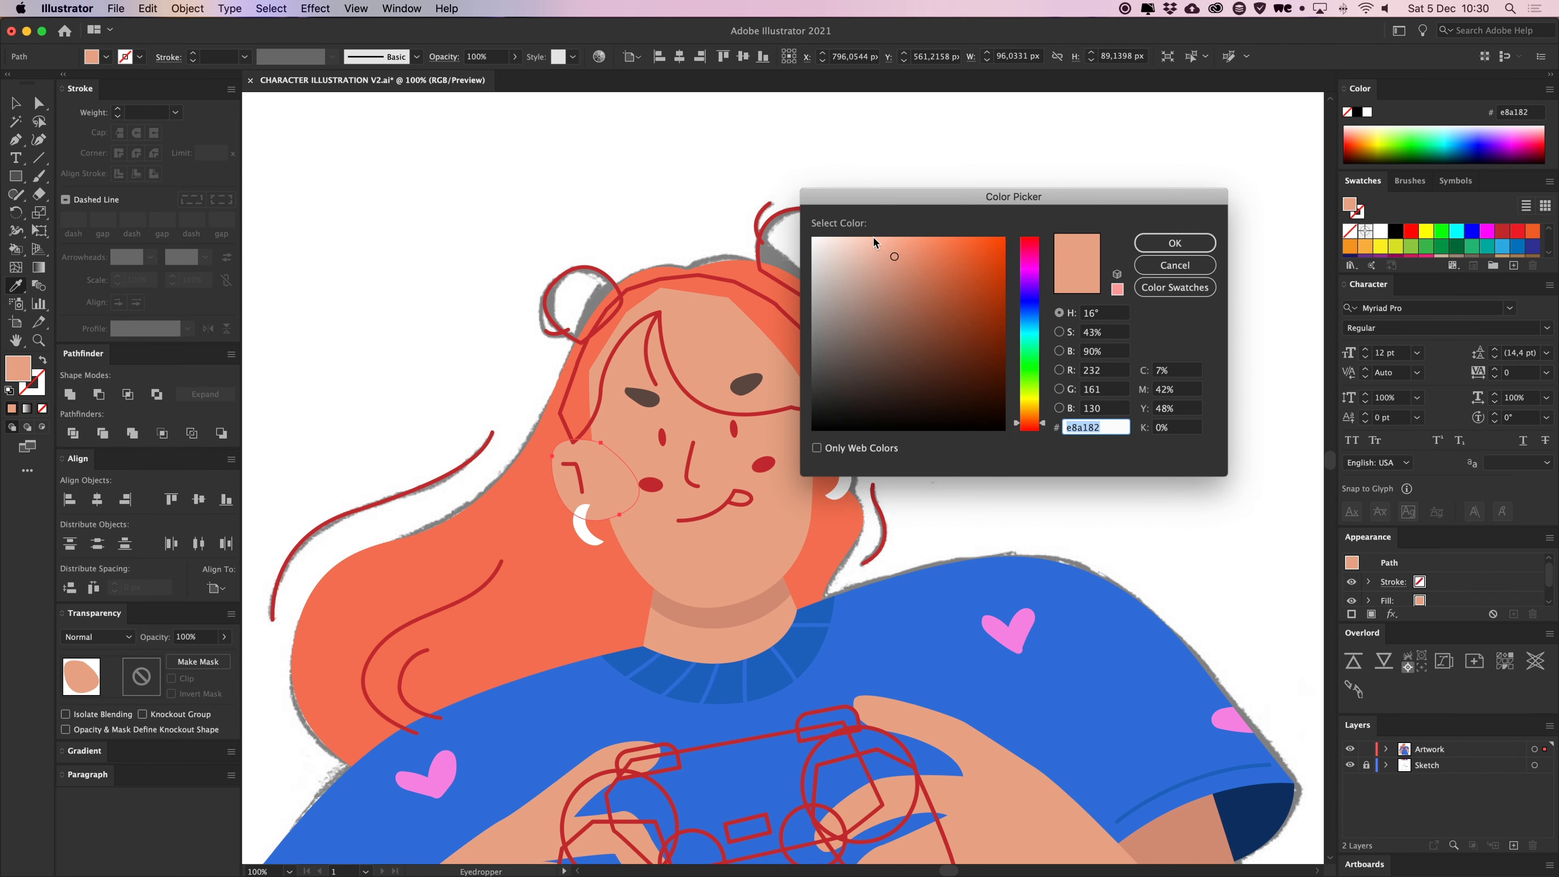
{"action": "left_click", "coordinate": [897, 261]}
{"action": "key", "text": "Return"}
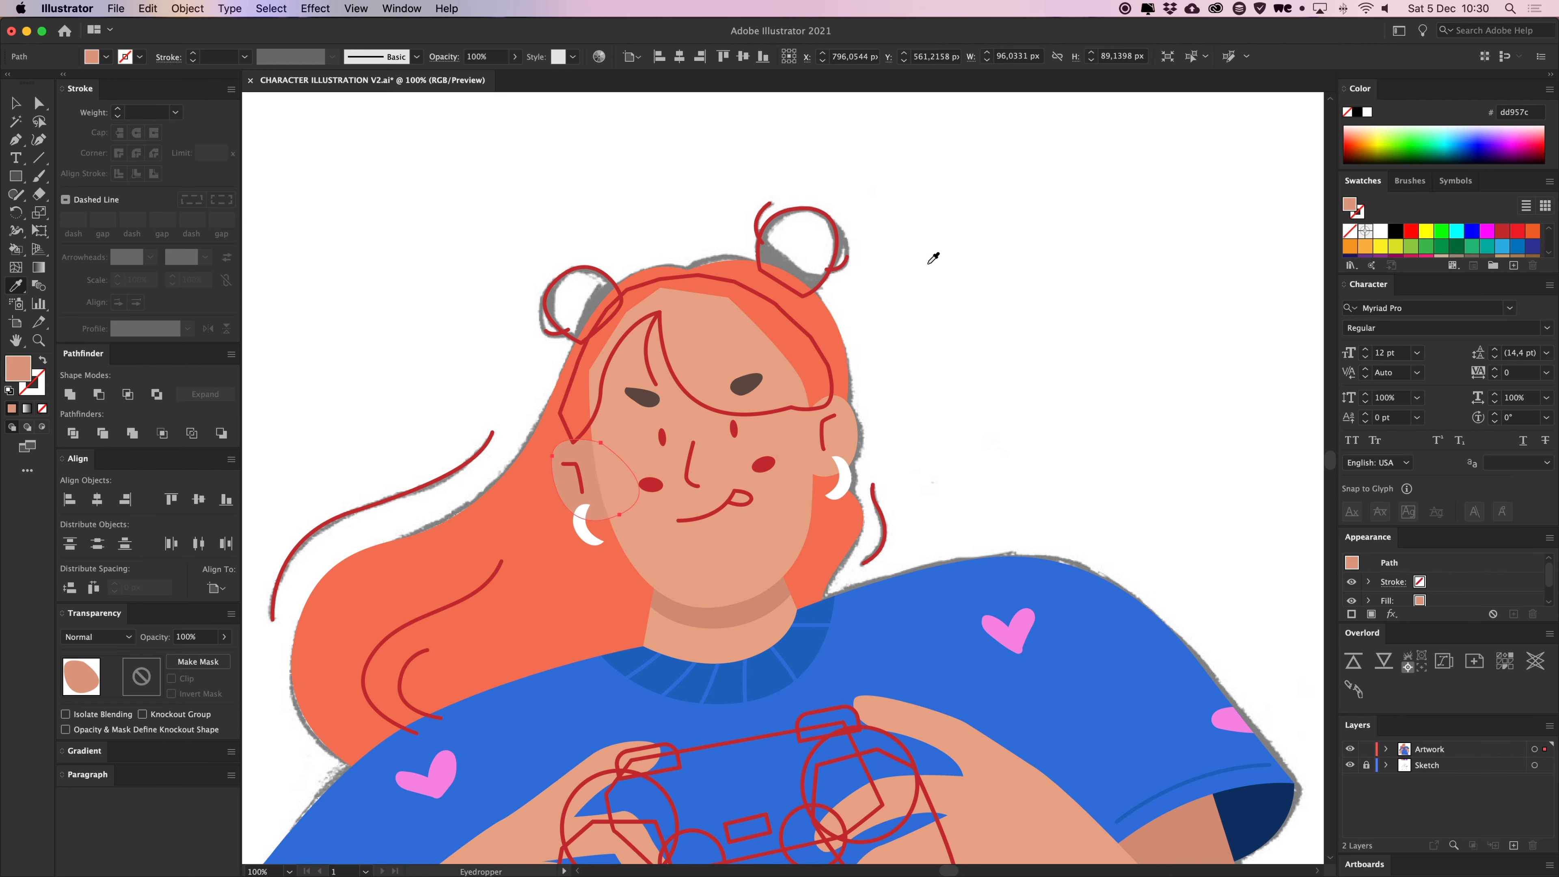
{"action": "key", "text": "v"}
{"action": "left_click", "coordinate": [1077, 313]}
{"action": "key", "text": "space"}
{"action": "left_click_drag", "start_coordinate": [981, 323], "coordinate": [991, 320]}
Set the fill of the ear on the flowing-hair side to the slightly darker skin tone e29c83
{"action": "key", "text": "a"}
{"action": "left_click", "coordinate": [605, 458]}
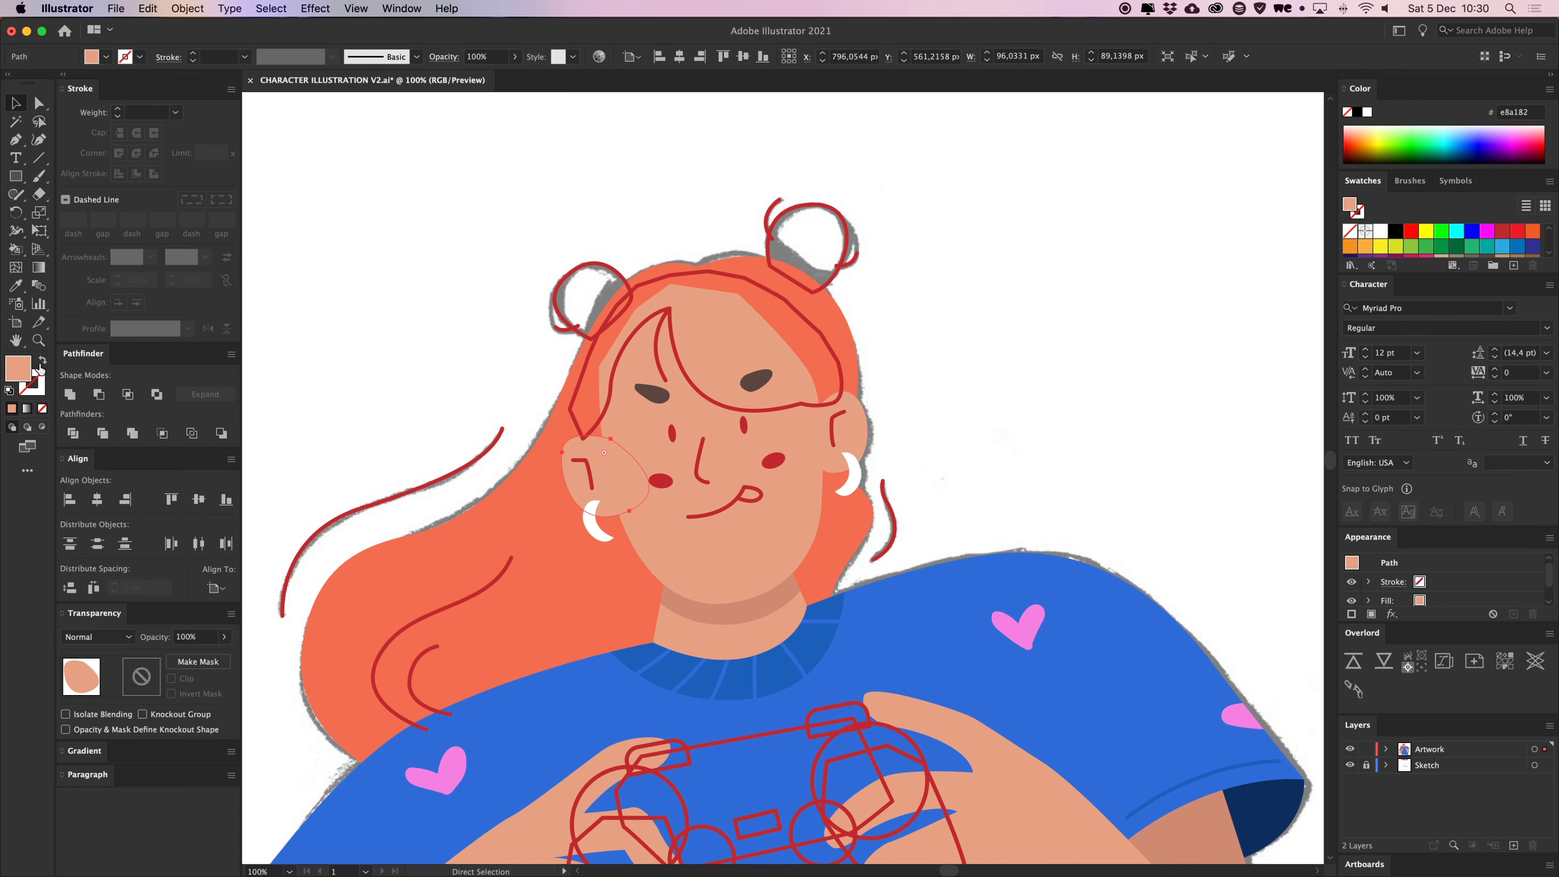
{"action": "double_click", "coordinate": [17, 368]}
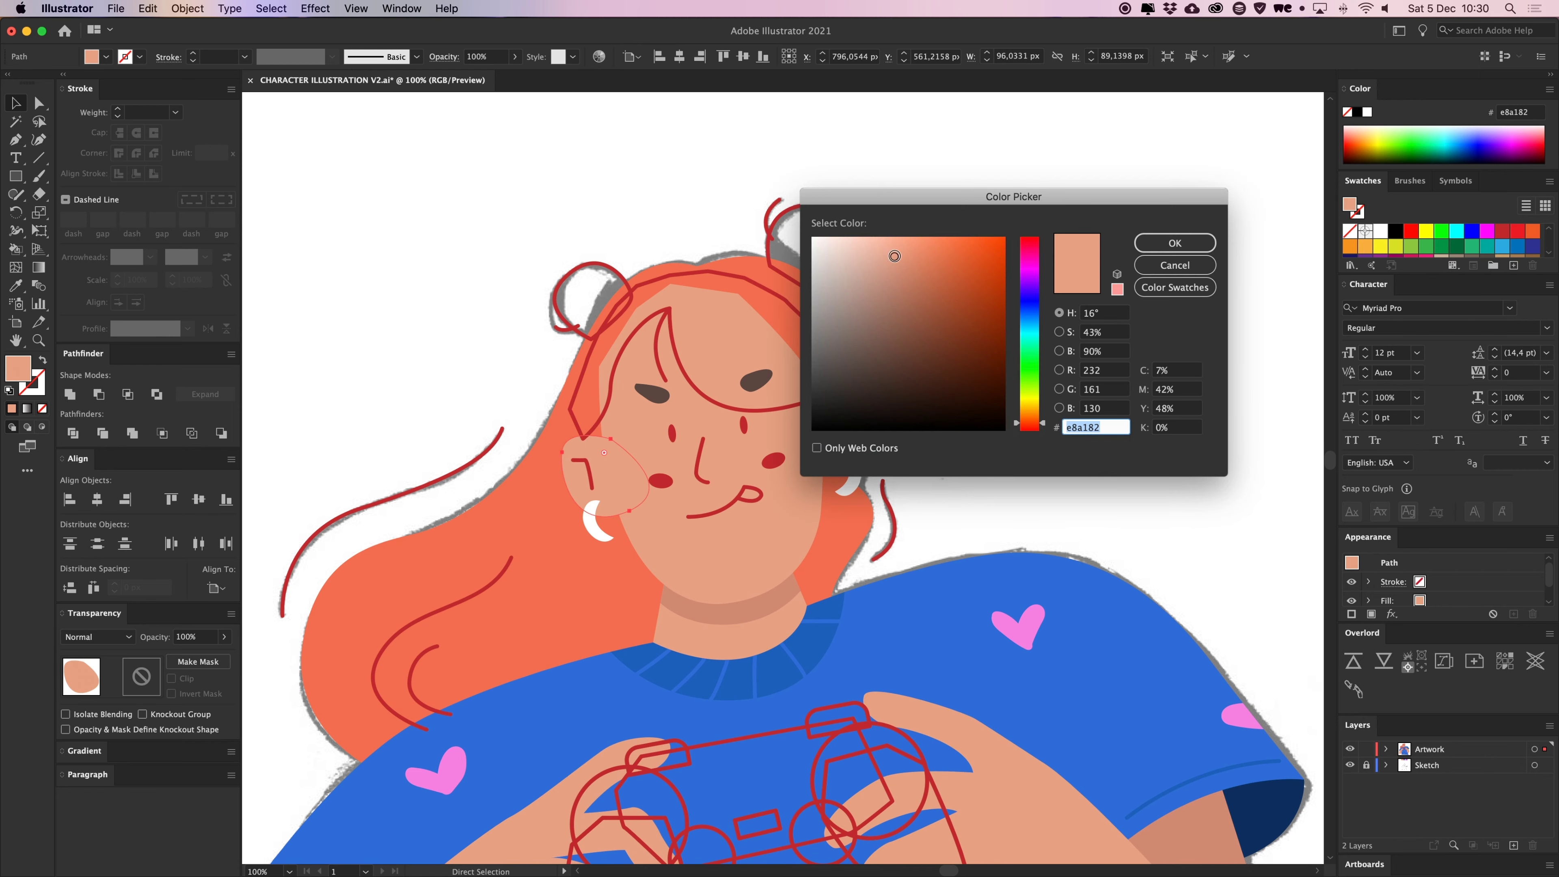
{"action": "key", "text": "Return"}
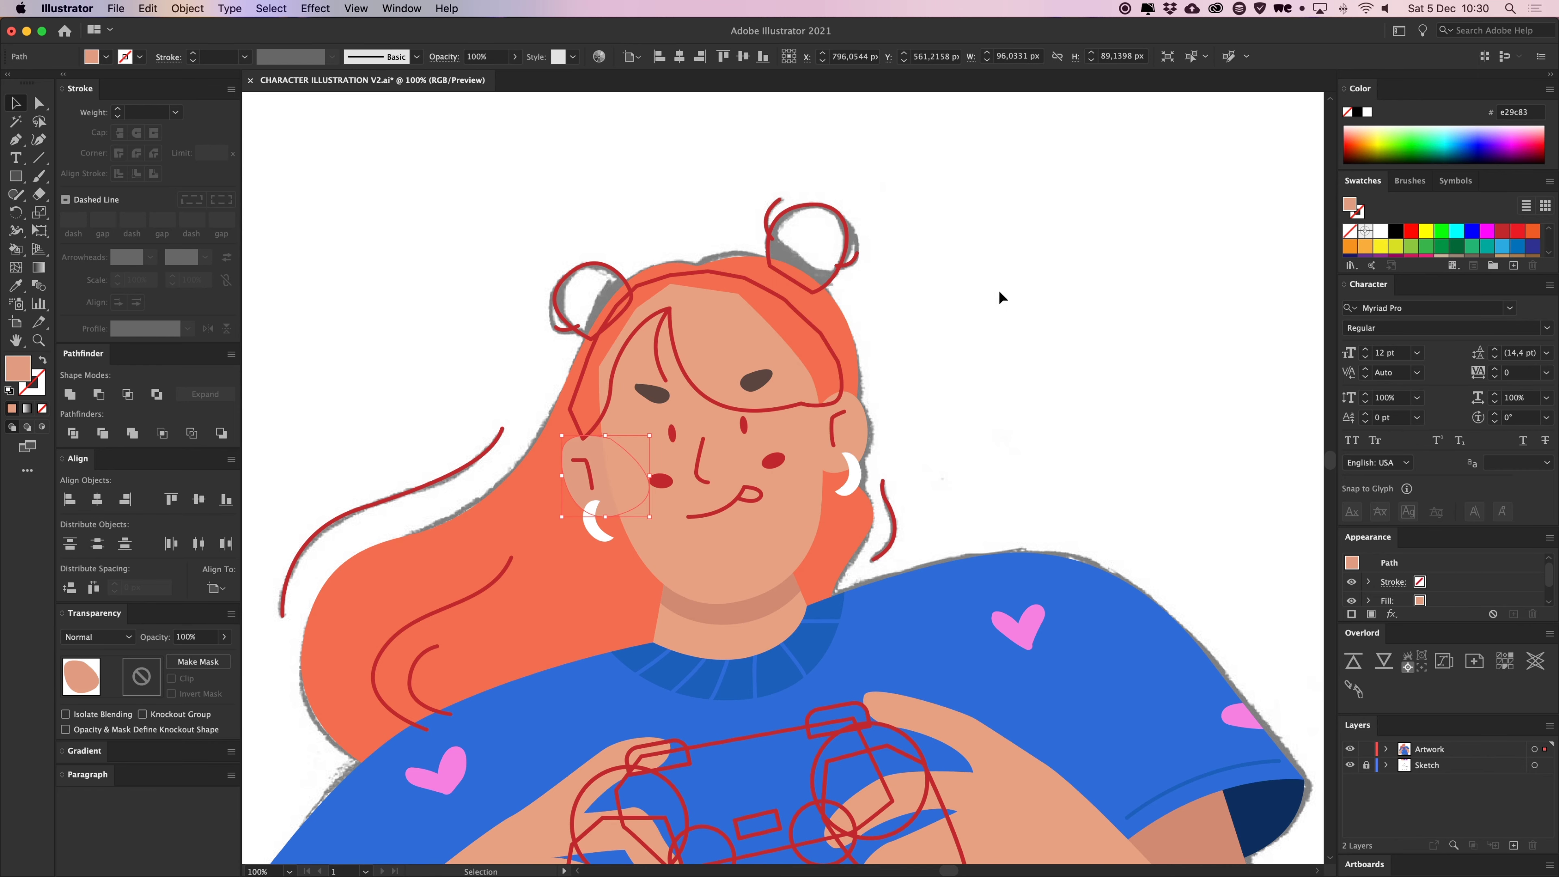
{"action": "key", "text": "v"}
{"action": "left_click", "coordinate": [999, 290]}
Change the stroke of both inner-ear lines to the neck shadow colour d38a71
{"action": "scroll", "coordinate": [945, 333], "scroll_direction": "down", "scroll_amount": 2}
{"action": "scroll", "coordinate": [933, 375], "scroll_direction": "up", "scroll_amount": 2}
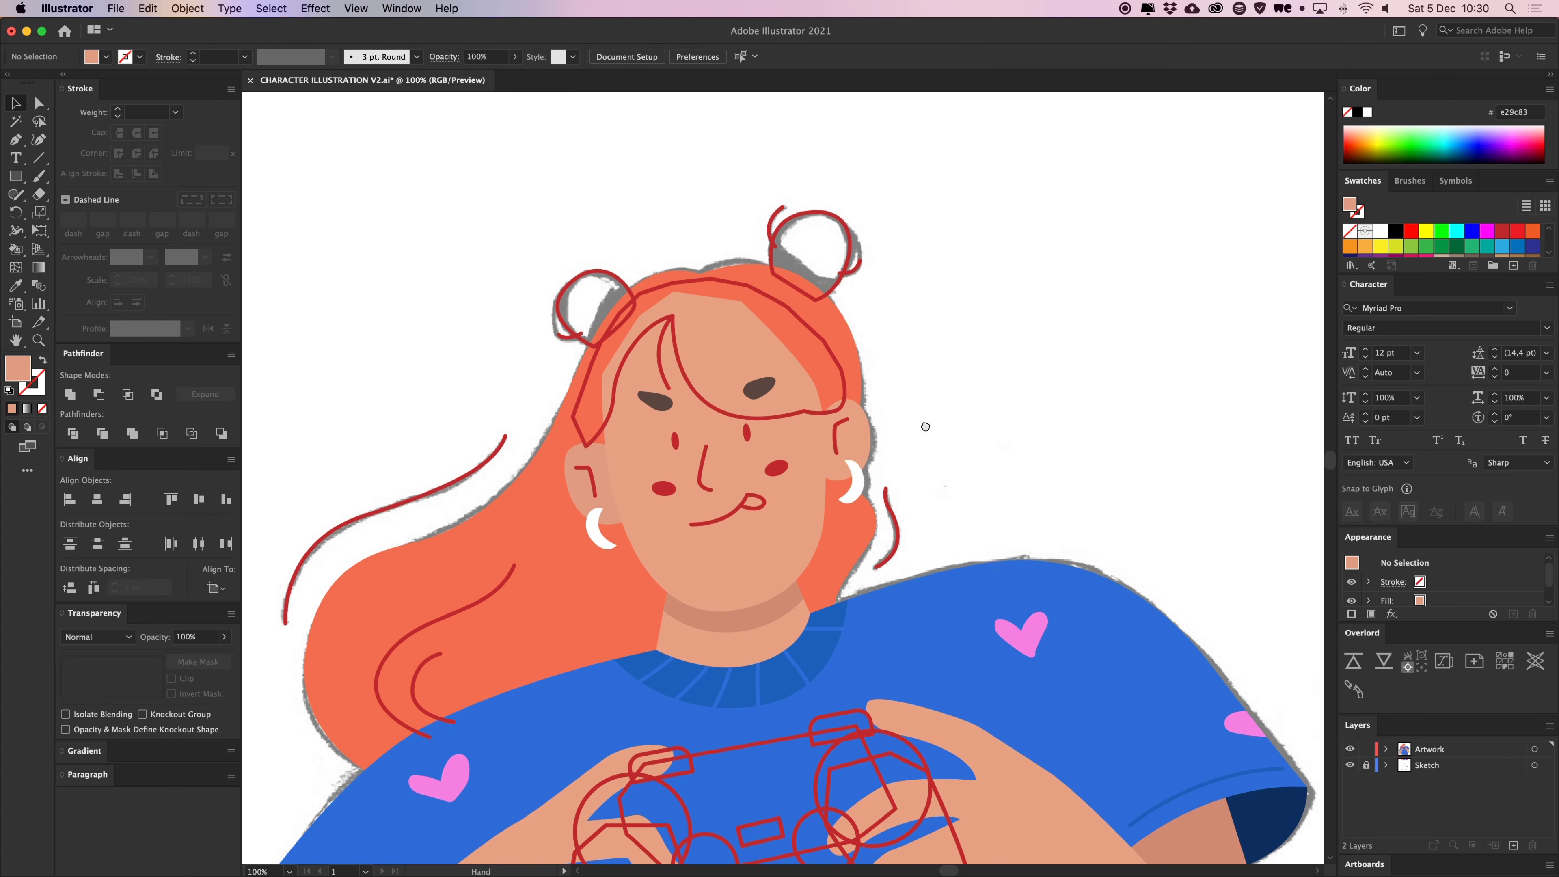
{"action": "left_click", "coordinate": [836, 443]}
{"action": "left_click", "coordinate": [592, 485], "text": "shift"}
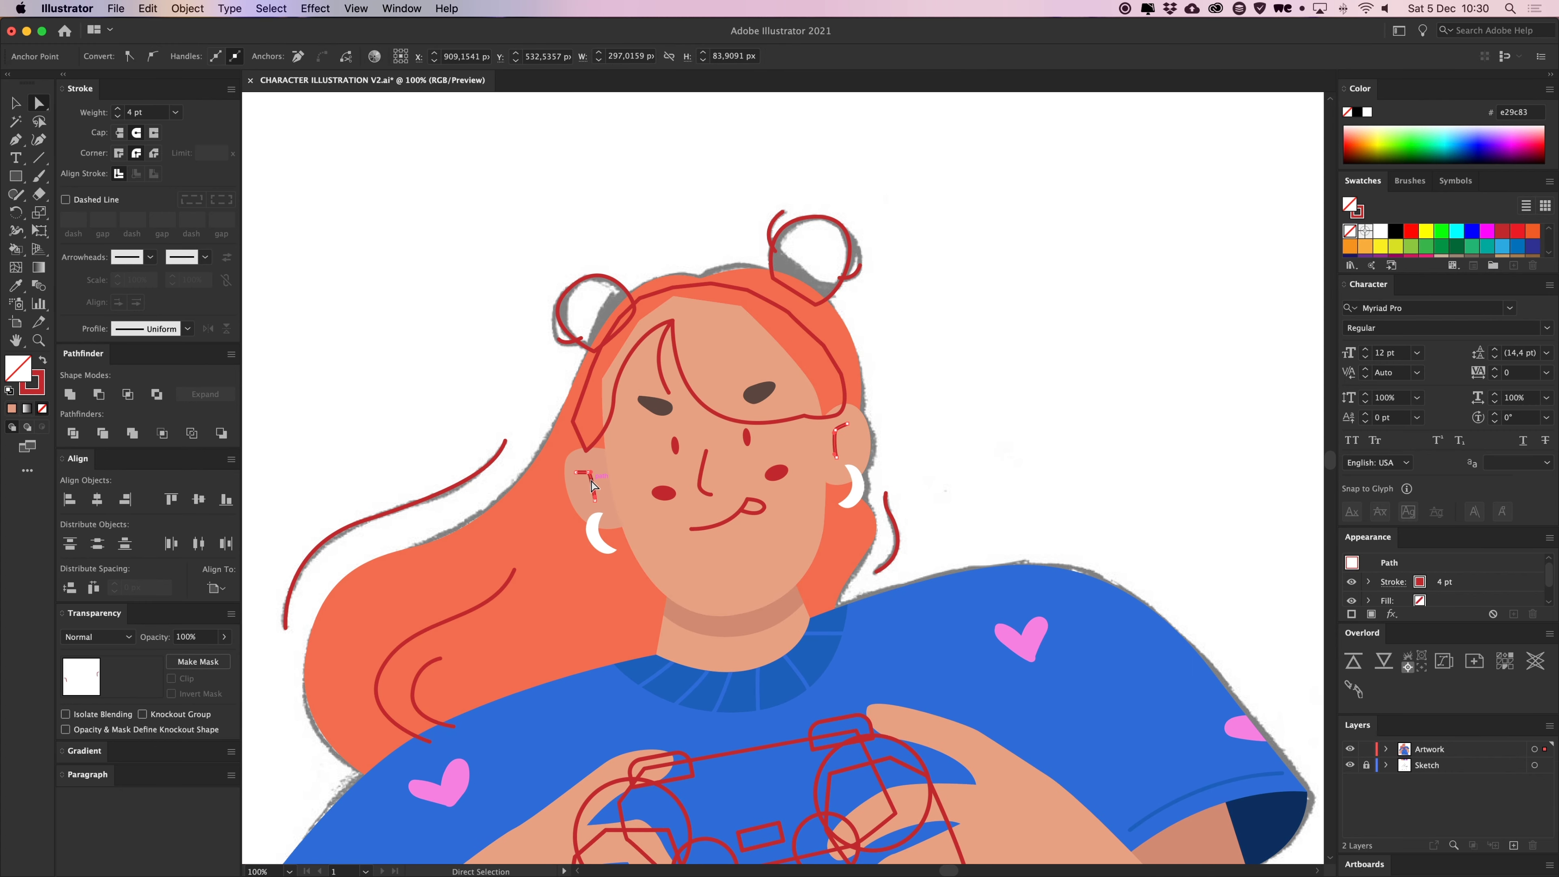
{"action": "key", "text": "i"}
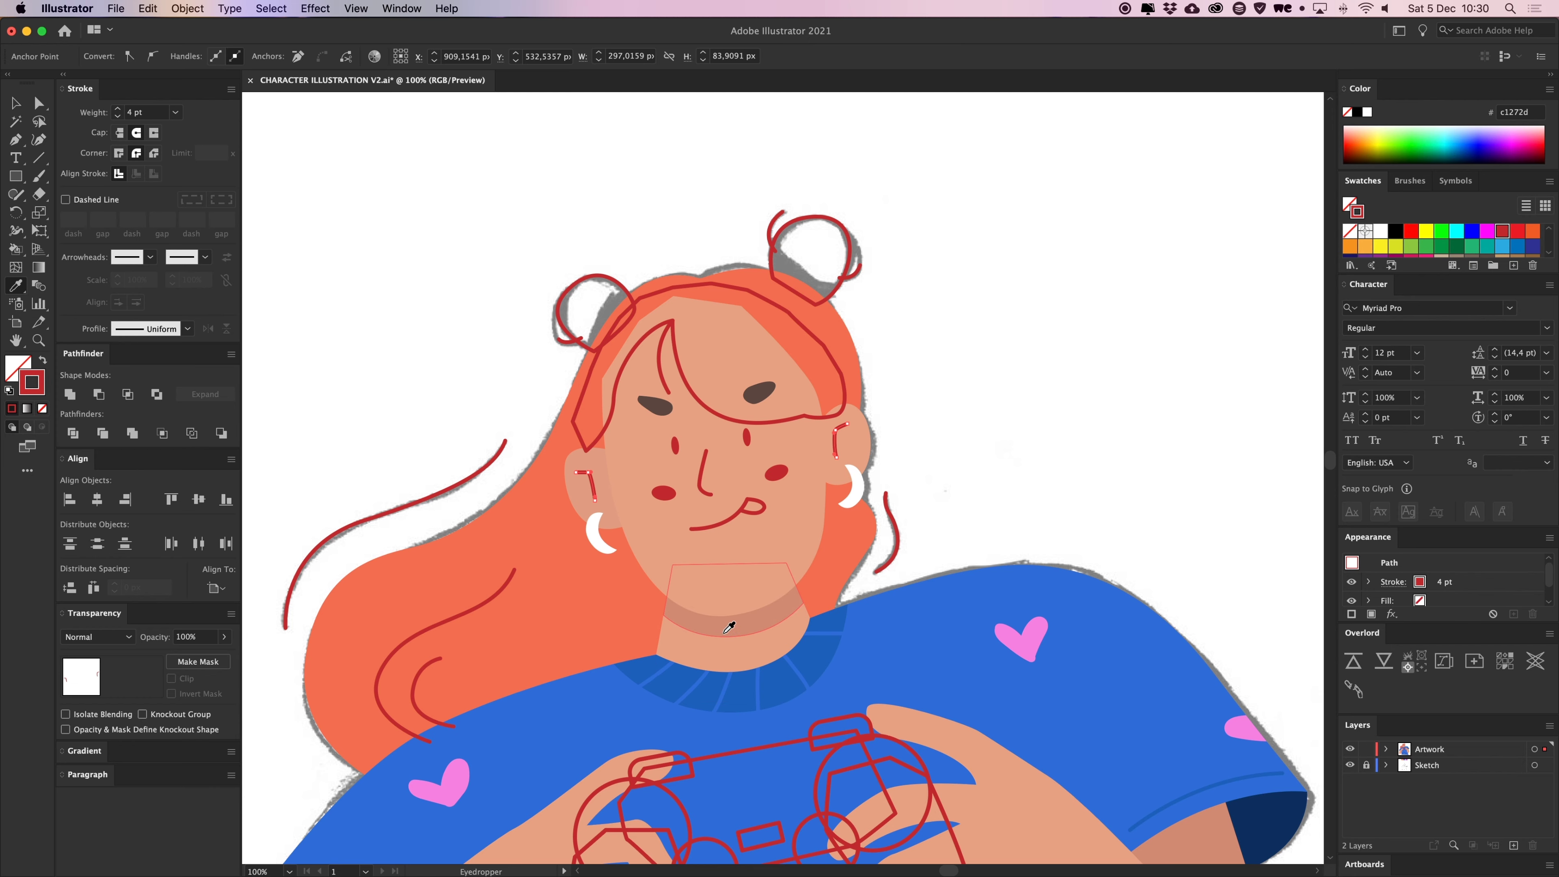
{"action": "left_click", "coordinate": [730, 627]}
{"action": "key", "text": "v"}
{"action": "left_click", "coordinate": [1004, 410]}
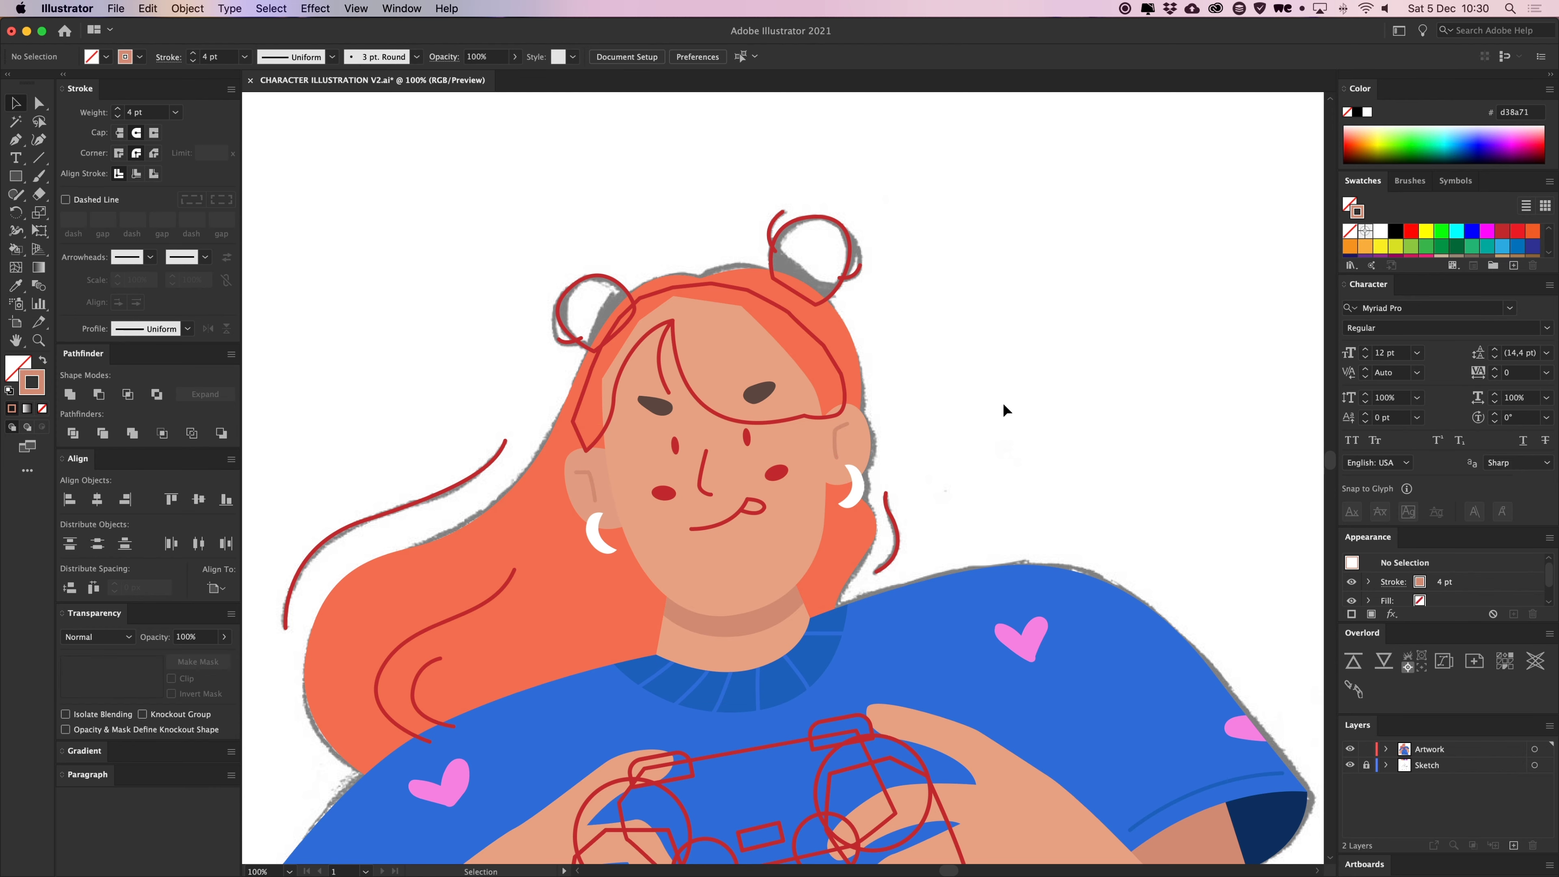
Fill both cheek blush ovals with a darker variation of the face's skin tone, e0977e
{"action": "scroll", "coordinate": [1003, 404], "scroll_direction": "right", "scroll_amount": 2}
{"action": "key", "text": "a"}
{"action": "left_click", "coordinate": [741, 473]}
{"action": "left_click", "coordinate": [619, 488], "text": "shift"}
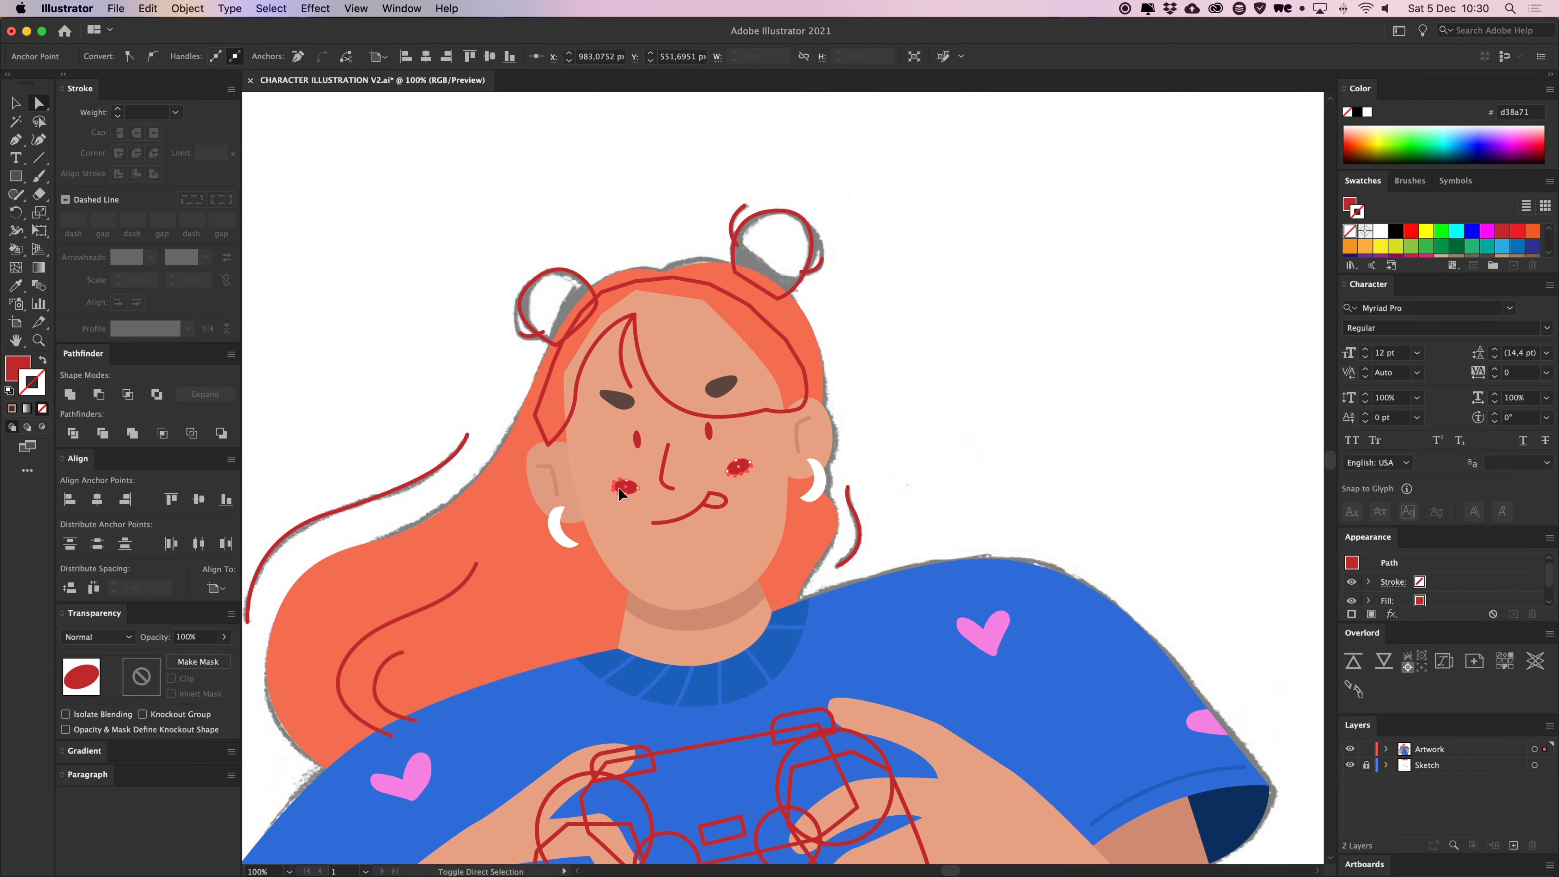
{"action": "key", "text": "i"}
{"action": "left_click", "coordinate": [764, 514]}
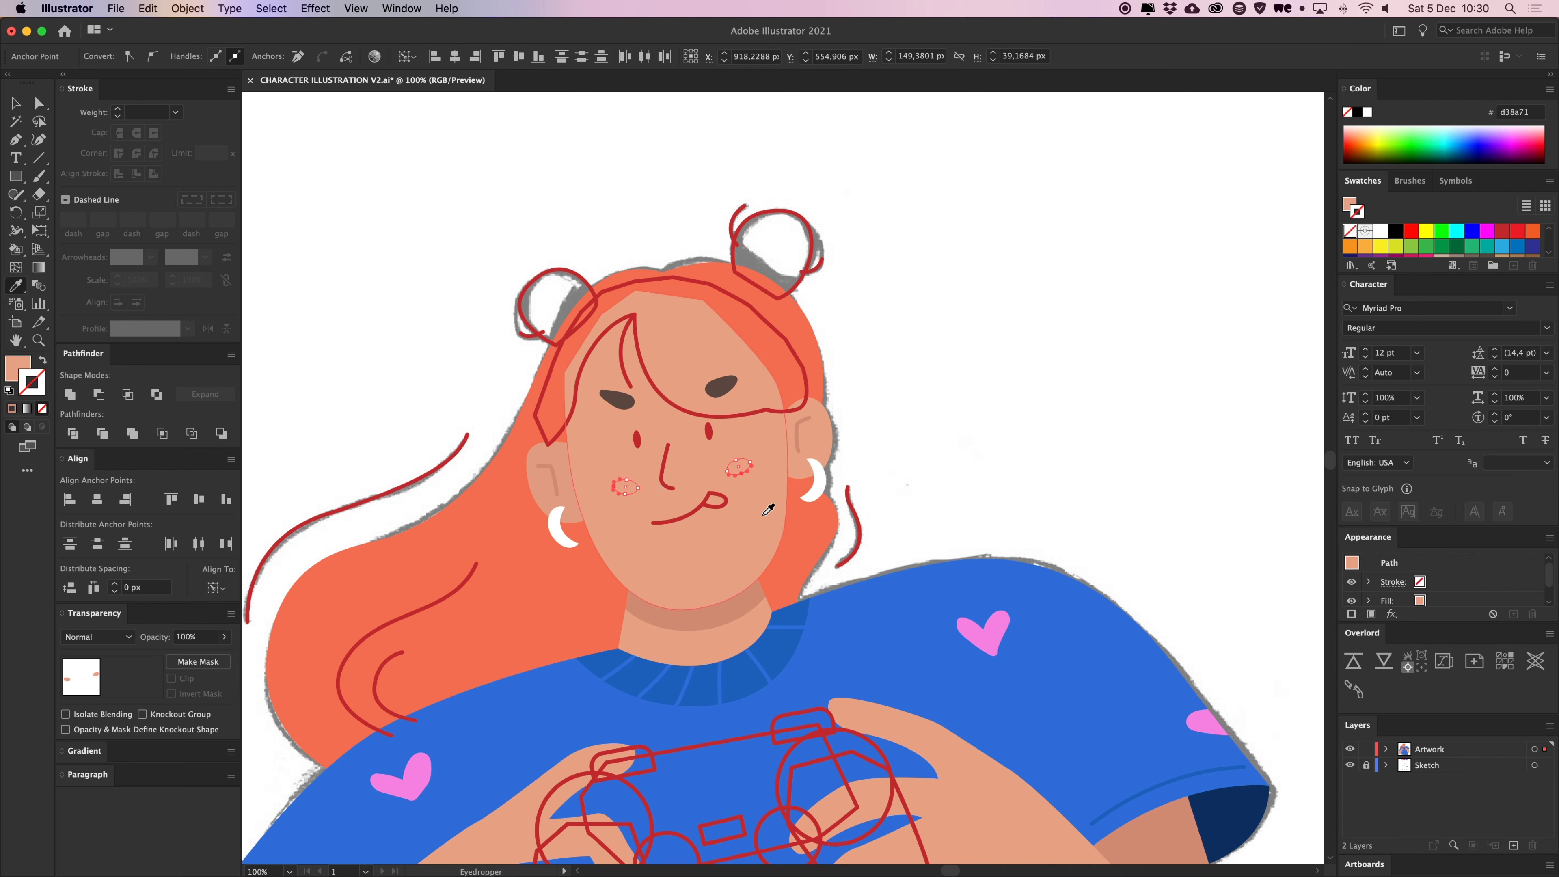
{"action": "double_click", "coordinate": [17, 367]}
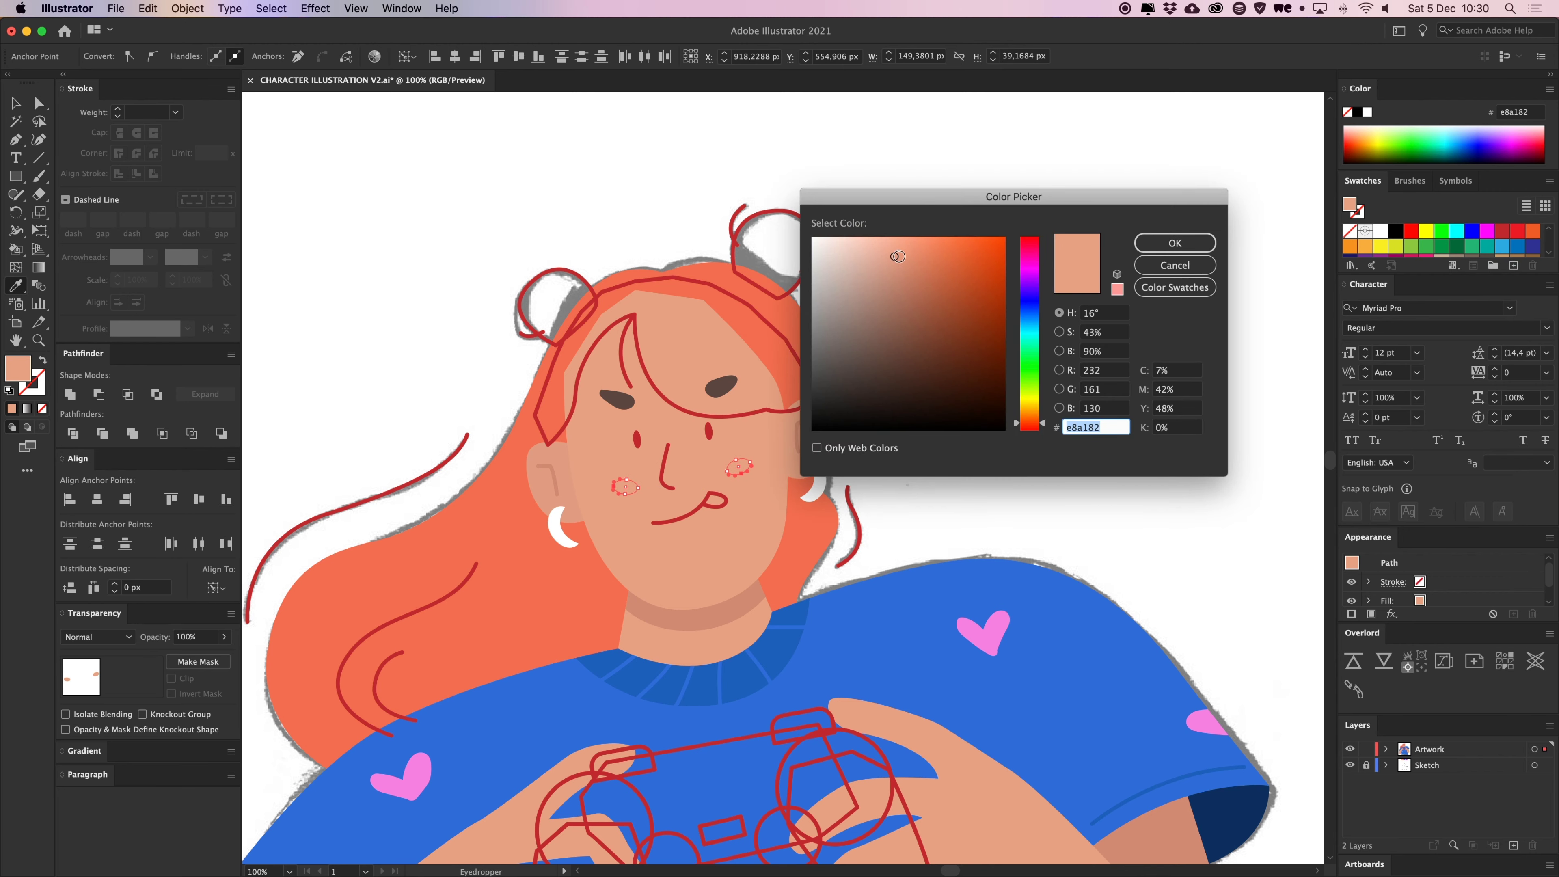
{"action": "left_click", "coordinate": [897, 259]}
{"action": "key", "text": "Return"}
{"action": "key", "text": "a"}
{"action": "left_click", "coordinate": [936, 383]}
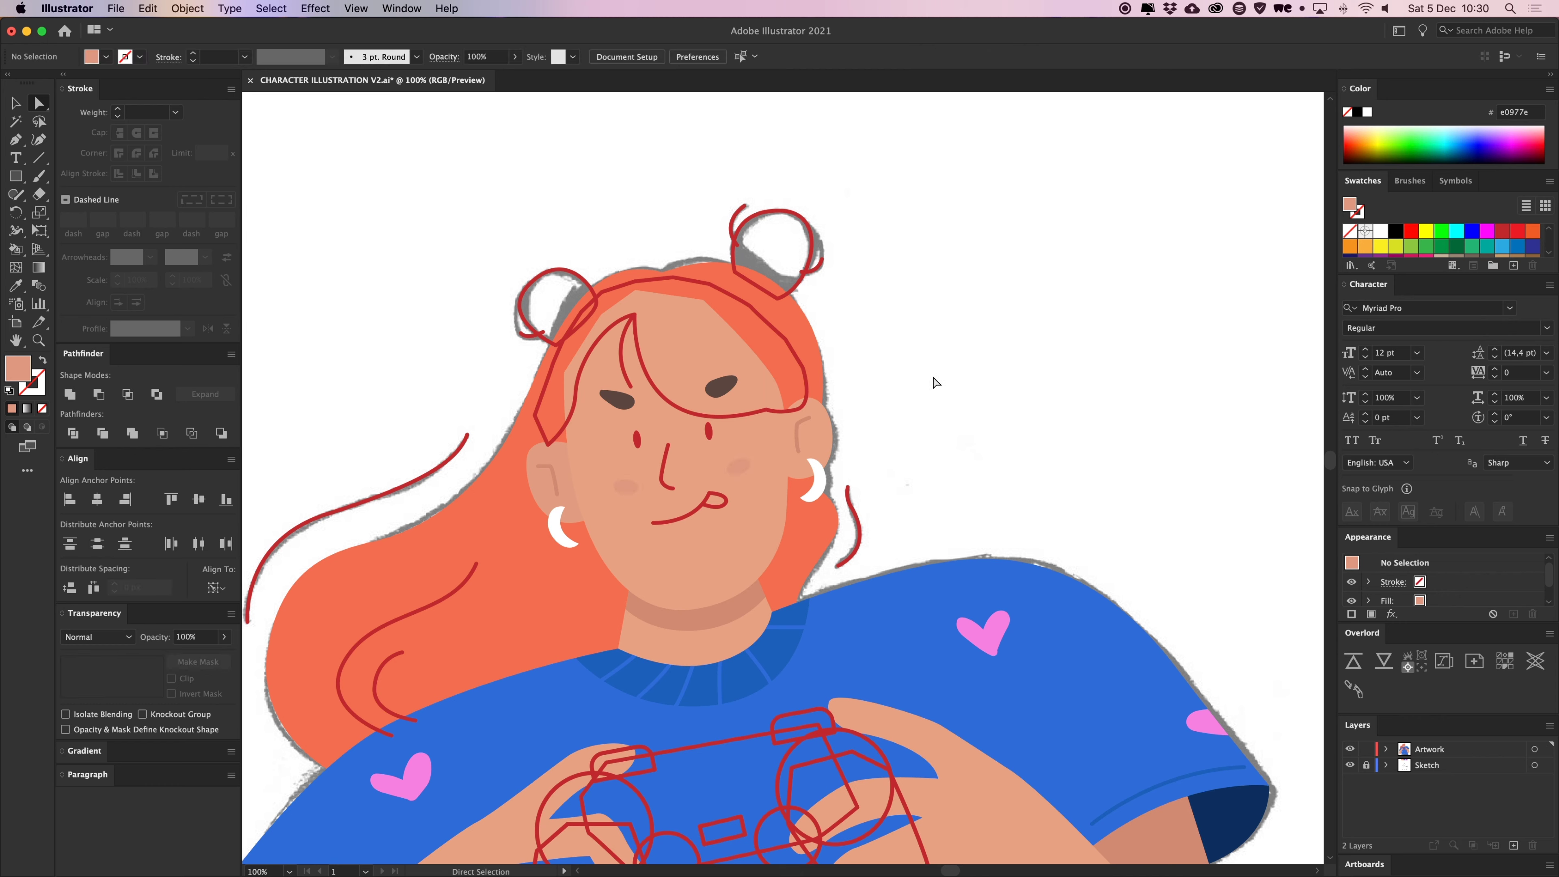
Fill both eye ovals with the near-black swatch 1a1a1a
{"action": "left_click_drag", "start_coordinate": [696, 440], "coordinate": [713, 420]}
{"action": "left_click", "coordinate": [725, 412]}
{"action": "left_click", "coordinate": [655, 421], "text": "shift"}
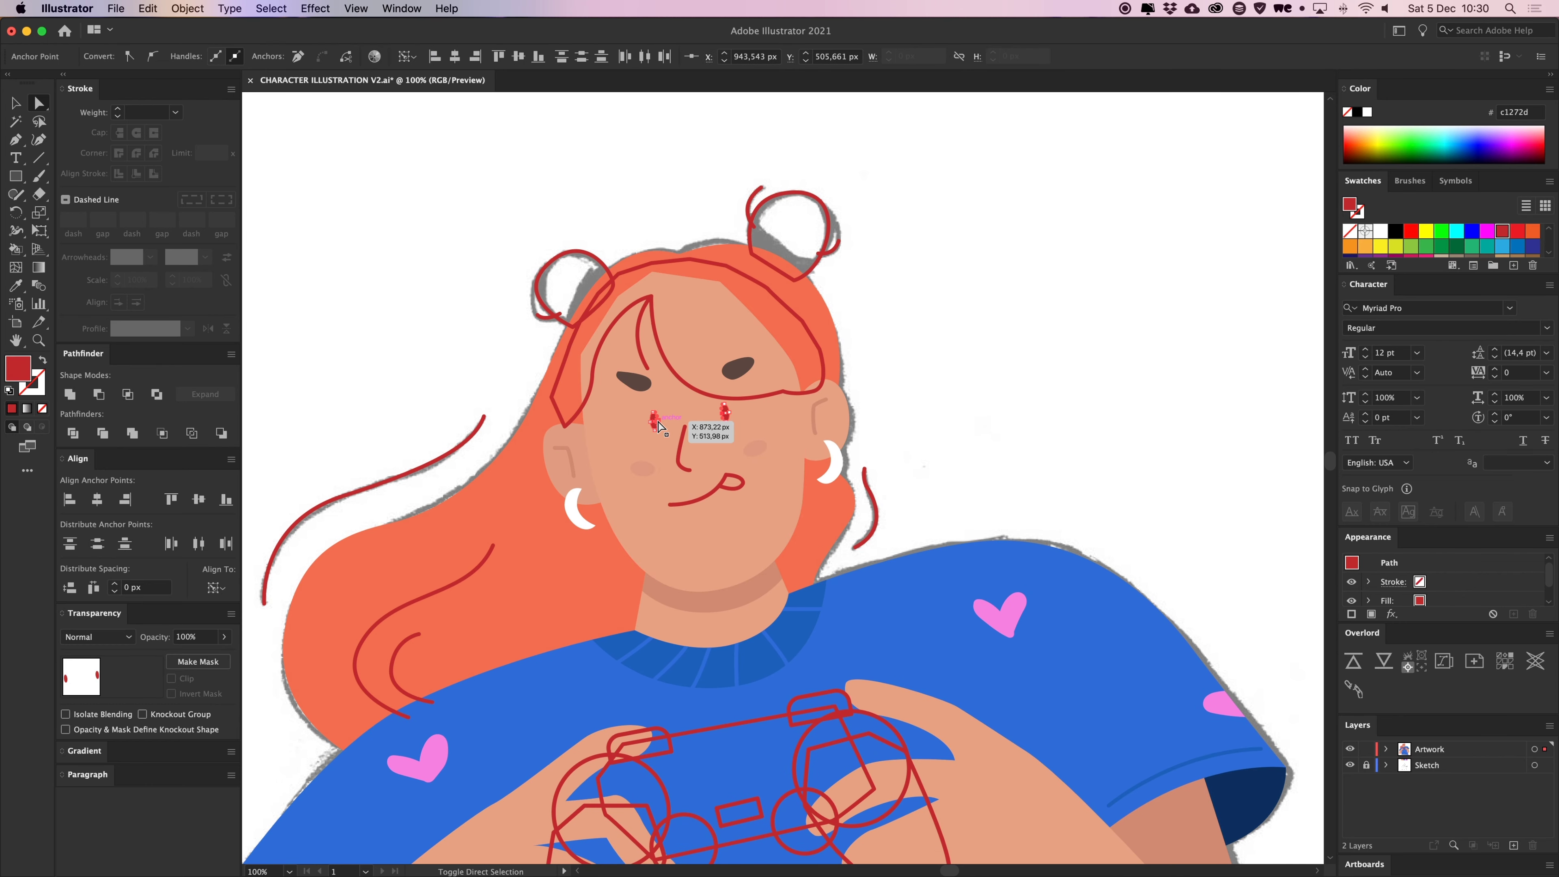
{"action": "scroll", "coordinate": [1393, 244], "scroll_direction": "down", "scroll_amount": 3}
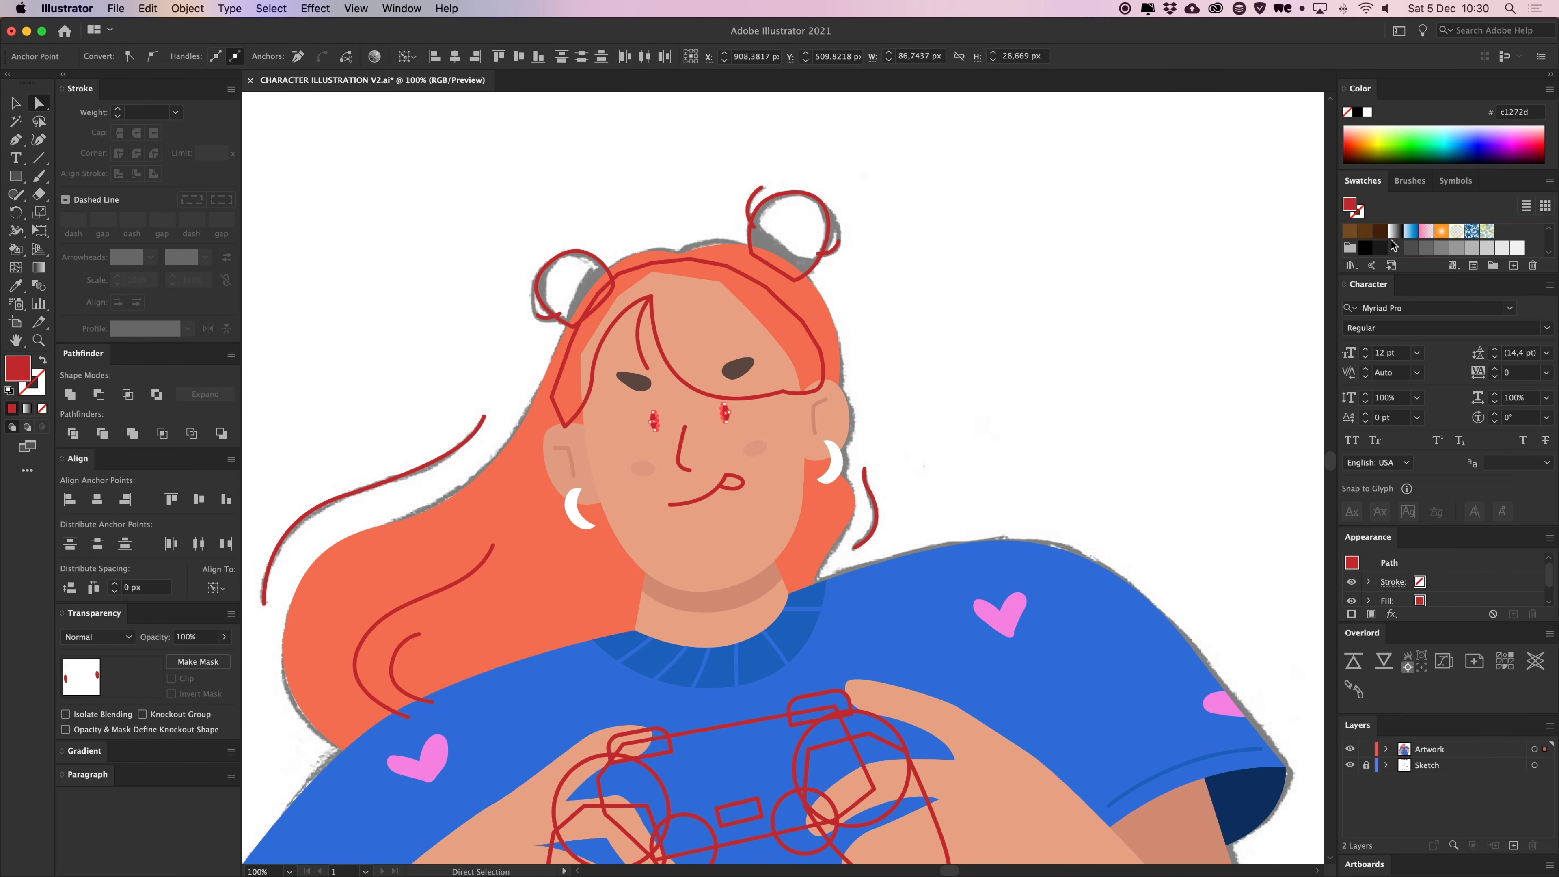
{"action": "left_click", "coordinate": [1381, 249]}
{"action": "left_click", "coordinate": [1148, 272]}
Match the nose line's stroke to the brownish skin shadow colour of the inner-ear line
{"action": "scroll", "coordinate": [1034, 369], "scroll_direction": "down", "scroll_amount": 1}
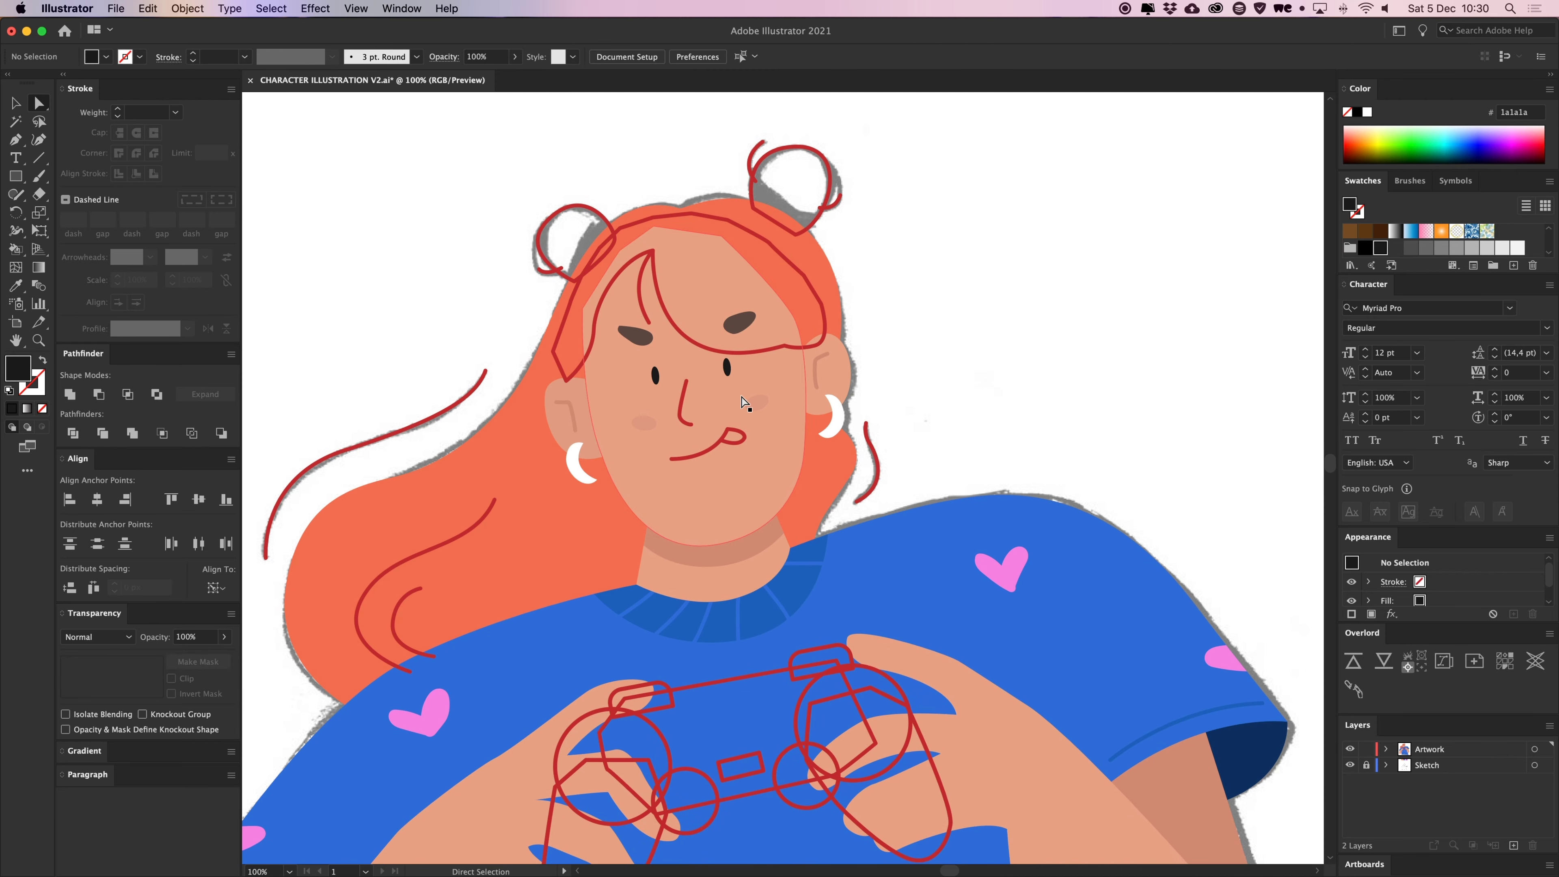
{"action": "left_click", "coordinate": [686, 417]}
{"action": "key", "text": "i"}
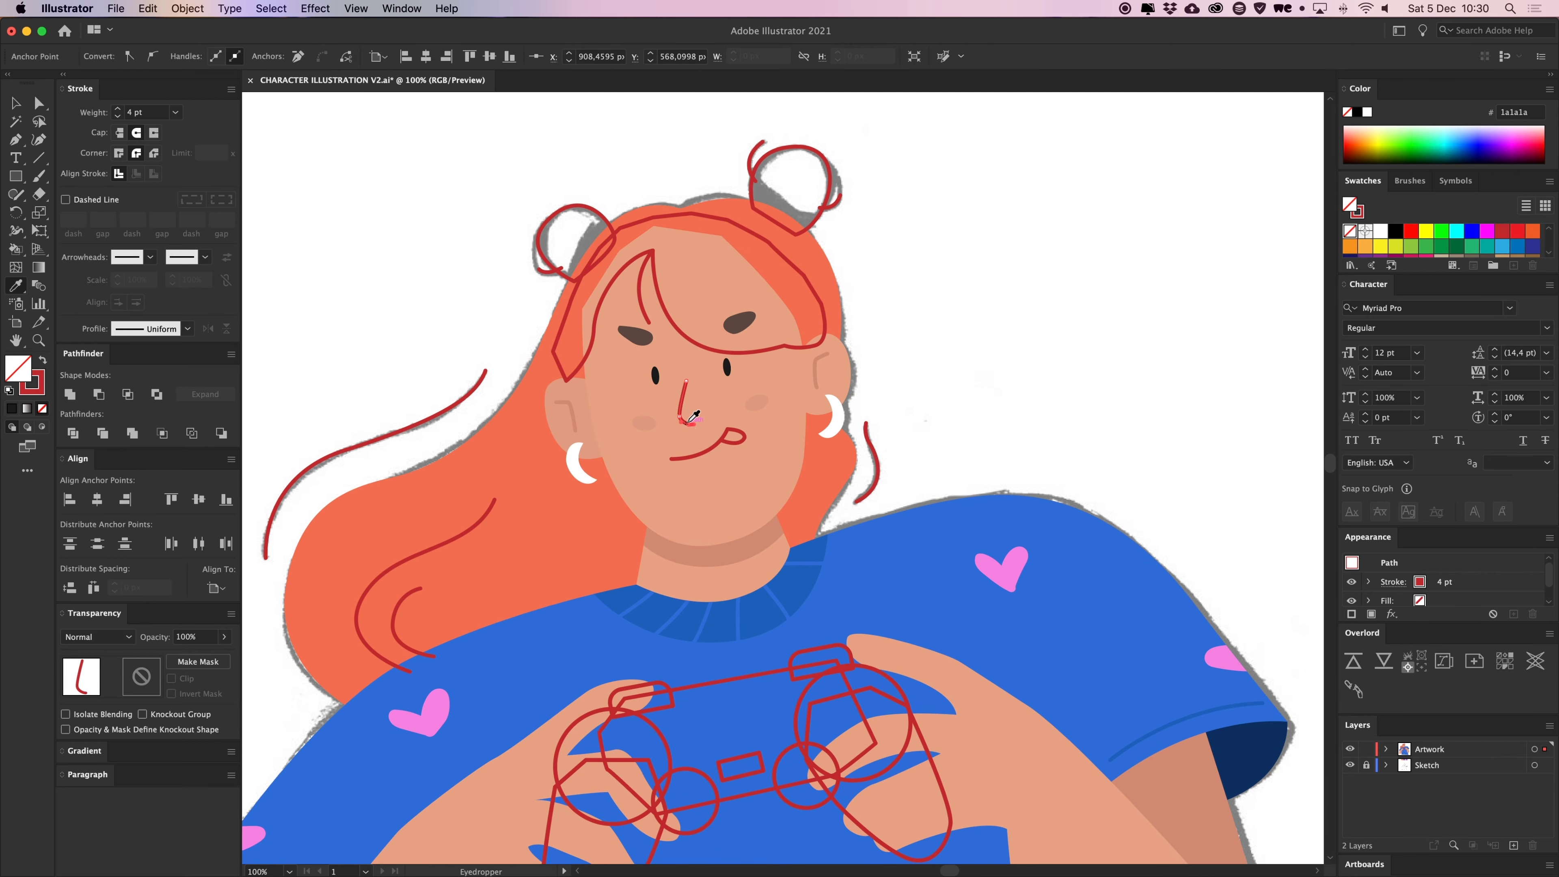
{"action": "left_click", "coordinate": [817, 382]}
{"action": "key", "text": "v"}
{"action": "left_click", "coordinate": [894, 362]}
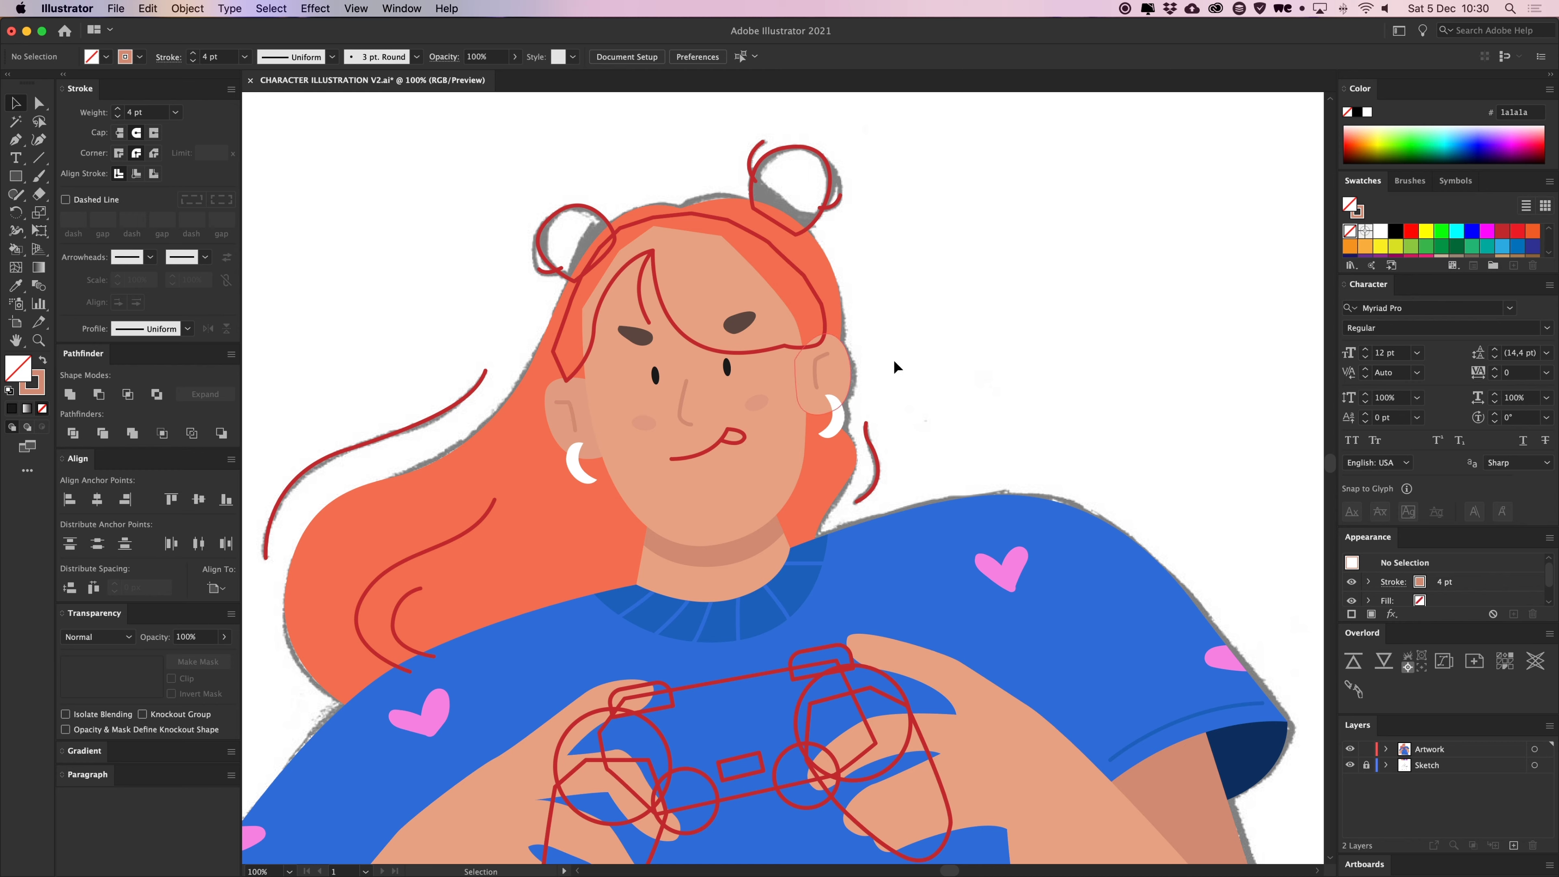
Match the smiling mouth line's stroke to the nose line's colour
{"action": "key", "text": "a"}
{"action": "left_click", "coordinate": [699, 456]}
{"action": "key", "text": "i"}
{"action": "left_click", "coordinate": [686, 418]}
{"action": "key", "text": "a"}
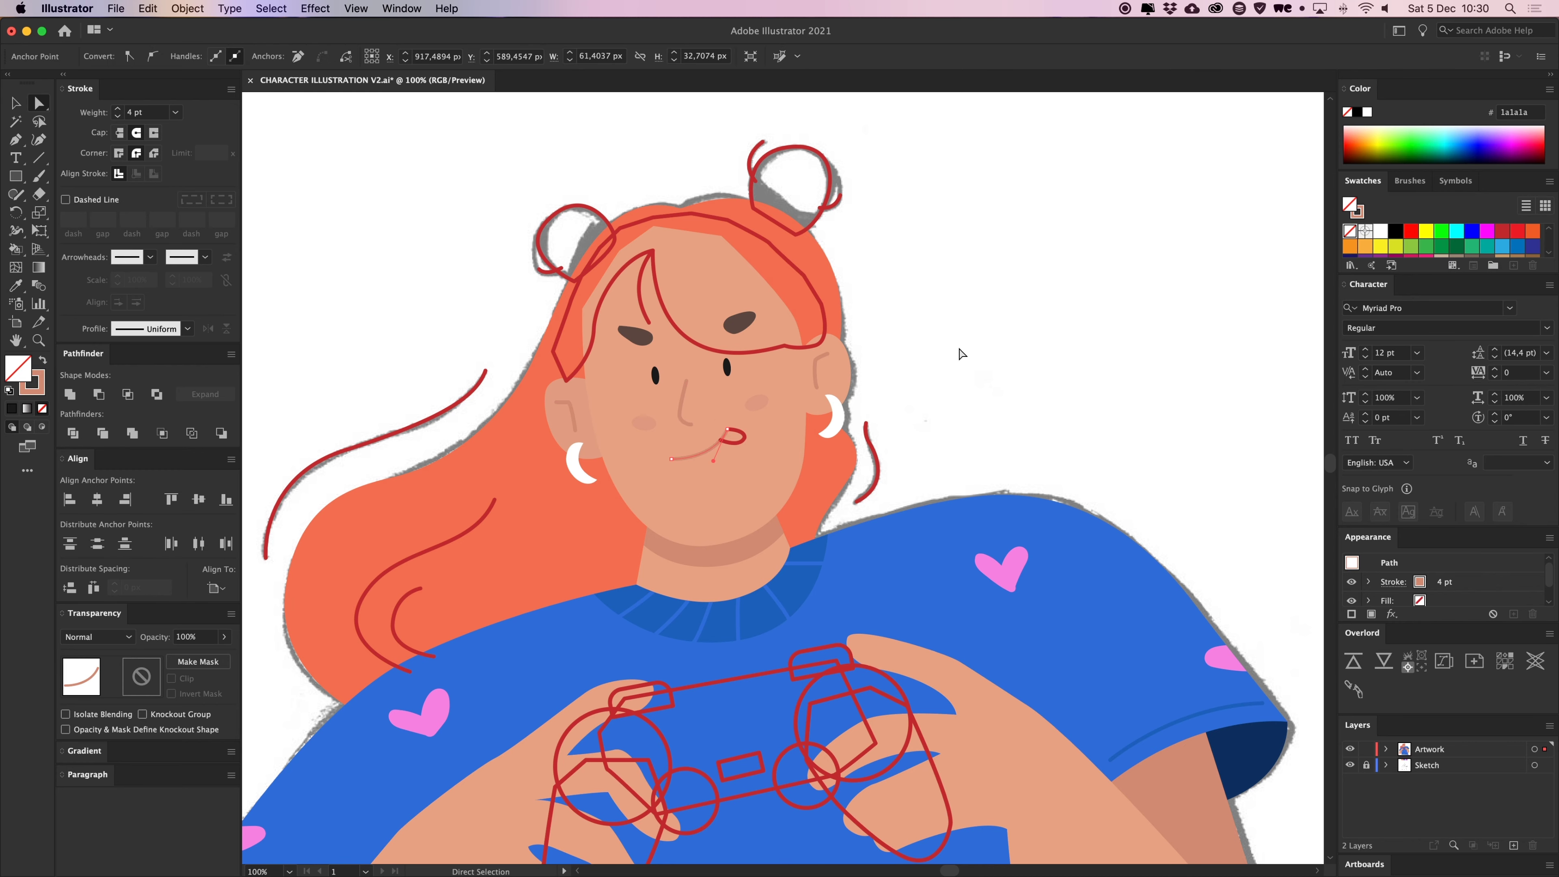
{"action": "left_click", "coordinate": [961, 352]}
Swap the tongue's fill and stroke so that it is a solid red shape without an outline
{"action": "left_click_drag", "start_coordinate": [790, 440], "coordinate": [791, 457]}
{"action": "left_click", "coordinate": [736, 468]}
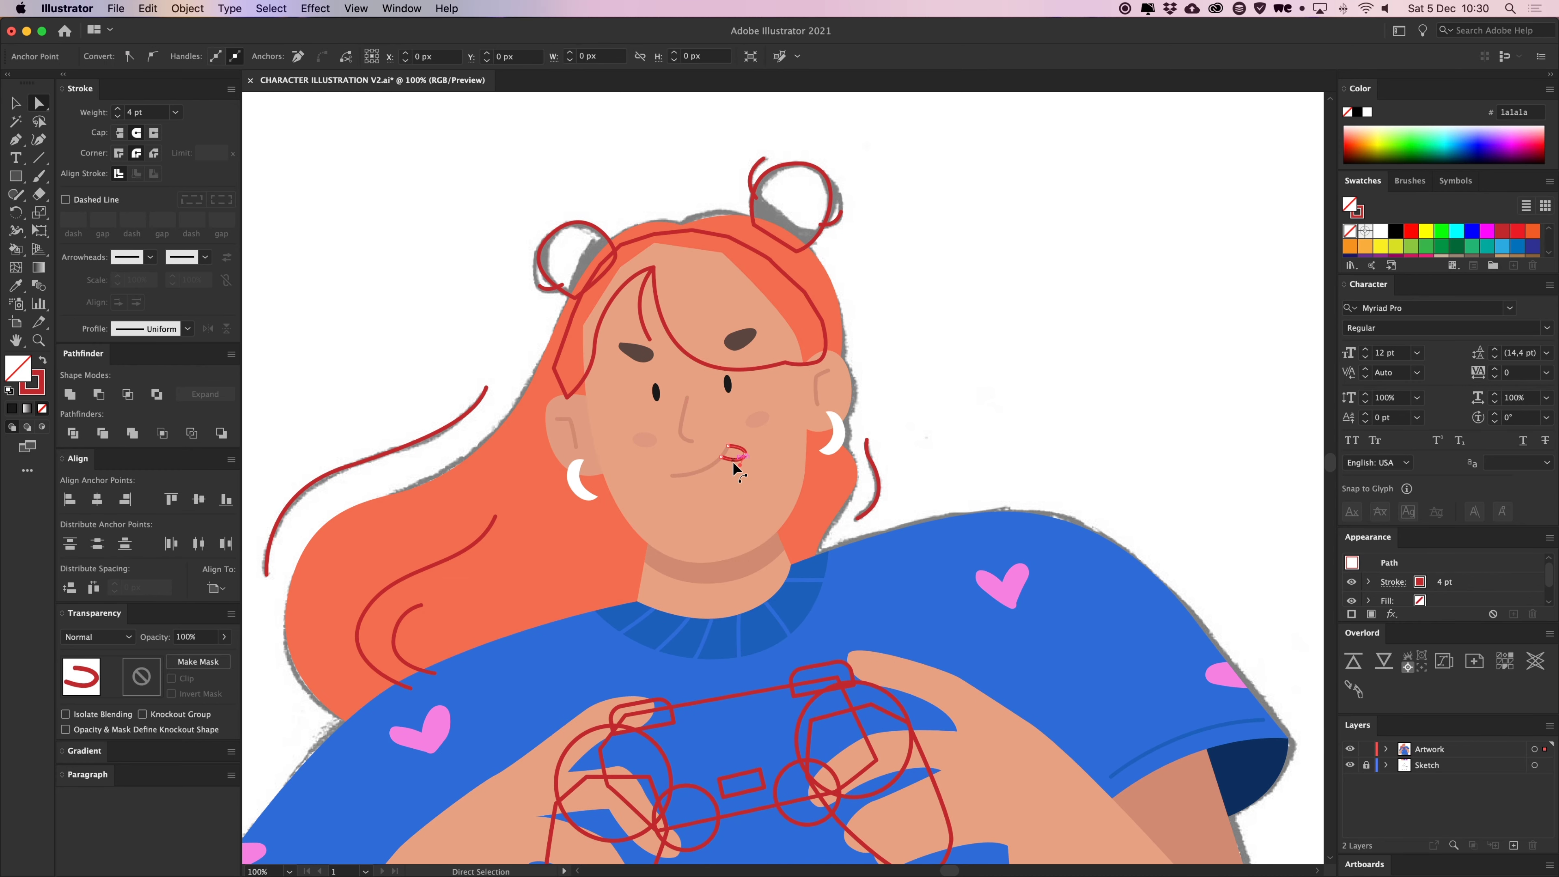
{"action": "left_click", "coordinate": [43, 362]}
{"action": "left_click", "coordinate": [1260, 297]}
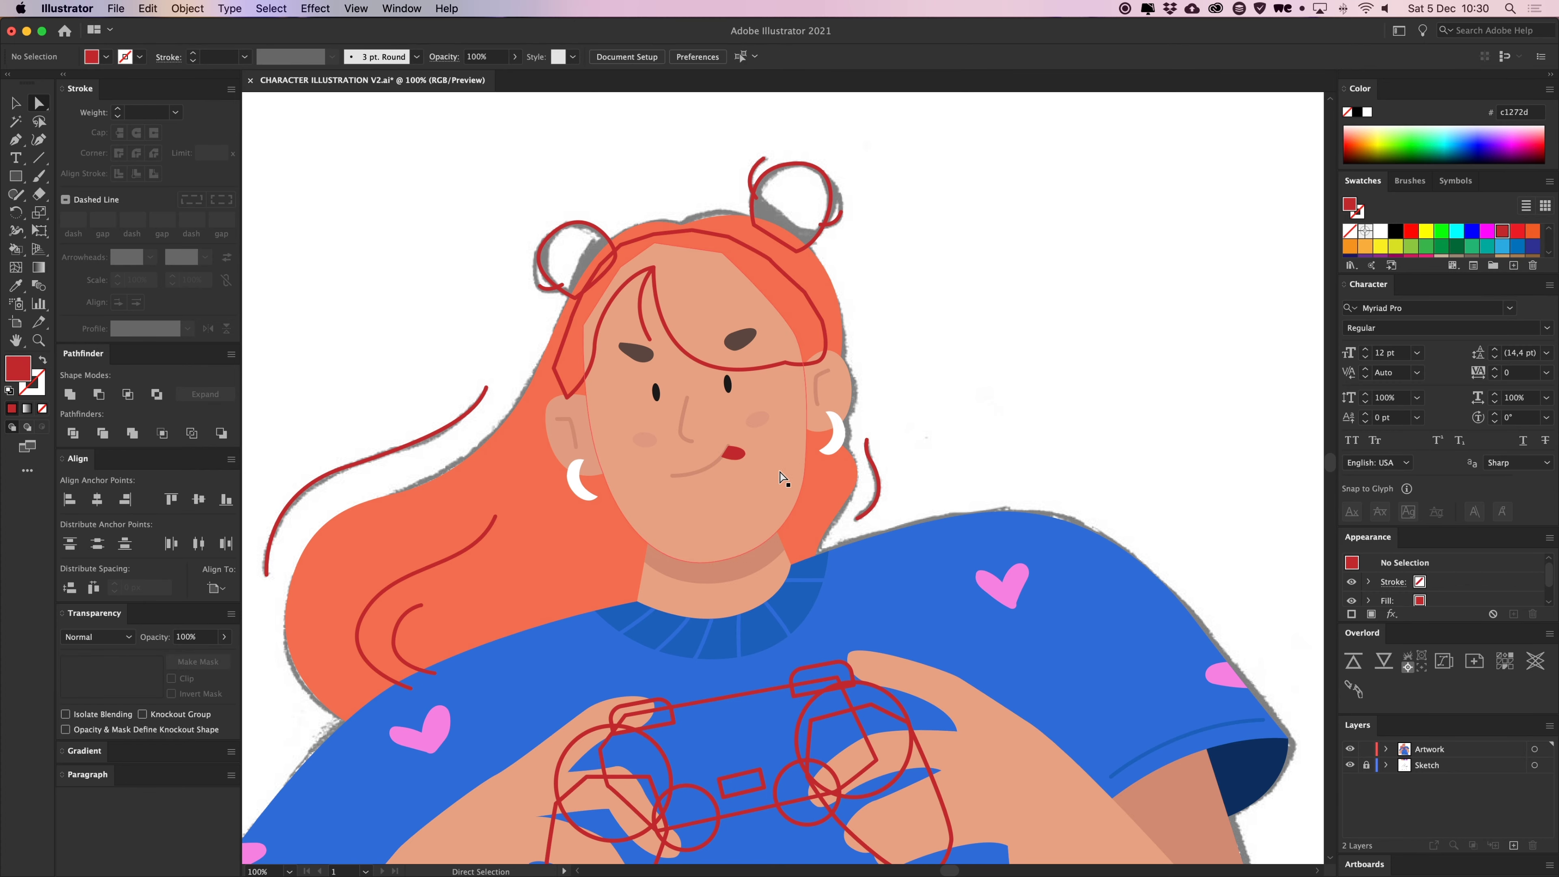
Bring the mouth line in front of the red tongue shape
{"action": "left_click", "coordinate": [695, 472]}
{"action": "key", "text": "super+plus"}
{"action": "key", "text": "super+plus"}
{"action": "key", "text": "super+plus"}
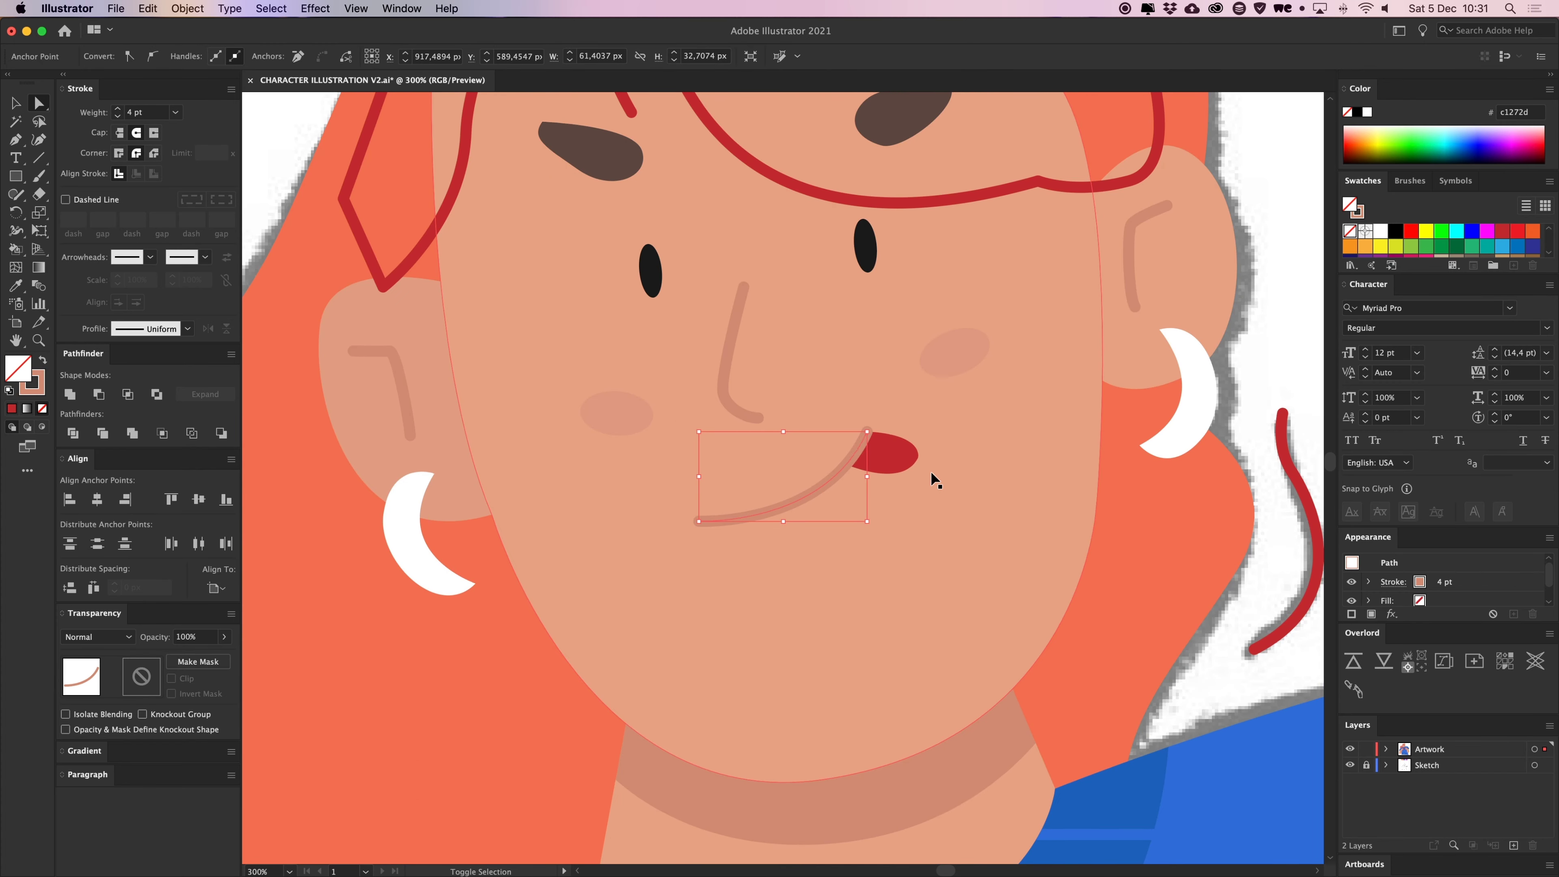
{"action": "left_click_drag", "start_coordinate": [1274, 435], "coordinate": [1194, 438]}
{"action": "left_click", "coordinate": [1208, 350]}
Change the tongue's fill to the softer red #d33945
{"action": "key", "text": "super+minus"}
{"action": "key", "text": "super+minus"}
{"action": "key", "text": "super+minus"}
{"action": "key", "text": "super+minus"}
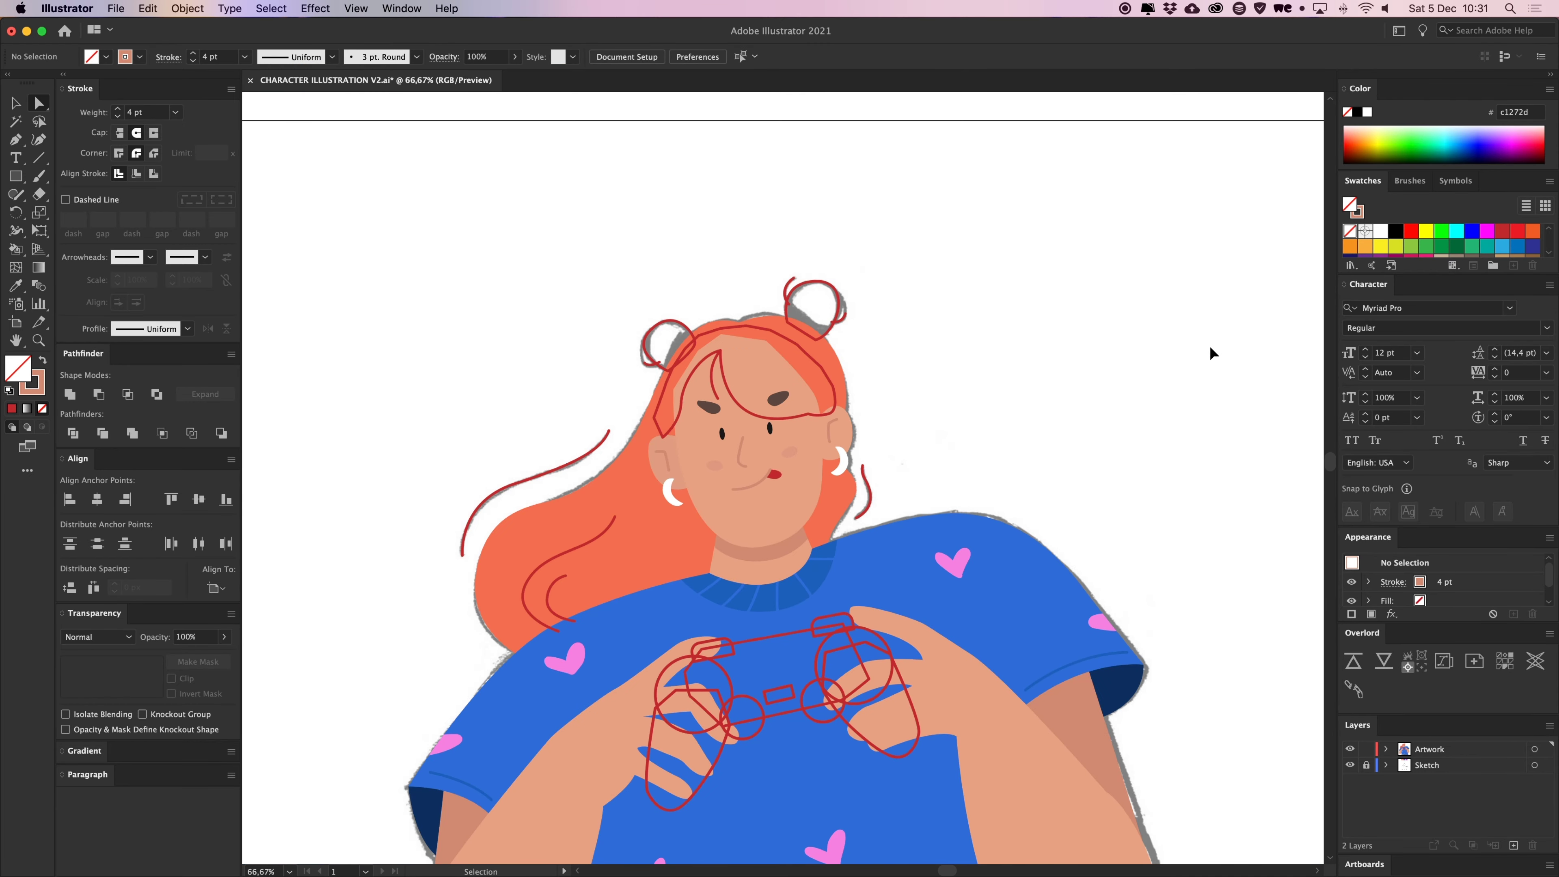
{"action": "key", "text": "super+plus"}
{"action": "left_click", "coordinate": [771, 475]}
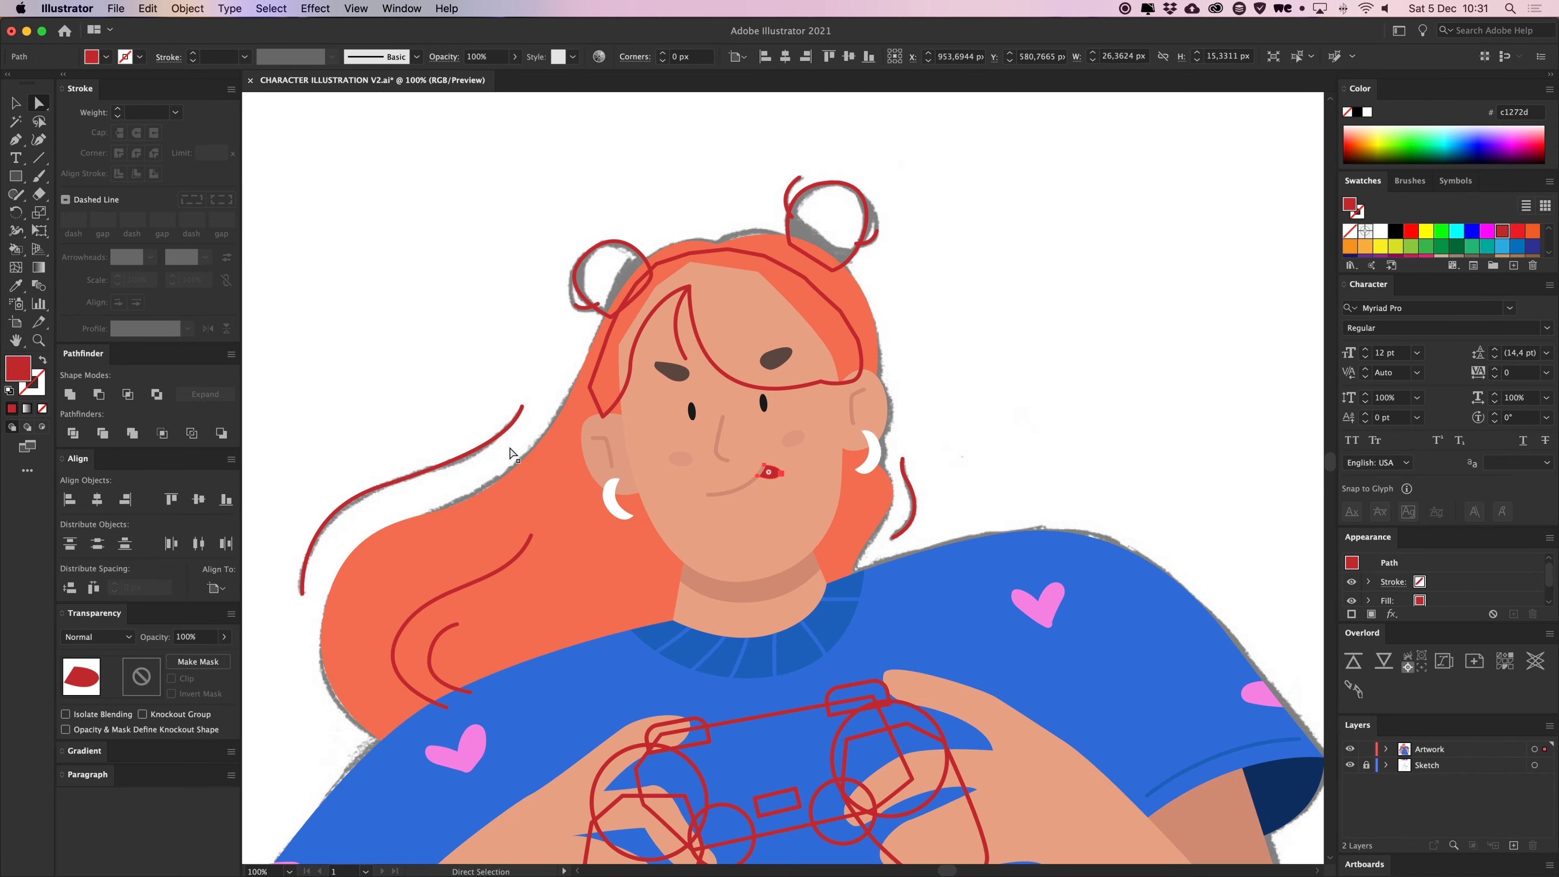
{"action": "double_click", "coordinate": [24, 378]}
{"action": "left_click_drag", "start_coordinate": [964, 285], "coordinate": [958, 272]}
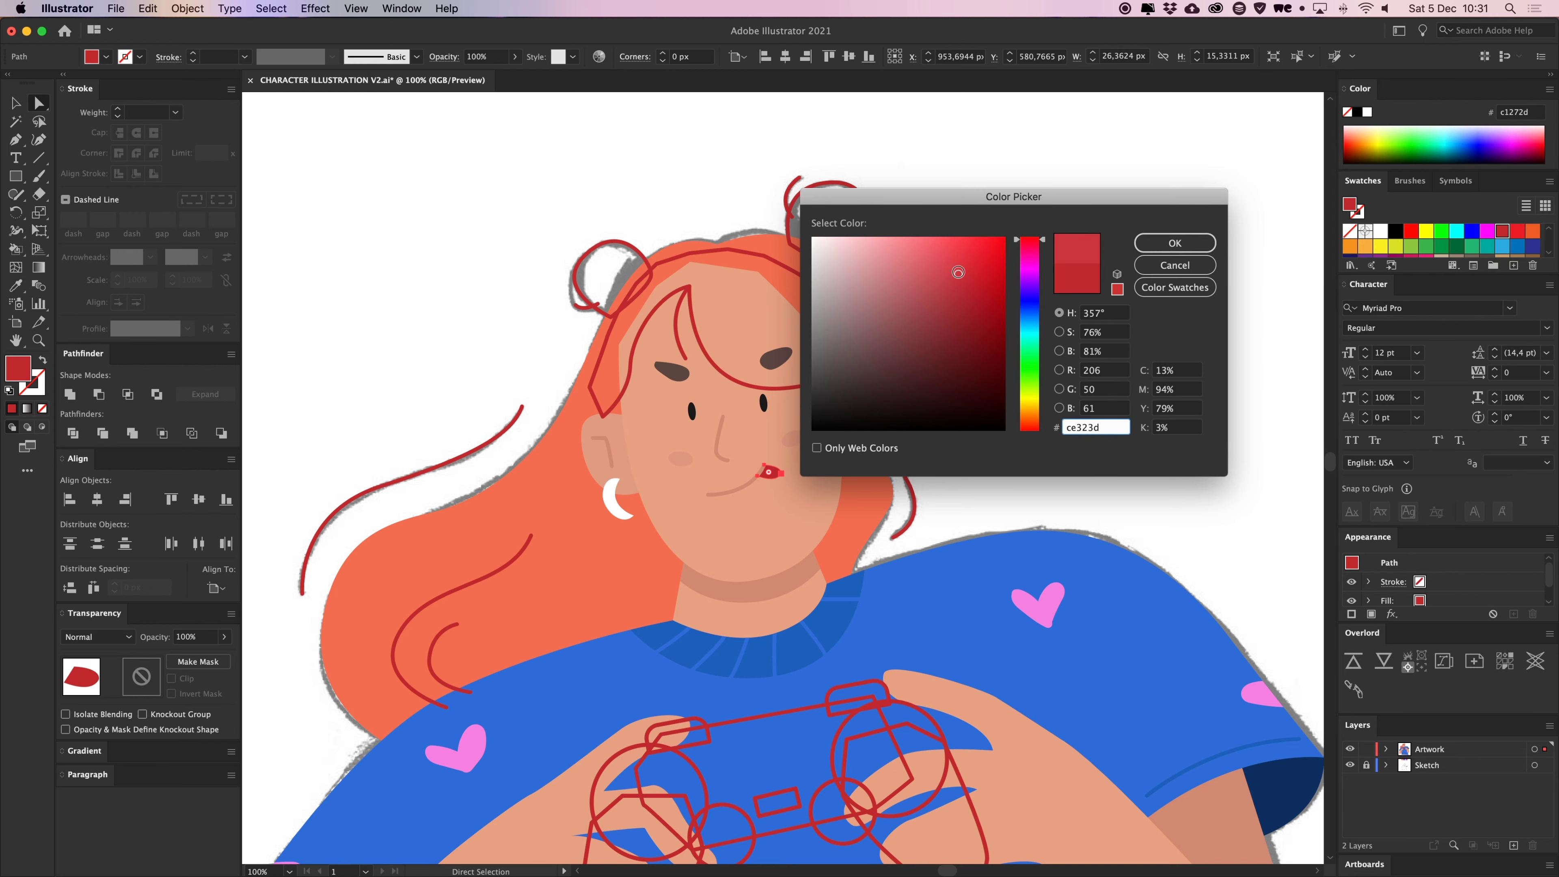
{"action": "left_click", "coordinate": [1169, 244]}
{"action": "left_click", "coordinate": [1145, 296]}
{"action": "scroll", "coordinate": [1027, 351], "scroll_direction": "down", "scroll_amount": 2}
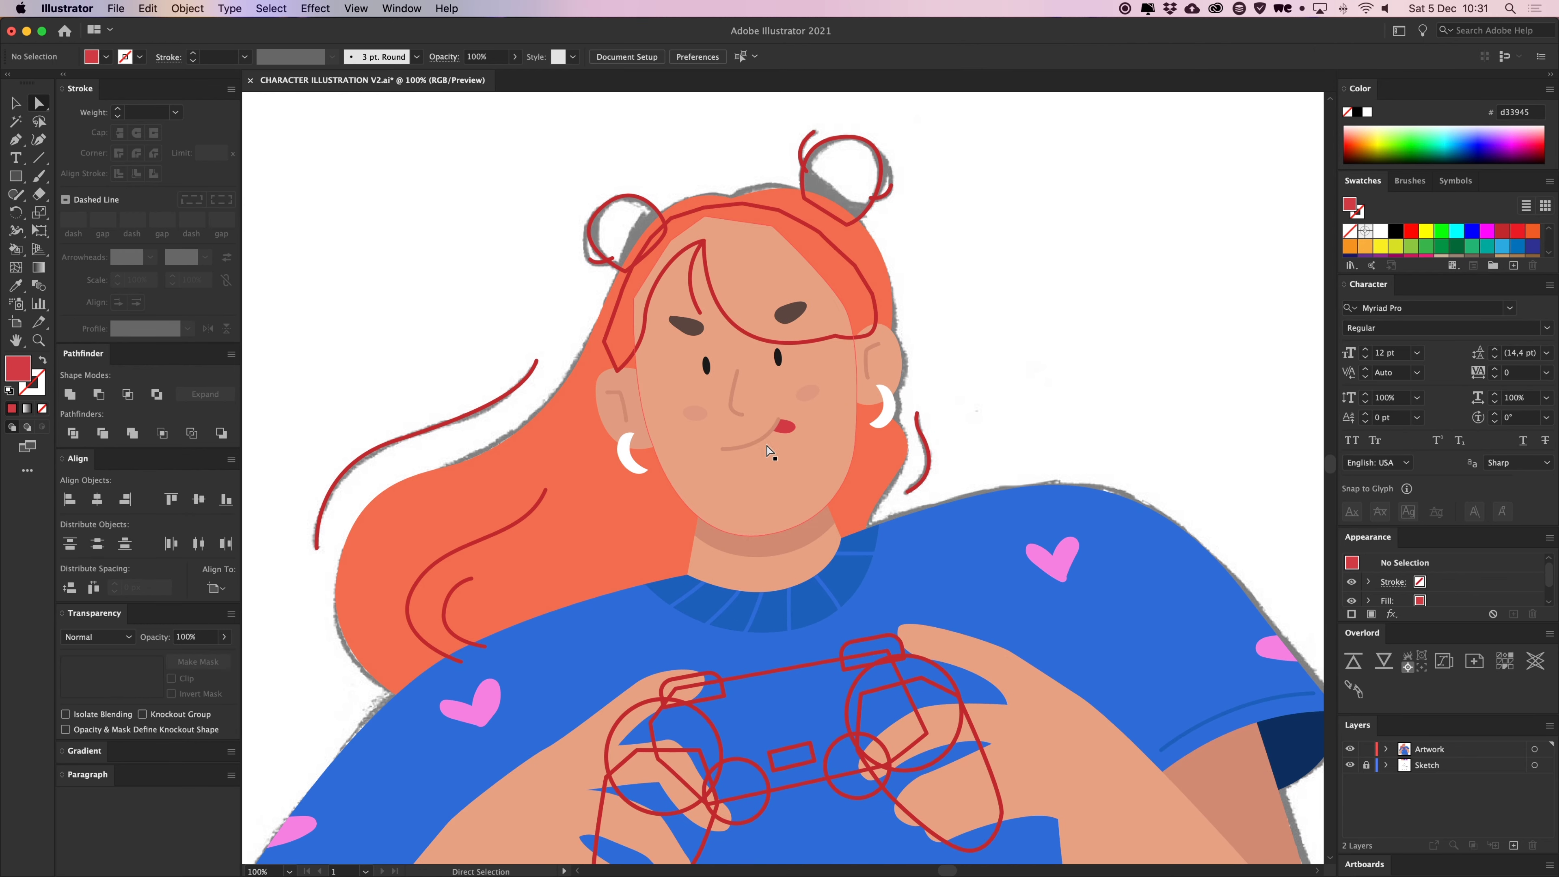
Darken the smiling mouth line's stroke to the brownish skin tone #c97d69
{"action": "left_click", "coordinate": [763, 440]}
{"action": "double_click", "coordinate": [35, 387]}
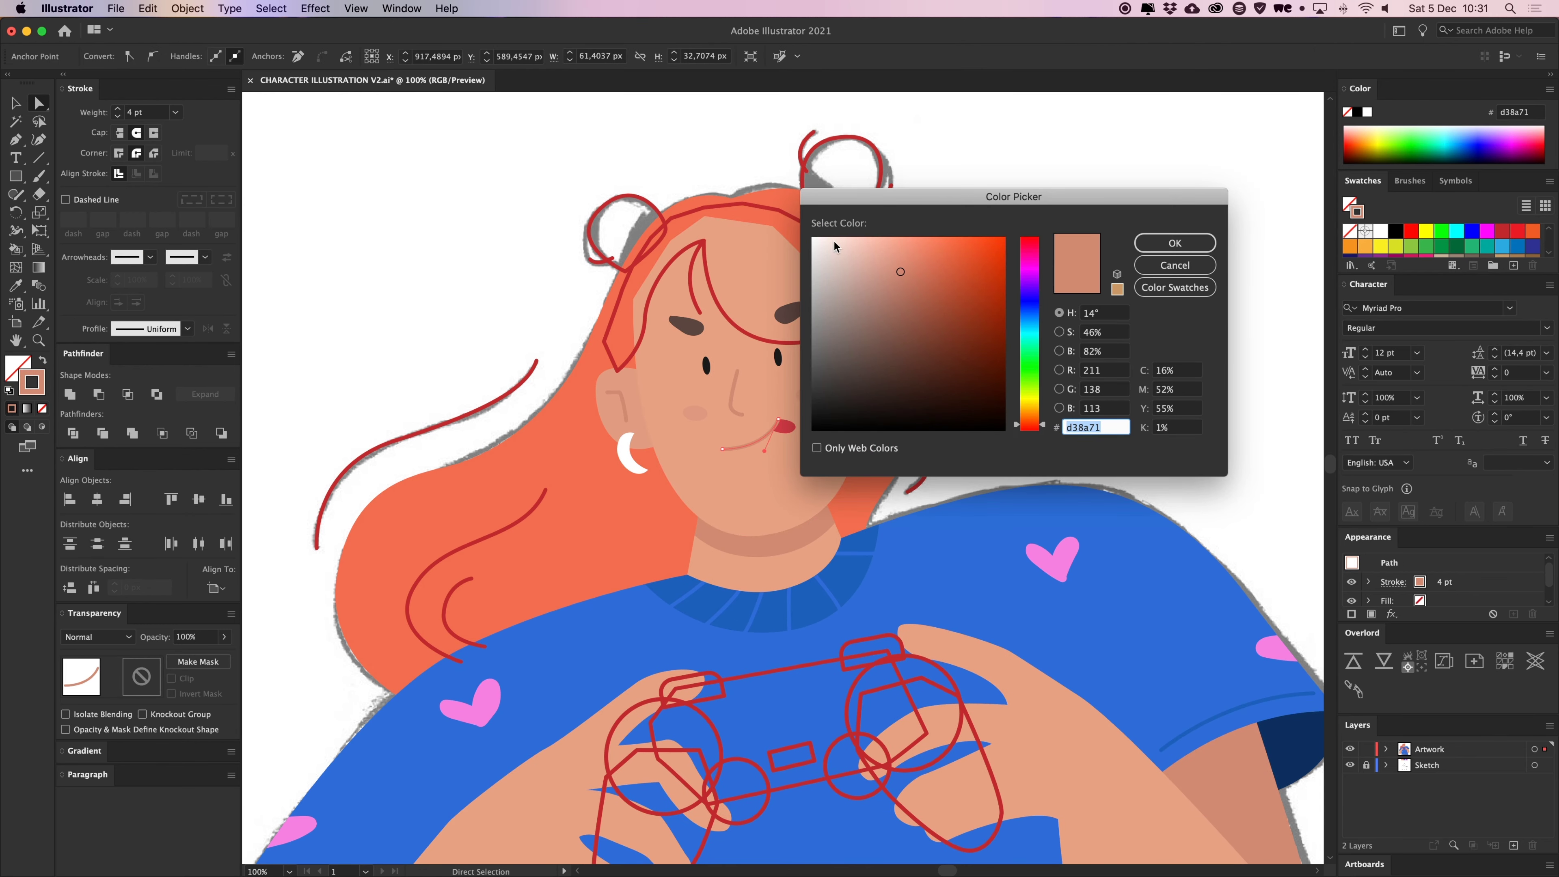
{"action": "left_click", "coordinate": [904, 280]}
{"action": "key", "text": "Return"}
{"action": "left_click", "coordinate": [1107, 326]}
{"action": "scroll", "coordinate": [884, 366], "scroll_direction": "down", "scroll_amount": 2}
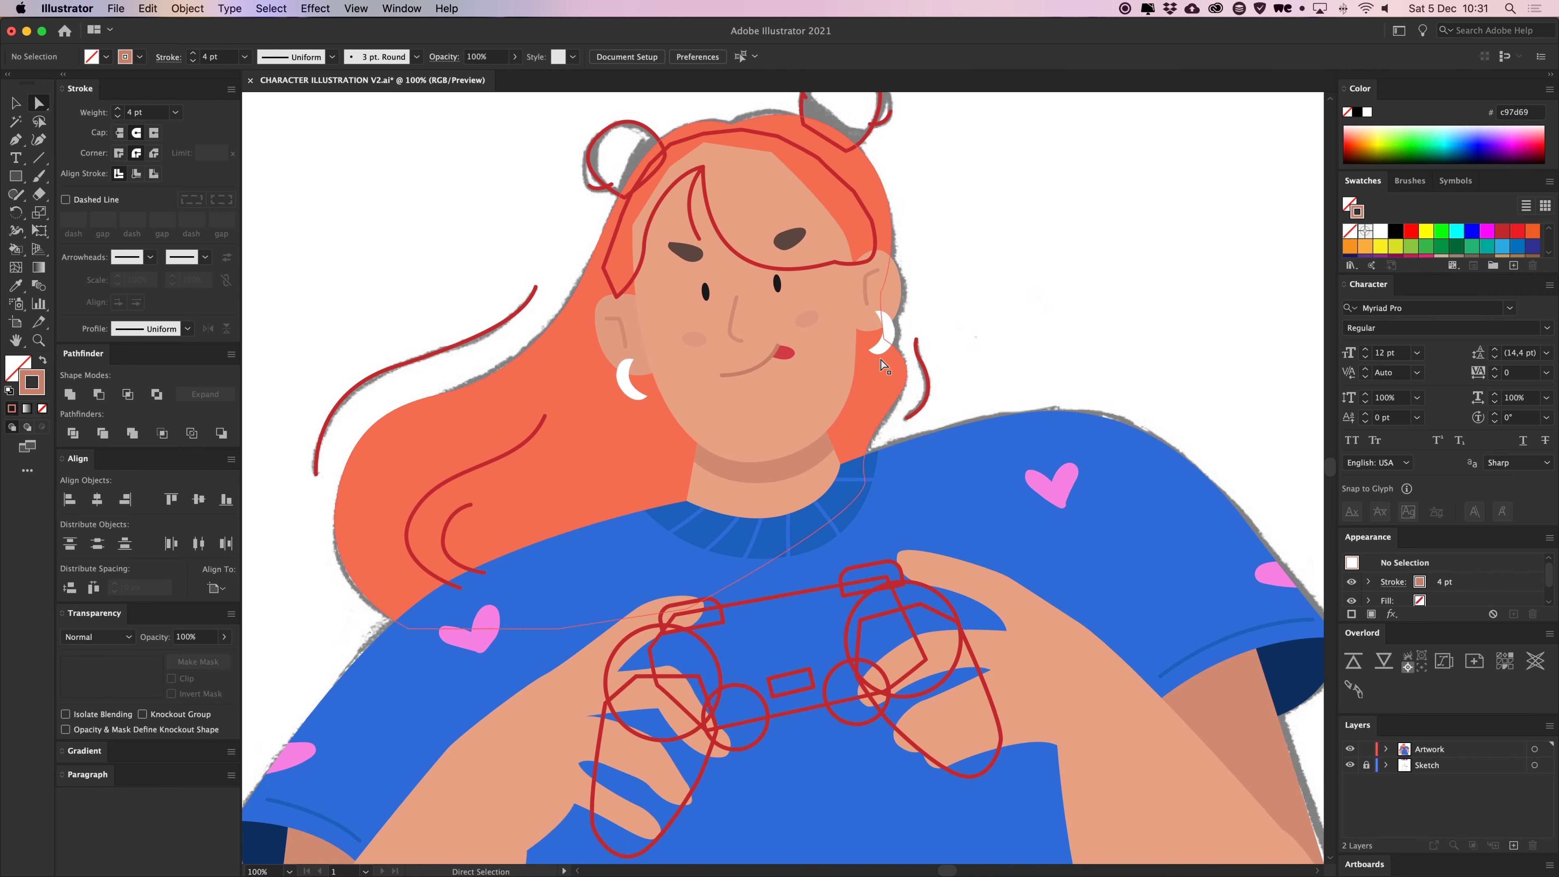
Match the stroke of the nose line and both inner-ear lines to the mouth line's #c97d69
{"action": "scroll", "coordinate": [883, 366], "scroll_direction": "up", "scroll_amount": 2}
{"action": "left_click", "coordinate": [626, 404]}
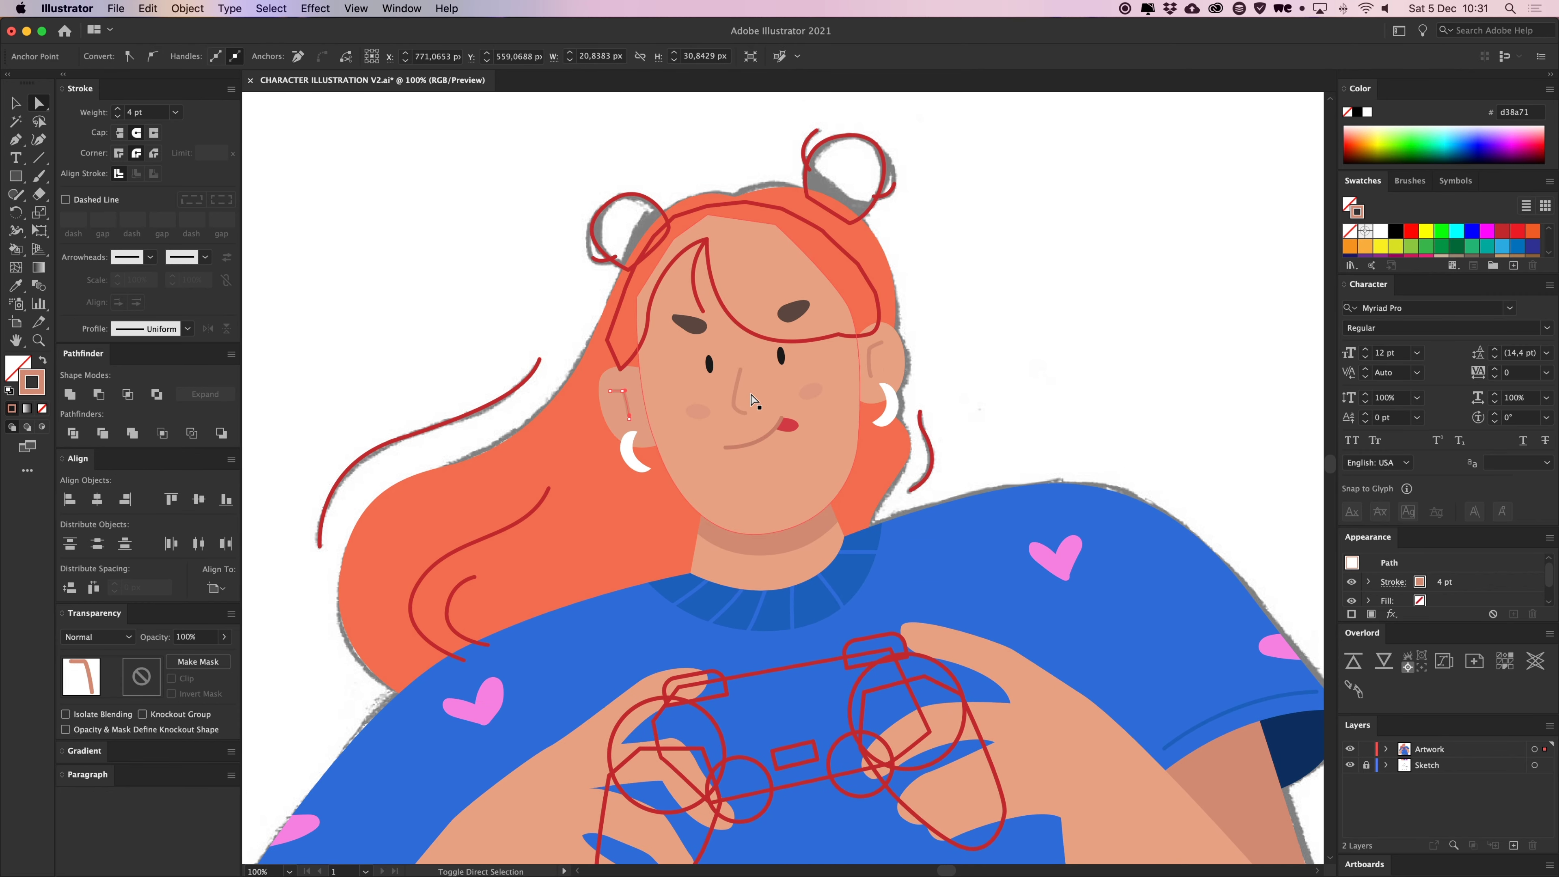
{"action": "left_click", "coordinate": [740, 397], "text": "shift"}
{"action": "key", "text": "i"}
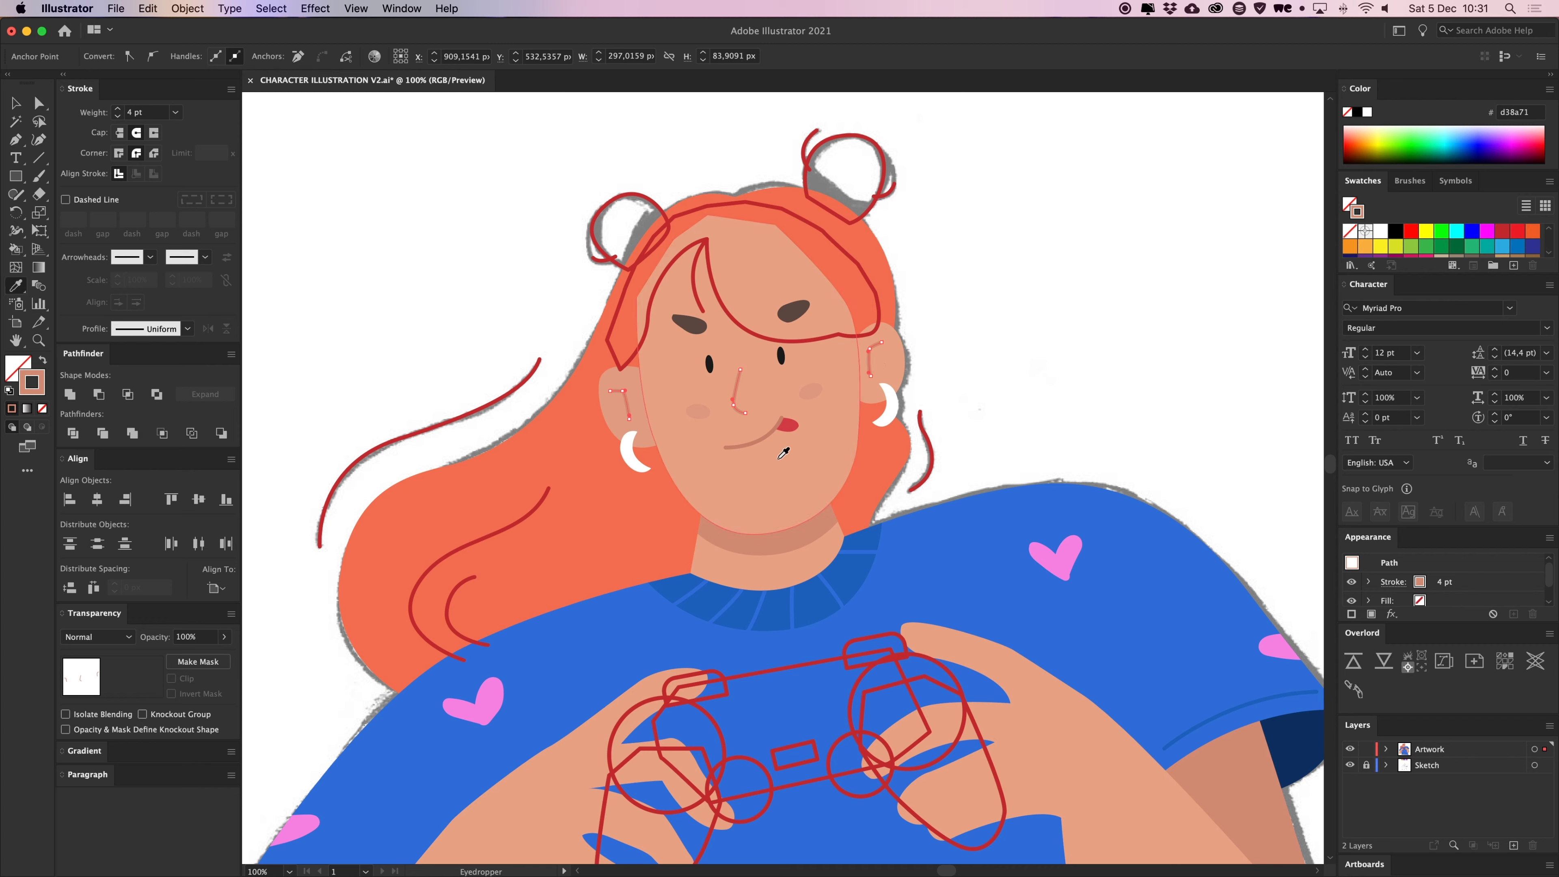
{"action": "key", "text": "a"}
{"action": "key", "text": "super+shift+a"}
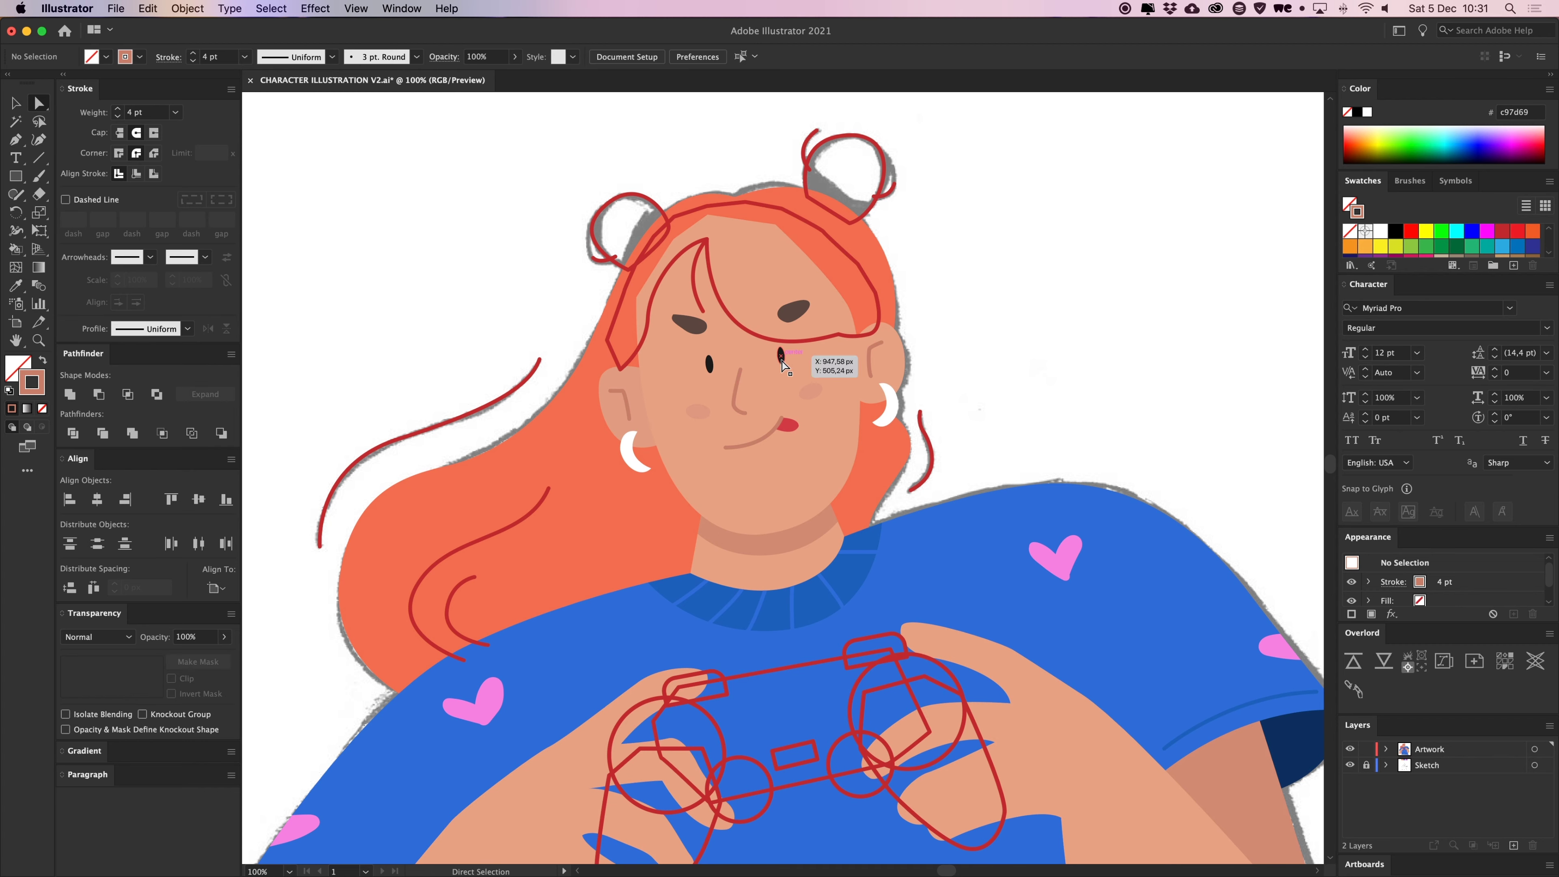
Fill both eyes with the dark grey swatch #333333
{"action": "left_click", "coordinate": [782, 362]}
{"action": "left_click", "coordinate": [709, 363], "text": "shift"}
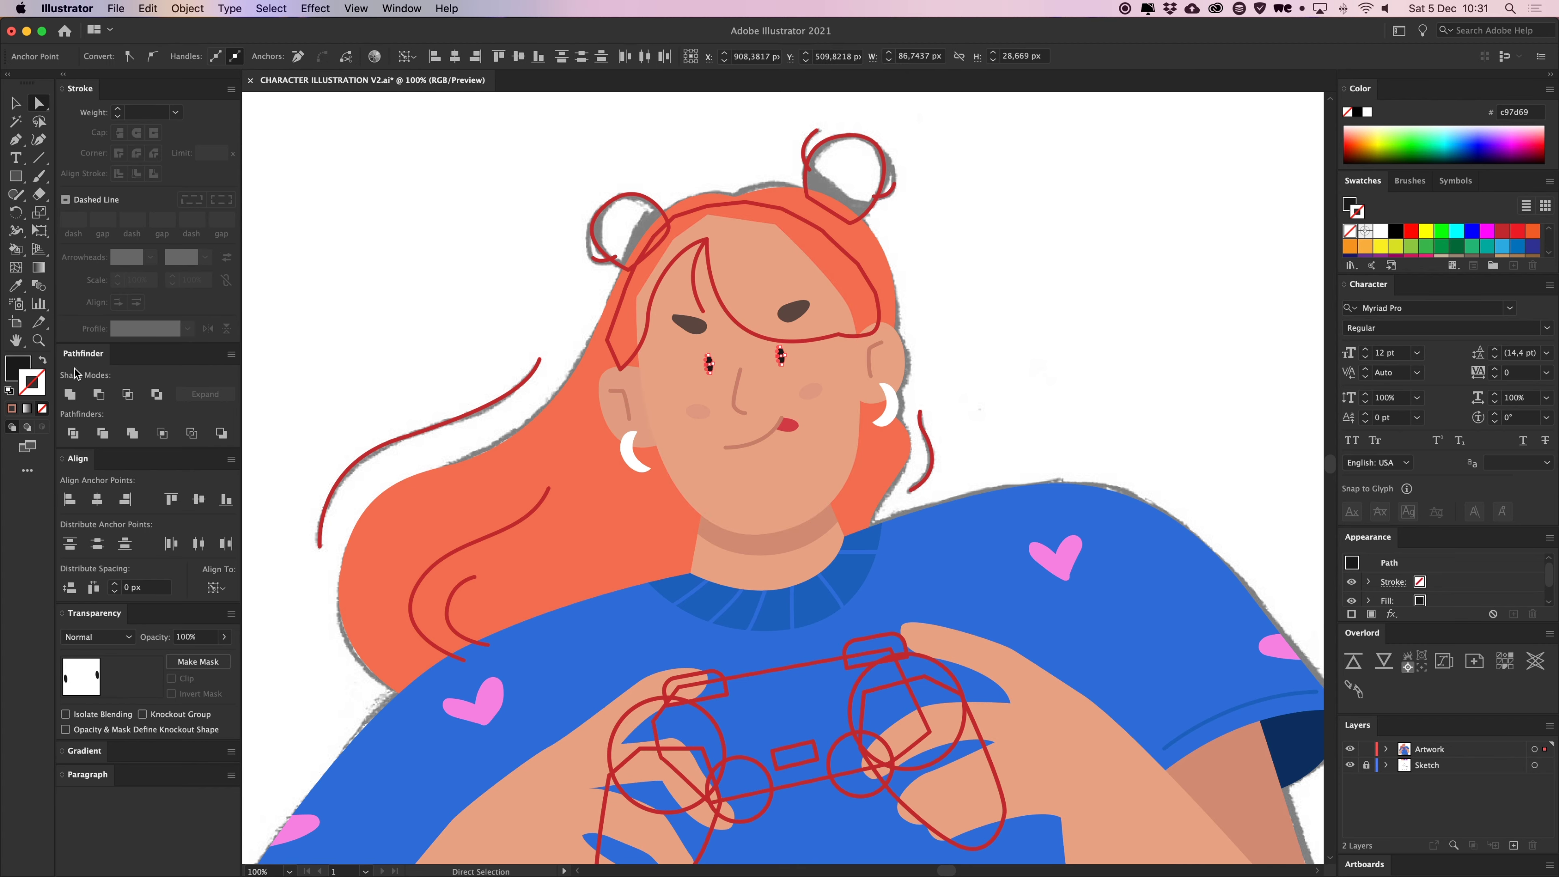
{"action": "left_click", "coordinate": [1395, 250]}
{"action": "key", "text": "super+shift+a"}
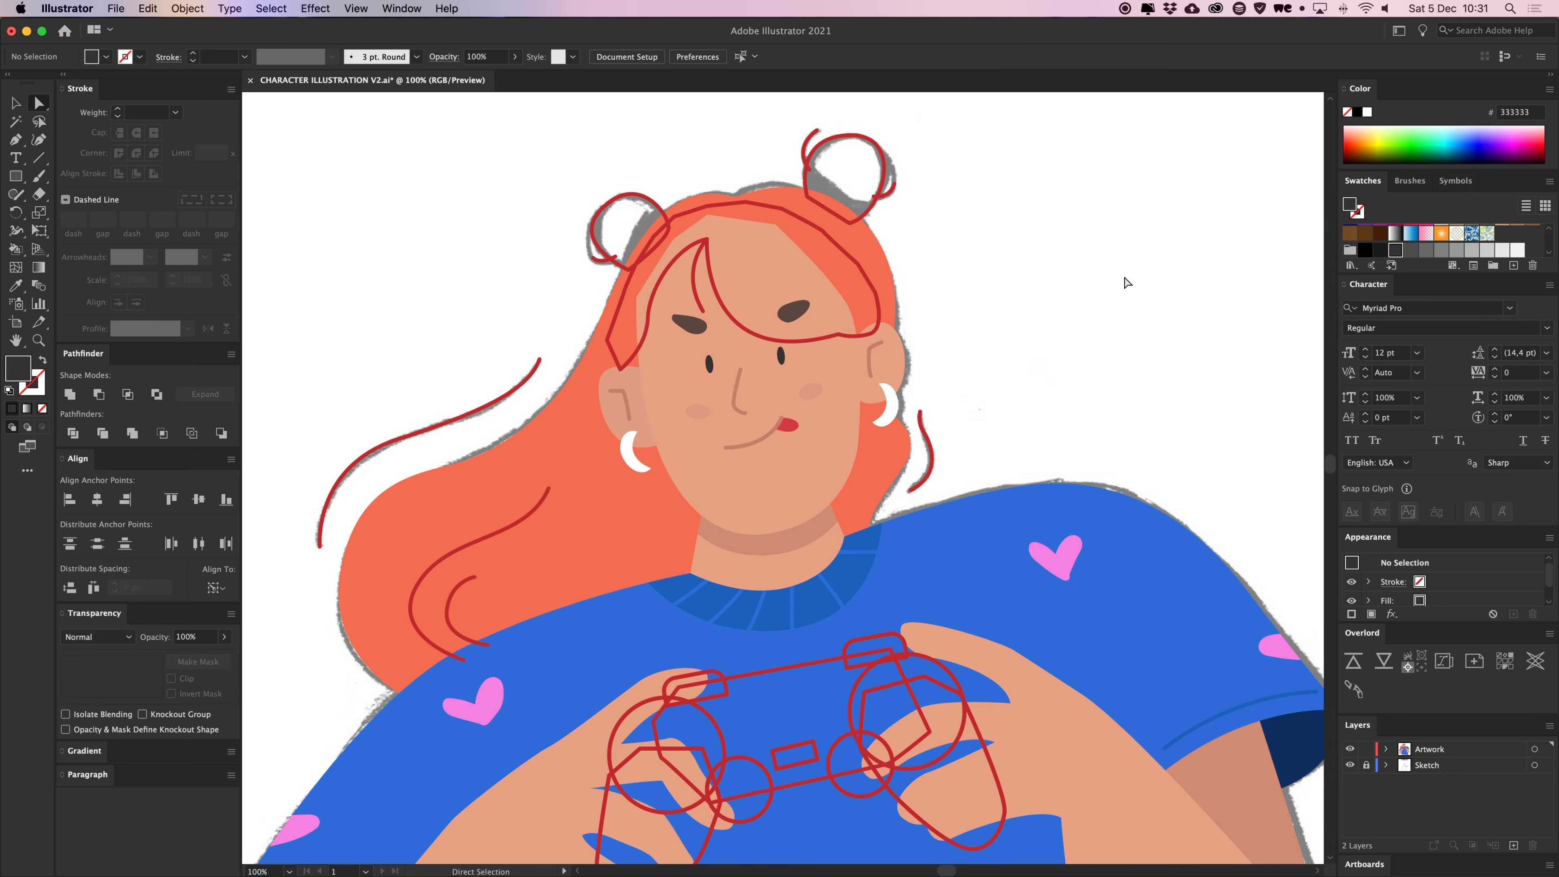
Fill both hair bun shapes with the hair's orange #f46e4e and remove their red outlines
{"action": "scroll", "coordinate": [1043, 258], "scroll_direction": "up", "scroll_amount": 3}
{"action": "left_click", "coordinate": [888, 218]}
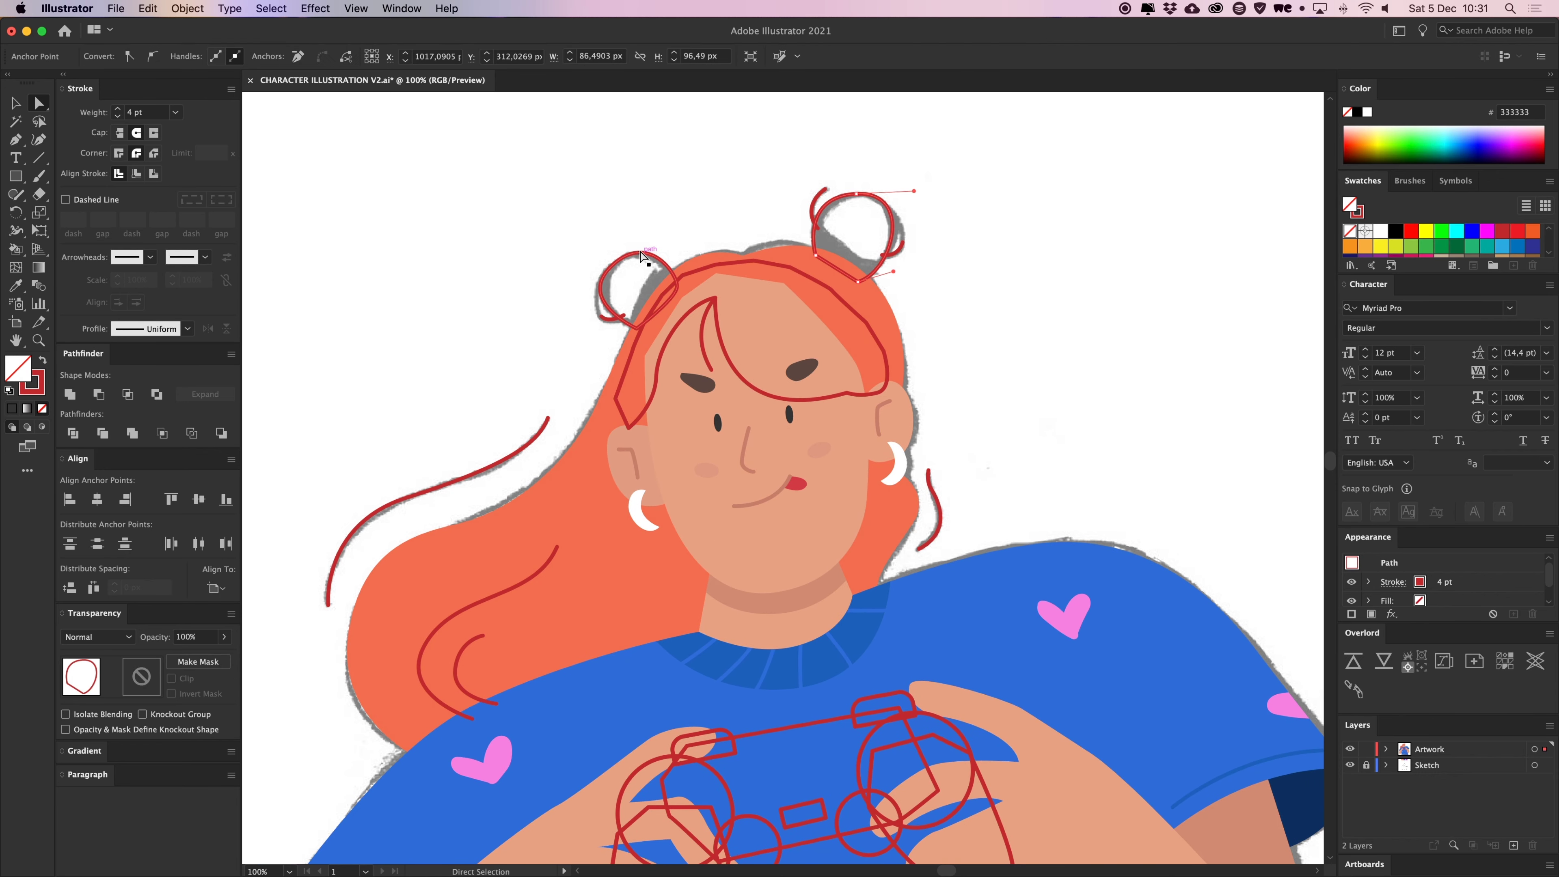
{"action": "left_click", "coordinate": [640, 252], "text": "shift"}
{"action": "key", "text": "i"}
{"action": "left_click", "coordinate": [714, 251]}
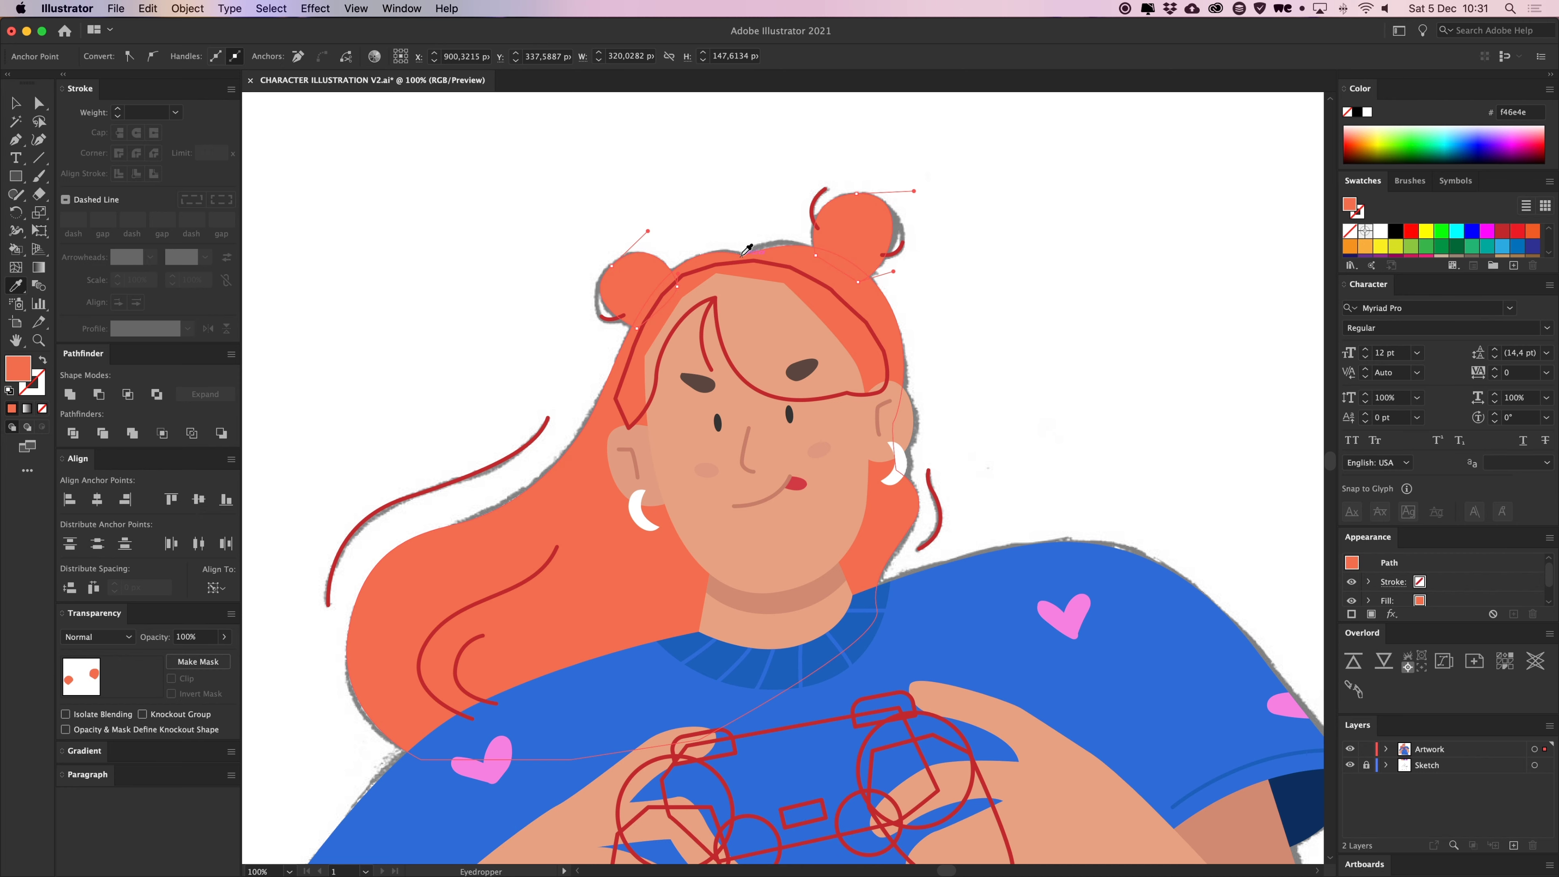
{"action": "key", "text": "v"}
{"action": "left_click", "coordinate": [724, 164]}
Recolour the loose strand lines around both hair buns with the hair's orange #f46e4e as their stroke
{"action": "scroll", "coordinate": [736, 185], "scroll_direction": "up", "scroll_amount": 3}
{"action": "key", "text": "a"}
{"action": "left_click", "coordinate": [833, 290]}
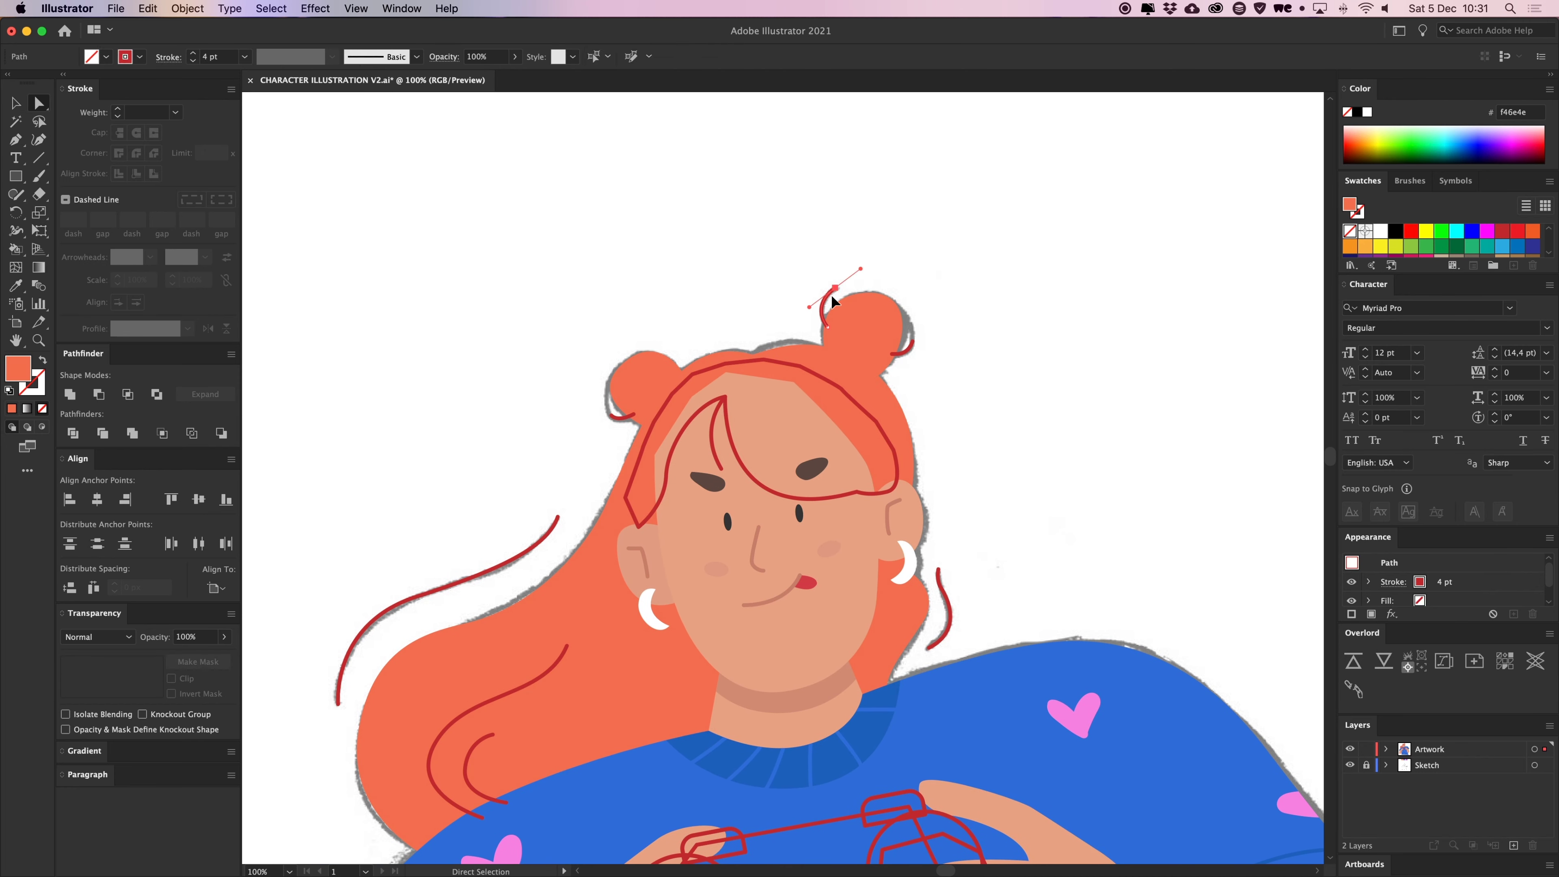
{"action": "left_click", "coordinate": [902, 350], "text": "shift"}
{"action": "left_click", "coordinate": [902, 354]}
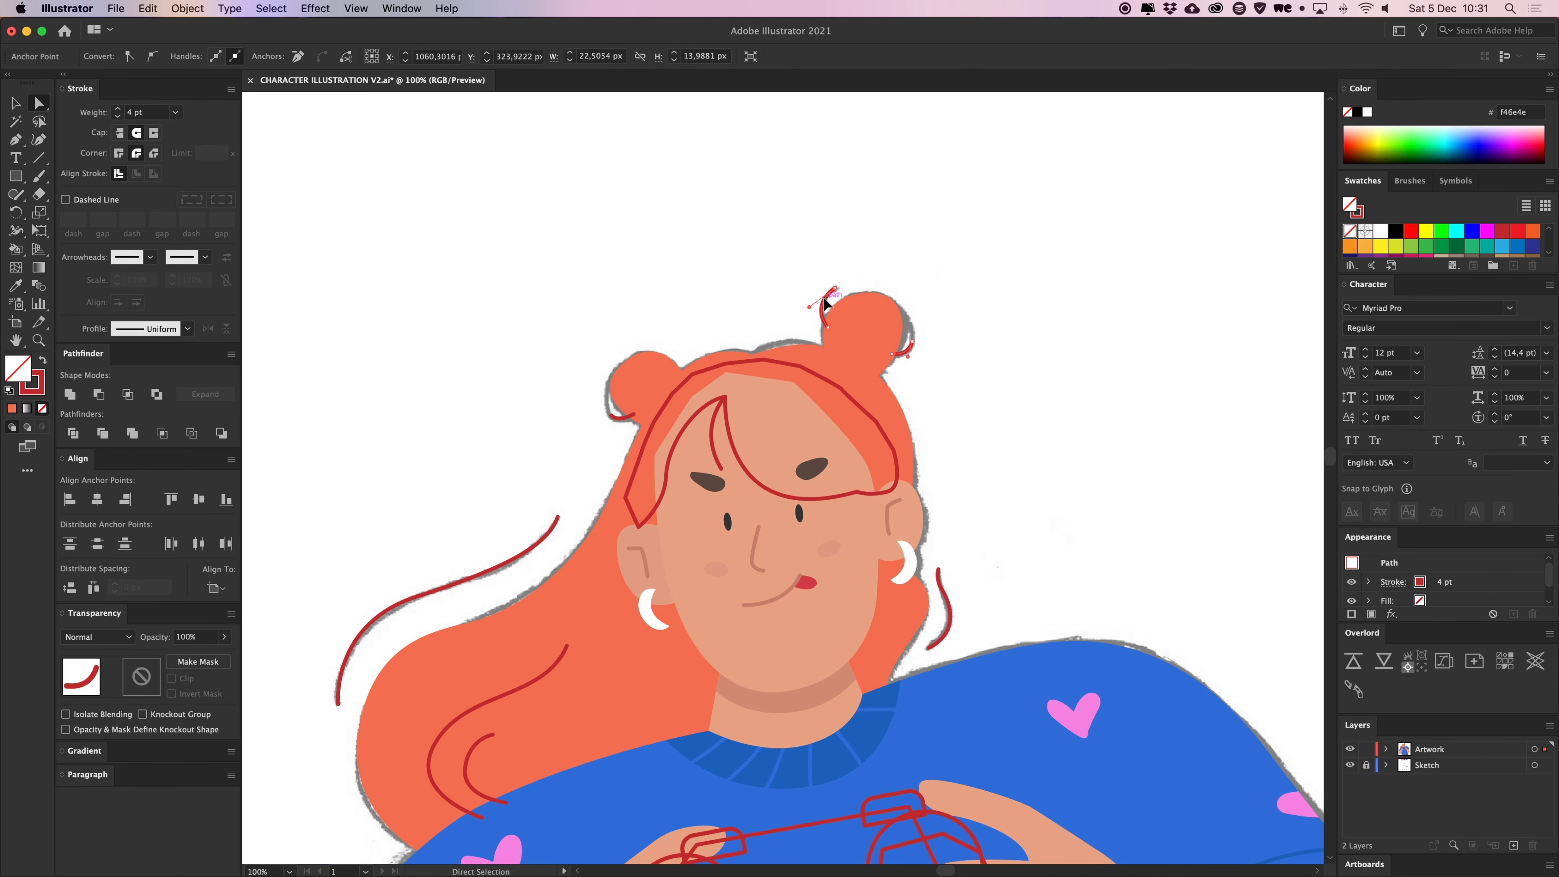
{"action": "left_click", "coordinate": [824, 301], "text": "shift"}
{"action": "left_click", "coordinate": [617, 417], "text": "shift"}
{"action": "key", "text": "i"}
{"action": "left_click", "coordinate": [29, 390]}
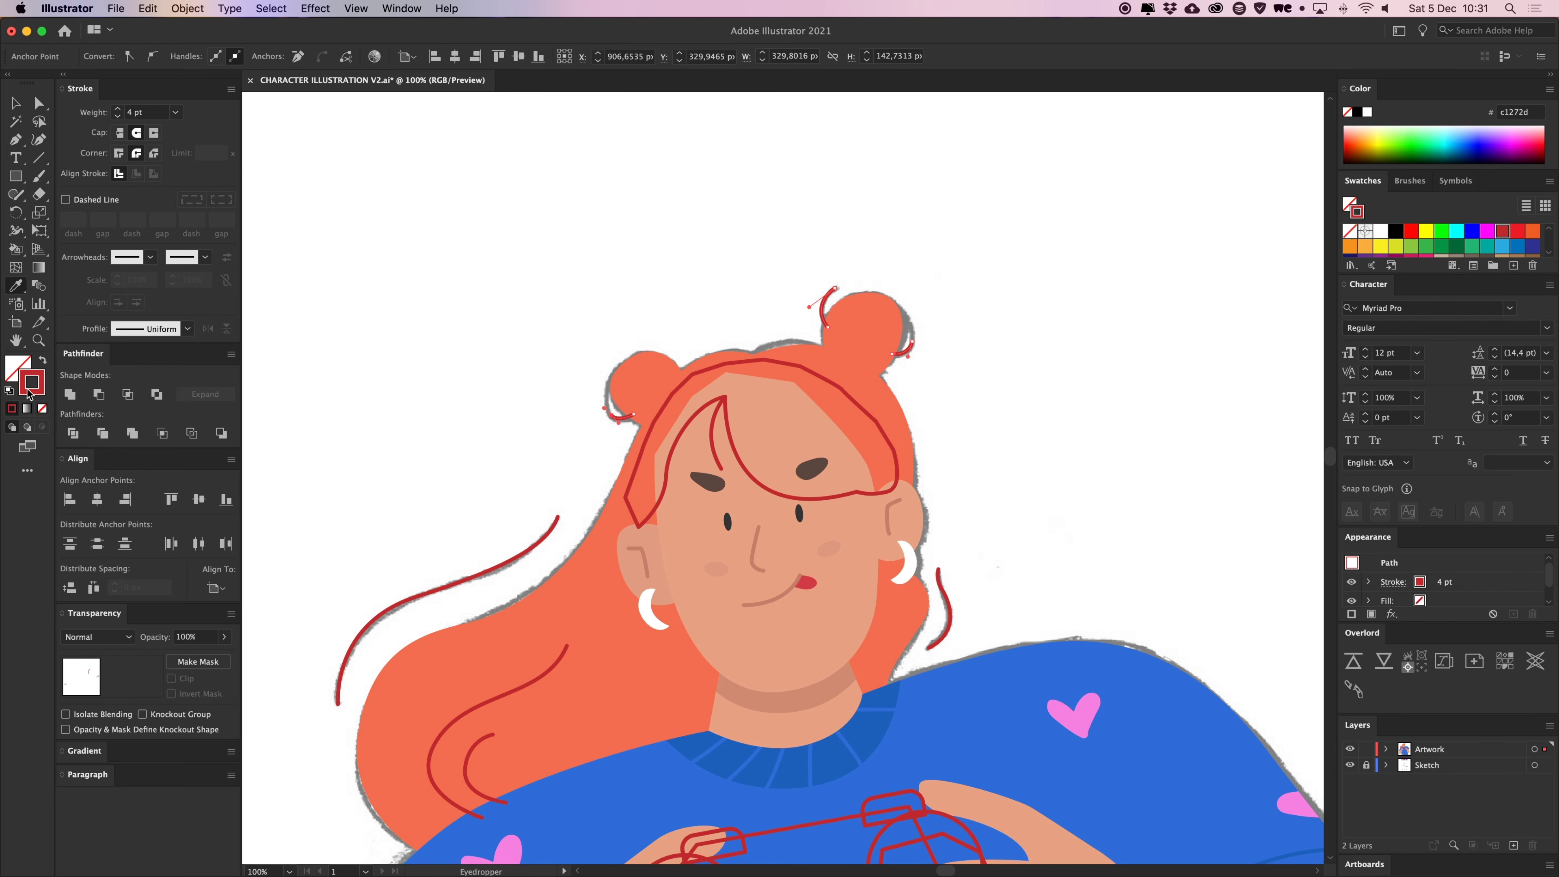
{"action": "left_click", "coordinate": [639, 377]}
{"action": "key", "text": "v"}
{"action": "left_click", "coordinate": [780, 254]}
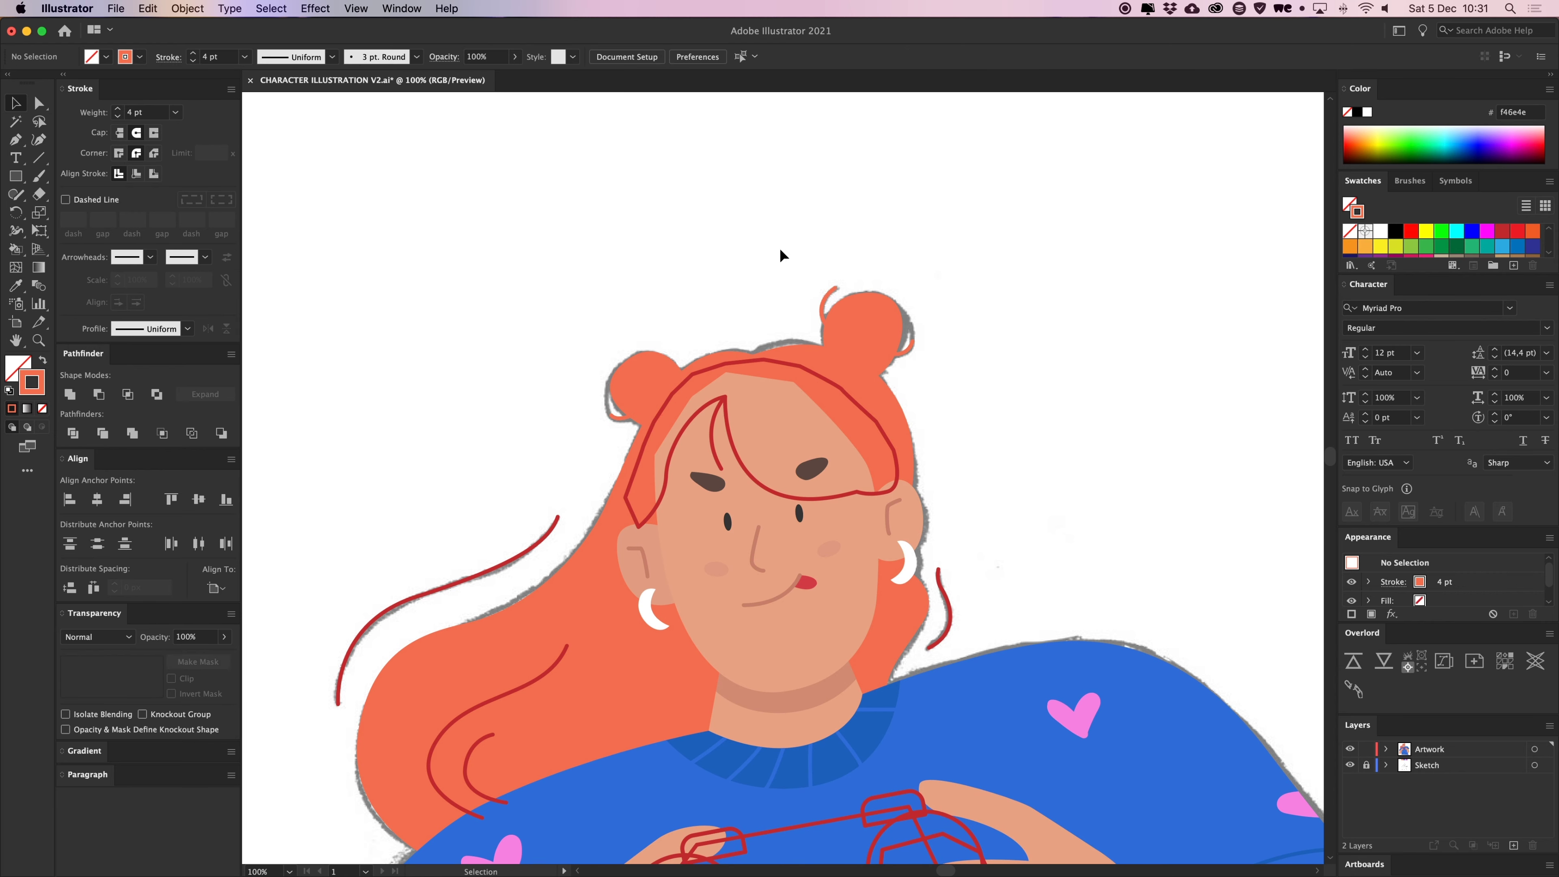
Fill the fringe shape across the forehead with the hair buns' orange and remove its red outline
{"action": "left_click_drag", "start_coordinate": [893, 362], "coordinate": [879, 337]}
{"action": "key", "text": "a"}
{"action": "left_click", "coordinate": [846, 383]}
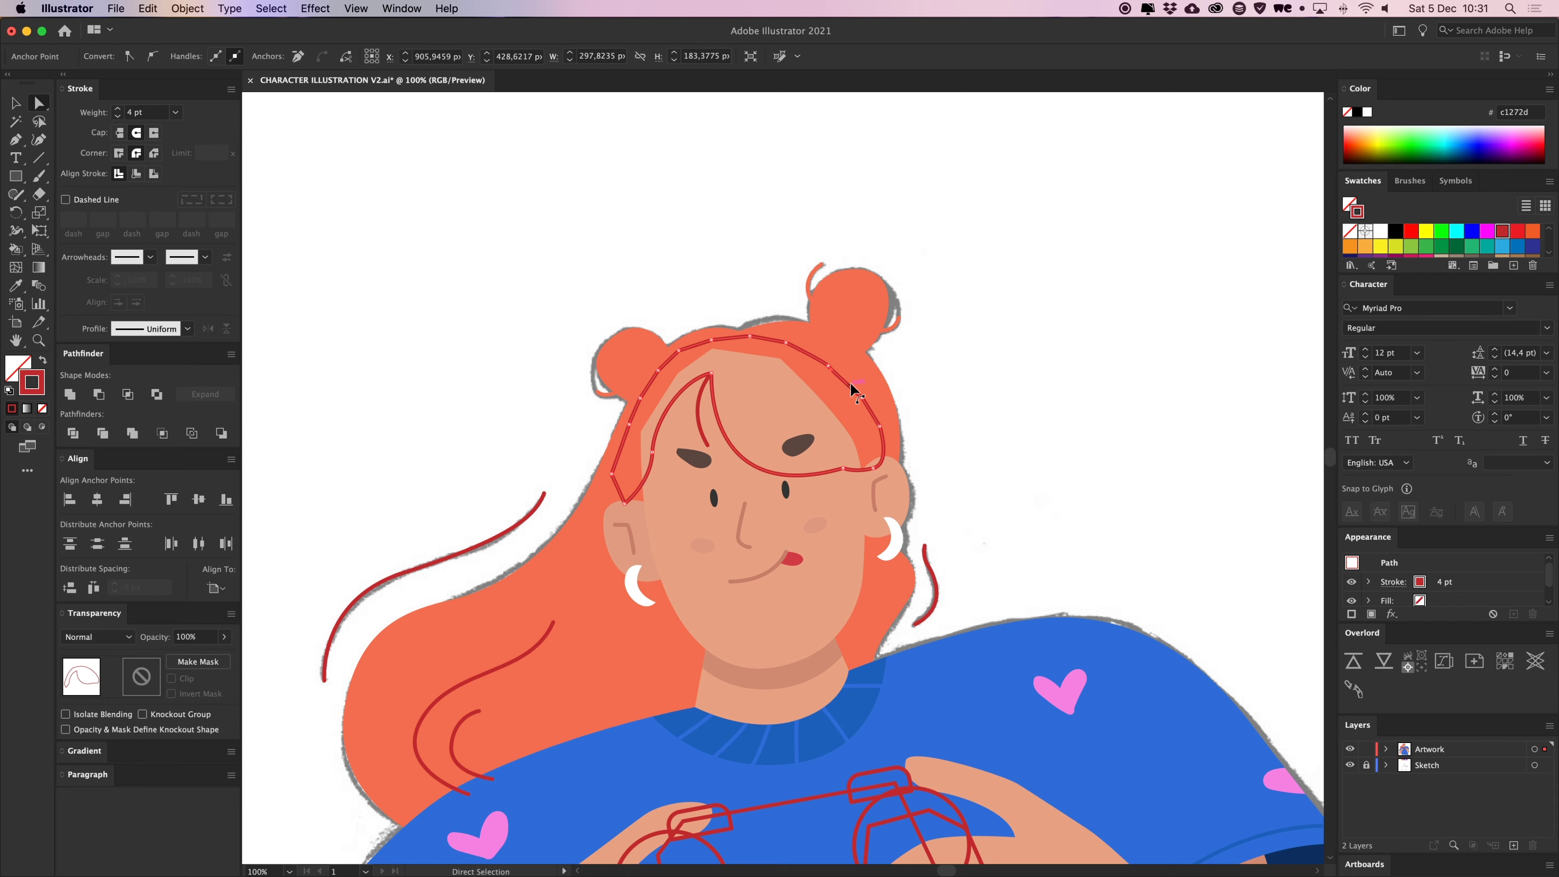
{"action": "key", "text": "i"}
{"action": "left_click", "coordinate": [846, 289]}
{"action": "key", "text": "v"}
{"action": "left_click", "coordinate": [982, 362]}
{"action": "left_click_drag", "start_coordinate": [973, 399], "coordinate": [946, 274]}
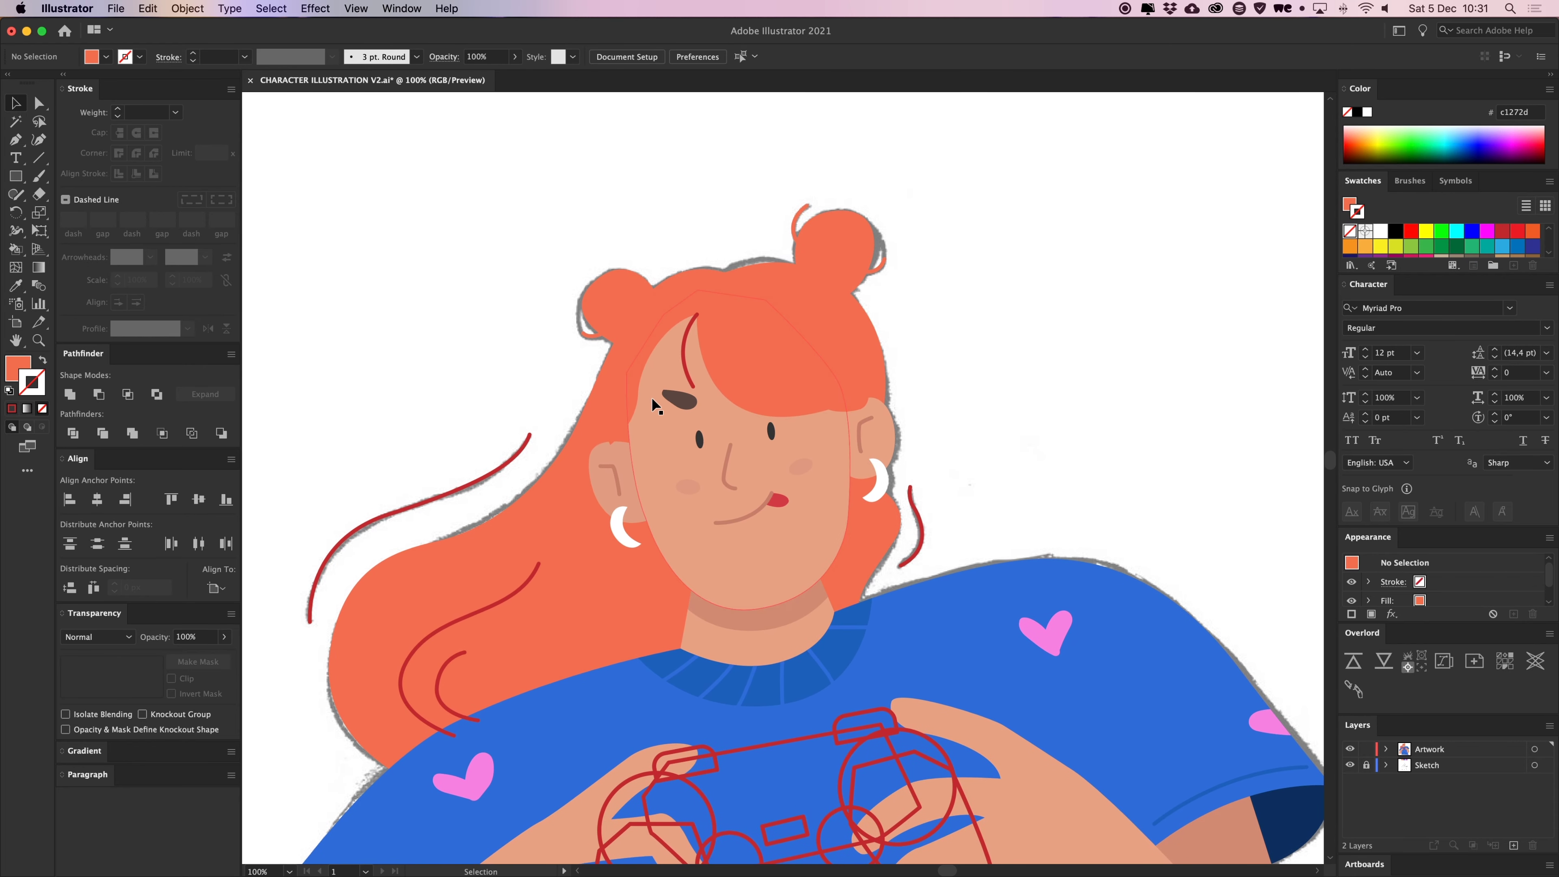
Move the fringe's lower tip anchor above the ear with the earring near the long hair slightly up and toward the face
{"action": "key", "text": "a"}
{"action": "left_click", "coordinate": [612, 425]}
{"action": "key", "text": "super+equal"}
{"action": "key", "text": "super+equal"}
{"action": "key", "text": "super+equal"}
{"action": "scroll", "coordinate": [613, 425], "scroll_direction": "down", "scroll_amount": 2}
{"action": "scroll", "coordinate": [613, 425], "scroll_direction": "left", "scroll_amount": 2}
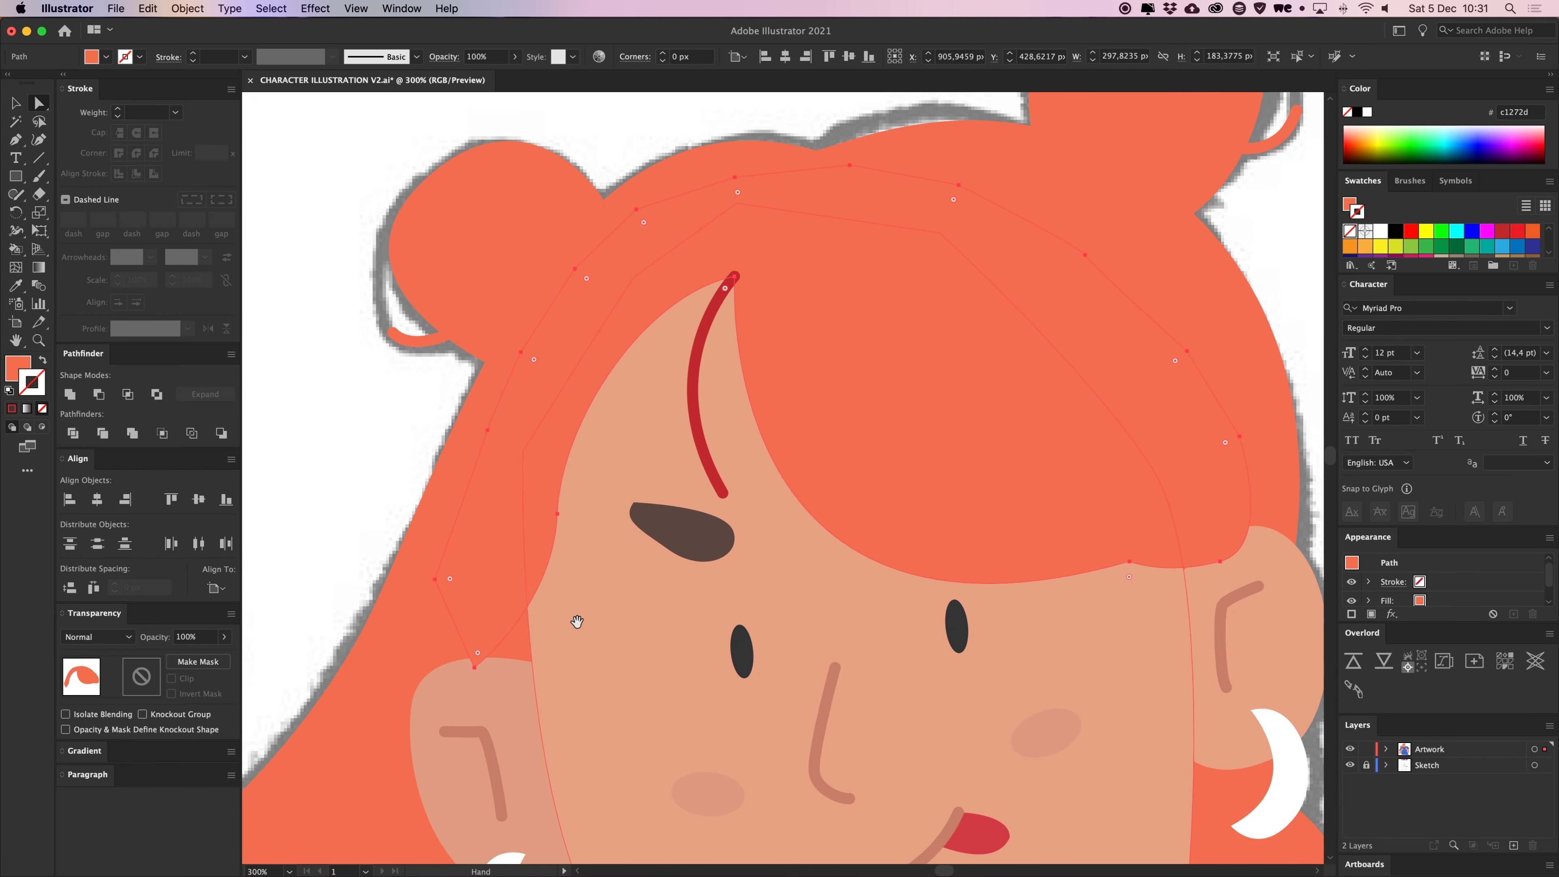
{"action": "scroll", "coordinate": [557, 585], "scroll_direction": "down", "scroll_amount": 3}
{"action": "scroll", "coordinate": [556, 584], "scroll_direction": "left", "scroll_amount": 3}
{"action": "left_click_drag", "start_coordinate": [565, 580], "coordinate": [586, 557]}
{"action": "left_click", "coordinate": [438, 414]}
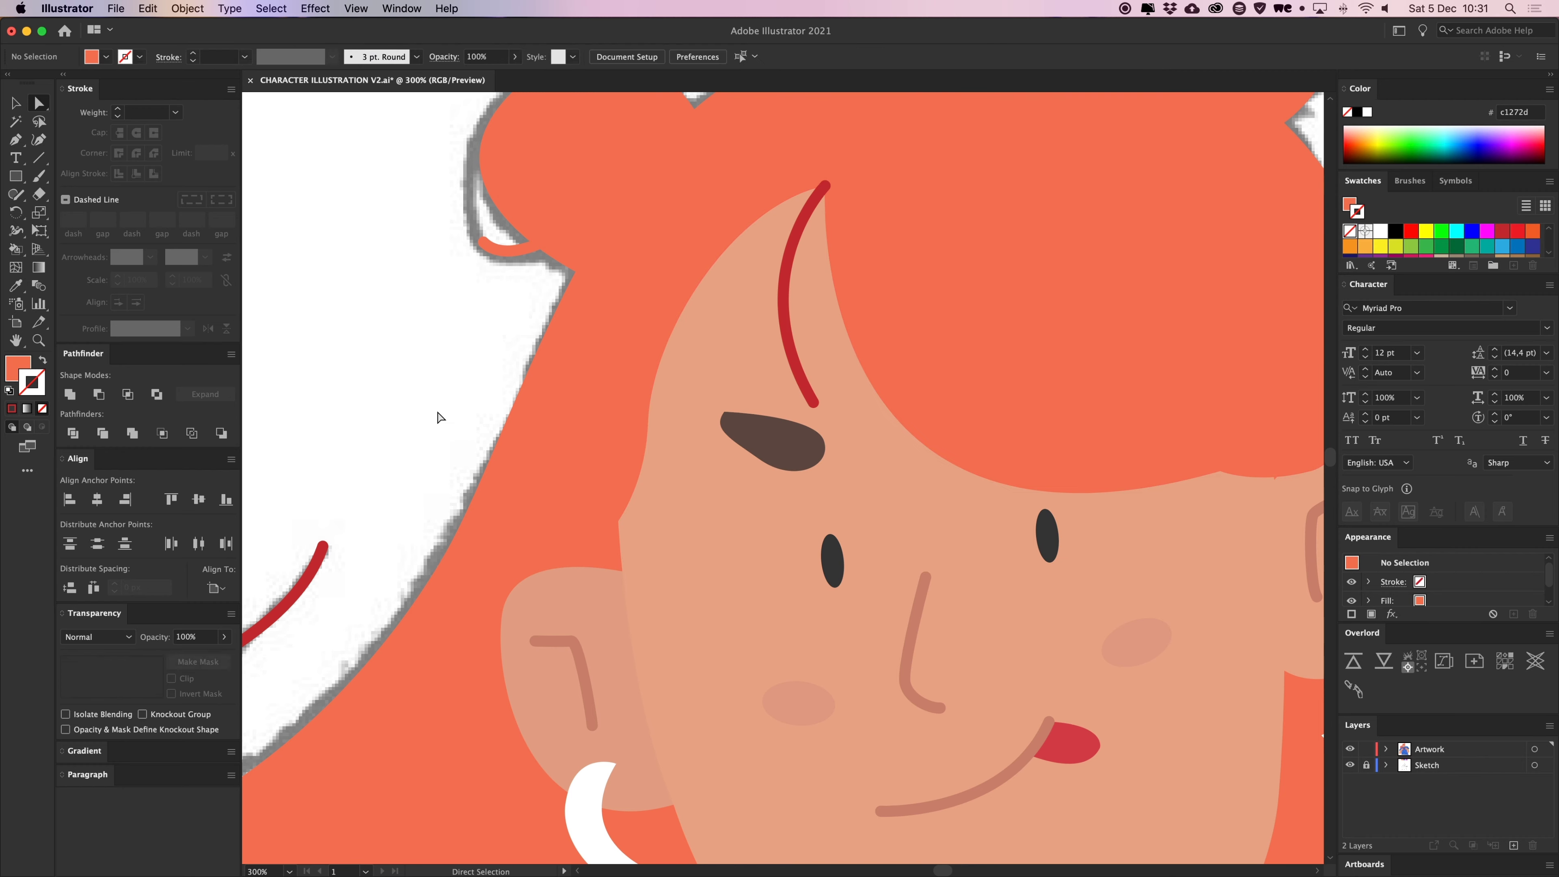
Recolour the thin strand line hanging over the forehead with the hair's orange #f46e4e as its stroke
{"action": "left_click_drag", "start_coordinate": [548, 359], "coordinate": [509, 387]}
{"action": "left_click", "coordinate": [755, 387]}
{"action": "left_click", "coordinate": [761, 393]}
{"action": "key", "text": "super+minus"}
{"action": "key", "text": "super+minus"}
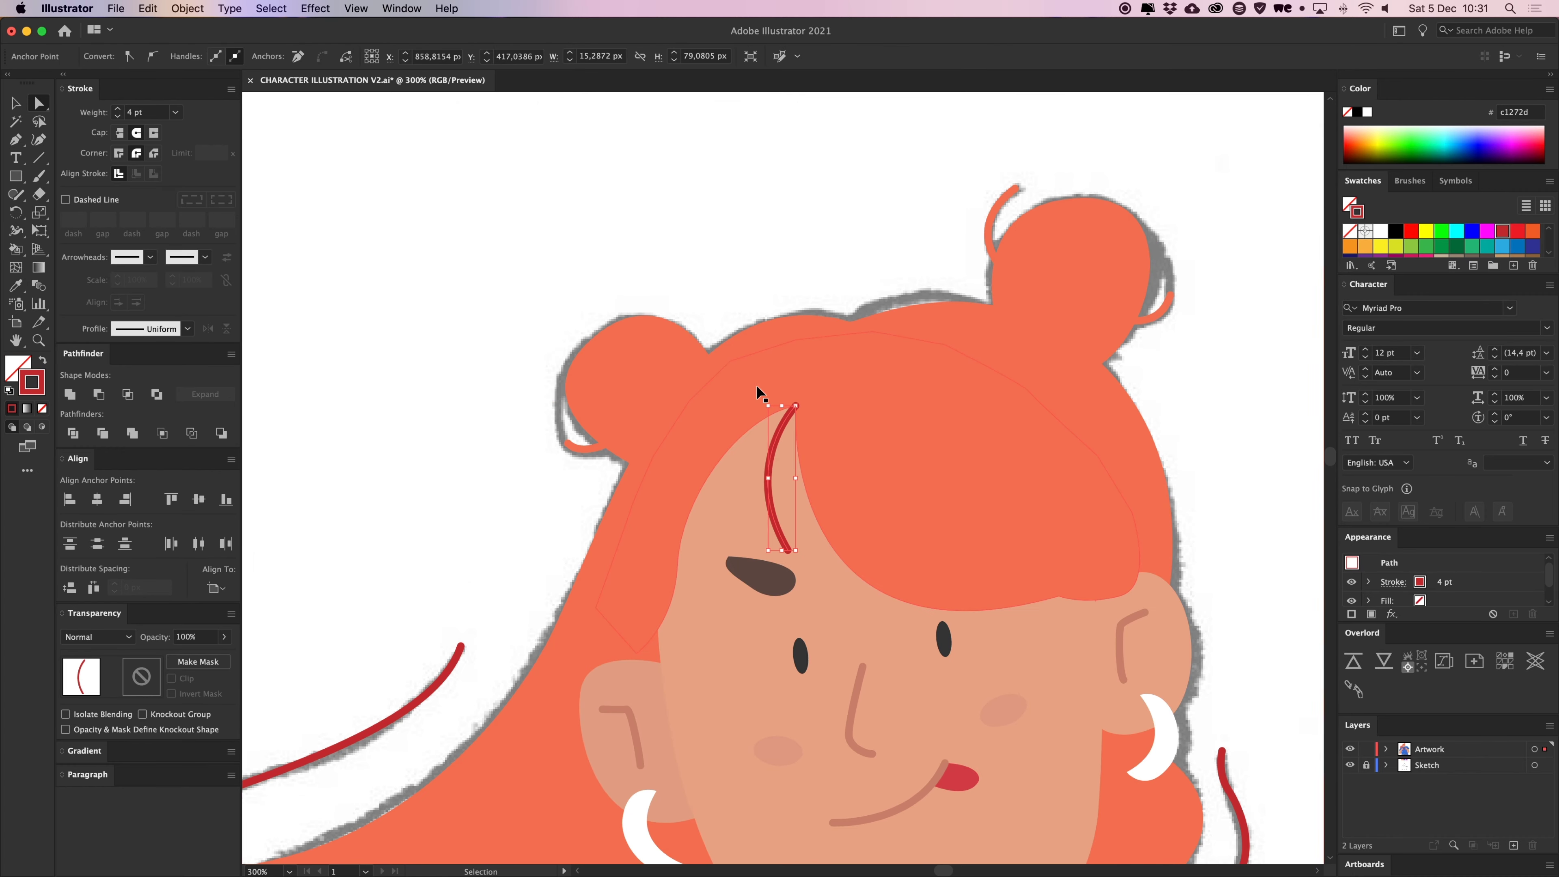
{"action": "key", "text": "i"}
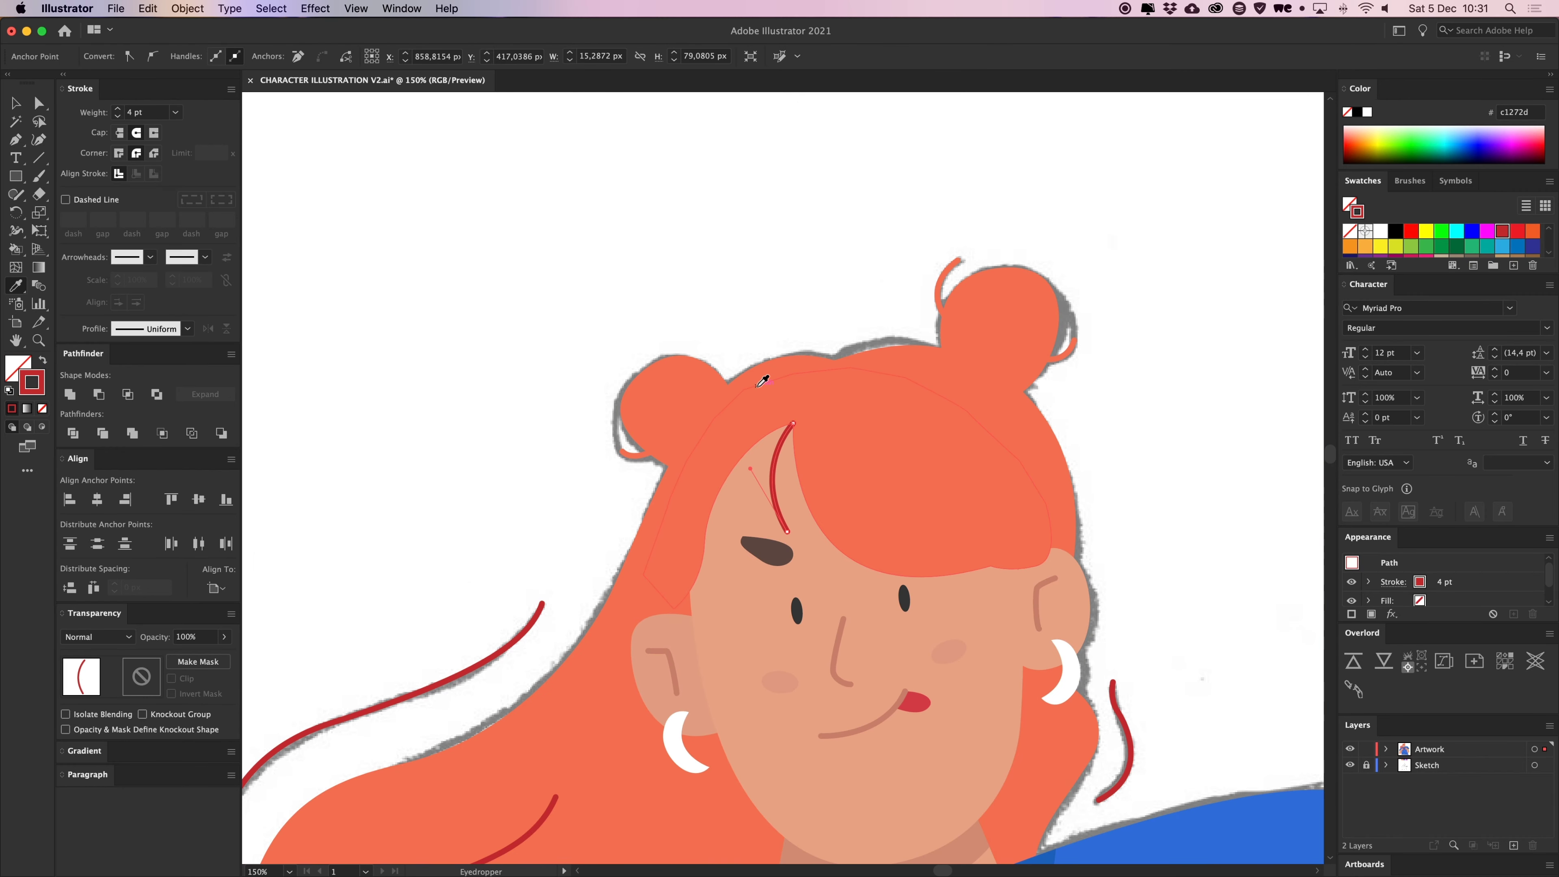
{"action": "left_click", "coordinate": [646, 448]}
{"action": "key", "text": "v"}
{"action": "left_click", "coordinate": [550, 442]}
{"action": "key", "text": "super+minus"}
{"action": "scroll", "coordinate": [797, 460], "scroll_direction": "down", "scroll_amount": 1}
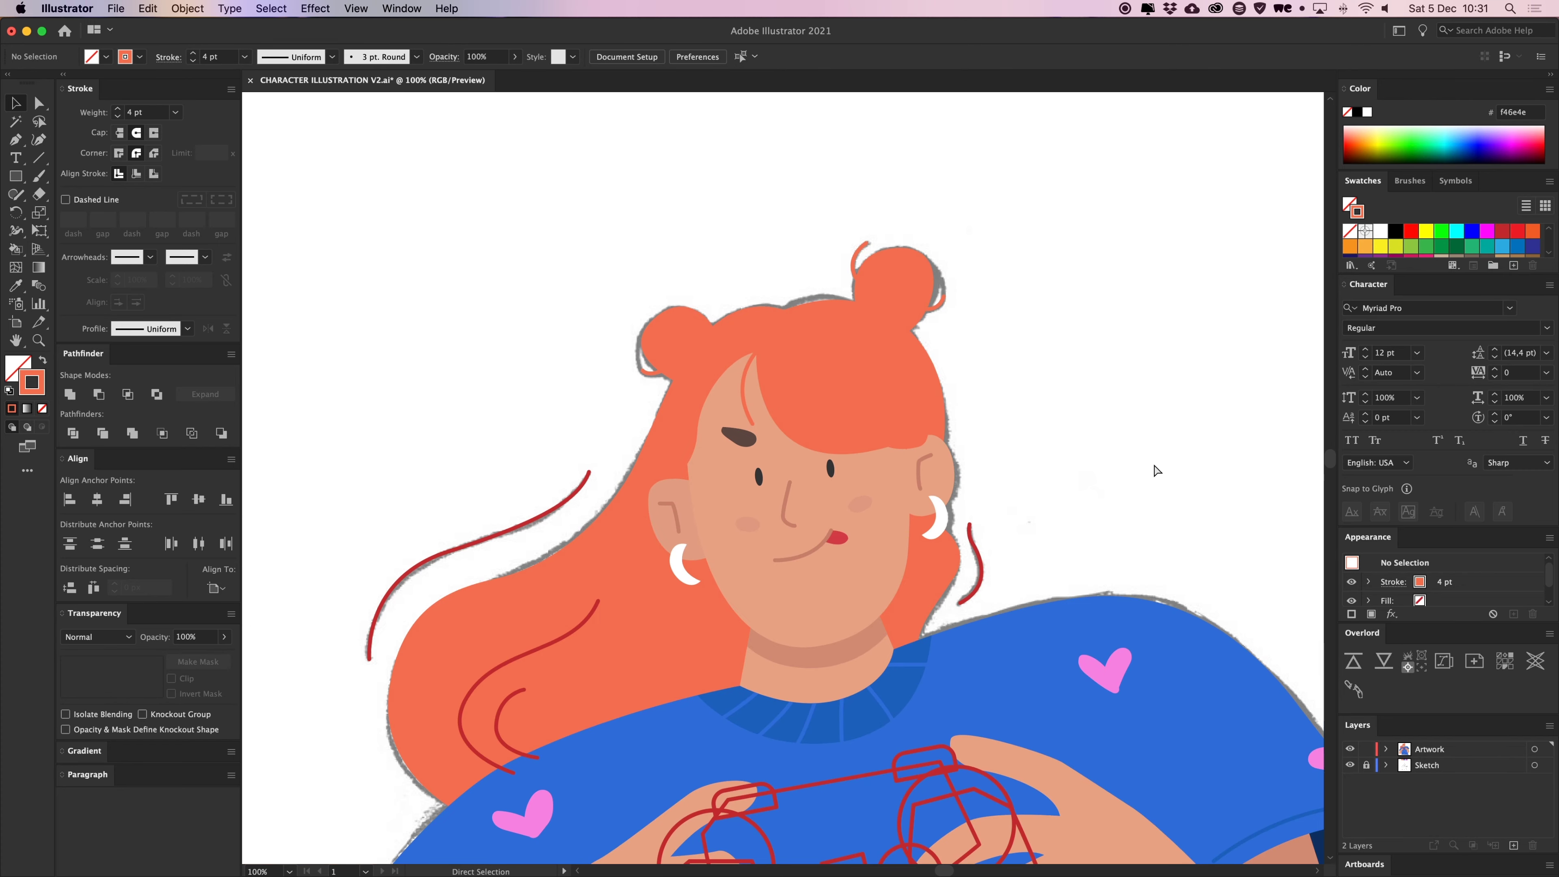
Set the stroke of the two curved lines inside the long hair to the darker orange #d6573e
{"action": "scroll", "coordinate": [1074, 485], "scroll_direction": "down", "scroll_amount": 2}
{"action": "scroll", "coordinate": [1074, 485], "scroll_direction": "left", "scroll_amount": 1}
{"action": "key", "text": "a"}
{"action": "left_click", "coordinate": [552, 653]}
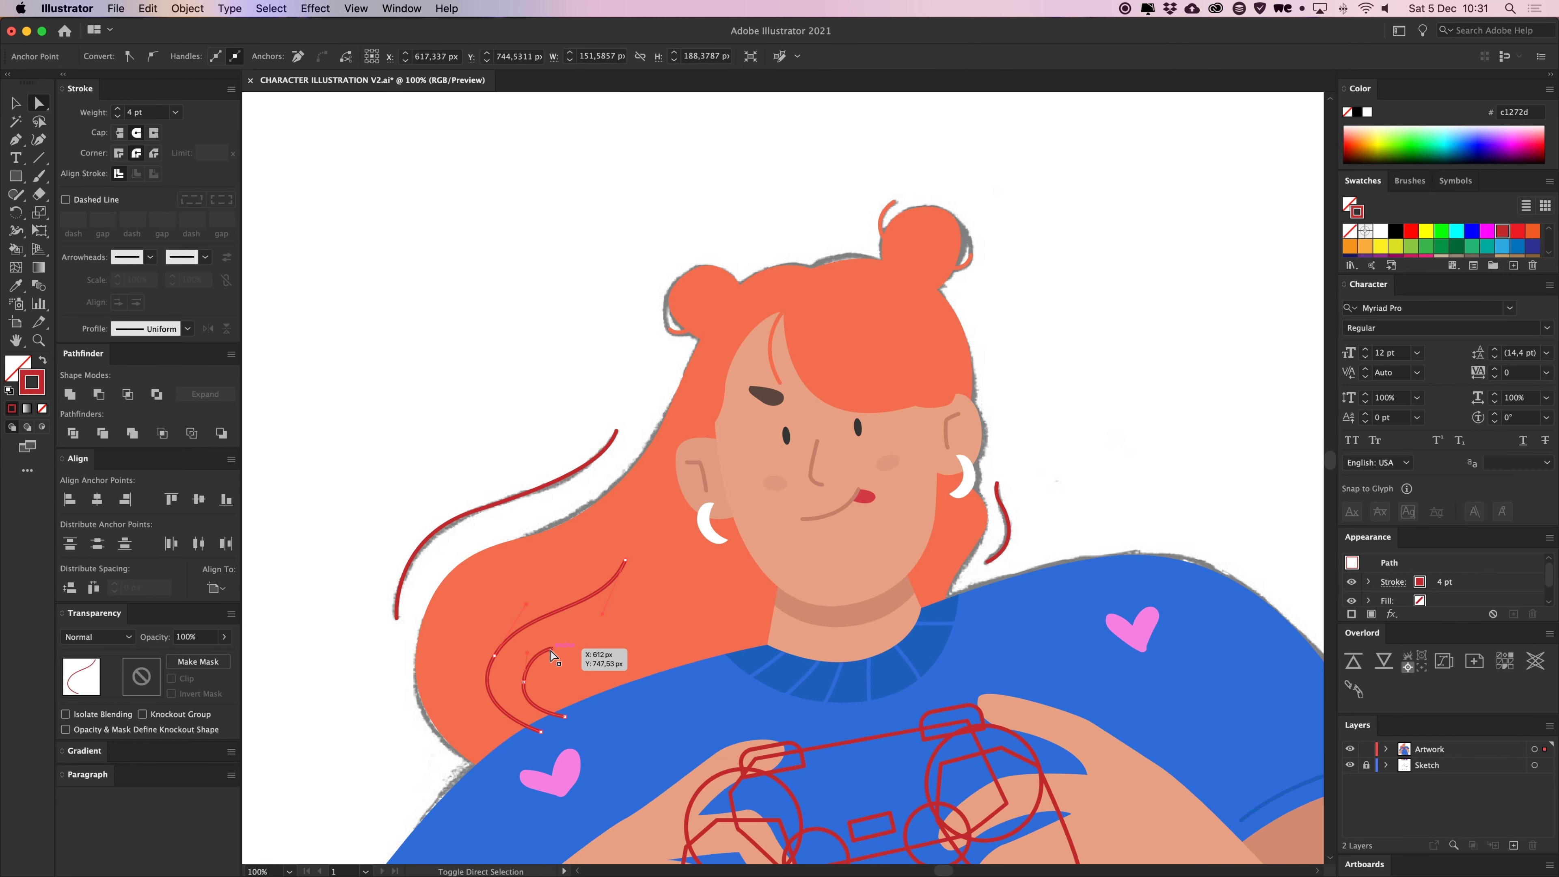
{"action": "key", "text": "i"}
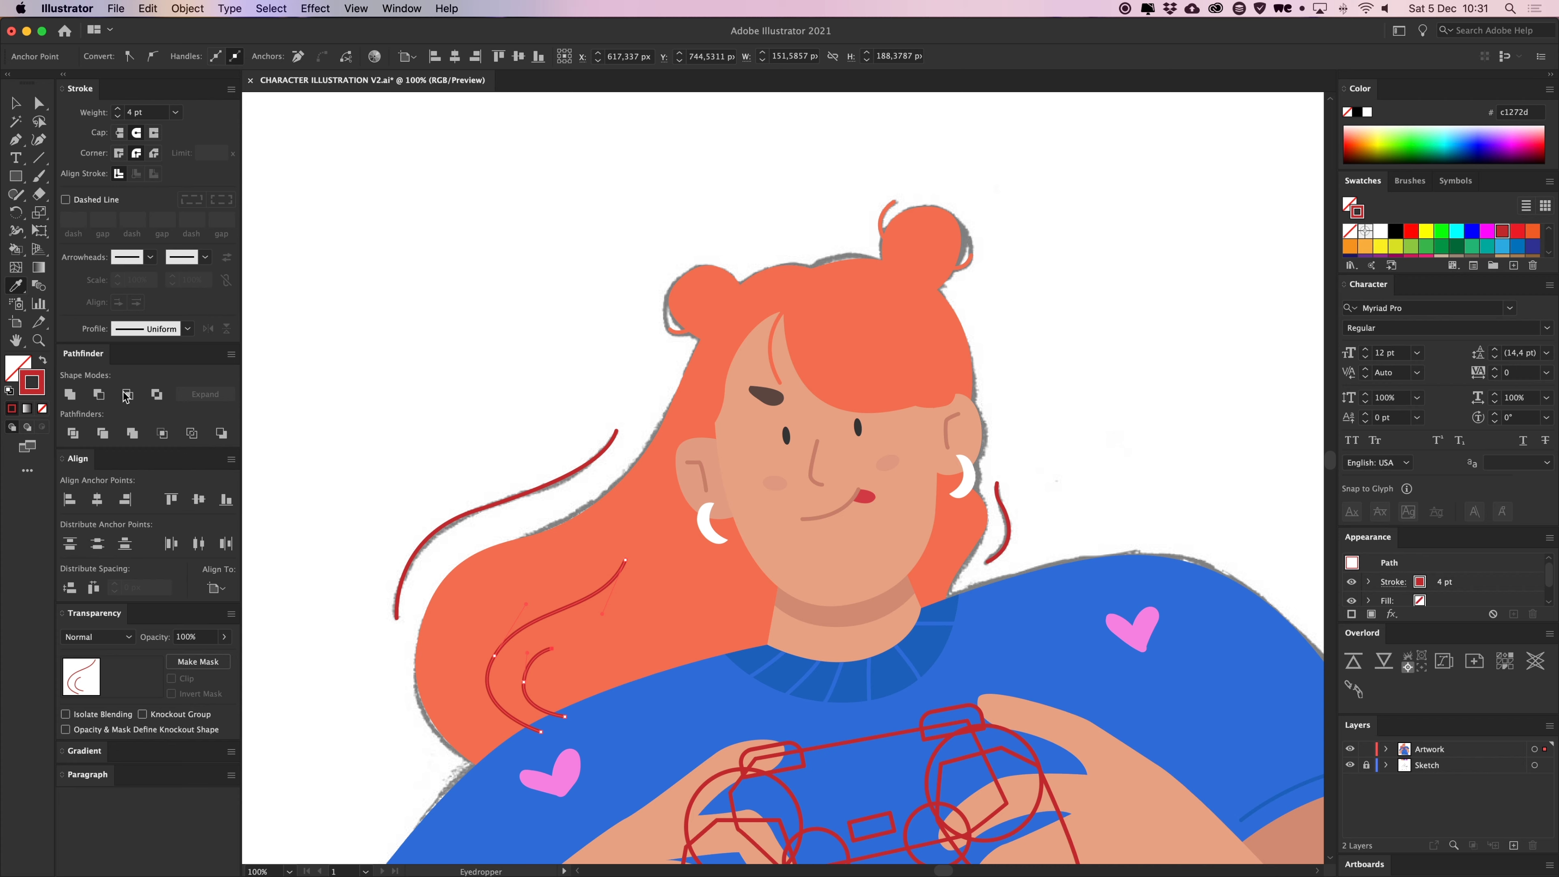
{"action": "left_click", "coordinate": [616, 543]}
{"action": "double_click", "coordinate": [33, 384]}
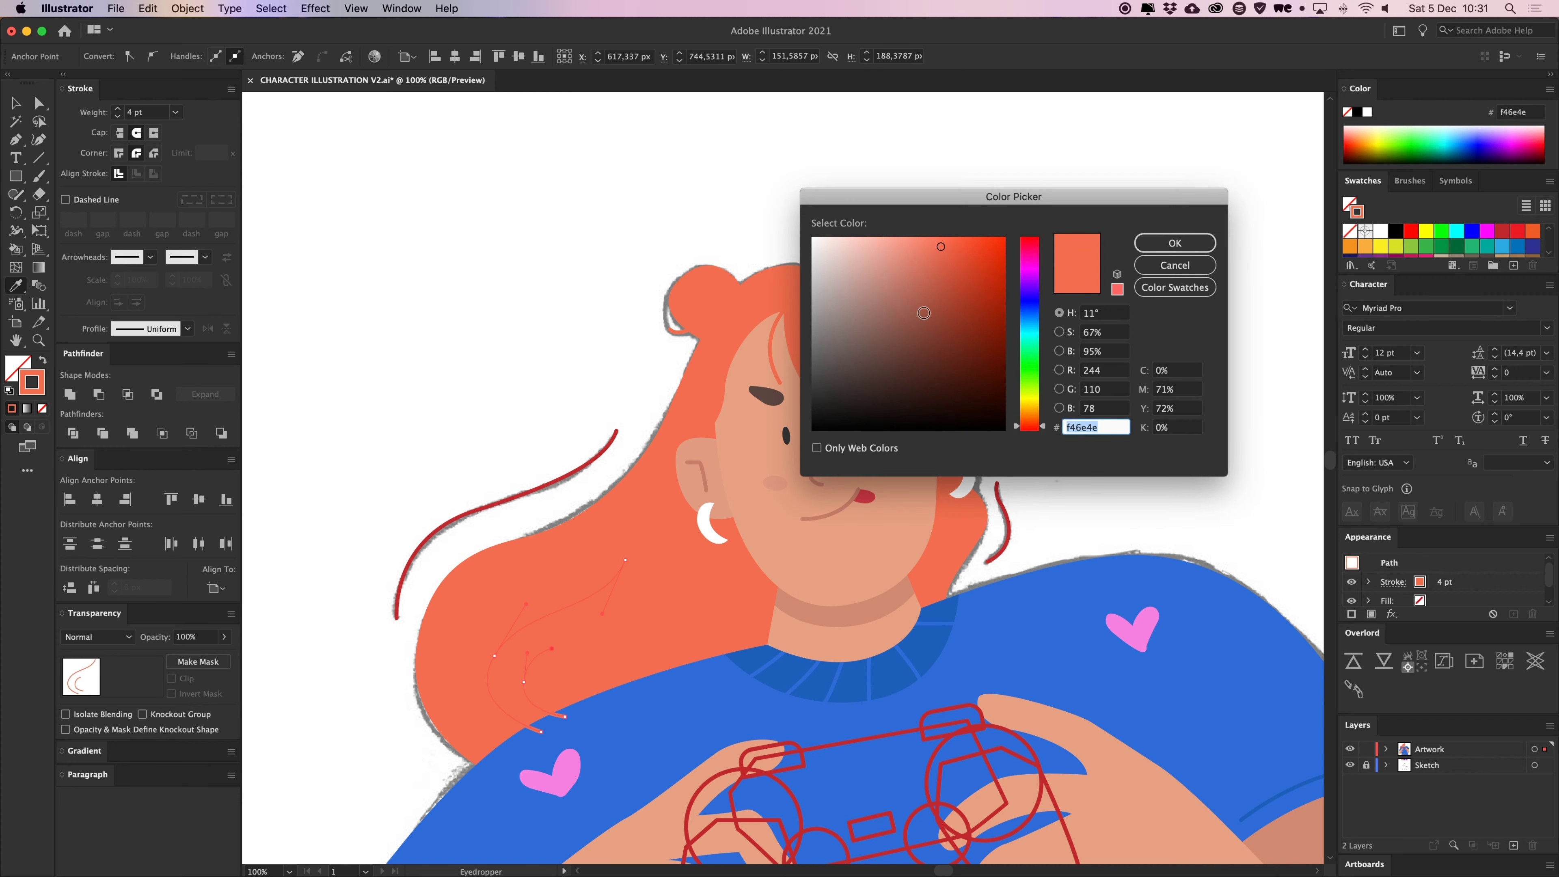
{"action": "left_click_drag", "start_coordinate": [945, 256], "coordinate": [948, 269]}
{"action": "key", "text": "Return"}
{"action": "key", "text": "a"}
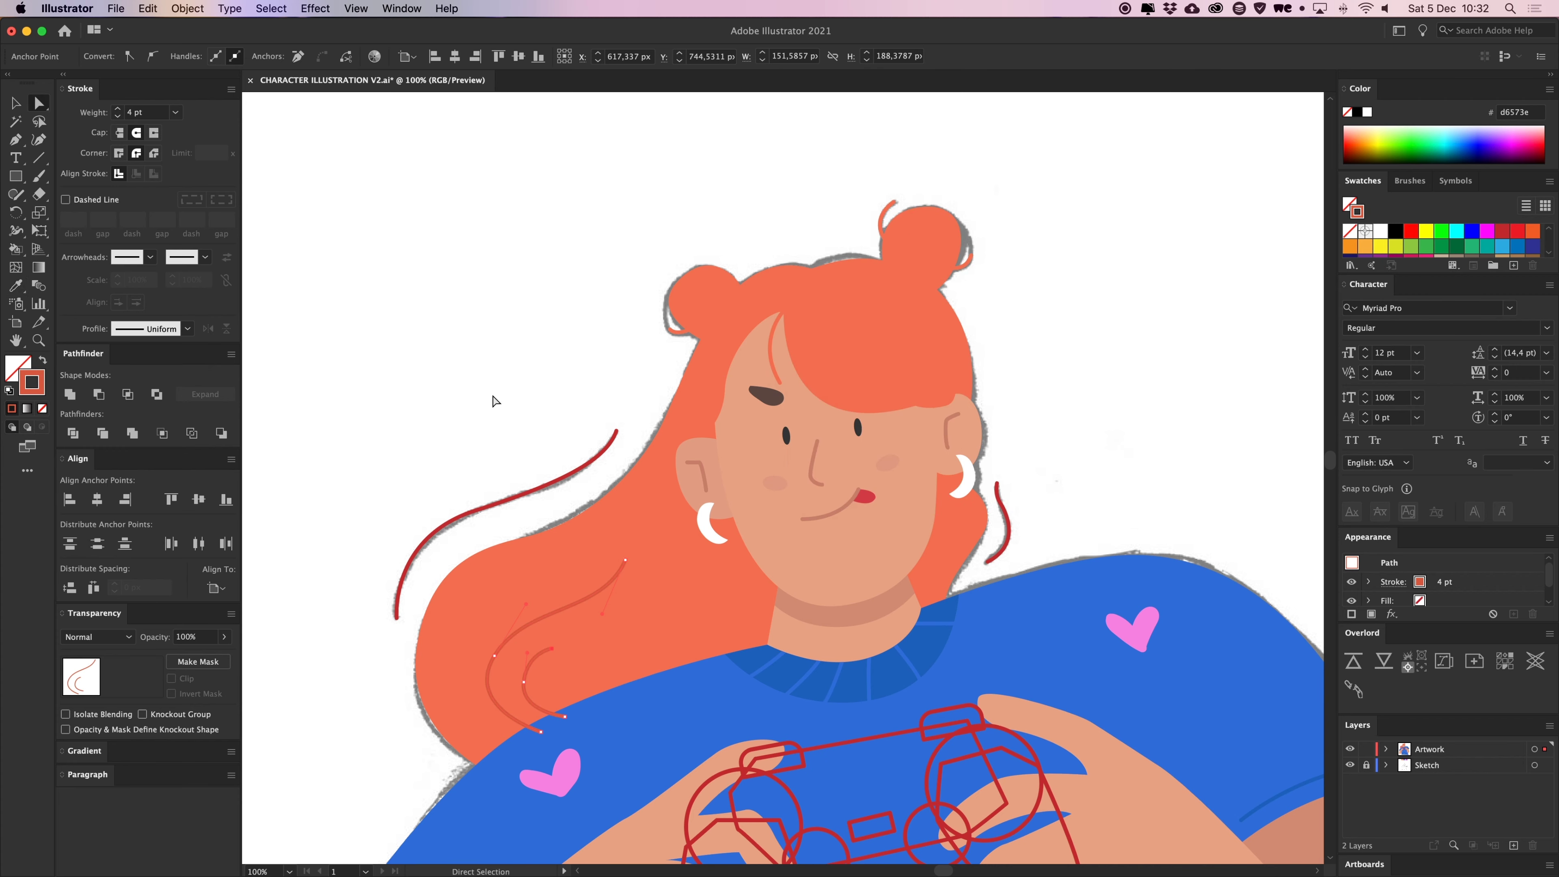
{"action": "left_click", "coordinate": [498, 422]}
Match the strokes of the two flyaway strands outside the hair to the inner hair lines' darker orange #d6573e
{"action": "left_click", "coordinate": [566, 477]}
{"action": "left_click", "coordinate": [1006, 542], "text": "shift"}
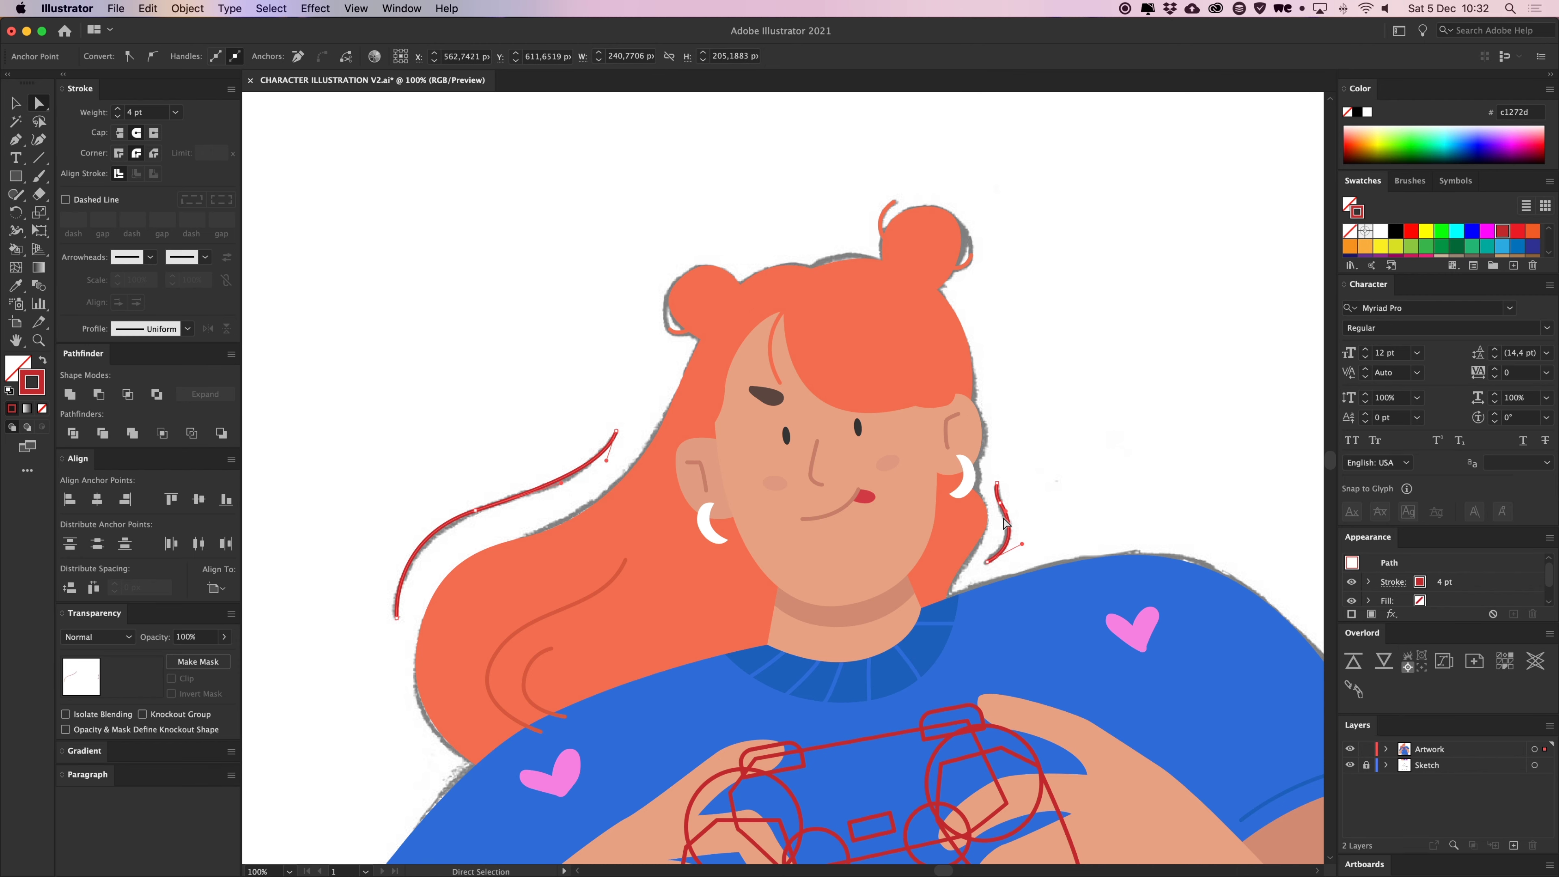
{"action": "key", "text": "i"}
{"action": "left_click", "coordinate": [581, 599]}
{"action": "key", "text": "a"}
{"action": "left_click", "coordinate": [482, 367]}
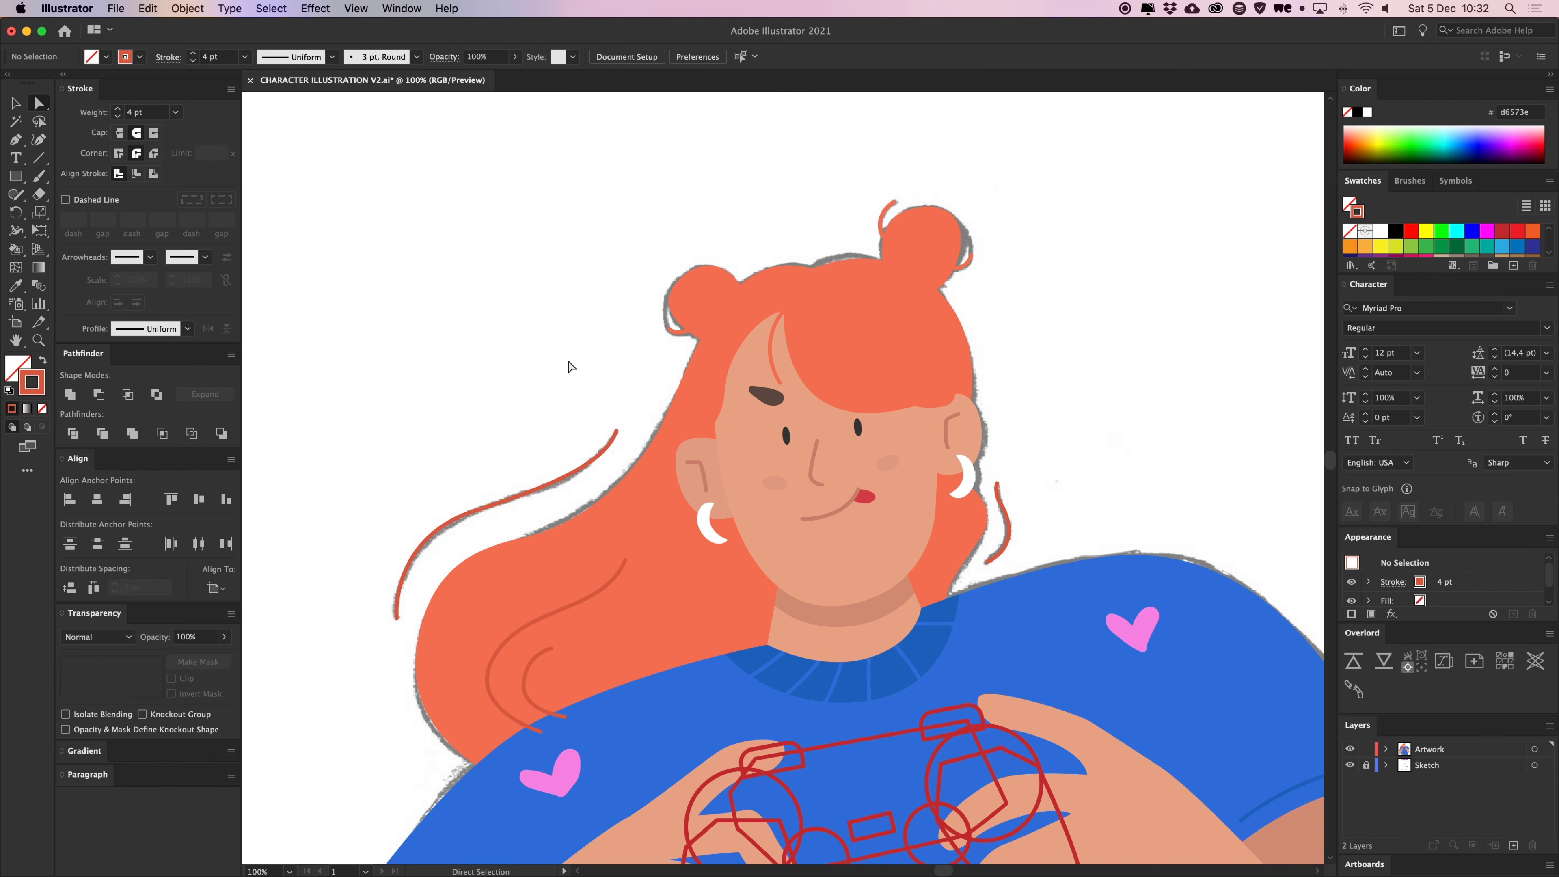
Swap the fill and stroke of both game controller grips so that they are solid red shapes without outlines
{"action": "key", "text": "super+minus"}
{"action": "key", "text": "super+minus"}
{"action": "key", "text": "super+minus"}
{"action": "key", "text": "super+plus"}
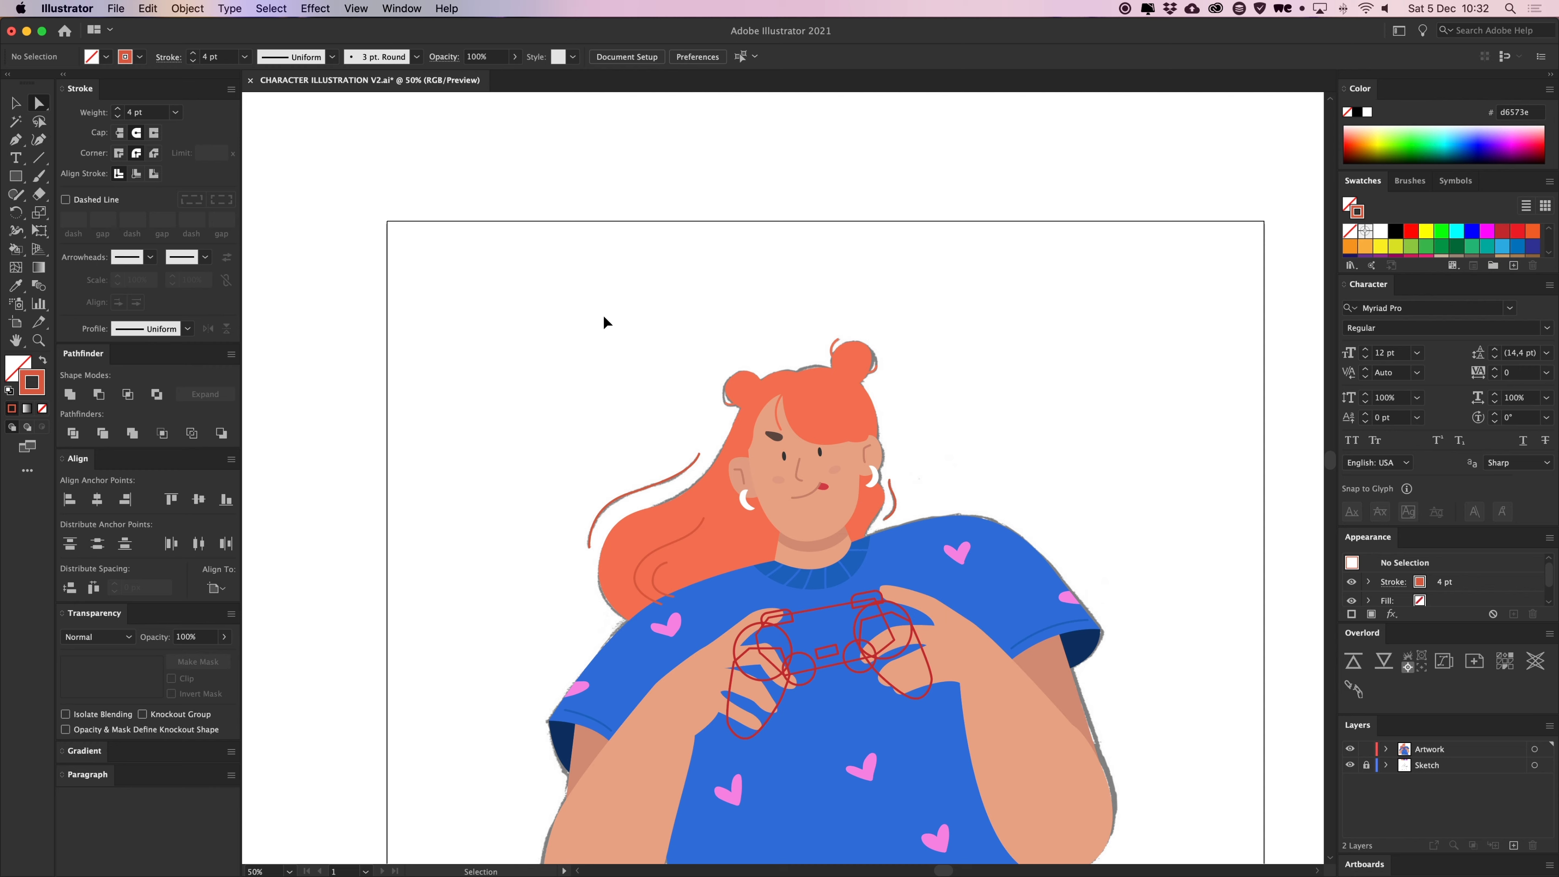
{"action": "key", "text": "super+equal"}
{"action": "scroll", "coordinate": [1053, 342], "scroll_direction": "down", "scroll_amount": 3}
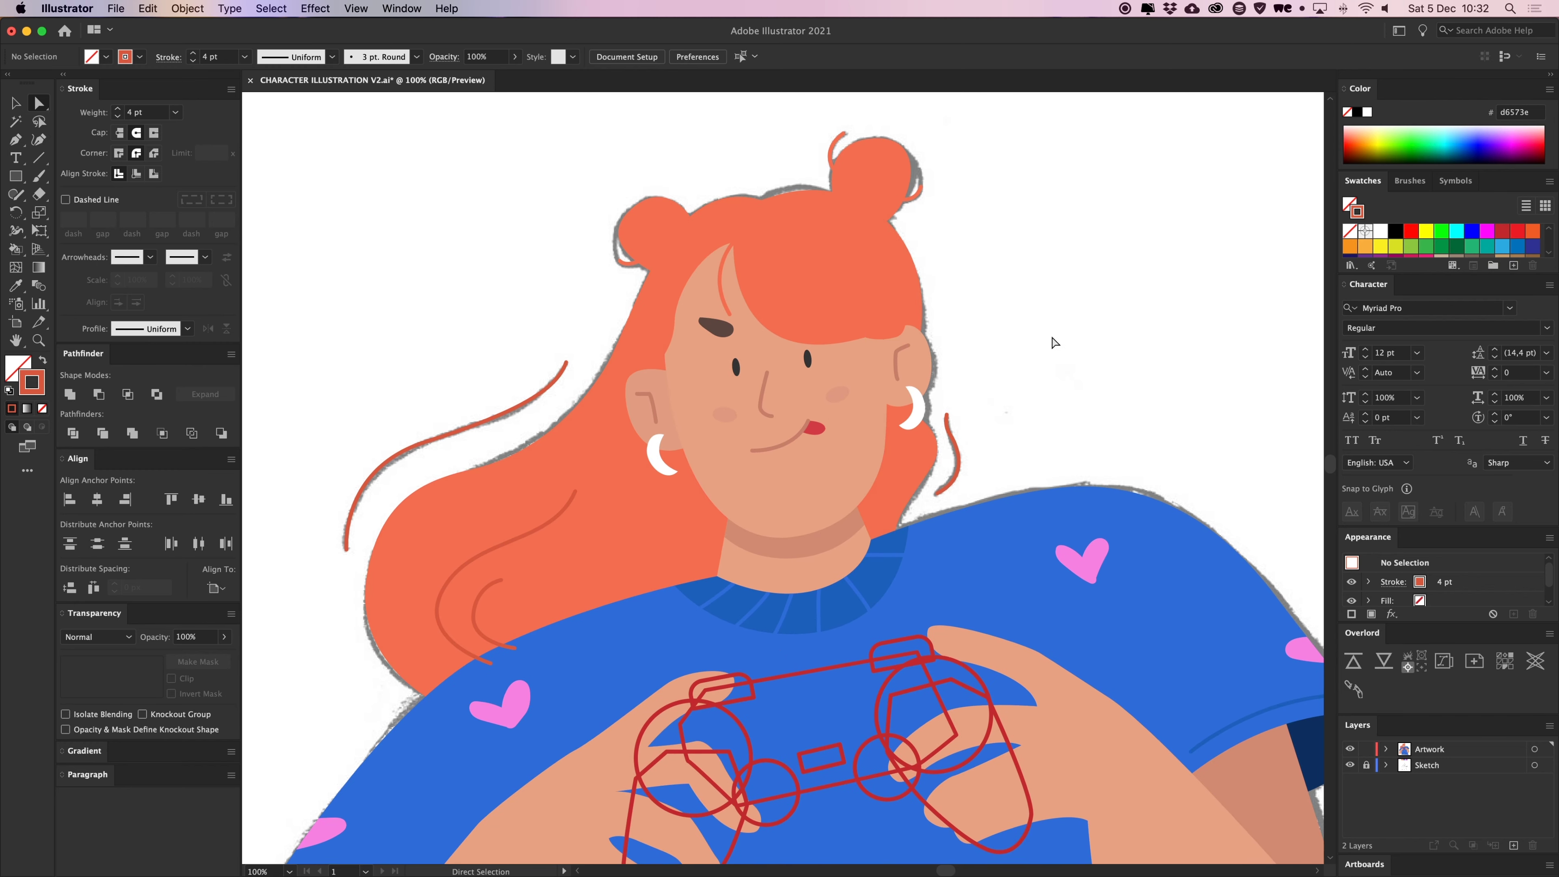
{"action": "scroll", "coordinate": [1053, 342], "scroll_direction": "down", "scroll_amount": 5}
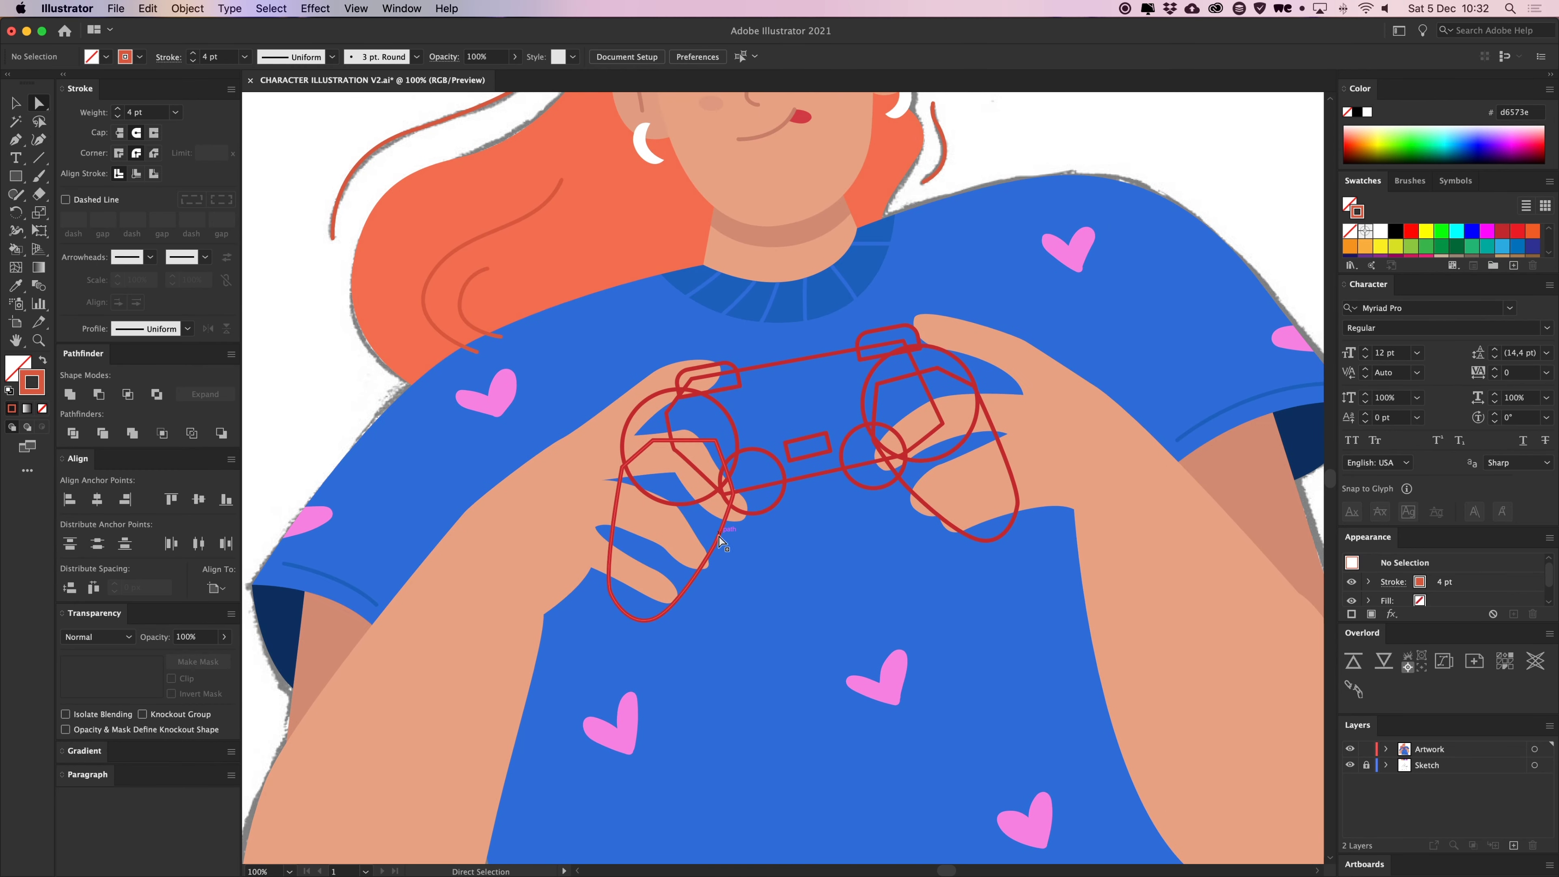
{"action": "left_click", "coordinate": [721, 540]}
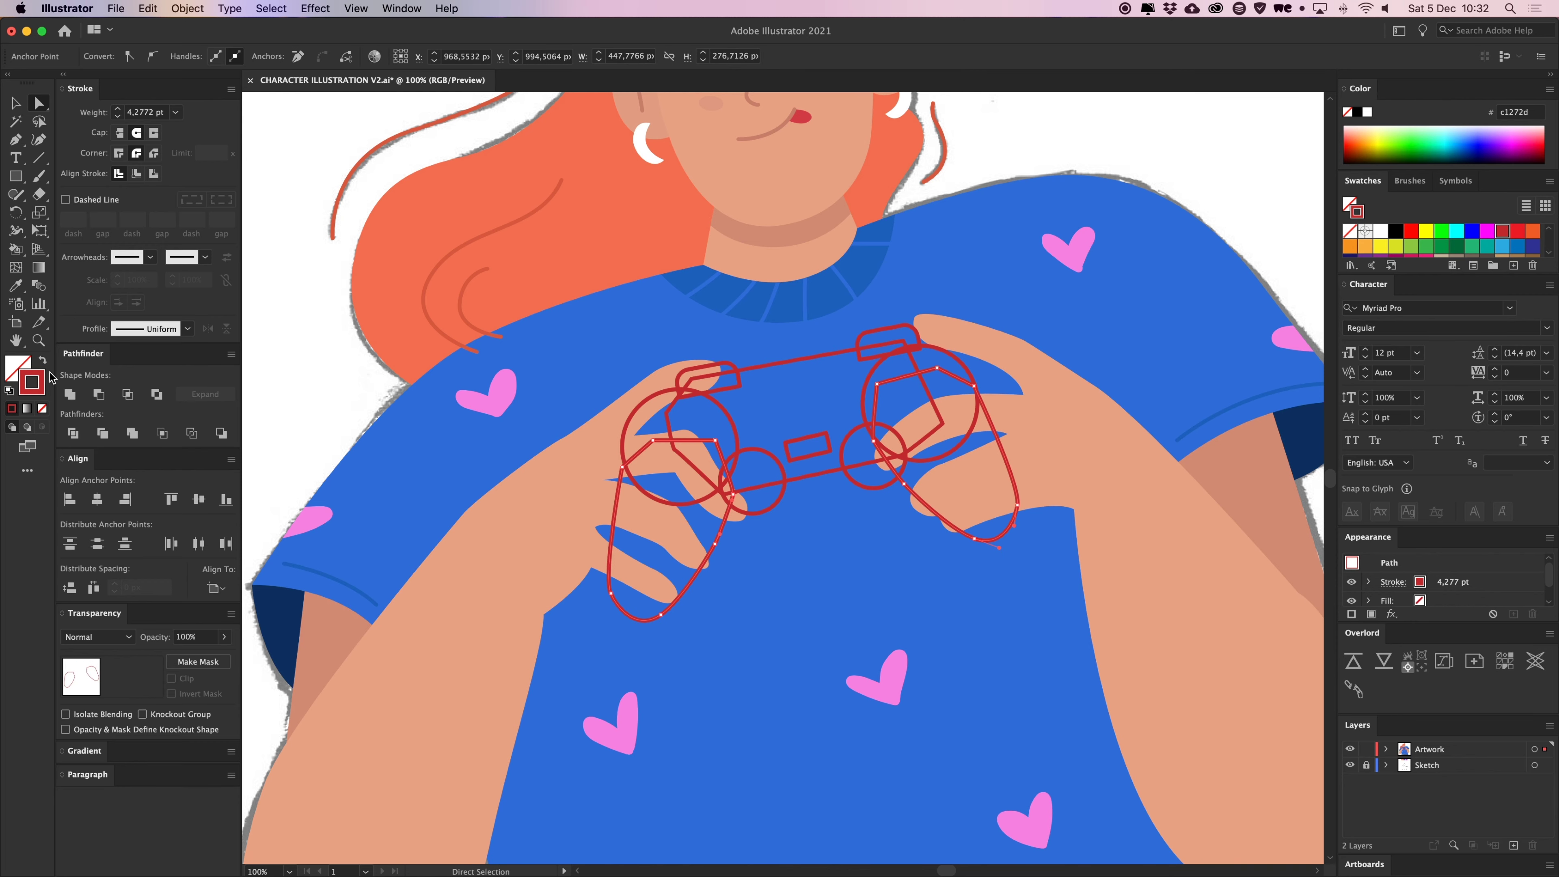
{"action": "left_click", "coordinate": [42, 360]}
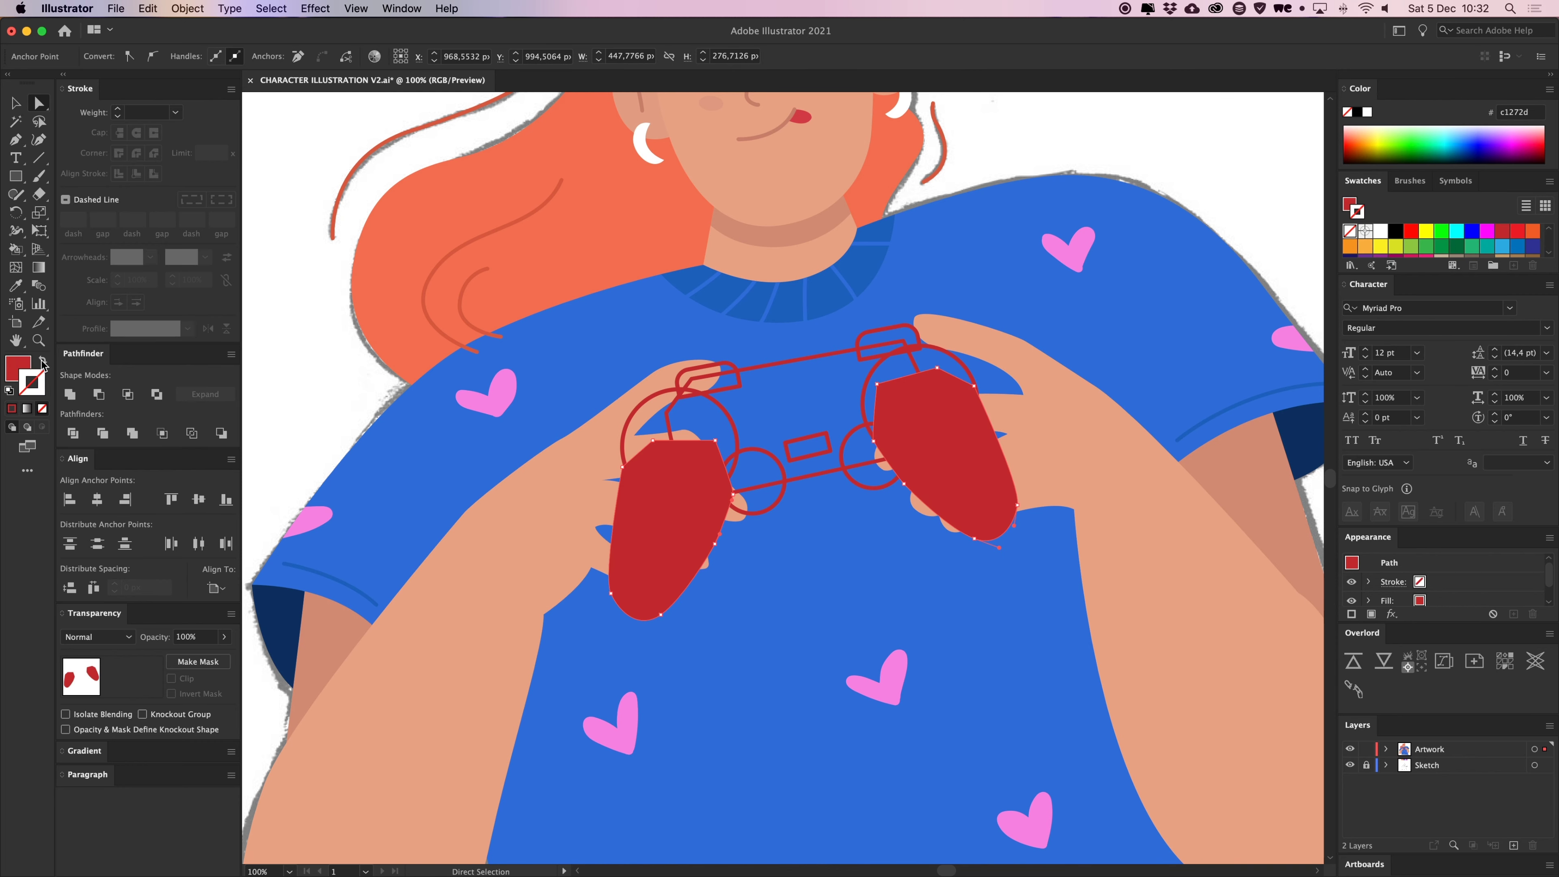
Fill both game controller grips with the light grey #cccccc
{"action": "scroll", "coordinate": [1452, 241], "scroll_direction": "down", "scroll_amount": 3}
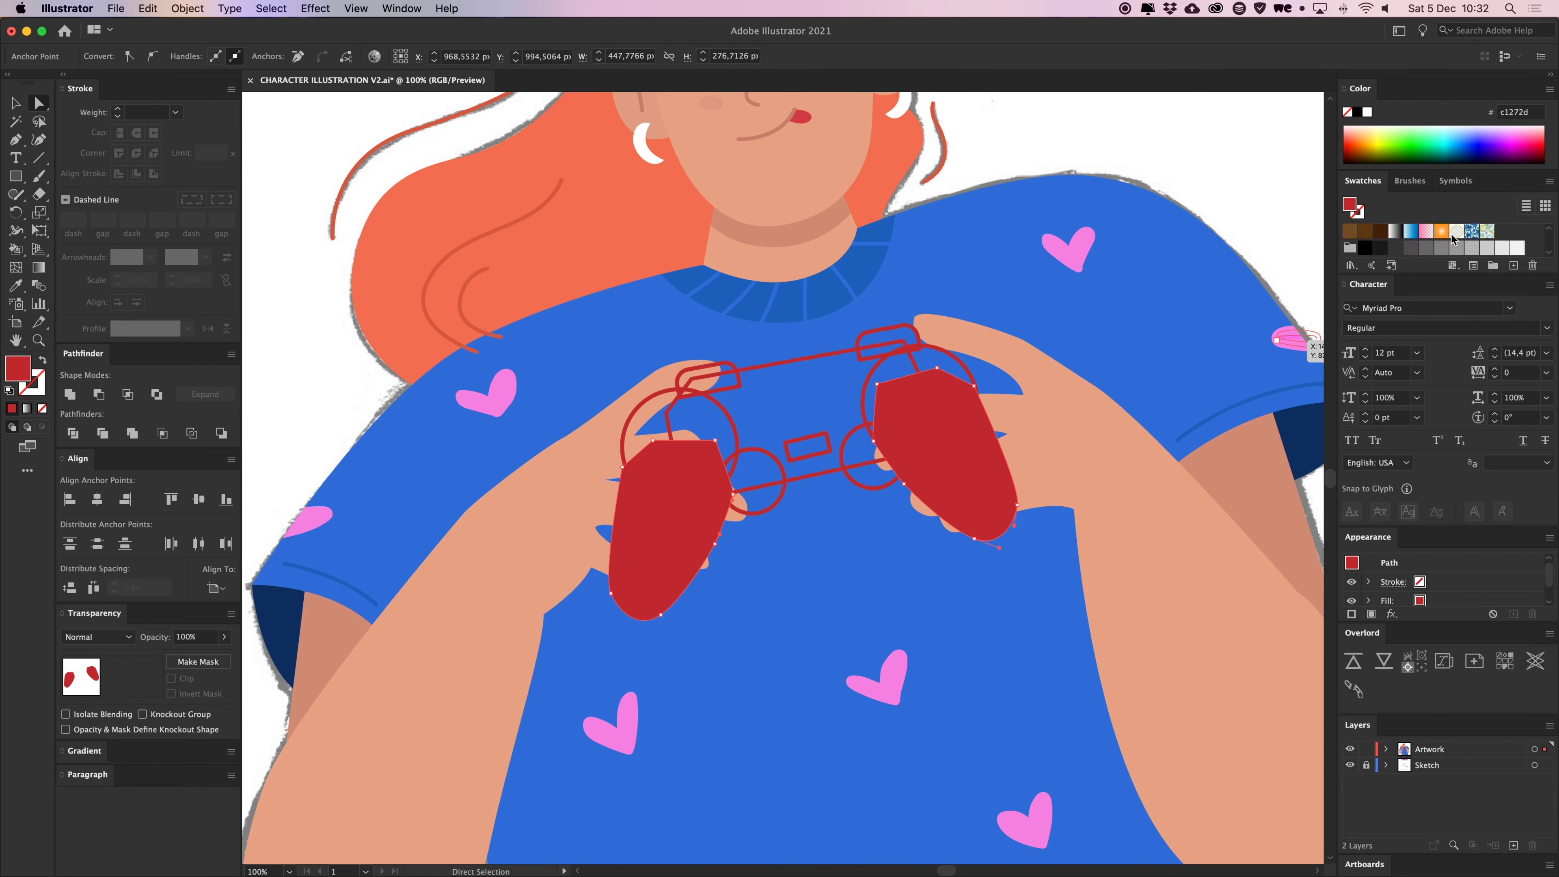
{"action": "left_click", "coordinate": [1485, 248]}
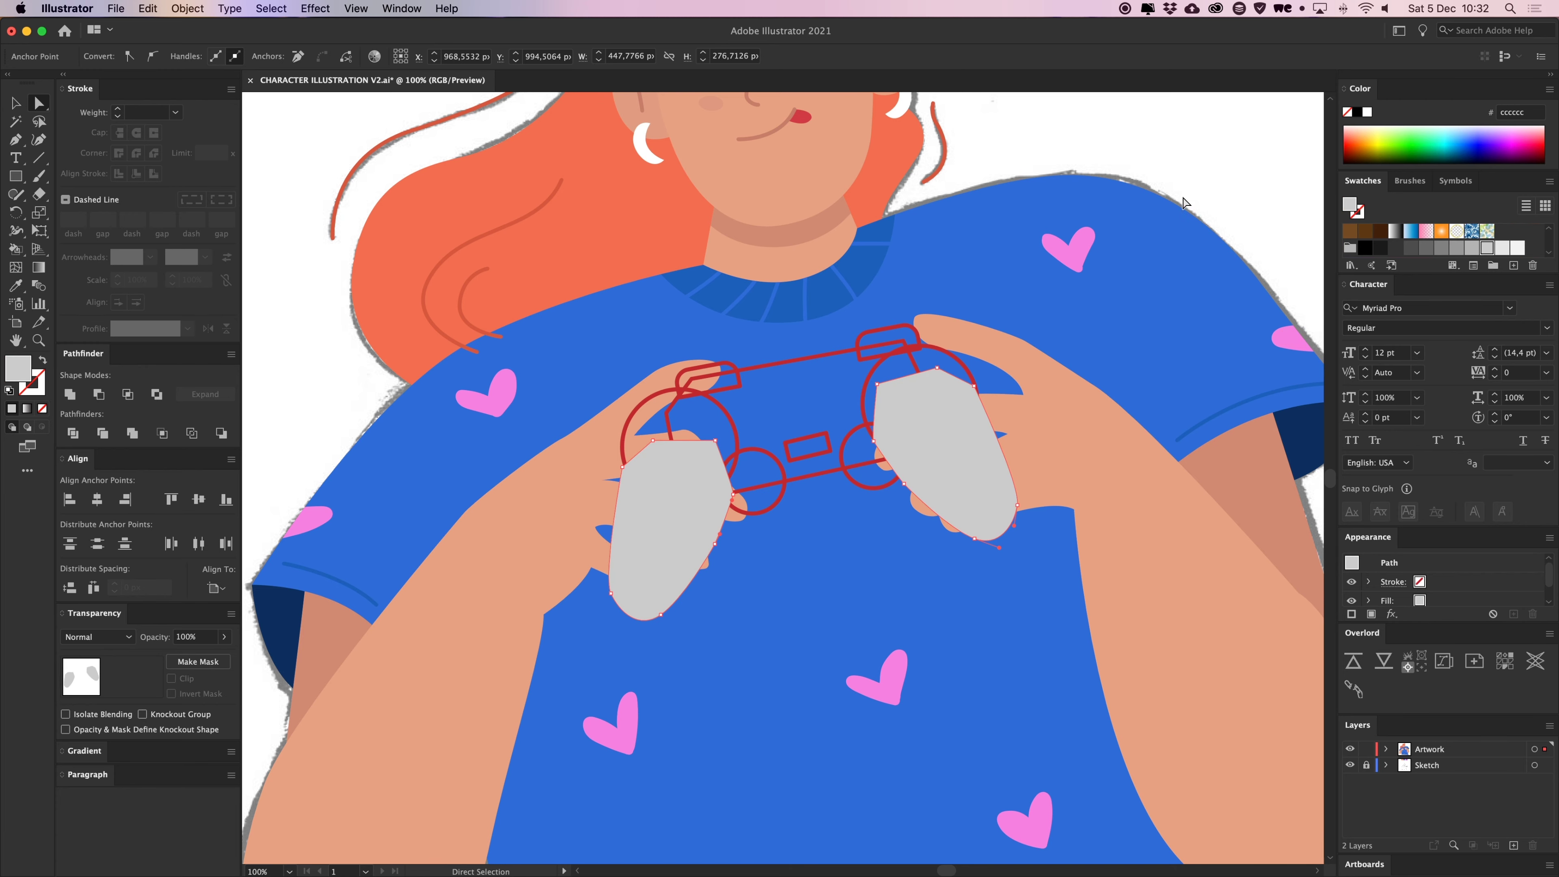
{"action": "left_click", "coordinate": [1158, 141]}
Turn the two small thumbstick circles on the controller into solid shapes filled with the mid grey #b3b3b3, without outlines
{"action": "key", "text": "v"}
{"action": "left_click_drag", "start_coordinate": [827, 598], "coordinate": [831, 656]}
{"action": "key", "text": "a"}
{"action": "left_click", "coordinate": [773, 568]}
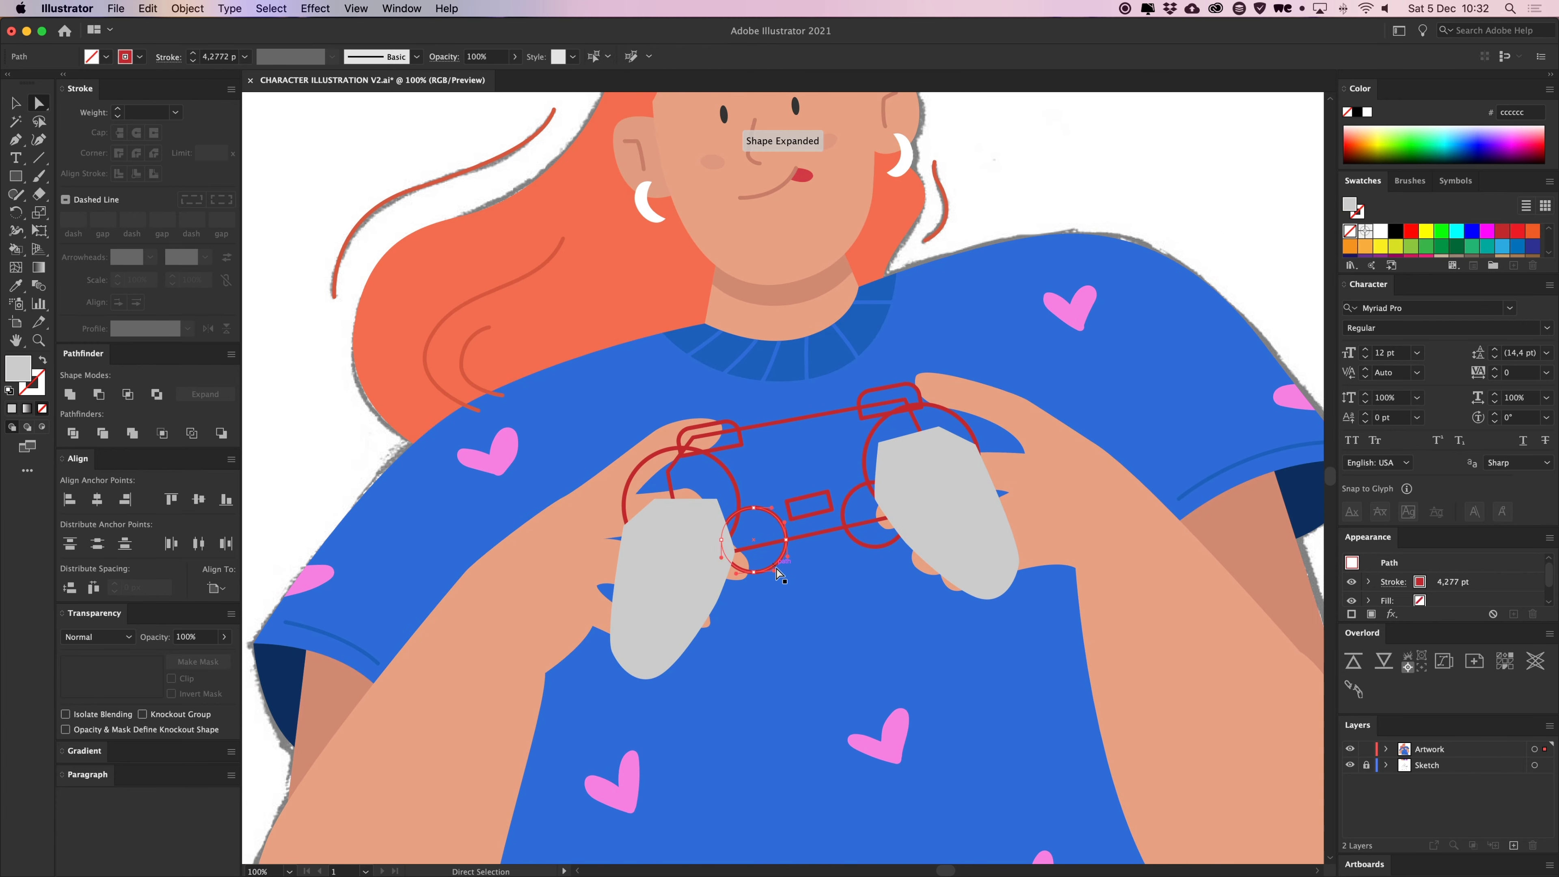
{"action": "left_click", "coordinate": [860, 544], "text": "shift"}
{"action": "left_click", "coordinate": [862, 548], "text": "shift"}
{"action": "key", "text": "i"}
{"action": "left_click", "coordinate": [908, 552]}
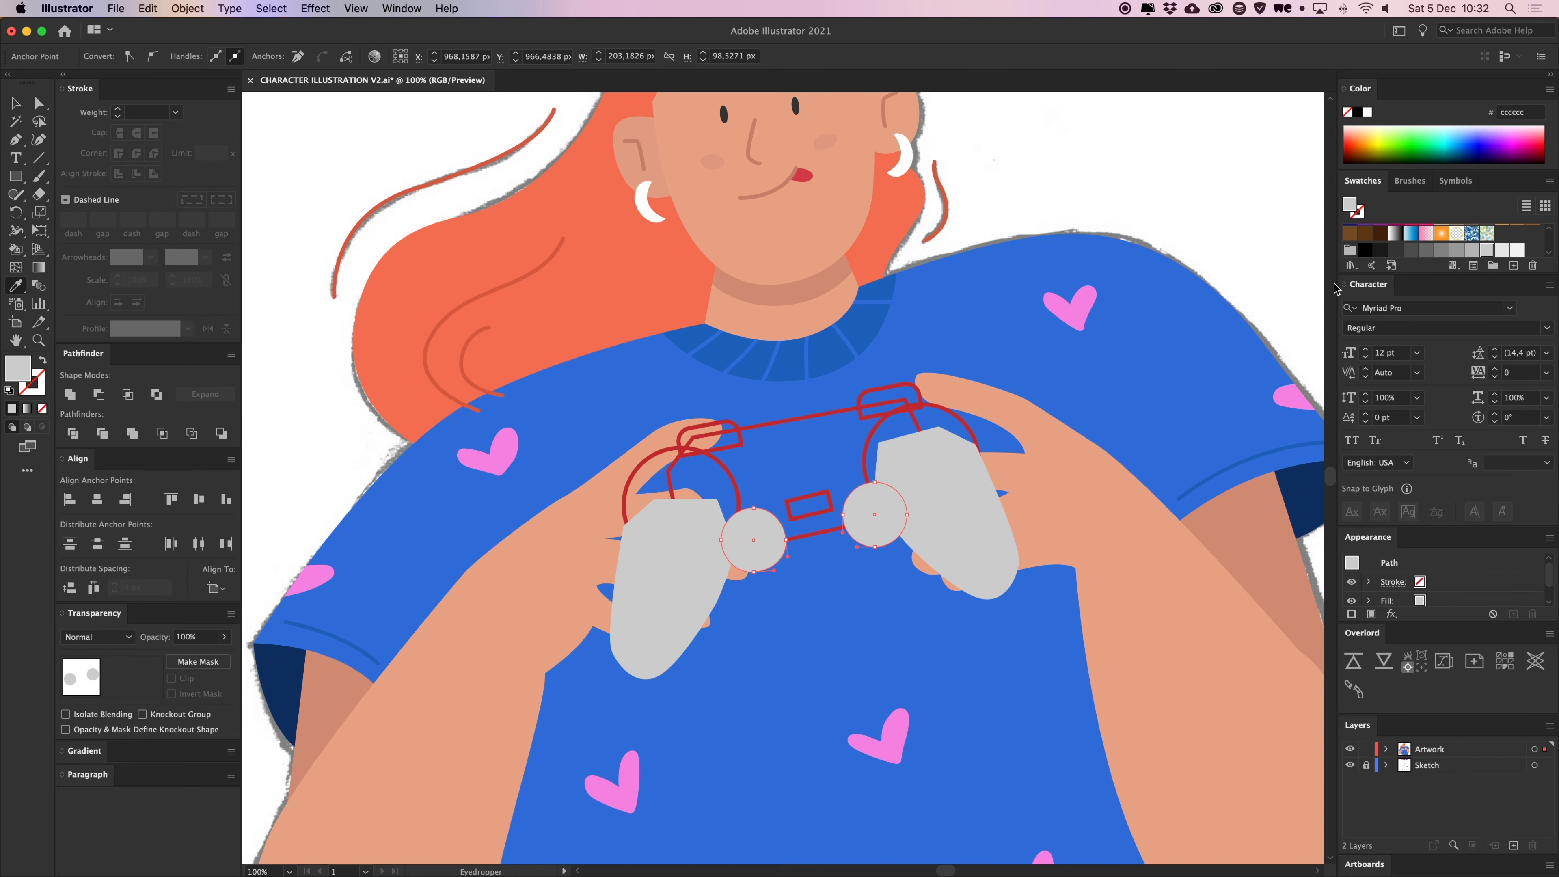
{"action": "left_click", "coordinate": [1472, 251]}
Match the controller's central body outline to the grips, with a solid light grey #cccccc fill and no stroke
{"action": "key", "text": "a"}
{"action": "key", "text": "super+shift+a"}
{"action": "left_click", "coordinate": [801, 419]}
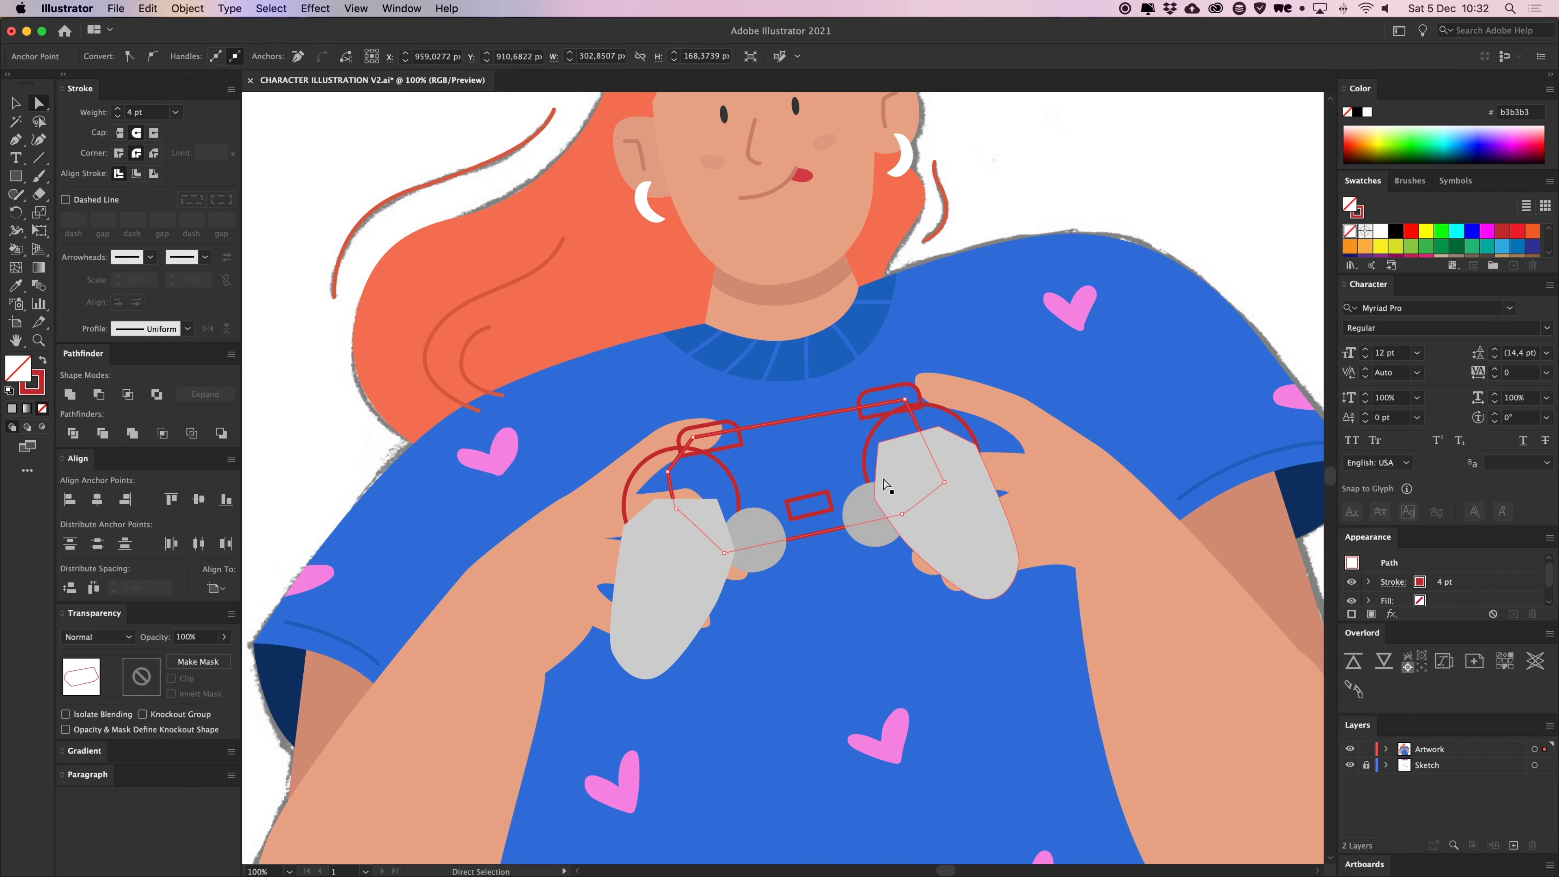
{"action": "key", "text": "i"}
{"action": "left_click", "coordinate": [970, 528]}
Fill the two large circles above the controller grips with the slightly lighter grey #d3d3d3 and remove their red outlines
{"action": "key", "text": "a"}
{"action": "left_click", "coordinate": [970, 430]}
{"action": "left_click", "coordinate": [724, 467], "text": "shift"}
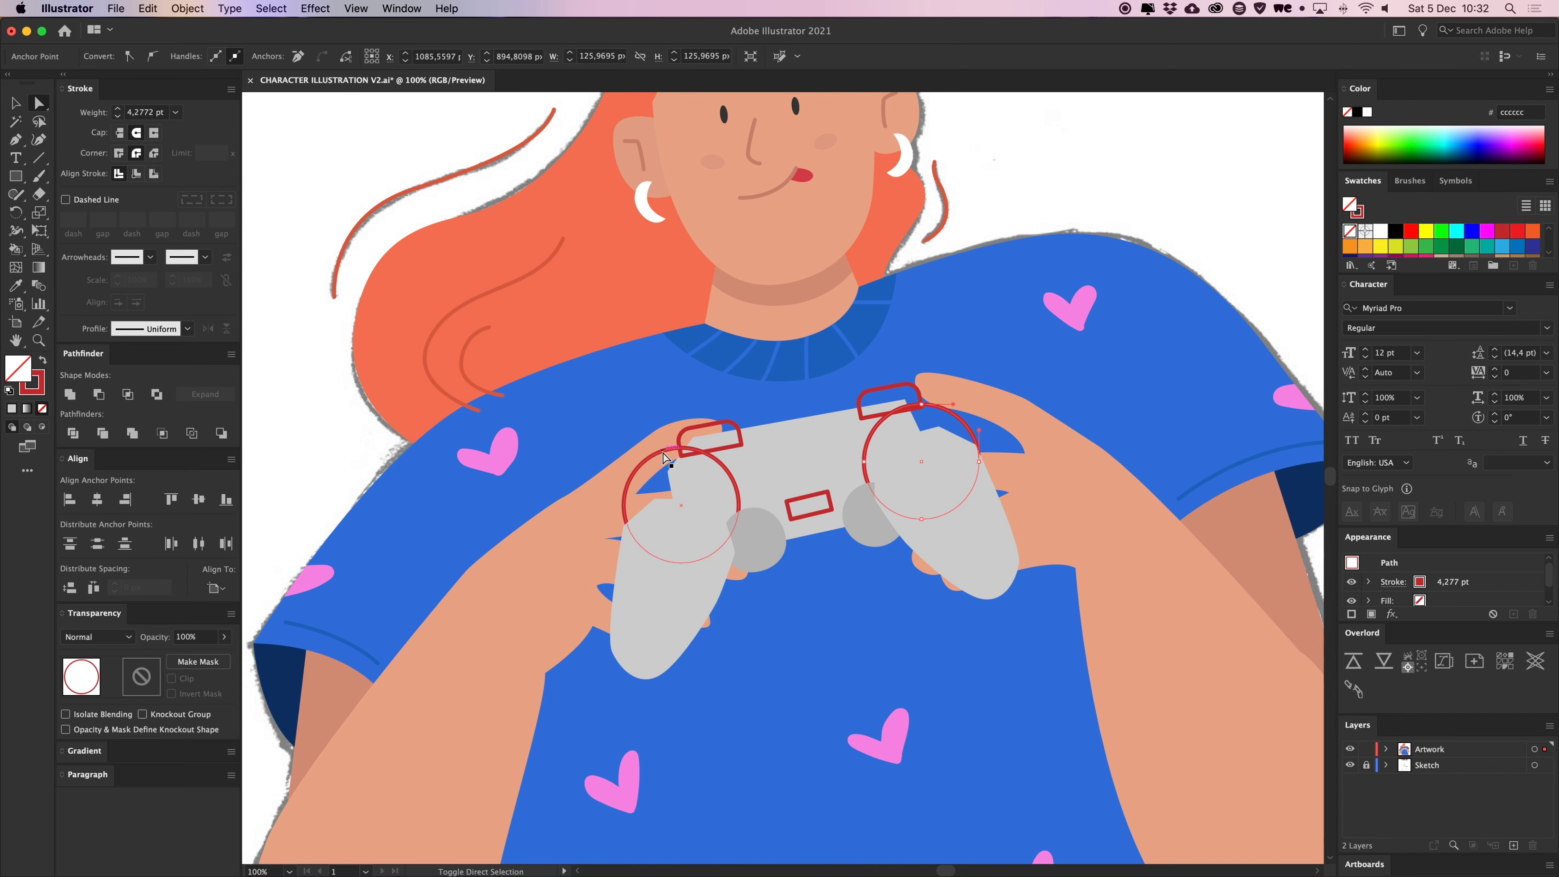
{"action": "key", "text": "i"}
{"action": "left_click", "coordinate": [768, 479]}
{"action": "double_click", "coordinate": [7, 365]}
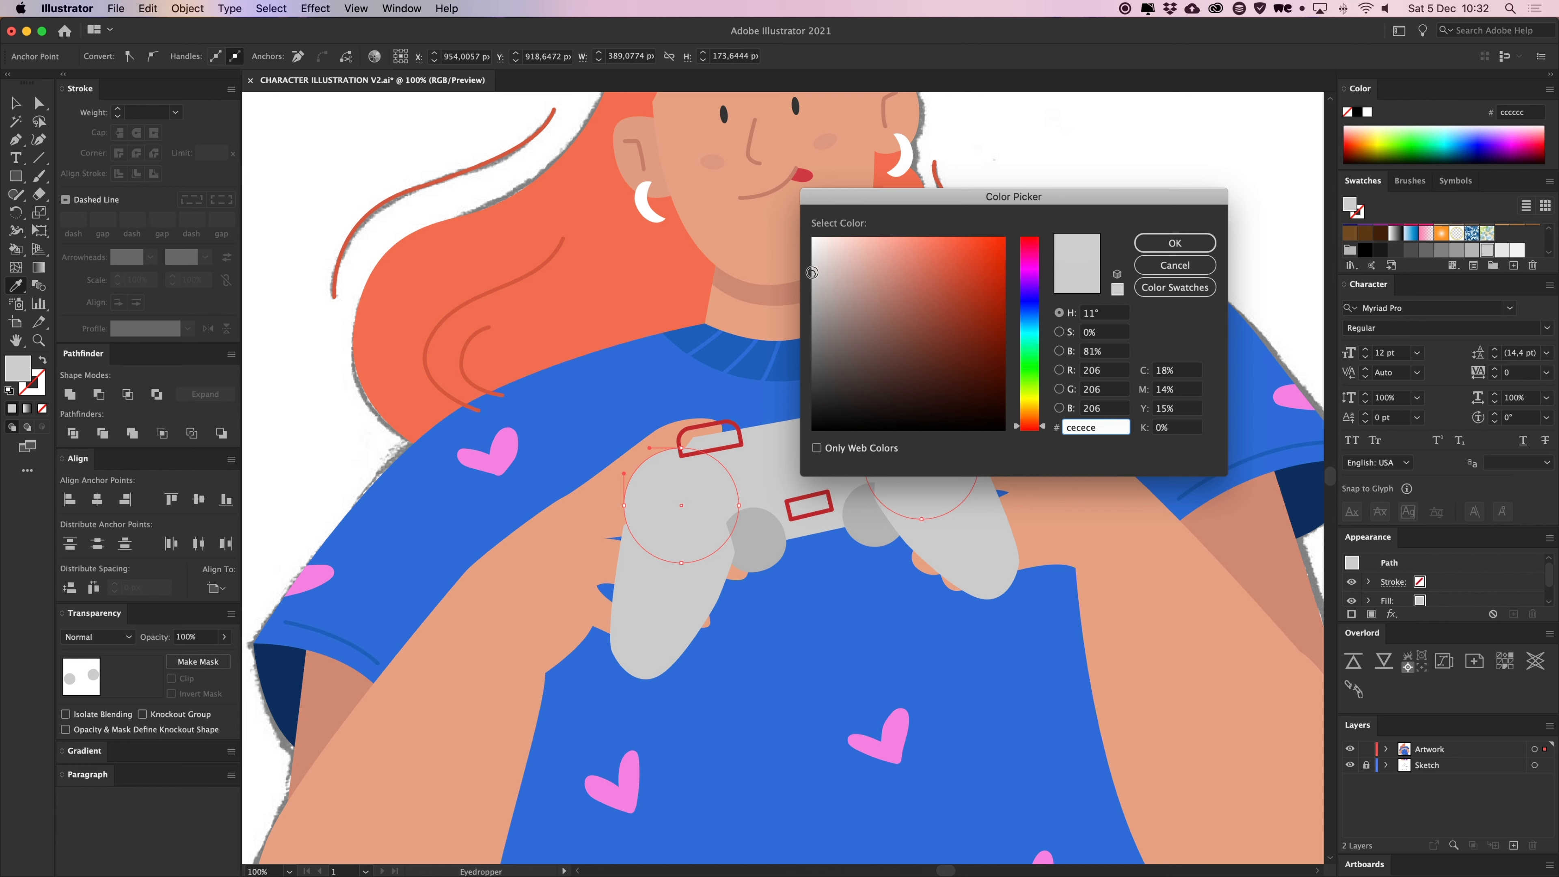
{"action": "key", "text": "Return"}
{"action": "key", "text": "v"}
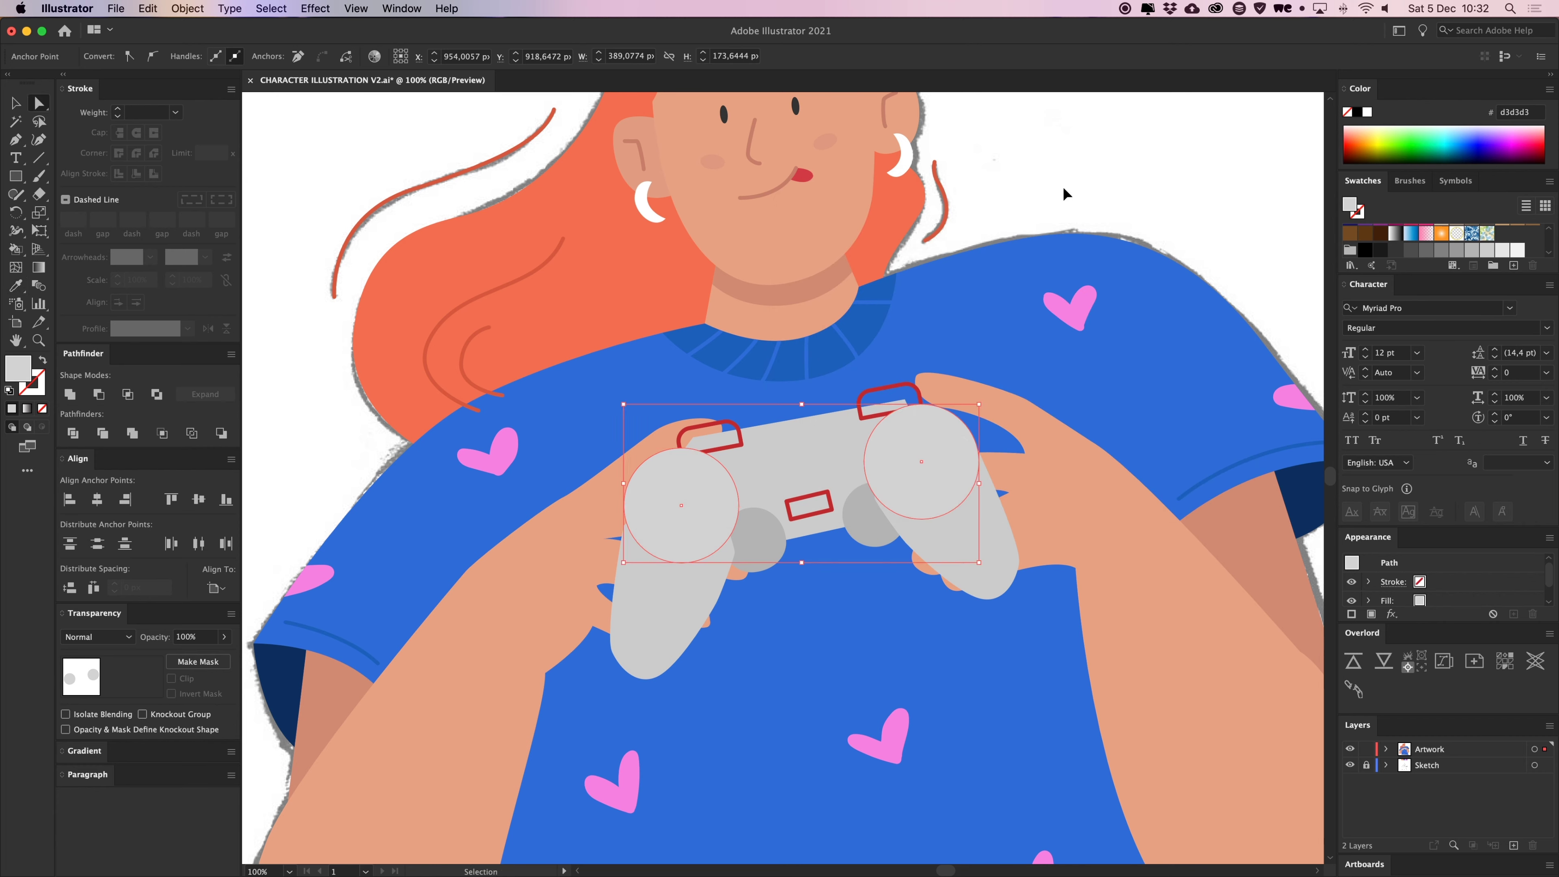
Turn the two shoulder buttons on the controller's upper edge into solid dark grey #4d4d4d shapes without outlines
{"action": "key", "text": "v"}
{"action": "left_click", "coordinate": [871, 399]}
{"action": "left_click", "coordinate": [722, 427], "text": "shift"}
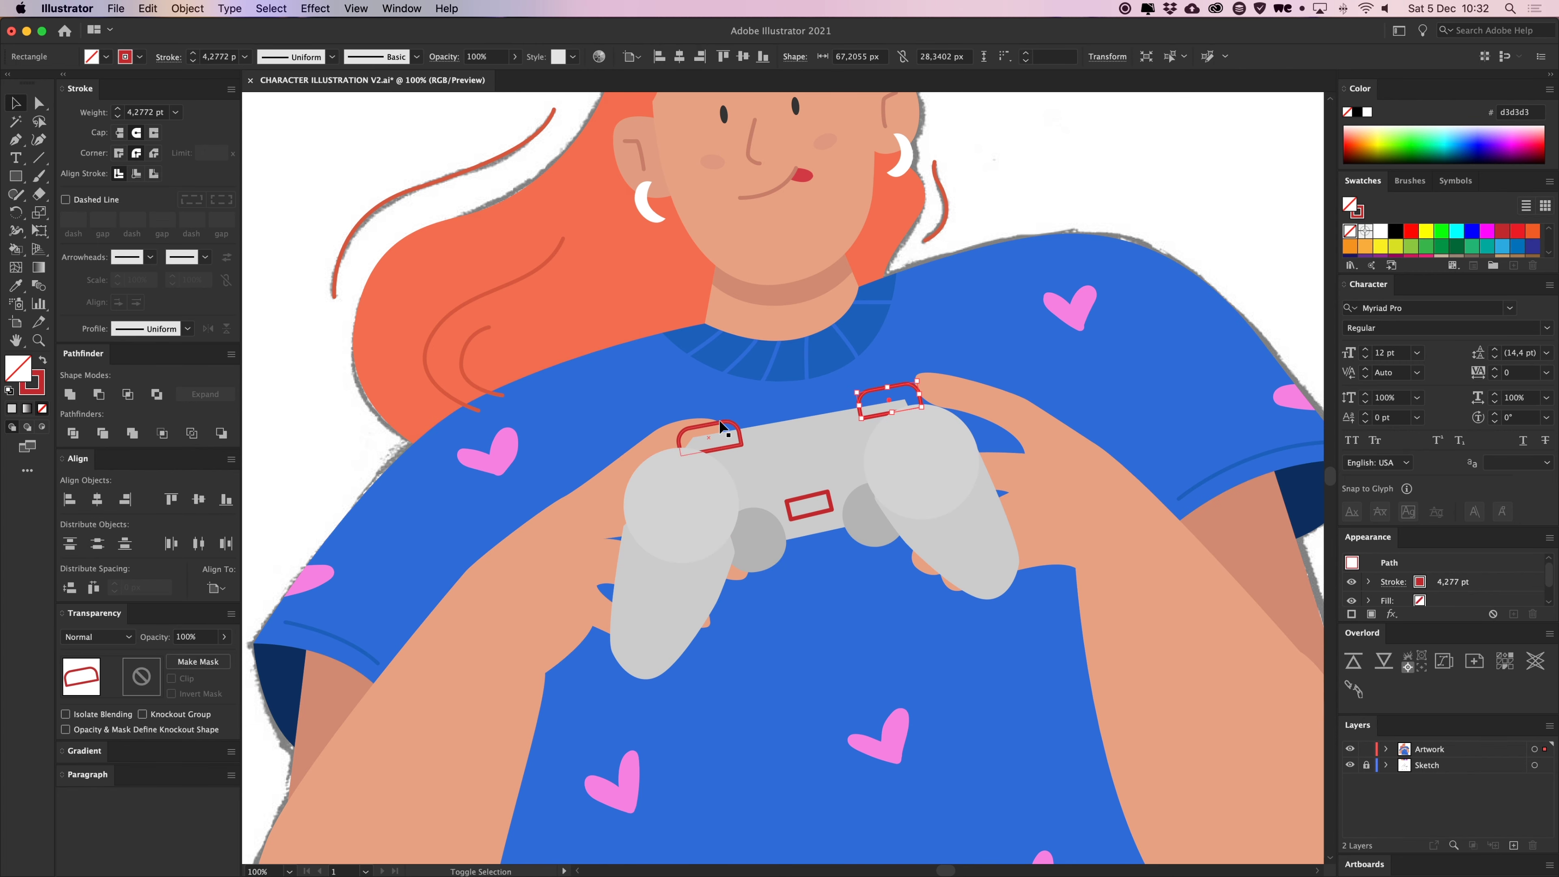
{"action": "left_click", "coordinate": [41, 363]}
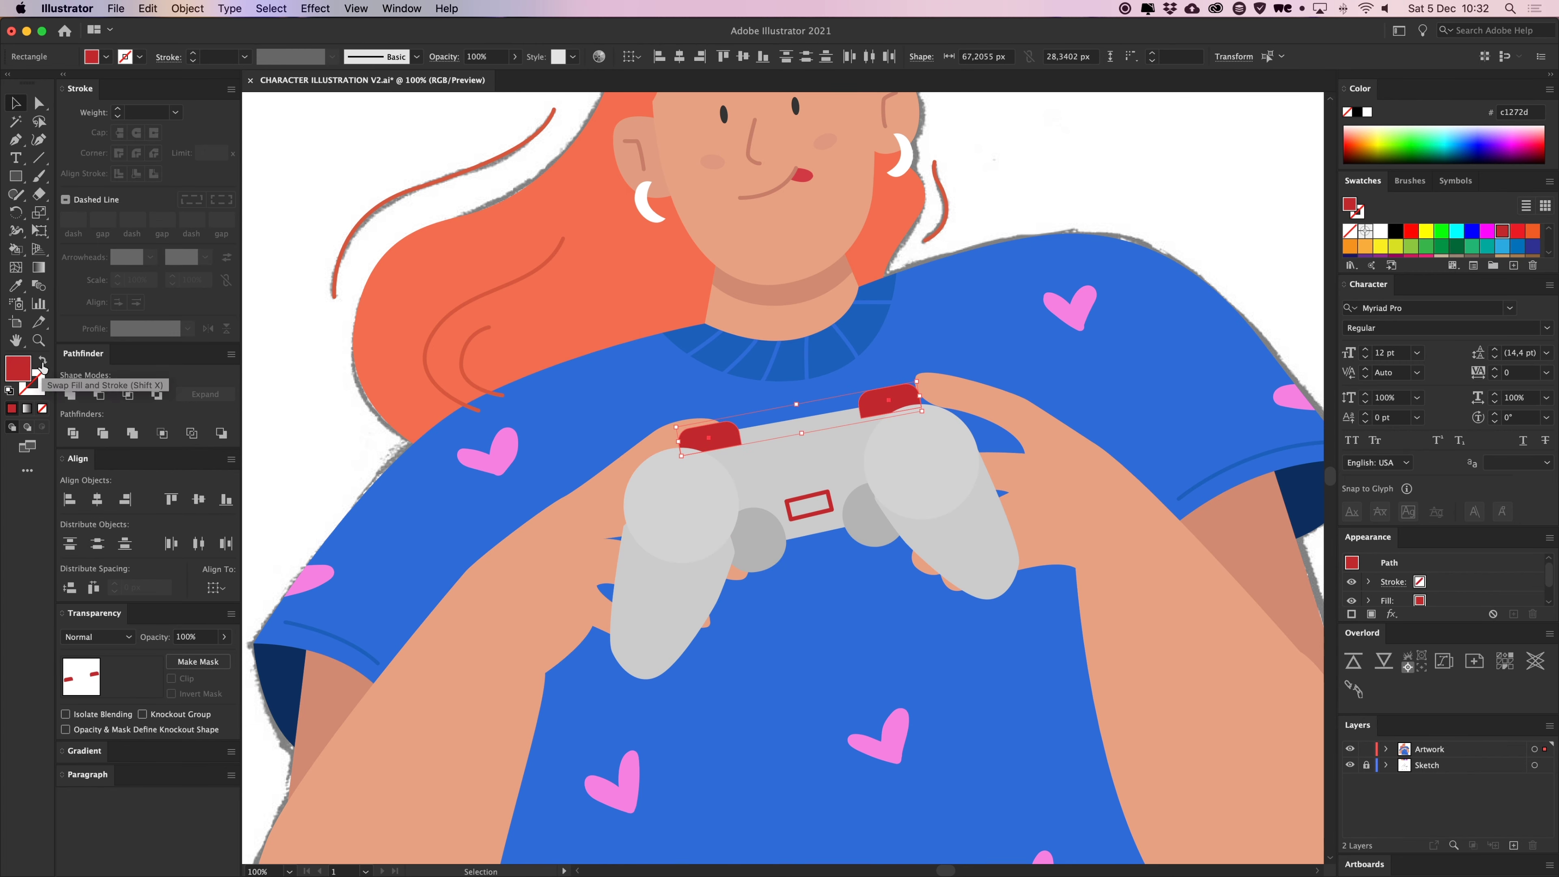
{"action": "scroll", "coordinate": [1441, 252], "scroll_direction": "down", "scroll_amount": 3}
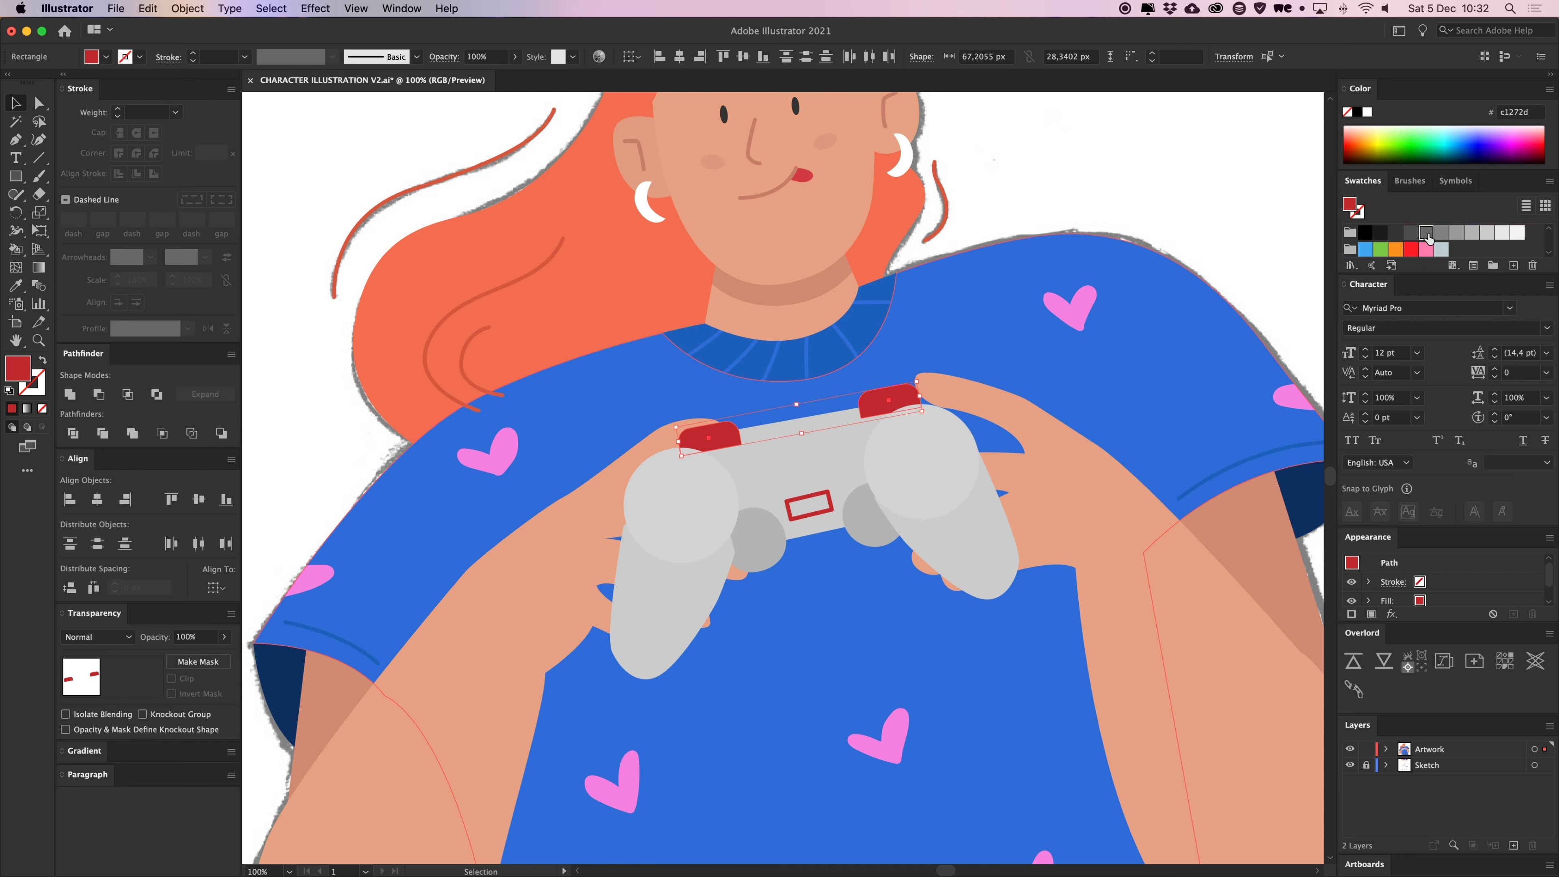
{"action": "left_click", "coordinate": [1427, 234]}
{"action": "left_click", "coordinate": [1412, 234]}
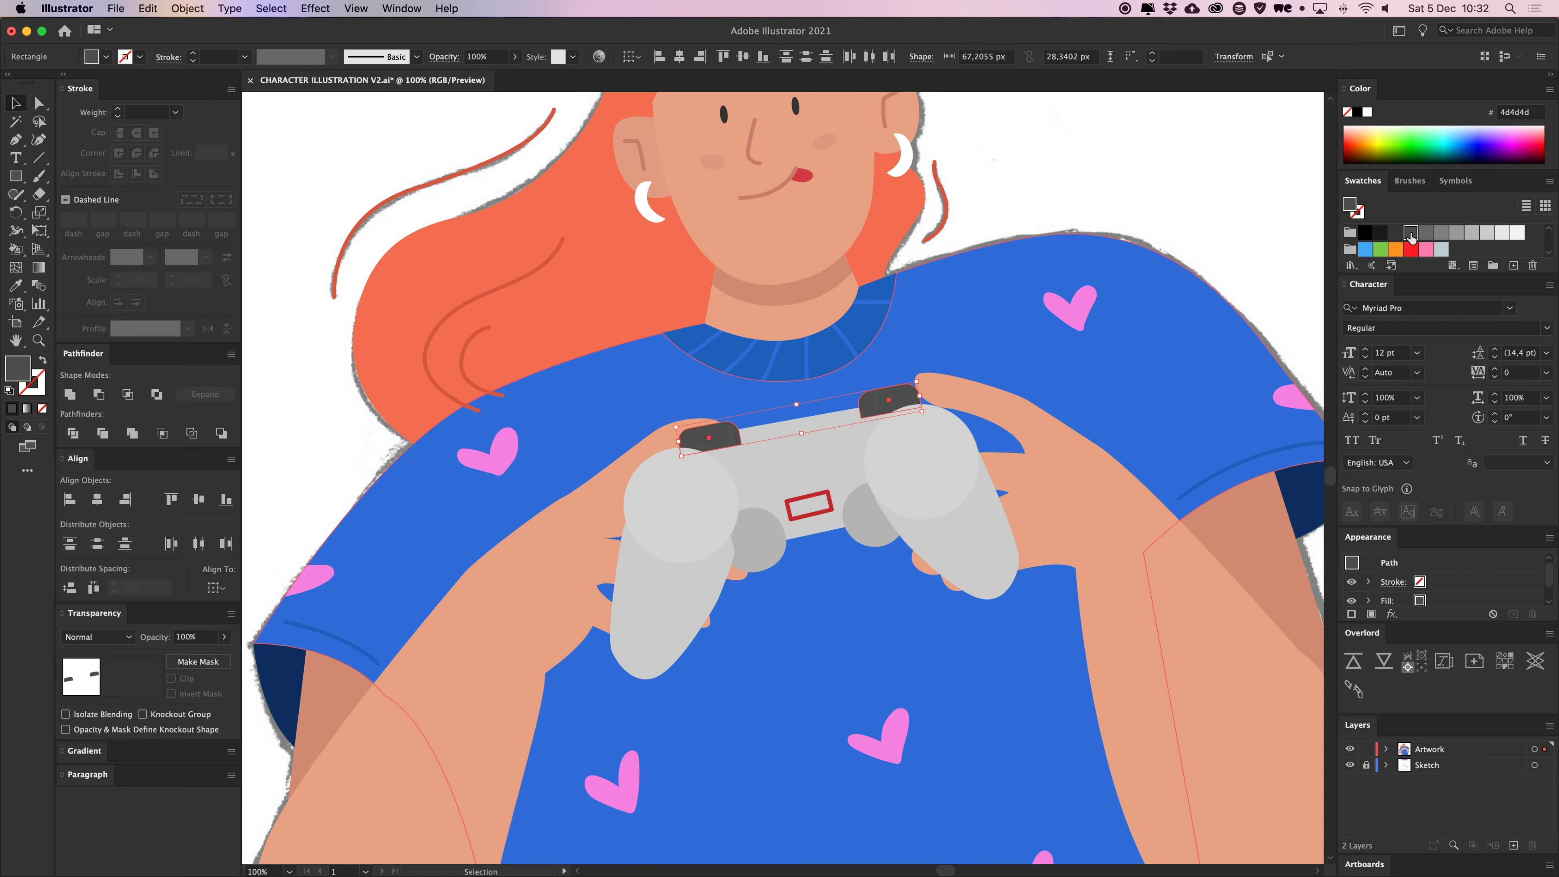
{"action": "left_click", "coordinate": [1103, 182]}
Round the lower corners of both dark grey shoulder buttons into pill-like shapes
{"action": "scroll", "coordinate": [1127, 184], "scroll_direction": "right", "scroll_amount": 1}
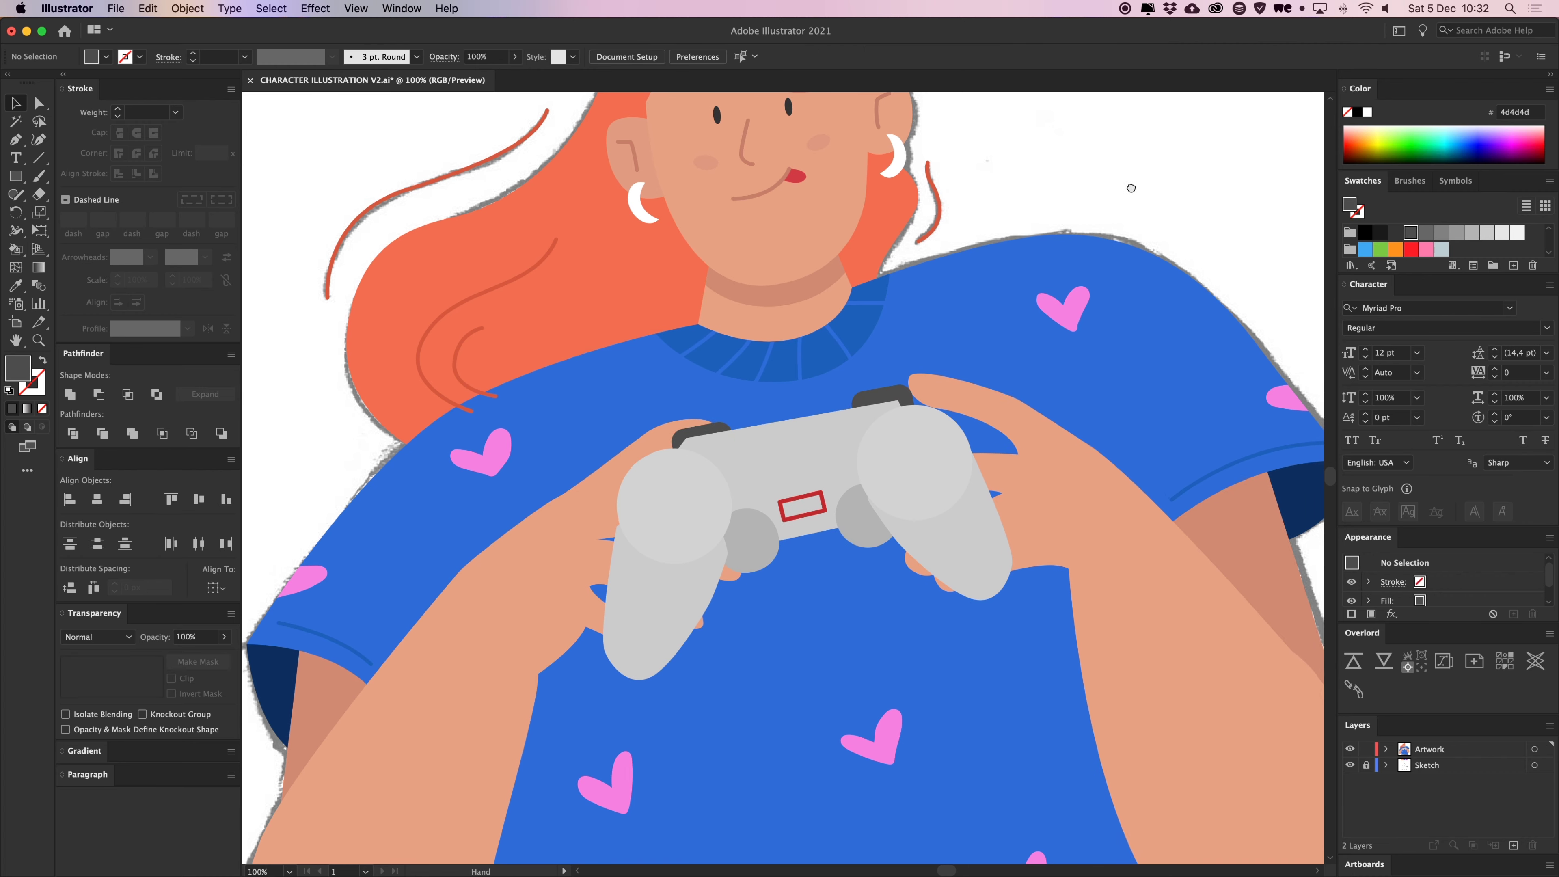
{"action": "key", "text": "a"}
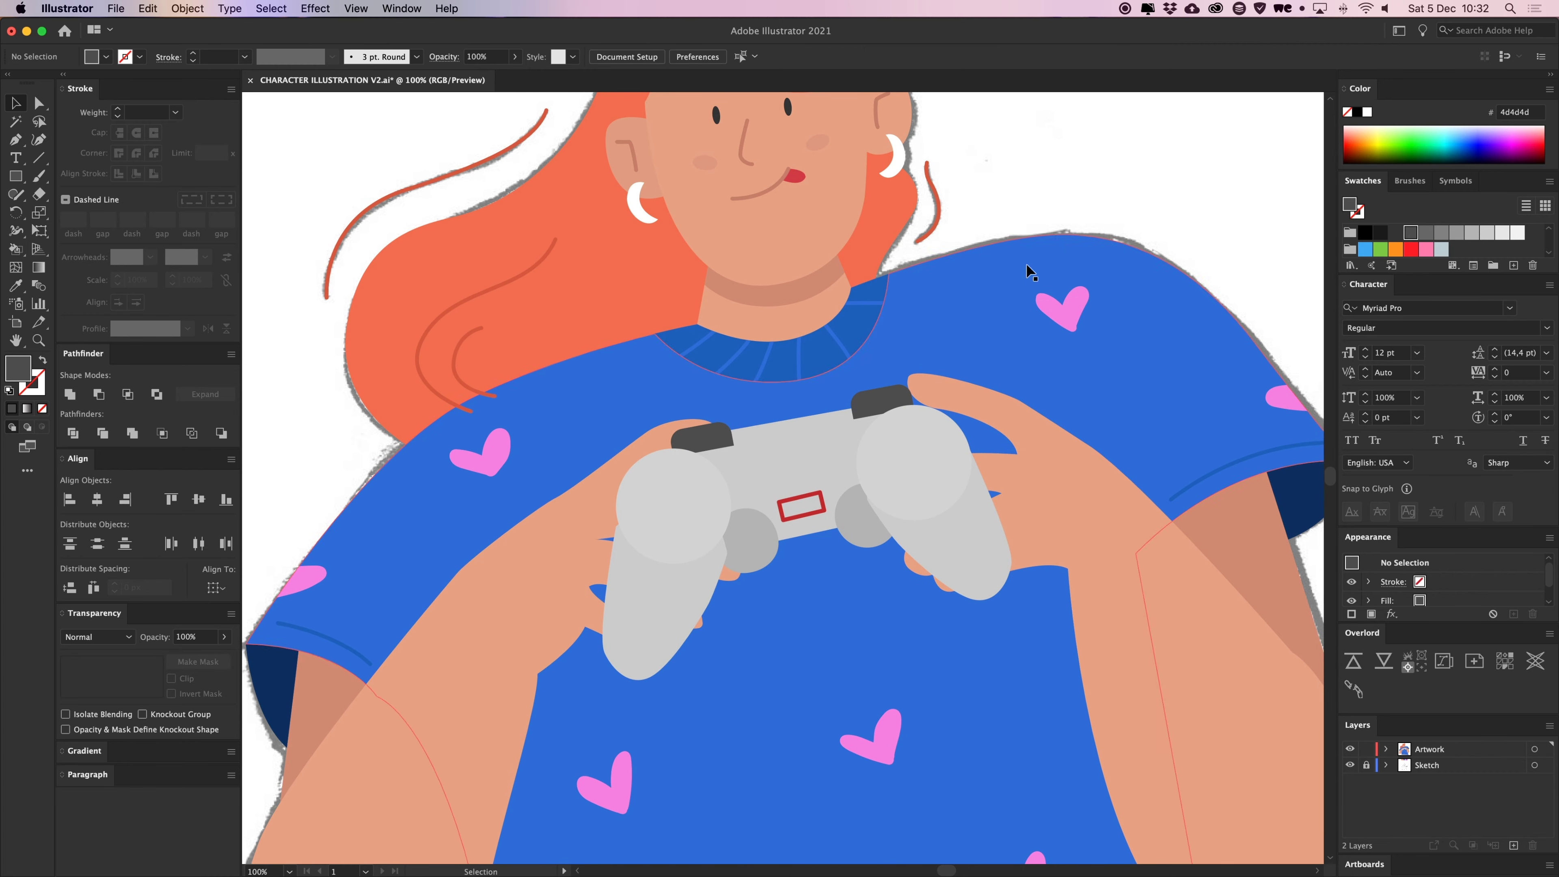
{"action": "left_click", "coordinate": [727, 439]}
{"action": "left_click", "coordinate": [877, 401], "text": "shift"}
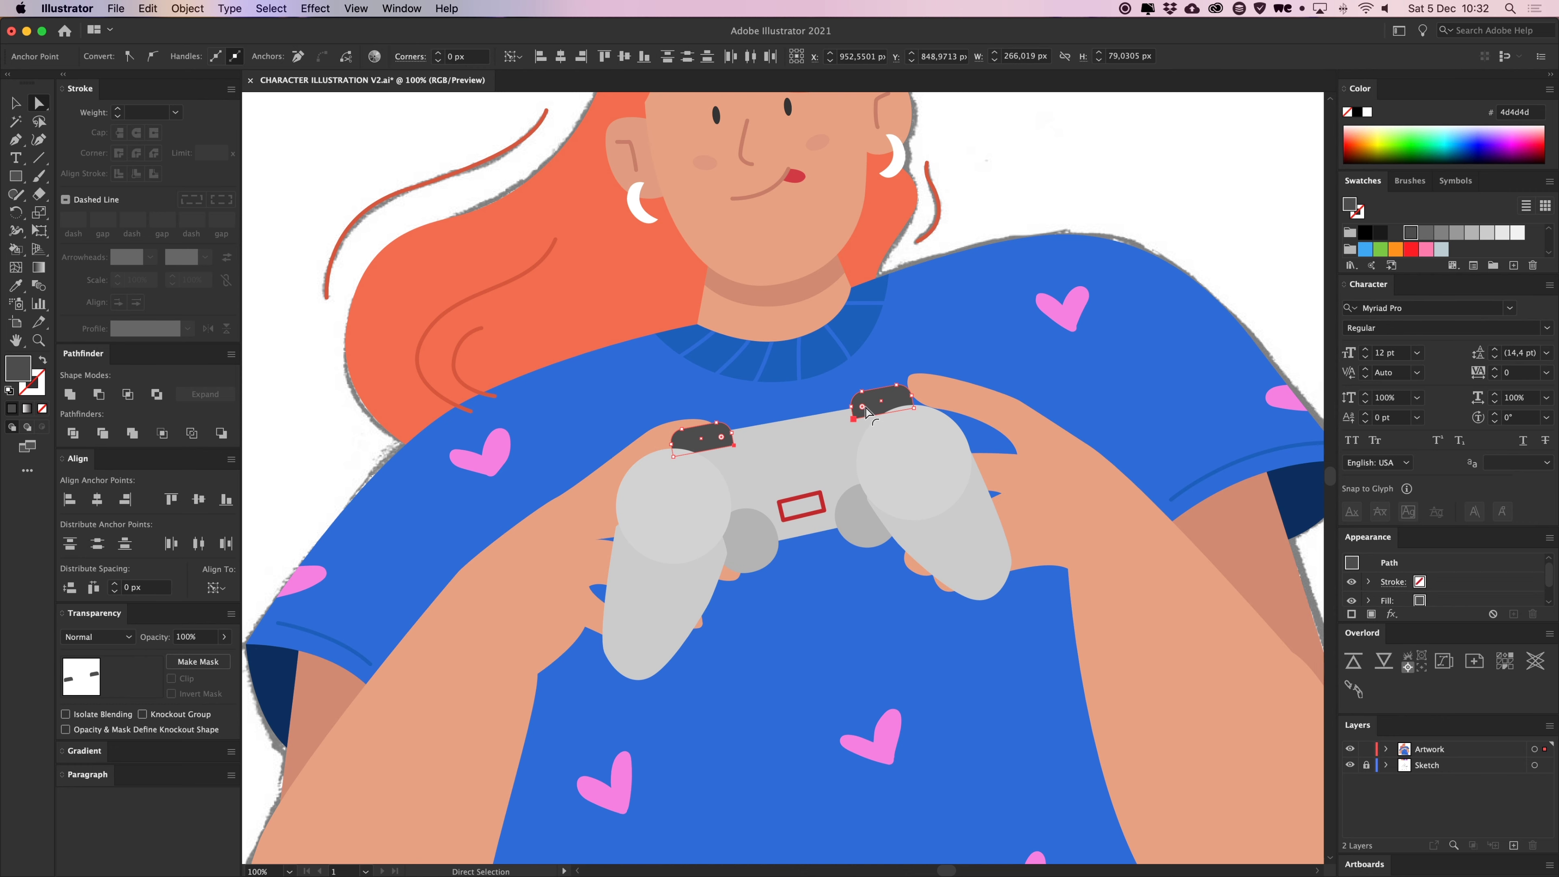
{"action": "left_click_drag", "start_coordinate": [866, 412], "coordinate": [867, 410]}
{"action": "left_click", "coordinate": [982, 211]}
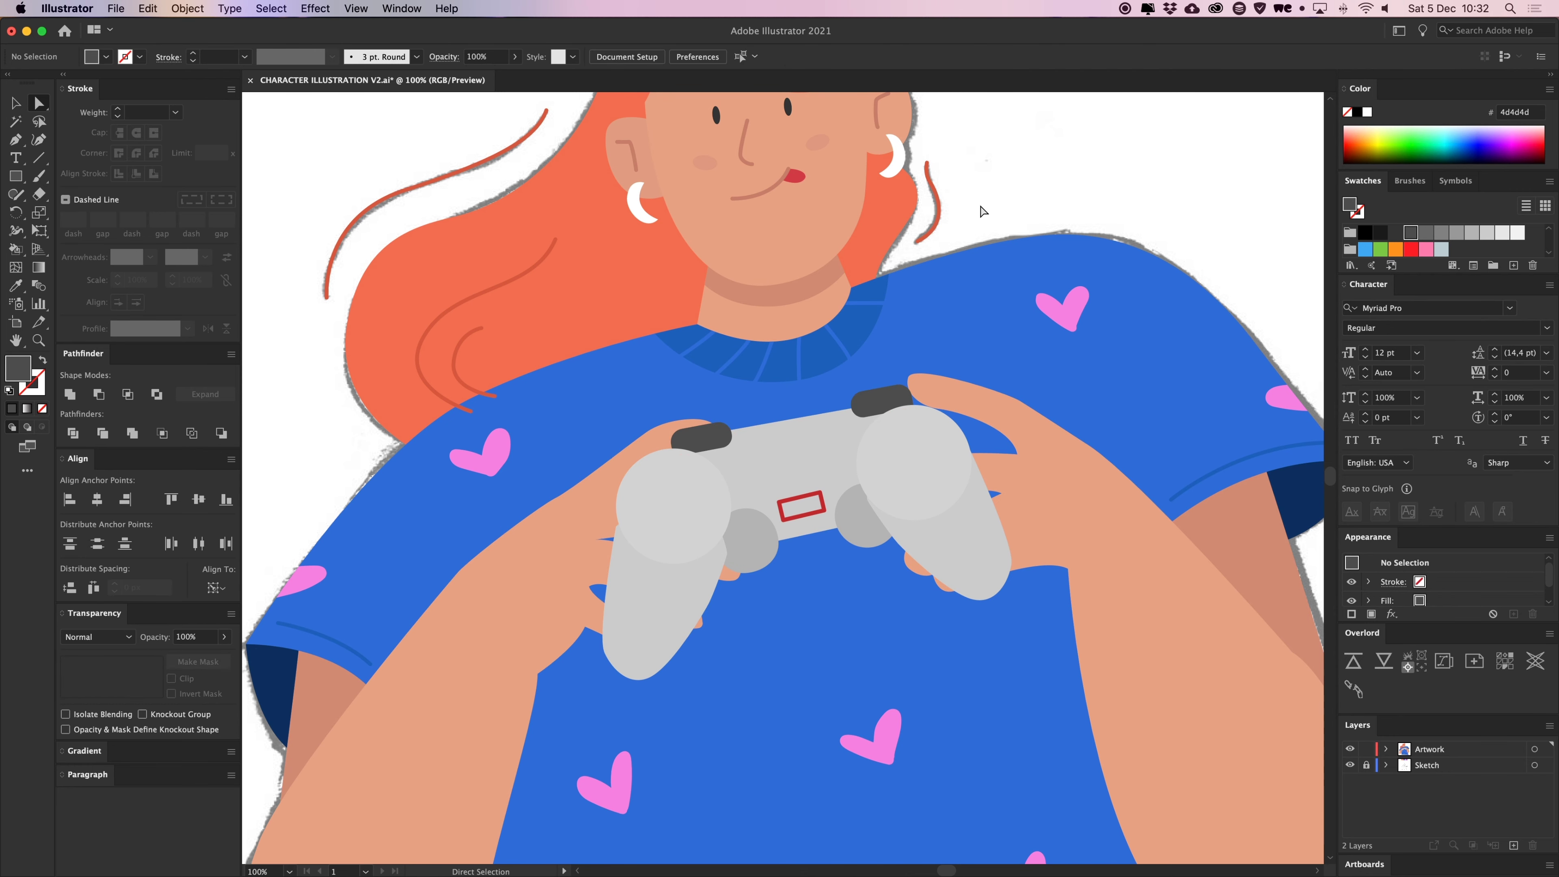
Group all the controller parts, including the grips, circles, body, centre rectangle and both shoulder buttons
{"action": "key", "text": "v"}
{"action": "scroll", "coordinate": [790, 396], "scroll_direction": "up", "scroll_amount": 1}
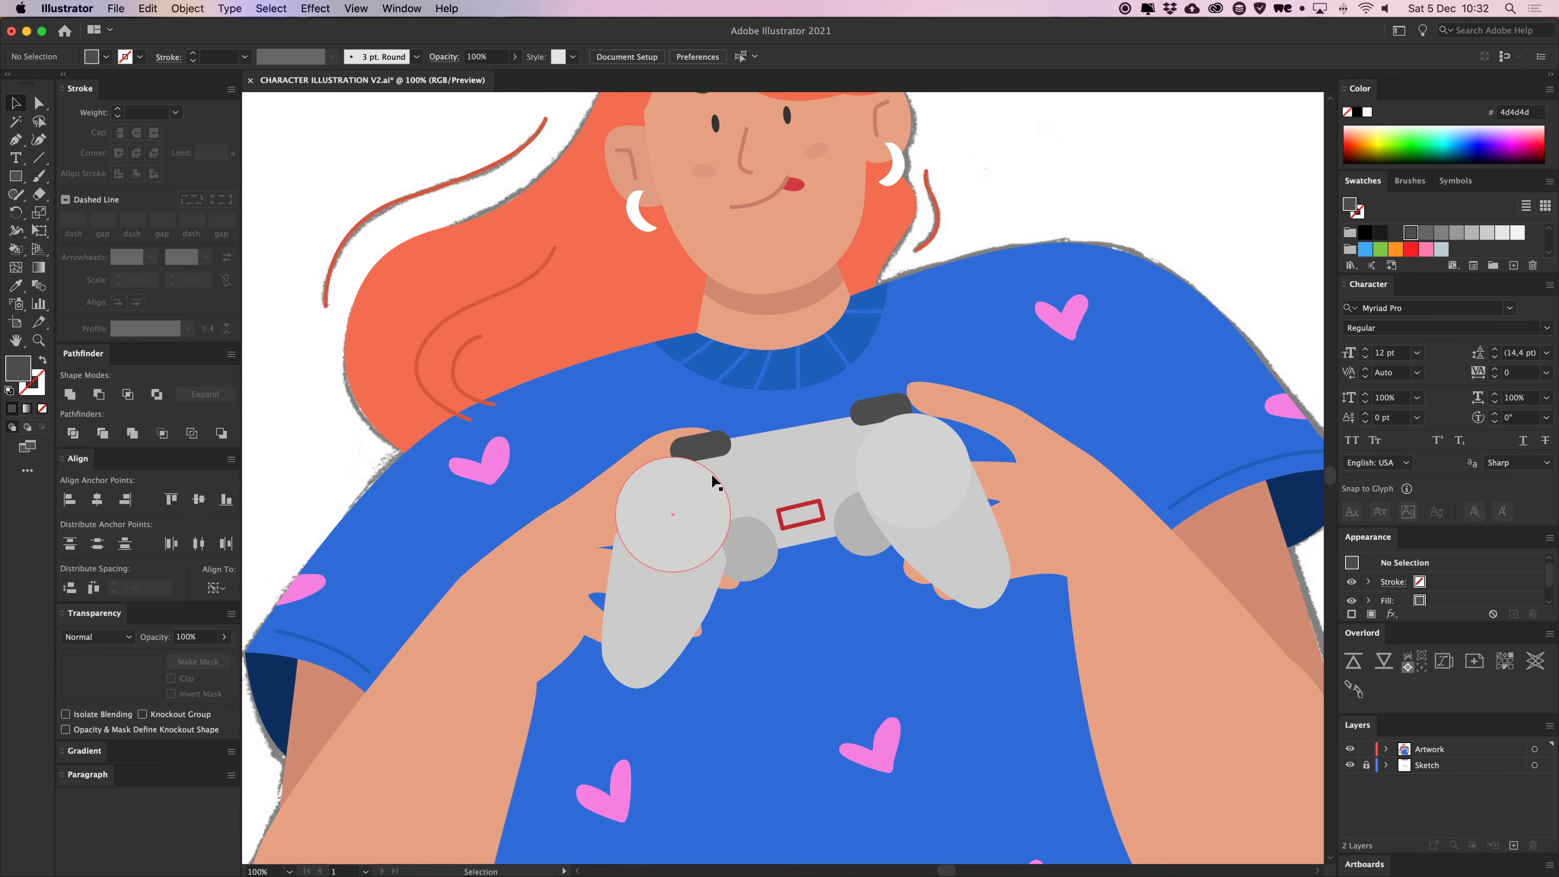
{"action": "left_click", "coordinate": [684, 521]}
{"action": "left_click", "coordinate": [747, 553], "text": "shift"}
{"action": "left_click", "coordinate": [799, 515], "text": "shift"}
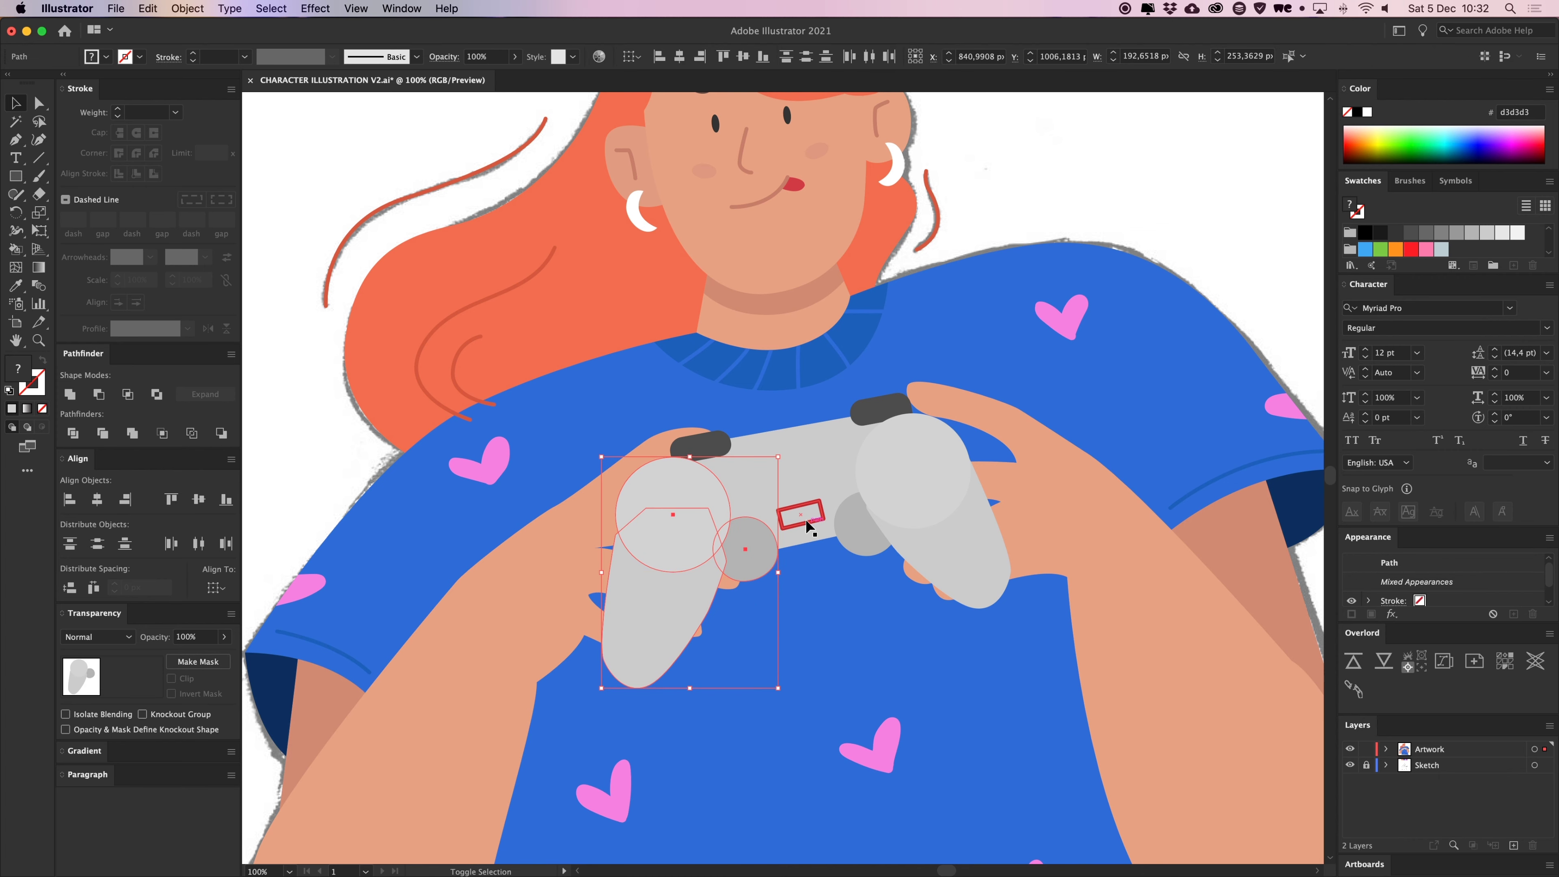
{"action": "left_click", "coordinate": [861, 545], "text": "shift"}
{"action": "left_click", "coordinate": [932, 463], "text": "shift"}
{"action": "left_click", "coordinate": [911, 529], "text": "shift"}
{"action": "left_click", "coordinate": [728, 453], "text": "shift"}
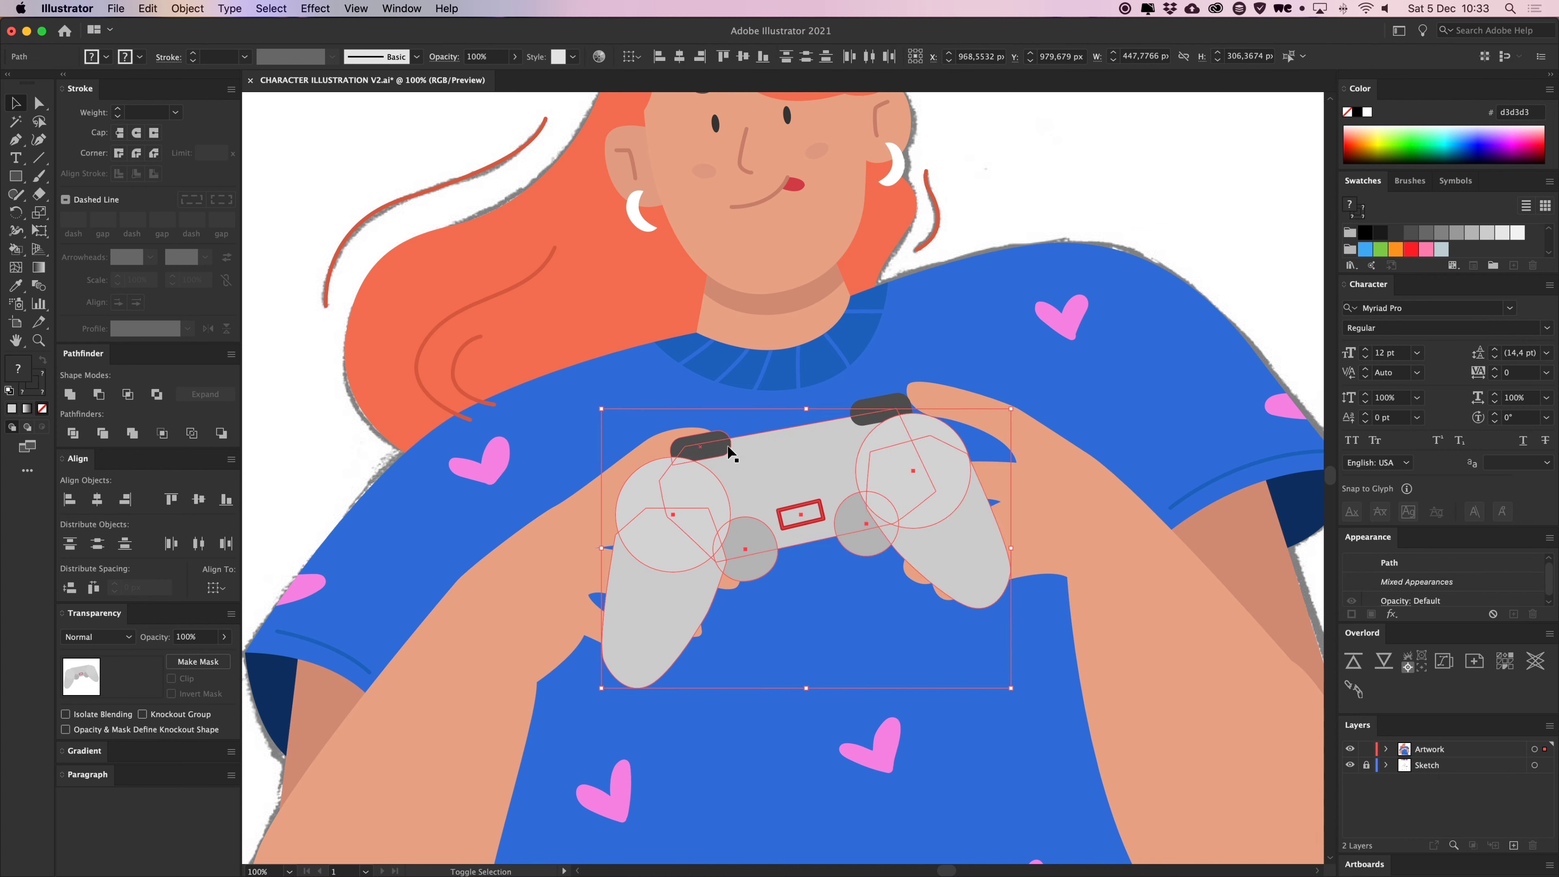
{"action": "left_click", "coordinate": [861, 432], "text": "shift"}
{"action": "key", "text": "super+g"}
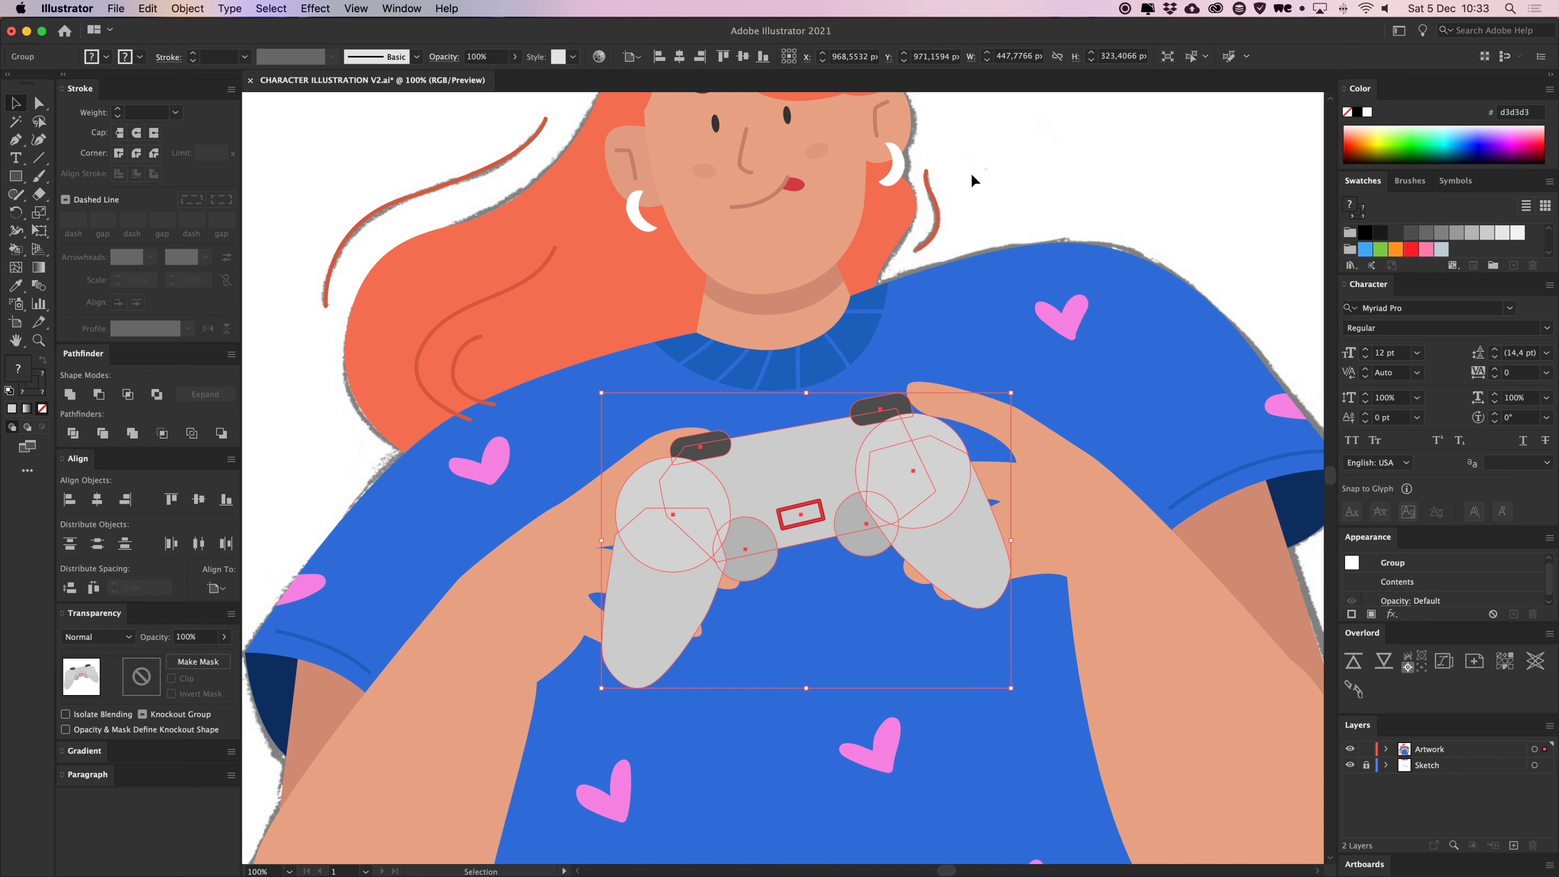
Cut the controller group and paste it directly in front of the blue shirt so that it sits behind the fingers
{"action": "key", "text": "a"}
{"action": "key", "text": "Delete"}
{"action": "key", "text": "v"}
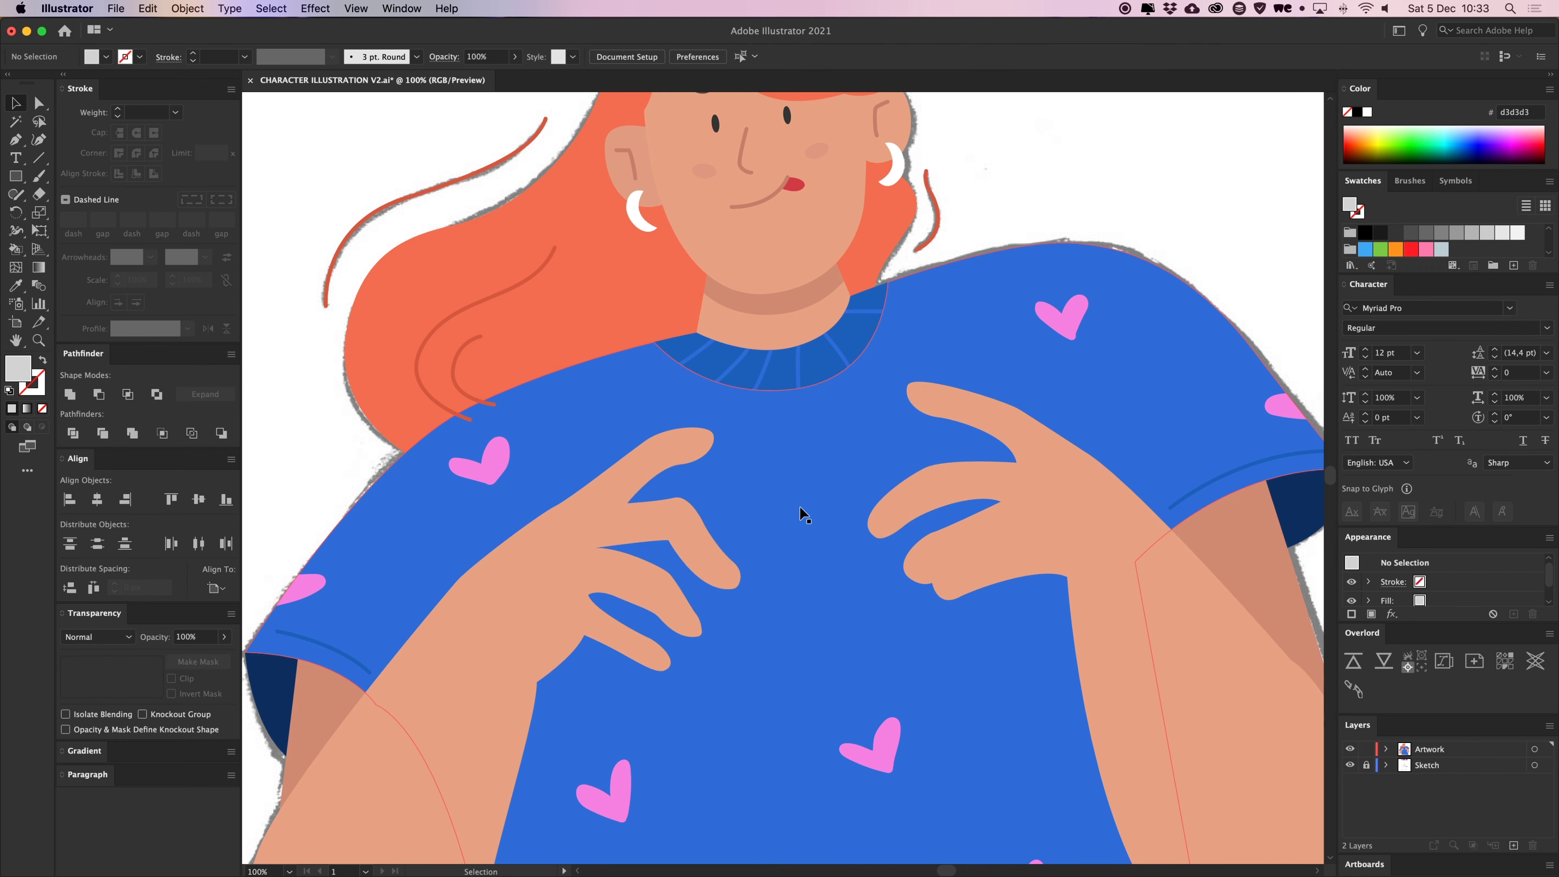
{"action": "key", "text": "super+minus"}
{"action": "left_click", "coordinate": [801, 507]}
{"action": "key", "text": "super+f"}
{"action": "left_click", "coordinate": [1097, 197]}
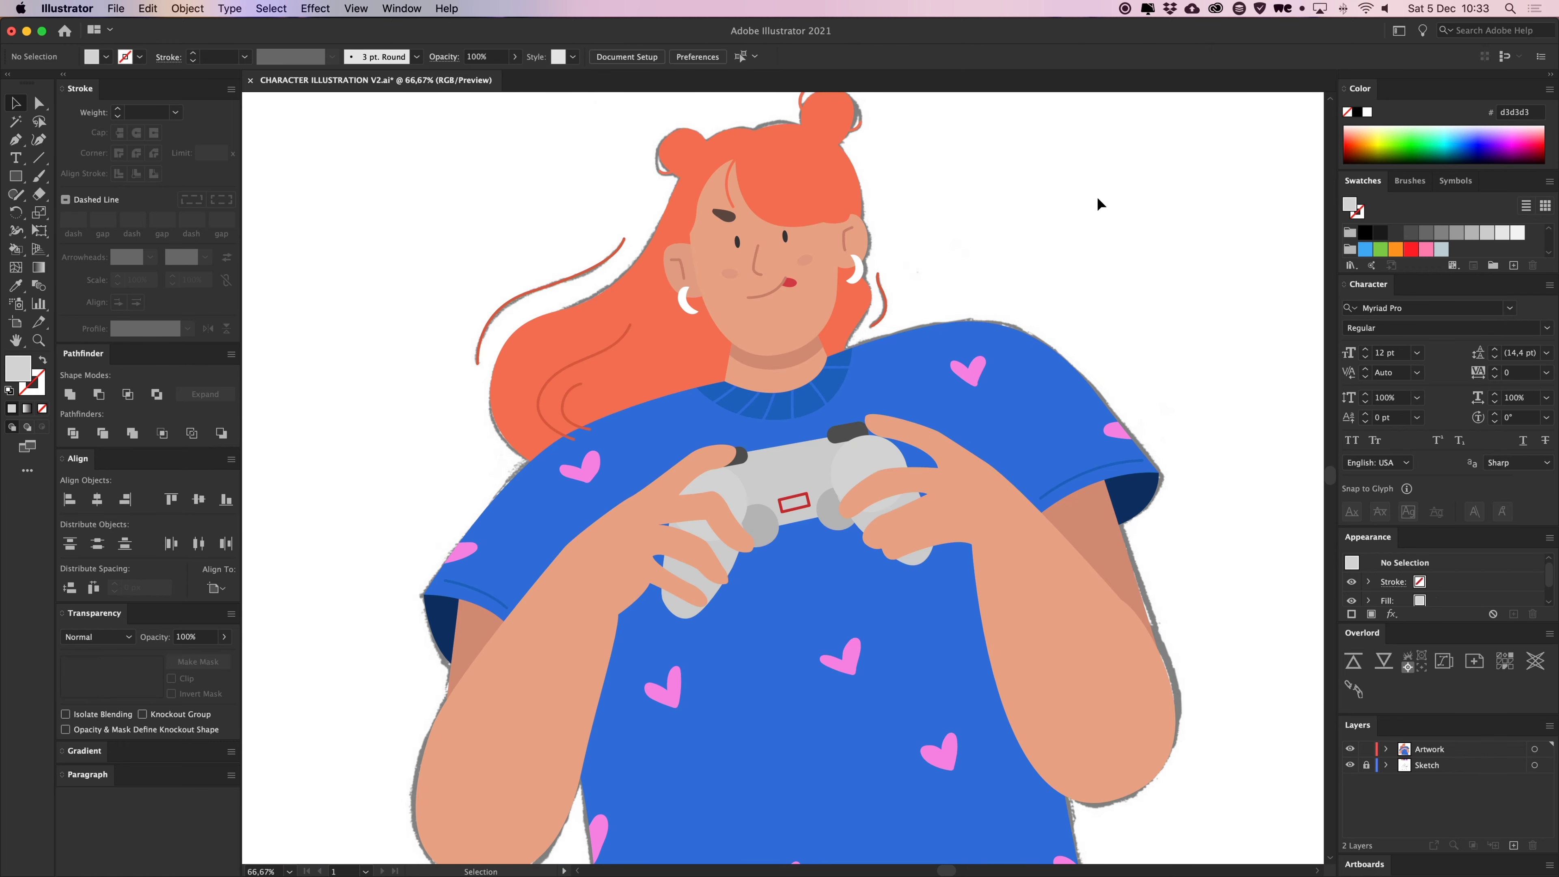
Examine the whole illustration on the artboard and the red horizontal line crossing the shirt's lower edge
{"action": "key", "text": "super+minus"}
{"action": "key", "text": "super+minus"}
{"action": "key", "text": "super+minus"}
{"action": "key", "text": "super+plus"}
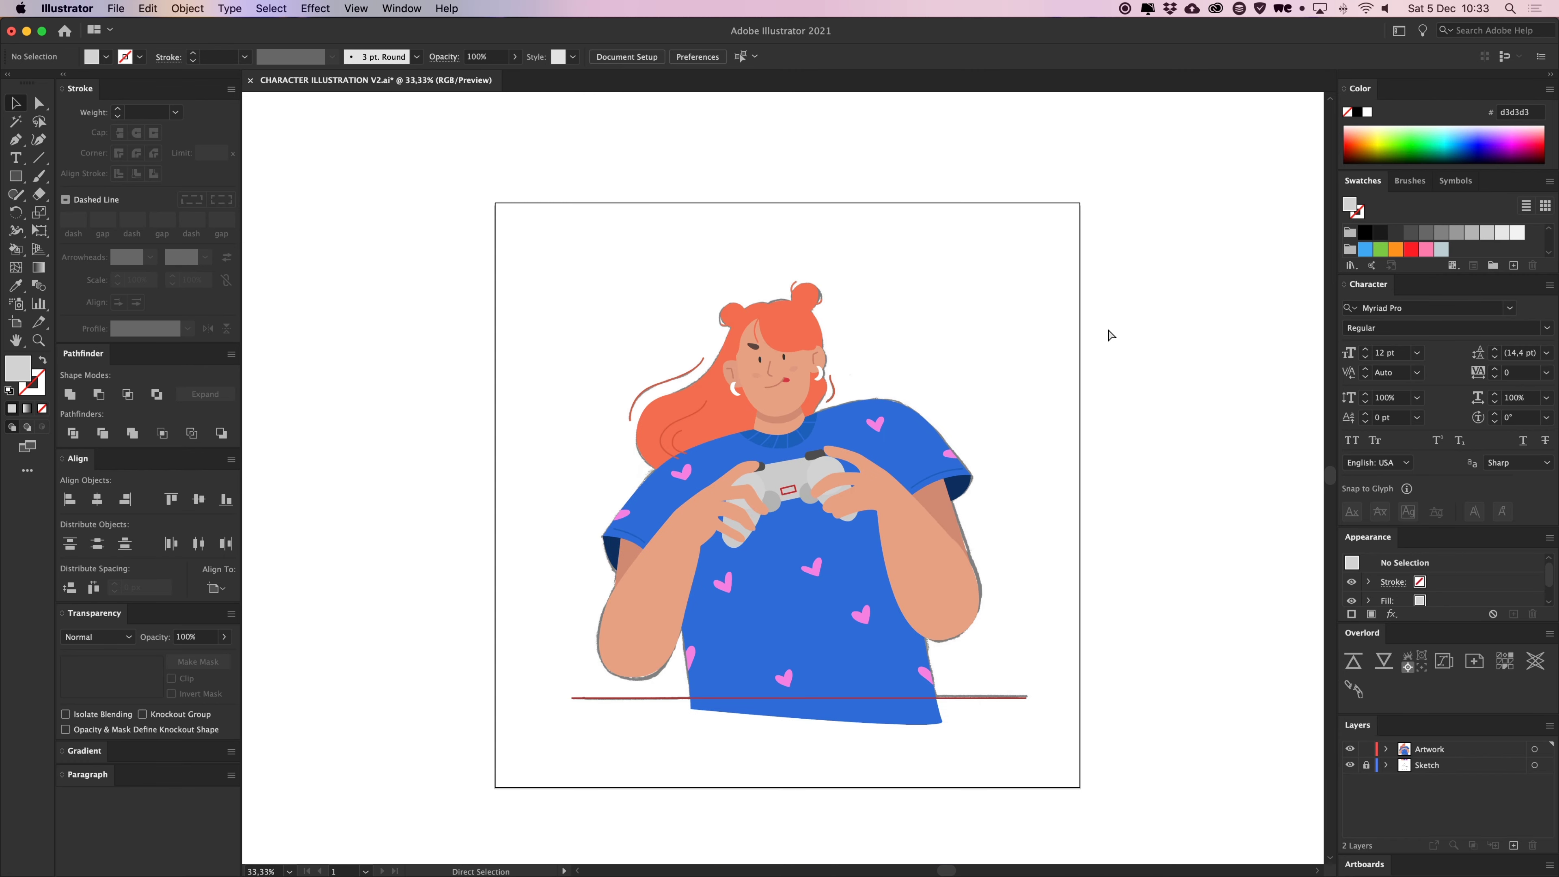
{"action": "key", "text": "super+plus"}
{"action": "scroll", "coordinate": [1074, 540], "scroll_direction": "right", "scroll_amount": 1}
{"action": "left_click", "coordinate": [1054, 811]}
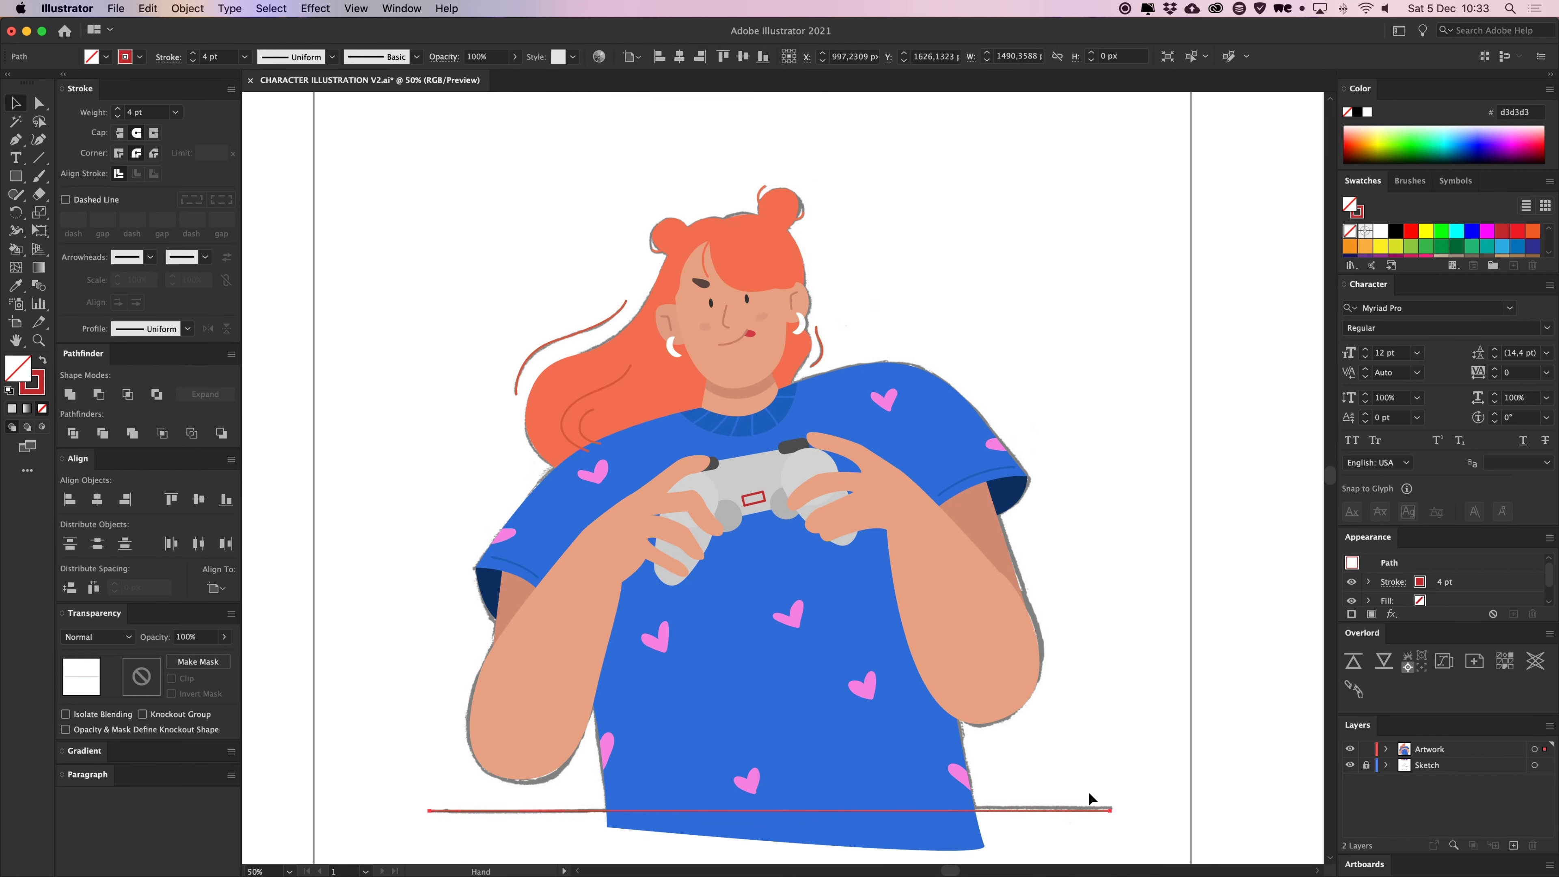
{"action": "left_click_drag", "start_coordinate": [1089, 798], "coordinate": [1078, 780]}
{"action": "key", "text": "super+minus"}
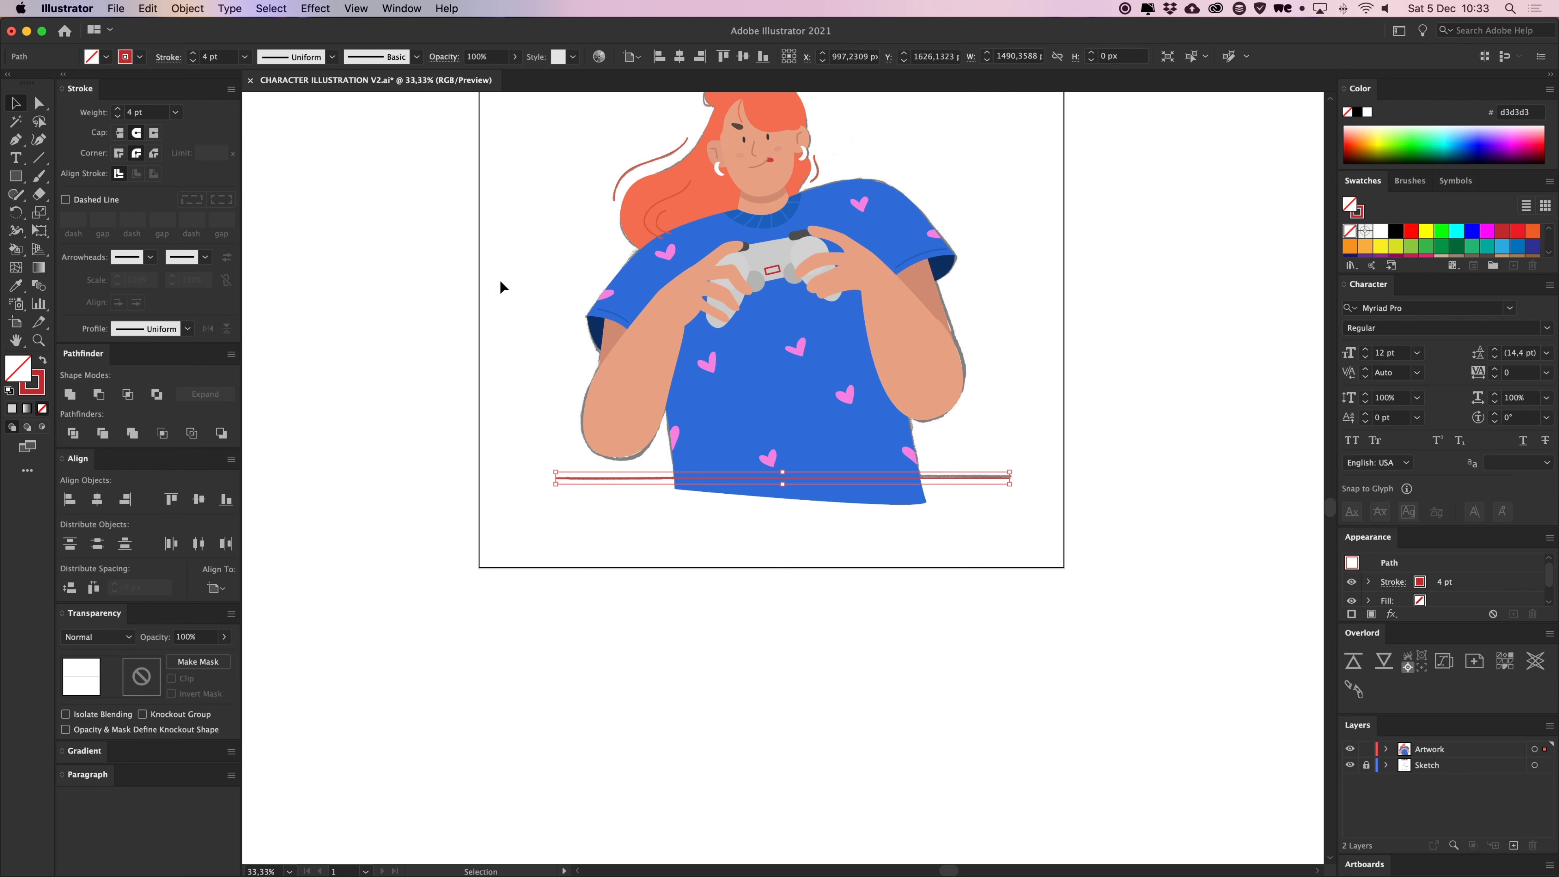
{"action": "left_click_drag", "start_coordinate": [510, 223], "coordinate": [489, 307]}
{"action": "left_click", "coordinate": [503, 324]}
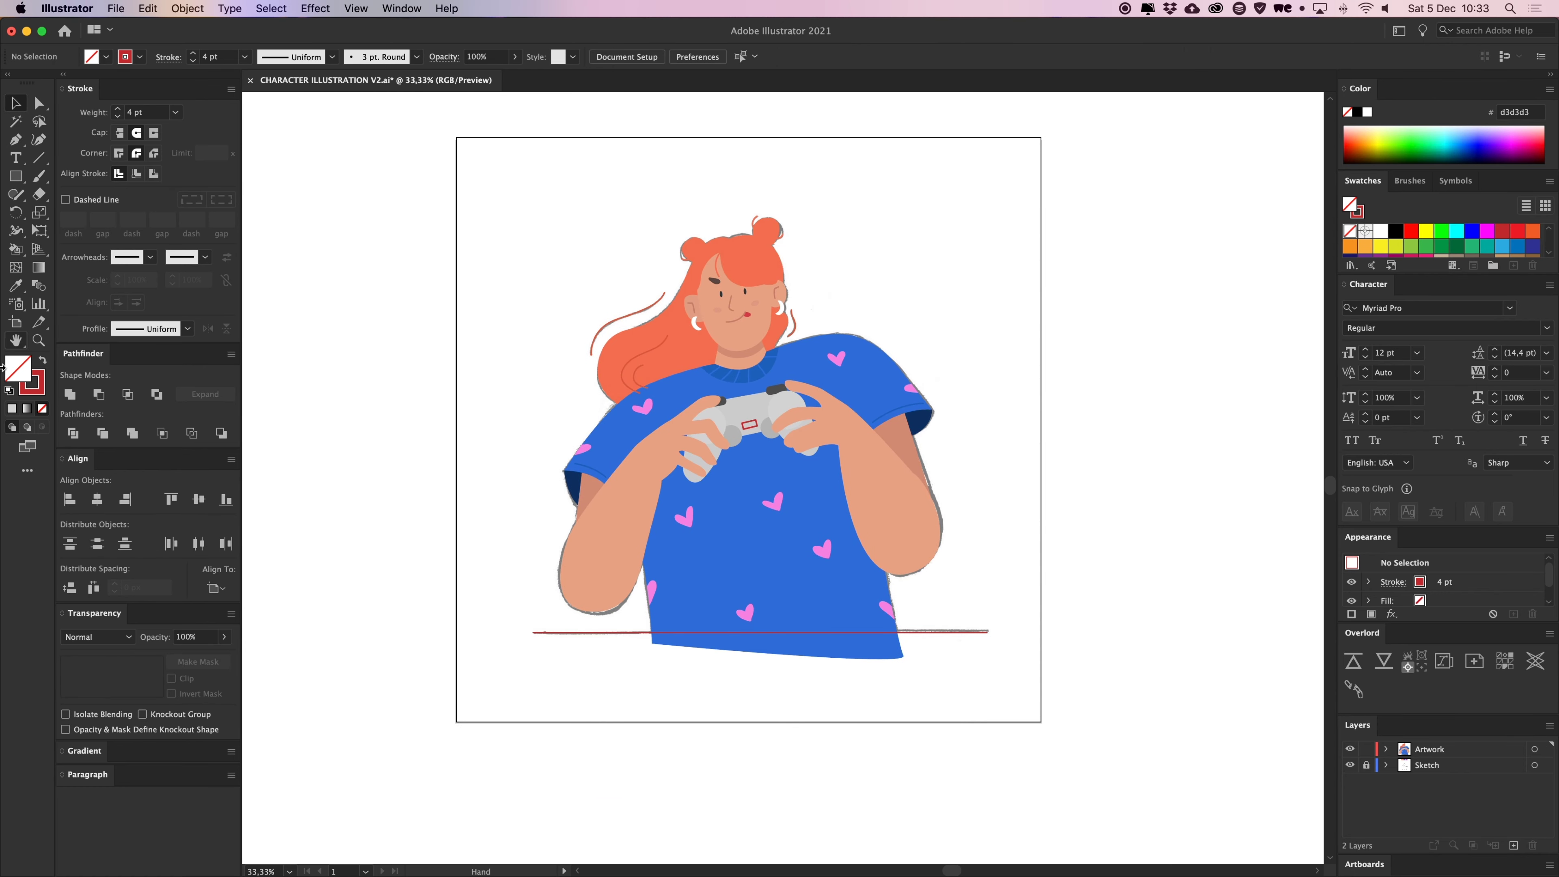
Draw a solid red 1920 × 1920 px square over the whole artboard and send it behind all artwork
{"action": "left_click", "coordinate": [42, 360]}
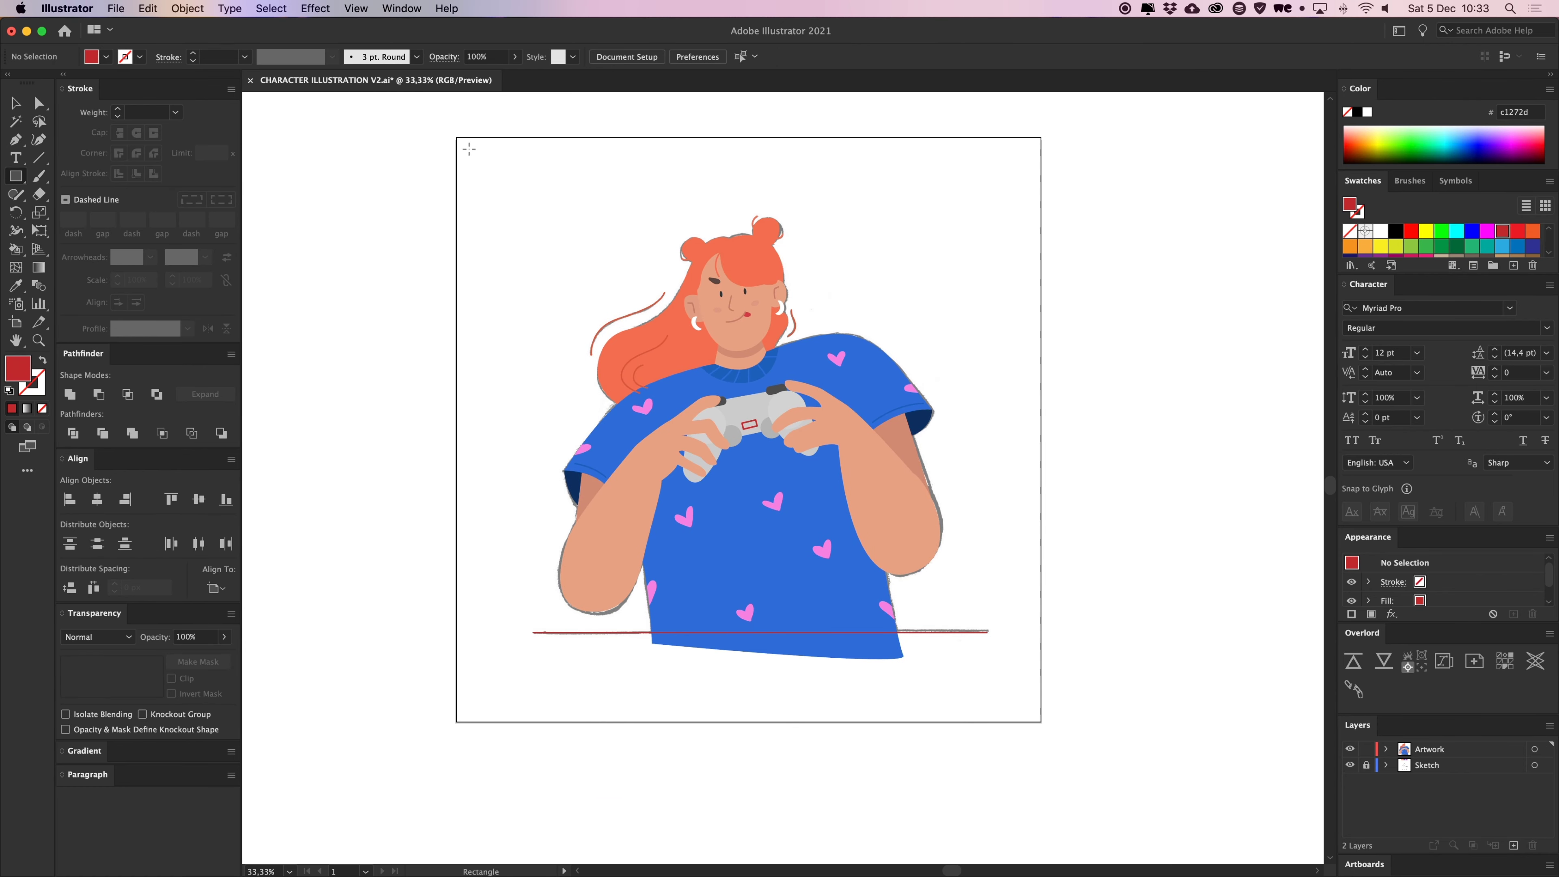
{"action": "left_click_drag", "start_coordinate": [457, 138], "coordinate": [1042, 721]}
{"action": "key", "text": "super+shift+bracketleft"}
Recolour the background square with the purple #9146bc from the palette above the artboard
{"action": "scroll", "coordinate": [894, 233], "scroll_direction": "up", "scroll_amount": 5}
{"action": "key", "text": "i"}
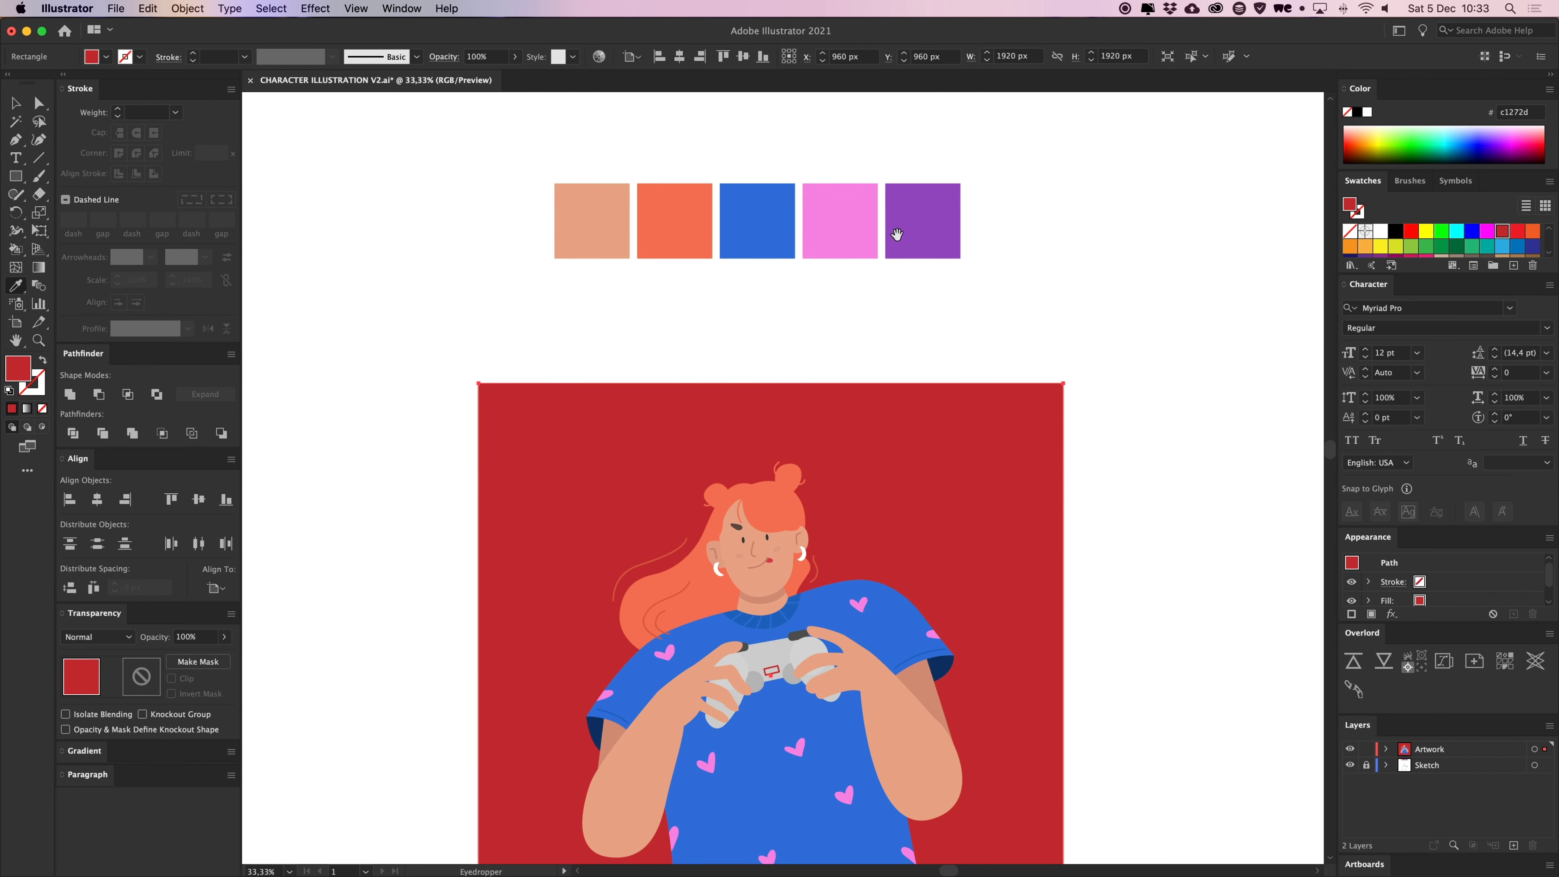
{"action": "left_click", "coordinate": [896, 237]}
{"action": "key", "text": "v"}
{"action": "left_click", "coordinate": [1167, 602]}
{"action": "left_click_drag", "start_coordinate": [1166, 602], "coordinate": [1156, 477]}
{"action": "left_click", "coordinate": [955, 443]}
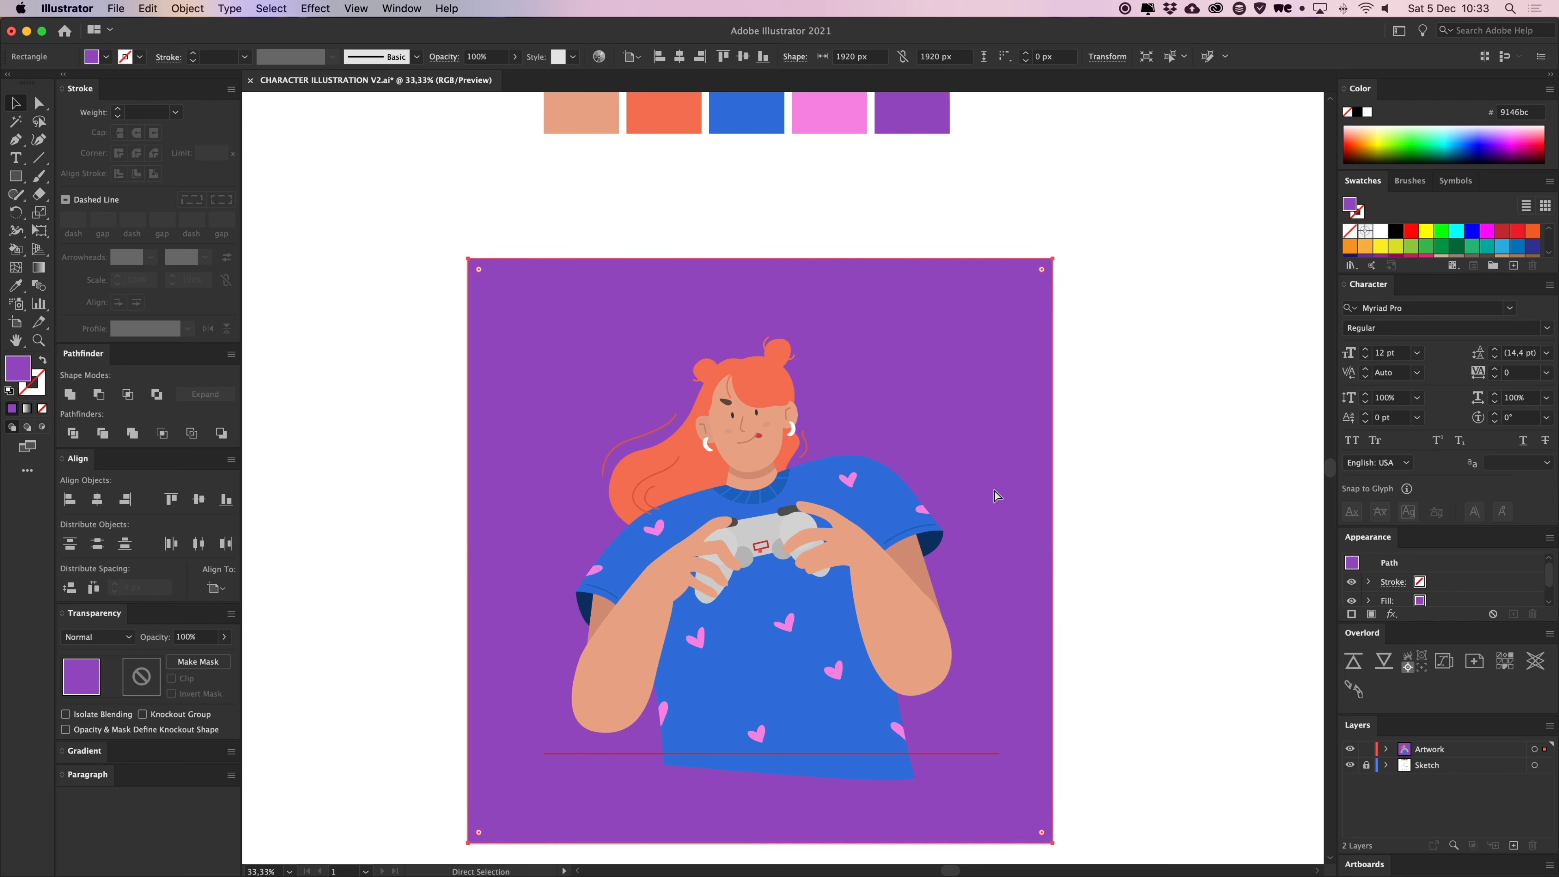
{"action": "left_click", "coordinate": [1097, 632]}
{"action": "left_click_drag", "start_coordinate": [1097, 632], "coordinate": [1062, 486]}
{"action": "left_click", "coordinate": [913, 606]}
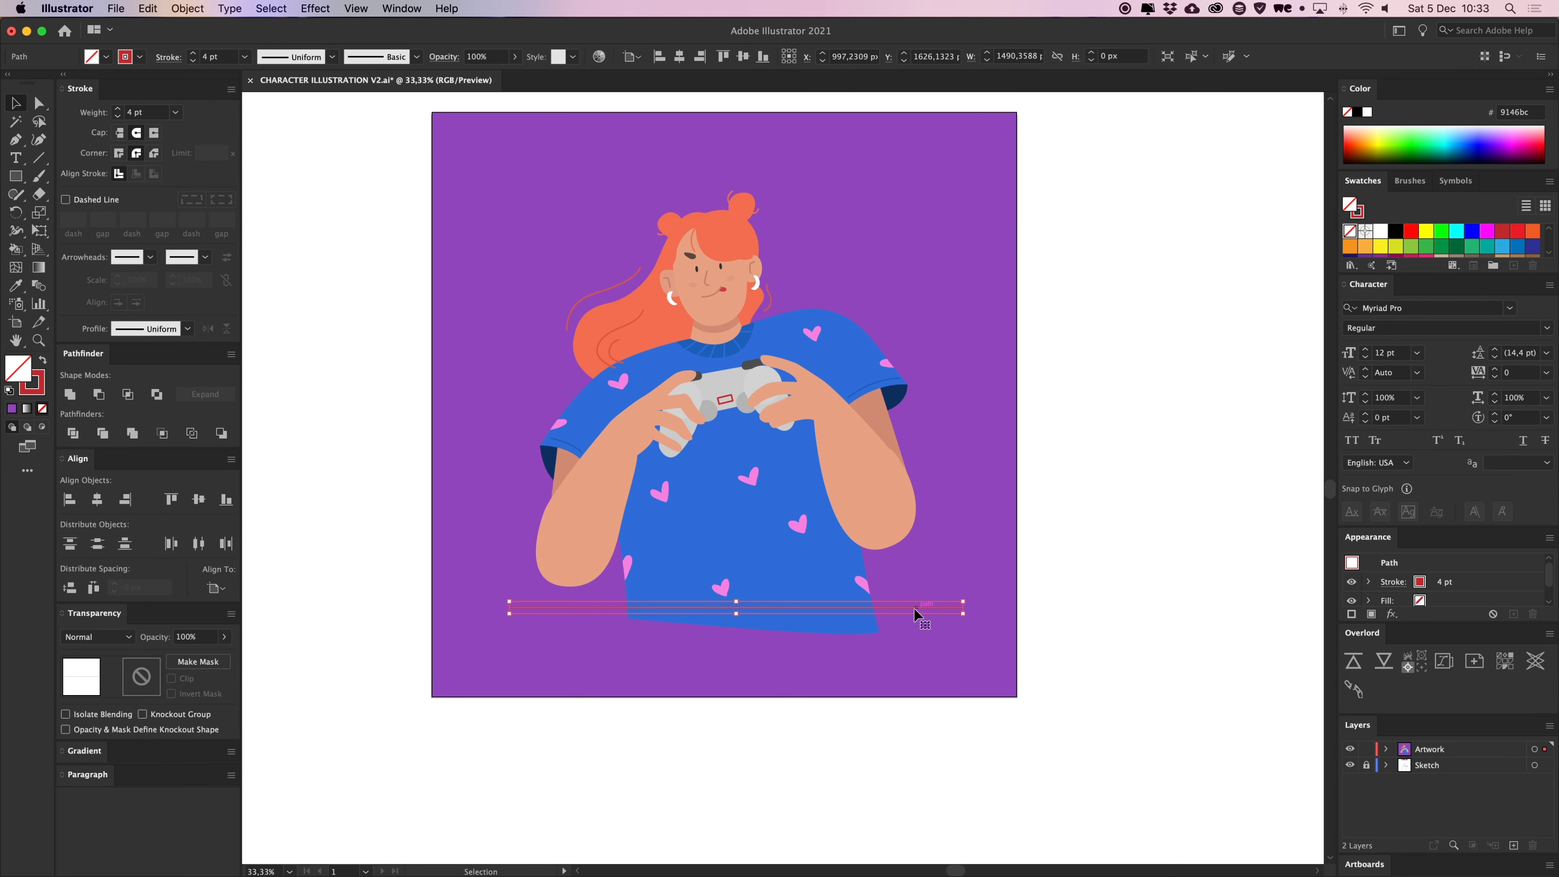
{"action": "key", "text": "super+equal"}
{"action": "key", "text": "i"}
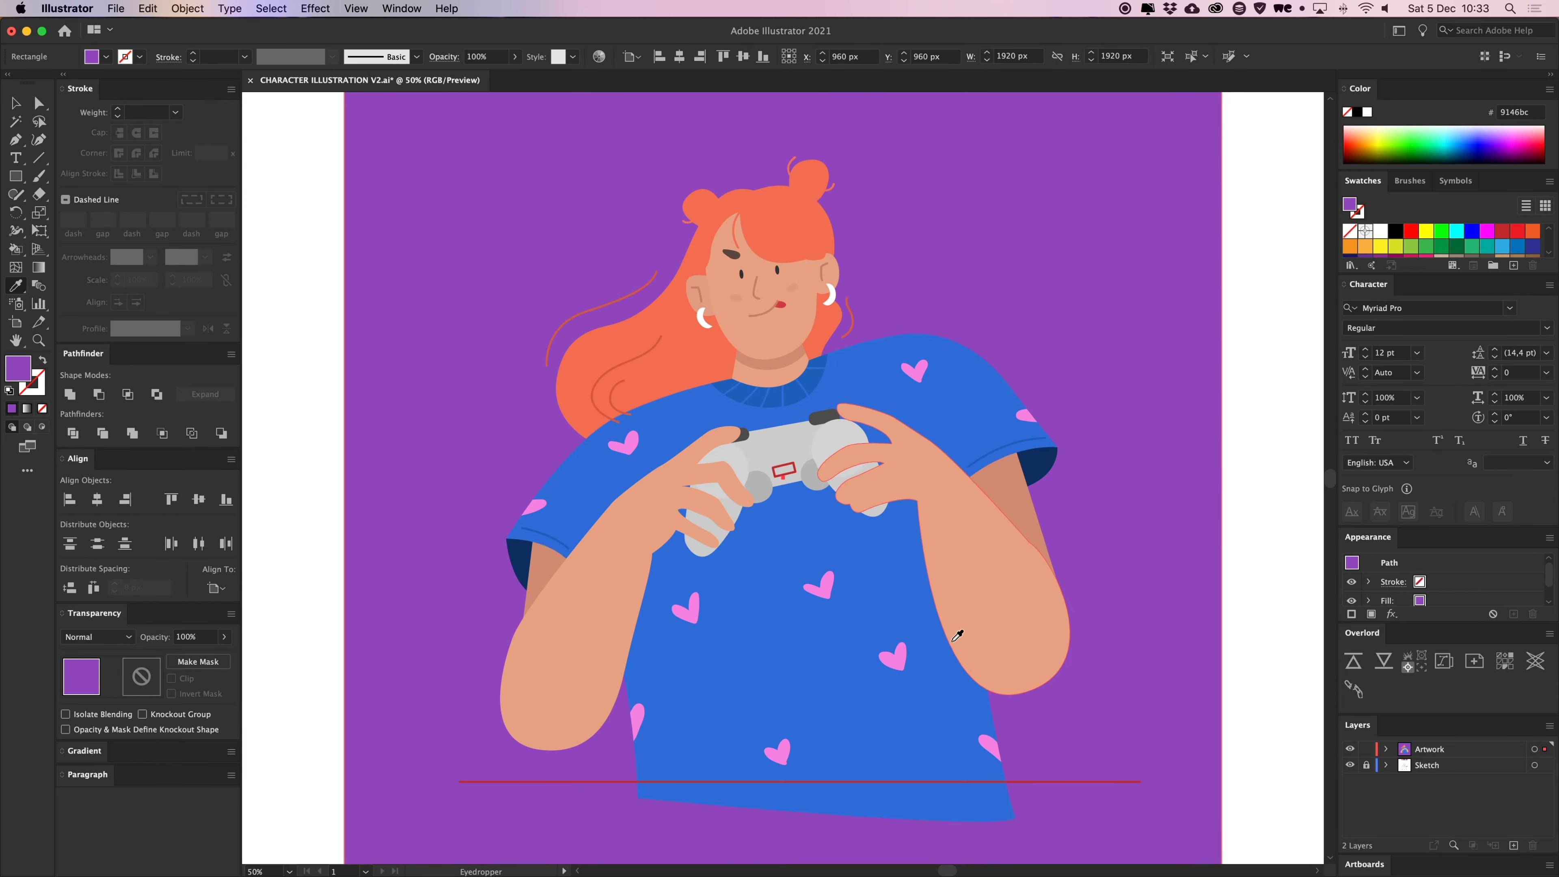
{"action": "scroll", "coordinate": [945, 621], "scroll_direction": "down", "scroll_amount": 2}
{"action": "scroll", "coordinate": [945, 621], "scroll_direction": "right", "scroll_amount": 2}
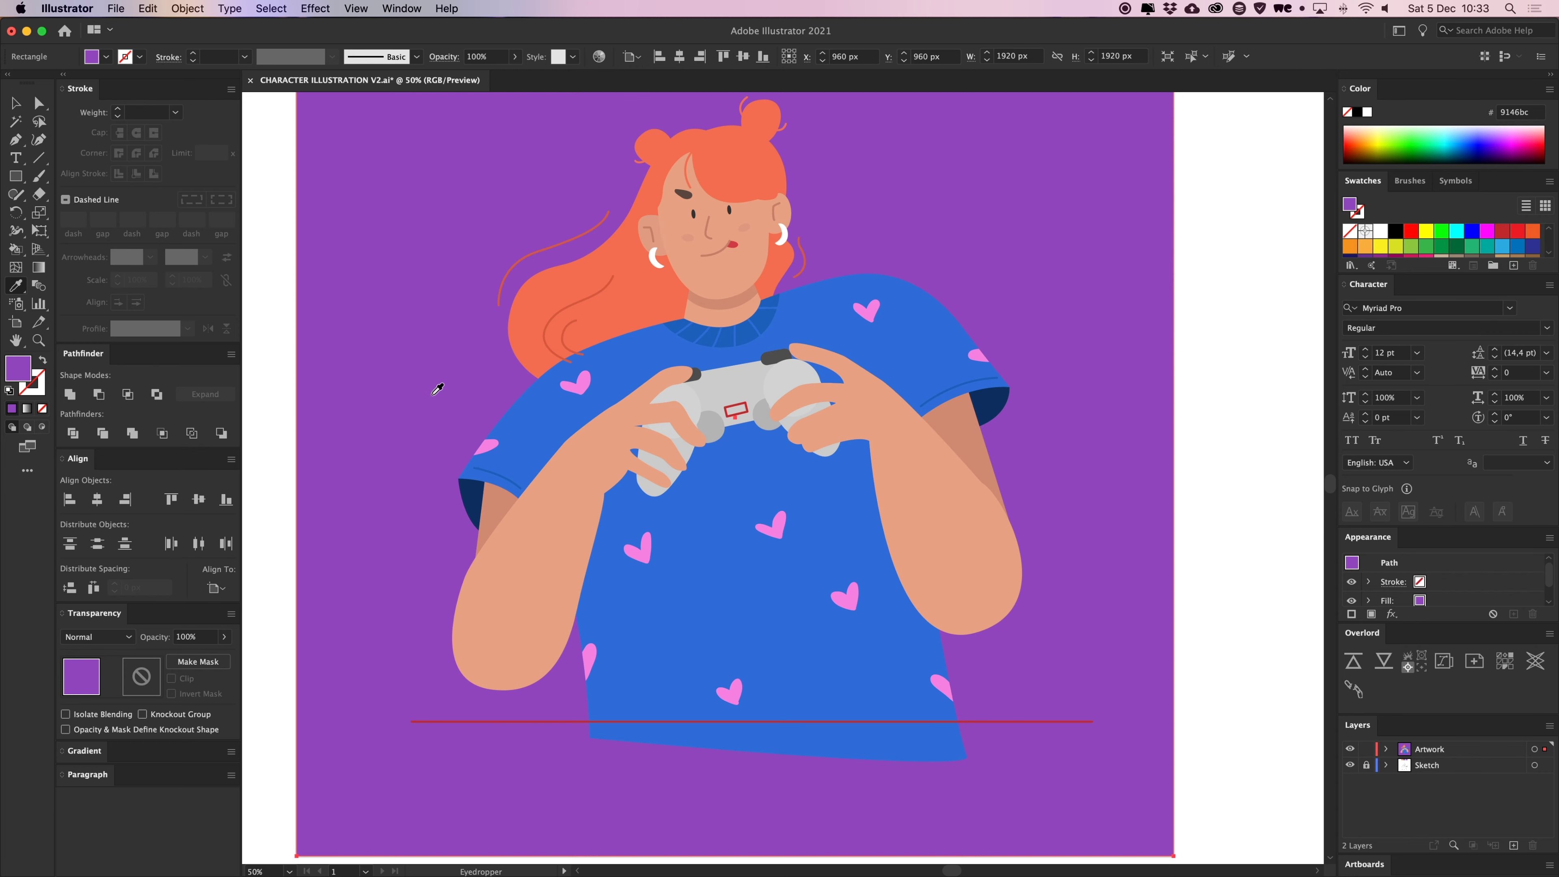
{"action": "left_click", "coordinate": [44, 361]}
{"action": "key", "text": "super+z"}
Set the stroke of the horizontal line across the shirt's lower edge to the background's purple #9146bc
{"action": "key", "text": "a"}
{"action": "left_click", "coordinate": [456, 722]}
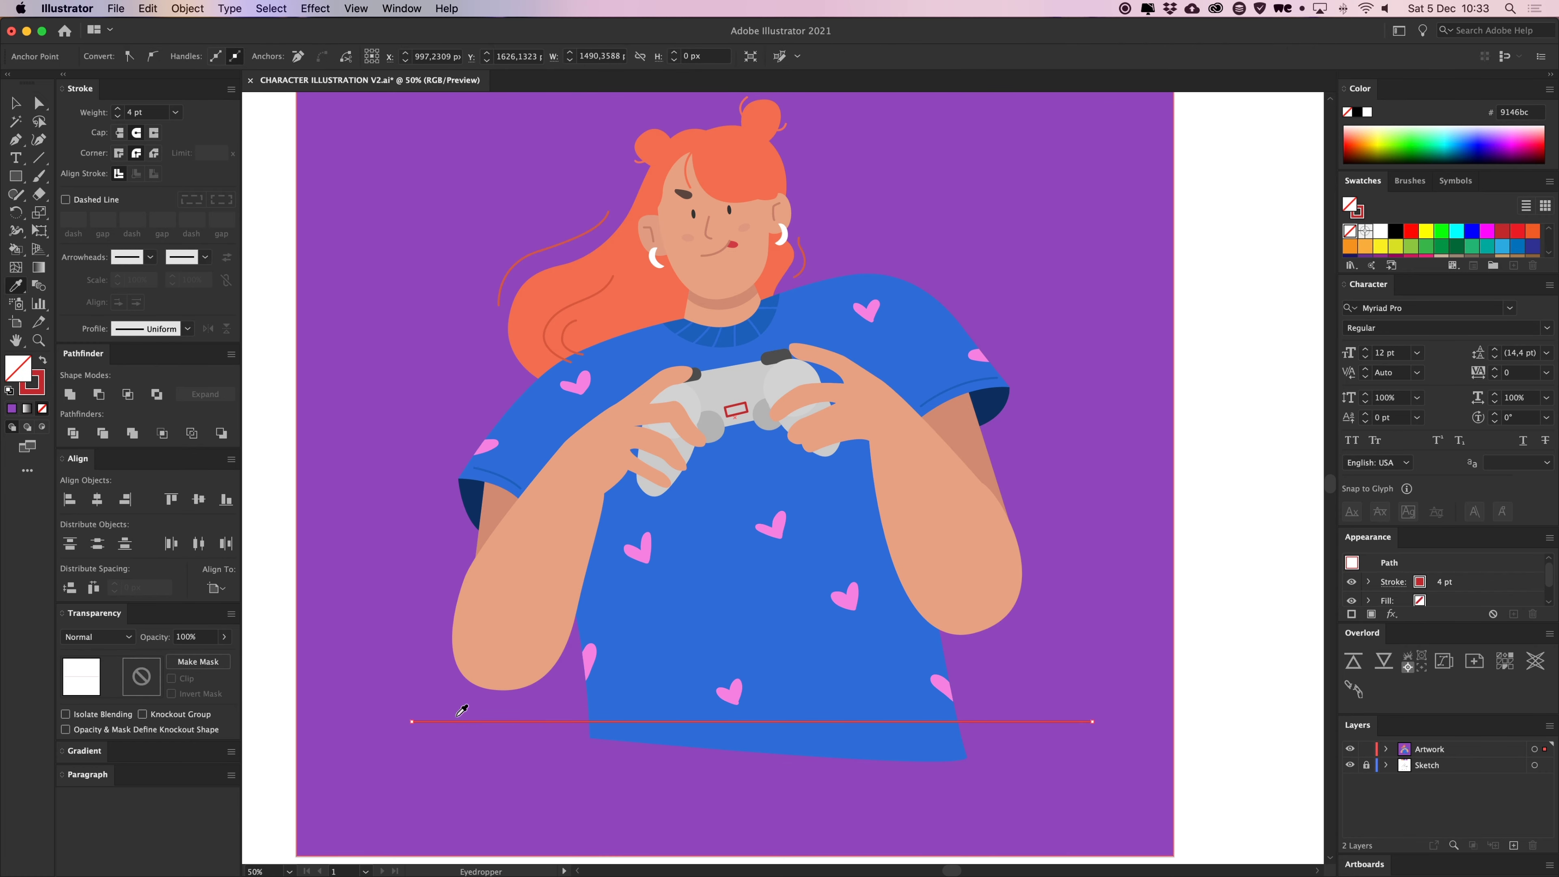
{"action": "key", "text": "i"}
{"action": "left_click", "coordinate": [31, 390]}
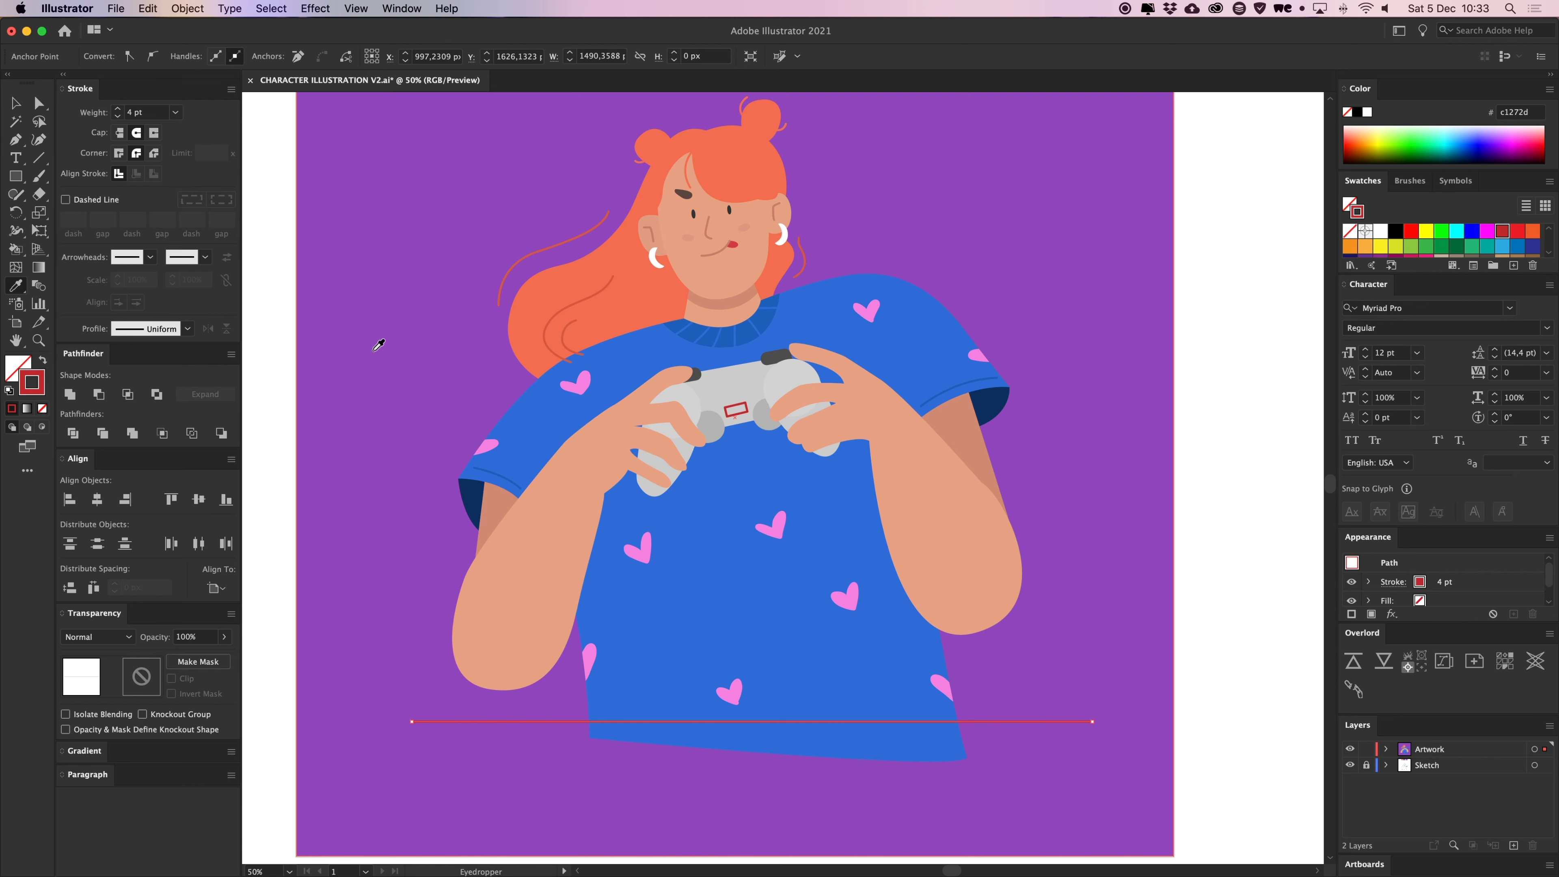
{"action": "left_click", "coordinate": [385, 315], "text": "shift"}
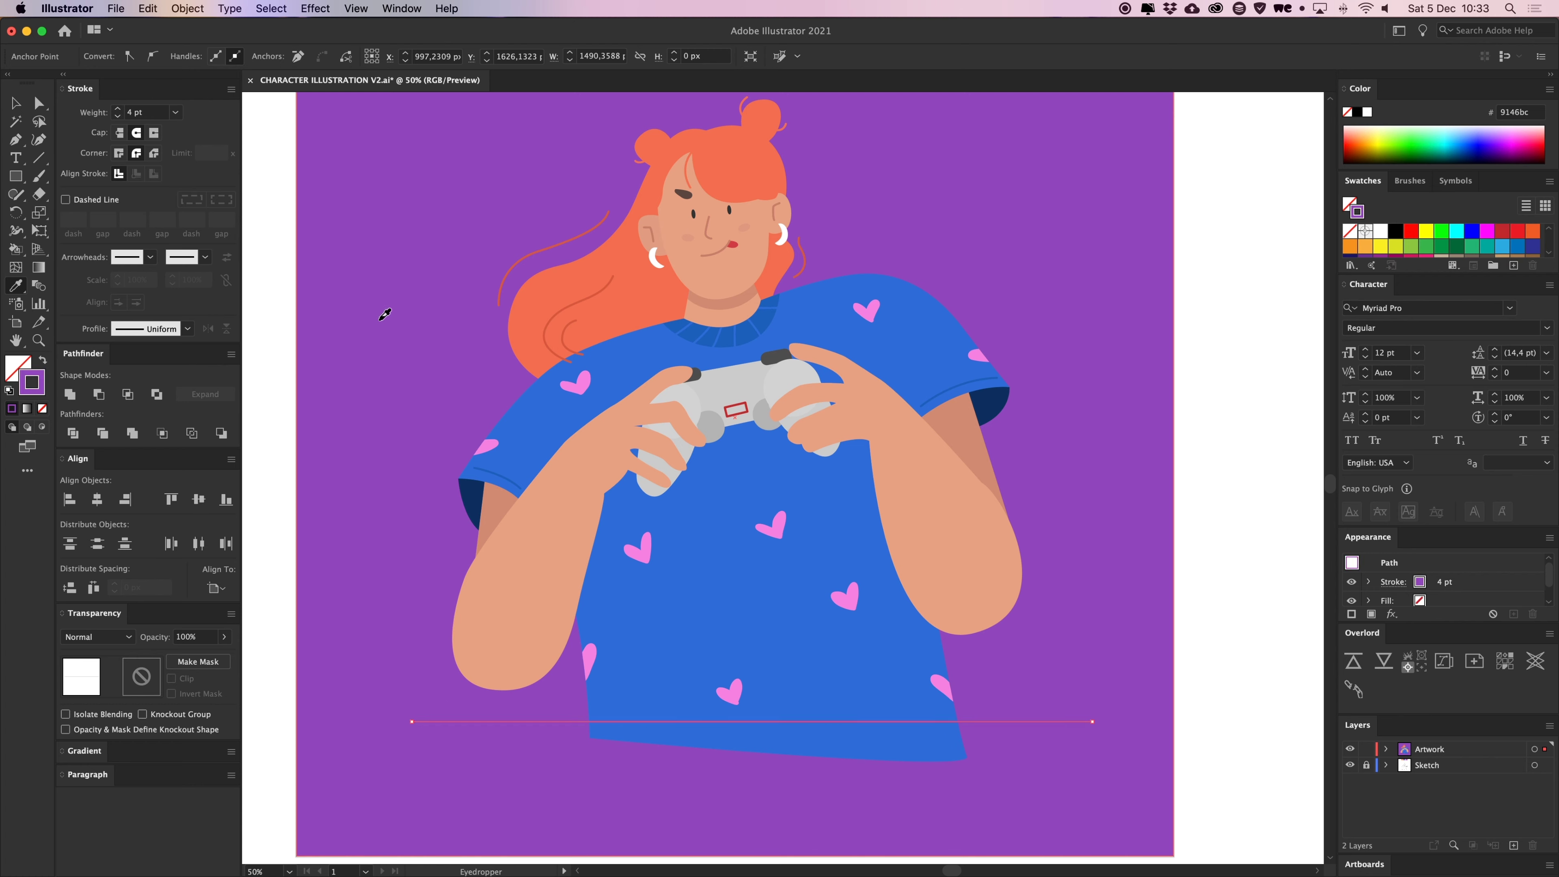
Set the stroke of the horizontal line across the shirt's lower edge to dark purple #6b3091 with a 7 pt weight
{"action": "double_click", "coordinate": [40, 387]}
{"action": "left_click", "coordinate": [943, 319]}
{"action": "key", "text": "Return"}
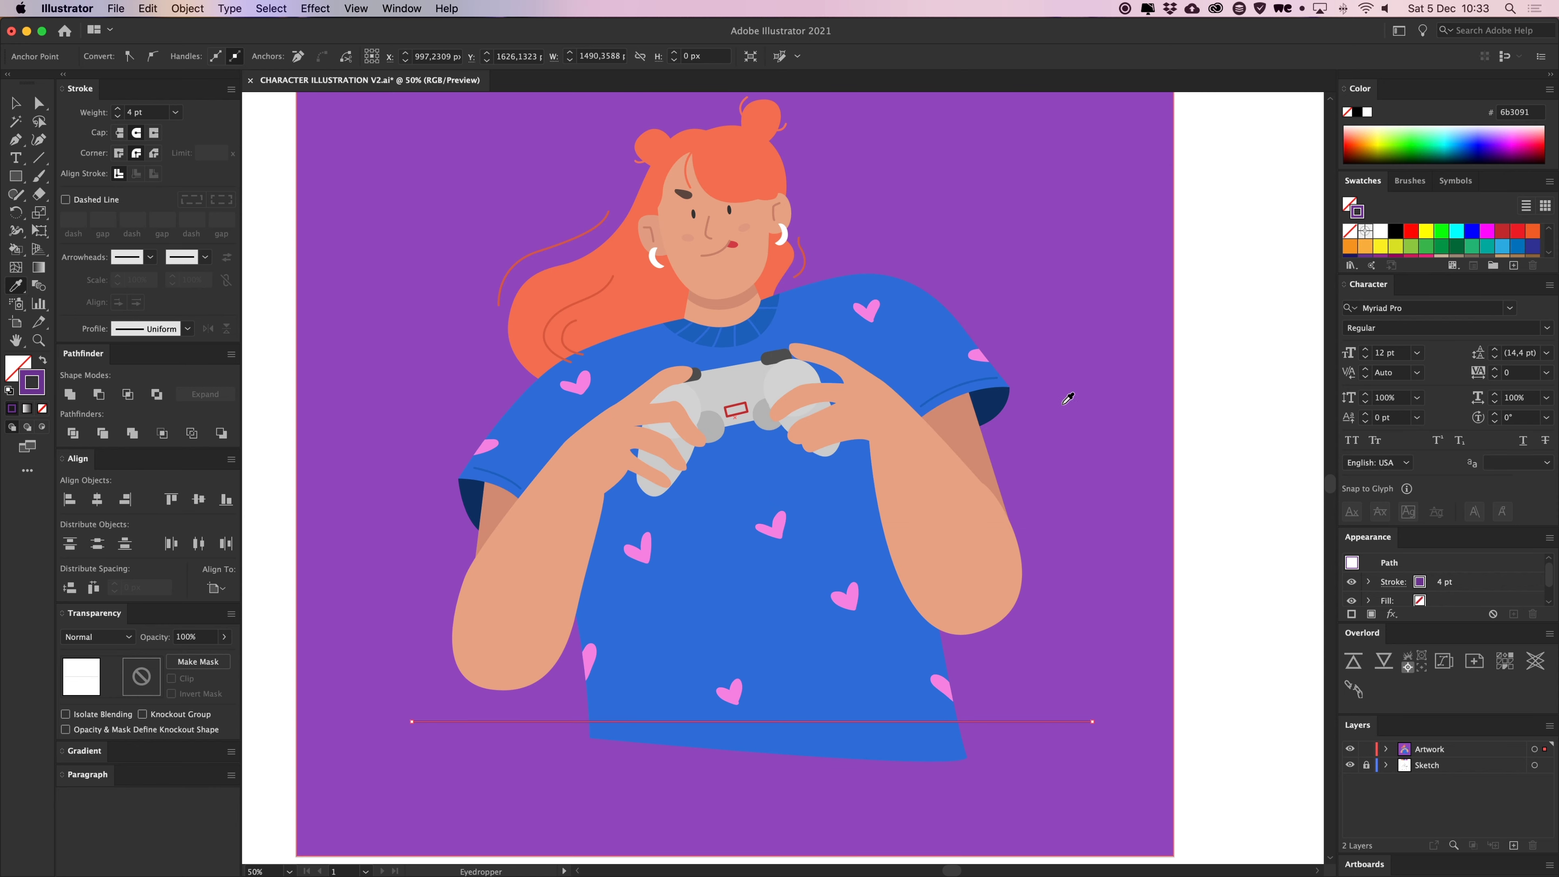
{"action": "left_click", "coordinate": [121, 115]}
{"action": "key", "text": "a"}
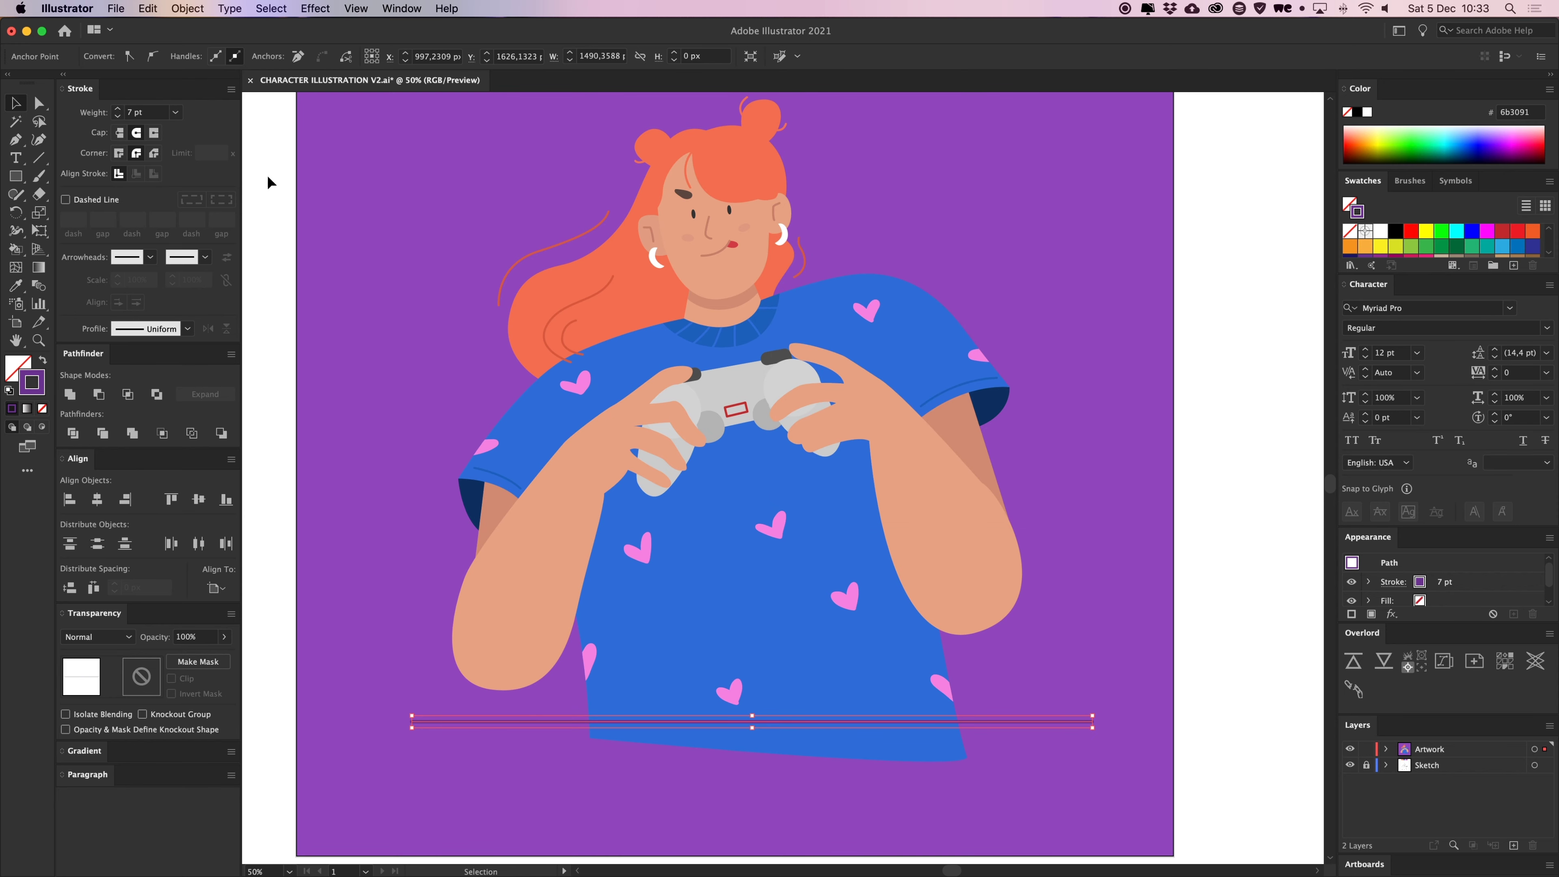
{"action": "scroll", "coordinate": [963, 632], "scroll_direction": "down", "scroll_amount": 1}
{"action": "left_click", "coordinate": [1230, 603]}
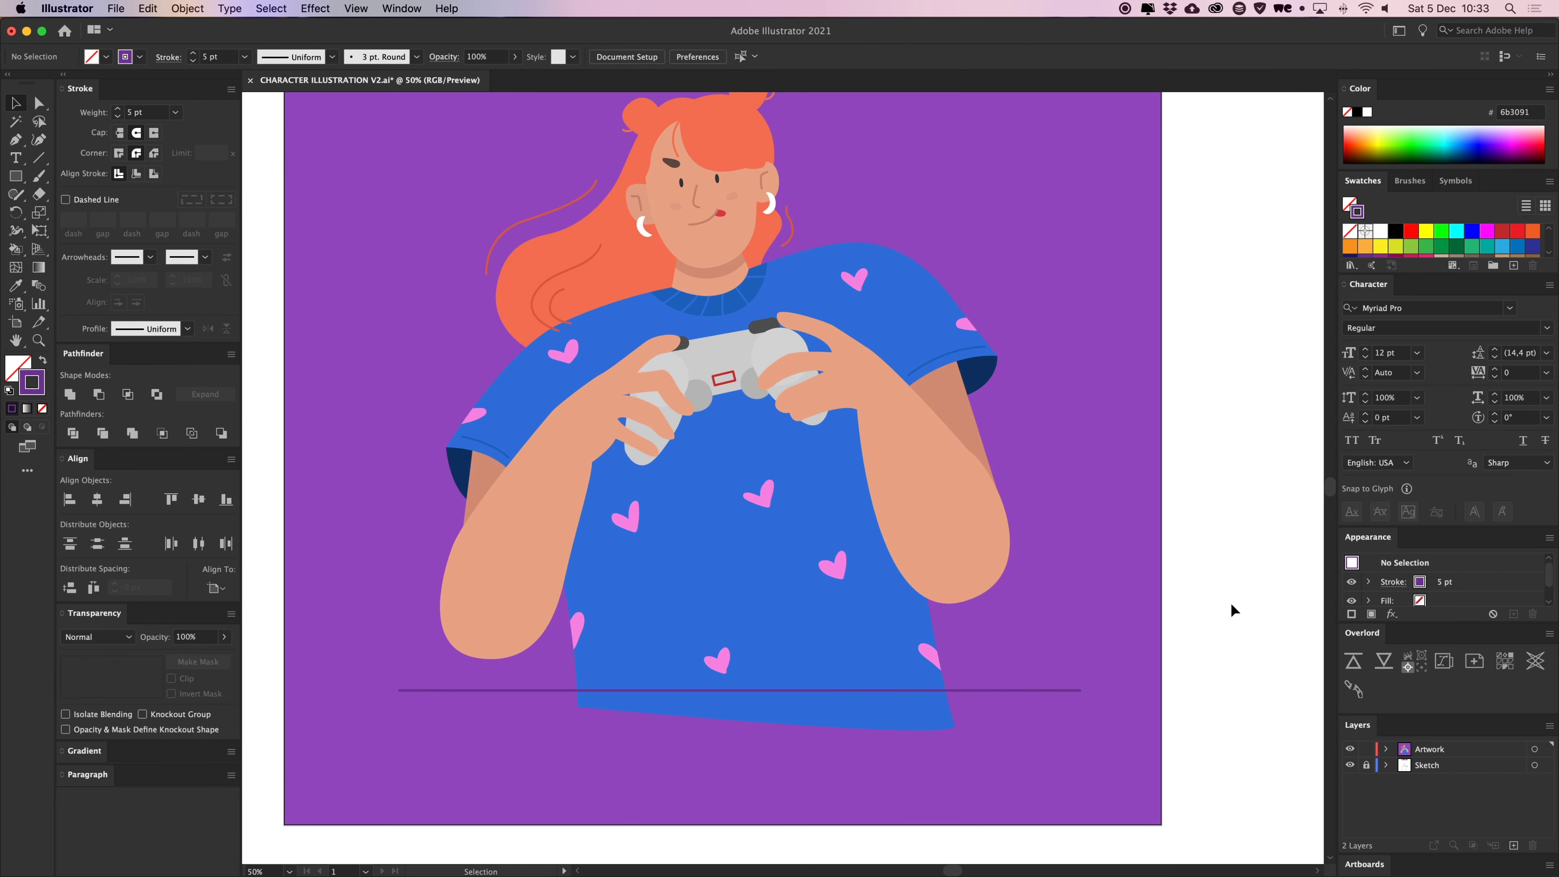
Recolour both hair buns with the slightly darker orange #ea6449
{"action": "left_click_drag", "start_coordinate": [1125, 478], "coordinate": [1148, 589]}
{"action": "scroll", "coordinate": [1104, 497], "scroll_direction": "up", "scroll_amount": 7}
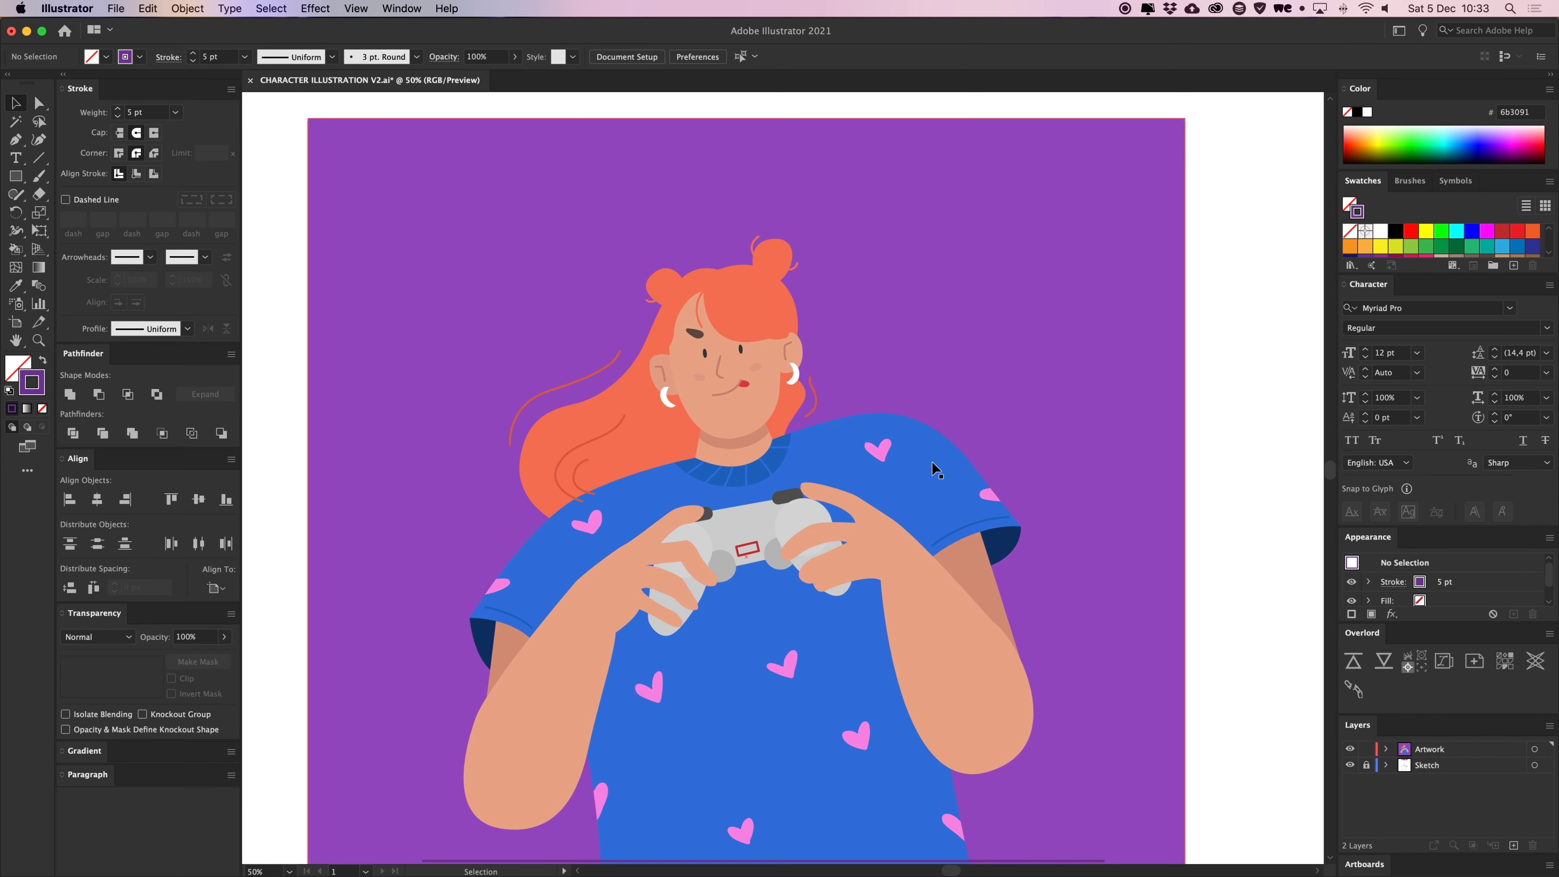
{"action": "key", "text": "super+plus"}
{"action": "key", "text": "super+plus"}
{"action": "key", "text": "super+plus"}
{"action": "key", "text": "super+plus"}
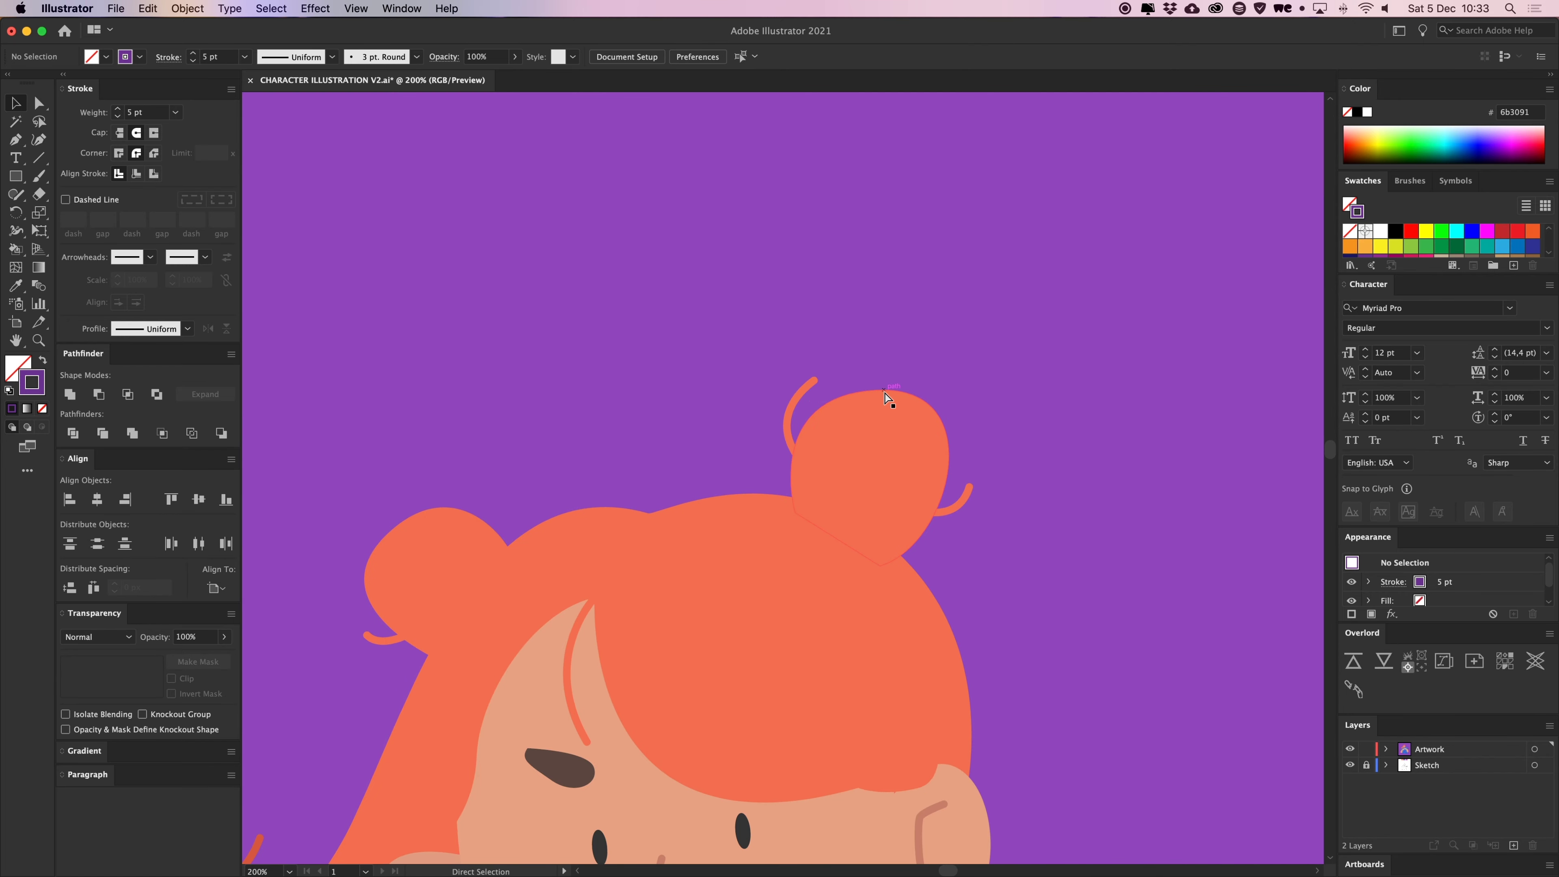
{"action": "left_click_drag", "start_coordinate": [886, 480], "coordinate": [848, 440]}
{"action": "left_click_drag", "start_coordinate": [786, 401], "coordinate": [775, 416]}
{"action": "key", "text": "p"}
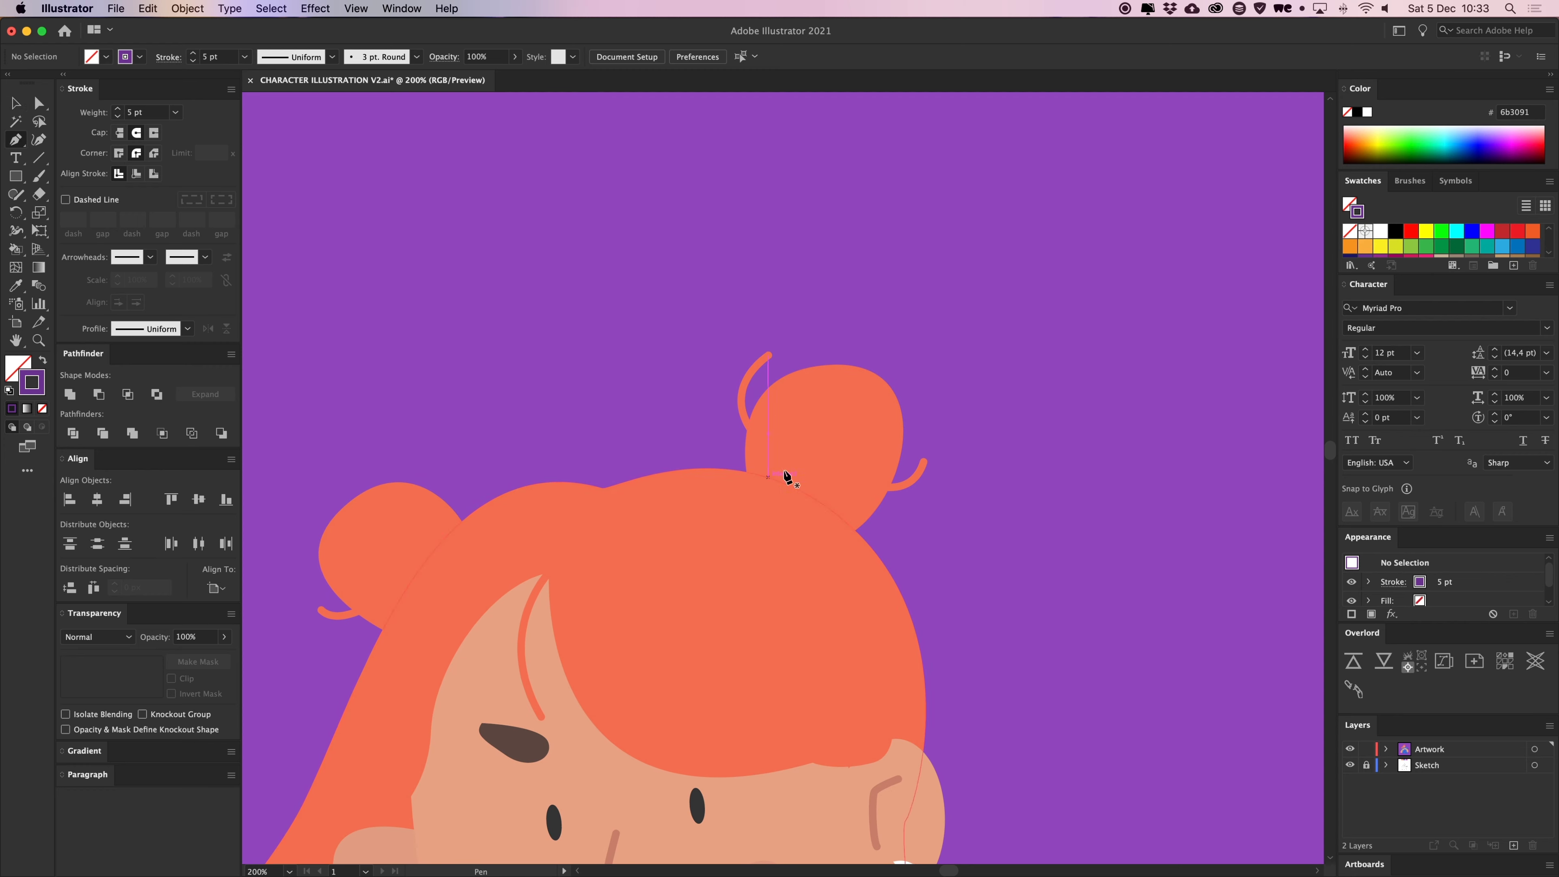
{"action": "left_click", "coordinate": [774, 468], "text": "super"}
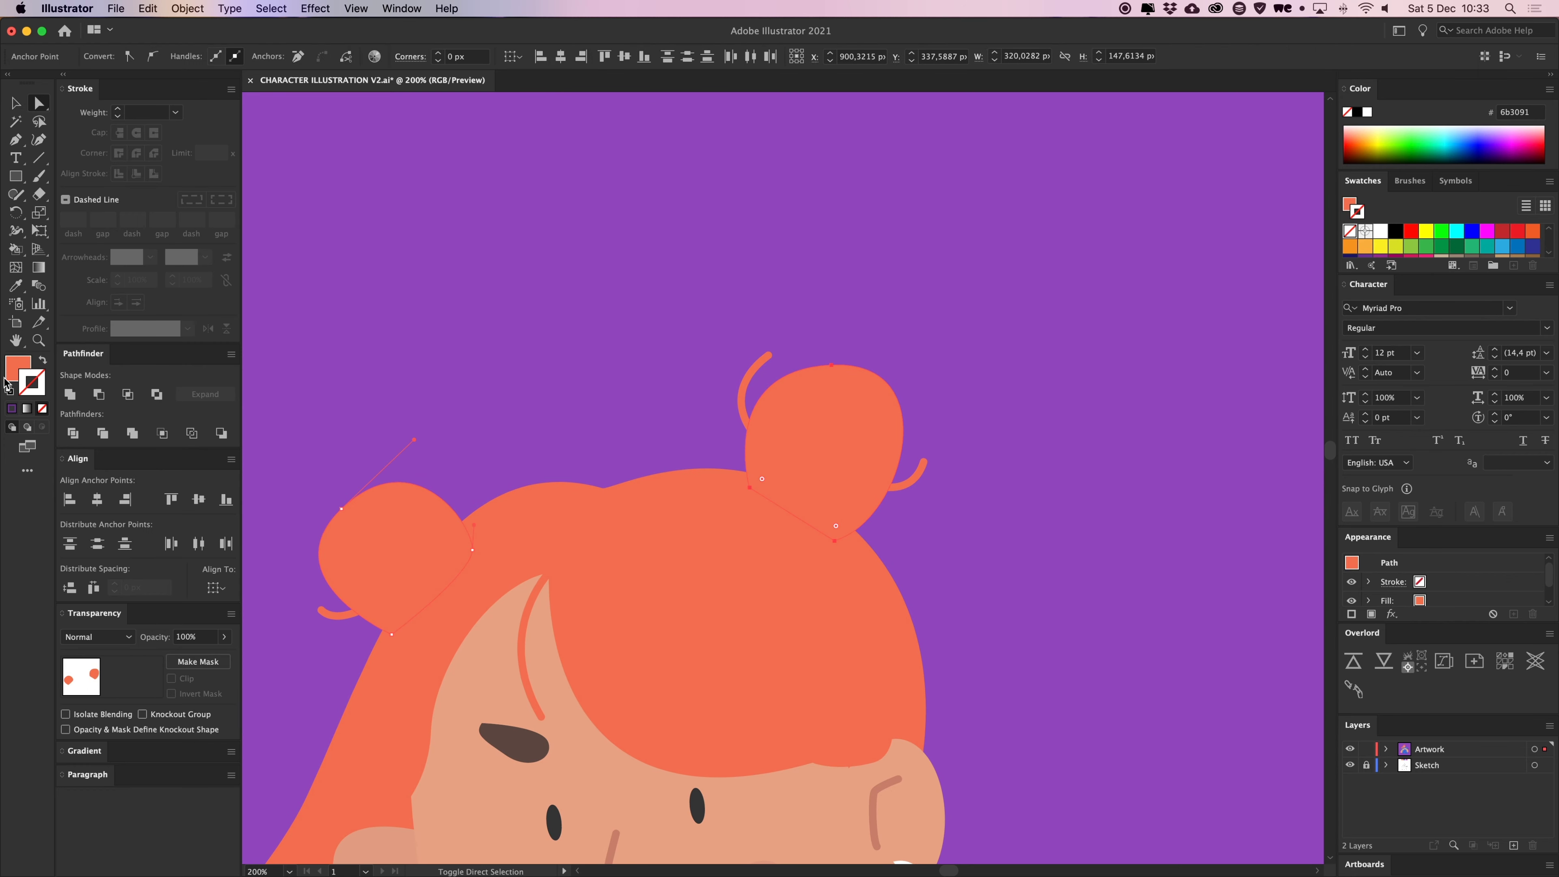
{"action": "left_click", "coordinate": [12, 371]}
{"action": "double_click", "coordinate": [12, 371]}
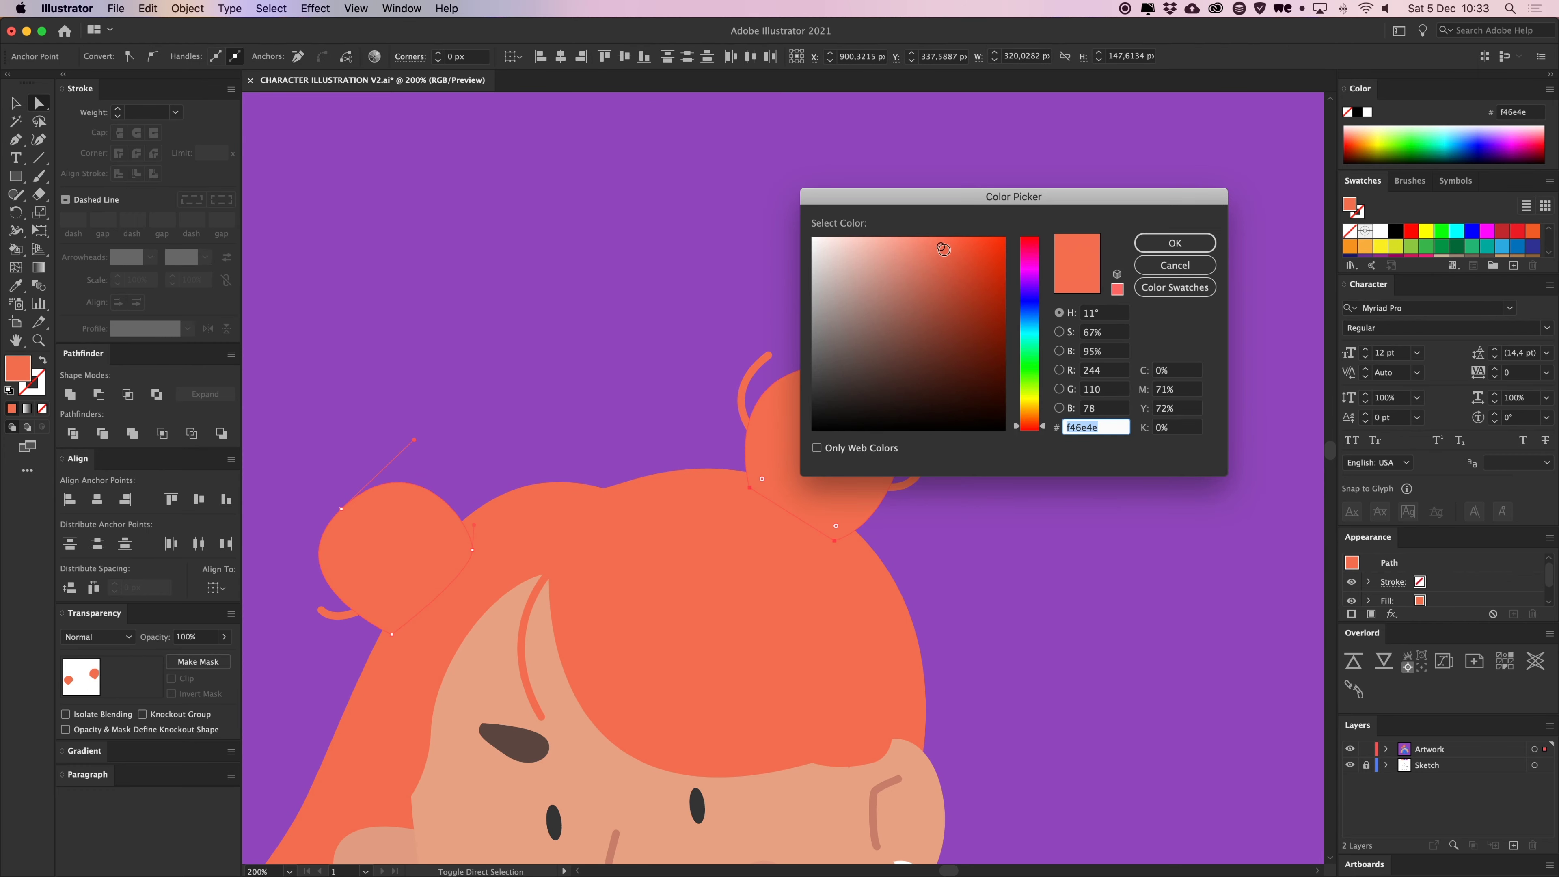
{"action": "key", "text": "Return"}
{"action": "left_click", "coordinate": [1024, 284]}
{"action": "scroll", "coordinate": [1078, 292], "scroll_direction": "down", "scroll_amount": 3}
{"action": "scroll", "coordinate": [1078, 292], "scroll_direction": "left", "scroll_amount": 2}
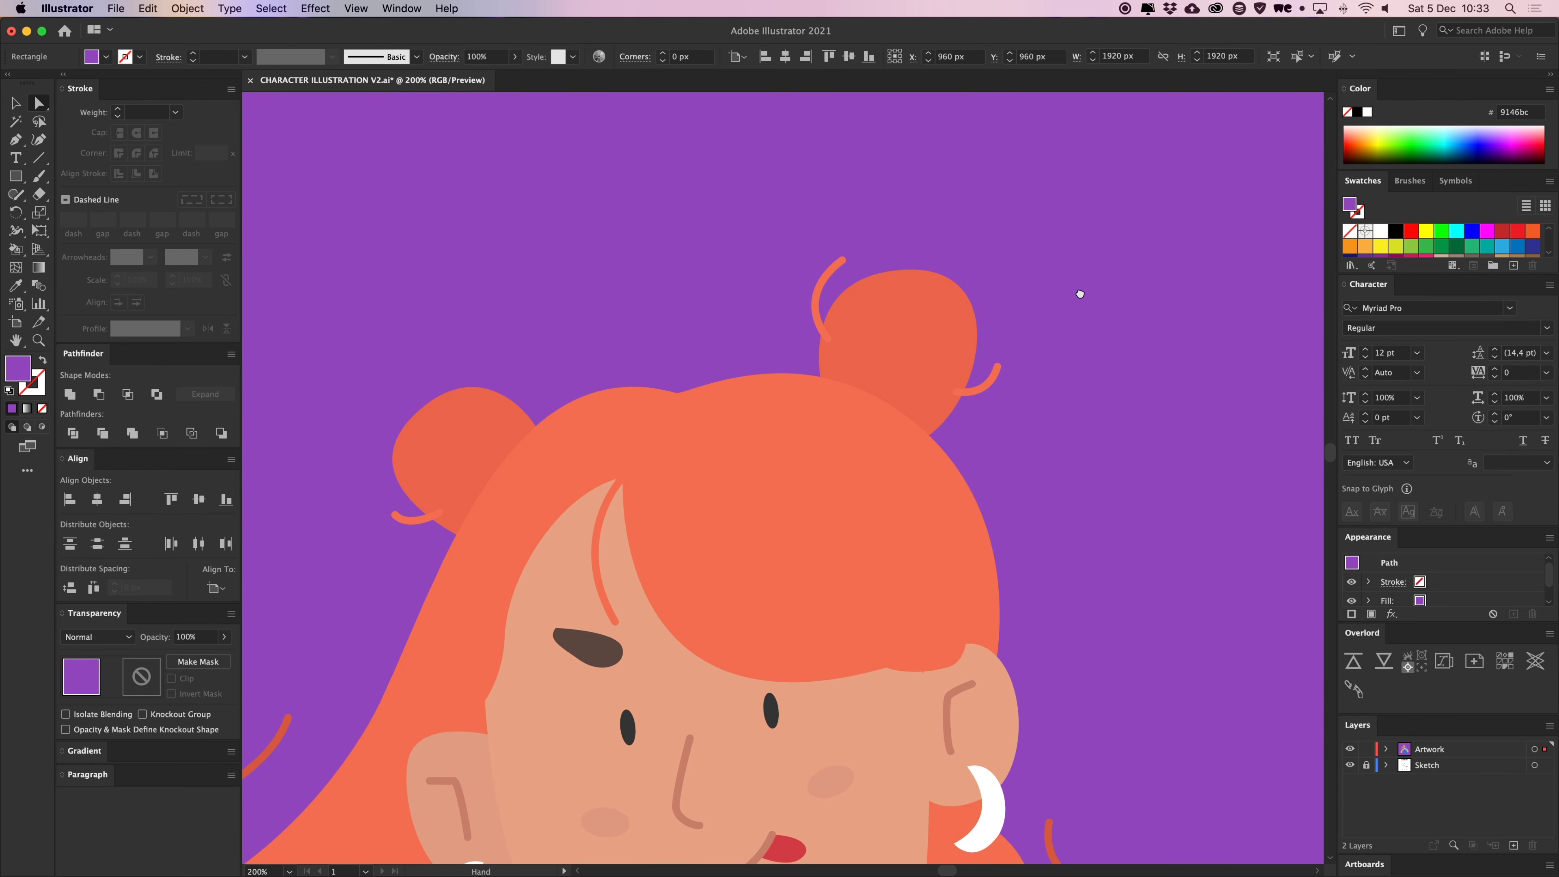
{"action": "key", "text": "v"}
{"action": "left_click", "coordinate": [436, 520]}
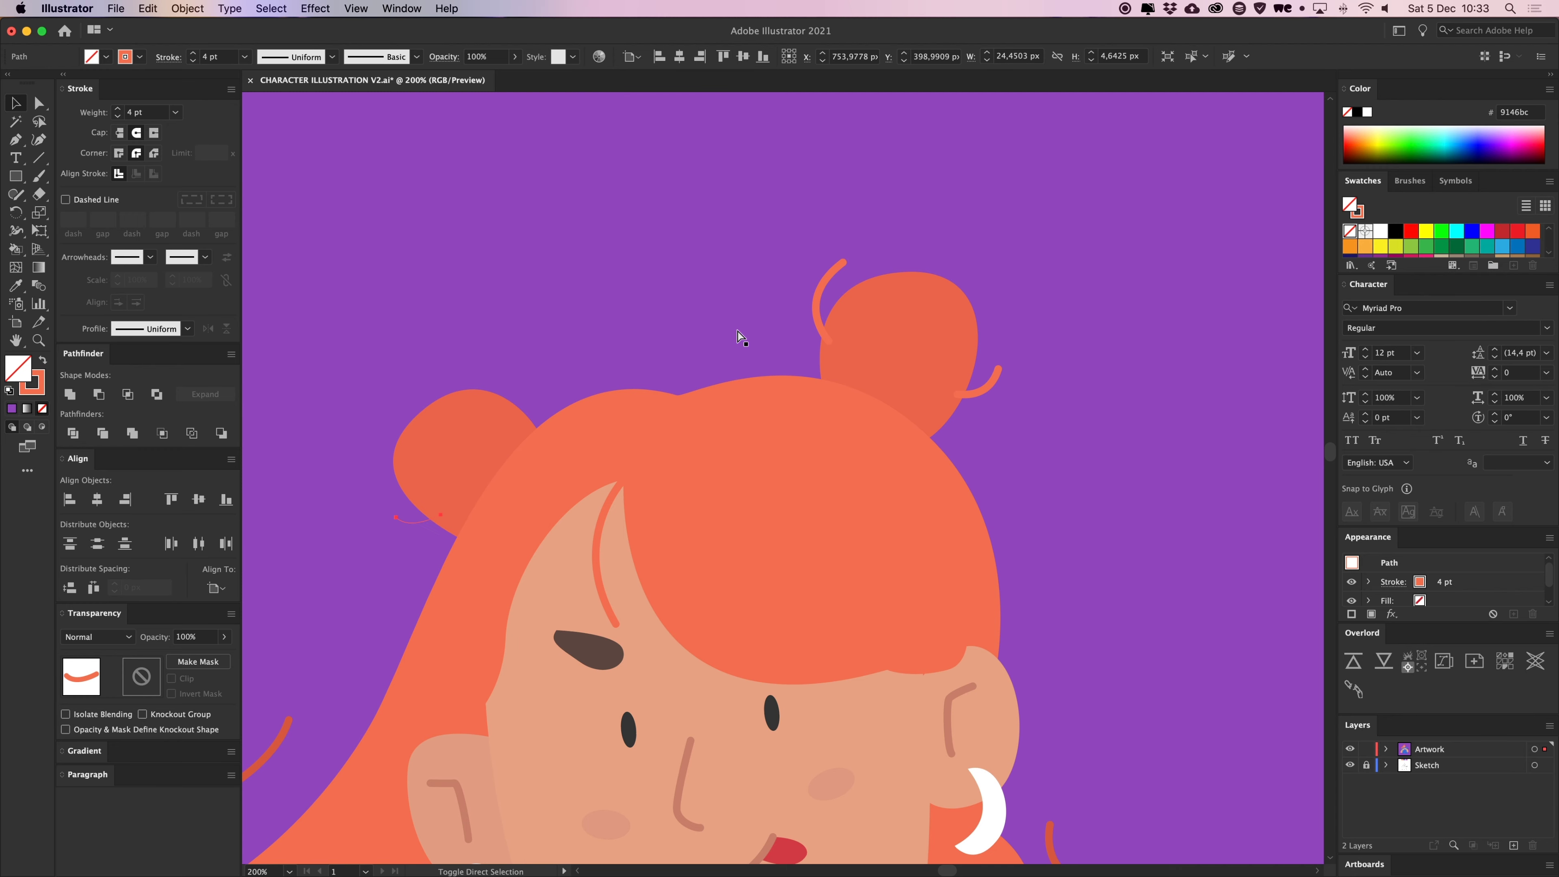
{"action": "scroll", "coordinate": [485, 381], "scroll_direction": "down", "scroll_amount": 2}
{"action": "scroll", "coordinate": [485, 381], "scroll_direction": "left", "scroll_amount": 3}
{"action": "left_click", "coordinate": [509, 487]}
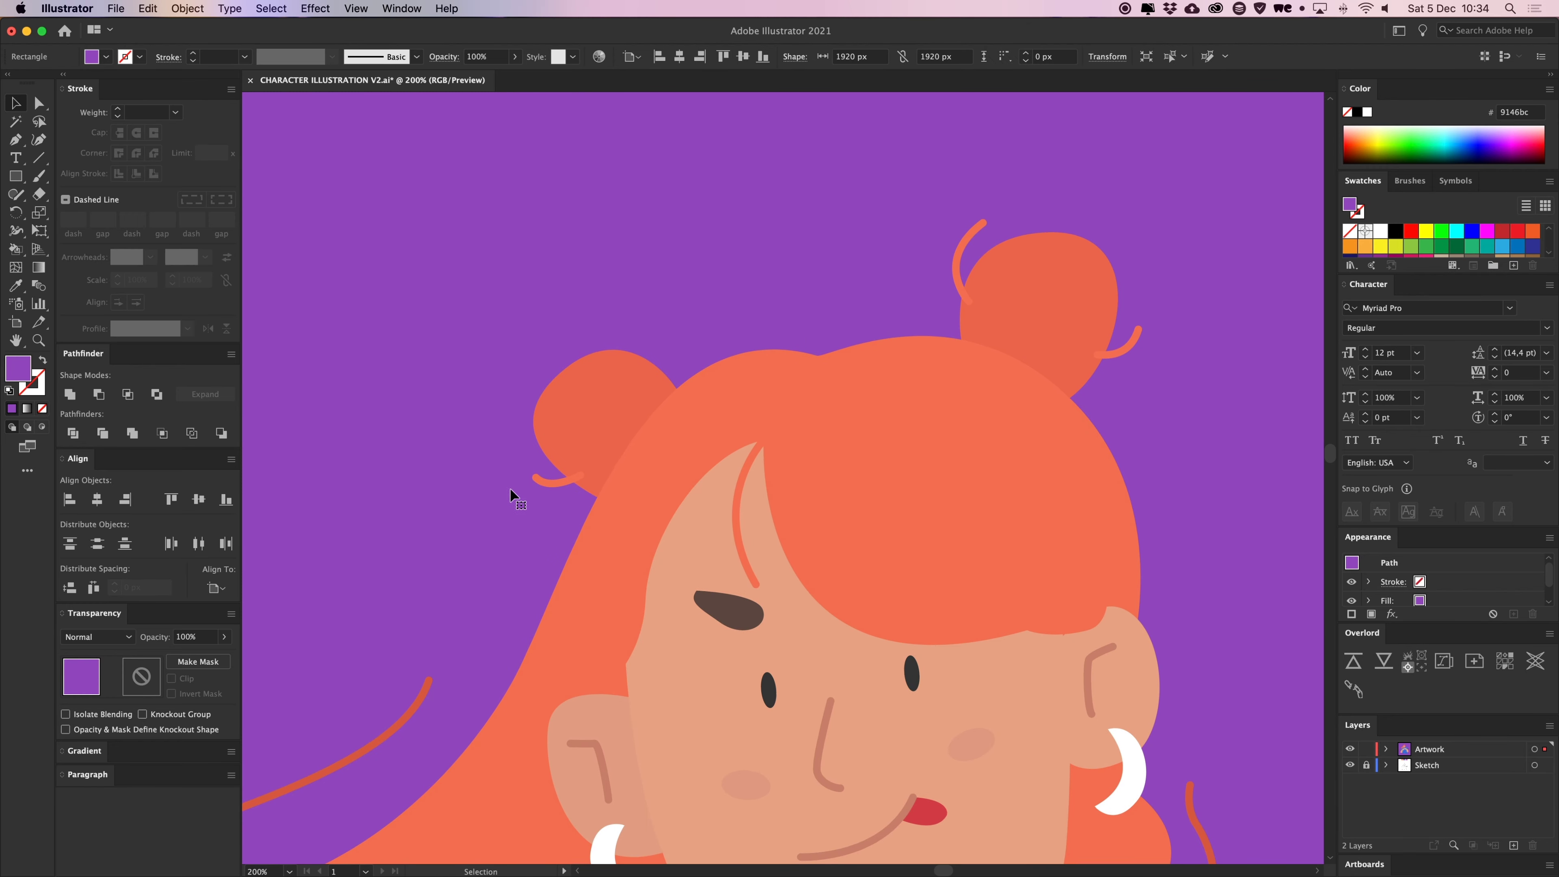
{"action": "left_click", "coordinate": [544, 484]}
{"action": "key", "text": "a"}
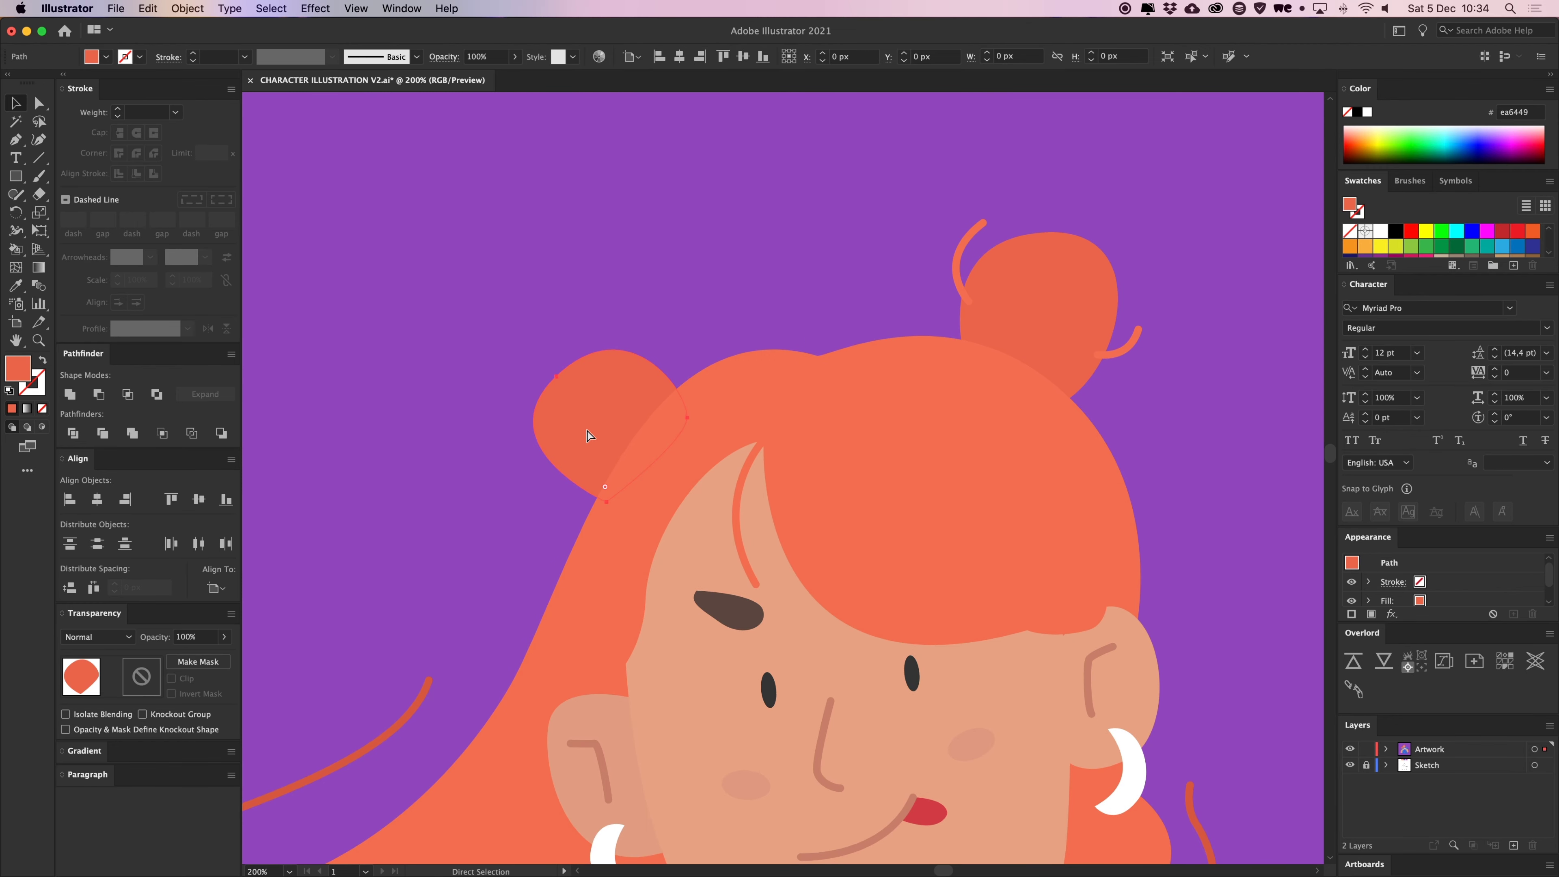
{"action": "left_click", "coordinate": [751, 179]}
{"action": "key", "text": "space"}
{"action": "left_click_drag", "start_coordinate": [909, 223], "coordinate": [757, 283]}
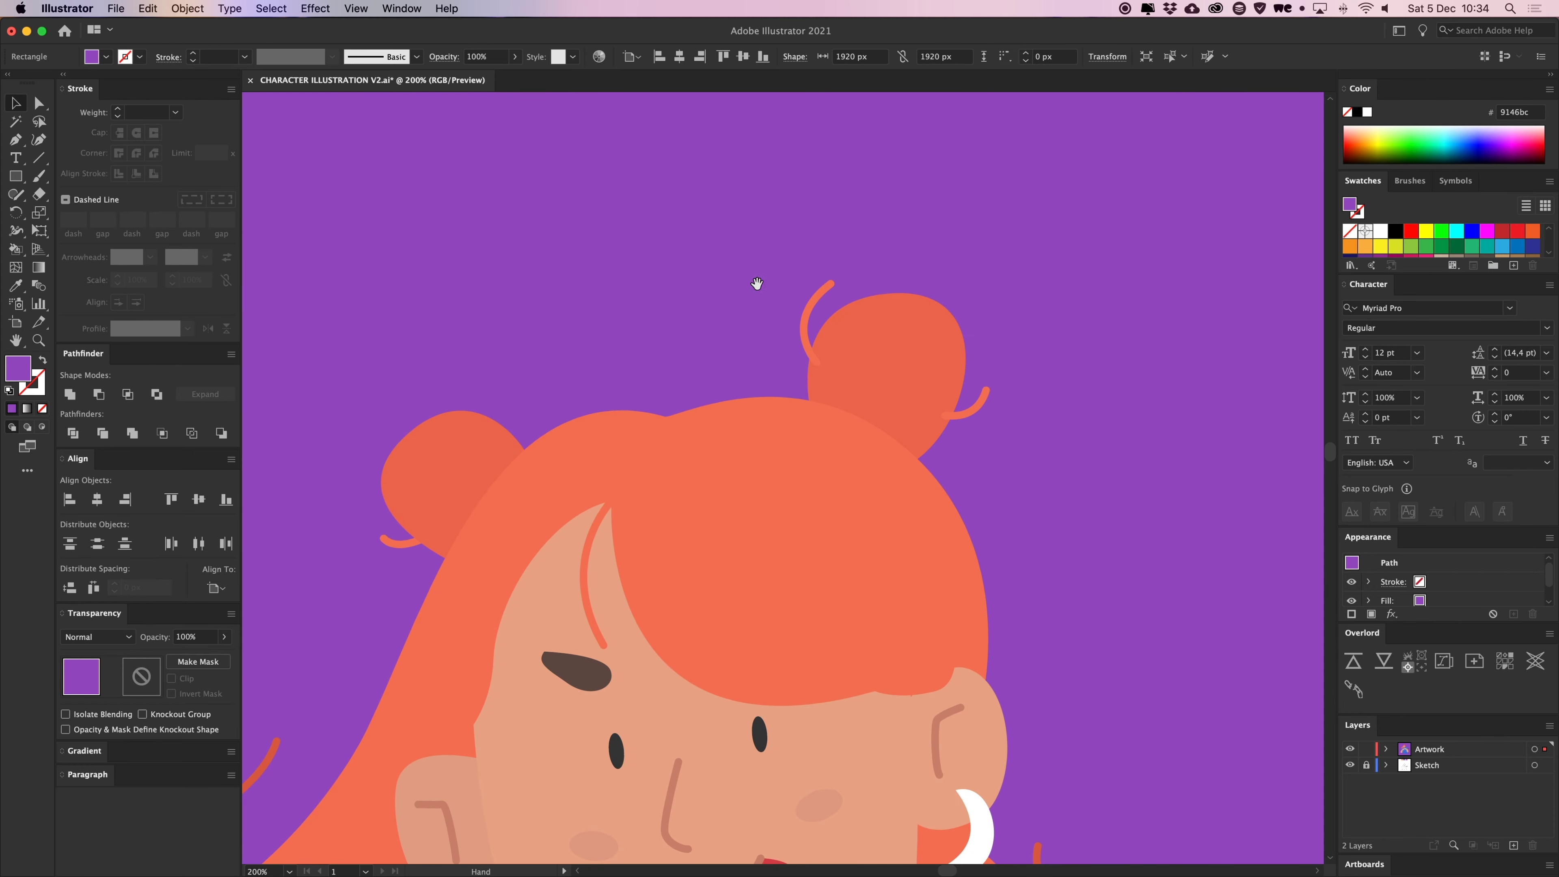
{"action": "left_click", "coordinate": [817, 301]}
{"action": "left_click", "coordinate": [965, 416], "text": "shift"}
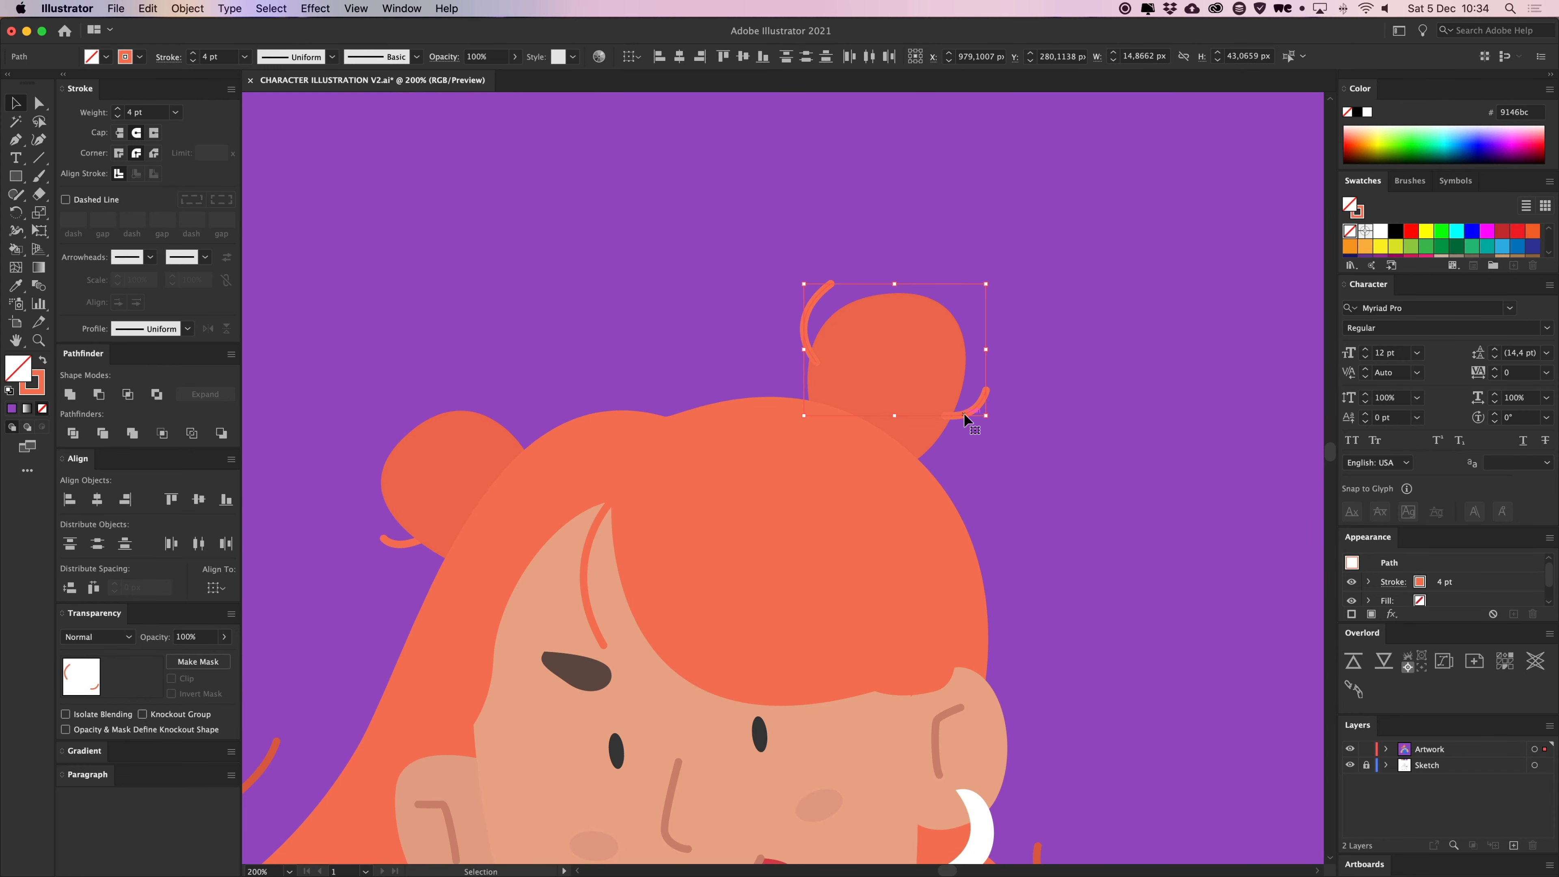
{"action": "key", "text": "Delete"}
{"action": "left_click", "coordinate": [894, 378]}
{"action": "key", "text": "super+z"}
{"action": "key", "text": "super+z"}
Draw a curved path with the Pen tool along the base of the upper hair bun, following the head's outline
{"action": "left_click", "coordinate": [1024, 295]}
{"action": "left_click_drag", "start_coordinate": [1030, 341], "coordinate": [1032, 494]}
{"action": "key", "text": "super+minus"}
{"action": "key", "text": "super+minus"}
{"action": "key", "text": "super+minus"}
{"action": "key", "text": "super+minus"}
{"action": "left_click", "coordinate": [844, 221]}
{"action": "left_click_drag", "start_coordinate": [829, 262], "coordinate": [819, 326]}
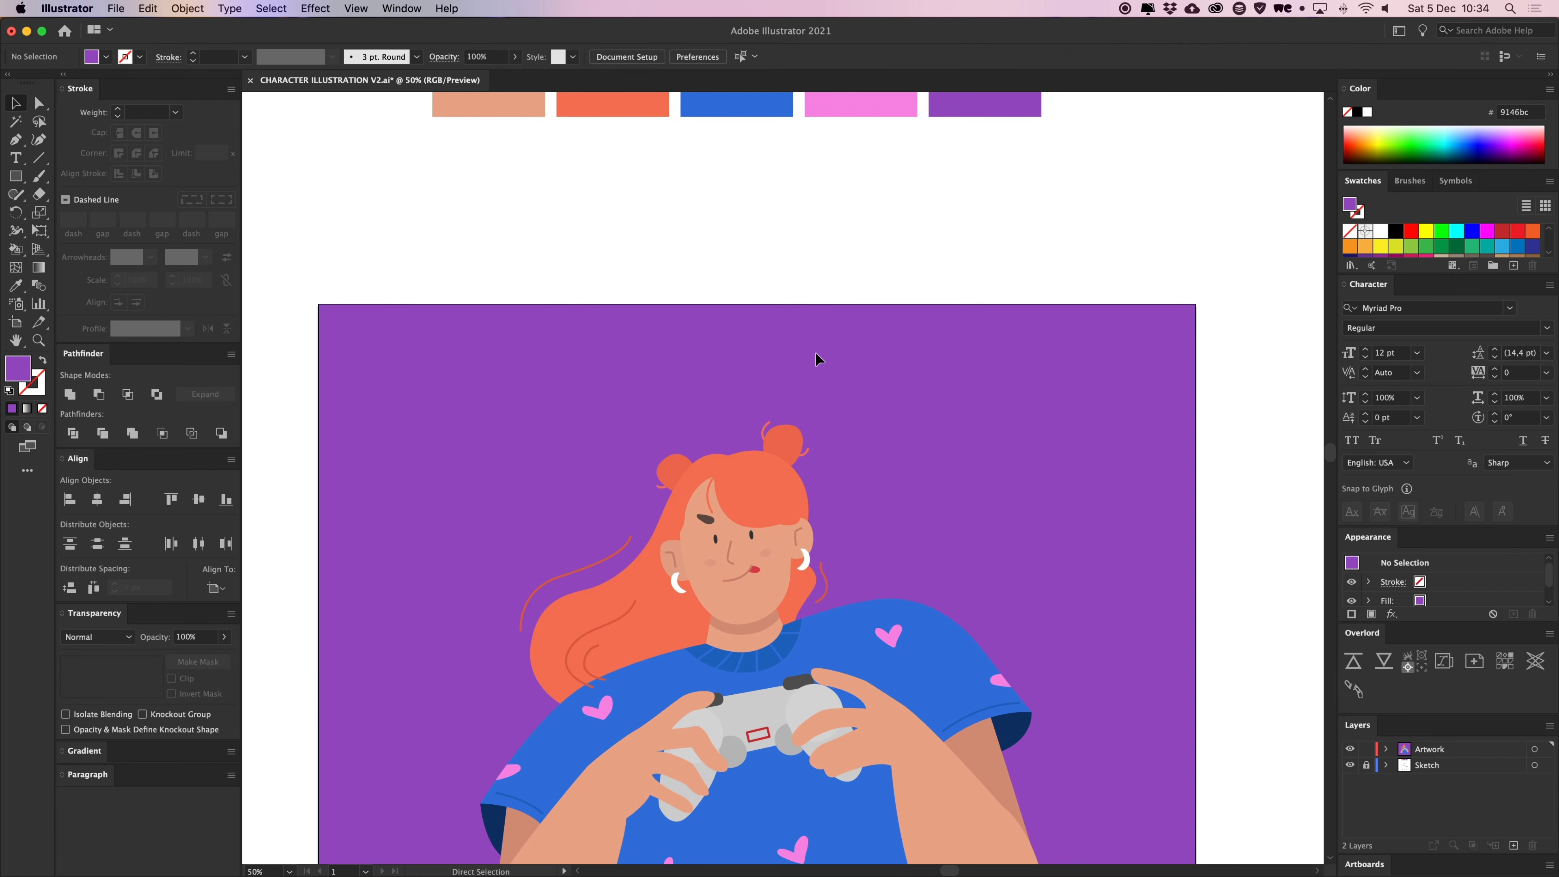
{"action": "key", "text": "super+plus"}
{"action": "key", "text": "super+plus"}
{"action": "key", "text": "super+plus"}
{"action": "key", "text": "super+plus"}
{"action": "key", "text": "super+plus"}
{"action": "key", "text": "super+plus"}
{"action": "key", "text": "p"}
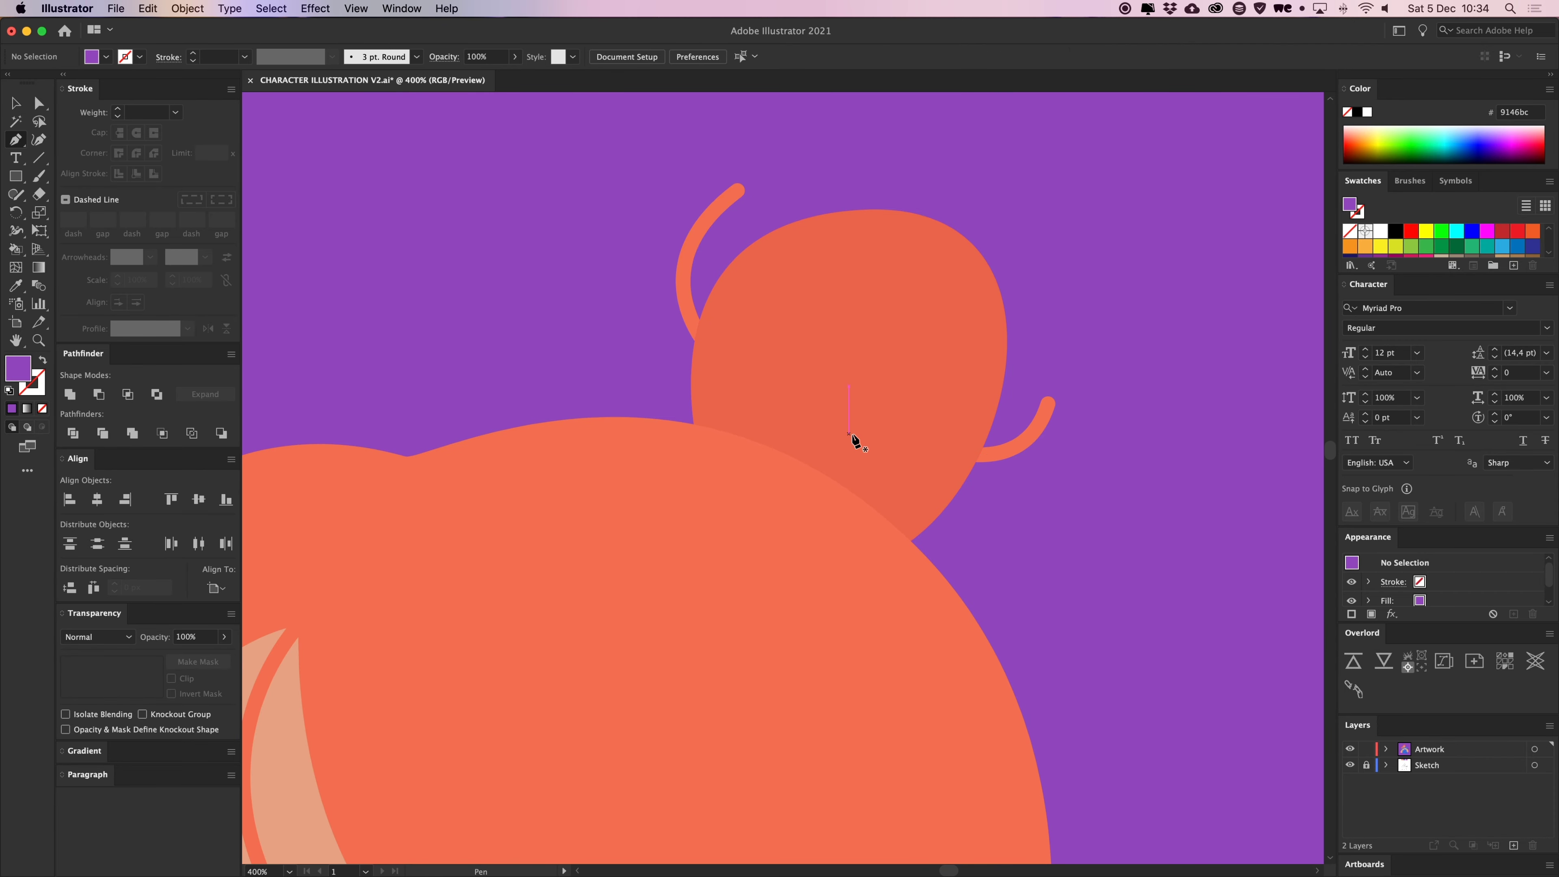
{"action": "scroll", "coordinate": [853, 439], "scroll_direction": "up", "scroll_amount": 1}
{"action": "scroll", "coordinate": [853, 439], "scroll_direction": "right", "scroll_amount": 1}
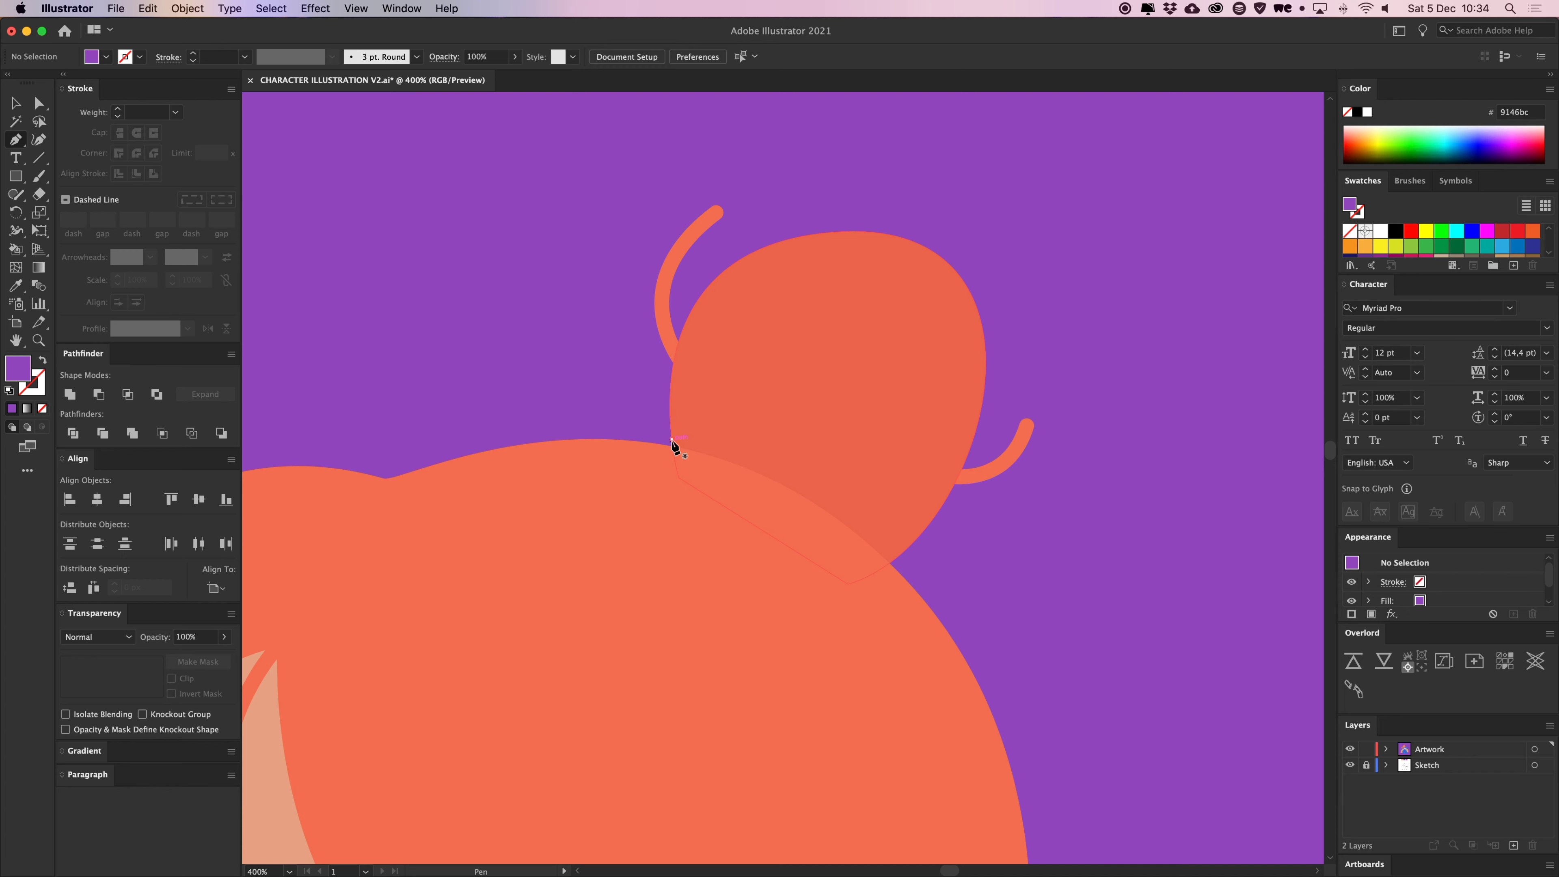
{"action": "left_click", "coordinate": [670, 438]}
{"action": "left_click_drag", "start_coordinate": [988, 643], "coordinate": [993, 644]}
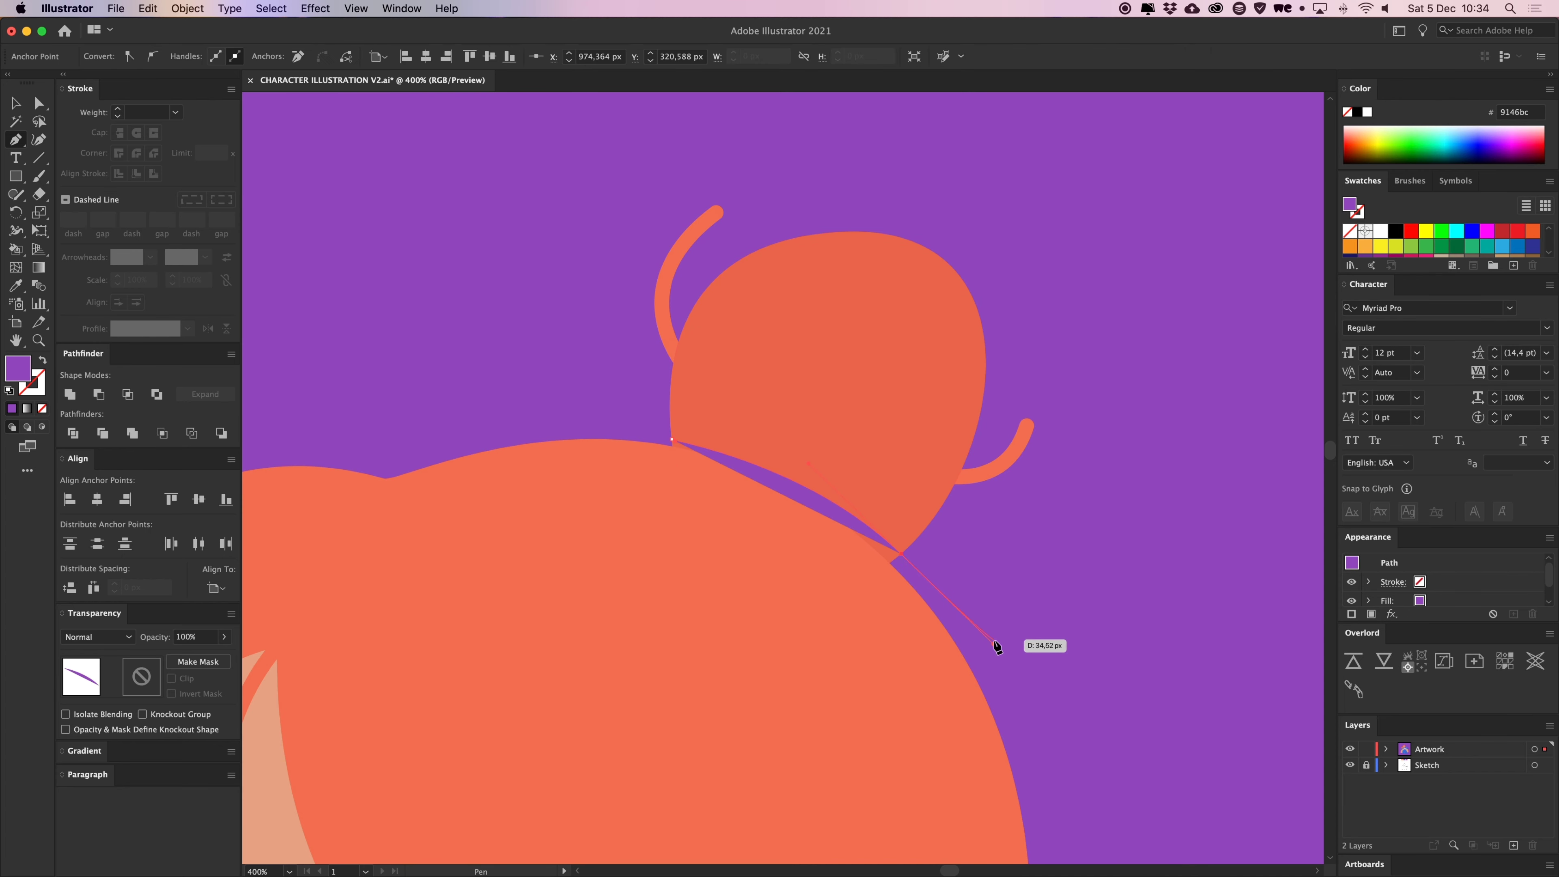
Give the curve no fill and a 4 pt #534741 stroke with round caps and corners, and extend its left end slightly beyond the bun
{"action": "left_click", "coordinate": [43, 361]}
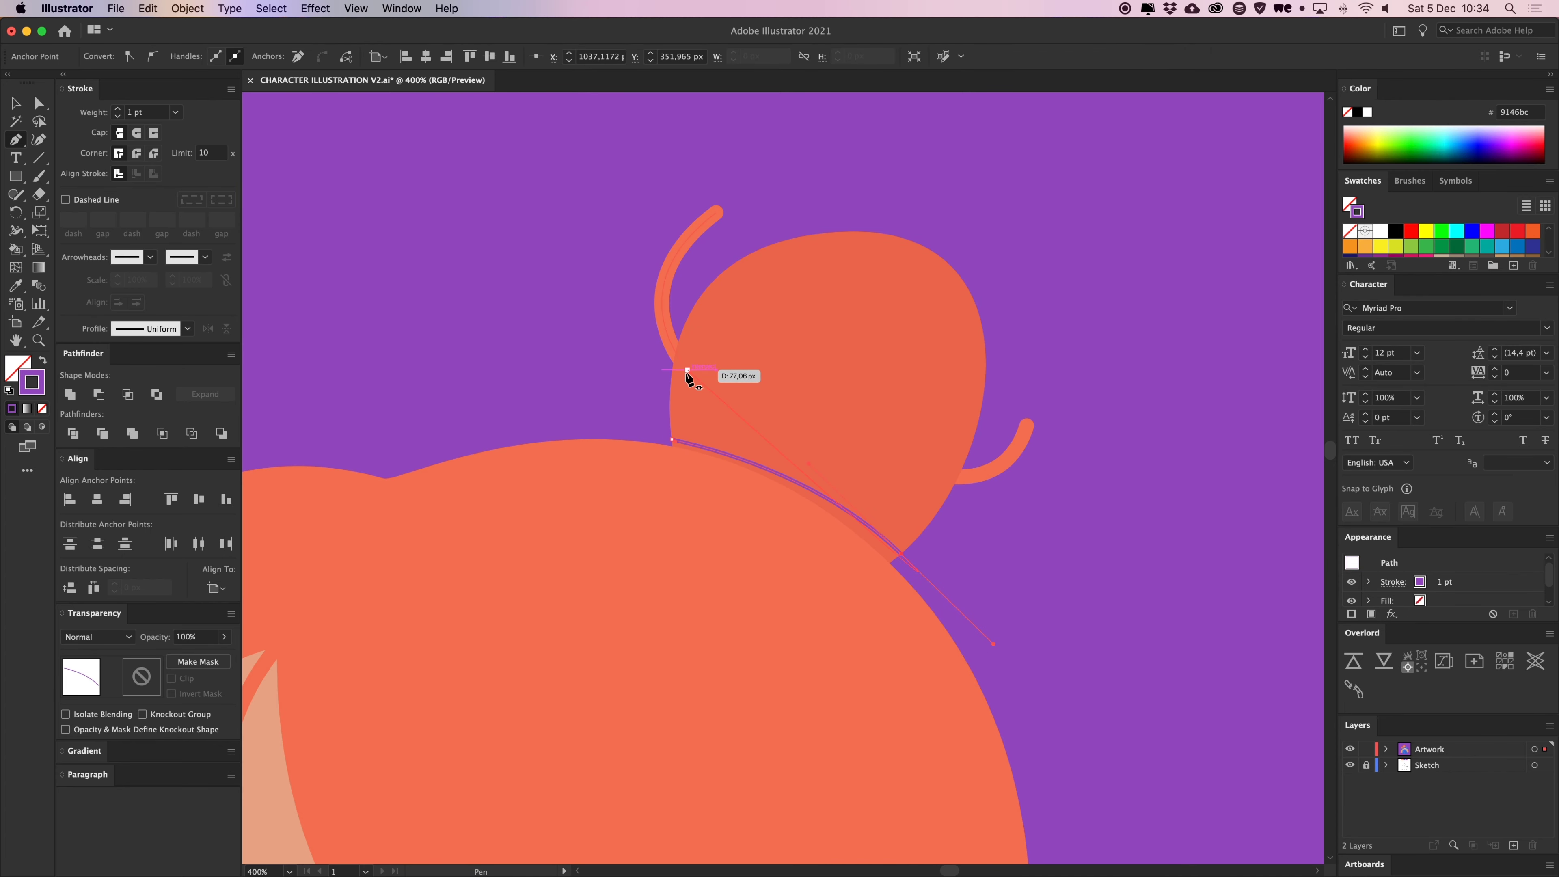
{"action": "scroll", "coordinate": [1408, 246], "scroll_direction": "down", "scroll_amount": 5}
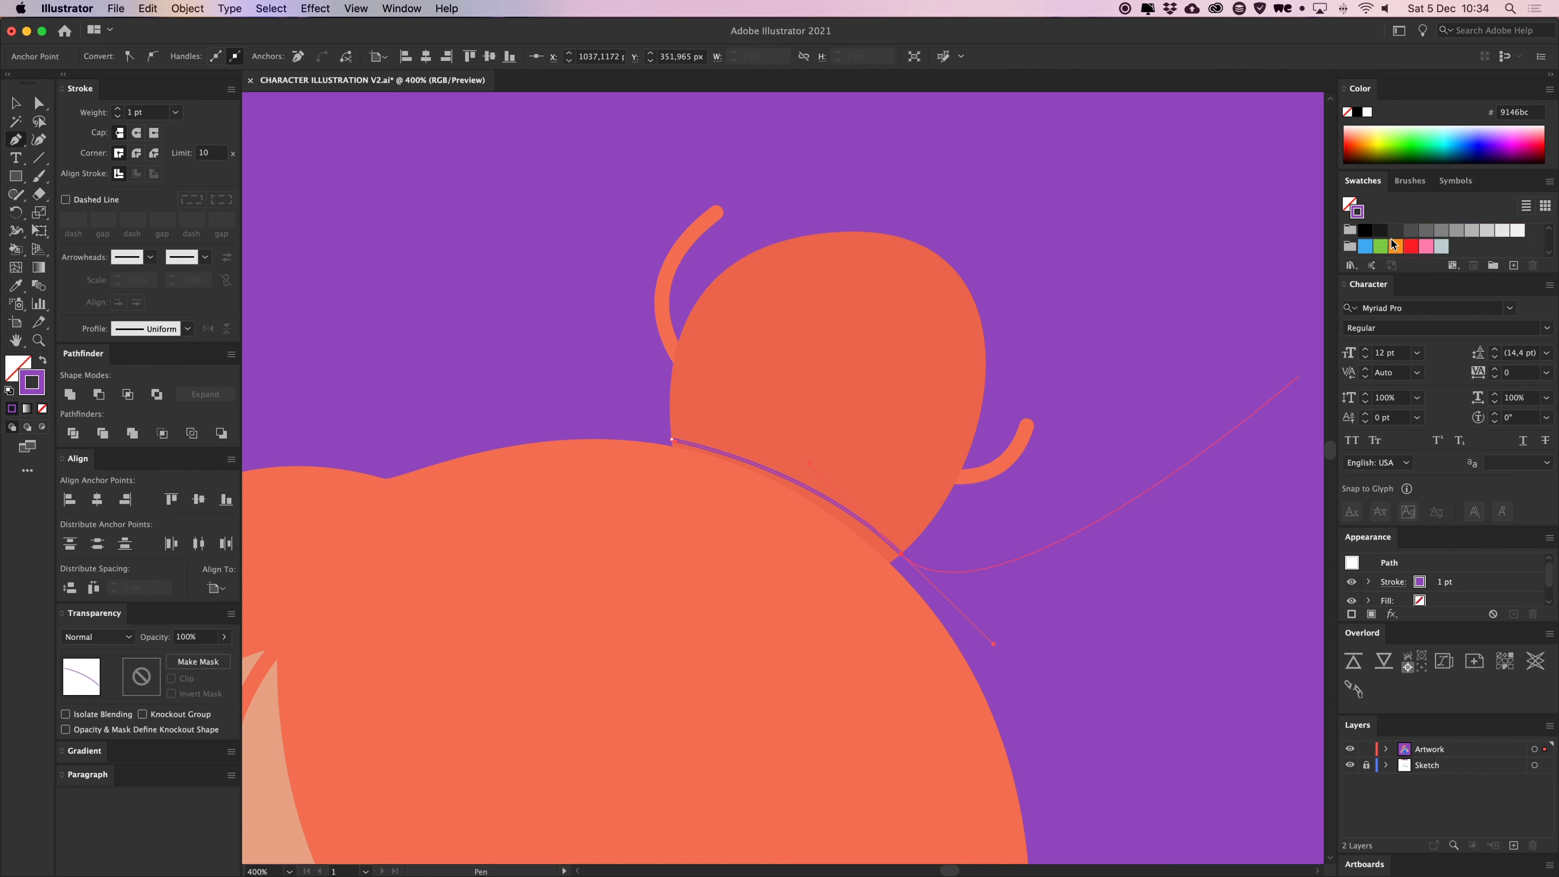
{"action": "left_click", "coordinate": [1486, 231]}
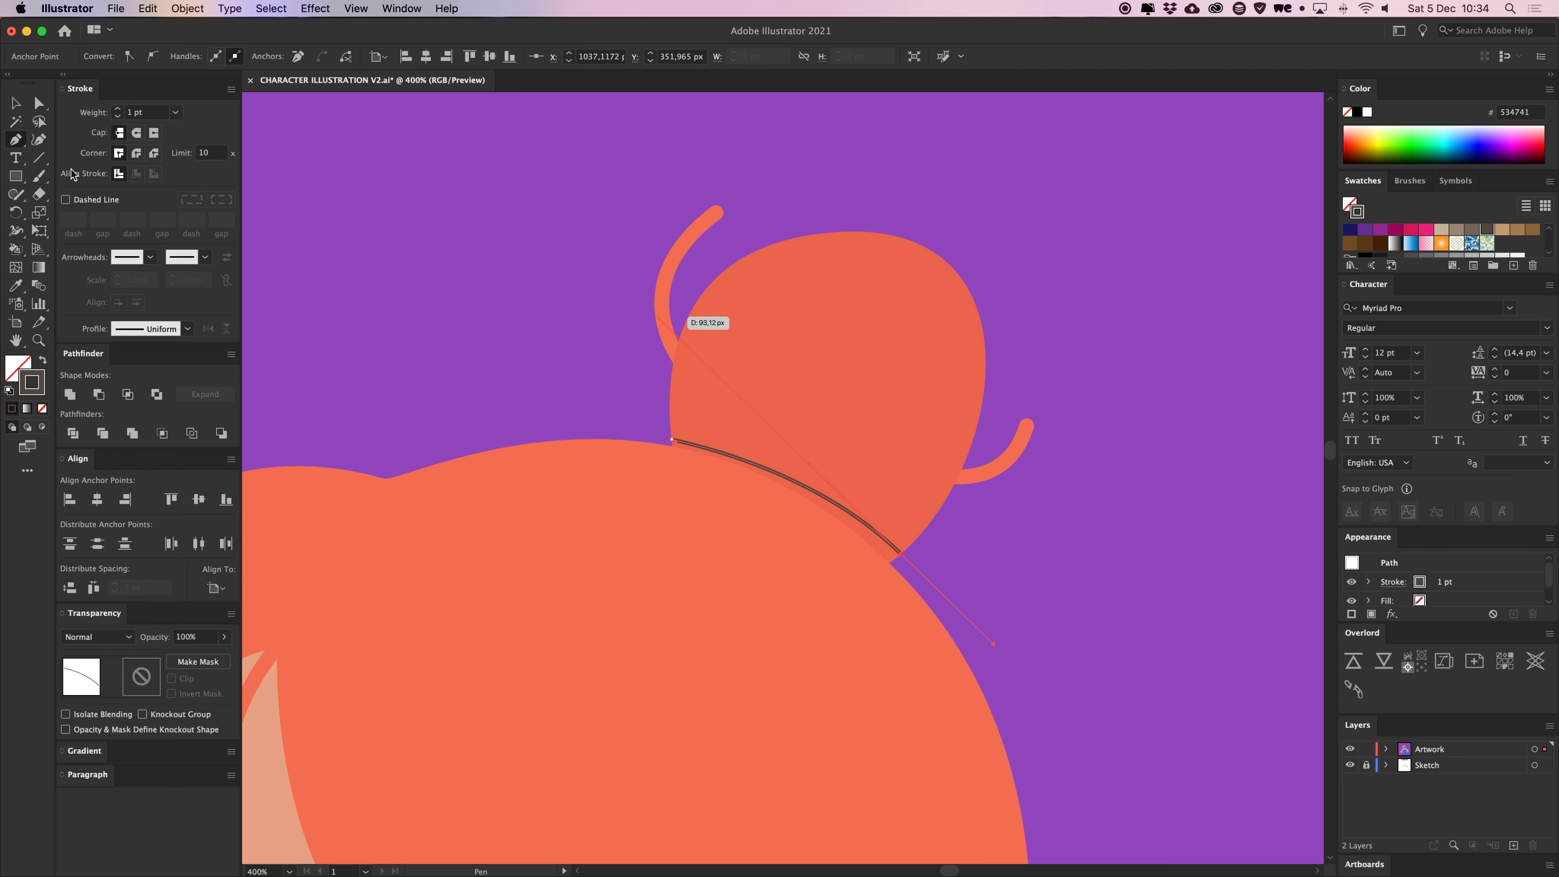
{"action": "left_click", "coordinate": [117, 109]}
{"action": "left_click", "coordinate": [118, 109]}
{"action": "left_click", "coordinate": [117, 108]}
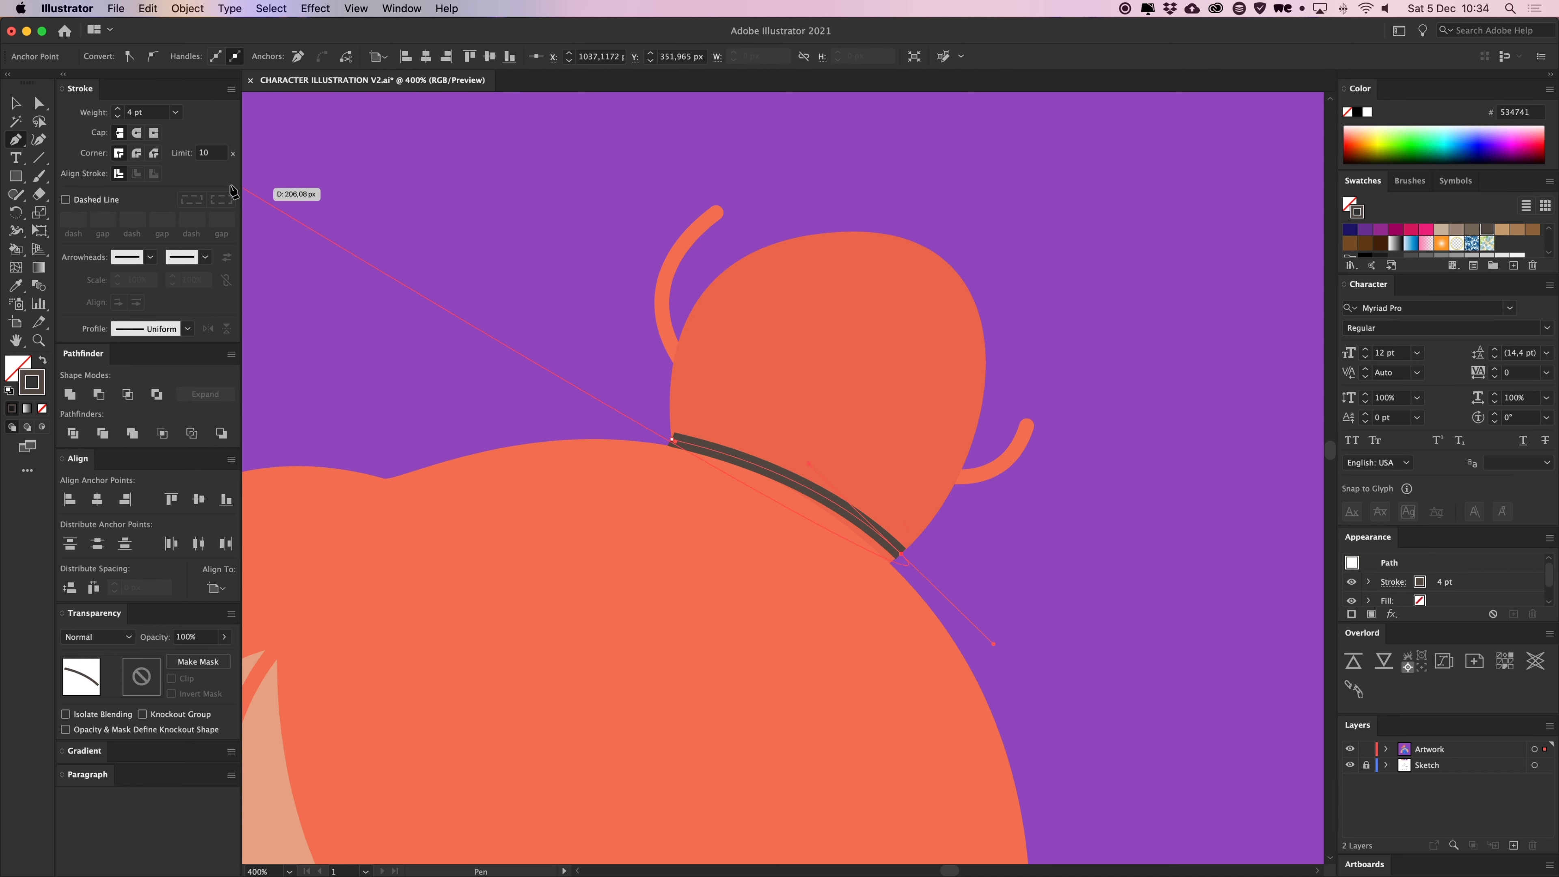
{"action": "left_click", "coordinate": [137, 133]}
{"action": "key", "text": "a"}
{"action": "left_click_drag", "start_coordinate": [671, 440], "coordinate": [662, 435]}
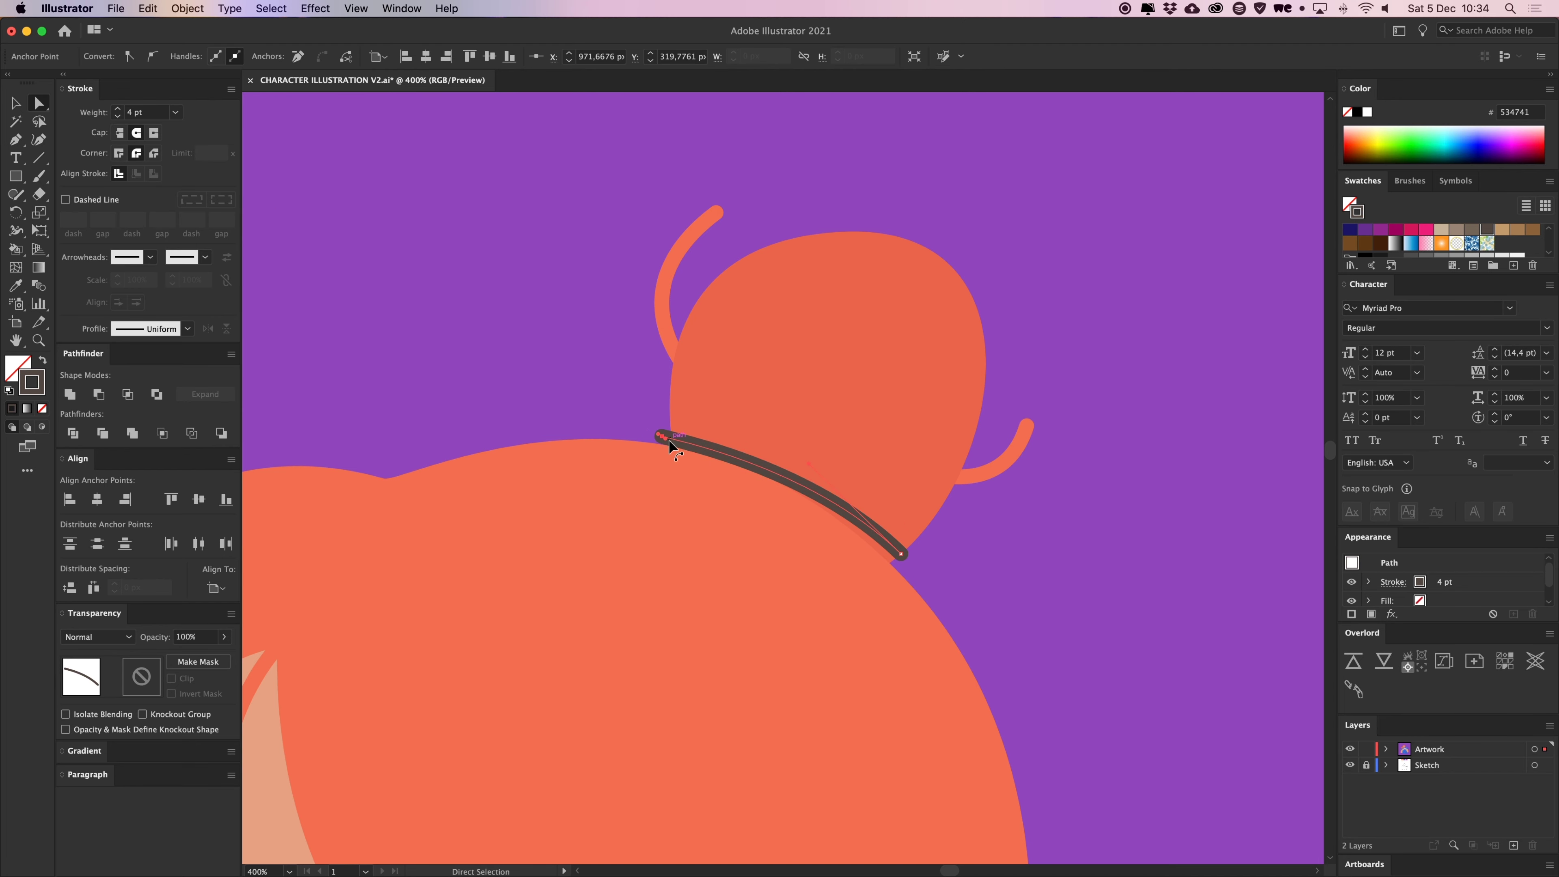
{"action": "left_click", "coordinate": [902, 555]}
{"action": "left_click", "coordinate": [1005, 551]}
Draw a second curved hair-tie stroke just above the first, running across the base of the upper bun
{"action": "key", "text": "p"}
{"action": "left_click", "coordinate": [906, 567]}
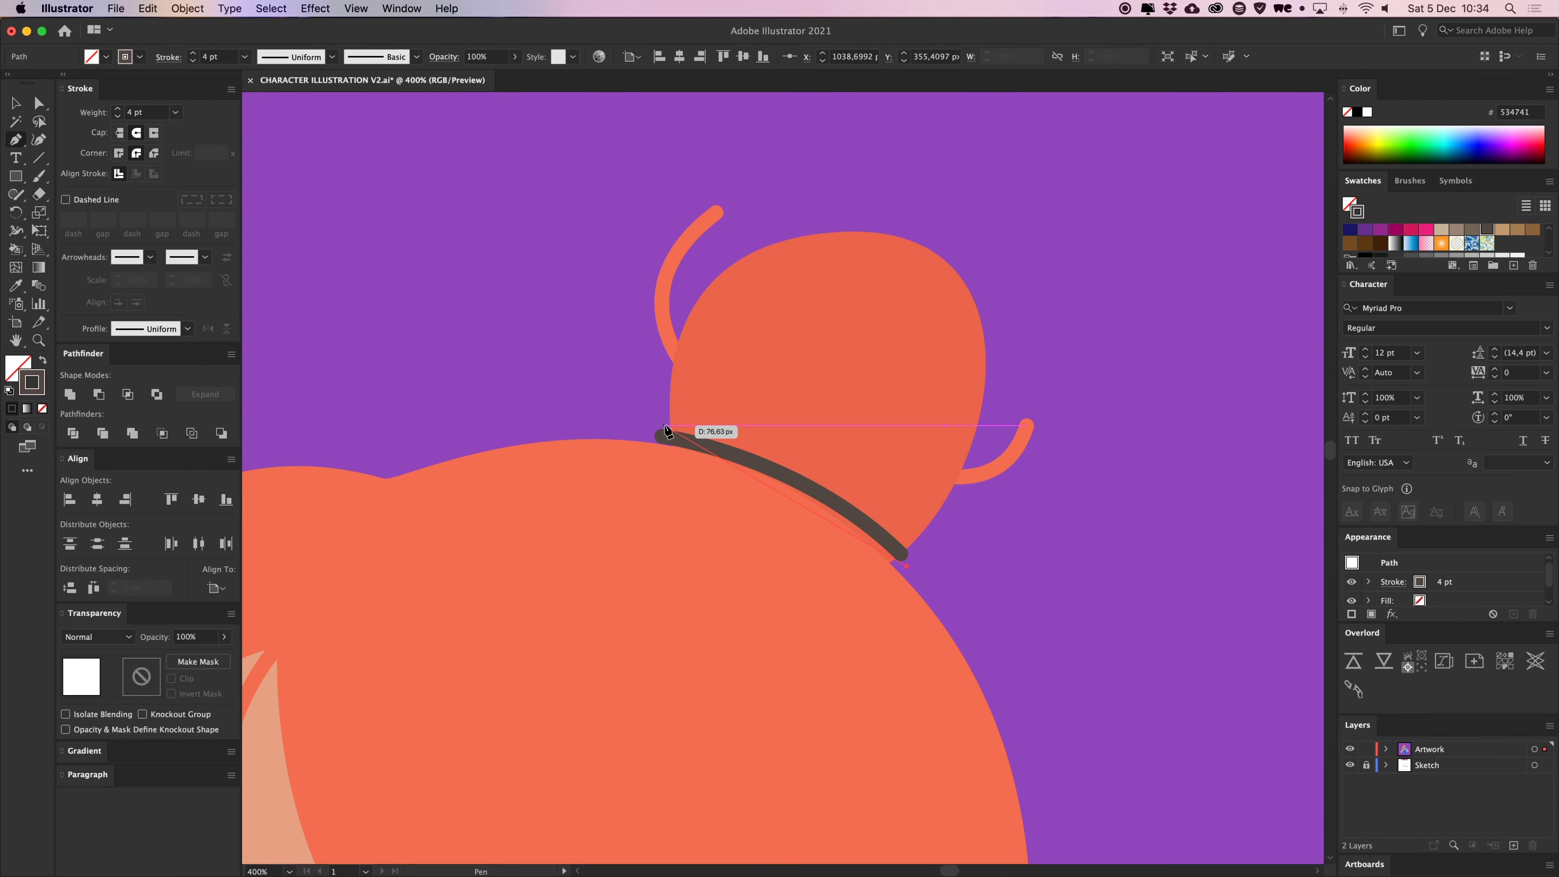
{"action": "left_click_drag", "start_coordinate": [662, 420], "coordinate": [495, 385]}
{"action": "key", "text": "v"}
{"action": "left_click", "coordinate": [604, 357]}
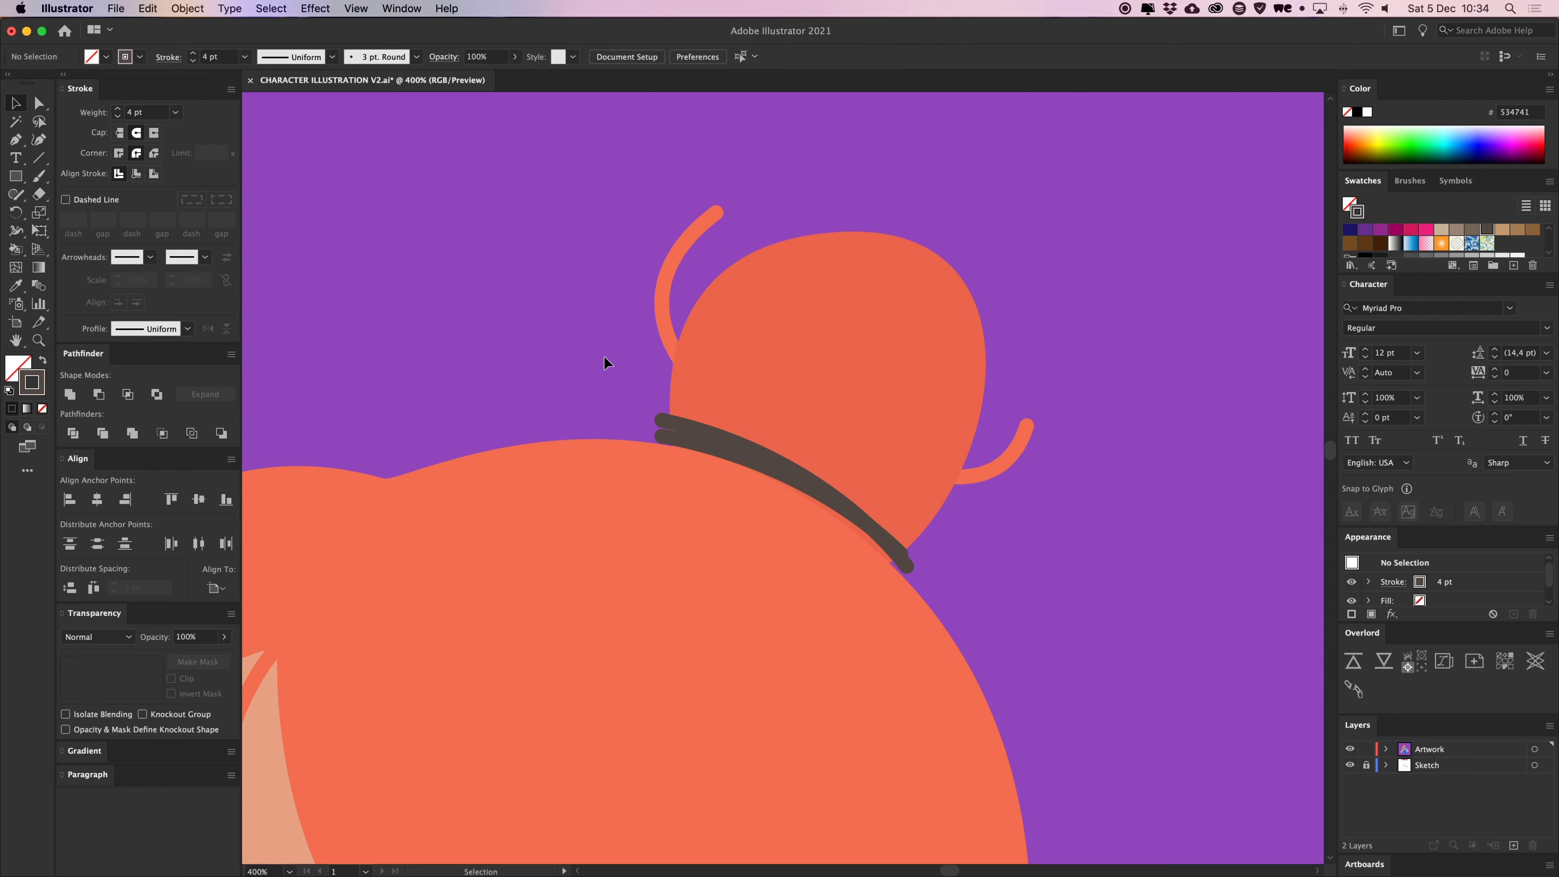
Draw a third hair-tie stroke across the upper bun's base and raise its left end above the other two
{"action": "key", "text": "p"}
{"action": "left_click_drag", "start_coordinate": [655, 443], "coordinate": [662, 436]}
{"action": "left_click_drag", "start_coordinate": [1021, 584], "coordinate": [1049, 627]}
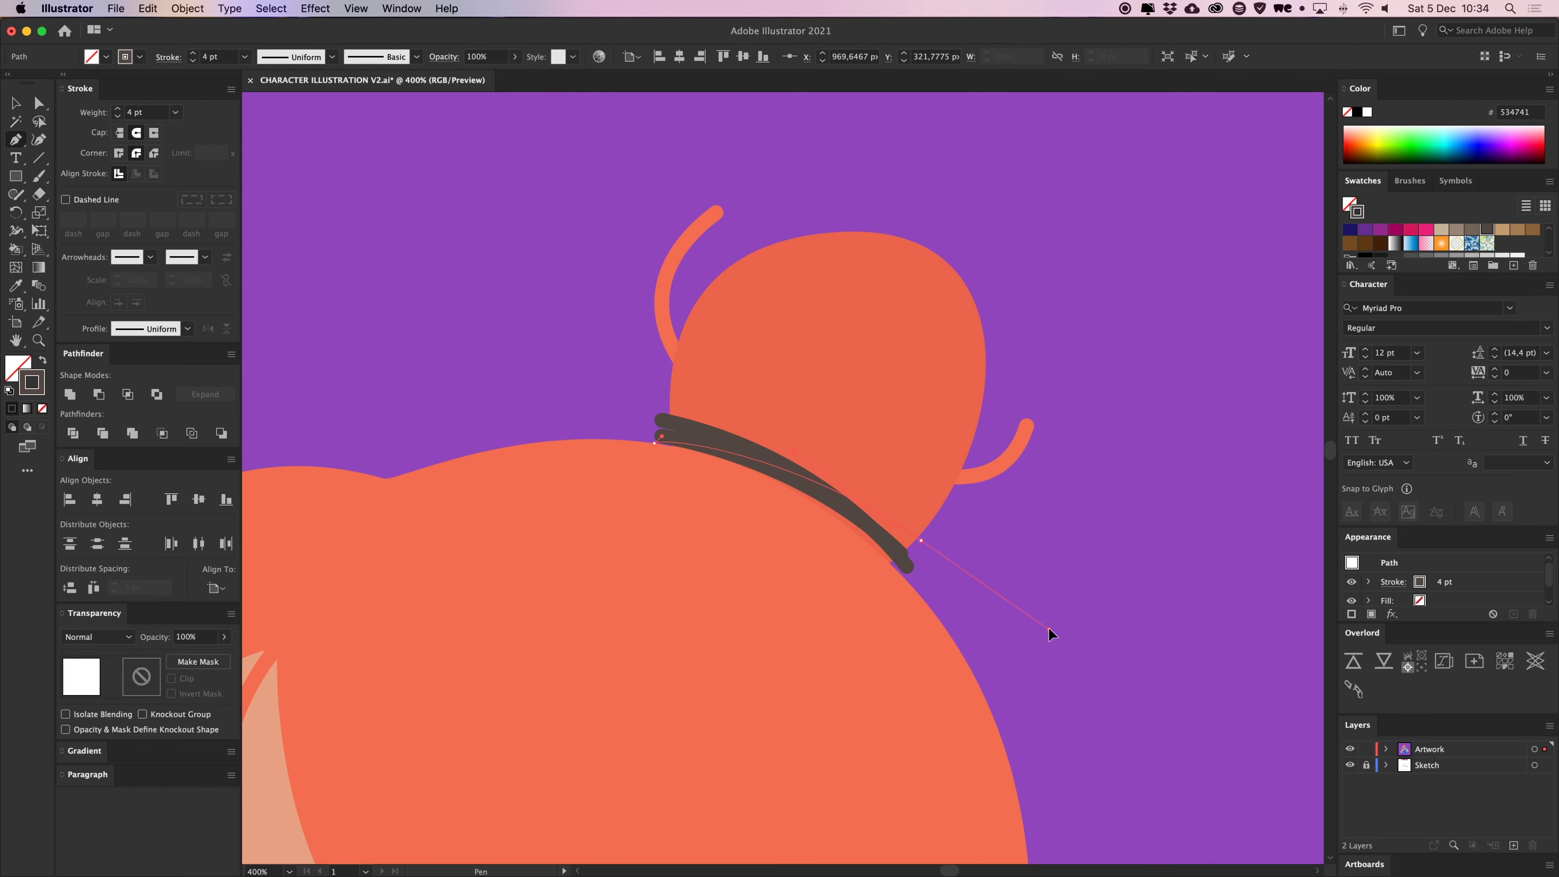
{"action": "key", "text": "a"}
{"action": "left_click_drag", "start_coordinate": [653, 445], "coordinate": [654, 390]}
{"action": "left_click", "coordinate": [654, 348]}
{"action": "scroll", "coordinate": [1012, 526], "scroll_direction": "down", "scroll_amount": 1}
{"action": "left_click", "coordinate": [629, 351]}
{"action": "scroll", "coordinate": [1031, 532], "scroll_direction": "up", "scroll_amount": 1}
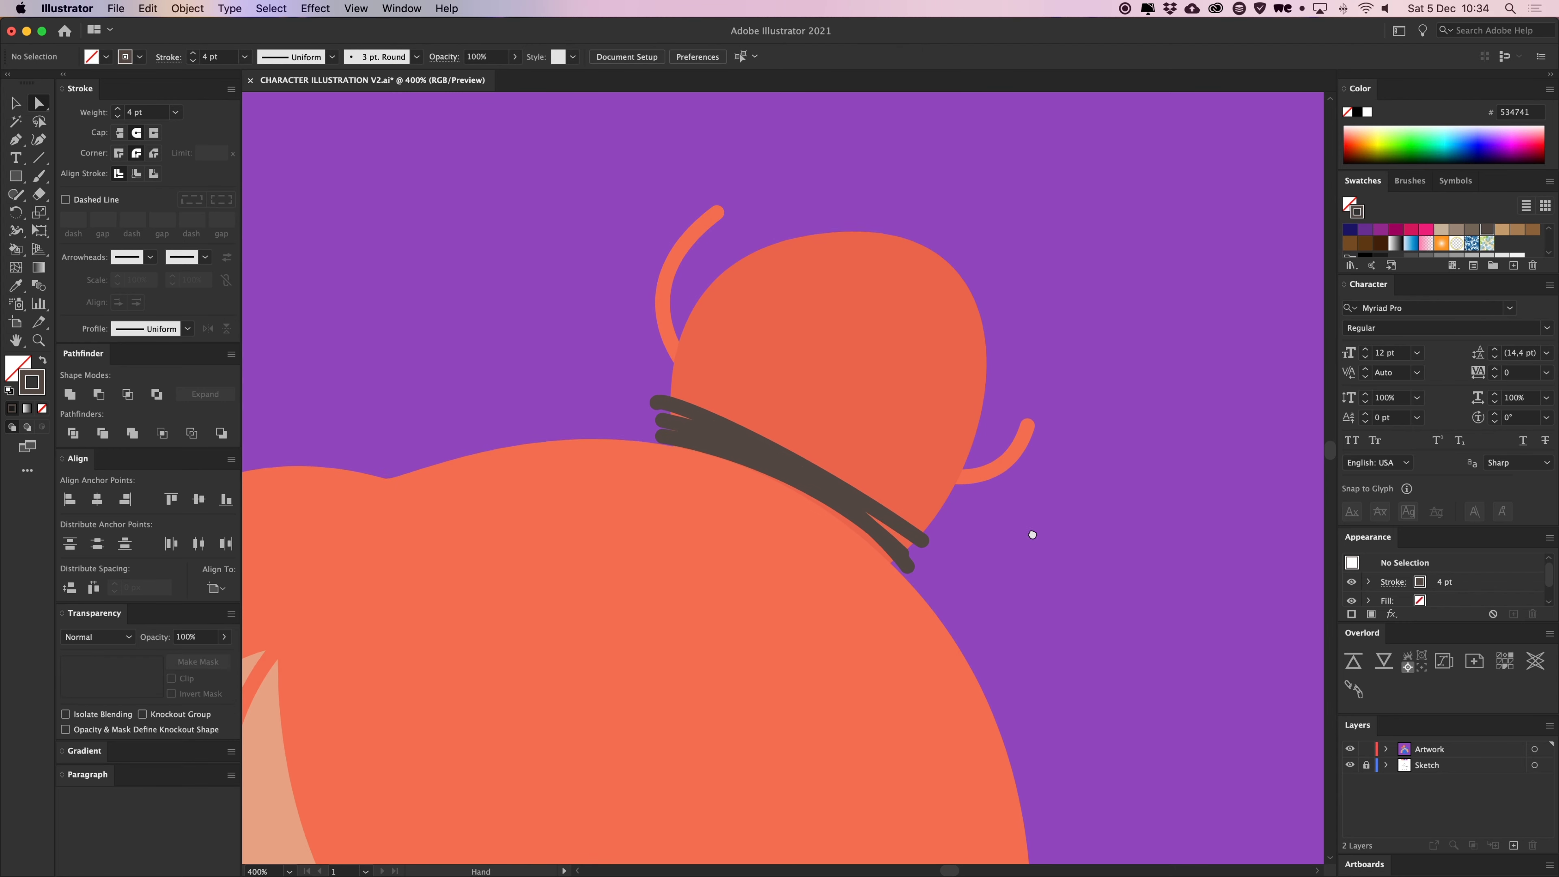
Draw a fourth hair-tie stroke crossing the others, from below their left ends to above their right ends
{"action": "key", "text": "p"}
{"action": "left_click_drag", "start_coordinate": [653, 455], "coordinate": [658, 455]}
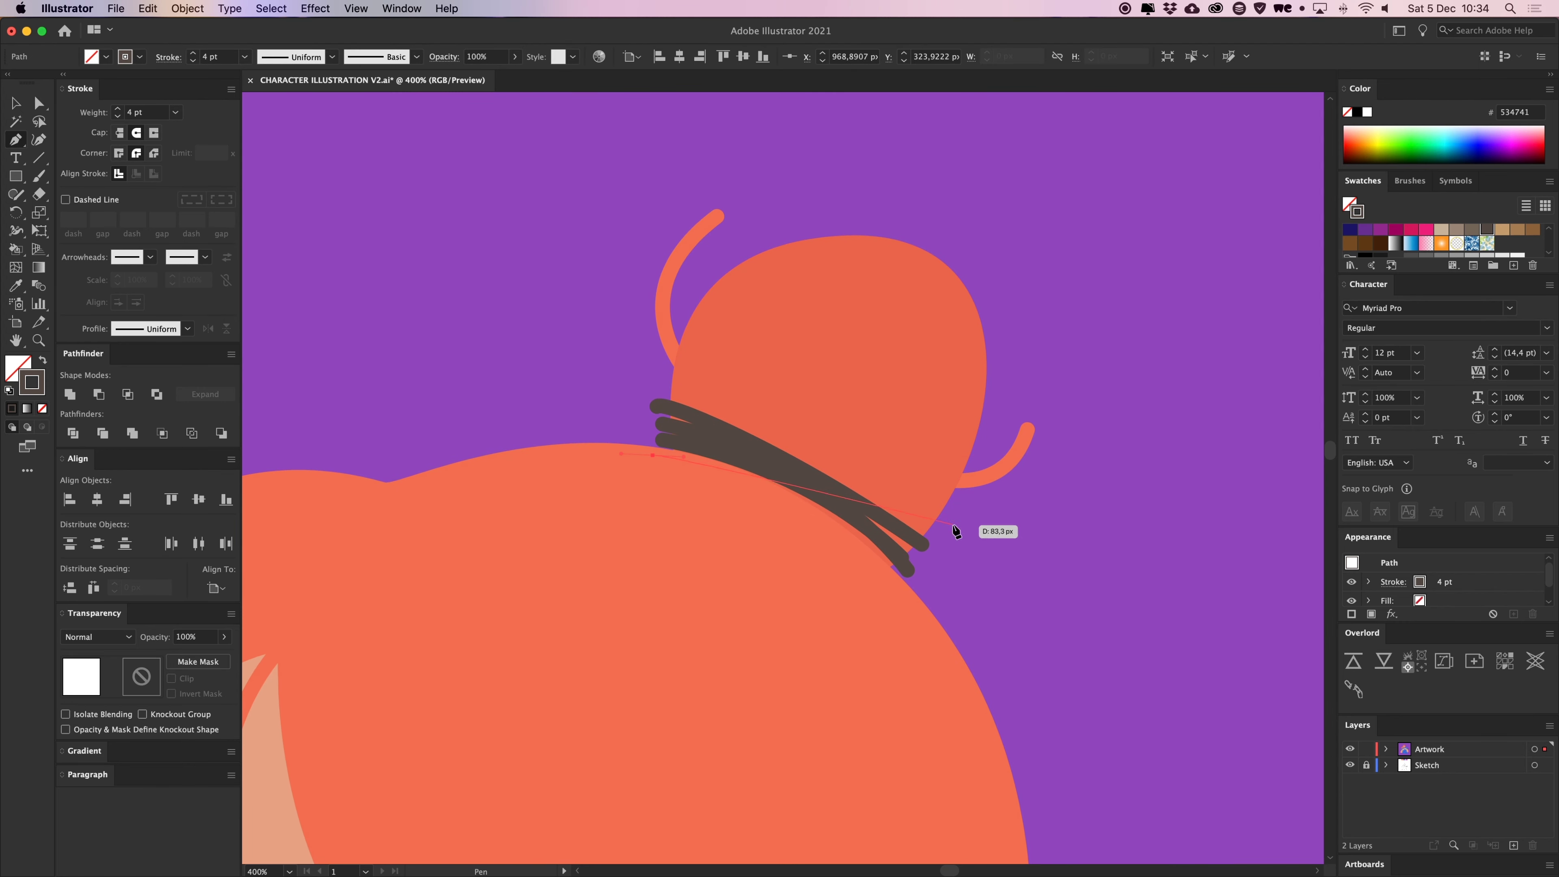
{"action": "left_click_drag", "start_coordinate": [947, 527], "coordinate": [1082, 601]}
{"action": "key", "text": "v"}
{"action": "left_click", "coordinate": [1079, 516]}
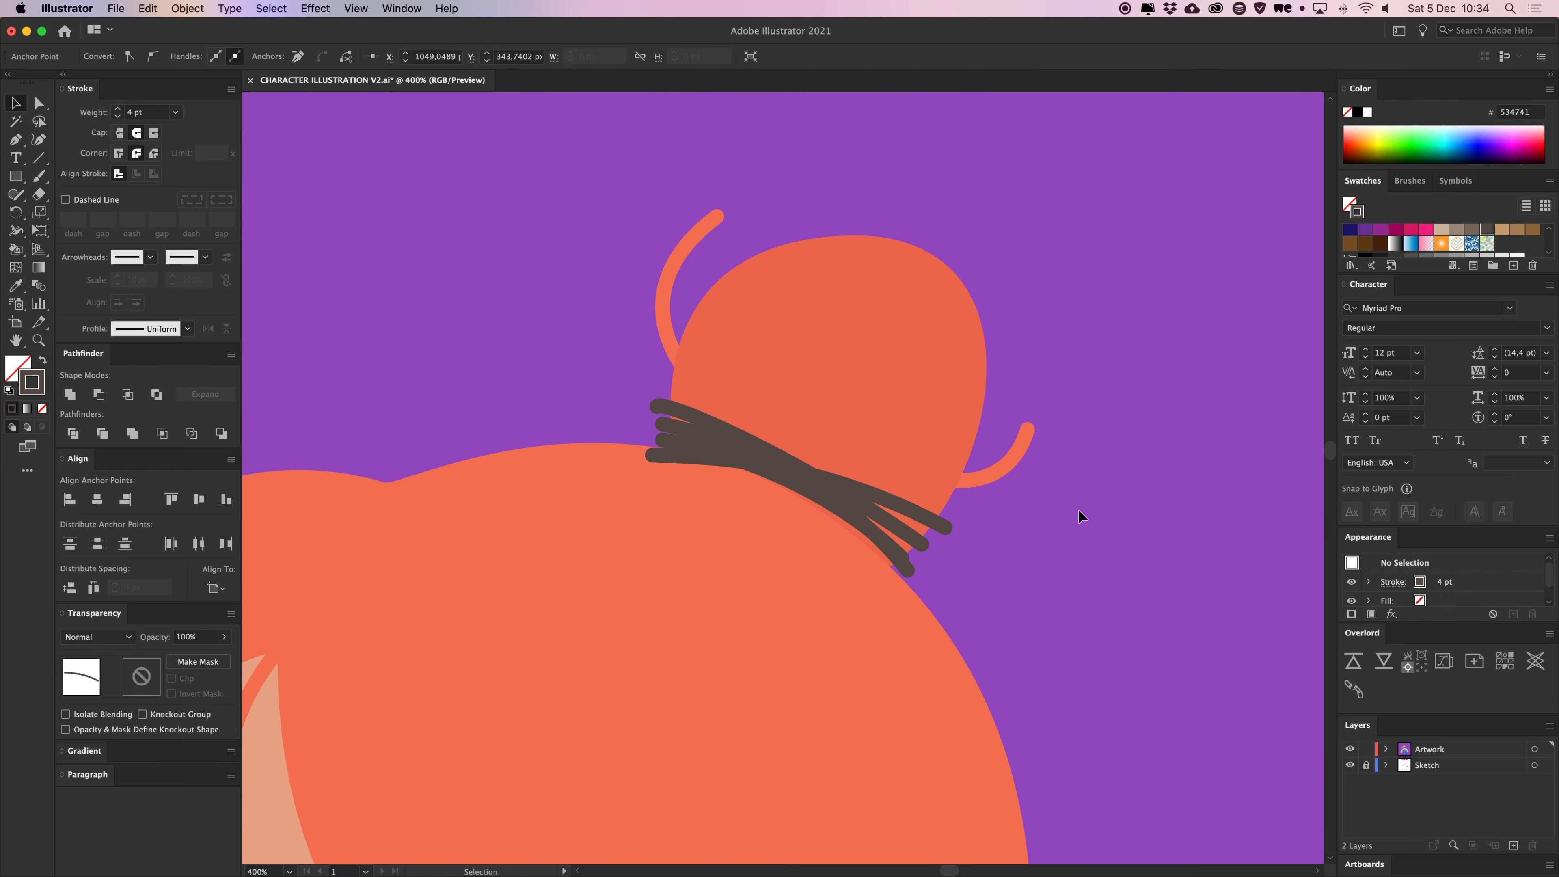
Group the four hair-tie strokes and paste a copy of the upper bun in front of them
{"action": "left_click", "coordinate": [922, 520]}
{"action": "left_click", "coordinate": [910, 539], "text": "shift"}
{"action": "left_click", "coordinate": [907, 568], "text": "shift"}
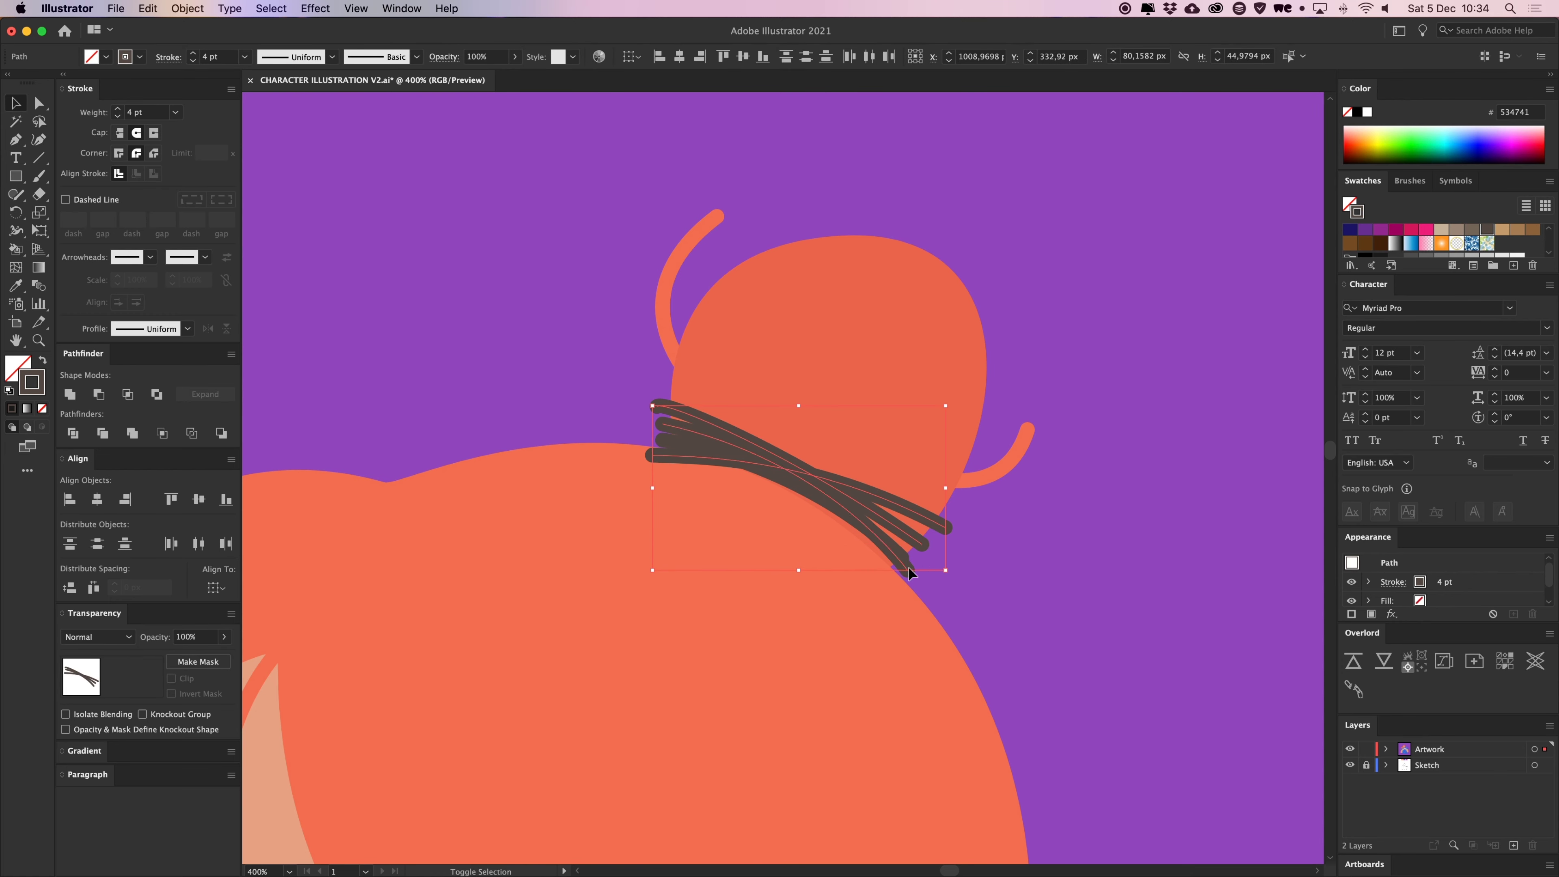
{"action": "left_click", "coordinate": [1117, 564]}
{"action": "key", "text": "a"}
{"action": "left_click", "coordinate": [913, 407]}
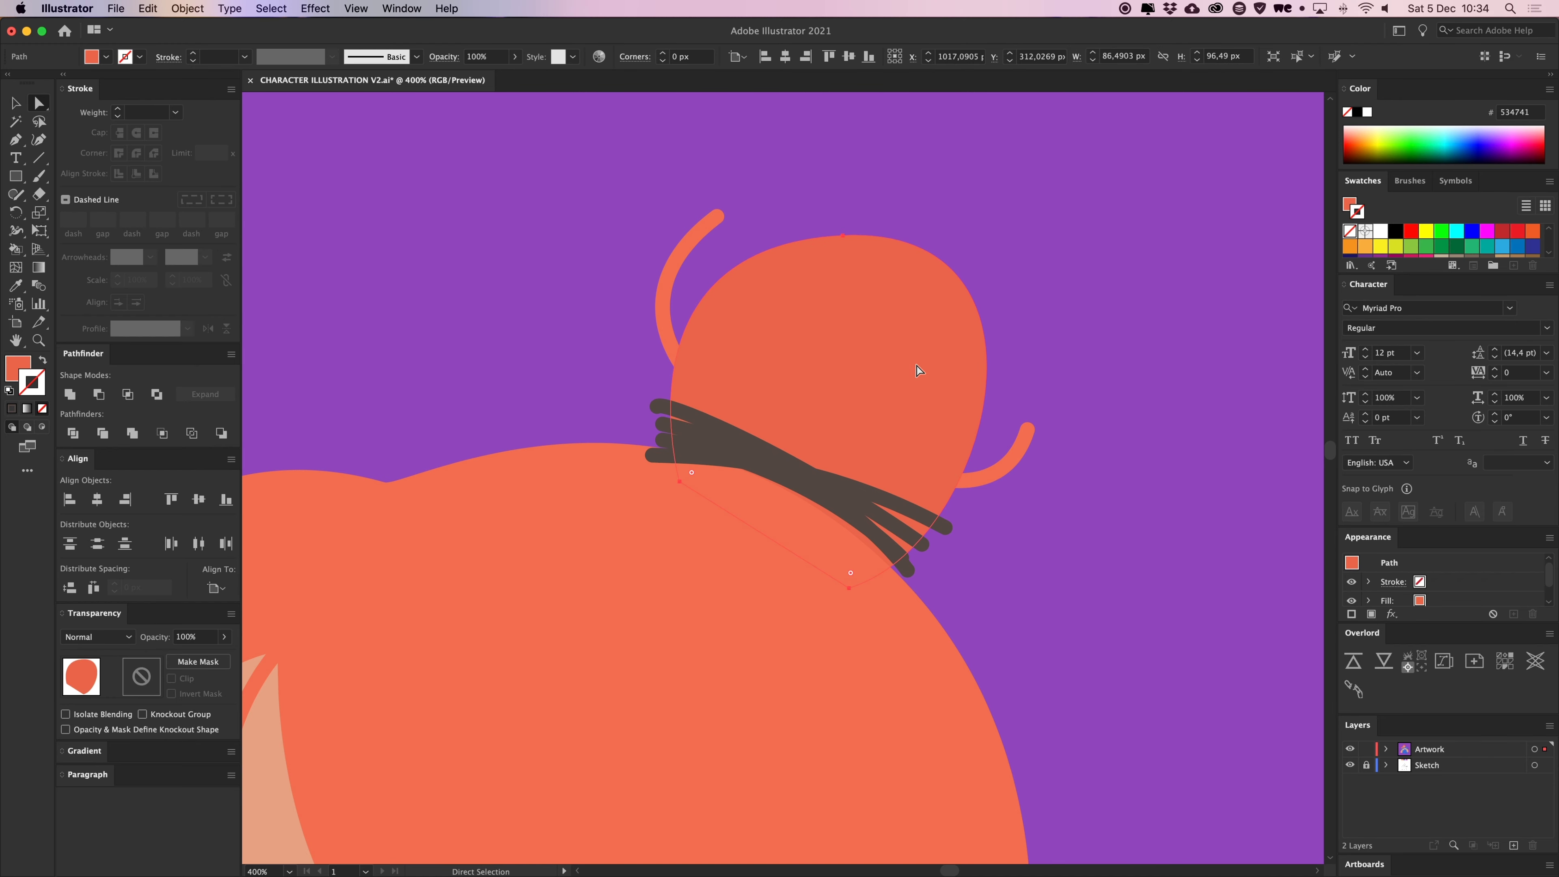
{"action": "key", "text": "v"}
{"action": "left_click", "coordinate": [1036, 544]}
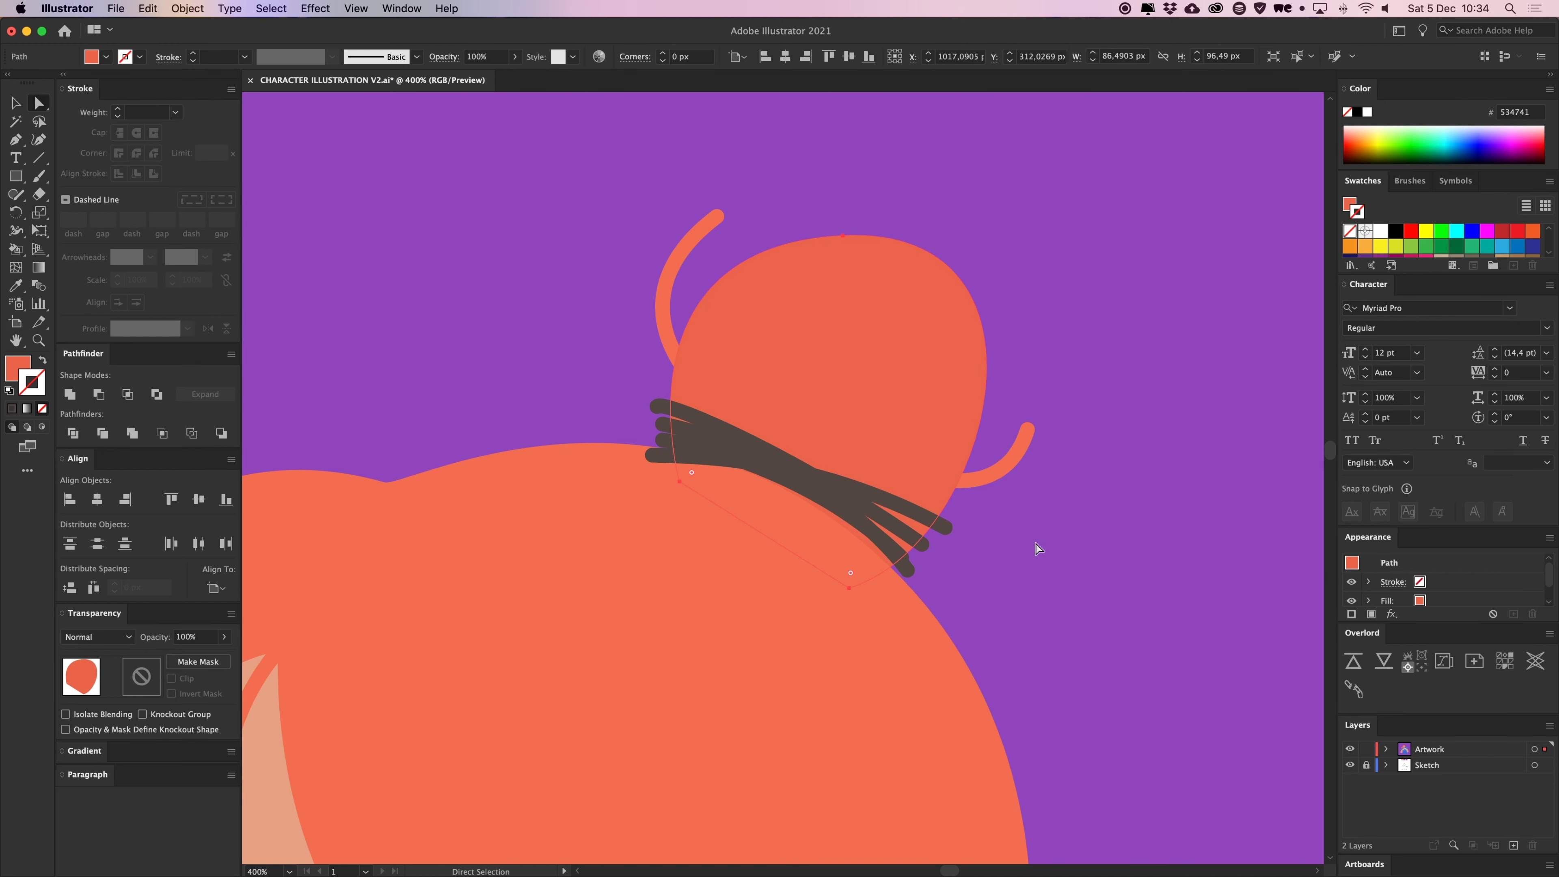
{"action": "left_click", "coordinate": [903, 515]}
{"action": "key", "text": "super+bracketleft"}
{"action": "left_click", "coordinate": [851, 531]}
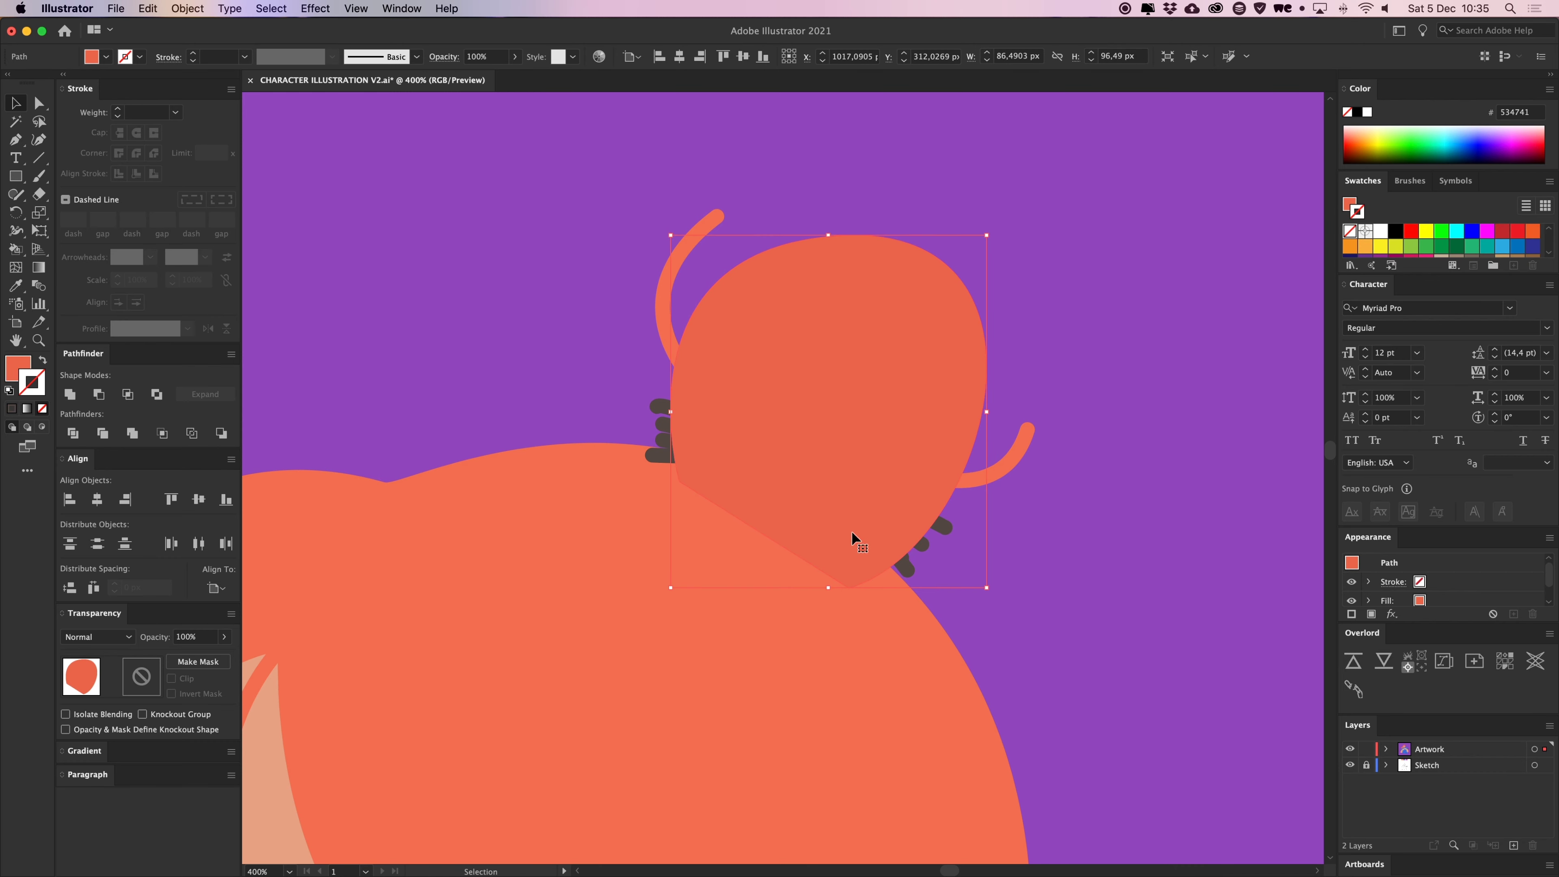
Clip the hair-tie strokes to the copied bun shape with a clipping mask
{"action": "left_click", "coordinate": [663, 455], "text": "shift"}
{"action": "right_click", "coordinate": [888, 515]}
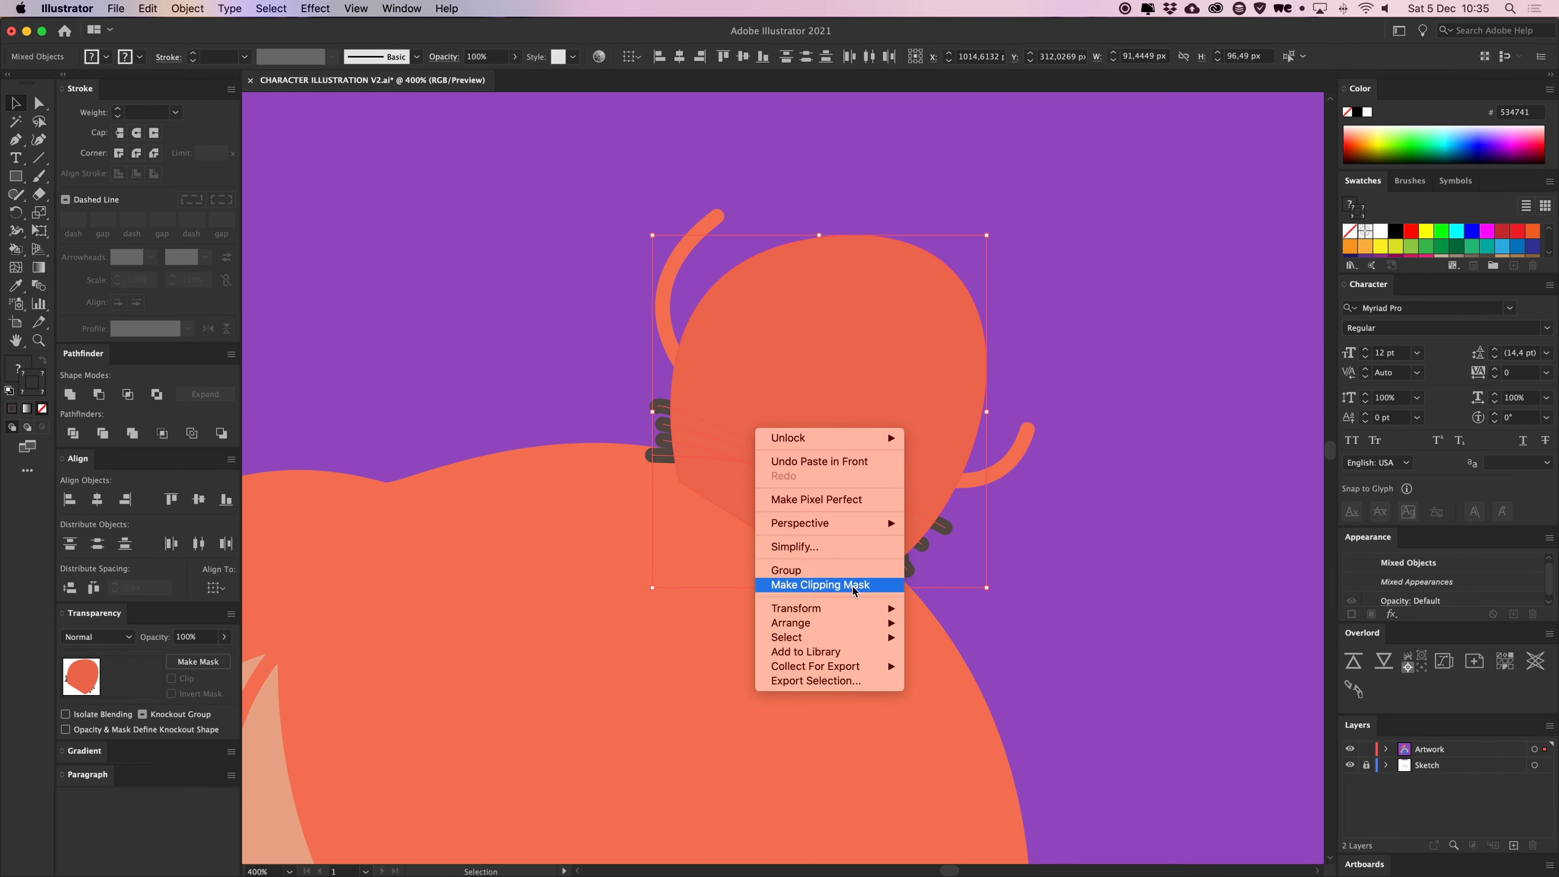
{"action": "left_click", "coordinate": [891, 581]}
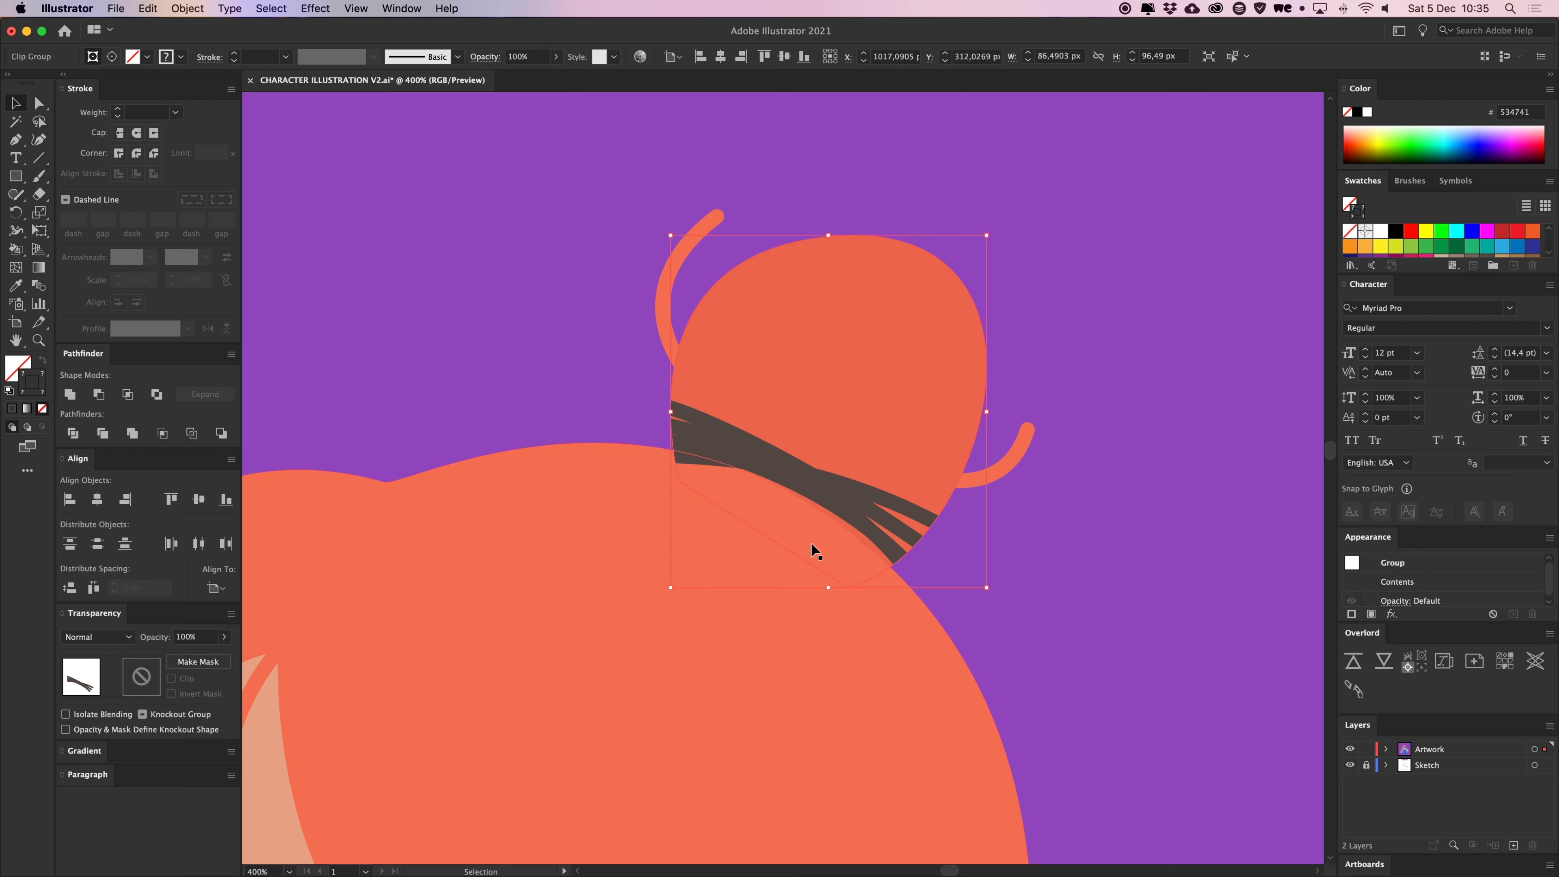
Move the clipped hair-tie group directly in front of the upper bun, behind the main hair shape
{"action": "key", "text": "Delete"}
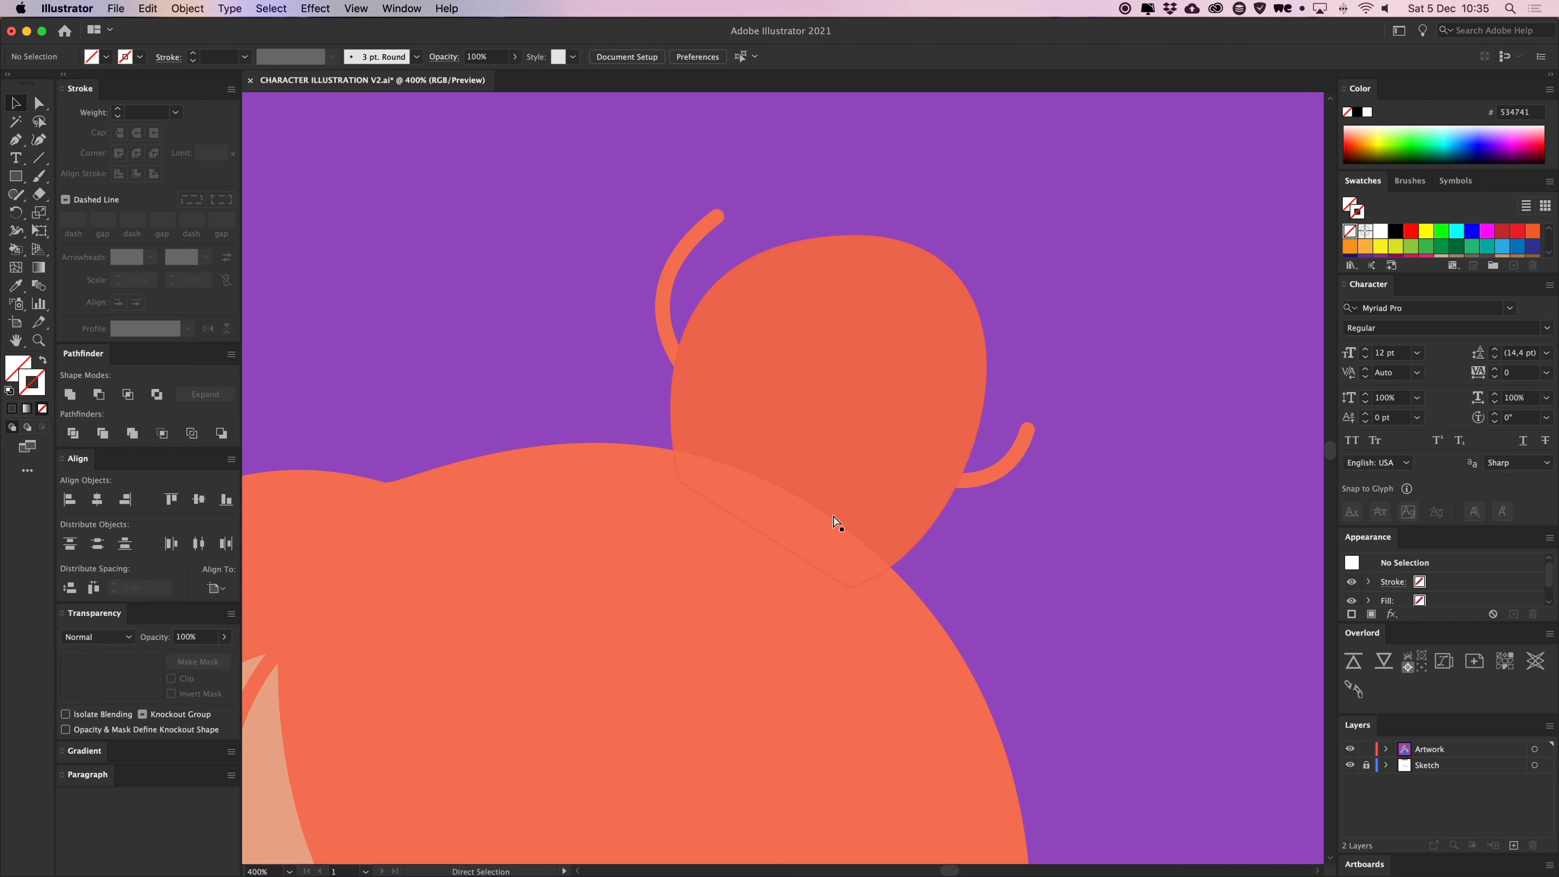
{"action": "left_click", "coordinate": [820, 440]}
{"action": "key", "text": "super+z"}
{"action": "left_click", "coordinate": [1110, 626]}
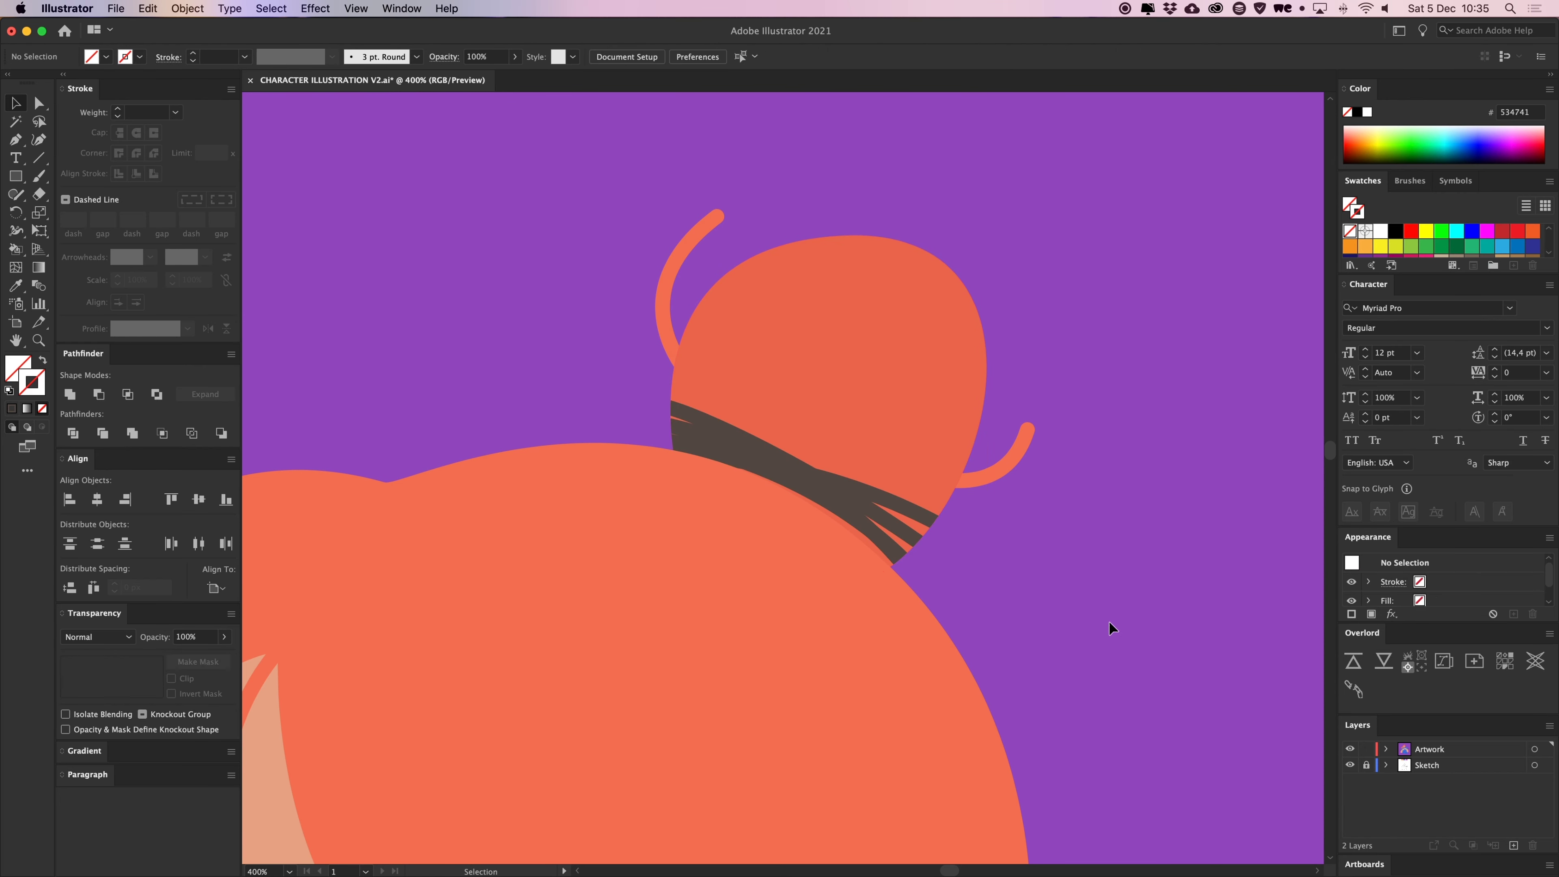
Examine the upper bun's hair tie in the context of the whole illustration and close up
{"action": "key", "text": "super+minus"}
{"action": "key", "text": "super+minus"}
{"action": "key", "text": "super+minus"}
{"action": "key", "text": "super+minus"}
{"action": "key", "text": "super+minus"}
{"action": "key", "text": "super+minus"}
{"action": "key", "text": "super+minus"}
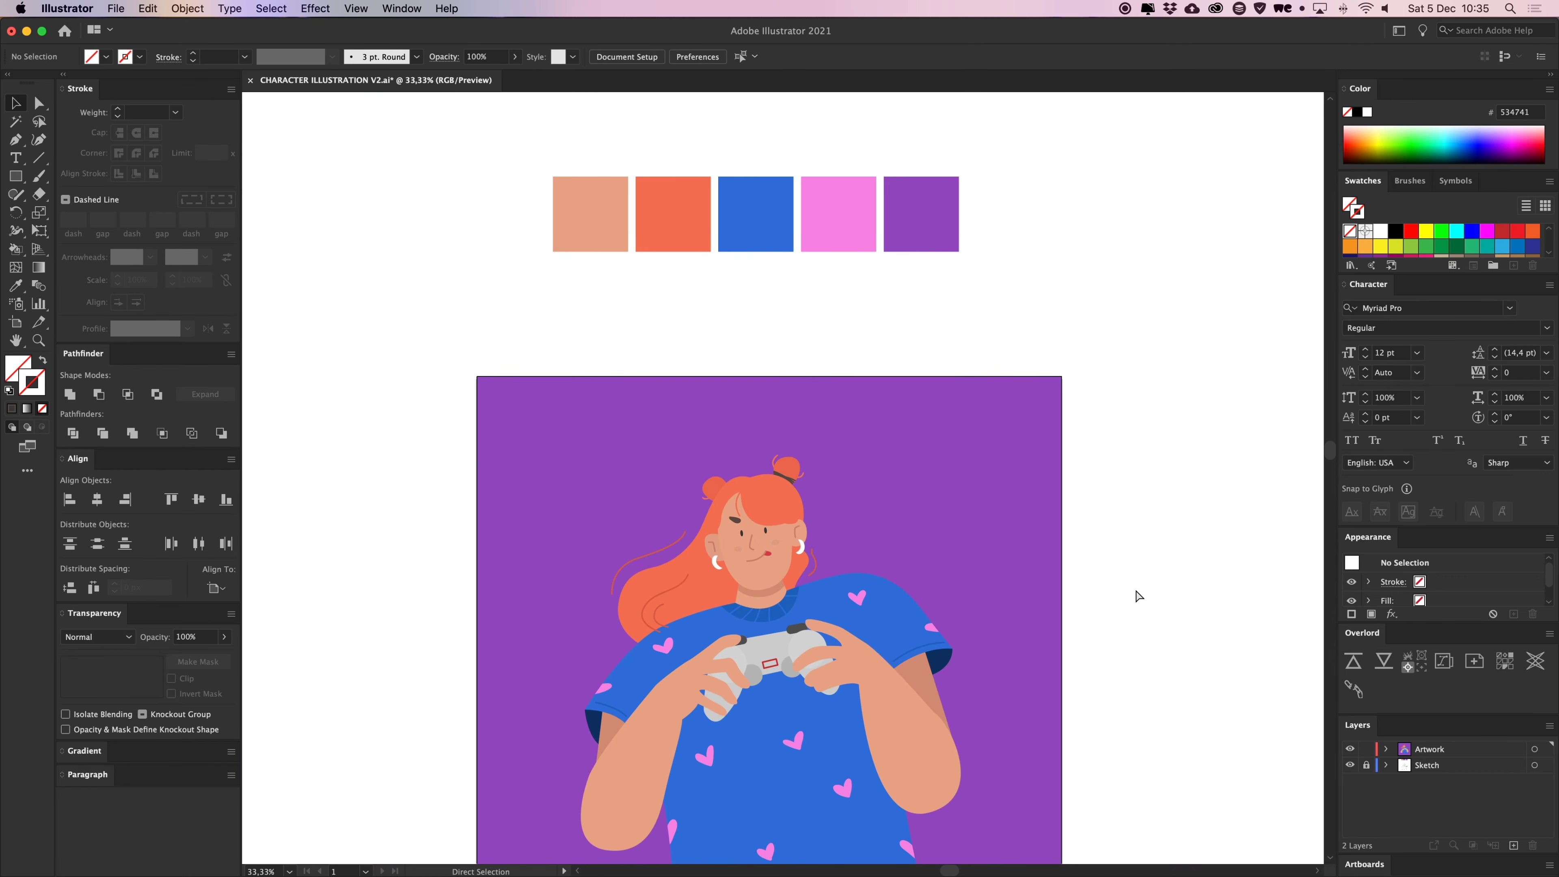
{"action": "key", "text": "super+equal"}
{"action": "key", "text": "super+equal"}
{"action": "key", "text": "super+equal"}
{"action": "key", "text": "super+equal"}
{"action": "key", "text": "super+equal"}
{"action": "key", "text": "super+equal"}
{"action": "key", "text": "super+equal"}
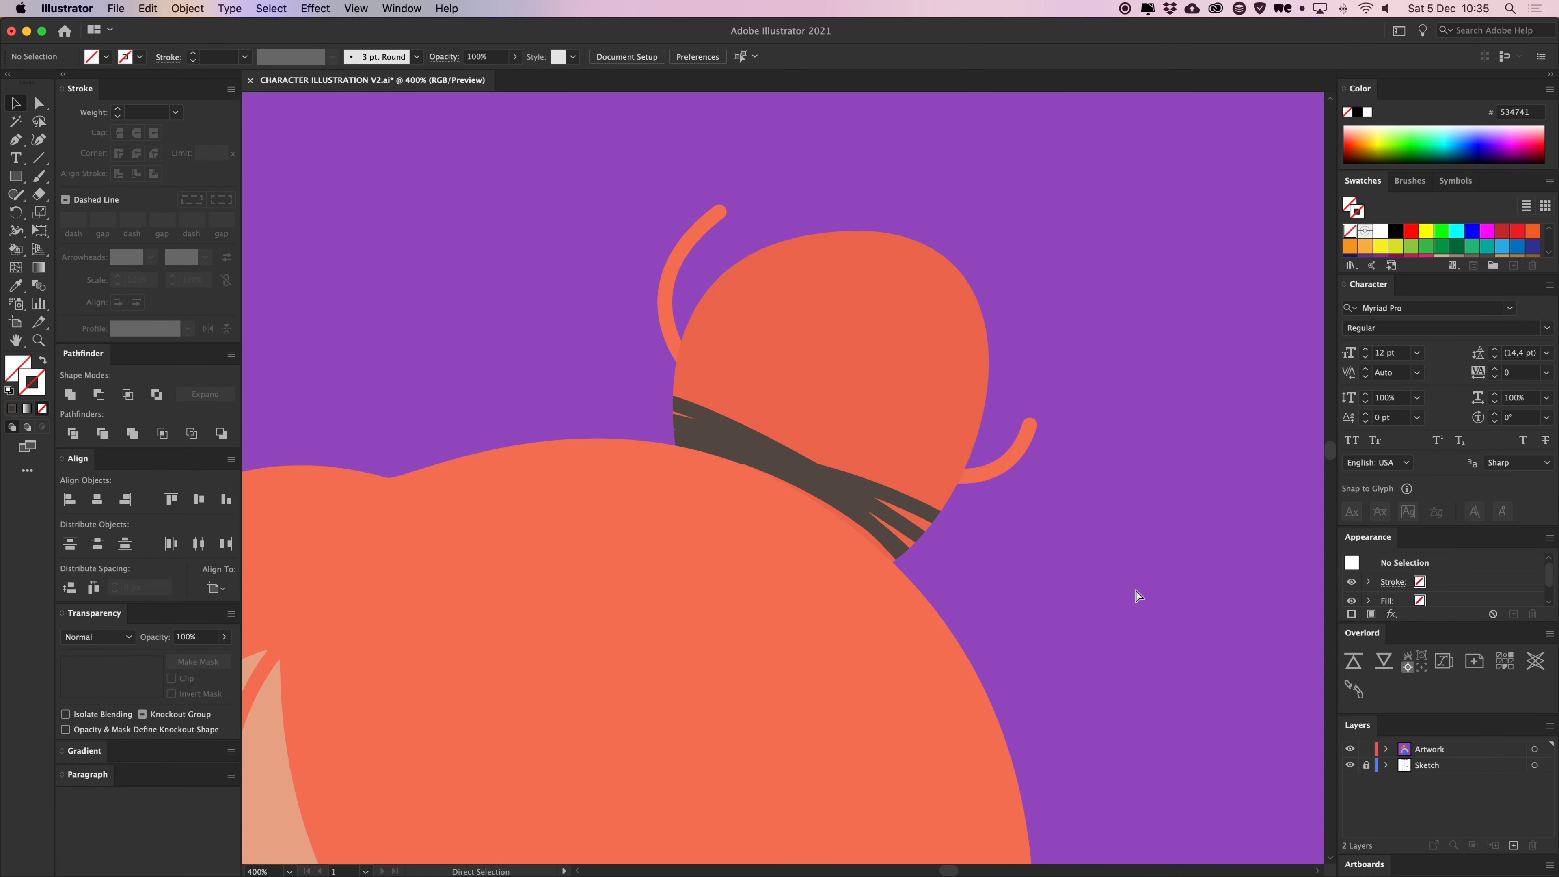
Draw two crossing 4 pt dark brown hair-tie strokes along the base of the left bun, matching the other hair tie's stroke
{"action": "left_click_drag", "start_coordinate": [561, 460], "coordinate": [1086, 355]}
{"action": "key", "text": "a"}
{"action": "left_click", "coordinate": [1228, 327]}
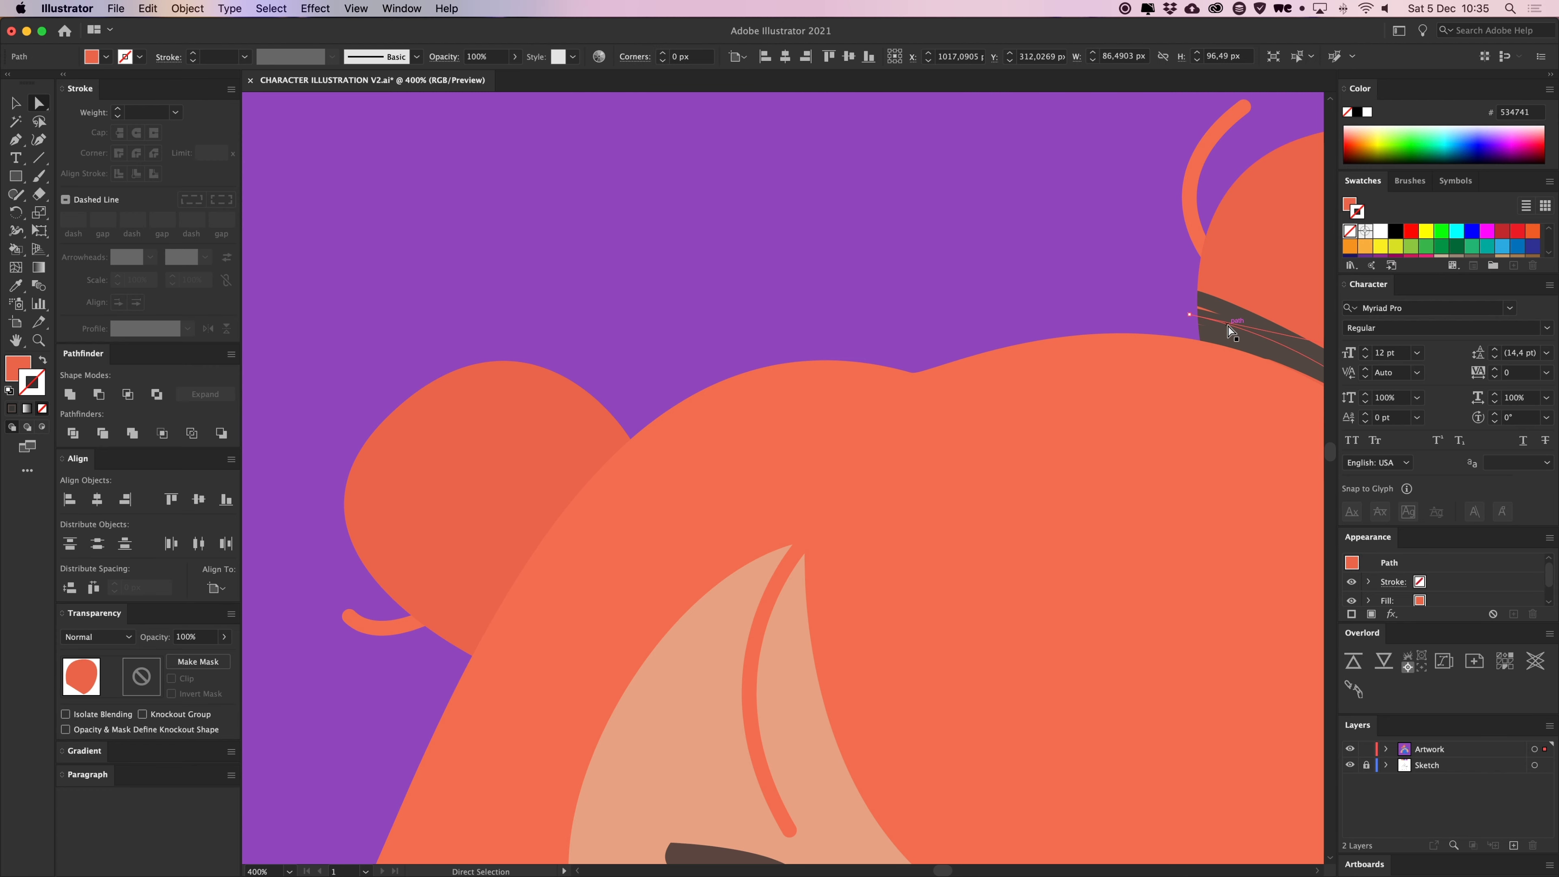
{"action": "left_click", "coordinate": [671, 299]}
{"action": "scroll", "coordinate": [672, 298], "scroll_direction": "left", "scroll_amount": 3}
{"action": "scroll", "coordinate": [672, 298], "scroll_direction": "down", "scroll_amount": 2}
{"action": "key", "text": "p"}
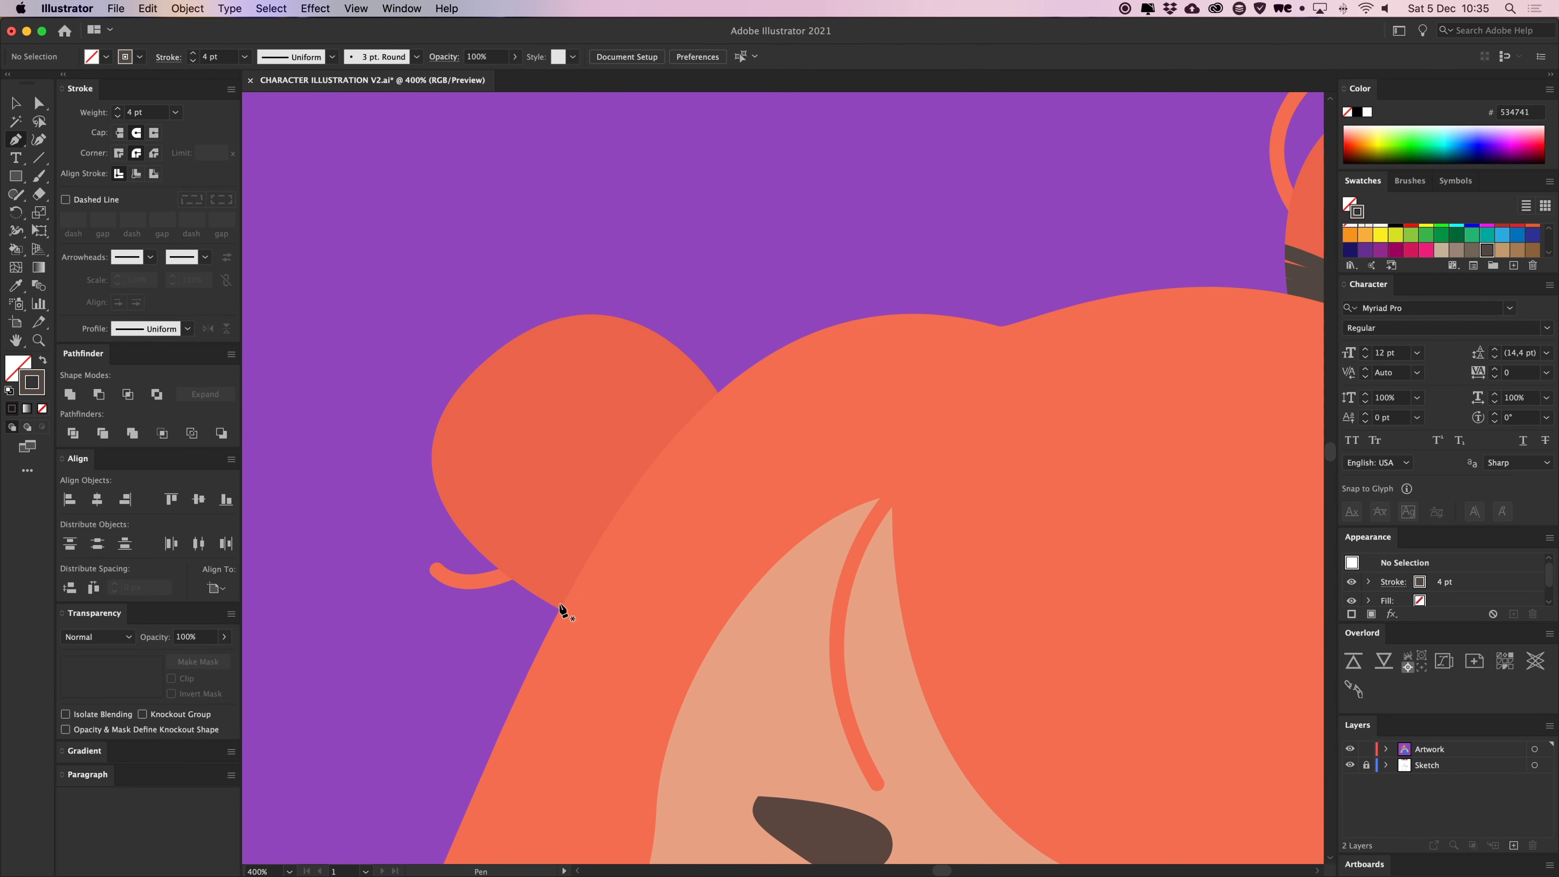
{"action": "left_click_drag", "start_coordinate": [547, 615], "coordinate": [717, 380]}
{"action": "left_click_drag", "start_coordinate": [785, 317], "coordinate": [828, 306]}
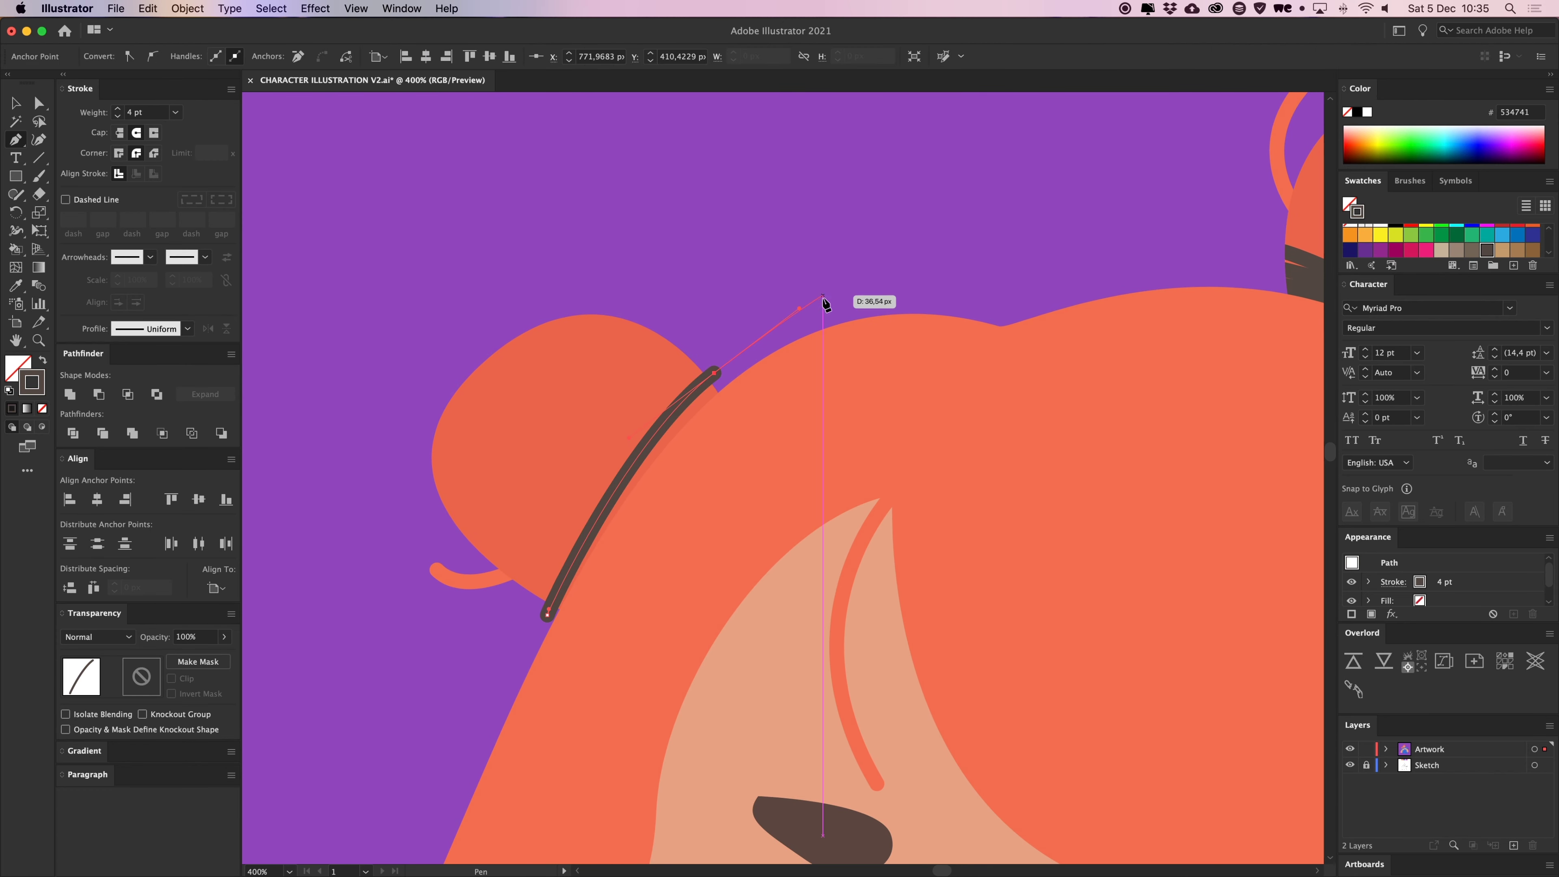
{"action": "left_click", "coordinate": [834, 296], "text": "super"}
{"action": "left_click_drag", "start_coordinate": [515, 606], "coordinate": [853, 299]}
{"action": "left_click", "coordinate": [755, 268], "text": "super"}
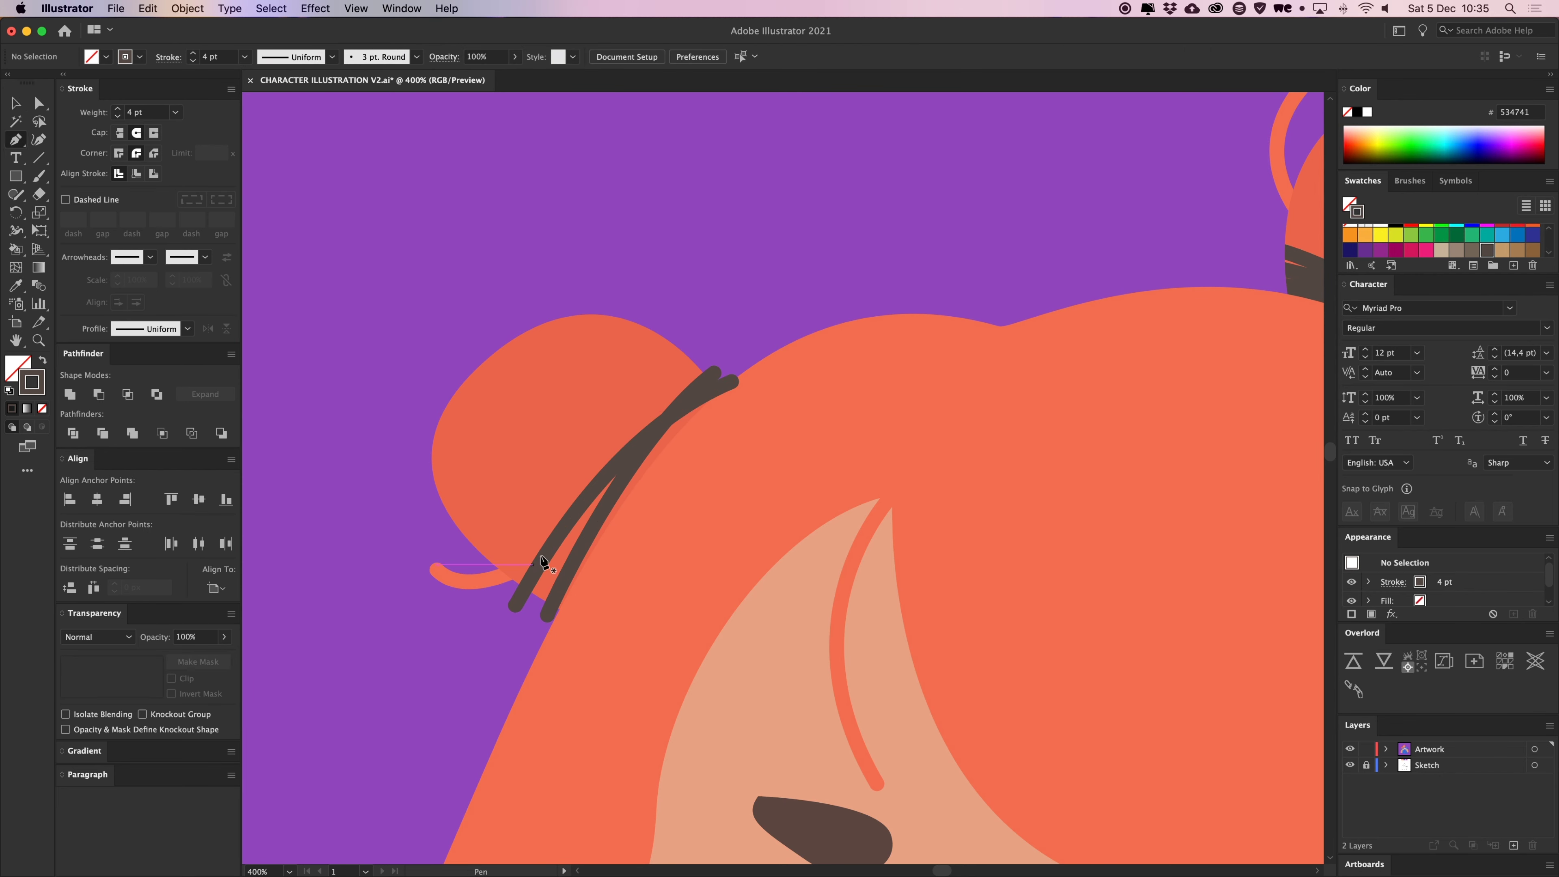
Draw a third hair-tie stroke crossing the other two on the left bun and adjust its upper end and curve
{"action": "left_click", "coordinate": [523, 626]}
{"action": "left_click_drag", "start_coordinate": [694, 346], "coordinate": [742, 280]}
{"action": "key", "text": "a"}
{"action": "left_click_drag", "start_coordinate": [694, 346], "coordinate": [701, 353]}
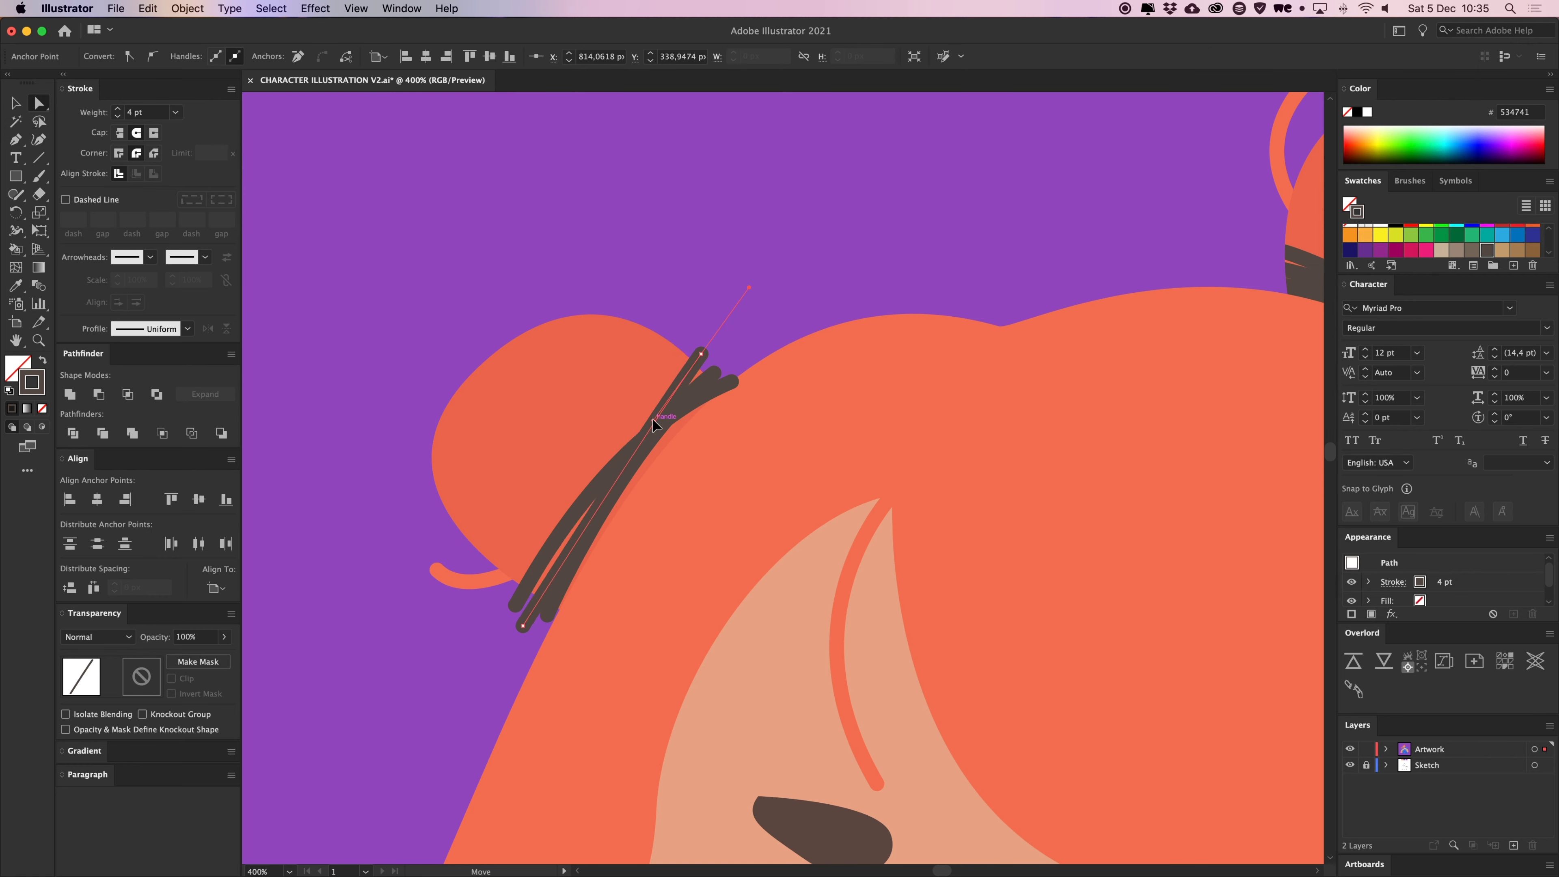
{"action": "left_click_drag", "start_coordinate": [652, 419], "coordinate": [611, 441]}
{"action": "left_click", "coordinate": [735, 364]}
Group the three hair-tie strokes on the left bun
{"action": "key", "text": "v"}
{"action": "left_click", "coordinate": [700, 355]}
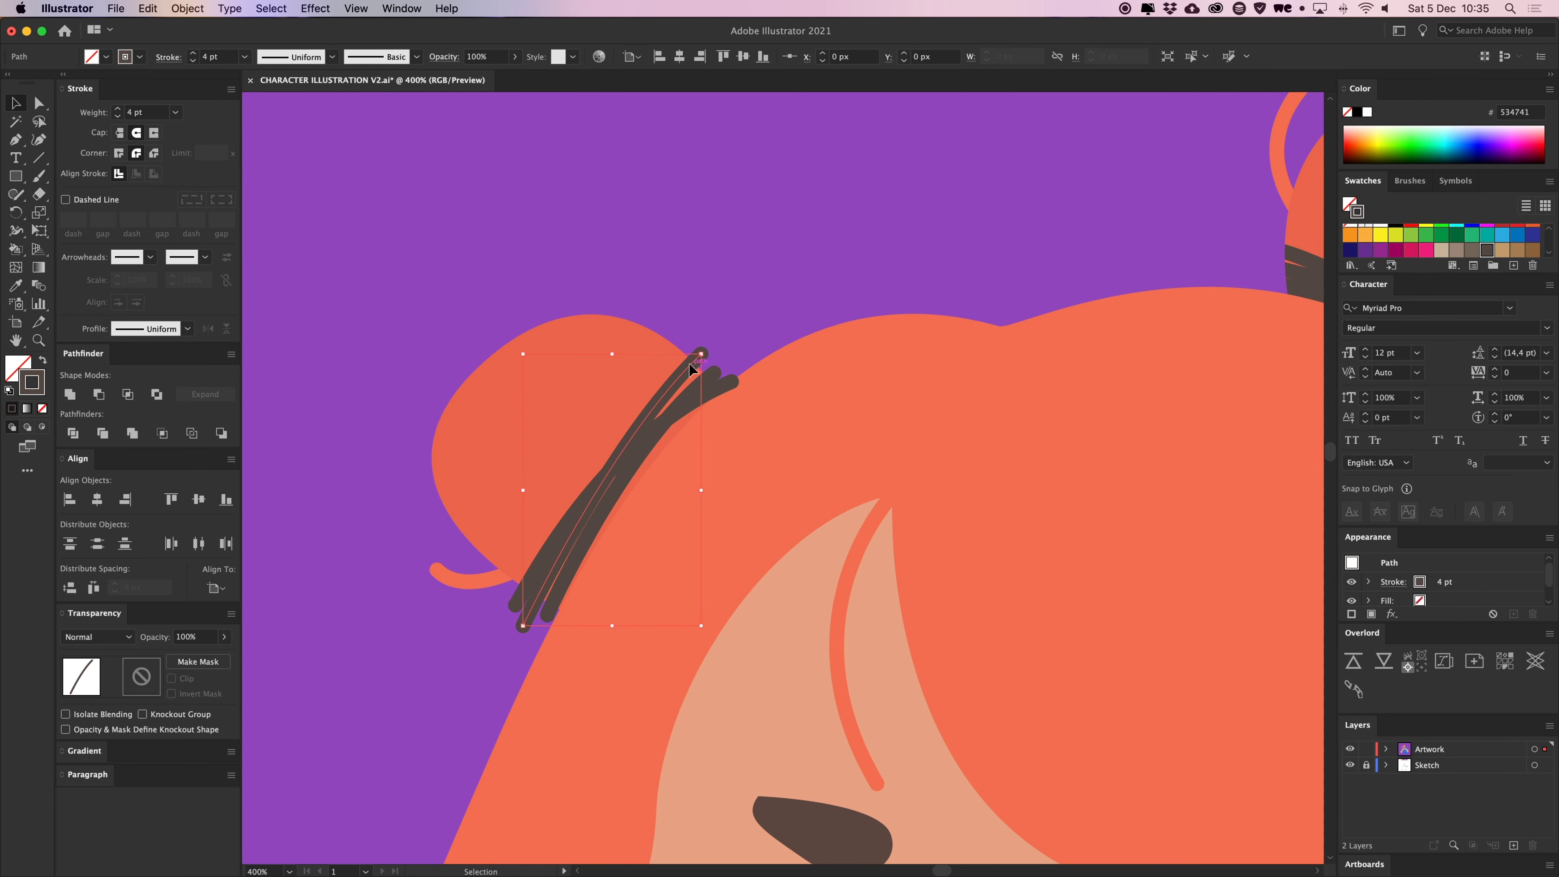
{"action": "left_click", "coordinate": [704, 371], "text": "shift"}
{"action": "left_click", "coordinate": [711, 373]}
{"action": "left_click", "coordinate": [701, 357], "text": "shift"}
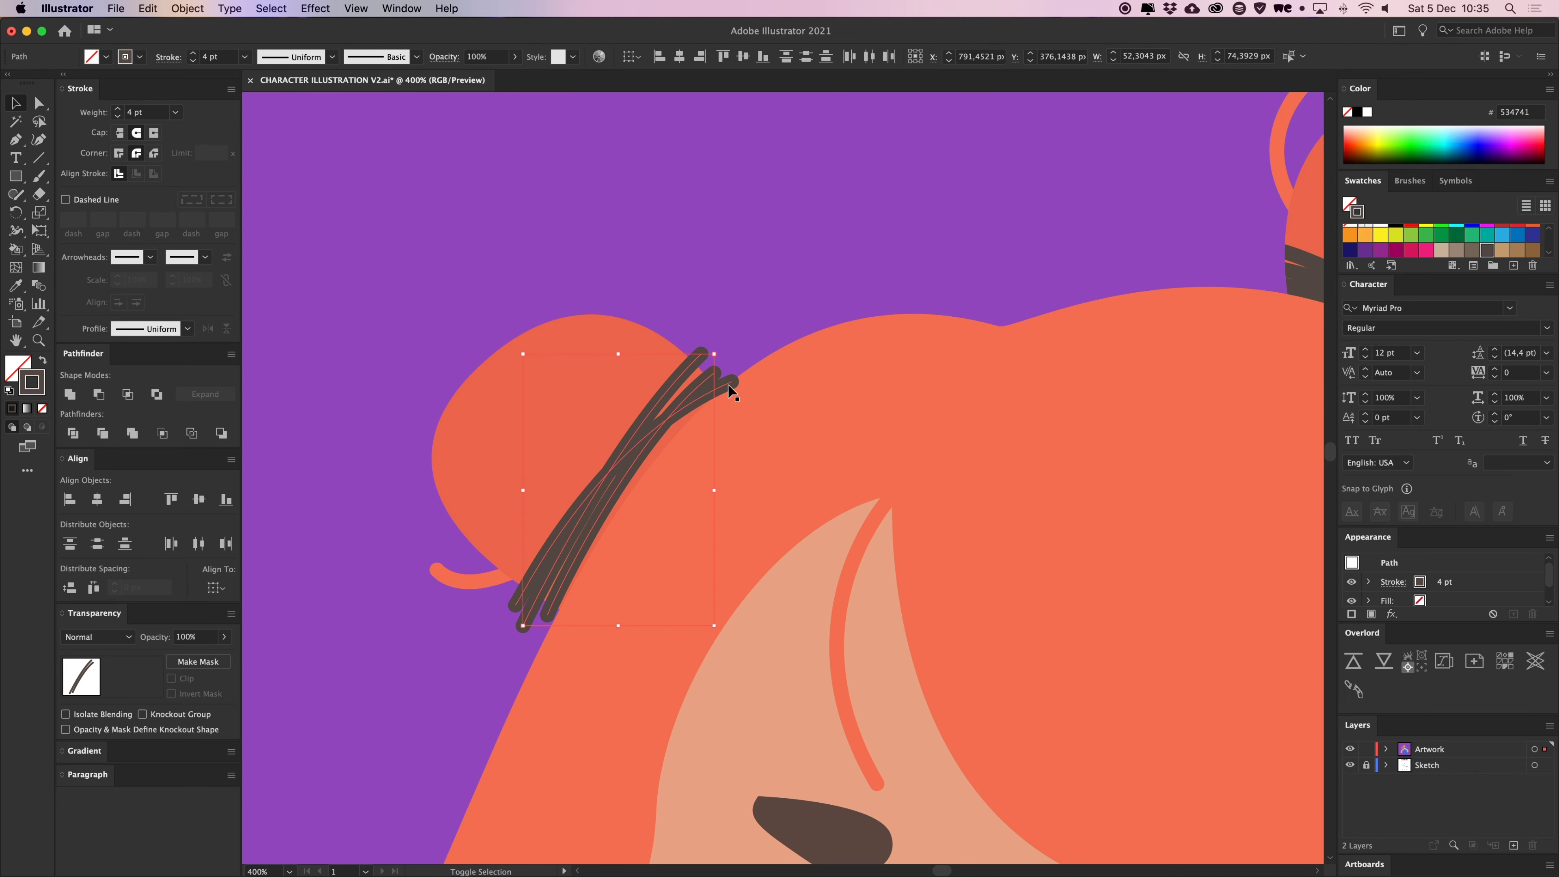
{"action": "key", "text": "super+g"}
Bring a copy of the left bun to the front and clip the hair-tie group to it with a clipping mask
{"action": "left_click", "coordinate": [599, 374]}
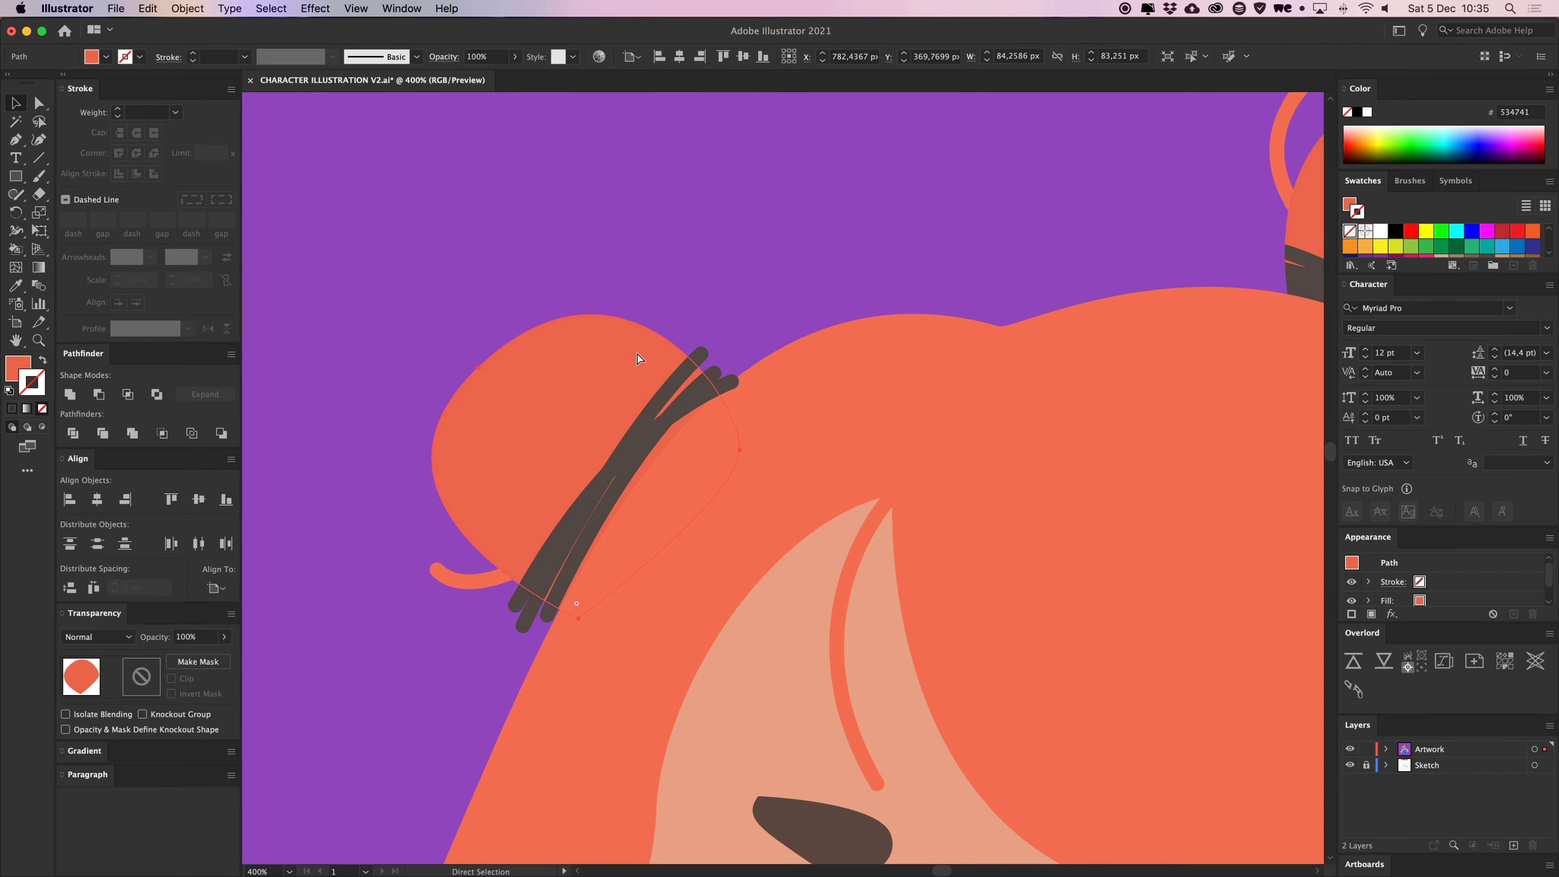
{"action": "key", "text": "super+shift+]"}
{"action": "right_click", "coordinate": [726, 382]}
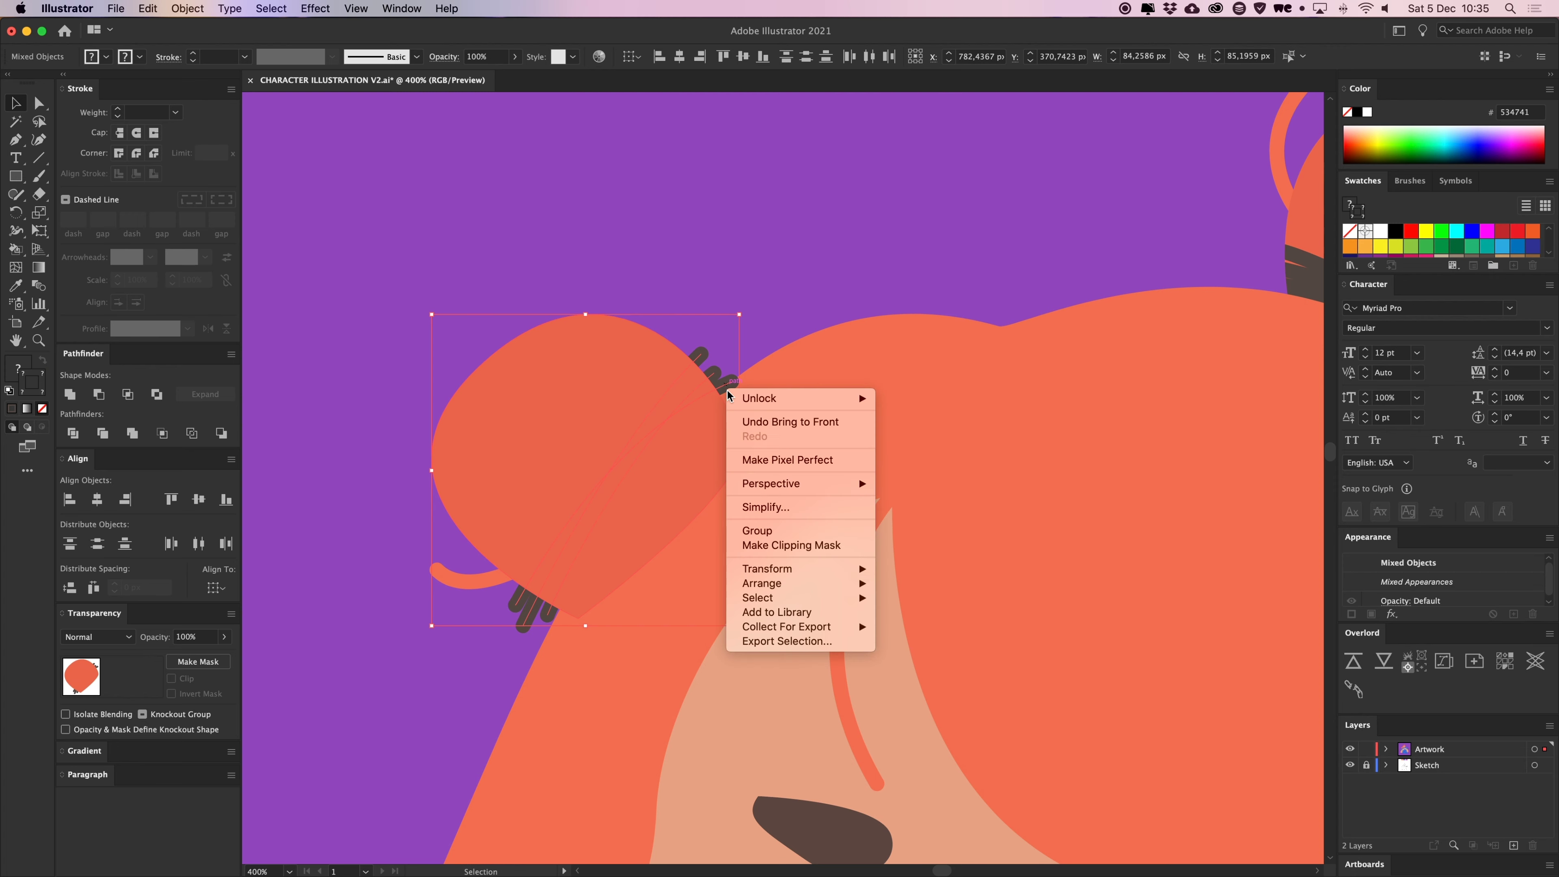
{"action": "left_click", "coordinate": [792, 544]}
Move the clipped hair tie directly in front of the left bun, behind the main hair shape
{"action": "key", "text": "super+x"}
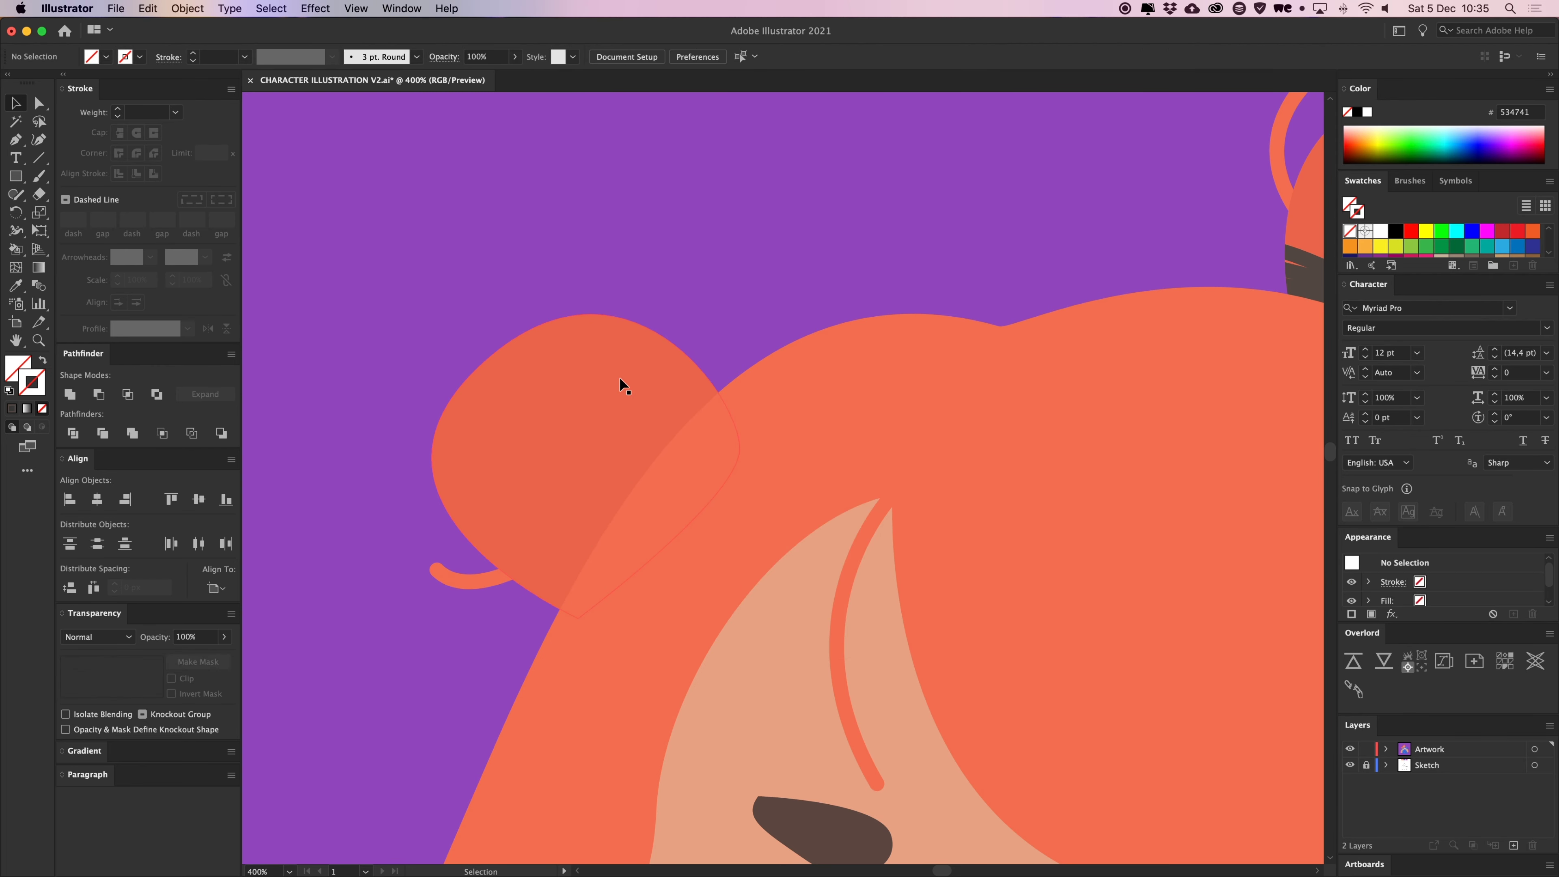
{"action": "left_click", "coordinate": [609, 389]}
{"action": "key", "text": "super+f"}
{"action": "left_click", "coordinate": [787, 274]}
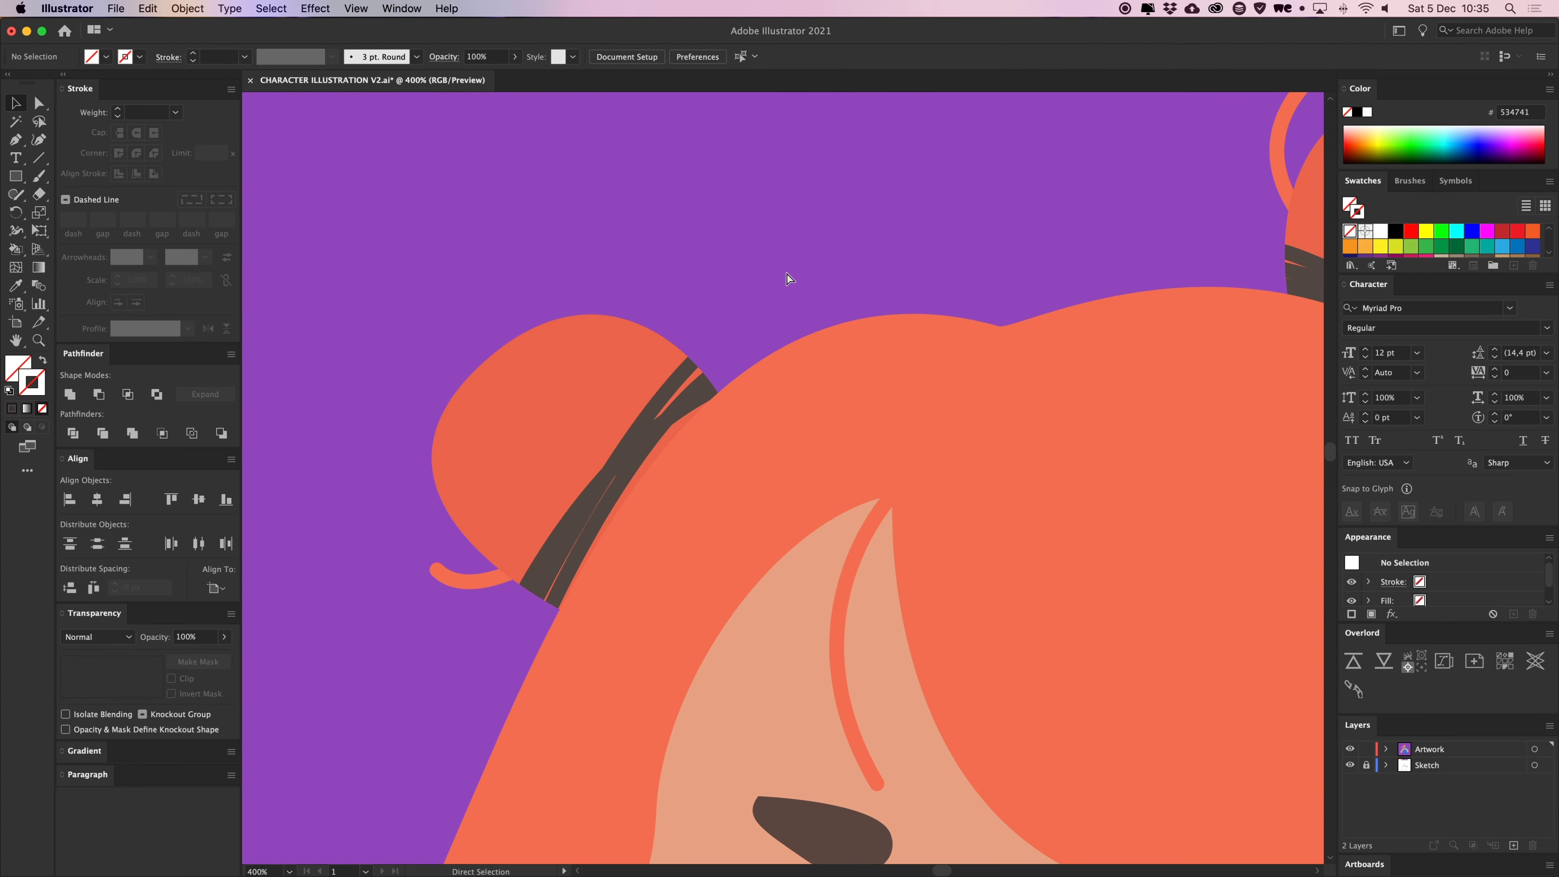
Examine both hair ties and the character's head in the overall illustration
{"action": "key", "text": "super+minus"}
{"action": "key", "text": "super+minus"}
{"action": "key", "text": "super+minus"}
{"action": "key", "text": "super+minus"}
{"action": "key", "text": "super+minus"}
{"action": "key", "text": "super+minus"}
{"action": "left_click_drag", "start_coordinate": [967, 478], "coordinate": [927, 271]}
{"action": "scroll", "coordinate": [932, 274], "scroll_direction": "up", "scroll_amount": 3}
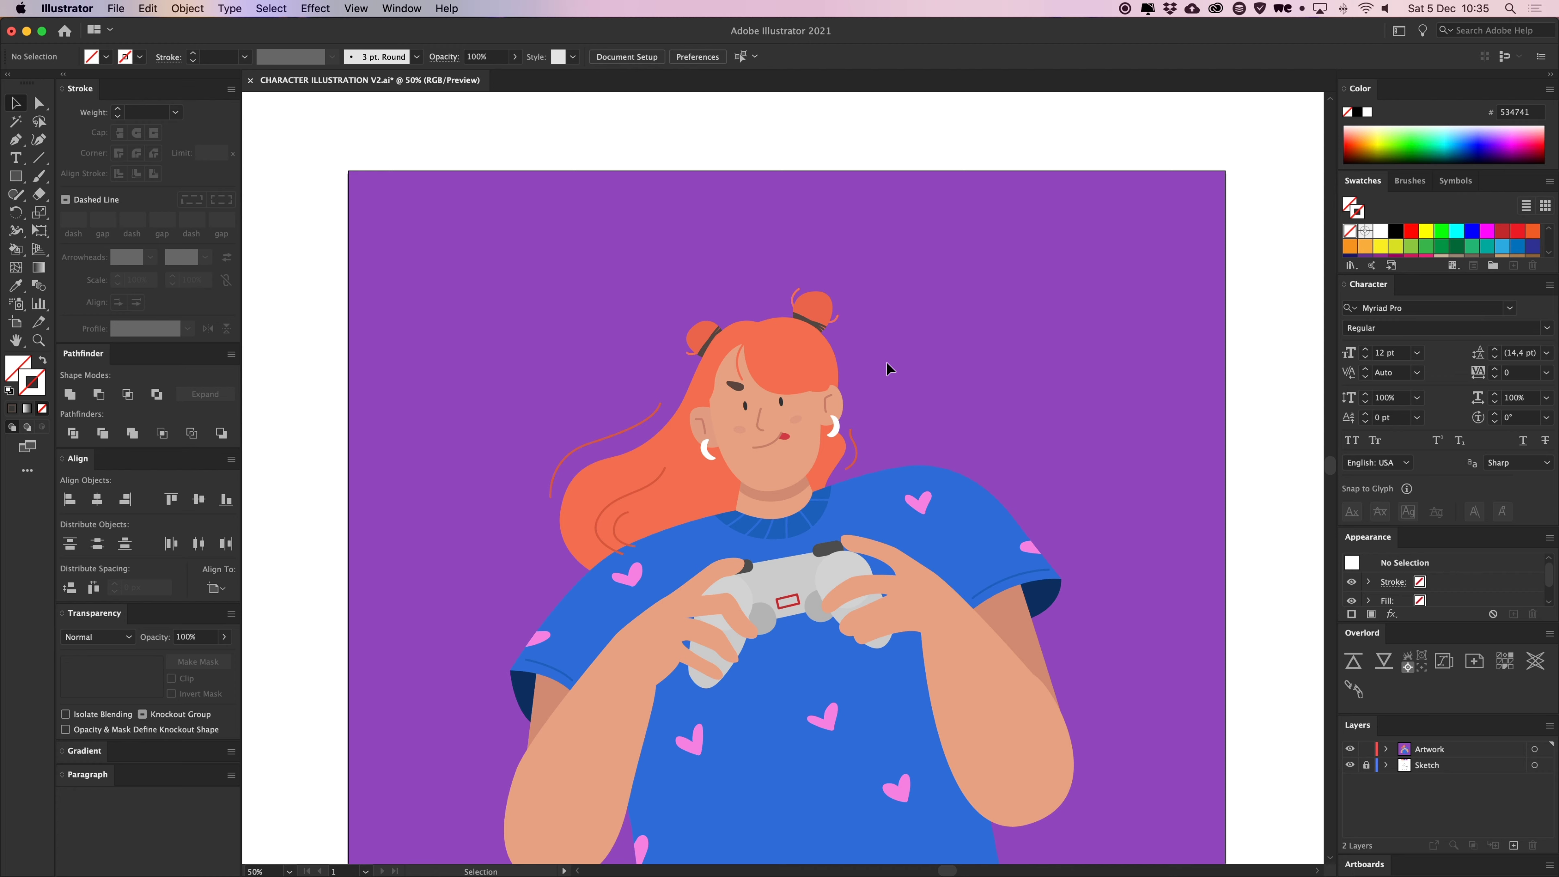
{"action": "scroll", "coordinate": [887, 361], "scroll_direction": "up", "scroll_amount": 4}
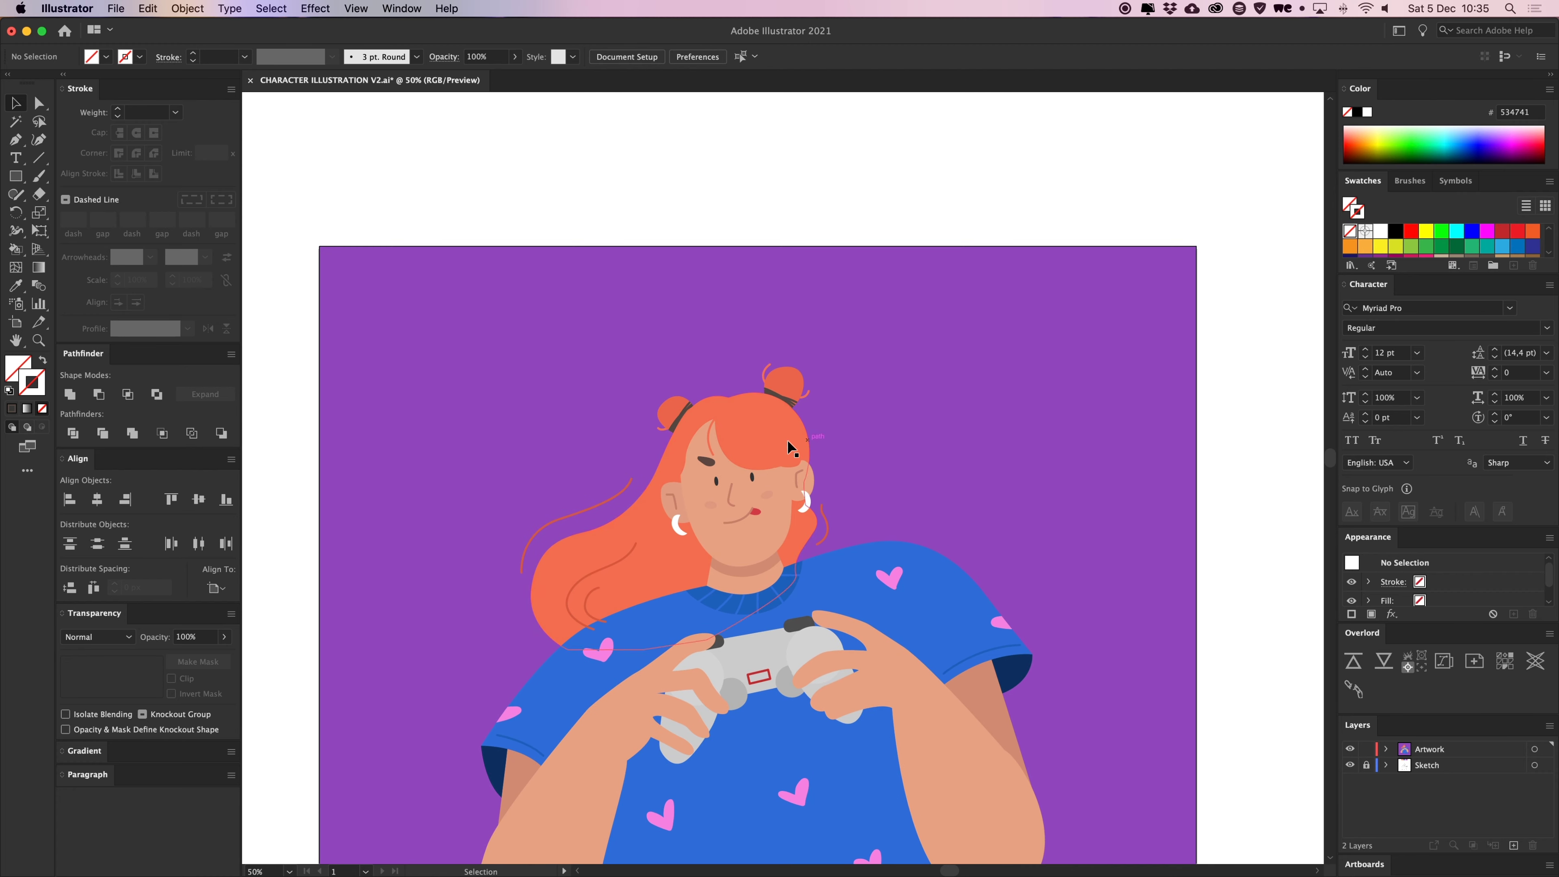
{"action": "scroll", "coordinate": [896, 445], "scroll_direction": "down", "scroll_amount": 4}
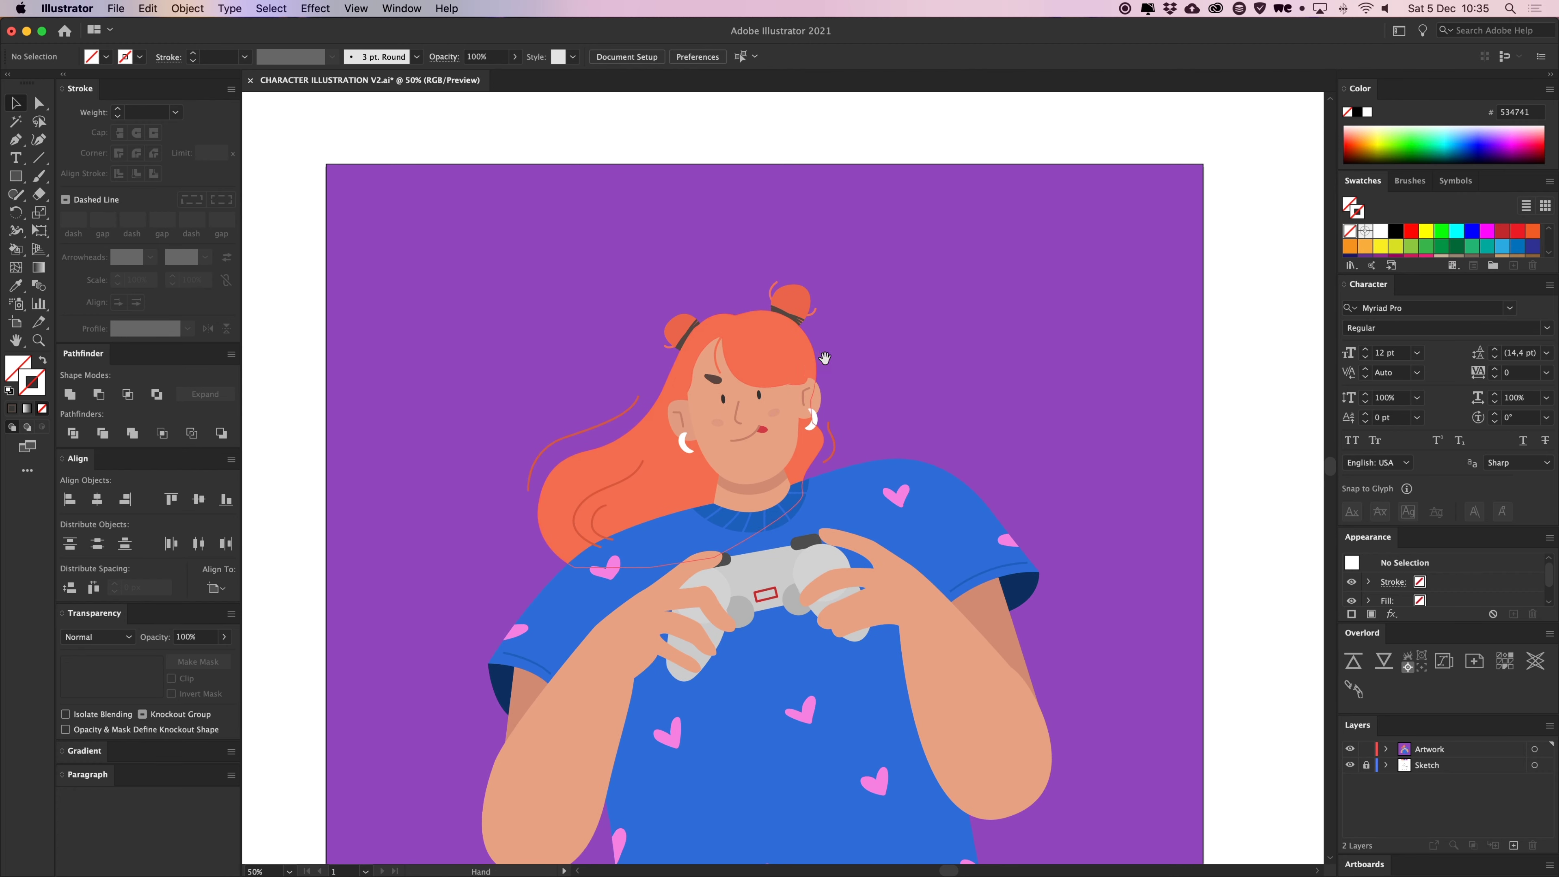
Move the right ear with its inner line and earring slightly inward toward the face
{"action": "scroll", "coordinate": [824, 358], "scroll_direction": "up", "scroll_amount": 2}
{"action": "scroll", "coordinate": [823, 405], "scroll_direction": "up", "scroll_amount": 5}
{"action": "left_click", "coordinate": [824, 409]}
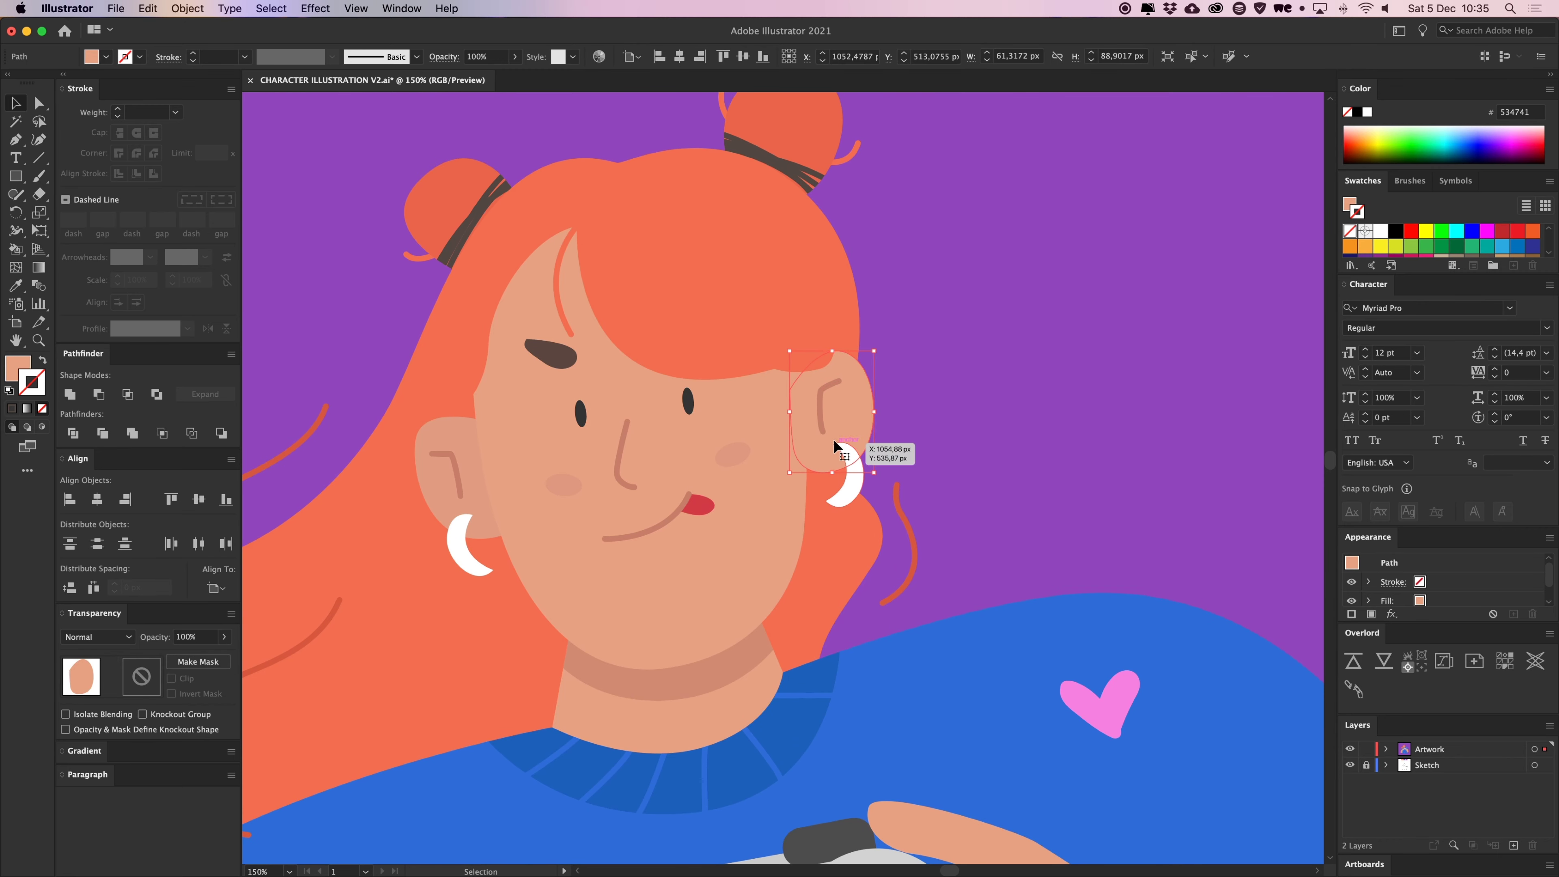
{"action": "left_click", "coordinate": [834, 442], "text": "shift"}
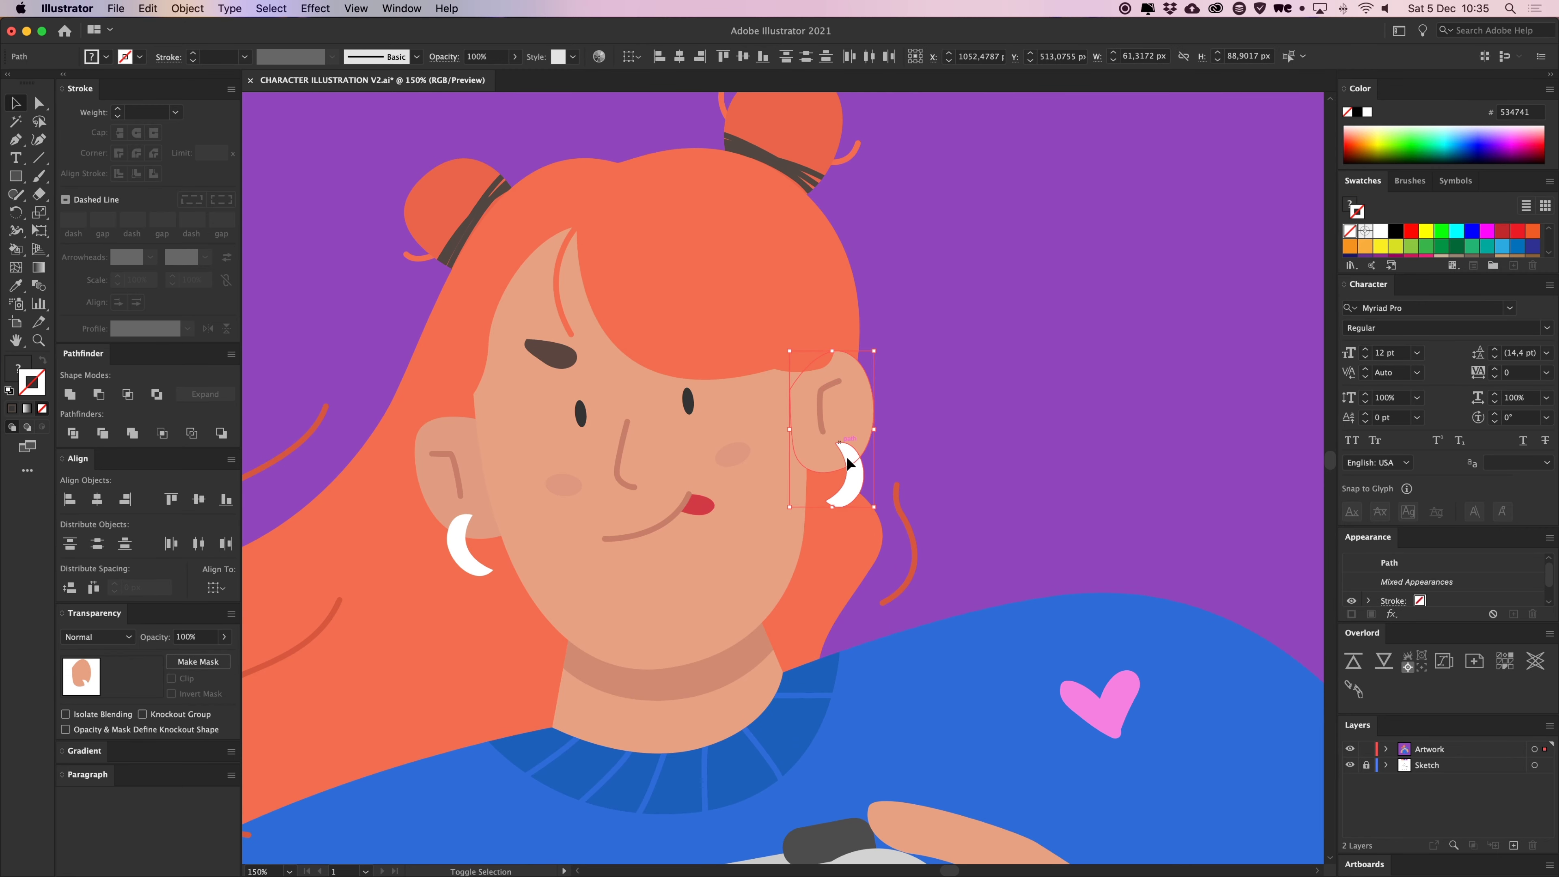
{"action": "left_click", "coordinate": [944, 383]}
{"action": "scroll", "coordinate": [860, 381], "scroll_direction": "up", "scroll_amount": 3}
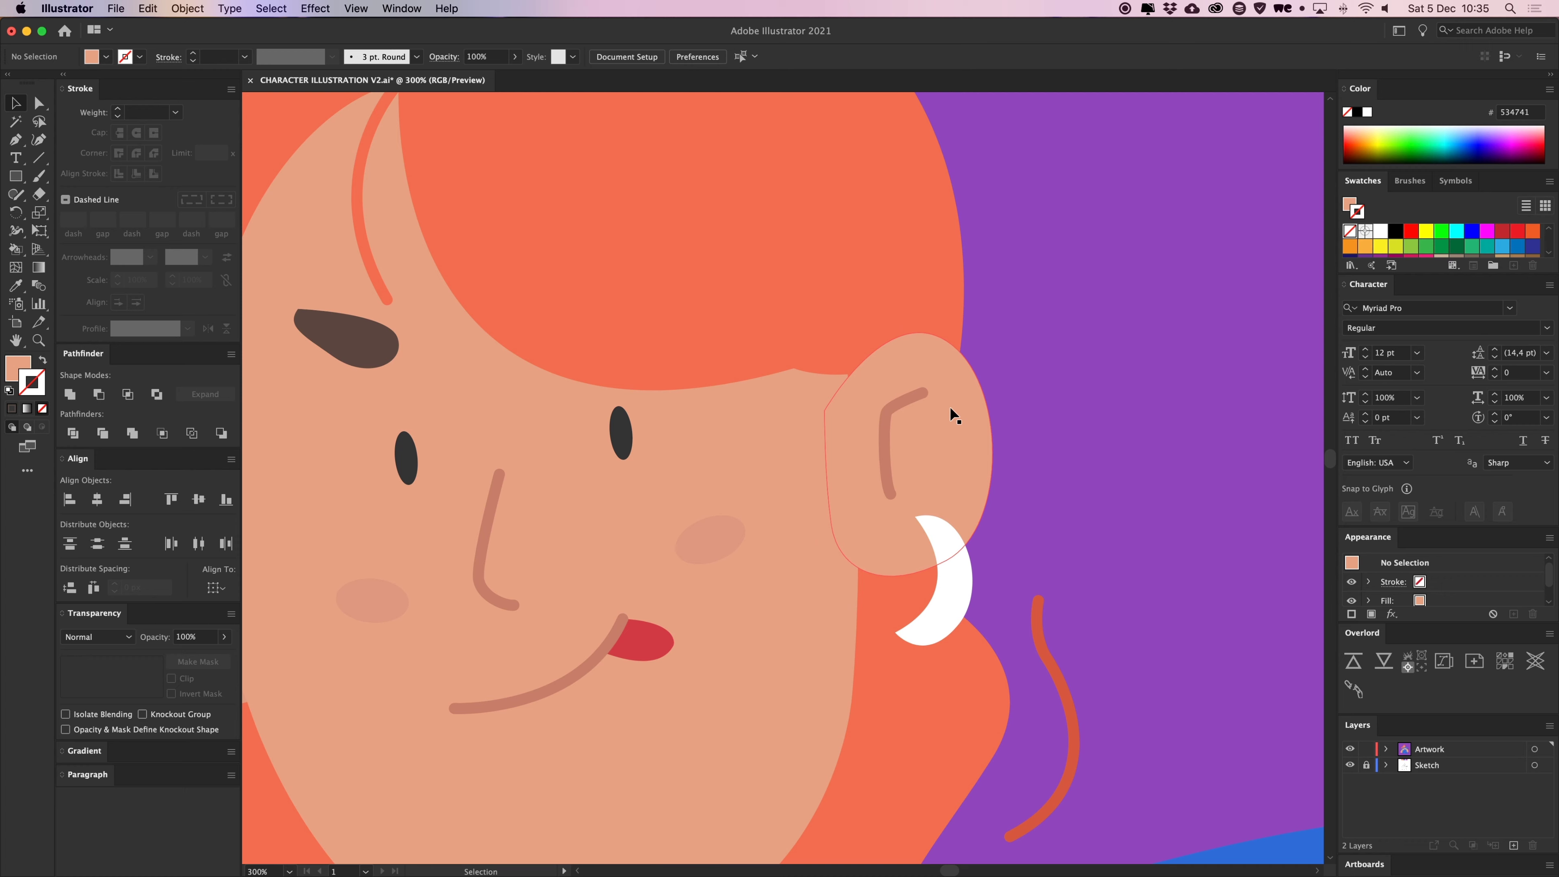
{"action": "left_click", "coordinate": [950, 406]}
{"action": "left_click", "coordinate": [954, 561], "text": "shift"}
{"action": "left_click_drag", "start_coordinate": [955, 485], "coordinate": [948, 482]}
{"action": "key", "text": "super+shift+a"}
Draw a closed shadow shape from the face's left edge up to the fringe parting and back over the hair
{"action": "key", "text": "super+minus"}
{"action": "key", "text": "super+minus"}
{"action": "key", "text": "super+minus"}
{"action": "key", "text": "super+minus"}
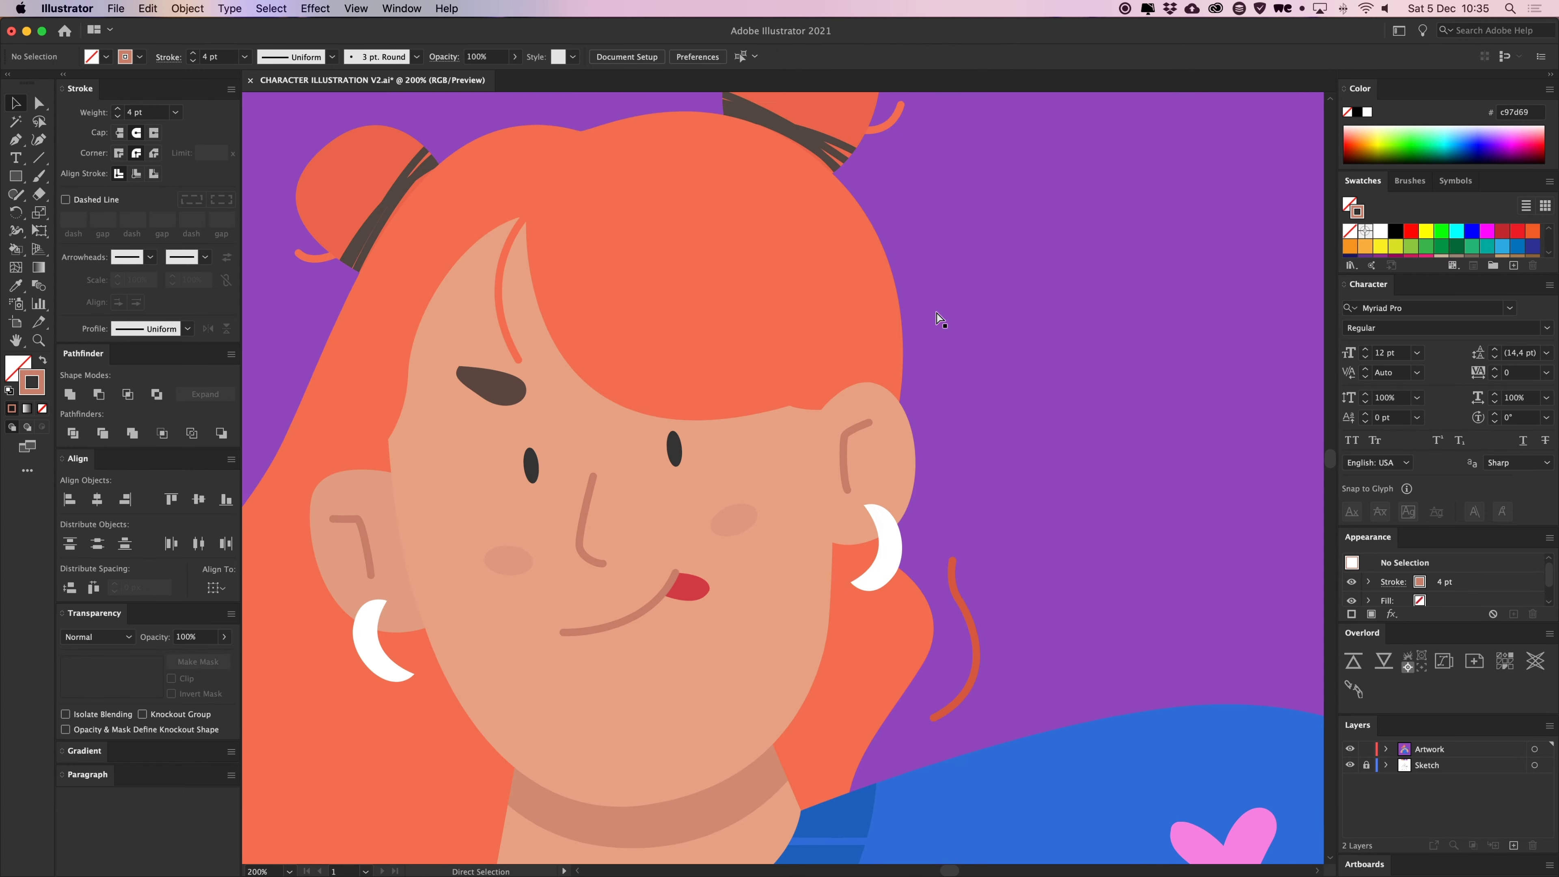
{"action": "key", "text": "super+plus"}
{"action": "key", "text": "super+plus"}
{"action": "key", "text": "super+plus"}
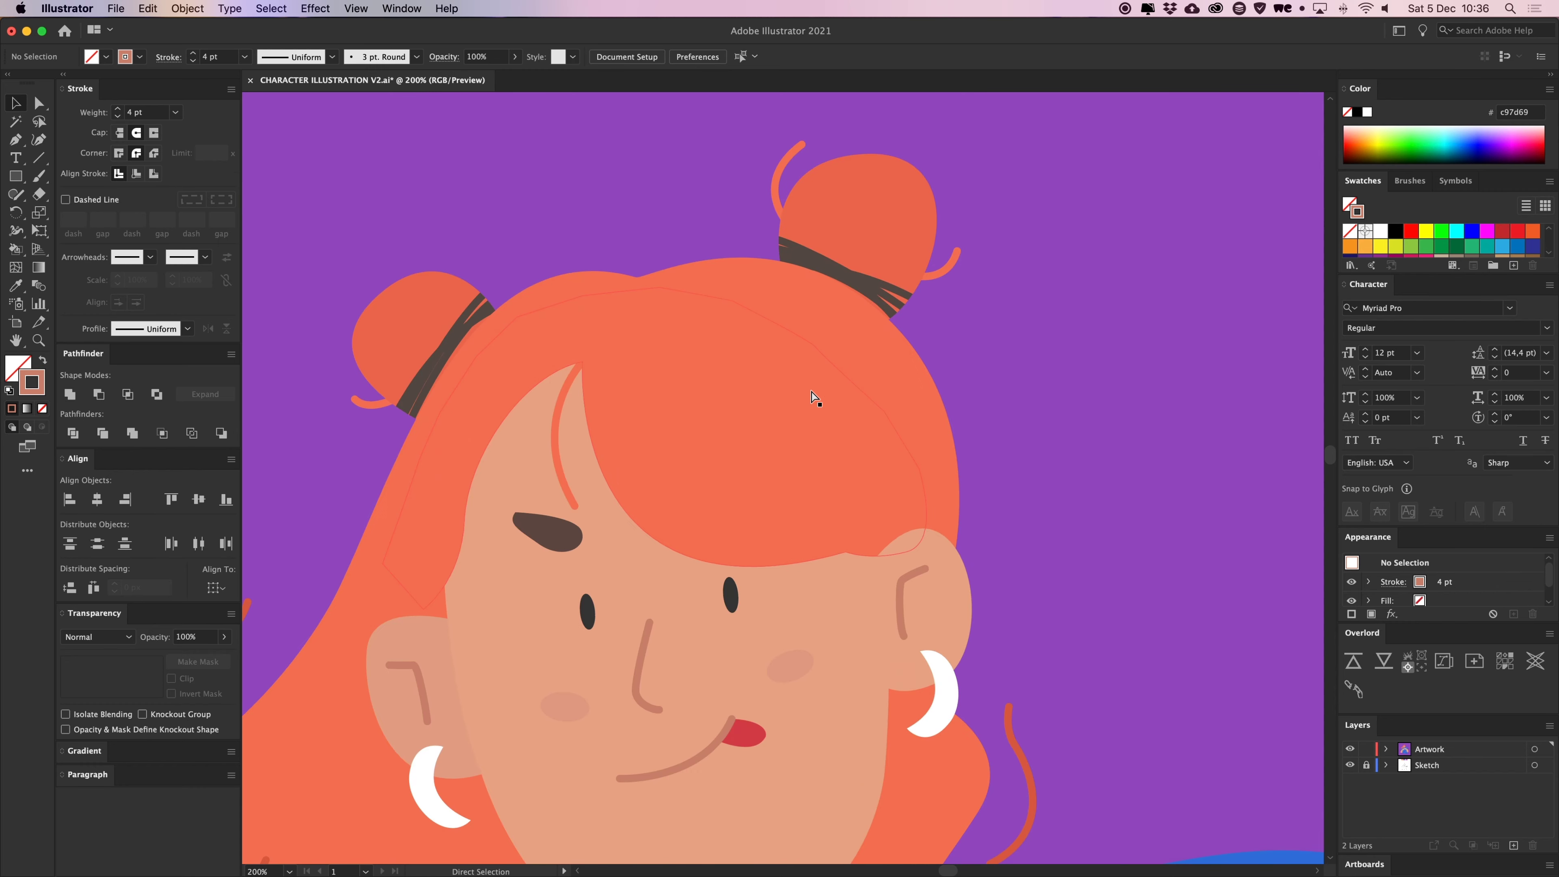
{"action": "key", "text": "p"}
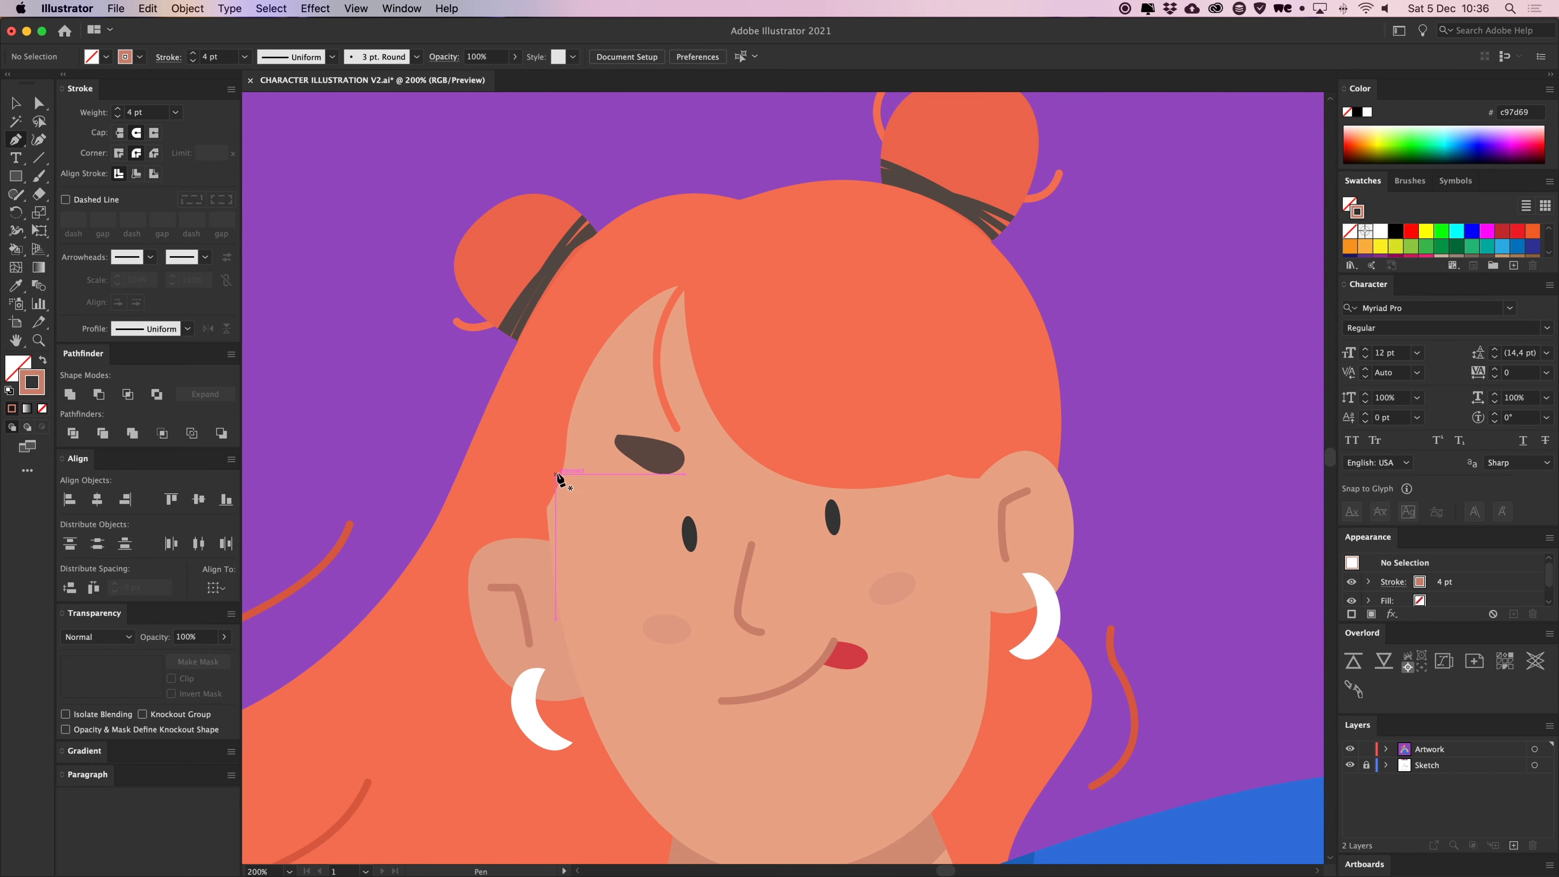
{"action": "left_click", "coordinate": [556, 474]}
{"action": "left_click_drag", "start_coordinate": [692, 284], "coordinate": [719, 278]}
{"action": "left_click_drag", "start_coordinate": [753, 261], "coordinate": [754, 261]}
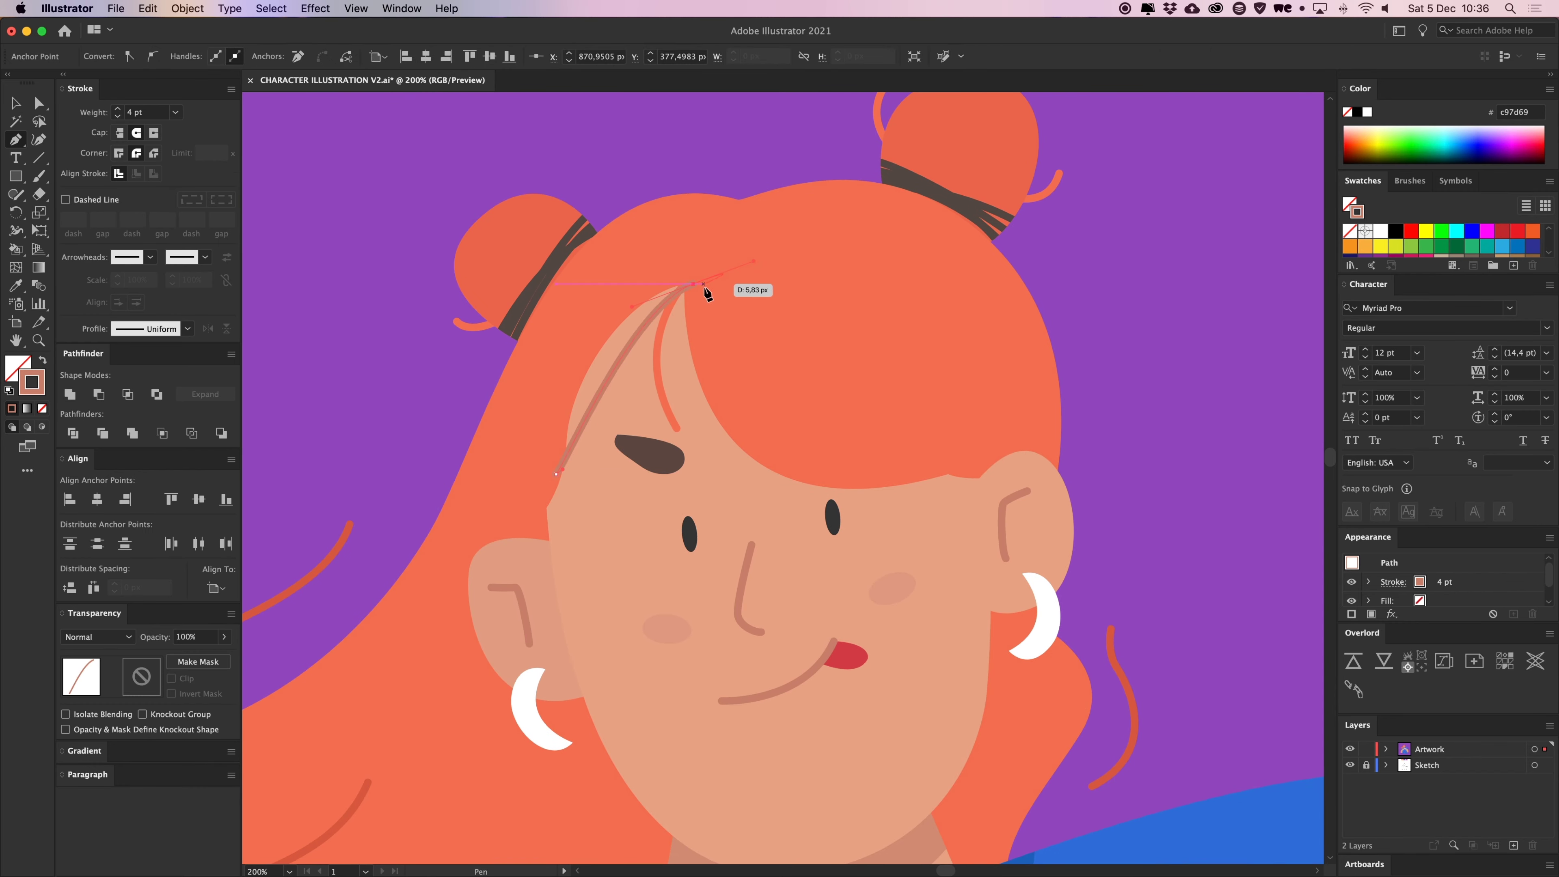
{"action": "left_click", "coordinate": [685, 259]}
{"action": "left_click", "coordinate": [611, 280]}
{"action": "left_click", "coordinate": [537, 436]}
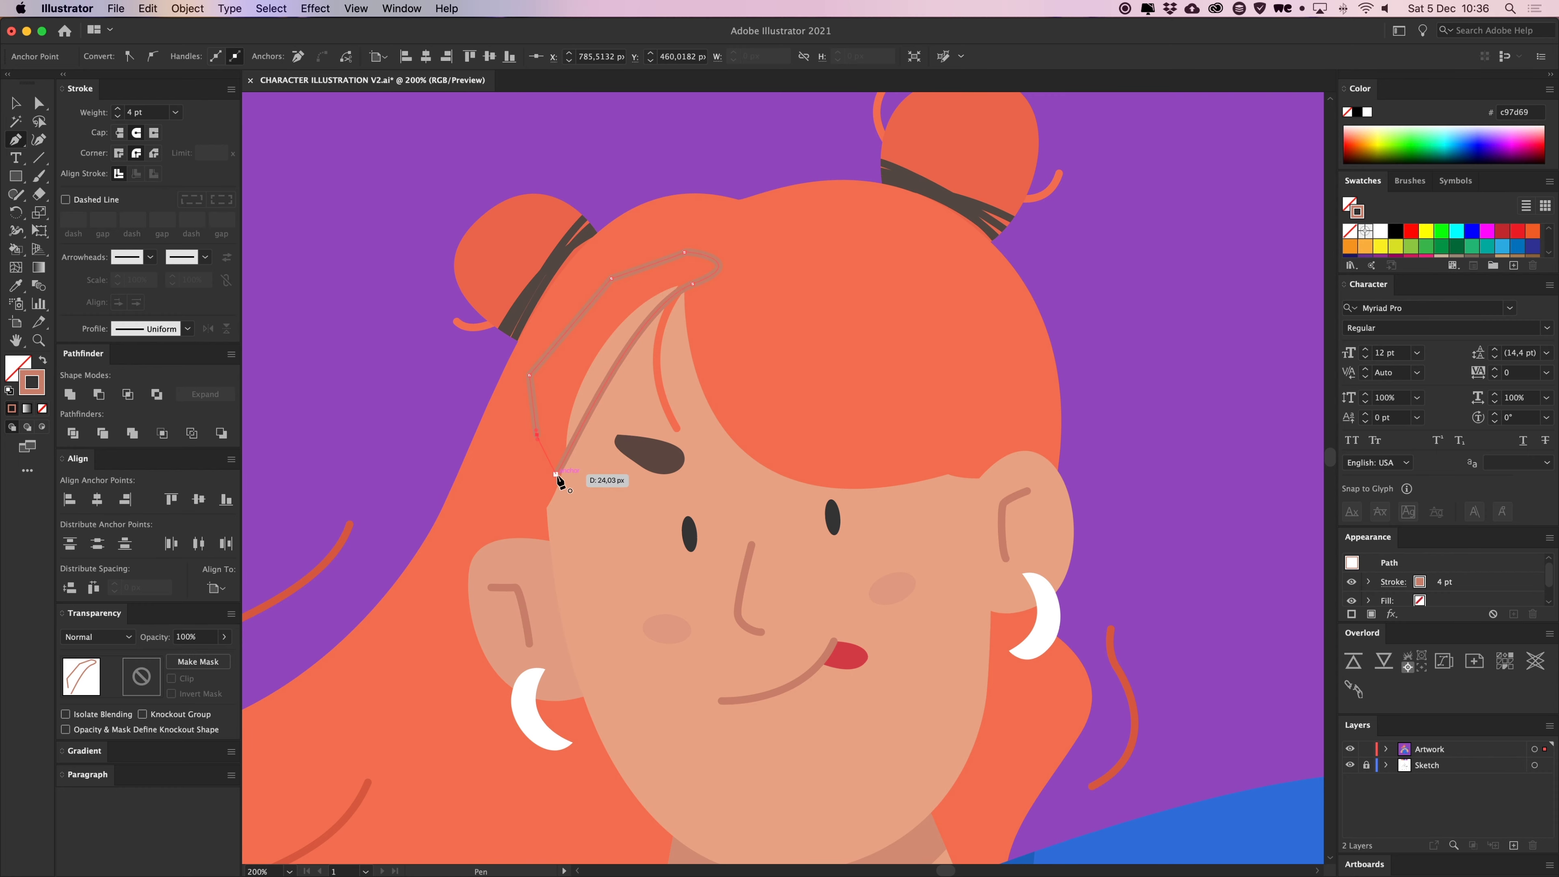
{"action": "left_click", "coordinate": [556, 473]}
Apply the neck shadow's fill to the new forehead shape with the Eyedropper
{"action": "key", "text": "i"}
{"action": "scroll", "coordinate": [638, 460], "scroll_direction": "down", "scroll_amount": 5}
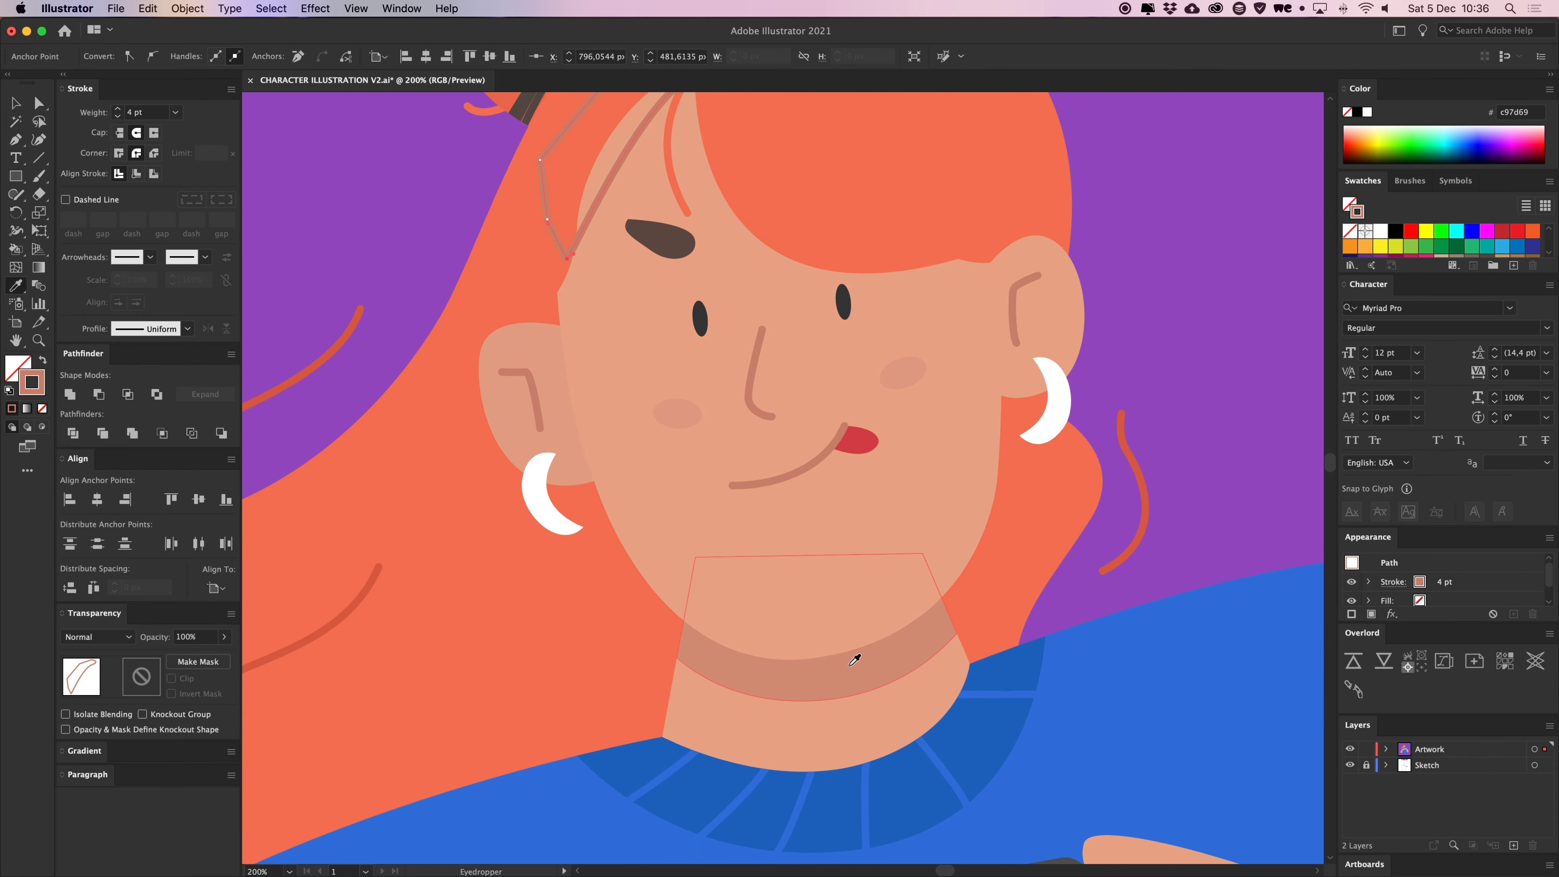
{"action": "left_click", "coordinate": [854, 660]}
{"action": "scroll", "coordinate": [835, 592], "scroll_direction": "up", "scroll_amount": 5}
Move the forehead shadow directly in front of the face shape, behind the hair
{"action": "key", "text": "v"}
{"action": "left_click", "coordinate": [532, 401]}
{"action": "left_click", "coordinate": [638, 390]}
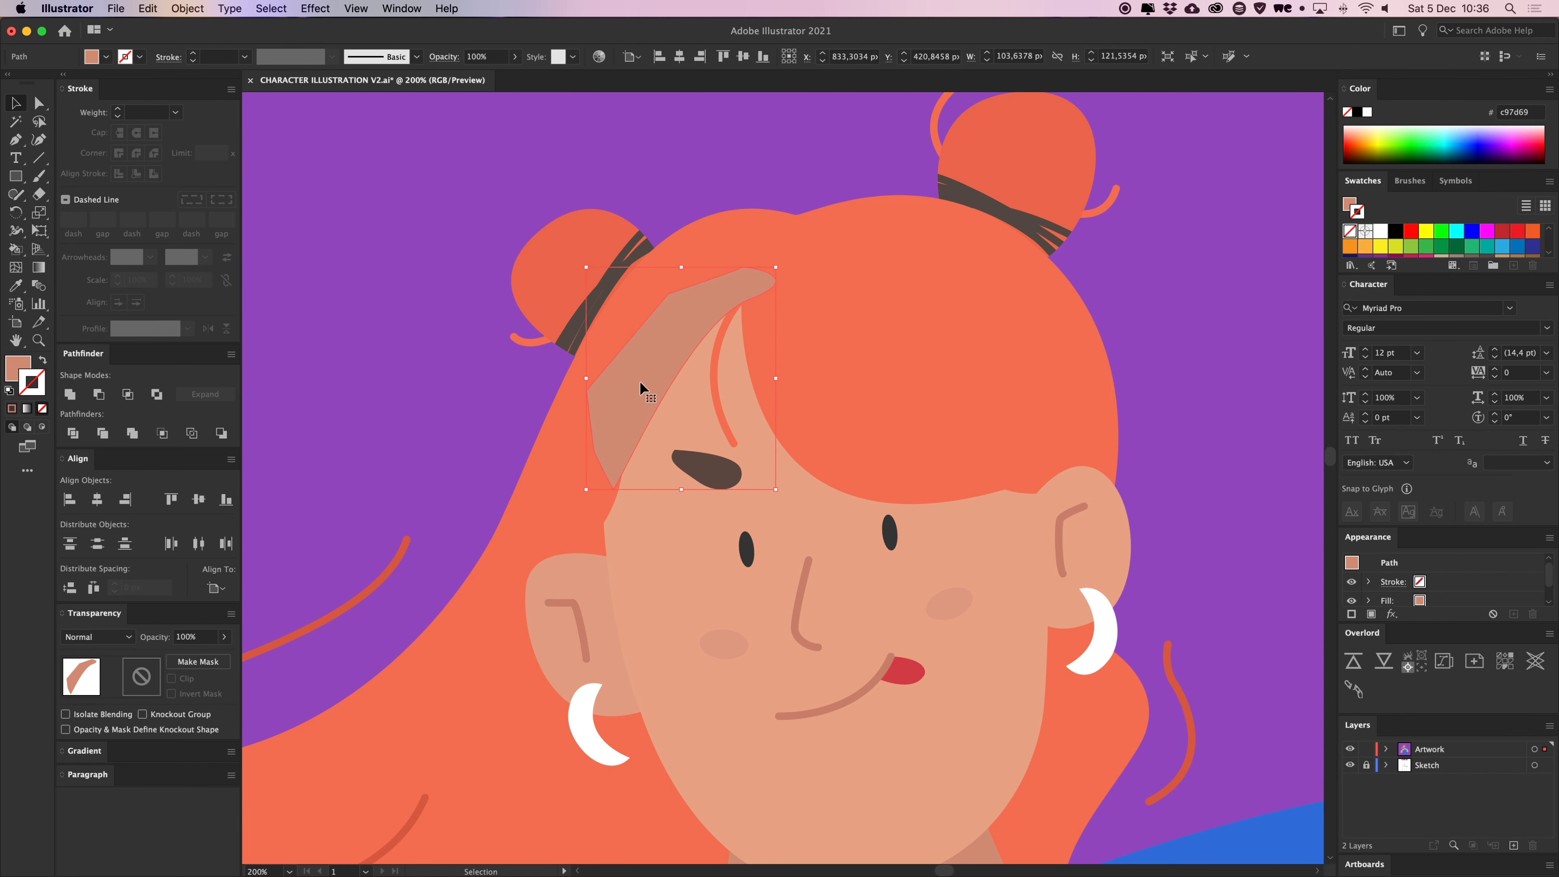
{"action": "key", "text": "Delete"}
{"action": "left_click", "coordinate": [679, 397]}
{"action": "key", "text": "super+z"}
{"action": "left_click", "coordinate": [432, 337]}
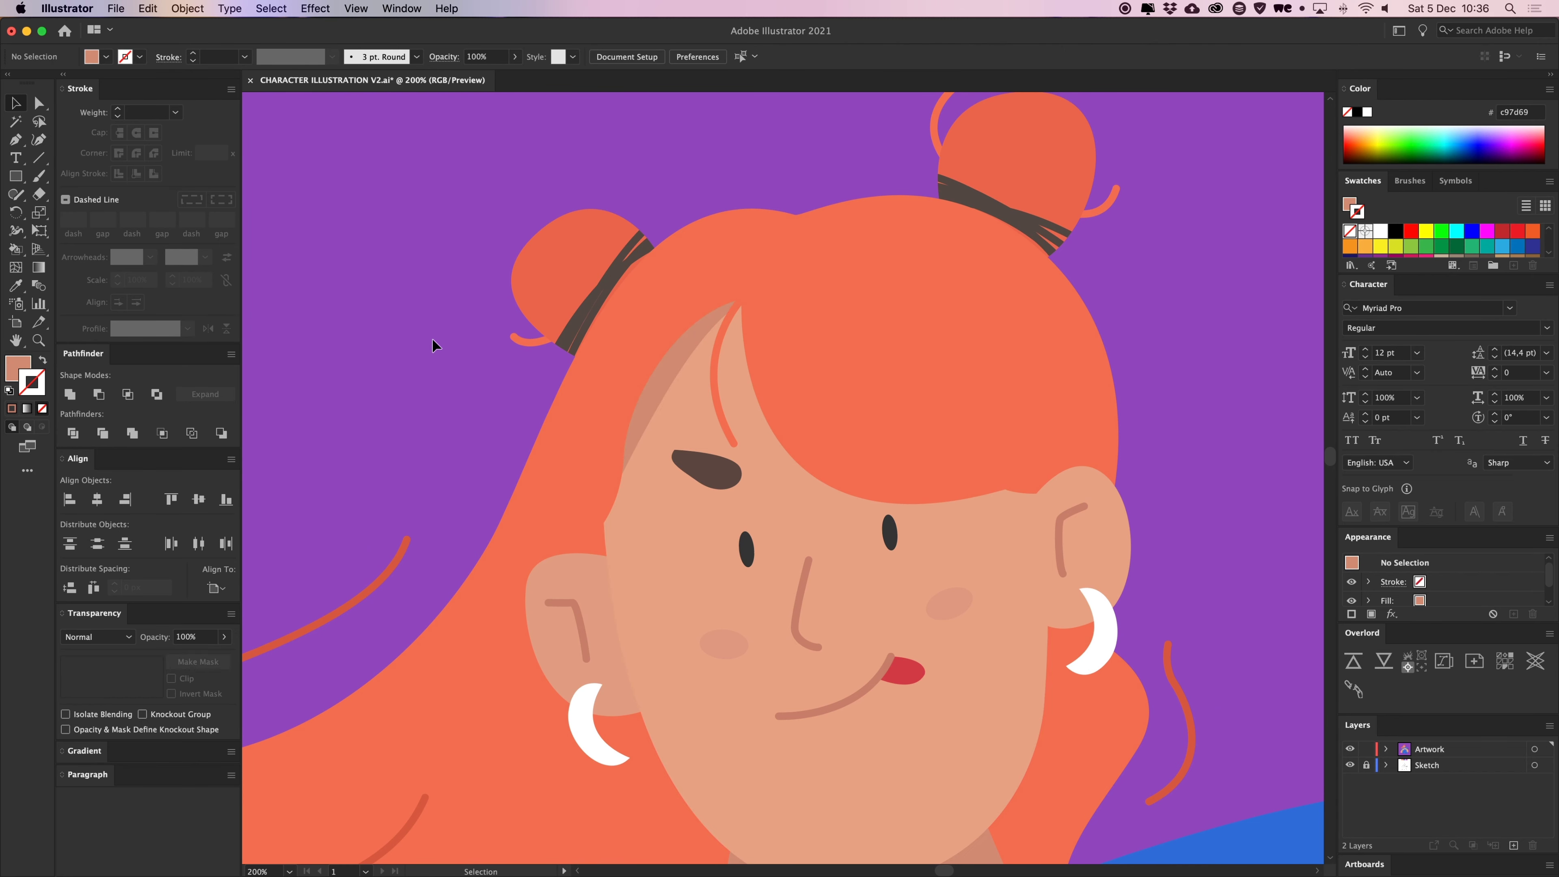
Examine the forehead shadow in the context of the whole illustration
{"action": "key", "text": "super+minus"}
{"action": "key", "text": "super+minus"}
{"action": "key", "text": "super+minus"}
{"action": "key", "text": "super+minus"}
{"action": "key", "text": "super+minus"}
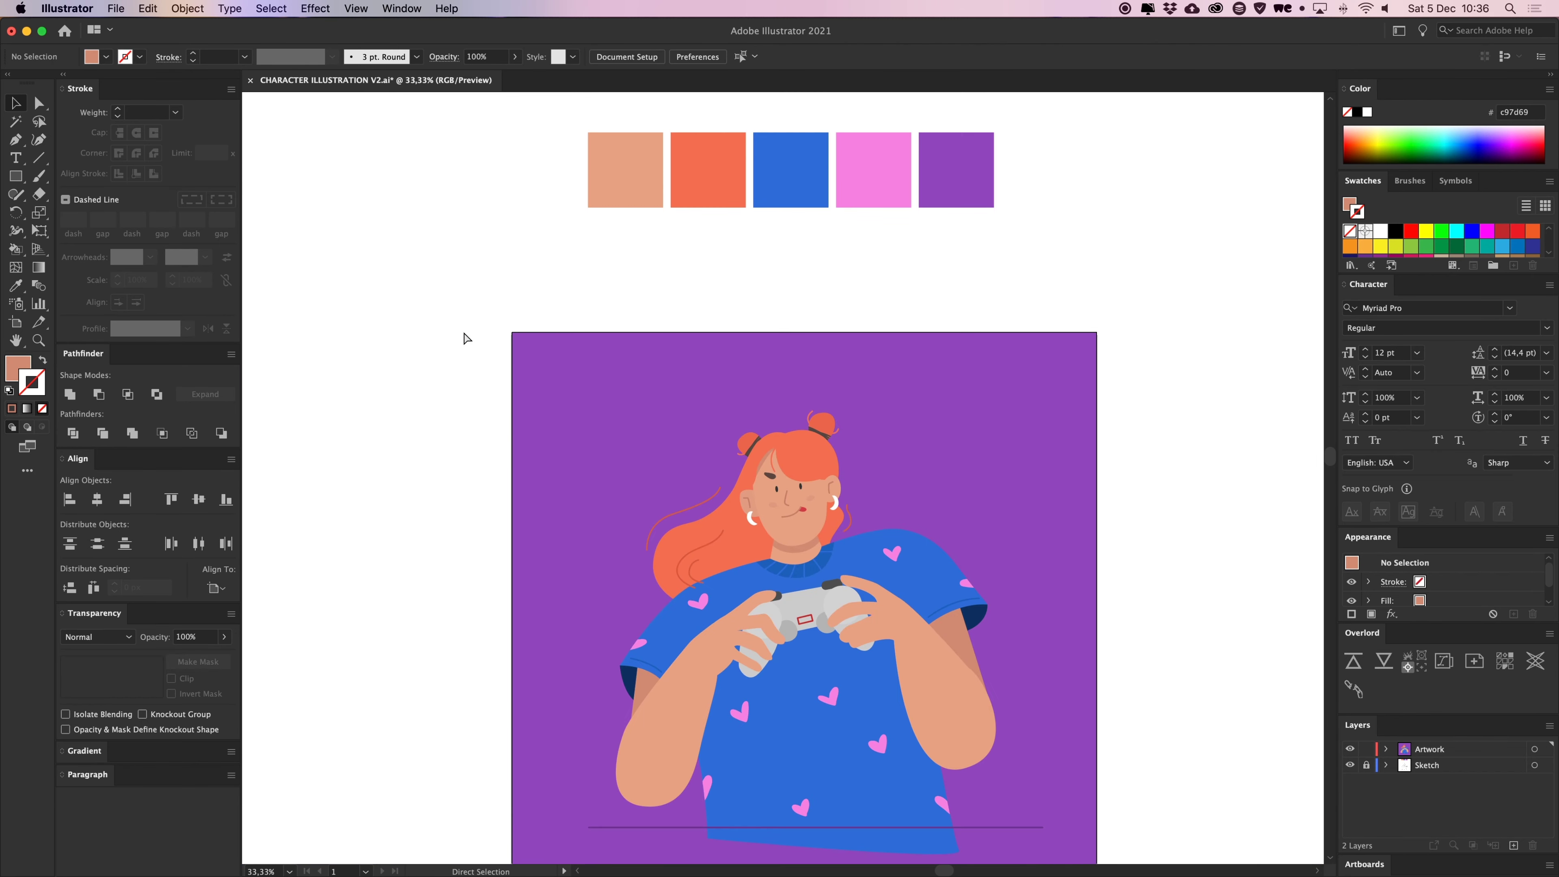
{"action": "key", "text": "super+equal"}
{"action": "key", "text": "super+equal"}
{"action": "key", "text": "super+equal"}
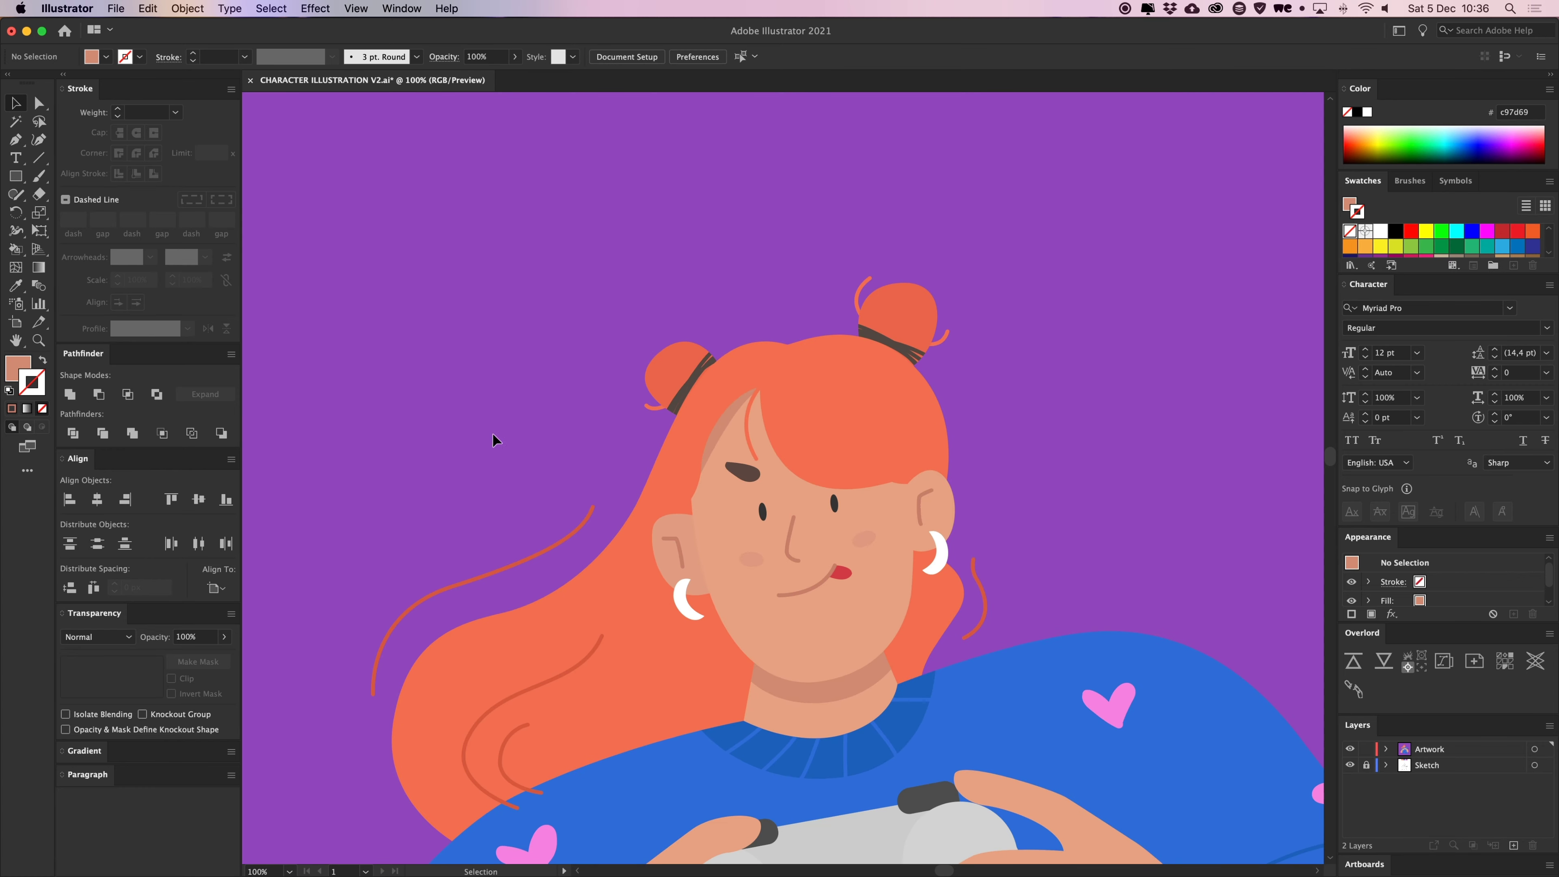
Move the two inner hair strand lines directly in front of the long hair shape, behind the blue shirt
{"action": "left_click_drag", "start_coordinate": [539, 691], "coordinate": [811, 396]}
{"action": "key", "text": "super+equal"}
{"action": "key", "text": "super+equal"}
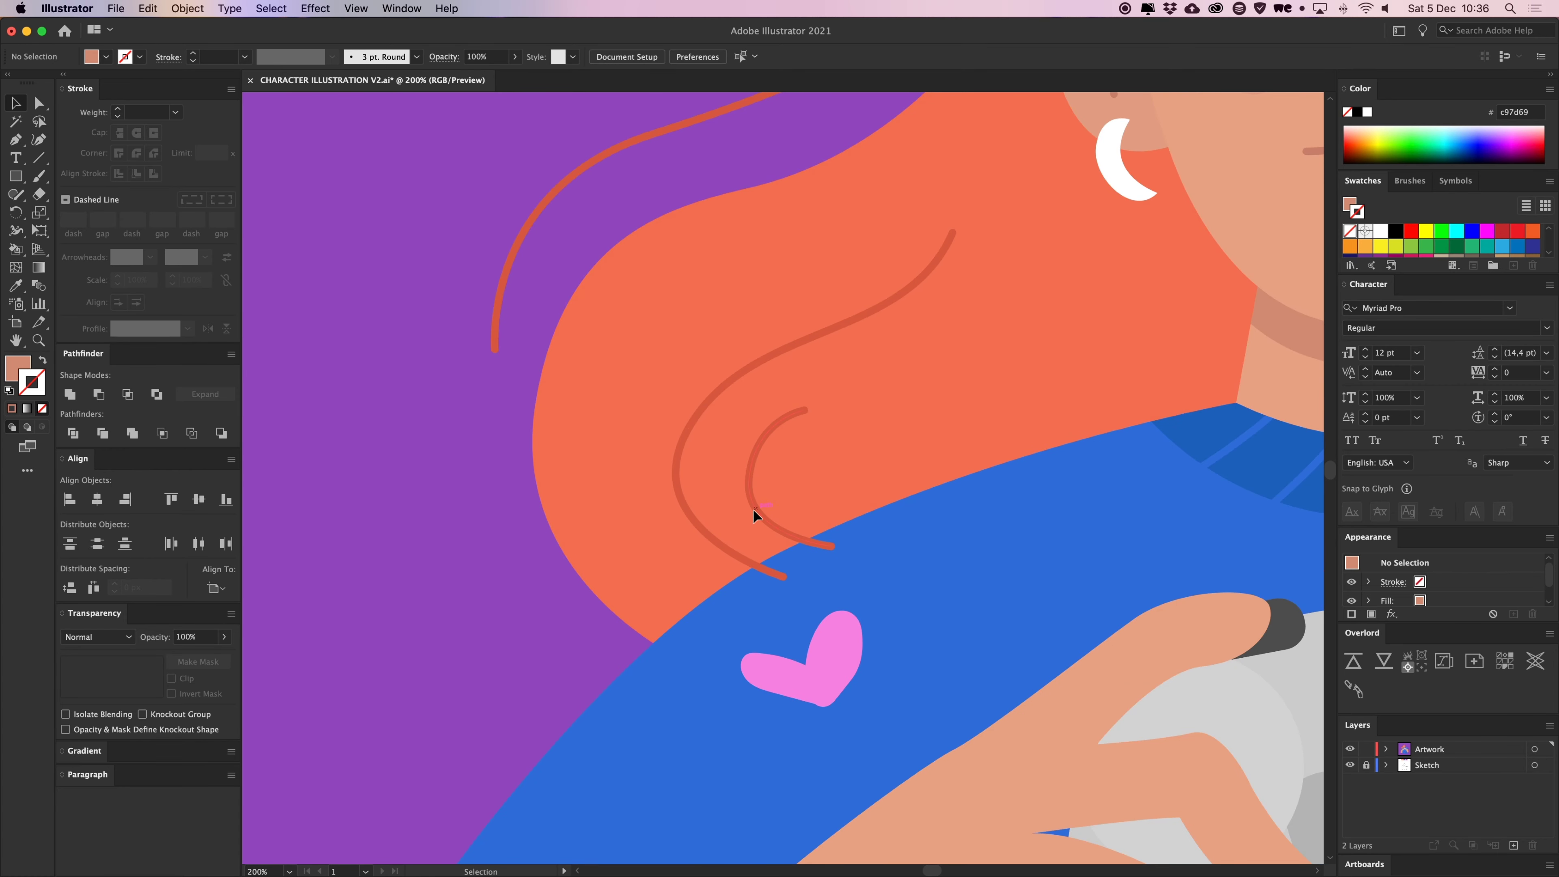
{"action": "left_click", "coordinate": [724, 544]}
{"action": "key", "text": "a"}
{"action": "key", "text": "super+x"}
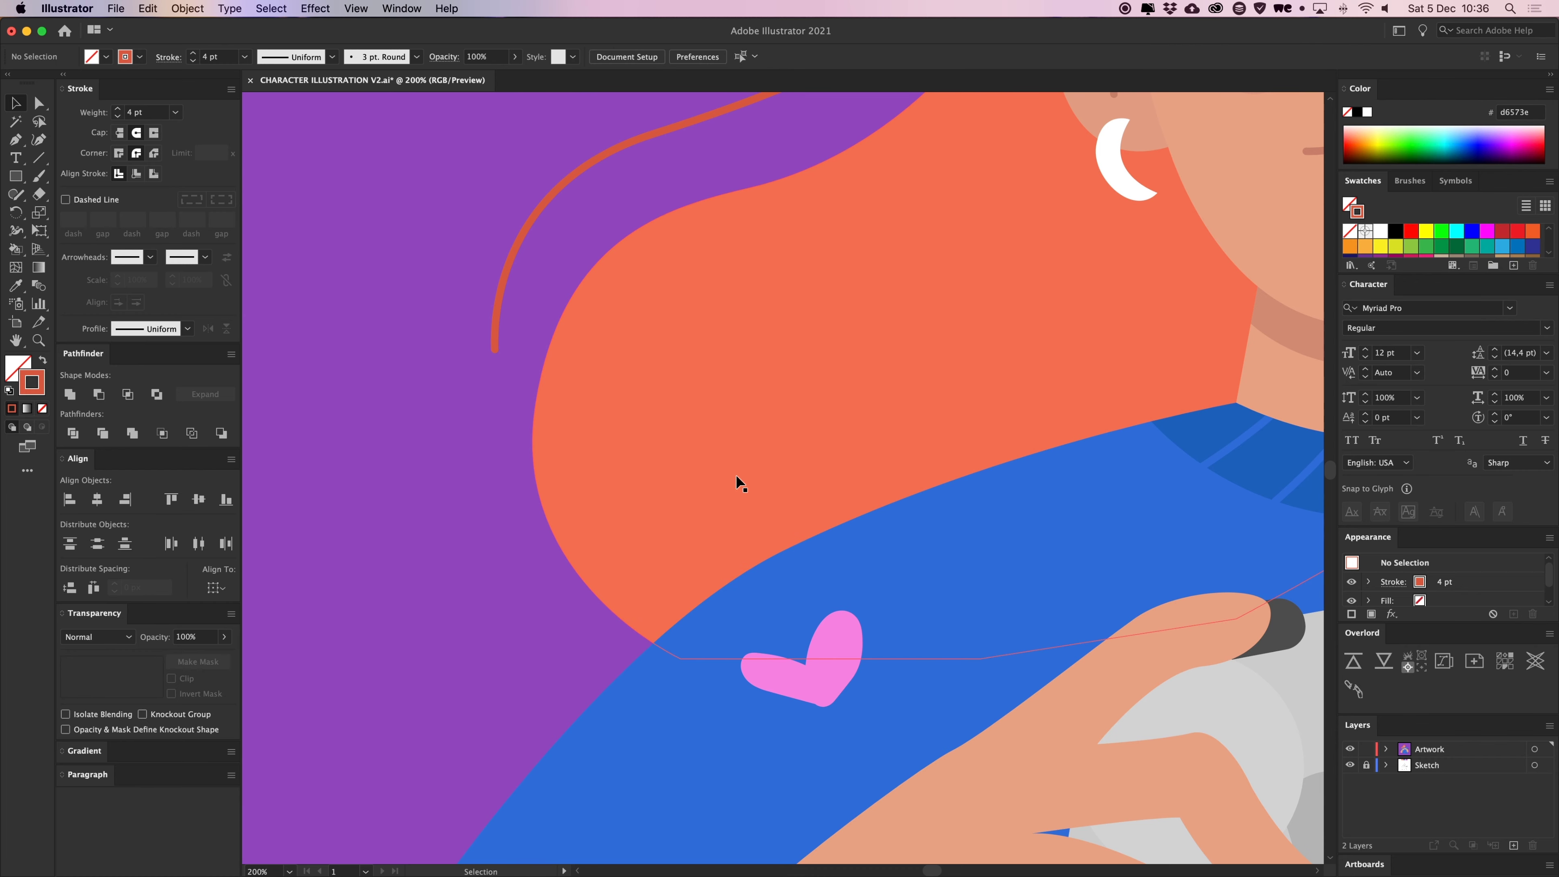
{"action": "left_click", "coordinate": [736, 472]}
{"action": "key", "text": "super+f"}
{"action": "left_click", "coordinate": [517, 482]}
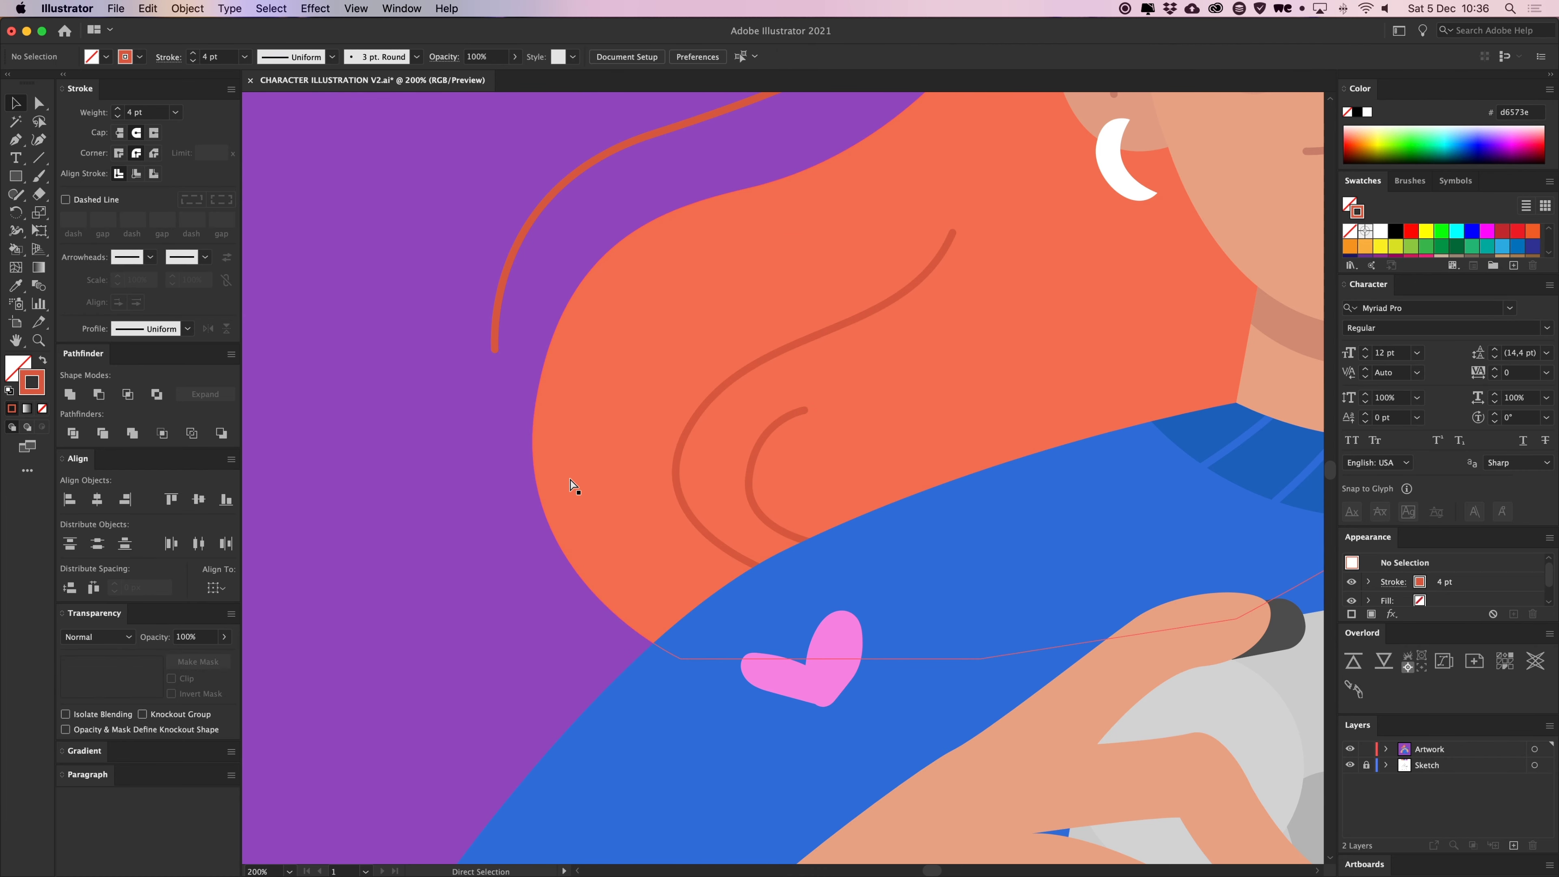
Shift the middle anchor of the small inner hair strand slightly outward to smooth its curve
{"action": "key", "text": "super+equal"}
{"action": "key", "text": "a"}
{"action": "left_click", "coordinate": [755, 425]}
{"action": "left_click", "coordinate": [735, 472]}
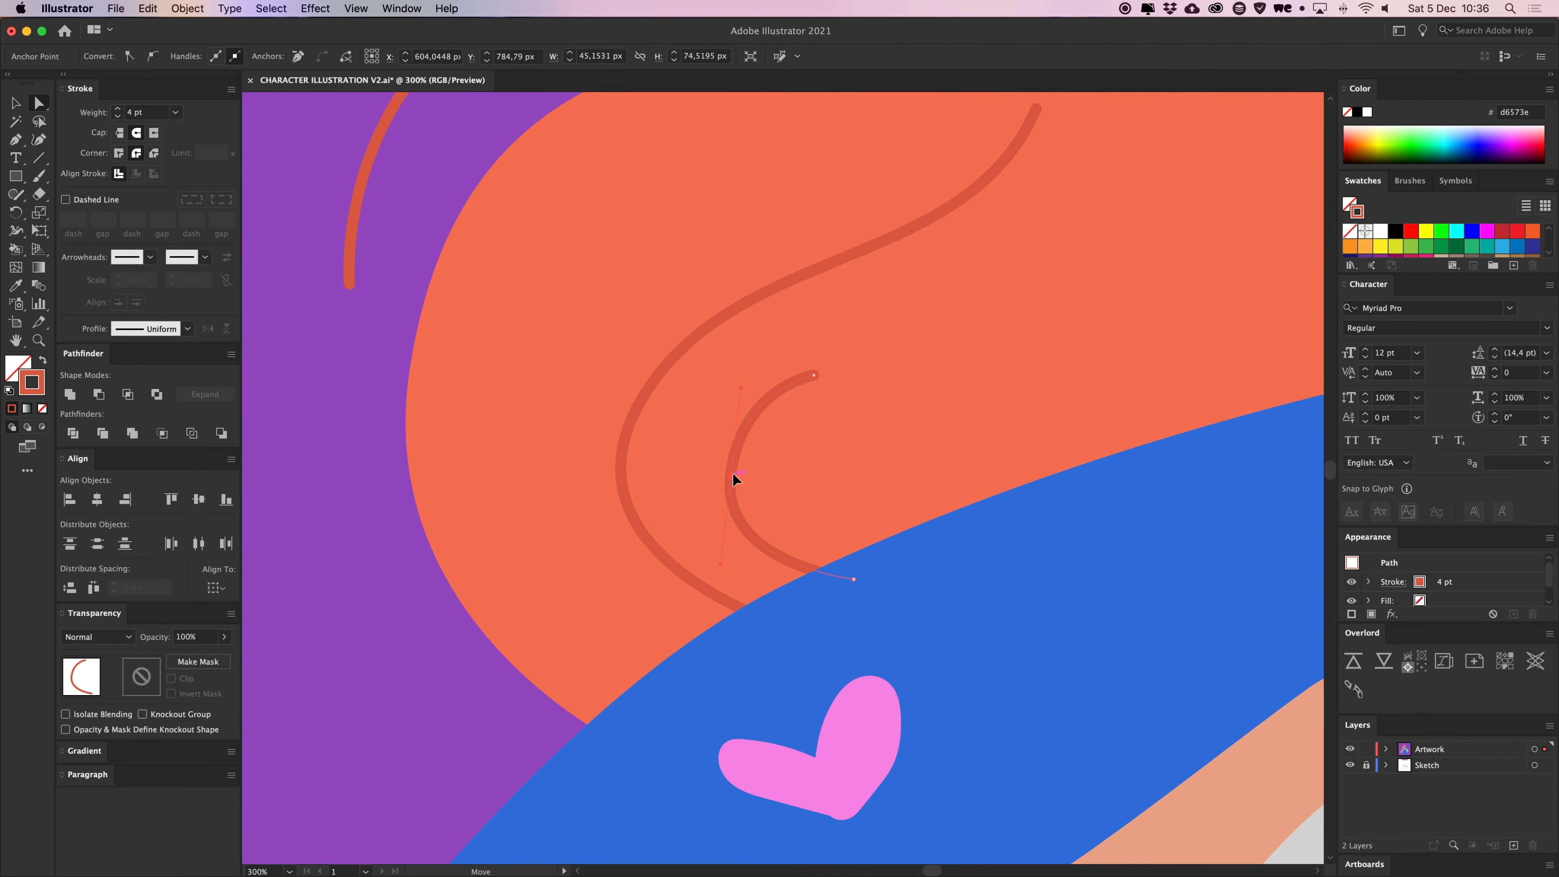
{"action": "left_click_drag", "start_coordinate": [733, 474], "coordinate": [728, 464]}
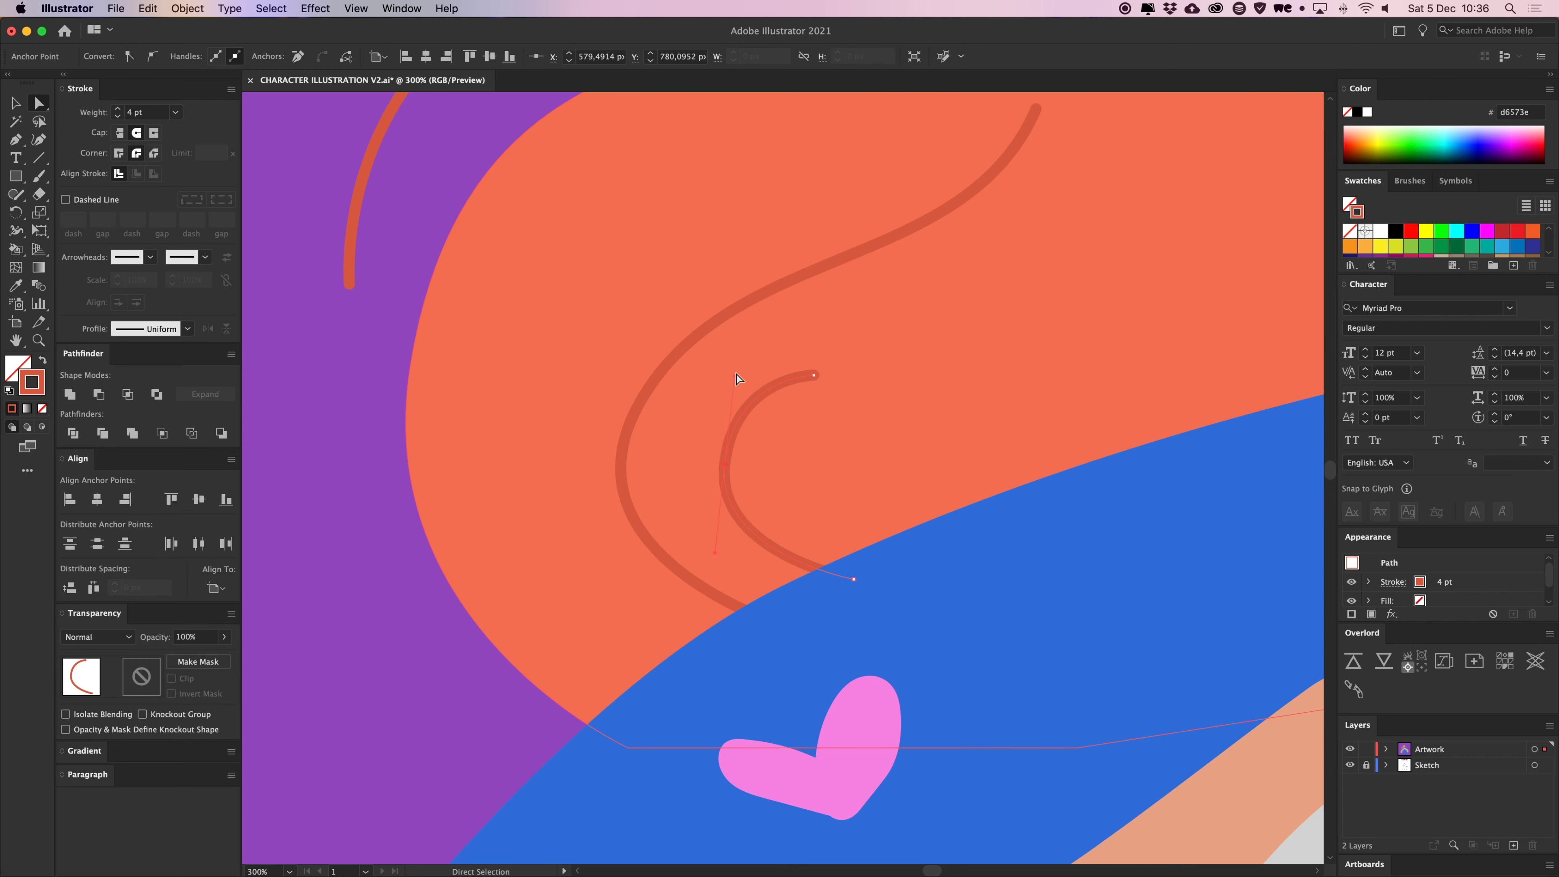
{"action": "key", "text": "v"}
{"action": "left_click", "coordinate": [265, 379]}
{"action": "key", "text": "super+minus"}
{"action": "key", "text": "super+minus"}
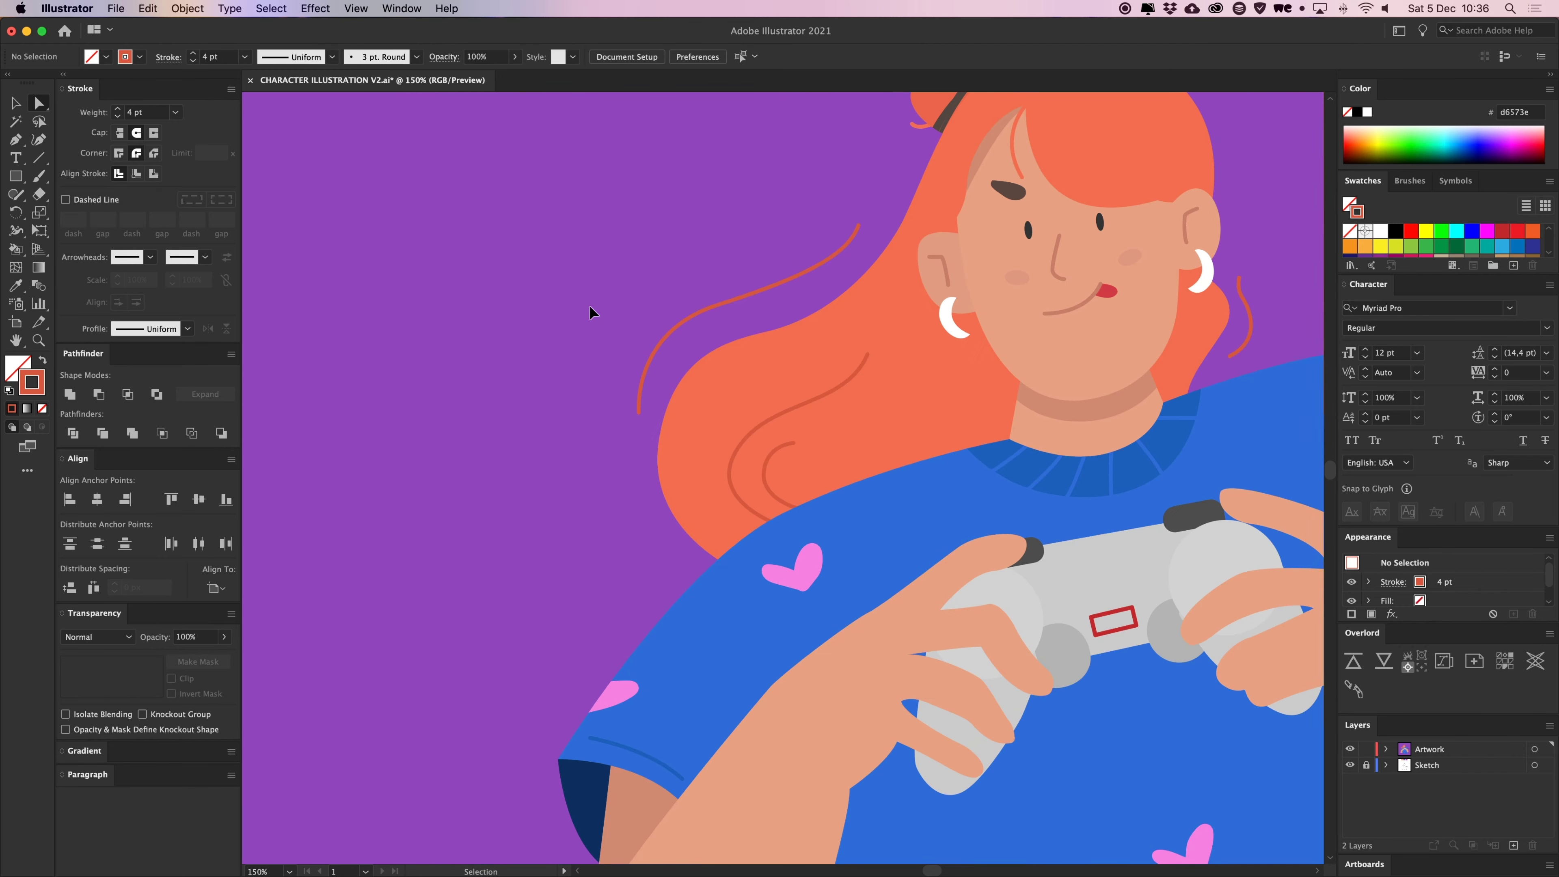
Open the game controller group in isolation mode
{"action": "key", "text": "super+minus"}
{"action": "key", "text": "space"}
{"action": "left_click_drag", "start_coordinate": [858, 267], "coordinate": [727, 338]}
{"action": "left_click_drag", "start_coordinate": [1037, 302], "coordinate": [939, 289]}
{"action": "left_click_drag", "start_coordinate": [949, 387], "coordinate": [951, 249]}
{"action": "key", "text": "super+minus"}
{"action": "key", "text": "super+minus"}
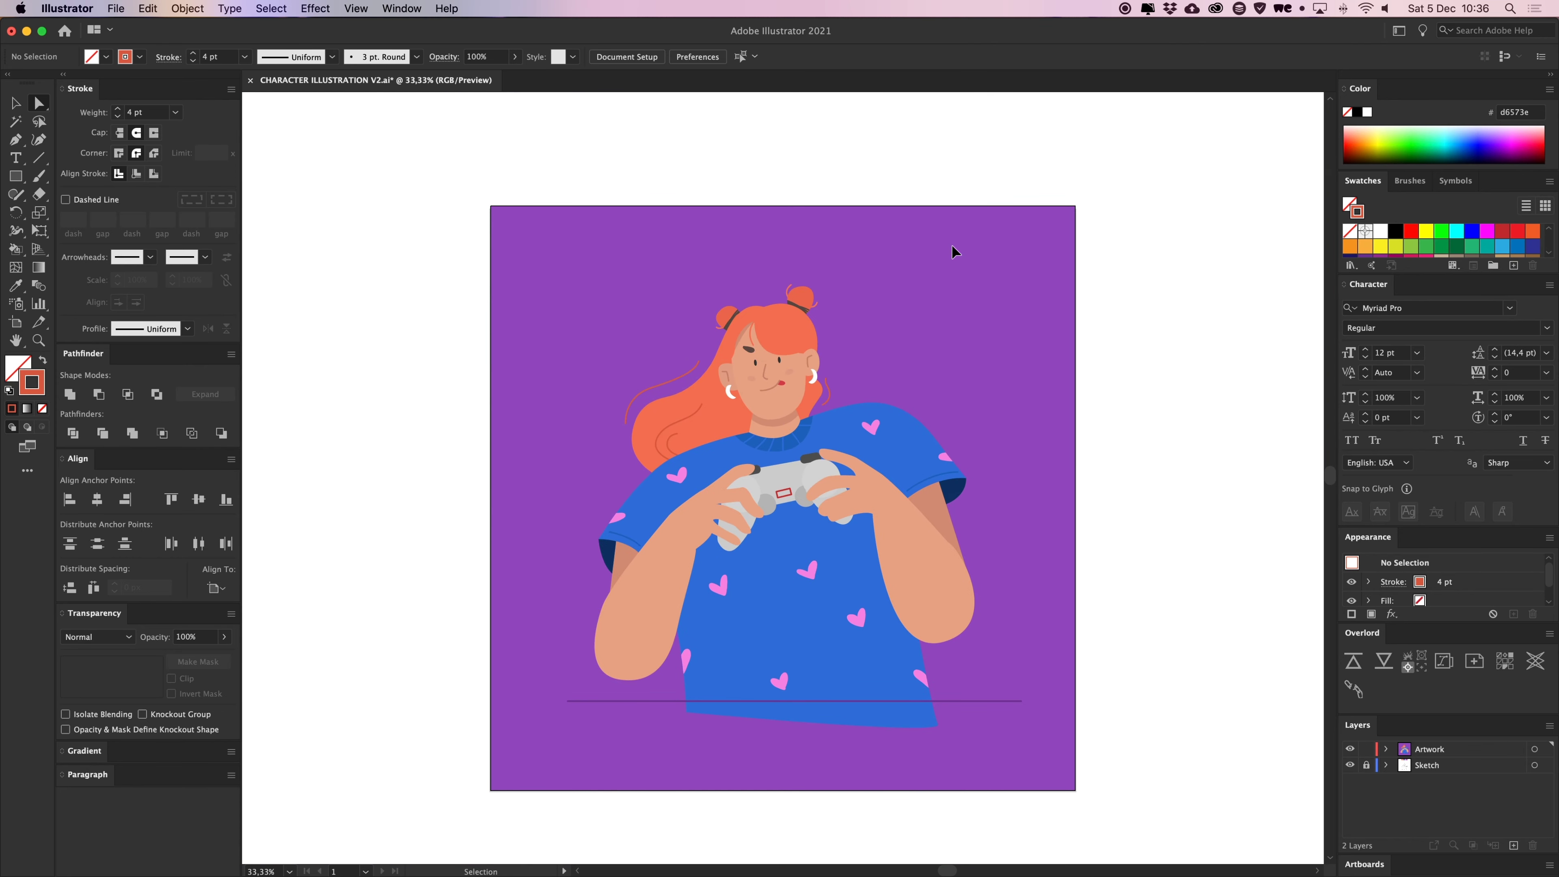
{"action": "key", "text": "super+plus"}
{"action": "key", "text": "super+plus"}
{"action": "key", "text": "v"}
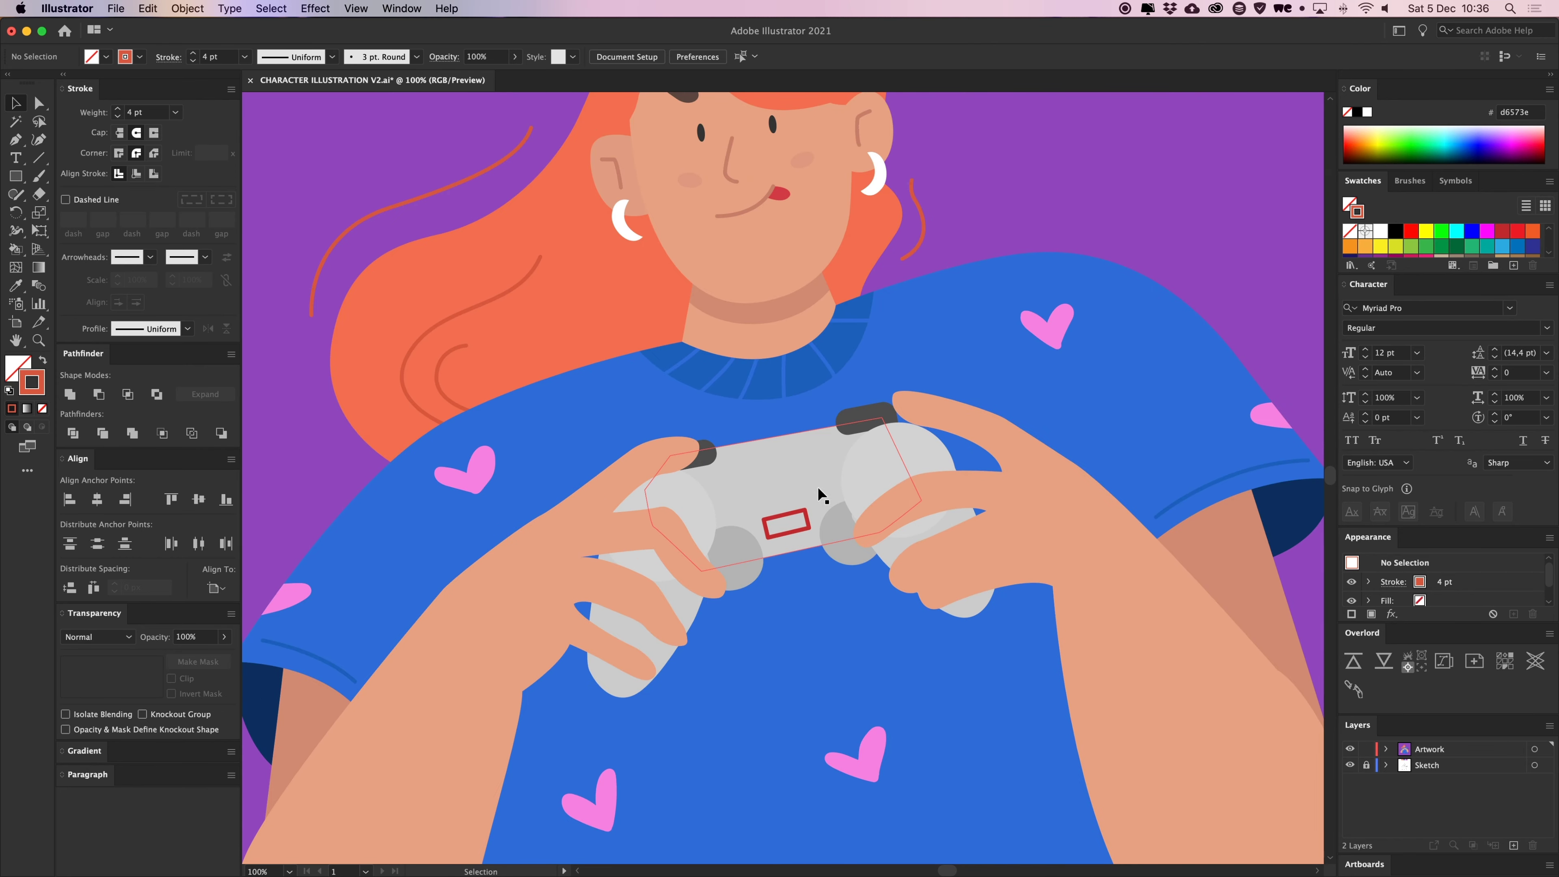
{"action": "double_click", "coordinate": [773, 490]}
{"action": "key", "text": "space"}
{"action": "left_click_drag", "start_coordinate": [867, 688], "coordinate": [876, 641]}
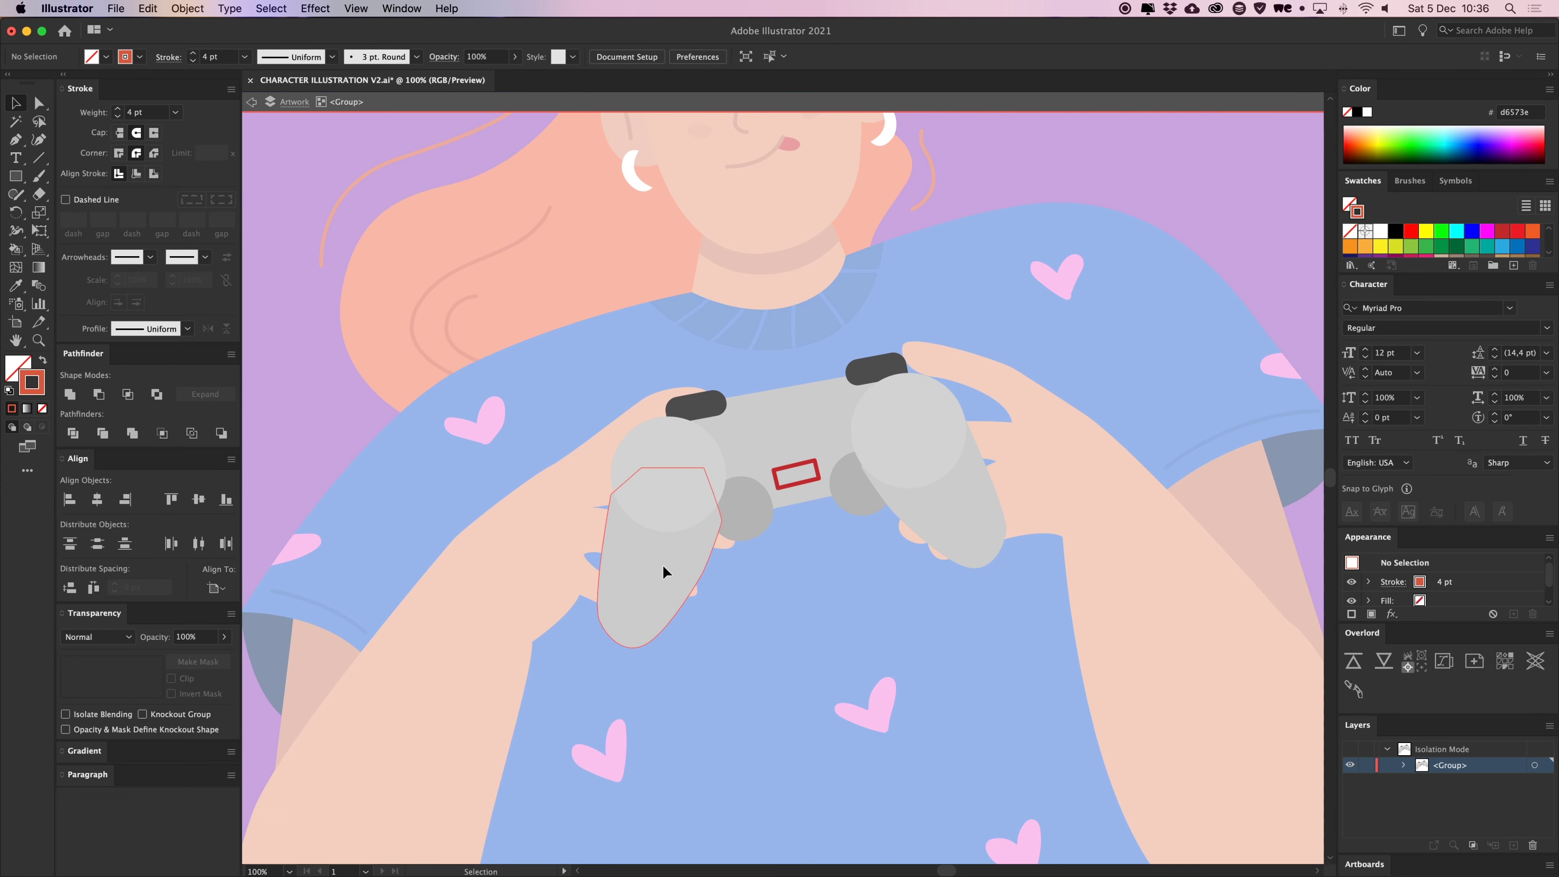
Send both controller grips to the back of the controller group
{"action": "left_click", "coordinate": [664, 566]}
{"action": "key", "text": "super+plus"}
{"action": "left_click_drag", "start_coordinate": [913, 473], "coordinate": [832, 546]}
{"action": "left_click", "coordinate": [1117, 502], "text": "shift"}
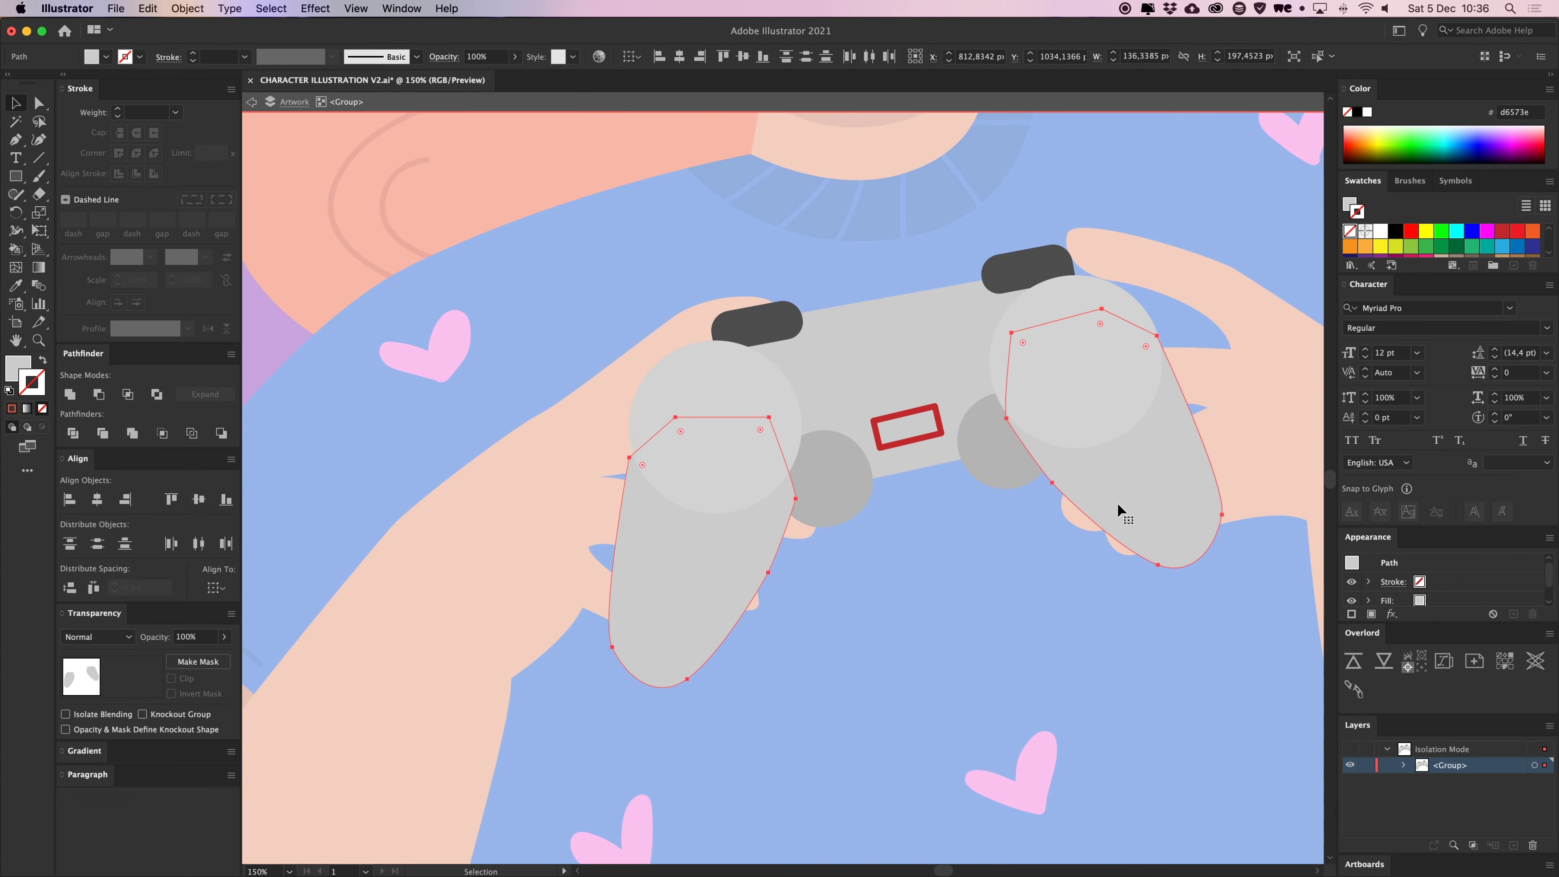
{"action": "key", "text": "shift+super+bracketleft"}
Send the two dark grey joystick circles to the back of the group, behind the controller body
{"action": "key", "text": "space"}
{"action": "left_click_drag", "start_coordinate": [964, 550], "coordinate": [940, 579]}
{"action": "left_click", "coordinate": [828, 516]}
{"action": "left_click", "coordinate": [1016, 501], "text": "shift"}
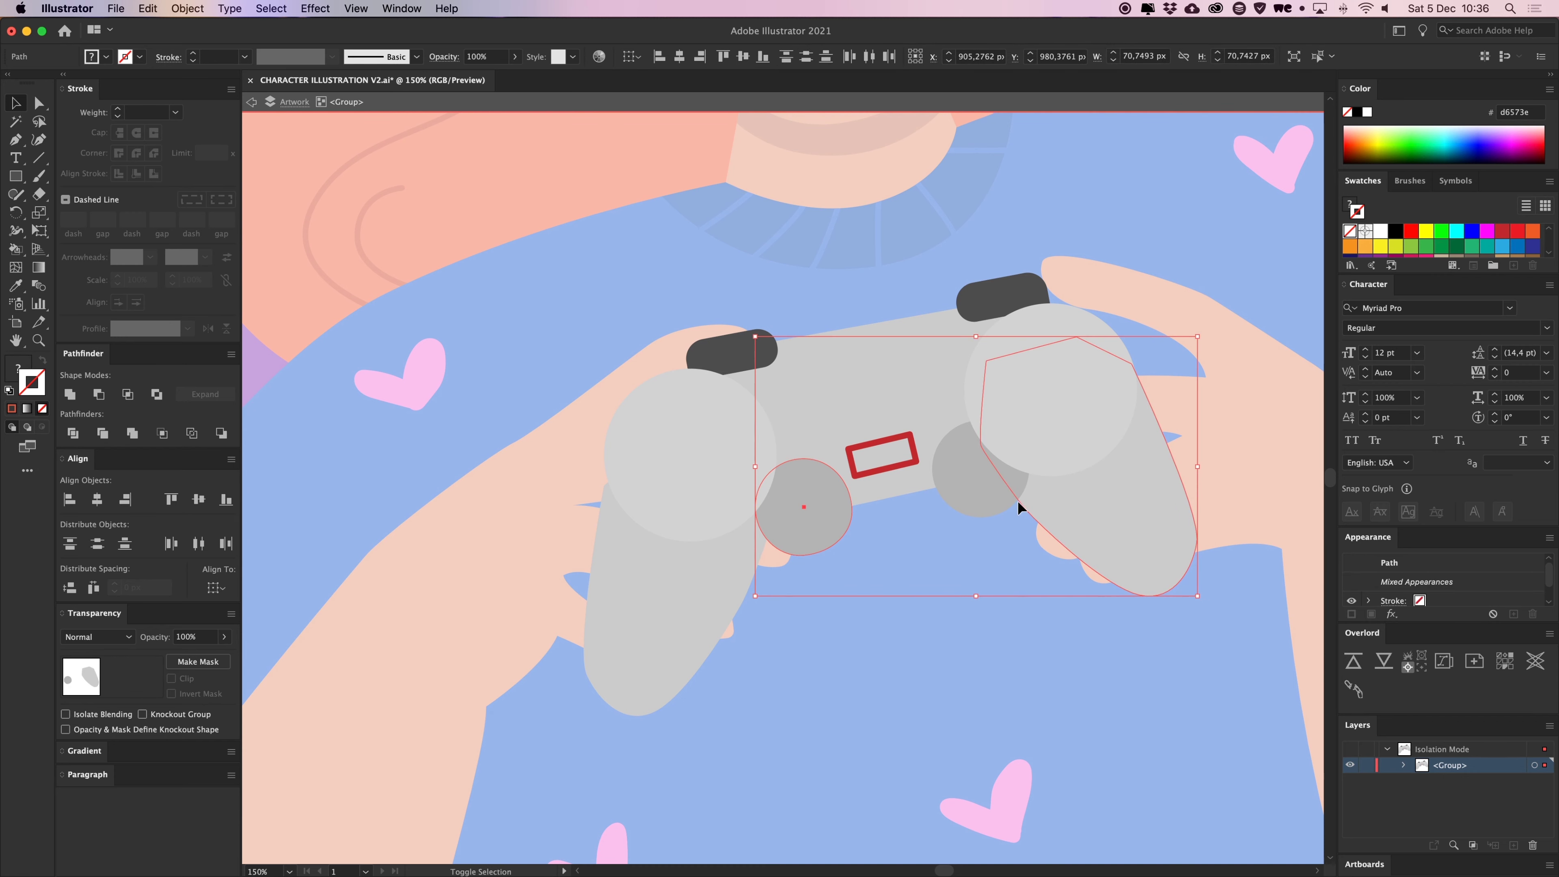
{"action": "left_click", "coordinate": [1017, 501], "text": "shift"}
{"action": "left_click", "coordinate": [971, 513]}
{"action": "left_click", "coordinate": [792, 516], "text": "shift"}
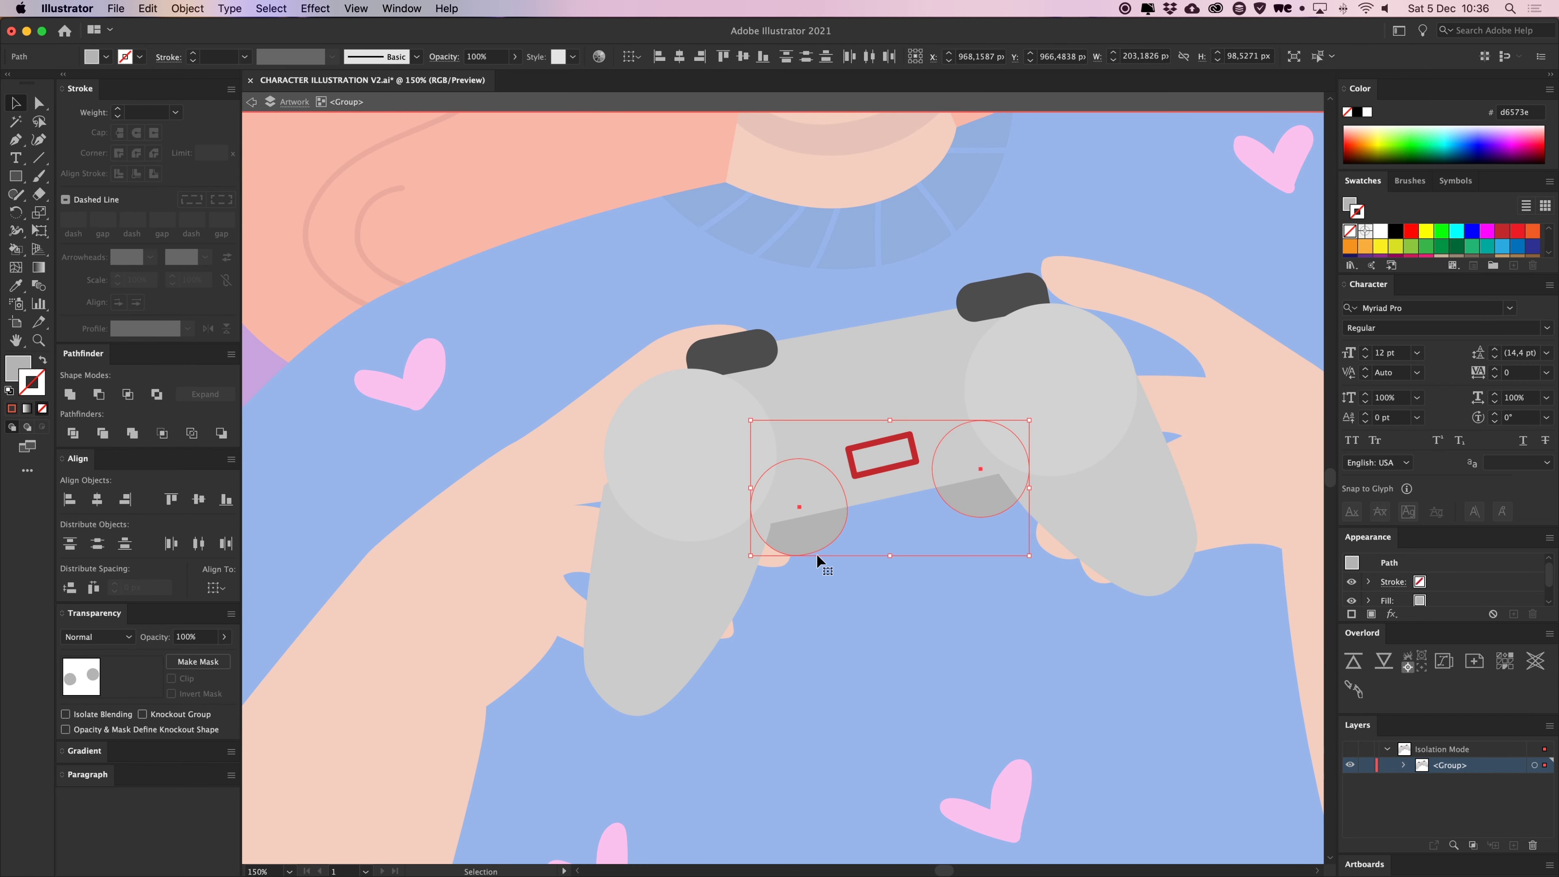
{"action": "key", "text": "super+shift+bracketleft"}
Apply the joystick circle's grey fill to the small red outlined rectangle with the Eyedropper
{"action": "left_click", "coordinate": [890, 472]}
{"action": "key", "text": "i"}
{"action": "left_click", "coordinate": [988, 512]}
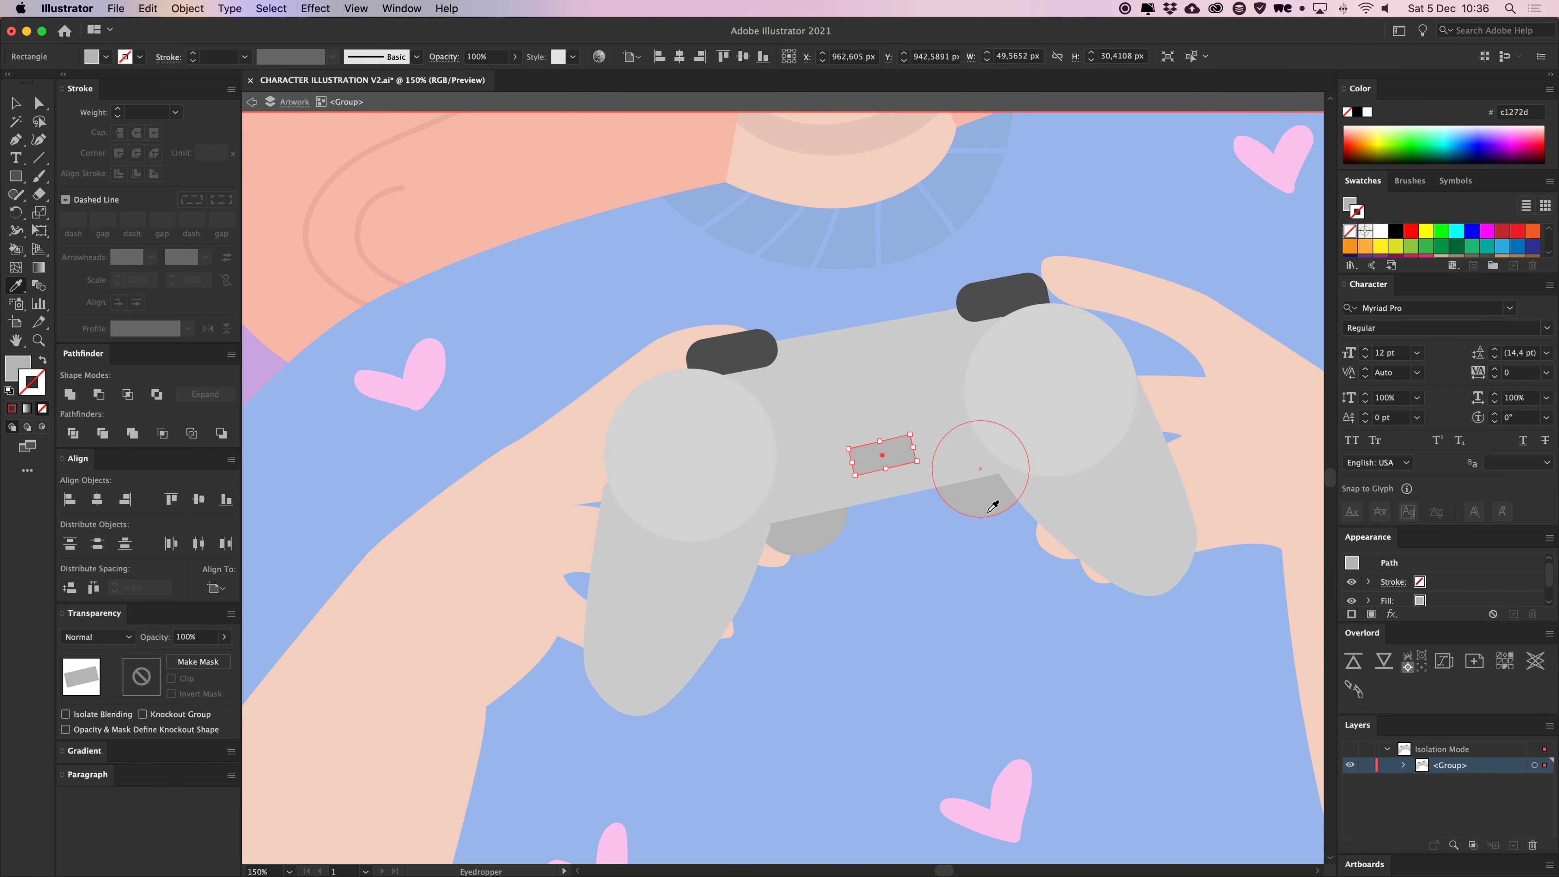
Rotate and reposition the small grey rectangle so it runs parallel to the controller body's lower edge
{"action": "key", "text": "super+equal"}
{"action": "key", "text": "super+equal"}
{"action": "key", "text": "super+equal"}
{"action": "key", "text": "super+equal"}
{"action": "key", "text": "v"}
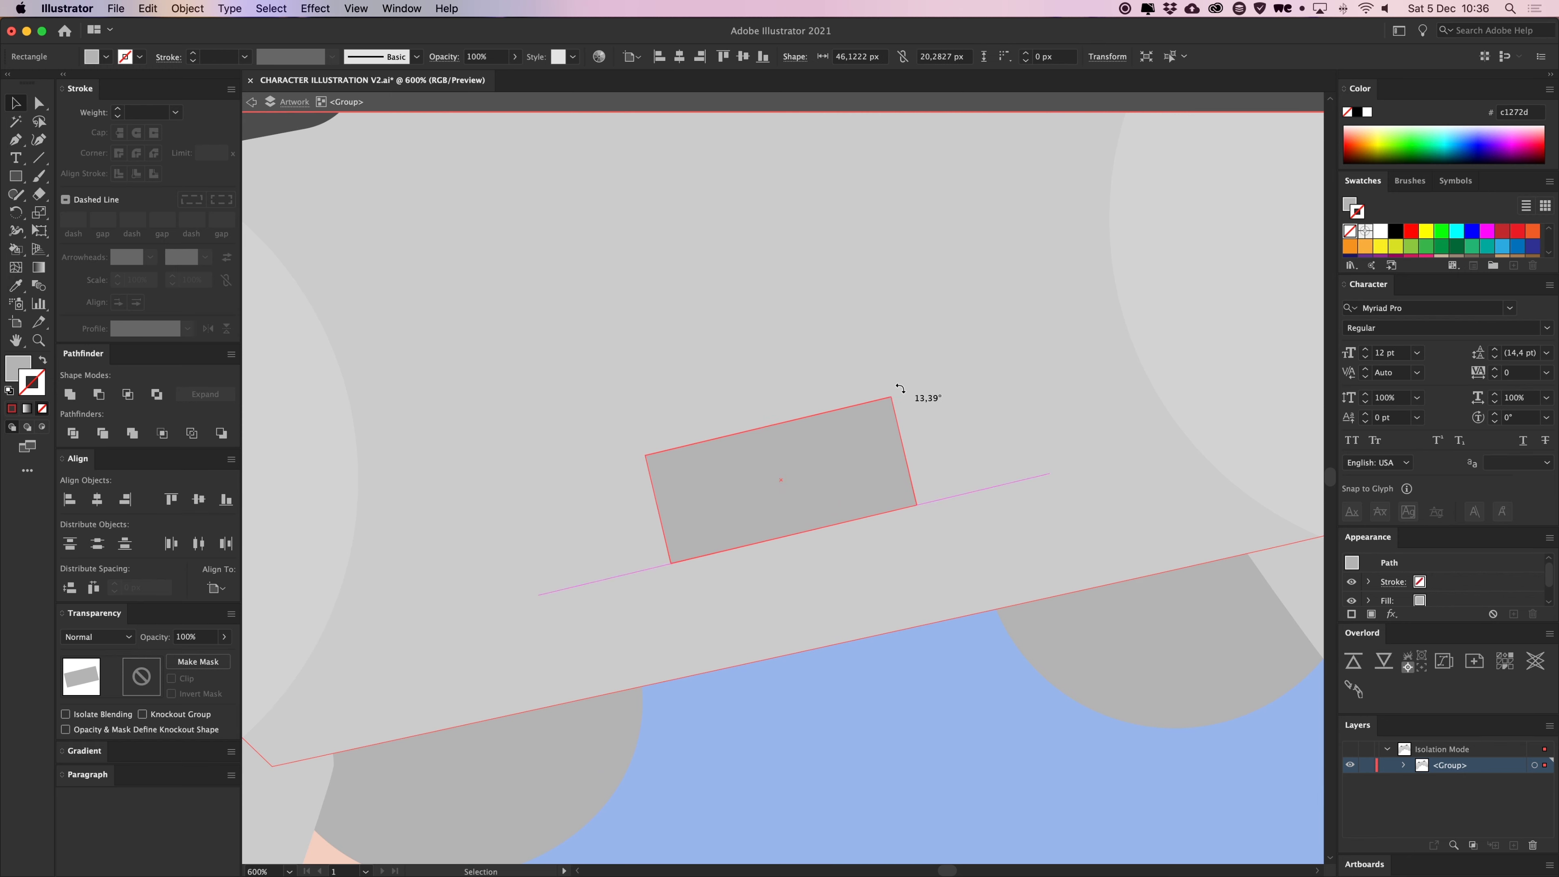
{"action": "left_click_drag", "start_coordinate": [899, 388], "coordinate": [901, 393]}
{"action": "left_click_drag", "start_coordinate": [848, 483], "coordinate": [866, 596]}
{"action": "left_click_drag", "start_coordinate": [901, 519], "coordinate": [873, 421]}
{"action": "left_click", "coordinate": [935, 739]}
{"action": "key", "text": "super+minus"}
{"action": "key", "text": "super+minus"}
{"action": "key", "text": "super+minus"}
Fine-tune the small grey rectangle on the controller and exit the group's isolation mode
{"action": "key", "text": "super+equal"}
{"action": "key", "text": "super+equal"}
{"action": "key", "text": "super+equal"}
{"action": "key", "text": "super+equal"}
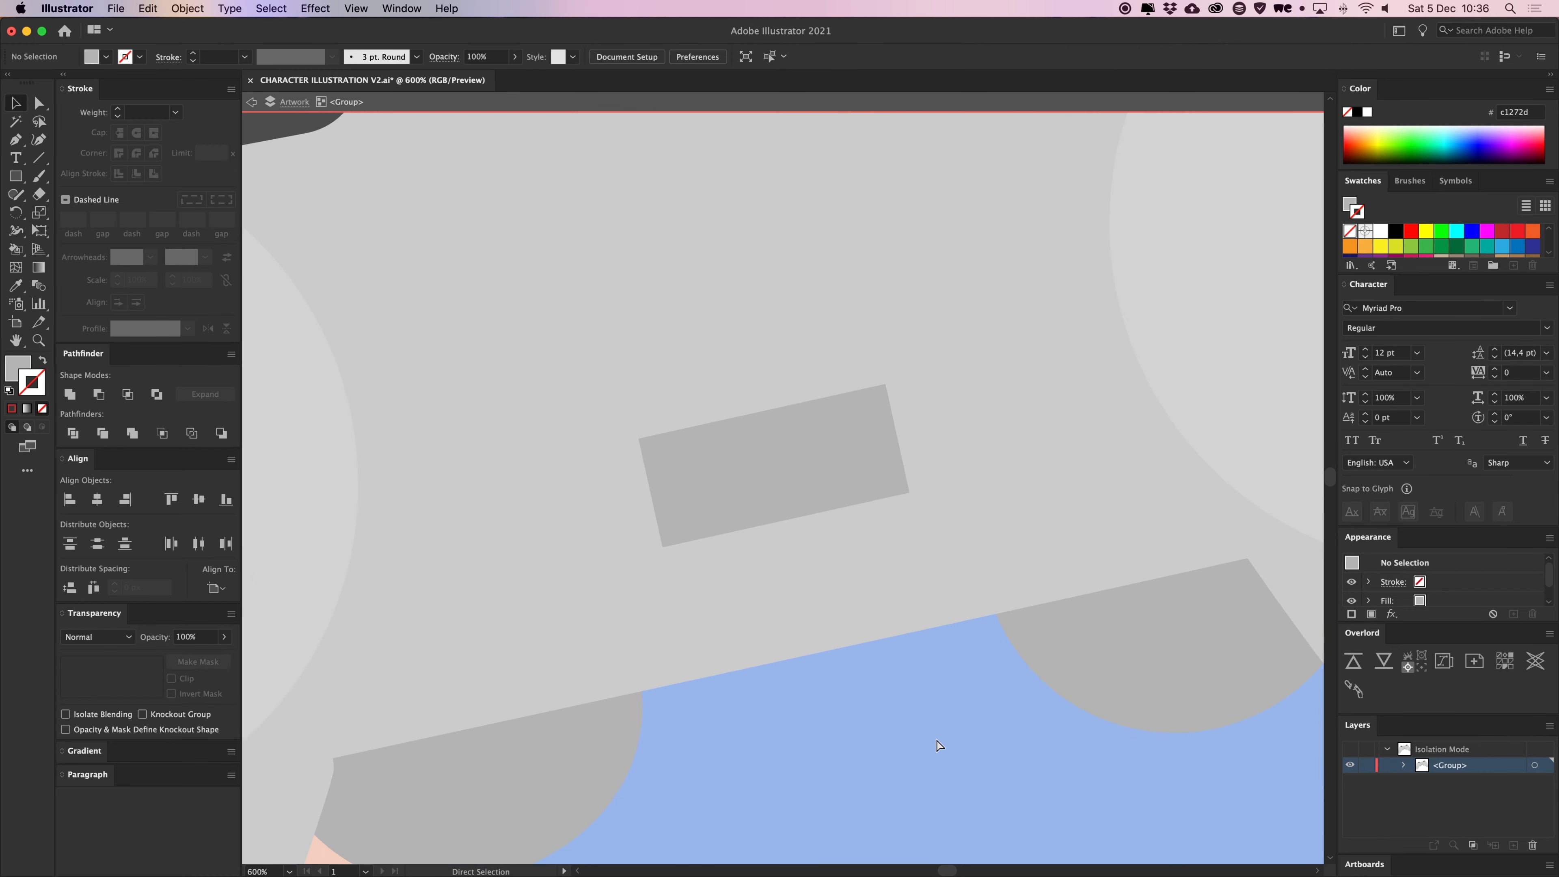
{"action": "left_click", "coordinate": [877, 473]}
{"action": "key", "text": "a"}
{"action": "left_click_drag", "start_coordinate": [908, 366], "coordinate": [911, 364]}
{"action": "key", "text": "super+shift+a"}
{"action": "scroll", "coordinate": [953, 829], "scroll_direction": "down", "scroll_amount": 6}
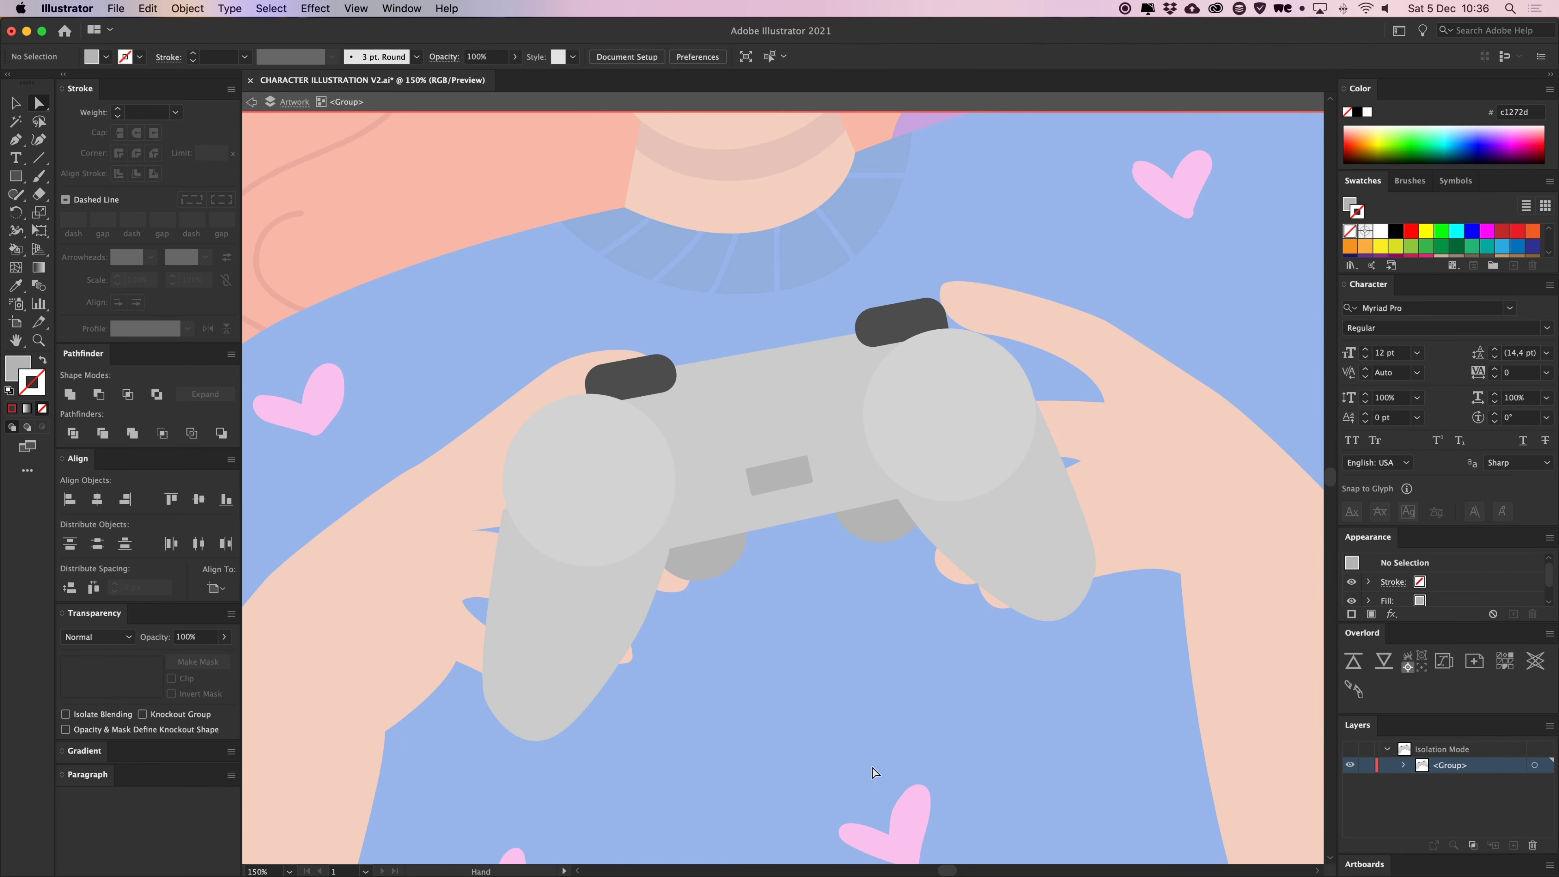
{"action": "key", "text": "v"}
{"action": "double_click", "coordinate": [773, 643]}
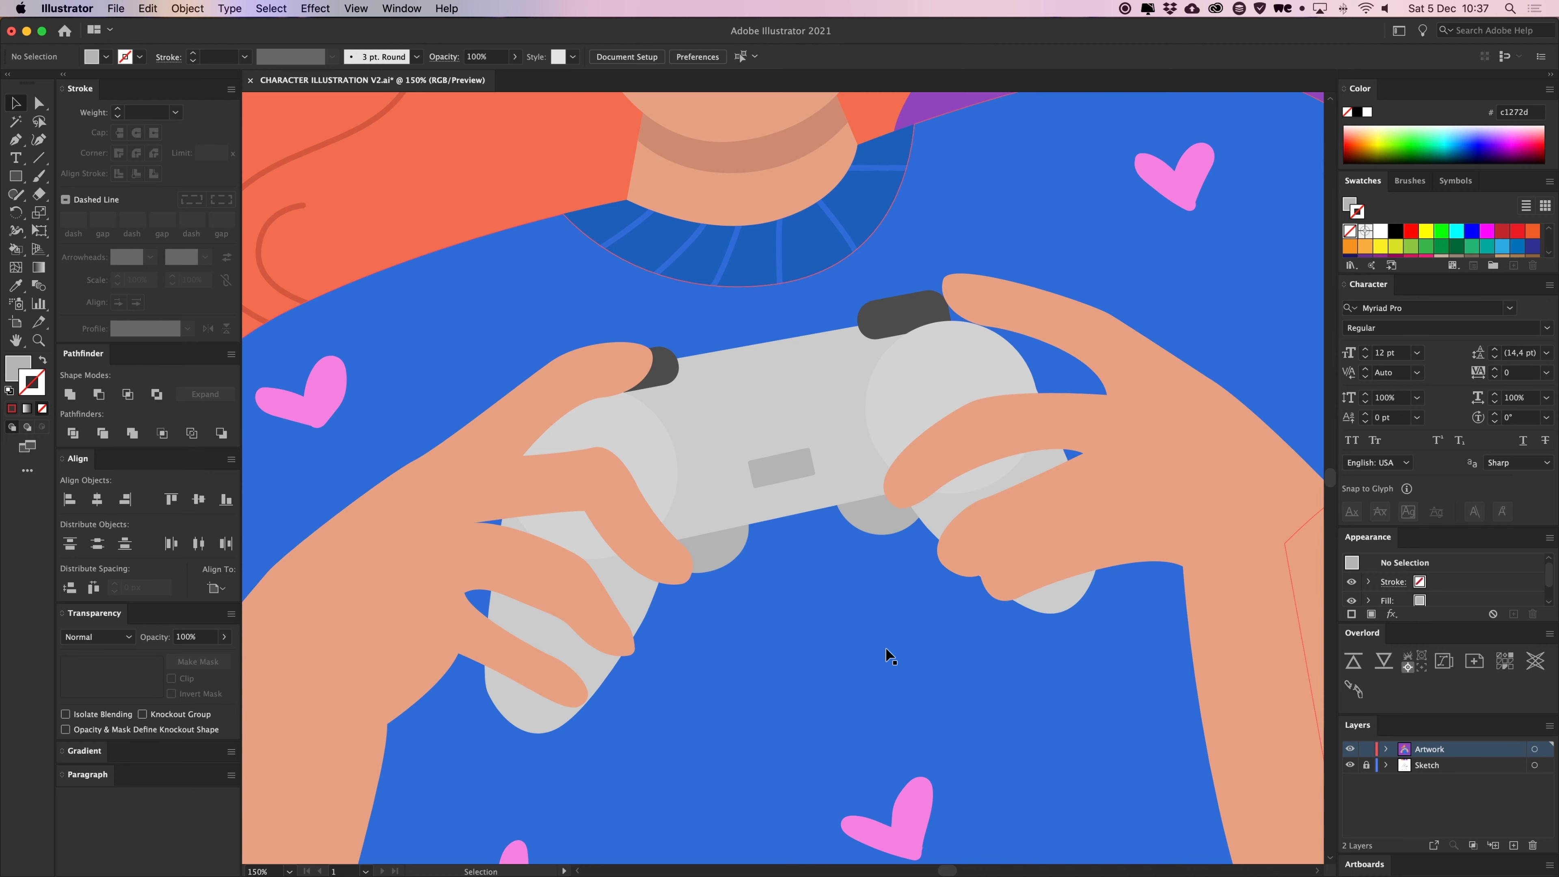
Draw a curved line with the Pen tool from the notch between the two lowest fingers into the controller-side hand
{"action": "left_click_drag", "start_coordinate": [1203, 432], "coordinate": [961, 505]}
{"action": "scroll", "coordinate": [775, 628], "scroll_direction": "up", "scroll_amount": 2}
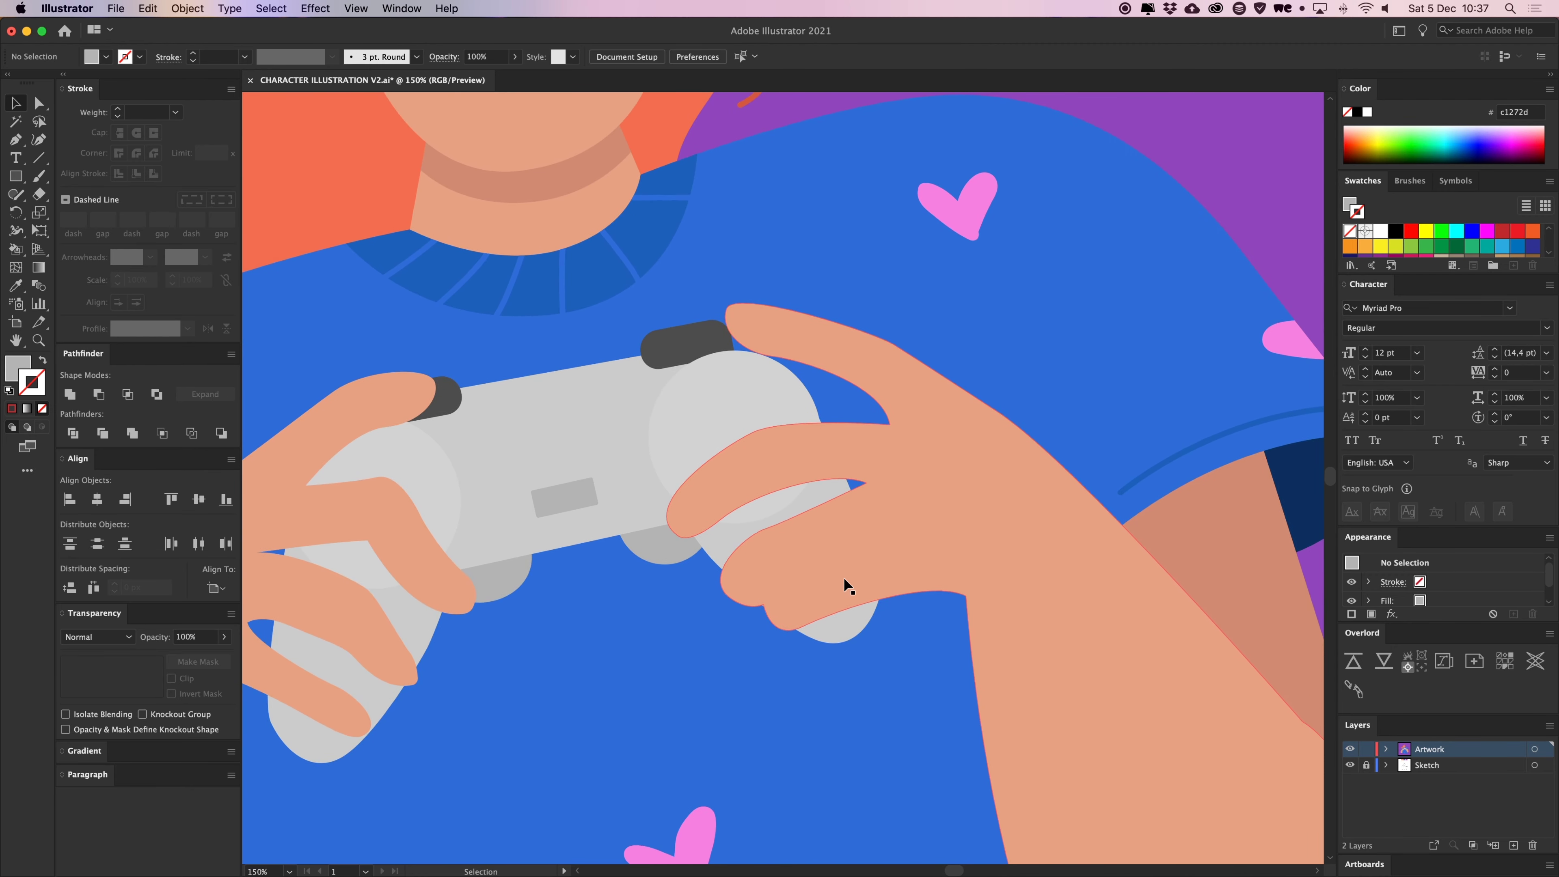
{"action": "key", "text": "p"}
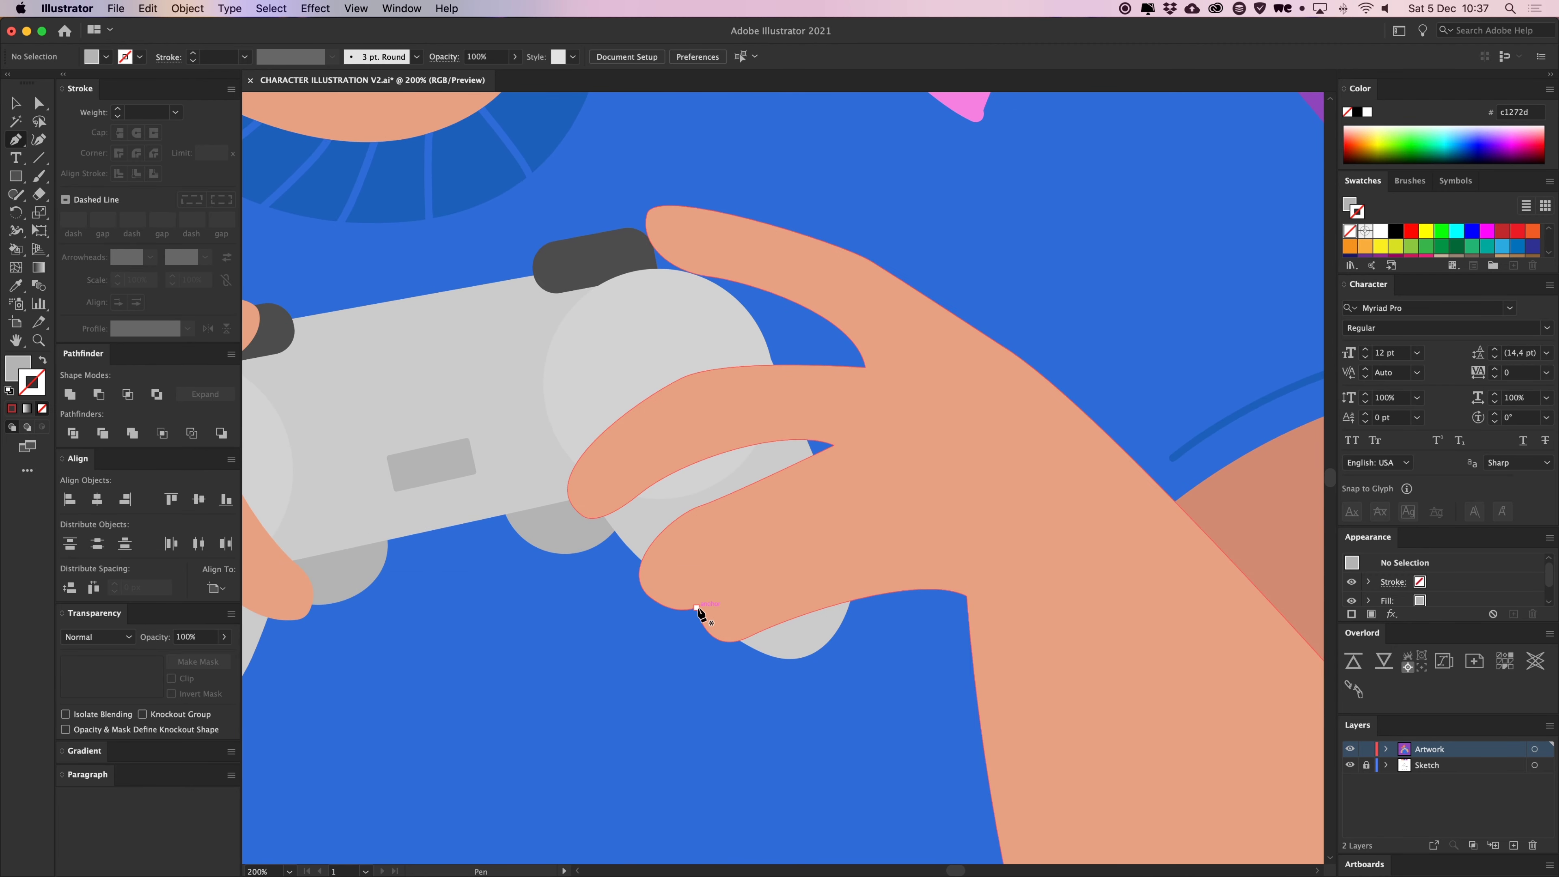
{"action": "scroll", "coordinate": [730, 611], "scroll_direction": "down", "scroll_amount": 1}
{"action": "scroll", "coordinate": [730, 611], "scroll_direction": "left", "scroll_amount": 1}
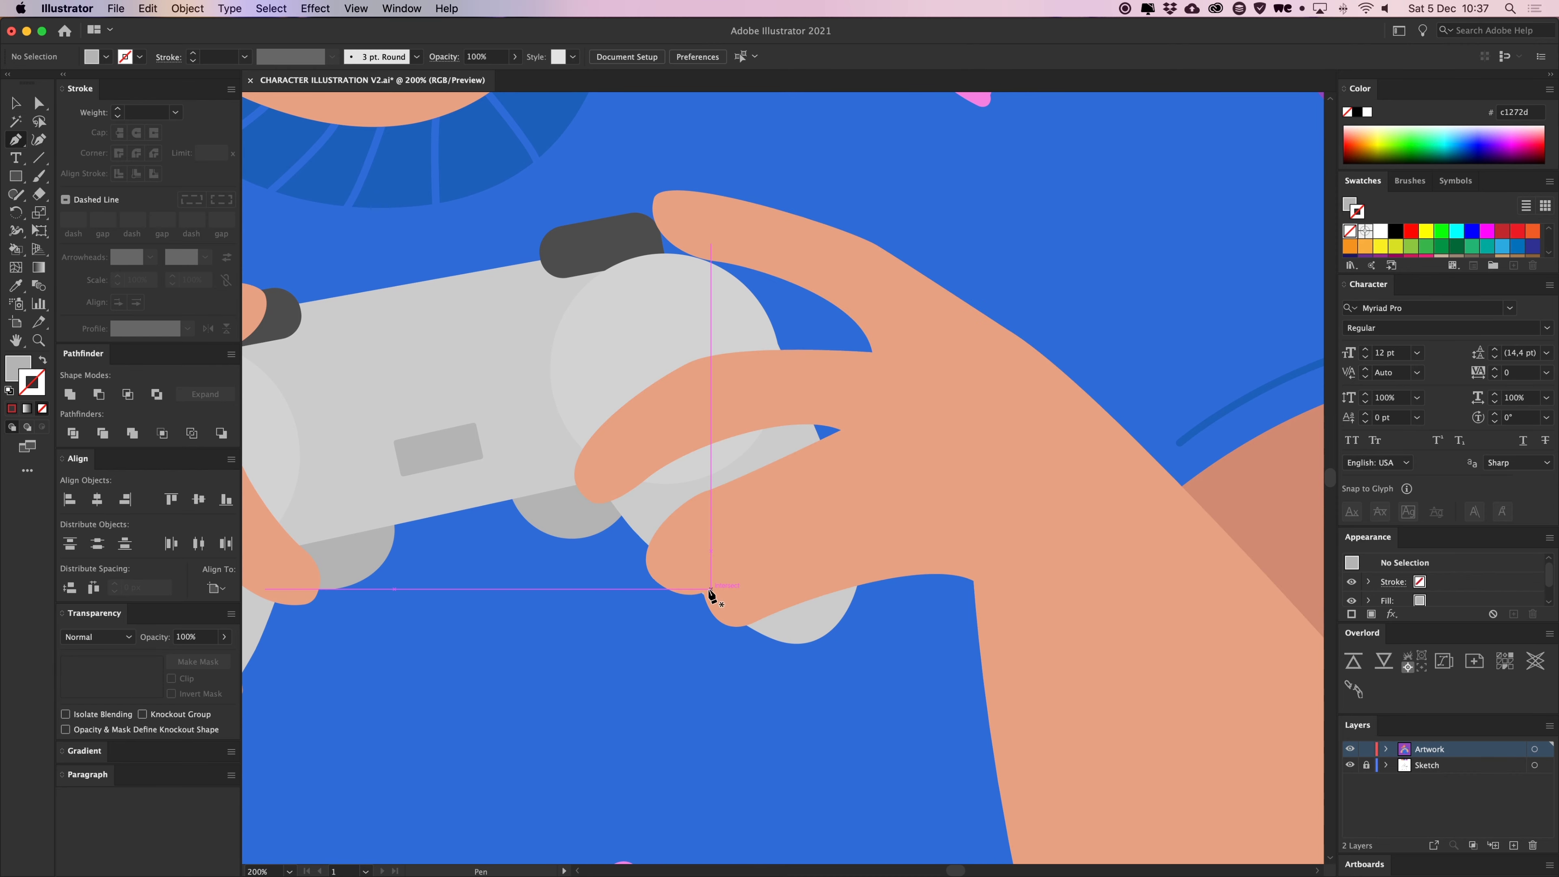
{"action": "left_click", "coordinate": [703, 591]}
{"action": "left_click_drag", "start_coordinate": [919, 527], "coordinate": [933, 528]}
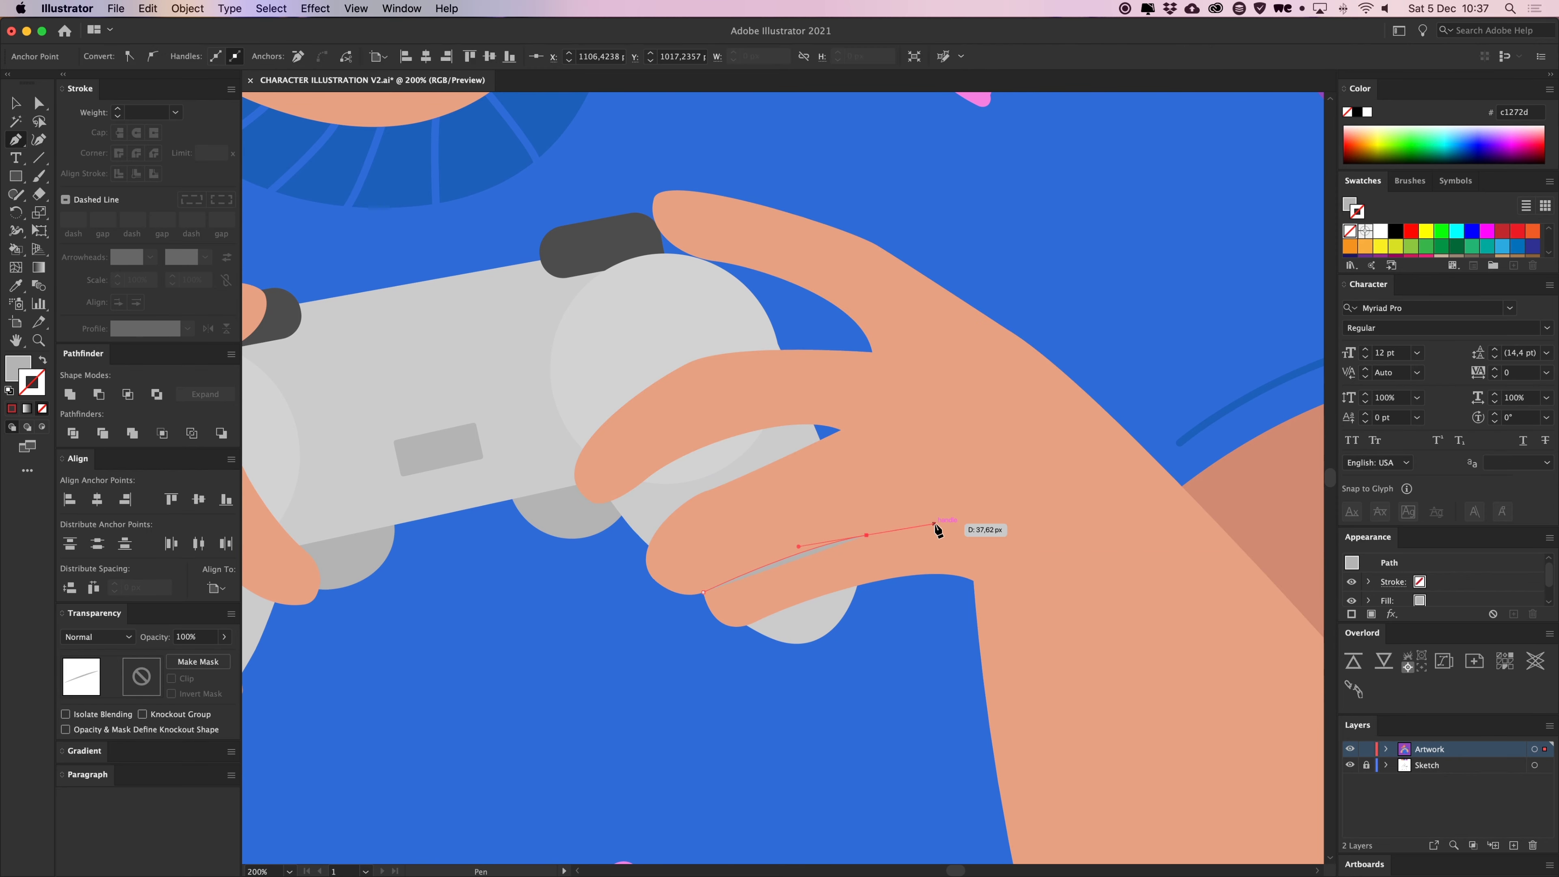
Apply the mouth line's 4 pt stroke to the new finger line with the Eyedropper
{"action": "scroll", "coordinate": [968, 515], "scroll_direction": "down", "scroll_amount": 3}
{"action": "key", "text": "i"}
{"action": "left_click_drag", "start_coordinate": [724, 343], "coordinate": [727, 416]}
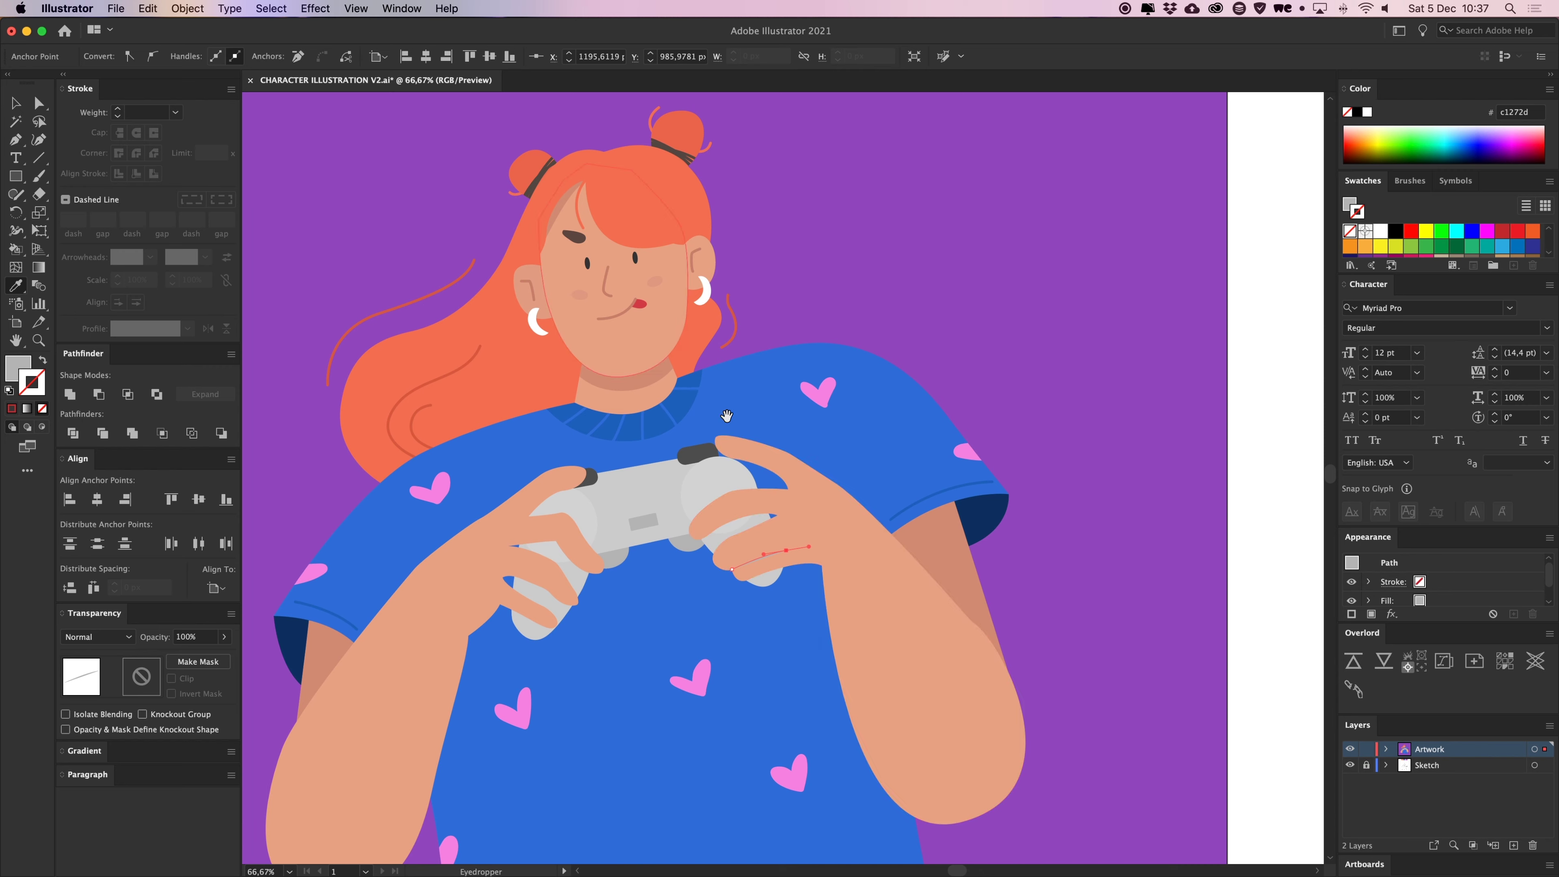
{"action": "left_click", "coordinate": [623, 313]}
{"action": "key", "text": "v"}
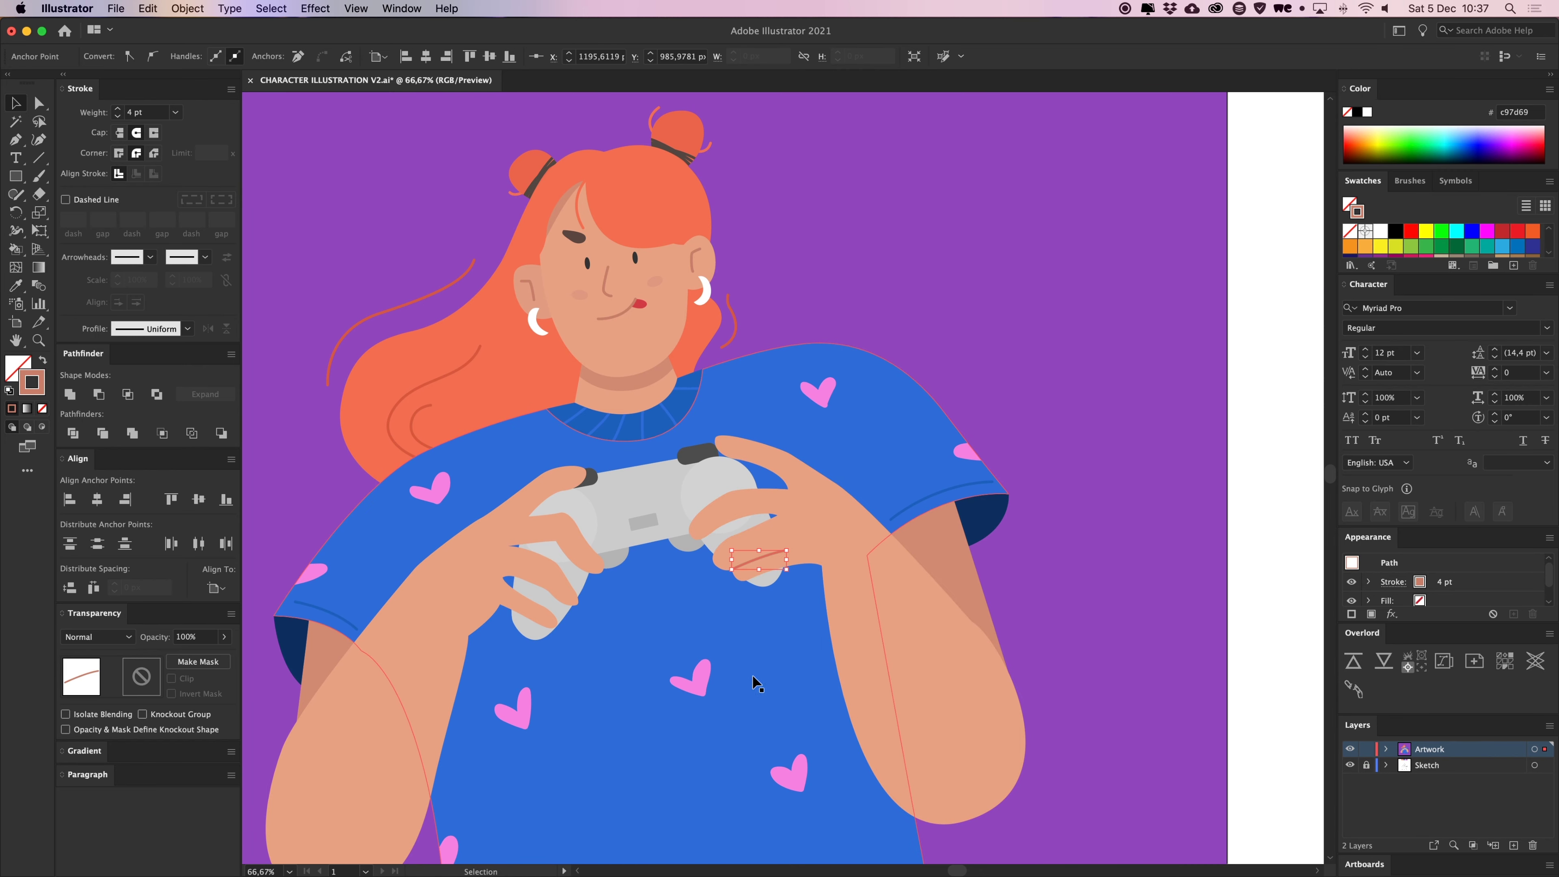
{"action": "left_click", "coordinate": [757, 683]}
{"action": "mouse_move", "coordinate": [777, 728]}
{"action": "left_mouse_down"}
{"action": "mouse_move", "coordinate": [772, 530]}
{"action": "mouse_move", "coordinate": [784, 574]}
{"action": "left_mouse_up"}
{"action": "left_click", "coordinate": [1246, 466]}
Extend the finger line at both ends, pulling its outer end past the hand's edge
{"action": "left_click_drag", "start_coordinate": [982, 438], "coordinate": [995, 474]}
{"action": "key", "text": "super+equal"}
{"action": "key", "text": "super+equal"}
{"action": "key", "text": "super+equal"}
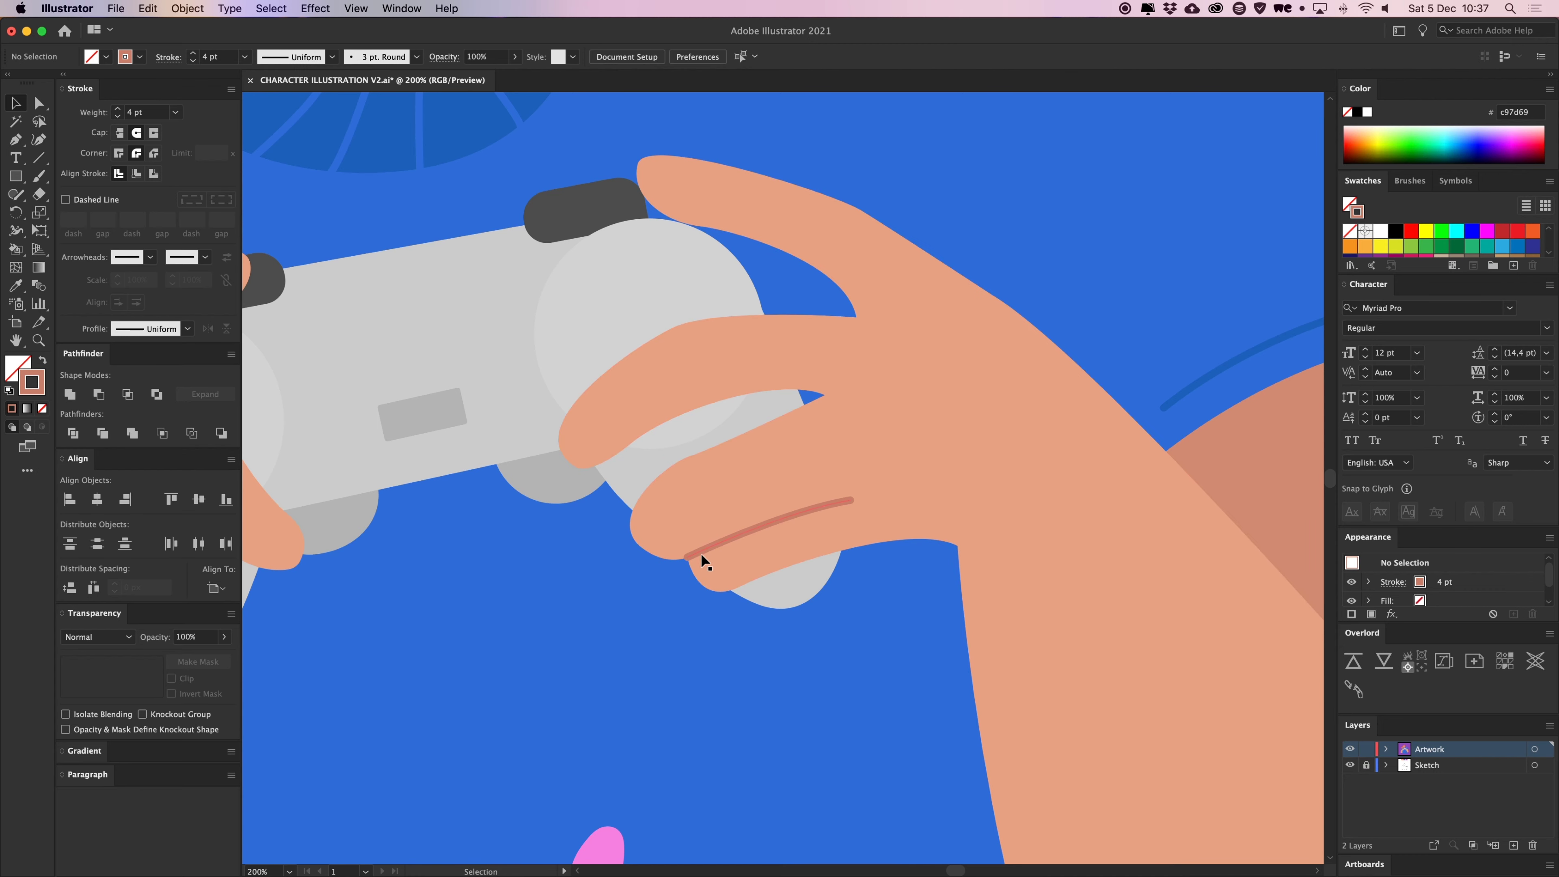
{"action": "key", "text": "a"}
{"action": "left_click_drag", "start_coordinate": [688, 556], "coordinate": [672, 569]}
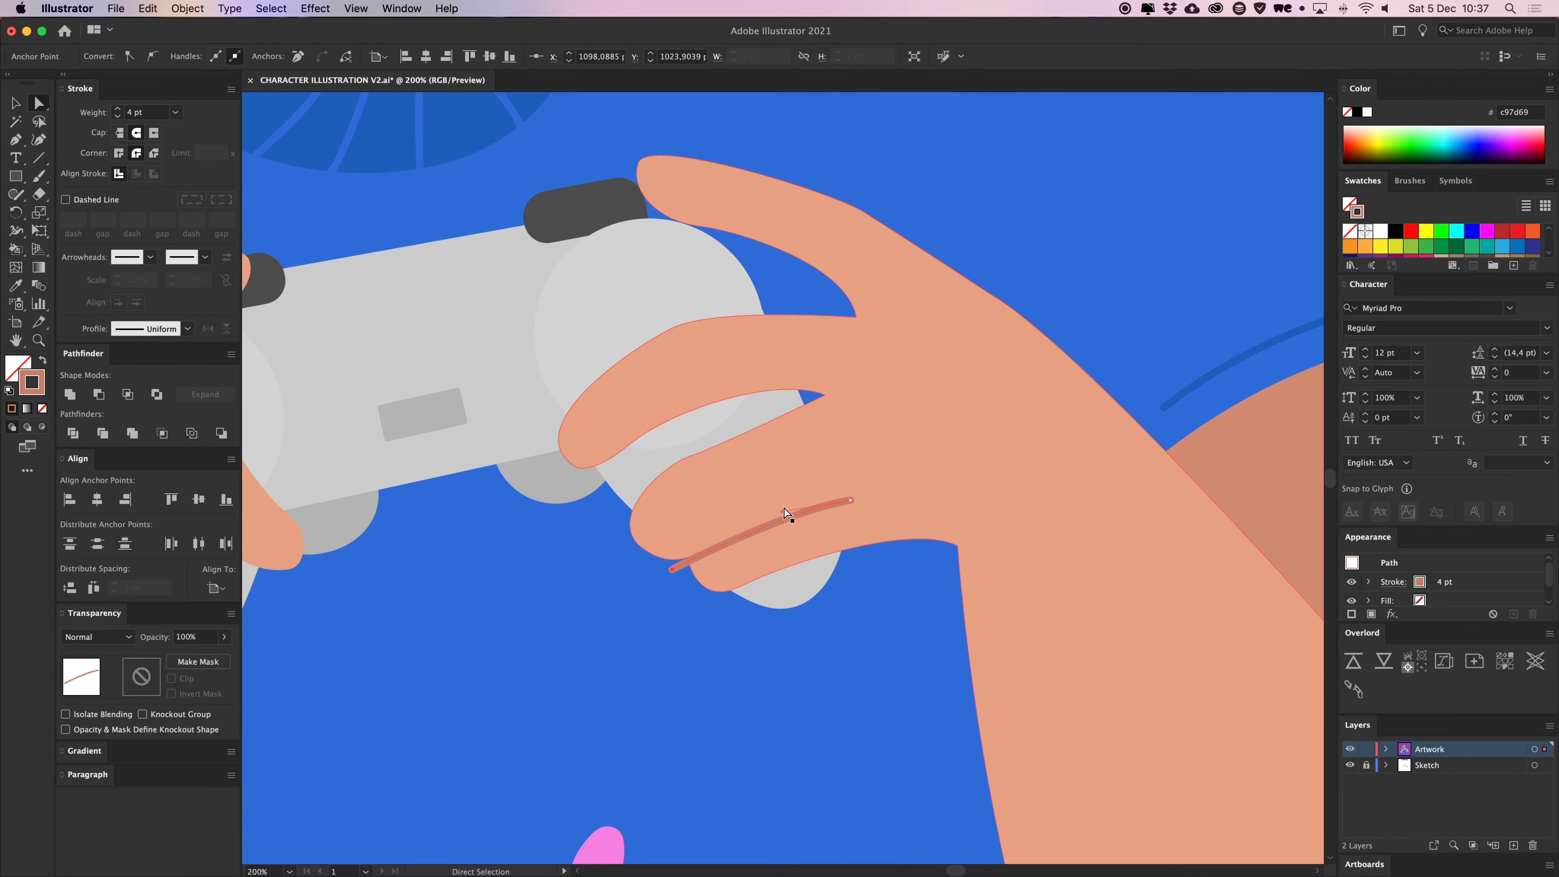
{"action": "left_click_drag", "start_coordinate": [783, 511], "coordinate": [866, 493]}
{"action": "left_click", "coordinate": [850, 499]}
{"action": "left_click", "coordinate": [711, 540]}
{"action": "left_click", "coordinate": [708, 552]}
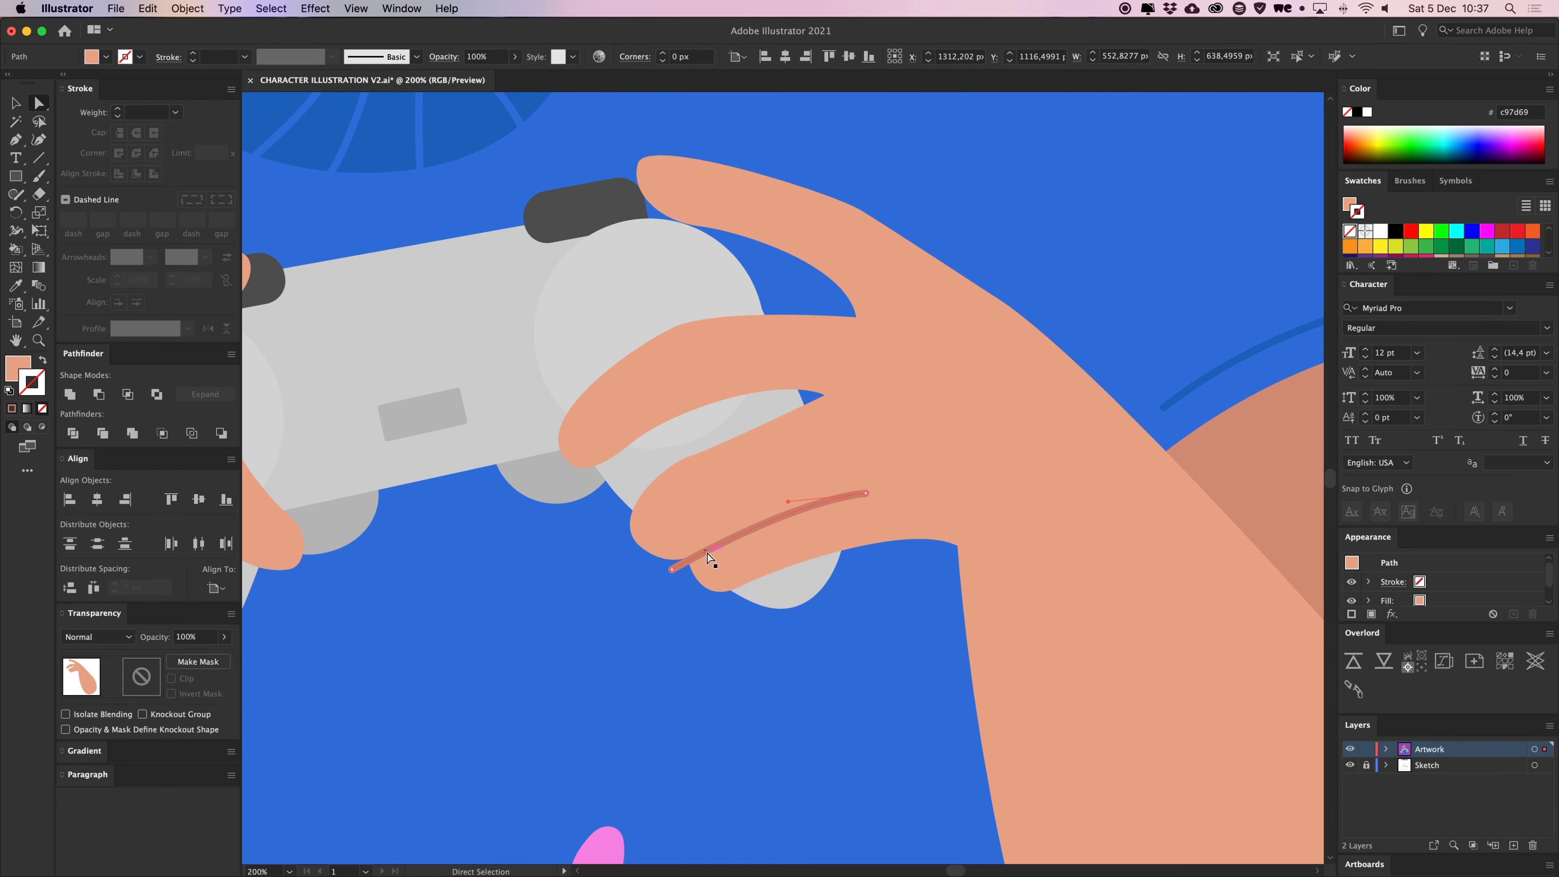
Raise the finger line's inner end and bend its curve upward, keeping the outer end just past the hand
{"action": "left_click_drag", "start_coordinate": [671, 569], "coordinate": [662, 569]}
{"action": "left_click", "coordinate": [866, 493]}
{"action": "left_click_drag", "start_coordinate": [871, 499], "coordinate": [738, 499]}
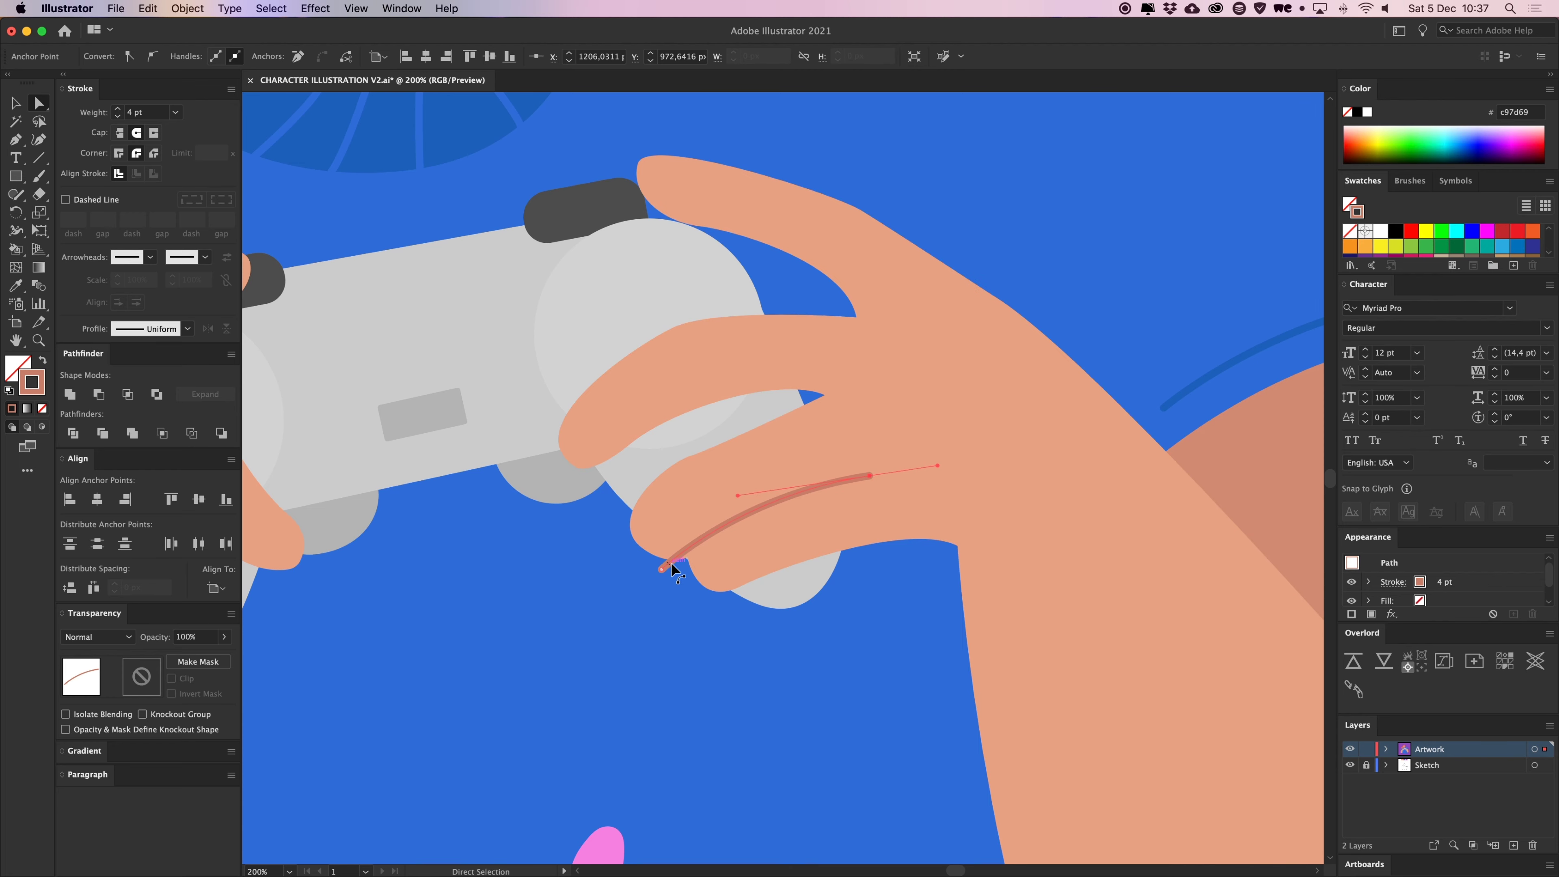
{"action": "left_click_drag", "start_coordinate": [661, 569], "coordinate": [672, 570]}
Paste a copy of the hand shape in front and use it as a clipping mask for the finger line
{"action": "left_click", "coordinate": [847, 530]}
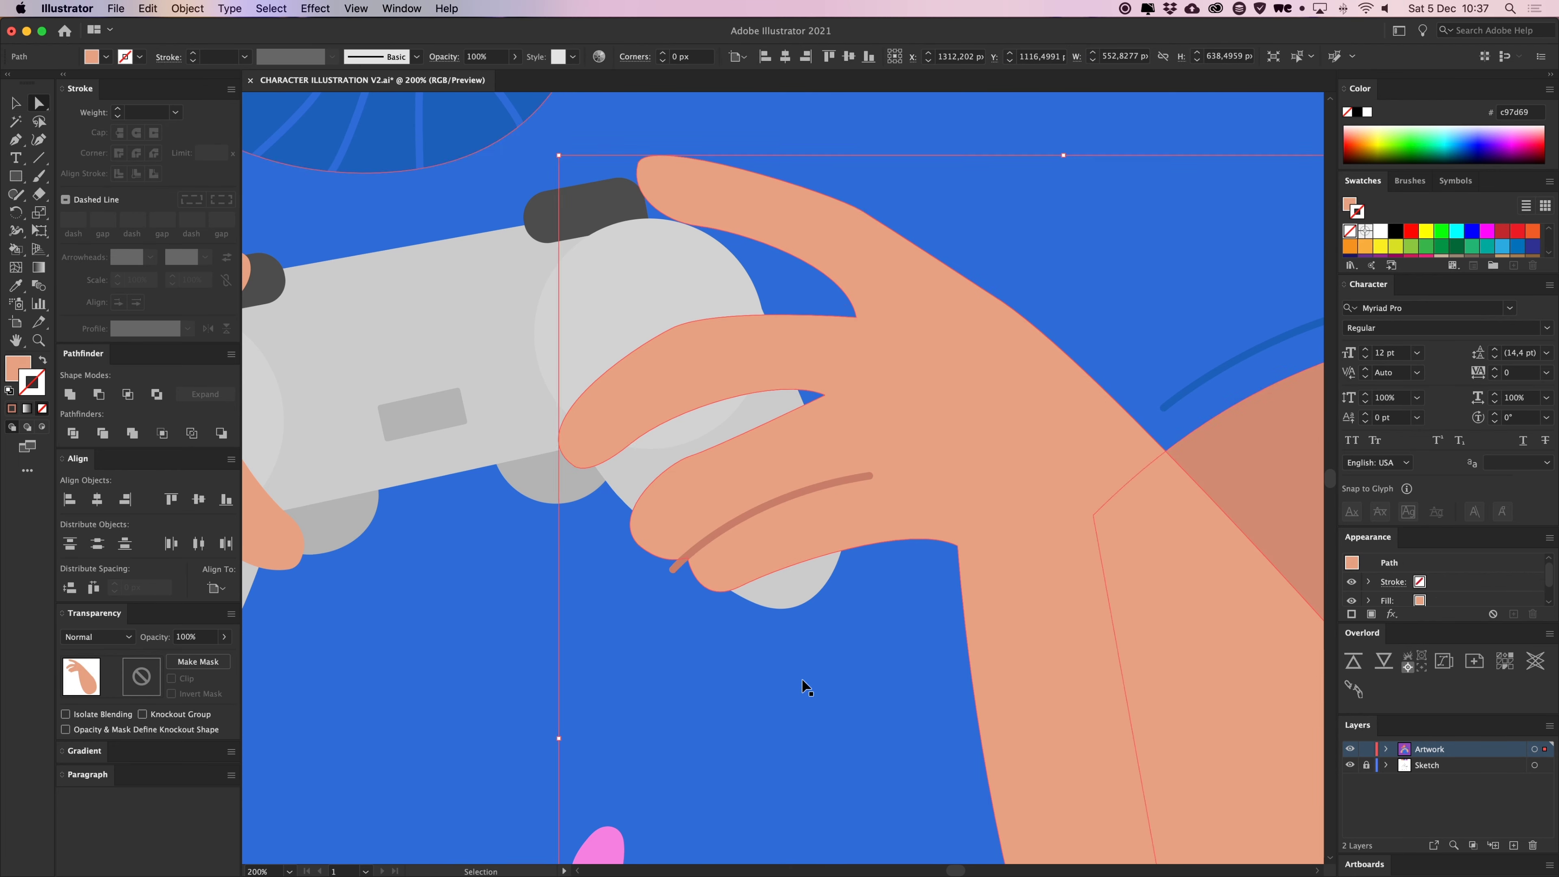
{"action": "key", "text": "v"}
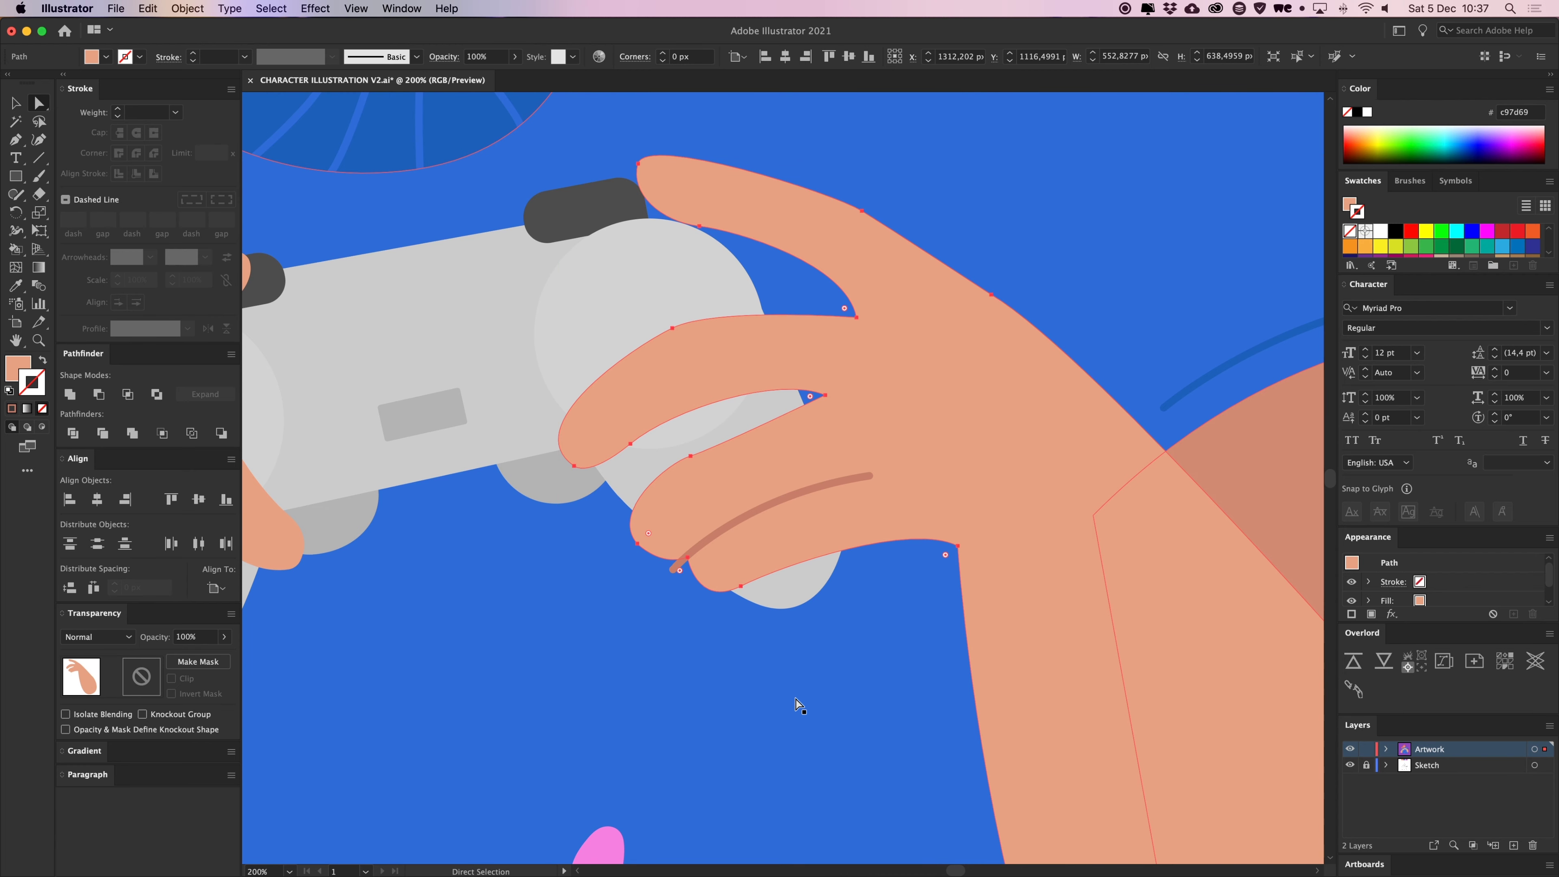
{"action": "left_click", "coordinate": [731, 525]}
{"action": "key", "text": "super+f"}
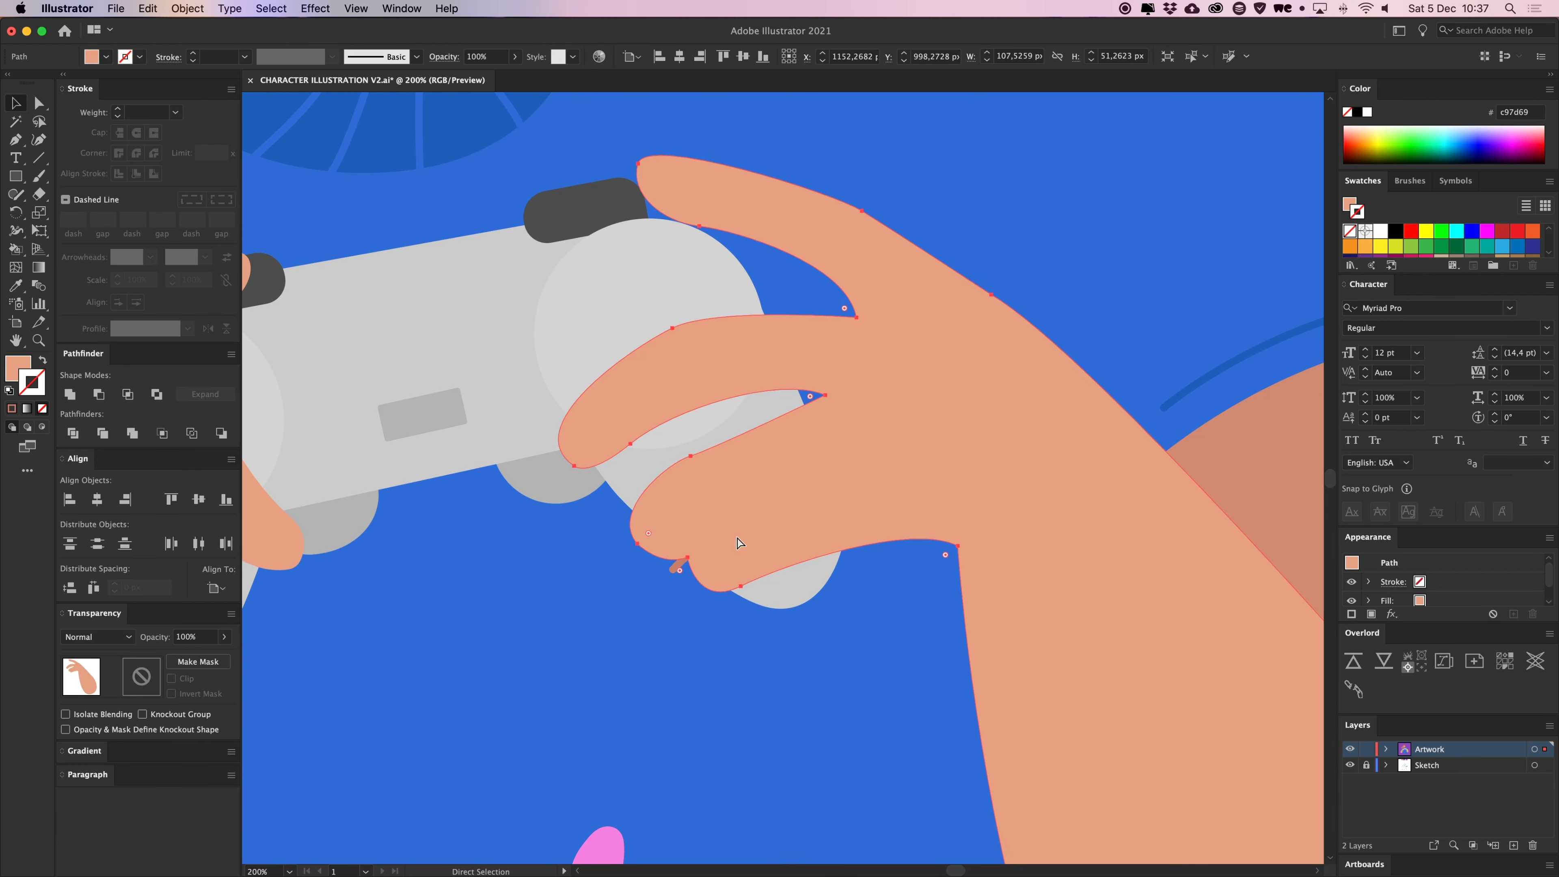
{"action": "left_click", "coordinate": [679, 563], "text": "shift"}
{"action": "right_click", "coordinate": [719, 514]}
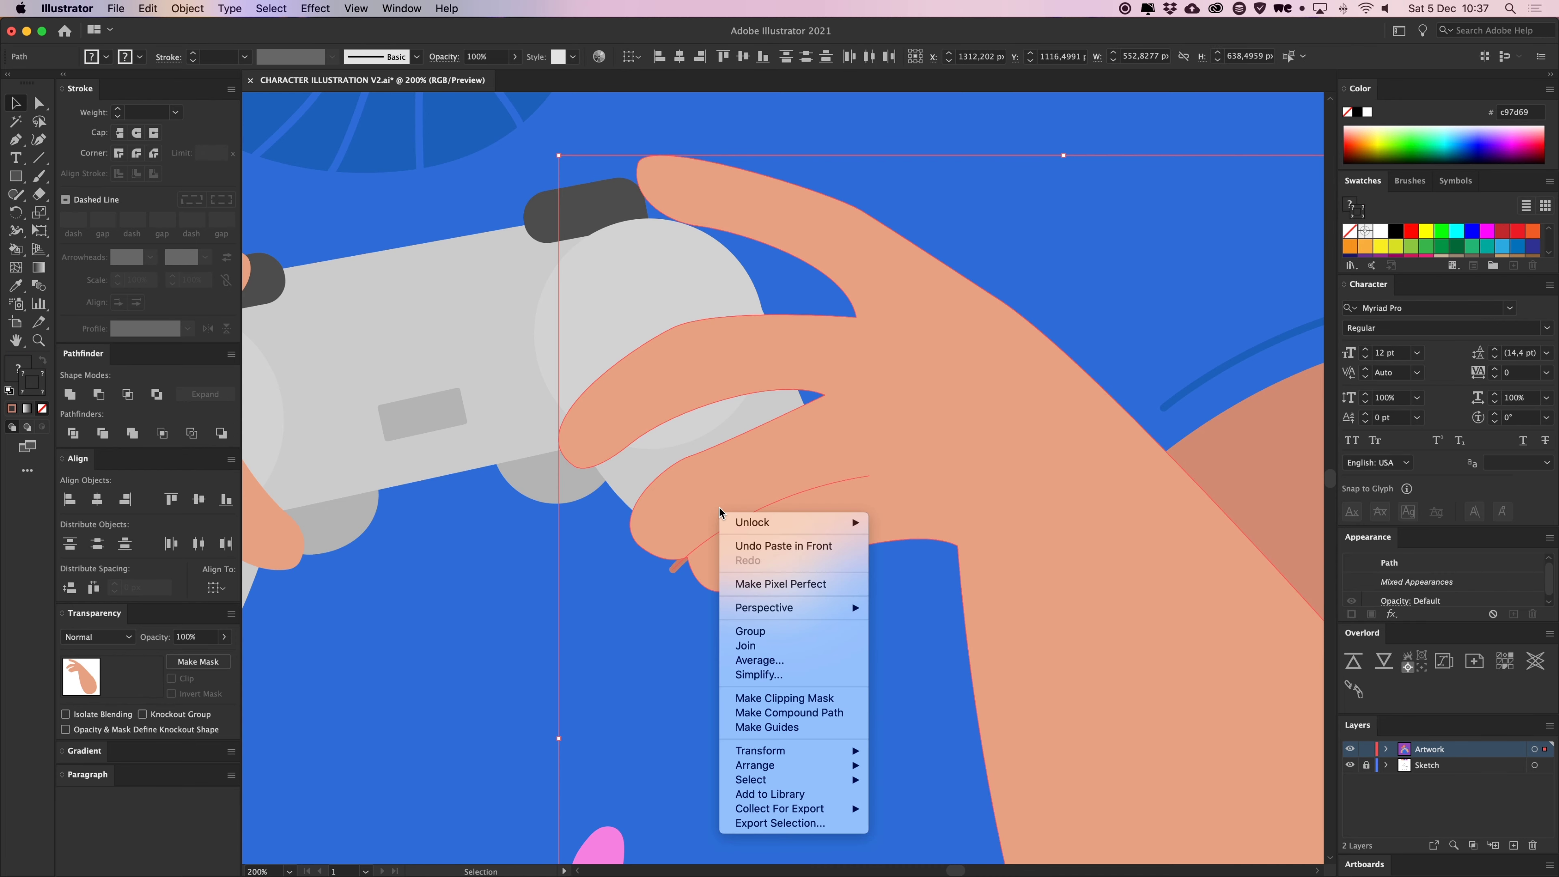
{"action": "left_click", "coordinate": [817, 700]}
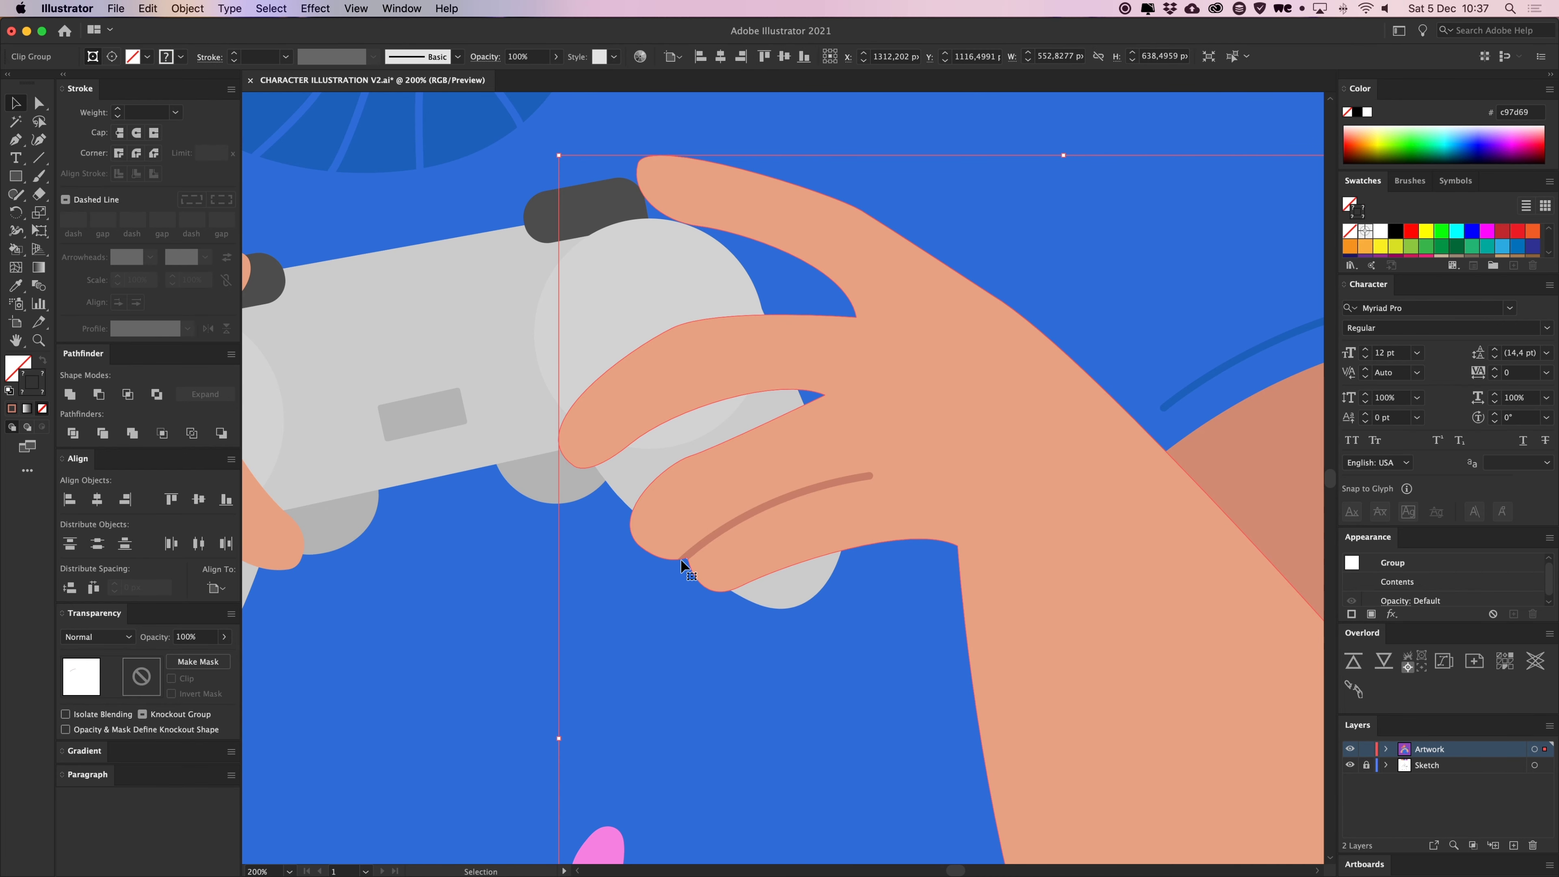
Examine how the clipped finger line meets the hand's edge between the two lowest fingers
{"action": "key", "text": "super+minus"}
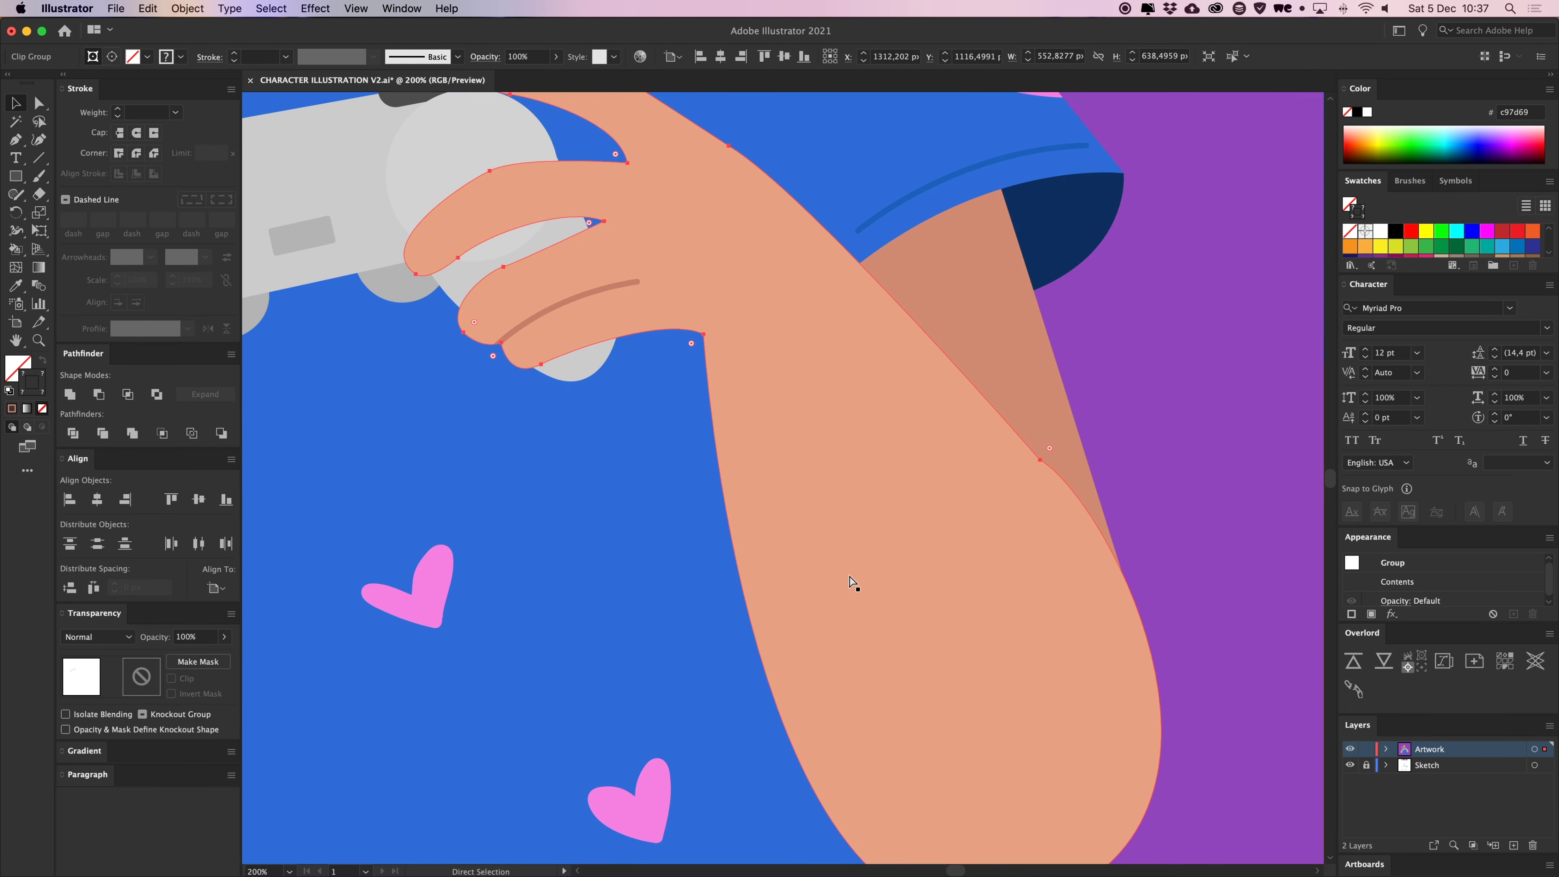
{"action": "key", "text": "super+shift+a"}
{"action": "key", "text": "space"}
{"action": "left_click_drag", "start_coordinate": [599, 366], "coordinate": [727, 529]}
{"action": "key", "text": "super+plus"}
{"action": "key", "text": "super+plus"}
{"action": "key", "text": "super+plus"}
{"action": "key", "text": "super+plus"}
{"action": "key", "text": "super+plus"}
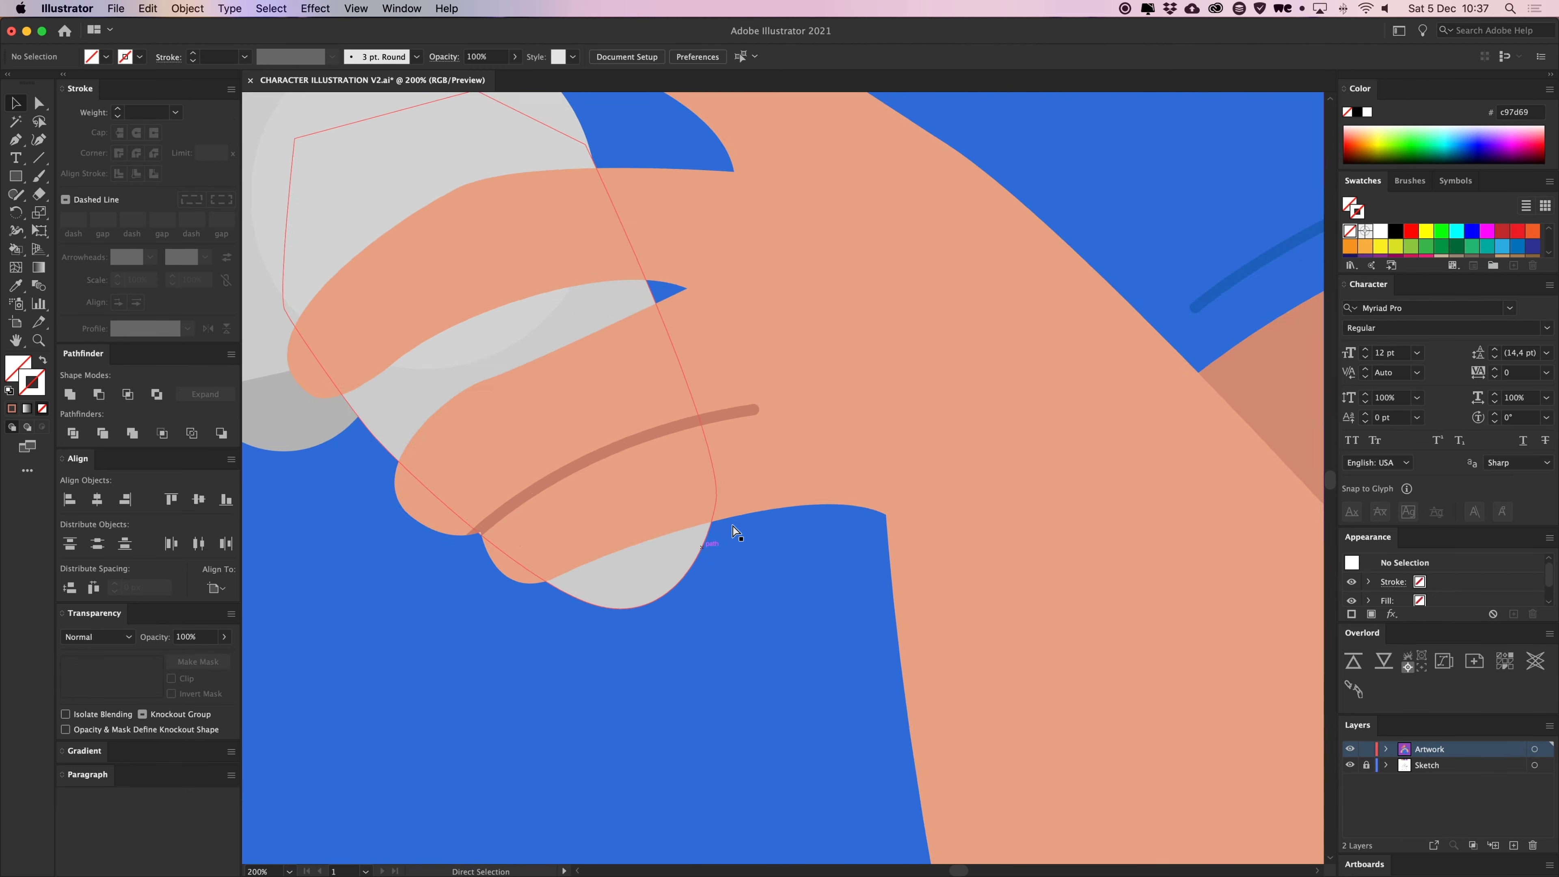
{"action": "key", "text": "space"}
{"action": "left_click_drag", "start_coordinate": [627, 574], "coordinate": [1185, 400]}
{"action": "key", "text": "a"}
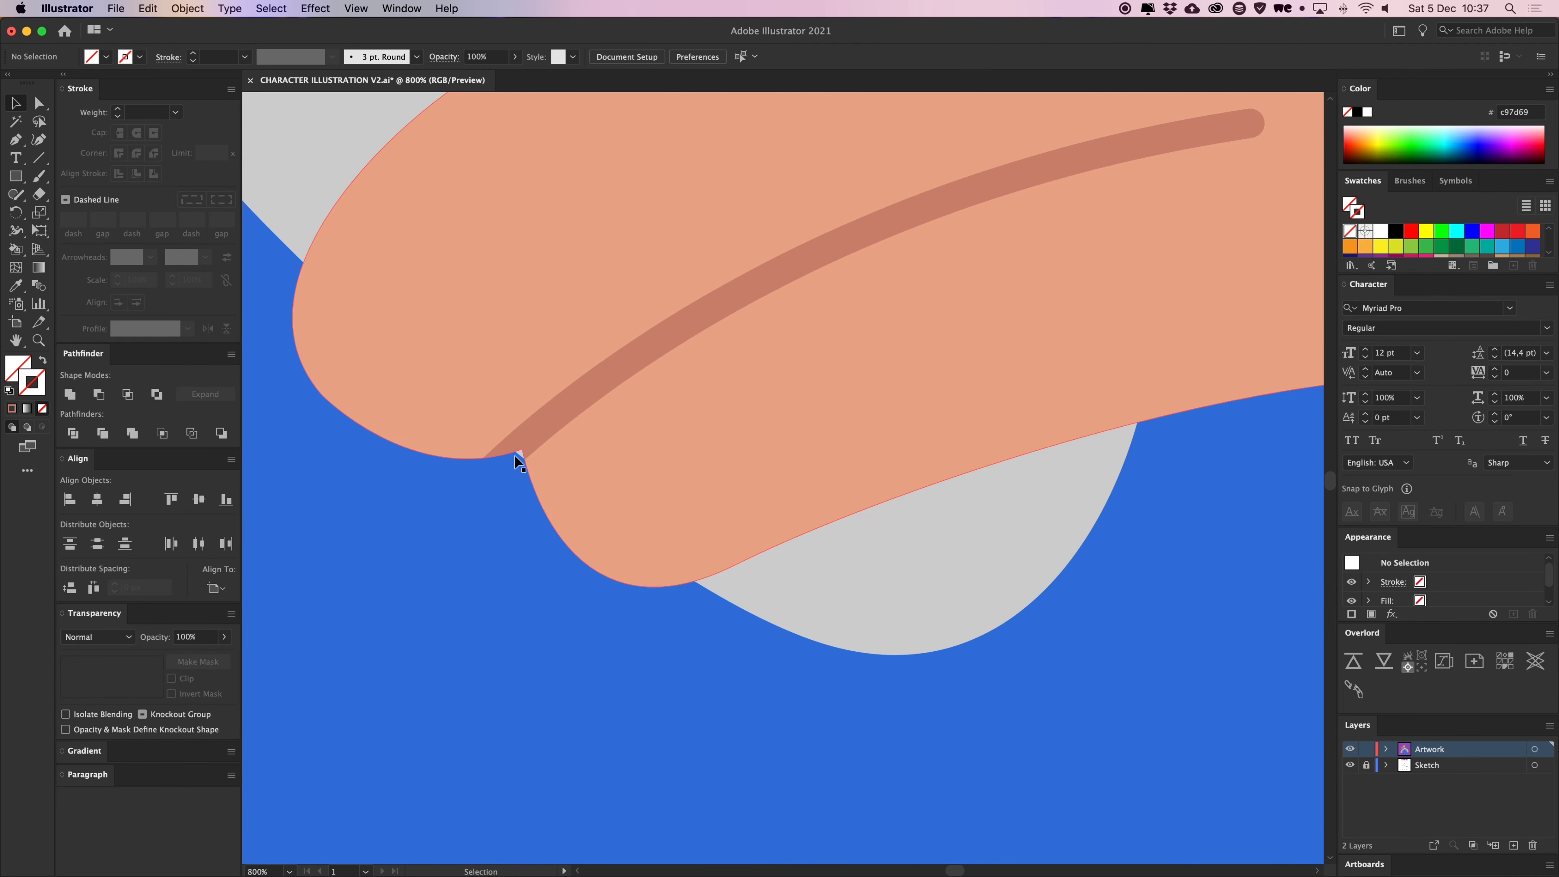
{"action": "left_click", "coordinate": [807, 599]}
{"action": "left_click_drag", "start_coordinate": [806, 638], "coordinate": [811, 627]}
Examine the whole illustration with the controller and finger details in place
{"action": "left_click", "coordinate": [705, 693], "text": "super"}
{"action": "key", "text": "super+minus"}
{"action": "key", "text": "super+minus"}
{"action": "key", "text": "super+minus"}
{"action": "key", "text": "super+minus"}
{"action": "key", "text": "super+minus"}
{"action": "key", "text": "super+minus"}
{"action": "key", "text": "super+minus"}
{"action": "key", "text": "super+minus"}
{"action": "key", "text": "super+minus"}
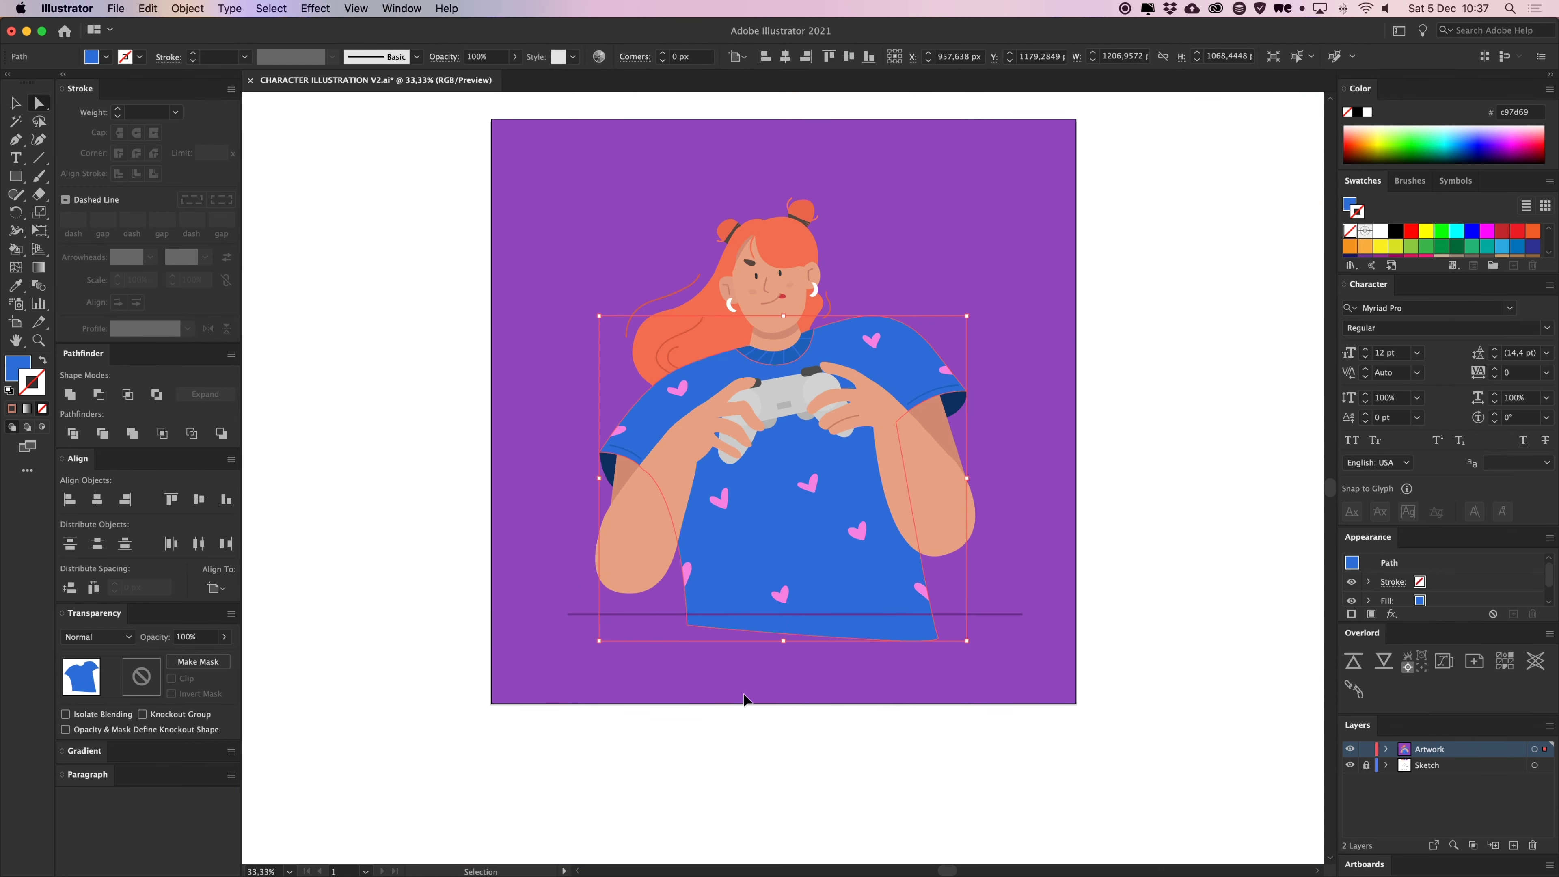
{"action": "left_click", "coordinate": [1203, 386]}
{"action": "scroll", "coordinate": [1155, 449], "scroll_direction": "up", "scroll_amount": 2}
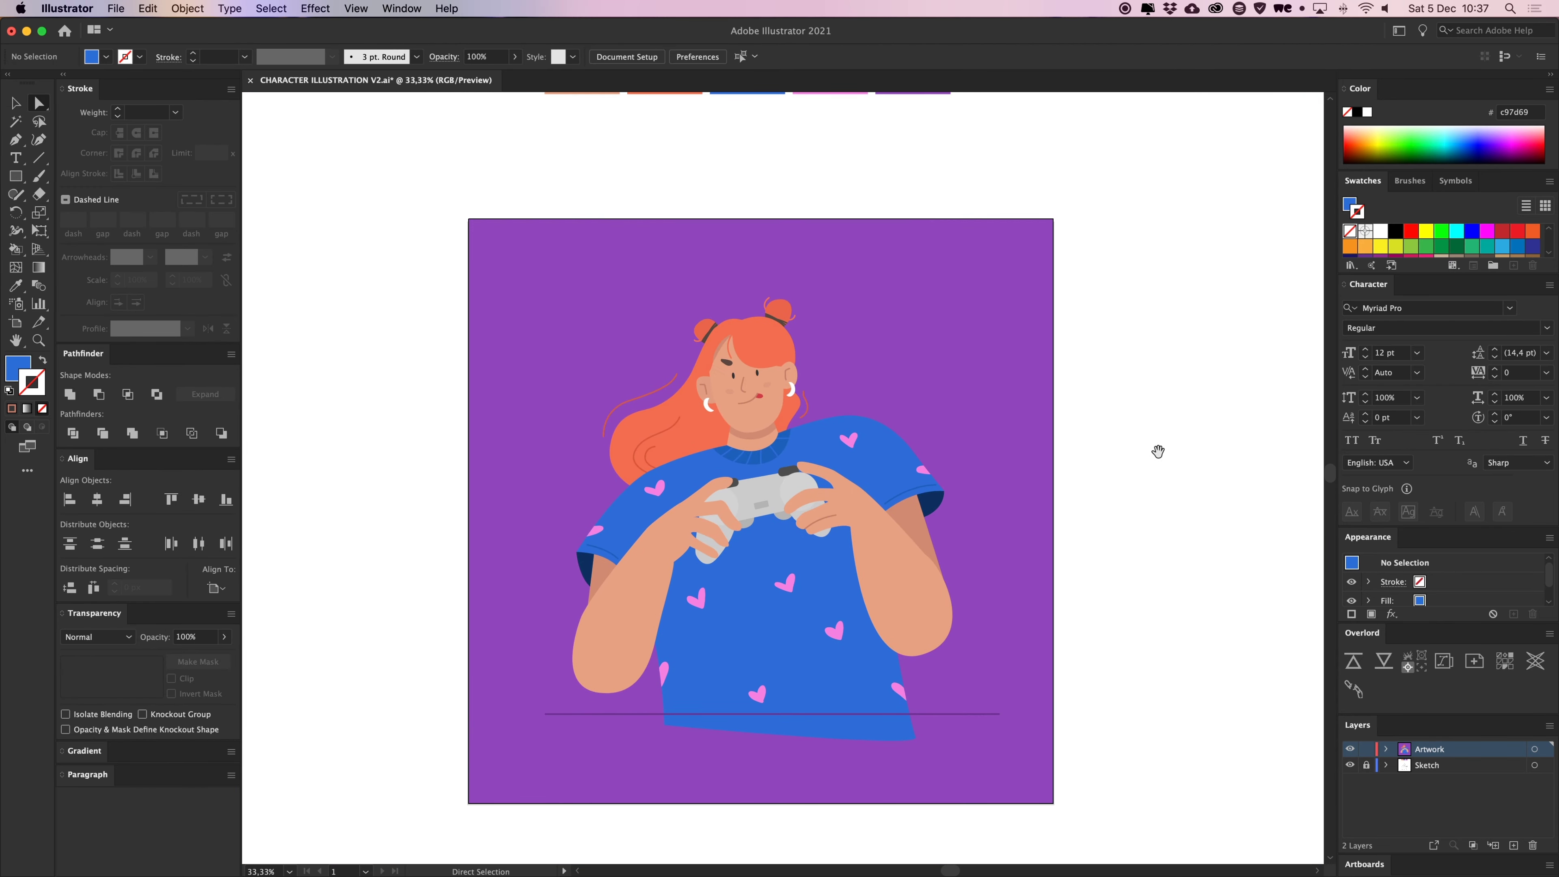
Reshape the curve on the outer edge of the forearm beside the dark sleeve opening so it runs smoothly into the elbow
{"action": "left_click_drag", "start_coordinate": [1068, 542], "coordinate": [983, 479]}
{"action": "key", "text": "super+plus"}
{"action": "key", "text": "super+plus"}
{"action": "key", "text": "super+plus"}
{"action": "left_click", "coordinate": [997, 509]}
{"action": "left_click", "coordinate": [997, 509]}
{"action": "left_click_drag", "start_coordinate": [1043, 537], "coordinate": [1061, 561]}
{"action": "left_click_drag", "start_coordinate": [1140, 655], "coordinate": [1100, 630]}
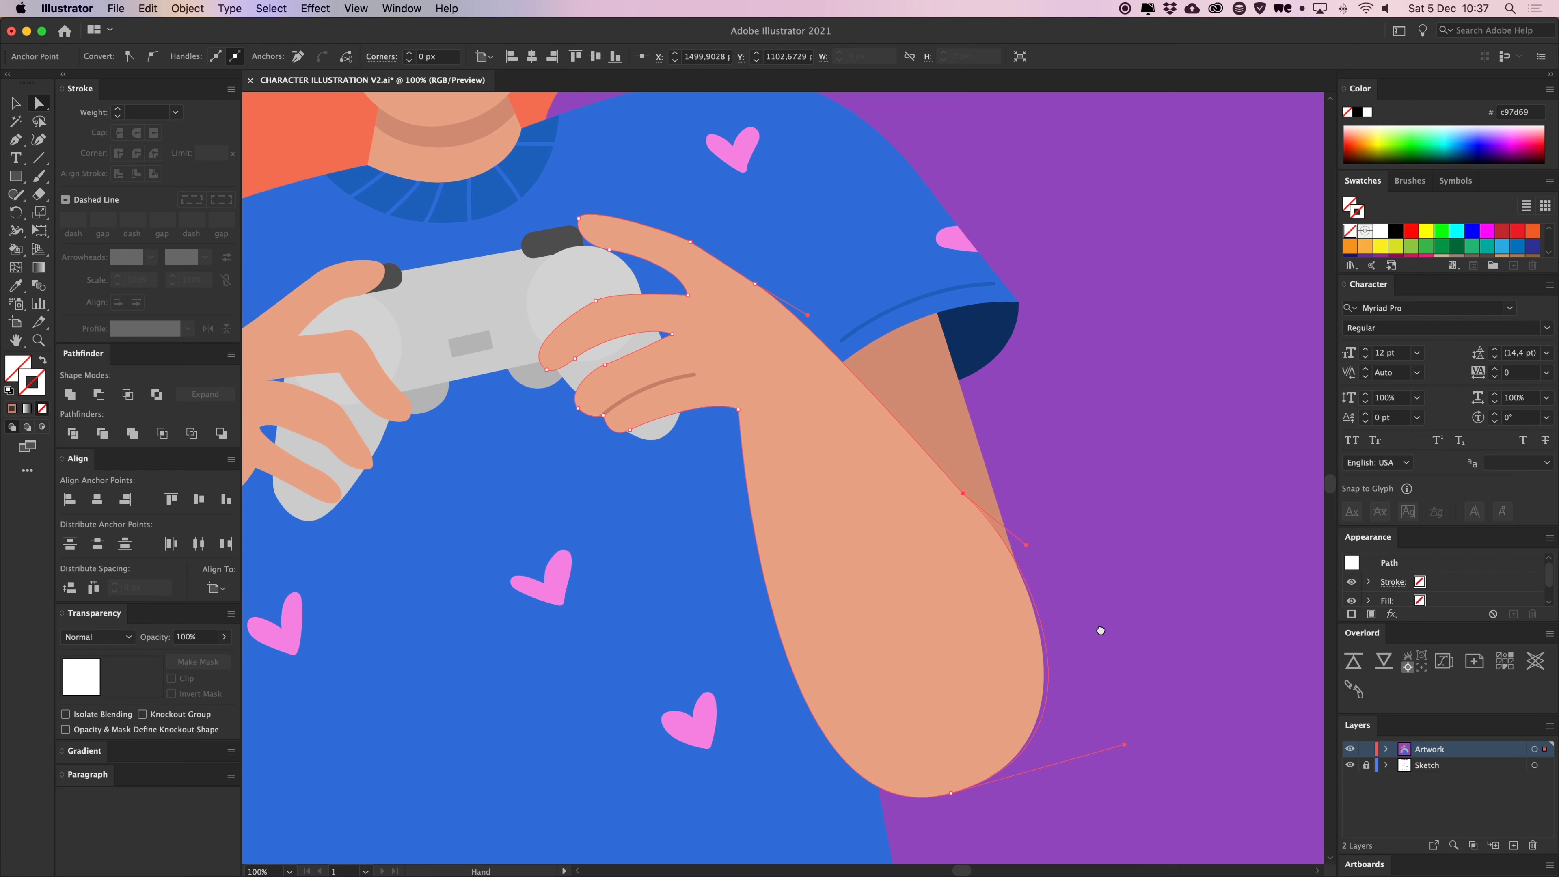
{"action": "key", "text": "super+z"}
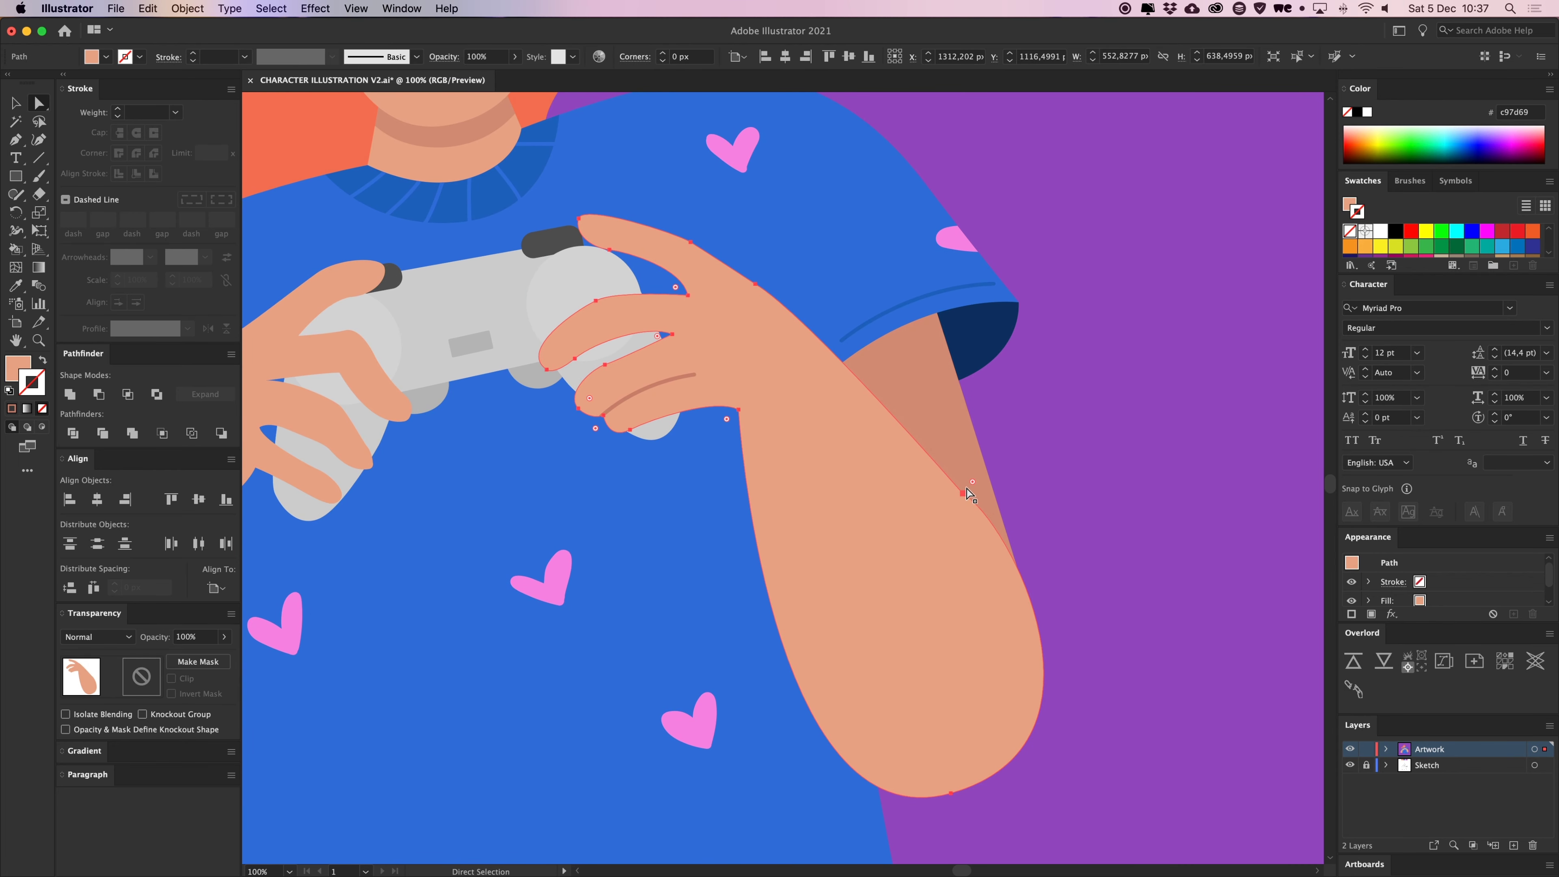
{"action": "left_click_drag", "start_coordinate": [1010, 521], "coordinate": [1021, 543]}
{"action": "left_click", "coordinate": [1084, 506]}
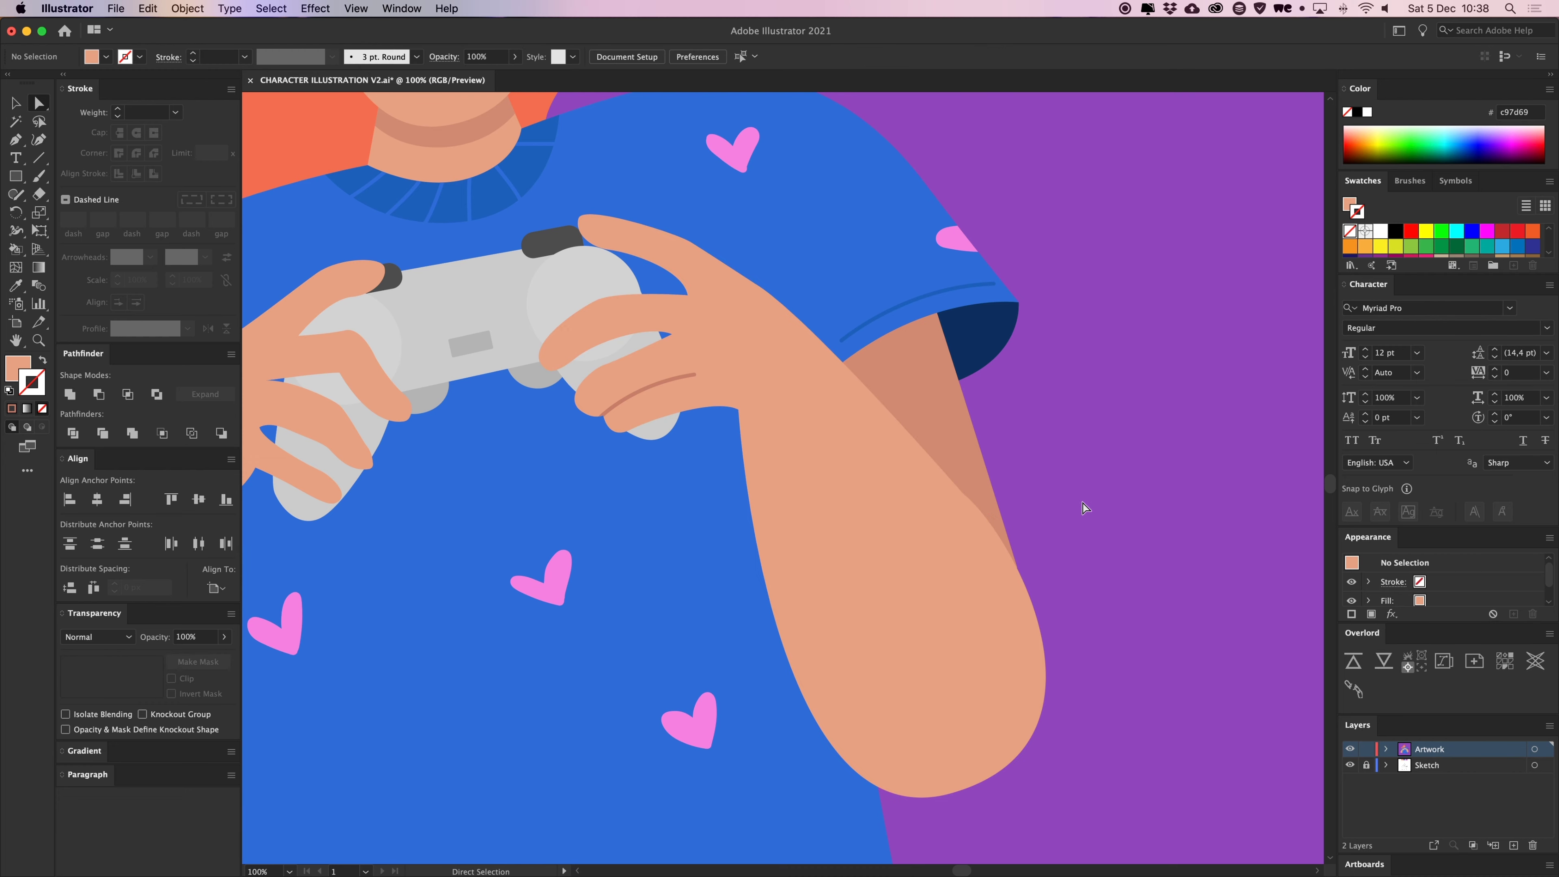
Examine the reshaped forearm against the shaded upper arm and within the whole illustration
{"action": "left_click", "coordinate": [989, 495]}
{"action": "left_click", "coordinate": [1075, 514]}
{"action": "key", "text": "super+minus"}
{"action": "key", "text": "super+minus"}
{"action": "key", "text": "super+minus"}
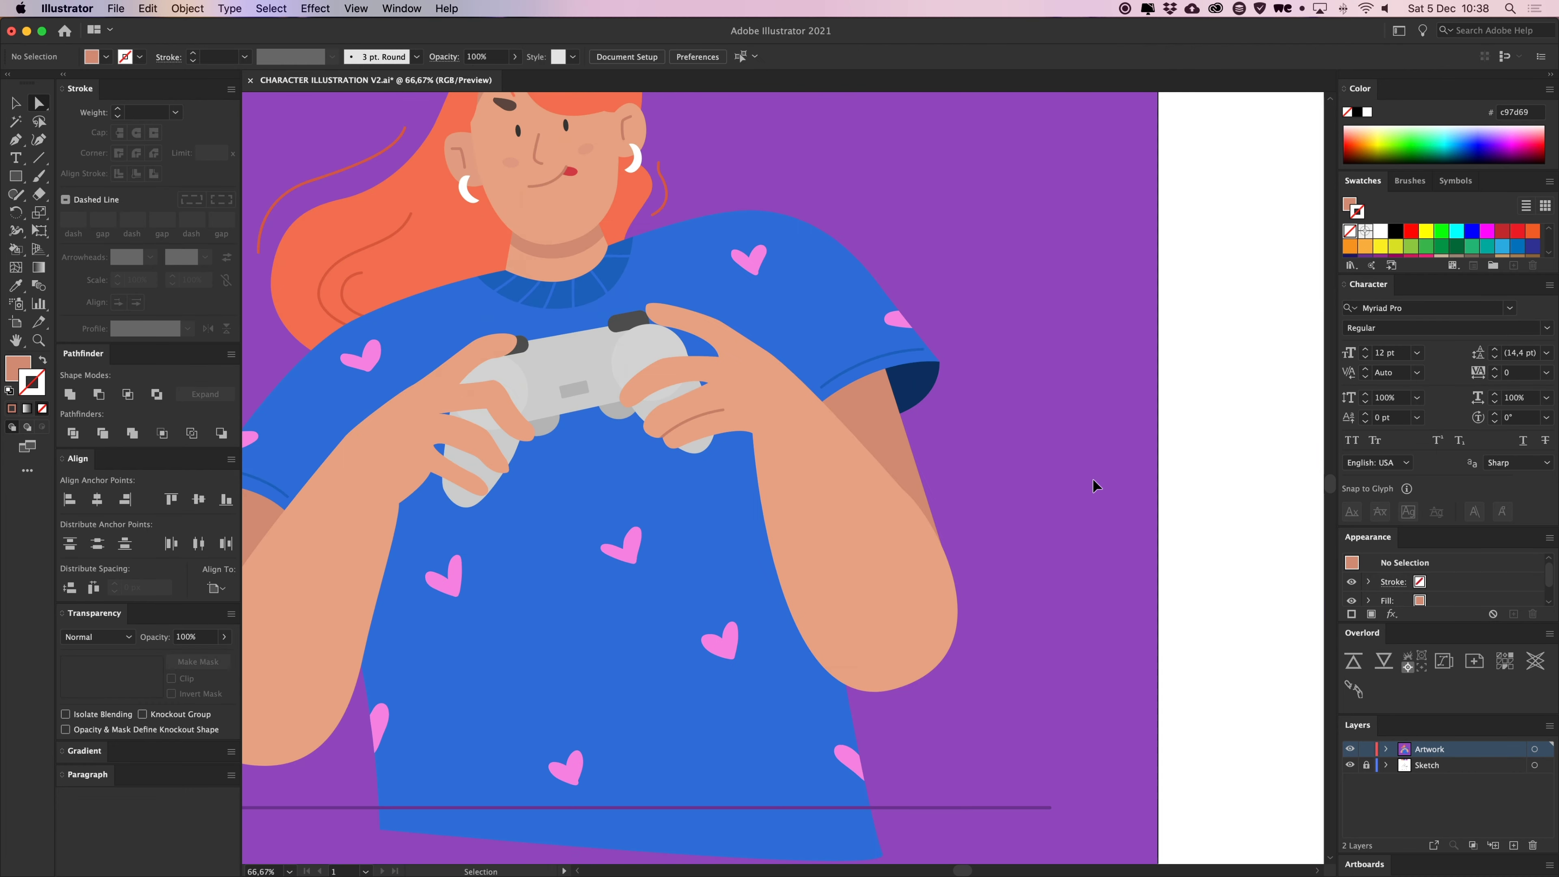
{"action": "left_click_drag", "start_coordinate": [1037, 439], "coordinate": [1086, 416]}
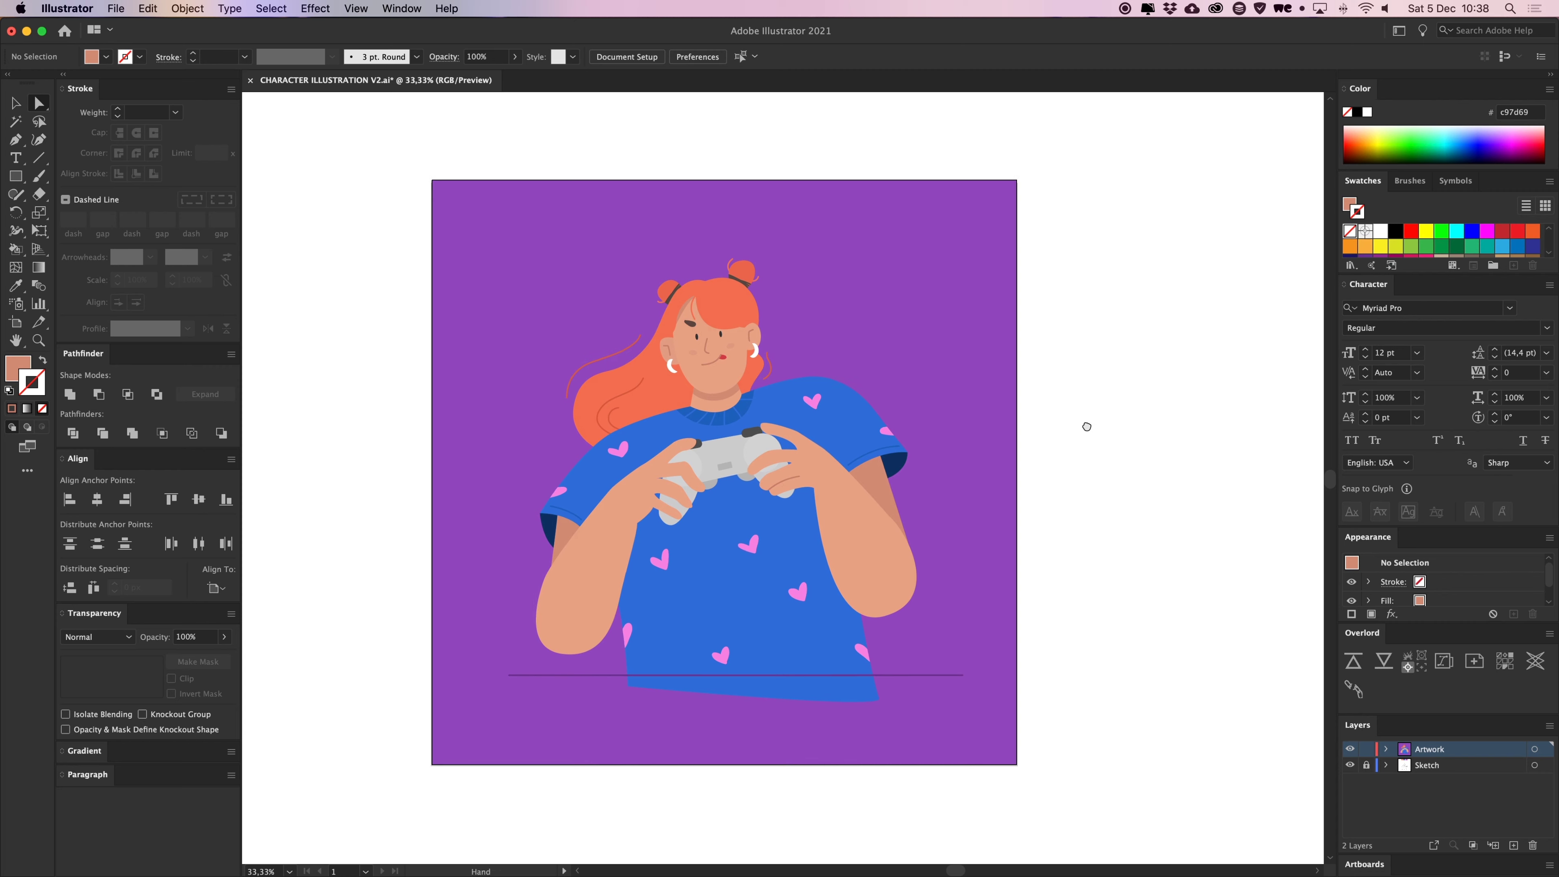
{"action": "key", "text": "v"}
{"action": "scroll", "coordinate": [1093, 424], "scroll_direction": "left", "scroll_amount": 2}
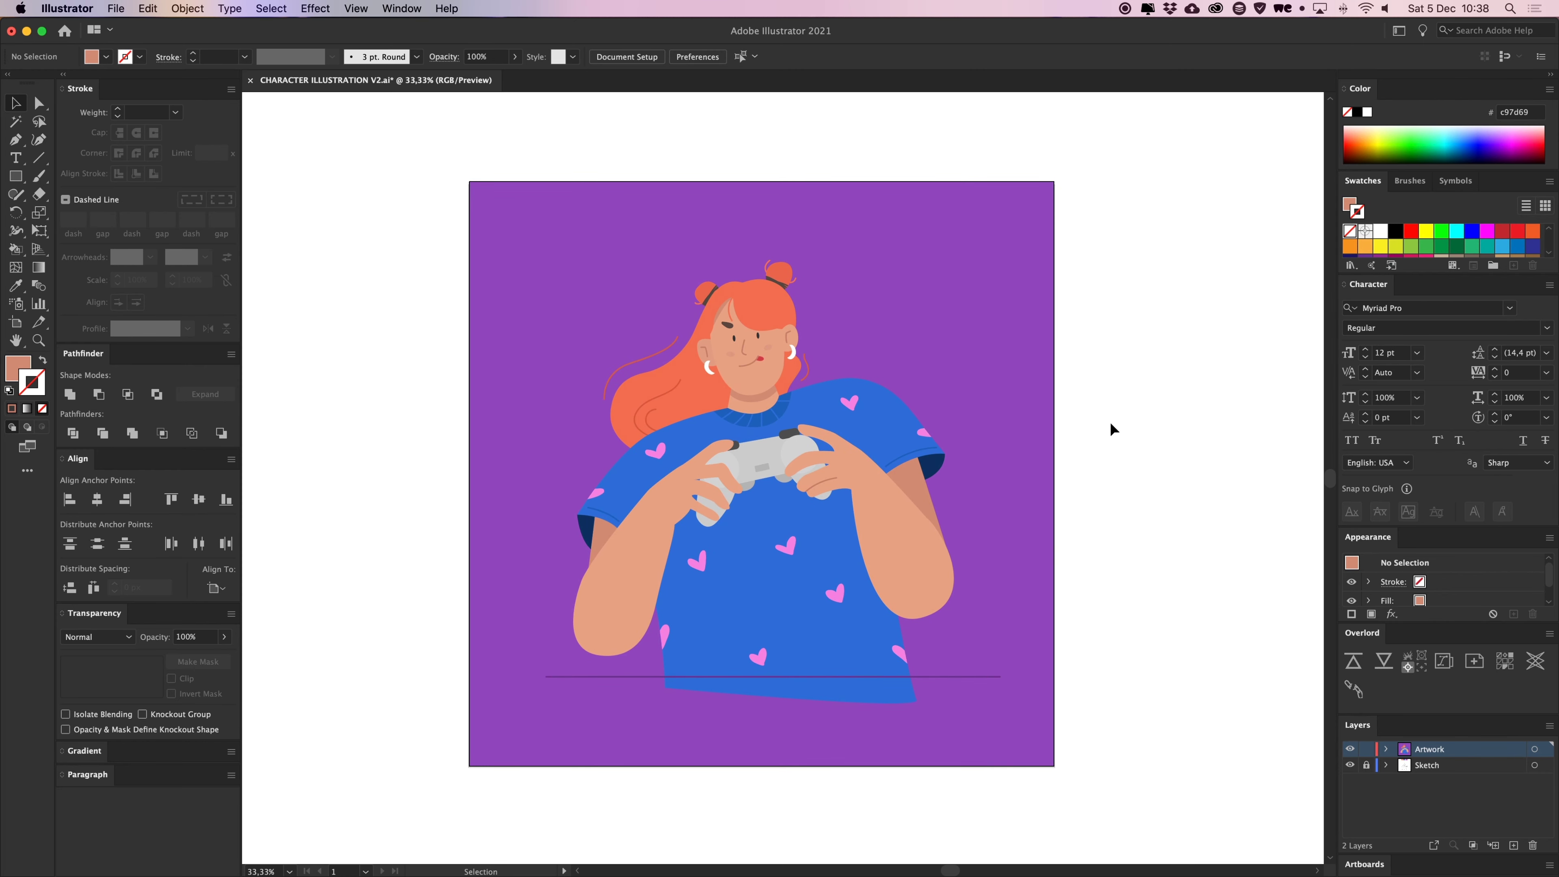
Group all of the character's artwork, leaving out the purple background and the horizontal table line
{"action": "key", "text": "super+a"}
{"action": "left_click", "coordinate": [1110, 422]}
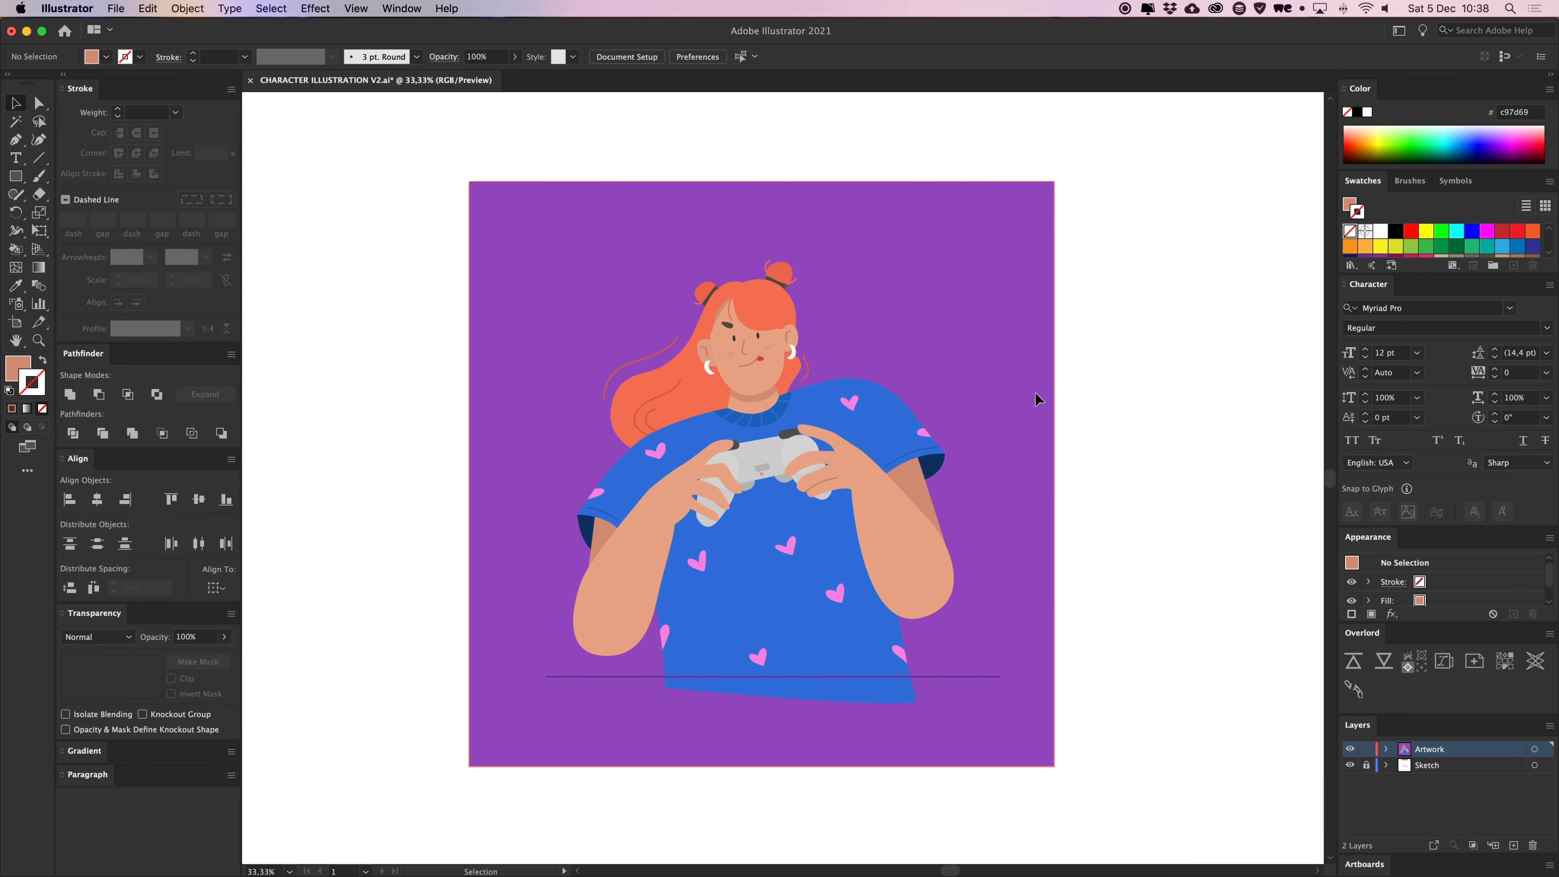
{"action": "left_click", "coordinate": [997, 376]}
{"action": "left_click", "coordinate": [1099, 393]}
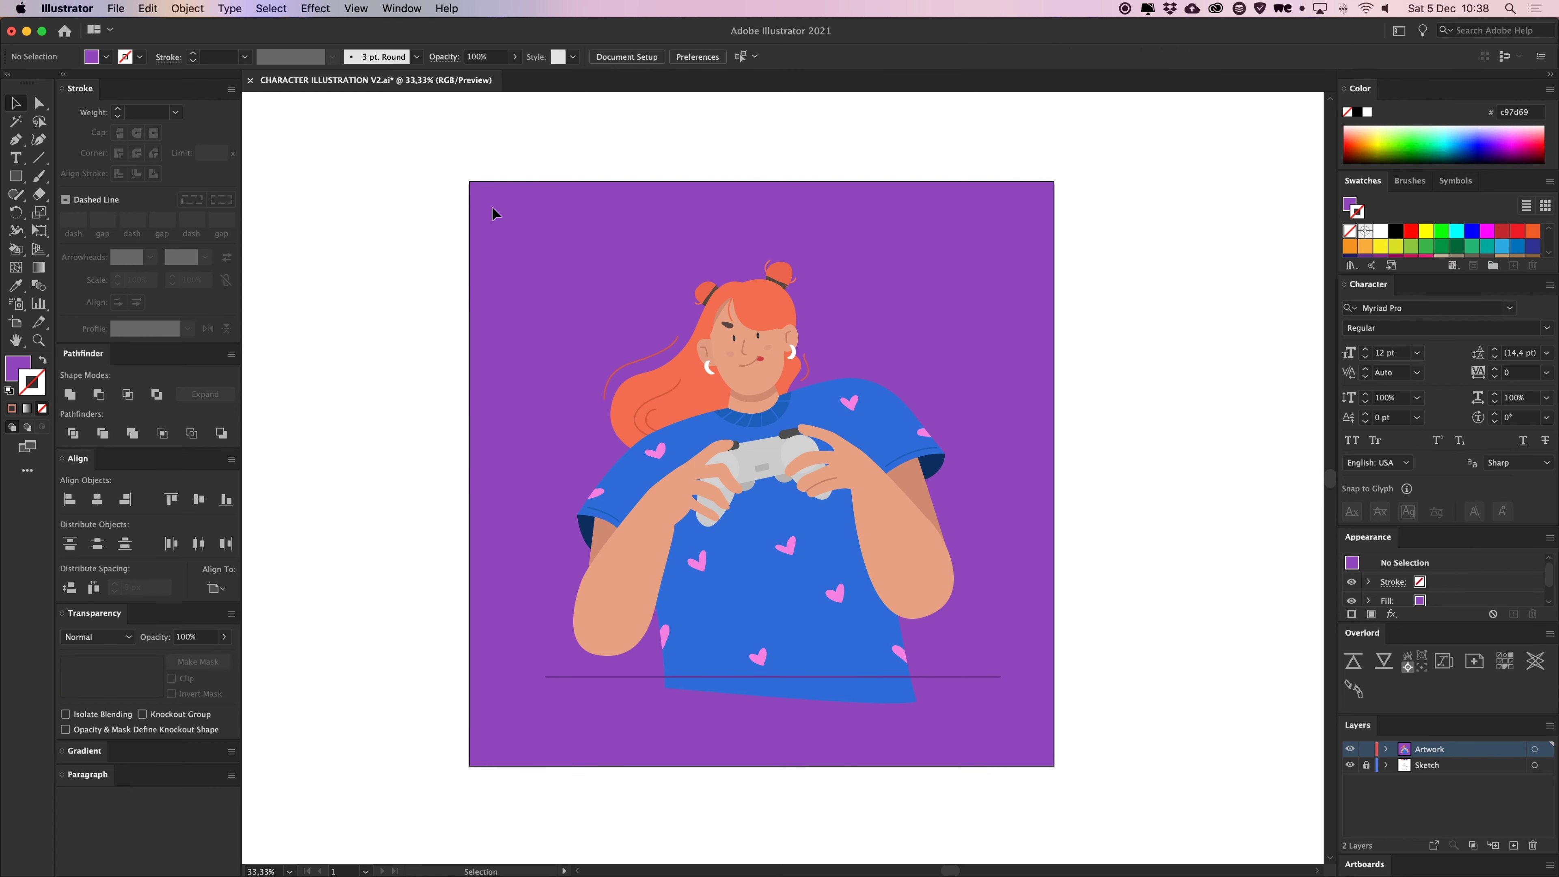
{"action": "key", "text": "super+a"}
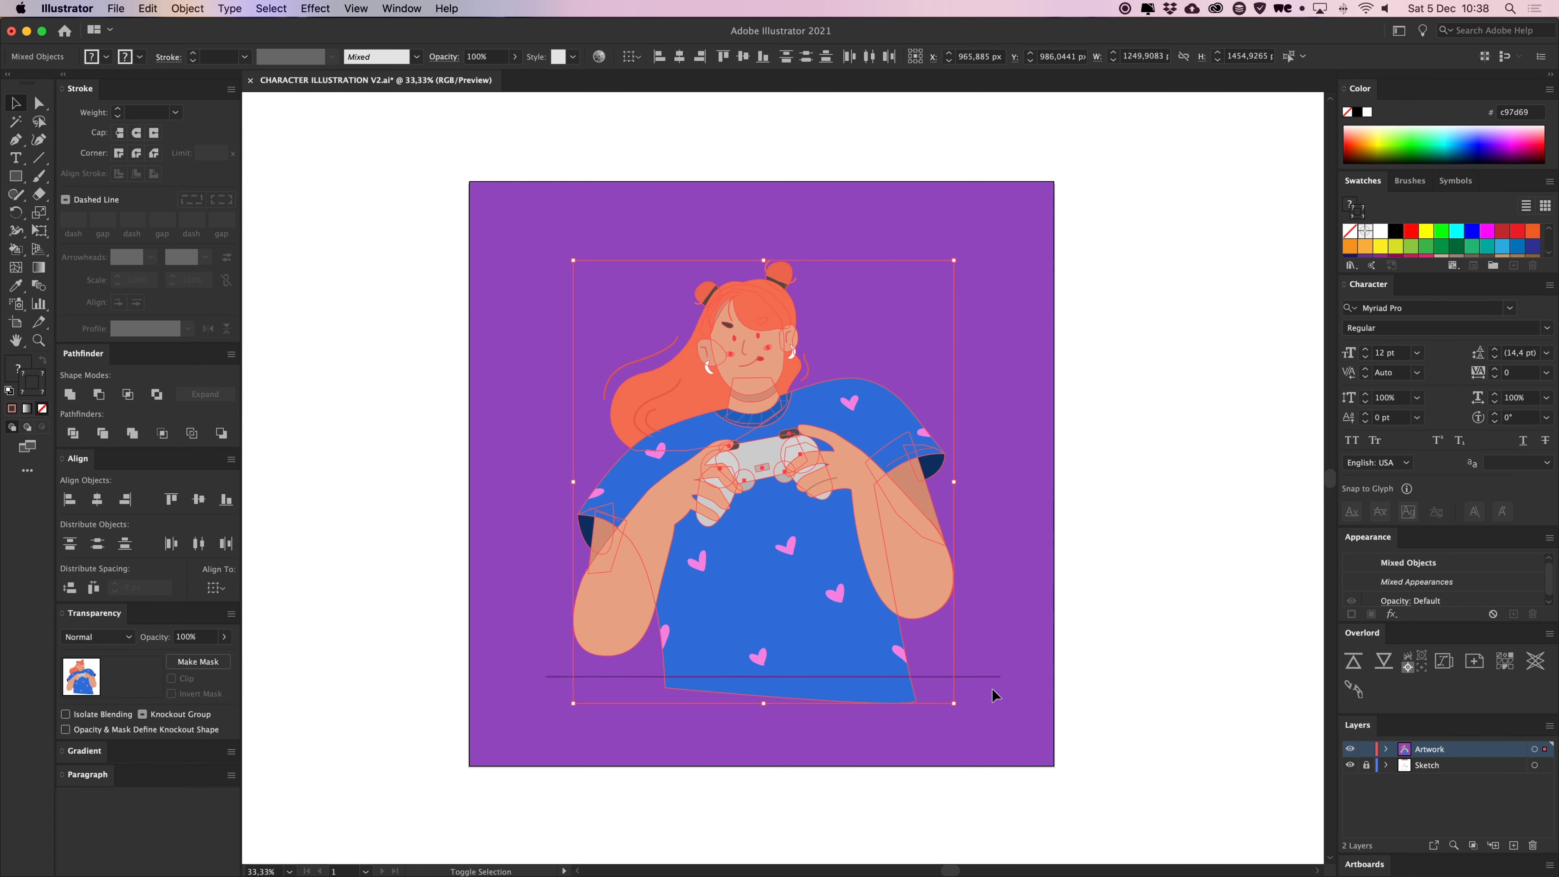
{"action": "left_click", "coordinate": [1117, 616]}
{"action": "left_click_drag", "start_coordinate": [756, 605], "coordinate": [458, 440]}
{"action": "key", "text": "super+z"}
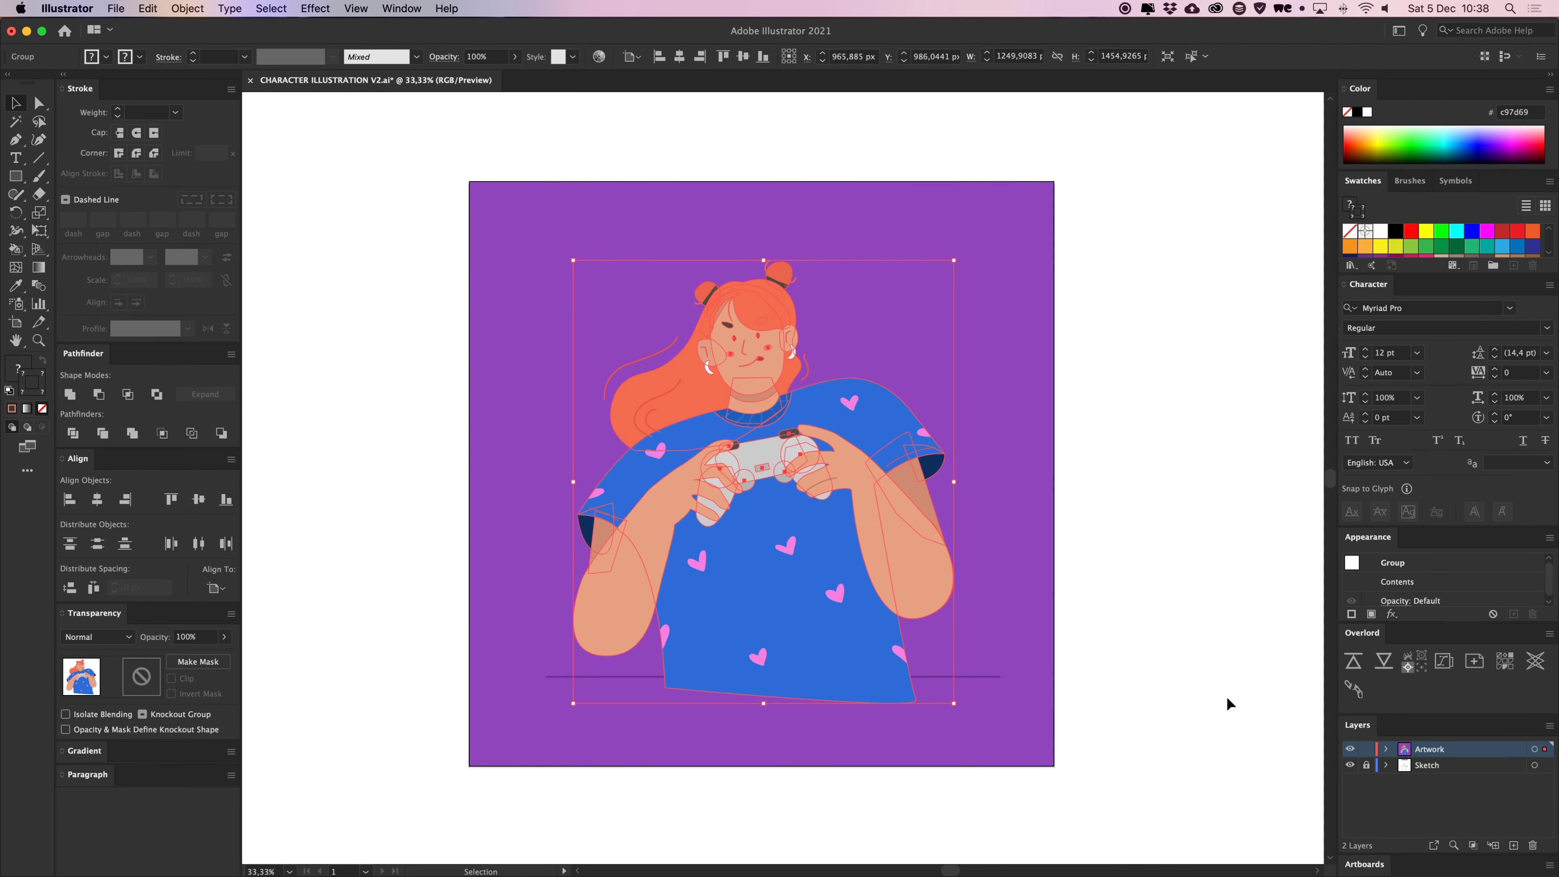
{"action": "left_click", "coordinate": [1226, 703]}
Bring the horizontal table line in front of the character's shirt
{"action": "key", "text": "super+equal"}
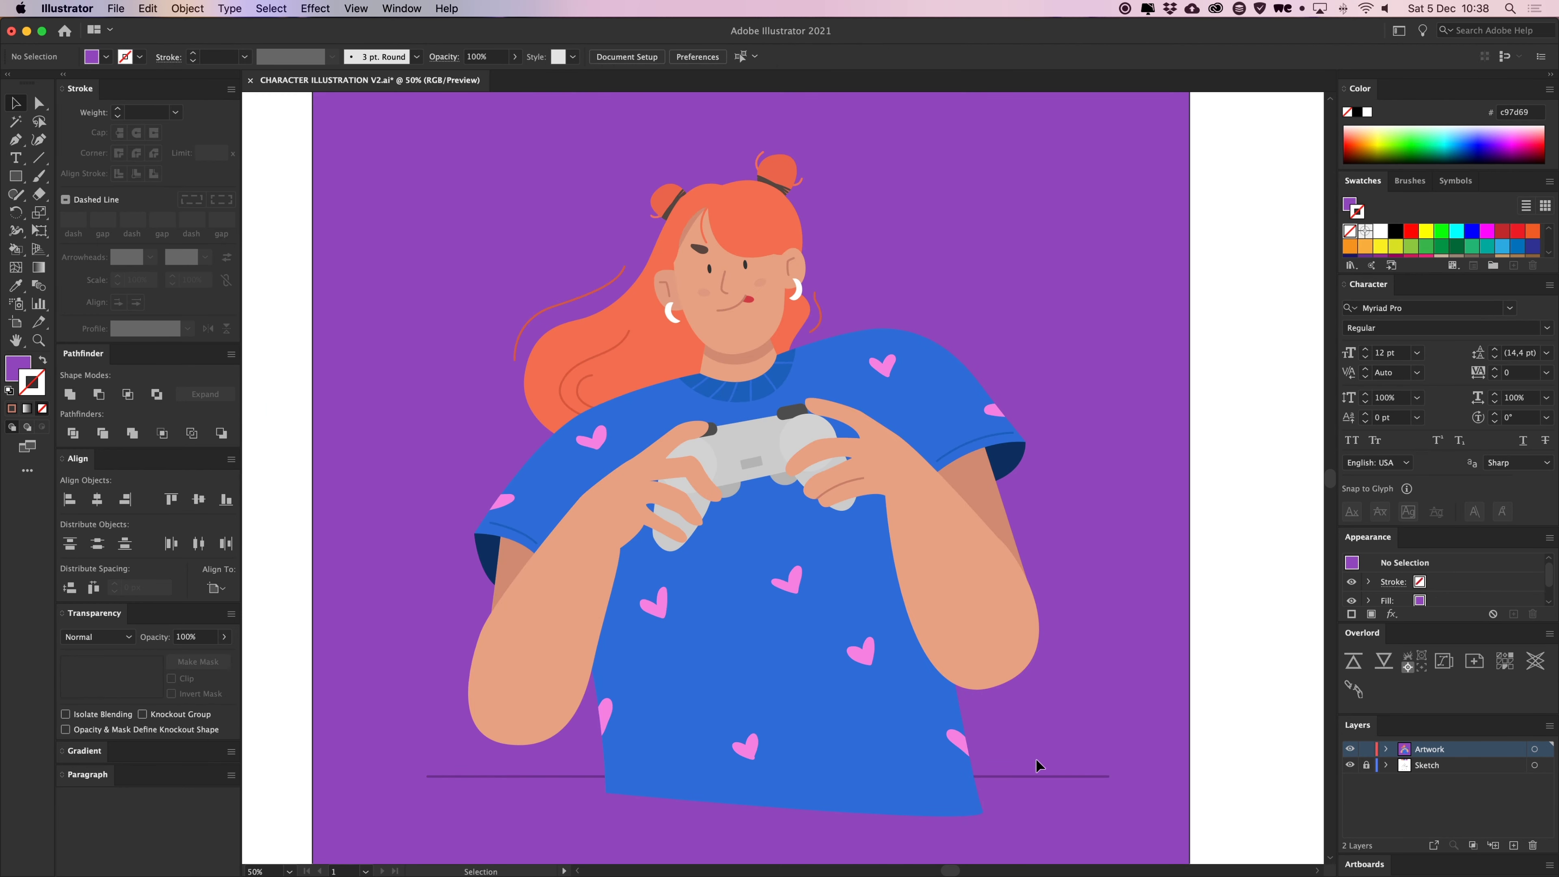
{"action": "left_click", "coordinate": [1039, 775]}
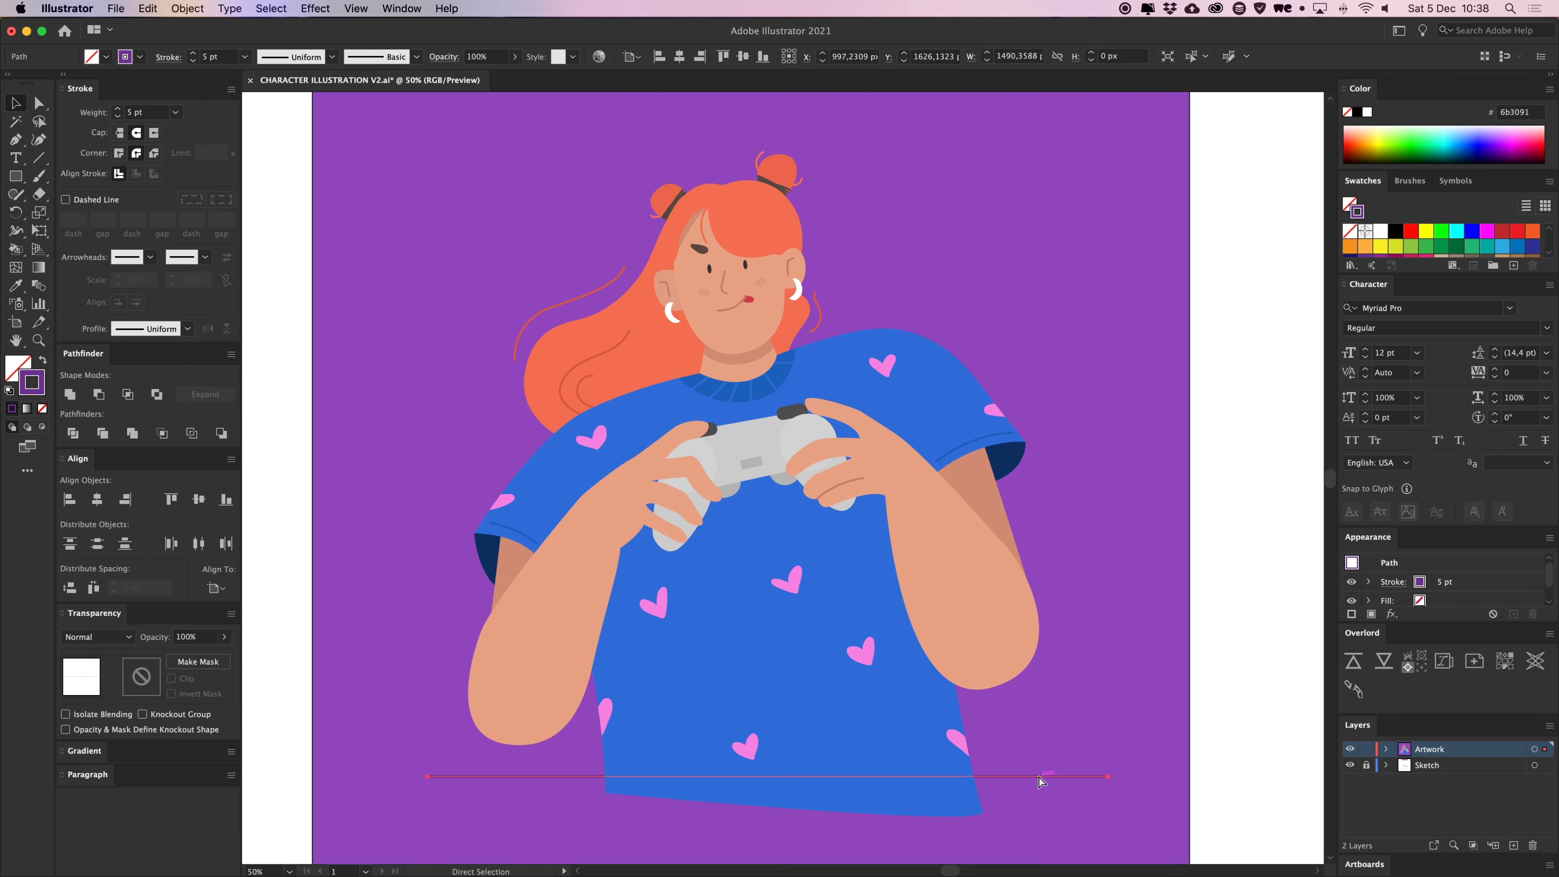
{"action": "left_click", "coordinate": [1219, 740]}
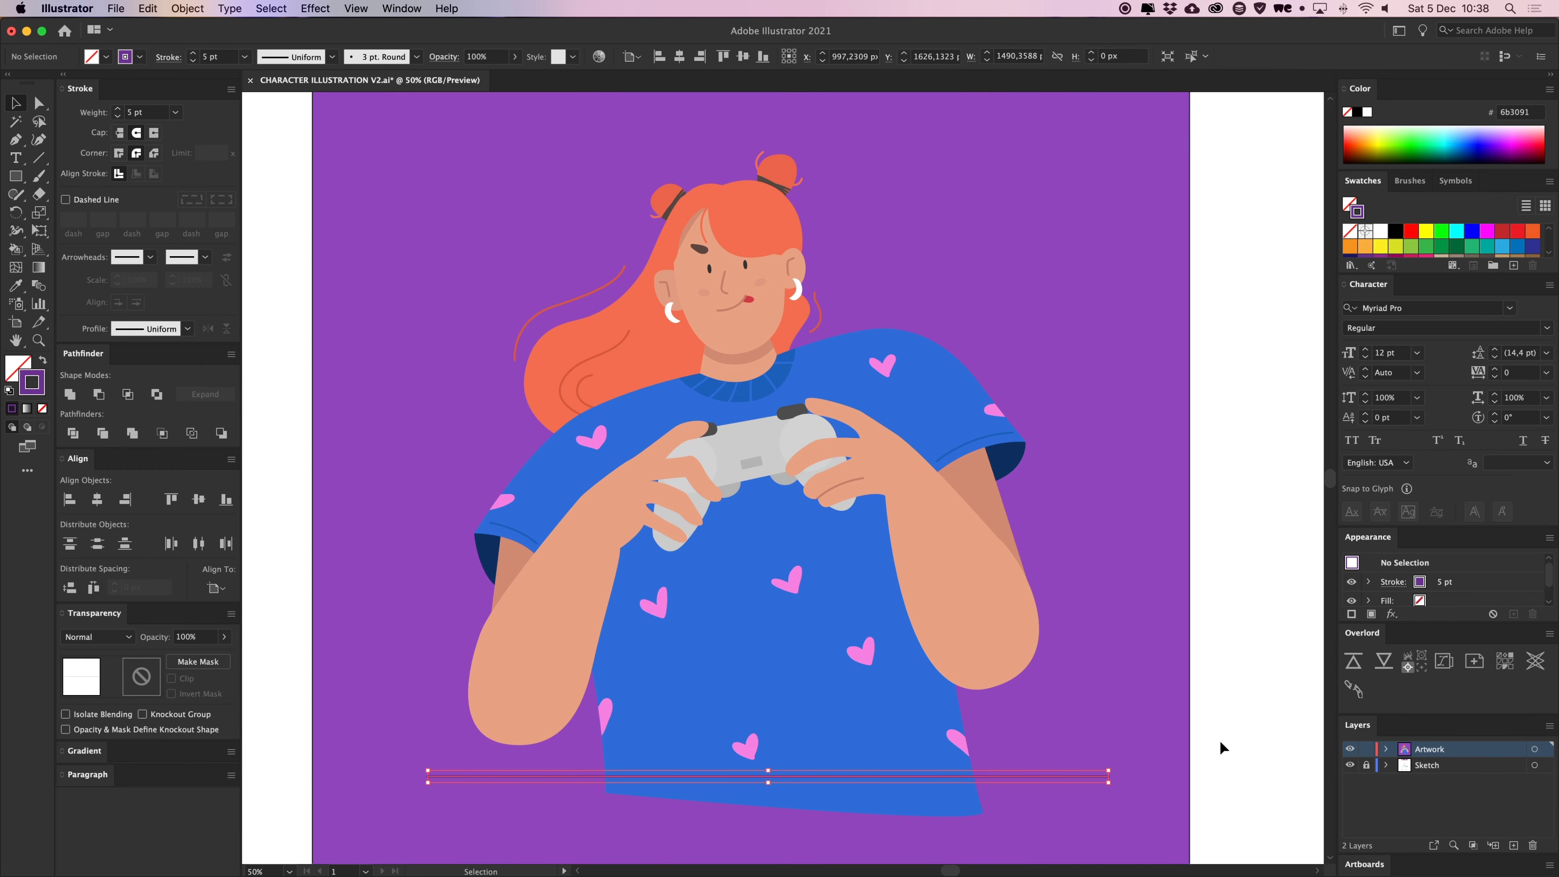
{"action": "left_click_drag", "start_coordinate": [1219, 740], "coordinate": [1215, 711]}
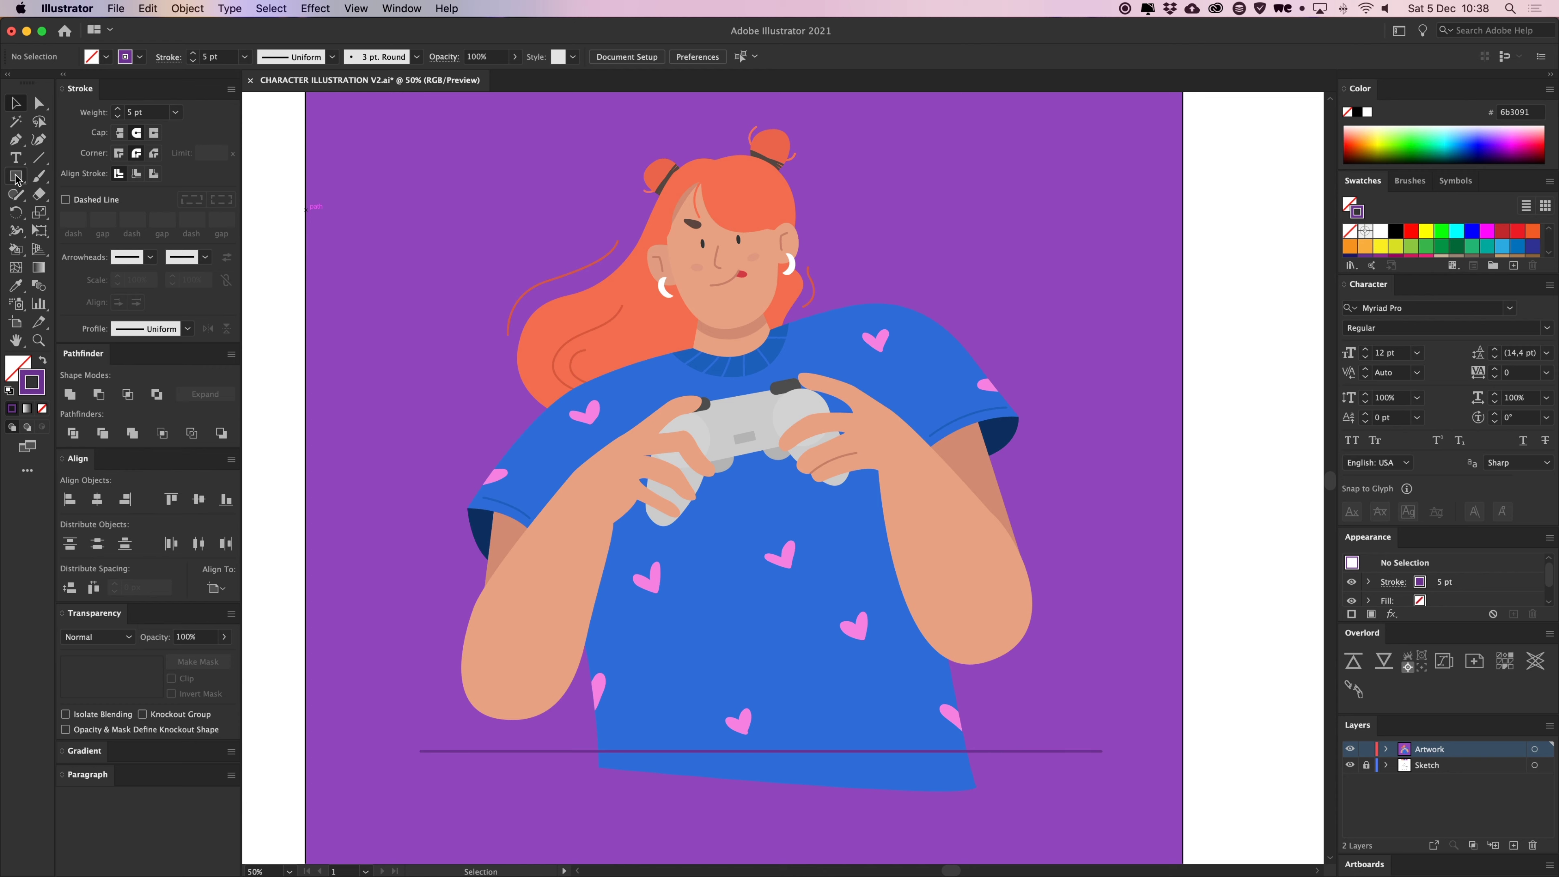
Draw a rectangle about 1789 by 1417 px over the character down to the table line, with a dark purple fill and no stroke
{"action": "mouse_move", "coordinate": [445, 121]}
{"action": "left_mouse_down"}
{"action": "mouse_move", "coordinate": [442, 110]}
{"action": "mouse_move", "coordinate": [440, 141]}
{"action": "left_mouse_up"}
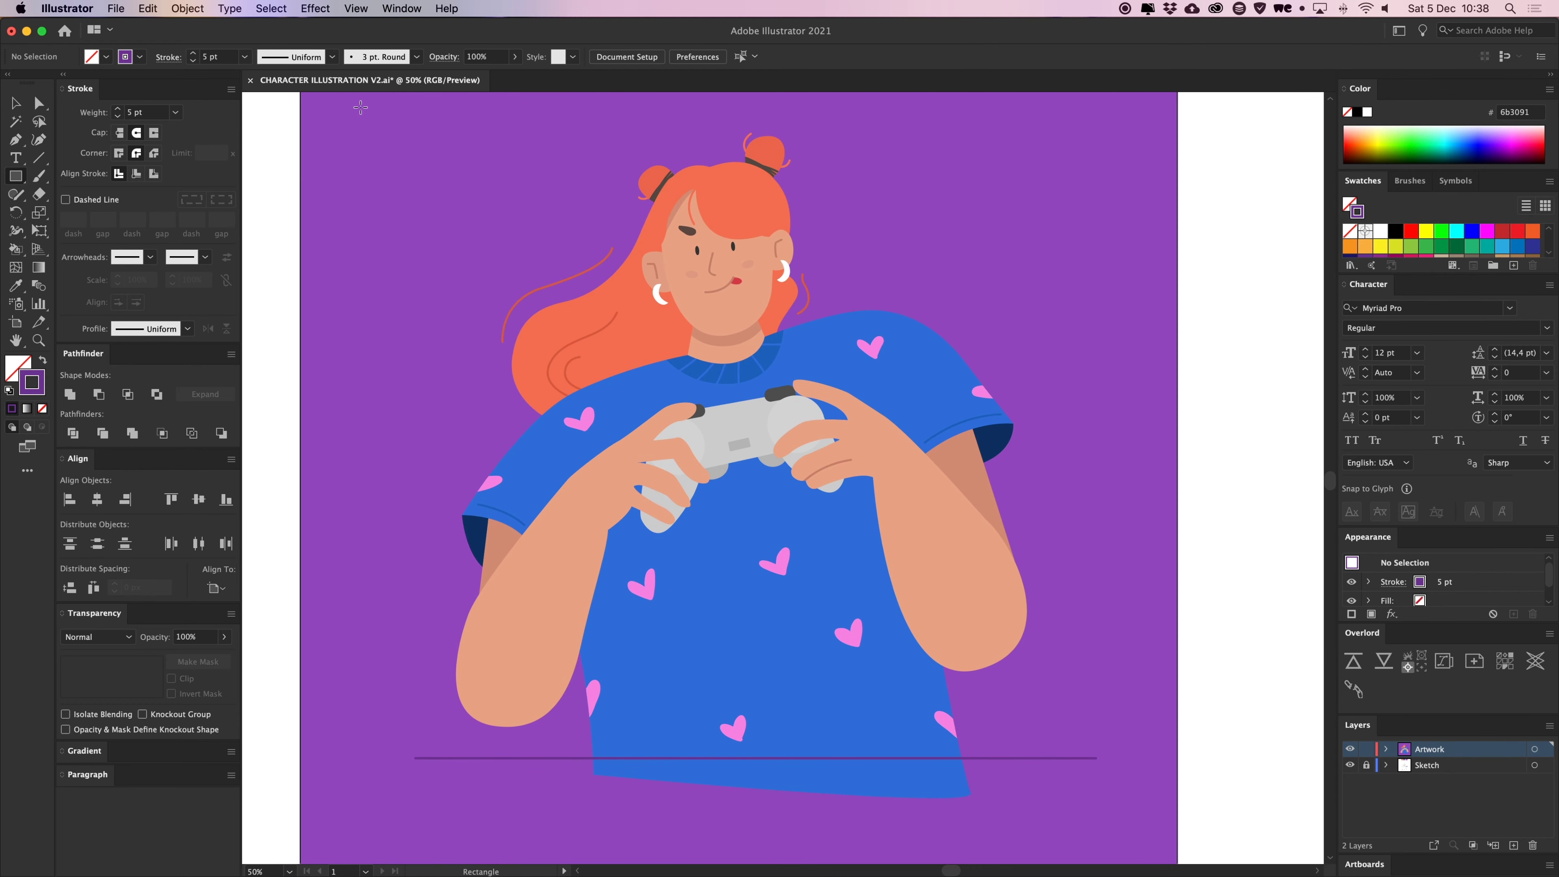
{"action": "mouse_move", "coordinate": [348, 108]}
{"action": "left_mouse_down"}
{"action": "mouse_move", "coordinate": [934, 366]}
{"action": "mouse_move", "coordinate": [1159, 622]}
{"action": "mouse_move", "coordinate": [1146, 735]}
{"action": "mouse_move", "coordinate": [1164, 754]}
{"action": "left_mouse_up"}
{"action": "left_click", "coordinate": [42, 362]}
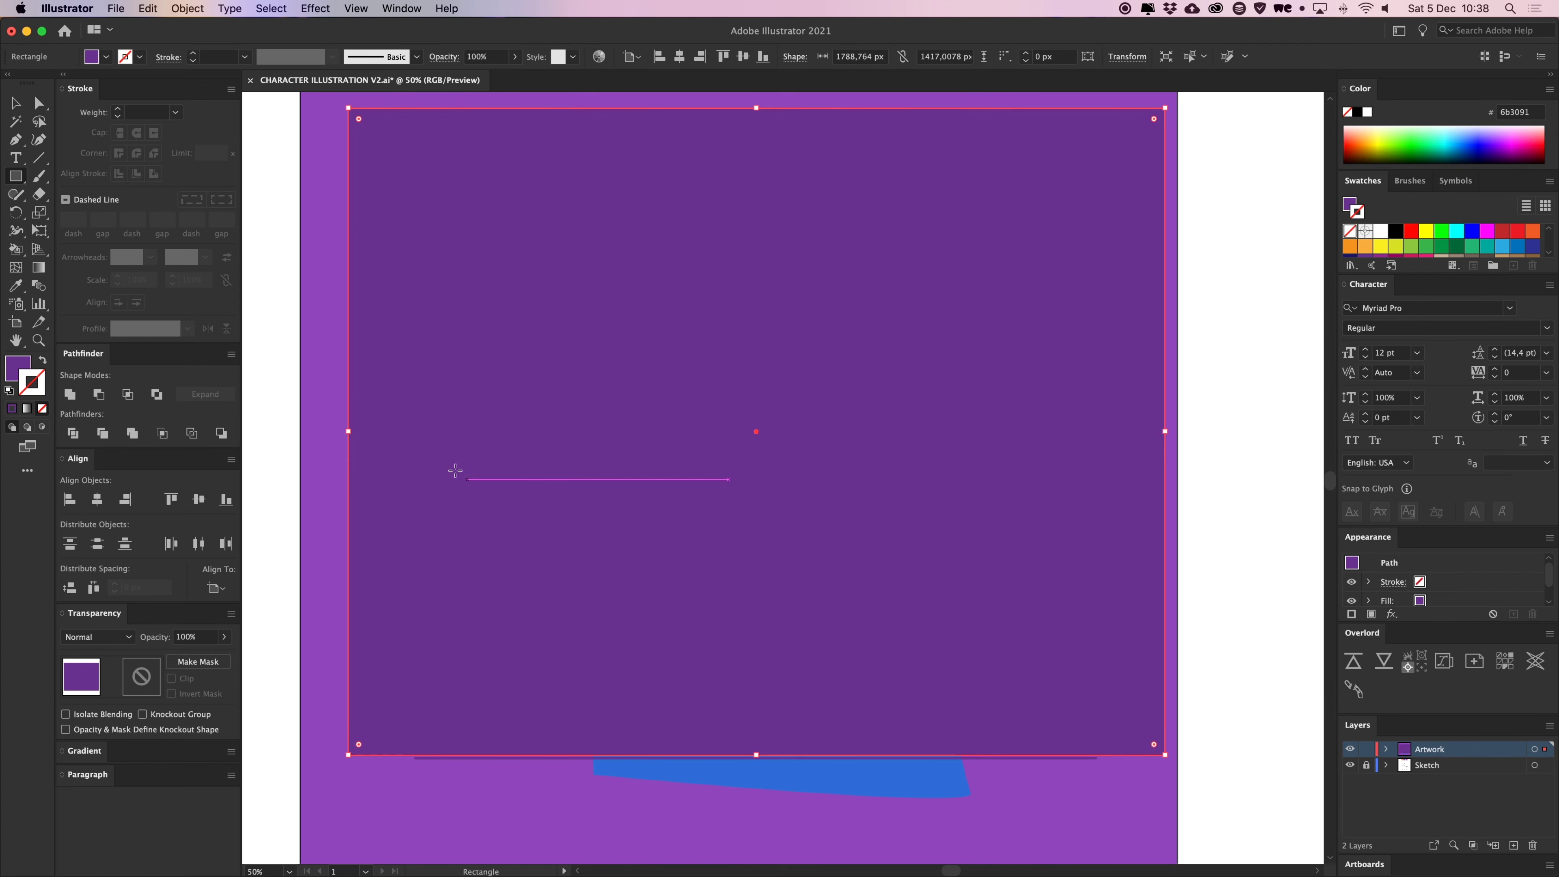
Shift the rectangle down to meet the table line and use it as a clipping mask for the character group
{"action": "key", "text": "v"}
{"action": "key", "text": "super+a"}
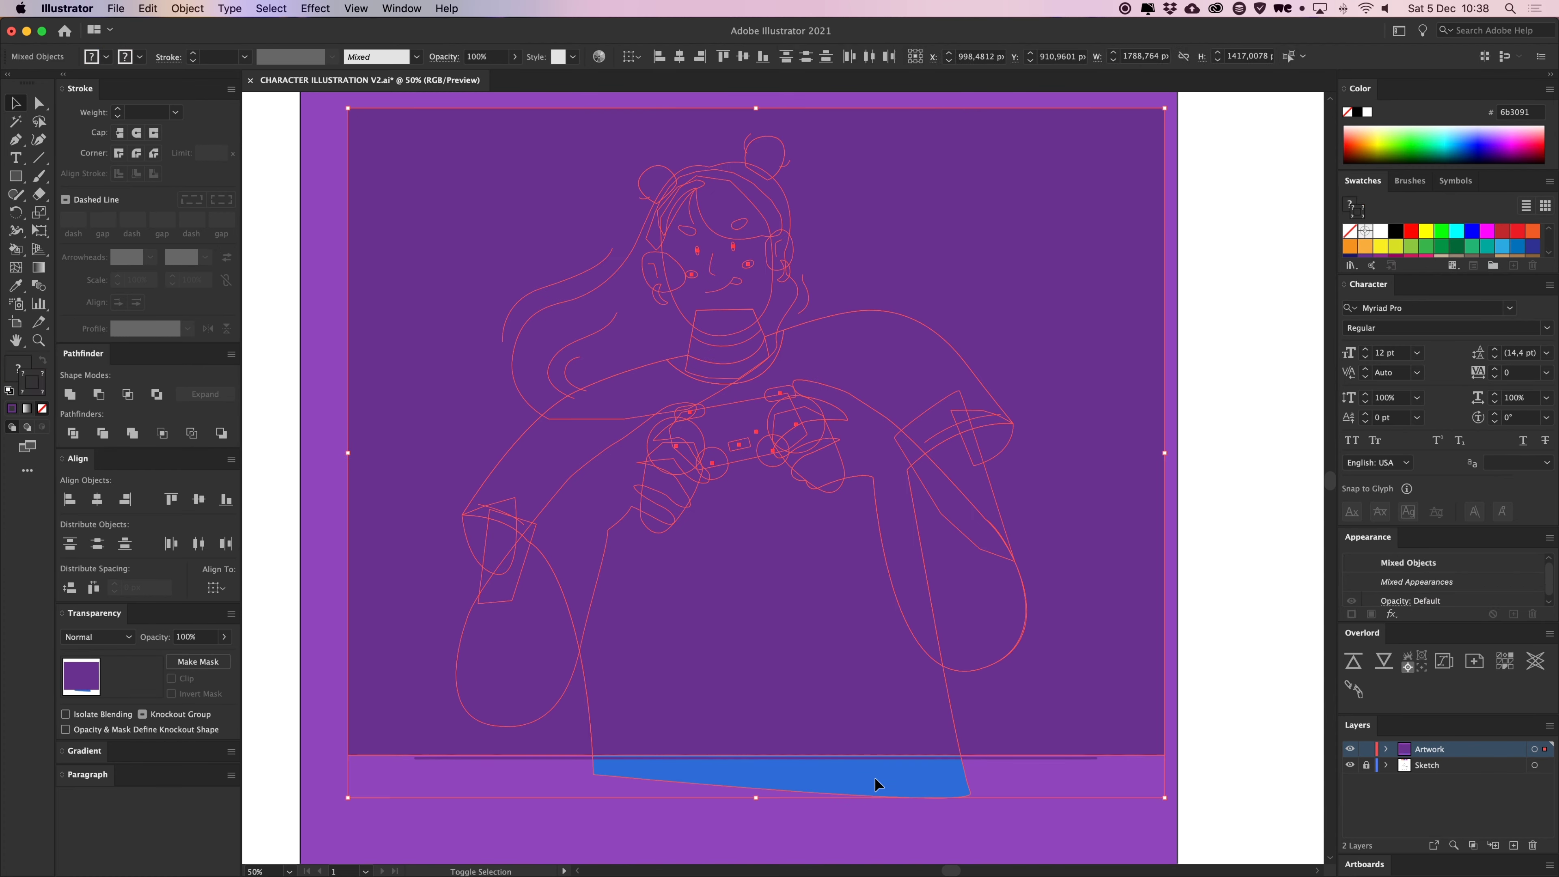
{"action": "right_click", "coordinate": [669, 470]}
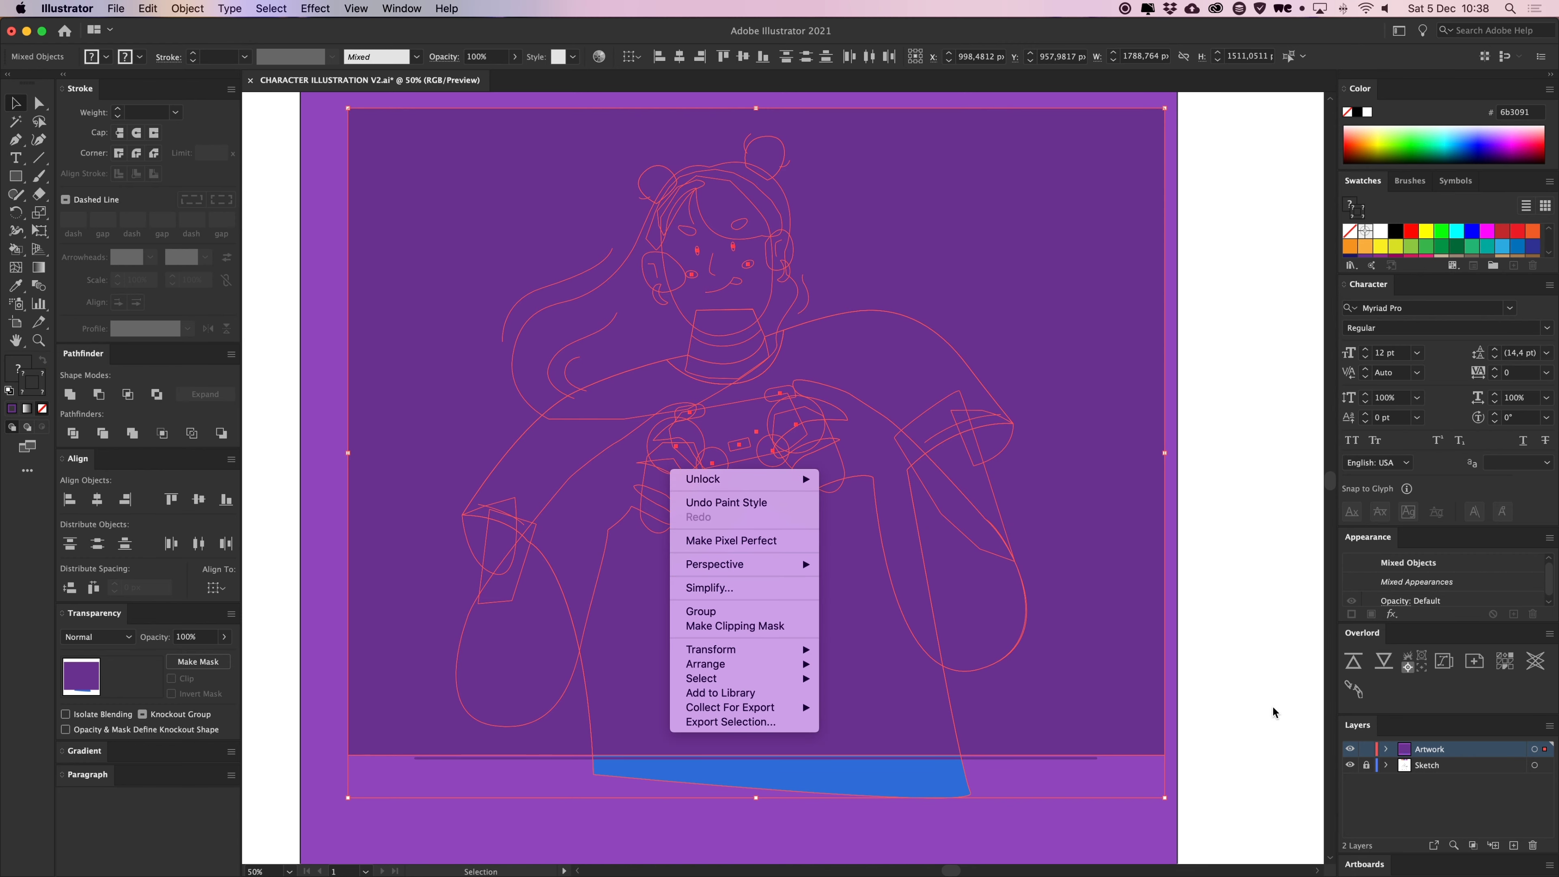
{"action": "left_click", "coordinate": [1196, 715]}
{"action": "left_click_drag", "start_coordinate": [1085, 694], "coordinate": [1085, 697]}
{"action": "left_click", "coordinate": [832, 798], "text": "shift"}
{"action": "right_click", "coordinate": [789, 593]}
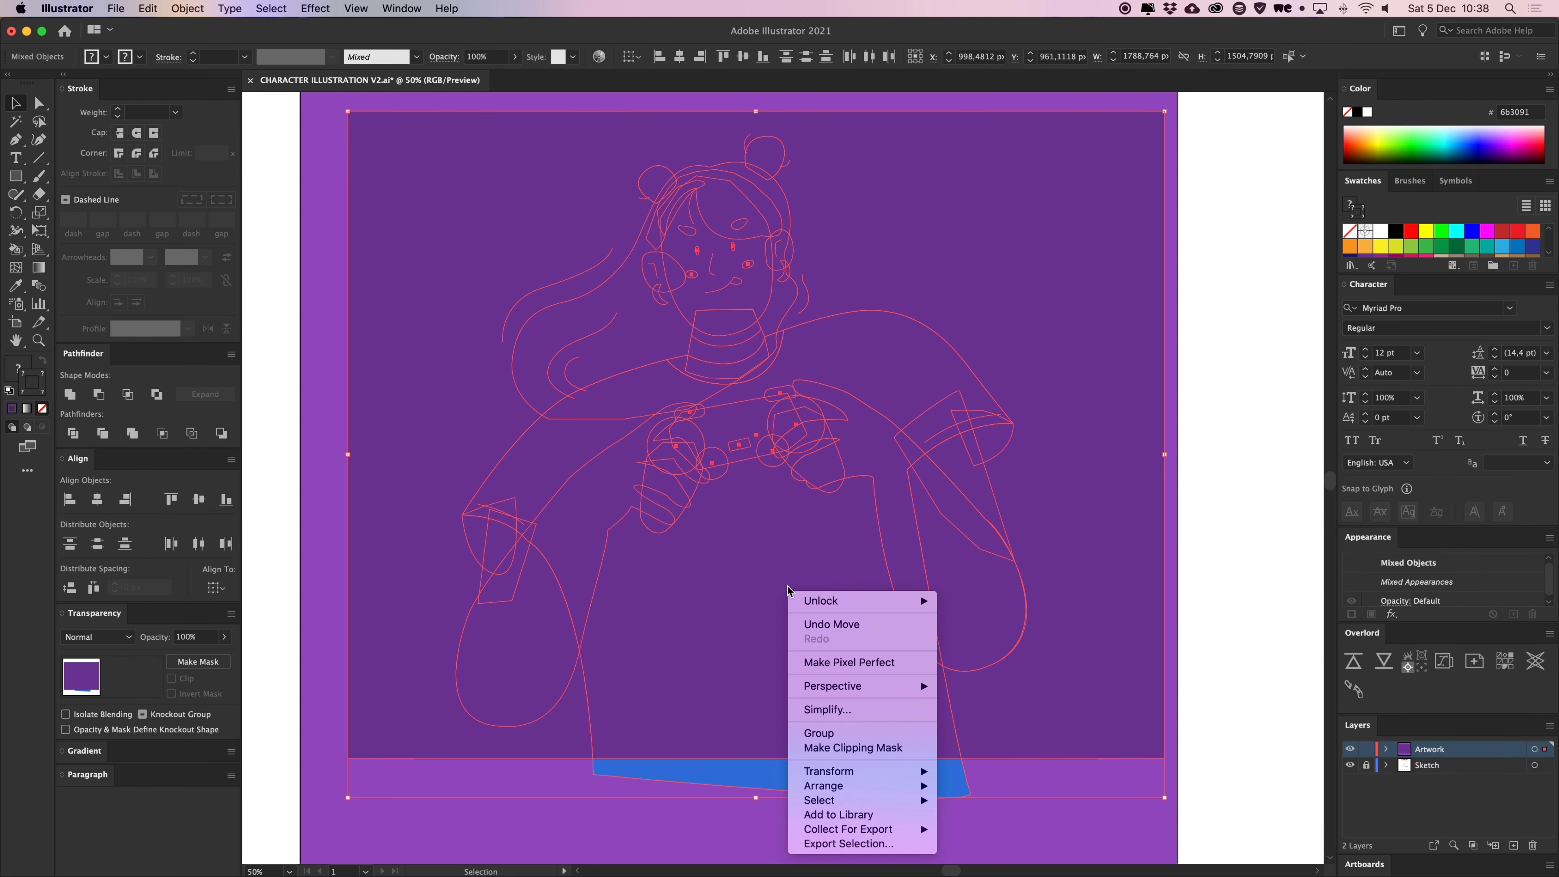
{"action": "left_click", "coordinate": [853, 748]}
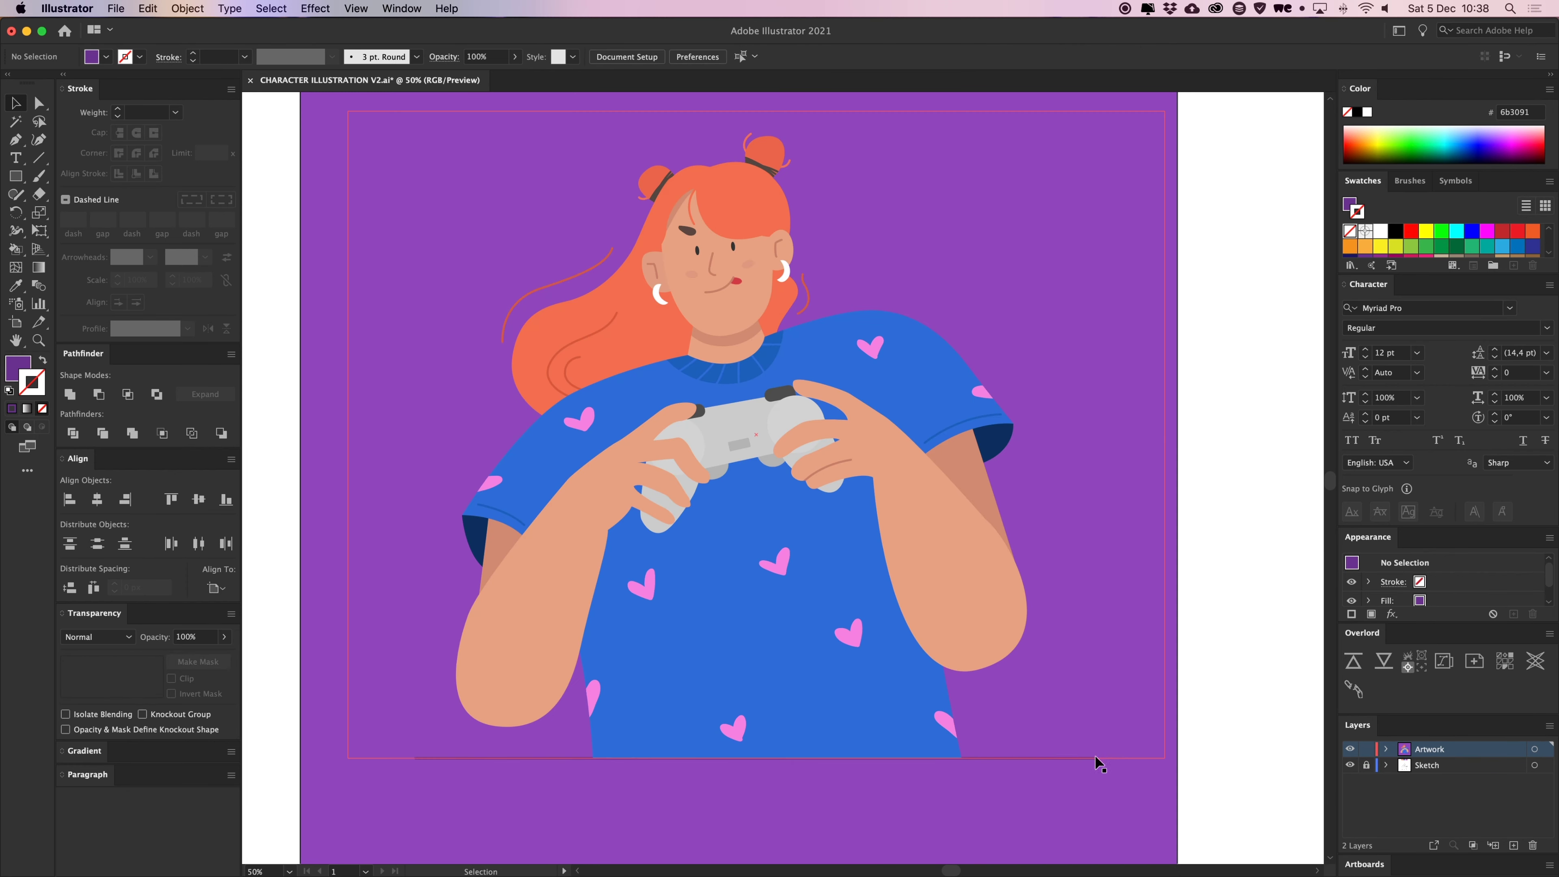
Bring the table line in front of the clipped character and centre it horizontally at X 960 px
{"action": "key", "text": "super+z"}
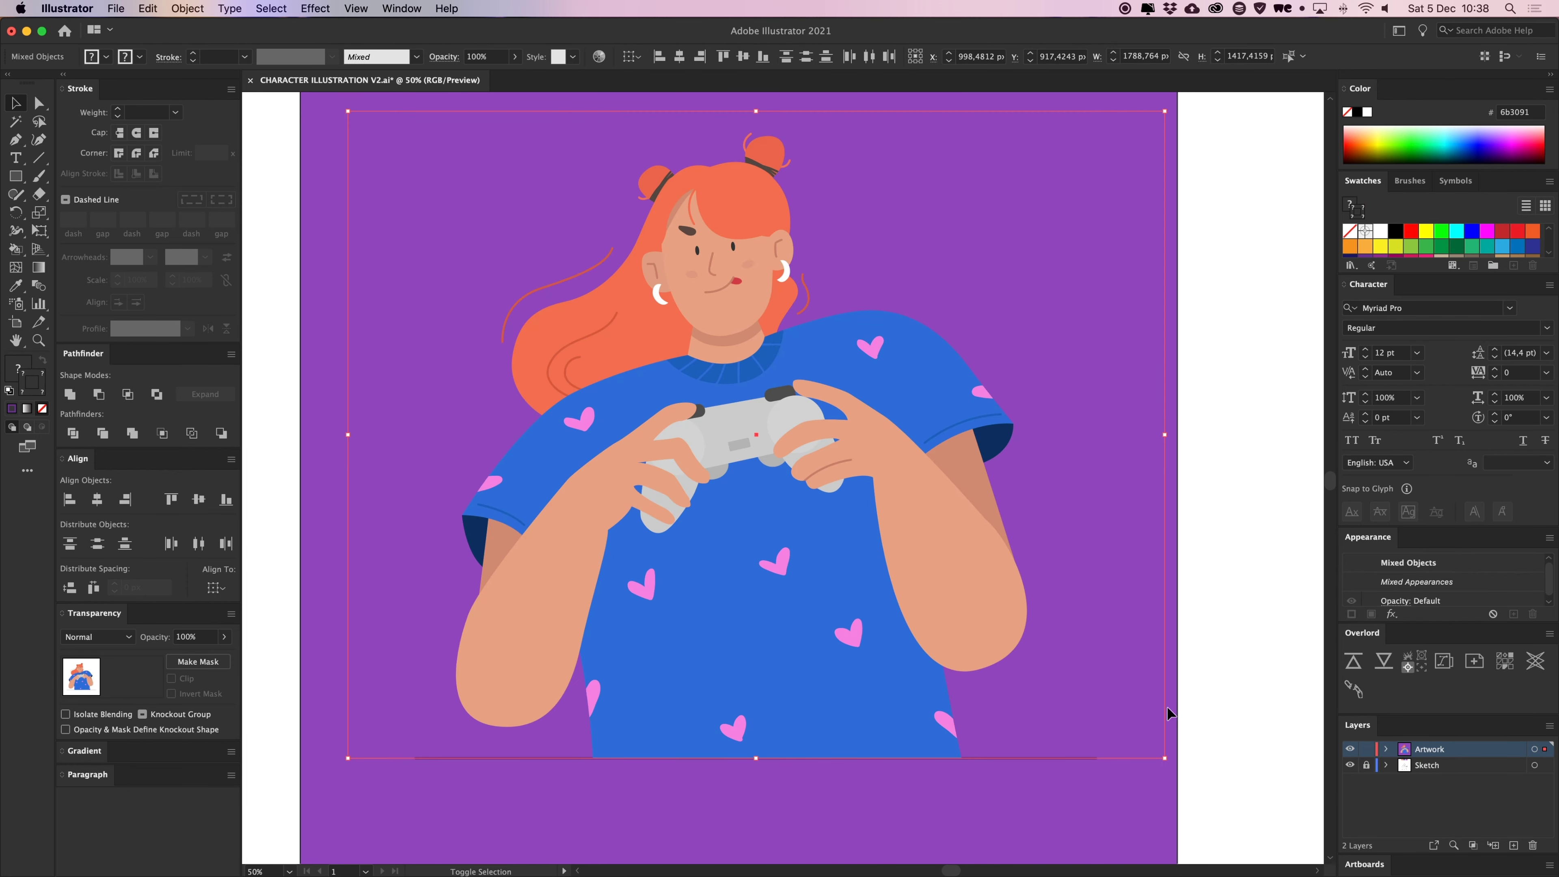
{"action": "key", "text": "super+shift+z"}
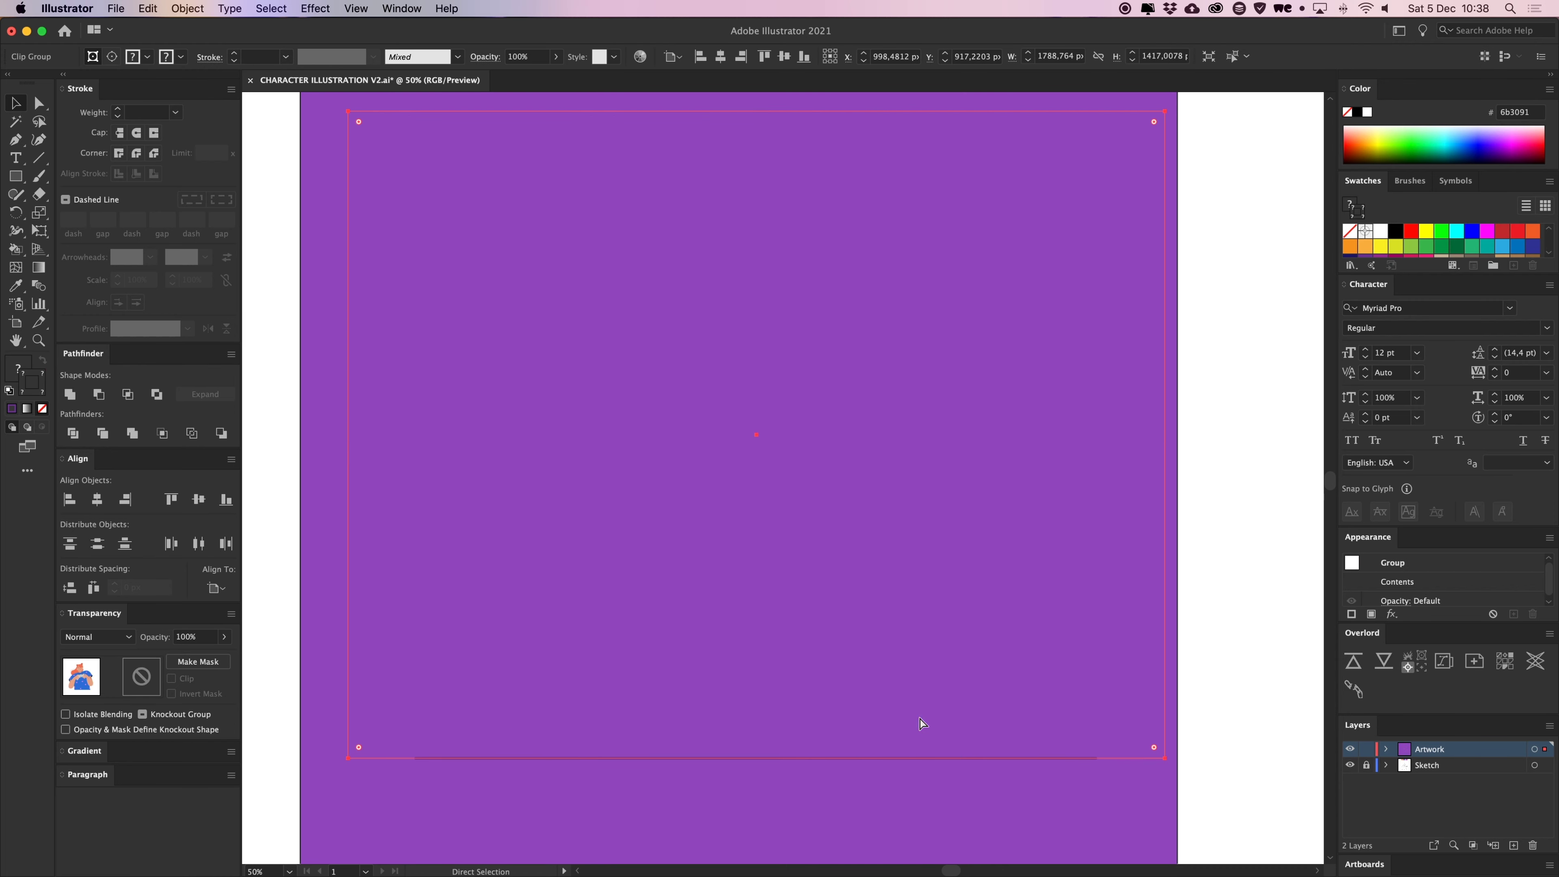
{"action": "left_click", "coordinate": [1224, 692]}
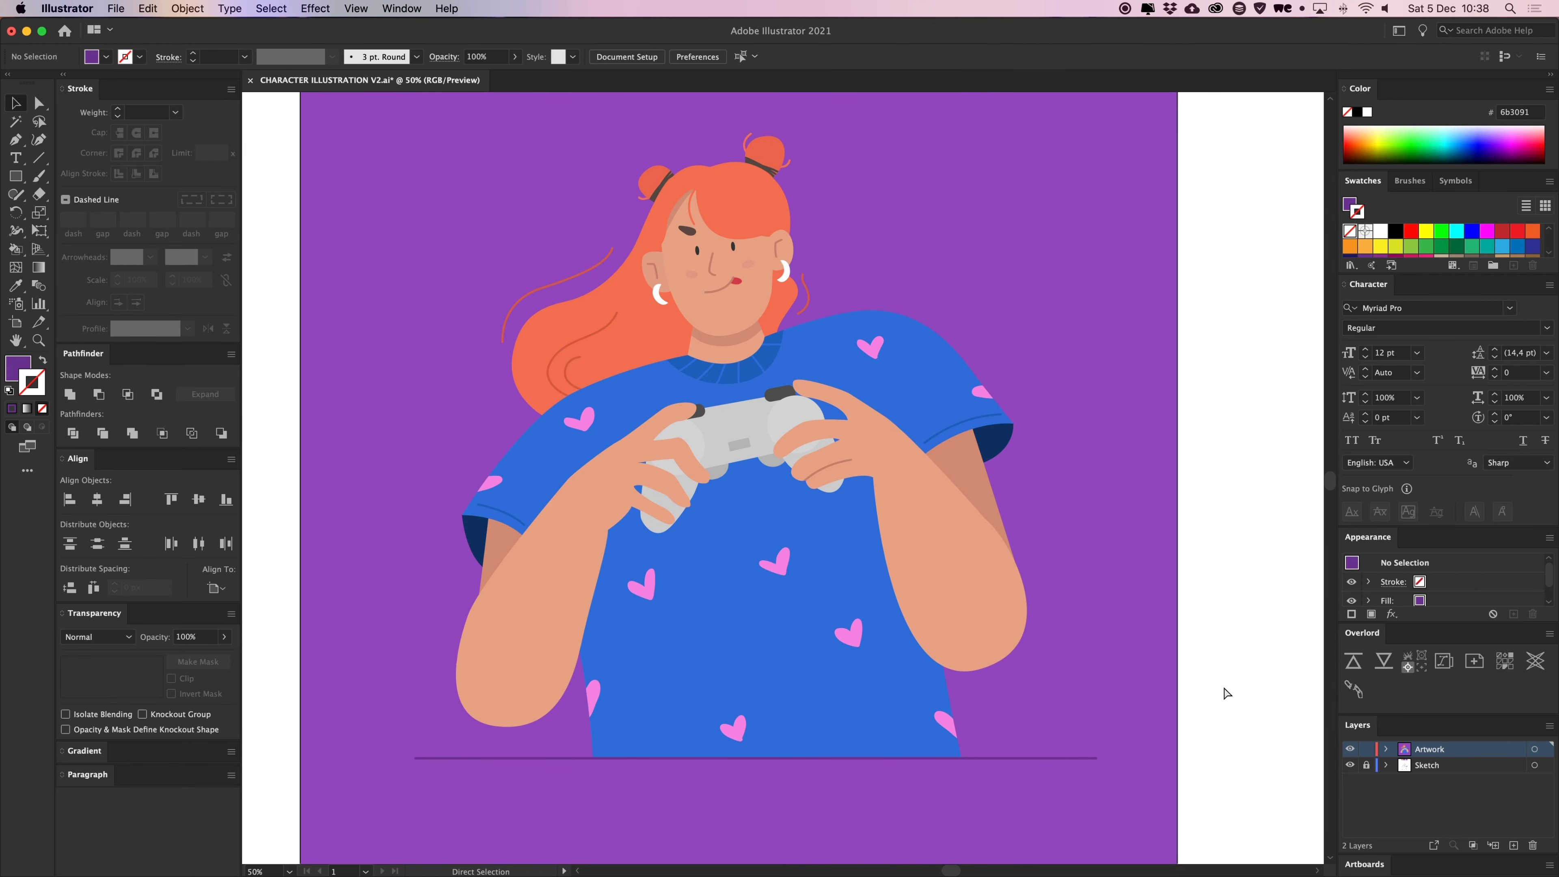
{"action": "key", "text": "super+minus"}
{"action": "left_click", "coordinate": [968, 666]}
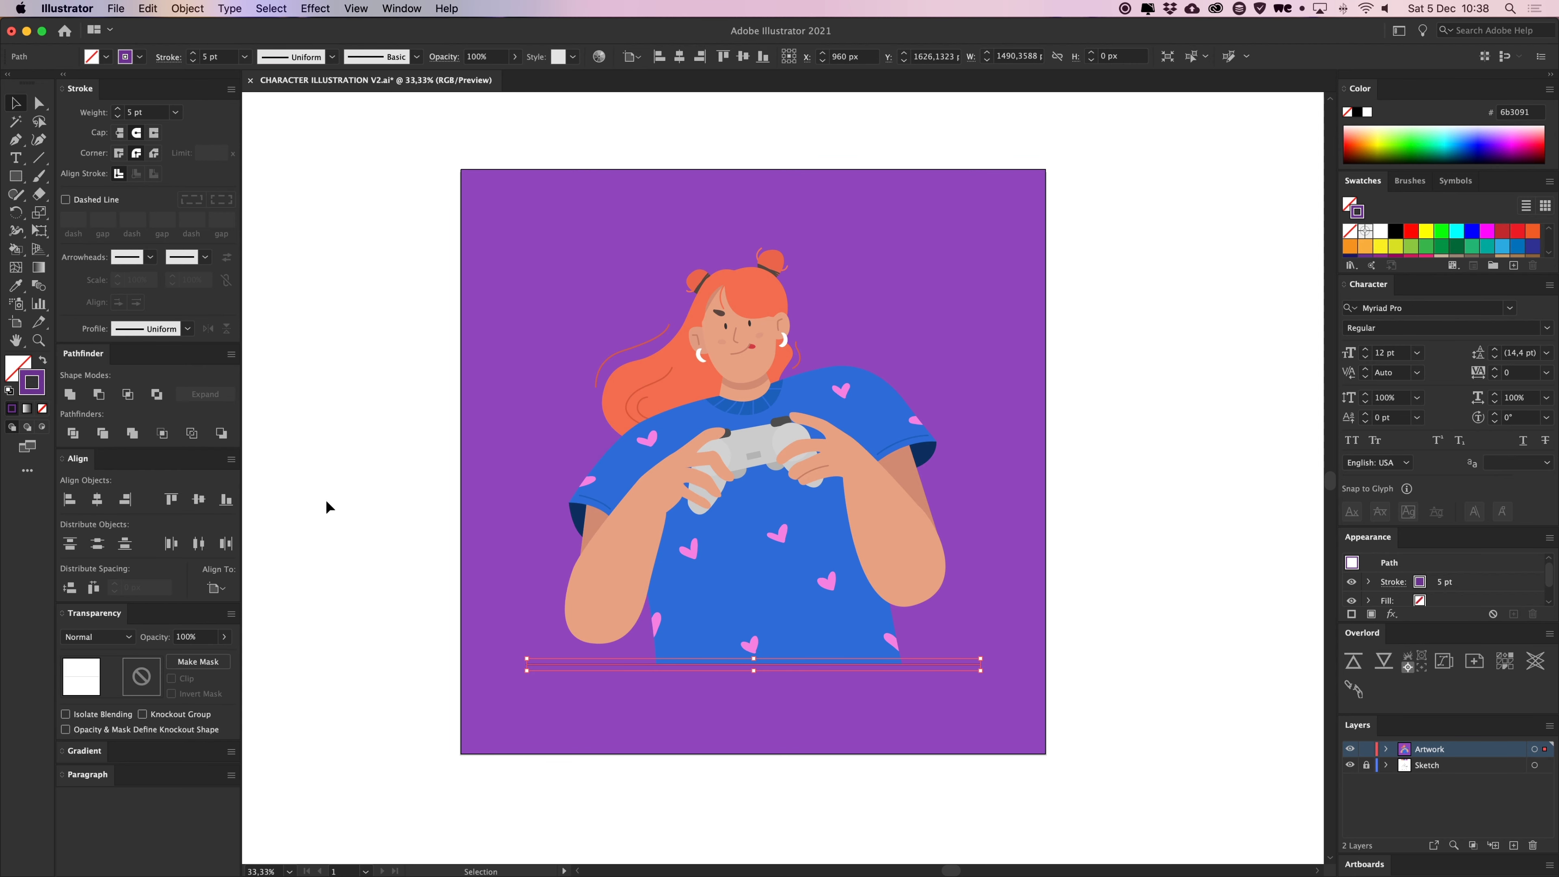
{"action": "left_click", "coordinate": [326, 507]}
{"action": "mouse_move", "coordinate": [1165, 485]}
{"action": "left_mouse_down"}
{"action": "mouse_move", "coordinate": [1111, 467]}
{"action": "mouse_move", "coordinate": [1138, 499]}
{"action": "left_mouse_up"}
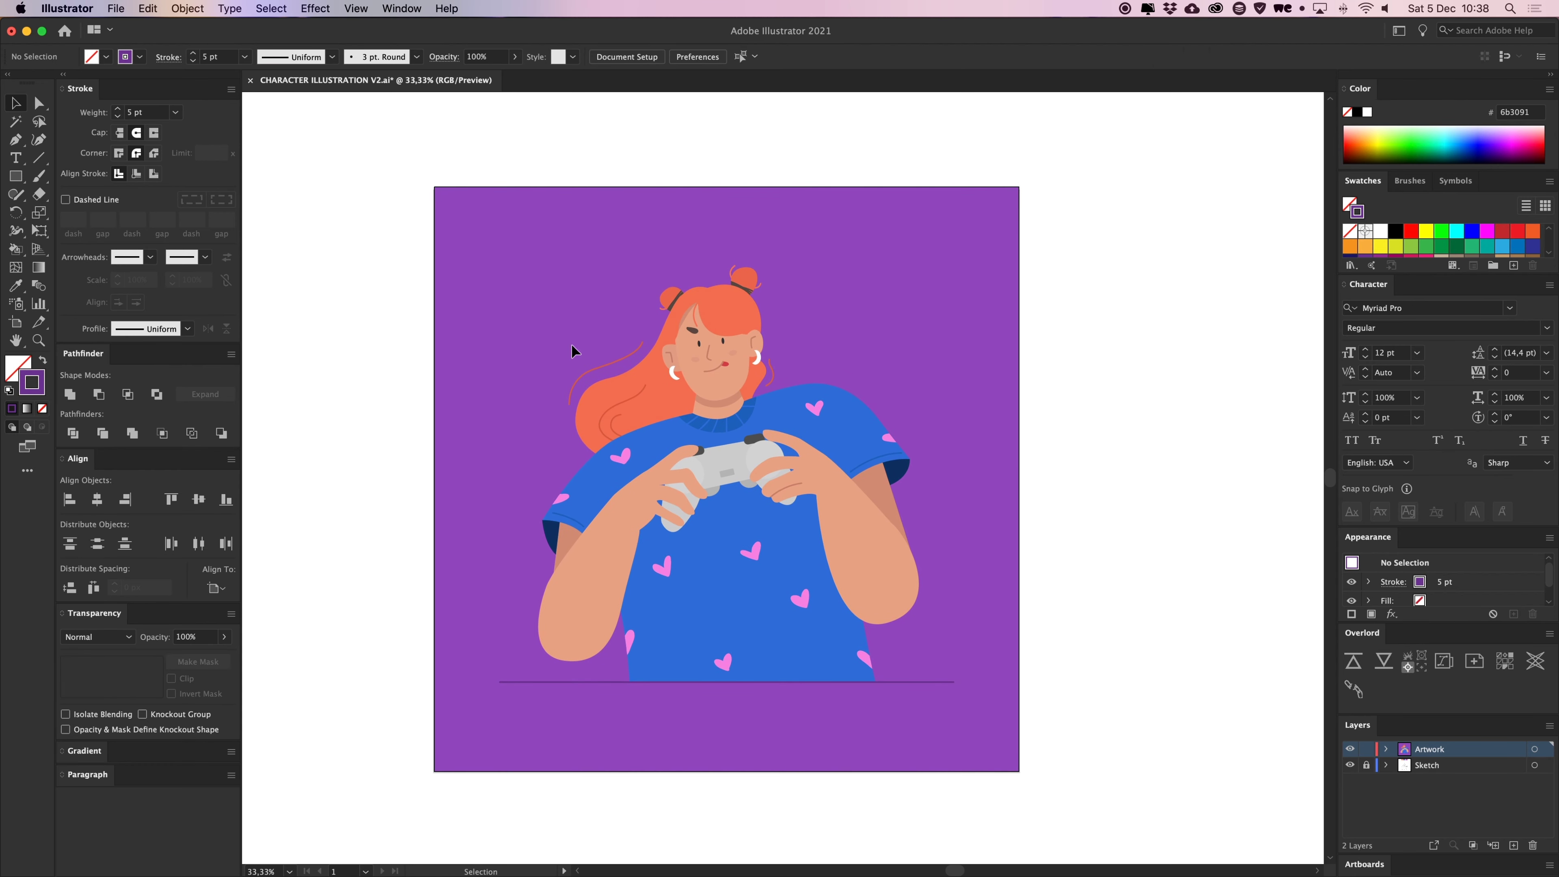
Examine the whole illustration and the fingers around the controller for details that still need shading
{"action": "key", "text": "super+equal"}
{"action": "scroll", "coordinate": [574, 345], "scroll_direction": "left", "scroll_amount": 3}
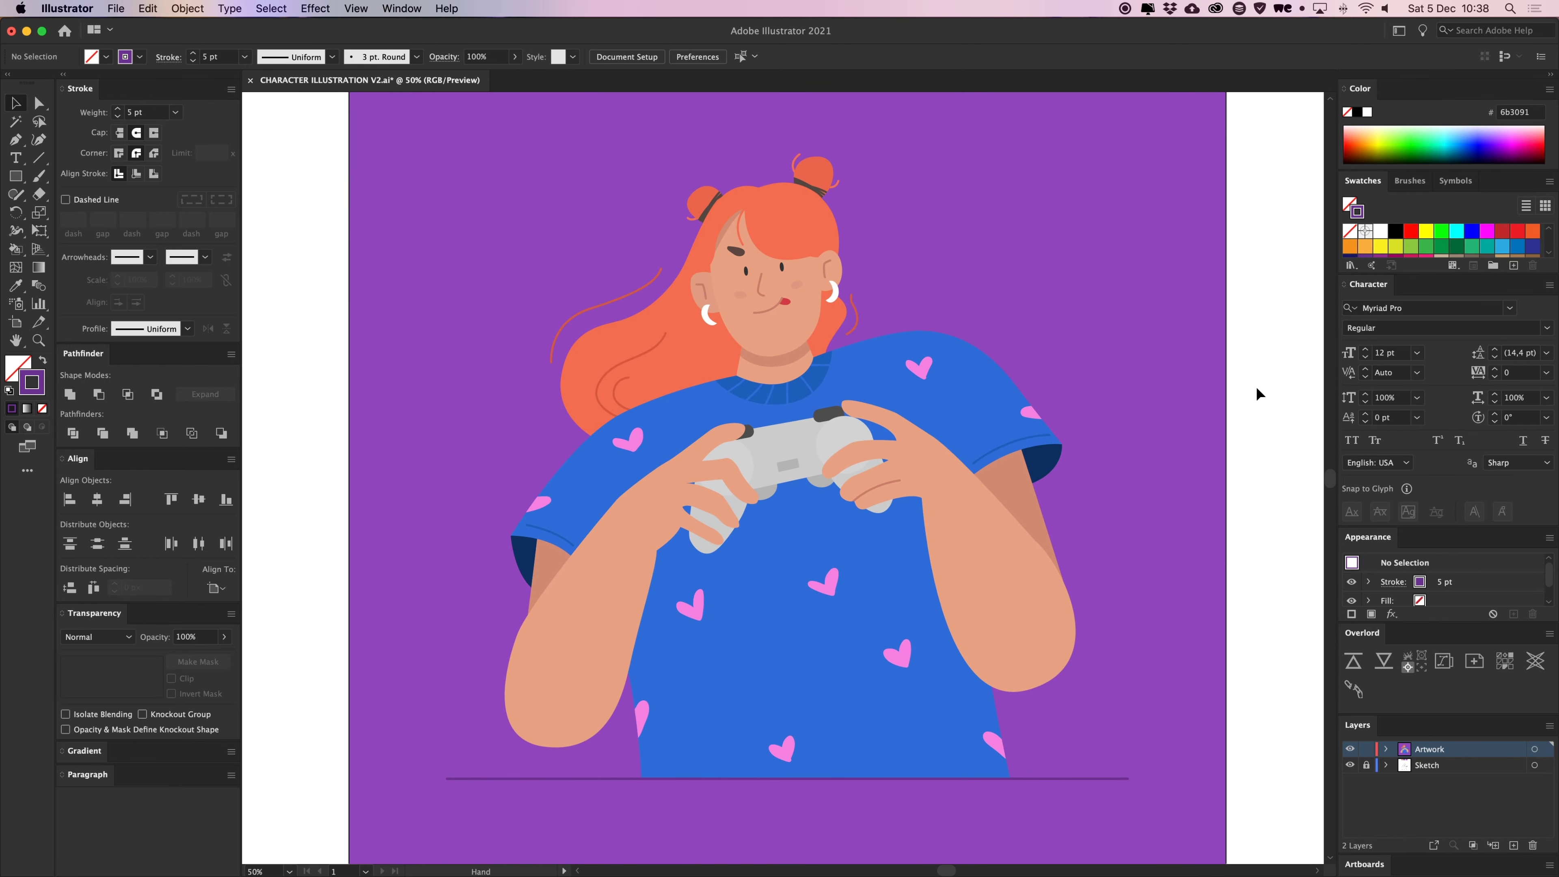
{"action": "left_click_drag", "start_coordinate": [1255, 386], "coordinate": [1250, 390]}
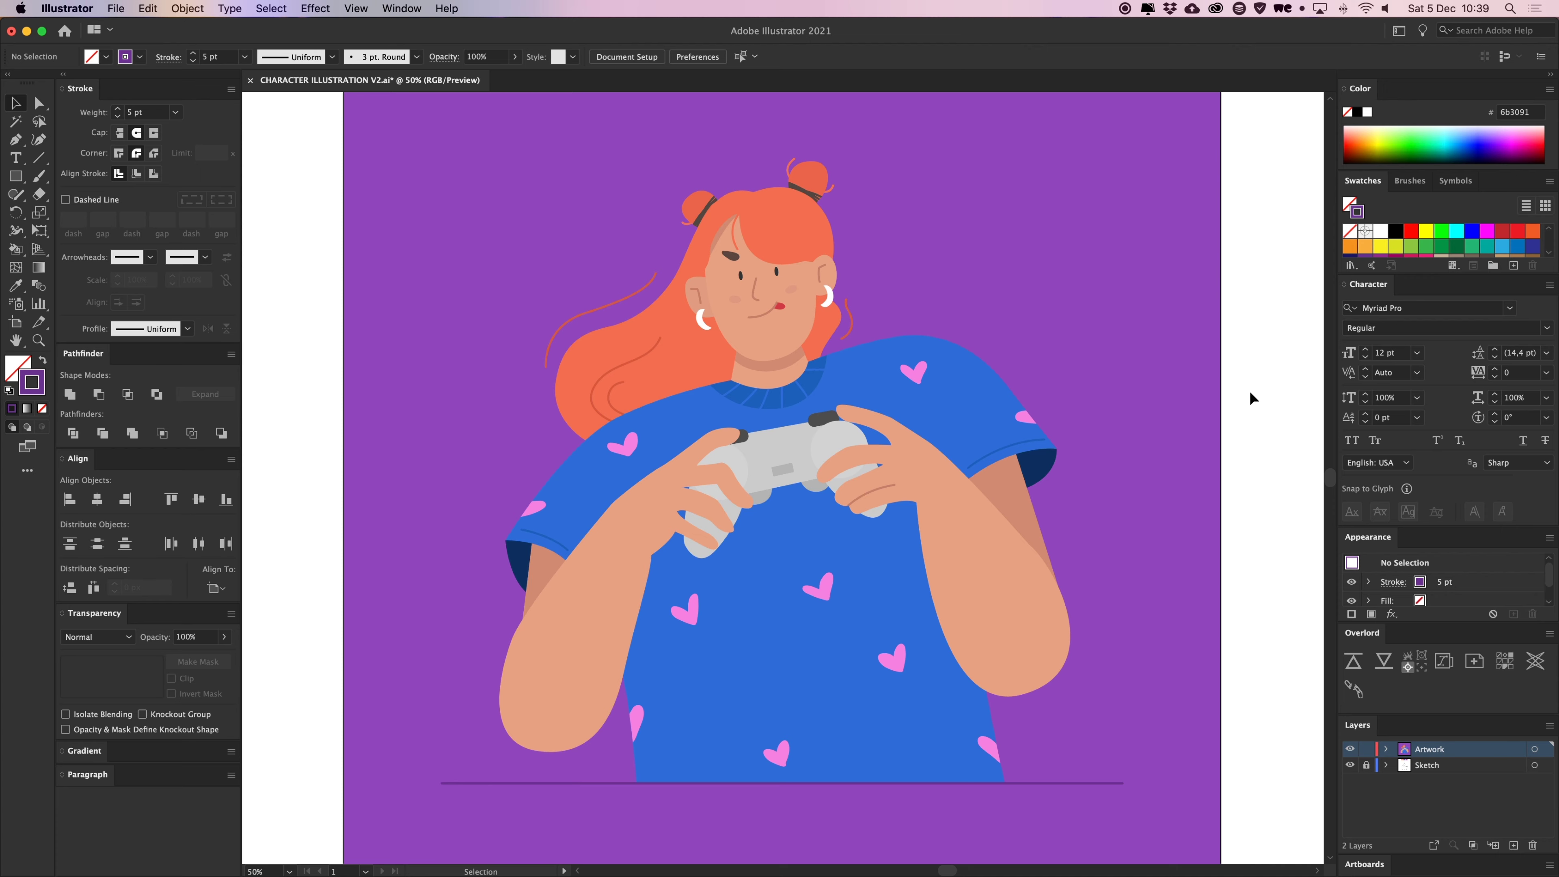
{"action": "key", "text": "super+="}
{"action": "key", "text": "super+="}
{"action": "key", "text": "super+="}
{"action": "key", "text": "super+="}
{"action": "scroll", "coordinate": [639, 487], "scroll_direction": "left", "scroll_amount": 3}
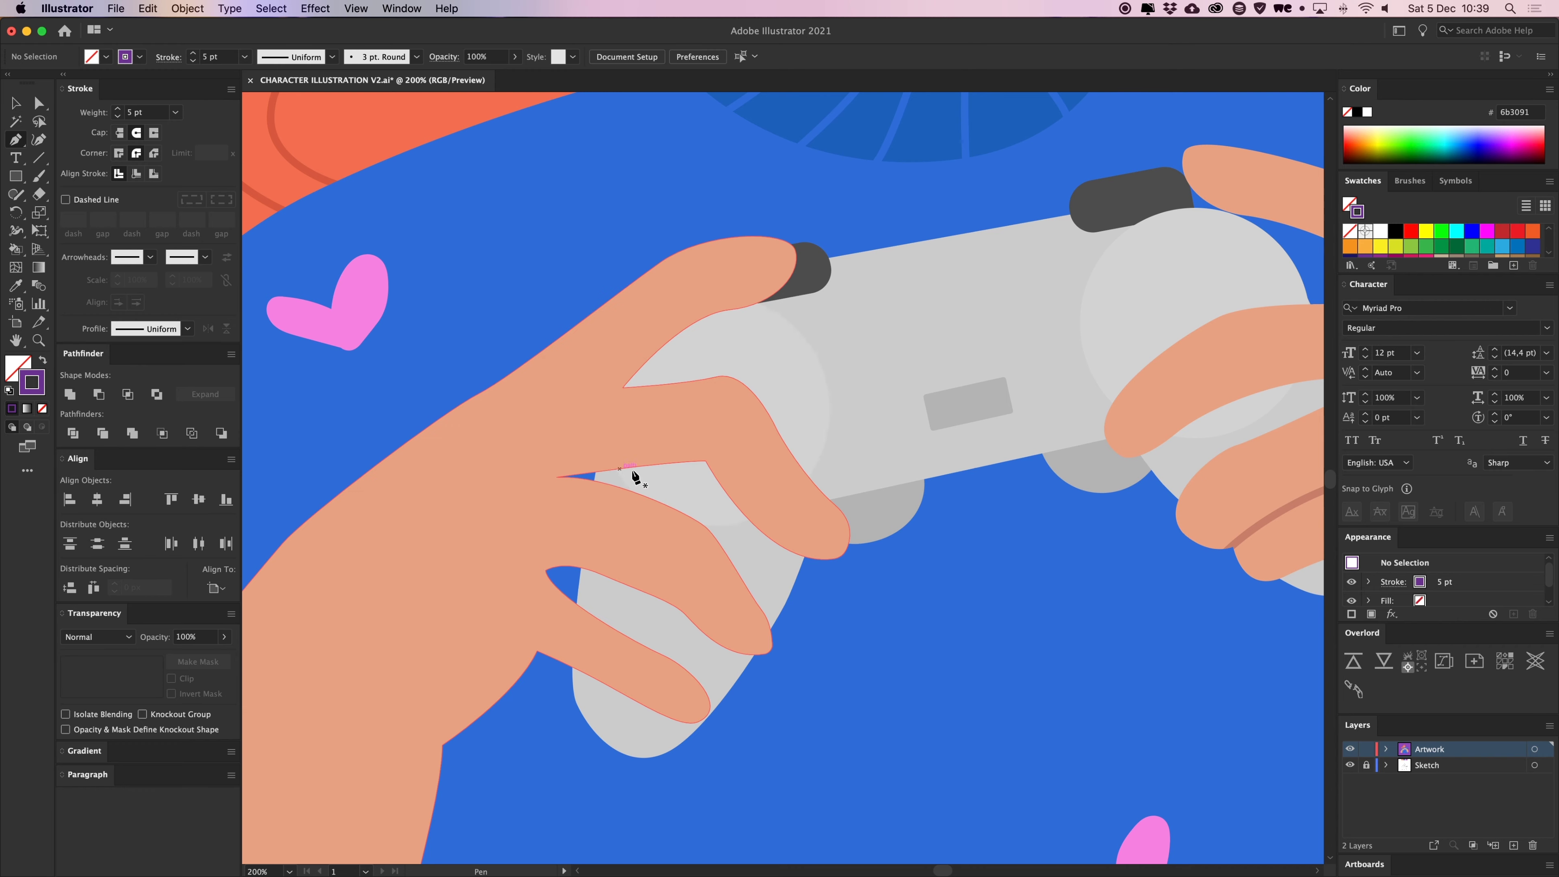
{"action": "key", "text": "p"}
{"action": "left_click_drag", "start_coordinate": [796, 475], "coordinate": [722, 464]}
{"action": "key", "text": "super+-"}
{"action": "key", "text": "super+-"}
{"action": "key", "text": "super+-"}
{"action": "key", "text": "super+-"}
{"action": "key", "text": "super+-"}
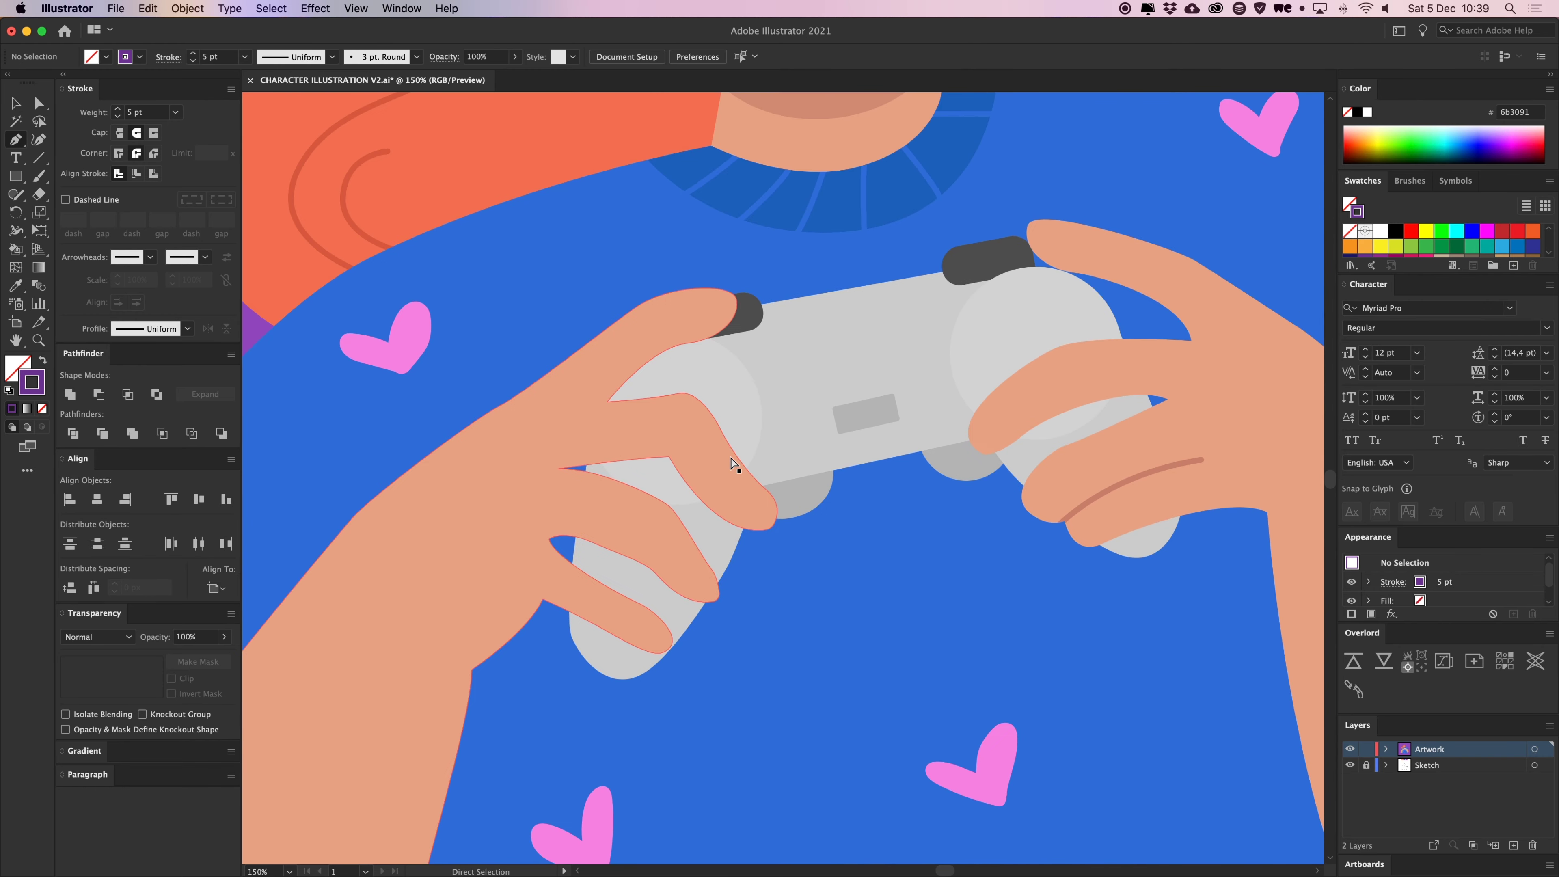
{"action": "key", "text": "super+="}
{"action": "key", "text": "super+="}
{"action": "key", "text": "super+minus"}
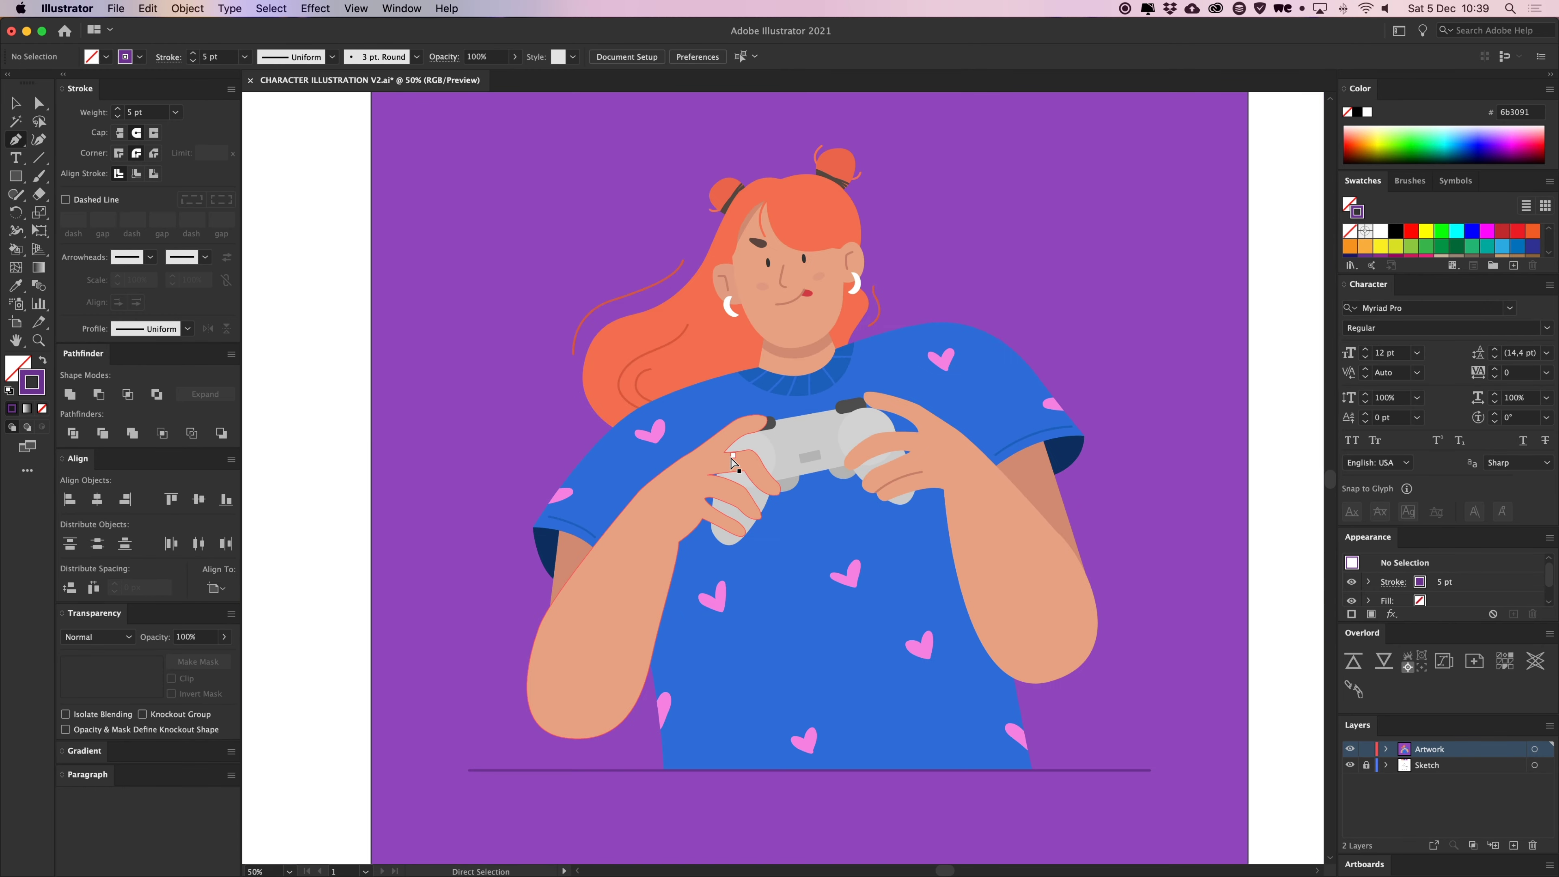
Draw a closed, narrow shadow shape with the Pen tool along the forearm's inner edge, from the shirt's side up near the wrist
{"action": "key", "text": "super+equal"}
{"action": "key", "text": "super+equal"}
{"action": "left_click_drag", "start_coordinate": [740, 467], "coordinate": [746, 277]}
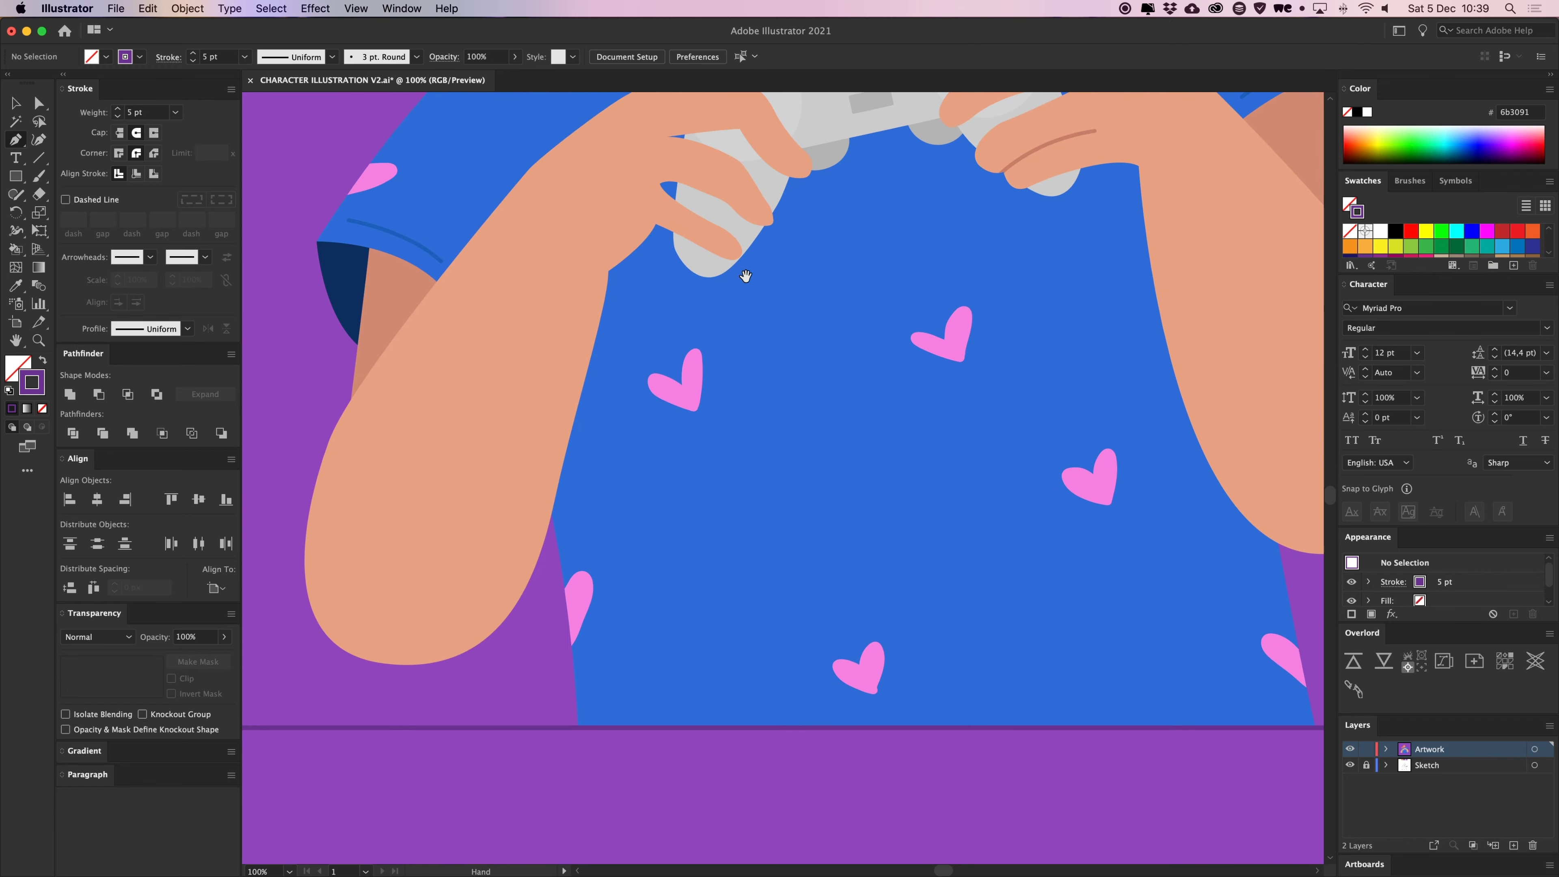
{"action": "left_click", "coordinate": [560, 549]}
{"action": "scroll", "coordinate": [589, 430], "scroll_direction": "up", "scroll_amount": 2}
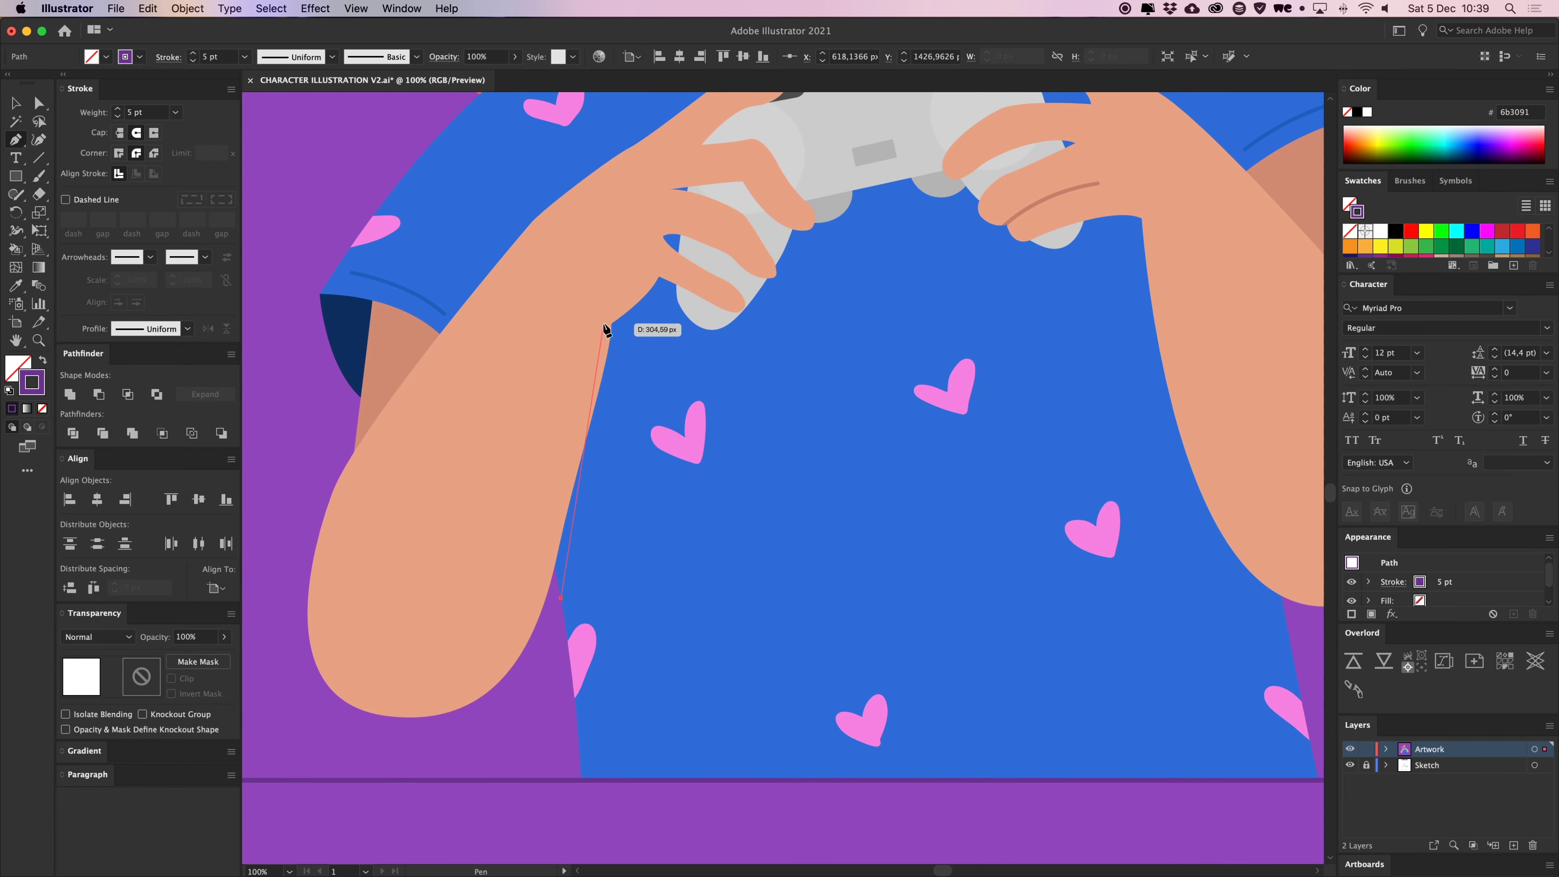
{"action": "left_click_drag", "start_coordinate": [596, 299], "coordinate": [593, 235]}
{"action": "left_click", "coordinate": [546, 380]}
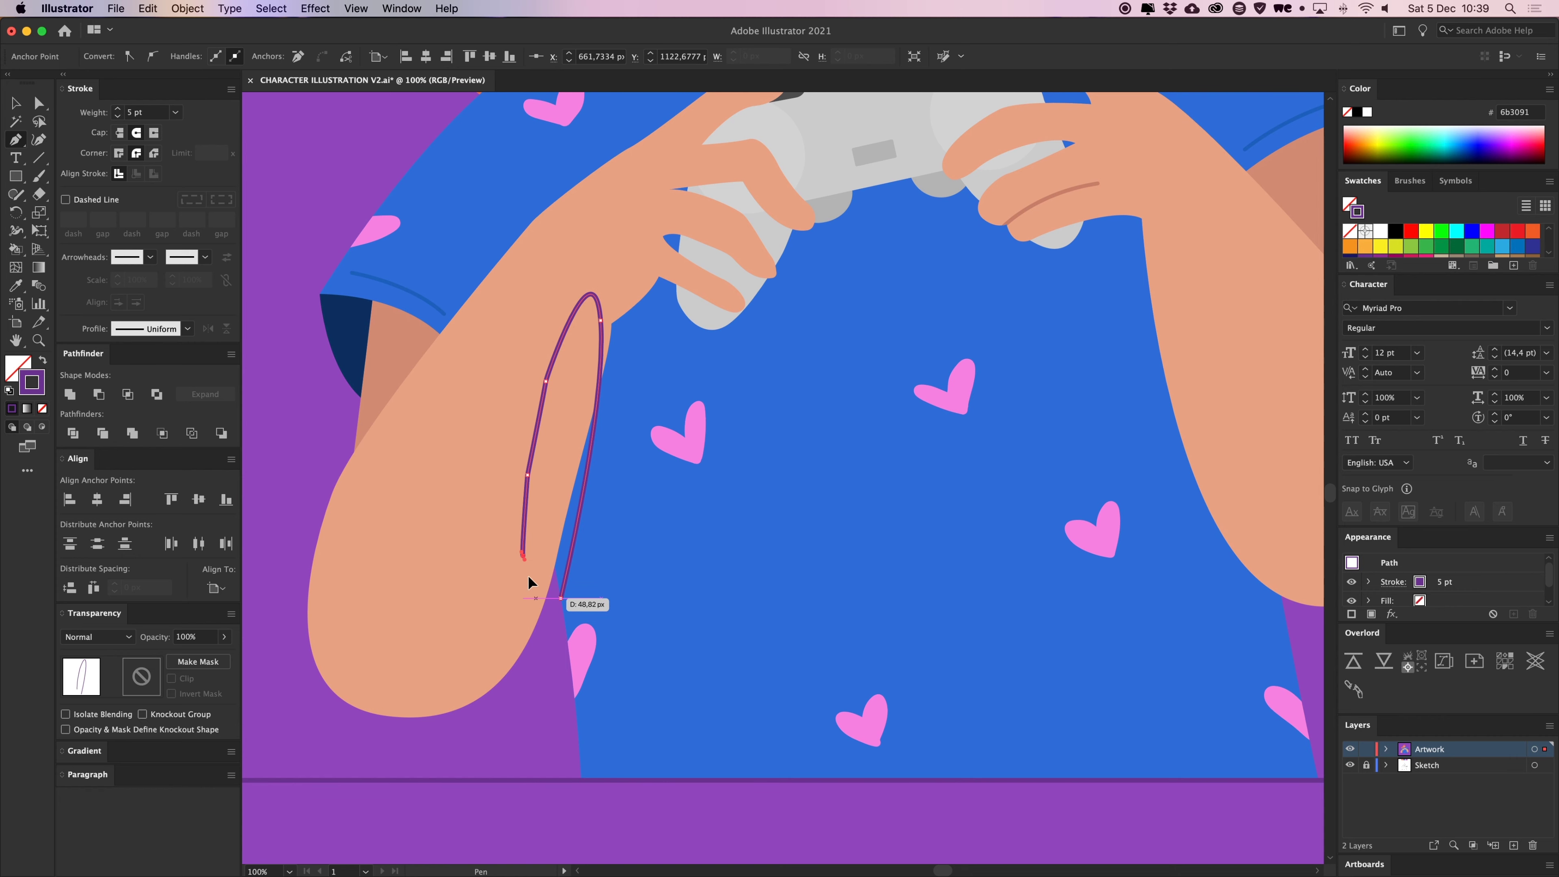
{"action": "left_click", "coordinate": [535, 653]}
{"action": "left_click", "coordinate": [560, 597]}
Fill the shadow shape with the darker blue 1e5ebc sampled from the sleeve's seam line, leaving it without a stroke
{"action": "key", "text": "i"}
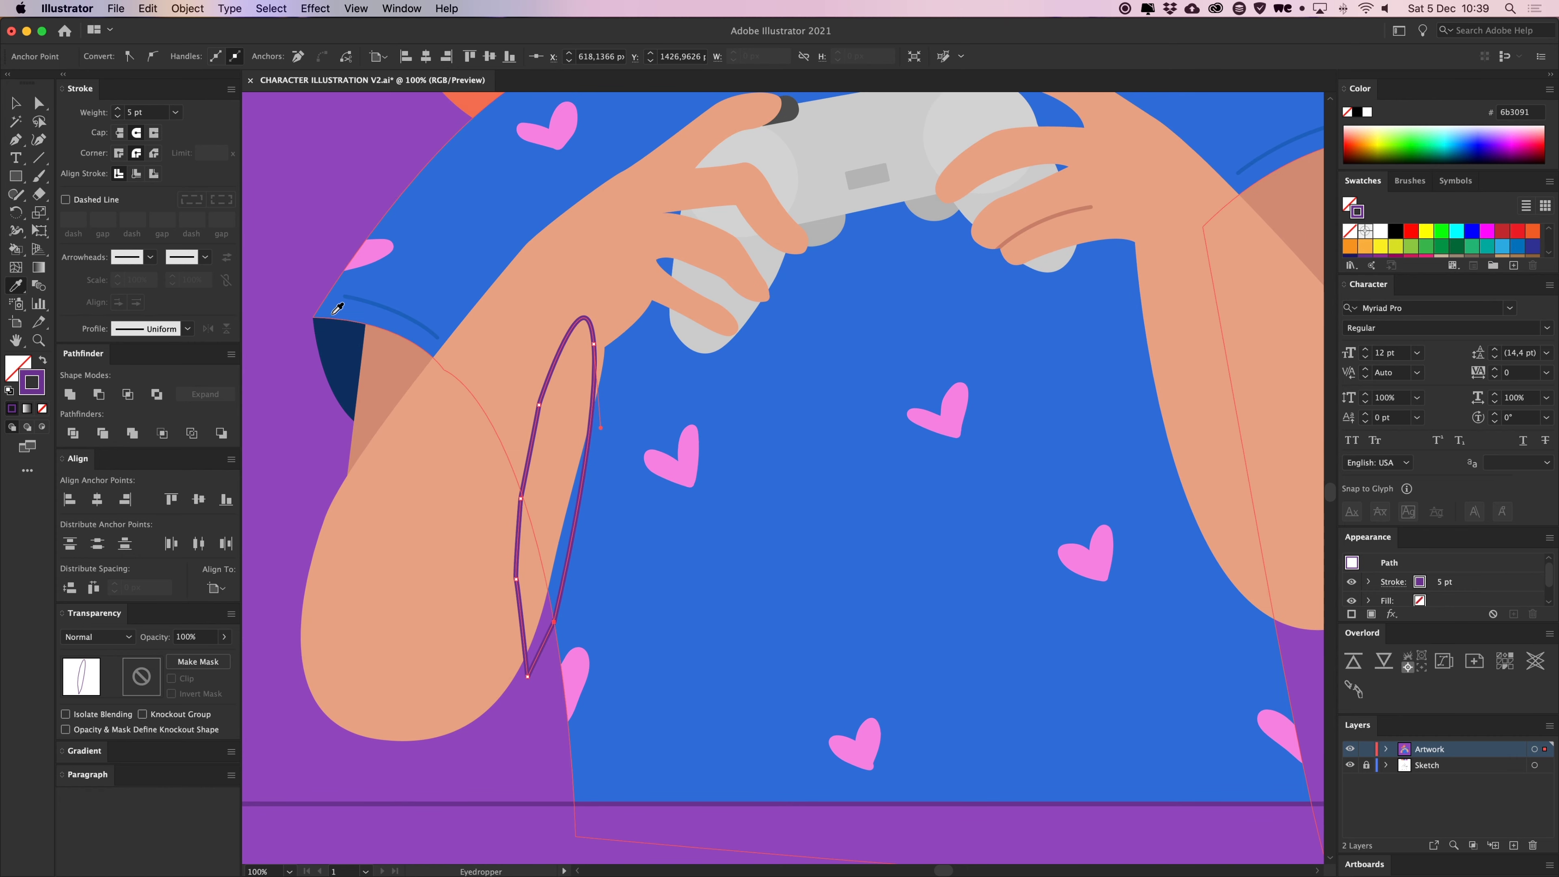
{"action": "left_click", "coordinate": [382, 301]}
{"action": "left_click", "coordinate": [41, 361]}
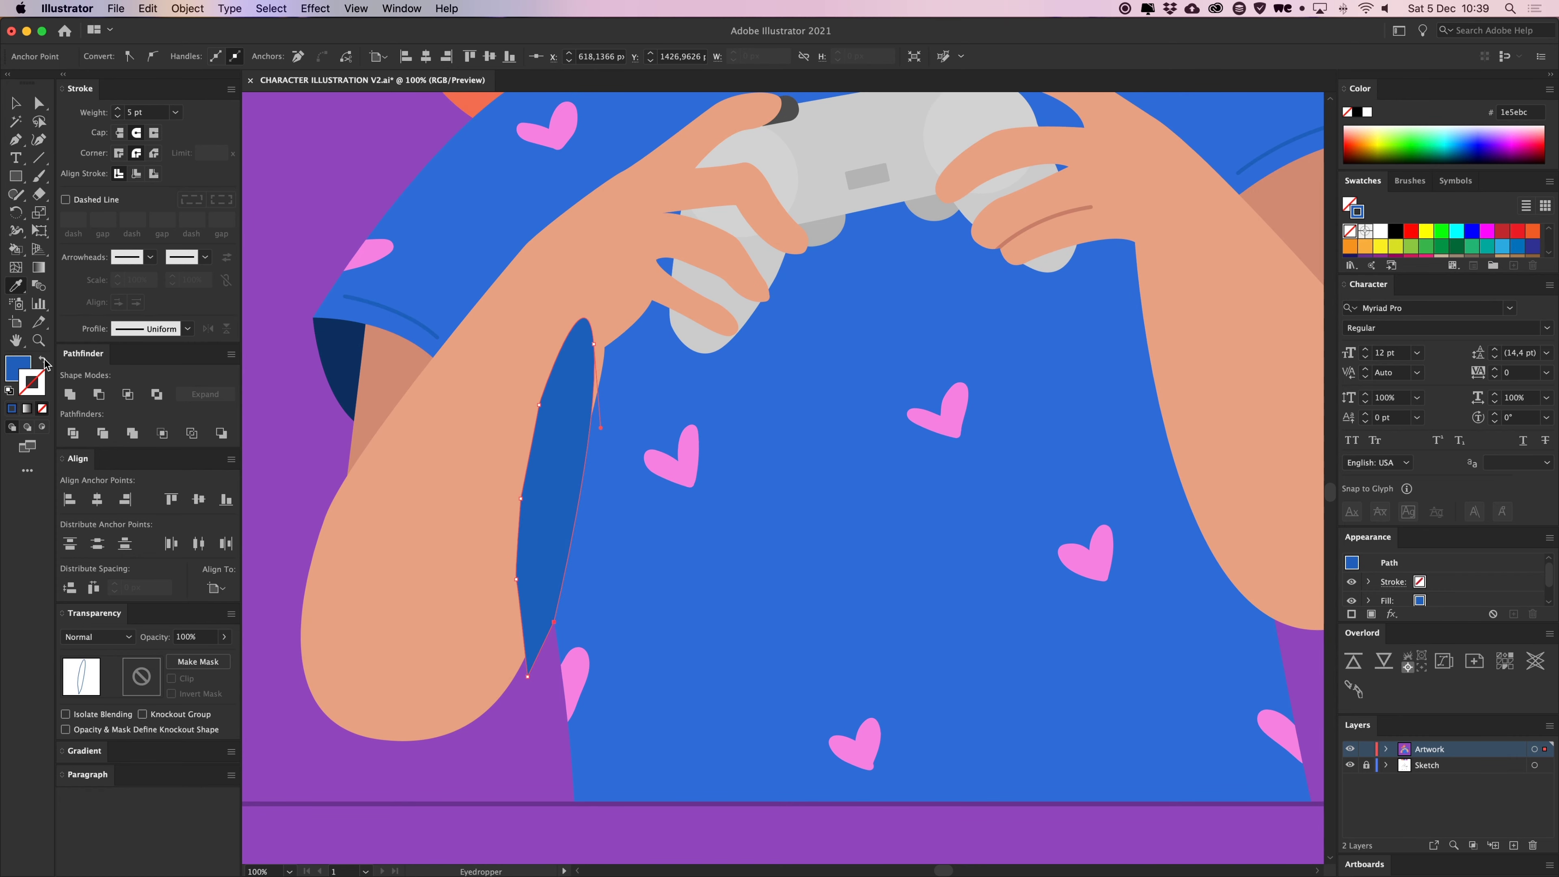
Cut the dark blue forearm shadow and paste it in place inside the clipped figure's nested group, above the shirt and behind the arm
{"action": "key", "text": "v"}
{"action": "left_click", "coordinate": [537, 760]}
{"action": "left_click", "coordinate": [529, 627]}
{"action": "key", "text": "a"}
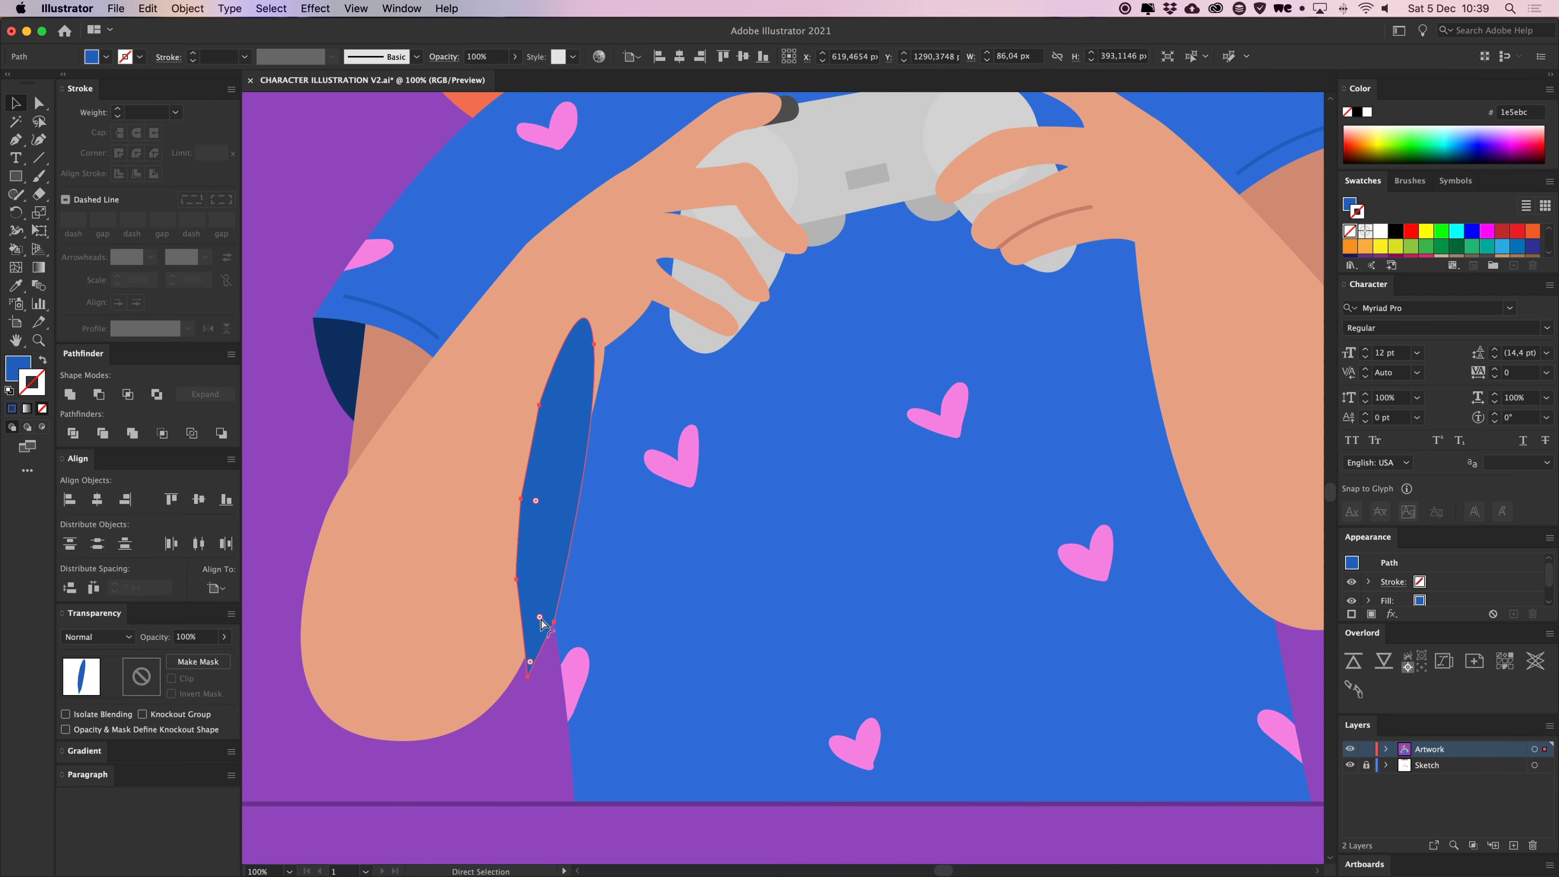
{"action": "key", "text": "Delete"}
{"action": "left_click", "coordinate": [614, 574]}
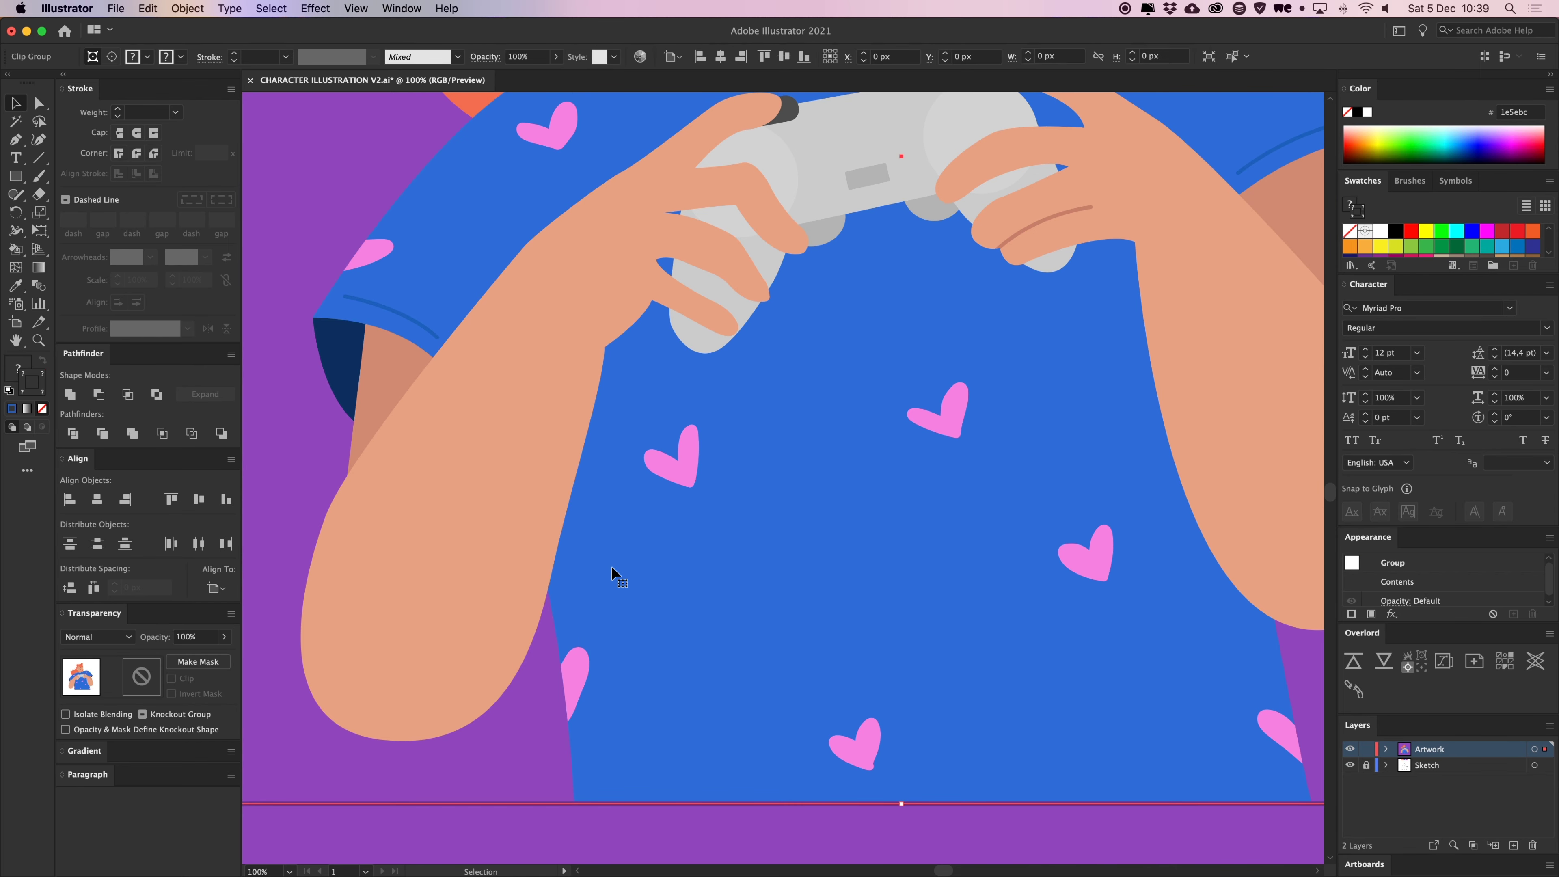
{"action": "double_click", "coordinate": [611, 566]}
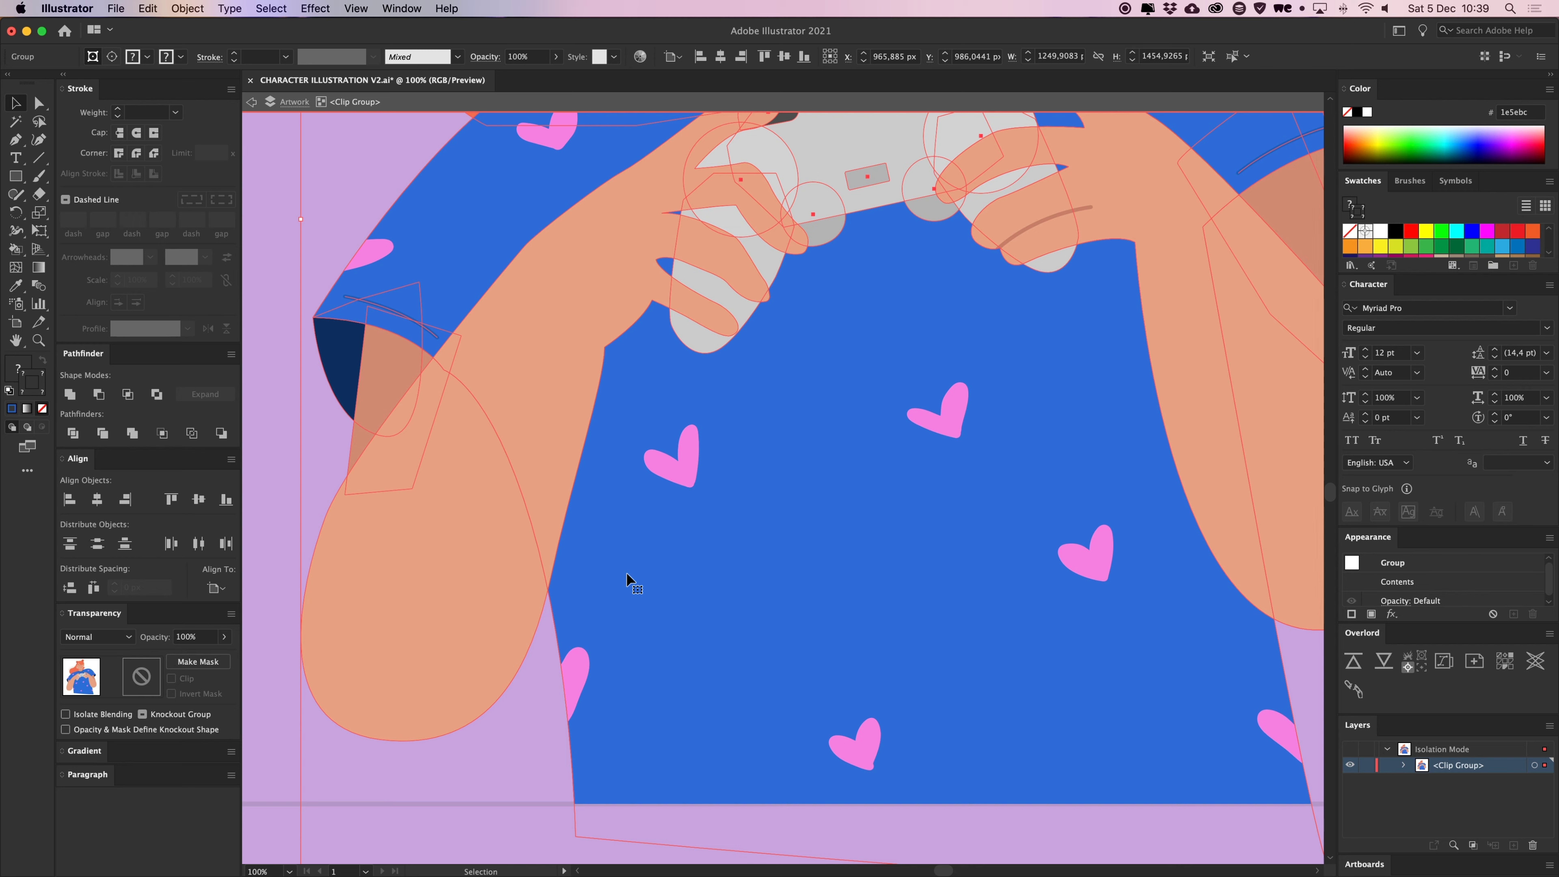
{"action": "double_click", "coordinate": [644, 577]}
{"action": "key", "text": "a"}
{"action": "left_click", "coordinate": [648, 559]}
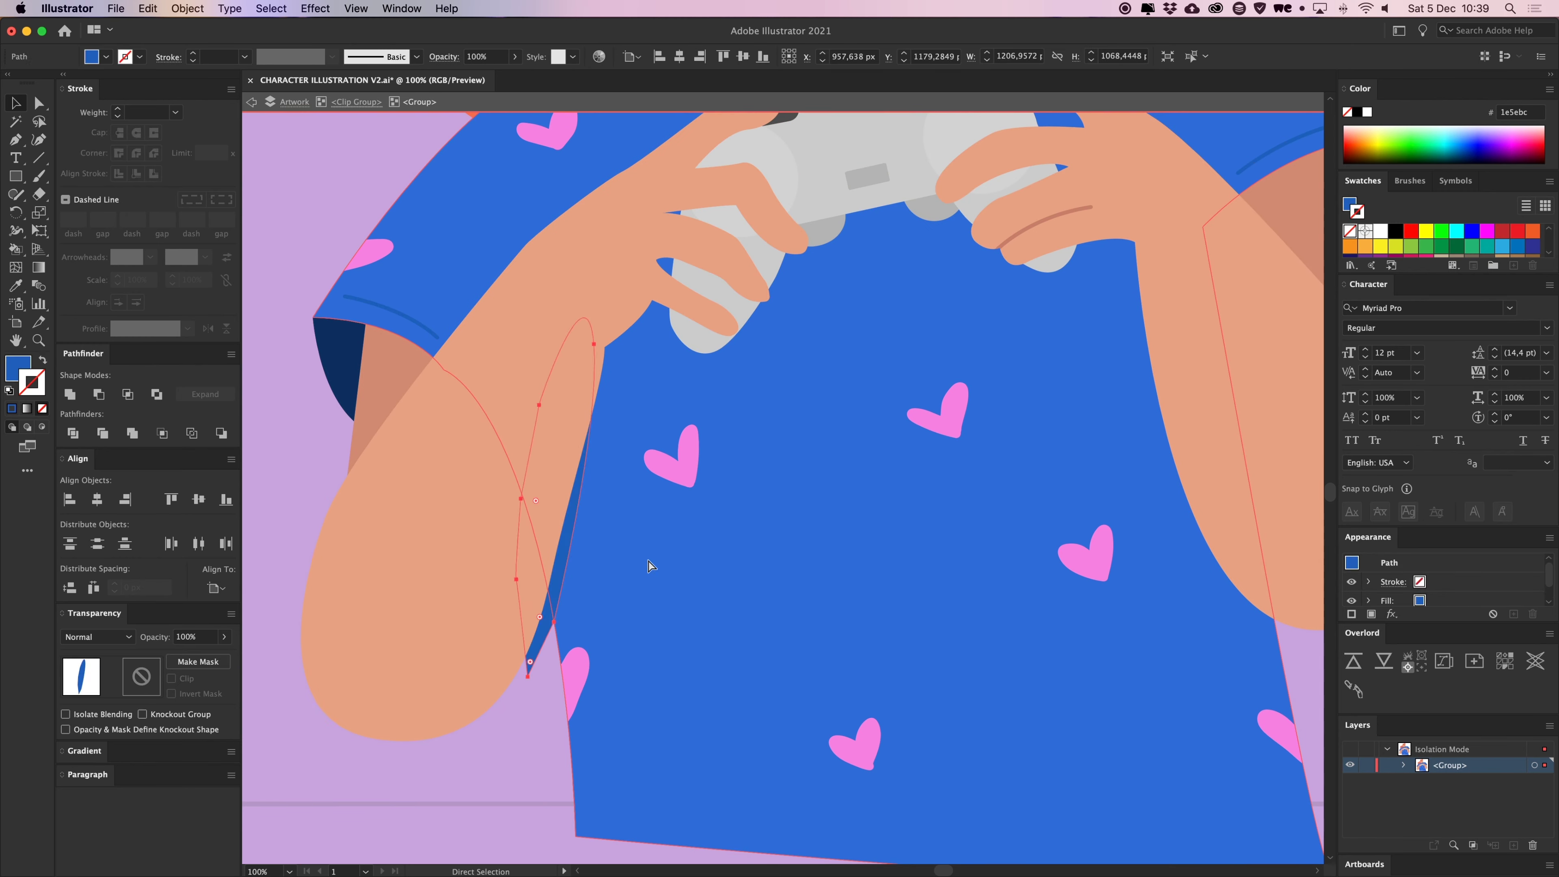
Move the forearm shadow's lowest anchor up behind the arm so the shadow stays within the shirt, and leave the isolated group
{"action": "left_click_drag", "start_coordinate": [528, 675], "coordinate": [539, 549]}
{"action": "left_click", "coordinate": [550, 683]}
{"action": "left_click_drag", "start_coordinate": [984, 489], "coordinate": [868, 554]}
{"action": "left_click_drag", "start_coordinate": [1068, 513], "coordinate": [962, 514]}
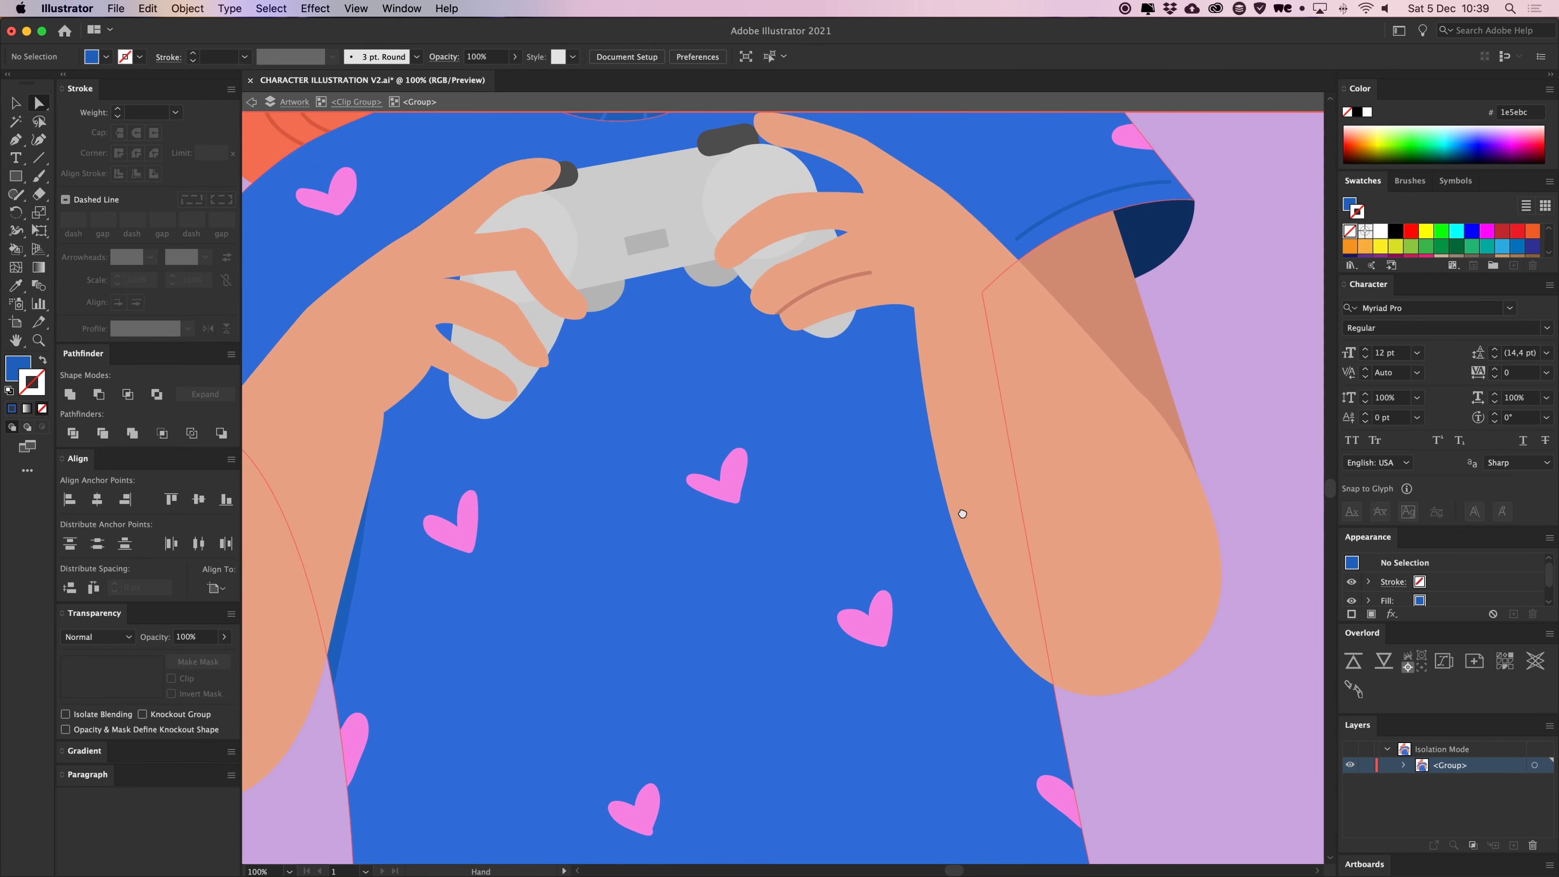
{"action": "scroll", "coordinate": [920, 393], "scroll_direction": "up", "scroll_amount": 2}
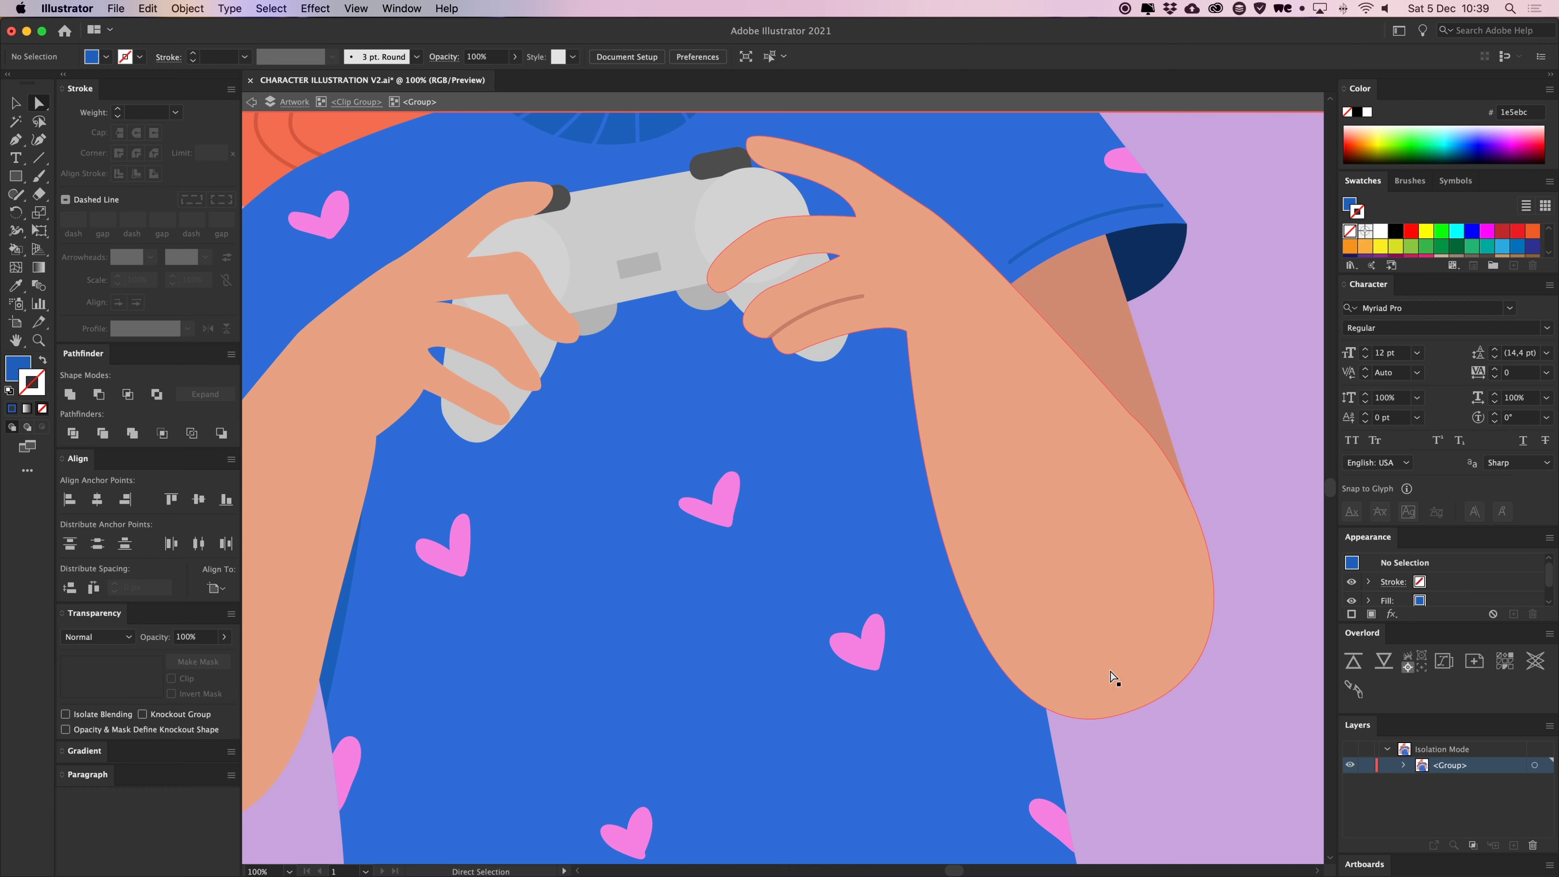
{"action": "key", "text": "super+minus"}
{"action": "key", "text": "super+minus"}
{"action": "key", "text": "super+minus"}
{"action": "key", "text": "v"}
{"action": "double_click", "coordinate": [1191, 628]}
{"action": "left_click_drag", "start_coordinate": [619, 546], "coordinate": [624, 573]}
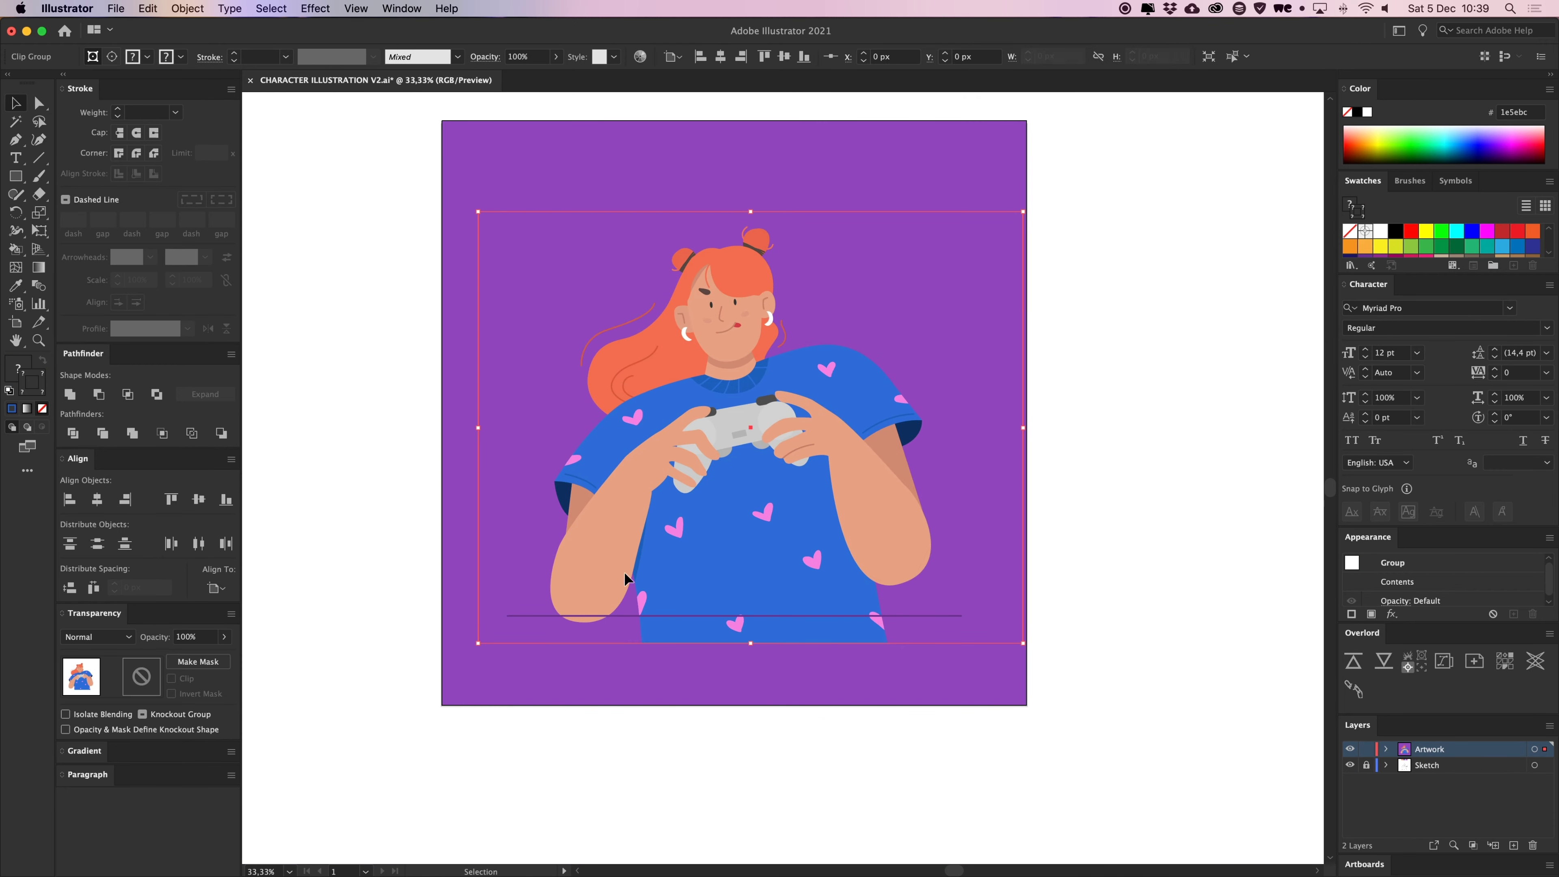
{"action": "key", "text": "super+z"}
{"action": "scroll", "coordinate": [1060, 432], "scroll_direction": "up", "scroll_amount": 3}
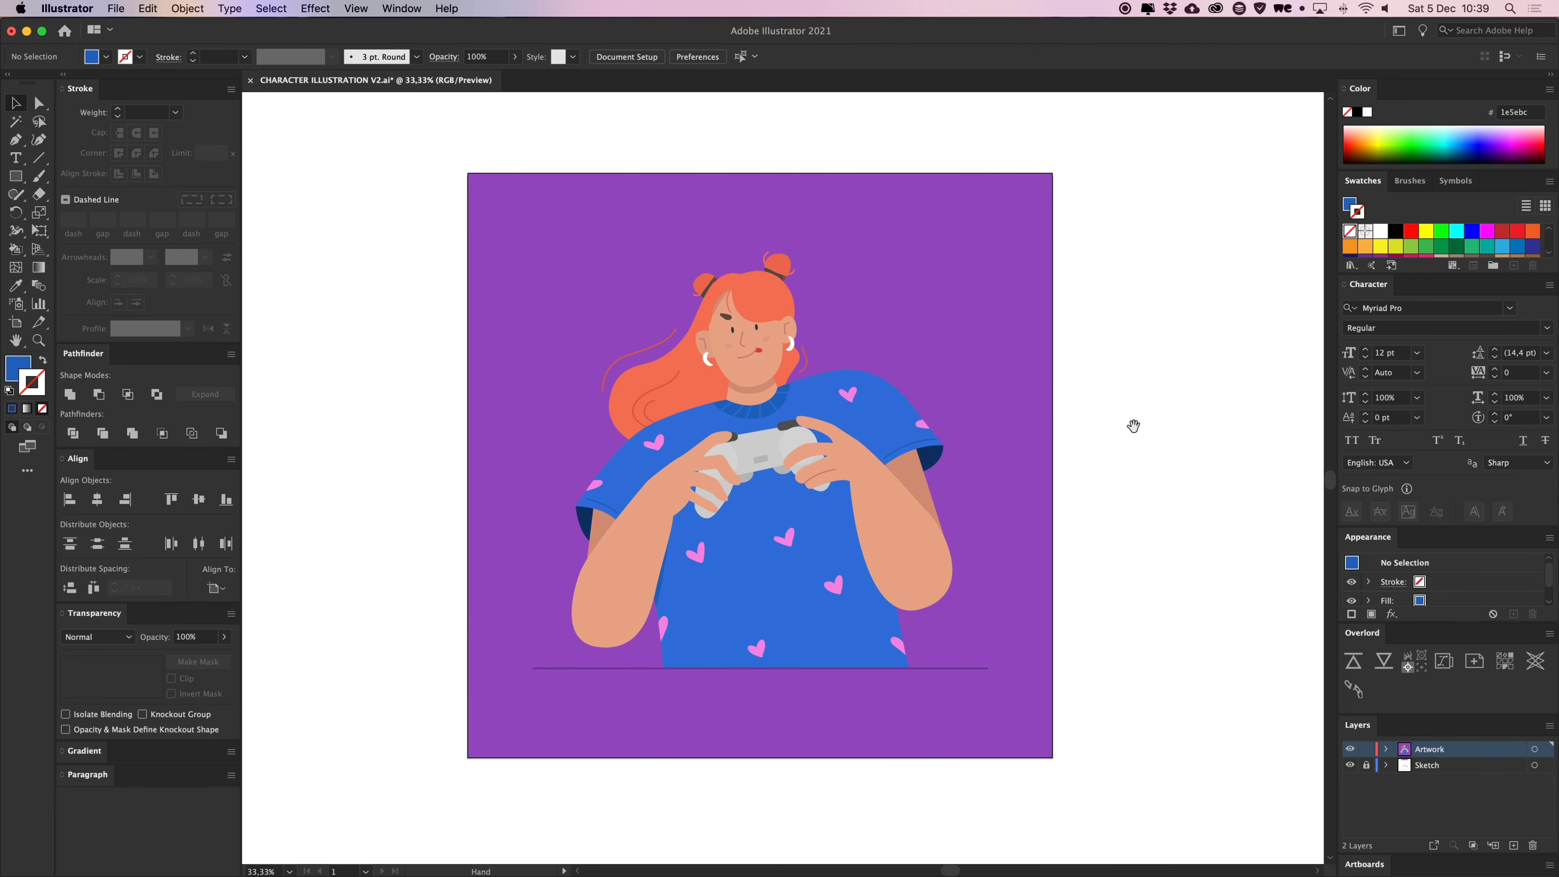
{"action": "left_click_drag", "start_coordinate": [1133, 425], "coordinate": [1098, 439]}
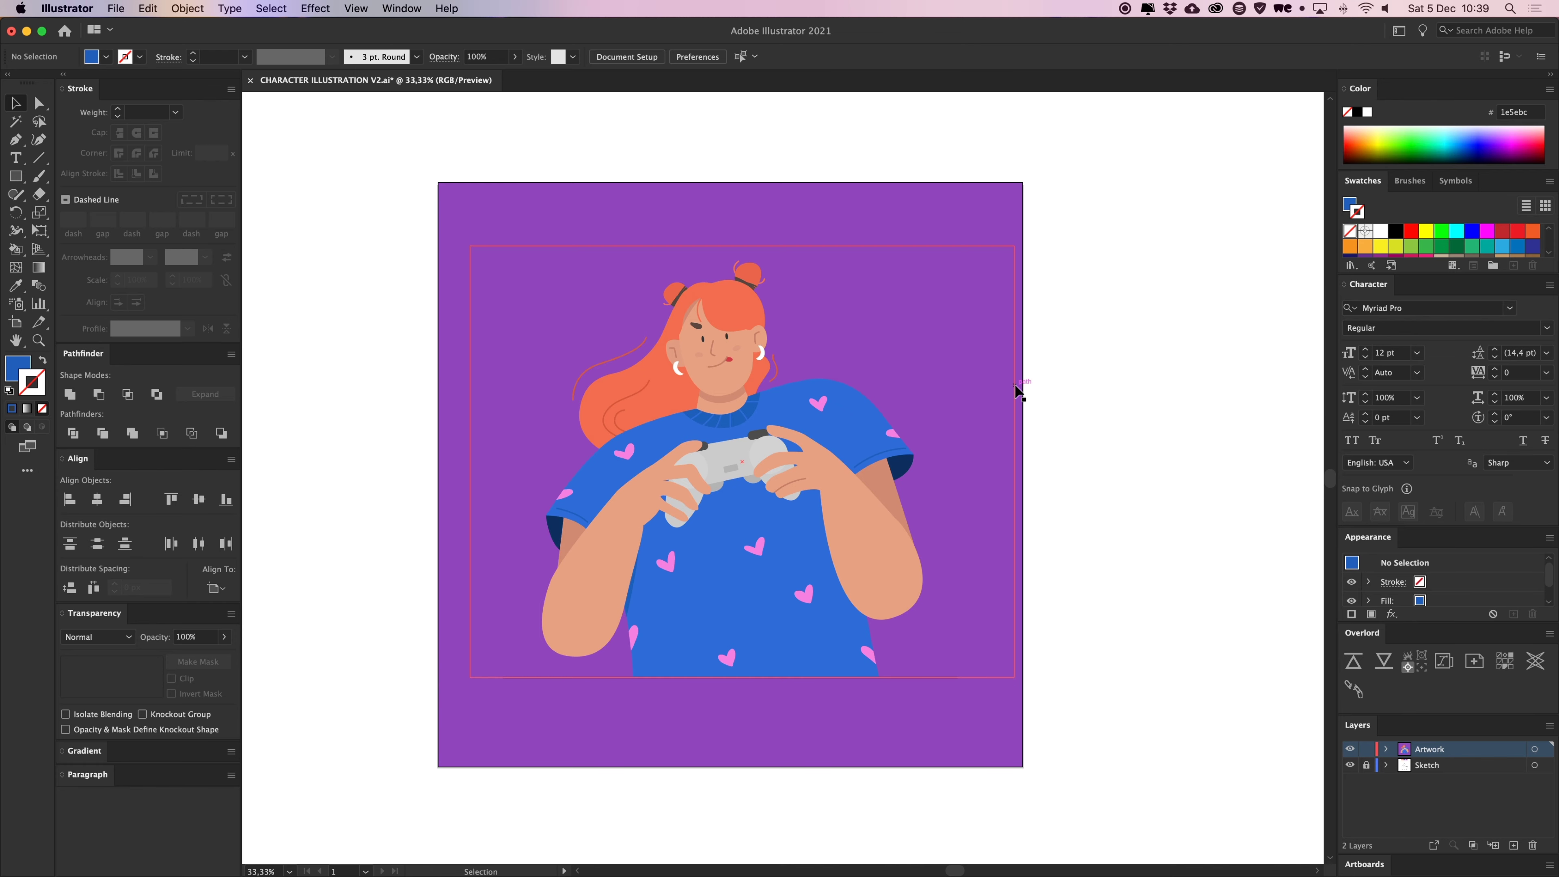
{"action": "scroll", "coordinate": [1038, 381], "scroll_direction": "up", "scroll_amount": 1}
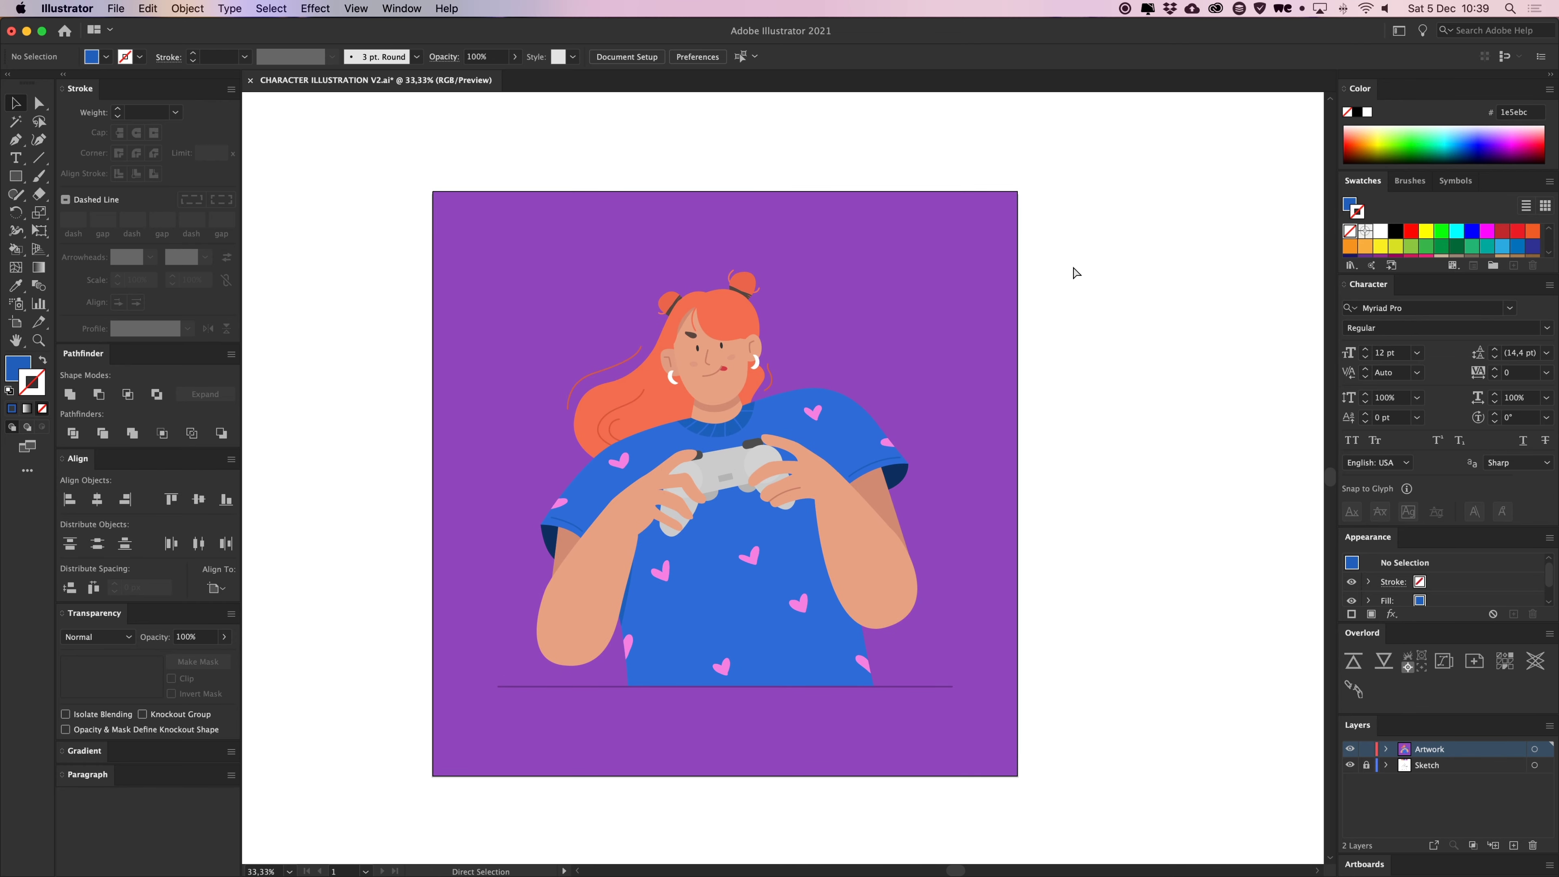
Make the neck shadow under the chin narrower by moving the anchors of its lower edge up
{"action": "key", "text": "super+plus"}
{"action": "key", "text": "super+plus"}
{"action": "key", "text": "super+plus"}
{"action": "key", "text": "super+plus"}
{"action": "key", "text": "super+plus"}
{"action": "left_click_drag", "start_coordinate": [494, 208], "coordinate": [785, 524]}
{"action": "key", "text": "a"}
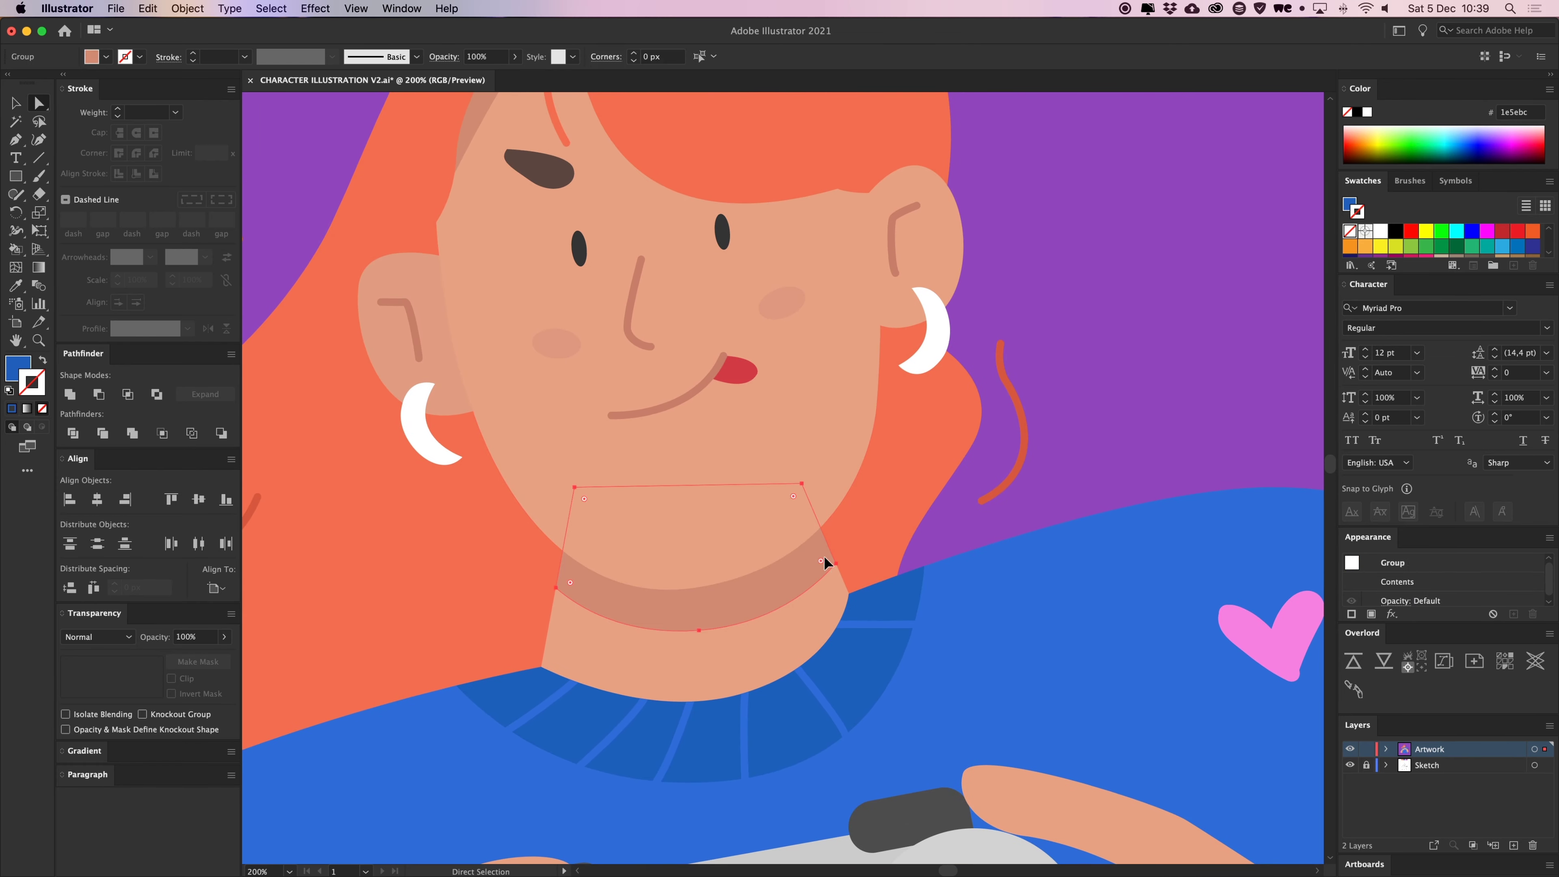
{"action": "left_click", "coordinate": [822, 556]}
{"action": "left_click", "coordinate": [753, 613]}
{"action": "mouse_move", "coordinate": [751, 613]}
{"action": "left_mouse_down"}
{"action": "mouse_move", "coordinate": [764, 615]}
{"action": "mouse_move", "coordinate": [710, 621]}
{"action": "mouse_move", "coordinate": [707, 604]}
{"action": "mouse_move", "coordinate": [774, 593]}
{"action": "left_mouse_up"}
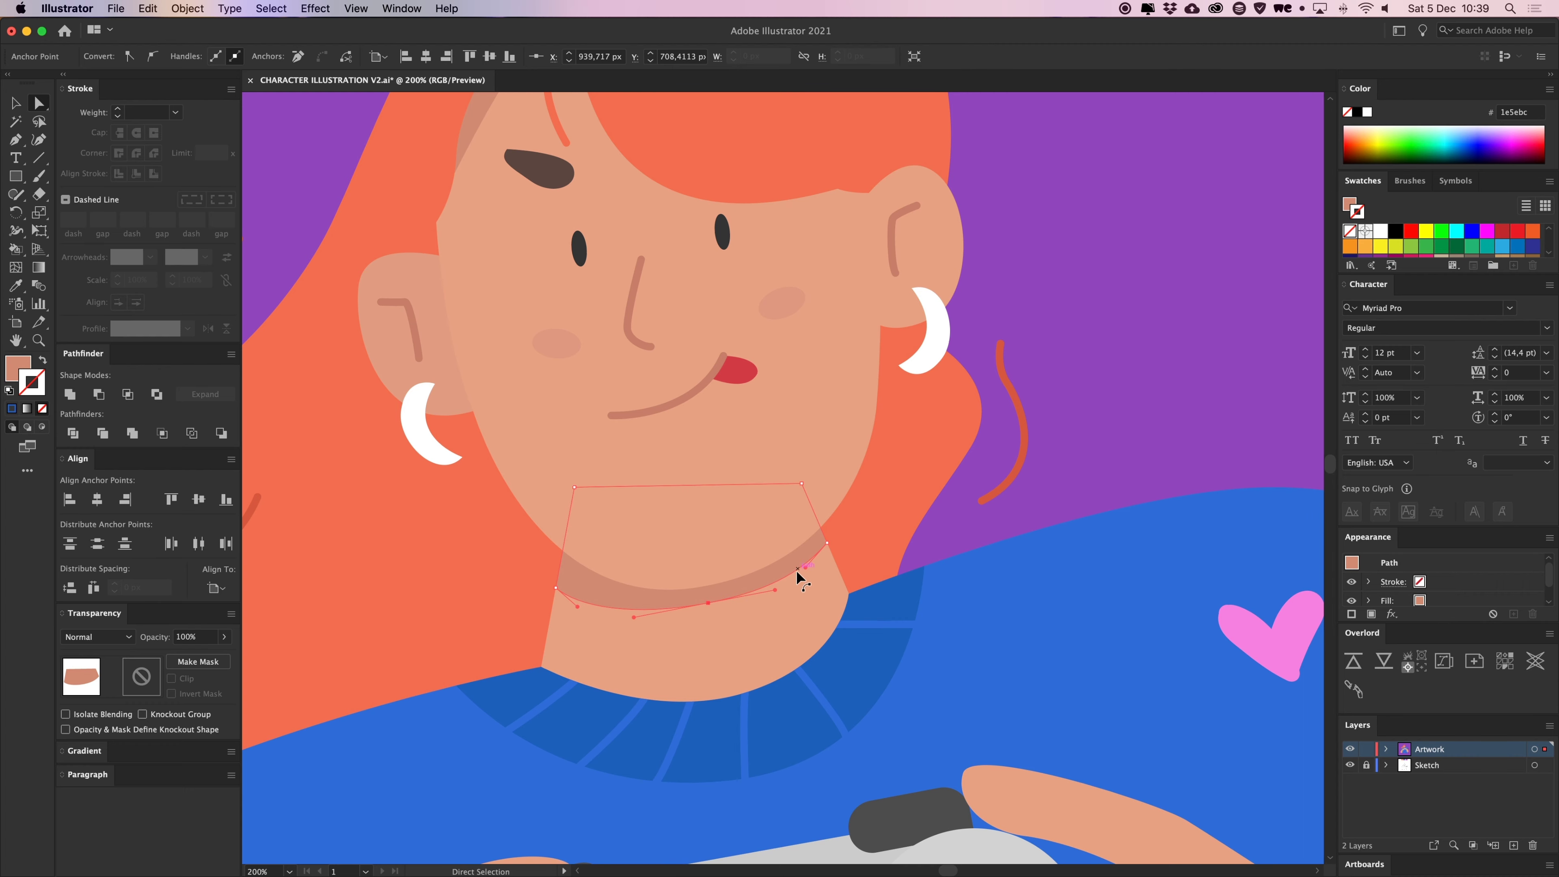
{"action": "left_click", "coordinate": [1193, 287]}
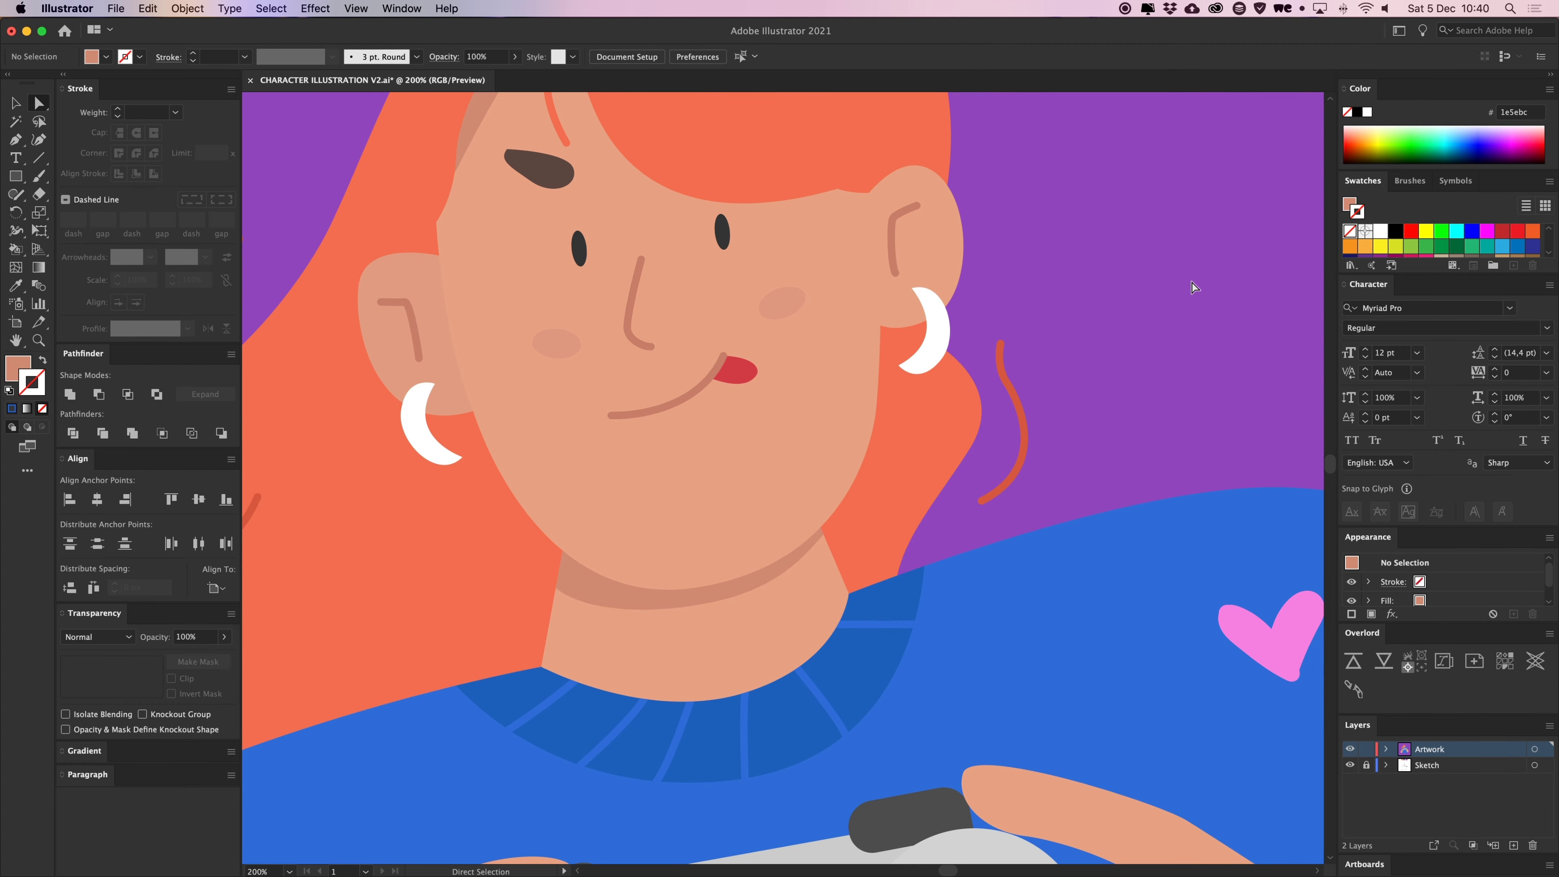
Examine the whole illustration for remaining areas that need shading
{"action": "key", "text": "super+minus"}
{"action": "key", "text": "super+minus"}
{"action": "key", "text": "super+minus"}
{"action": "key", "text": "super+minus"}
{"action": "key", "text": "super+minus"}
{"action": "left_click_drag", "start_coordinate": [1178, 470], "coordinate": [1100, 388]}
{"action": "key", "text": "v"}
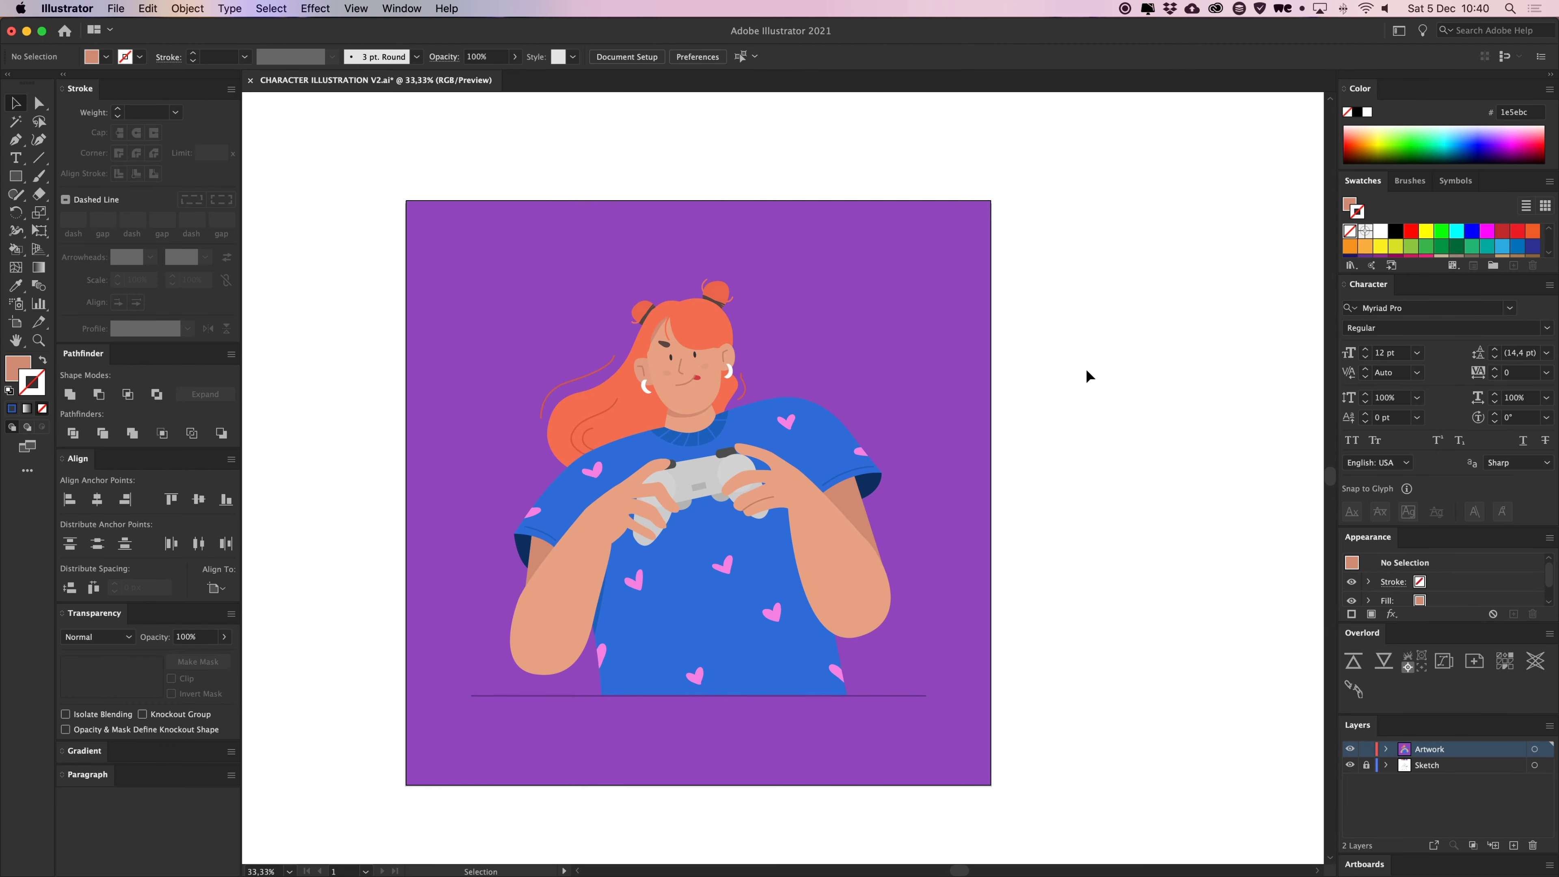
{"action": "scroll", "coordinate": [1085, 367], "scroll_direction": "up", "scroll_amount": 2}
{"action": "scroll", "coordinate": [1085, 367], "scroll_direction": "left", "scroll_amount": 1}
{"action": "scroll", "coordinate": [1106, 307], "scroll_direction": "down", "scroll_amount": 2}
{"action": "scroll", "coordinate": [1106, 307], "scroll_direction": "left", "scroll_amount": 2}
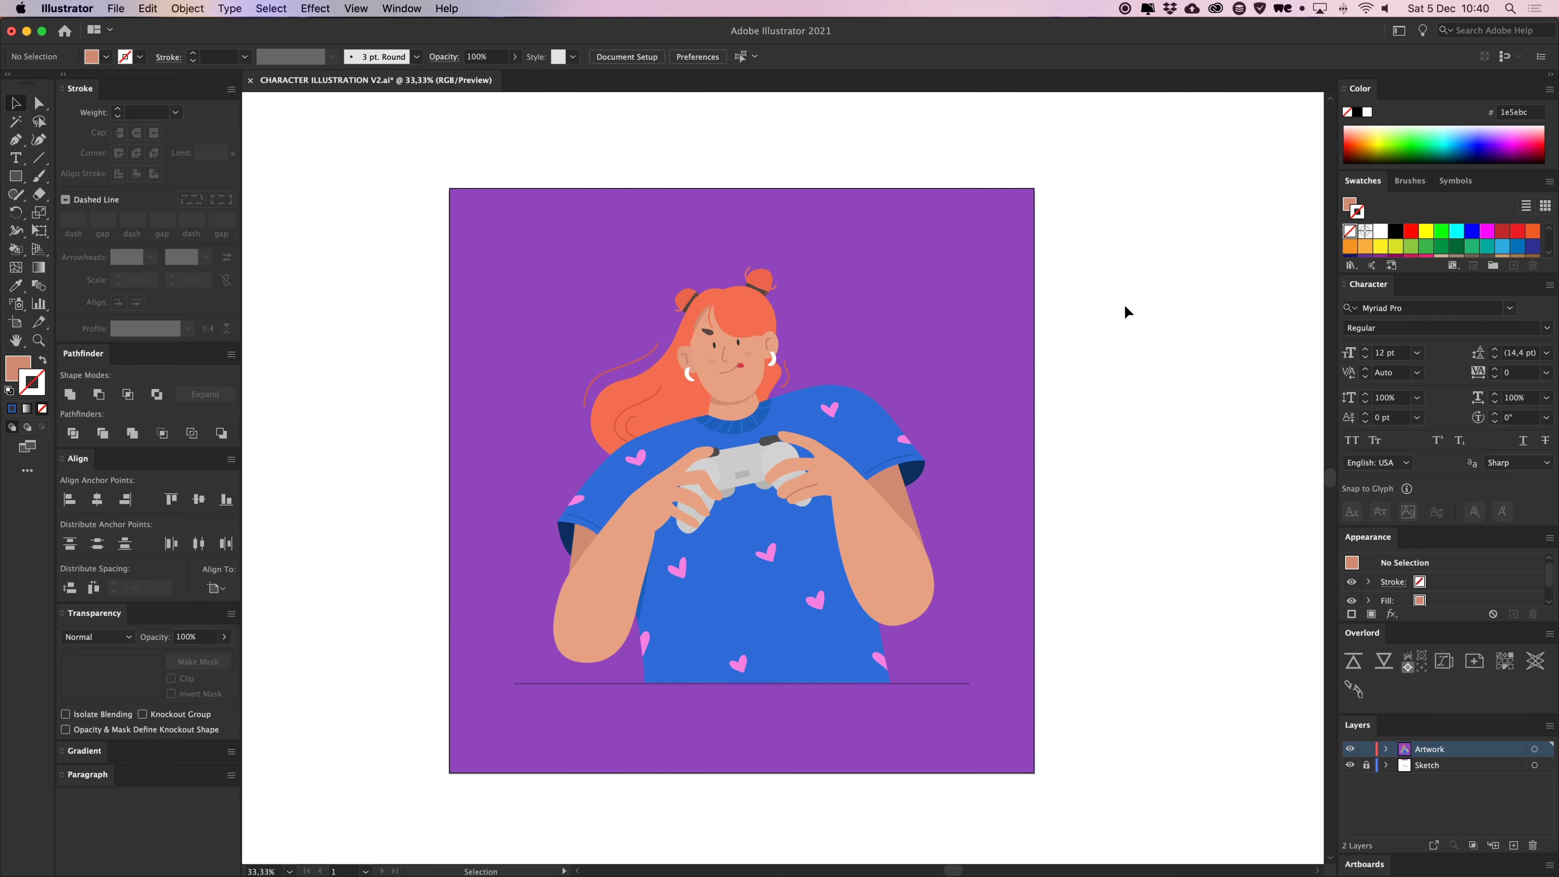
{"action": "scroll", "coordinate": [1125, 307], "scroll_direction": "left", "scroll_amount": 1}
Draw a closed shadow shape with the Pen tool along the lower edge of the index finger holding the controller's right-hand grip
{"action": "key", "text": "a"}
{"action": "key", "text": "super+equal"}
{"action": "key", "text": "super+equal"}
{"action": "key", "text": "super+equal"}
{"action": "key", "text": "super+equal"}
{"action": "key", "text": "super+equal"}
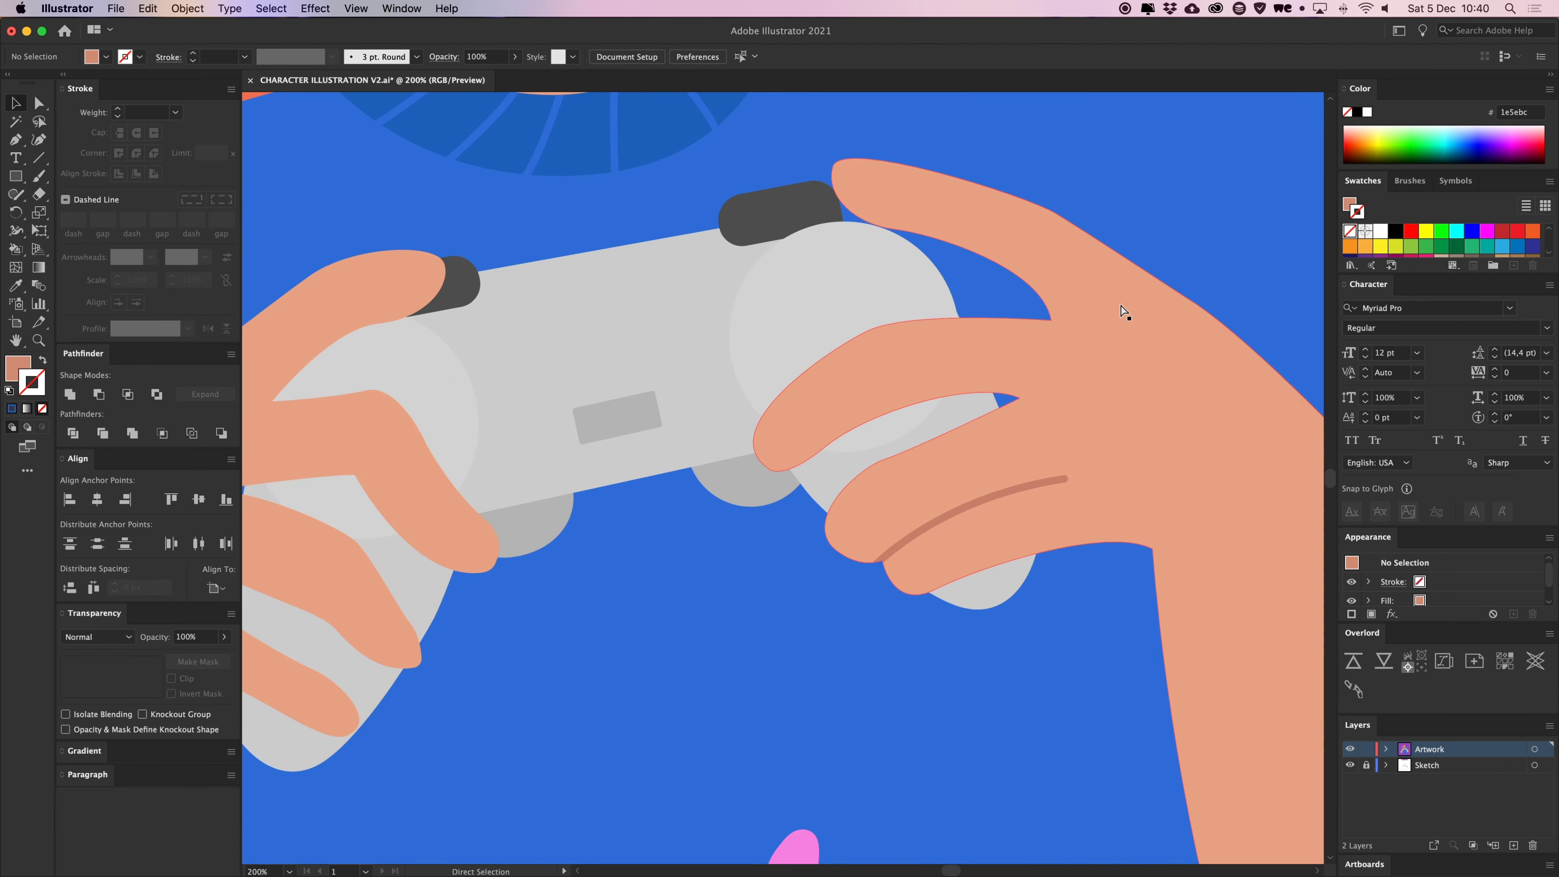
{"action": "left_click_drag", "start_coordinate": [797, 418], "coordinate": [721, 494]}
{"action": "key", "text": "p"}
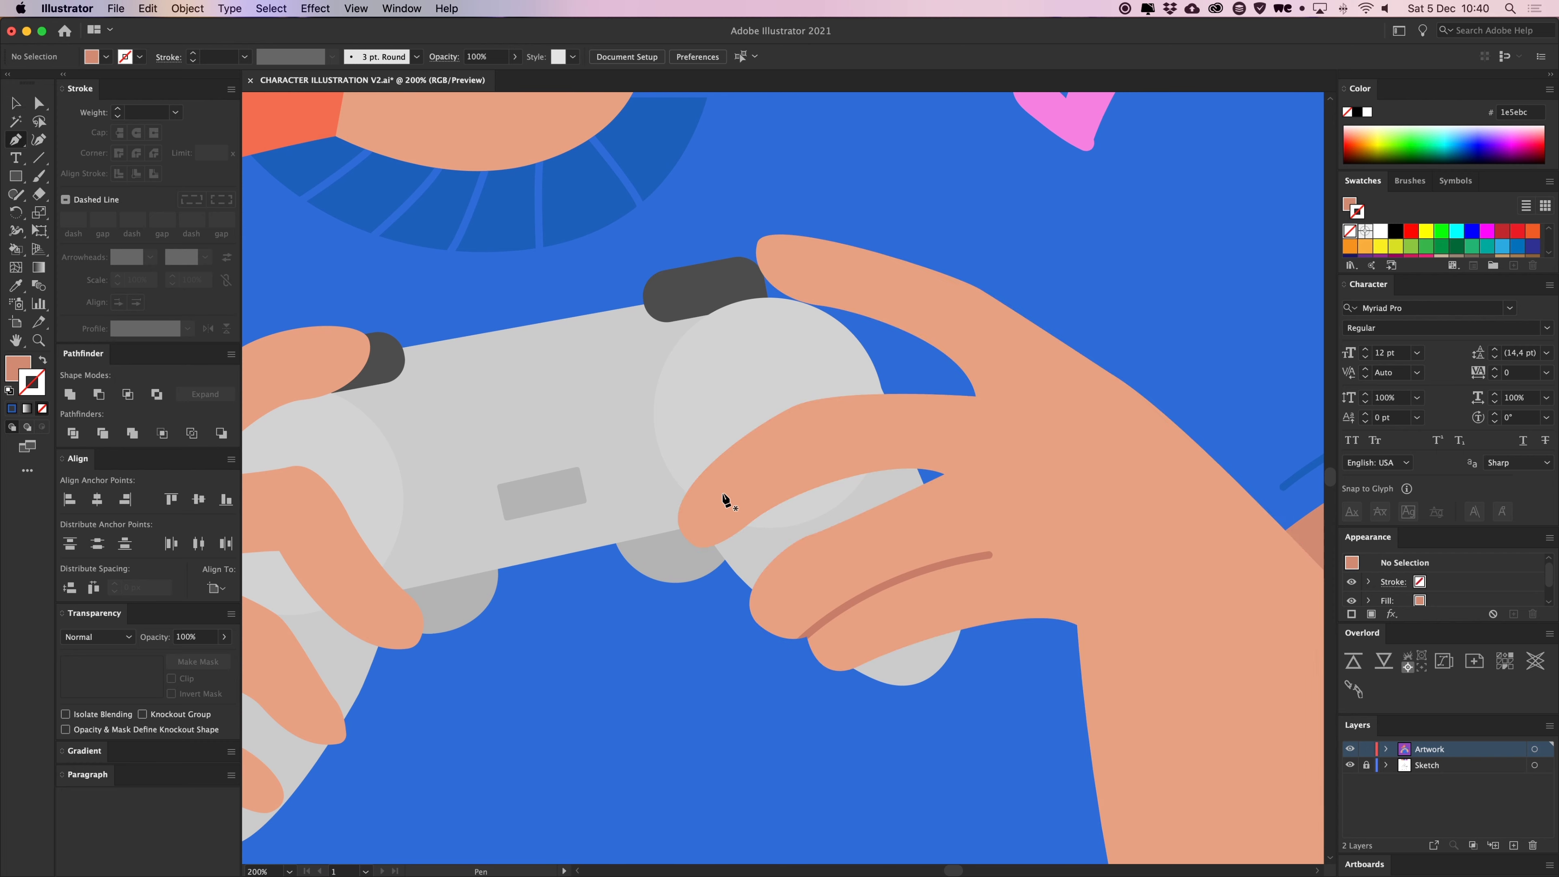
{"action": "left_click", "coordinate": [723, 540]}
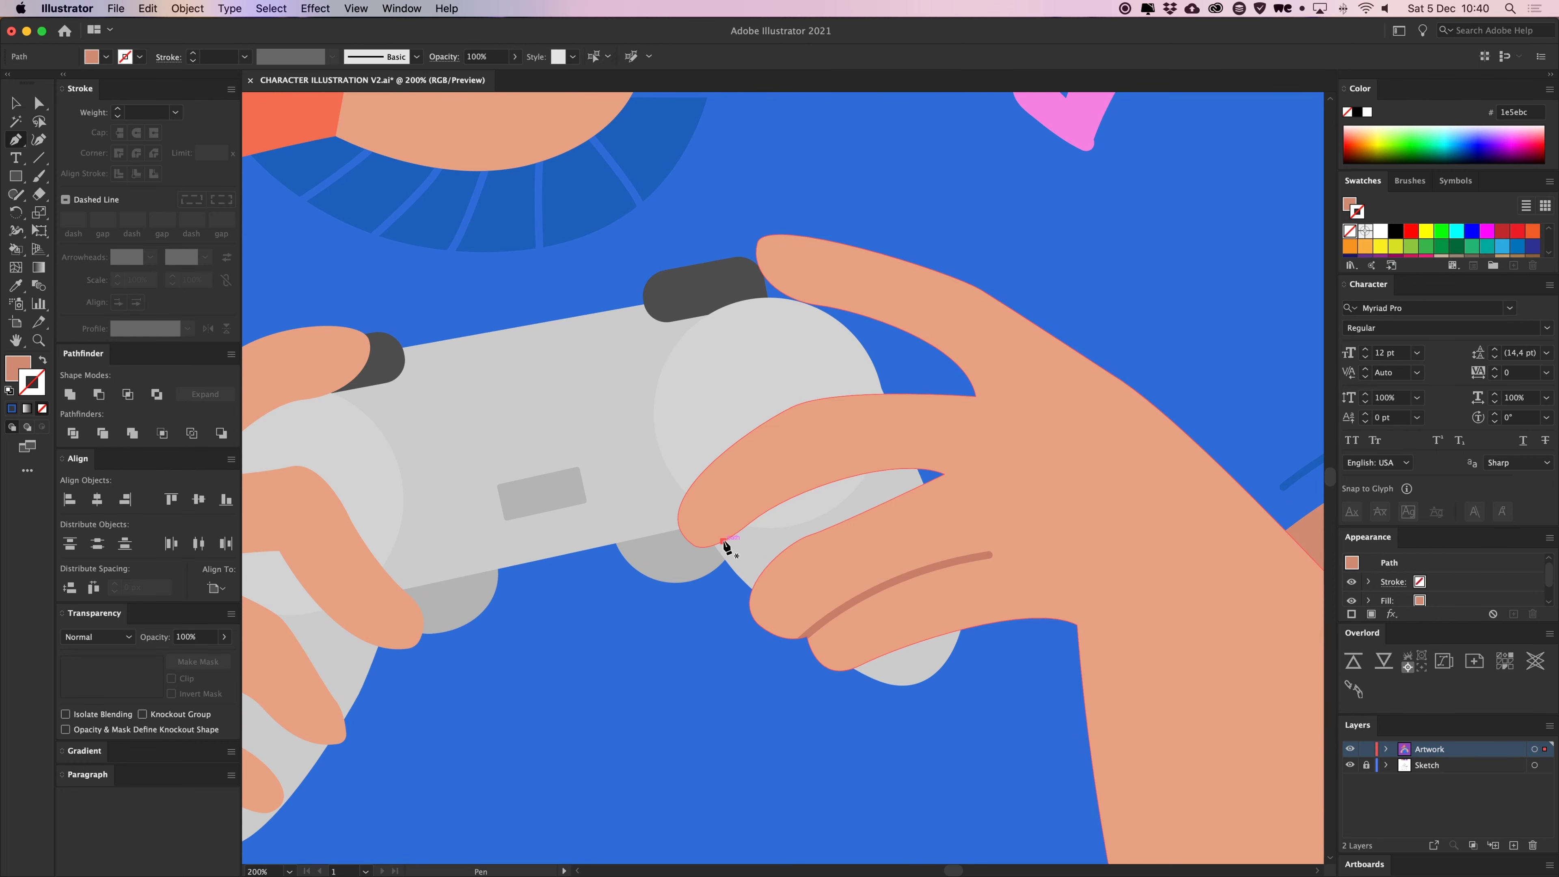
{"action": "left_click_drag", "start_coordinate": [821, 497], "coordinate": [855, 488]}
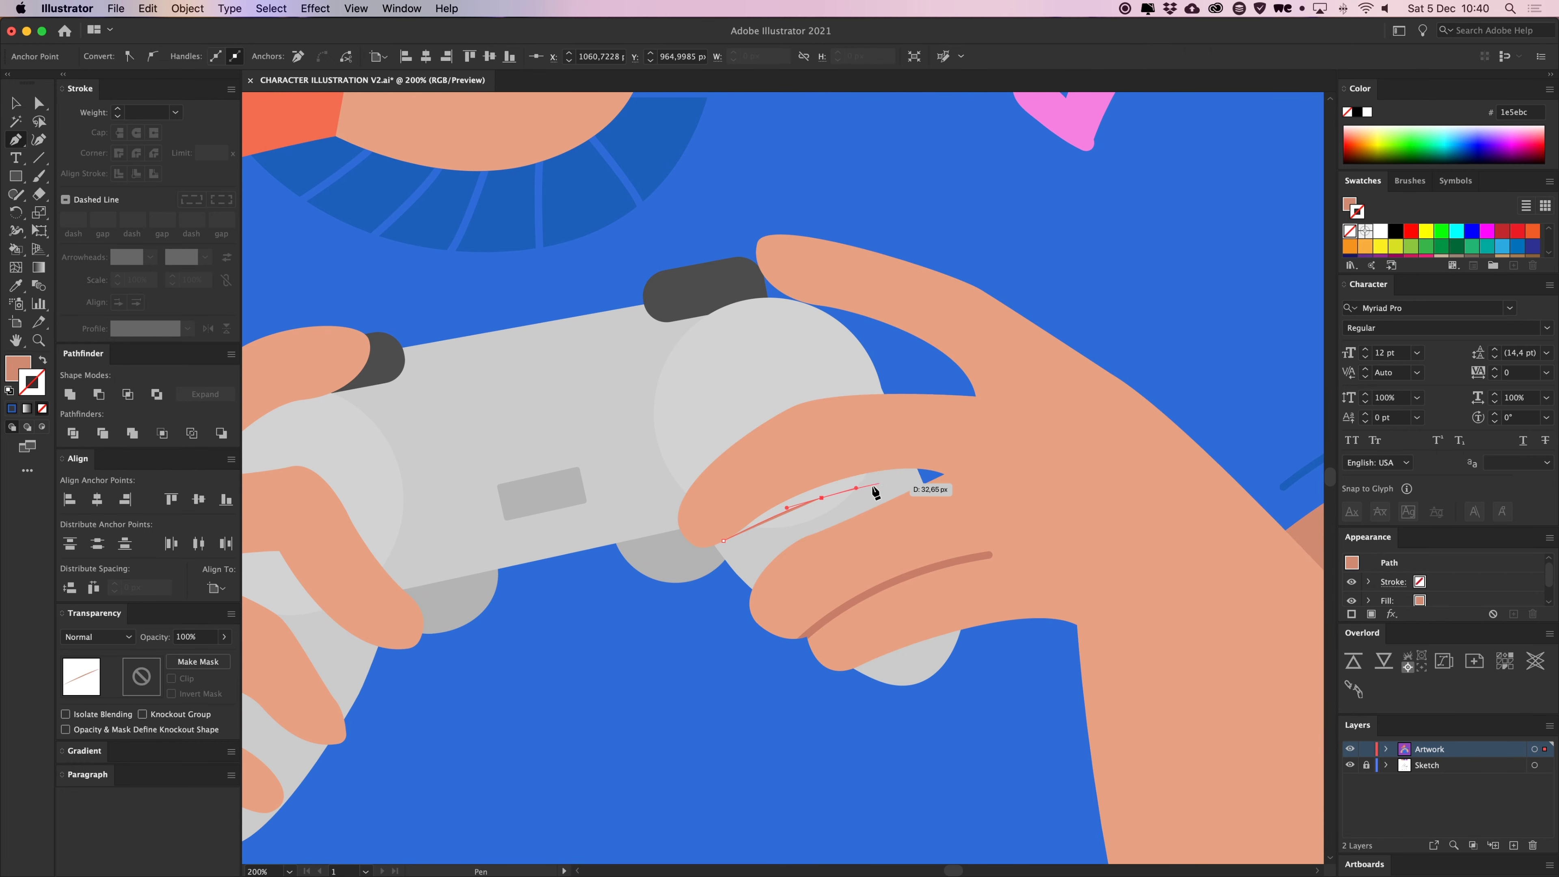
{"action": "left_click", "coordinate": [921, 478]}
{"action": "left_click", "coordinate": [907, 450]}
{"action": "left_click_drag", "start_coordinate": [812, 446], "coordinate": [803, 452]}
{"action": "left_click", "coordinate": [700, 499]}
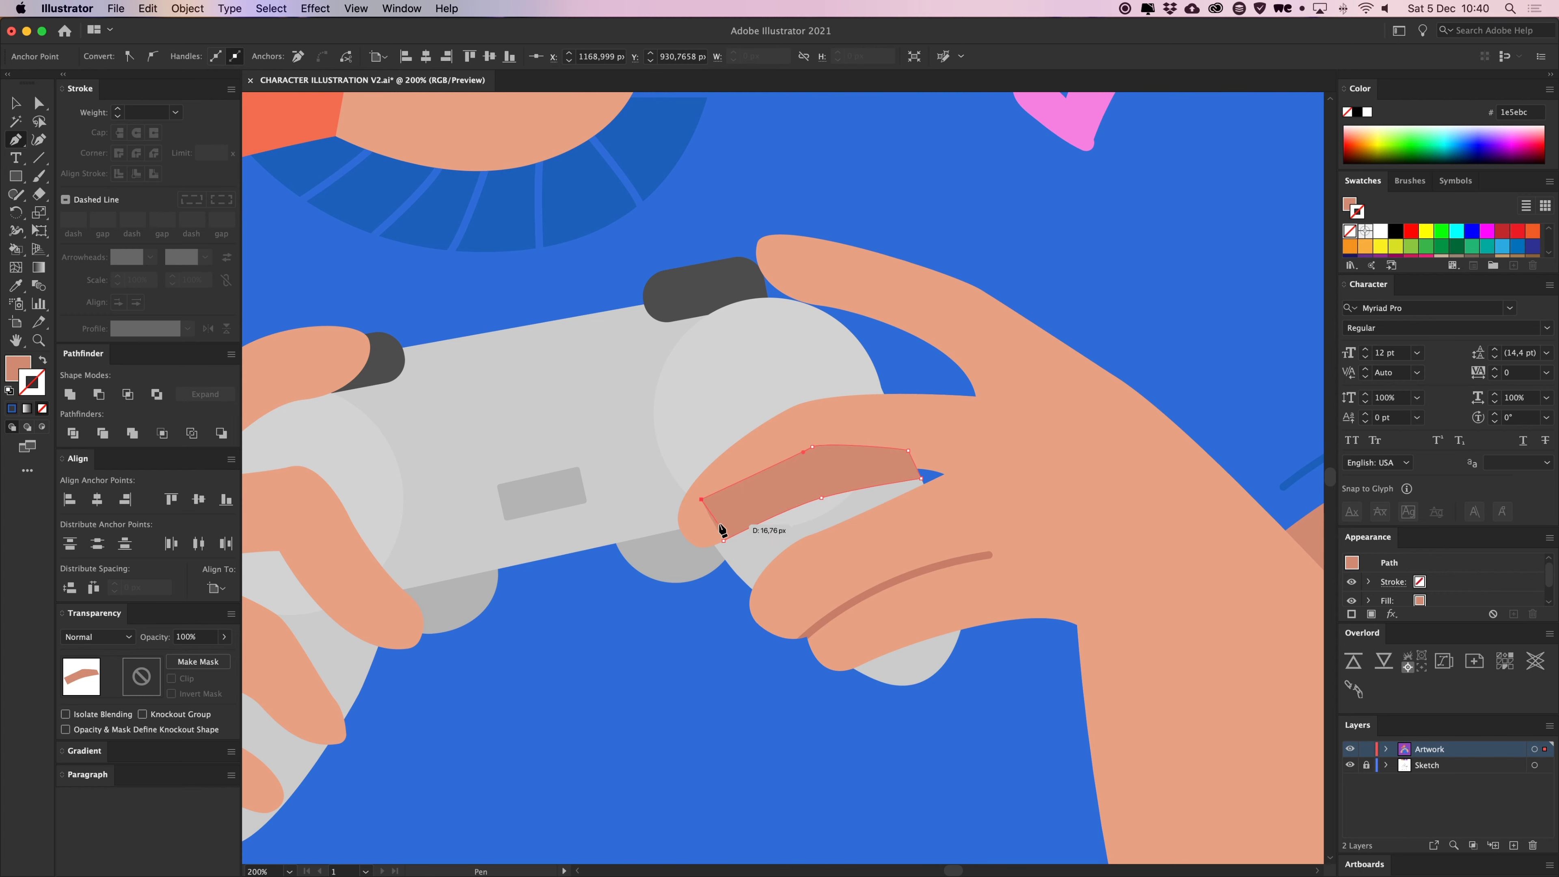
{"action": "left_click", "coordinate": [725, 541]}
Sample the controller's grey for the finger shadow shape and darken its fill to 7c7979
{"action": "key", "text": "i"}
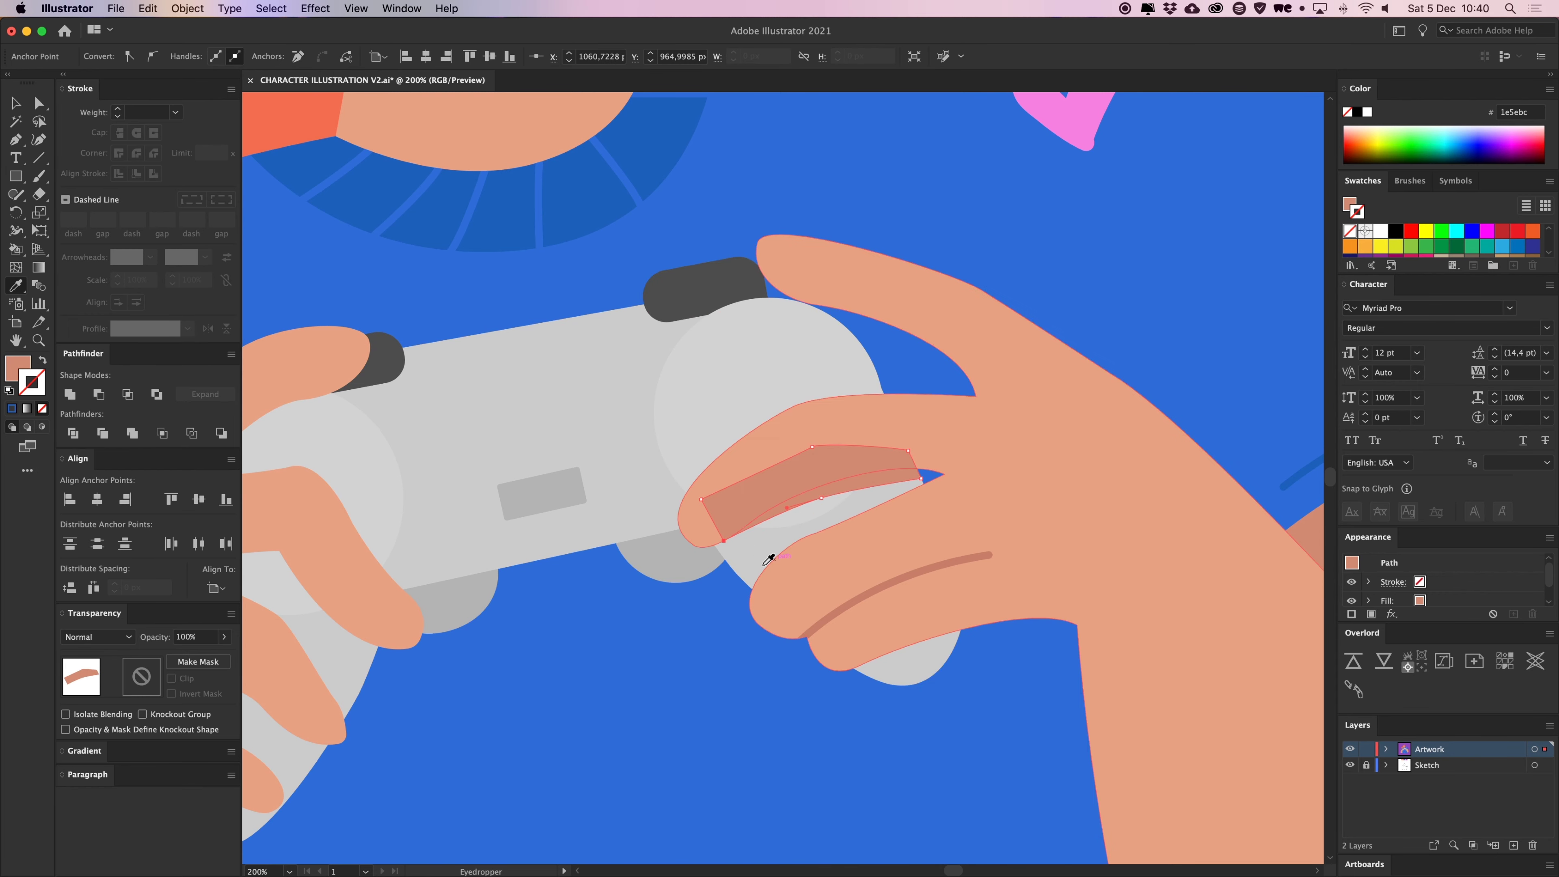
{"action": "left_click", "coordinate": [588, 461]}
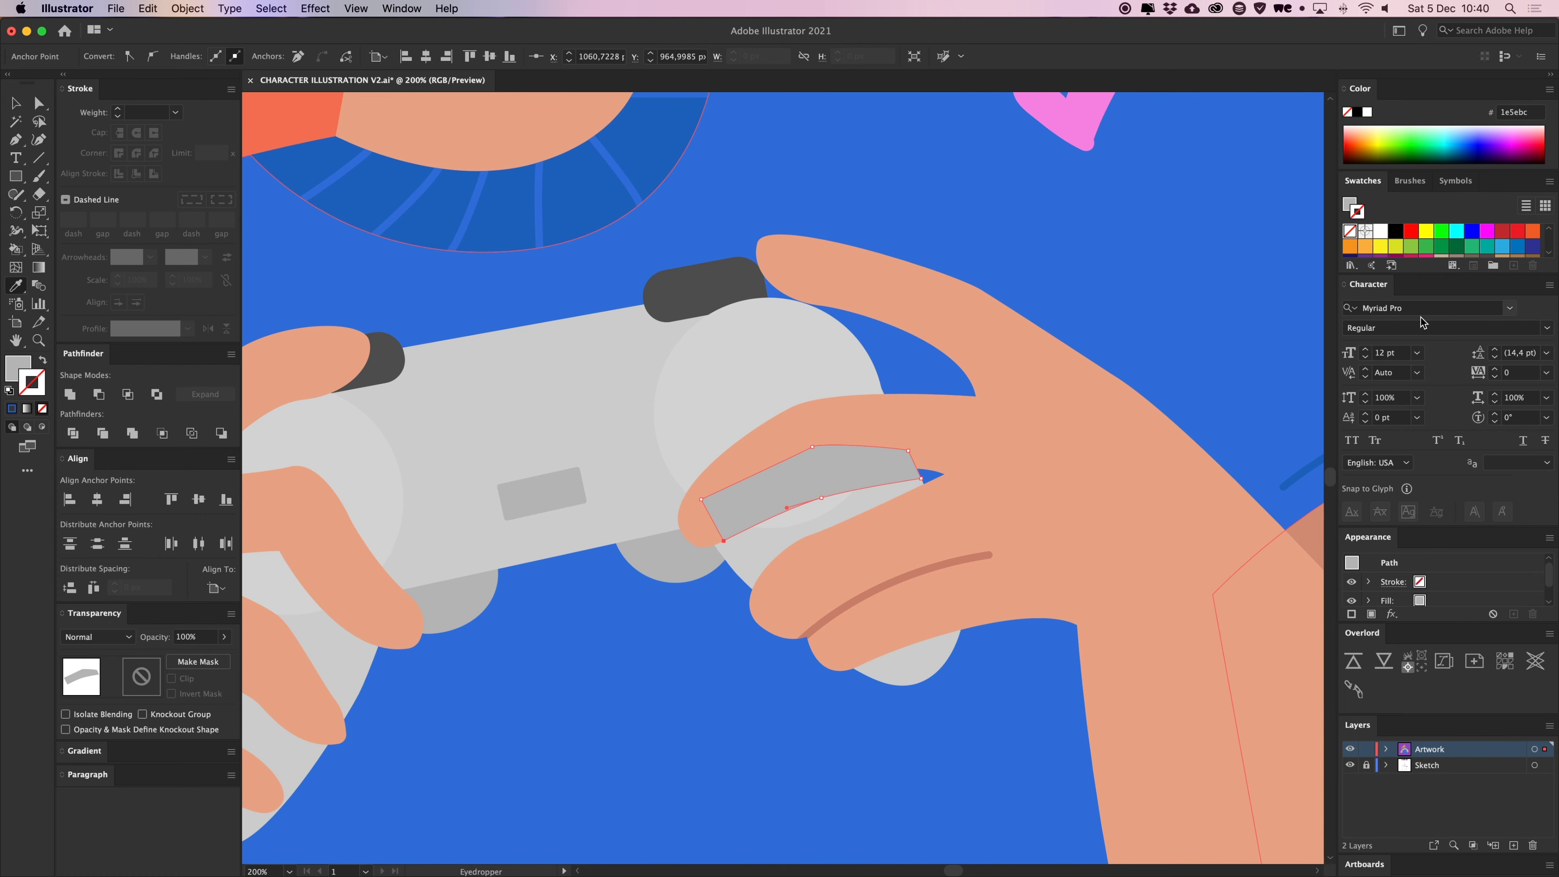
{"action": "left_click", "coordinate": [14, 368]}
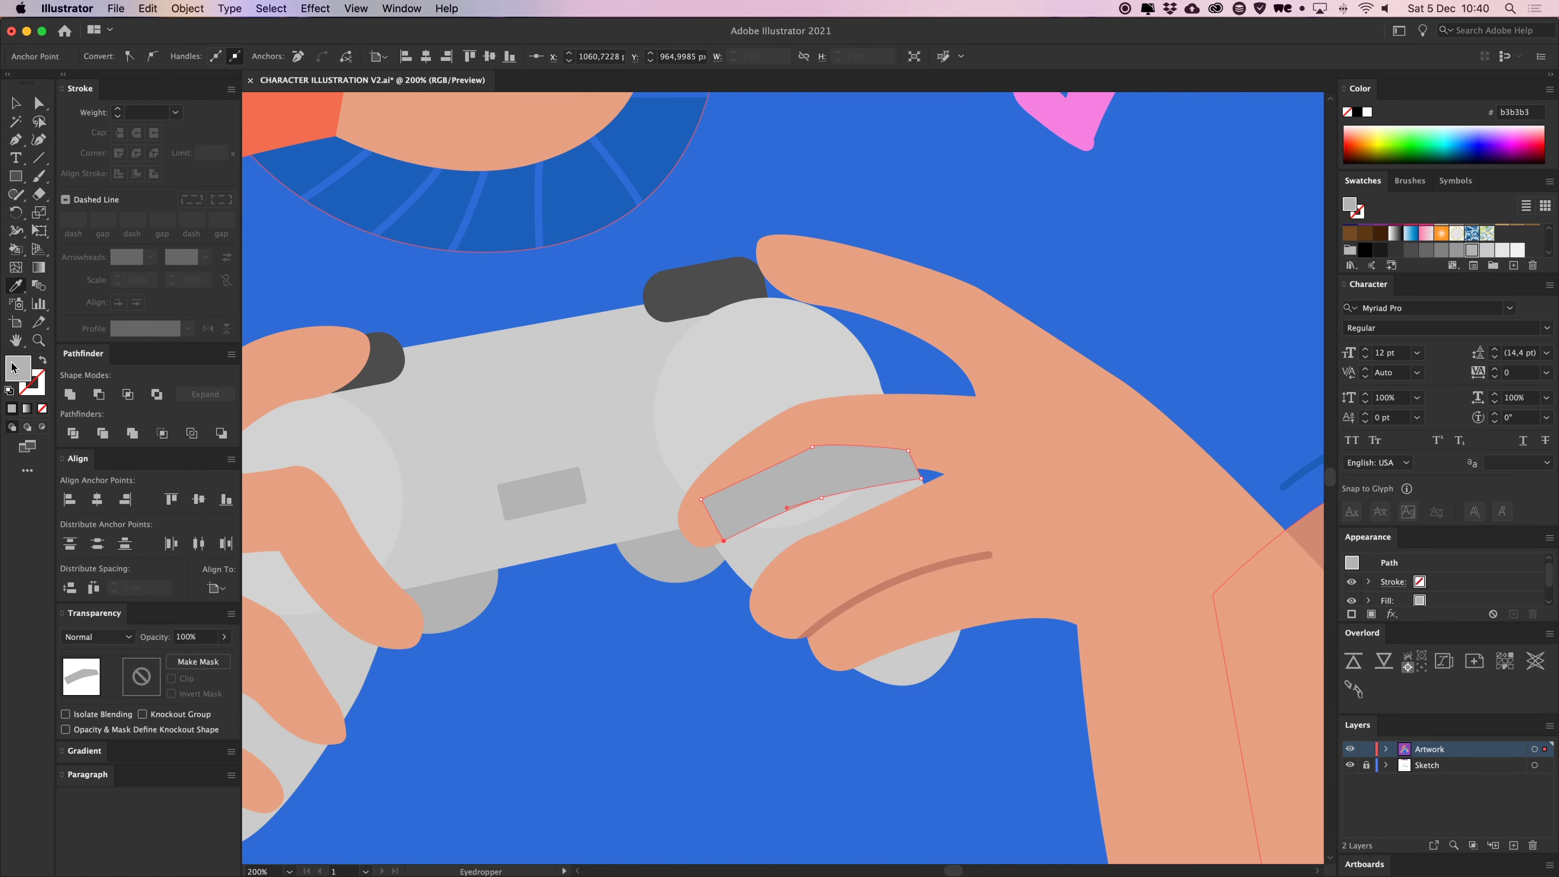
{"action": "double_click", "coordinate": [13, 368]}
{"action": "type", "text": "7c7979"}
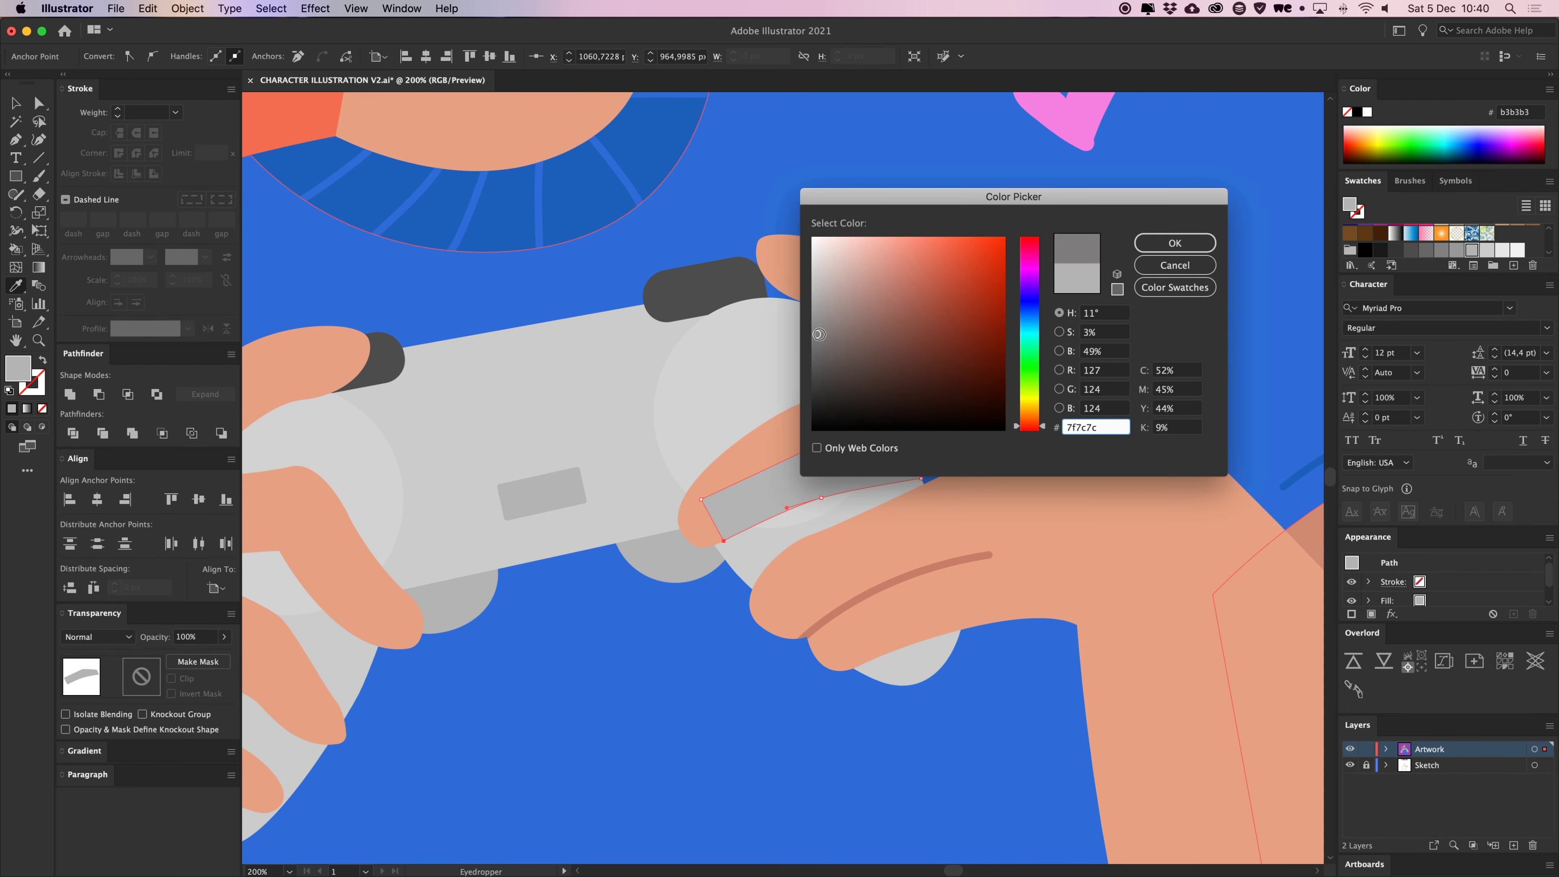
{"action": "key", "text": "Return"}
Cut the grey finger shadow and paste it in place inside the controller's group behind the hand, and leave isolation mode
{"action": "key", "text": "v"}
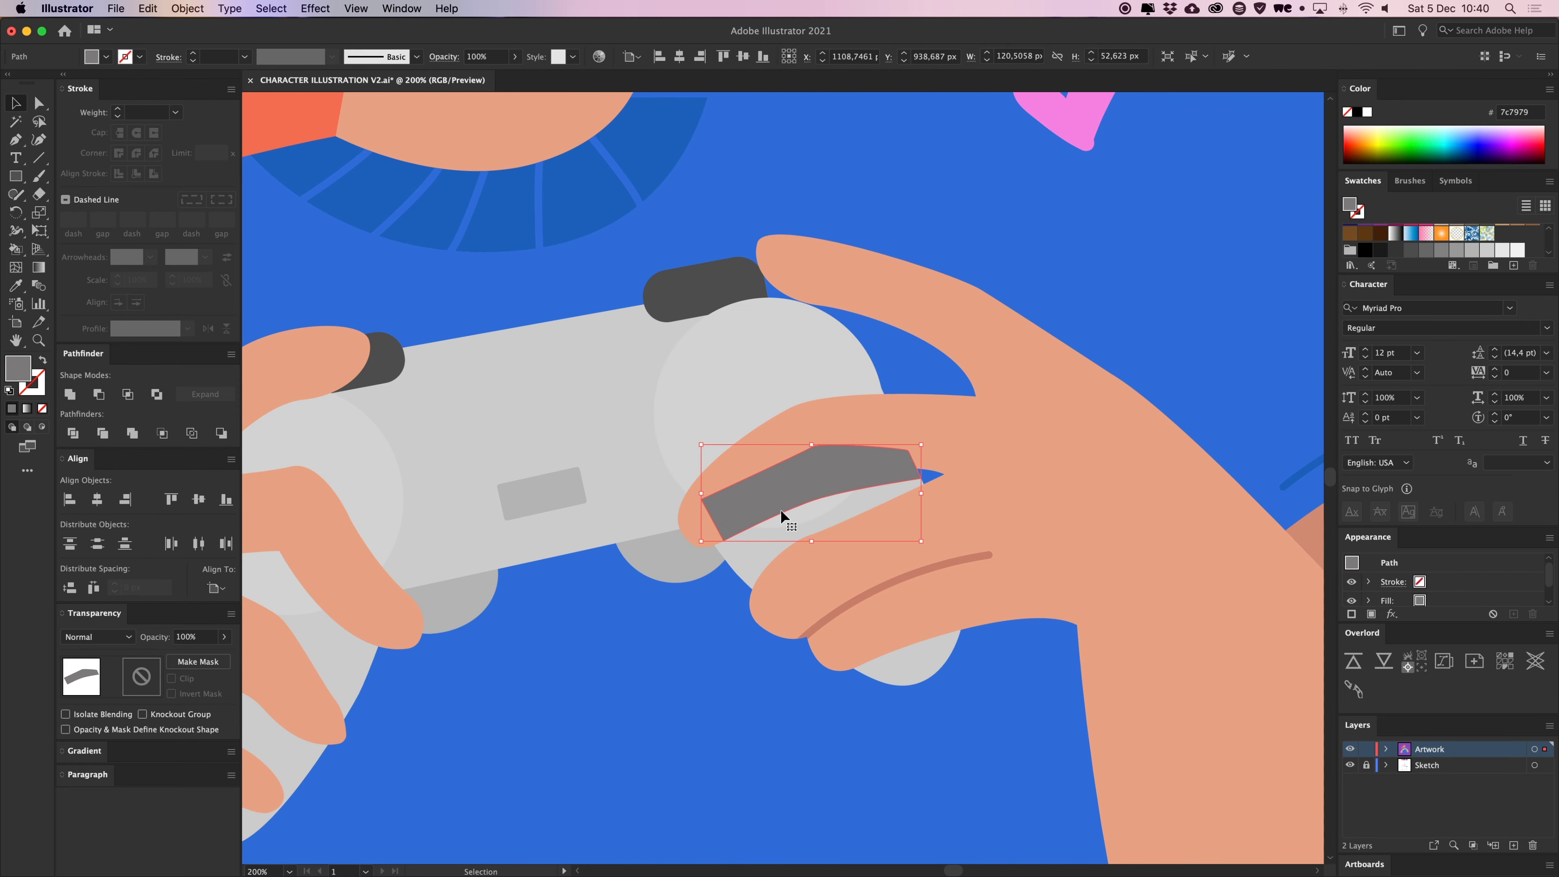
{"action": "key", "text": "Delete"}
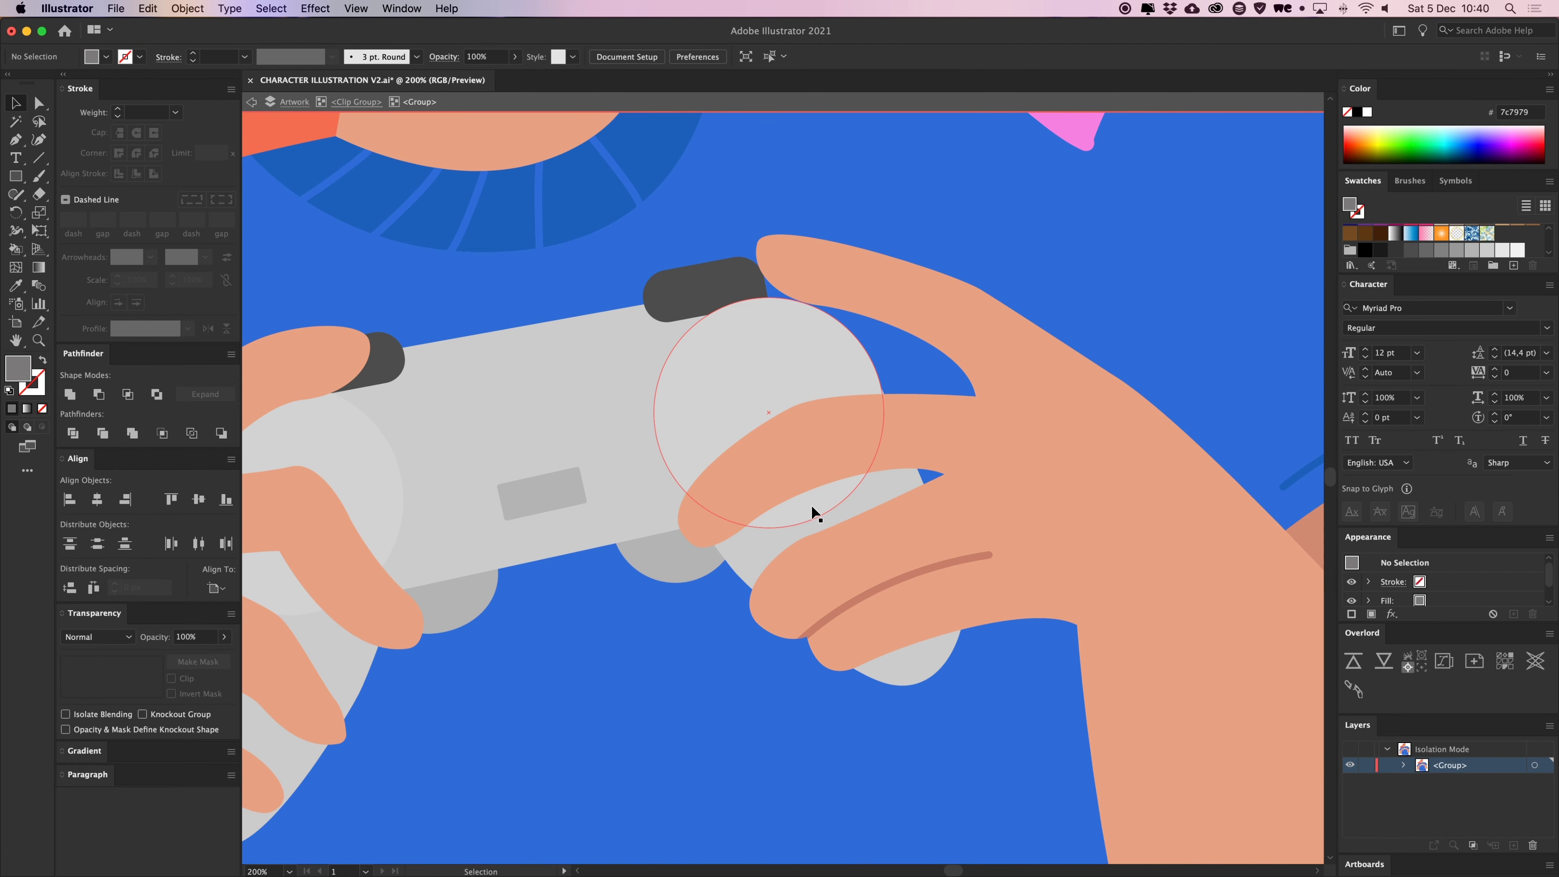
{"action": "double_click", "coordinate": [814, 507]}
{"action": "key", "text": "super+f"}
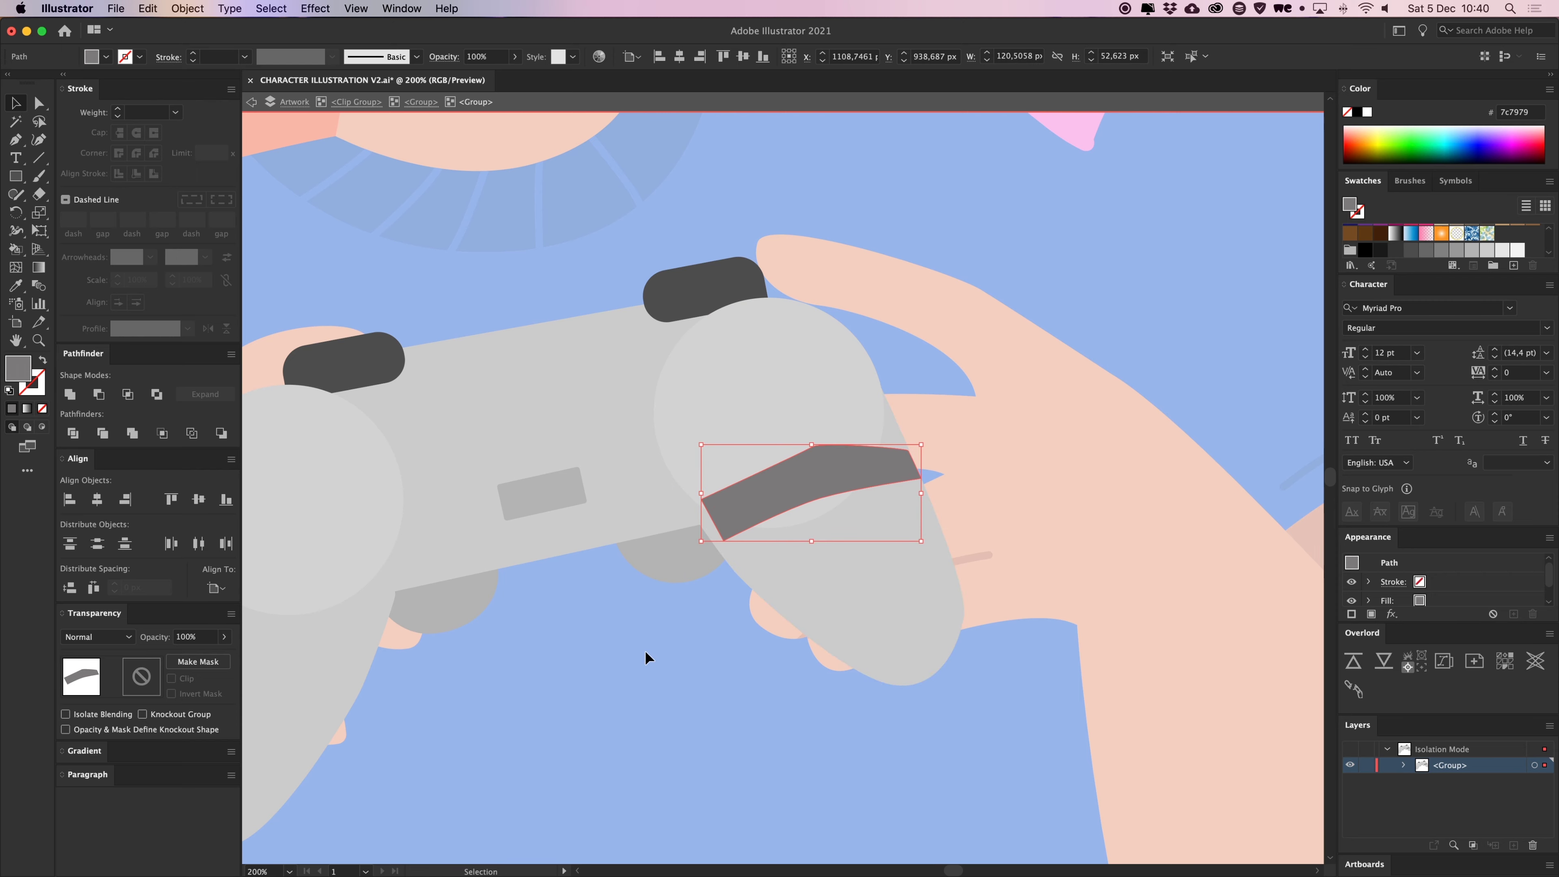
{"action": "double_click", "coordinate": [646, 651]}
{"action": "key", "text": "super+minus"}
{"action": "key", "text": "super+minus"}
{"action": "key", "text": "super+minus"}
{"action": "key", "text": "super+minus"}
{"action": "key", "text": "super+minus"}
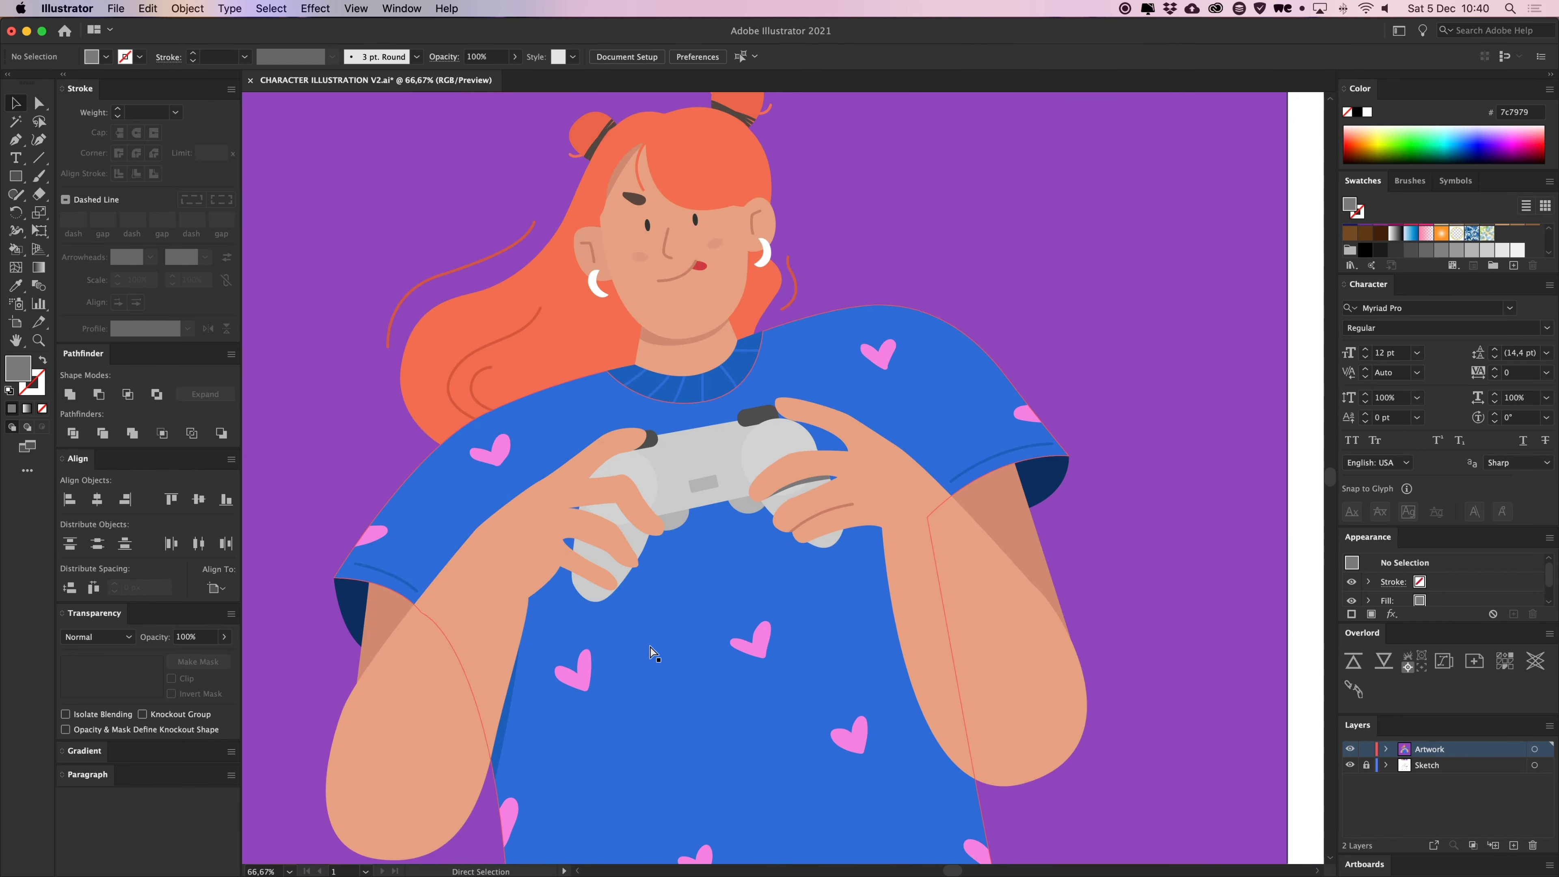
Shift the grey shadow's upper anchor near the finger gap about 1.6 px right and 3.3 px up
{"action": "key", "text": "super+equal"}
{"action": "key", "text": "super+equal"}
{"action": "key", "text": "super+equal"}
{"action": "key", "text": "super+equal"}
{"action": "key", "text": "super+equal"}
{"action": "key", "text": "super+equal"}
{"action": "key", "text": "super+equal"}
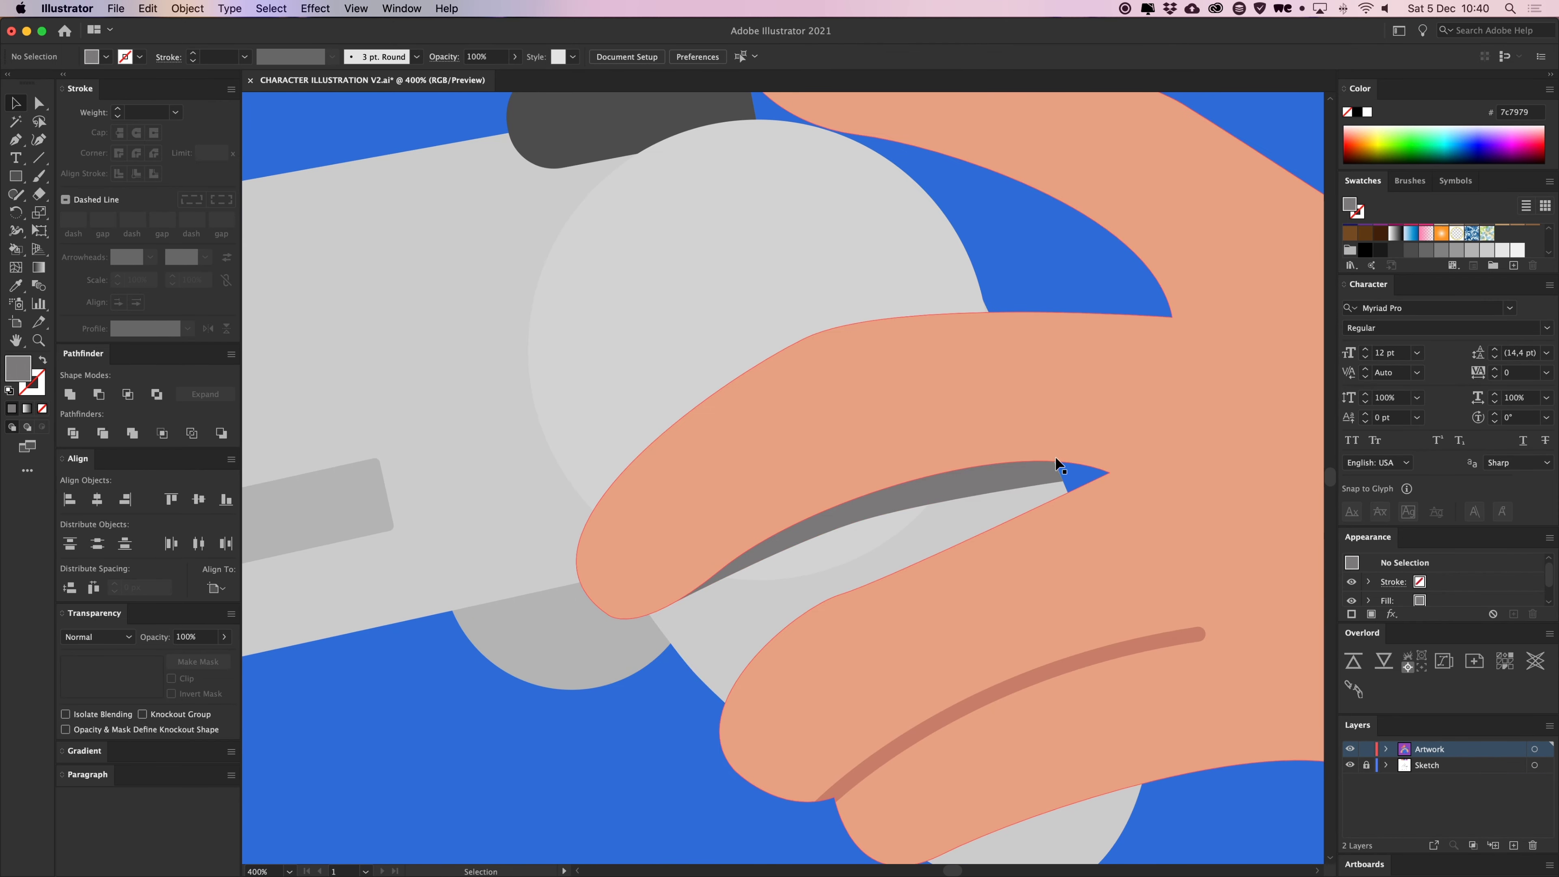
{"action": "left_click", "coordinate": [1036, 470]}
{"action": "left_click", "coordinate": [1024, 421]}
{"action": "mouse_move", "coordinate": [1024, 423]}
{"action": "left_mouse_down"}
{"action": "mouse_move", "coordinate": [1049, 410]}
{"action": "mouse_move", "coordinate": [1030, 410]}
{"action": "left_mouse_up"}
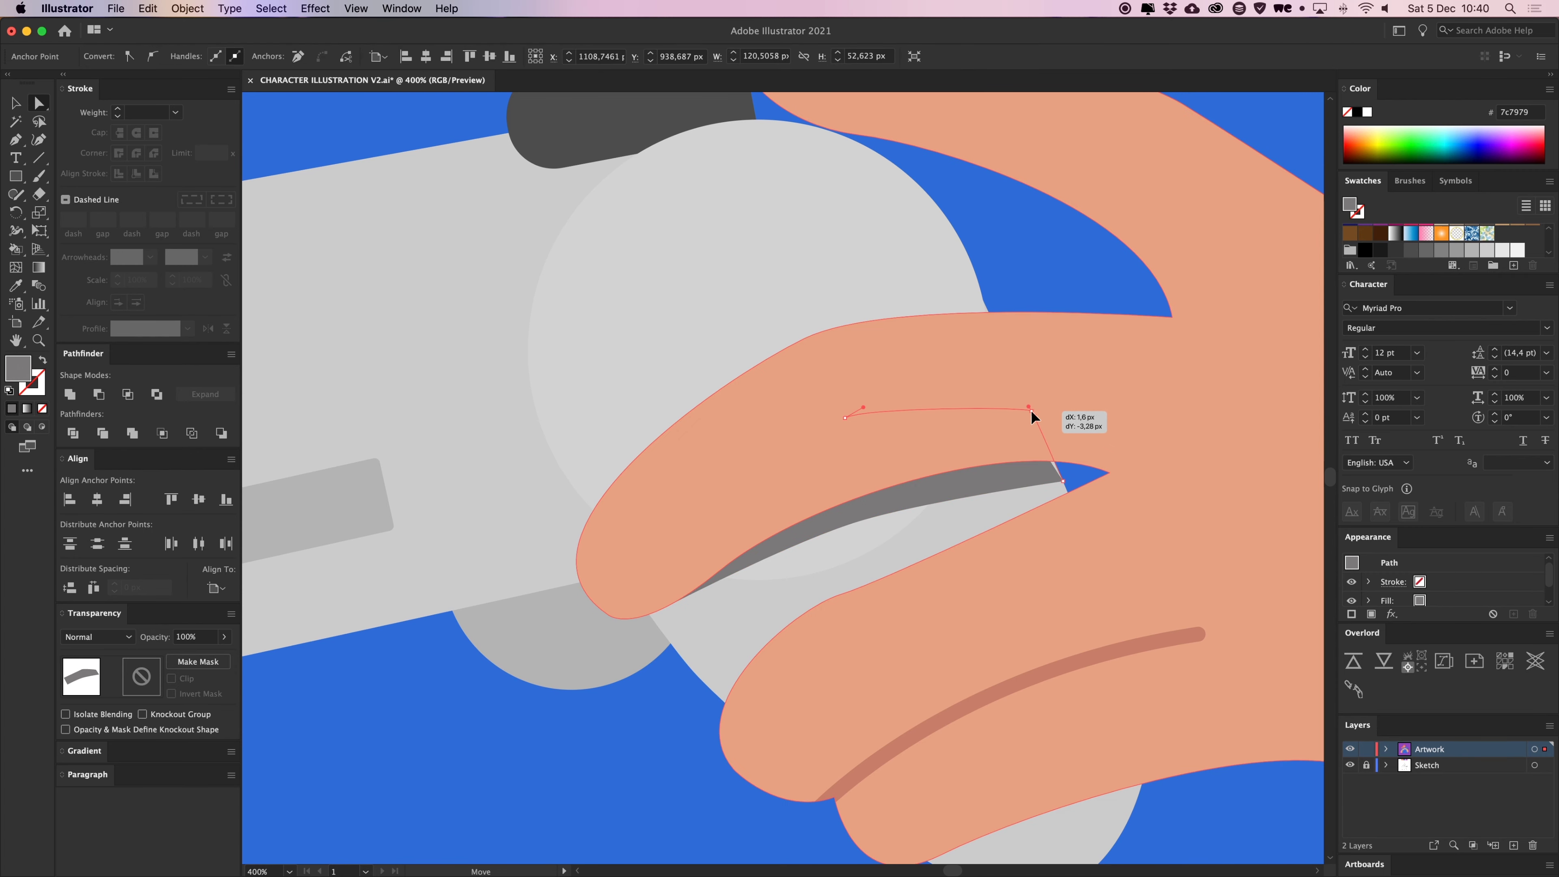
{"action": "left_click_drag", "start_coordinate": [677, 792], "coordinate": [667, 663]}
{"action": "left_click", "coordinate": [616, 686]}
Draw a closed shadow shape with the Pen tool along the lower edge of the index finger on the controller's left-hand grip
{"action": "key", "text": "p"}
{"action": "left_click_drag", "start_coordinate": [859, 473], "coordinate": [945, 688]}
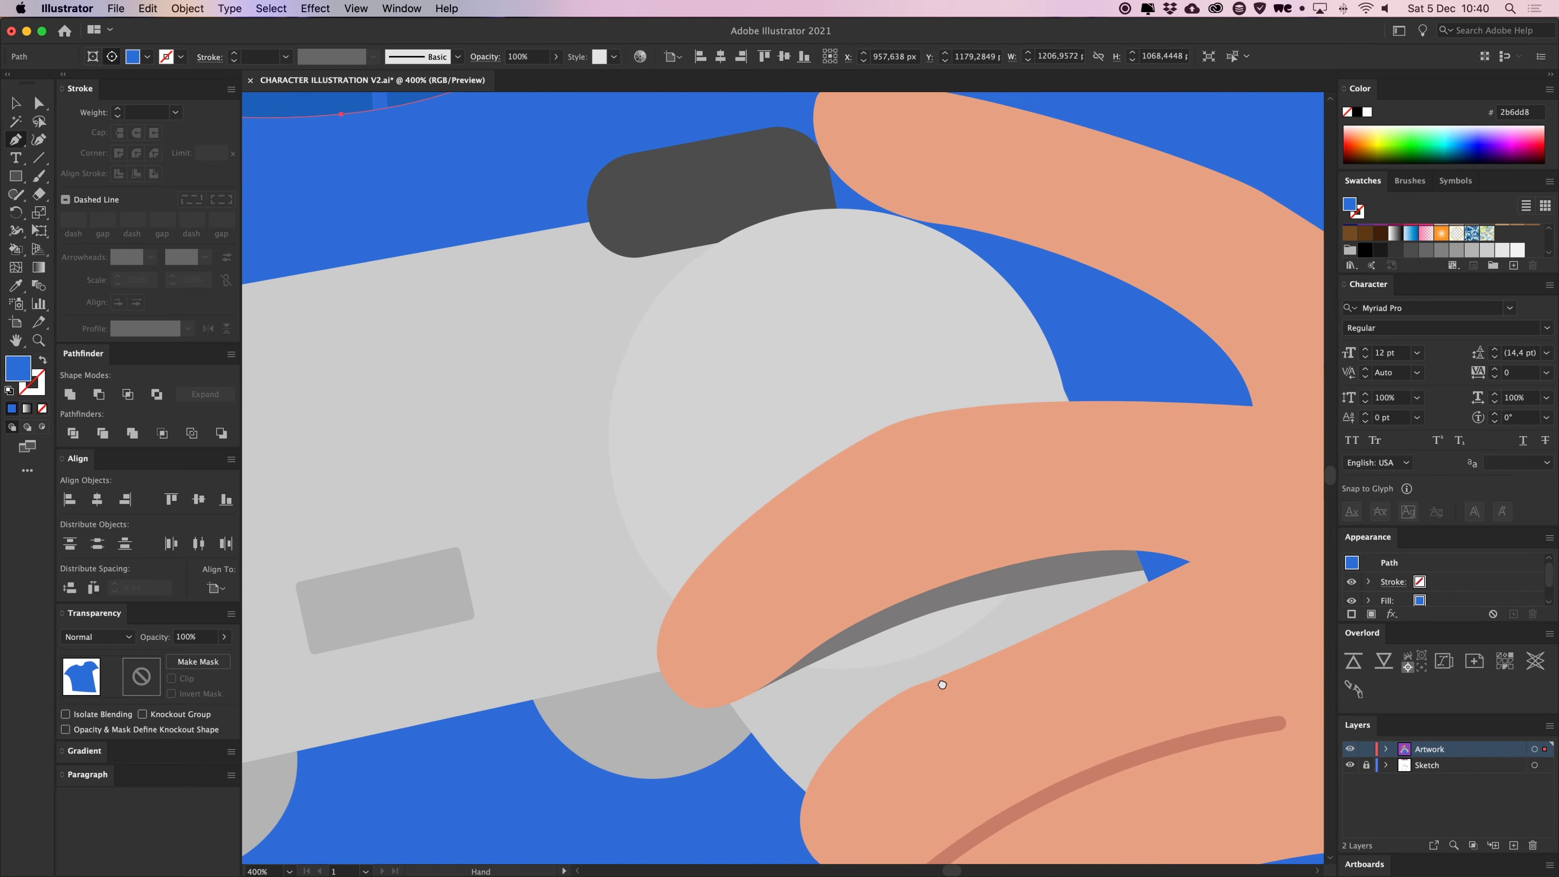
{"action": "left_click_drag", "start_coordinate": [728, 551], "coordinate": [737, 633]}
{"action": "left_click_drag", "start_coordinate": [714, 469], "coordinate": [814, 450]}
{"action": "left_click_drag", "start_coordinate": [525, 551], "coordinate": [1248, 307]}
{"action": "scroll", "coordinate": [911, 400], "scroll_direction": "down", "scroll_amount": 5}
{"action": "scroll", "coordinate": [912, 400], "scroll_direction": "left", "scroll_amount": 7}
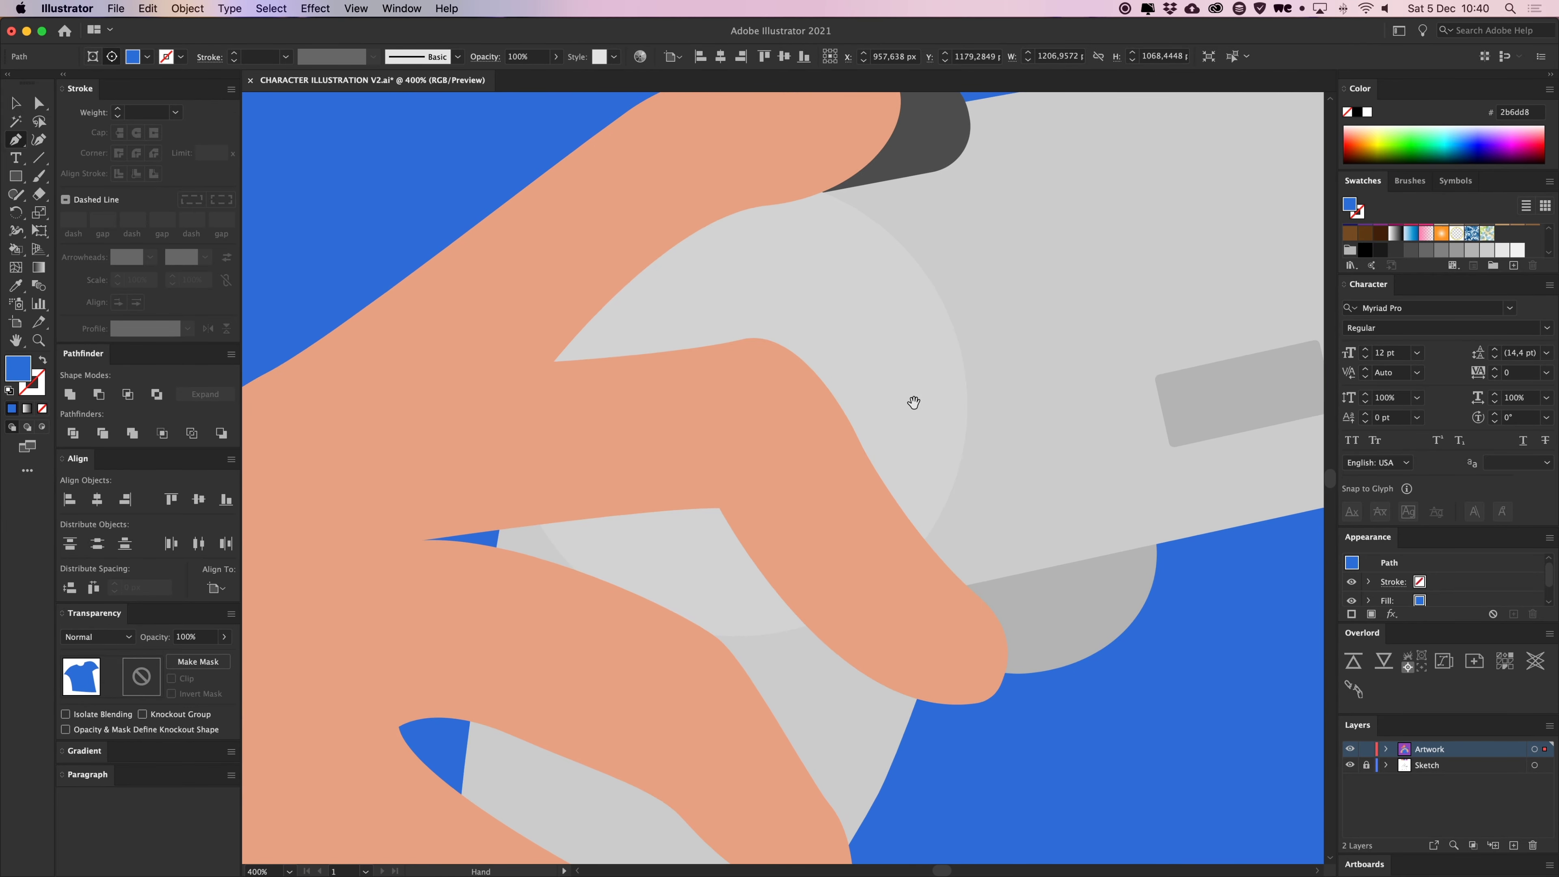
{"action": "left_click", "coordinate": [574, 465]}
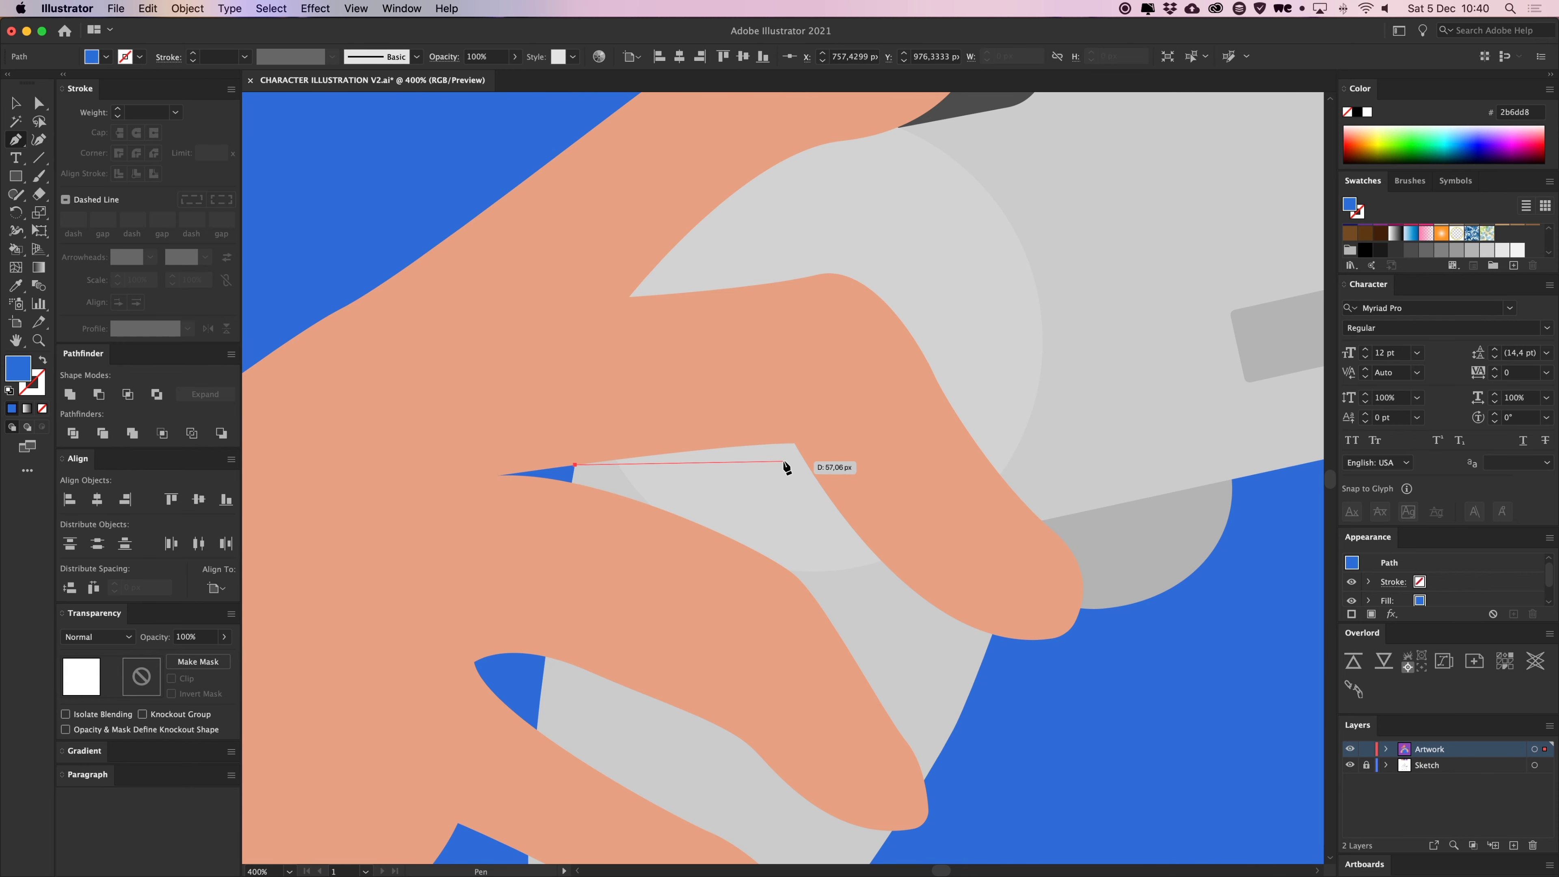
{"action": "left_click_drag", "start_coordinate": [820, 456], "coordinate": [821, 455]}
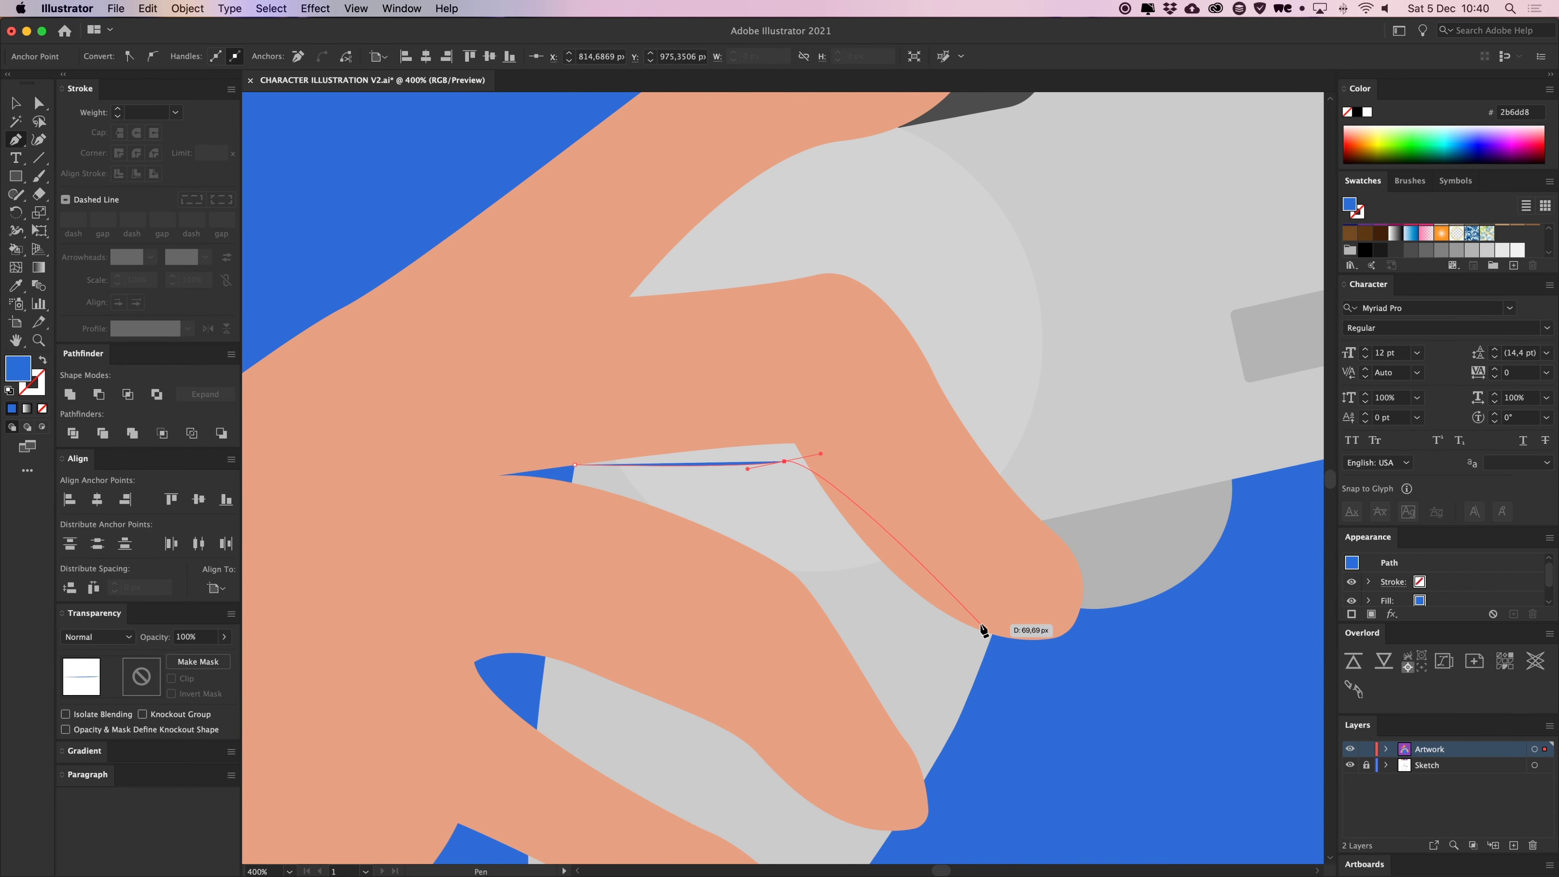
{"action": "left_click", "coordinate": [784, 461]}
{"action": "left_click_drag", "start_coordinate": [982, 630], "coordinate": [1099, 619]}
{"action": "key", "text": "super+z"}
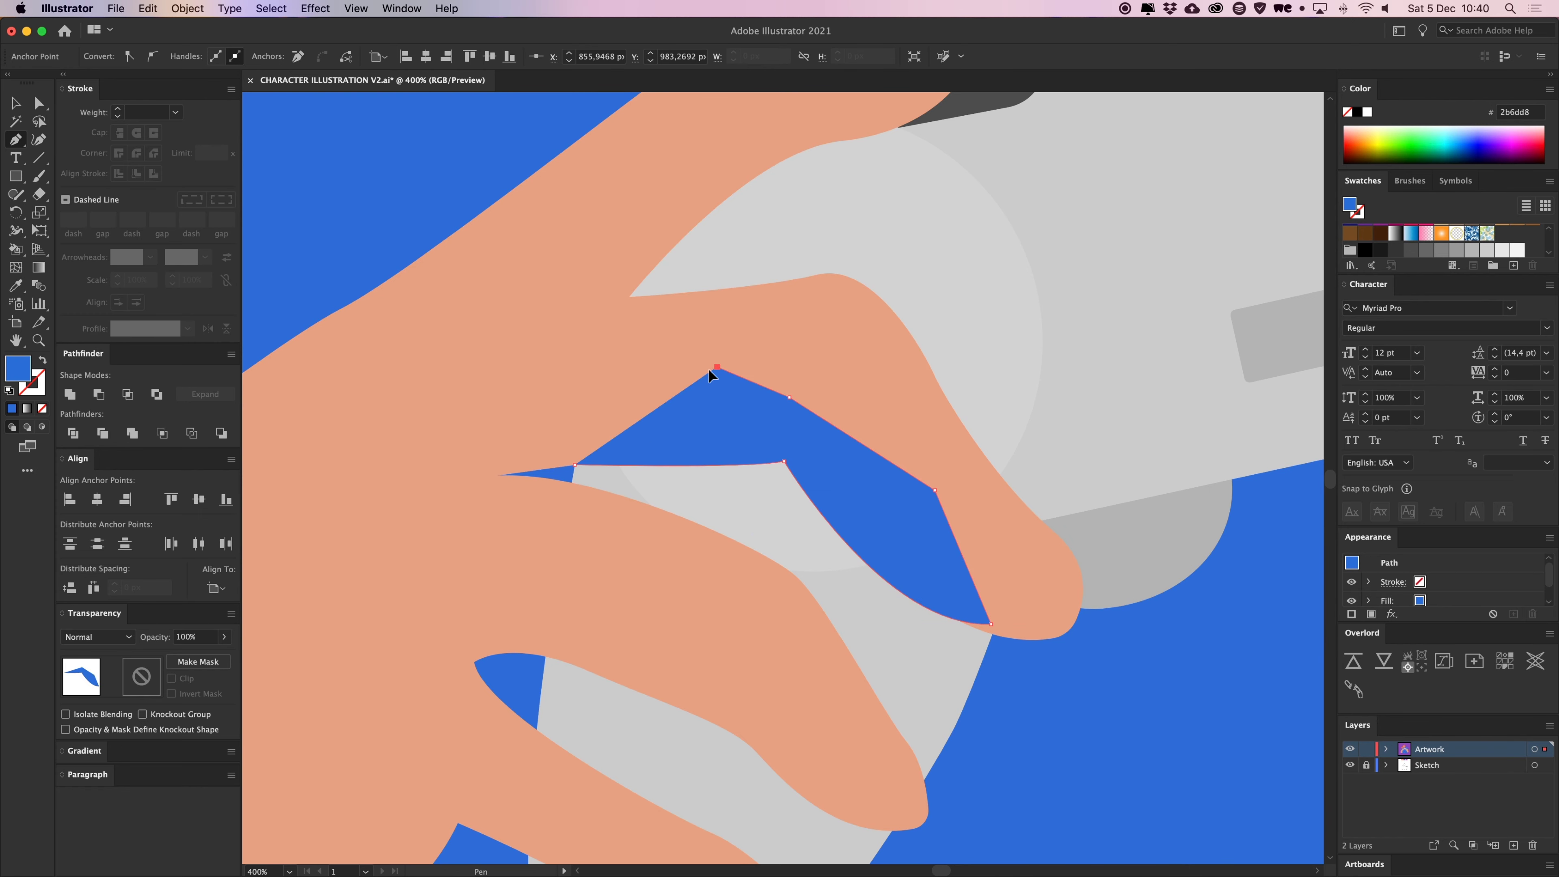
{"action": "left_click_drag", "start_coordinate": [576, 465], "coordinate": [572, 485]}
Fill the new shadow shape with the grey 7c7979 sampled from the finger shadow on the right-hand grip
{"action": "scroll", "coordinate": [651, 473], "scroll_direction": "right", "scroll_amount": 15}
{"action": "key", "text": "i"}
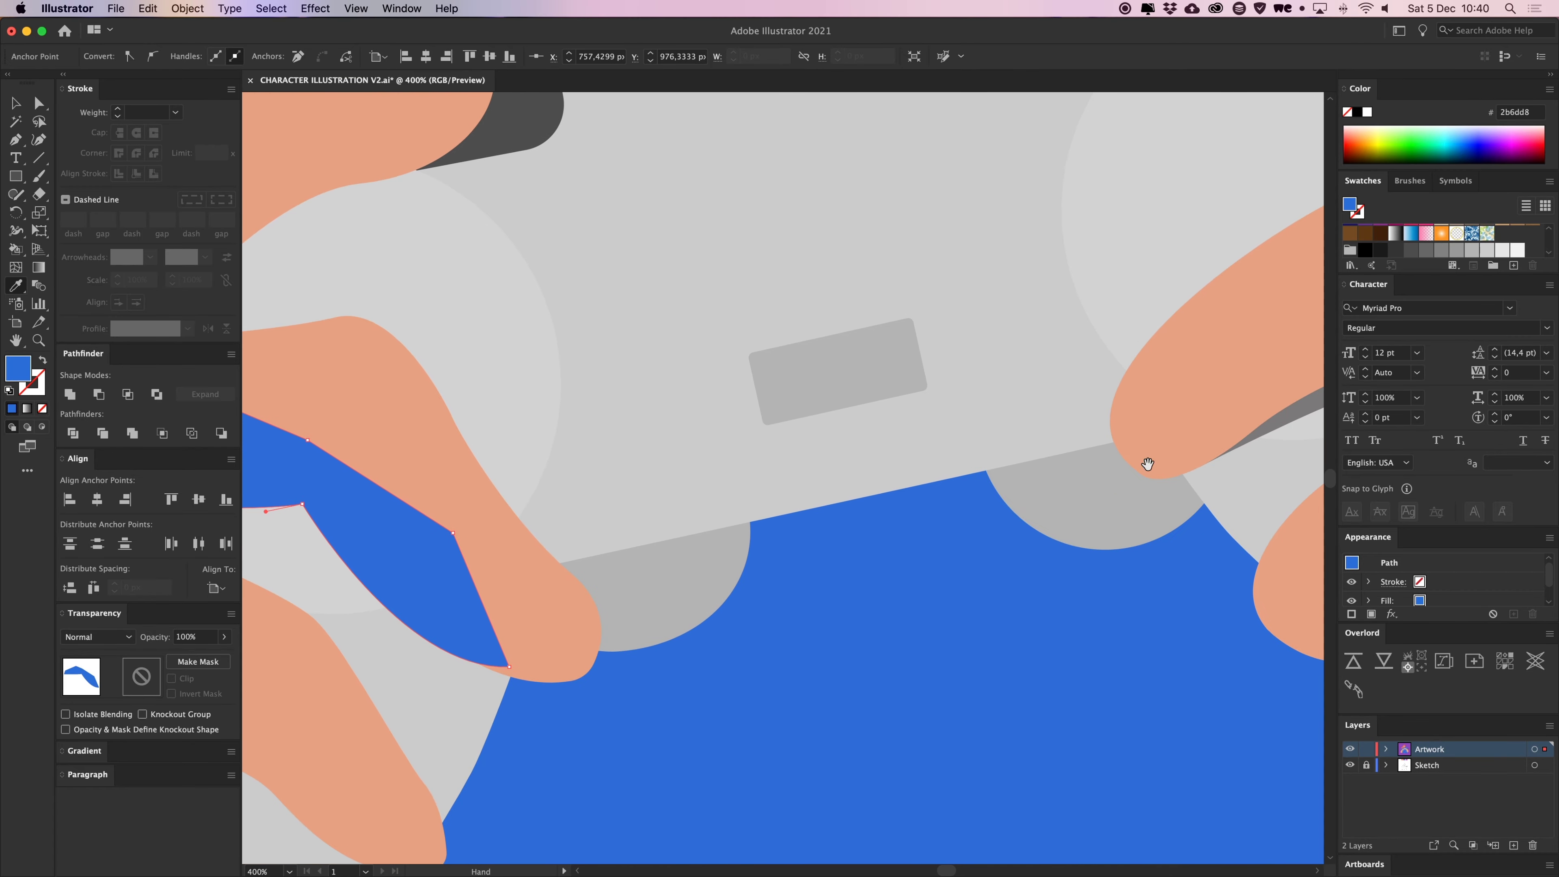
{"action": "left_click", "coordinate": [1120, 398]}
{"action": "left_click_drag", "start_coordinate": [258, 572], "coordinate": [1043, 447]}
{"action": "left_click_drag", "start_coordinate": [854, 556], "coordinate": [833, 526]}
{"action": "key", "text": "v"}
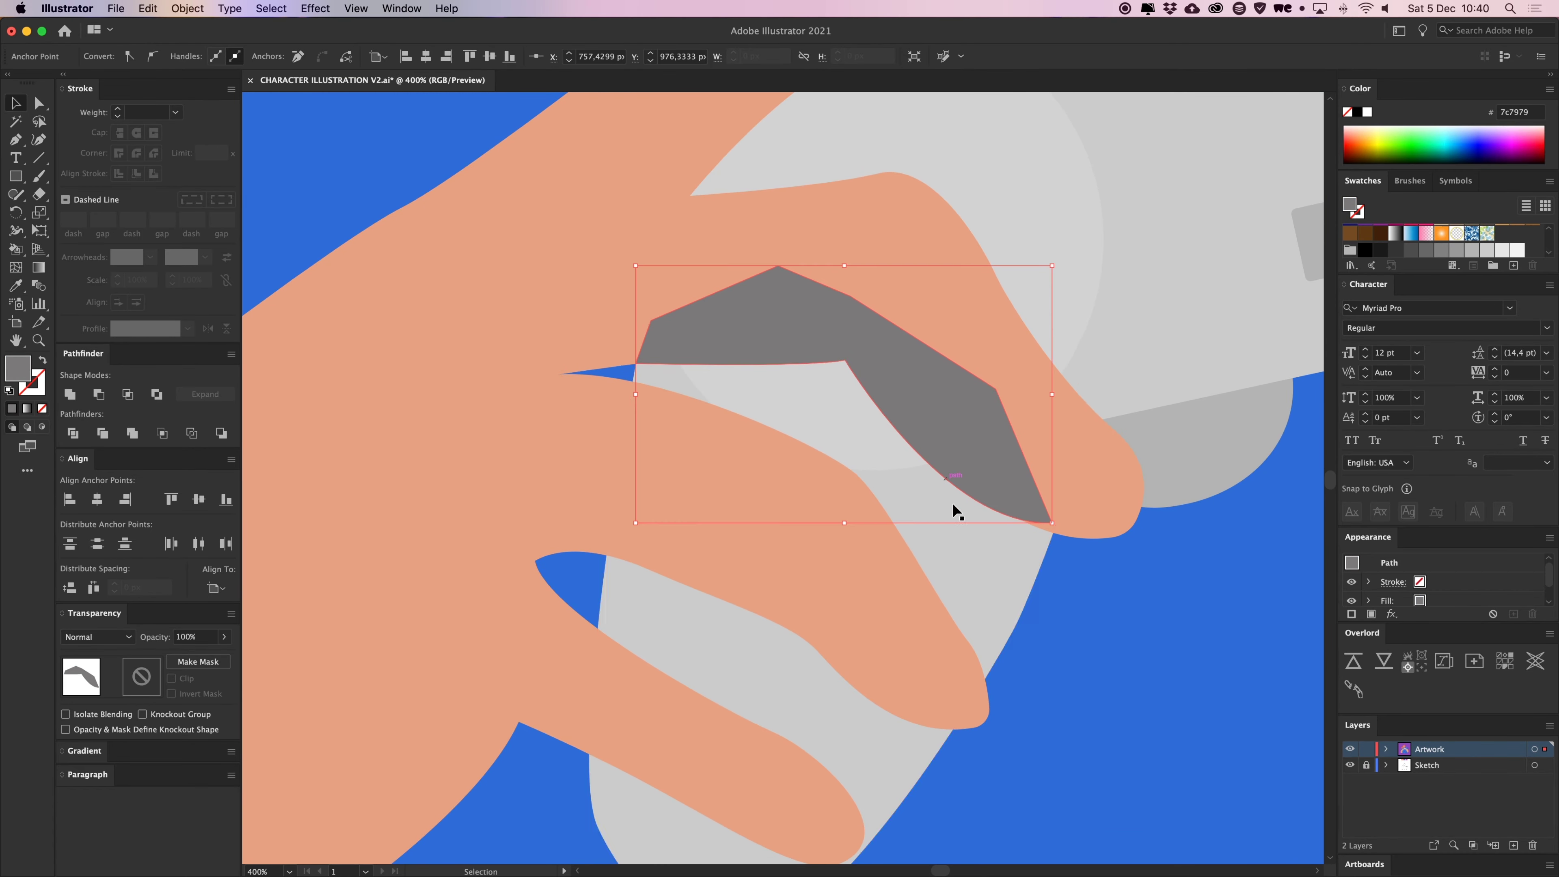
Select the grey shadow shape on the left-hand index finger and cut it from the artwork
{"action": "left_click", "coordinate": [1104, 608]}
{"action": "key", "text": "super+minus"}
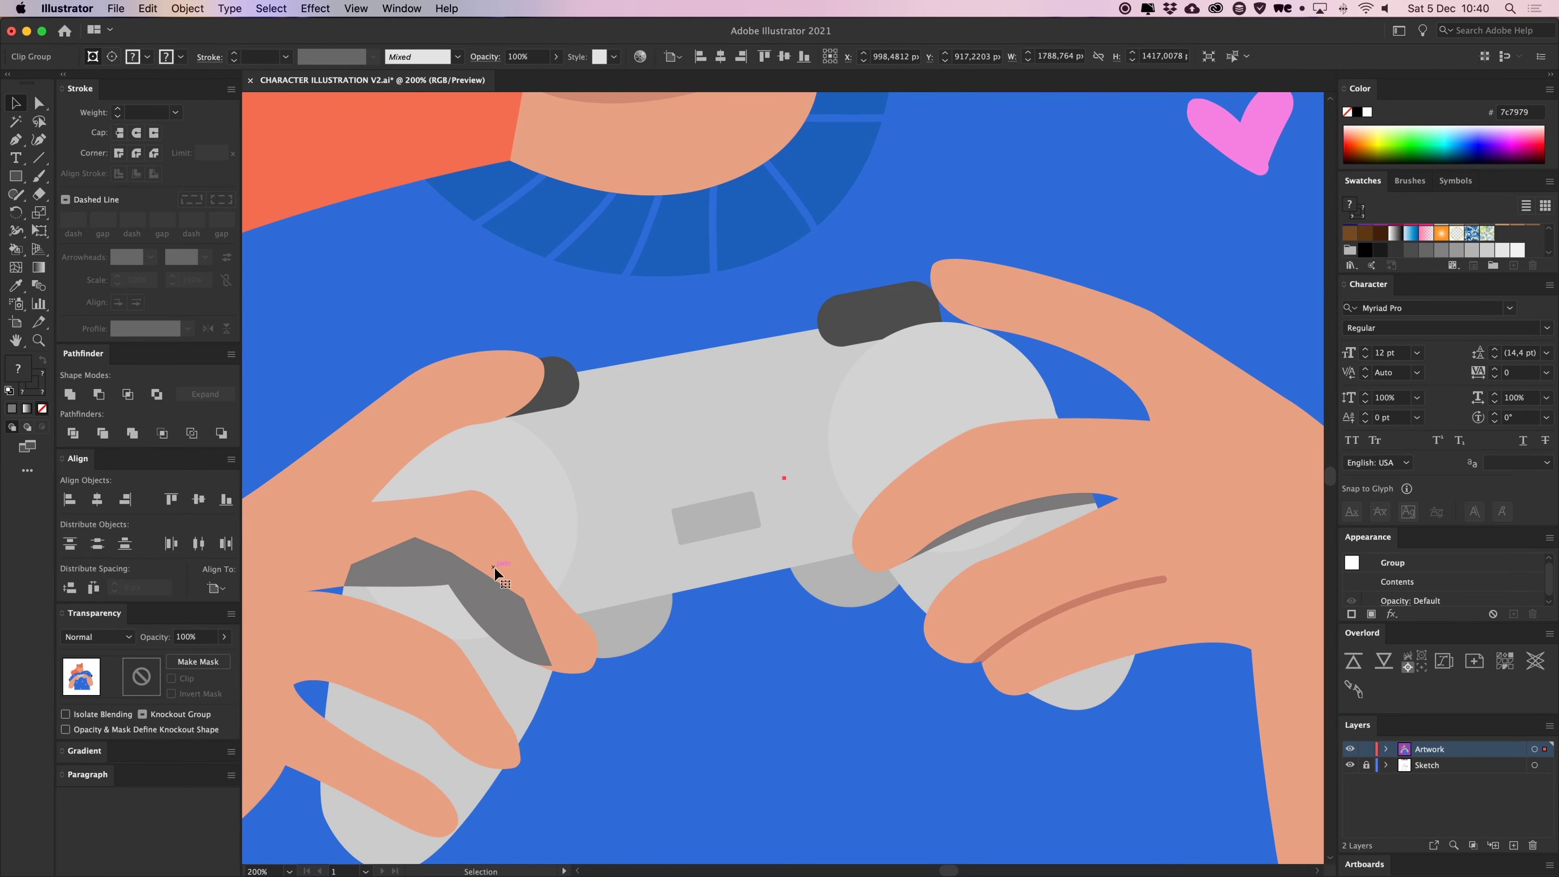
{"action": "left_click", "coordinate": [473, 582]}
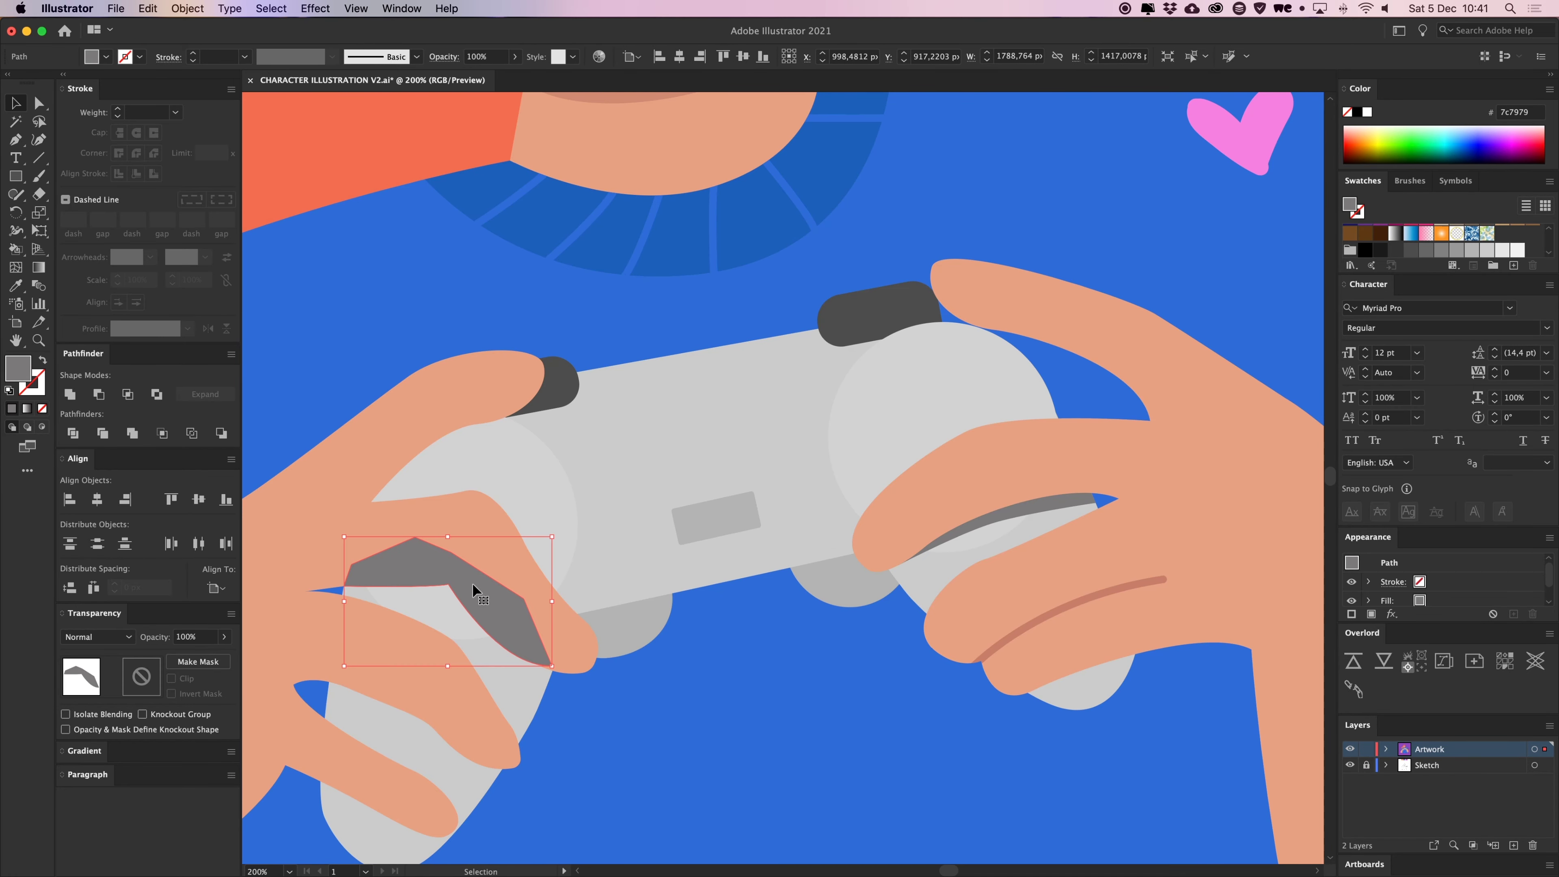
{"action": "left_click_drag", "start_coordinate": [473, 583], "coordinate": [617, 521]}
{"action": "key", "text": "a"}
{"action": "key", "text": "Delete"}
{"action": "key", "text": "v"}
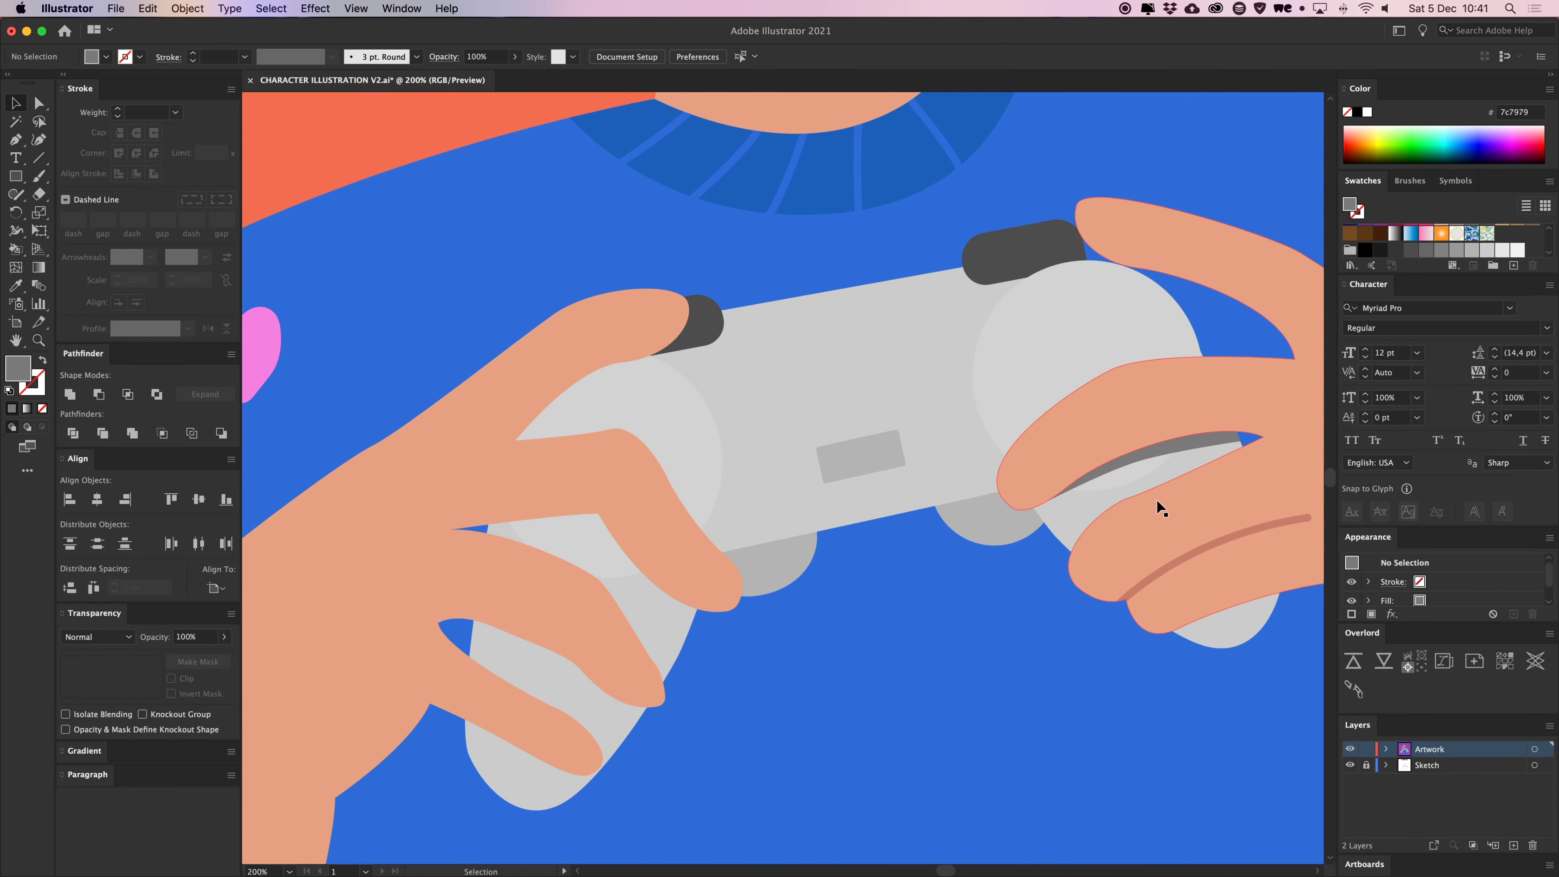
{"action": "left_click", "coordinate": [1203, 448]}
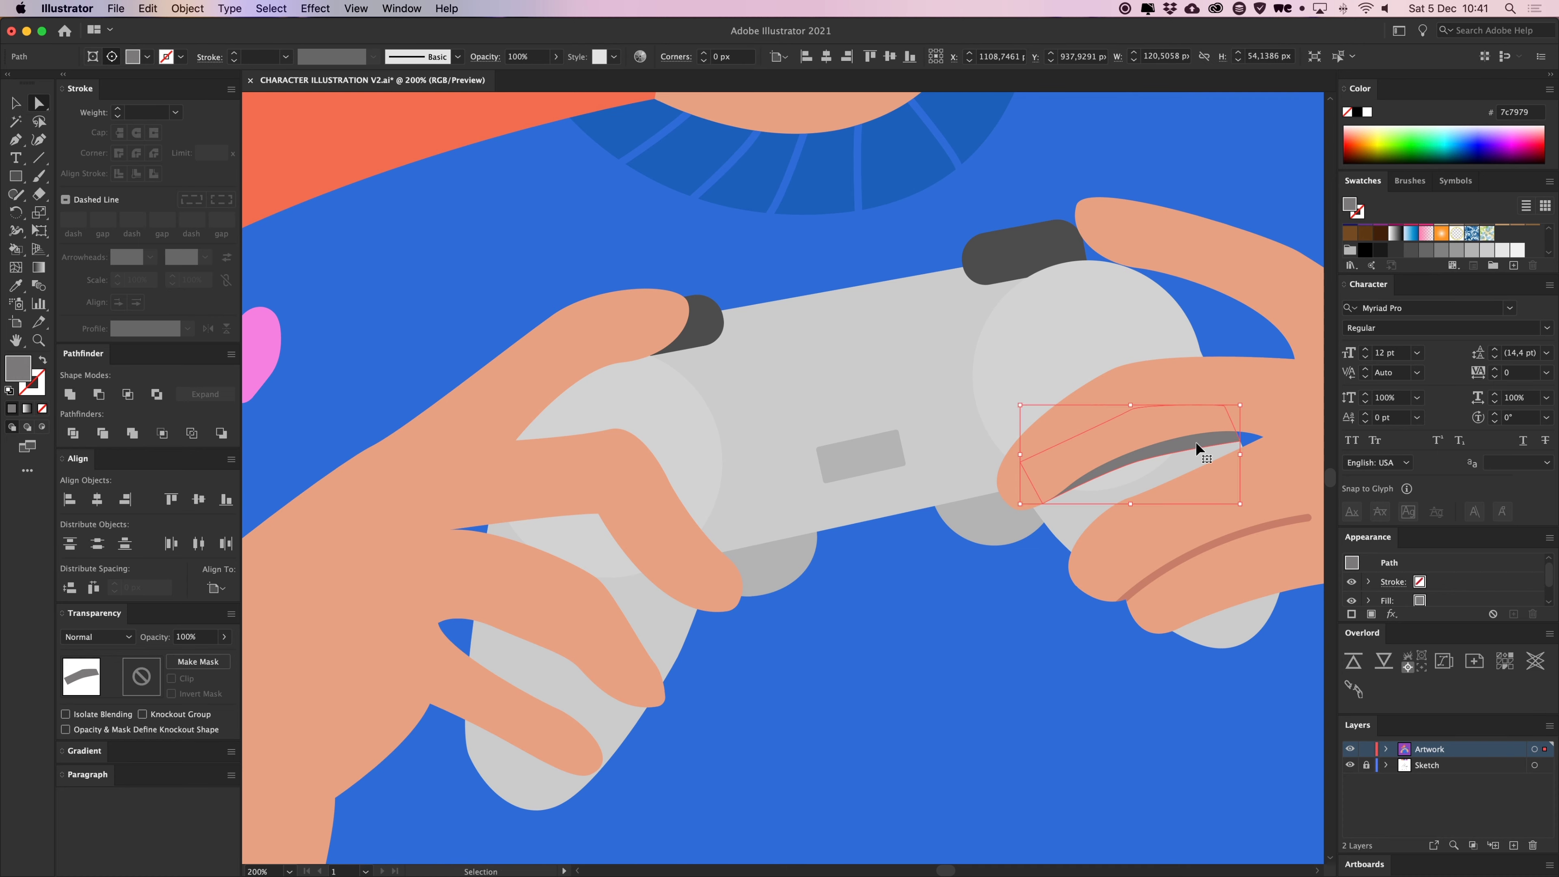
{"action": "key", "text": "super+z"}
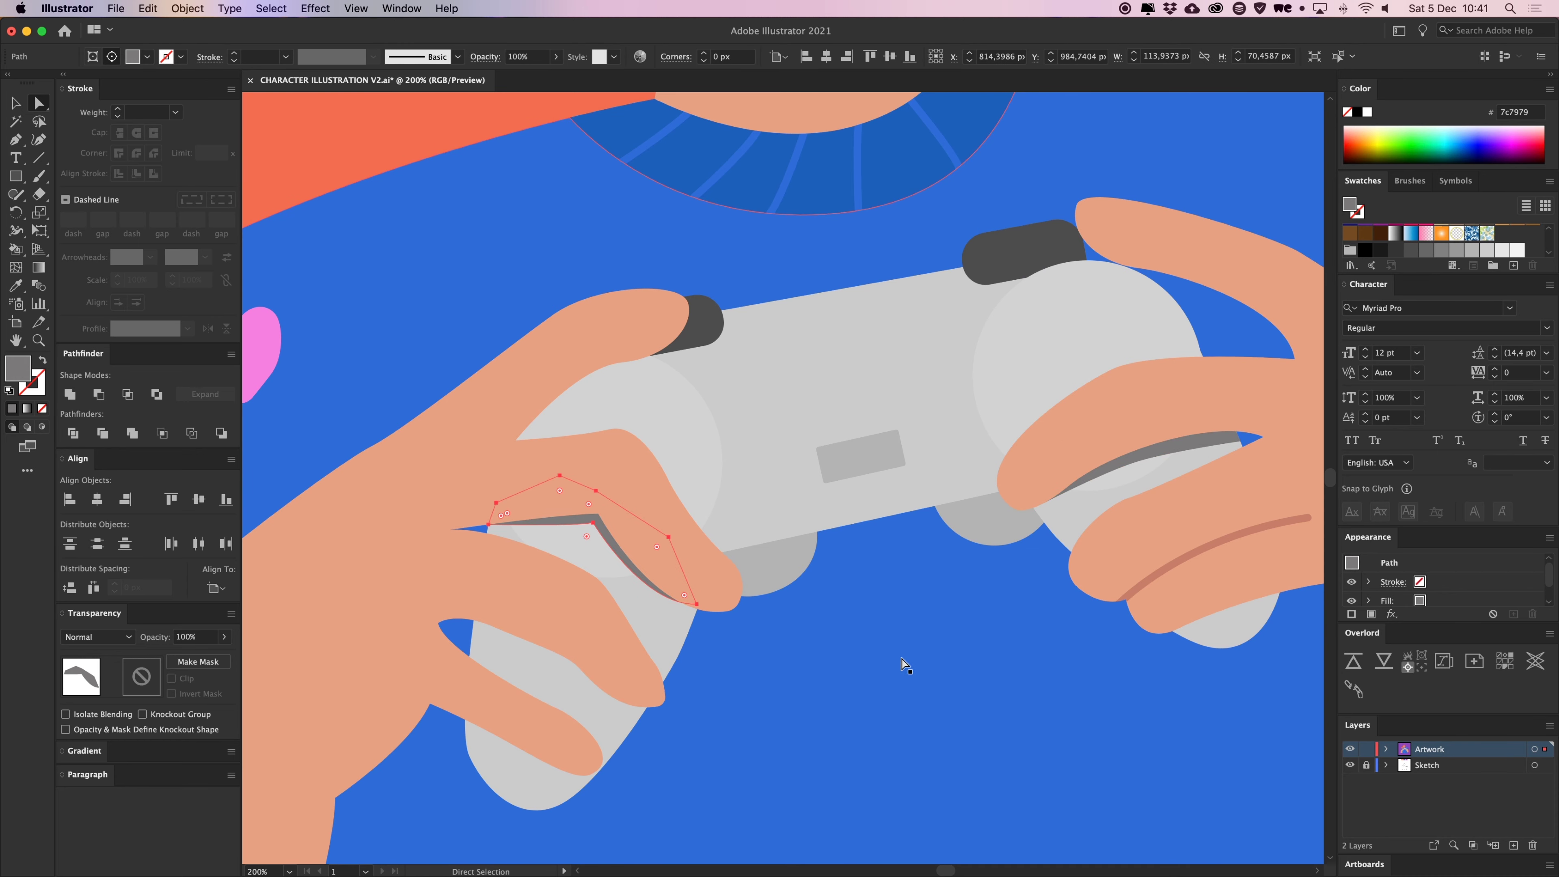
{"action": "key", "text": "Delete"}
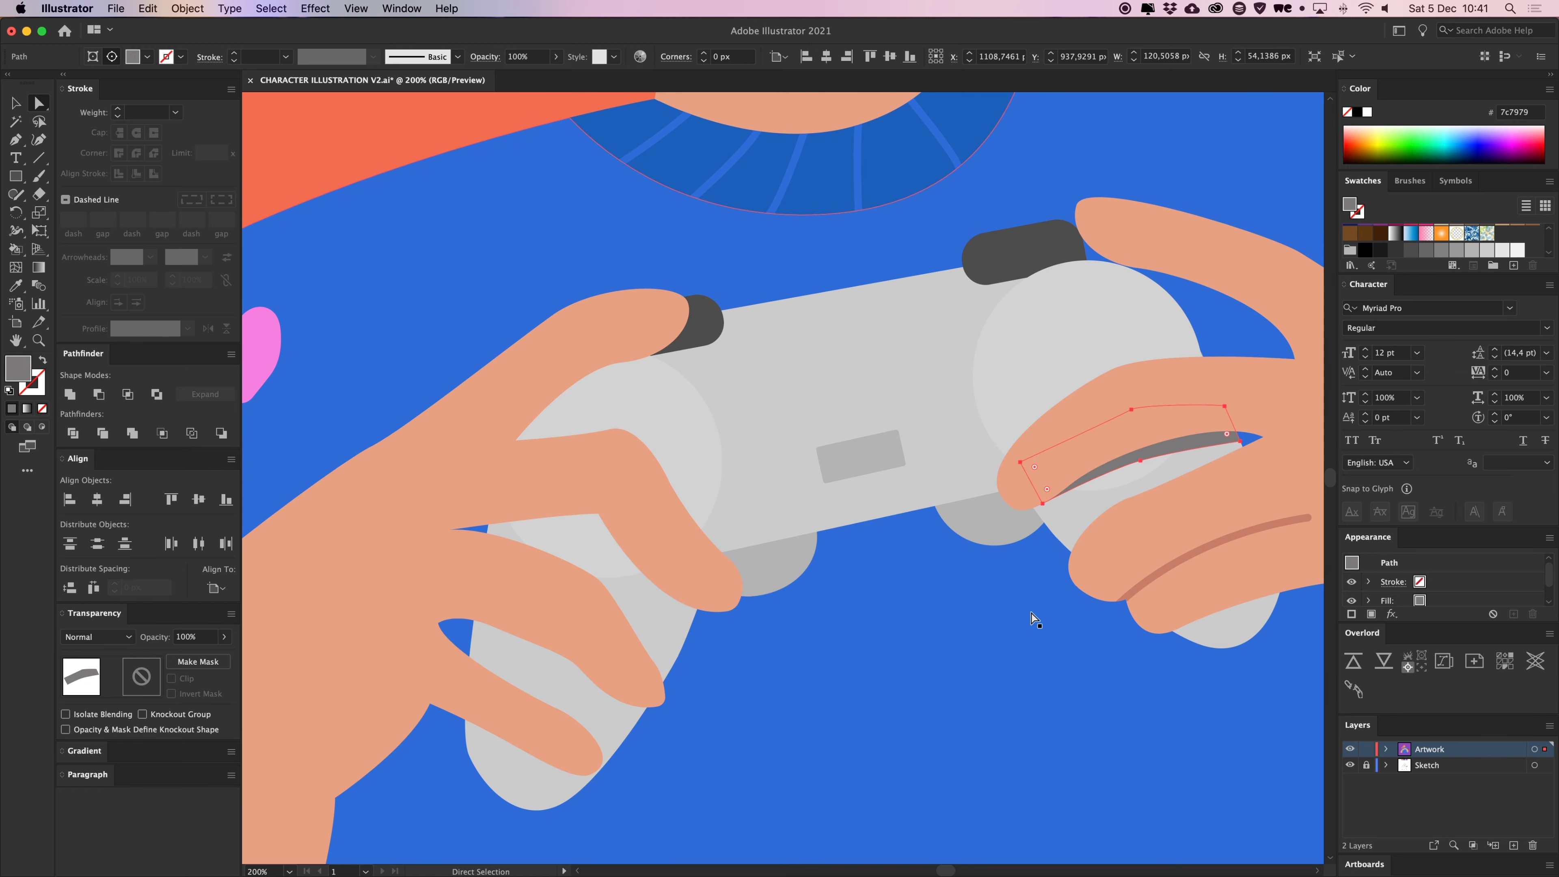
{"action": "left_click", "coordinate": [869, 458]}
{"action": "left_click", "coordinate": [1024, 367]}
{"action": "key", "text": "v"}
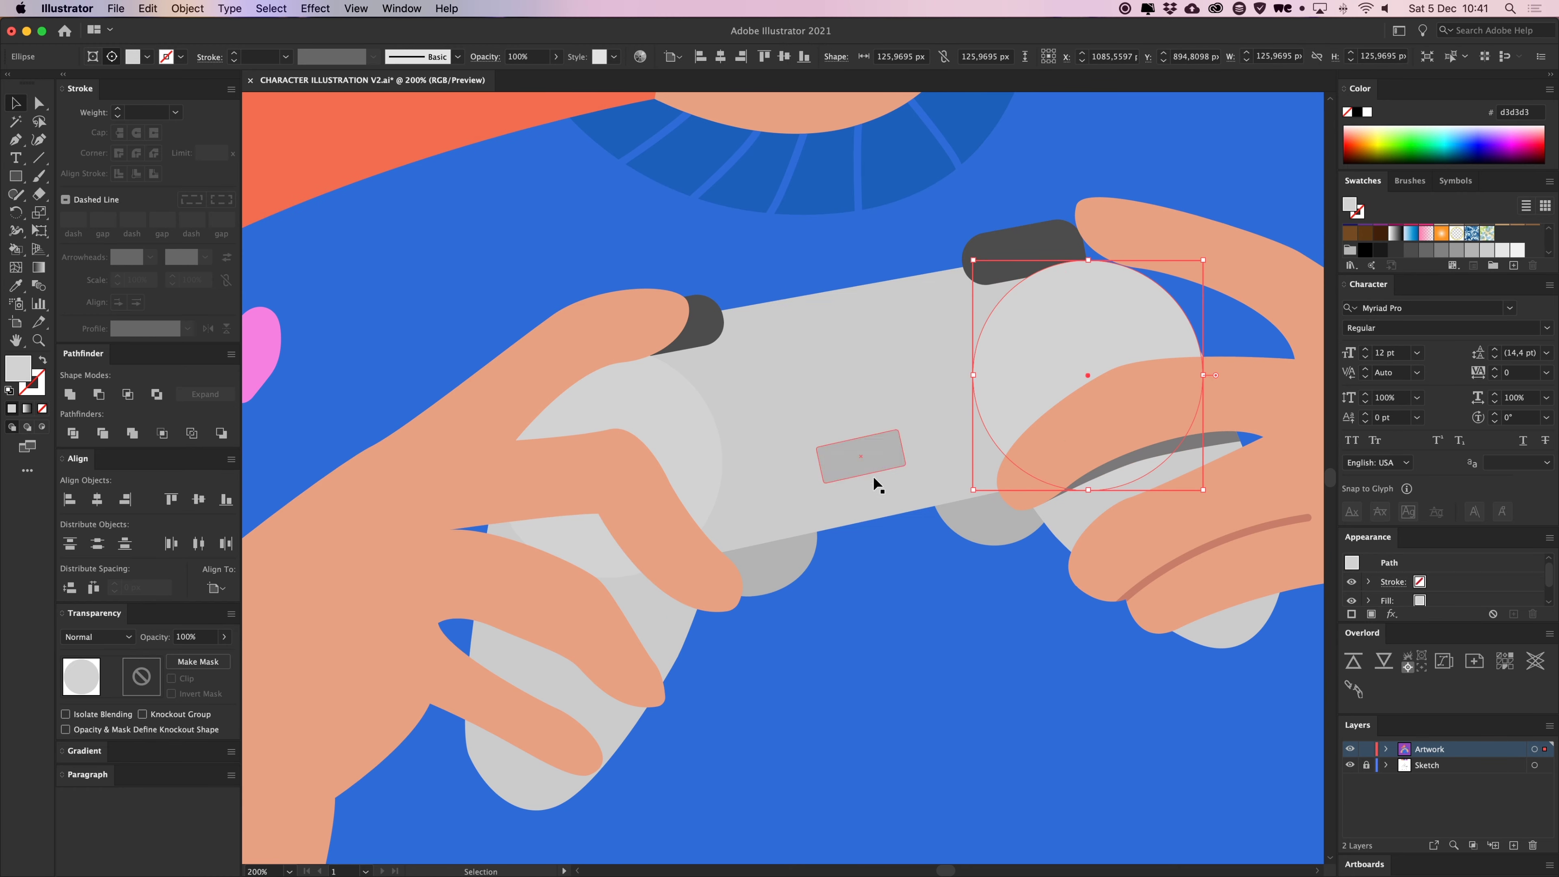
{"action": "left_click", "coordinate": [868, 466]}
{"action": "key", "text": "super+minus"}
{"action": "key", "text": "super+minus"}
{"action": "key", "text": "super+minus"}
{"action": "key", "text": "super+minus"}
{"action": "left_click", "coordinate": [1223, 470]}
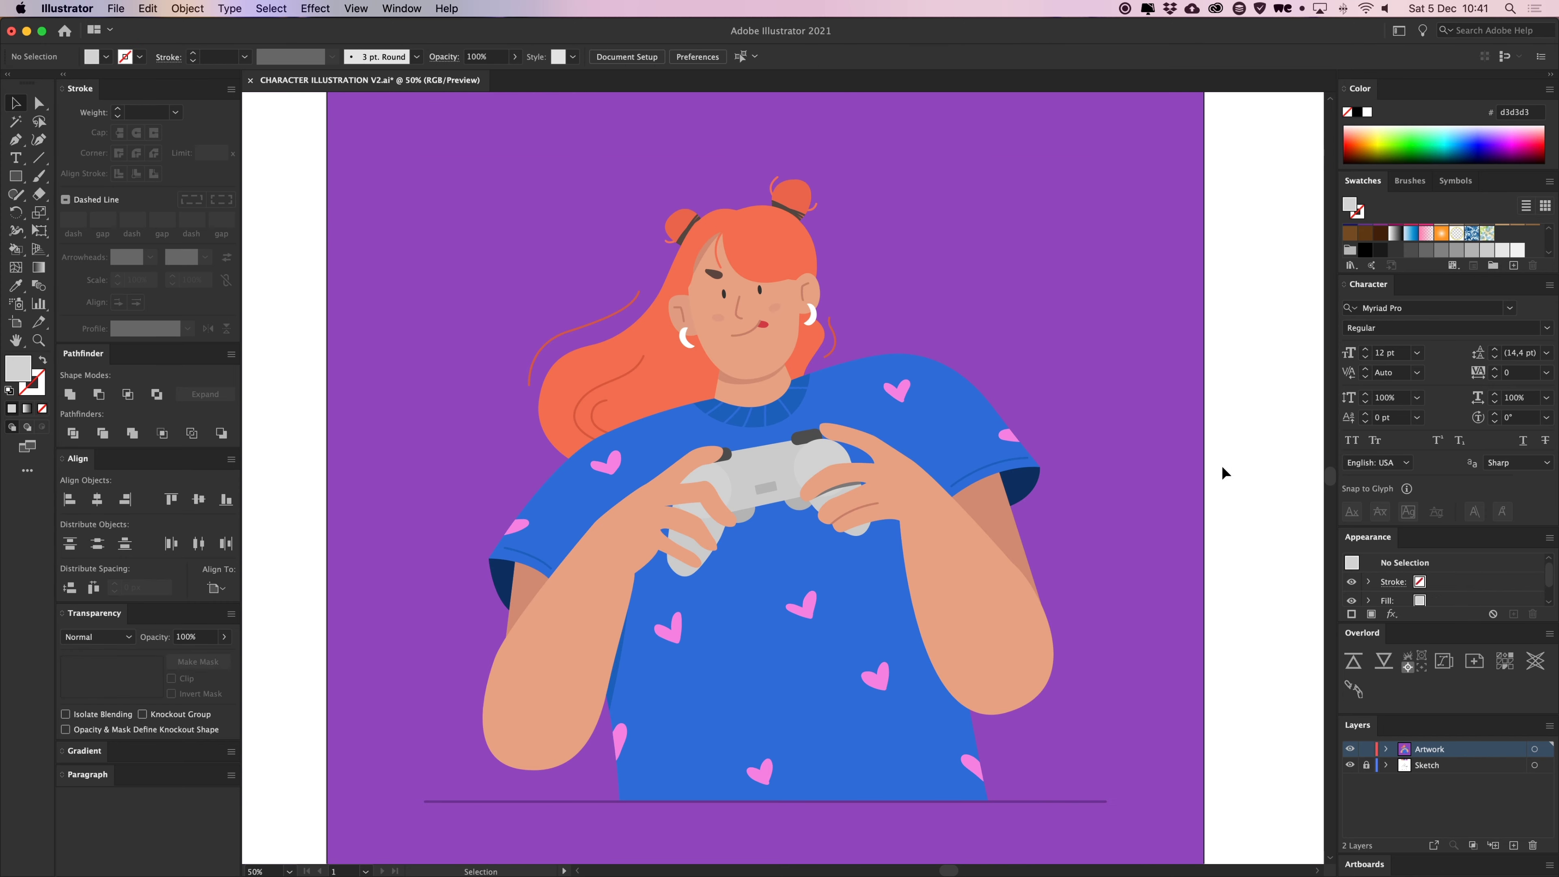
Paste the cut index finger shadow in place inside the controller's group, behind the hand on the left-hand grip
{"action": "left_click_drag", "start_coordinate": [922, 528], "coordinate": [766, 399]}
{"action": "key", "text": "super+z"}
{"action": "left_click", "coordinate": [1122, 471]}
{"action": "key", "text": "super+plus"}
{"action": "key", "text": "v"}
{"action": "key", "text": "super+plus"}
{"action": "key", "text": "super+plus"}
{"action": "left_click", "coordinate": [979, 503]}
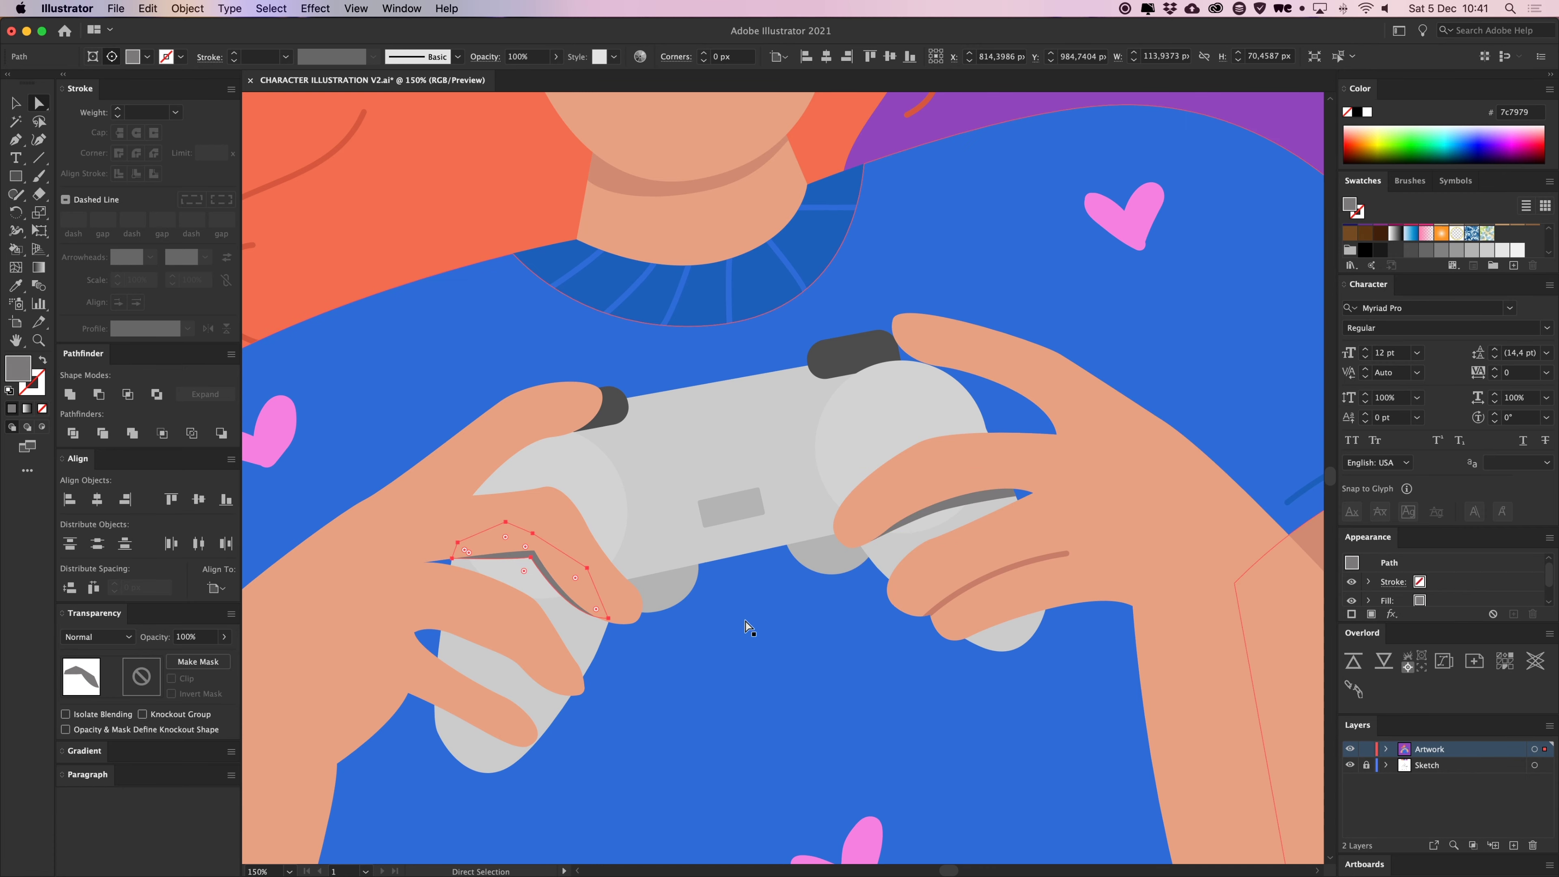
Slim the middle finger on the left-hand grip by moving its upper-edge and lower-edge anchor points inward
{"action": "left_click", "coordinate": [763, 614]}
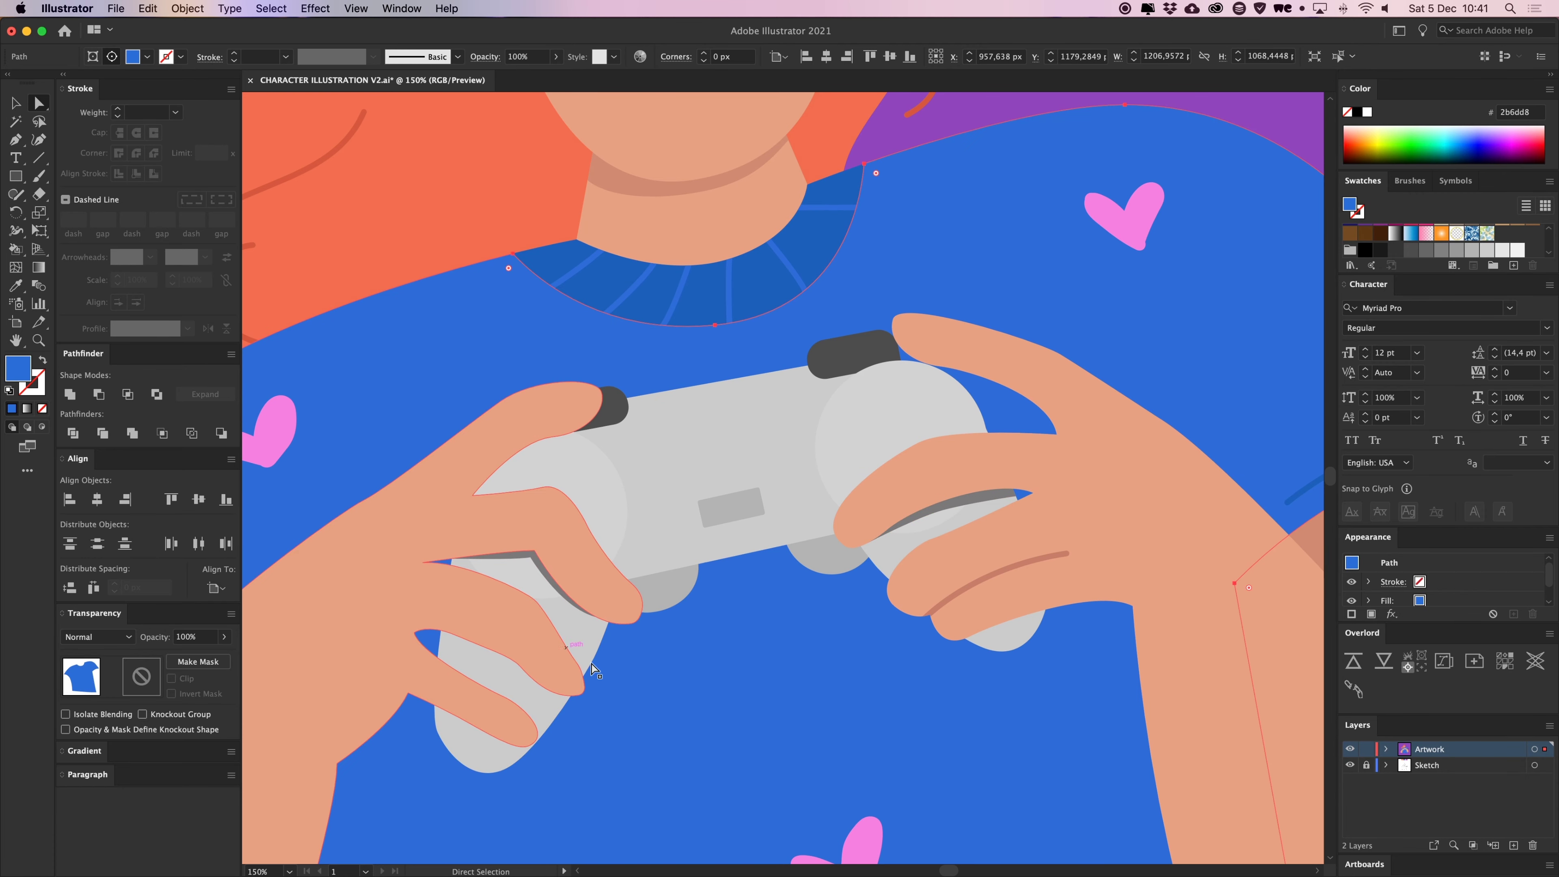
{"action": "left_click_drag", "start_coordinate": [521, 592], "coordinate": [1103, 840]}
{"action": "key", "text": "super+="}
{"action": "key", "text": "super+="}
{"action": "left_click", "coordinate": [807, 407]}
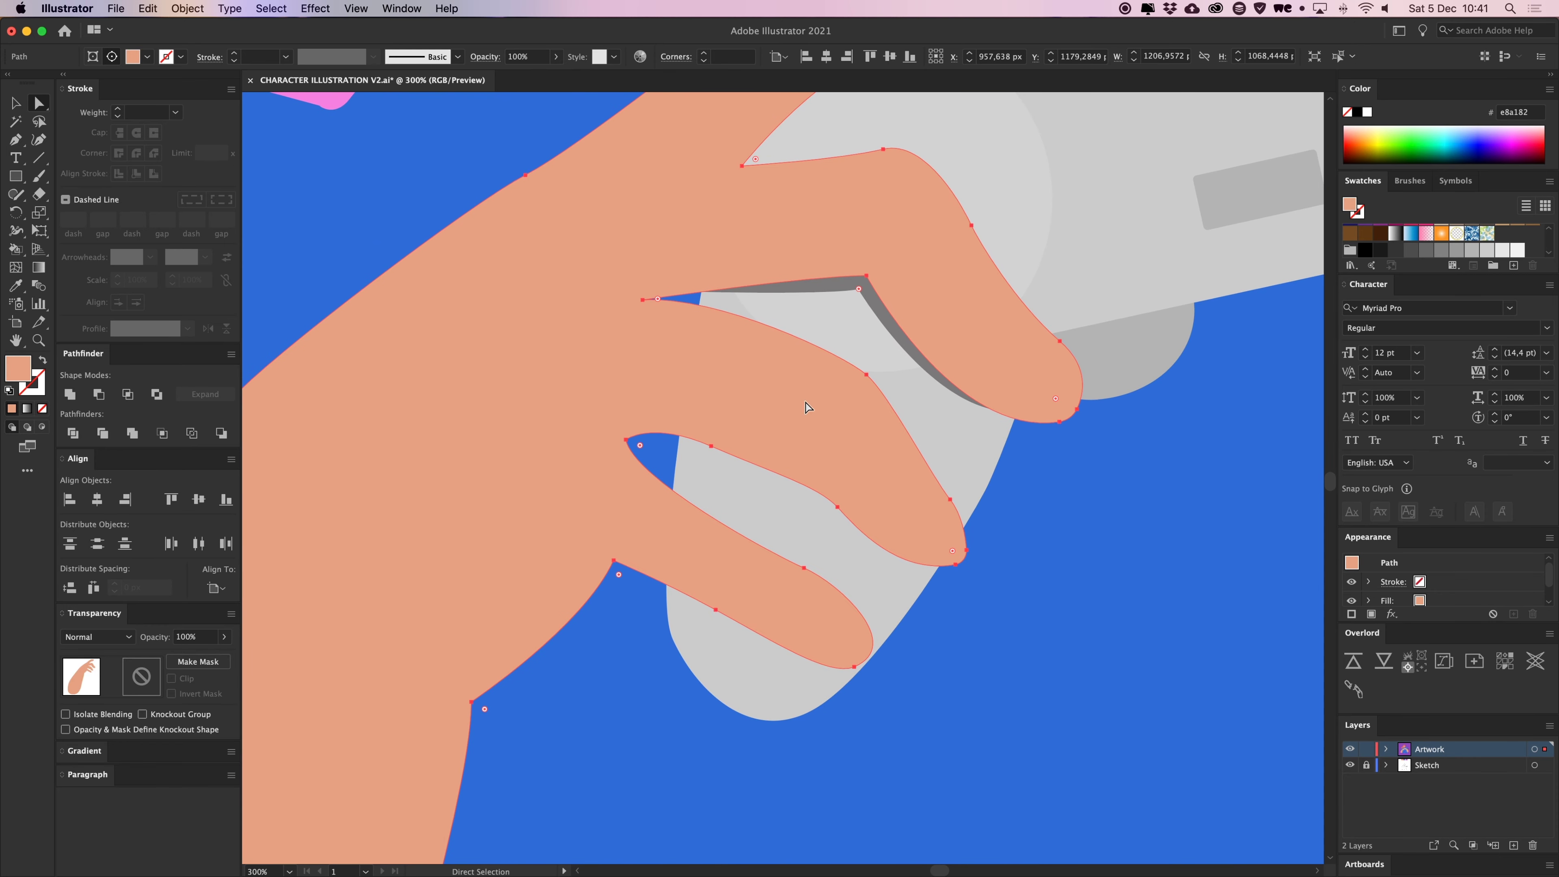
{"action": "left_click", "coordinate": [869, 375]}
{"action": "left_click_drag", "start_coordinate": [711, 445], "coordinate": [712, 434]}
{"action": "left_click", "coordinate": [626, 440]}
{"action": "mouse_move", "coordinate": [866, 376]}
{"action": "left_mouse_down"}
{"action": "mouse_move", "coordinate": [845, 393]}
{"action": "mouse_move", "coordinate": [828, 373]}
{"action": "mouse_move", "coordinate": [853, 394]}
{"action": "left_mouse_up"}
{"action": "left_click", "coordinate": [1068, 676]}
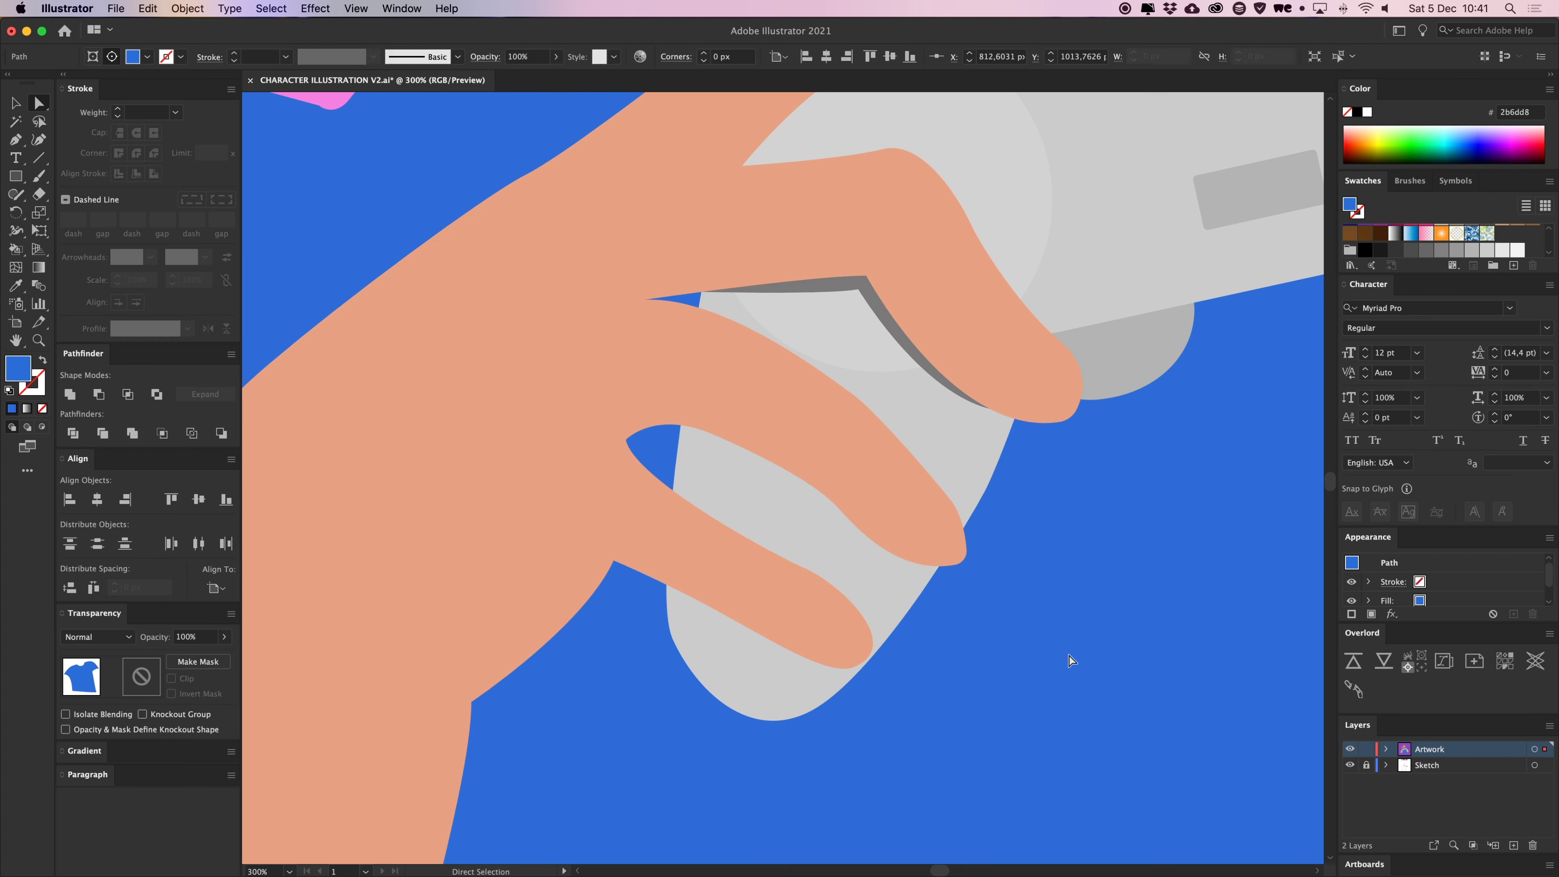
Draw a closed shadow shape along the middle finger's lower edge and fill it with the index finger shadow's grey, 7c7979
{"action": "key", "text": "p"}
{"action": "left_click", "coordinate": [680, 436]}
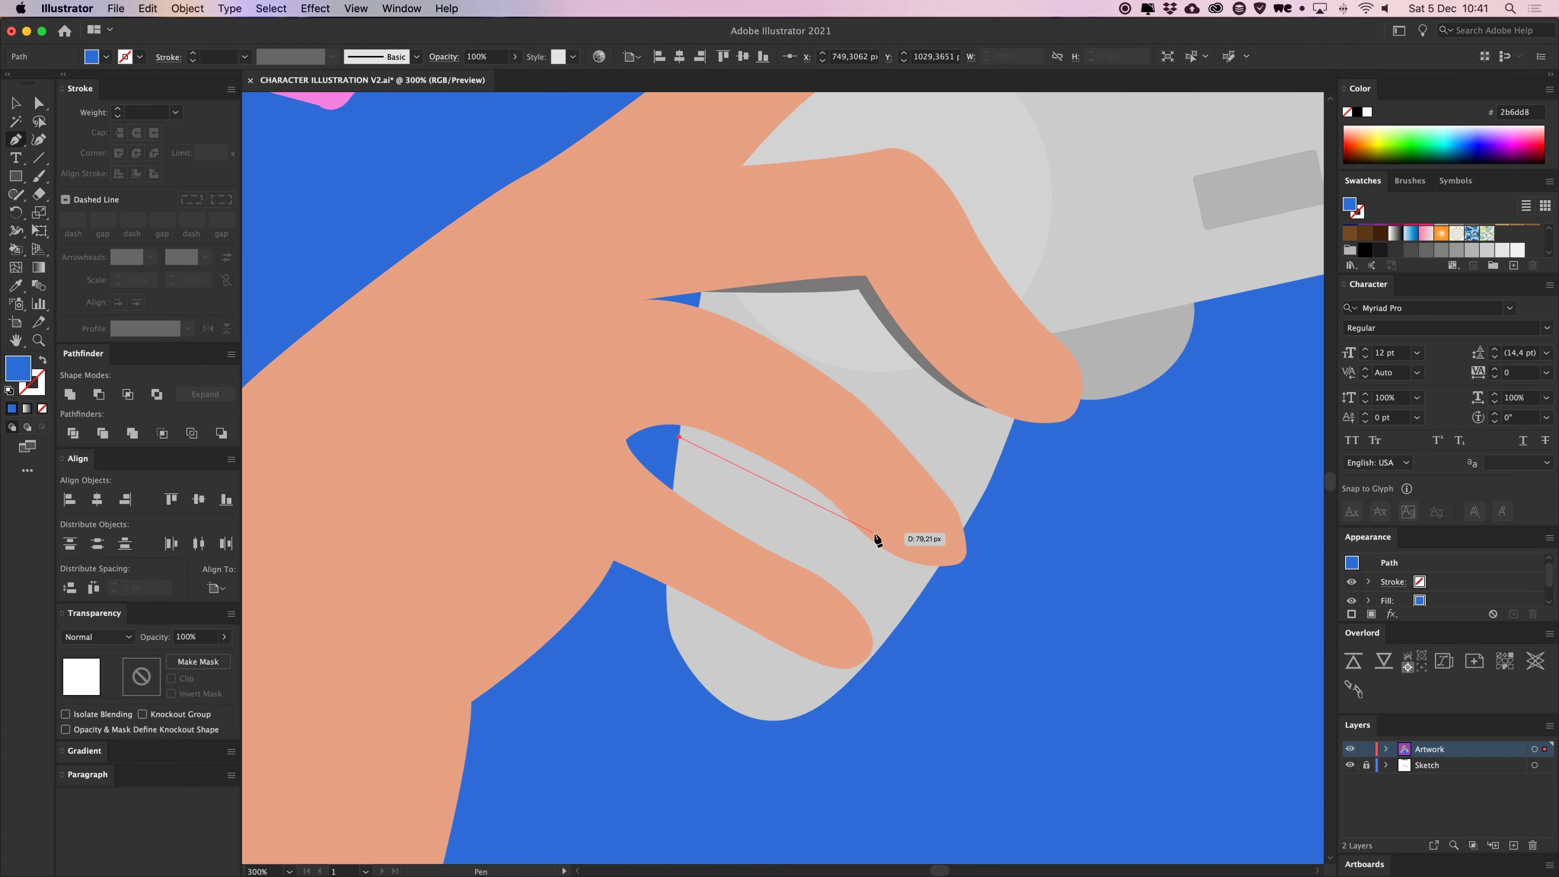
{"action": "left_click_drag", "start_coordinate": [915, 562], "coordinate": [925, 558]}
{"action": "left_click", "coordinate": [842, 438]}
{"action": "left_click", "coordinate": [727, 388]}
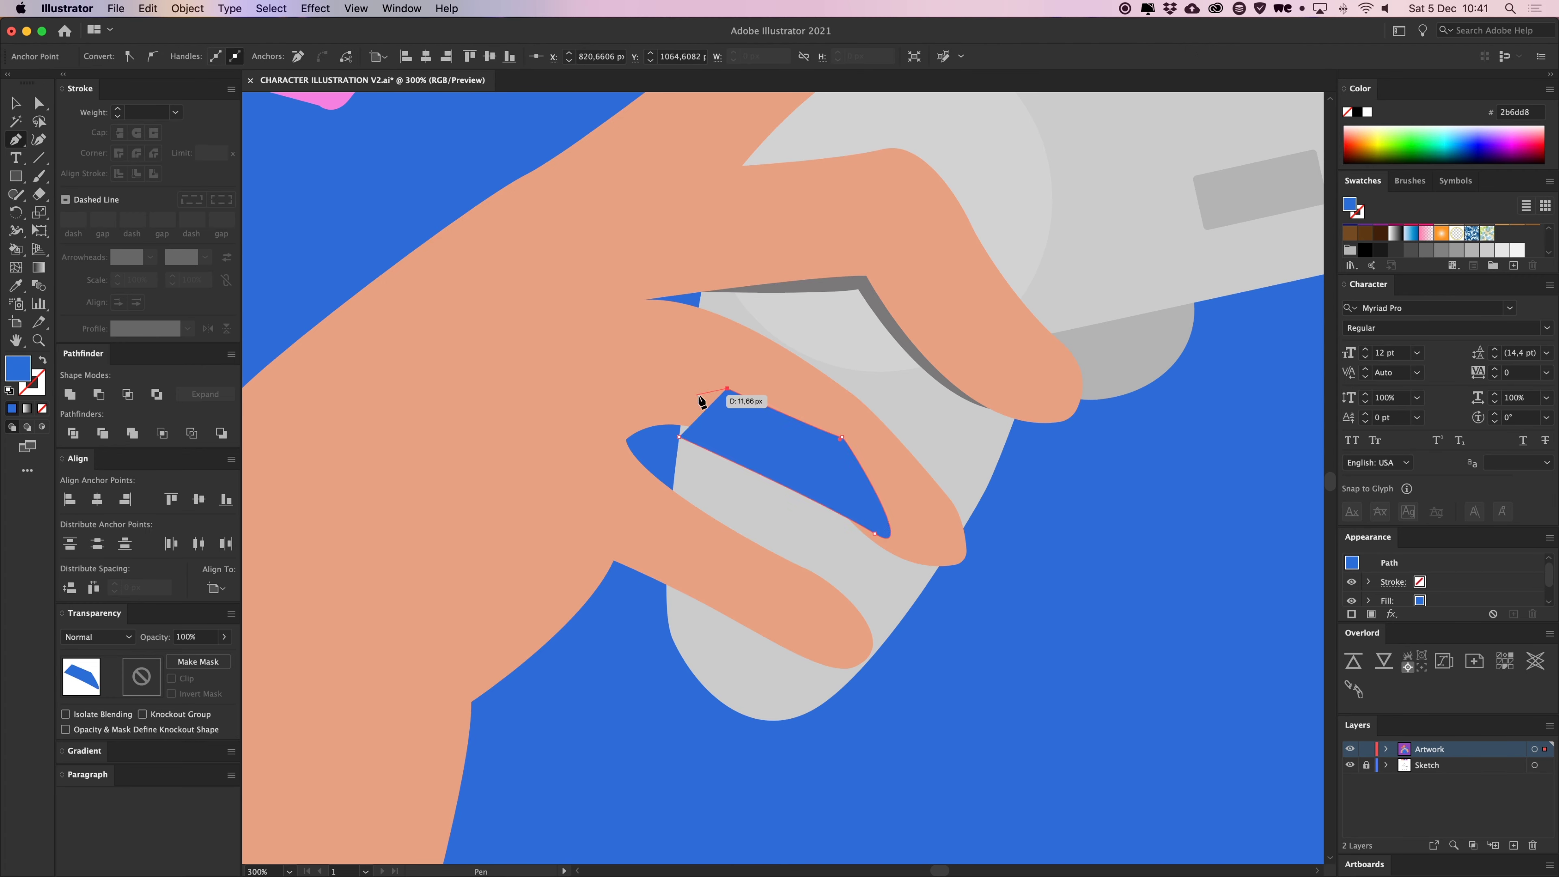
{"action": "key", "text": "i"}
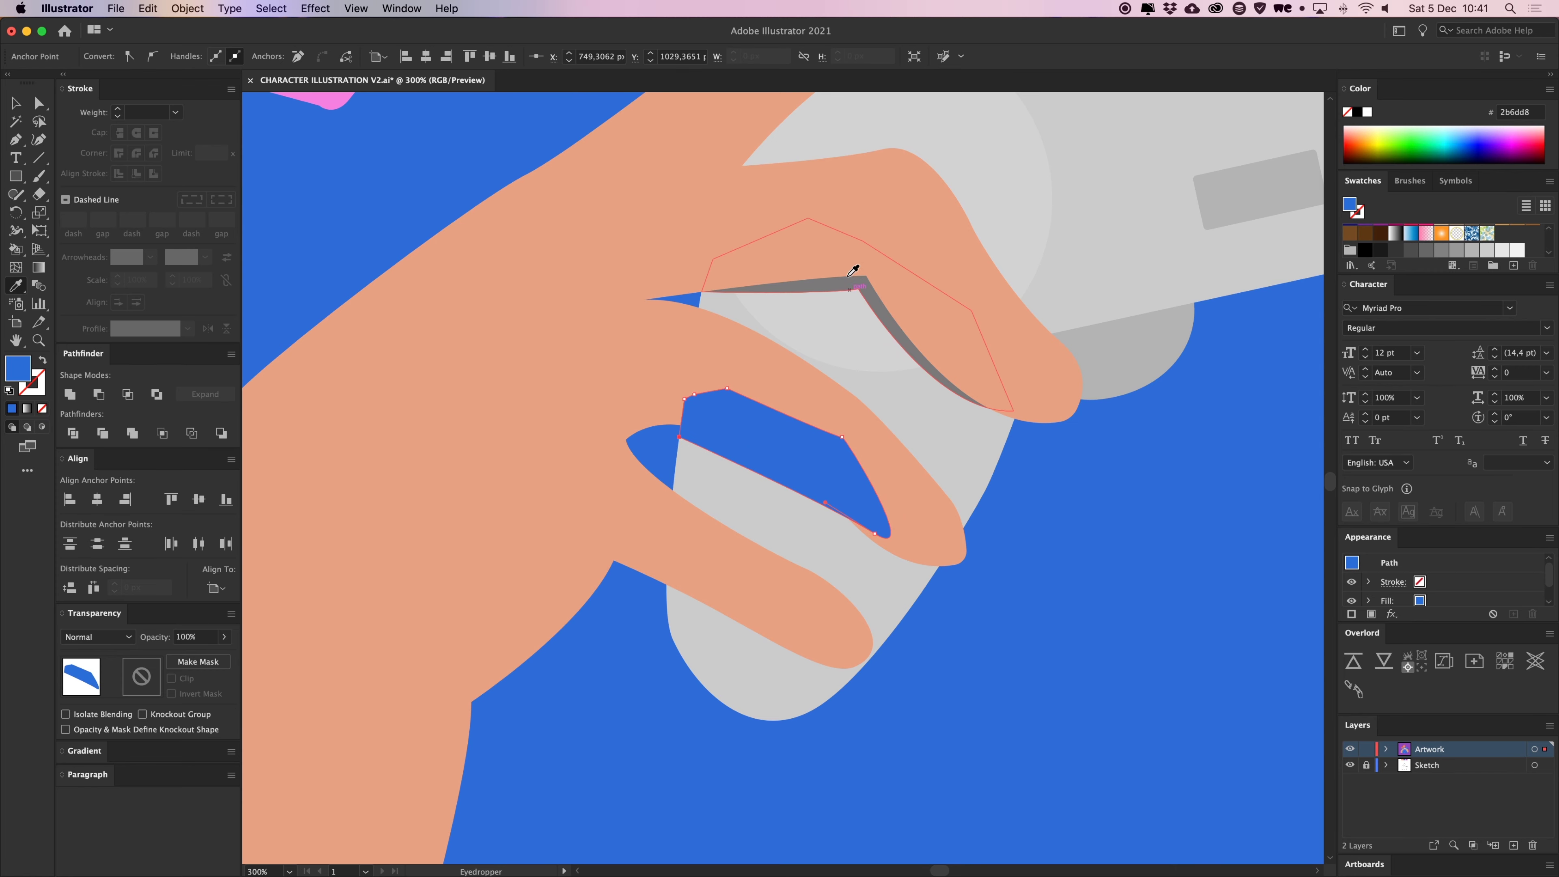
{"action": "left_click", "coordinate": [859, 280]}
{"action": "key", "text": "v"}
Cut the grey middle finger shadow and paste it in place with the index finger shadow, behind the hand
{"action": "left_click_drag", "start_coordinate": [1089, 573], "coordinate": [1086, 570]}
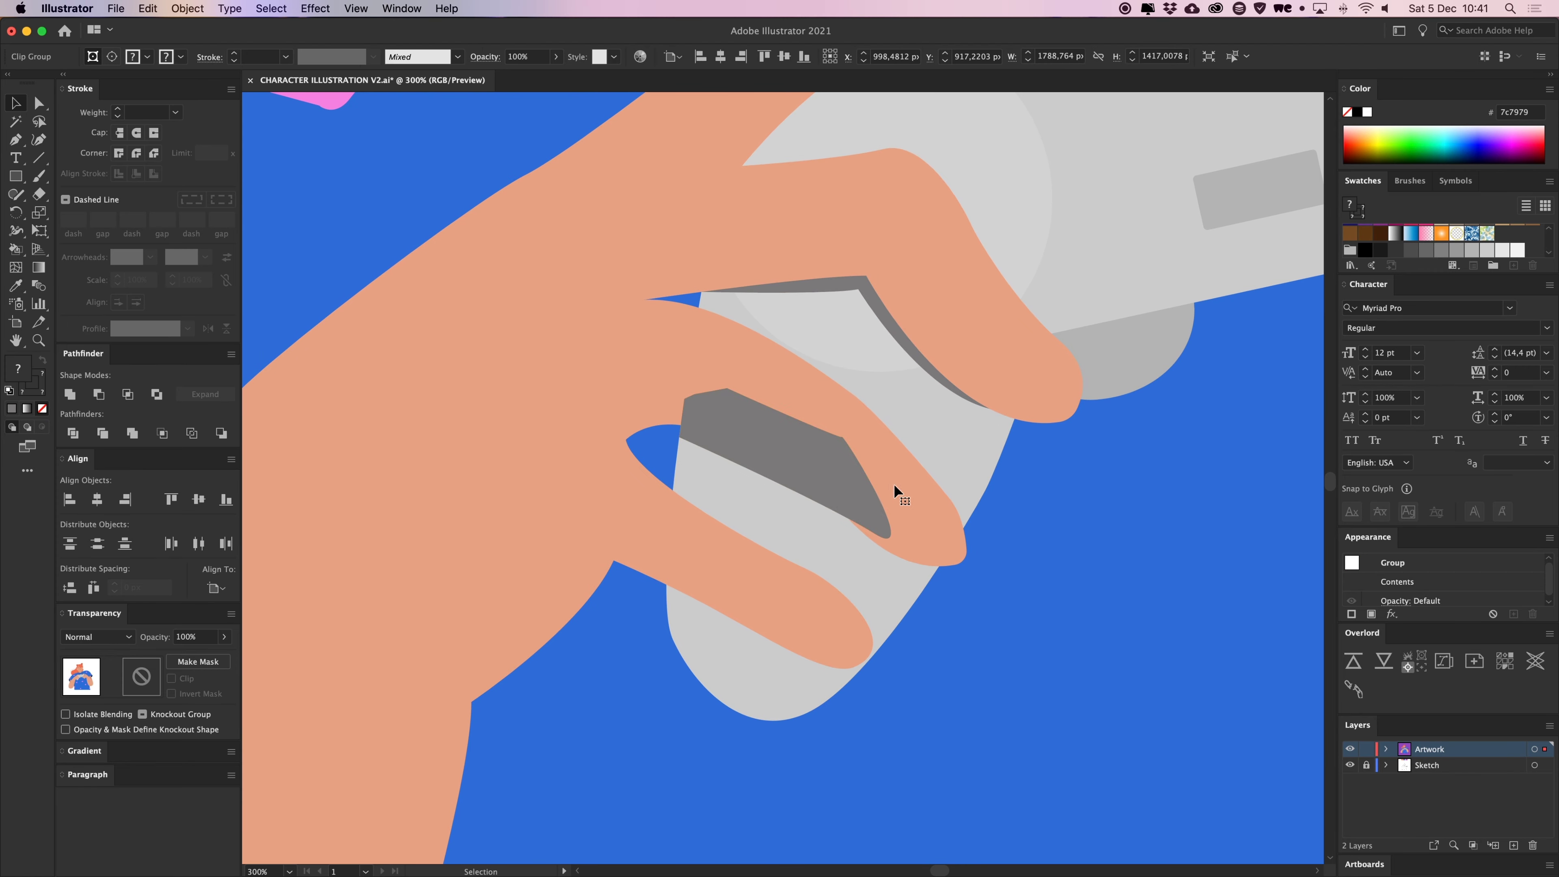
{"action": "left_click", "coordinate": [866, 478]}
{"action": "key", "text": "Delete"}
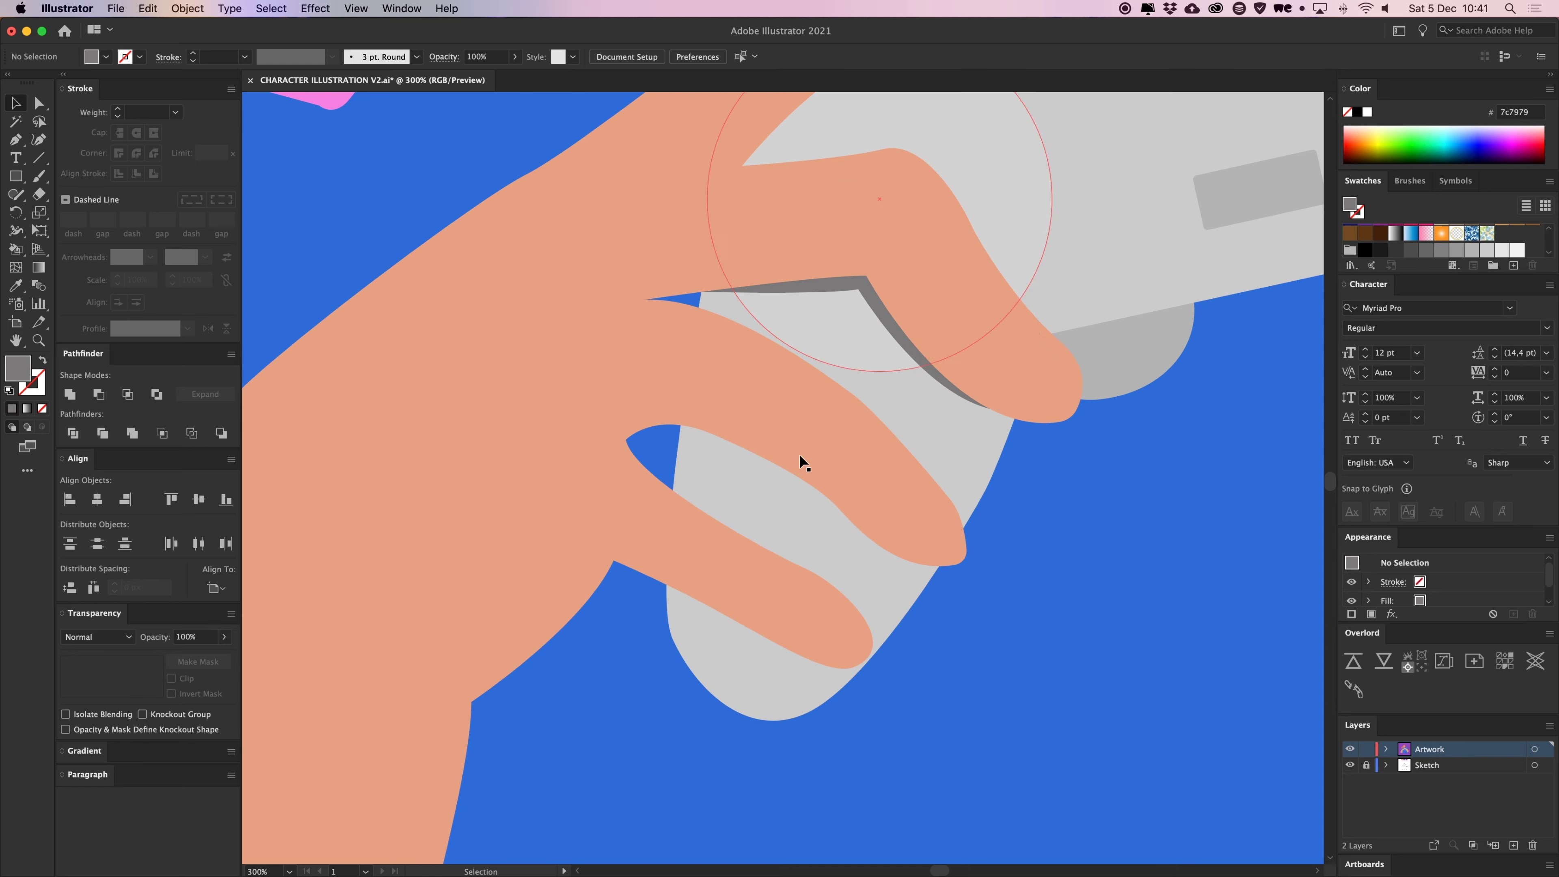
{"action": "key", "text": "a"}
{"action": "left_click", "coordinate": [863, 292]}
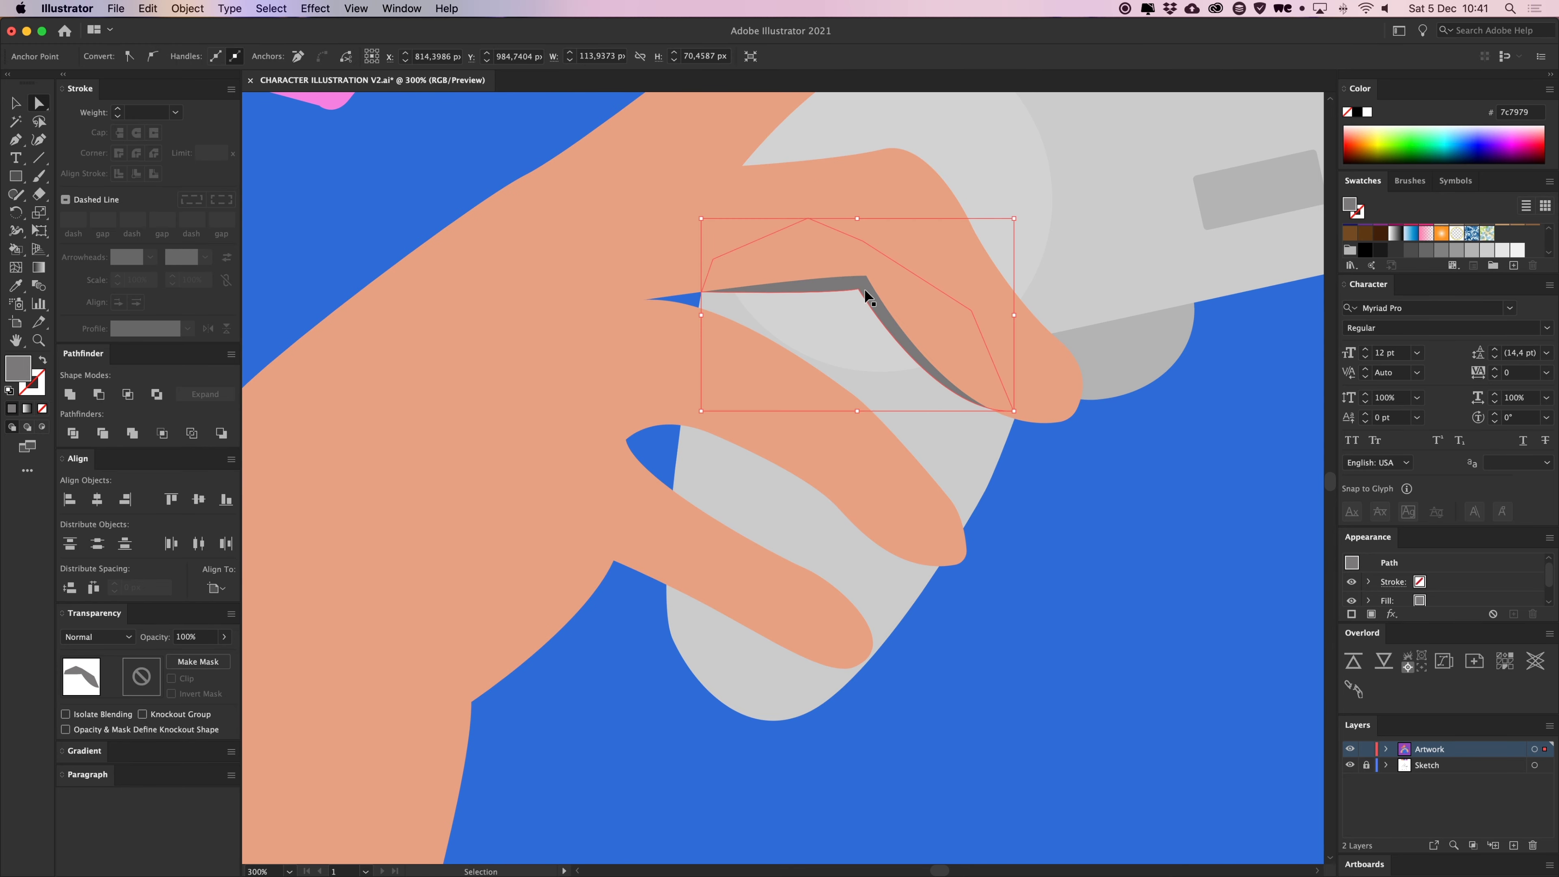
{"action": "key", "text": "super+b"}
Deselect the artwork and examine the finger shadows on the controller in the whole illustration
{"action": "left_click", "coordinate": [1124, 585]}
{"action": "key", "text": "super+minus"}
{"action": "key", "text": "super+minus"}
{"action": "key", "text": "super+0"}
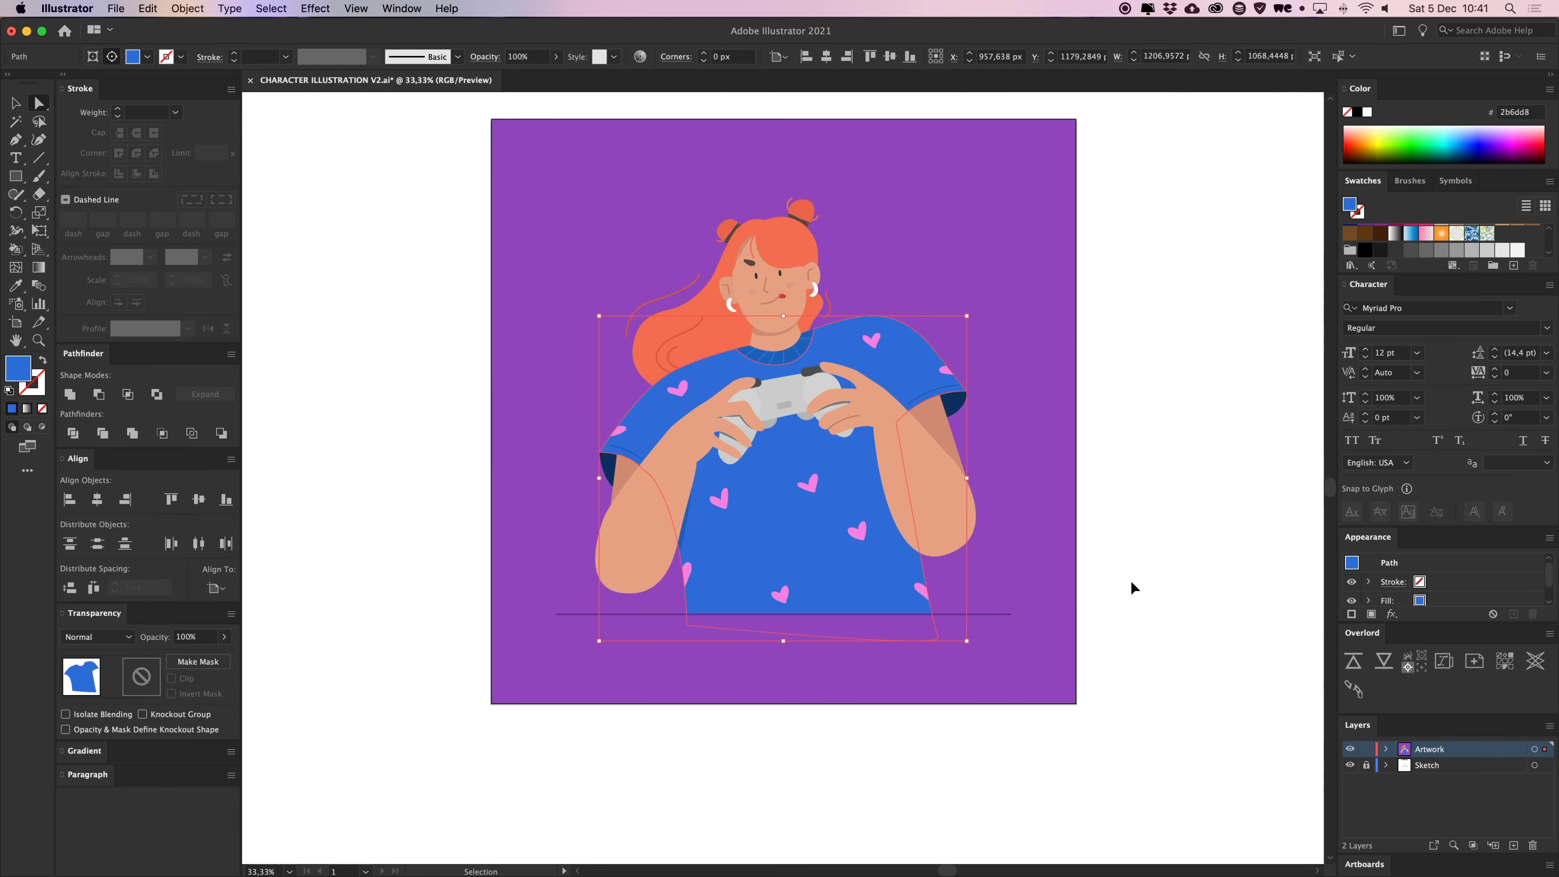
{"action": "left_click", "coordinate": [1166, 462]}
{"action": "key", "text": "super+plus"}
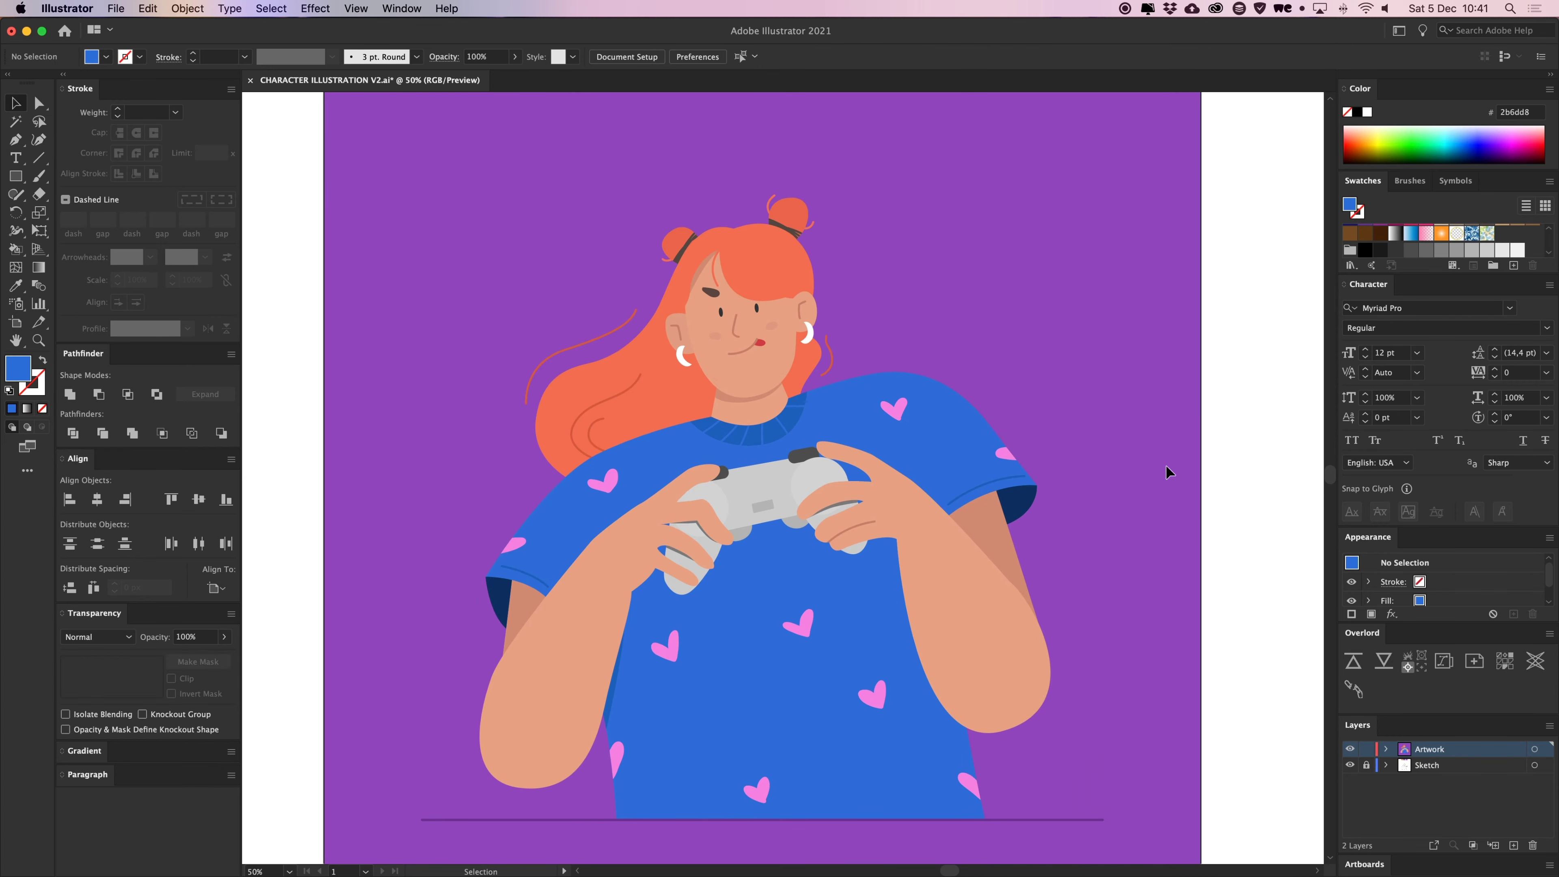
{"action": "left_click_drag", "start_coordinate": [1165, 464], "coordinate": [1215, 415]}
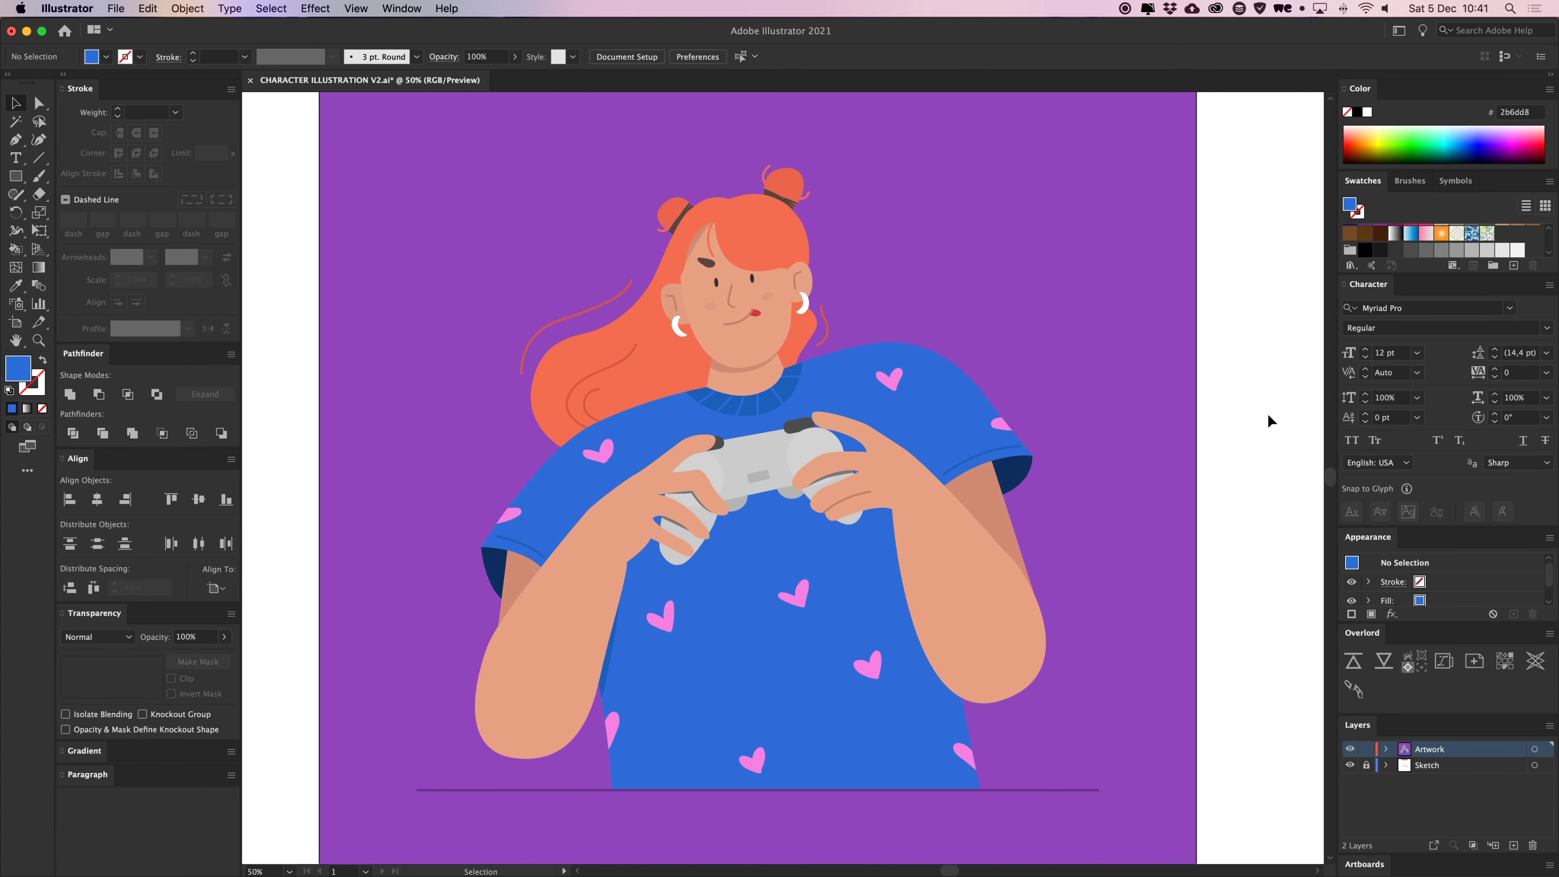